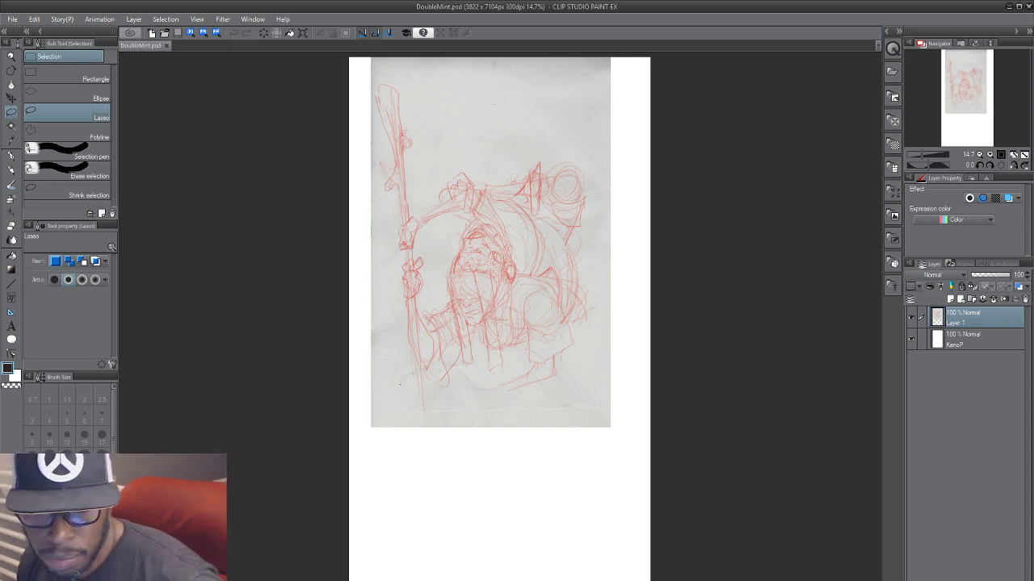
Step: Examine the scanned red sketch, from its overall composition down to the hooded figure's head and face
left_click_drag(534, 286, 530, 277)
left_click_drag(466, 301, 485, 277)
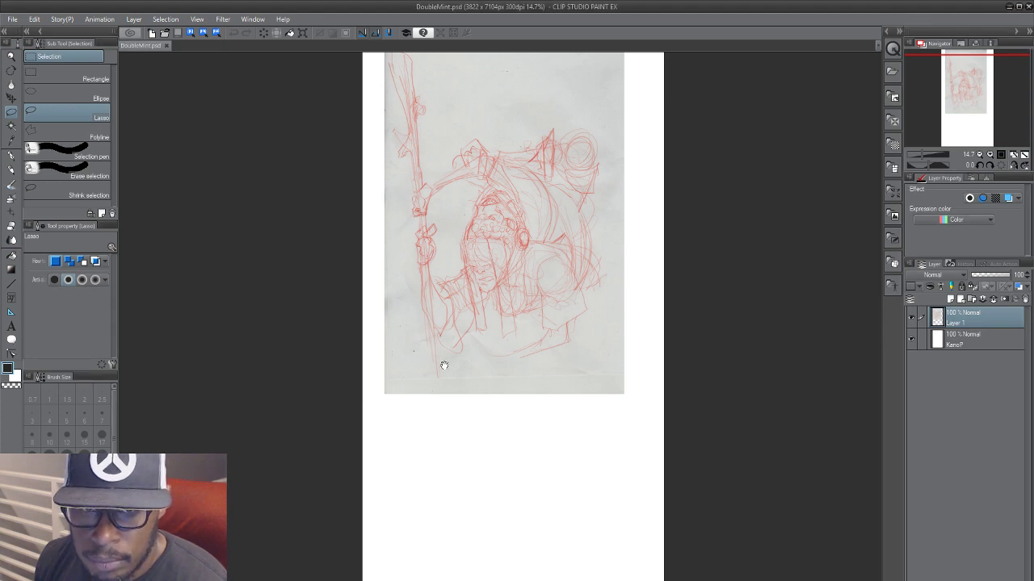
left_click_drag(444, 366, 432, 412)
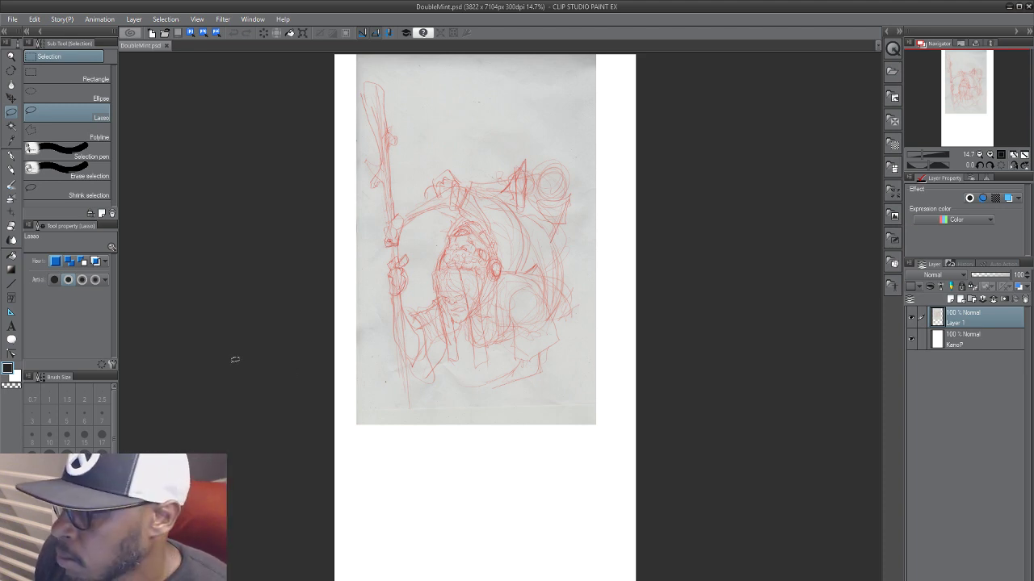
mouse_move(396, 333)
left_mouse_down()
mouse_move(379, 369)
mouse_move(386, 355)
left_mouse_up()
scroll(388, 358, "up", 4)
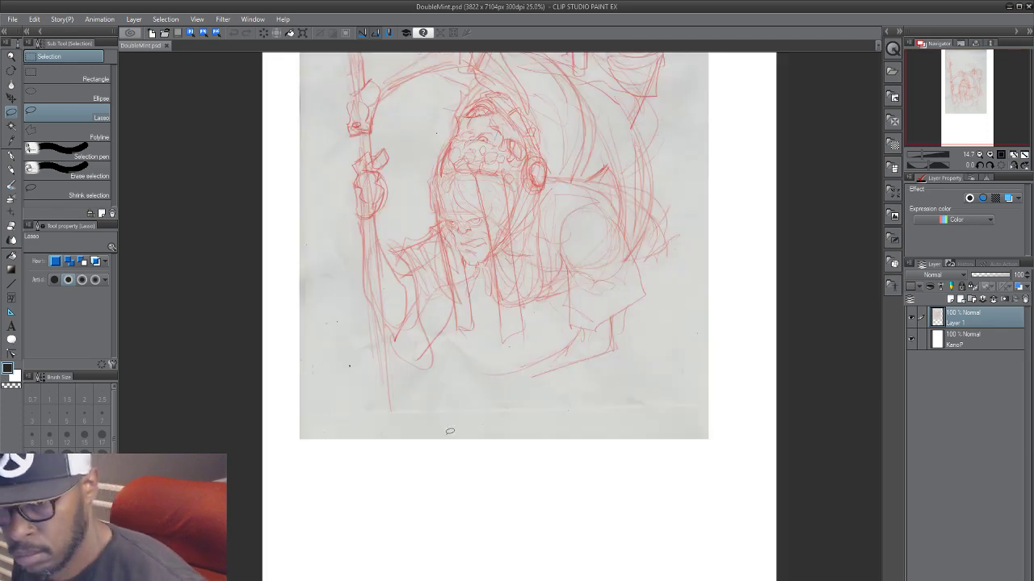
left_click_drag(475, 365, 442, 446)
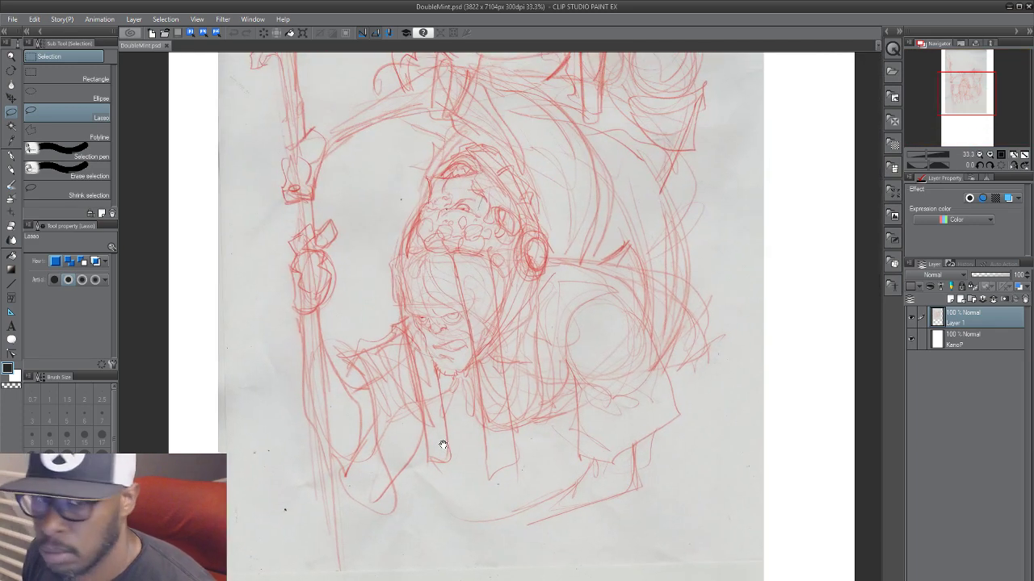
mouse_move(441, 360)
left_mouse_down()
mouse_move(421, 408)
mouse_move(426, 386)
left_mouse_up()
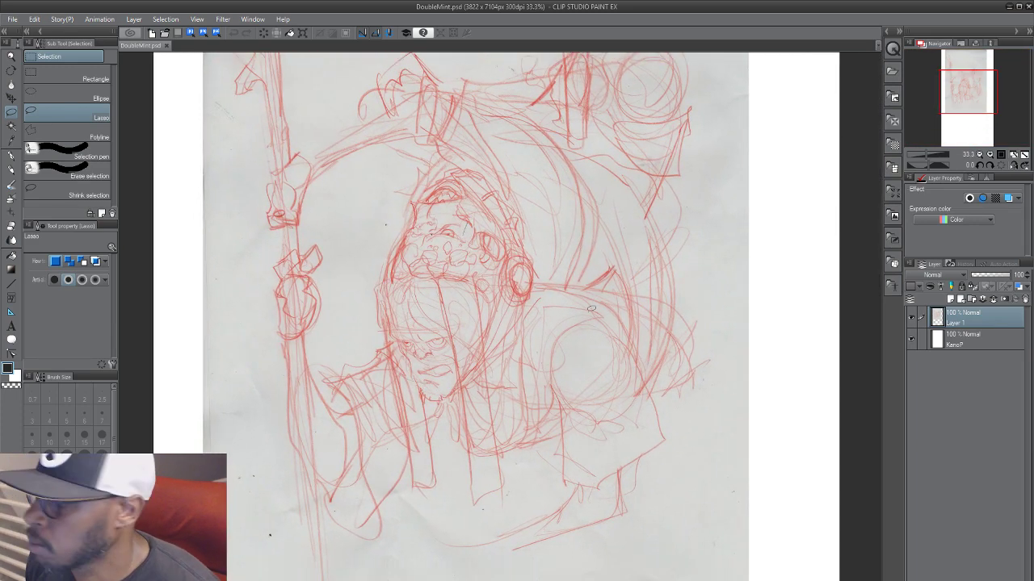
left_click_drag(539, 337, 538, 360)
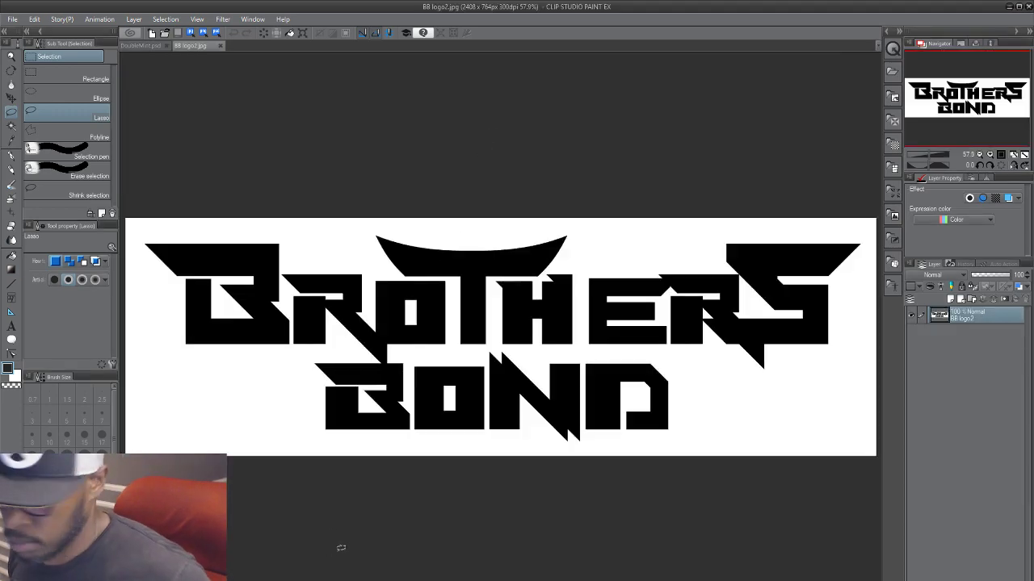
Step: Close BB logo2.jpg and paste the copied logo into DoubleMint.psd directly above the white base layer
key("ctrl+w")
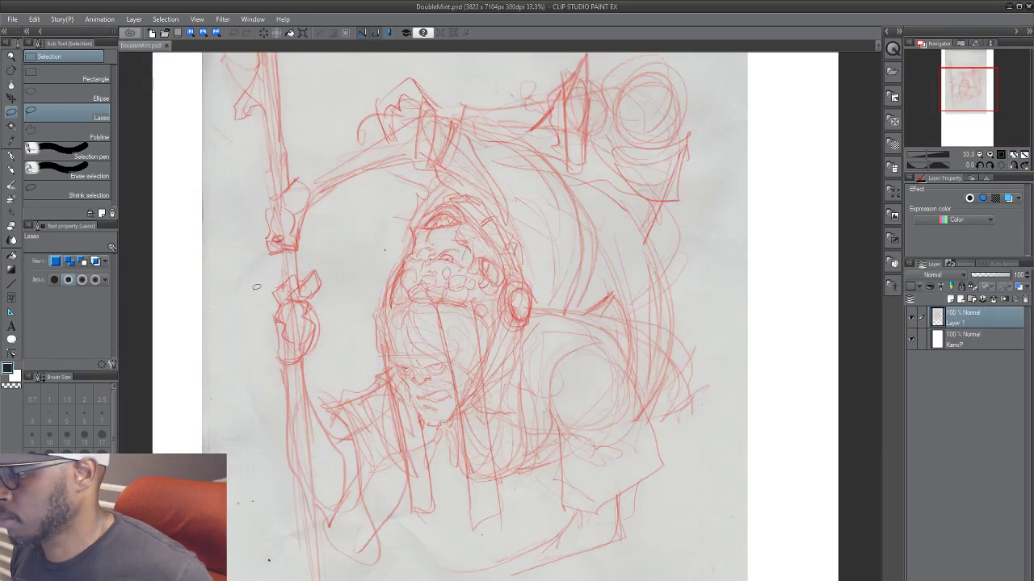
left_click(972, 339)
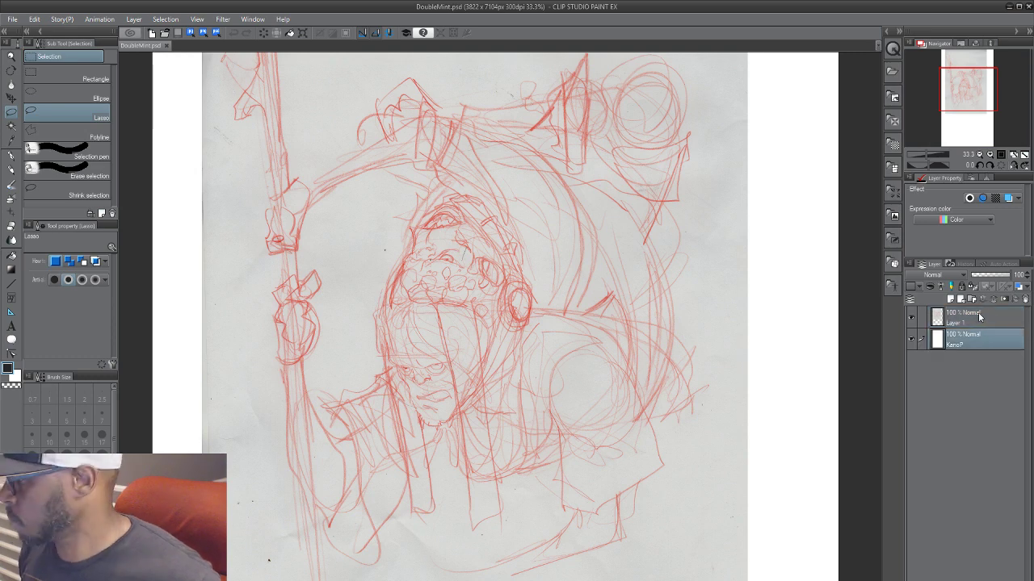
key("ctrl+v")
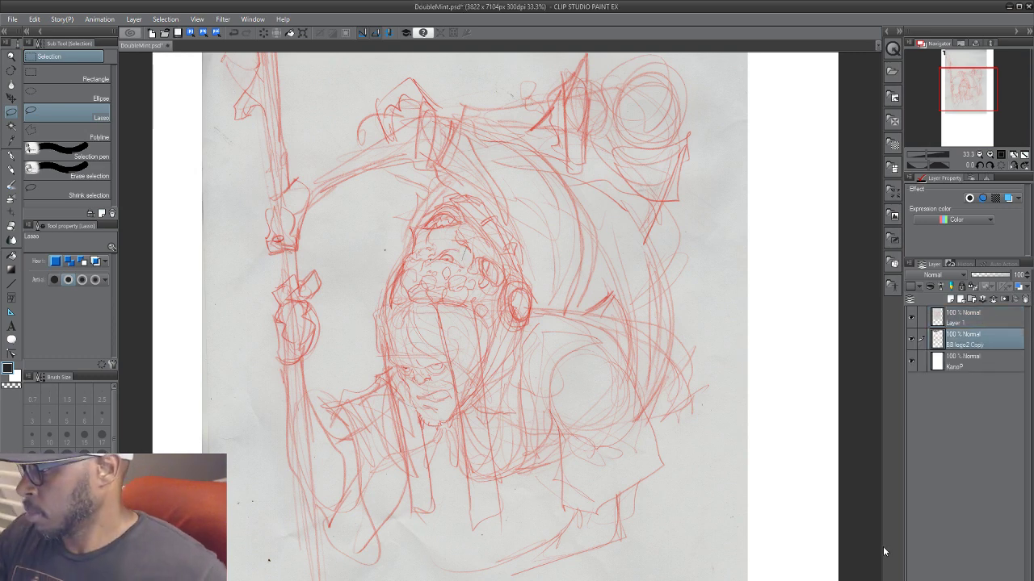
Step: Move the pasted logo to the empty area at the top of the page, above the sketched figure
scroll(618, 242, "down", 1)
left_click_drag(545, 214, 519, 457)
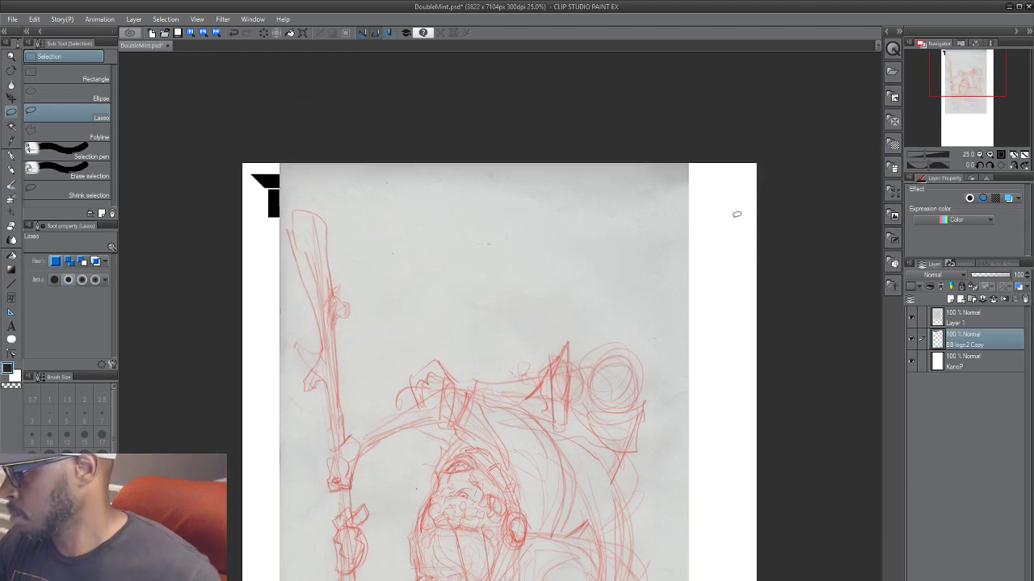
key("ctrl+t")
mouse_move(512, 229)
left_mouse_down()
mouse_move(614, 235)
mouse_move(612, 254)
left_mouse_up()
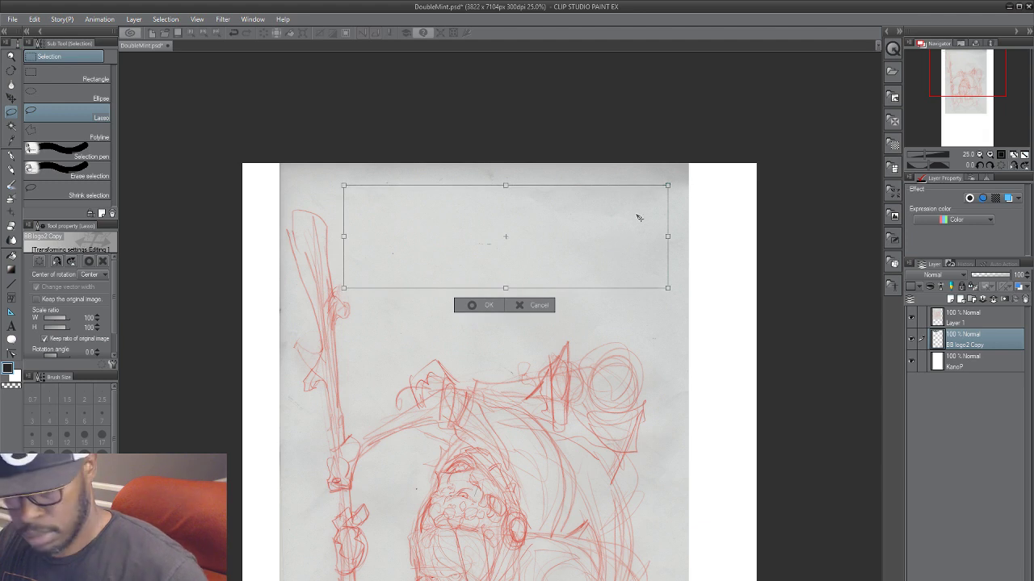
key("Return")
Step: Set the blending mode of Layer 1 to Multiply and save the document
left_click(979, 323)
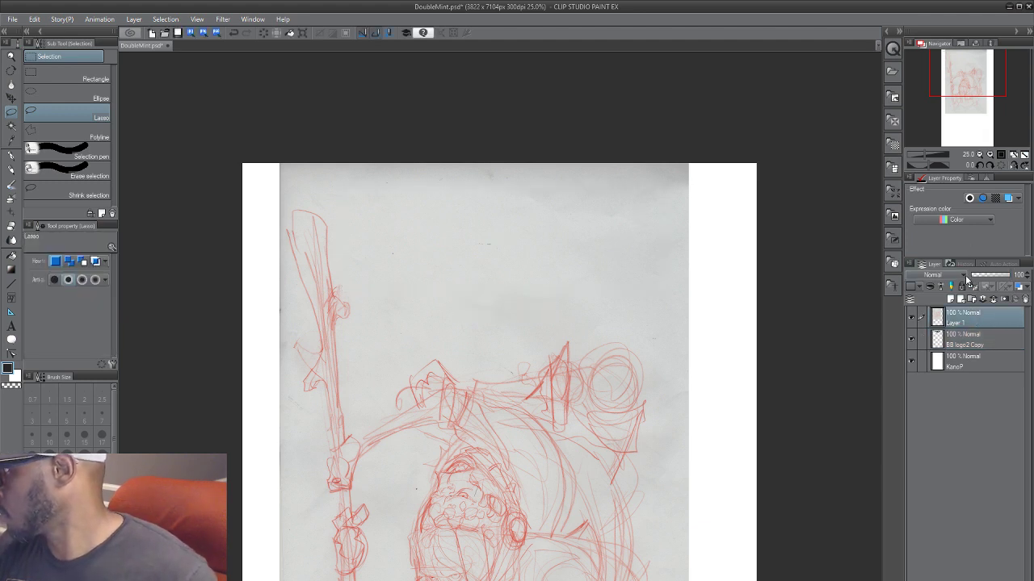
key("alt+shift+m")
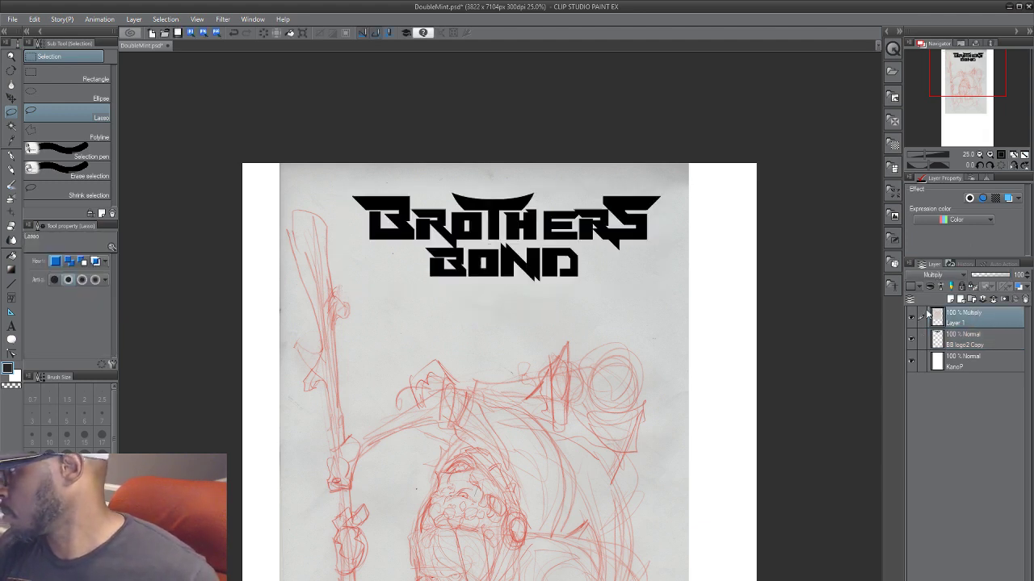
mouse_move(695, 456)
left_mouse_down()
mouse_move(623, 406)
mouse_move(597, 434)
left_mouse_up()
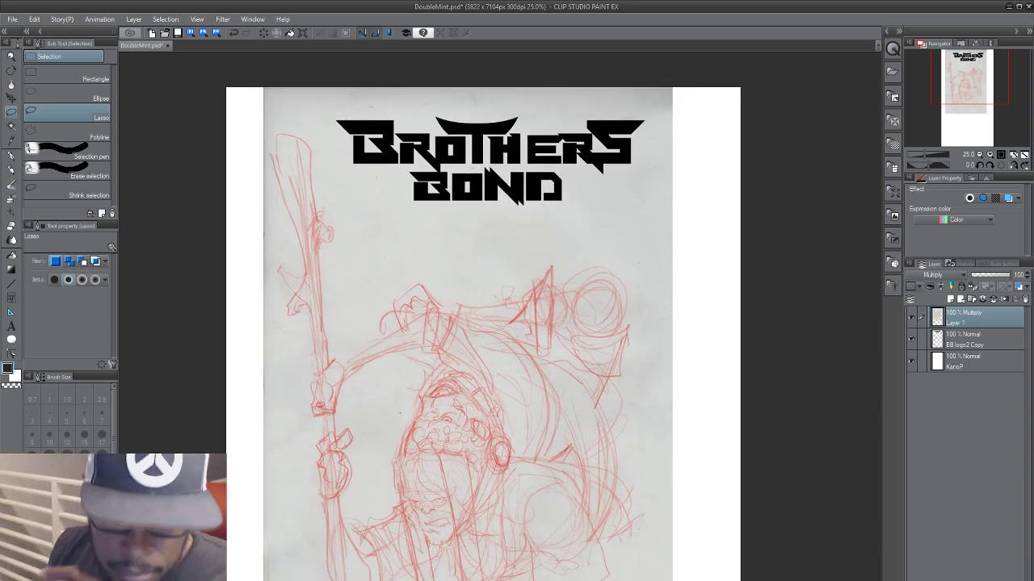
key("ctrl+s")
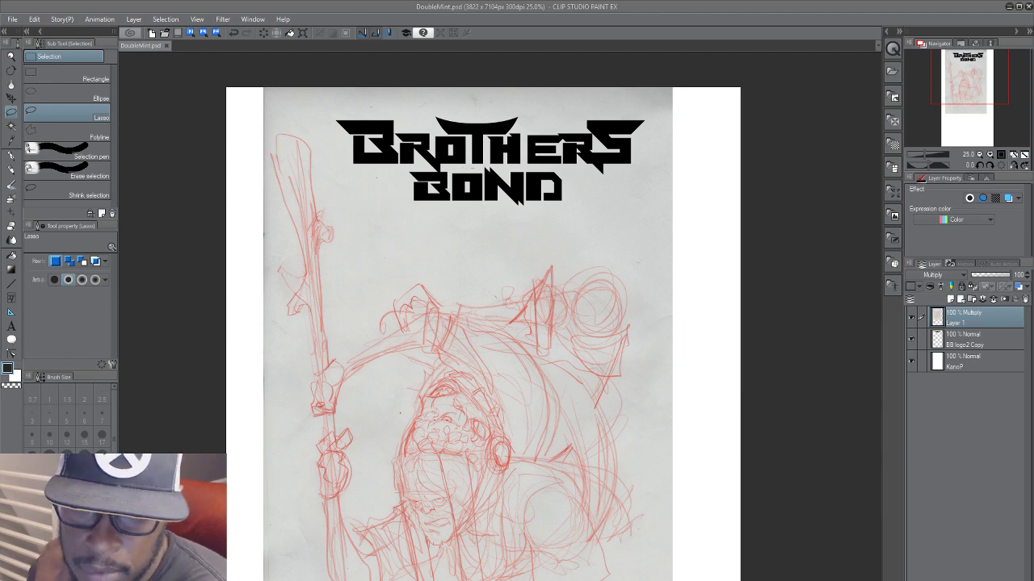
Step: Mark both the logo layer and Layer 1 as draft layers, leaving Layer 1 unlocked
left_click(985, 339)
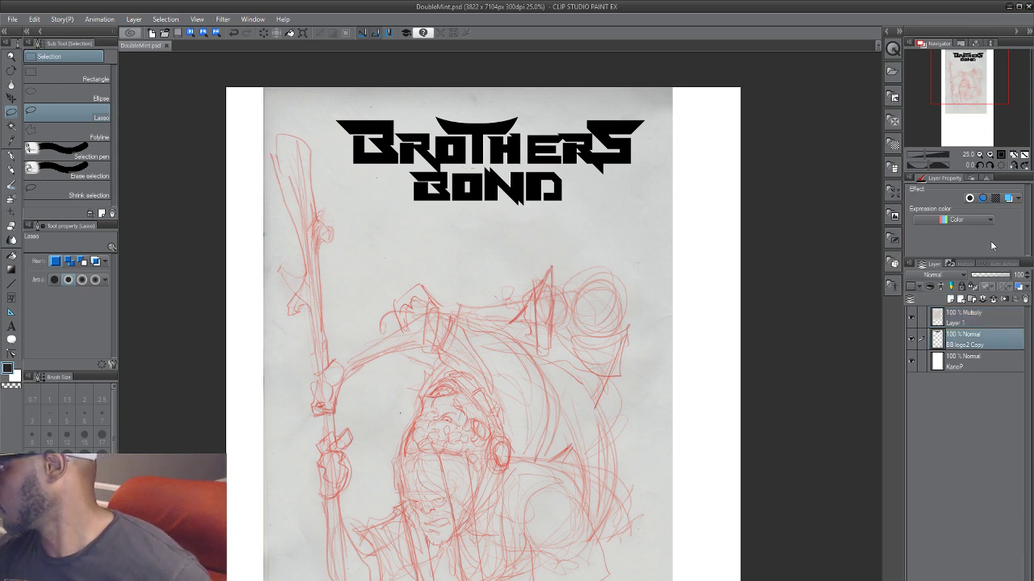
left_click(952, 286)
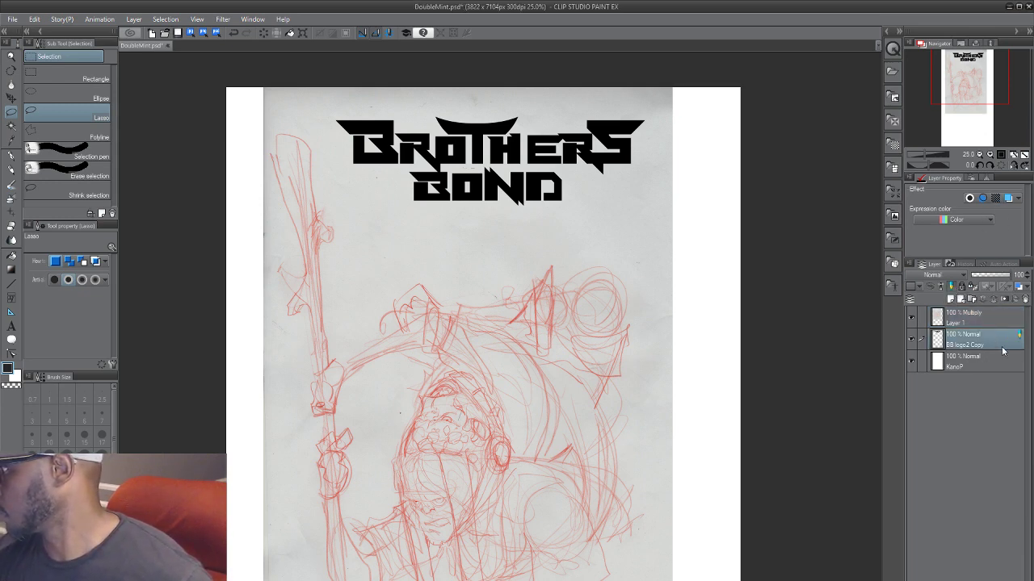
left_click(987, 317)
left_click(954, 287)
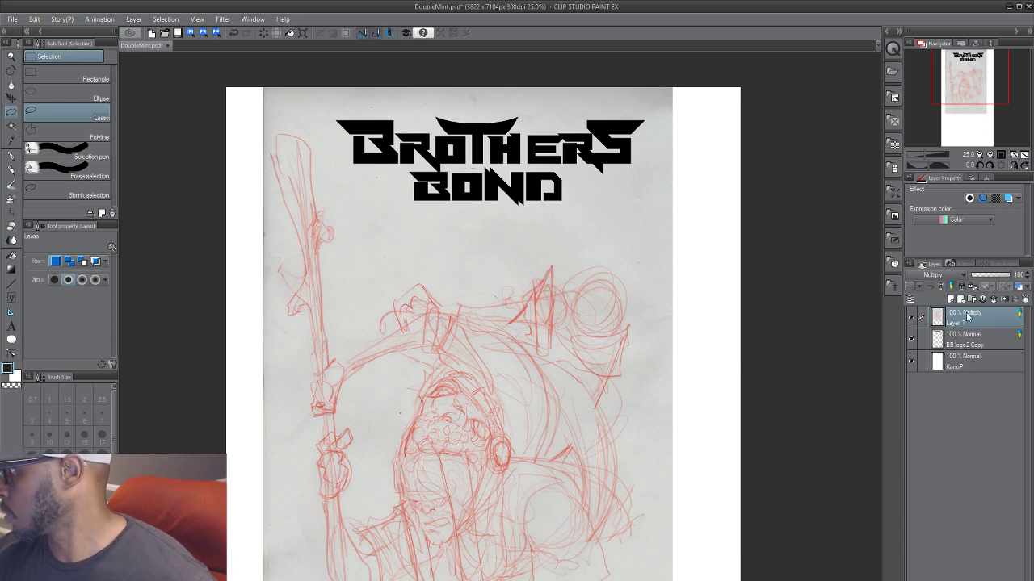
left_click(961, 286)
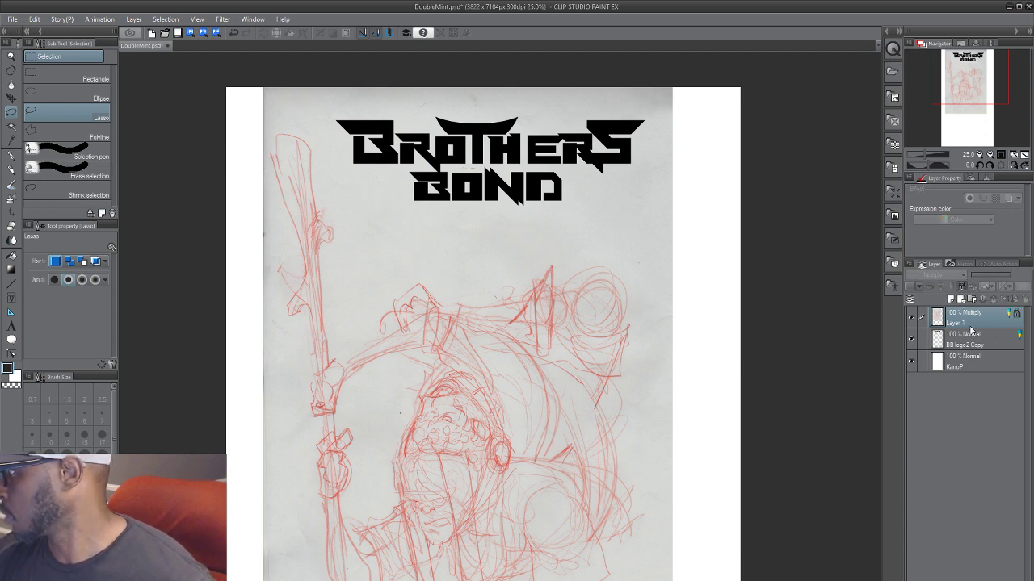
left_click(961, 287)
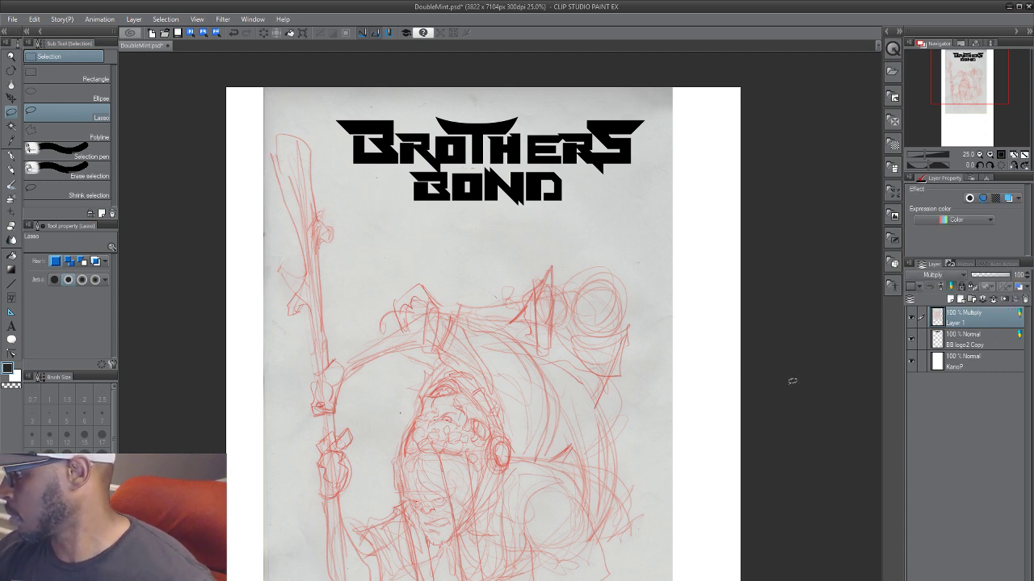
Step: Lower the opacity of Layer 1 to 66% and add a new raster layer above it
left_click_drag(1012, 277, 1000, 277)
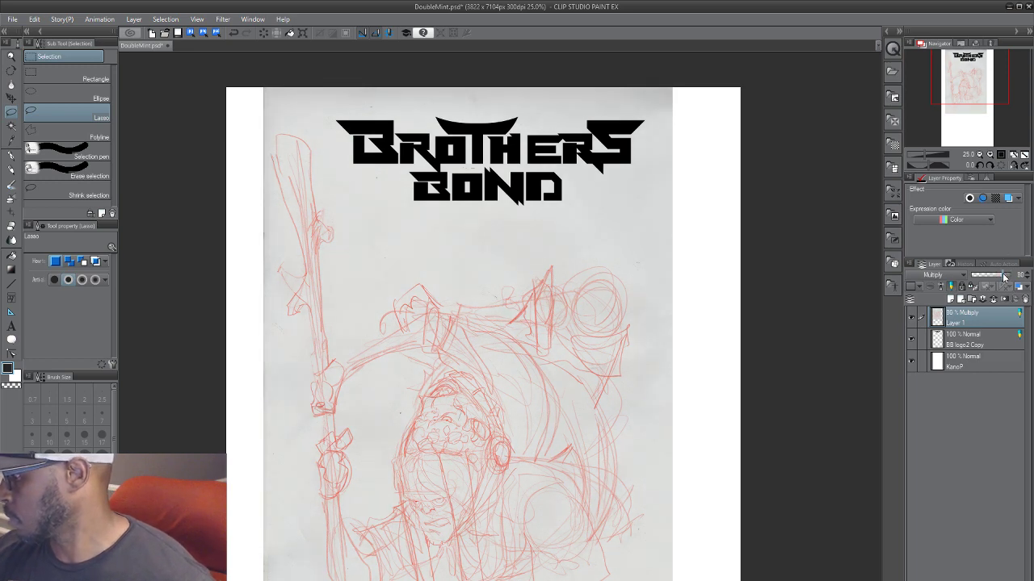
scroll(625, 392, "down", 3)
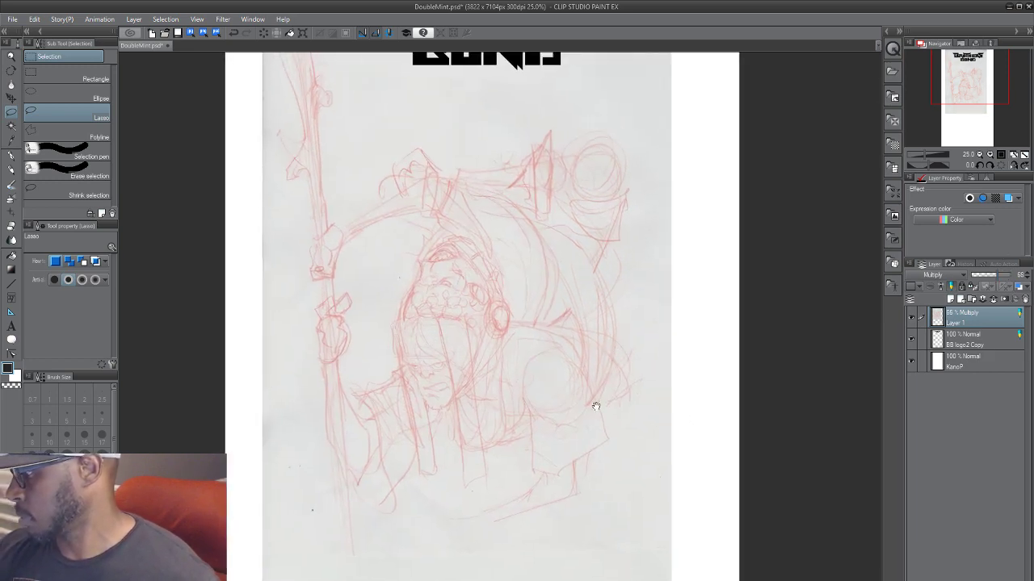
left_click(959, 300)
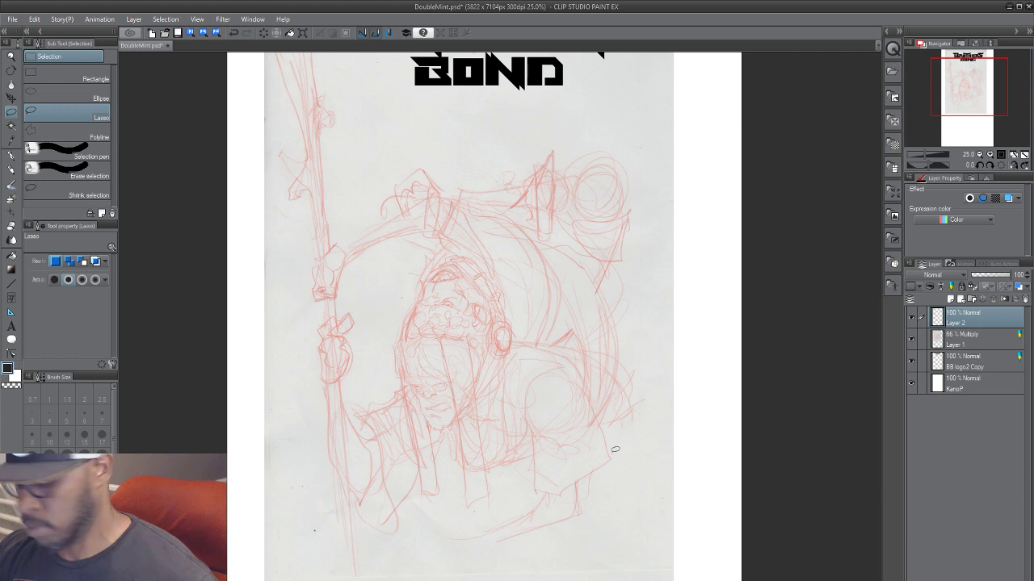
Step: Choose the Rough pencil with black as the drawing color and apply the blue layer color to the new layer
key("p")
key("p")
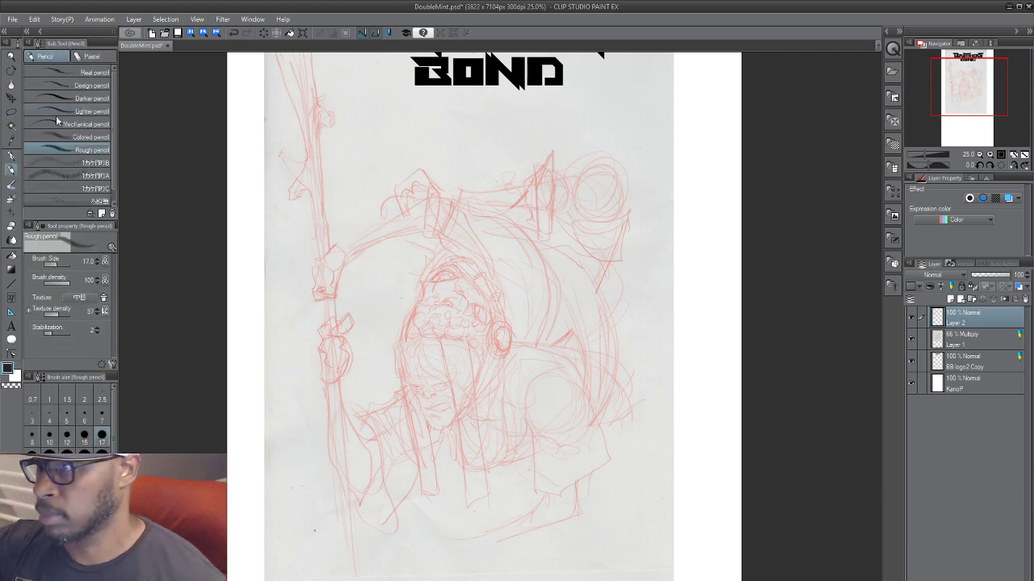
left_click(417, 410, "alt")
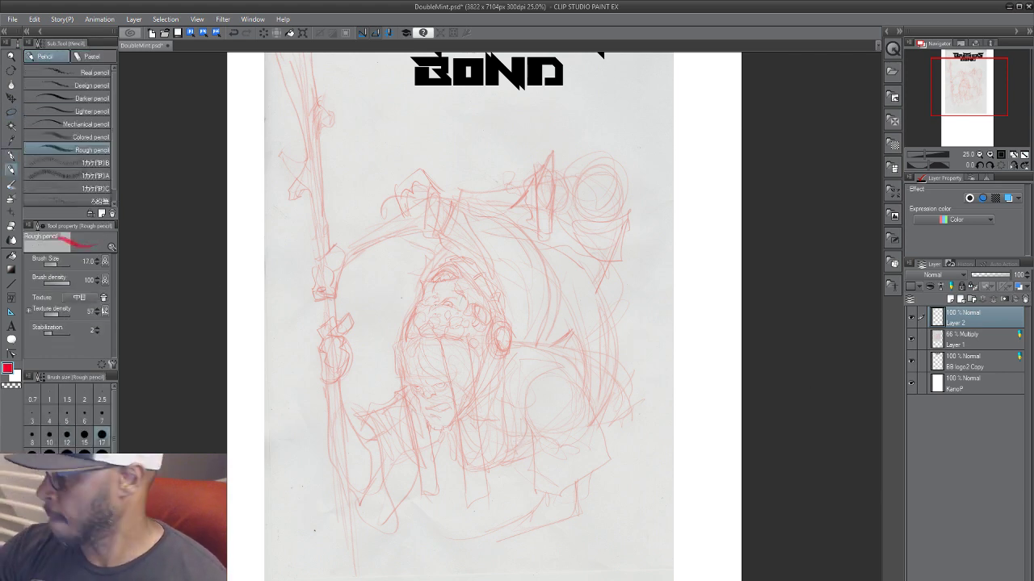
key("x")
key("x")
key("x")
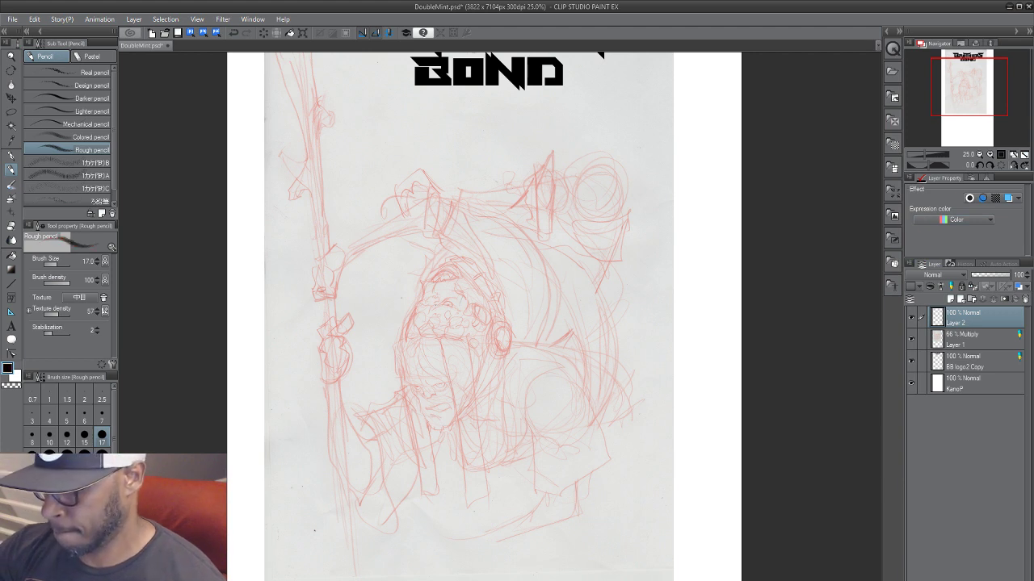
left_click(1008, 198)
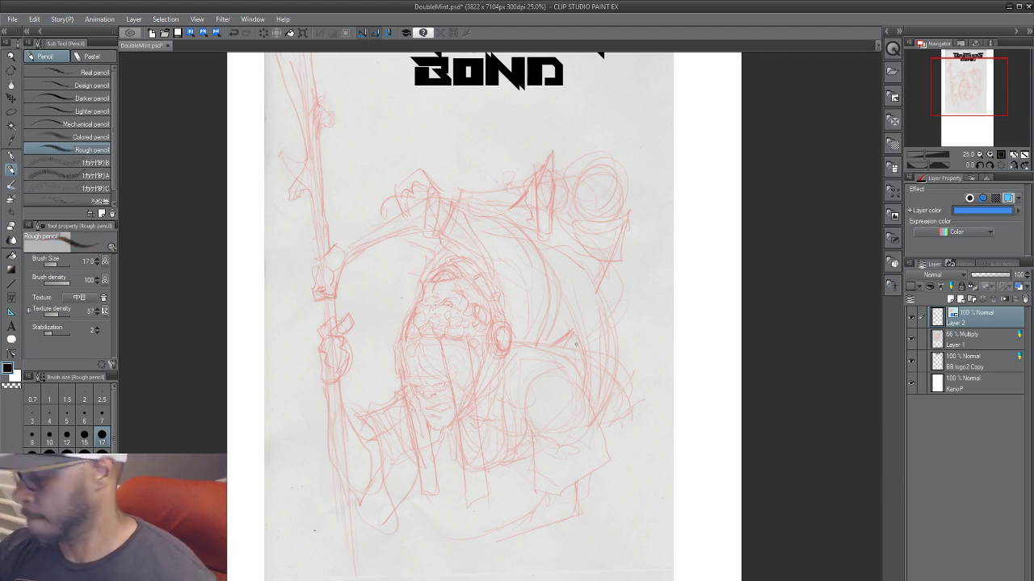
Step: Sketch a large round torso form over the figure's body with the Rough pencil at brush size 40
left_click_drag(627, 486, 606, 353)
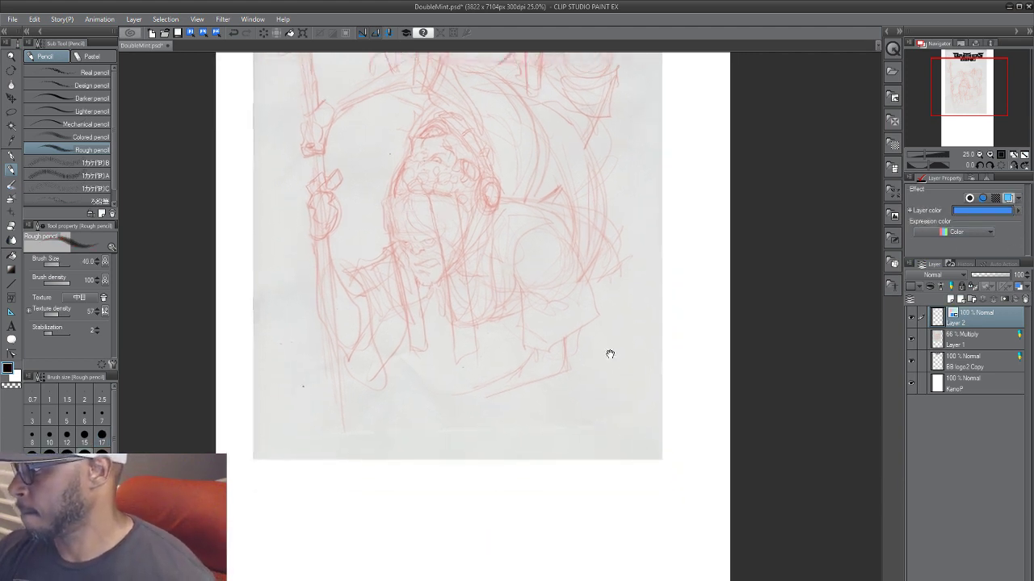
left_click_drag(563, 383, 633, 288)
mouse_move(524, 191)
left_mouse_down()
mouse_move(645, 305)
mouse_move(577, 394)
left_mouse_up()
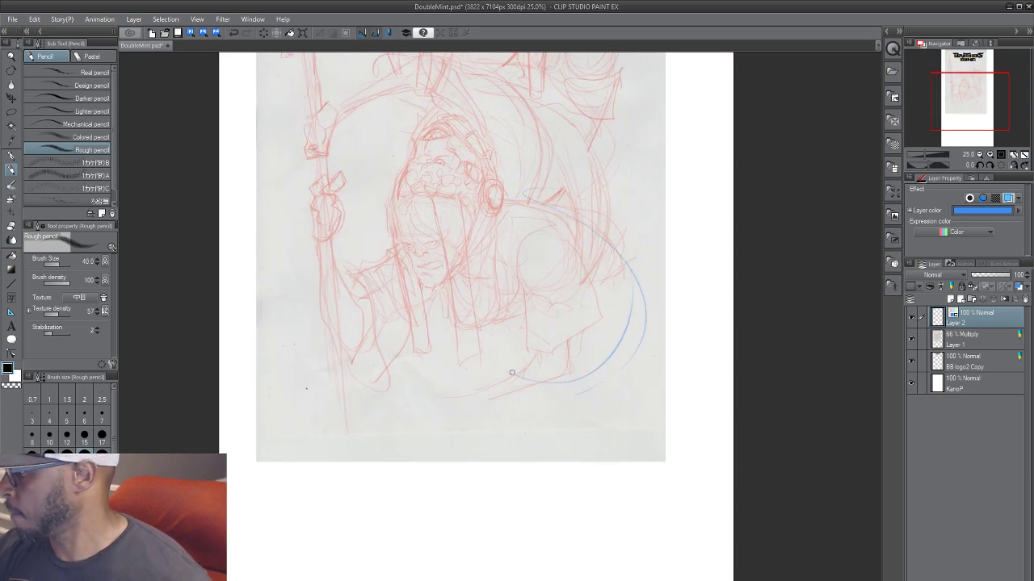
mouse_move(470, 337)
left_mouse_down()
mouse_move(626, 333)
mouse_move(630, 274)
mouse_move(464, 359)
left_mouse_up()
mouse_move(523, 214)
left_mouse_down()
mouse_move(639, 387)
mouse_move(608, 348)
left_mouse_up()
Step: Scale the round torso form to 82% and skew it so its right side tilts upward
key("ctrl+t")
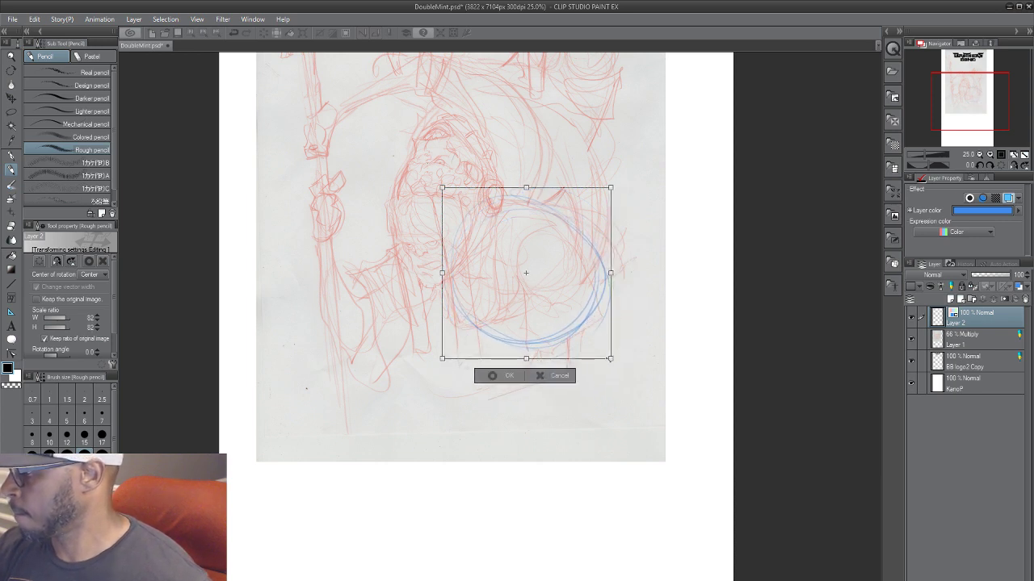
left_click_drag(611, 273, 624, 245)
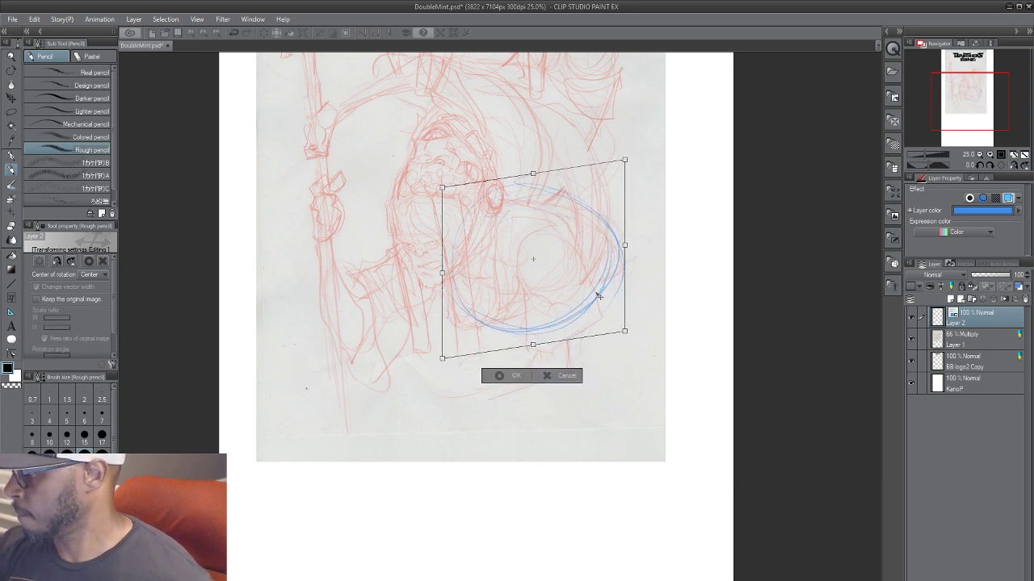
key("Return")
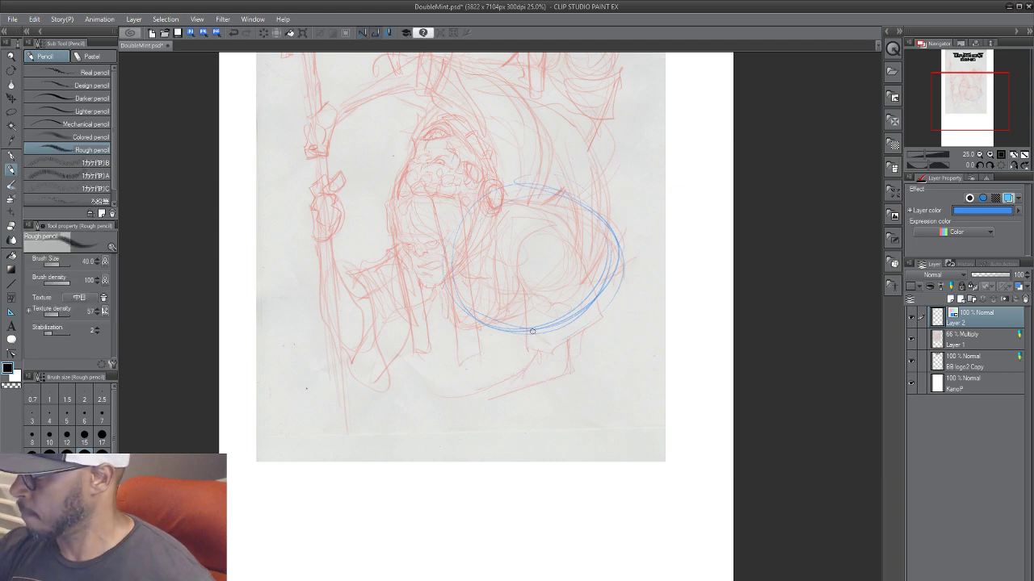
Step: Rough in the lower body beneath the torso with hip curves, a tapered limb and a small joint circle
mouse_move(622, 270)
left_mouse_down()
mouse_move(619, 319)
mouse_move(549, 356)
mouse_move(483, 367)
mouse_move(416, 431)
mouse_move(551, 381)
mouse_move(562, 398)
left_mouse_up()
mouse_move(577, 393)
left_mouse_down()
mouse_move(612, 389)
mouse_move(622, 300)
left_mouse_up()
mouse_move(609, 280)
left_mouse_down()
mouse_move(626, 365)
mouse_move(591, 444)
left_mouse_up()
mouse_move(591, 425)
left_mouse_down()
mouse_move(581, 464)
mouse_move(600, 447)
left_mouse_up()
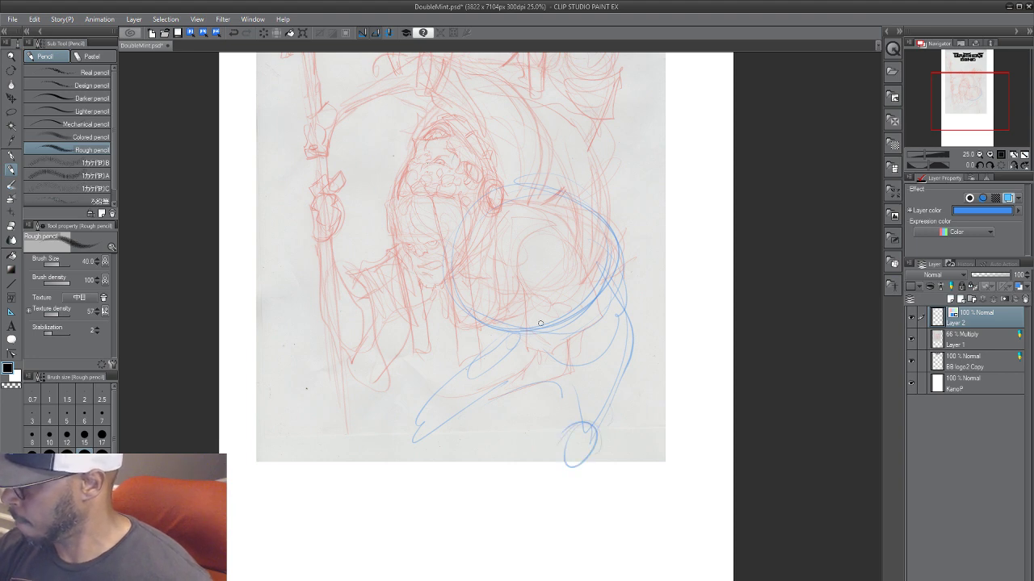
Step: Rough in the crouching figure's joint circle and bent legs, and start the upper edge of a long cylinder beneath
mouse_move(568, 377)
left_mouse_down()
mouse_move(566, 347)
mouse_move(537, 318)
mouse_move(516, 359)
mouse_move(570, 360)
mouse_move(553, 316)
mouse_move(521, 333)
mouse_move(589, 322)
mouse_move(549, 332)
mouse_move(564, 327)
mouse_move(543, 315)
mouse_move(609, 332)
mouse_move(563, 350)
mouse_move(614, 329)
mouse_move(509, 338)
mouse_move(584, 432)
mouse_move(573, 407)
mouse_move(513, 480)
mouse_move(458, 365)
mouse_move(419, 446)
mouse_move(507, 384)
mouse_move(406, 435)
mouse_move(490, 346)
mouse_move(394, 435)
mouse_move(443, 439)
mouse_move(496, 462)
left_mouse_up()
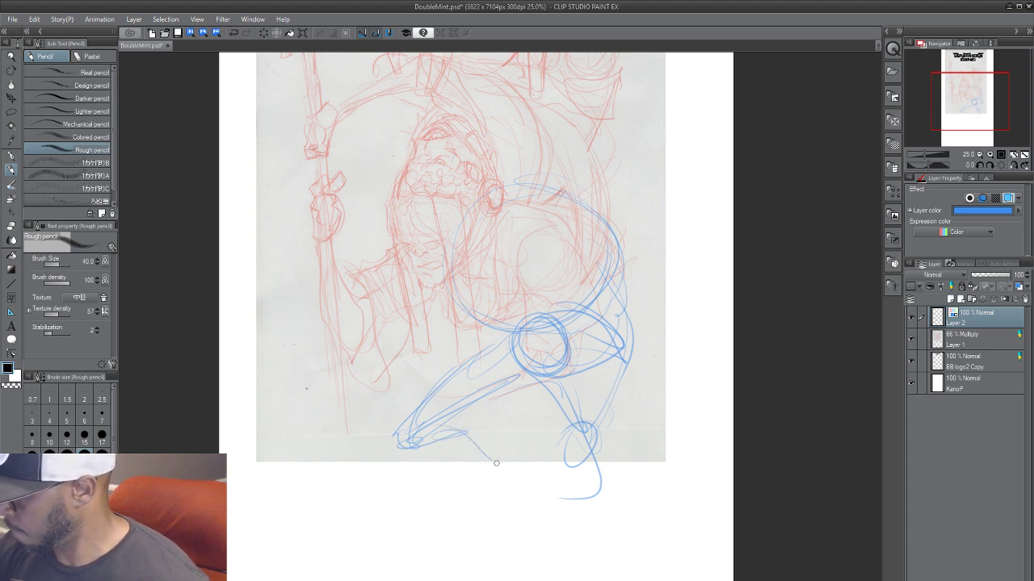
mouse_move(572, 446)
left_mouse_down()
mouse_move(379, 513)
mouse_move(578, 449)
mouse_move(326, 504)
mouse_move(349, 505)
mouse_move(389, 579)
left_mouse_up()
left_click_drag(336, 496, 380, 579)
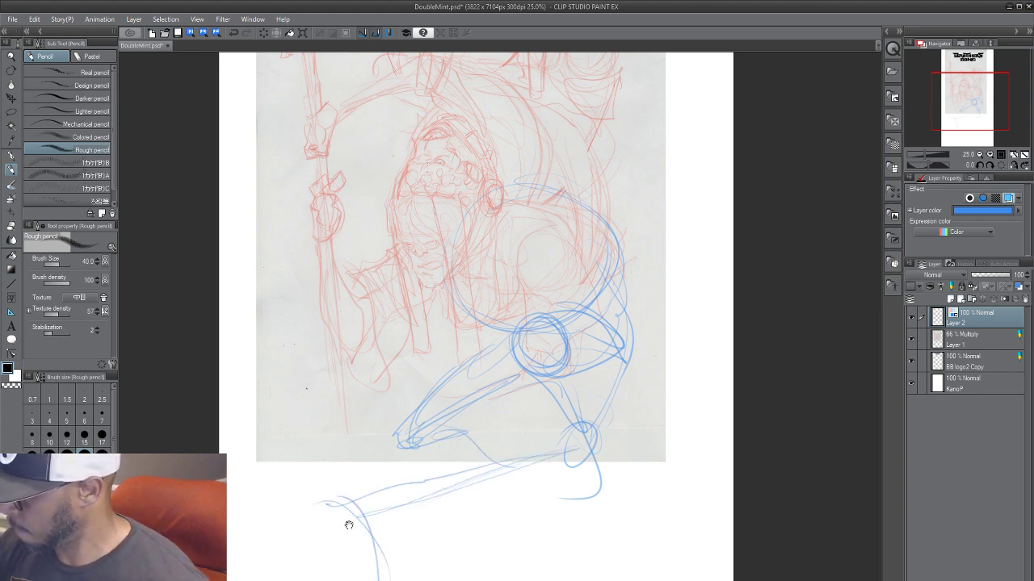
Step: Complete the large cylinder beneath the figure with a rounded double-circle end, a long lower edge and a curved far end
mouse_move(348, 526)
left_mouse_down()
mouse_move(338, 495)
mouse_move(360, 574)
mouse_move(350, 549)
left_mouse_up()
mouse_move(329, 468)
left_mouse_down()
mouse_move(279, 579)
mouse_move(357, 530)
left_mouse_up()
mouse_move(336, 485)
left_mouse_down()
mouse_move(320, 572)
mouse_move(345, 495)
mouse_move(354, 572)
mouse_move(296, 500)
mouse_move(303, 493)
mouse_move(377, 487)
mouse_move(382, 561)
mouse_move(660, 498)
left_mouse_up()
mouse_move(452, 432)
left_mouse_down()
mouse_move(622, 384)
mouse_move(696, 424)
left_mouse_up()
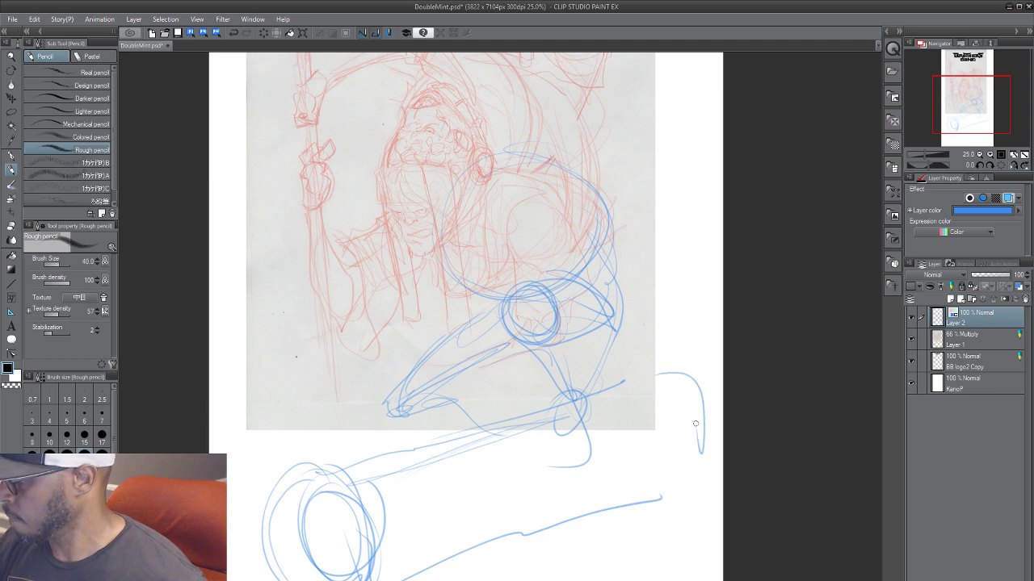
mouse_move(622, 369)
left_mouse_down()
mouse_move(664, 469)
mouse_move(644, 486)
left_mouse_up()
left_click_drag(424, 413, 448, 420)
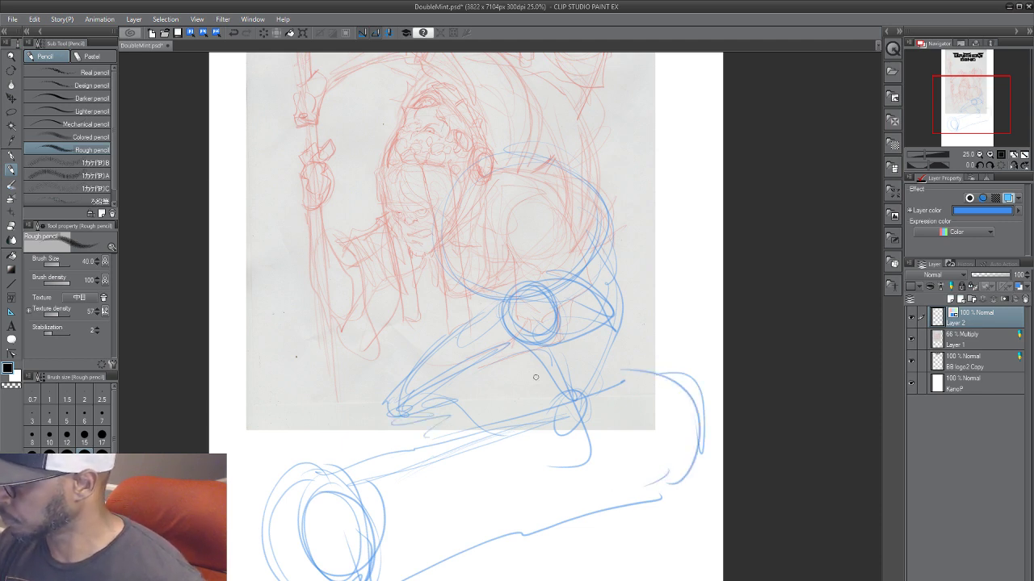
Step: Lasso the large joint circle with the limb below it and move them slightly up and to the left
mouse_move(498, 258)
left_mouse_down()
mouse_move(533, 266)
mouse_move(538, 283)
mouse_move(517, 310)
left_mouse_up()
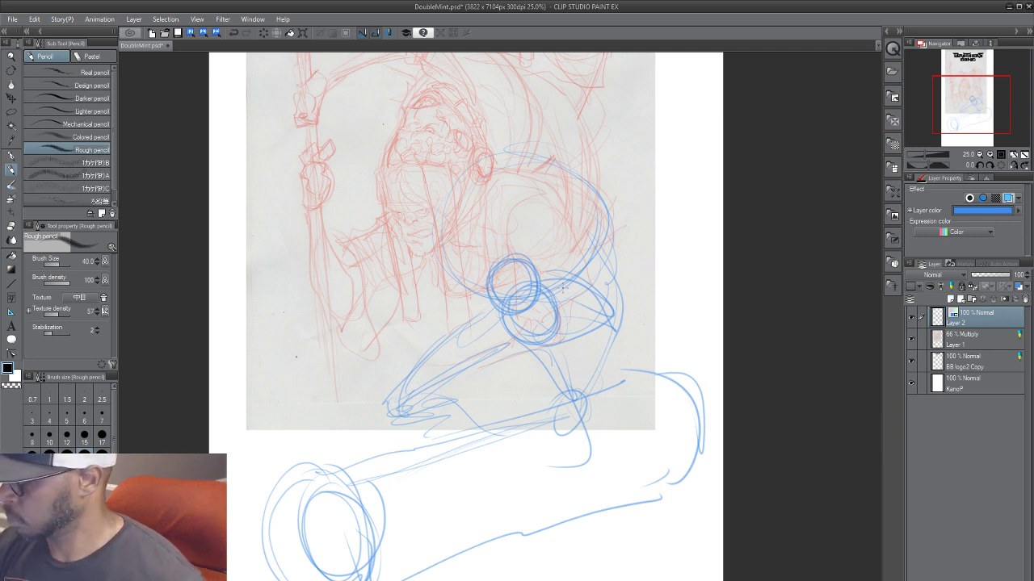
key("ctrl+z")
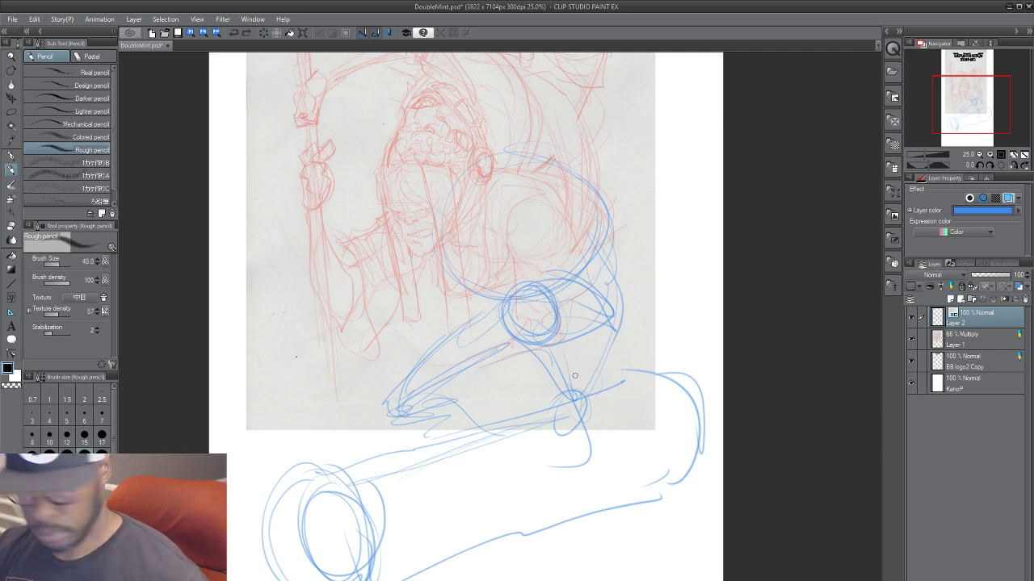
key("m")
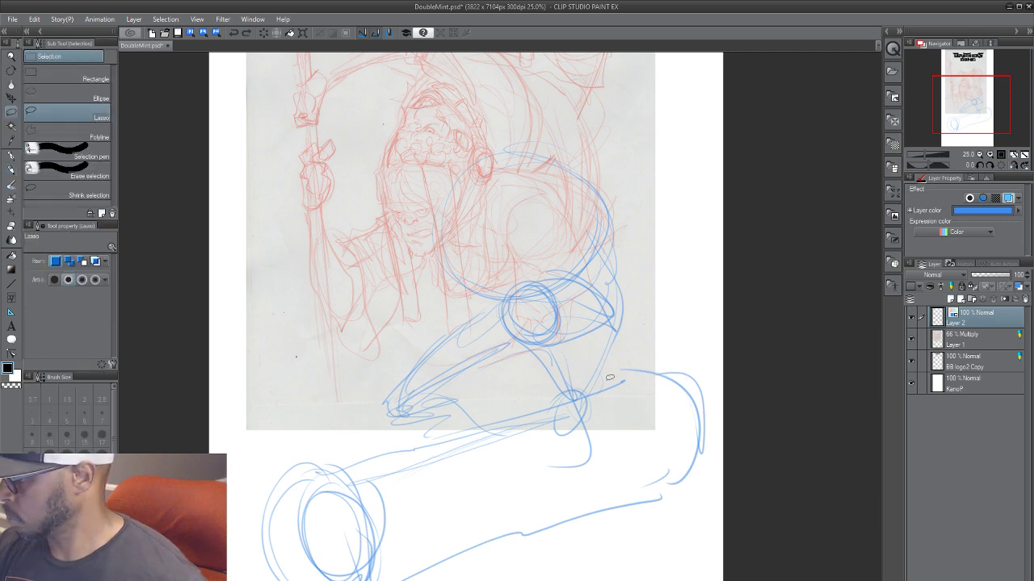
mouse_move(609, 377)
left_mouse_down()
mouse_move(522, 262)
mouse_move(556, 399)
mouse_move(592, 472)
mouse_move(560, 359)
left_mouse_up()
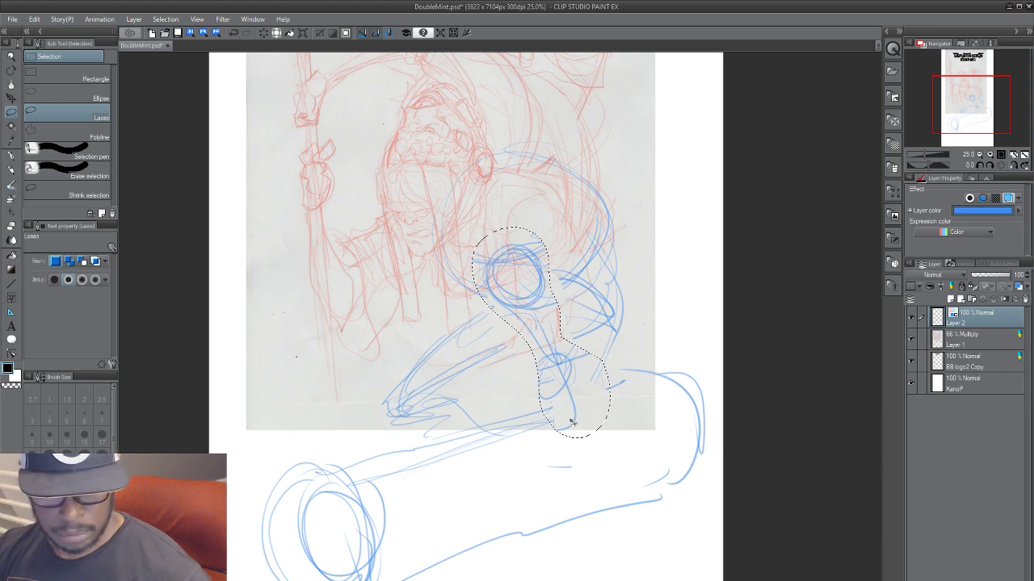
key("ctrl+d")
Step: Redraw the hip, thigh and rear limb lines around the moved joint circle with the Rough pencil
key("p")
left_click_drag(534, 249, 596, 291)
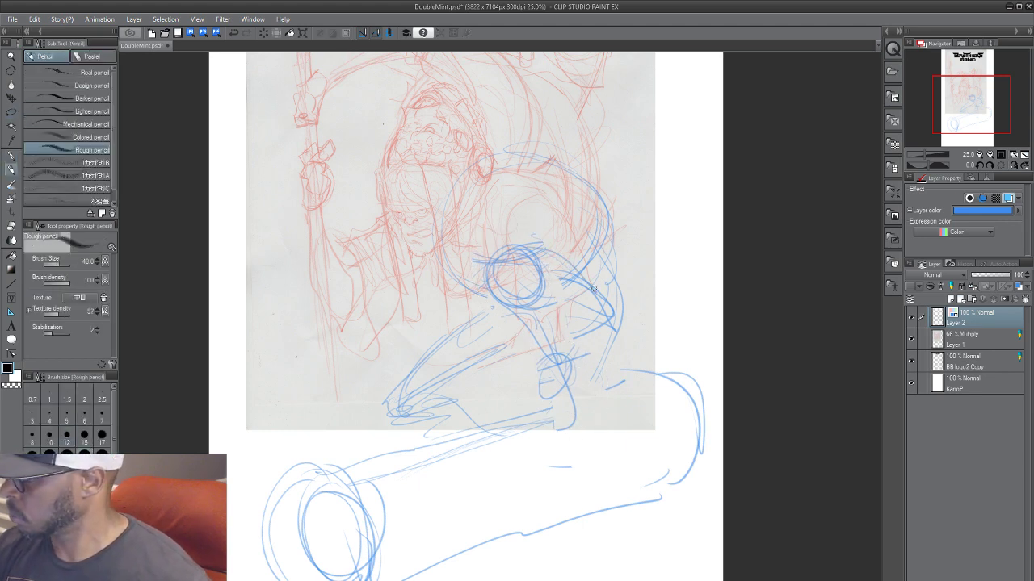
left_click_drag(549, 322, 618, 333)
left_click_drag(559, 250, 621, 345)
mouse_move(554, 330)
left_mouse_down()
mouse_move(570, 412)
mouse_move(529, 428)
mouse_move(587, 395)
mouse_move(531, 424)
left_mouse_up()
Step: Rework the front leg and foot, adding a center line and a wavy curve across the legs
mouse_move(505, 358)
left_mouse_down()
mouse_move(402, 414)
mouse_move(473, 438)
left_mouse_up()
left_click_drag(403, 380, 488, 297)
mouse_move(455, 325)
left_mouse_down()
mouse_move(497, 308)
mouse_move(504, 413)
left_mouse_up()
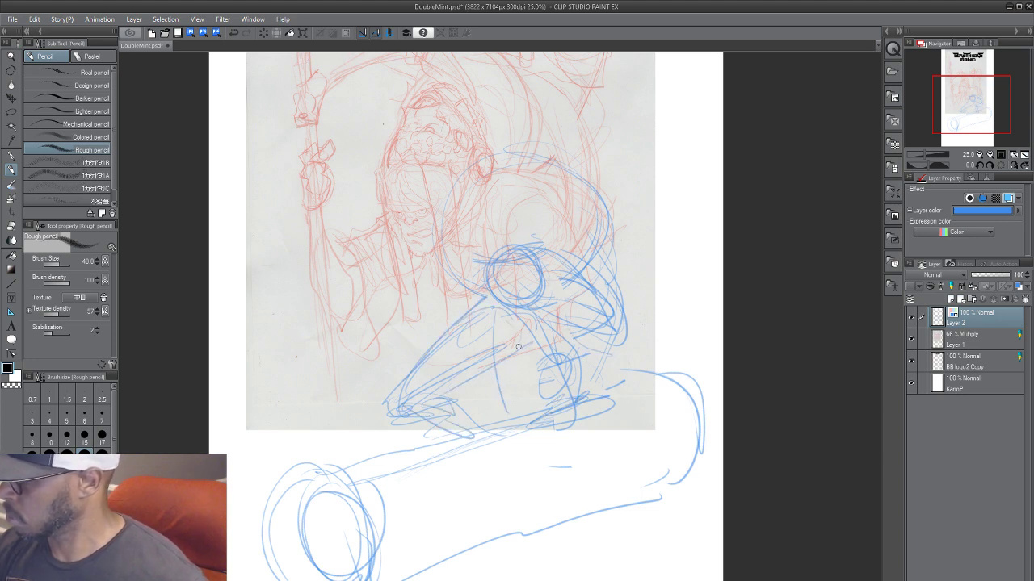
left_click_drag(521, 344, 505, 396)
left_click_drag(424, 339, 549, 376)
left_click_drag(453, 315, 437, 341)
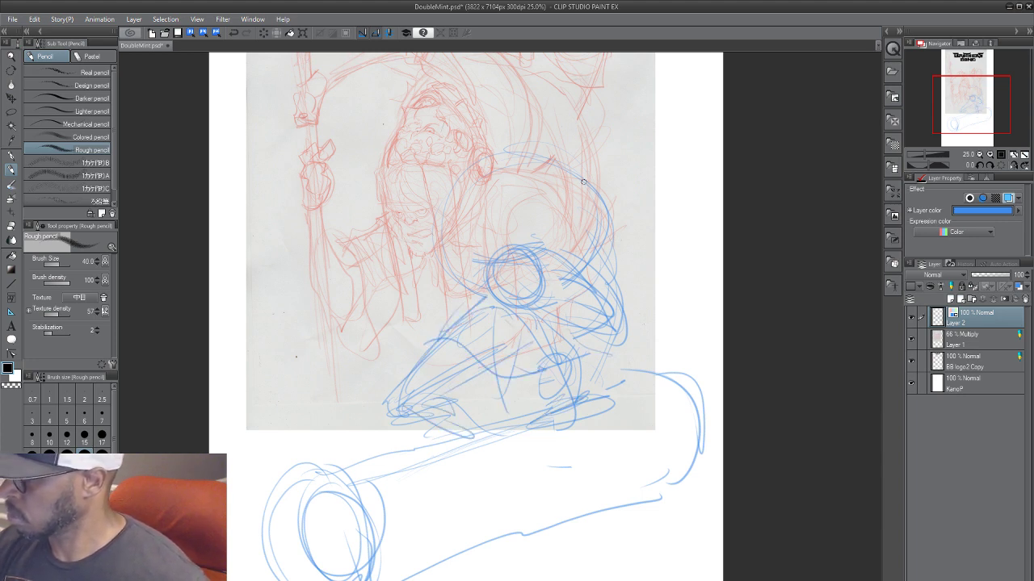
Step: Strengthen the outer contour of the figure's back and extend it upward past the torso form
mouse_move(603, 221)
left_mouse_down()
mouse_move(610, 280)
mouse_move(607, 217)
mouse_move(610, 255)
left_mouse_up()
left_click_drag(611, 254, 596, 145)
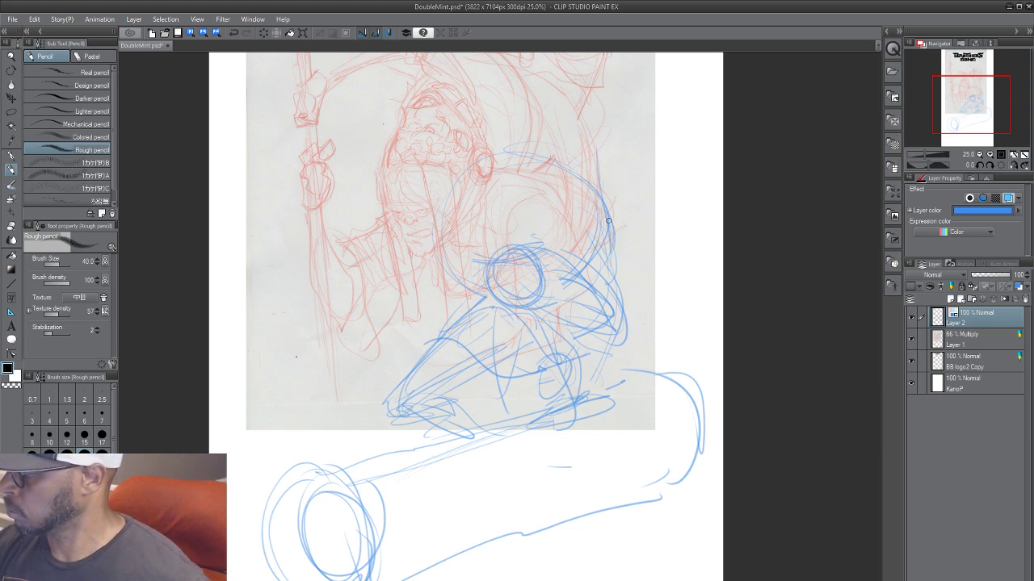
left_click_drag(608, 221, 595, 134)
mouse_move(585, 183)
left_mouse_down()
mouse_move(494, 373)
mouse_move(475, 294)
left_mouse_up()
left_click_drag(507, 350, 514, 374)
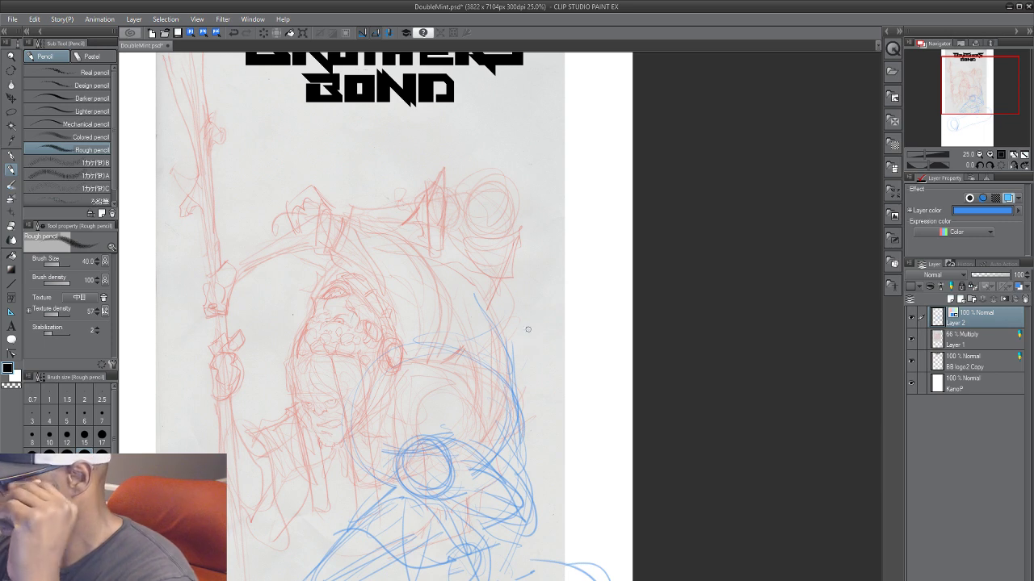
Step: Sketch a boxy bundle filled with small circles behind the figure's back, with lines capping both ends
mouse_move(528, 329)
left_mouse_down()
mouse_move(517, 340)
mouse_move(531, 355)
mouse_move(525, 373)
mouse_move(540, 380)
mouse_move(536, 391)
mouse_move(525, 331)
mouse_move(529, 370)
mouse_move(556, 360)
mouse_move(539, 396)
mouse_move(521, 377)
mouse_move(536, 395)
mouse_move(553, 348)
mouse_move(561, 396)
mouse_move(497, 329)
mouse_move(563, 362)
mouse_move(555, 413)
mouse_move(564, 405)
mouse_move(548, 422)
left_mouse_up()
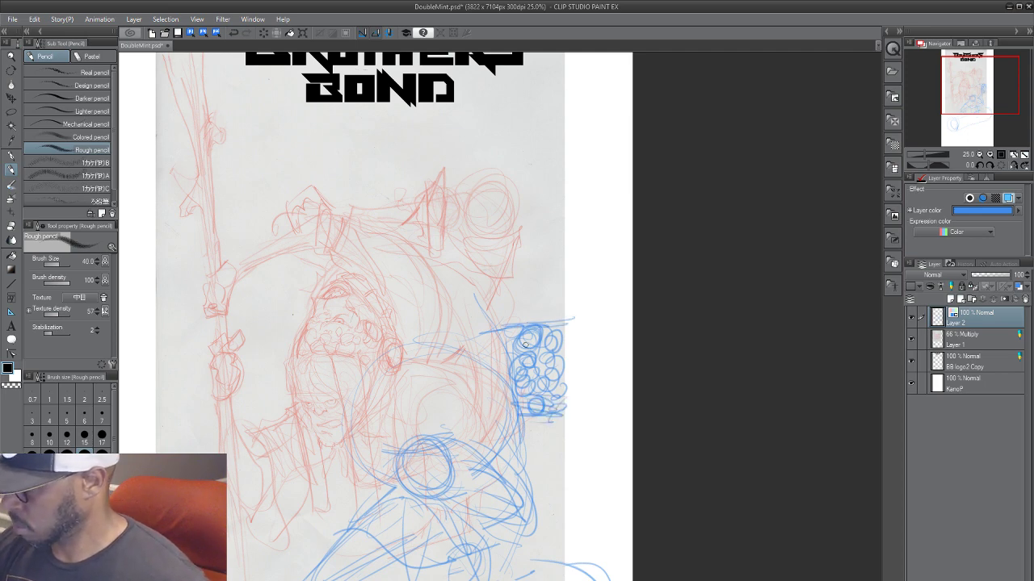
left_click_drag(486, 332, 524, 327)
left_click_drag(574, 419, 560, 352)
Step: Reinforce the rear leg and foot with heavier blue lines and save the file
mouse_move(512, 358)
left_mouse_down()
mouse_move(474, 456)
mouse_move(475, 540)
mouse_move(441, 554)
mouse_move(452, 559)
mouse_move(453, 519)
mouse_move(476, 506)
mouse_move(484, 532)
left_mouse_up()
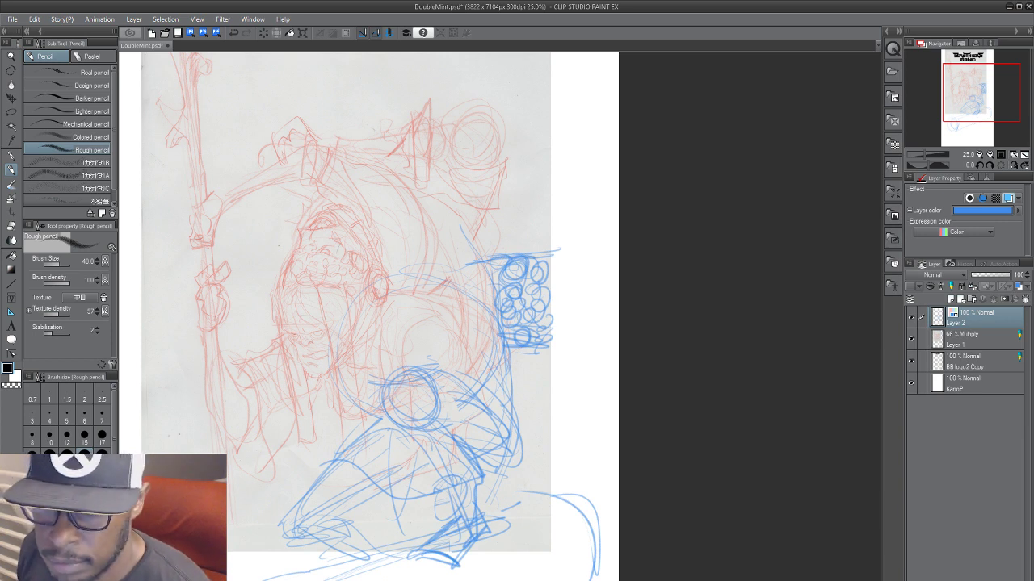
key("ctrl+s")
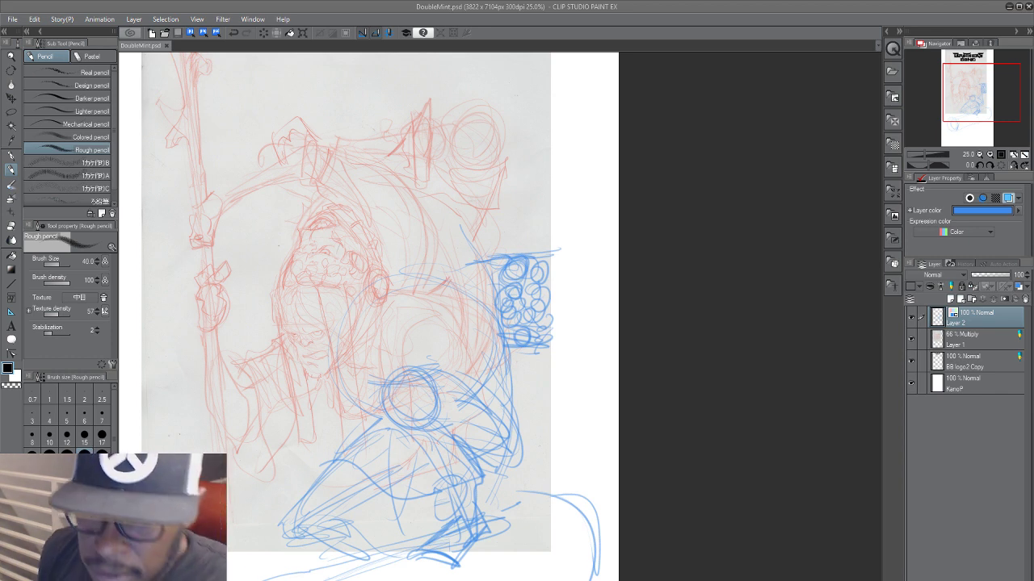
left_click_drag(516, 333, 523, 330)
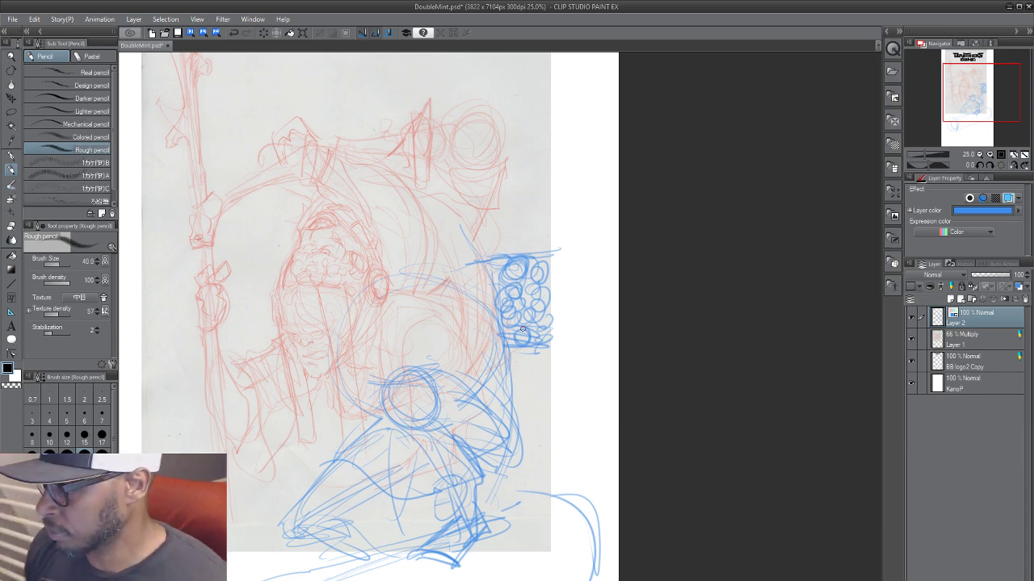
Step: Sketch a small rounded shoulder arch in blue inside the torso, just above the large joint circle
mouse_move(659, 353)
left_mouse_down()
mouse_move(676, 480)
mouse_move(639, 445)
mouse_move(652, 373)
mouse_move(692, 397)
mouse_move(676, 350)
mouse_move(693, 263)
mouse_move(685, 292)
left_mouse_up()
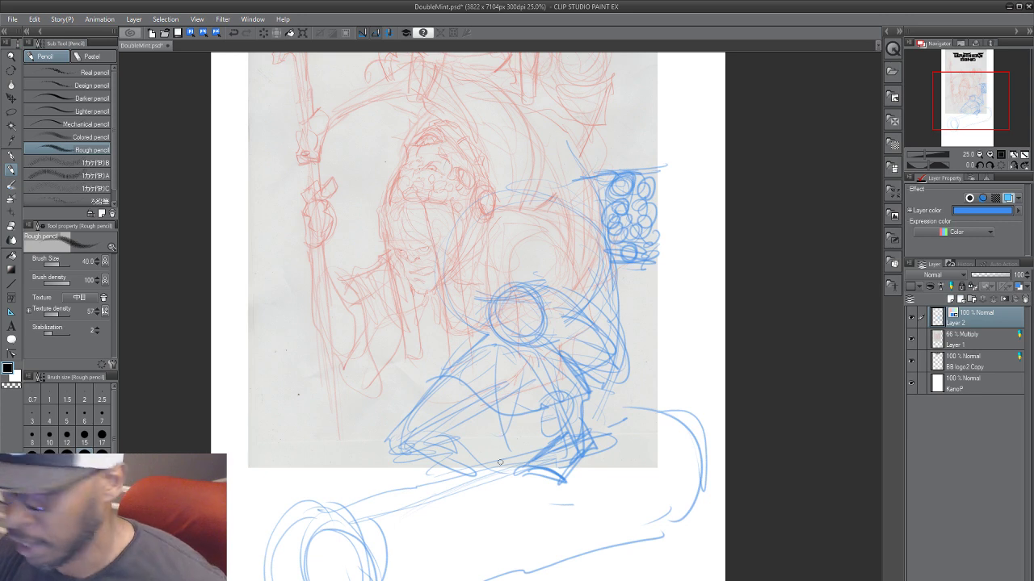
left_click_drag(511, 396, 474, 491)
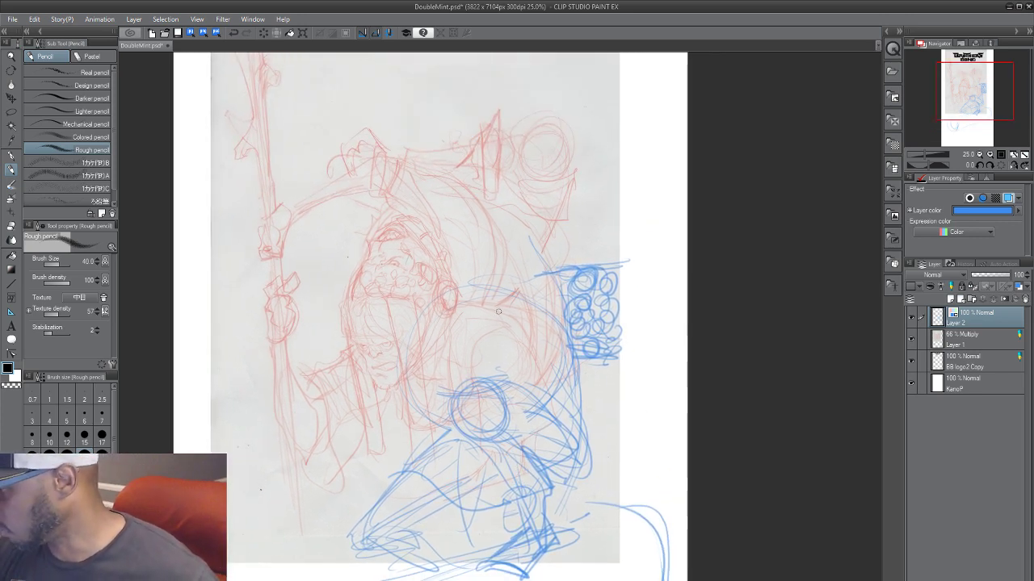
left_click_drag(490, 316, 467, 361)
mouse_move(515, 333)
left_mouse_down()
mouse_move(468, 355)
mouse_move(462, 339)
left_mouse_up()
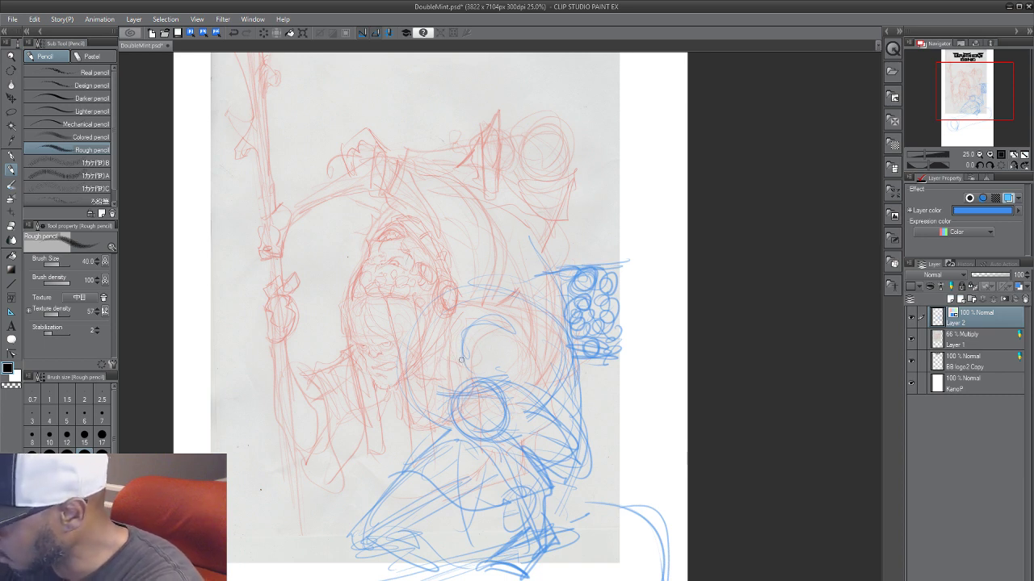
left_click_drag(511, 347, 405, 388)
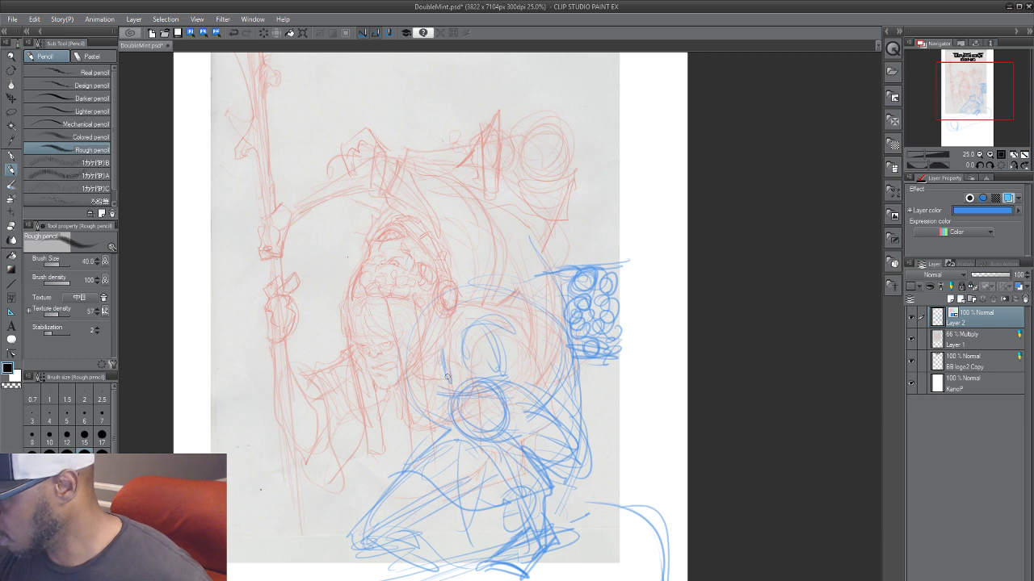
Step: Add a new layer and rough in a black rounded shoulder, upper arm and pointed elbow with the forearm
left_click(954, 301)
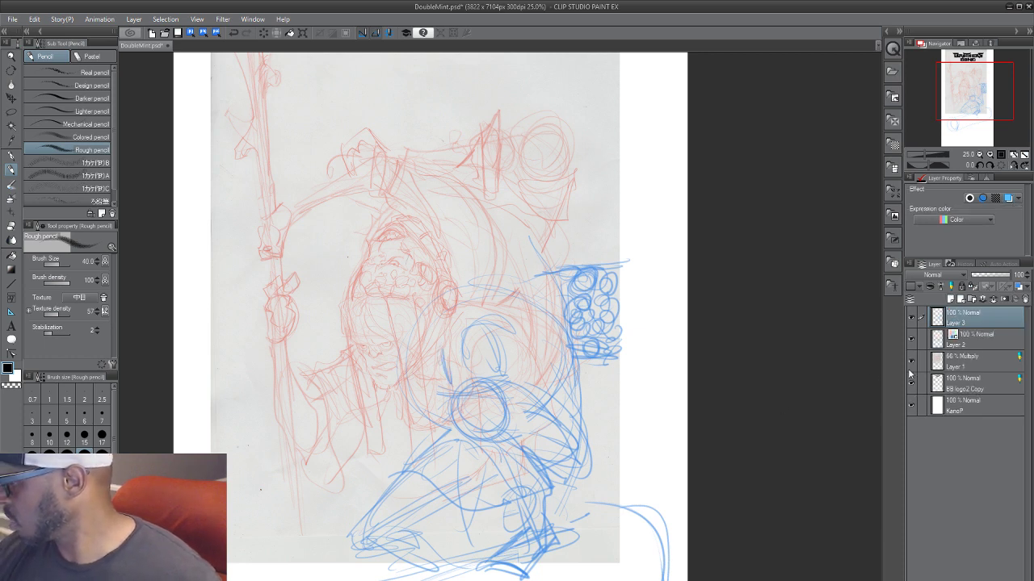
mouse_move(462, 360)
left_mouse_down()
mouse_move(446, 342)
mouse_move(467, 319)
mouse_move(501, 352)
mouse_move(502, 377)
left_mouse_up()
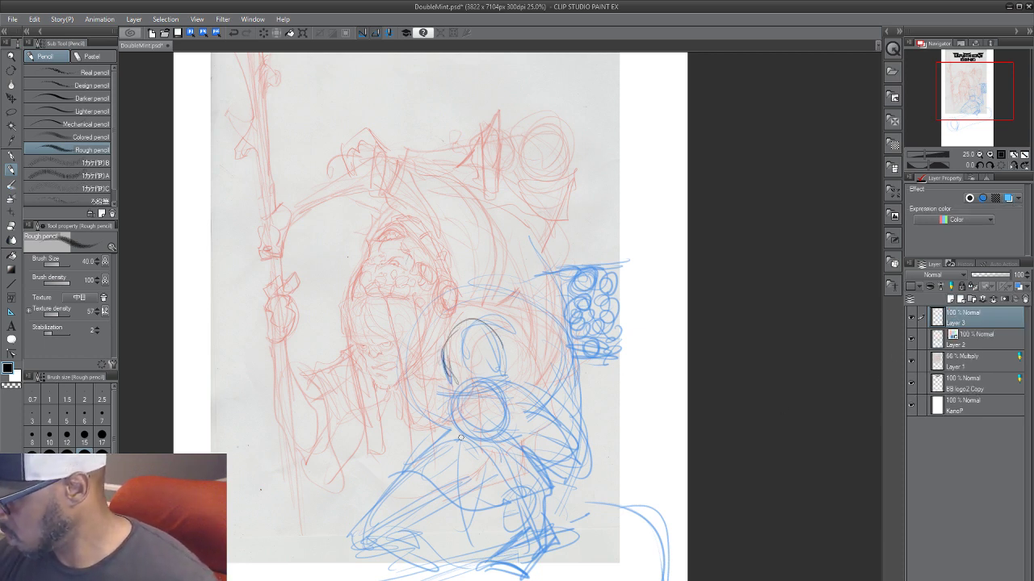
mouse_move(390, 416)
left_mouse_down()
mouse_move(463, 490)
mouse_move(464, 451)
mouse_move(458, 485)
mouse_move(460, 452)
left_mouse_up()
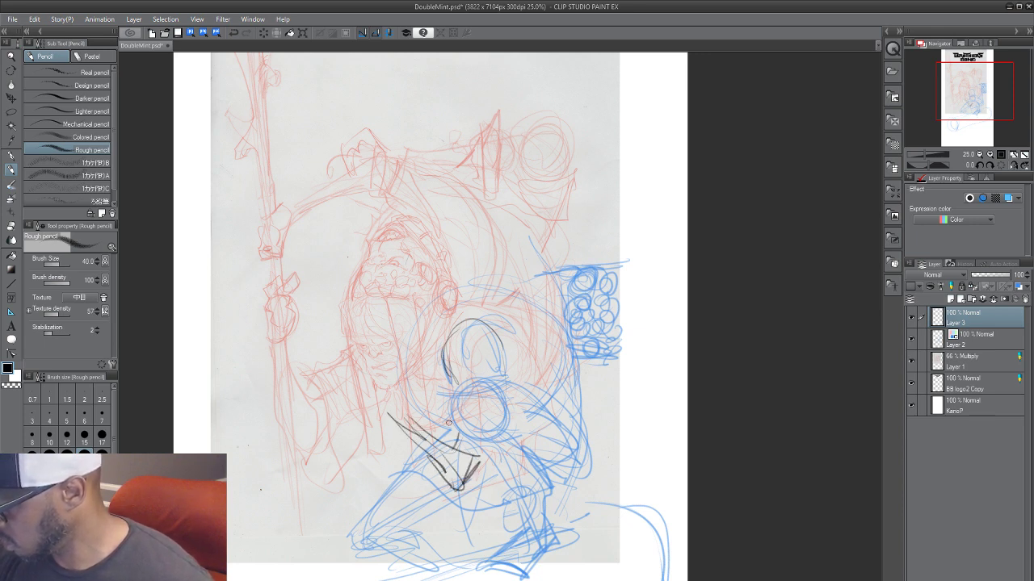
left_click_drag(446, 367, 450, 442)
left_click_drag(501, 344, 496, 385)
left_click_drag(475, 449, 458, 485)
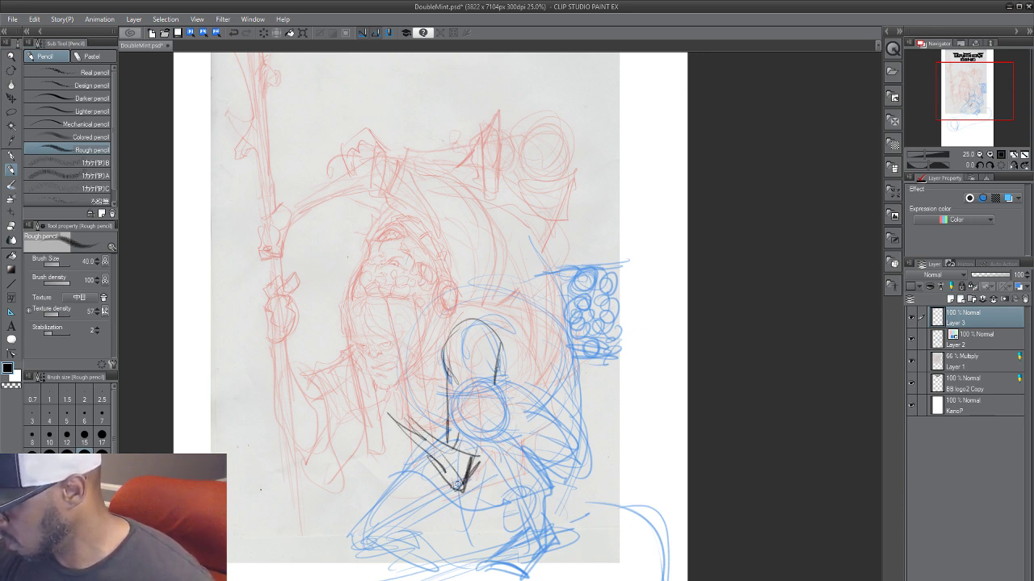
Step: Strengthen the black arm lines and add a wrist circle and a tapered hand at the forearm's end
left_click_drag(448, 423, 445, 458)
left_click_drag(441, 444, 396, 407)
mouse_move(386, 413)
left_mouse_down()
mouse_move(386, 433)
mouse_move(360, 413)
mouse_move(403, 426)
left_mouse_up()
key("ctrl+z")
key("ctrl+z")
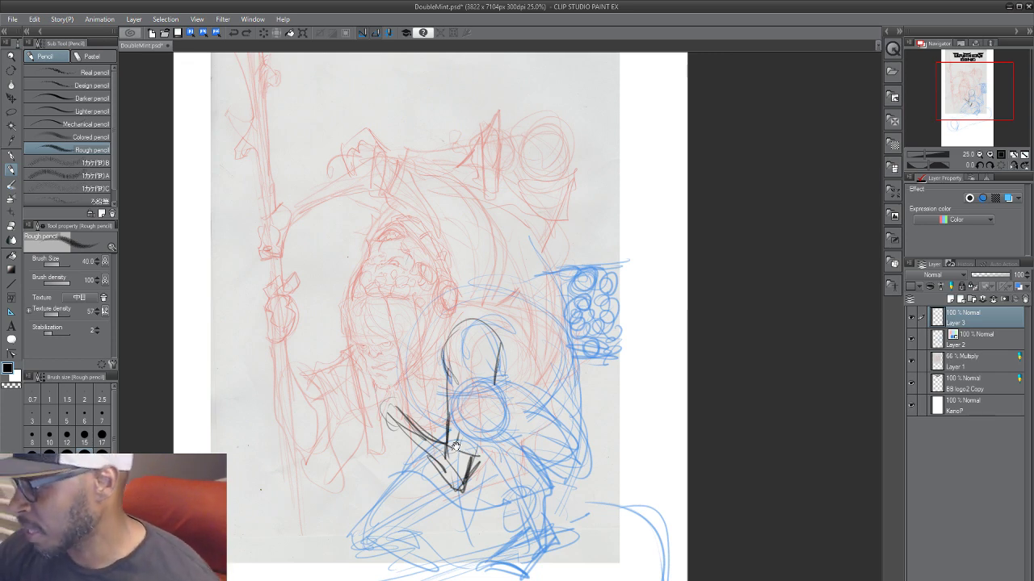
mouse_move(389, 460)
left_mouse_down()
mouse_move(380, 488)
mouse_move(366, 492)
left_mouse_up()
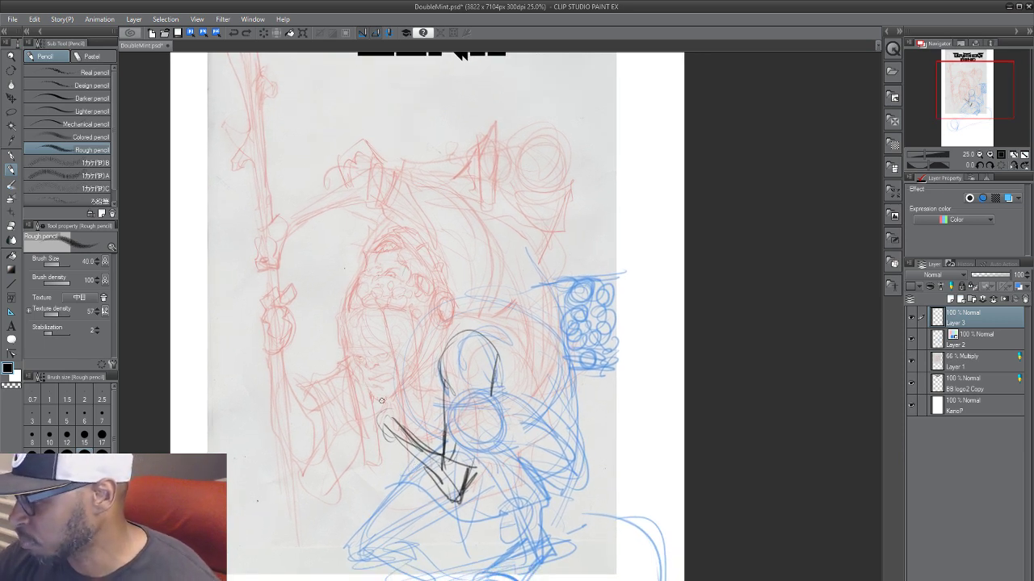
left_click_drag(346, 405, 391, 420)
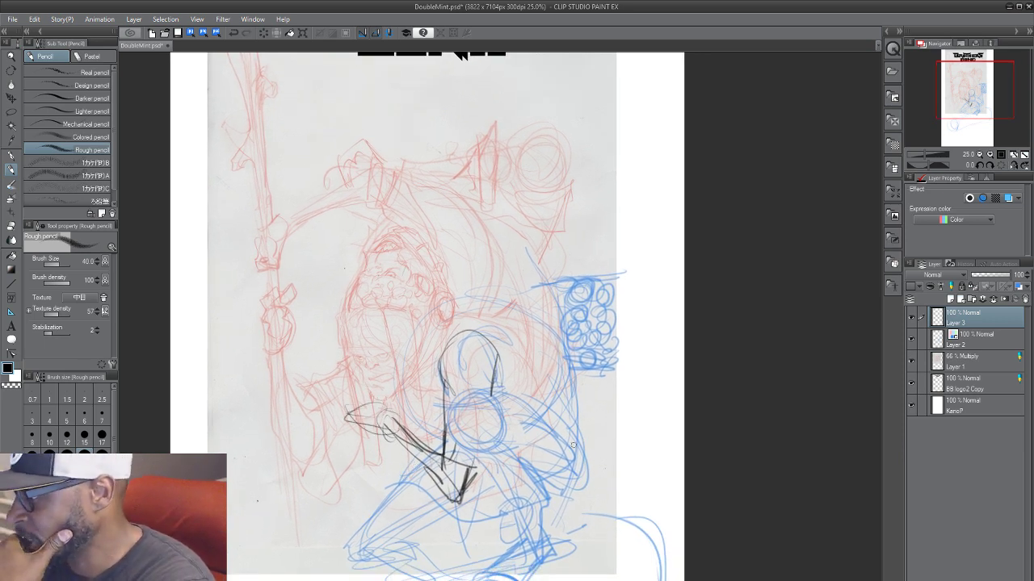
Step: Draw a long black contour line down the figure's back below the circle-filled bundle
left_click_drag(575, 370, 576, 439)
left_click_drag(568, 354, 569, 473)
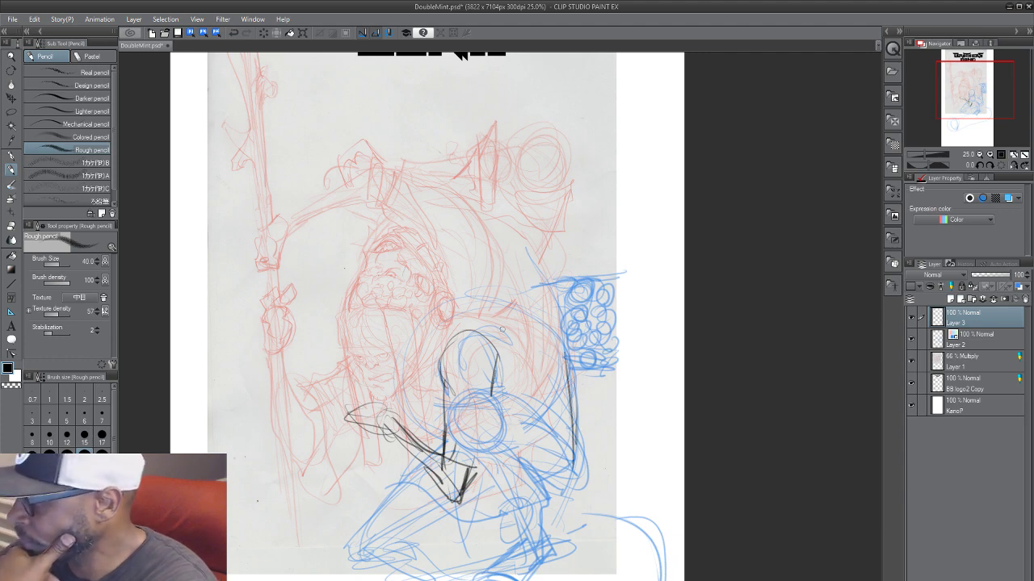
left_click_drag(470, 321, 461, 334)
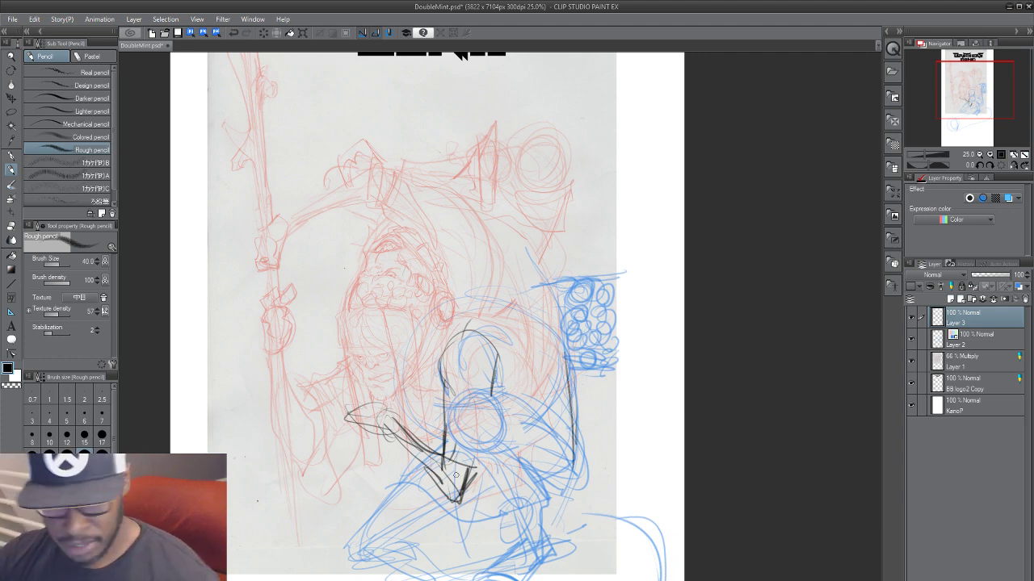
Step: Rotate the canvas view 180° and switch to the Turnip pen at brush size 12
mouse_move(607, 448)
left_mouse_down()
mouse_move(605, 377)
mouse_move(552, 425)
mouse_move(575, 473)
mouse_move(566, 495)
mouse_move(476, 472)
mouse_move(225, 261)
mouse_move(412, 131)
left_mouse_up()
key("r")
left_click_drag(615, 484, 407, 540)
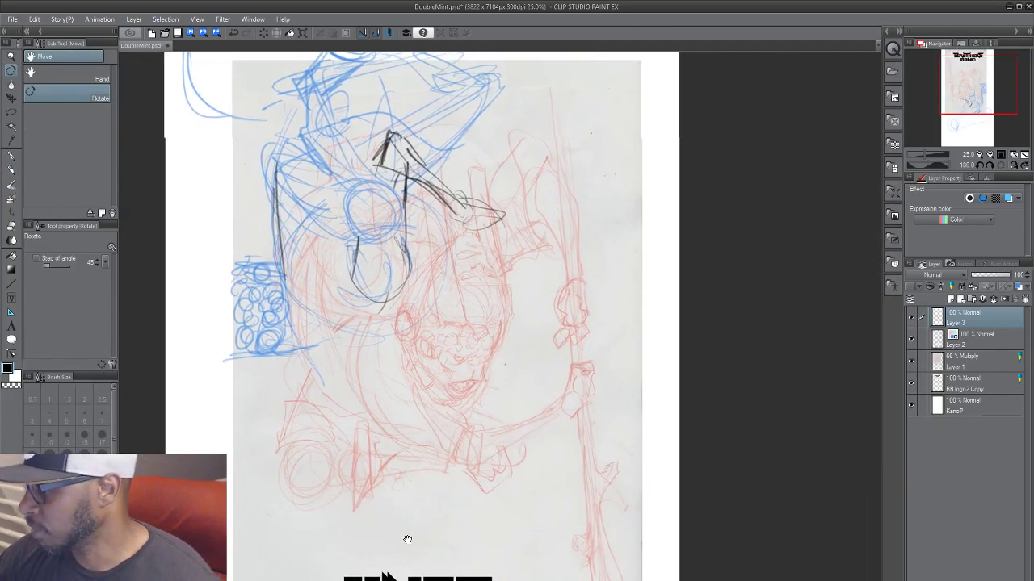
key("p")
scroll(473, 450, "up", 2)
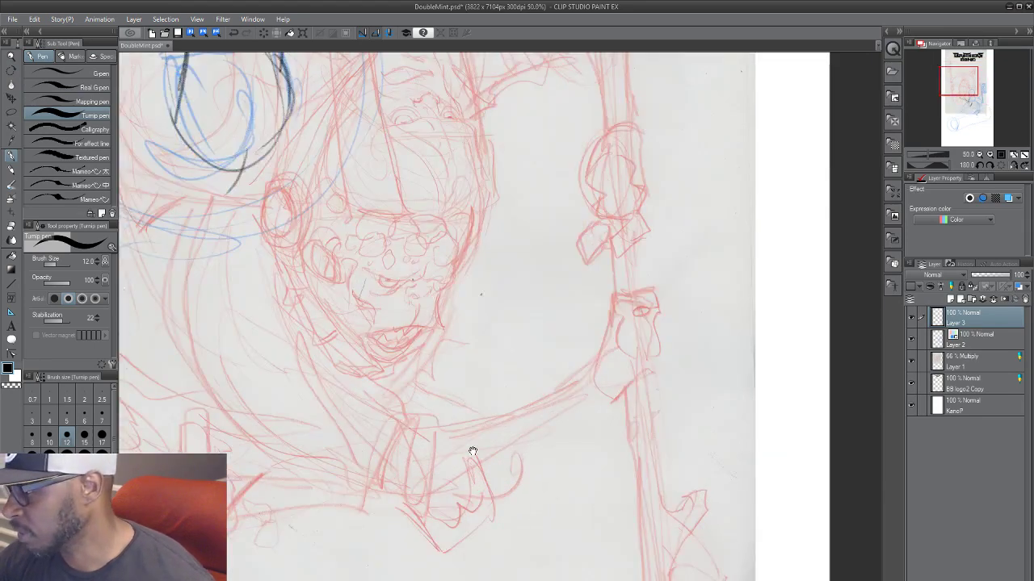
left_click_drag(446, 434, 583, 461)
left_click_drag(470, 488, 448, 539)
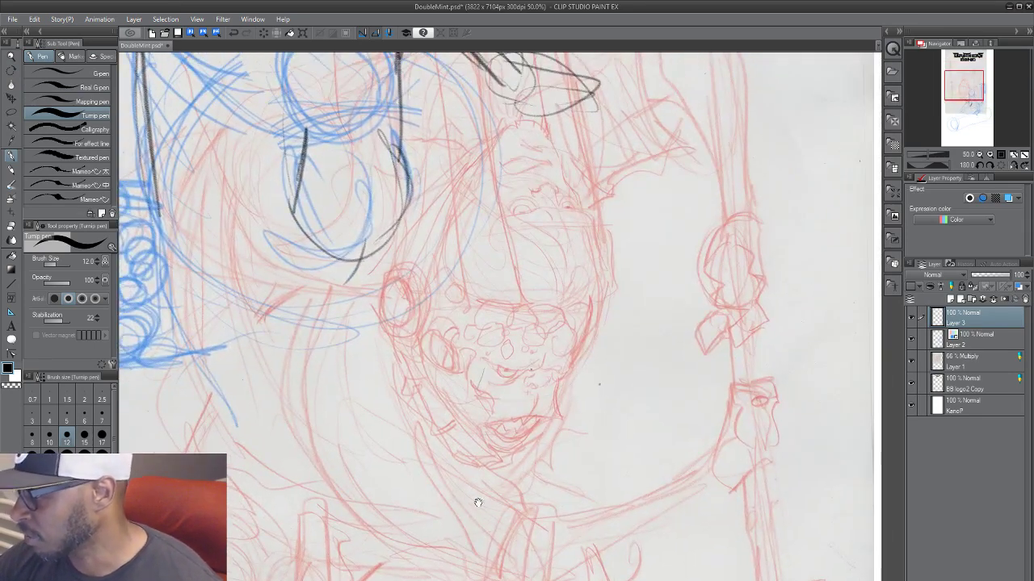
left_click_drag(478, 502, 430, 543)
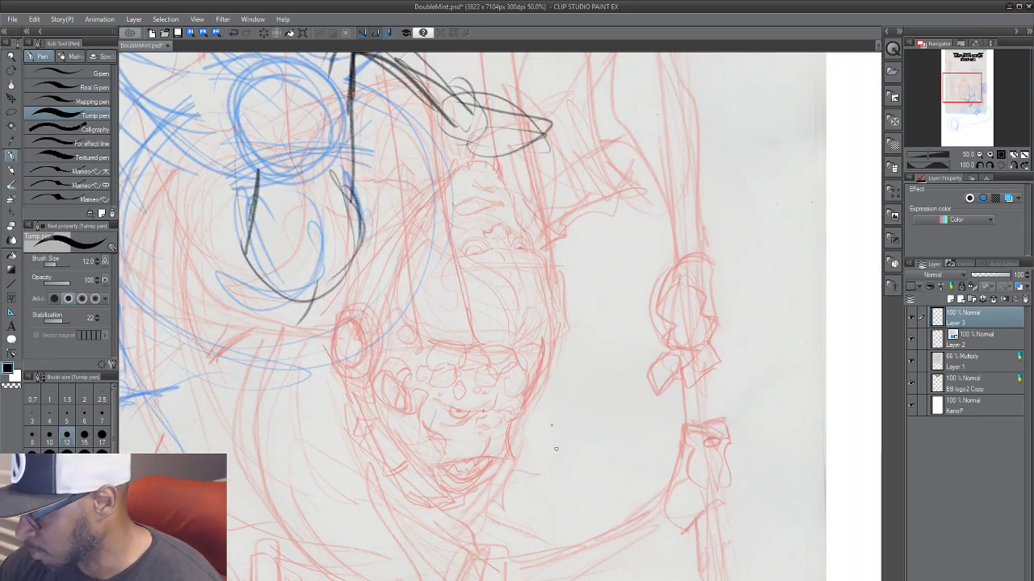
Step: Draw a long black curve through the inverted figure's upper body, between the shoulder and the circle-filled bundle
left_click_drag(599, 484, 641, 423)
left_click_drag(597, 465, 651, 439)
left_click_drag(620, 494, 651, 475)
mouse_move(654, 534)
left_mouse_down()
mouse_move(655, 517)
mouse_move(595, 567)
mouse_move(598, 547)
mouse_move(556, 533)
mouse_move(537, 554)
mouse_move(554, 517)
left_mouse_up()
left_click_drag(503, 546, 487, 548)
mouse_move(316, 550)
left_mouse_down()
mouse_move(323, 575)
mouse_move(320, 568)
left_mouse_up()
left_click_drag(301, 107, 355, 389)
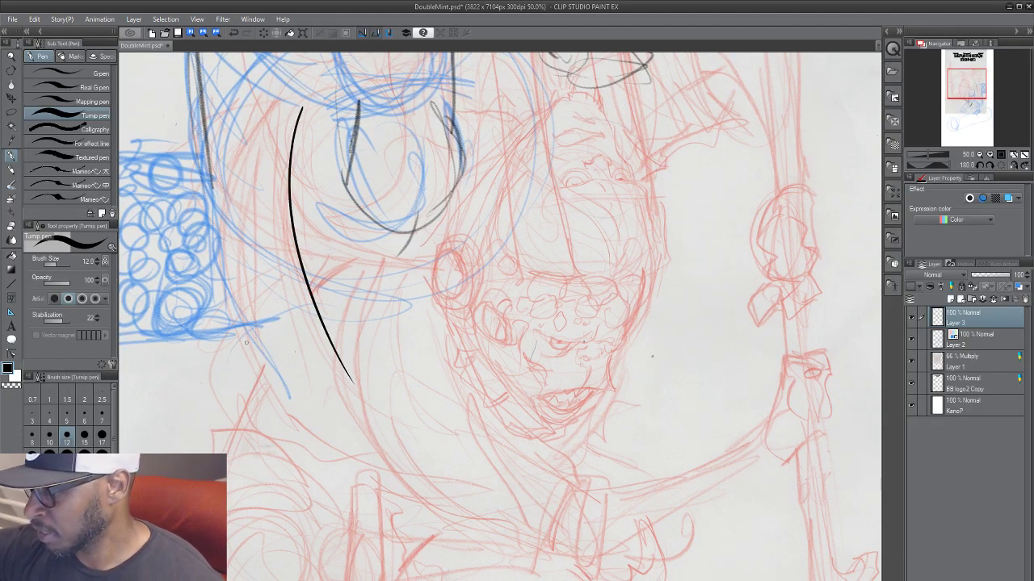
Step: Undo the Turnip pen curve and redraw the figure's long back and side contours with the Rough pencil at size 40
key("ctrl+z")
key("p")
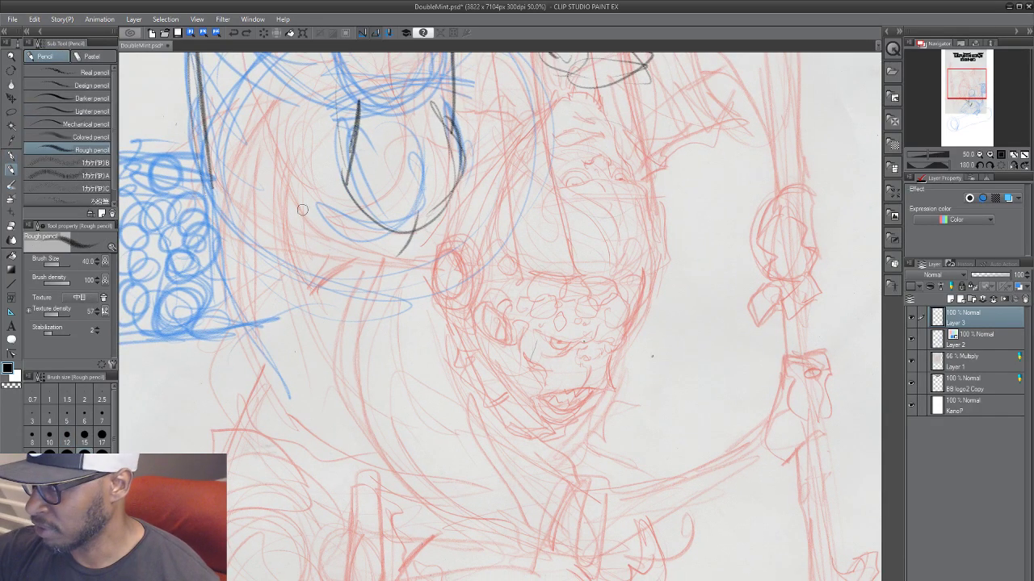
left_click_drag(273, 160, 315, 364)
left_click_drag(298, 103, 327, 404)
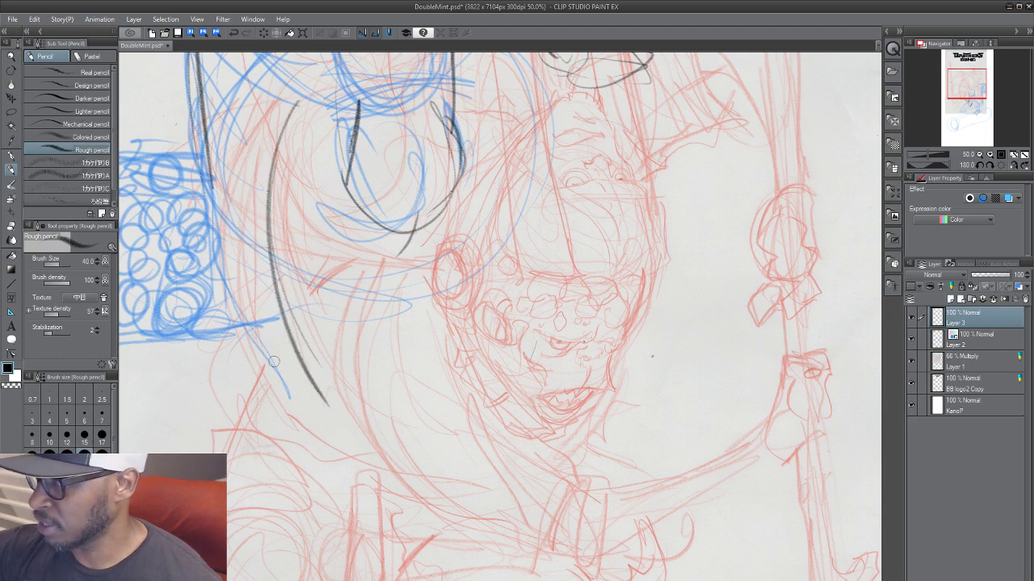
left_click_drag(222, 223, 306, 418)
left_click_drag(289, 313, 339, 399)
mouse_move(257, 361)
left_mouse_down()
mouse_move(337, 474)
mouse_move(335, 462)
mouse_move(365, 441)
left_mouse_up()
Step: Sketch the round form with curved bands over the red circles behind the shoulder, and outline the narrow pointed shape beside it
scroll(531, 446, "down", 1)
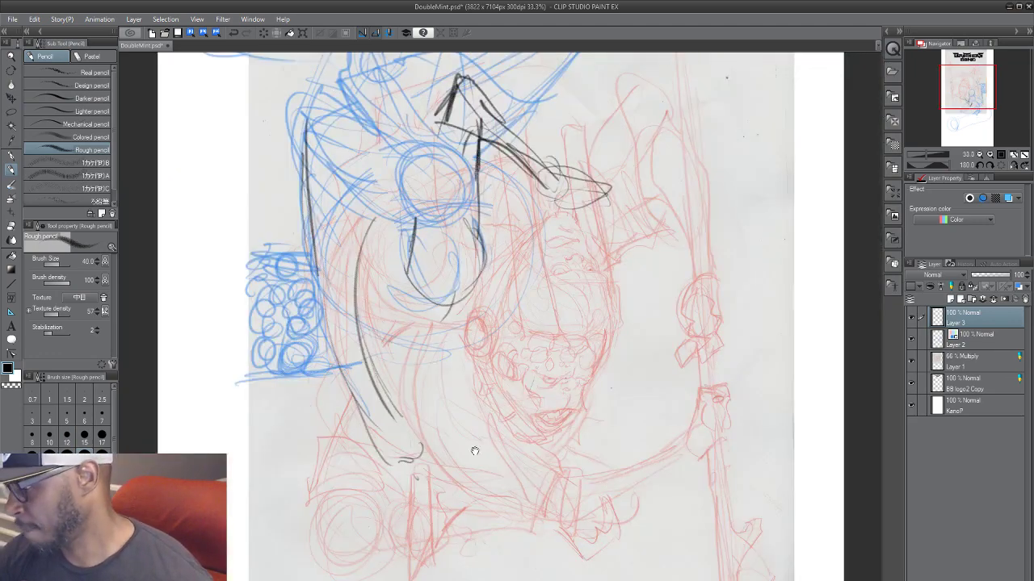
left_click_drag(475, 451, 473, 408)
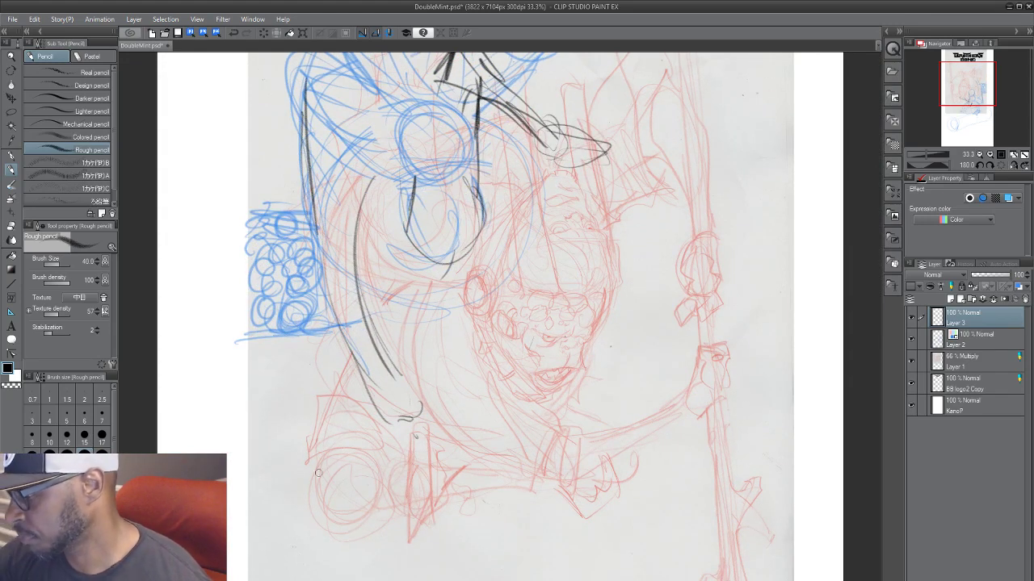
mouse_move(319, 477)
left_mouse_down()
mouse_move(357, 455)
mouse_move(309, 501)
mouse_move(380, 474)
mouse_move(341, 525)
mouse_move(313, 507)
mouse_move(373, 471)
mouse_move(378, 516)
mouse_move(389, 510)
mouse_move(306, 463)
mouse_move(382, 464)
mouse_move(368, 447)
mouse_move(390, 491)
mouse_move(315, 434)
mouse_move(344, 386)
left_mouse_up()
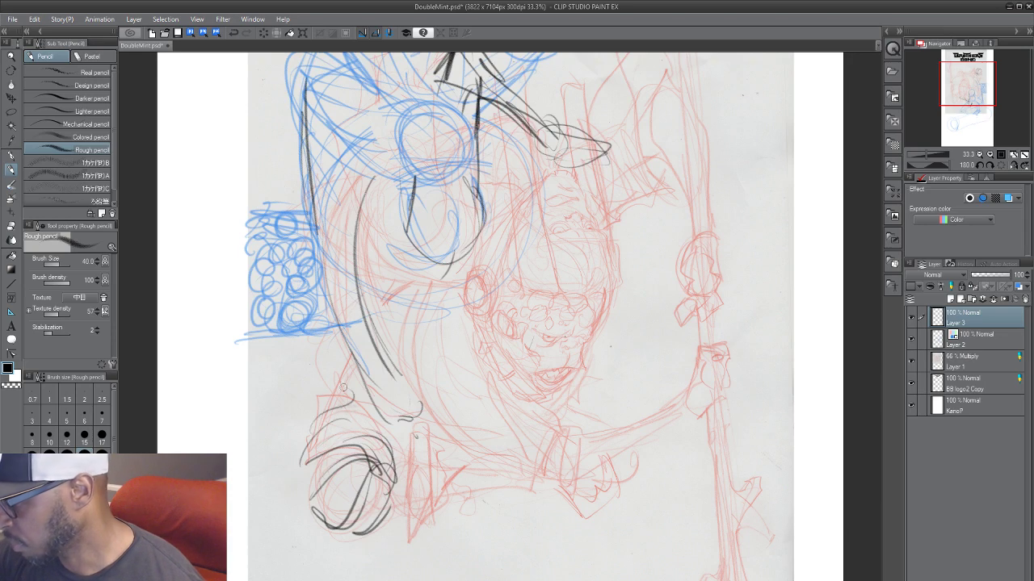
left_click_drag(411, 441, 423, 426)
mouse_move(416, 438)
left_mouse_down()
mouse_move(428, 418)
mouse_move(431, 513)
left_mouse_up()
mouse_move(411, 438)
left_mouse_down()
mouse_move(409, 544)
mouse_move(427, 521)
mouse_move(462, 525)
left_mouse_up()
Step: Draw the raised arm's outer and inner contours from the elbow to the wrist at the staff
mouse_move(484, 441)
left_mouse_down()
mouse_move(572, 496)
mouse_move(599, 475)
left_mouse_up()
left_click_drag(562, 432, 676, 402)
left_click_drag(599, 474, 684, 415)
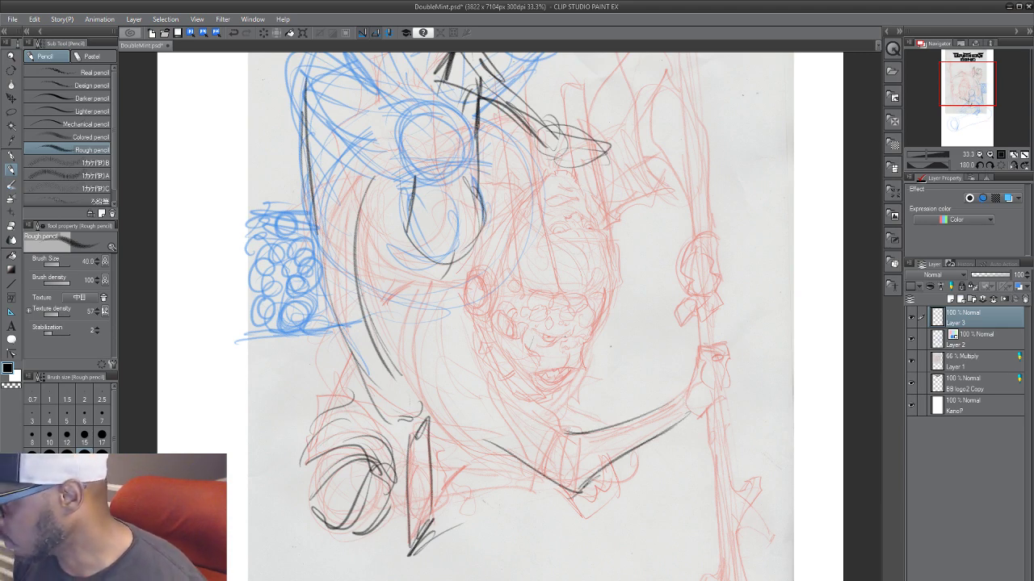
left_click_drag(683, 389, 697, 344)
Step: Add an overlapping shoulder circle and connect it to the raised arm with curved upper-arm lines
mouse_move(446, 368)
left_mouse_down()
mouse_move(505, 376)
mouse_move(475, 427)
mouse_move(516, 407)
mouse_move(447, 391)
mouse_move(506, 426)
left_mouse_up()
left_click_drag(515, 410, 583, 441)
left_click_drag(467, 437, 530, 473)
left_click_drag(513, 405, 595, 440)
left_click_drag(467, 436, 549, 475)
scroll(549, 432, "up", 1)
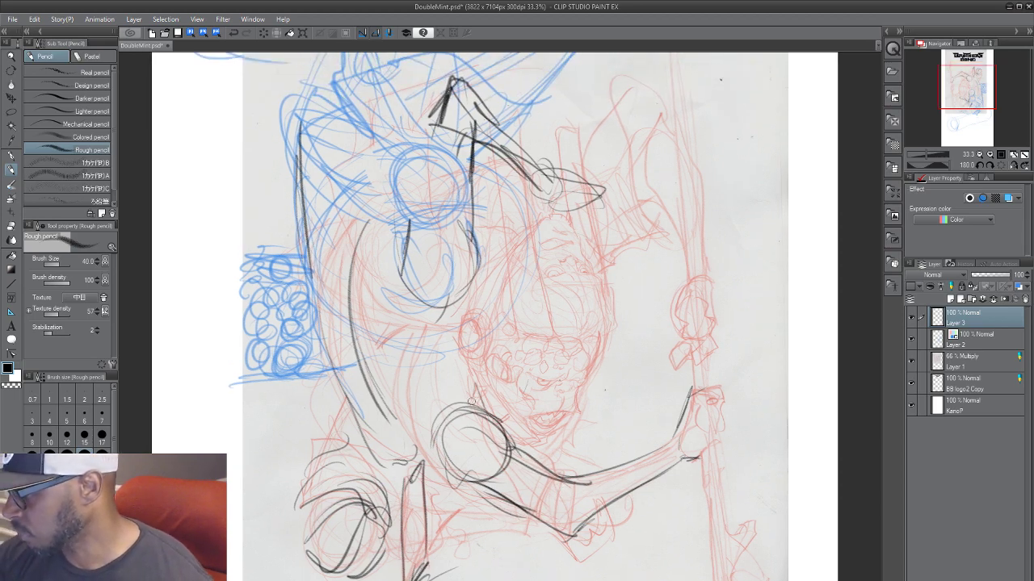
Step: Draw a short contour between the shoulder circle and the back, and add small marks beside the circle-filled bundle
mouse_move(427, 457)
left_mouse_down()
mouse_move(409, 350)
mouse_move(404, 391)
left_mouse_up()
mouse_move(583, 401)
left_mouse_down()
mouse_move(600, 457)
mouse_move(583, 444)
left_mouse_up()
mouse_move(525, 549)
left_mouse_down()
mouse_move(554, 473)
mouse_move(514, 563)
mouse_move(526, 550)
left_mouse_up()
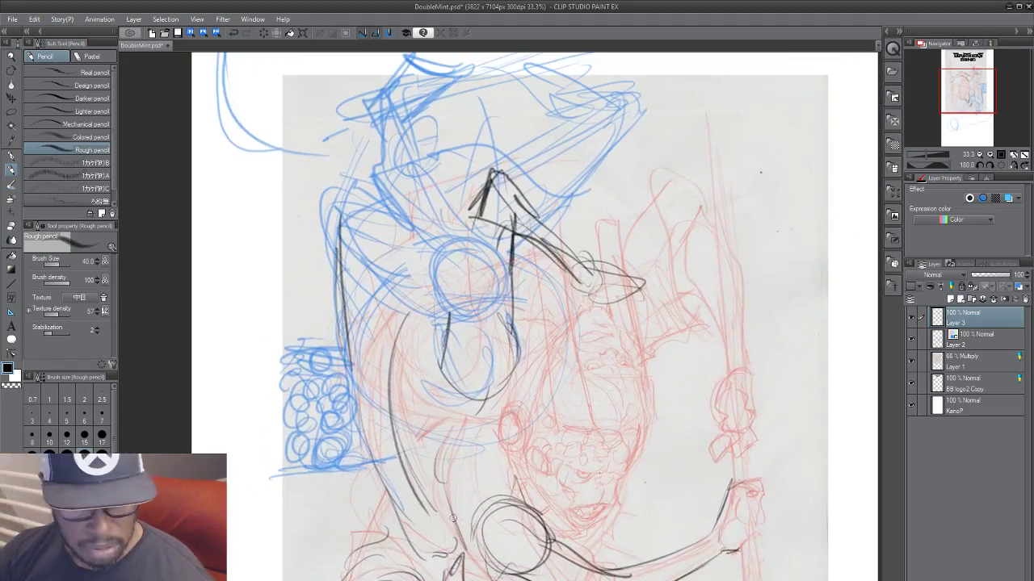
mouse_move(279, 432)
left_mouse_down()
mouse_move(277, 386)
mouse_move(291, 401)
left_mouse_up()
key("ctrl+z")
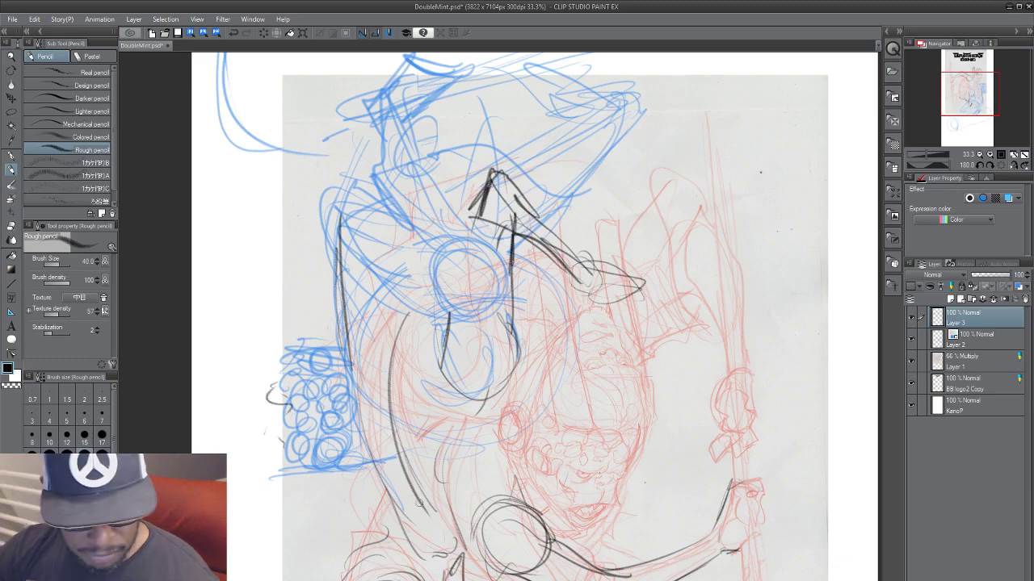
Step: Rotate the canvas view back to 0° to review the whole figure, and save the file
key("r")
mouse_move(419, 502)
left_mouse_down()
mouse_move(583, 489)
mouse_move(535, 181)
left_mouse_up()
left_click_drag(593, 462, 596, 415)
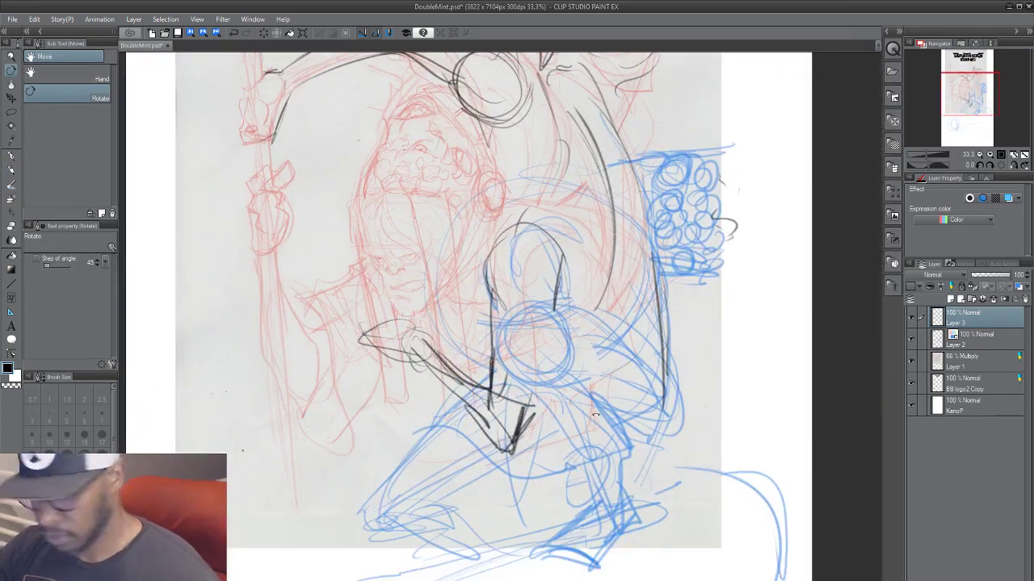
scroll(595, 414, "down", 1)
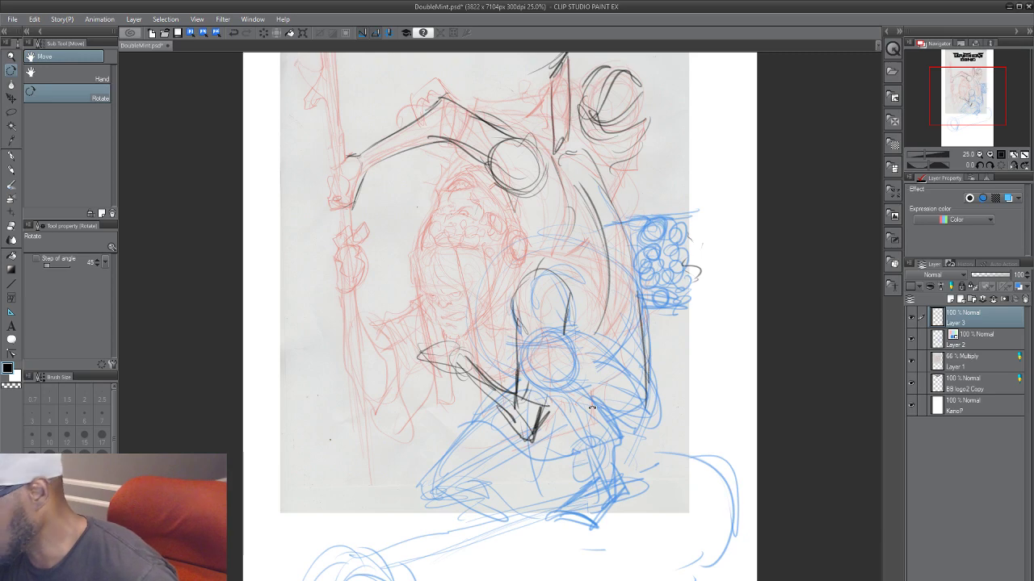
scroll(592, 410, "up", 1)
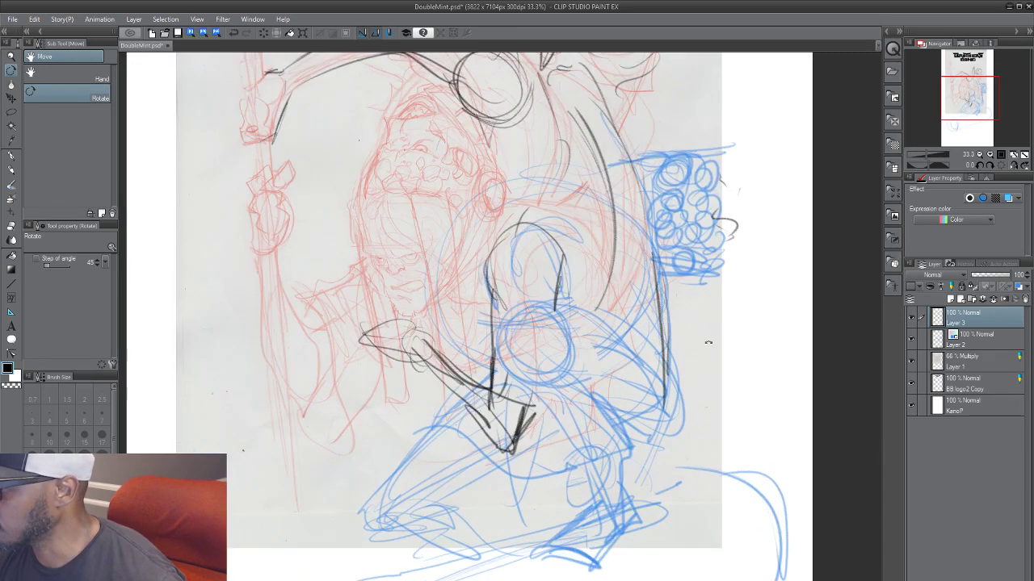
left_click_drag(646, 414, 600, 402)
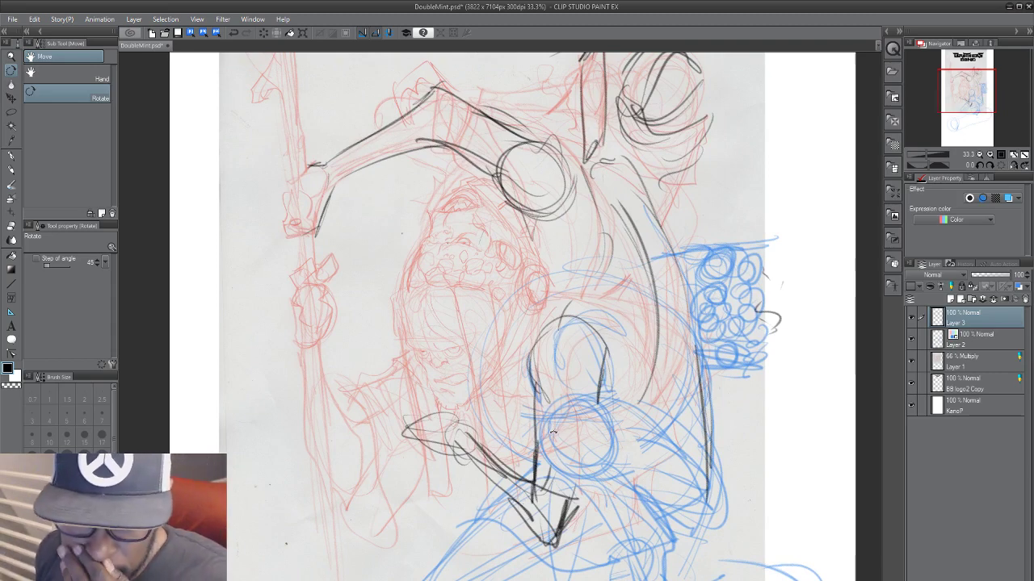
key("ctrl+s")
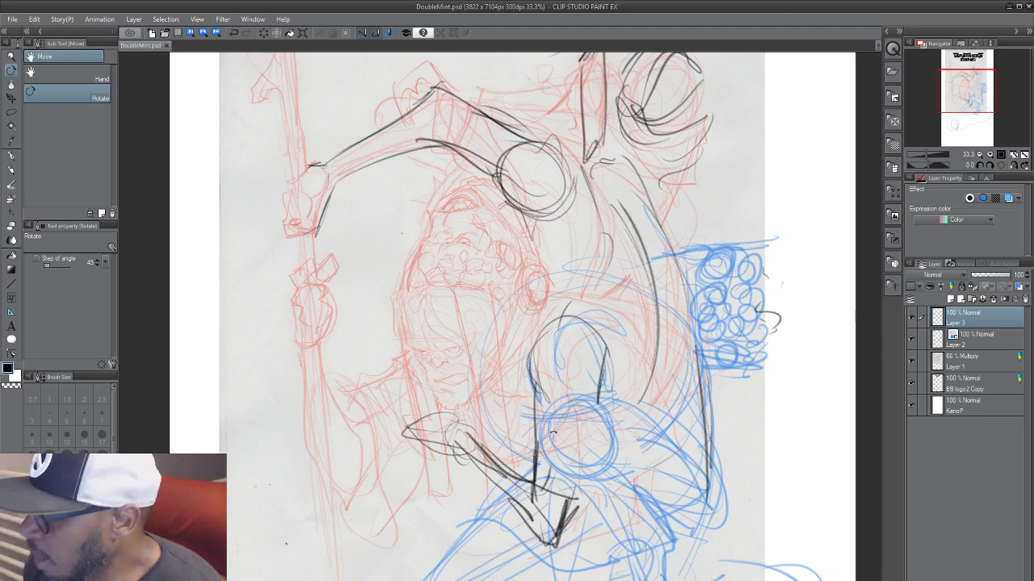
Step: Draw the front torso line slanting from the chest to the waist and two long lines down the torso's middle with the Rough pencil
left_click_drag(632, 151, 515, 207)
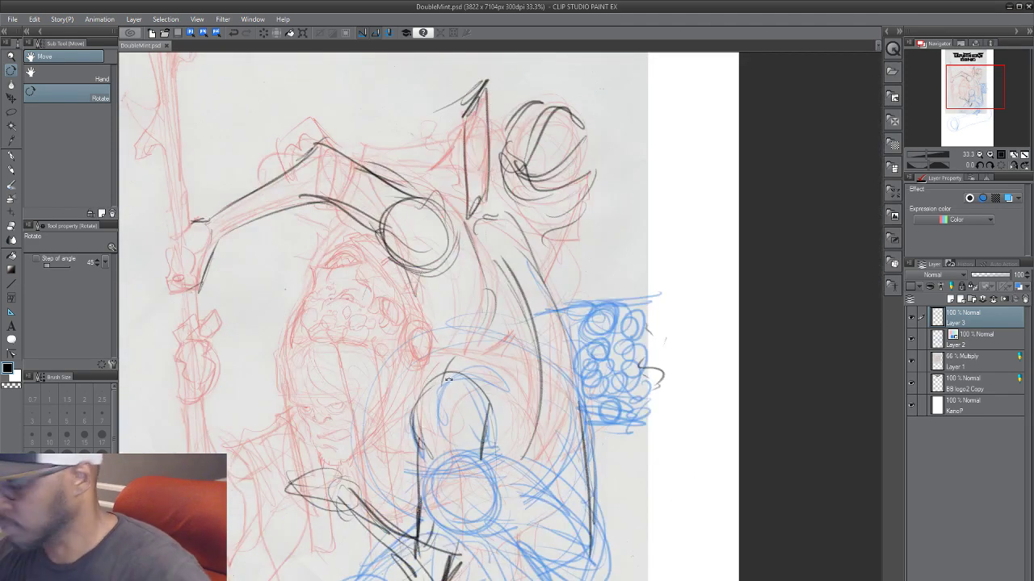
key("p")
key("p")
mouse_move(433, 367)
left_mouse_down()
mouse_move(482, 277)
mouse_move(464, 331)
mouse_move(418, 389)
left_mouse_up()
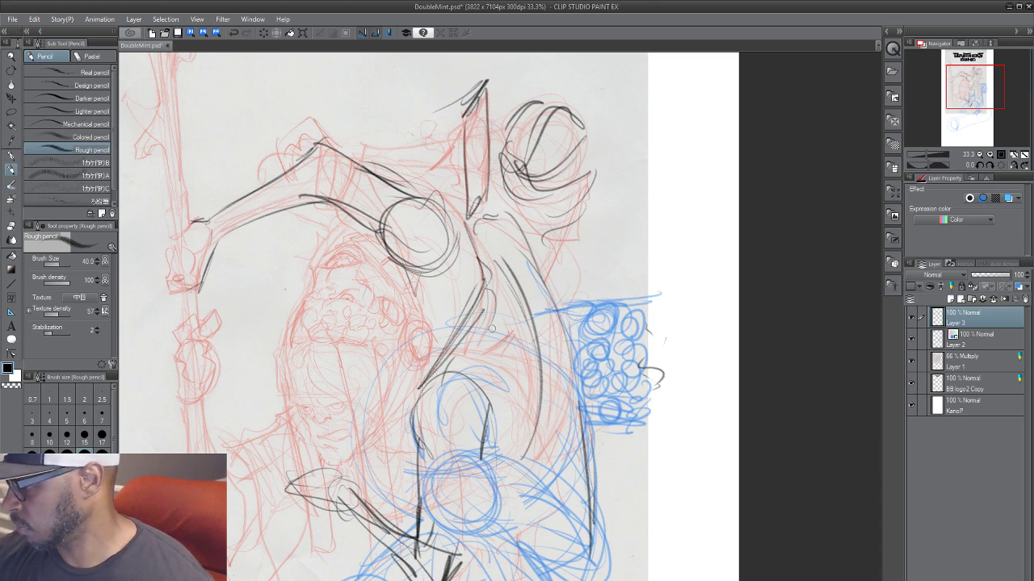
left_click_drag(493, 275, 487, 440)
left_click_drag(499, 323, 496, 432)
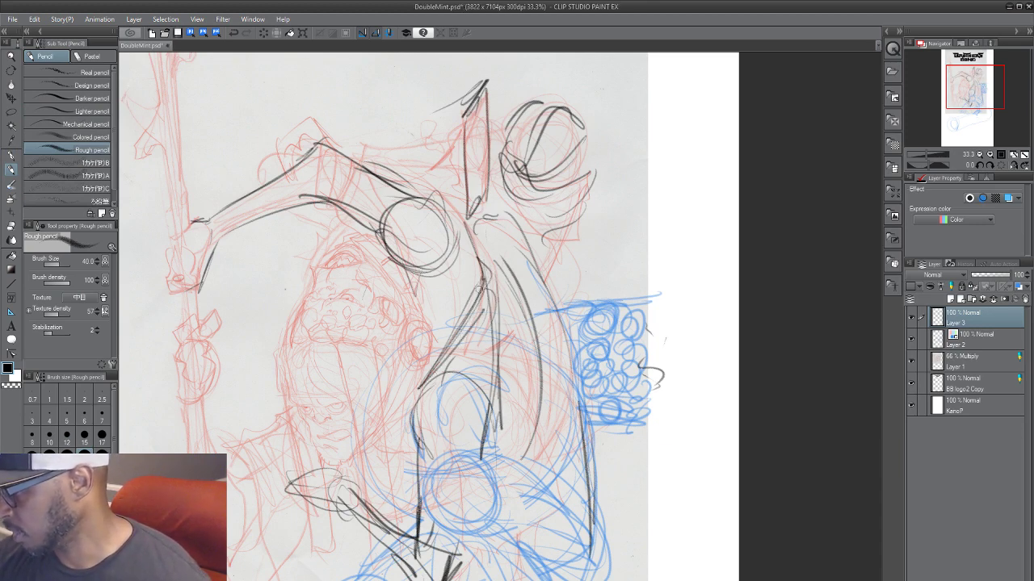
Step: Darken the slanted front torso line and extend it into a rounded contour around the thigh form below
left_click_drag(483, 271, 421, 393)
mouse_move(446, 356)
left_mouse_down()
mouse_move(402, 427)
mouse_move(416, 454)
left_mouse_up()
left_click_drag(411, 394, 403, 418)
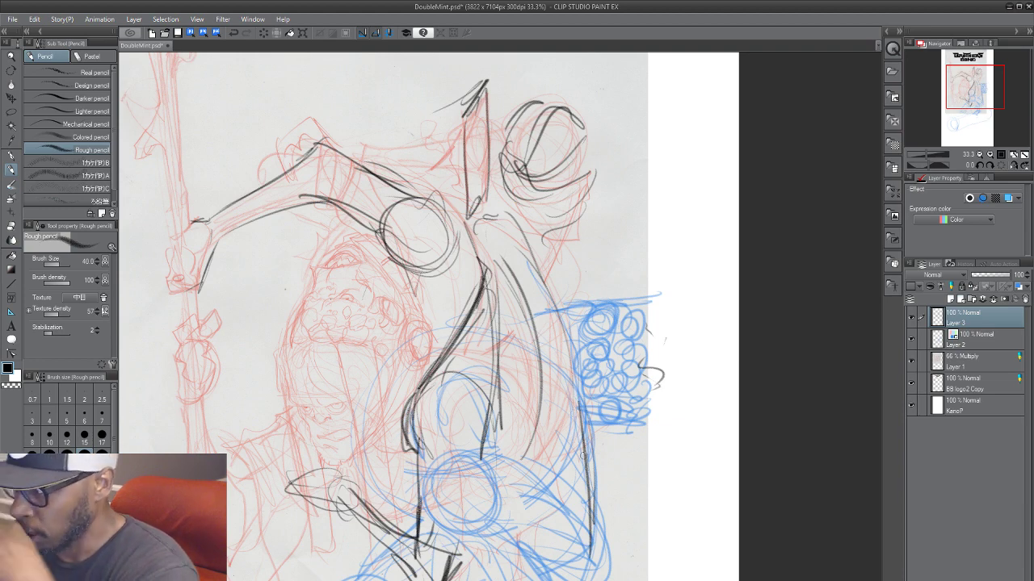
mouse_move(584, 557)
left_mouse_down()
mouse_move(202, 432)
mouse_move(456, 579)
mouse_move(627, 262)
mouse_move(618, 495)
left_mouse_up()
key("ctrl+z")
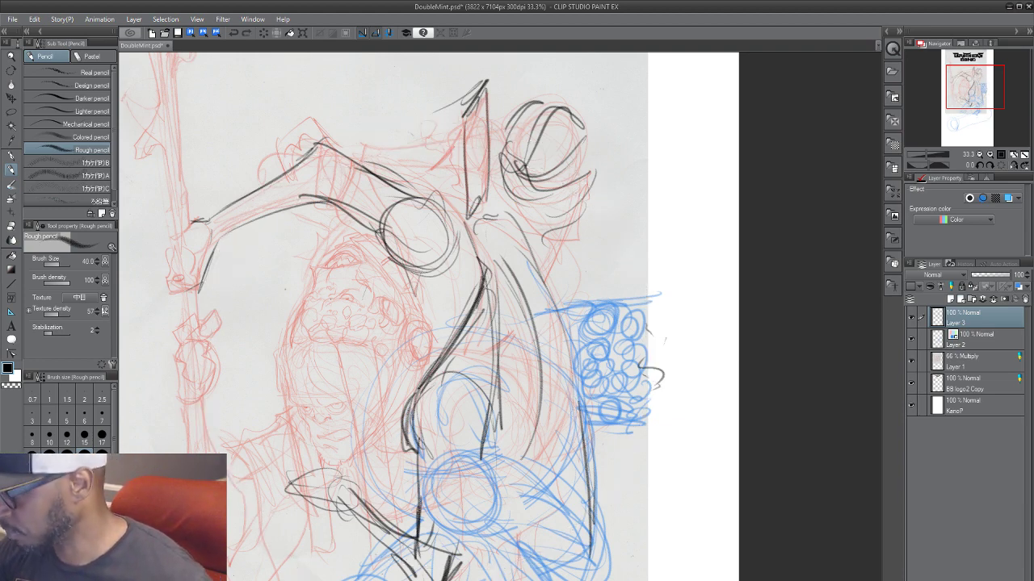
scroll(520, 561, "down", 3)
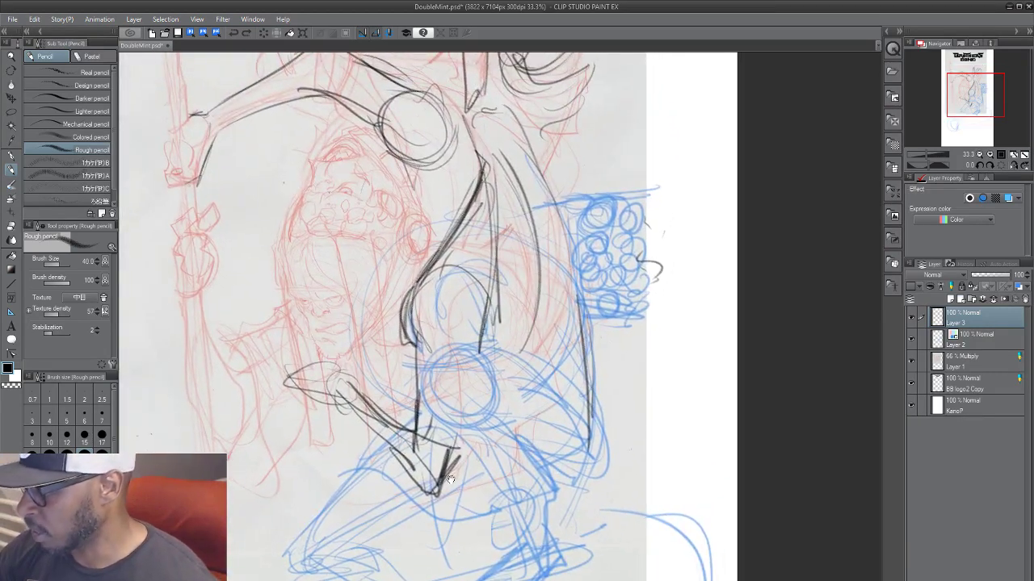
left_click_drag(408, 492, 394, 506)
mouse_move(562, 361)
left_mouse_down()
mouse_move(378, 220)
mouse_move(465, 218)
mouse_move(265, 300)
left_mouse_up()
mouse_move(449, 441)
left_mouse_down()
mouse_move(347, 479)
mouse_move(446, 517)
mouse_move(551, 440)
mouse_move(559, 493)
left_mouse_up()
key("ctrl+z")
key("ctrl+z")
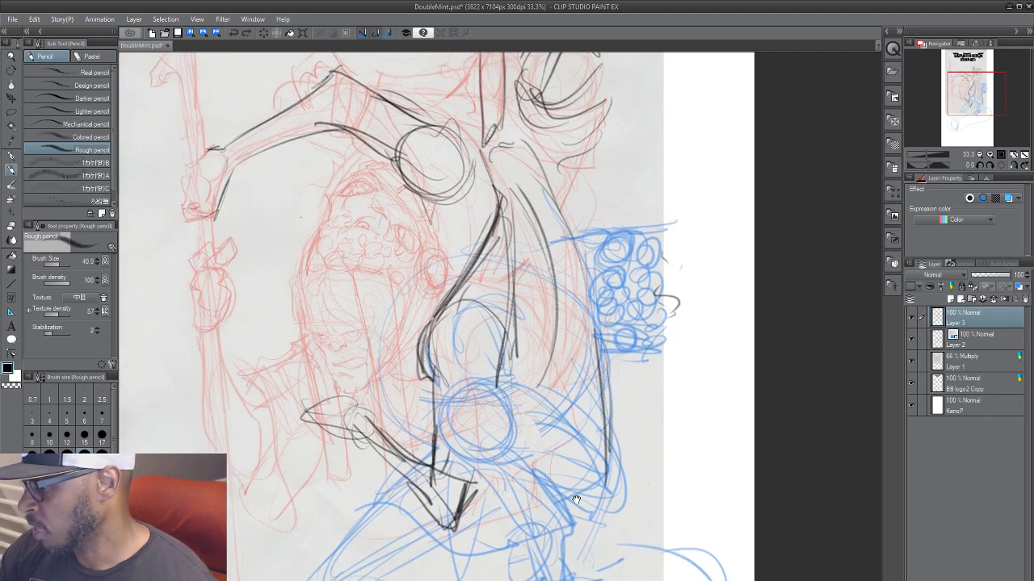
Step: Try a black face oval with a centre line, eyes and mouth over the red head, and undo it
mouse_move(320, 280)
left_mouse_down()
mouse_move(347, 390)
mouse_move(318, 327)
mouse_move(311, 346)
mouse_move(321, 268)
left_mouse_up()
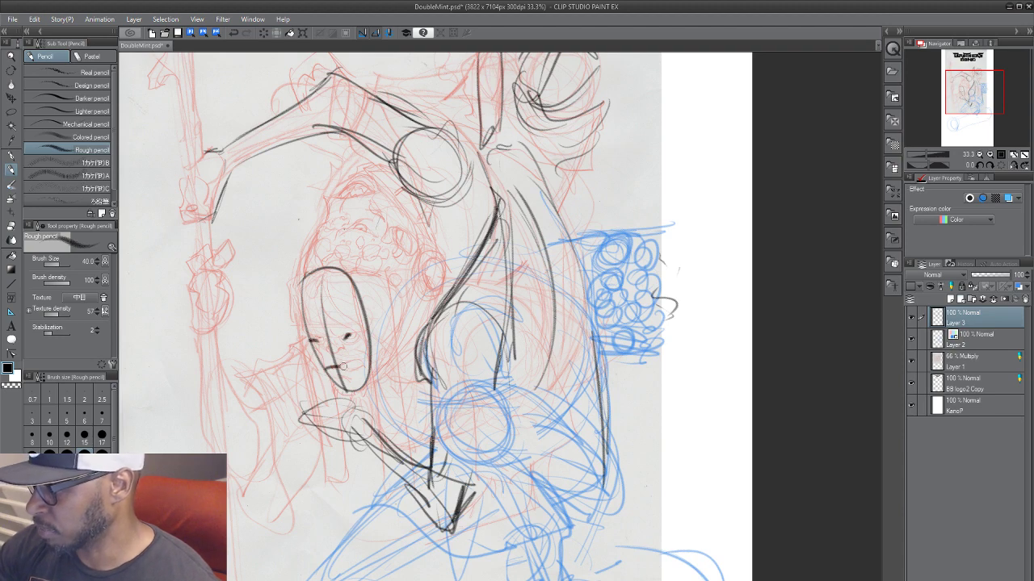
left_click_drag(343, 367, 370, 358)
key("ctrl+z")
key("ctrl+z")
key("ctrl+z")
key("ctrl+z")
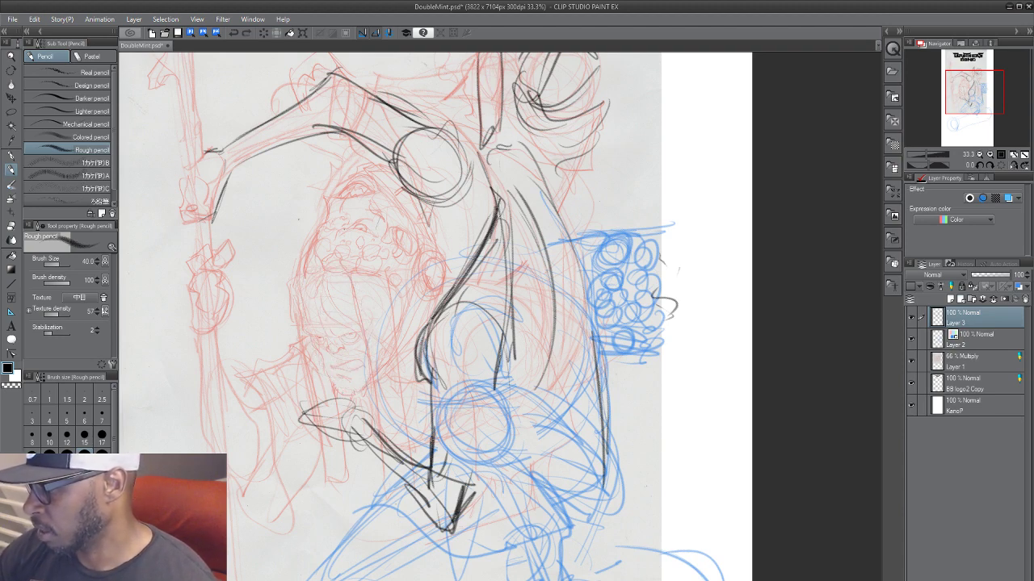
Step: Try large overlapping circles around the circle-filled bundle, and undo them
mouse_move(681, 450)
left_mouse_down()
mouse_move(647, 506)
mouse_move(659, 506)
left_mouse_up()
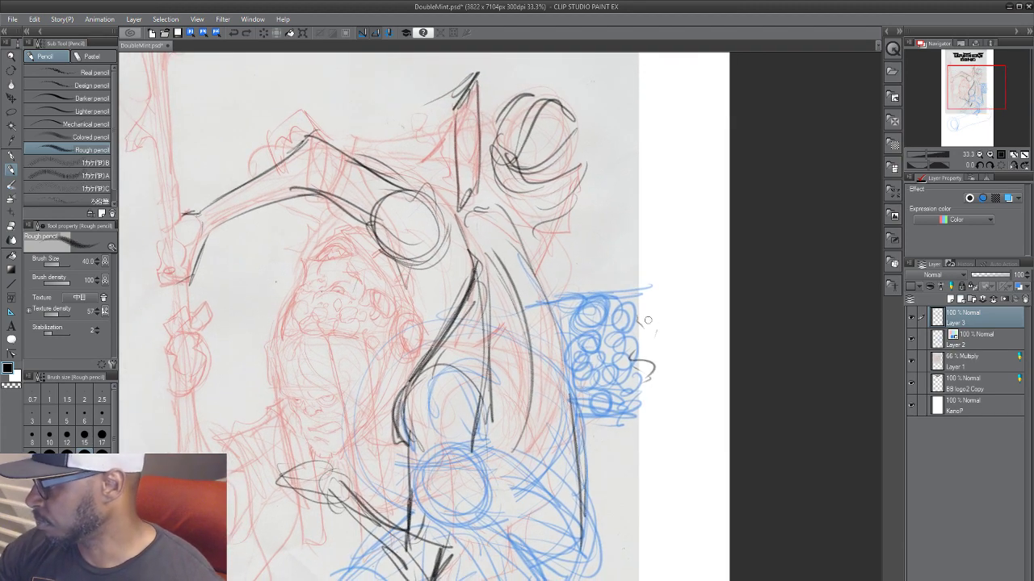
mouse_move(647, 320)
left_mouse_down()
mouse_move(621, 442)
mouse_move(689, 373)
mouse_move(673, 287)
mouse_move(658, 411)
left_mouse_up()
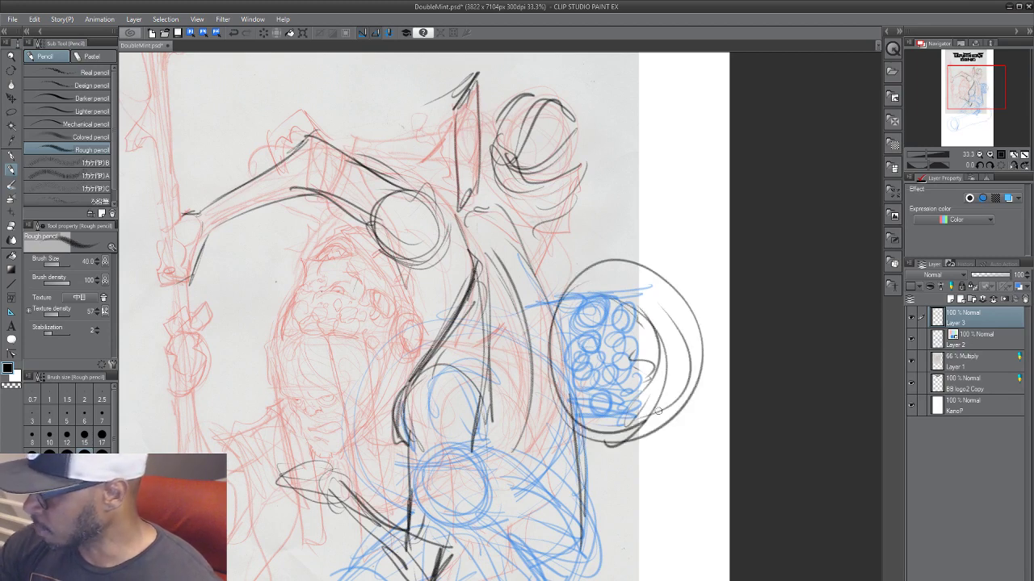
key("ctrl+z")
key("ctrl+z")
key("ctrl+z")
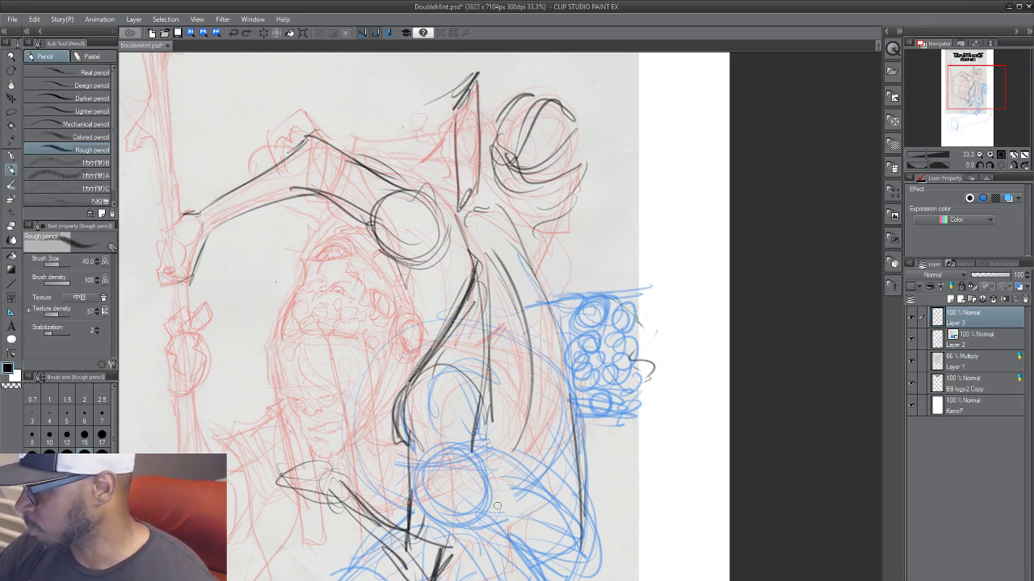
Step: Draw short slanted lines forming a V between the round form behind the shoulder and the circle-filled bundle
left_click_drag(549, 258, 534, 298)
left_click_drag(558, 245, 537, 296)
left_click_drag(516, 341, 531, 403)
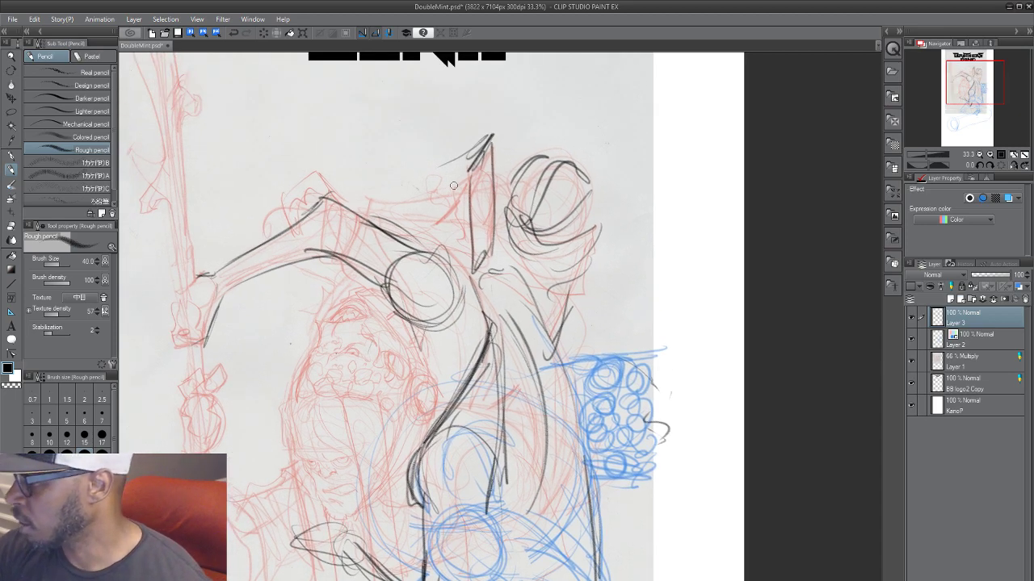
Step: Add jagged detail beside the pointed shape, a small circle above the shoulder, rounded bumps behind the elbow and lines beneath the arm
left_click_drag(468, 156, 481, 148)
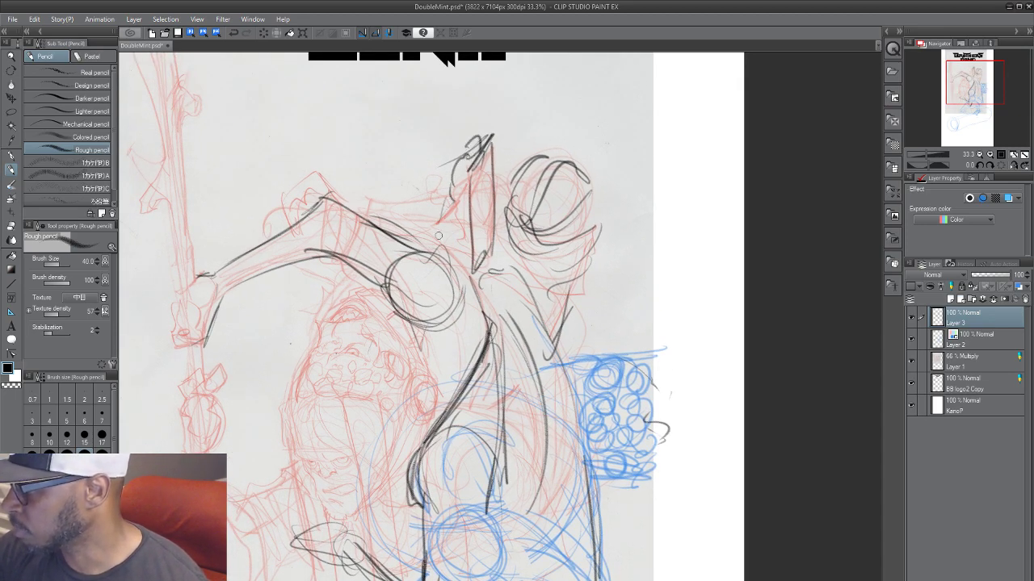
left_click_drag(444, 208, 376, 226)
mouse_move(287, 222)
left_mouse_down()
mouse_move(294, 184)
mouse_move(323, 166)
left_mouse_up()
mouse_move(323, 165)
left_mouse_down()
mouse_move(287, 225)
mouse_move(256, 246)
mouse_move(342, 296)
left_mouse_up()
scroll(511, 460, "down", 2)
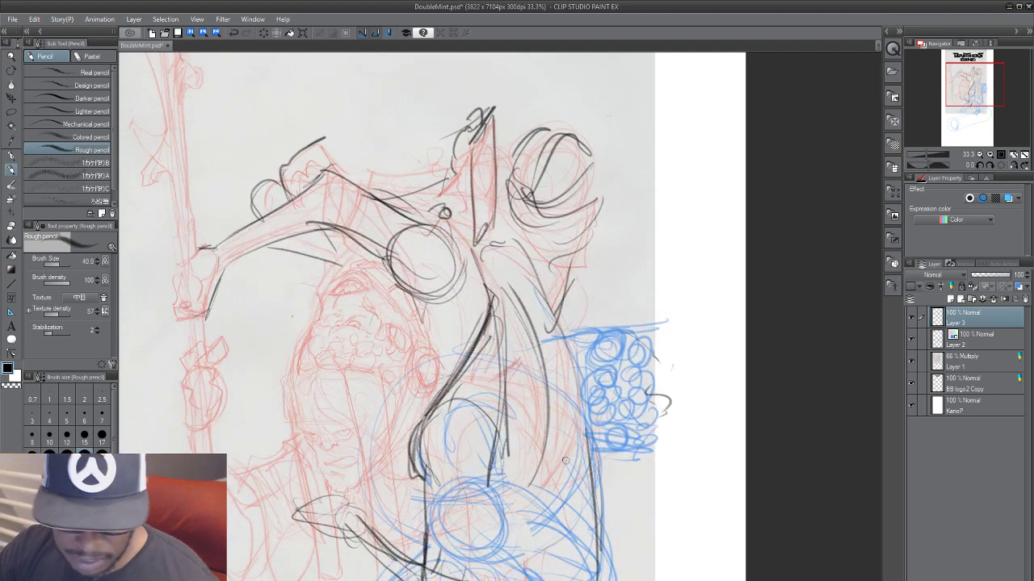
Step: Rotate the canvas view to about 176° and sketch thin curved lines beside the head, below the raised arm, with the Rough pencil
key("r")
left_click_drag(618, 451, 260, 218)
left_click_drag(682, 521, 540, 560)
left_click_drag(614, 565, 574, 575)
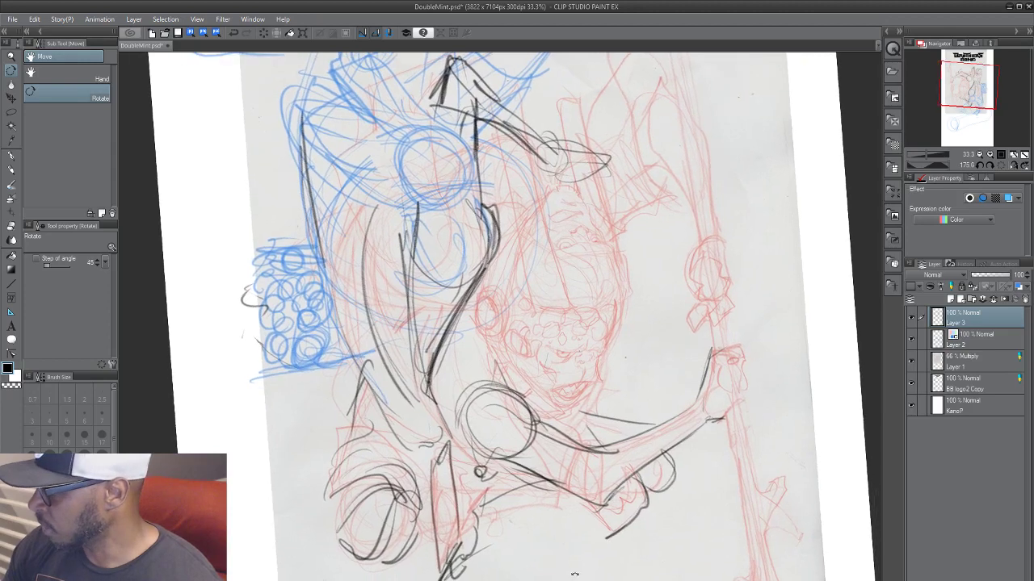
left_click_drag(580, 535, 533, 556)
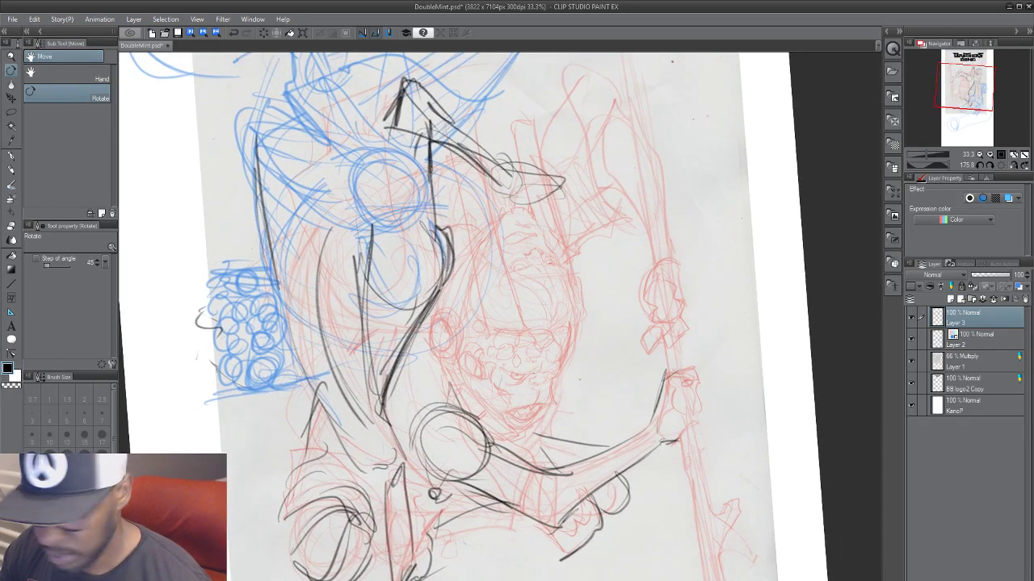
key("p")
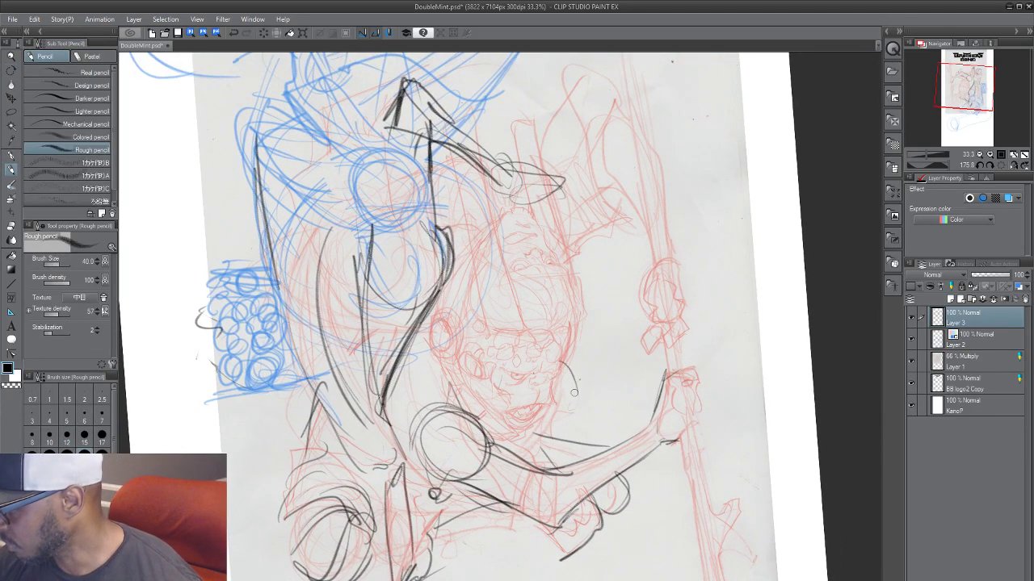
left_click_drag(574, 393, 611, 412)
mouse_move(646, 347)
left_mouse_down()
mouse_move(641, 390)
mouse_move(627, 415)
mouse_move(619, 395)
mouse_move(607, 439)
mouse_move(607, 411)
mouse_move(619, 438)
mouse_move(630, 436)
mouse_move(610, 431)
mouse_move(618, 438)
mouse_move(648, 389)
mouse_move(622, 340)
mouse_move(623, 437)
mouse_move(633, 418)
mouse_move(614, 449)
left_mouse_up()
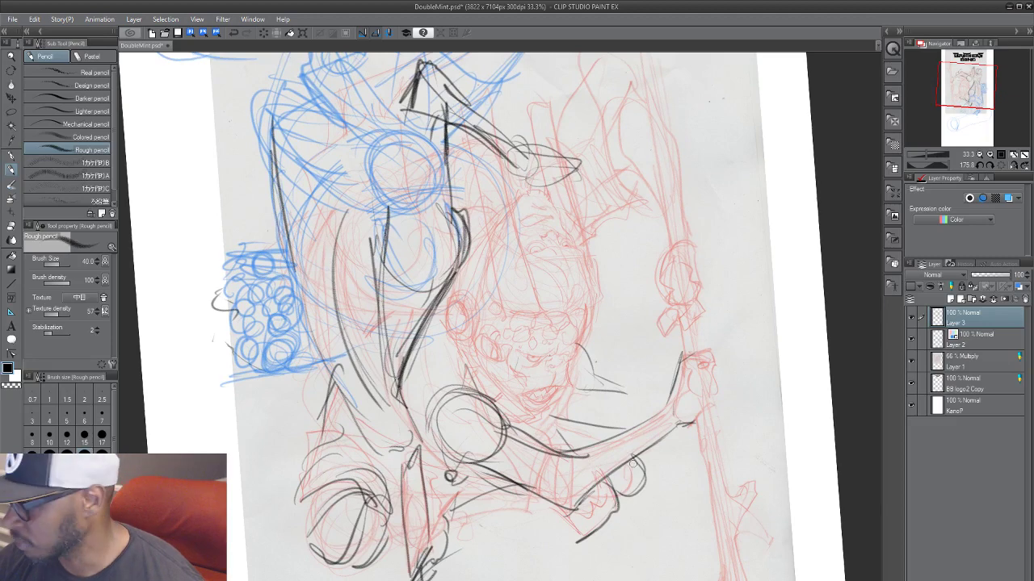
key("ctrl+z")
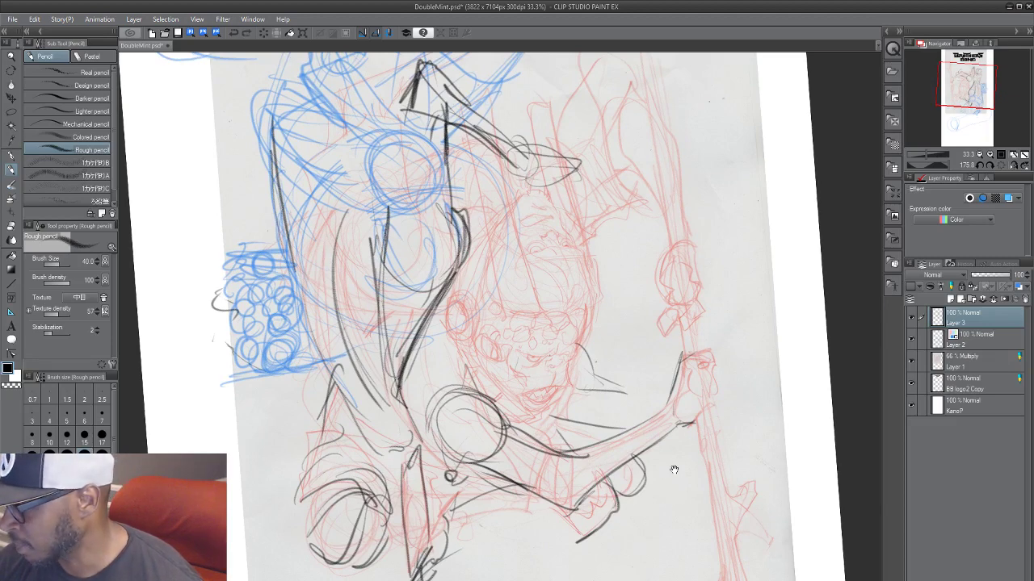
Step: Set the canvas view rotation to 180°
mouse_move(674, 469)
left_mouse_down()
mouse_move(663, 441)
mouse_move(643, 491)
mouse_move(657, 487)
left_mouse_up()
key("r")
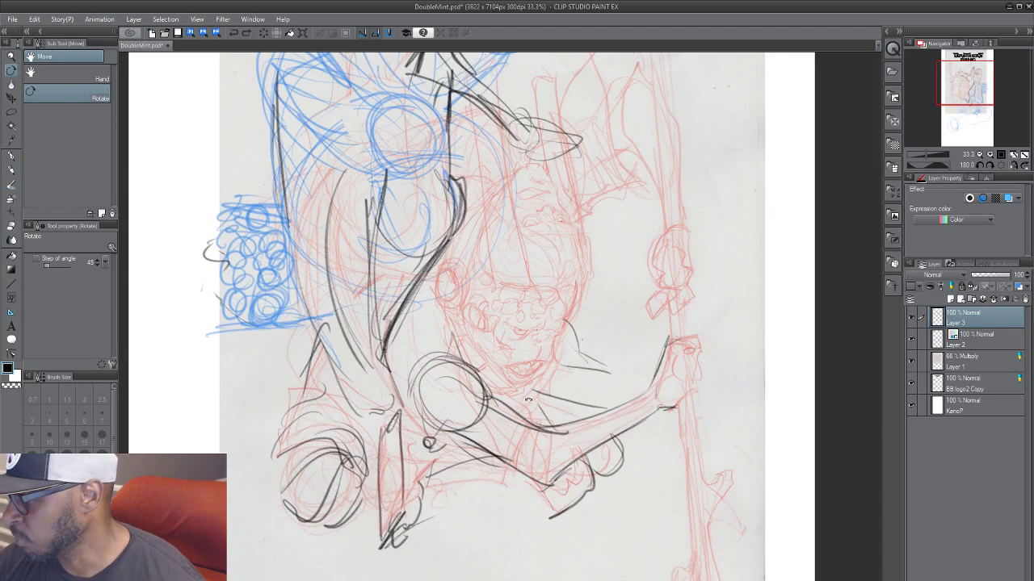
Step: Try a large oval around the shoulder circle and lower face with the Turnip pen, and undo it
key("p")
mouse_move(489, 303)
left_mouse_down()
mouse_move(452, 497)
mouse_move(436, 494)
left_mouse_up()
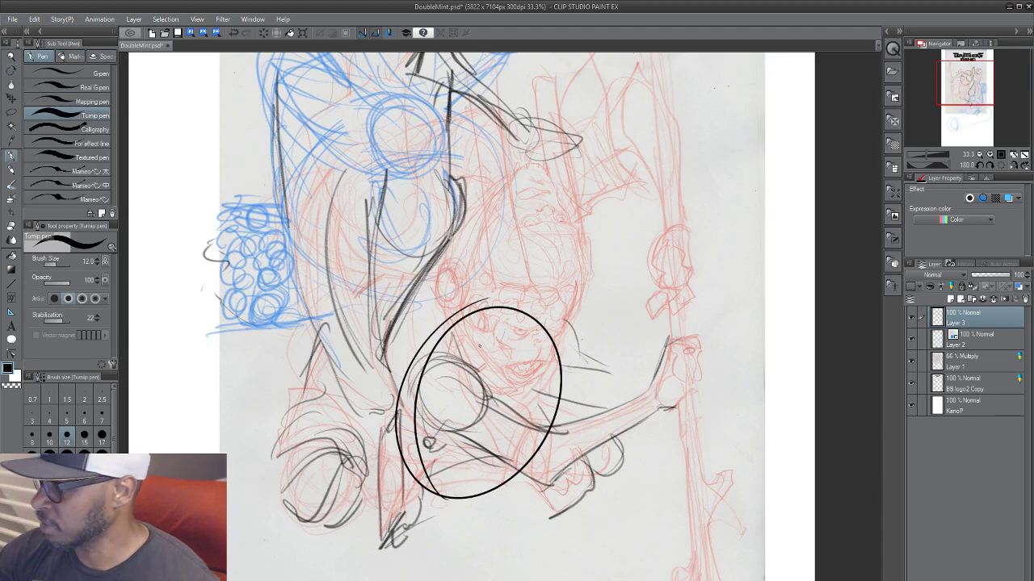
left_click_drag(488, 76, 468, 194)
key("ctrl+z")
key("ctrl+z")
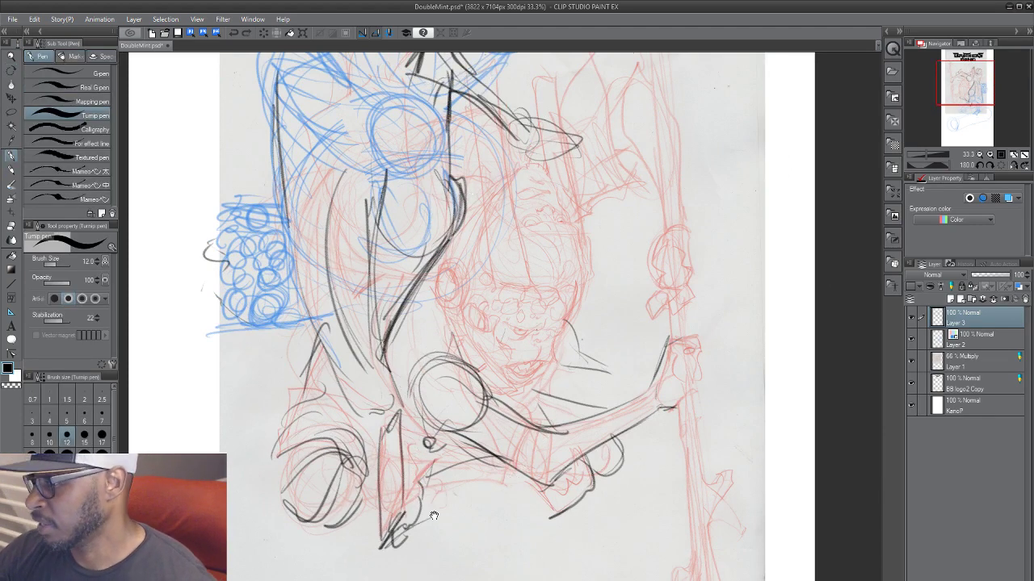
Step: Reset the canvas view rotation to 0° with the whole crouching figure in view
key("r")
left_click_drag(477, 506, 467, 157)
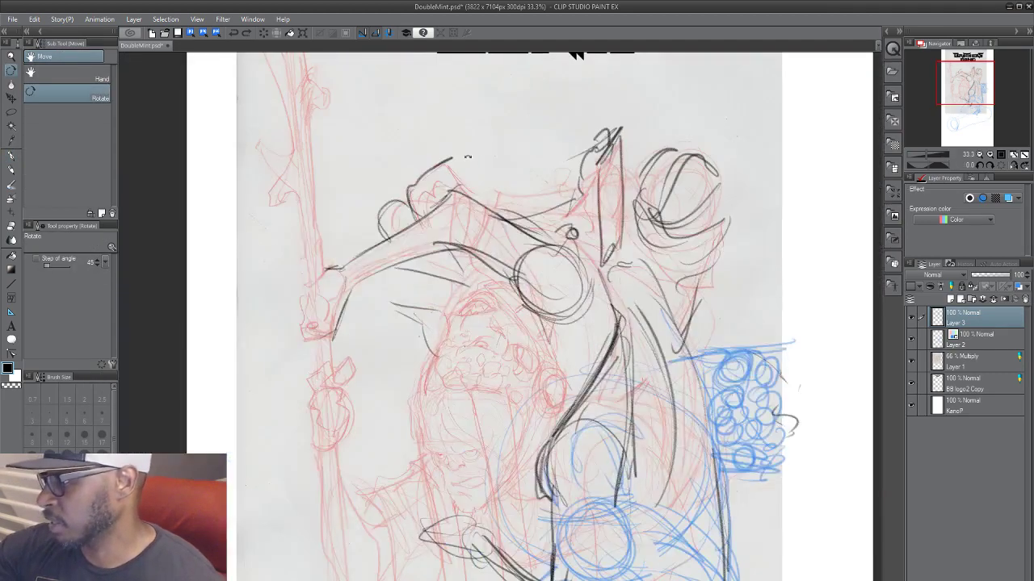
scroll(565, 495, "down", 5)
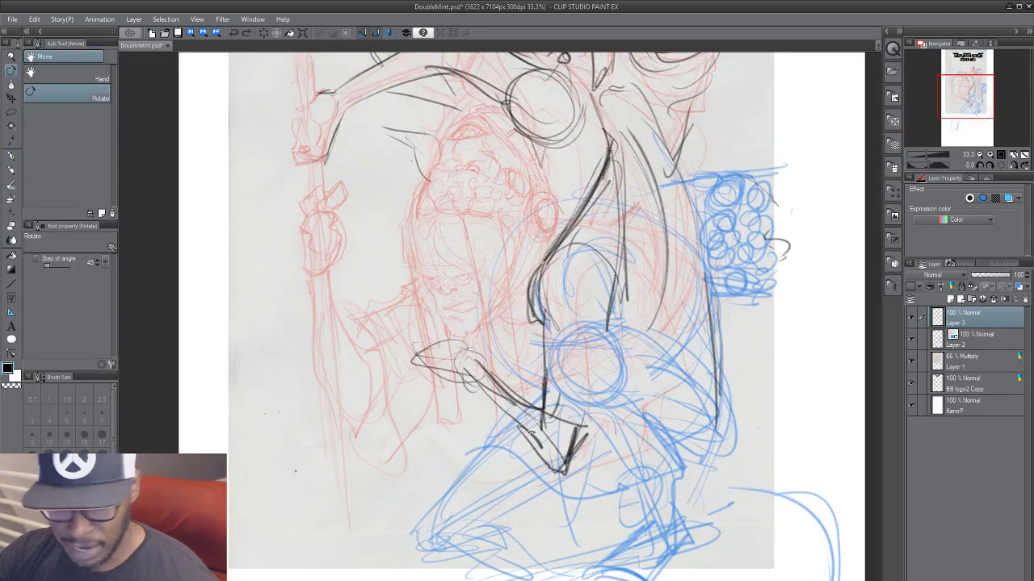
Step: Try two freehand ovals, over the forearm and the shoulder circle, with the Turnip pen and undo both
key("p")
left_click_drag(497, 270, 465, 311)
mouse_move(596, 104)
left_mouse_down()
mouse_move(502, 187)
mouse_move(468, 134)
left_mouse_up()
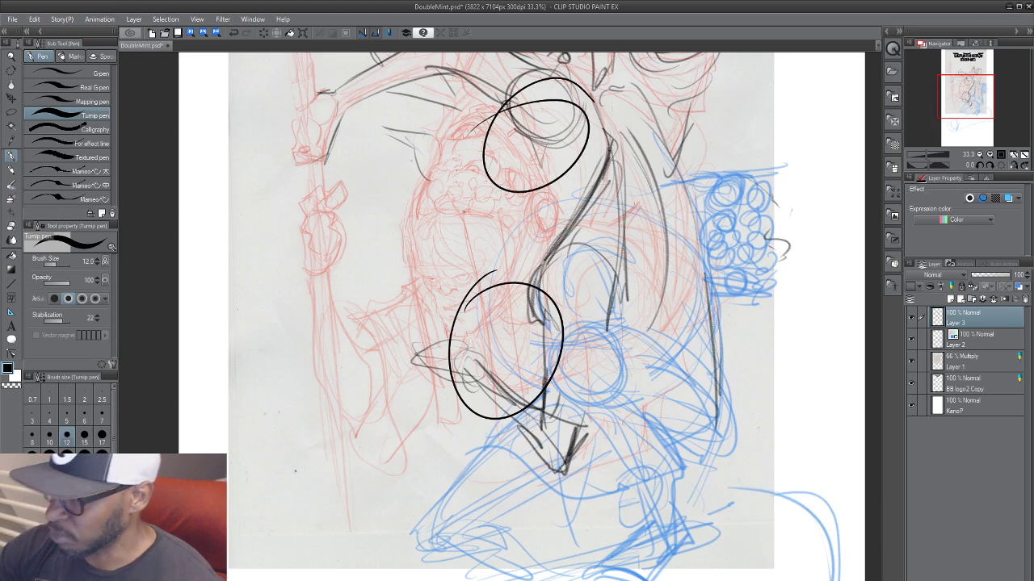
key("ctrl+z")
key("ctrl+z")
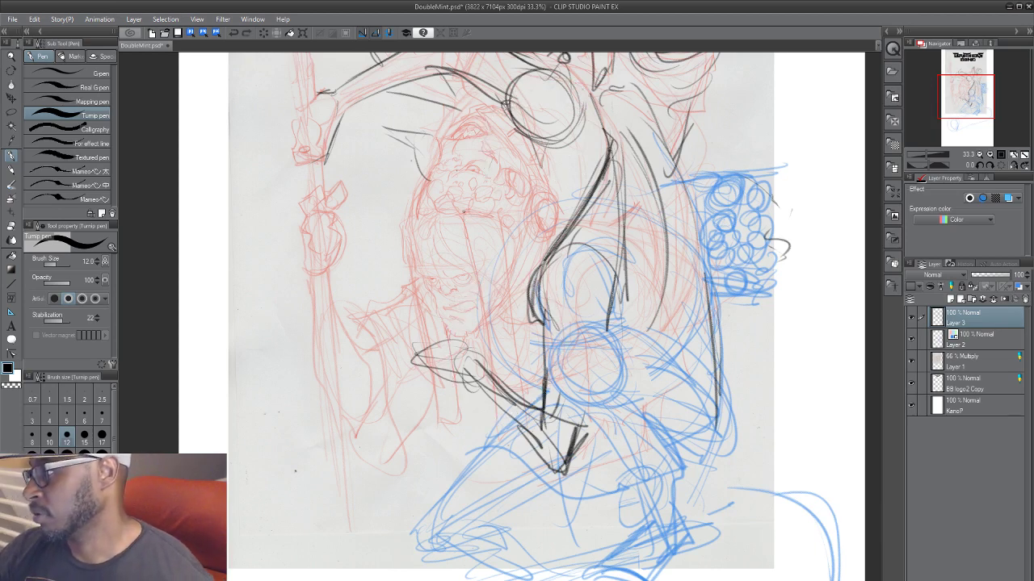
Step: Raise the Turnip pen's brush size to 25 and save the file
left_click_drag(540, 390, 519, 447)
key("p")
key("p")
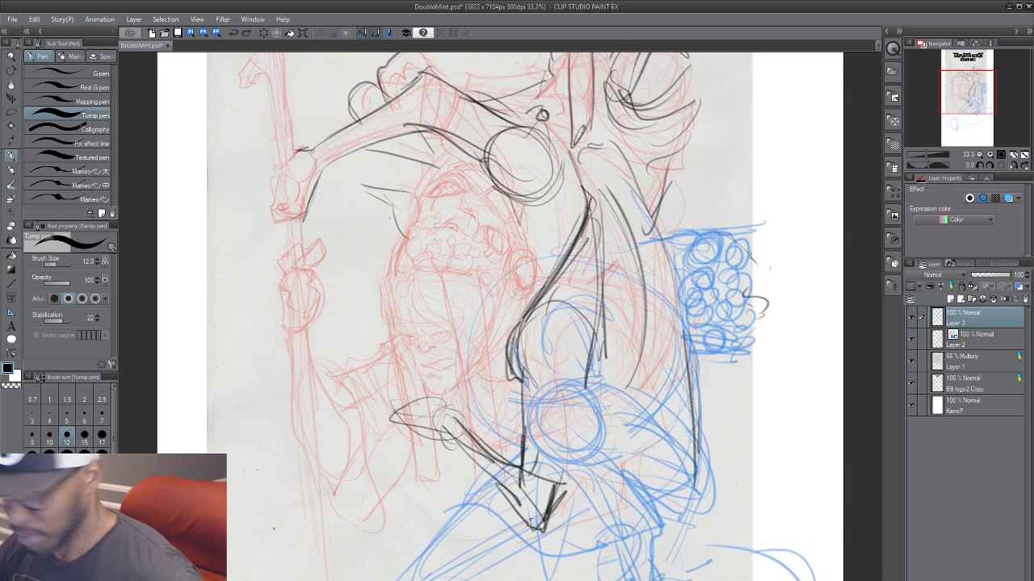
key("bracketright")
key("bracketright")
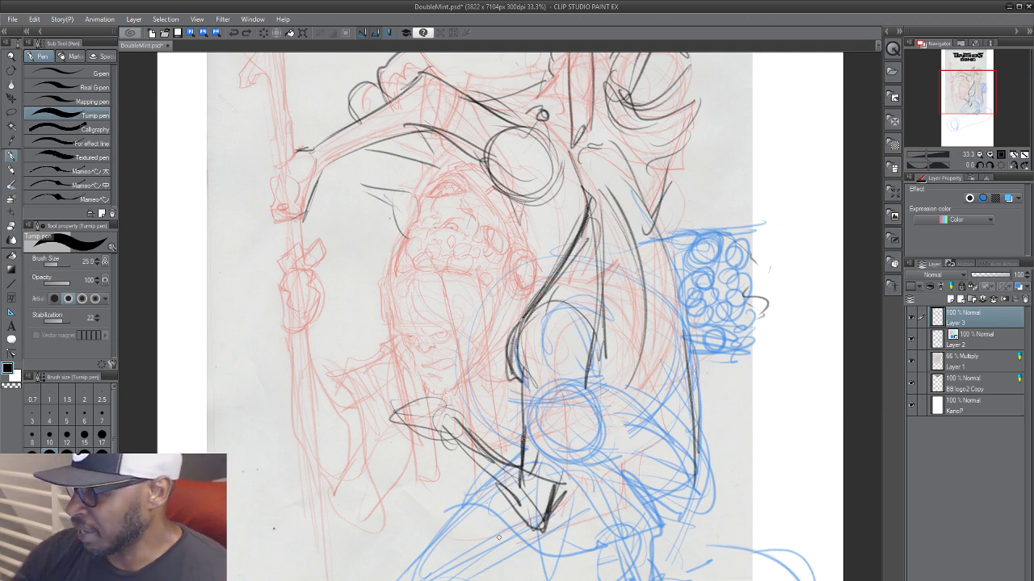
left_click_drag(570, 453, 544, 468)
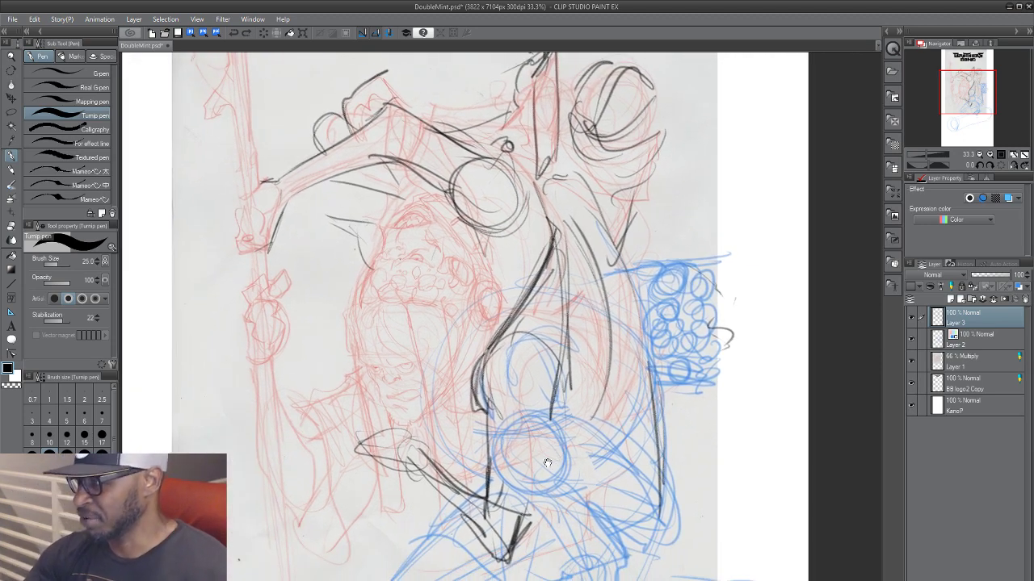
left_click_drag(362, 541, 373, 546)
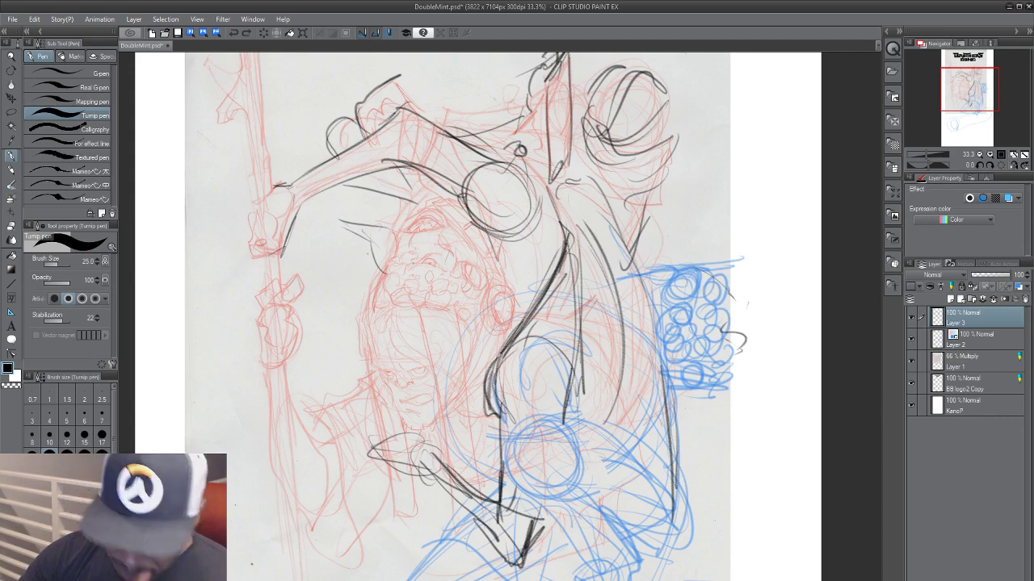
key("ctrl+s")
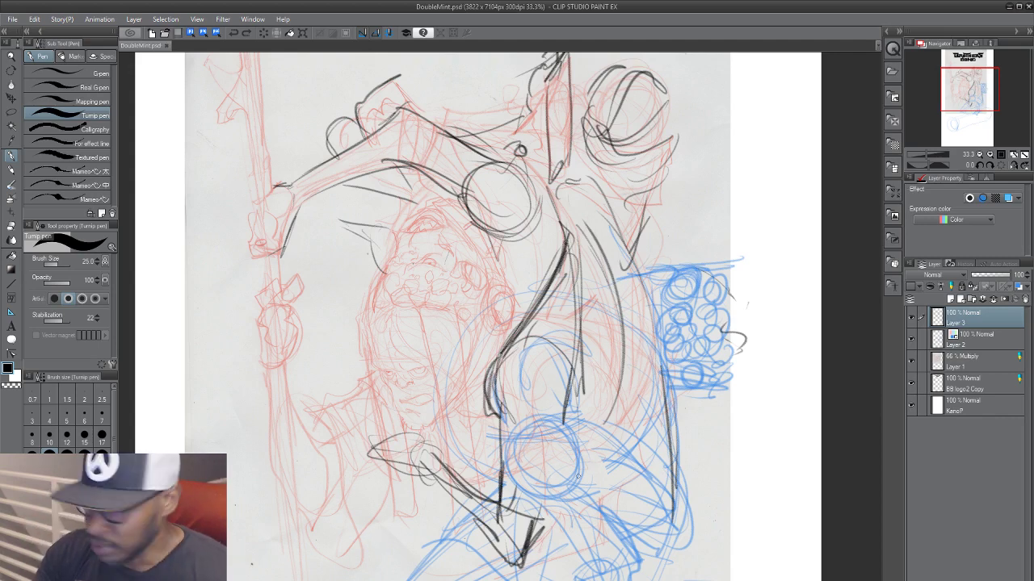
Step: Transfer the black pencil lines of Layer 3 down onto the blue sketch in Layer 2
left_click_drag(580, 496, 591, 469)
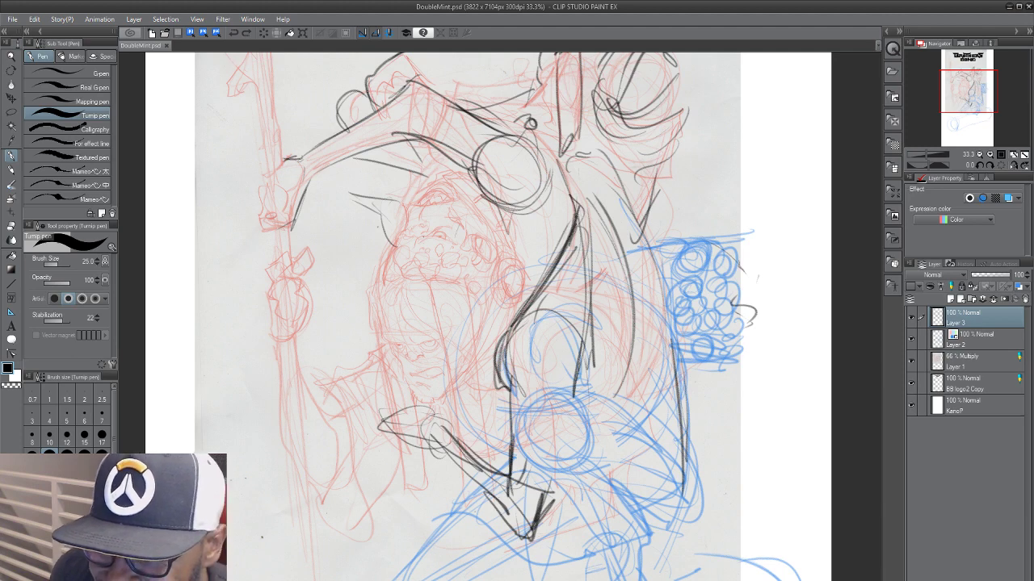
left_click_drag(639, 404, 604, 423)
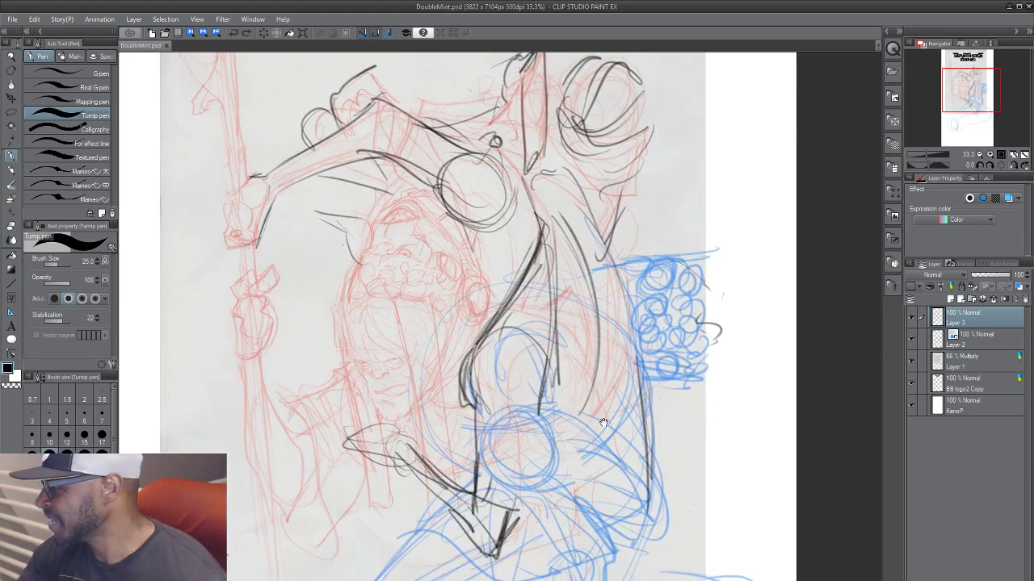
left_click(911, 318)
left_click(912, 318)
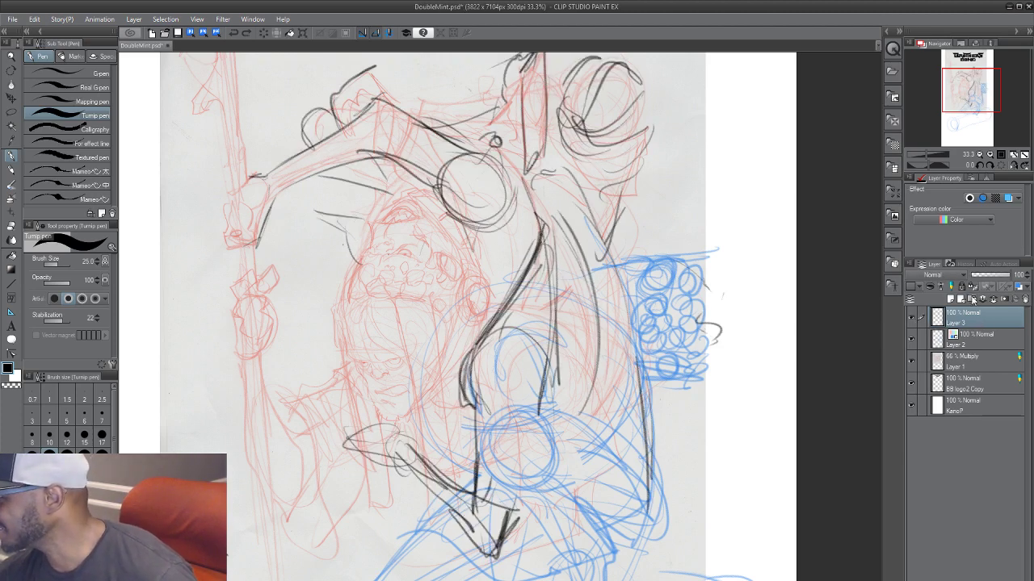
left_click(1000, 300)
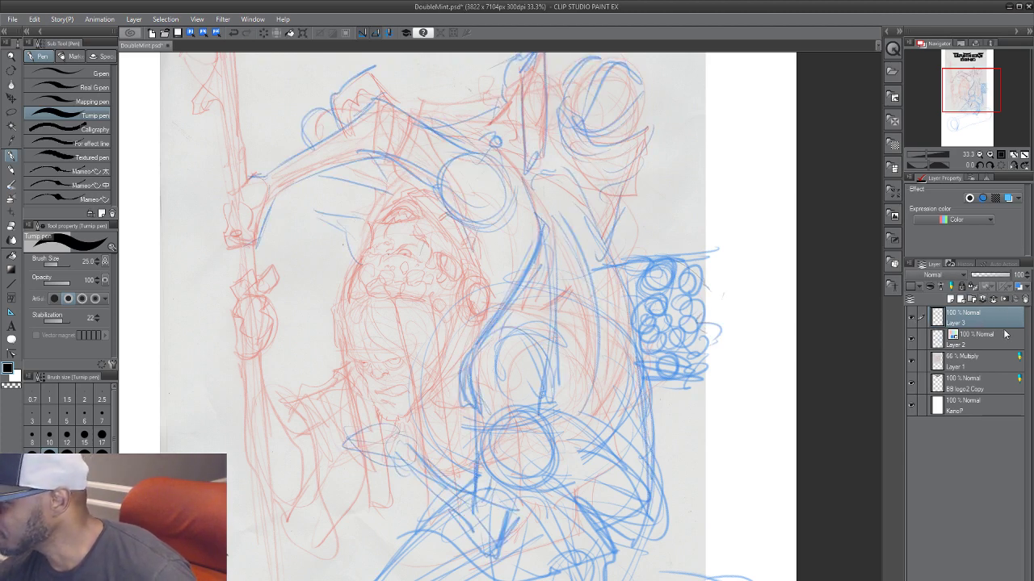
Step: Select Layer 2 and set it as a draft layer
left_click(998, 346)
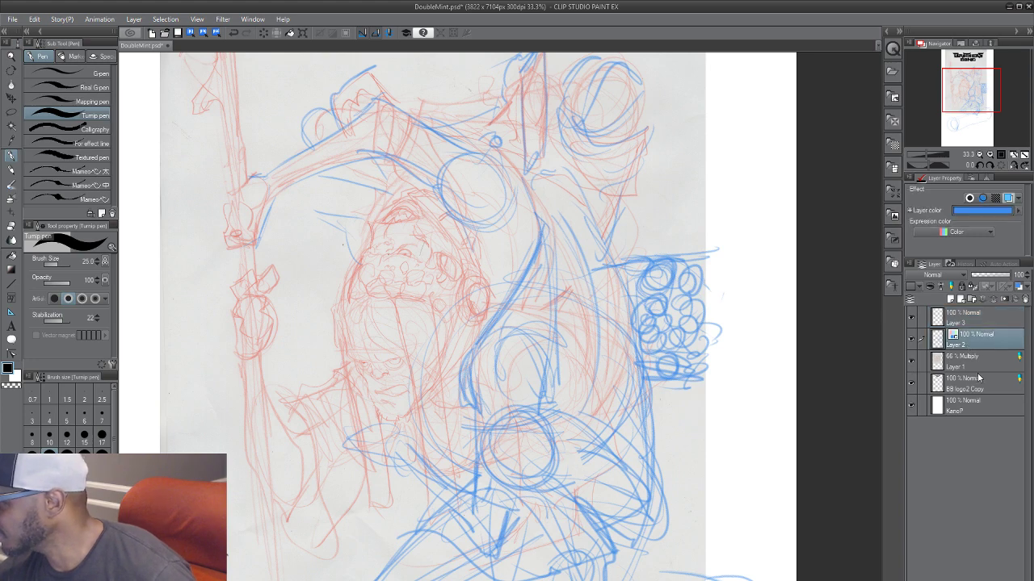
left_click(951, 286)
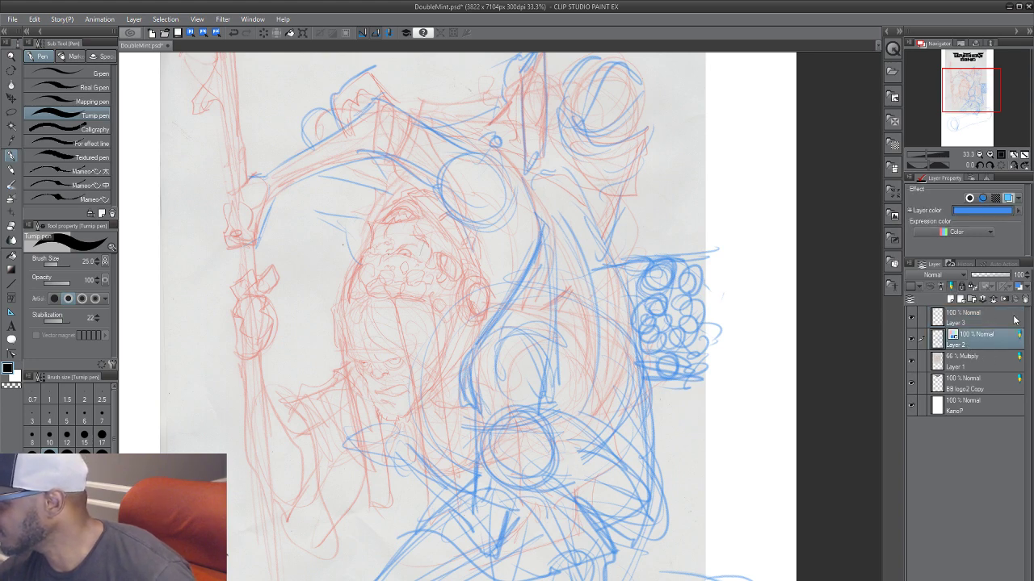
left_click(912, 340)
left_click(912, 340)
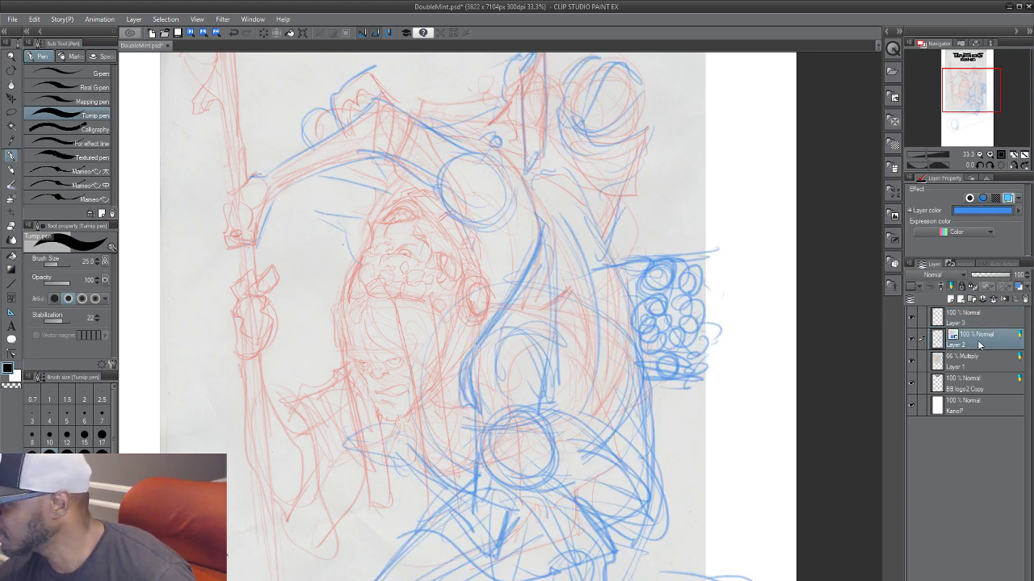
Step: Hide Layers 2 and 3 to examine the red scanned drawing alone, and show both layers again
mouse_move(730, 427)
left_mouse_down()
mouse_move(743, 328)
mouse_move(719, 465)
mouse_move(722, 367)
mouse_move(727, 433)
mouse_move(782, 364)
mouse_move(766, 466)
mouse_move(753, 397)
mouse_move(750, 455)
left_mouse_up()
left_click(911, 340)
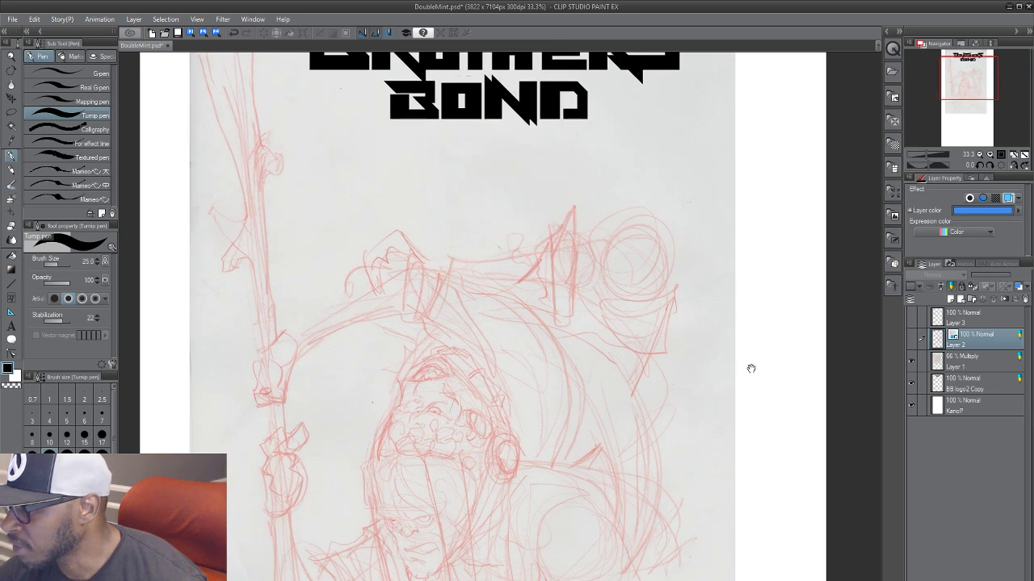
mouse_move(750, 369)
left_mouse_down()
mouse_move(752, 493)
mouse_move(741, 423)
left_mouse_up()
left_click_drag(740, 502, 738, 415)
left_click_drag(737, 543, 742, 445)
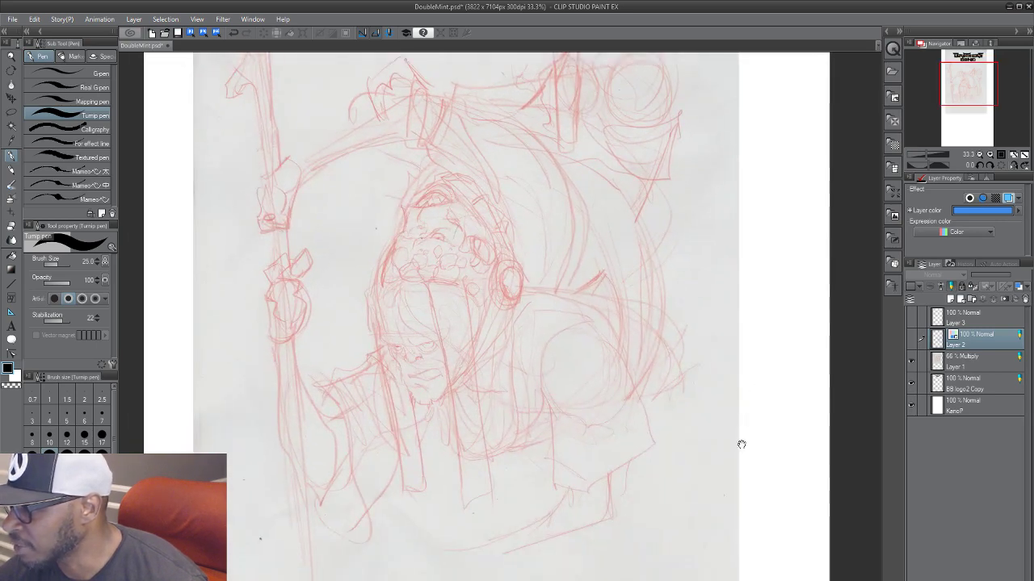
scroll(741, 444, "down", 3)
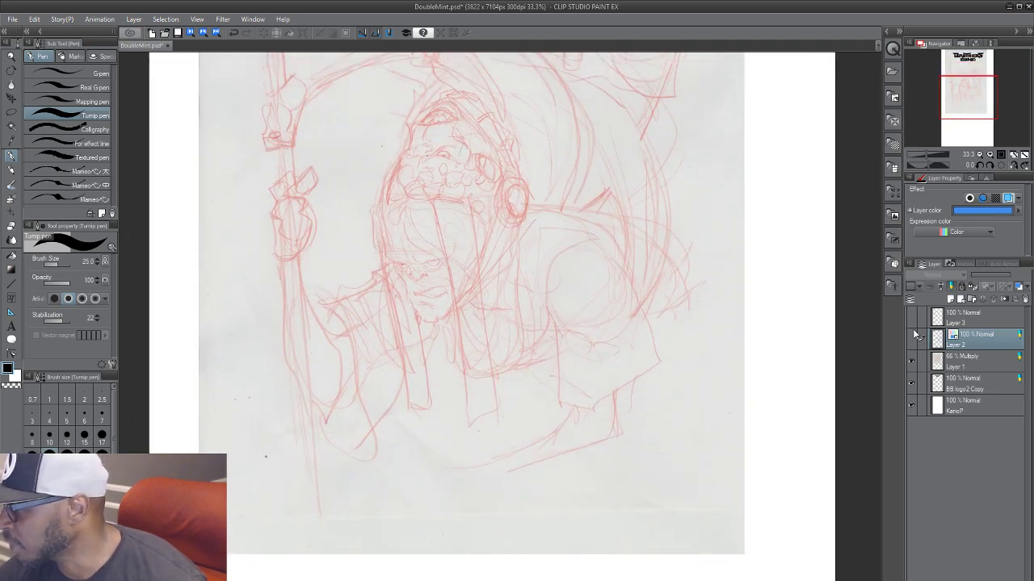
left_click(912, 340)
left_click(911, 318)
Step: With the Rough pencil, sketch short curved marks on the cylinder beneath the figure and a wavy line across its round end
mouse_move(786, 329)
left_mouse_down()
mouse_move(750, 390)
mouse_move(766, 364)
mouse_move(756, 385)
mouse_move(759, 369)
left_mouse_up()
left_click_drag(782, 305, 836, 215)
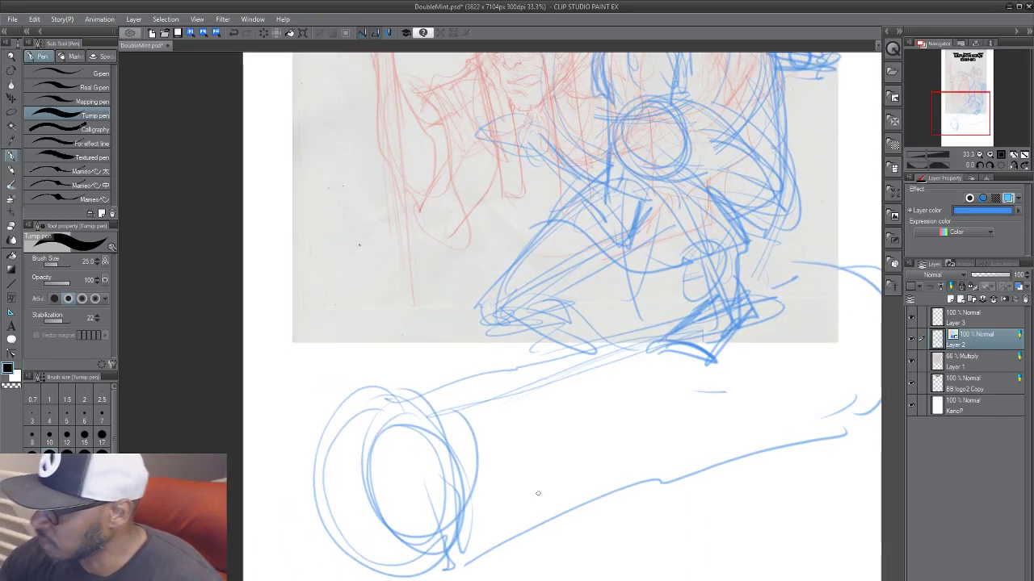
mouse_move(493, 521)
left_mouse_down()
mouse_move(553, 516)
mouse_move(558, 534)
left_mouse_up()
key("ctrl+z")
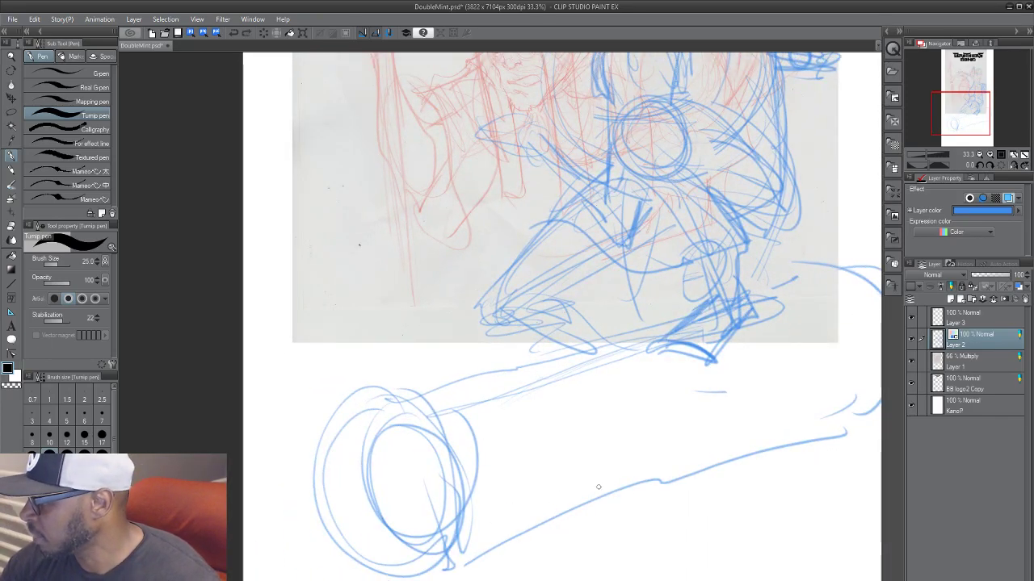
key("p")
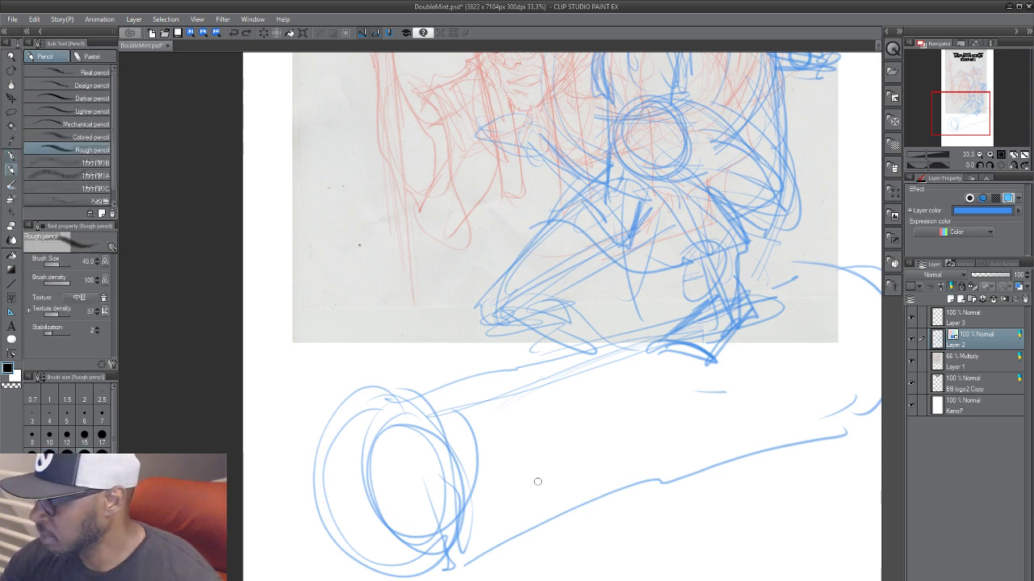
left_click_drag(536, 479, 592, 540)
left_click_drag(635, 454, 629, 494)
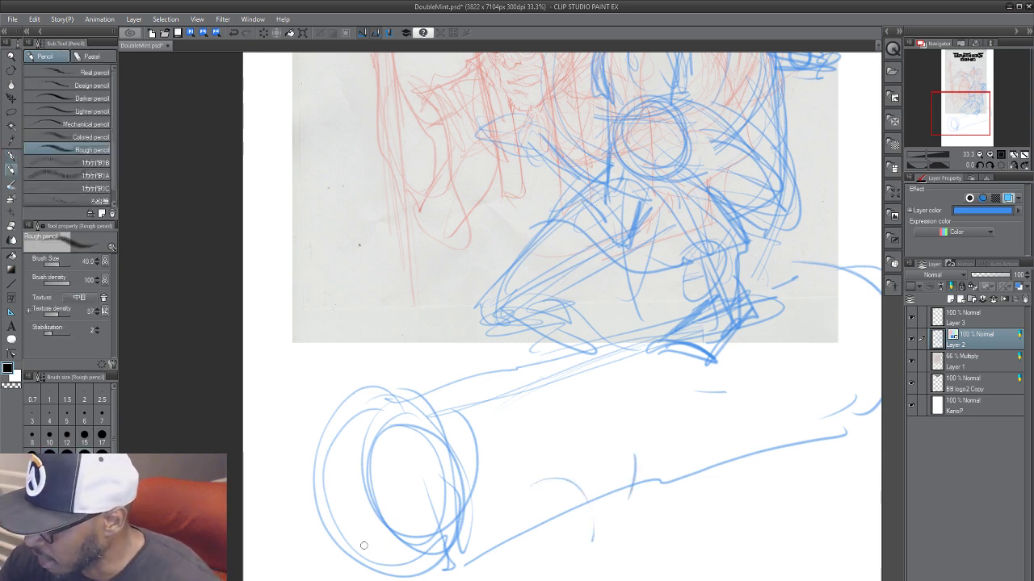
mouse_move(402, 509)
left_mouse_down()
mouse_move(327, 580)
mouse_move(432, 507)
left_mouse_up()
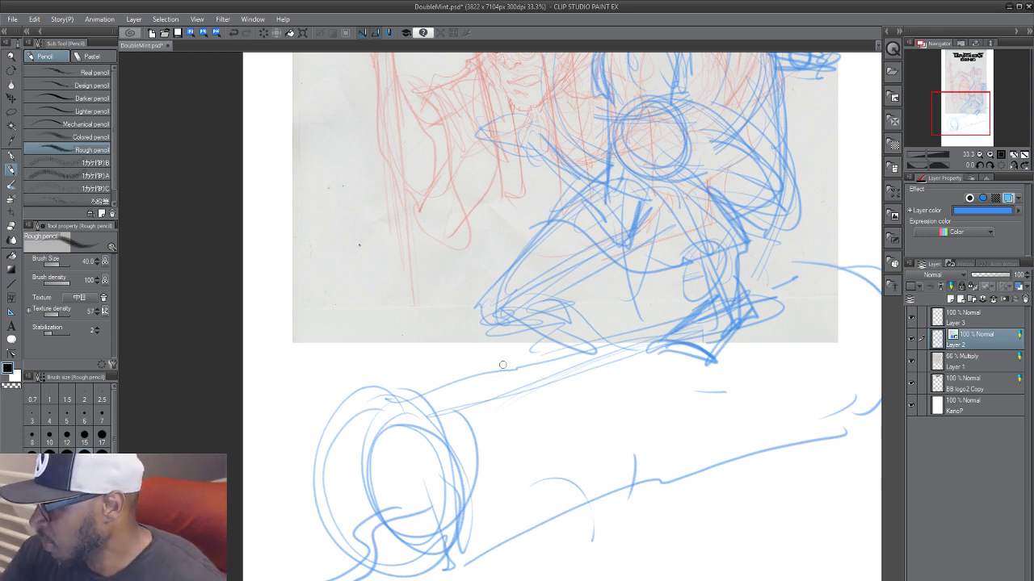
Step: Sketch a stepped S-shaped contour over the cylinder's upper side, with loops and zigzag marks along its lower edge
mouse_move(499, 365)
left_mouse_down()
mouse_move(605, 453)
mouse_move(517, 360)
mouse_move(480, 370)
left_mouse_up()
mouse_move(726, 441)
left_mouse_down()
mouse_move(558, 502)
mouse_move(580, 521)
mouse_move(597, 480)
mouse_move(577, 438)
mouse_move(598, 445)
left_mouse_up()
mouse_move(413, 555)
left_mouse_down()
mouse_move(527, 496)
mouse_move(537, 515)
mouse_move(669, 482)
mouse_move(823, 374)
mouse_move(780, 456)
left_mouse_up()
left_click_drag(436, 569, 400, 518)
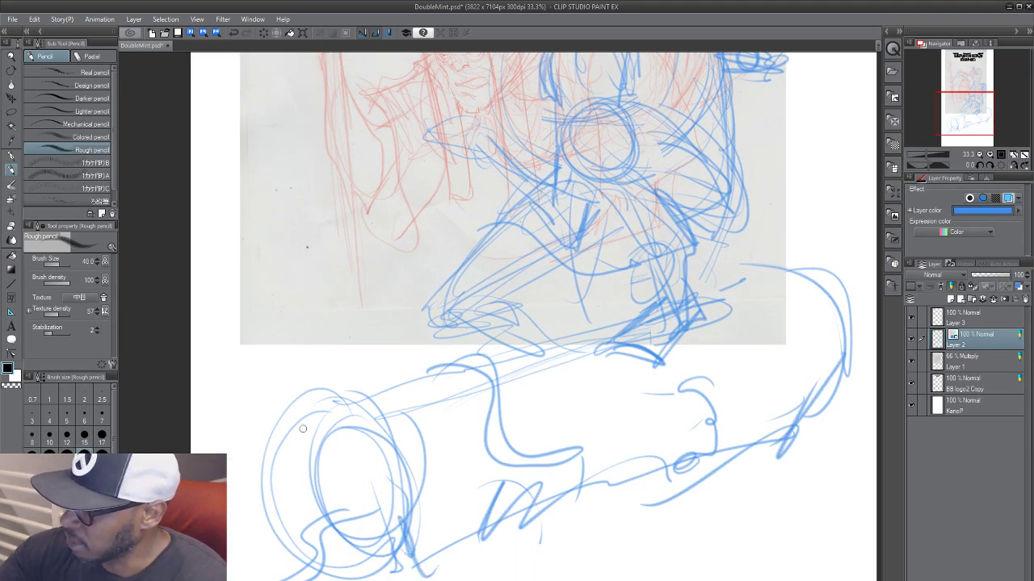
Step: Add tall spikes above the cylinder's round end and a jagged line beside it, and save the file
left_click_drag(261, 331, 316, 397)
left_click_drag(265, 440, 247, 490)
left_click_drag(512, 449, 455, 536)
mouse_move(431, 454)
left_mouse_down()
mouse_move(434, 529)
mouse_move(472, 519)
left_mouse_up()
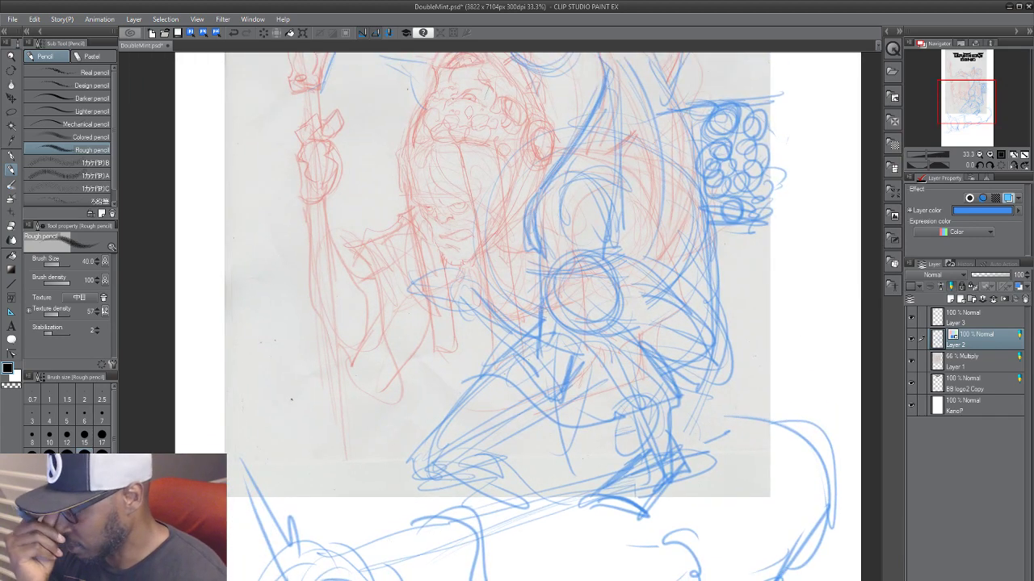
key("ctrl+s")
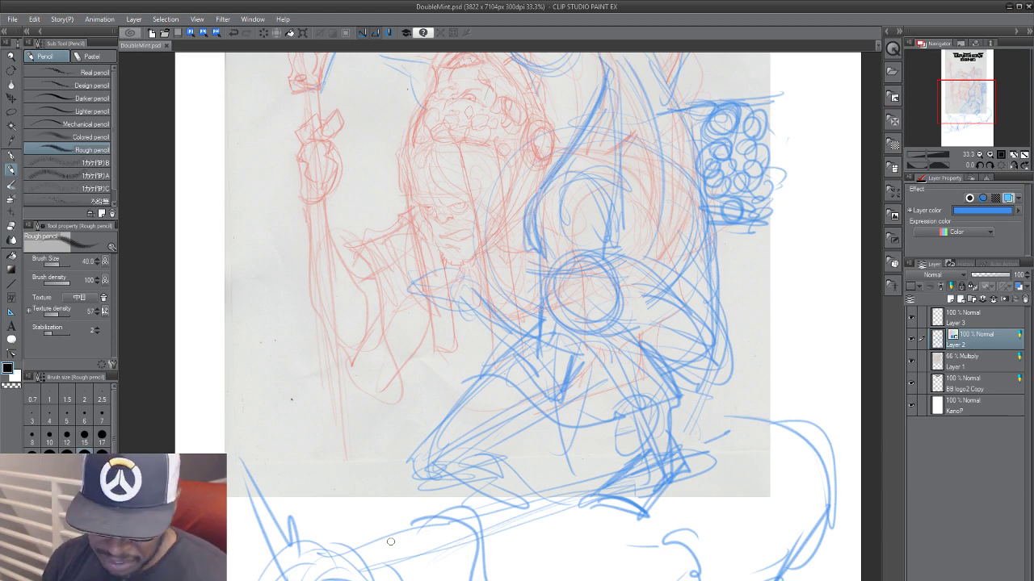
Step: Lower Layer 2's opacity to 61%
left_click_drag(469, 532, 502, 381)
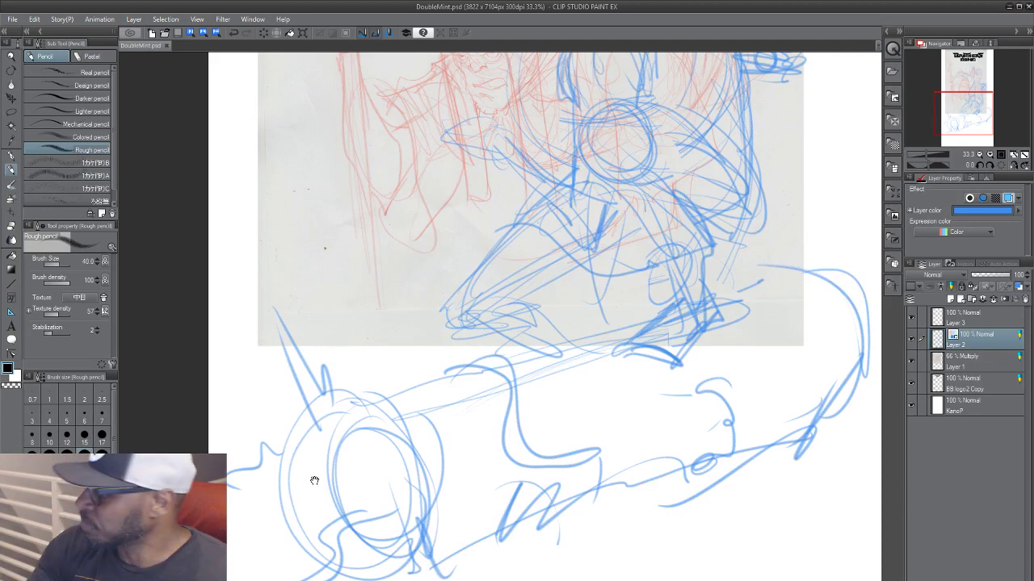
left_click_drag(315, 481, 485, 528)
mouse_move(731, 372)
left_mouse_down()
mouse_move(530, 463)
mouse_move(473, 513)
left_mouse_up()
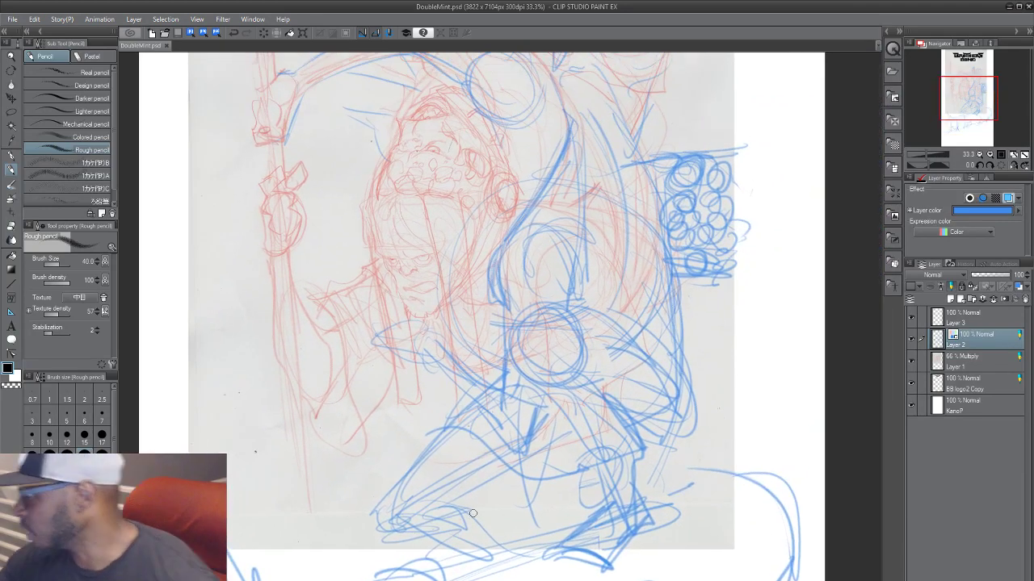
left_click(1007, 276)
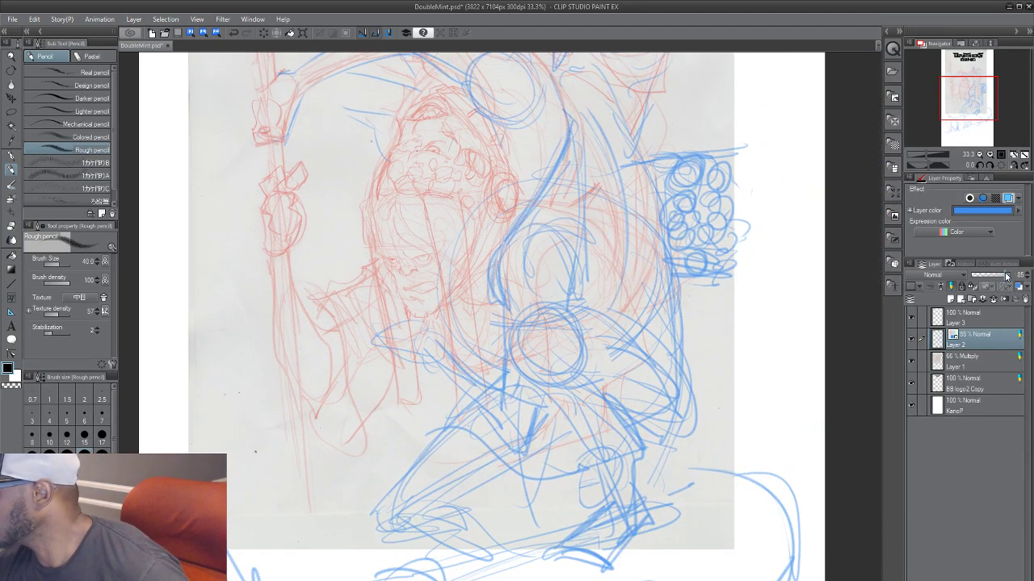
left_click_drag(1007, 275, 994, 276)
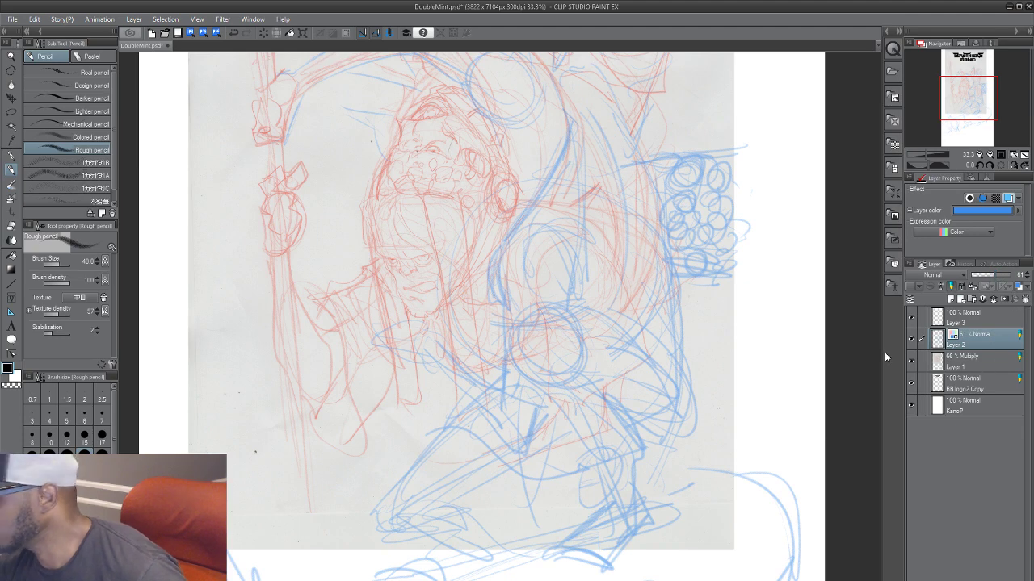
Step: Select Layer 3 and add two new raster layers above it
left_click_drag(677, 325, 678, 410)
left_click(1001, 320)
left_click(951, 300)
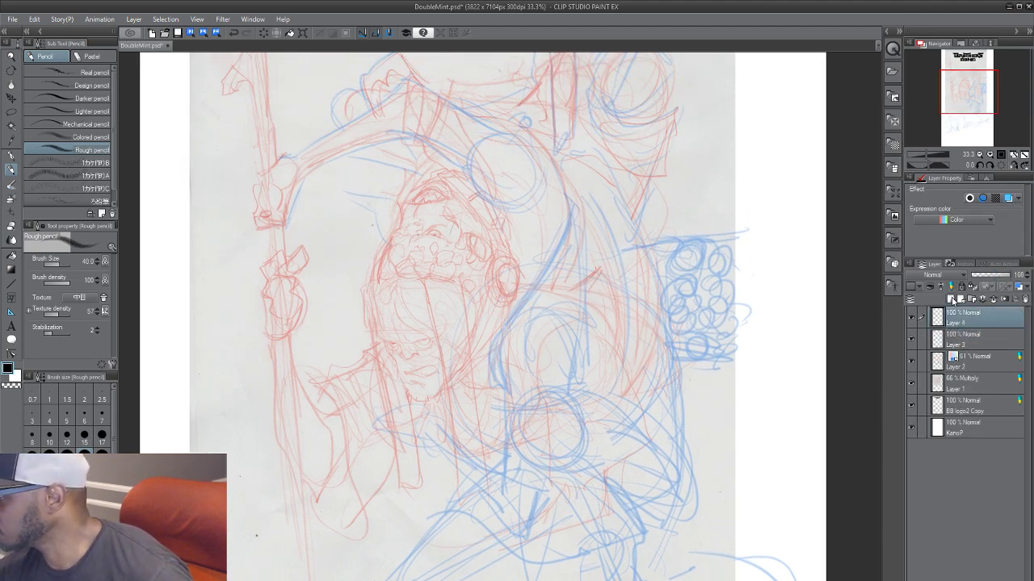
left_click(951, 298)
left_click_drag(571, 349, 558, 404)
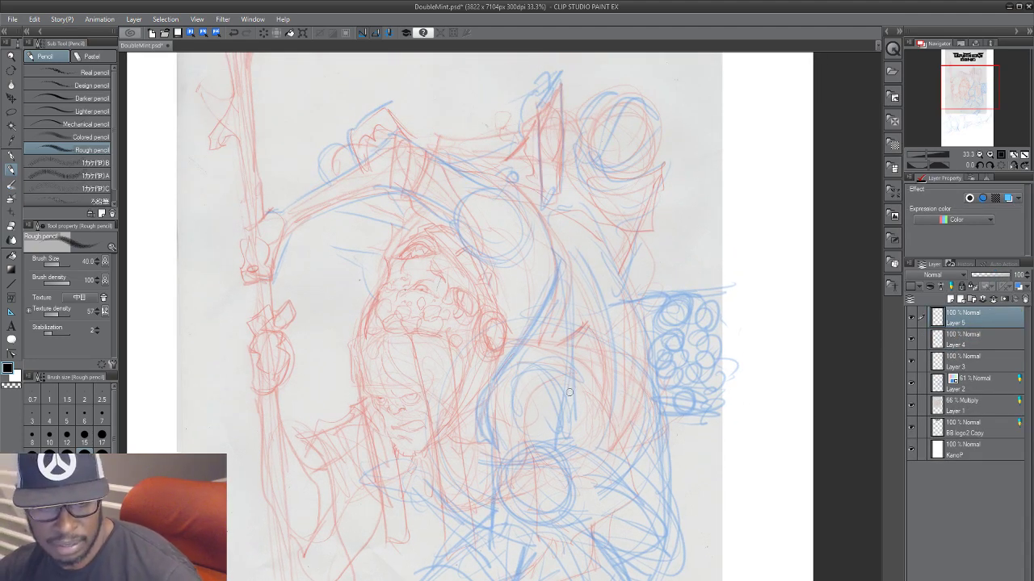
Step: Switch to the Turnip pen, reduce its brush size to 7 with test strokes over the figure, and clear the strokes
key("p")
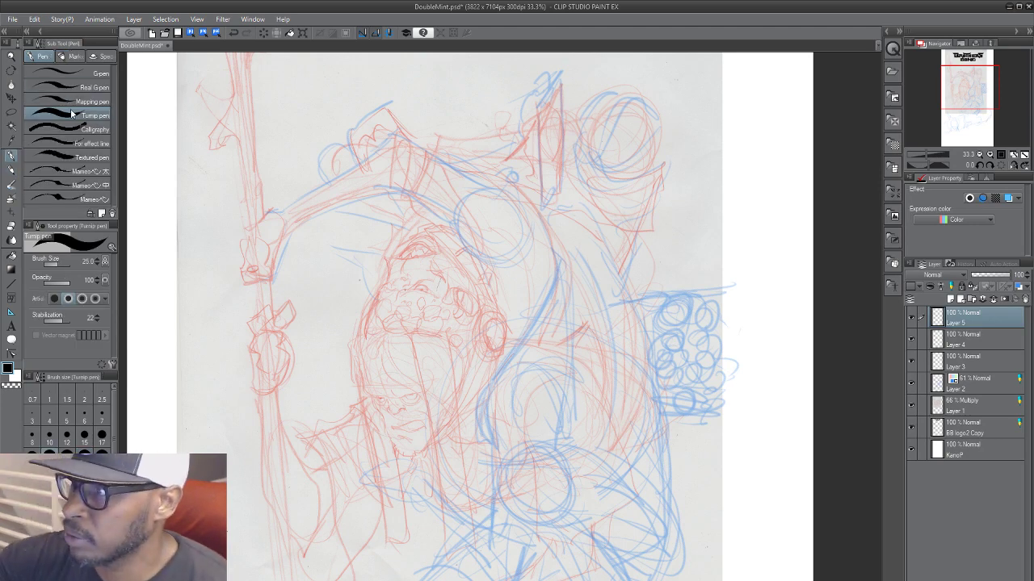
key("bracketleft")
key("bracketleft")
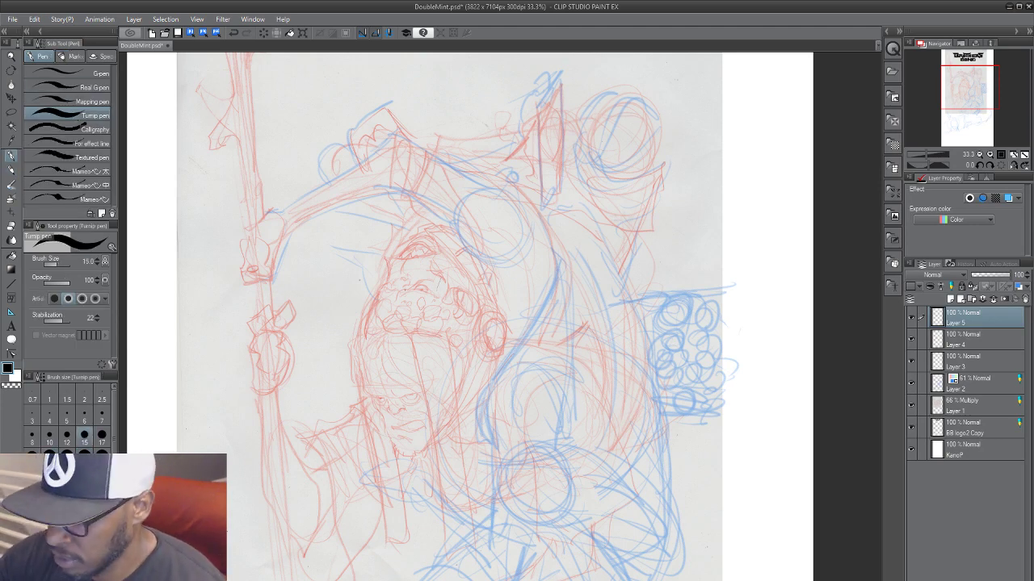
mouse_move(429, 258)
left_mouse_down()
mouse_move(425, 369)
mouse_move(369, 439)
mouse_move(420, 450)
left_mouse_up()
key("bracketleft")
key("bracketleft")
key("bracketleft")
left_click_drag(466, 339, 445, 497)
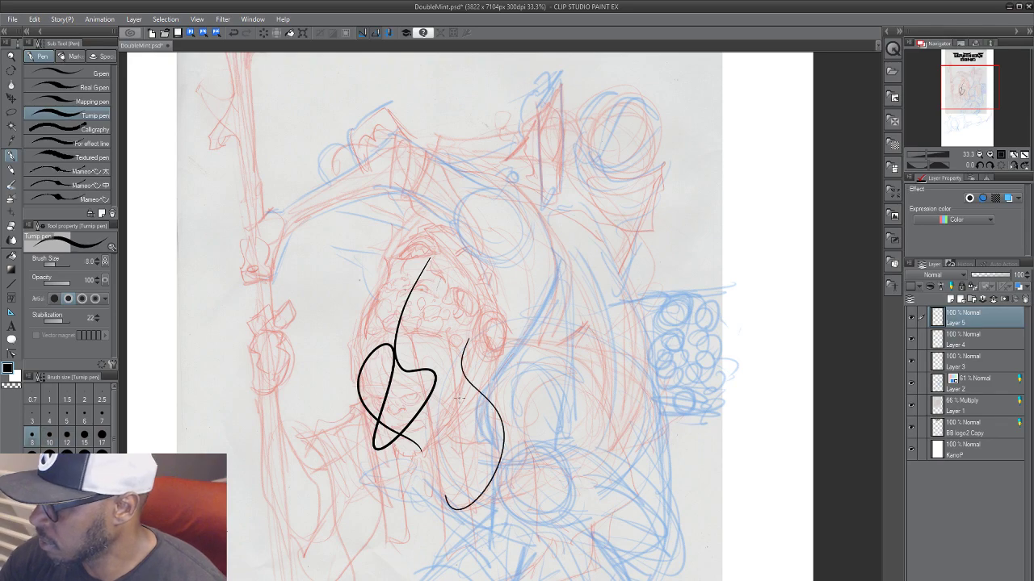
left_click_drag(458, 398, 517, 477)
key("bracketleft")
mouse_move(540, 394)
left_mouse_down()
mouse_move(454, 452)
mouse_move(433, 502)
mouse_move(438, 530)
left_mouse_up()
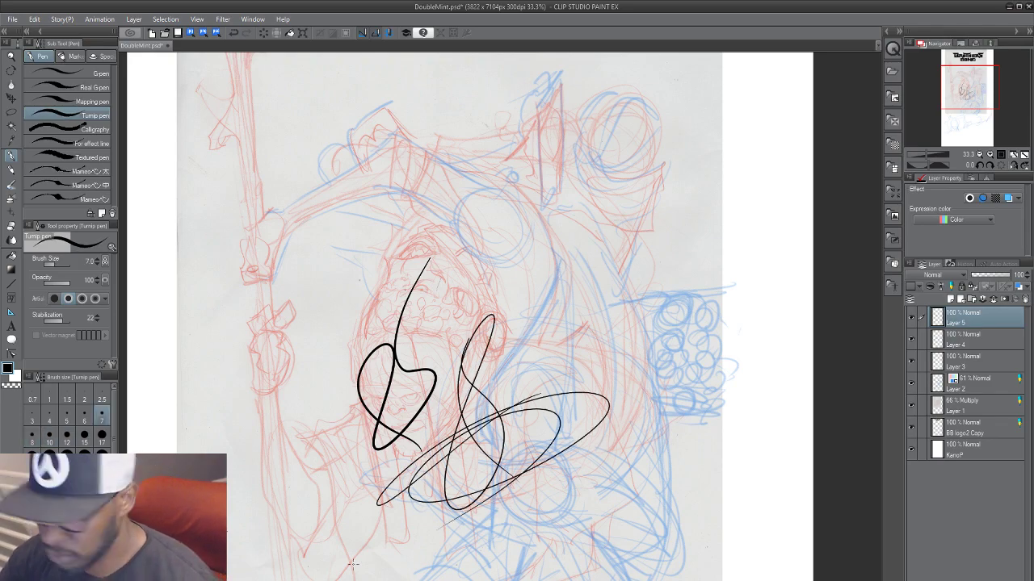
key("Delete")
Step: Ink a short curve along the upper edge of the nose tip on Layer 5
scroll(353, 565, "up", 3)
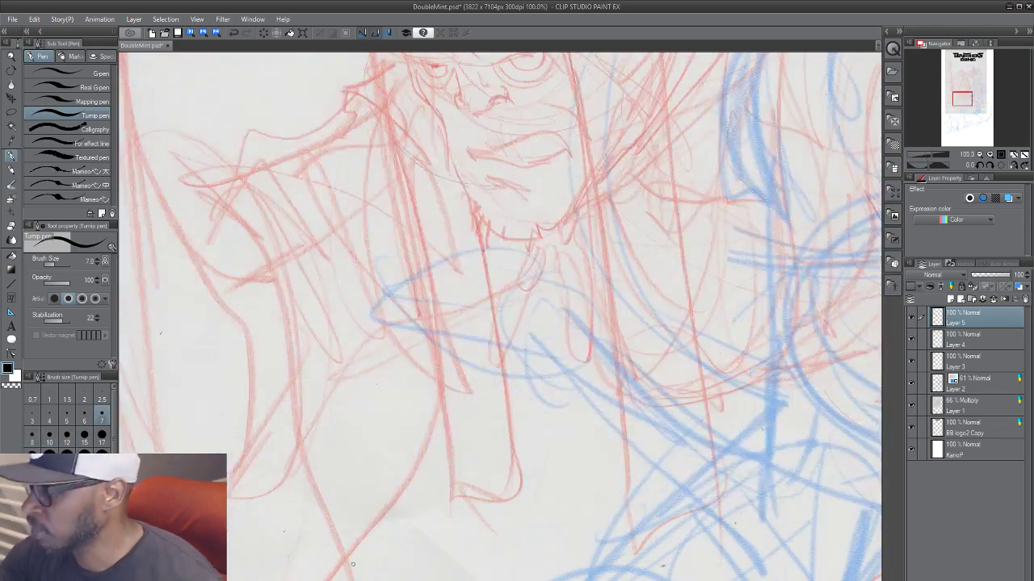
left_click_drag(473, 204, 448, 475)
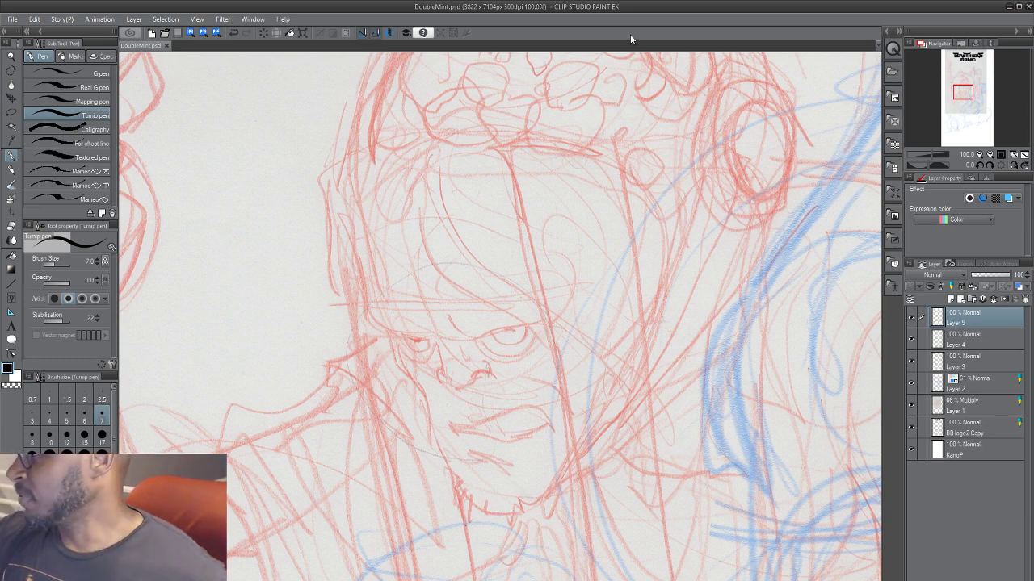
left_click_drag(384, 455, 379, 465)
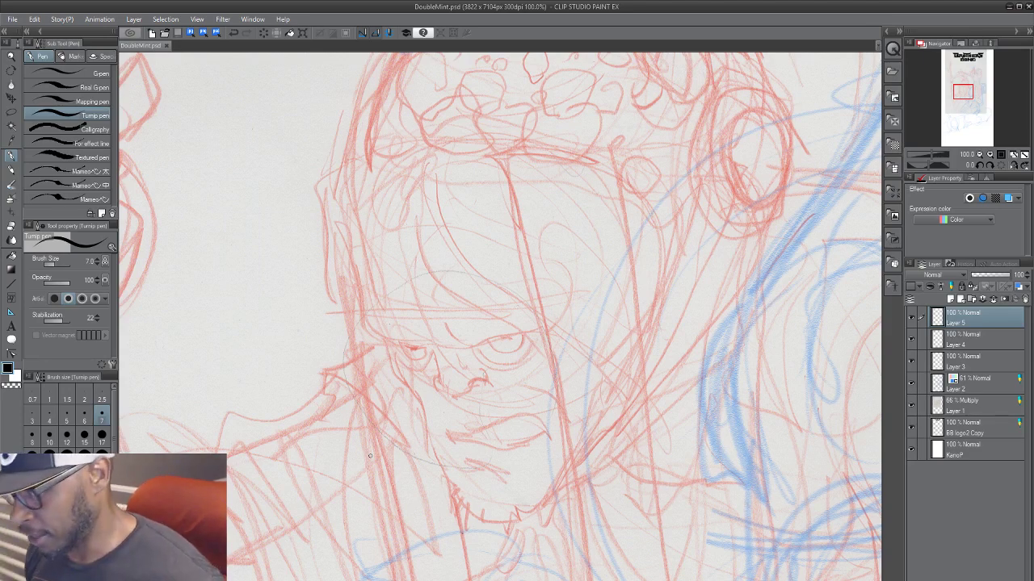
scroll(543, 455, "up", 2)
left_click_drag(466, 329, 465, 362)
mouse_move(389, 339)
left_mouse_down()
mouse_move(402, 327)
mouse_move(428, 332)
left_mouse_up()
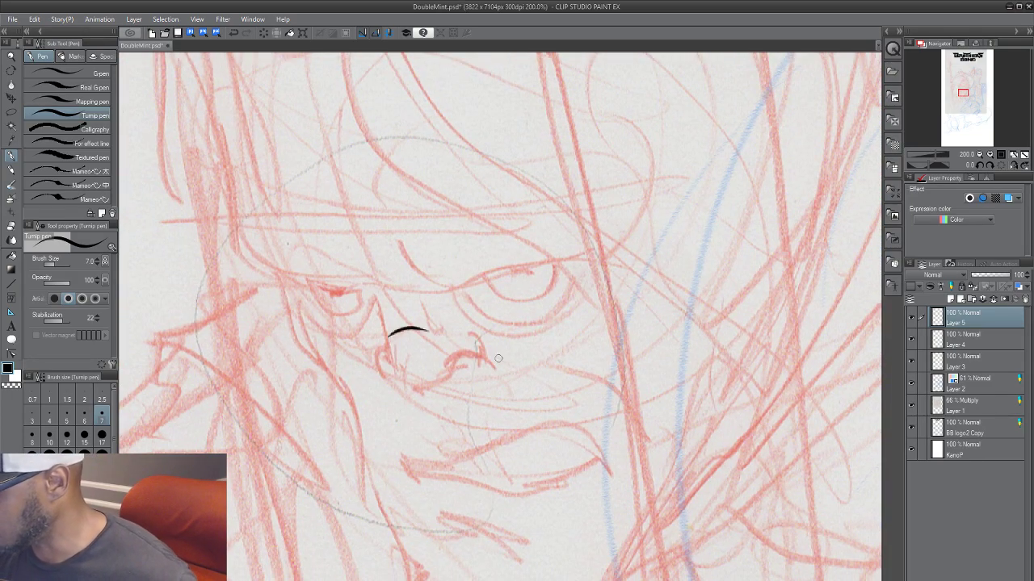
Step: Set the brush size to 6 and ink the rest of the nose: underside, wings, bridge line and both nostrils
key("bracketleft")
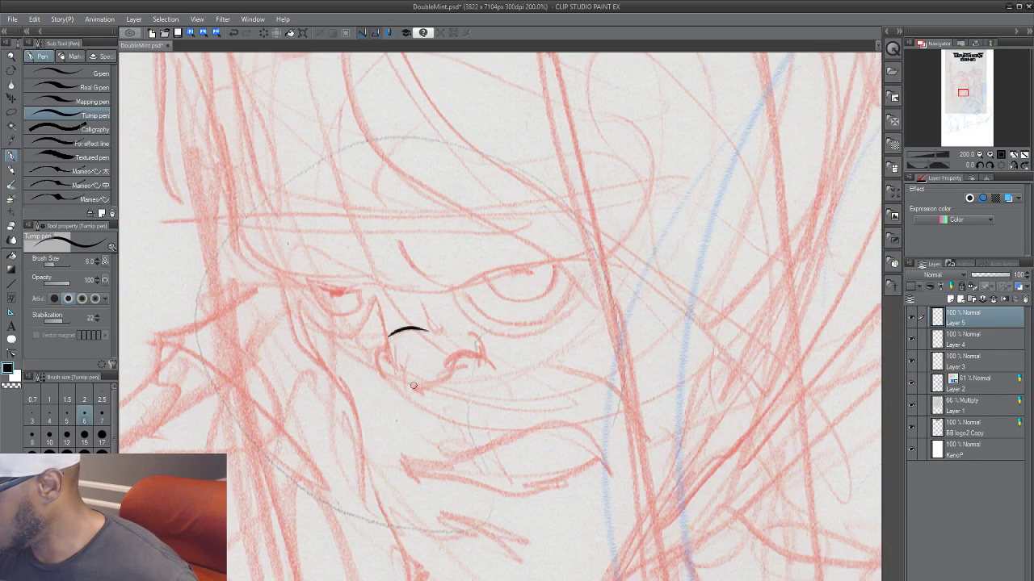
mouse_move(404, 380)
left_mouse_down()
mouse_move(451, 371)
mouse_move(426, 386)
mouse_move(476, 364)
left_mouse_up()
key("ctrl+z")
left_click_drag(453, 329, 477, 370)
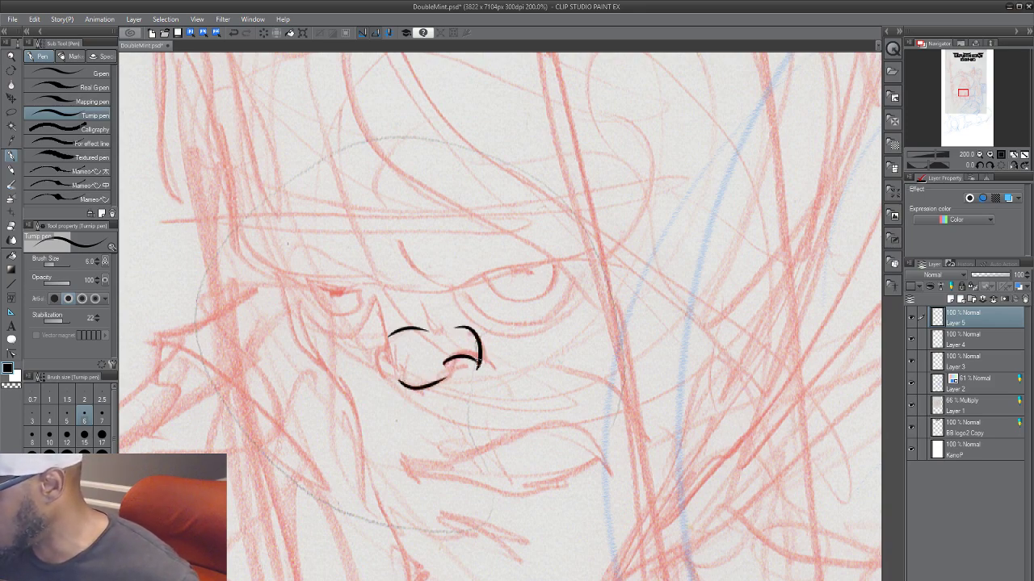
mouse_move(373, 299)
left_mouse_down()
mouse_move(391, 369)
mouse_move(374, 354)
mouse_move(389, 373)
left_mouse_up()
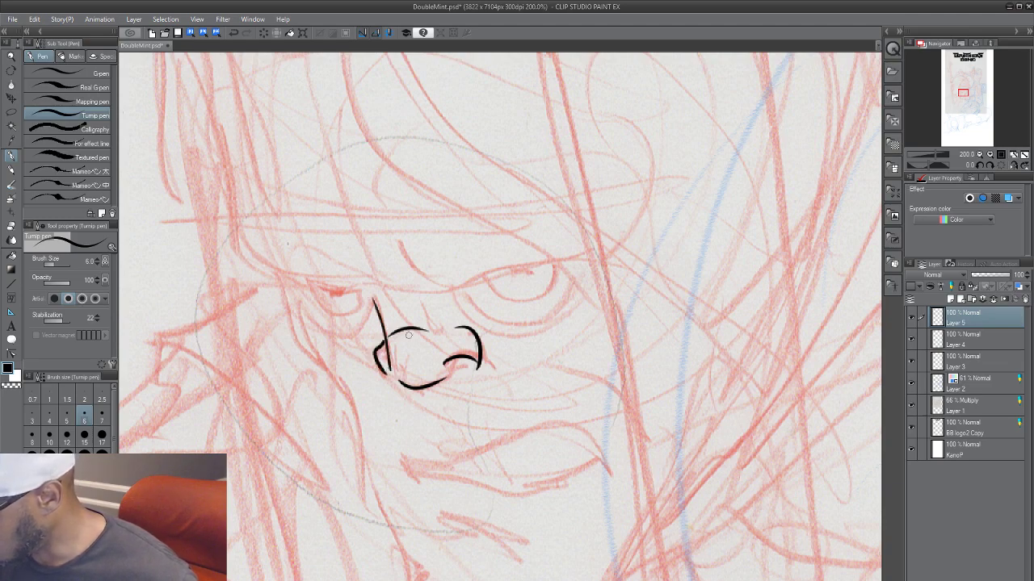
left_click_drag(450, 359, 456, 369)
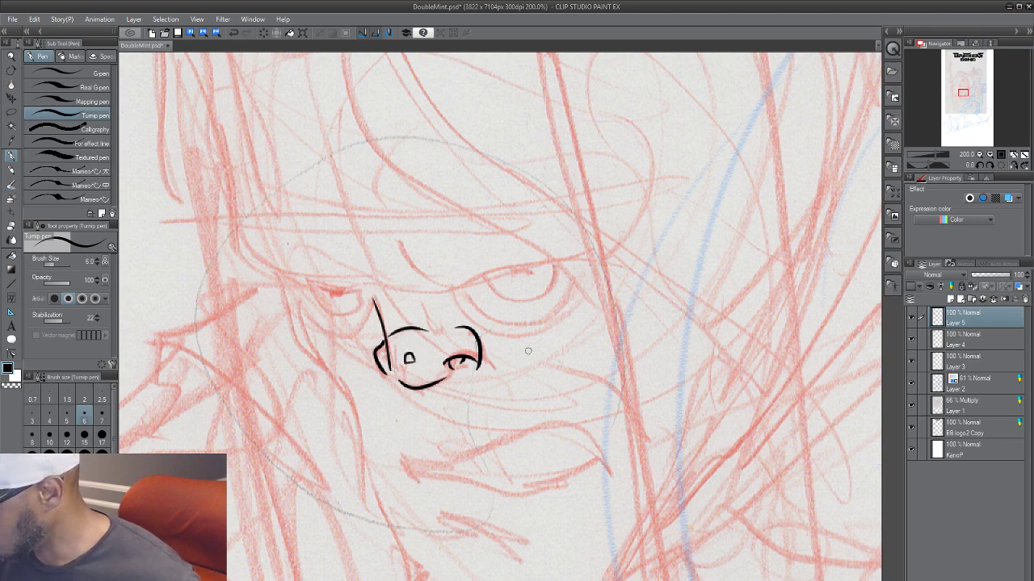
Step: Ink the mouth outline with a wavy upper lip, a lower lip line and a curved crease past the mouth's corner
left_click_drag(479, 418, 433, 320)
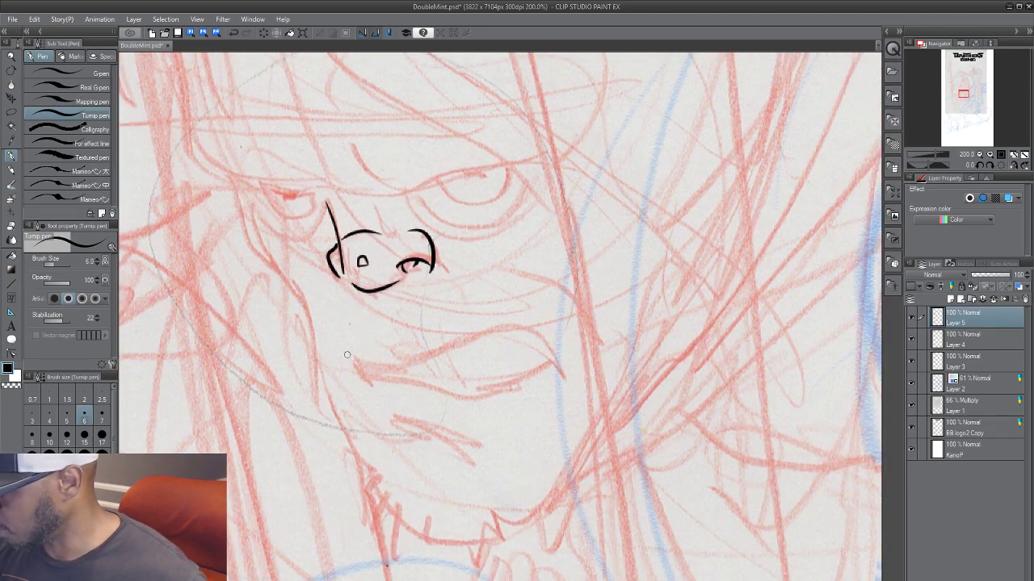
mouse_move(351, 355)
left_mouse_down()
mouse_move(401, 363)
mouse_move(554, 355)
left_mouse_up()
left_click_drag(499, 326, 565, 386)
key("ctrl+z")
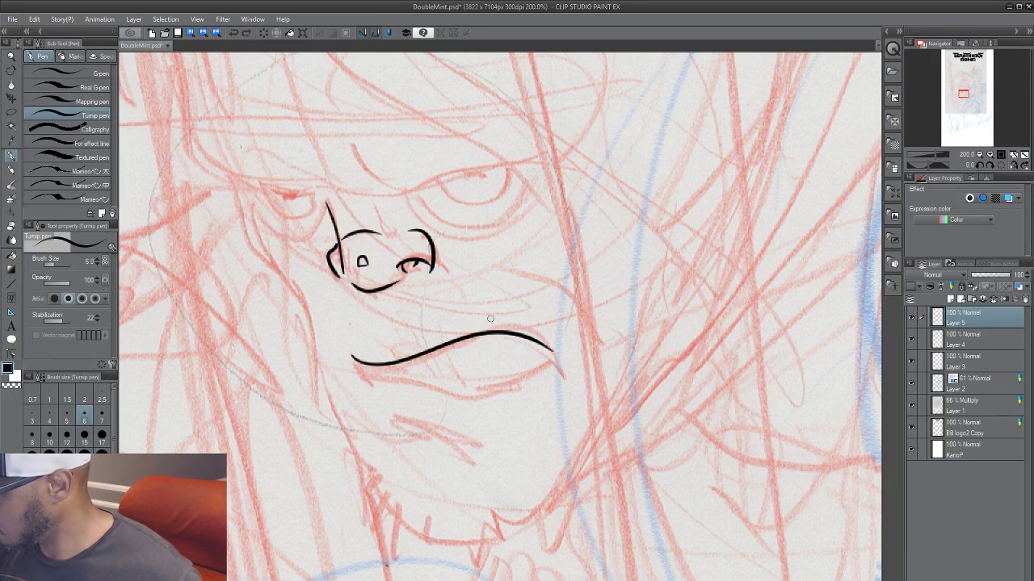
left_click_drag(482, 317, 567, 397)
key("ctrl+z")
left_click_drag(480, 311, 574, 400)
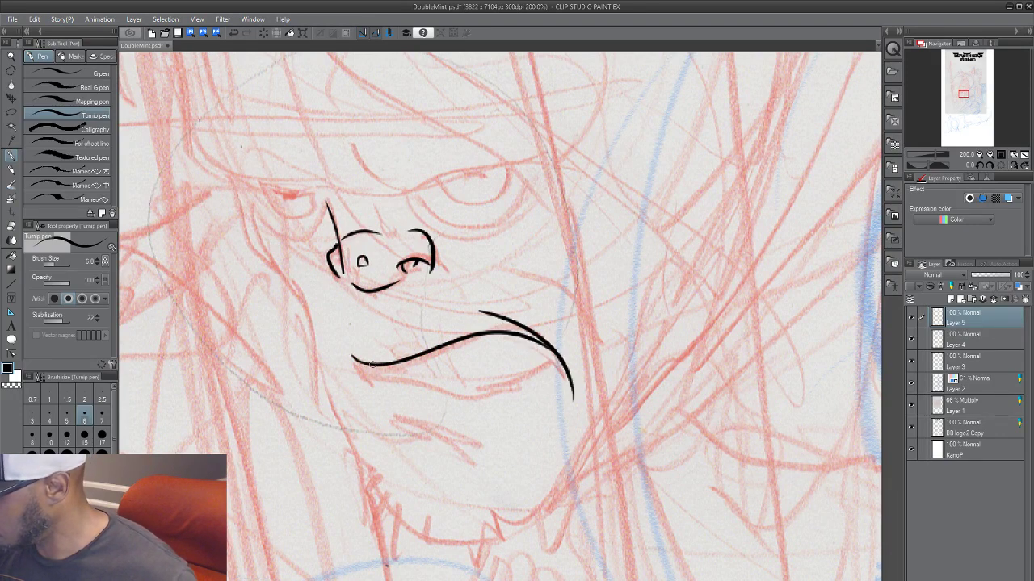
mouse_move(352, 354)
left_mouse_down()
mouse_move(374, 384)
mouse_move(360, 377)
mouse_move(497, 394)
mouse_move(476, 392)
mouse_move(557, 355)
mouse_move(623, 372)
left_mouse_up()
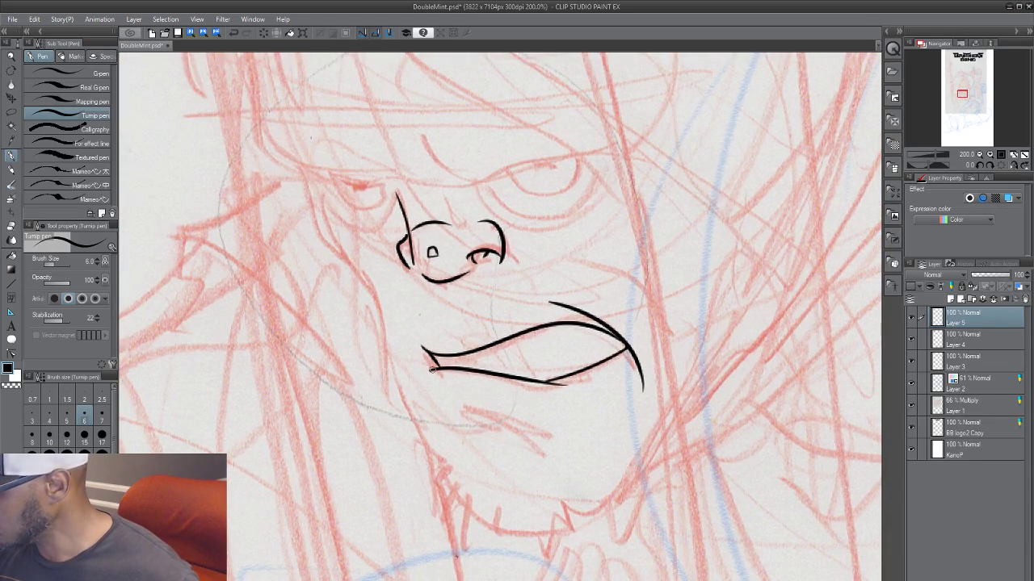
Step: Ink the crease beneath the lower lip and add jagged upper and lower teeth inside the mouth
mouse_move(436, 368)
left_mouse_down()
mouse_move(417, 384)
mouse_move(495, 419)
left_mouse_up()
mouse_move(549, 356)
left_mouse_down()
mouse_move(582, 347)
mouse_move(518, 379)
mouse_move(481, 379)
mouse_move(518, 370)
left_mouse_up()
mouse_move(452, 373)
left_mouse_down()
mouse_move(456, 395)
mouse_move(428, 405)
mouse_move(491, 392)
left_mouse_up()
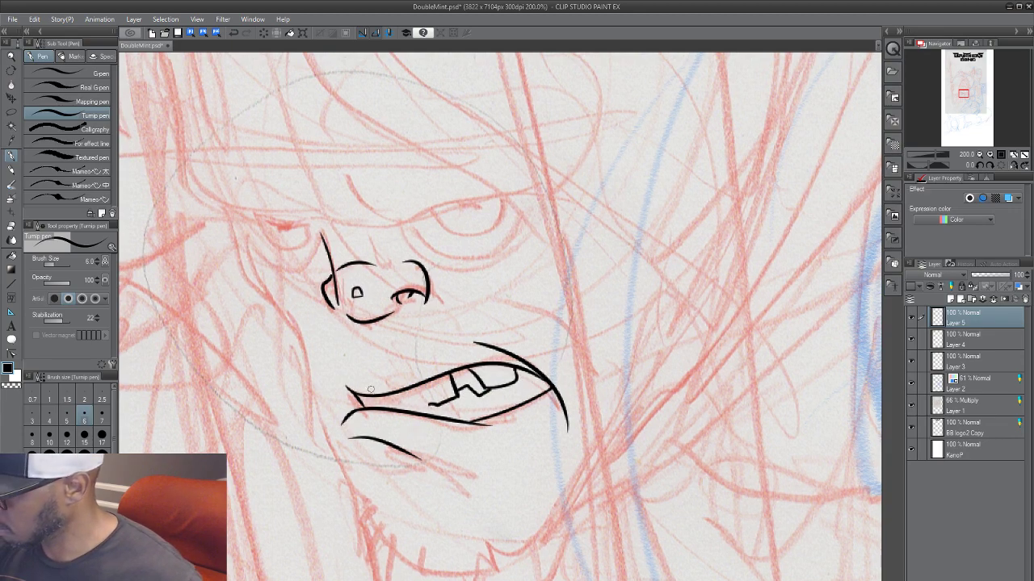
left_click_drag(372, 395, 382, 408)
mouse_move(581, 374)
left_mouse_down()
mouse_move(569, 435)
mouse_move(572, 354)
left_mouse_up()
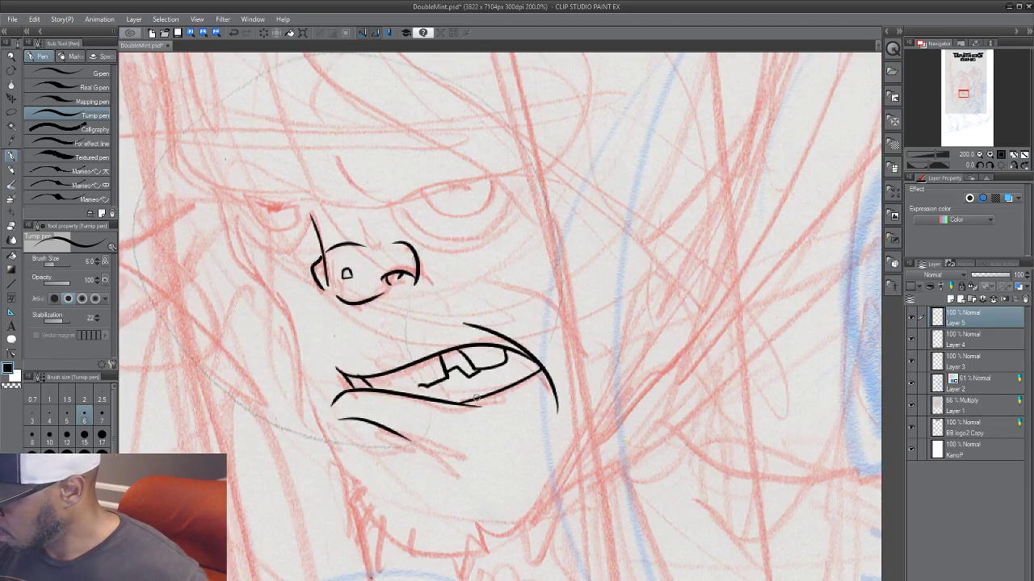
mouse_move(482, 397)
left_mouse_down()
mouse_move(514, 385)
mouse_move(533, 358)
left_mouse_up()
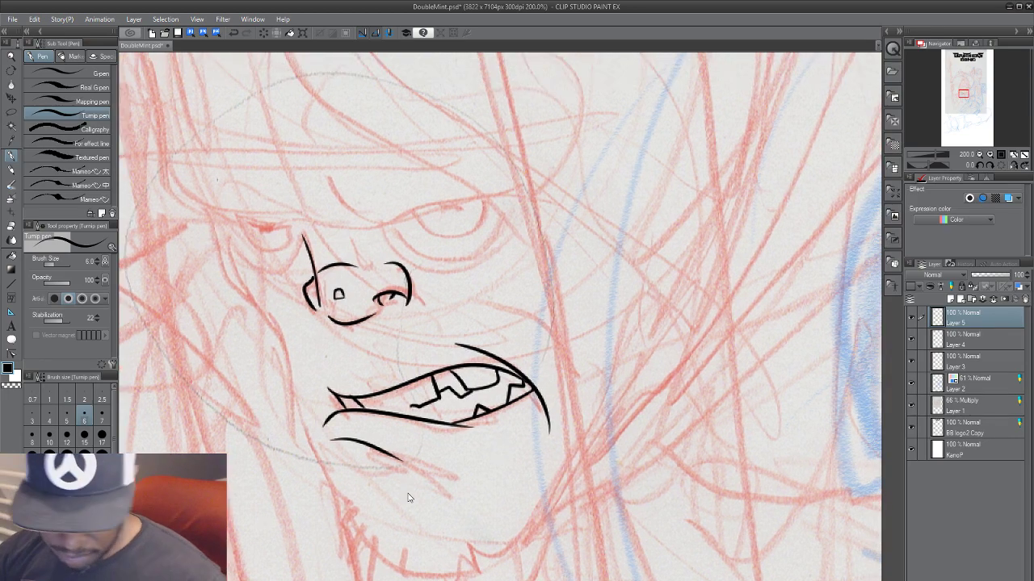
Step: Ink the angry brow lines and frown crease, and draw both eyes with pupils and the bags beneath them
scroll(410, 492, "down", 2)
scroll(407, 497, "up", 2)
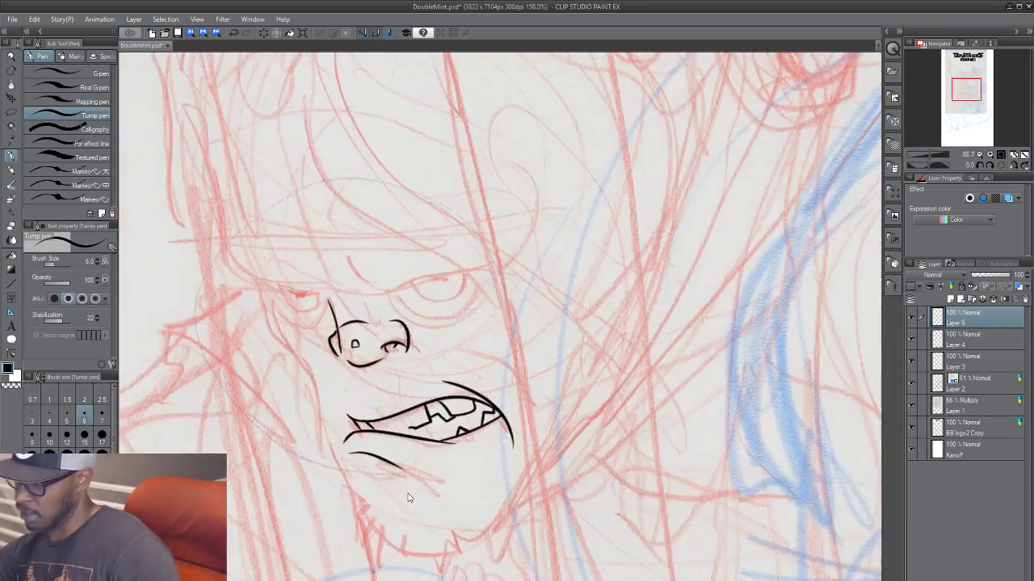
left_click_drag(407, 493, 499, 413)
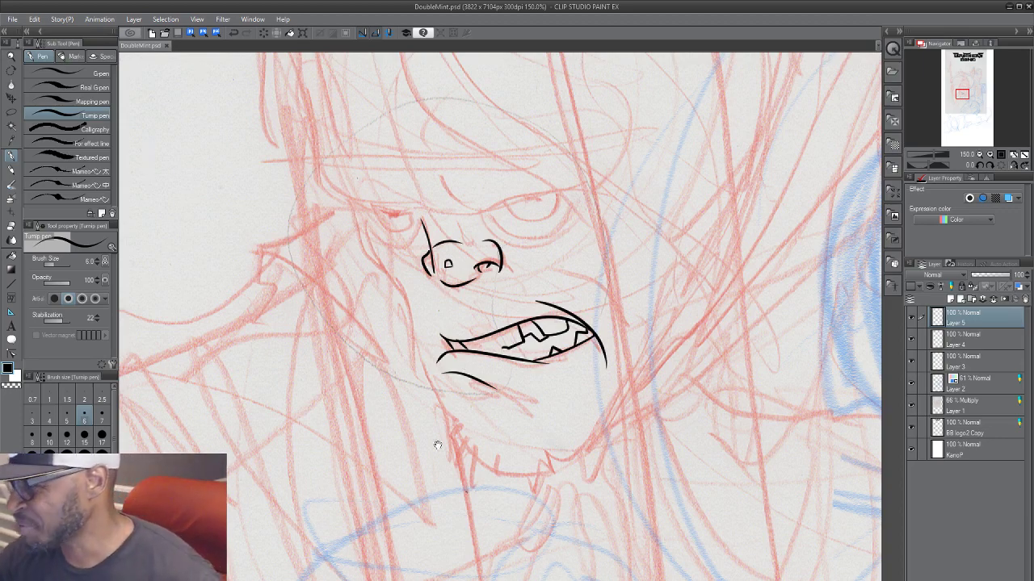
left_click_drag(434, 439, 329, 558)
left_click_drag(422, 421, 434, 443)
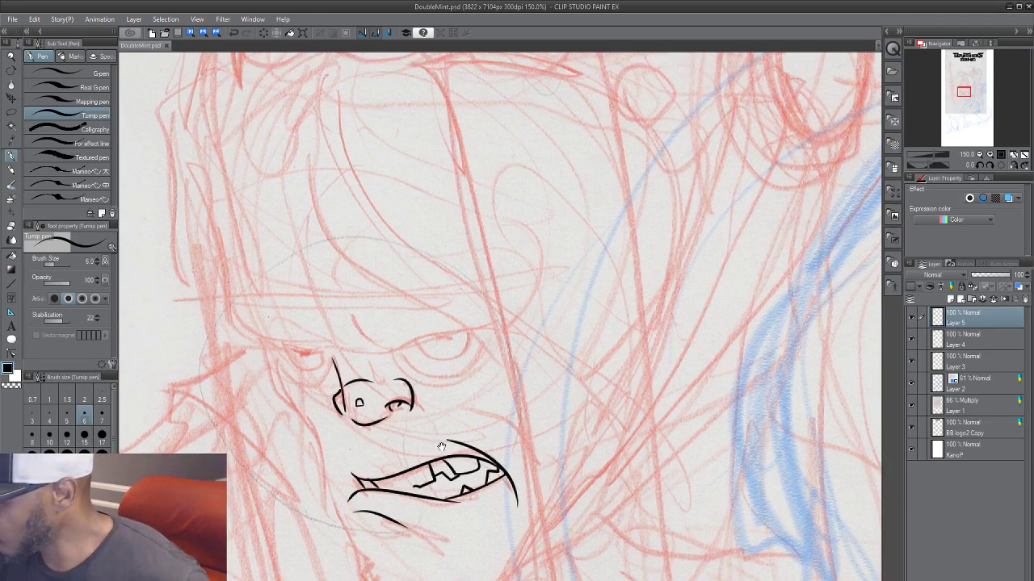
mouse_move(339, 289)
left_mouse_down()
mouse_move(372, 347)
mouse_move(338, 344)
mouse_move(507, 328)
left_mouse_up()
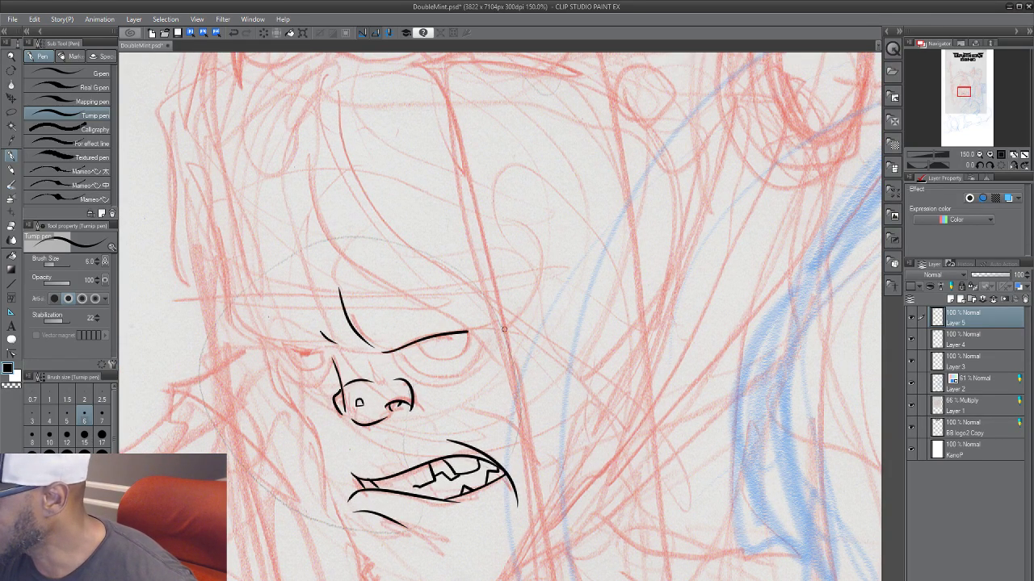
mouse_move(412, 343)
left_mouse_down()
mouse_move(472, 333)
mouse_move(440, 345)
mouse_move(447, 334)
mouse_move(450, 381)
mouse_move(482, 349)
left_mouse_up()
left_click_drag(516, 379, 582, 373)
left_click_drag(396, 346, 291, 306)
mouse_move(345, 338)
left_mouse_down()
mouse_move(384, 360)
mouse_move(396, 352)
left_mouse_up()
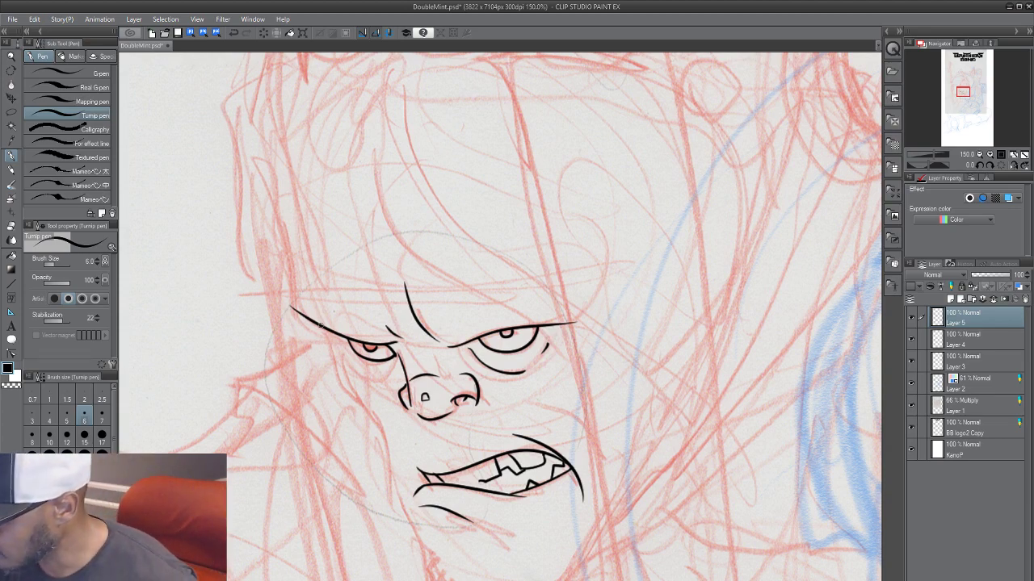
Step: Ink the face's outer contour from the brow down the cheek and around the chin and jaw
left_click_drag(321, 325, 383, 456)
left_click_drag(418, 511, 364, 364)
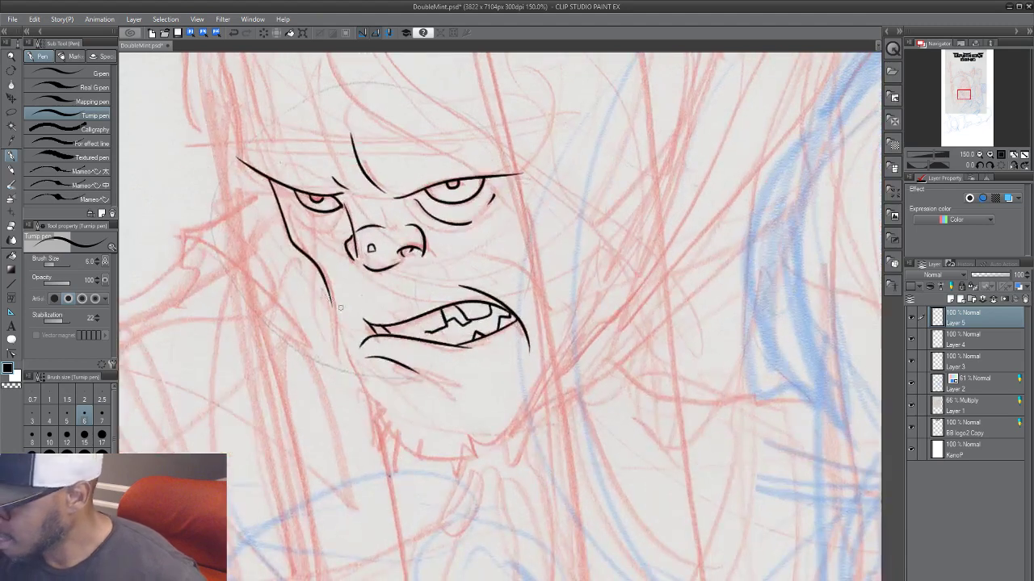
left_click_drag(327, 292, 364, 384)
key("ctrl+z")
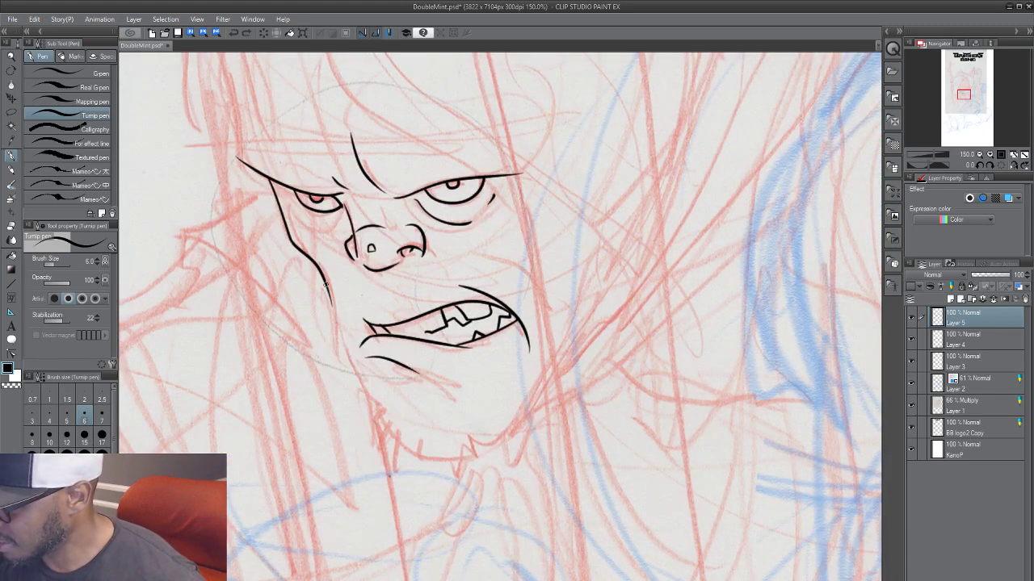
mouse_move(326, 284)
left_mouse_down()
mouse_move(390, 438)
mouse_move(464, 461)
mouse_move(583, 332)
mouse_move(465, 459)
left_mouse_up()
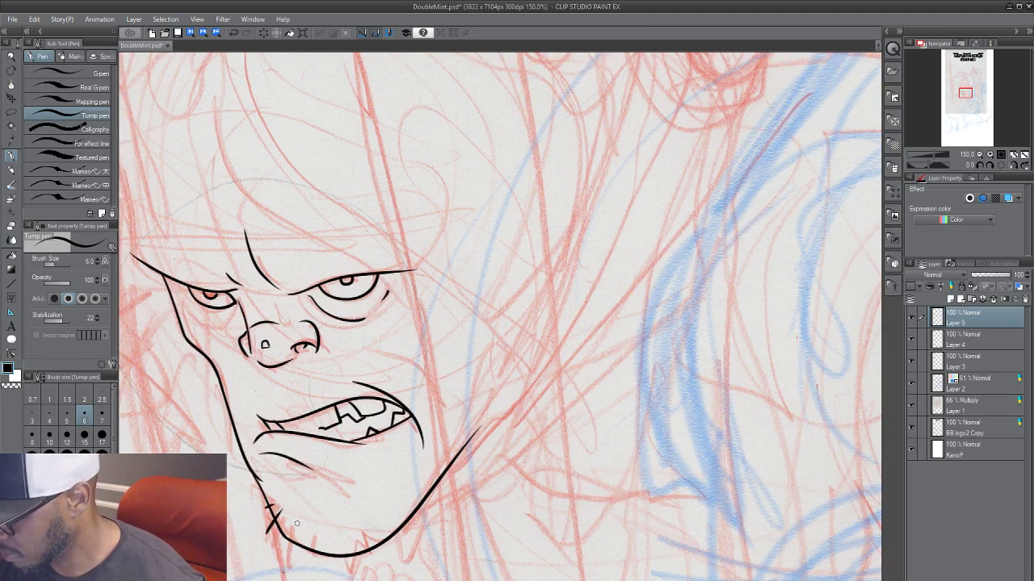
Step: Add short stubble marks along the chin and jawline
left_click_drag(293, 531, 294, 557)
left_click_drag(331, 549, 333, 560)
mouse_move(373, 528)
left_mouse_down()
mouse_move(426, 494)
mouse_move(420, 525)
left_mouse_up()
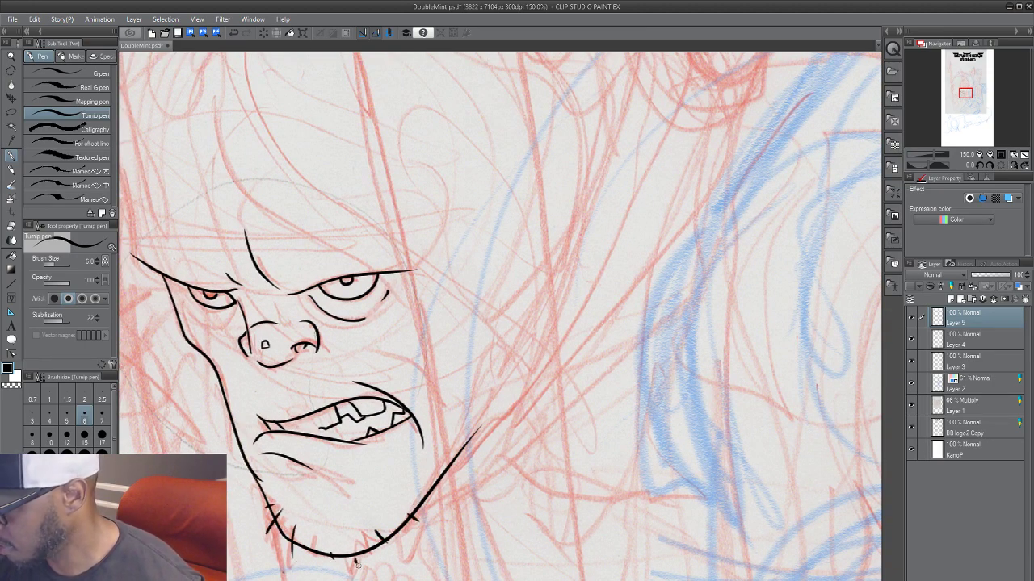
Step: Compare the inked face with the rough sketch by hiding and reshowing Layer 5, and review the surrounding head and body
left_click_drag(421, 382, 486, 495)
scroll(653, 413, "down", 1)
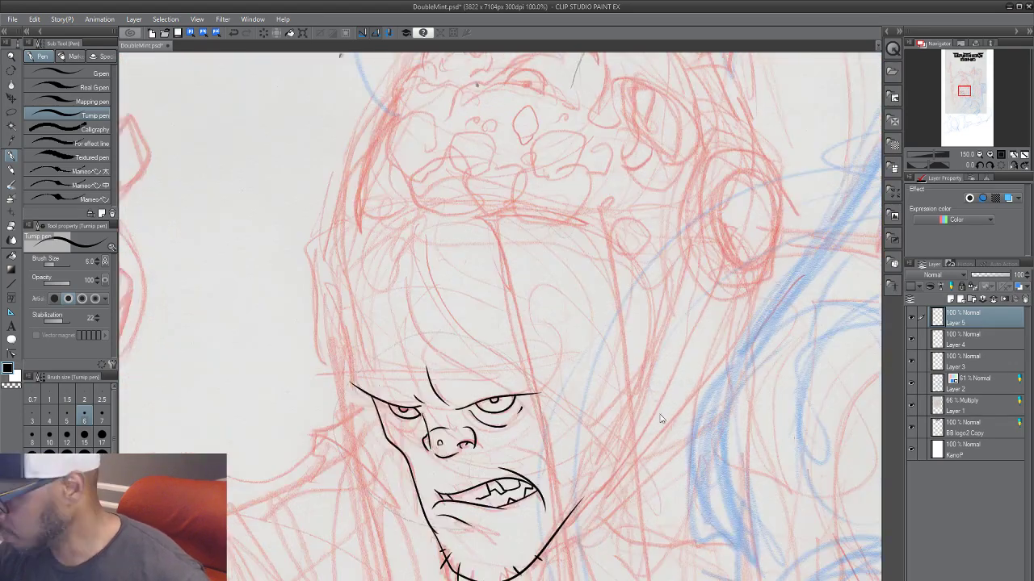
left_click_drag(635, 423, 509, 437)
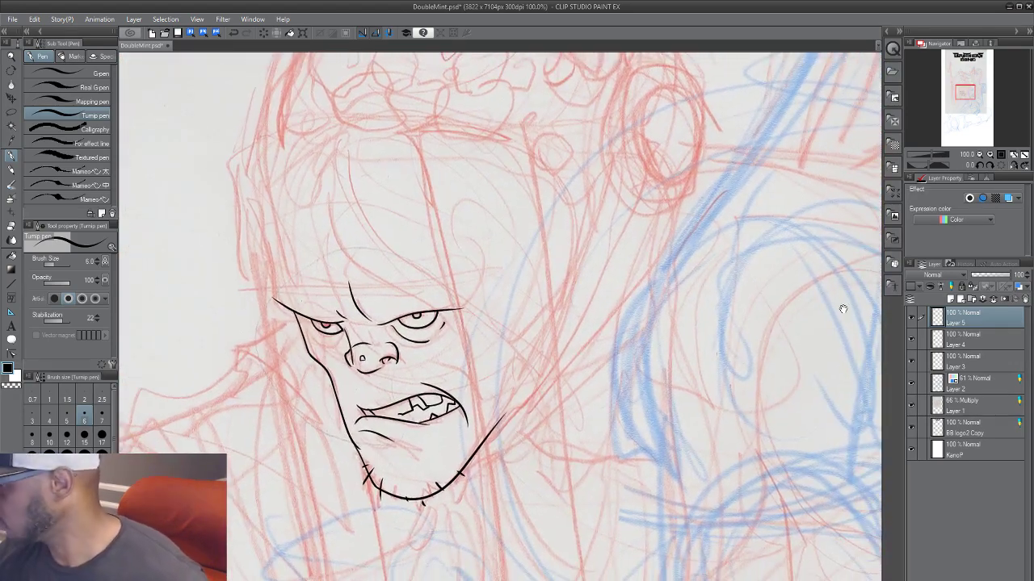
left_click_drag(595, 361, 582, 380)
left_click(914, 319)
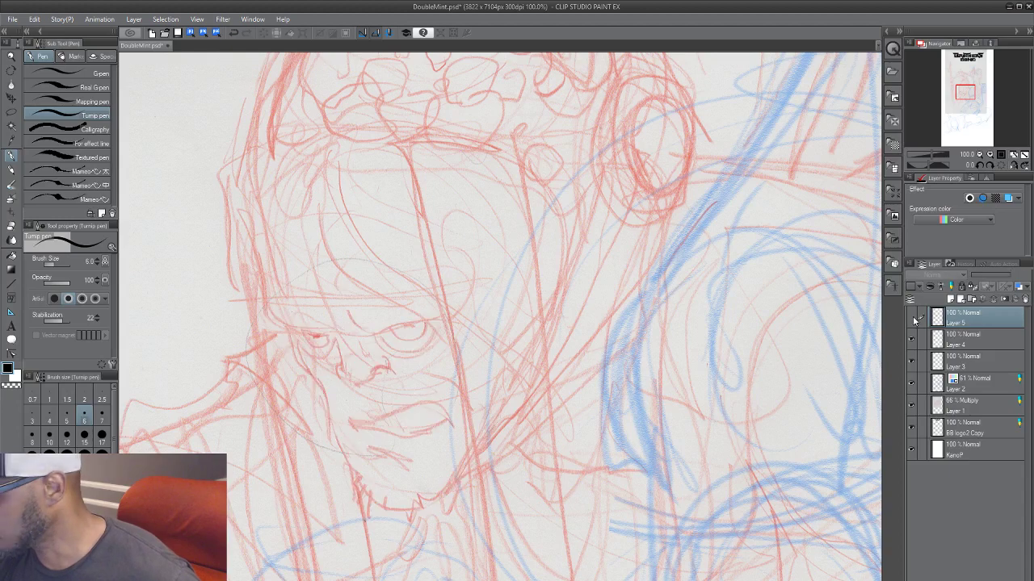
left_click(913, 319)
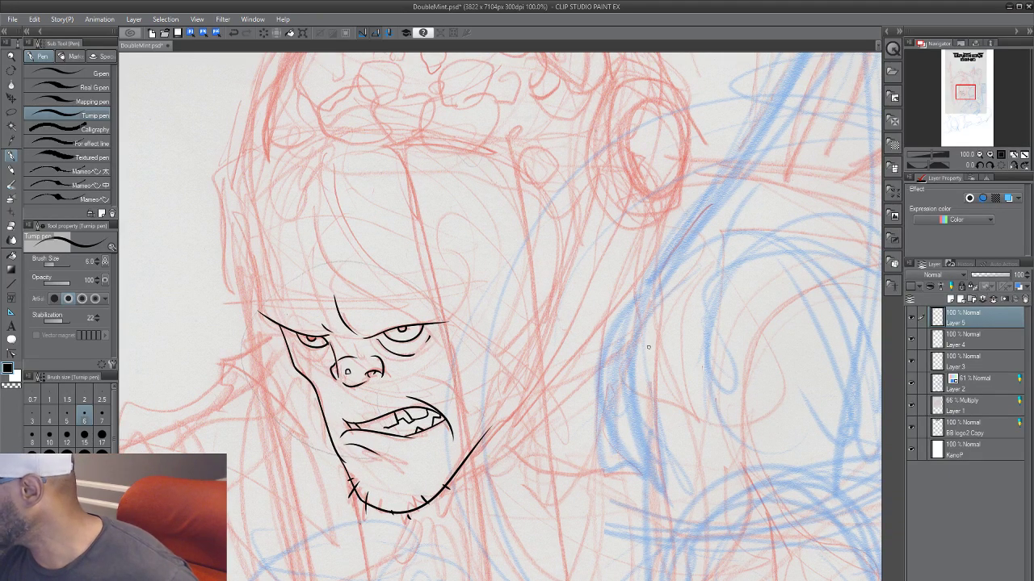
left_click_drag(495, 408, 470, 476)
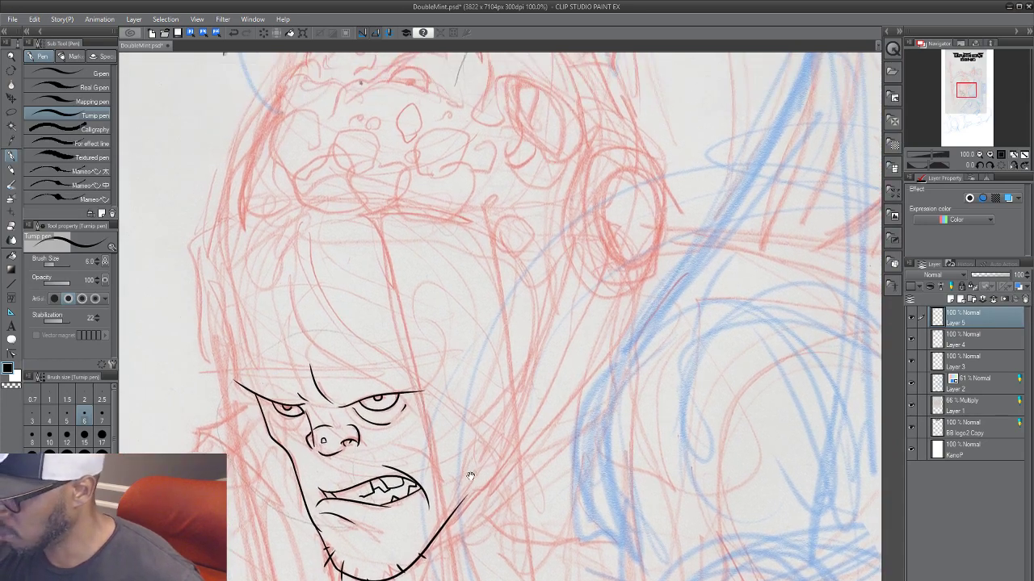
left_click_drag(422, 364, 419, 392)
mouse_move(422, 461)
left_mouse_down()
mouse_move(470, 305)
mouse_move(596, 265)
left_mouse_up()
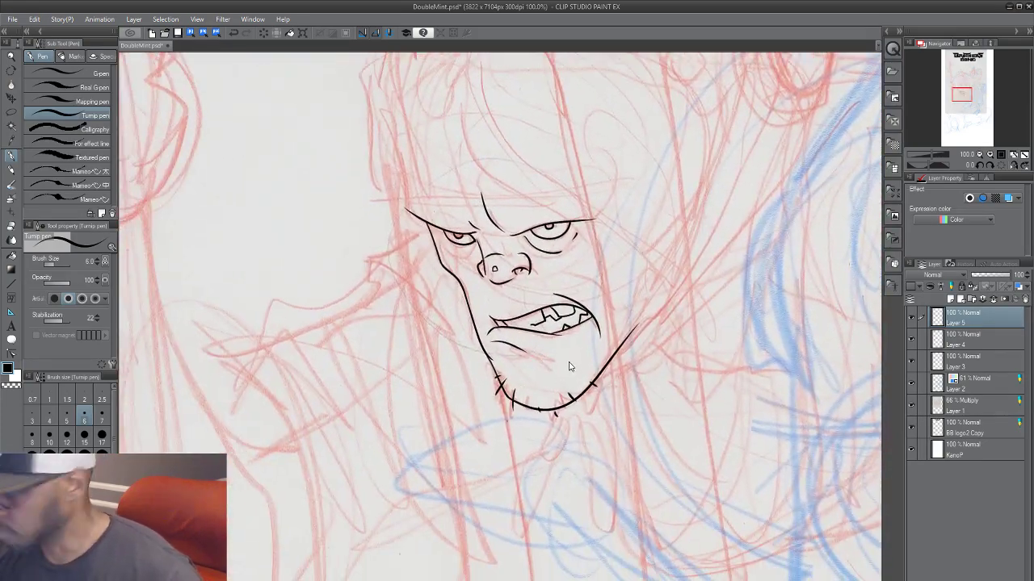
scroll(569, 366, "down", 2)
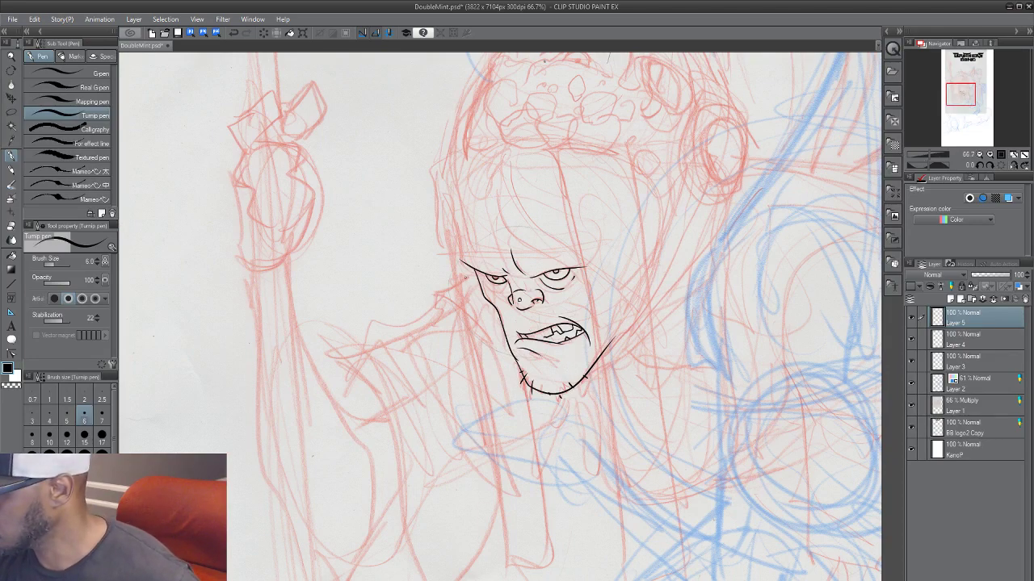
Step: Ink the outline of the wide headband across the forehead, with its curved upper edge, short front side and long lower edge
left_click_drag(467, 279, 428, 299)
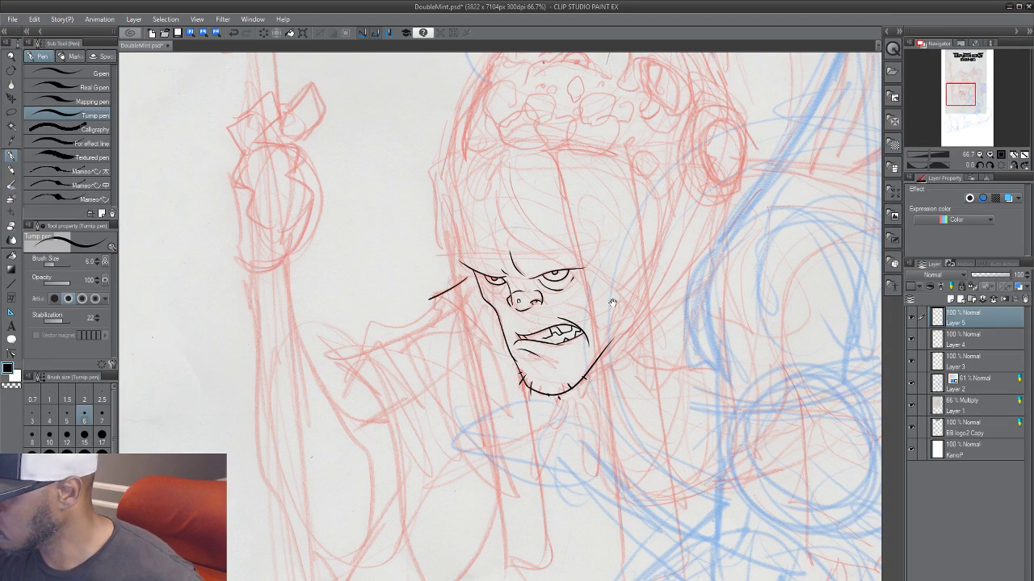
left_click_drag(612, 302, 488, 377)
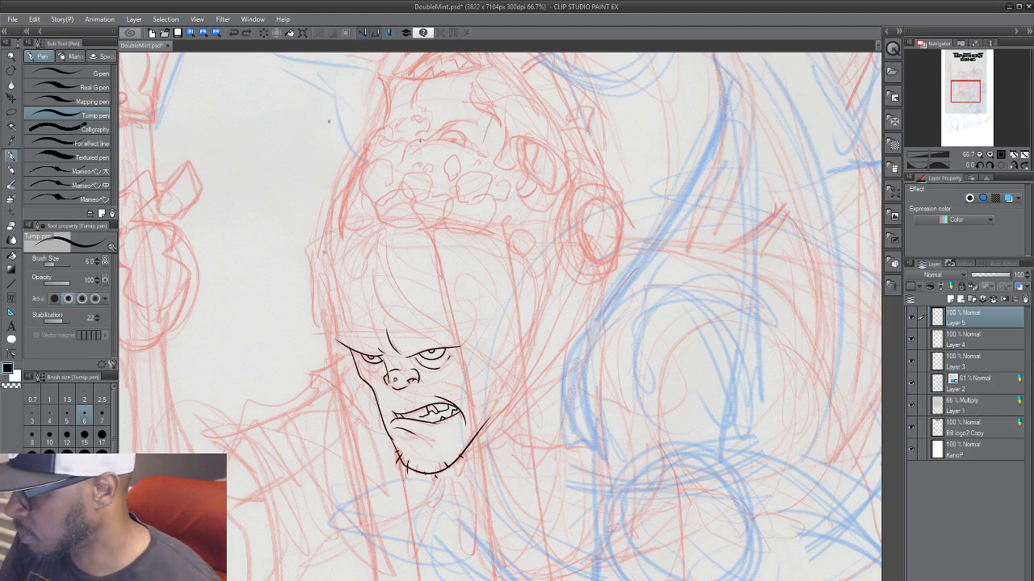
left_click_drag(302, 251, 402, 234)
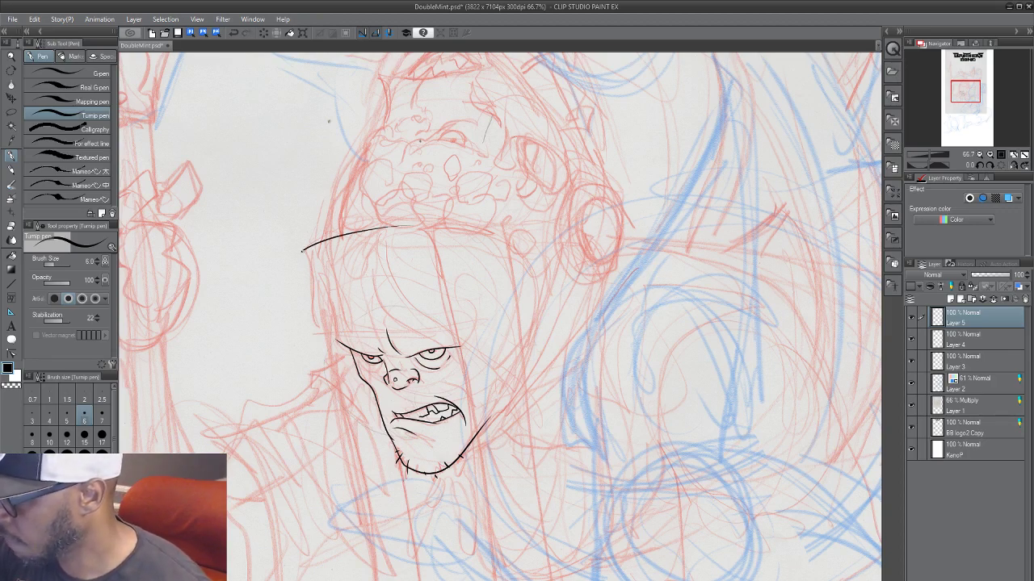
mouse_move(301, 254)
left_mouse_down()
mouse_move(317, 339)
mouse_move(321, 329)
mouse_move(366, 336)
mouse_move(555, 303)
left_mouse_up()
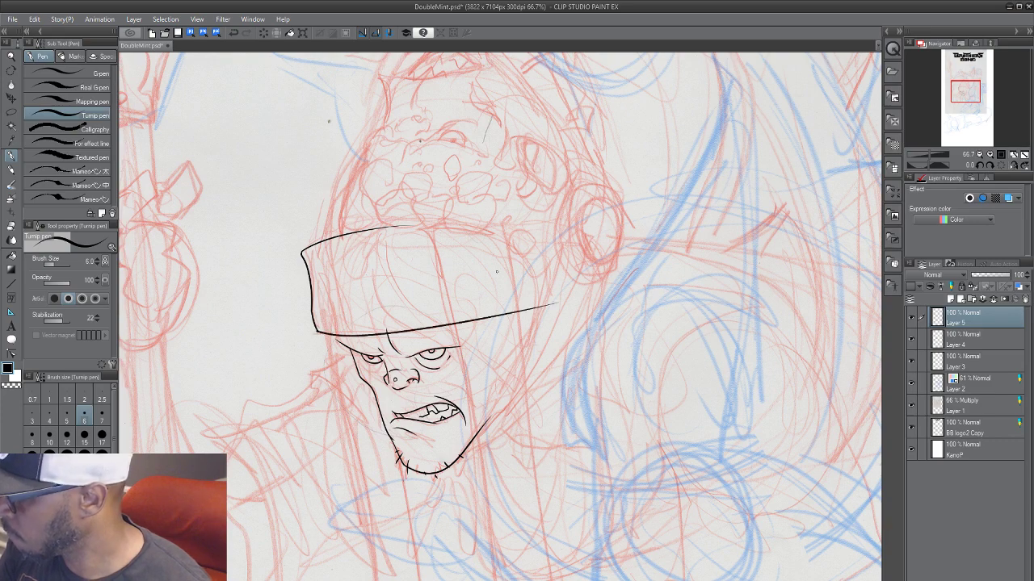
left_click_drag(375, 227, 594, 256)
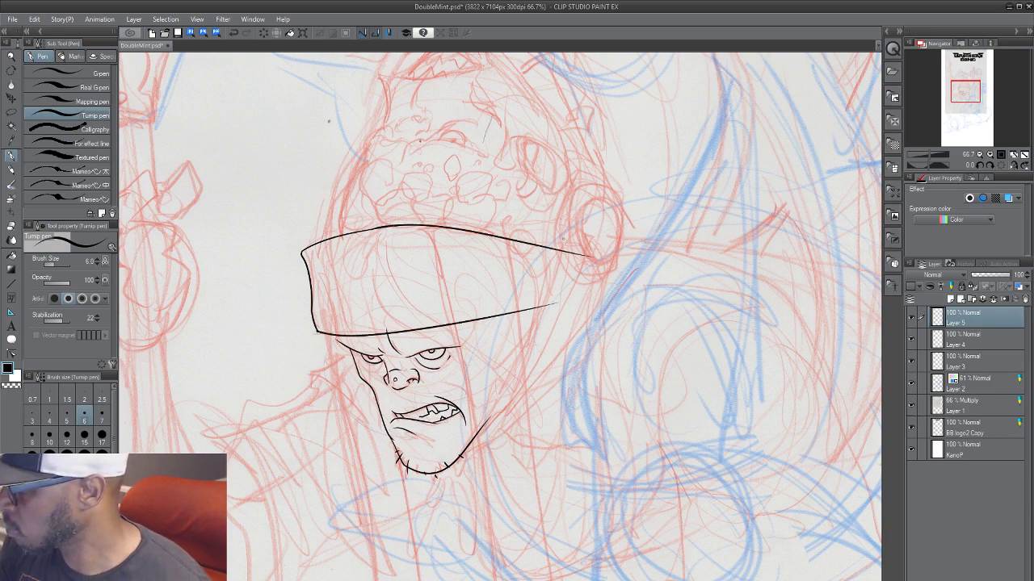
Step: Add two fold lines inside the headband and draw small hair tufts poking out beneath its lower edge
scroll(246, 287, "up", 2)
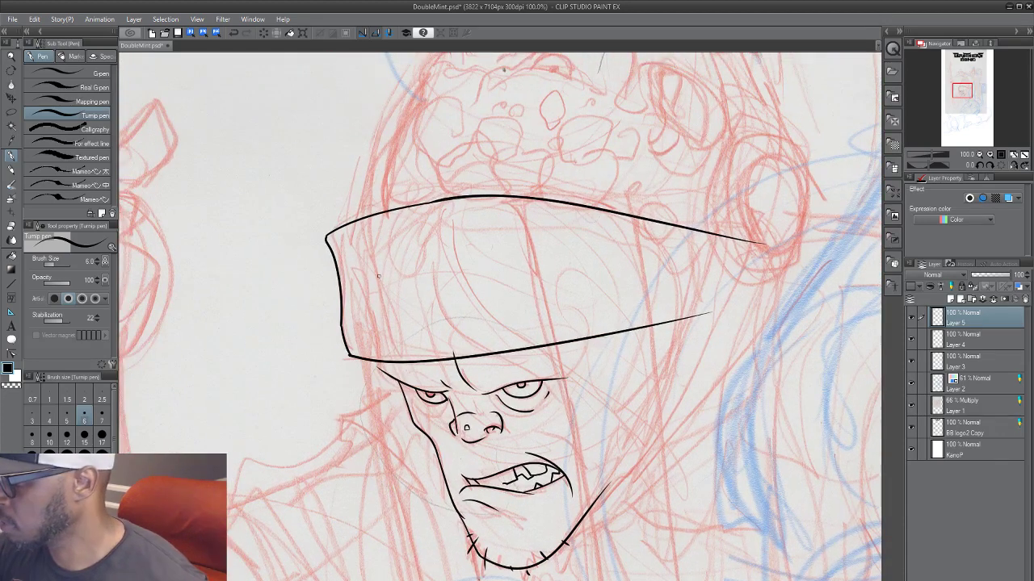
mouse_move(369, 277)
left_mouse_down()
mouse_move(487, 242)
mouse_move(506, 275)
left_mouse_up()
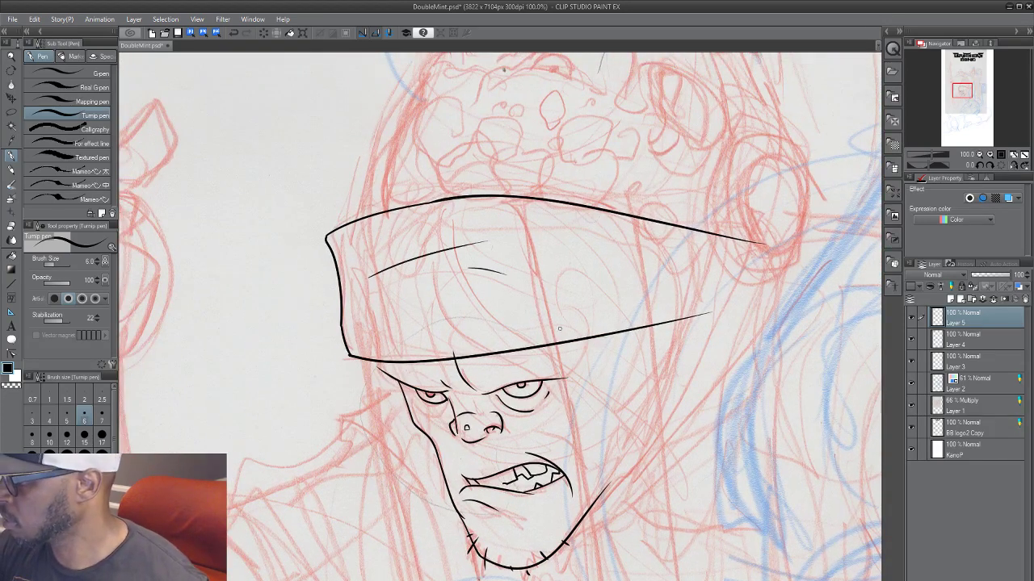
mouse_move(354, 358)
left_mouse_down()
mouse_move(343, 376)
mouse_move(356, 367)
mouse_move(355, 390)
mouse_move(321, 369)
mouse_move(353, 361)
mouse_move(335, 353)
left_mouse_up()
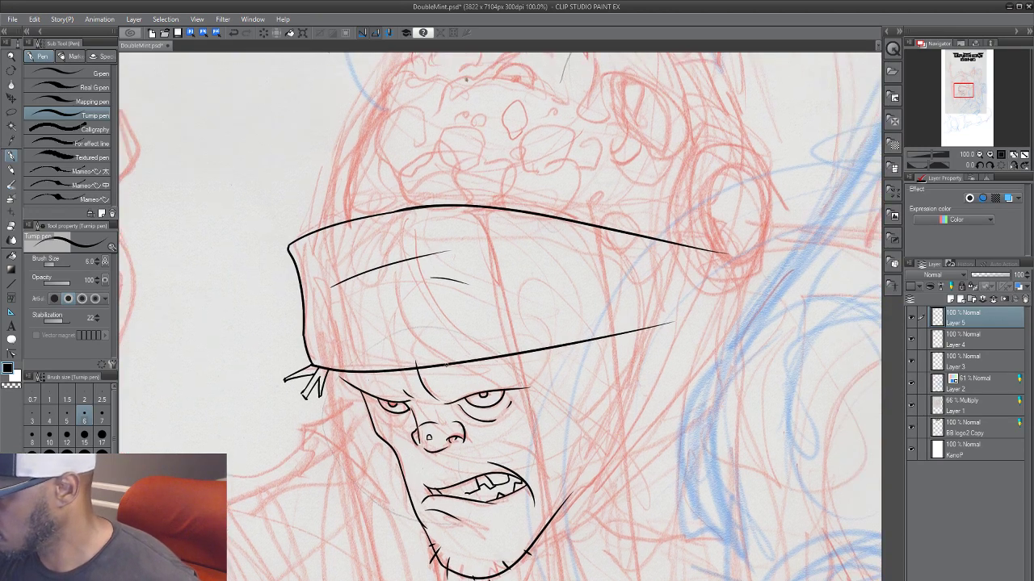
left_click_drag(445, 364, 445, 386)
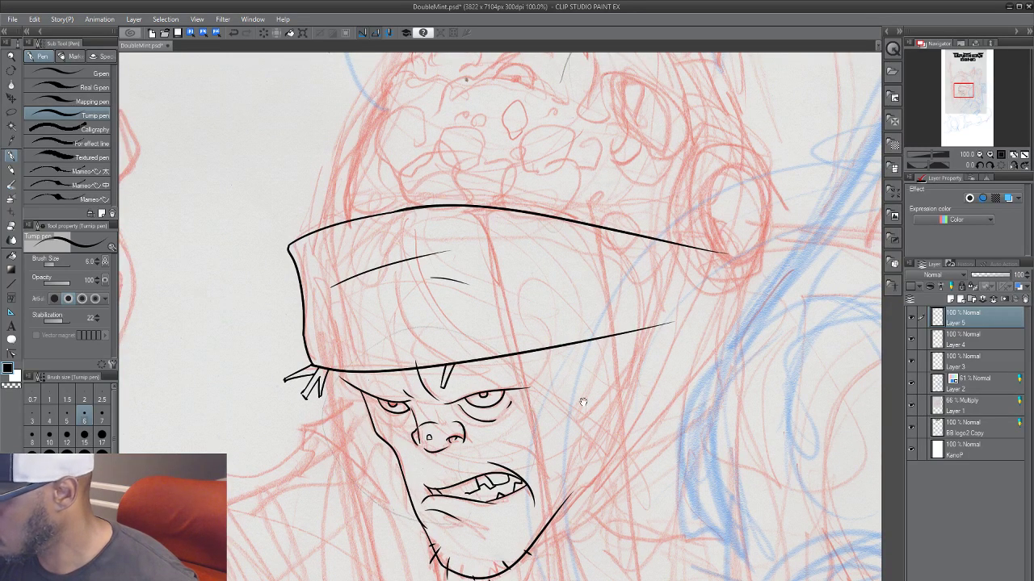
Step: Ink the curved cheek crease from beside the nose around the mouth, and a short crease on the chin
mouse_move(529, 435)
left_mouse_down()
mouse_move(480, 323)
mouse_move(483, 424)
mouse_move(488, 406)
left_mouse_up()
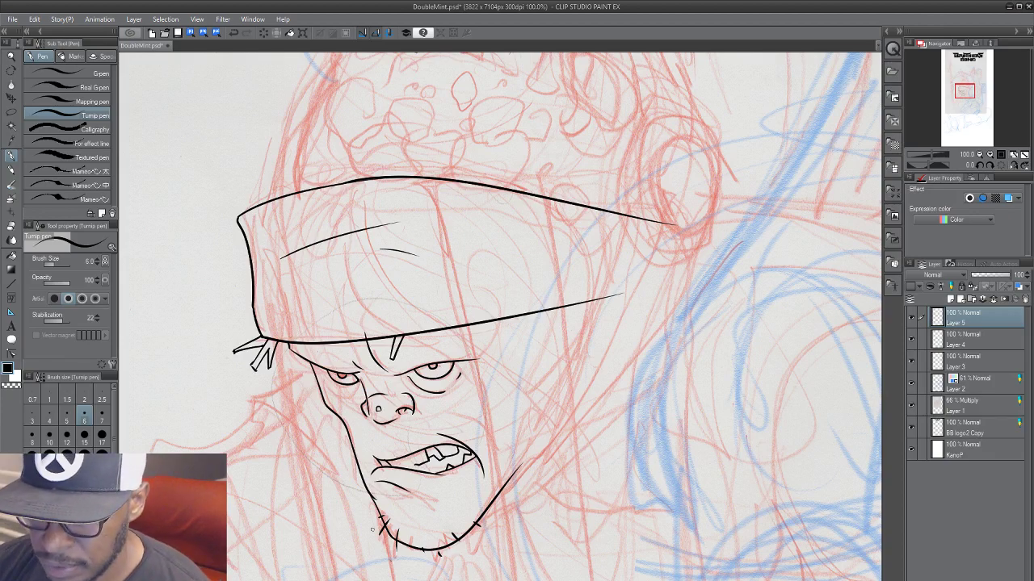
left_click_drag(492, 547, 471, 523)
left_click_drag(408, 429, 321, 437)
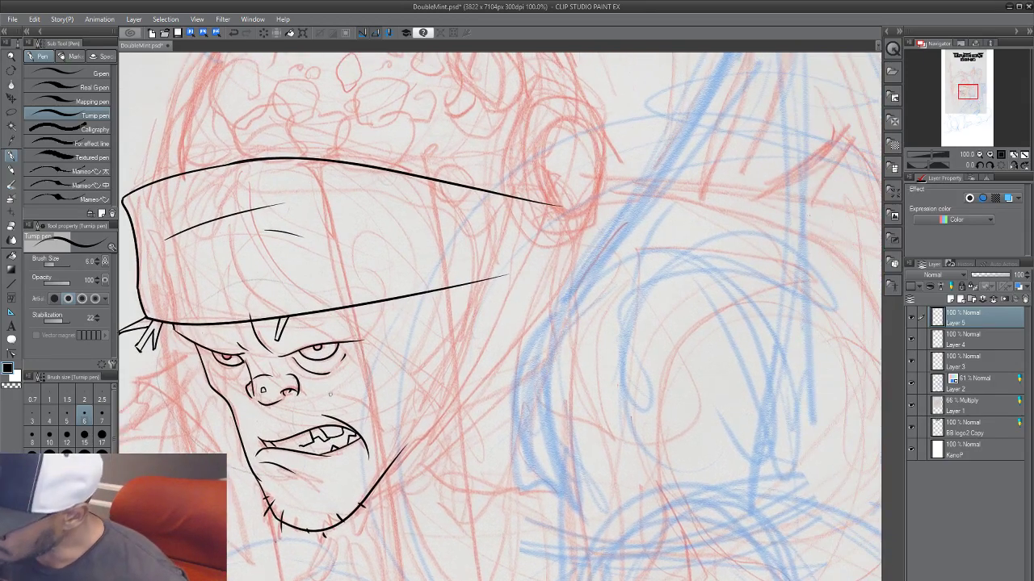
left_click_drag(332, 389, 377, 433)
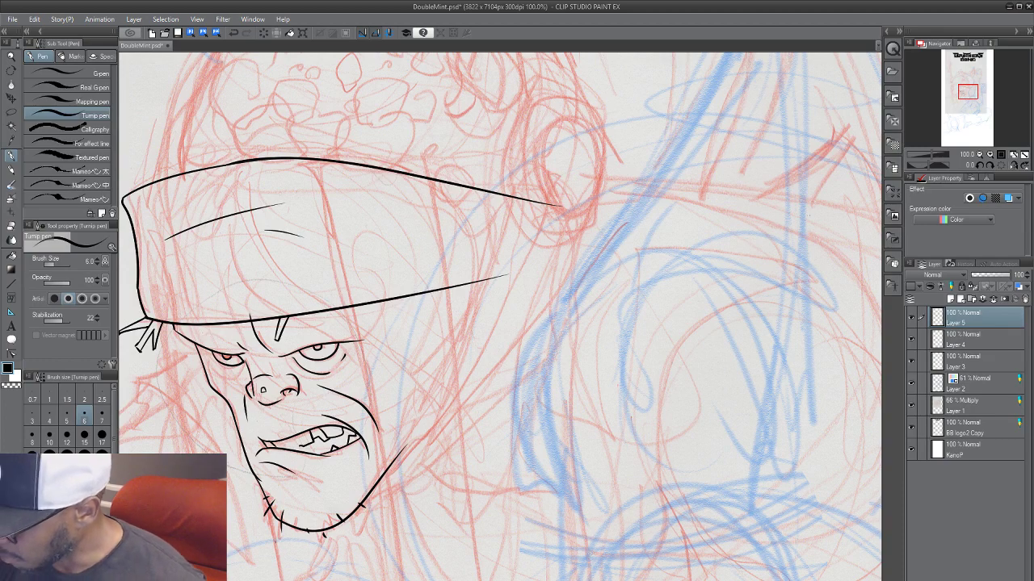
left_click_drag(323, 483, 366, 465)
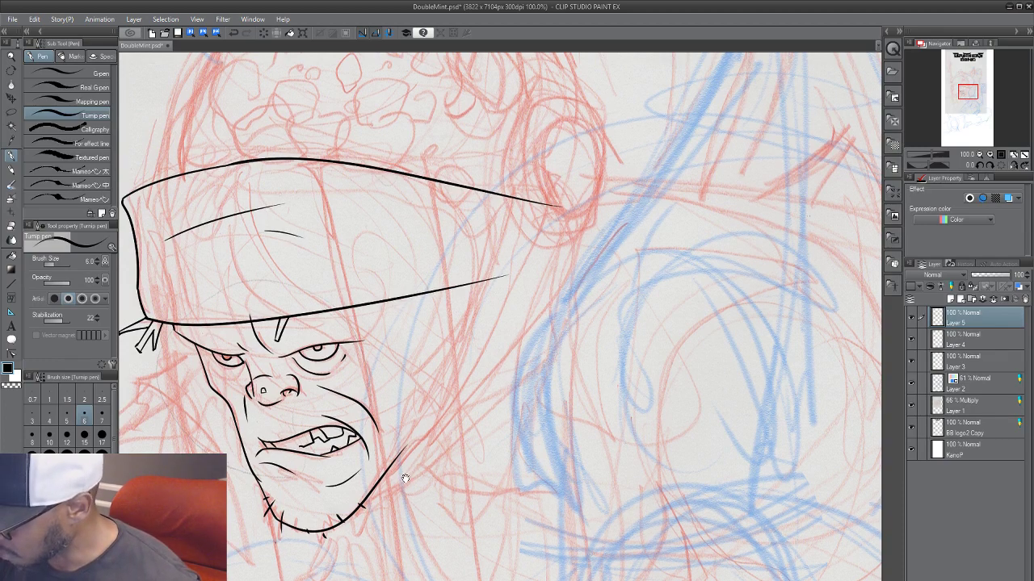
Step: Ink a cheek contour behind the mouth and a neck line running back from the jaw
mouse_move(428, 452)
left_mouse_down()
mouse_move(433, 470)
mouse_move(449, 474)
mouse_move(441, 505)
mouse_move(443, 473)
mouse_move(423, 411)
left_mouse_up()
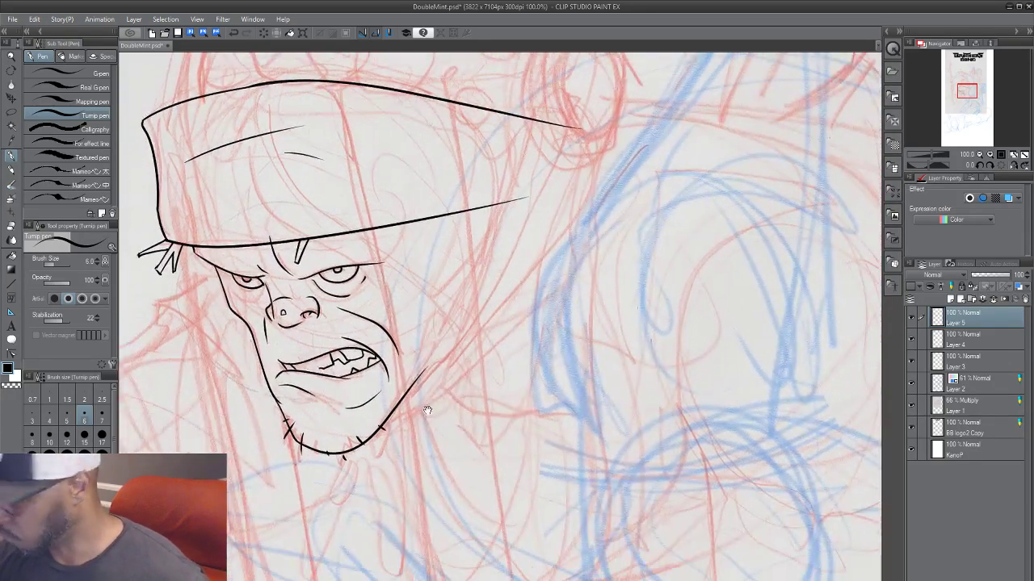
scroll(460, 432, "down", 1)
scroll(464, 431, "up", 1)
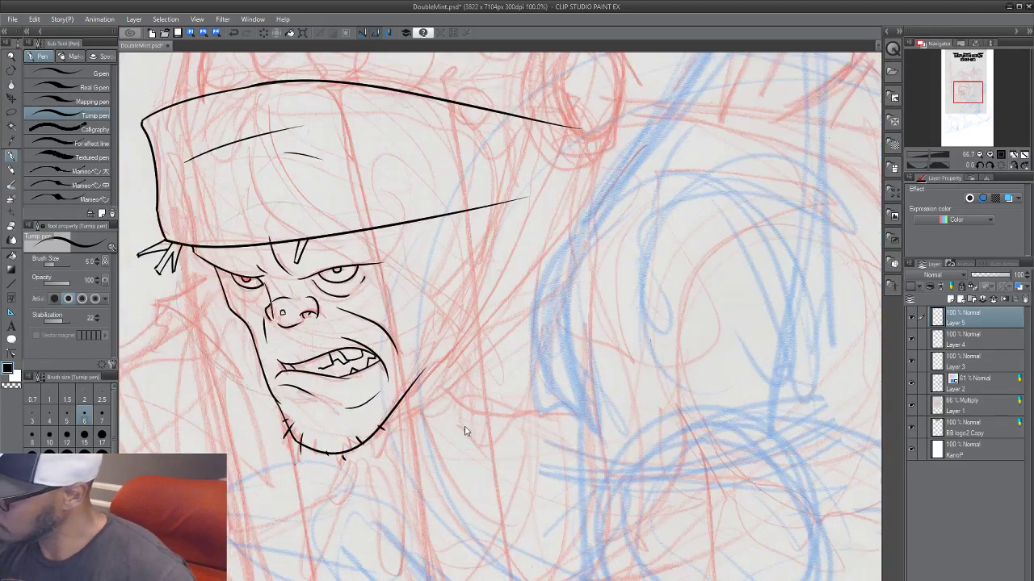
left_click_drag(442, 289, 438, 344)
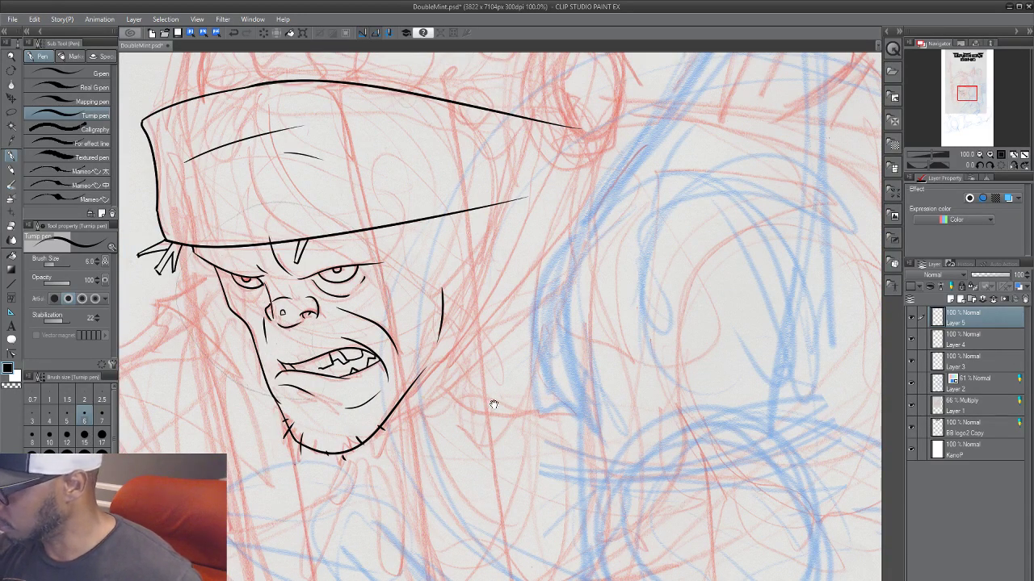
left_click_drag(491, 404, 478, 387)
left_click_drag(383, 389, 465, 394)
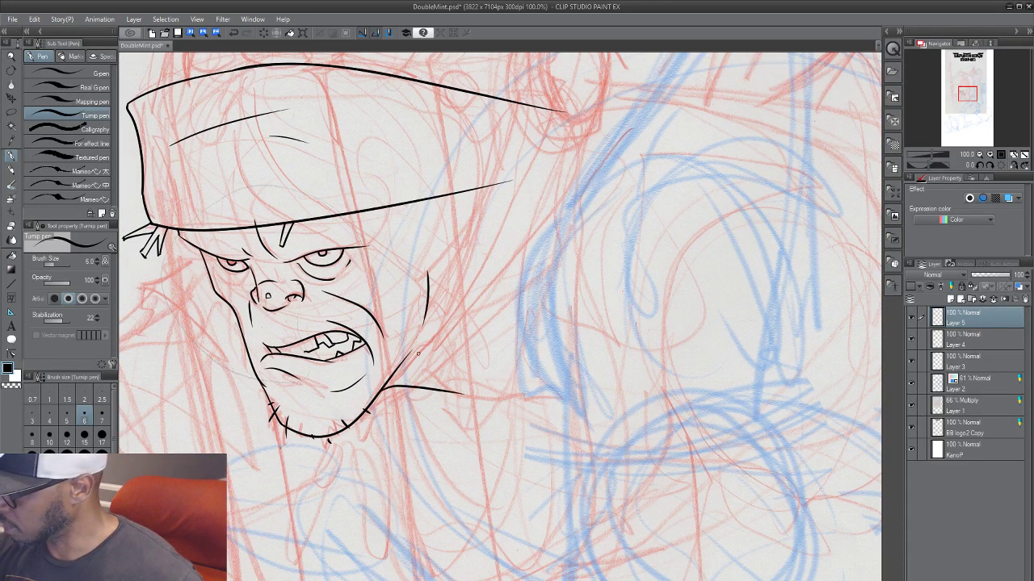
Step: Ink the front contour of the rounded shoulder beside the face, with a second stroke along its upper curve
scroll(512, 405, "down", 3)
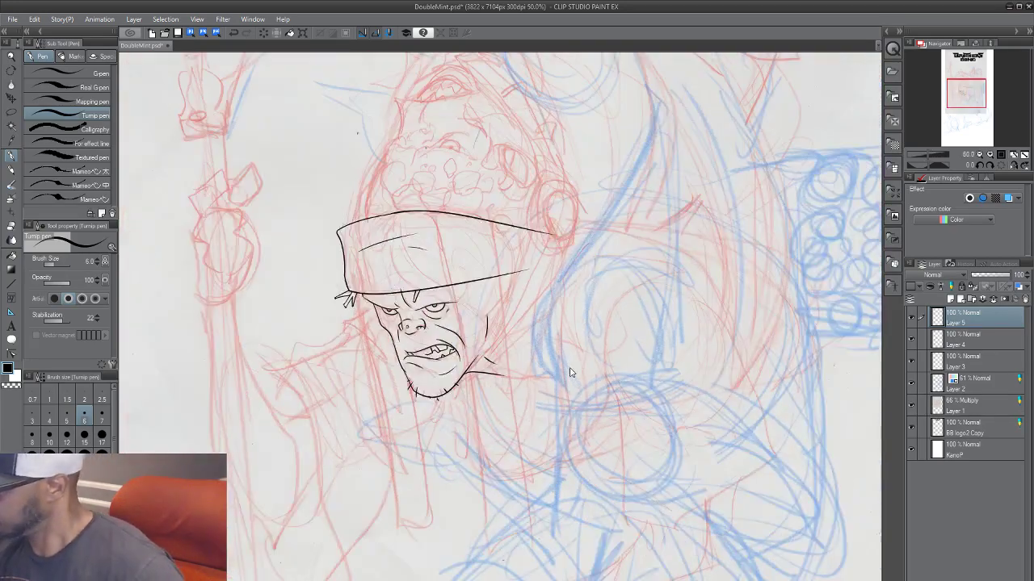
scroll(569, 372, "up", 1)
left_click_drag(623, 369, 559, 173)
left_click_drag(563, 365, 481, 500)
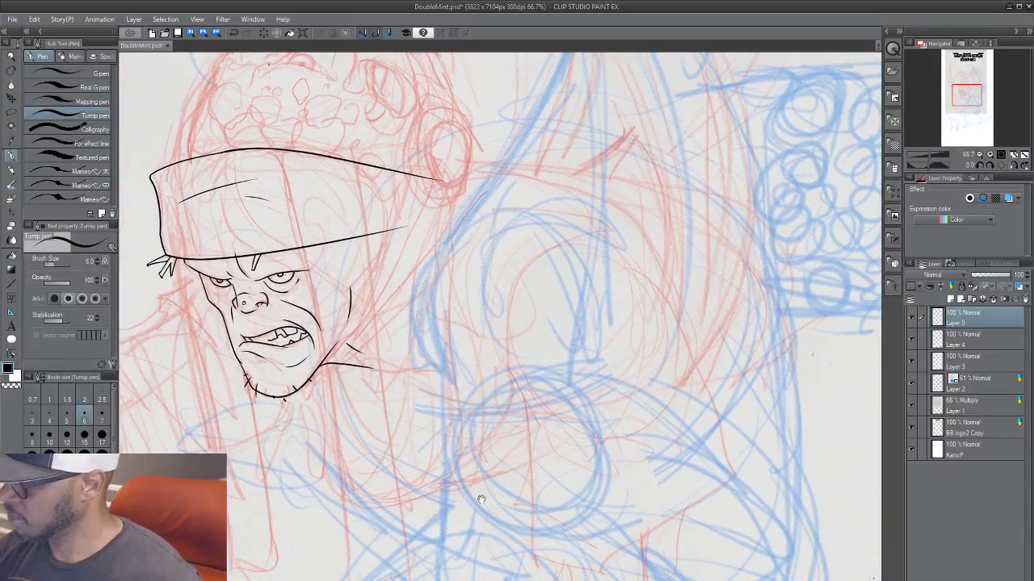
mouse_move(445, 374)
left_mouse_down()
mouse_move(436, 289)
mouse_move(506, 232)
mouse_move(444, 277)
left_mouse_up()
key("ctrl+z")
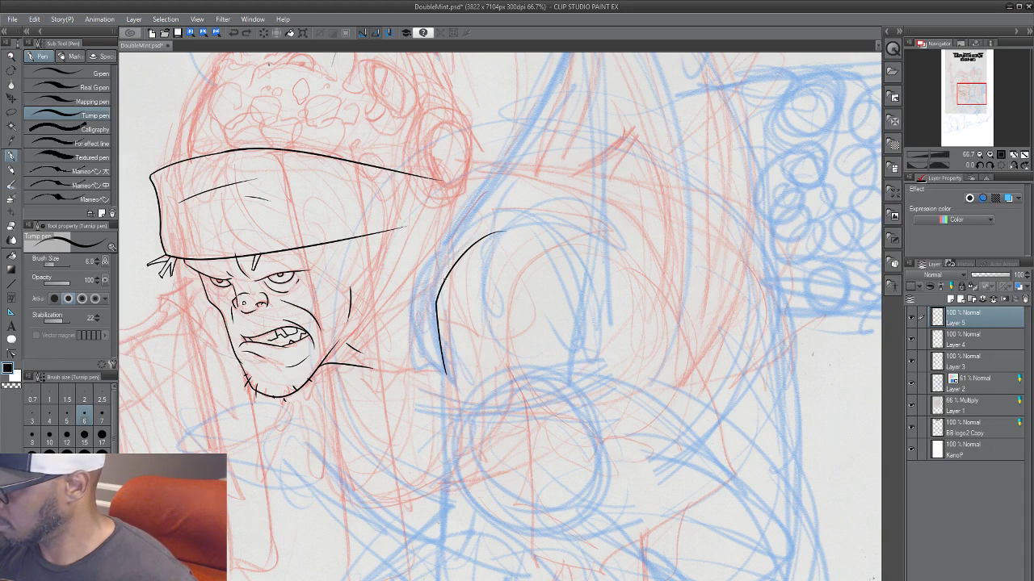
mouse_move(466, 241)
left_mouse_down()
mouse_move(446, 275)
mouse_move(472, 236)
left_mouse_up()
key("ctrl+z")
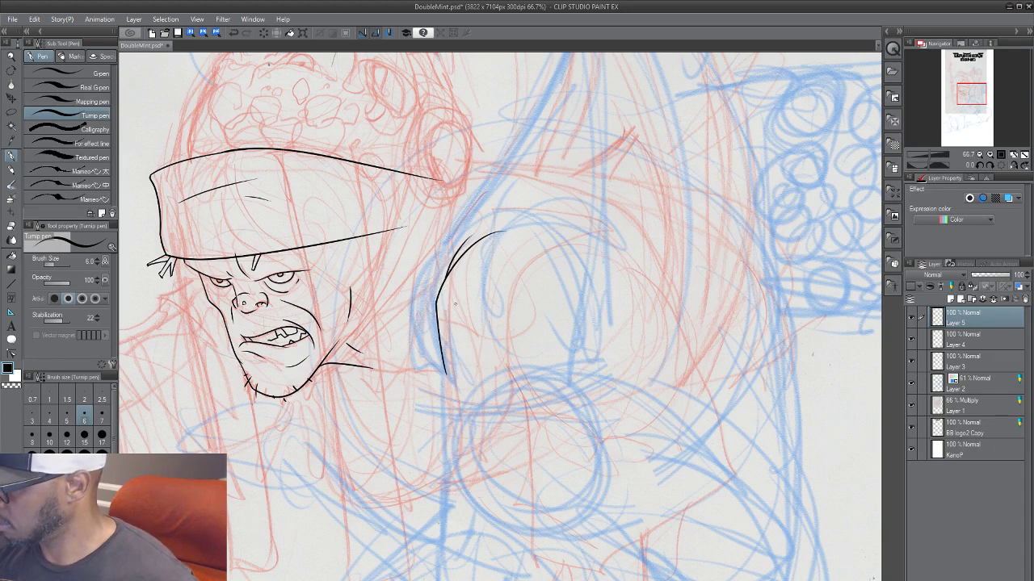
Step: Ink the shoulder's inner muscle line, its back edge and the short curve under its front side
left_click_drag(445, 350, 420, 428)
mouse_move(503, 313)
left_mouse_down()
mouse_move(521, 349)
mouse_move(517, 401)
left_mouse_up()
mouse_move(540, 316)
left_mouse_down()
mouse_move(560, 387)
mouse_move(539, 438)
left_mouse_up()
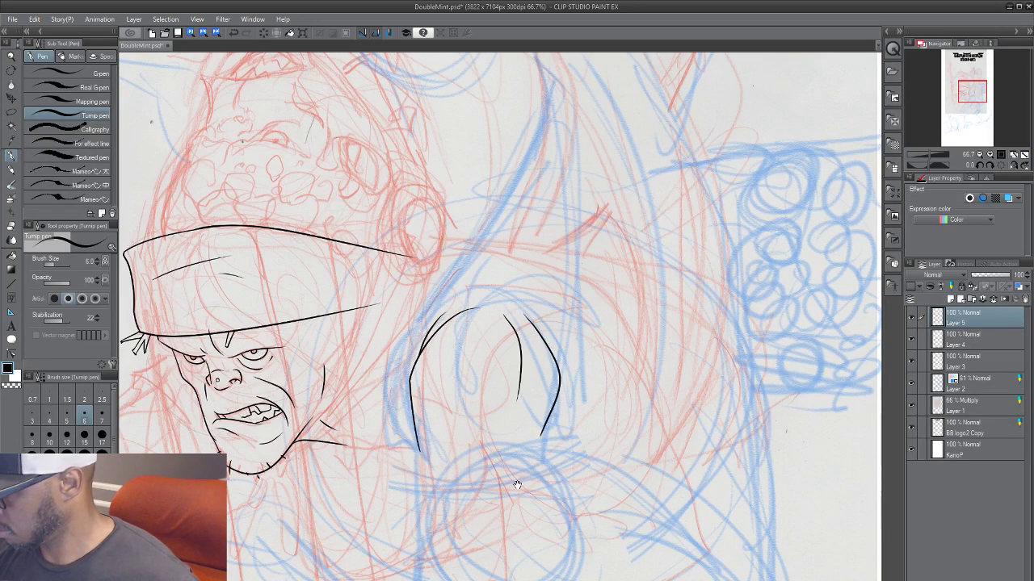
left_click_drag(474, 496, 506, 430)
left_click_drag(460, 396, 501, 431)
left_click_drag(508, 396, 506, 377)
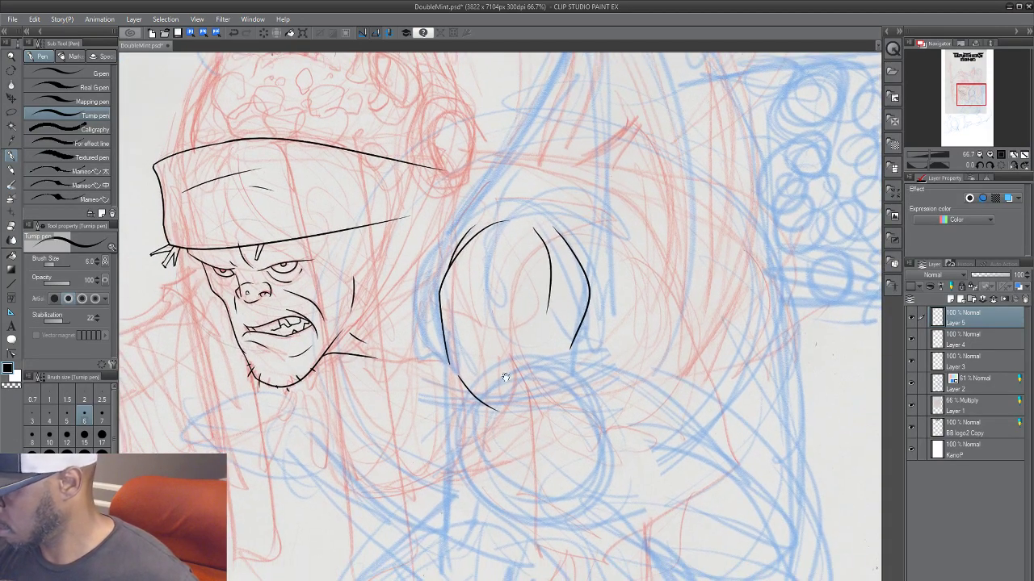
Step: Ink the front and back edges of the upper arm as two long strokes from the shoulder down to the elbow
left_click_drag(455, 314, 459, 203)
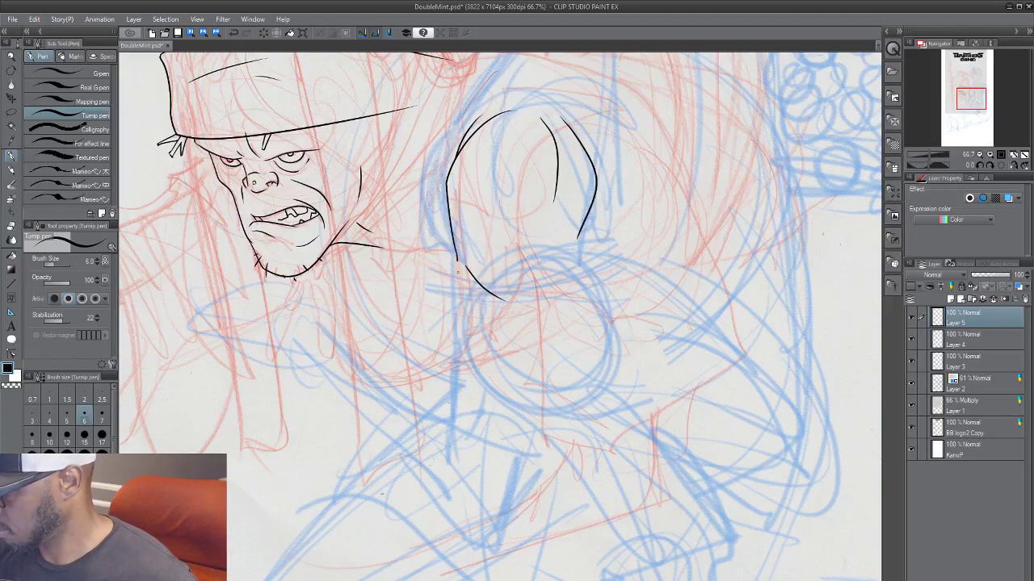
left_click_drag(457, 266, 459, 432)
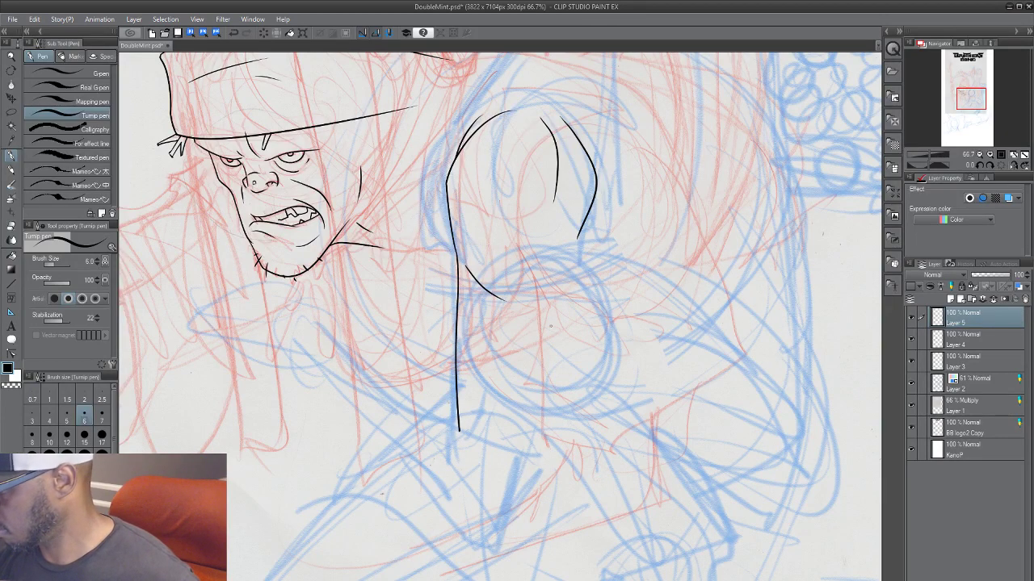
mouse_move(551, 326)
left_mouse_down()
mouse_move(536, 424)
mouse_move(499, 535)
left_mouse_up()
key("ctrl+z")
left_click_drag(548, 304, 541, 389)
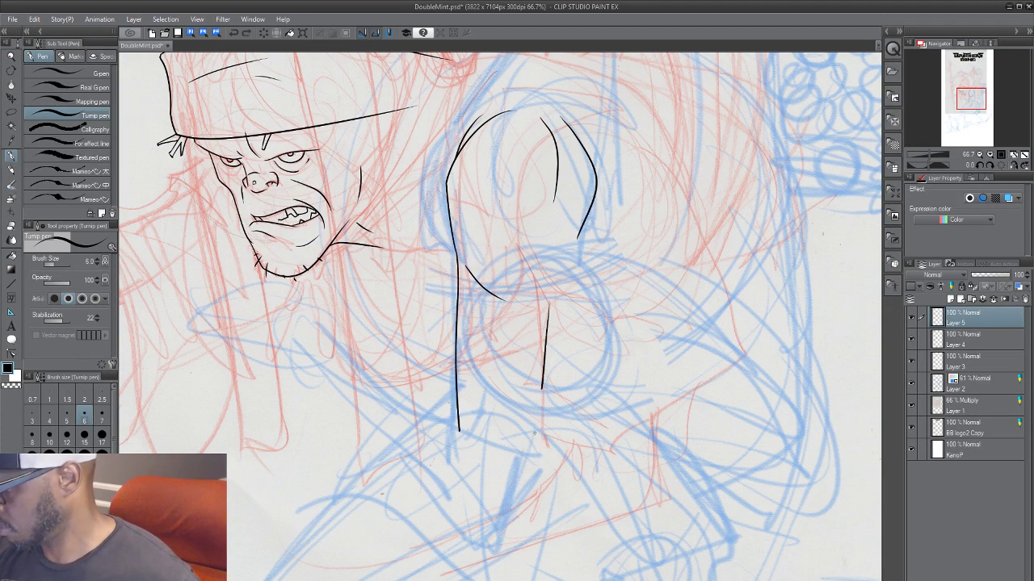
left_click_drag(534, 433, 523, 491)
key("ctrl+z")
left_click_drag(552, 285, 514, 535)
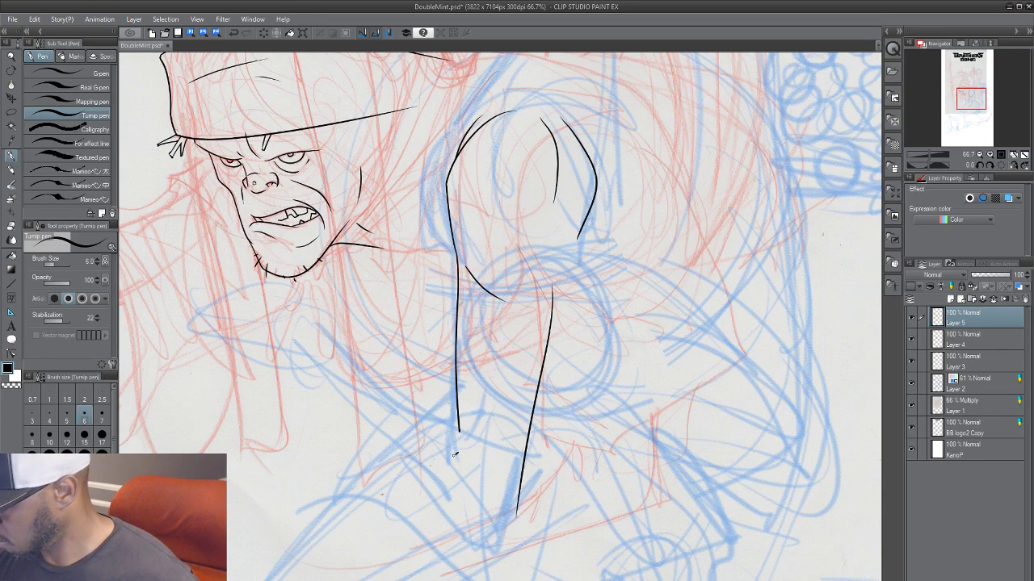
Step: Draw small curved texture marks scattered over the elbow area between the arm edges
mouse_move(455, 455)
left_mouse_down()
mouse_move(461, 476)
mouse_move(471, 468)
mouse_move(449, 427)
left_mouse_up()
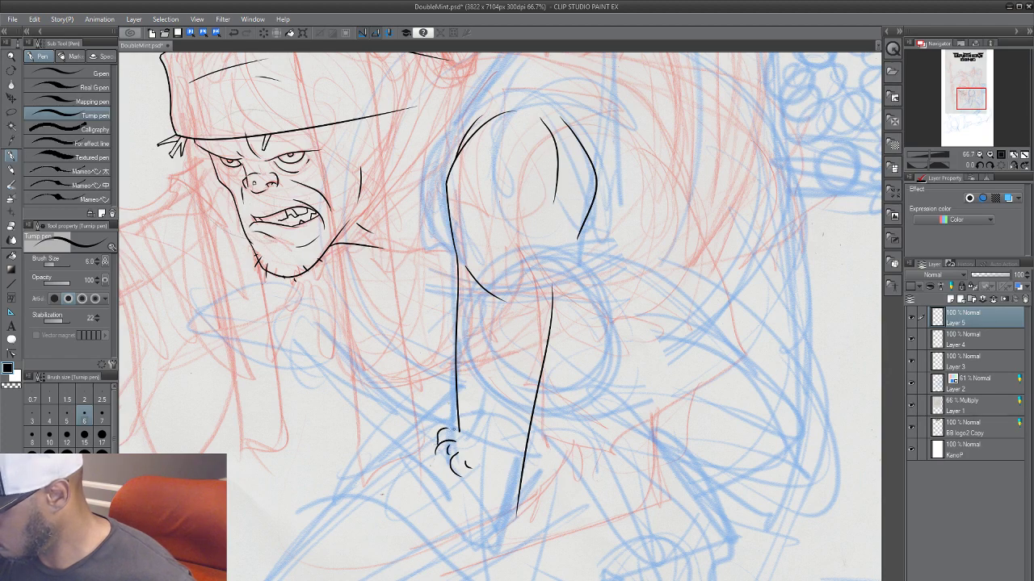
mouse_move(441, 474)
left_mouse_down()
mouse_move(453, 499)
mouse_move(495, 492)
left_mouse_up()
mouse_move(477, 450)
left_mouse_down()
mouse_move(501, 440)
mouse_move(498, 470)
left_mouse_up()
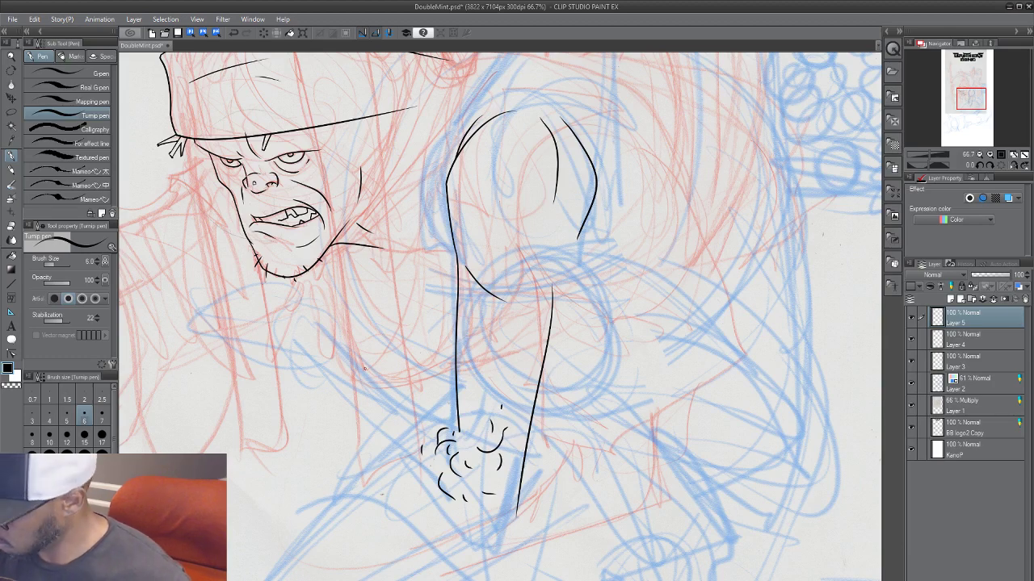
Step: Ink both edges of the bent forearm, close the pointed elbow, touch up the inner bend and save the file
mouse_move(457, 429)
left_mouse_down()
mouse_move(333, 339)
mouse_move(403, 468)
mouse_move(482, 544)
mouse_move(512, 537)
mouse_move(520, 507)
left_mouse_up()
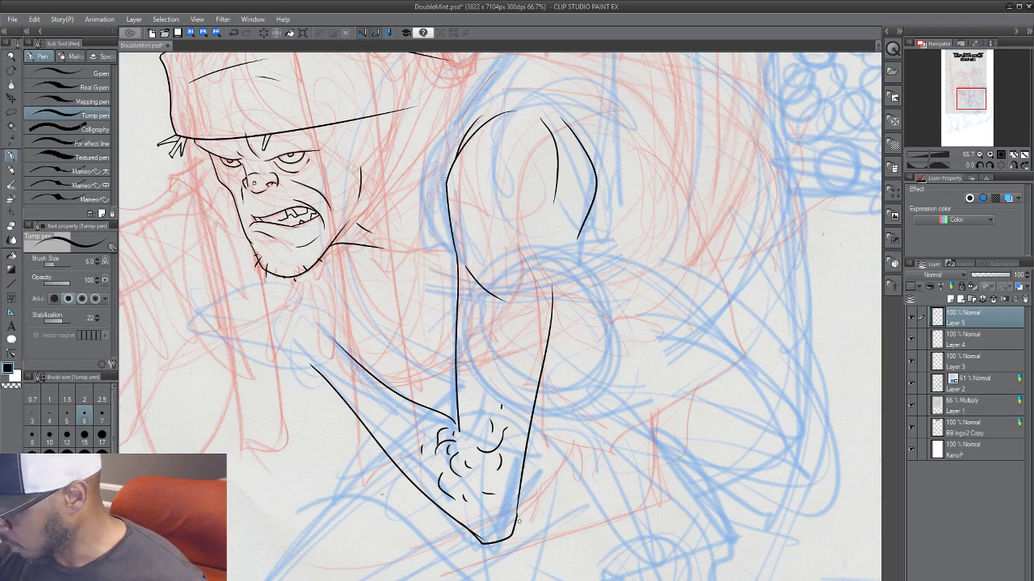
left_click_drag(412, 497, 397, 524)
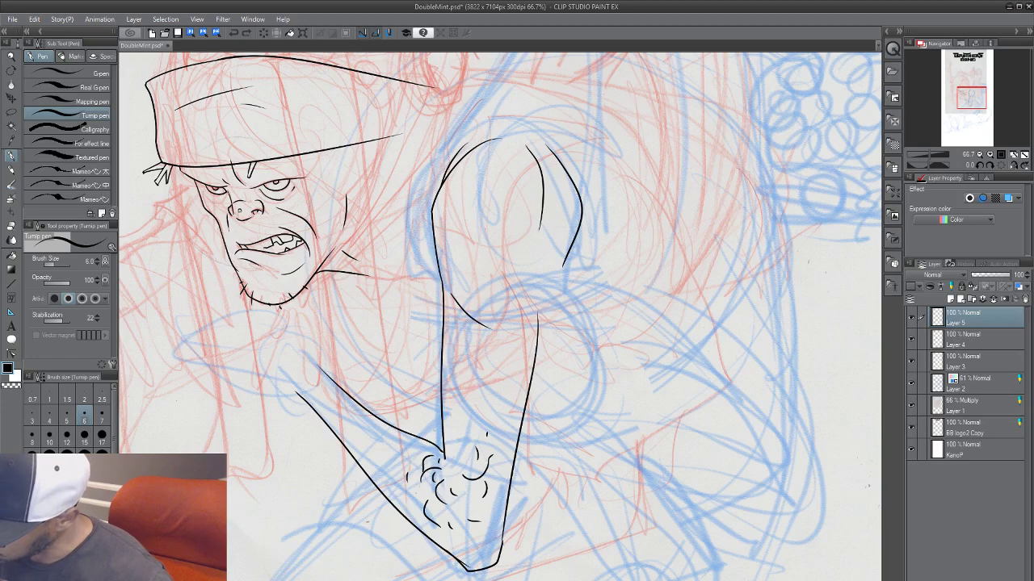
left_click_drag(441, 449, 444, 457)
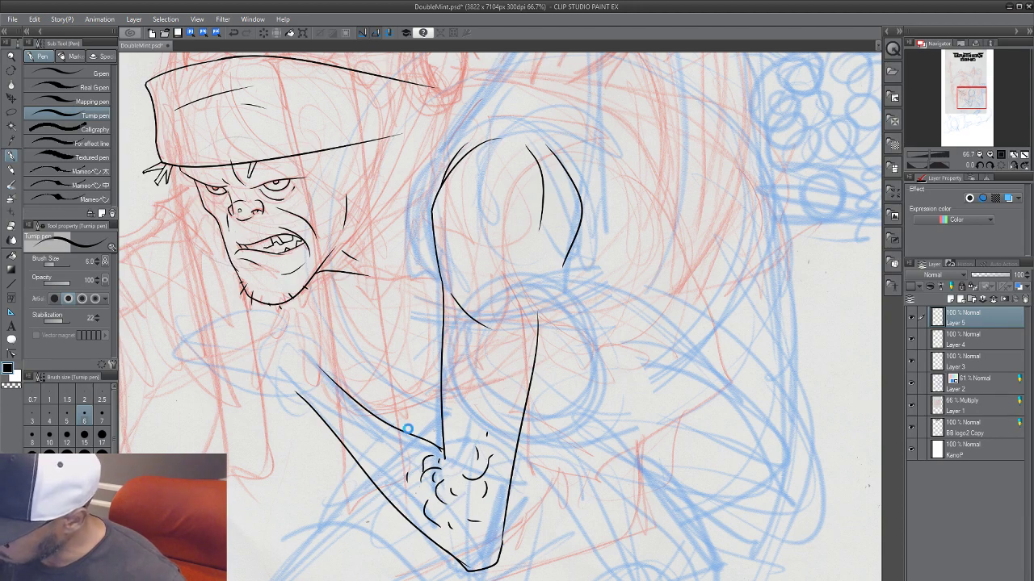
key("ctrl+s")
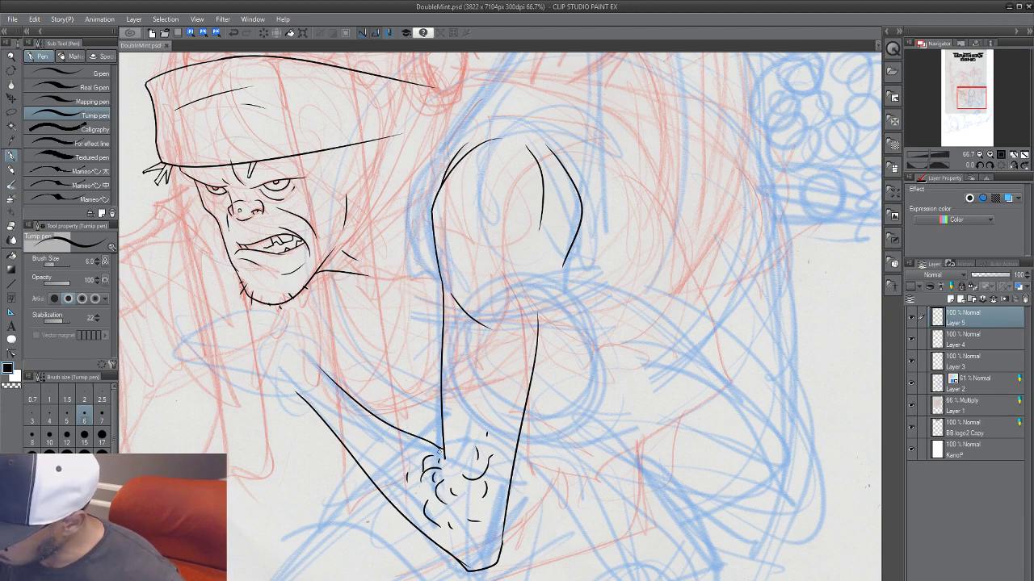
left_click_drag(439, 453, 439, 463)
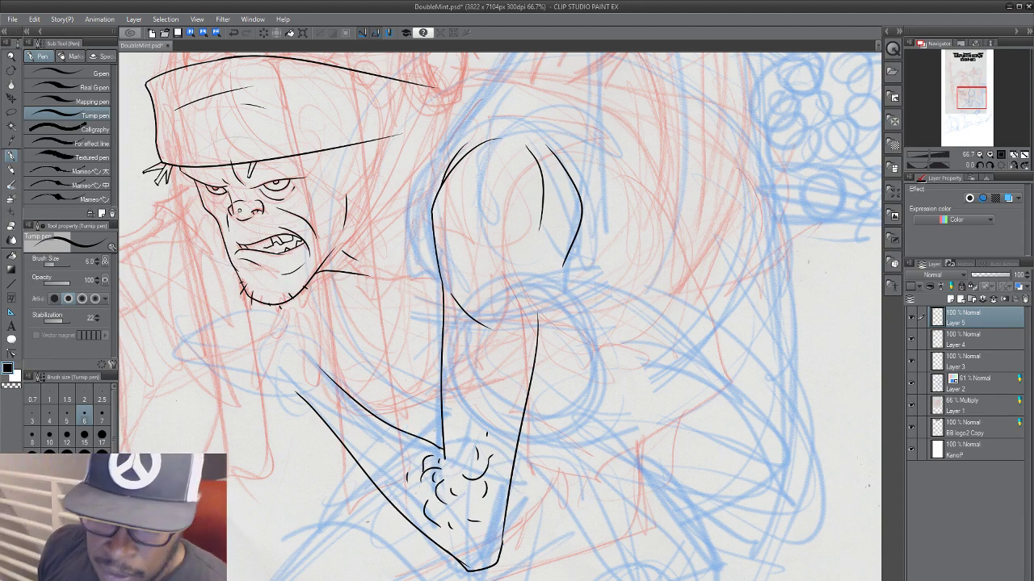
key("ctrl+s")
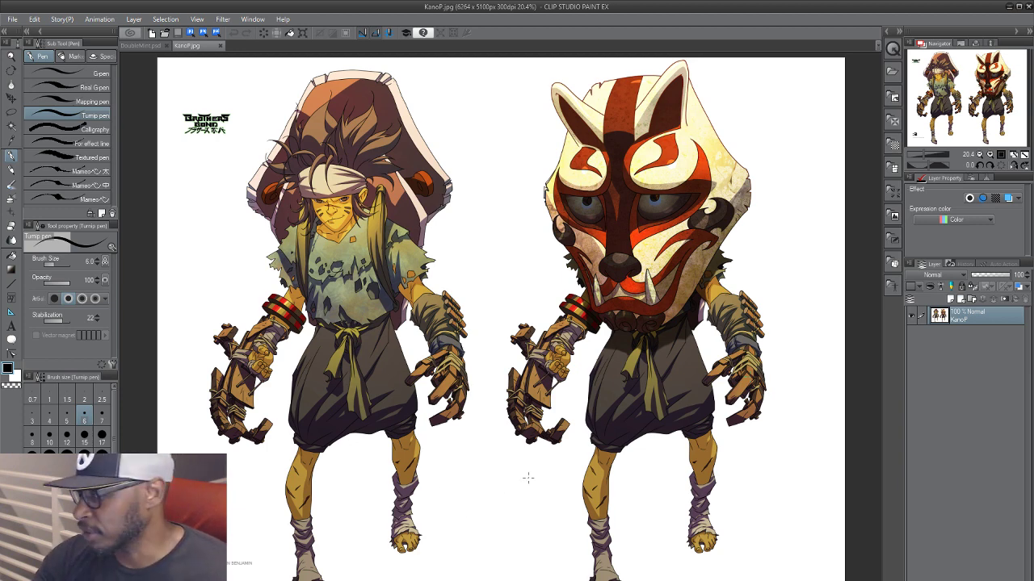
Step: Close the KanoP.jpg reference image and compare the DoubleMint.psd line art with the sketch by toggling Layer 5's visibility
left_click_drag(527, 478, 443, 490)
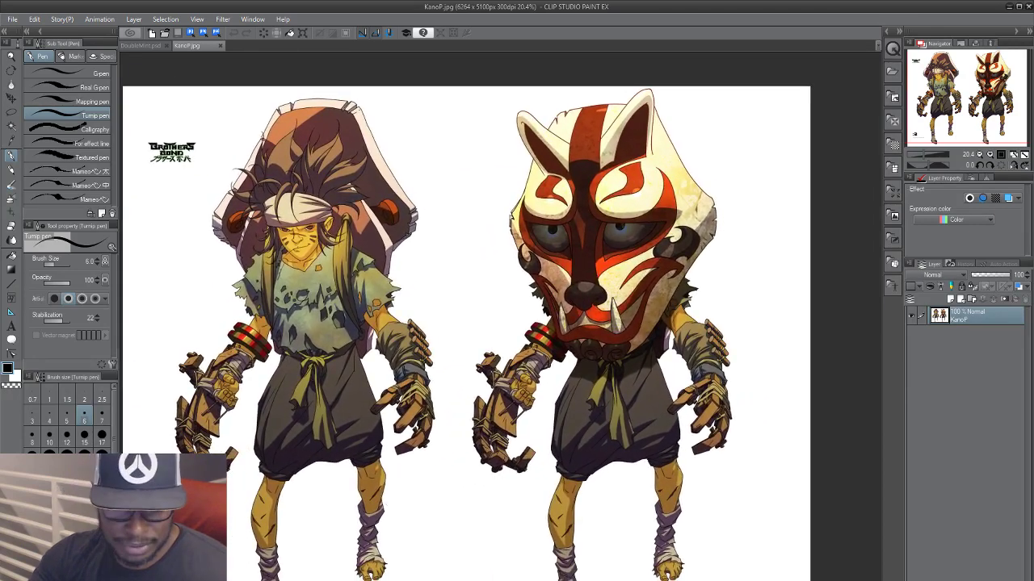
key("ctrl+w")
left_click_drag(504, 449, 602, 516)
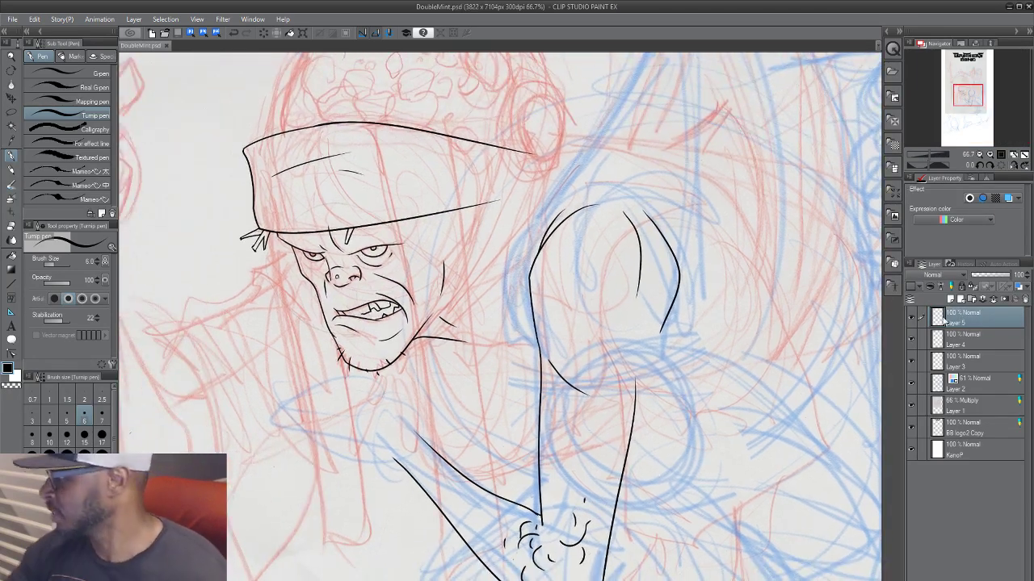
left_click(912, 319)
left_click(912, 320)
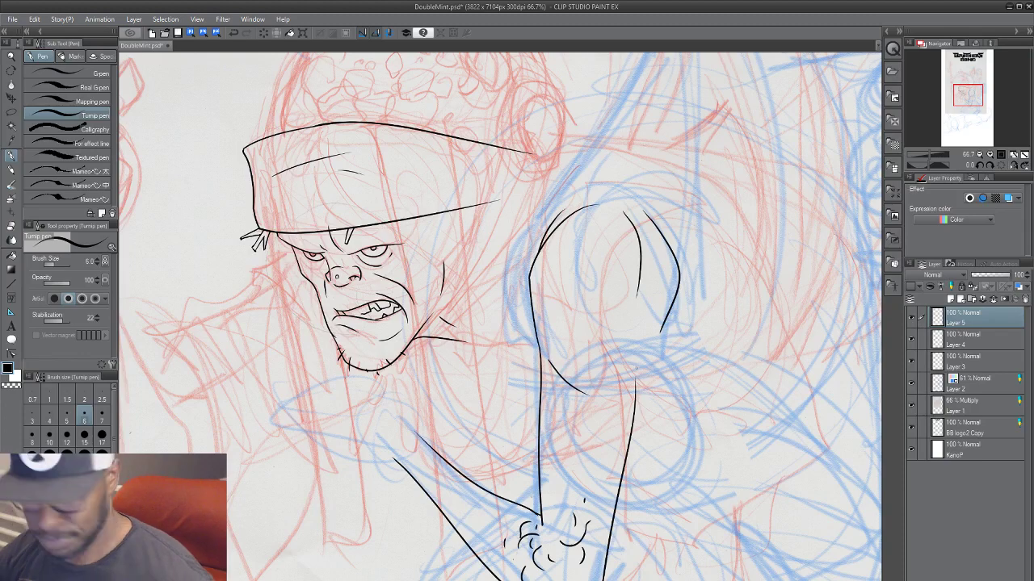
Step: Lasso the shoulder's back edge and inner muscle line, shift them slightly down toward the front of the shoulder, and deselect
scroll(638, 367, "up", 1)
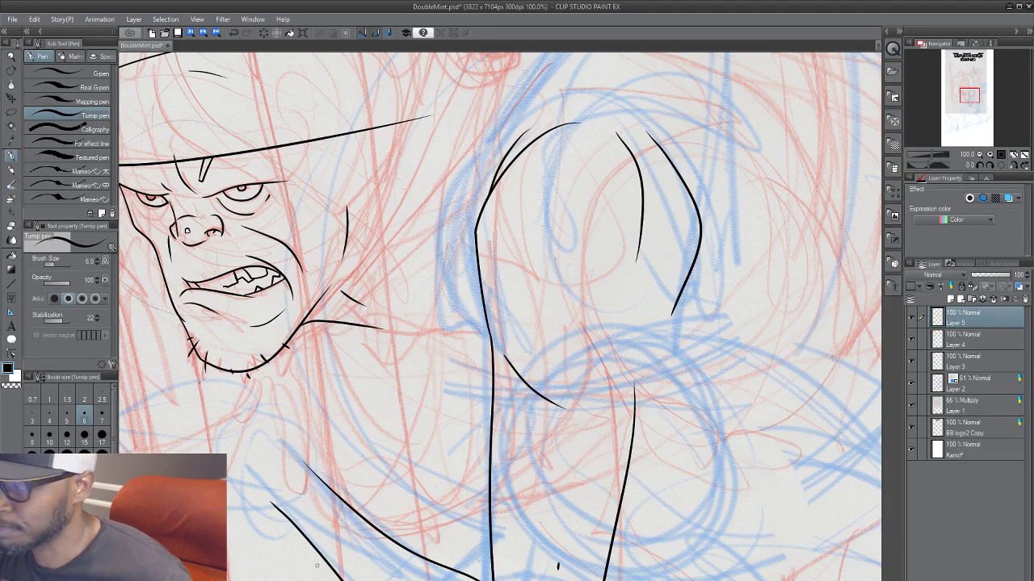
left_click_drag(565, 330, 710, 377)
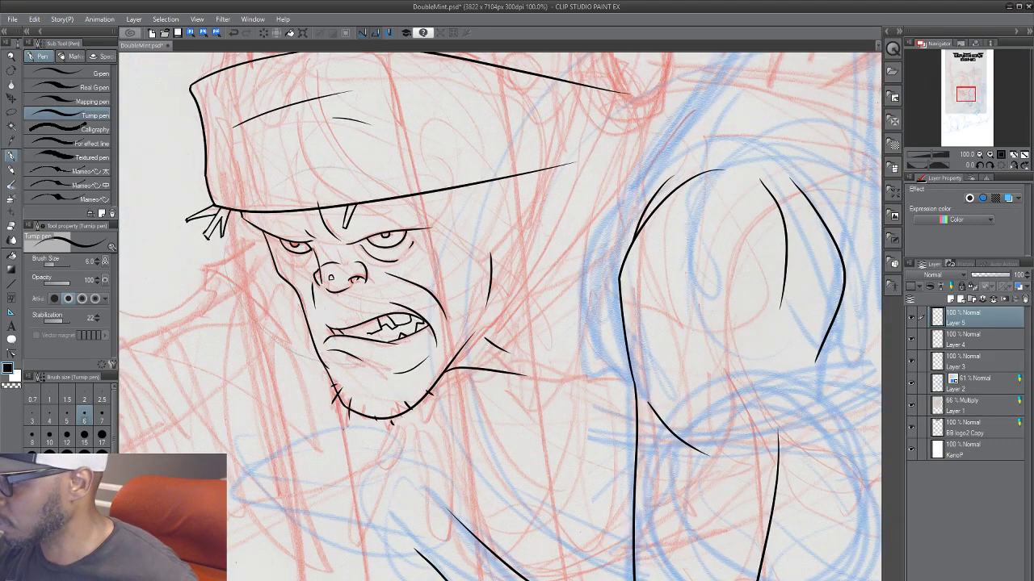
left_click_drag(874, 424, 713, 404)
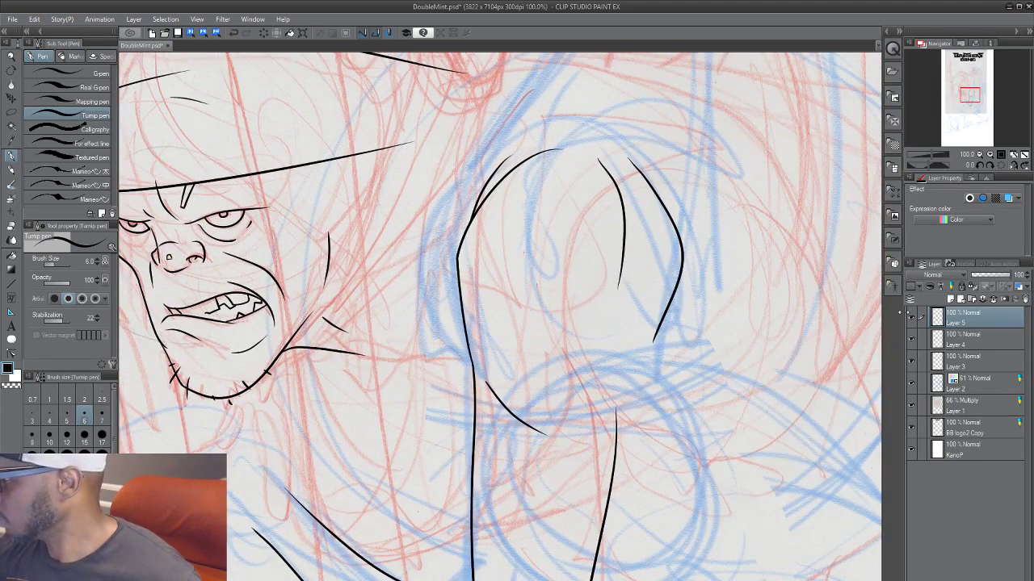
left_click(910, 316)
left_click(911, 316)
left_click_drag(540, 326, 489, 342)
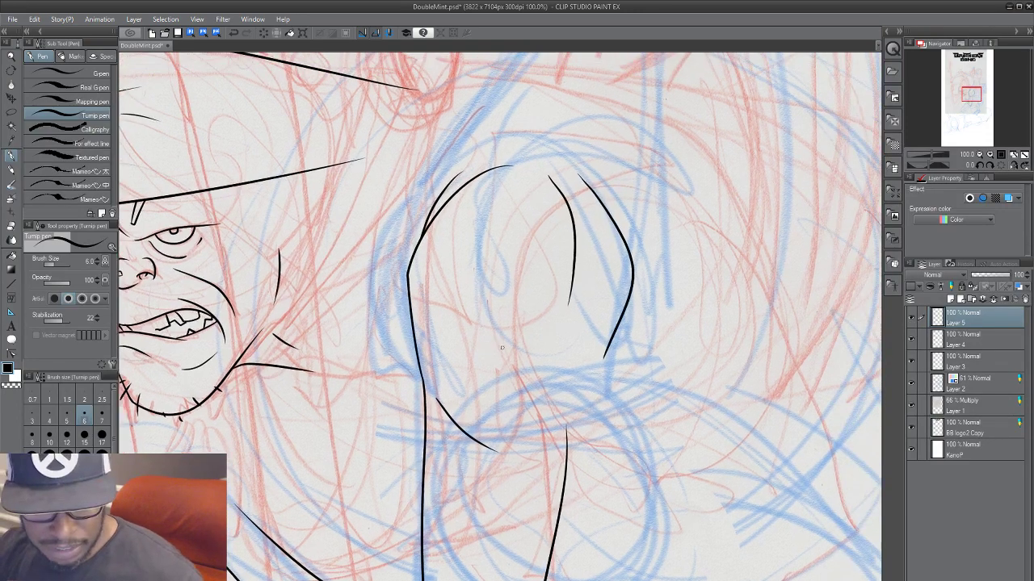
key("m")
mouse_move(647, 152)
left_mouse_down()
mouse_move(541, 191)
mouse_move(713, 338)
left_mouse_up()
left_click_drag(610, 340, 586, 361)
key("ctrl+d")
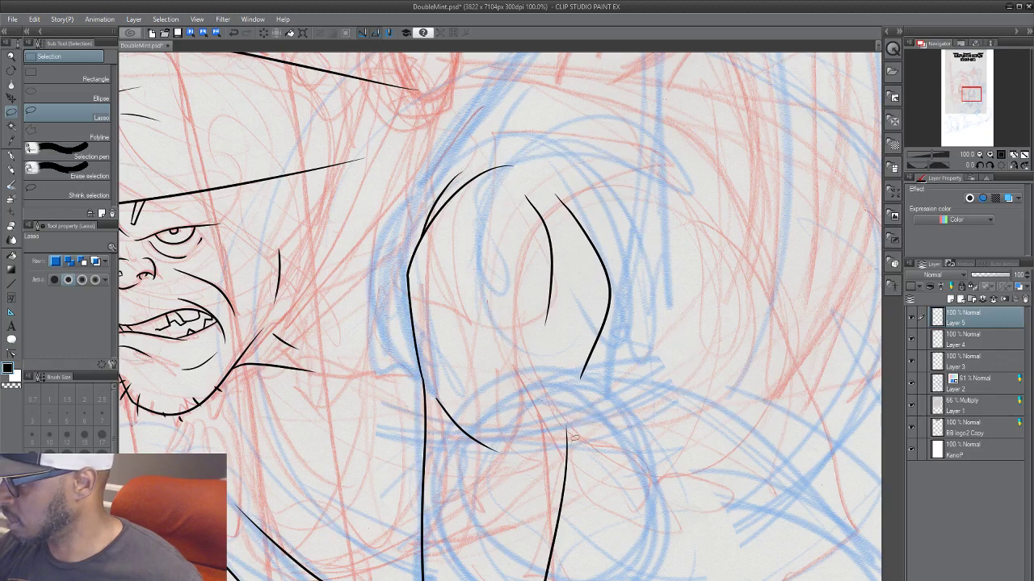
Step: Ink a short curve on the wrist and the rounded wrist outline joining the forearm's upper edge to the hand
scroll(575, 438, "down", 1)
key("p")
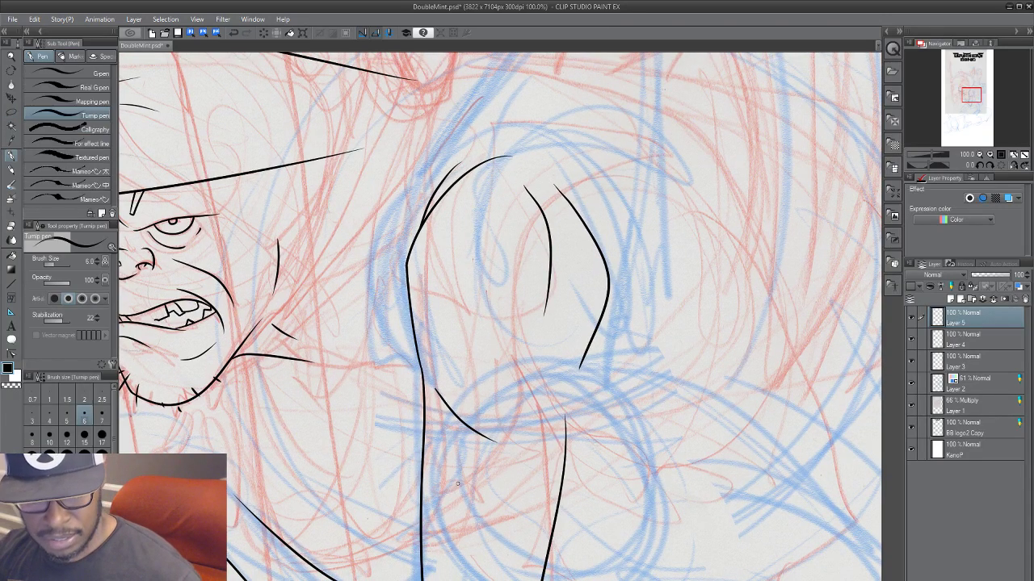
left_click_drag(587, 395, 613, 307)
left_click_drag(535, 347, 528, 395)
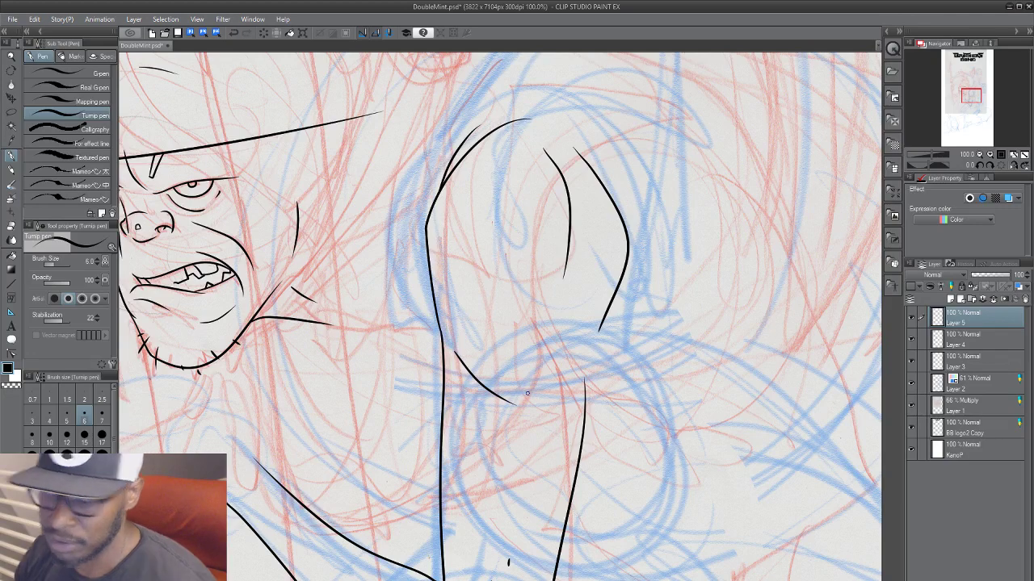
left_click_drag(371, 494, 485, 358)
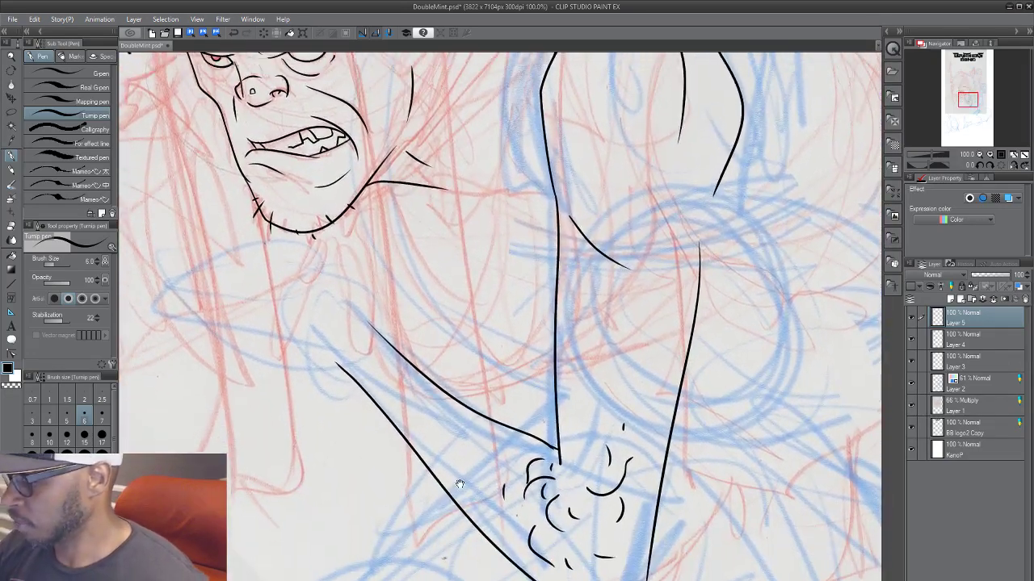
left_click_drag(301, 304, 334, 307)
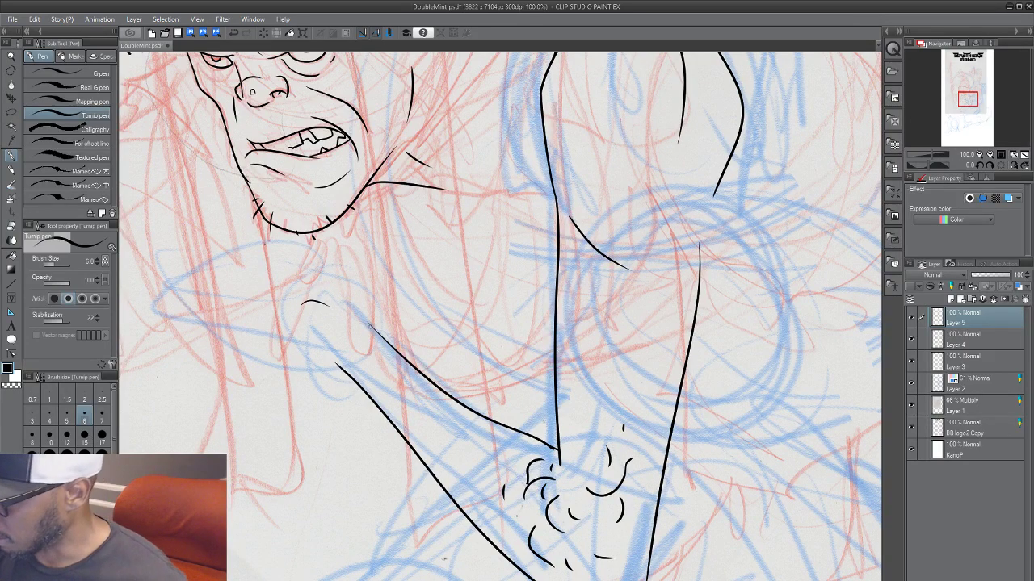
left_click_drag(420, 363, 518, 374)
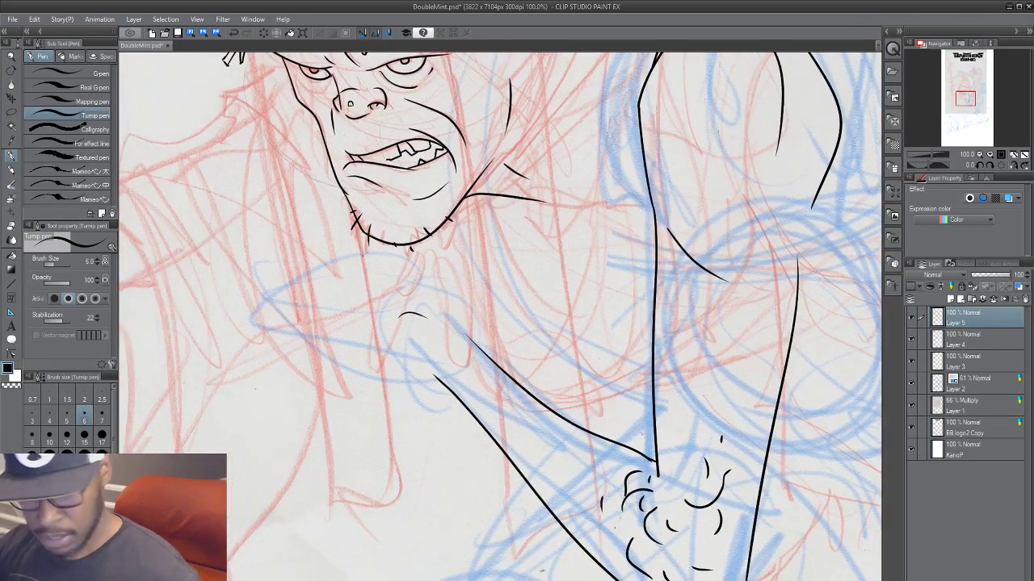
key("ctrl+minus")
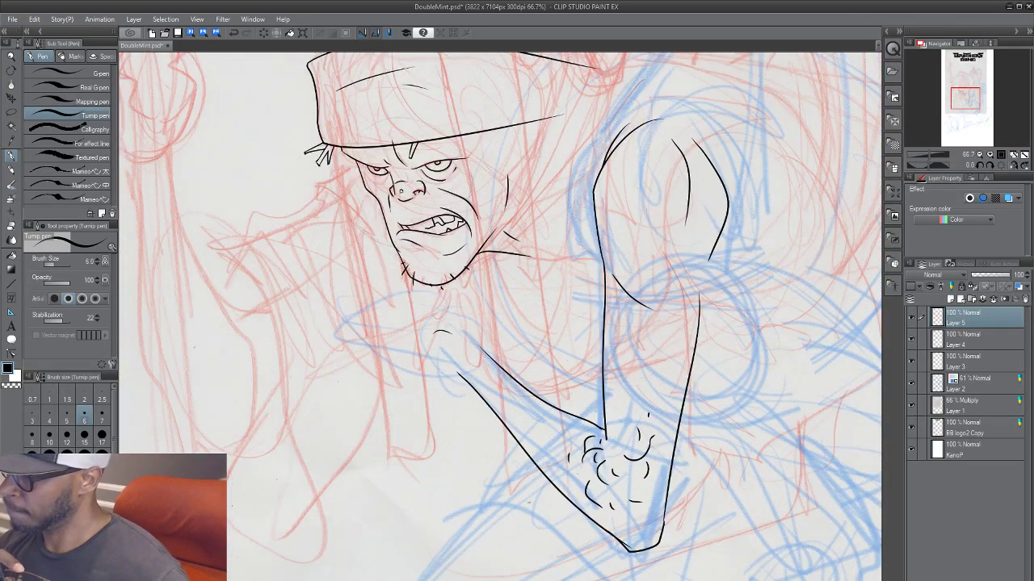
key("ctrl+plus")
key("ctrl+plus")
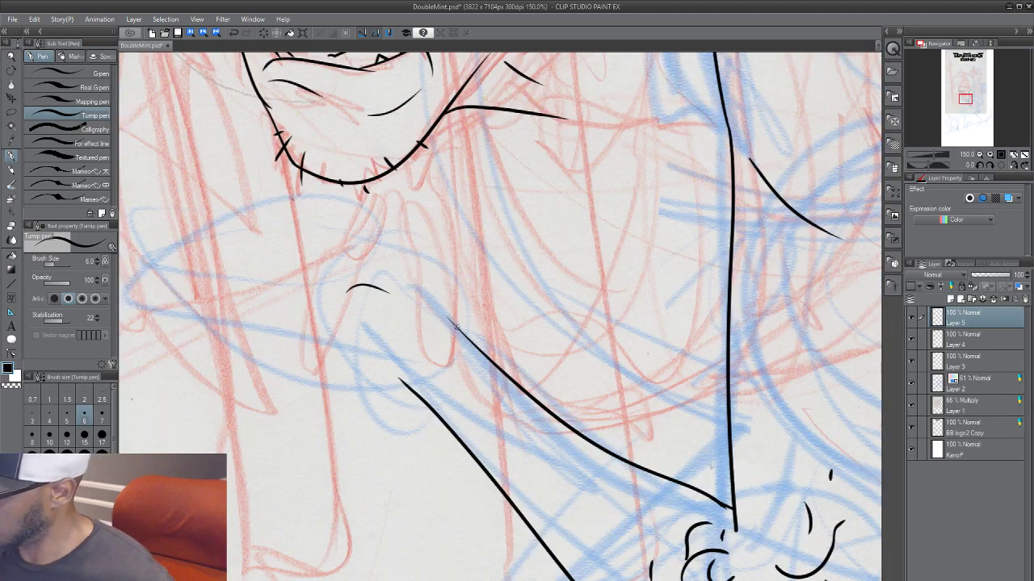
mouse_move(456, 327)
left_mouse_down()
mouse_move(387, 260)
mouse_move(327, 291)
mouse_move(317, 323)
left_mouse_up()
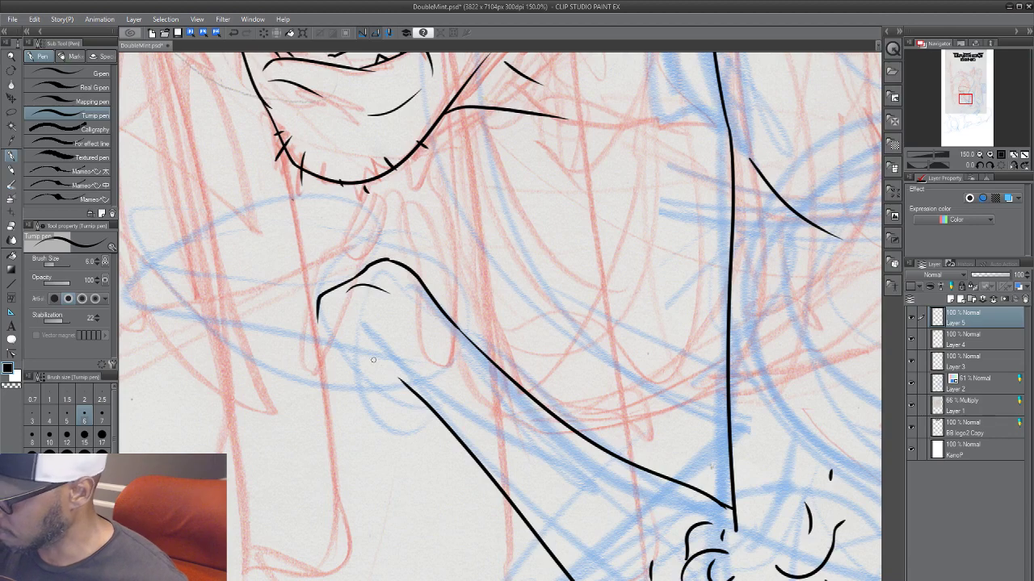
Step: Ink the wrist's underside with small crease strokes and add a long contour line inside the forearm
left_click_drag(382, 370, 410, 392)
left_click_drag(364, 353, 381, 368)
left_click_drag(371, 323, 408, 394)
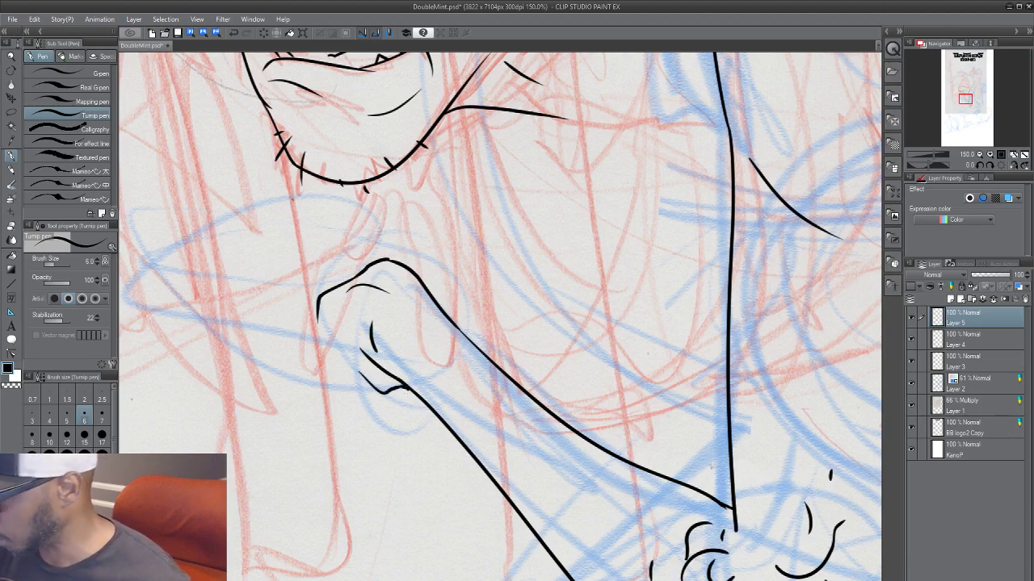
mouse_move(458, 433)
left_mouse_down()
mouse_move(376, 352)
mouse_move(516, 400)
left_mouse_up()
scroll(485, 395, "down", 1)
left_click_drag(532, 421, 538, 428)
left_click_drag(472, 546, 434, 465)
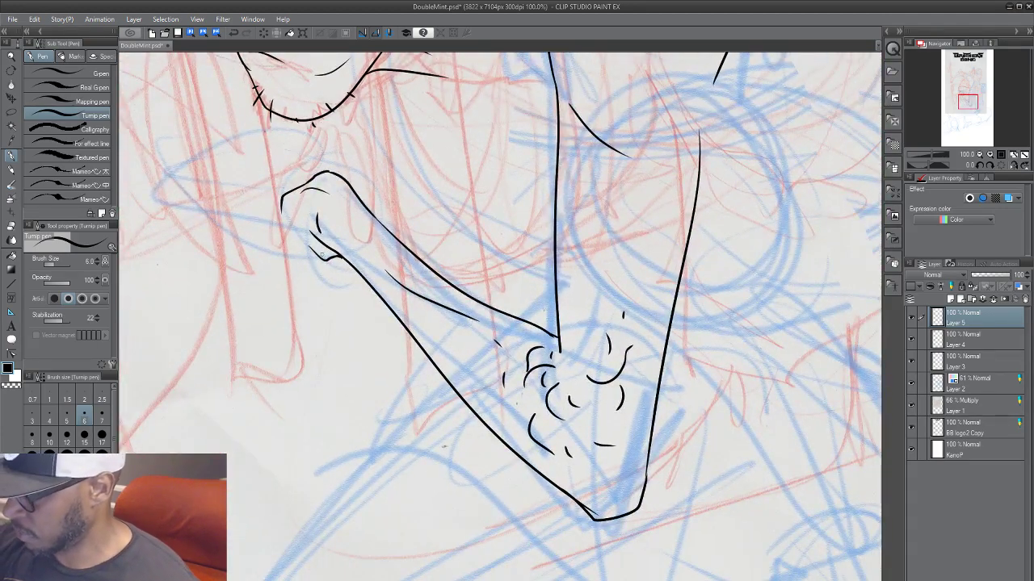
Step: Ink the back of the hand as a slanted line down to the knuckles and add the palm and thumb-base creases, redoing misplaced strokes
left_click_drag(321, 253, 305, 296)
left_click_drag(278, 205, 280, 284)
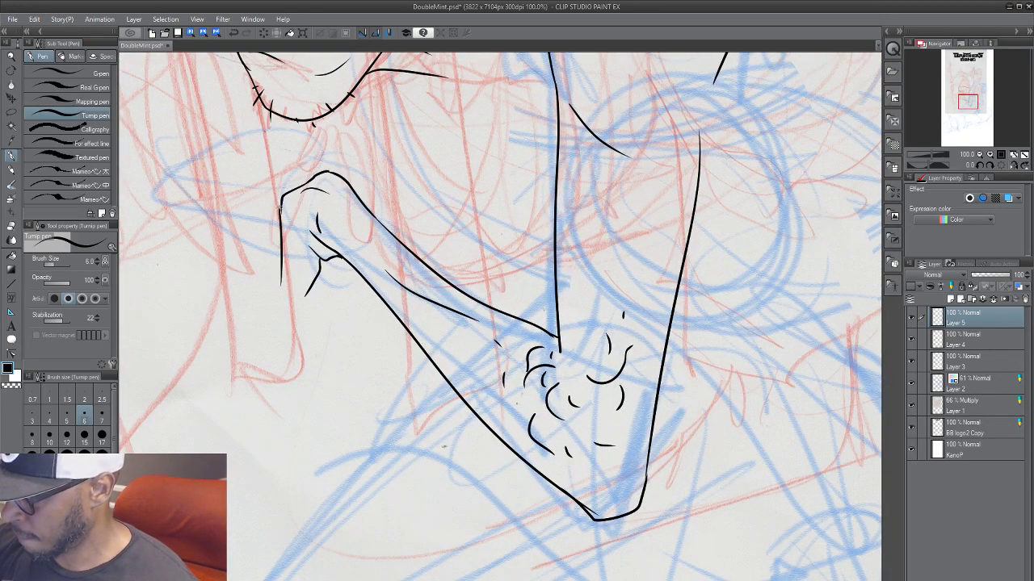
key("ctrl+z")
mouse_move(282, 195)
left_mouse_down()
mouse_move(281, 282)
mouse_move(262, 315)
left_mouse_up()
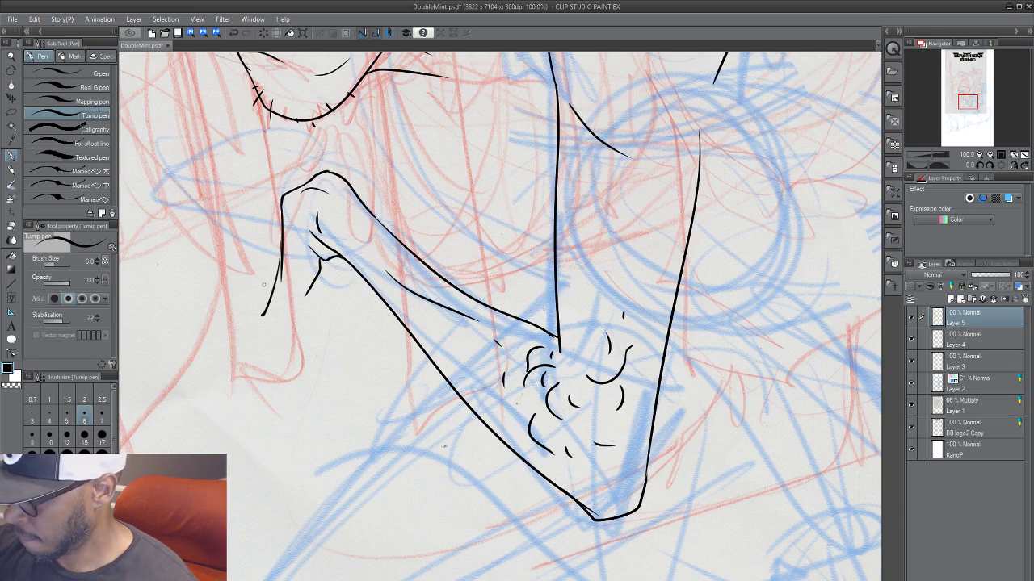
key("ctrl+z")
mouse_move(283, 197)
left_mouse_down()
mouse_move(259, 311)
mouse_move(291, 313)
mouse_move(331, 289)
mouse_move(338, 274)
mouse_move(349, 283)
mouse_move(340, 287)
left_mouse_up()
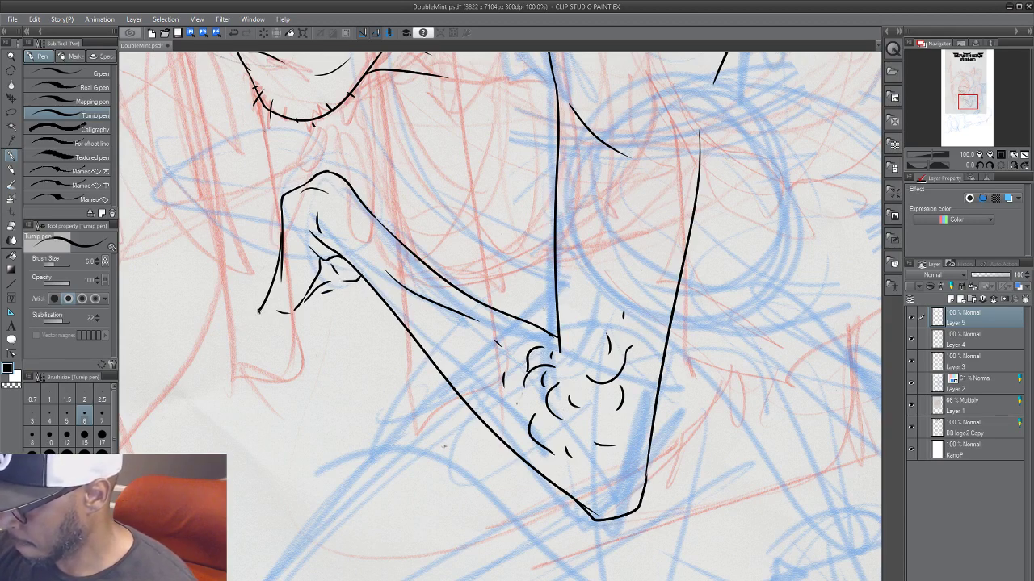
Step: Ink the front curled fingers below the knuckles, including their joints, inner edges and drooping fingertips
mouse_move(259, 311)
left_mouse_down()
mouse_move(263, 356)
mouse_move(292, 336)
mouse_move(301, 364)
left_mouse_up()
mouse_move(293, 344)
left_mouse_down()
mouse_move(316, 346)
mouse_move(299, 361)
mouse_move(290, 311)
mouse_move(309, 323)
left_mouse_up()
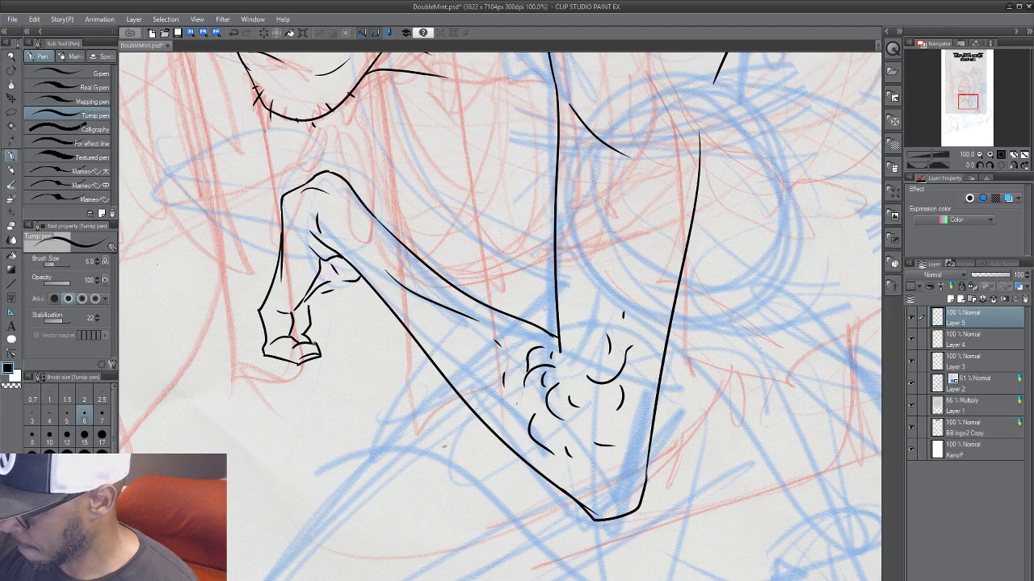
mouse_move(300, 363)
left_mouse_down()
mouse_move(320, 355)
mouse_move(316, 375)
mouse_move(327, 372)
left_mouse_up()
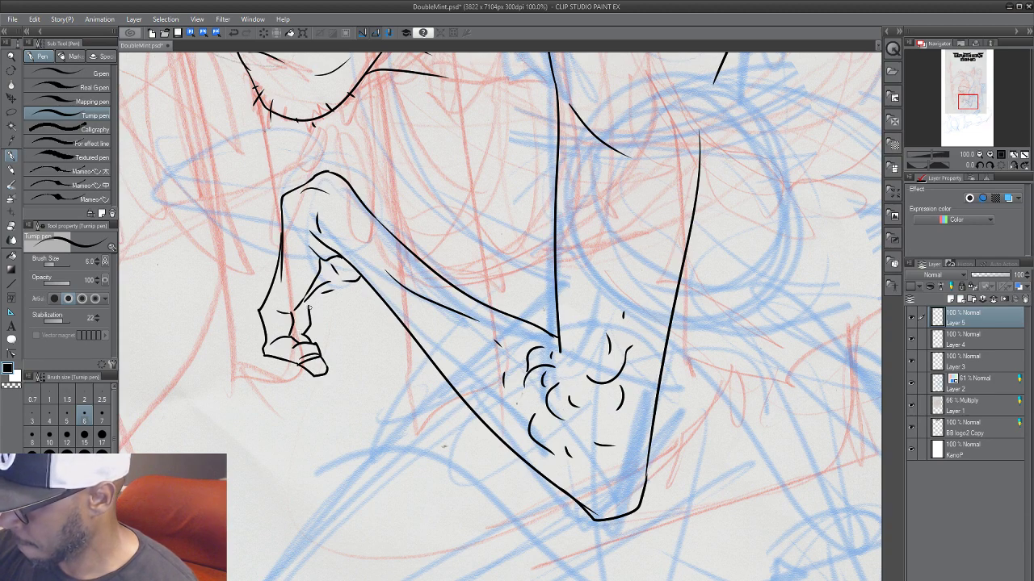
mouse_move(328, 292)
left_mouse_down()
mouse_move(312, 324)
mouse_move(318, 318)
mouse_move(315, 347)
left_mouse_up()
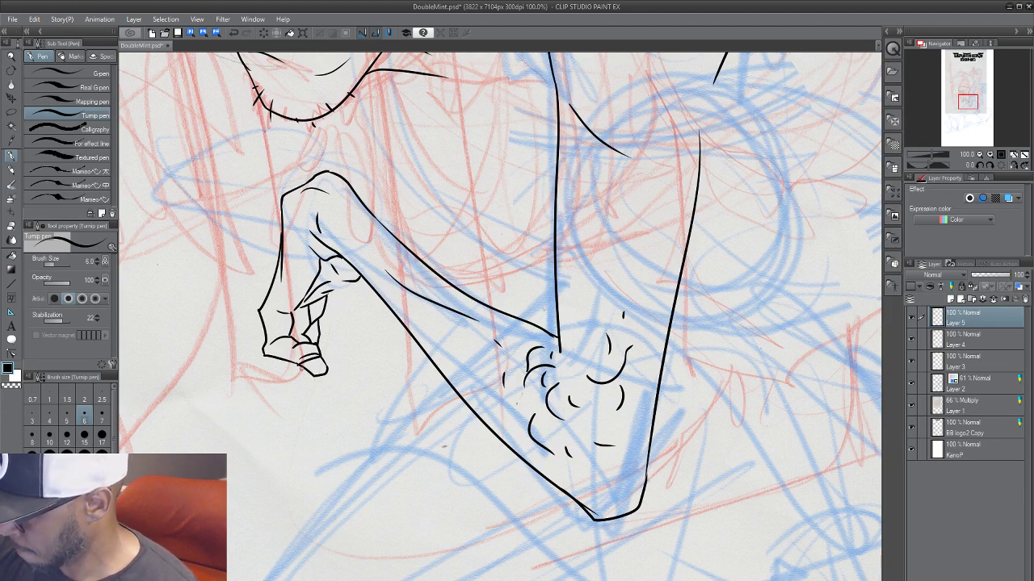
left_click_drag(300, 369, 308, 392)
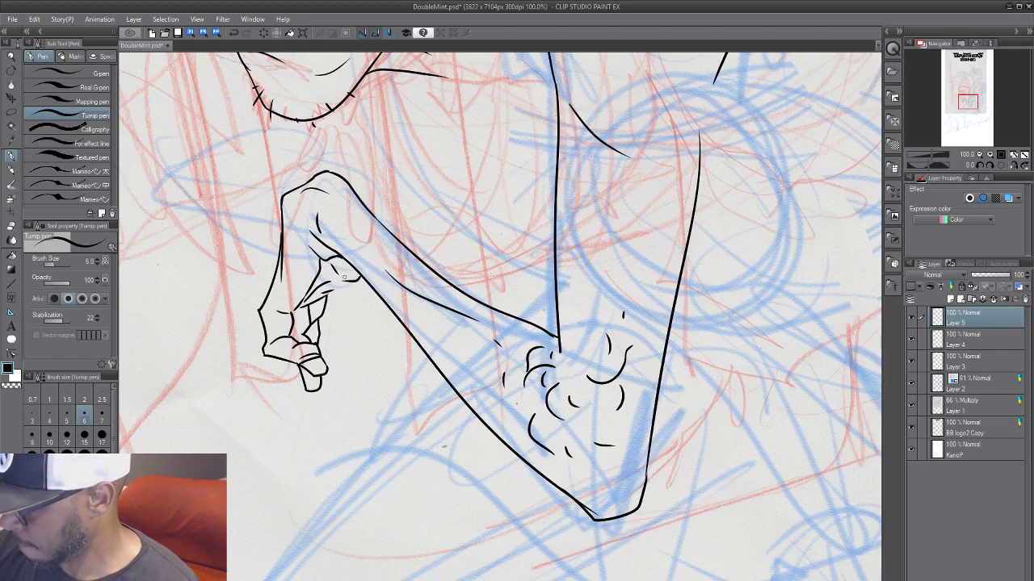
Step: Ink the remaining bent fingers between the palm and the forearm, with their folded tips
mouse_move(326, 298)
left_mouse_down()
mouse_move(331, 336)
mouse_move(387, 323)
mouse_move(367, 348)
mouse_move(395, 327)
mouse_move(350, 285)
mouse_move(395, 344)
left_mouse_up()
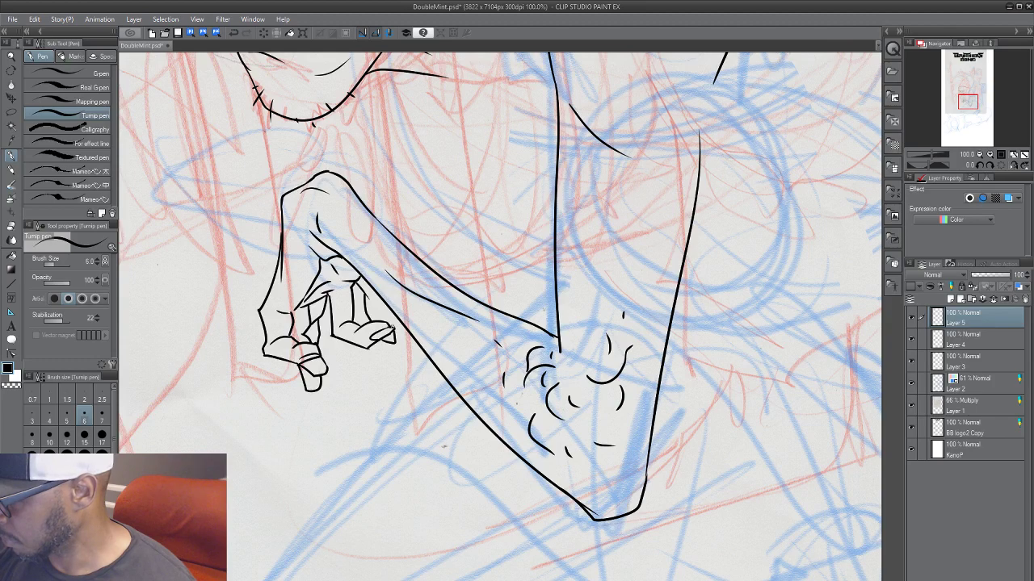
left_click_drag(395, 371, 397, 387)
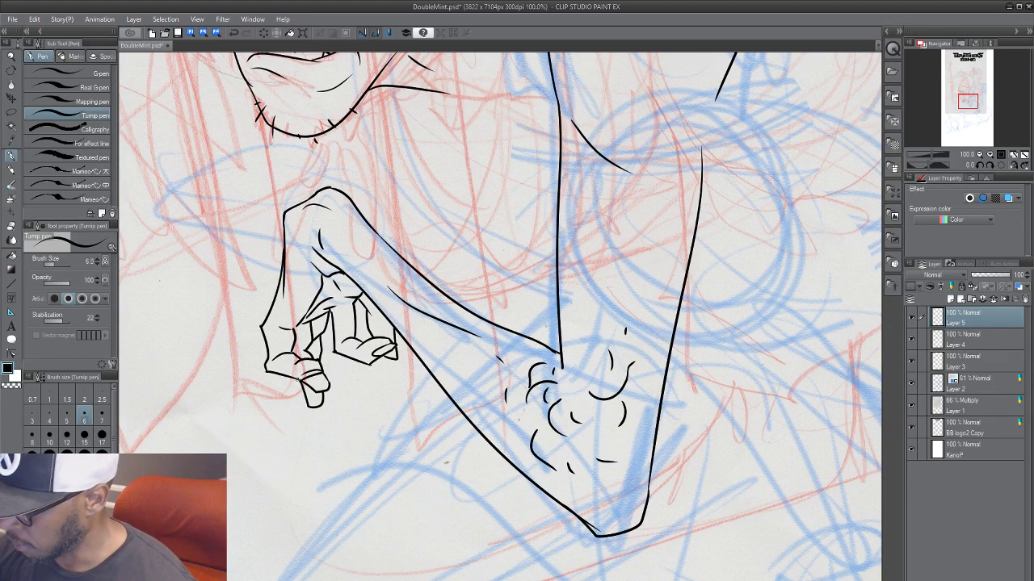
left_click_drag(412, 347, 363, 425)
scroll(258, 529, "down", 1)
scroll(259, 528, "down", 1)
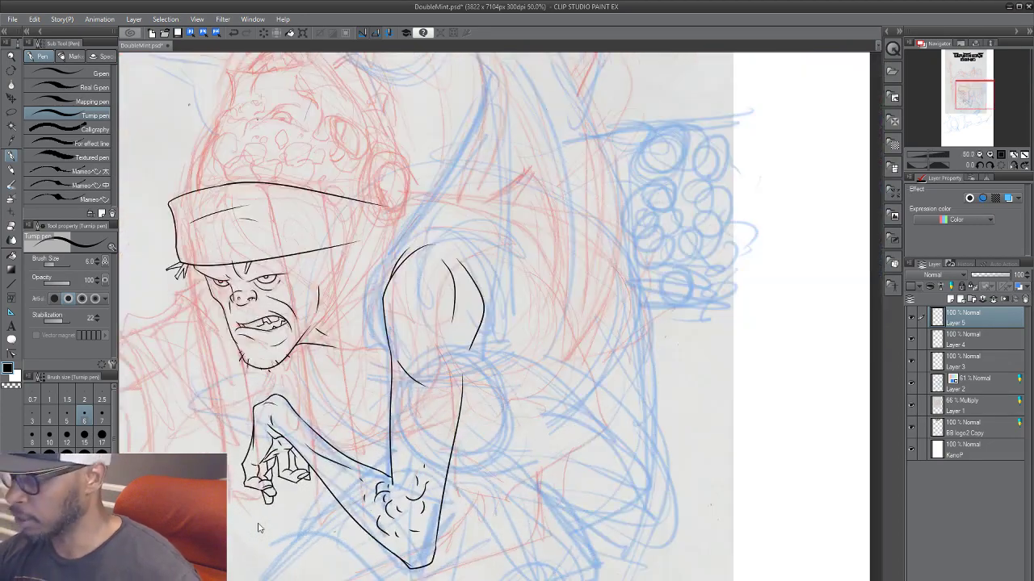
scroll(258, 528, "down", 1)
scroll(257, 524, "up", 3)
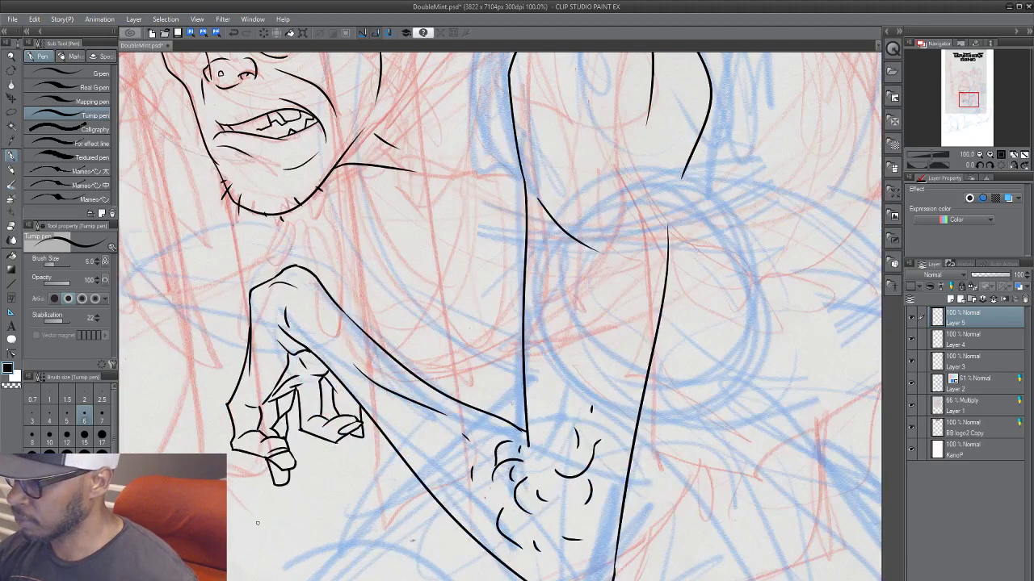
Step: Review the inked face, shoulder and hand by toggling Layer 5's visibility, and save the file
mouse_move(424, 344)
left_mouse_down()
mouse_move(539, 283)
mouse_move(554, 298)
mouse_move(465, 335)
left_mouse_up()
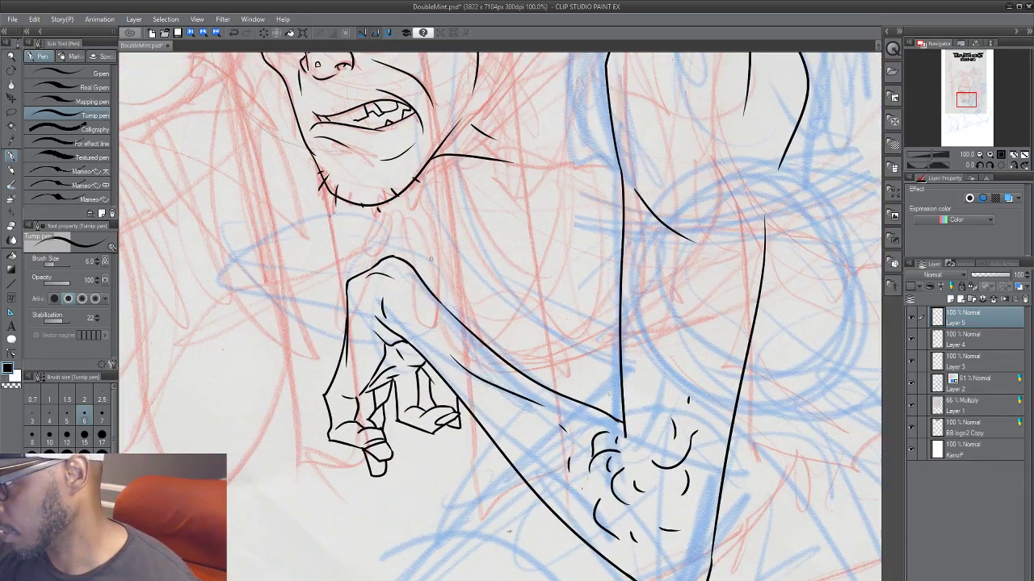
mouse_move(431, 259)
left_mouse_down()
mouse_move(330, 412)
mouse_move(316, 414)
left_mouse_up()
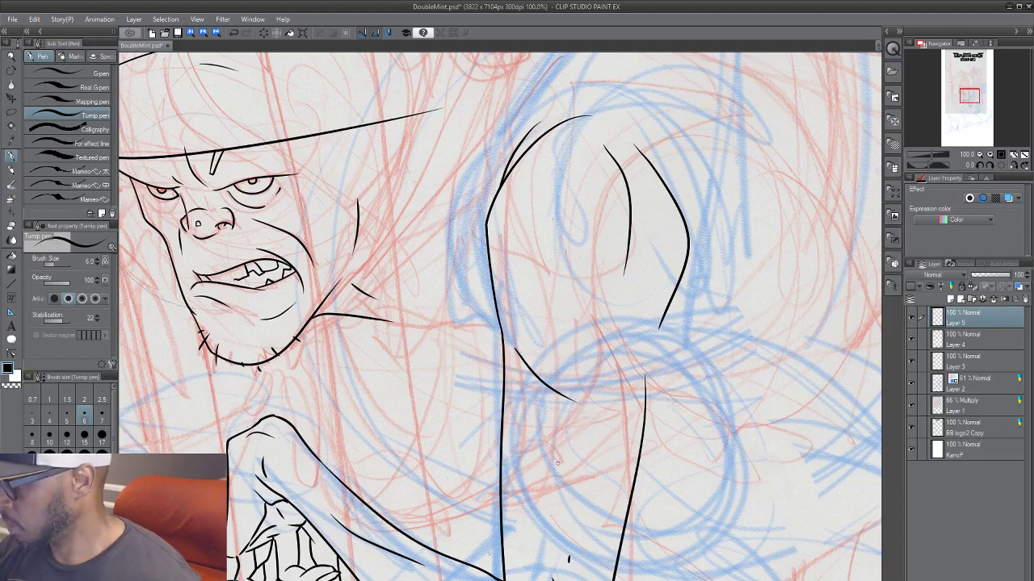
left_click_drag(525, 340, 583, 470)
left_click_drag(568, 397, 707, 296)
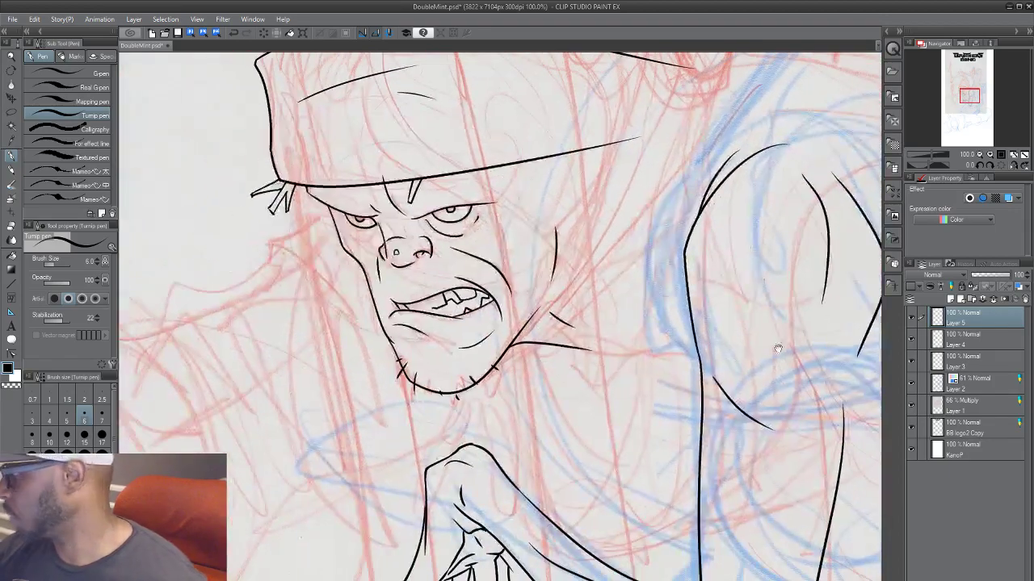
left_click(913, 319)
left_click(914, 318)
left_click_drag(783, 414, 731, 333)
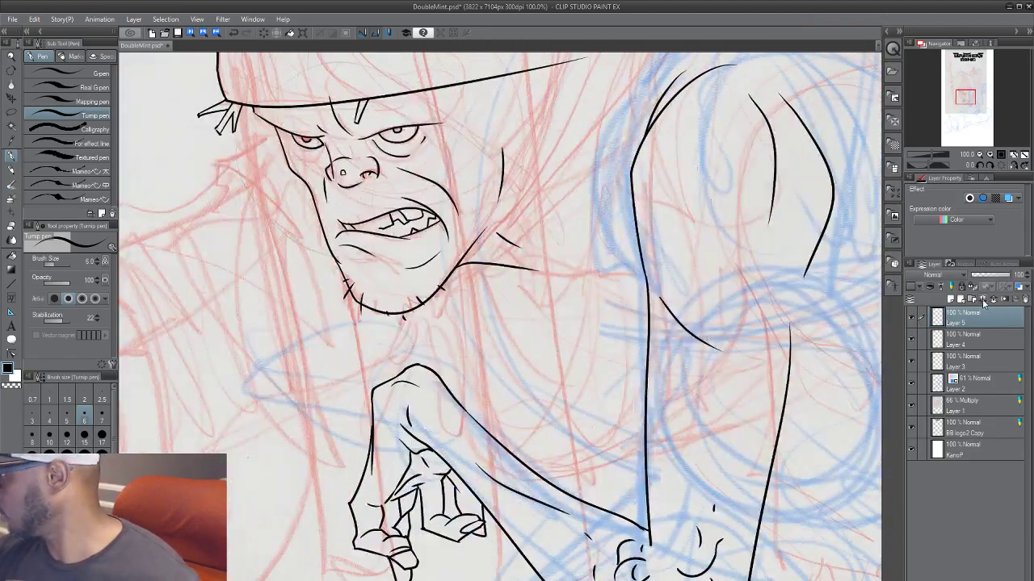
left_click_drag(562, 351, 470, 376)
left_click_drag(330, 297, 420, 377)
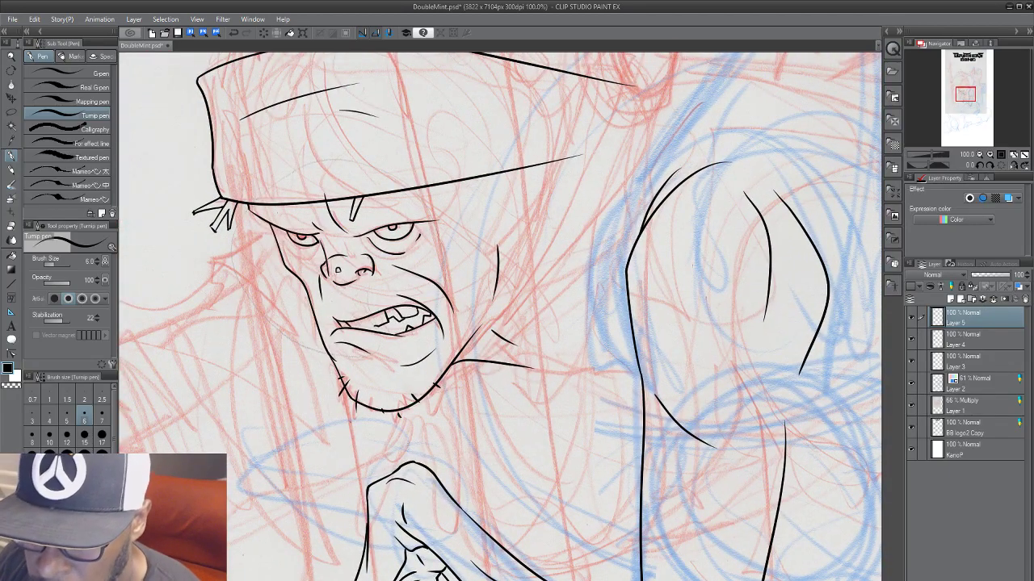
key("ctrl+s")
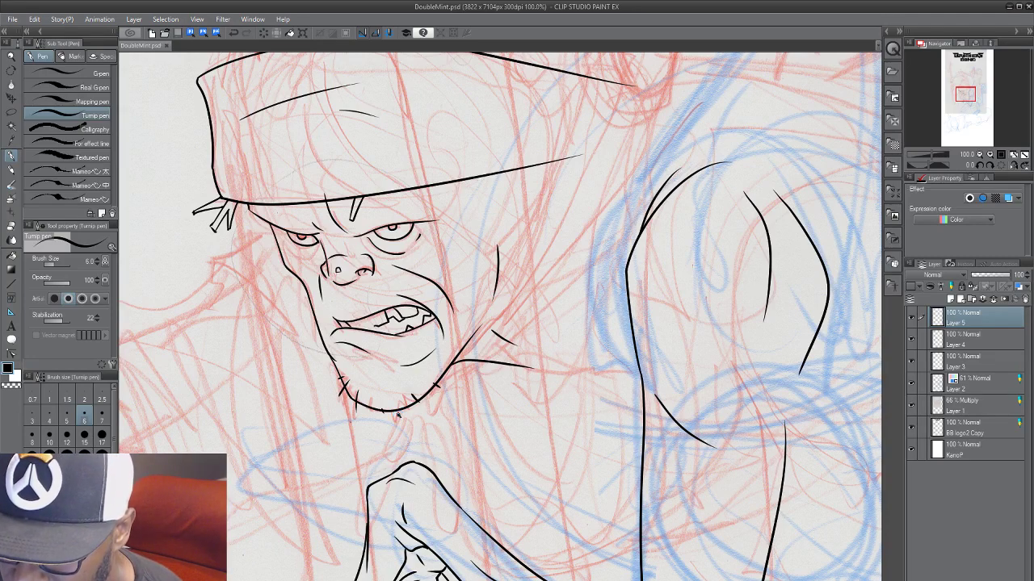
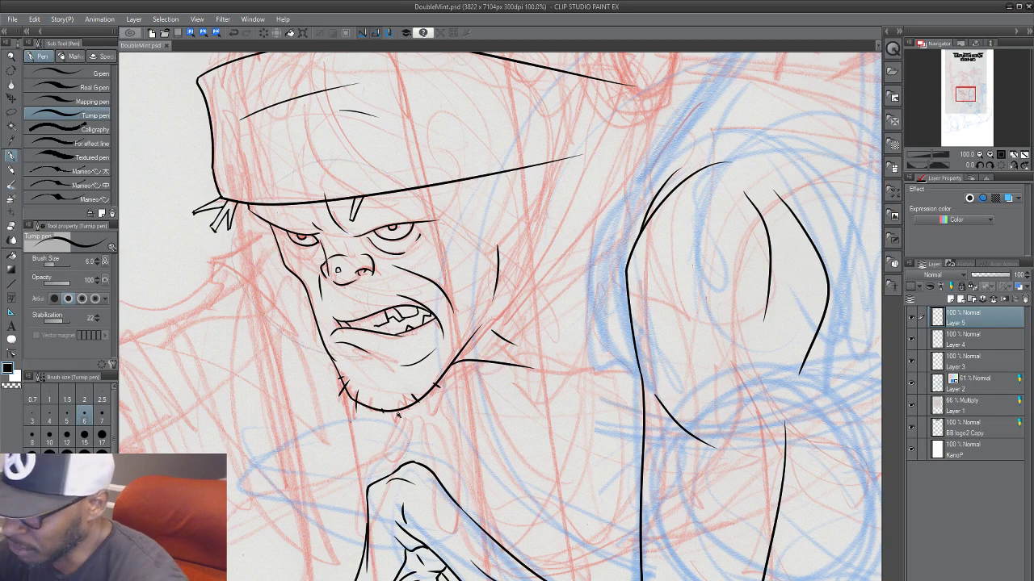
left_click_drag(348, 453, 375, 514)
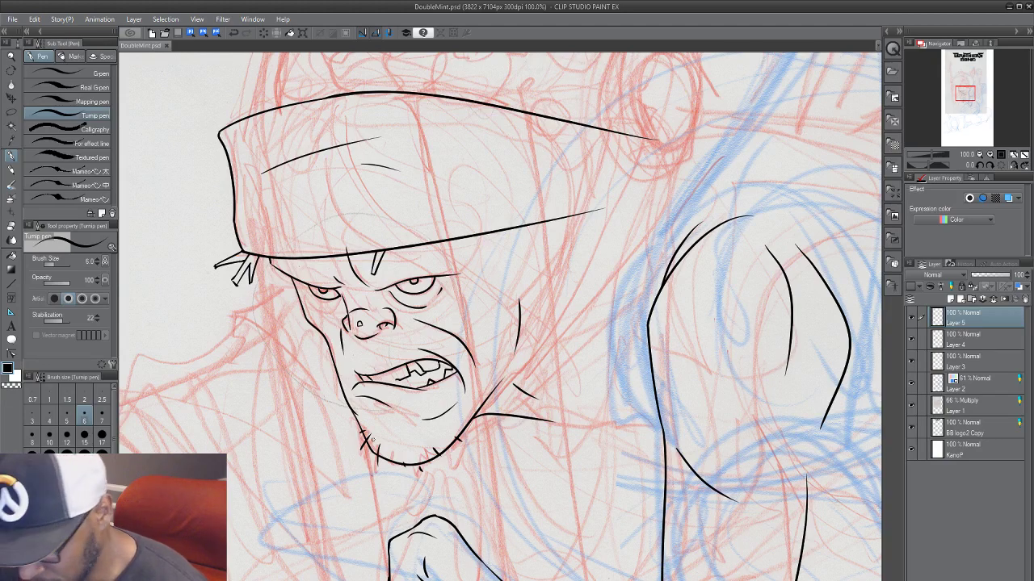
left_click_drag(291, 256, 270, 243)
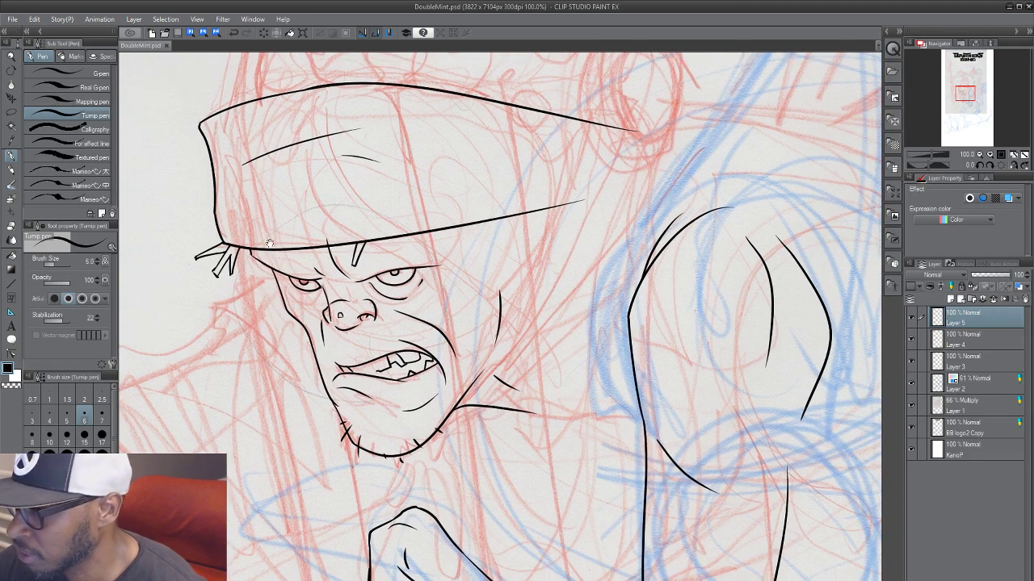
left_click_drag(385, 254, 359, 255)
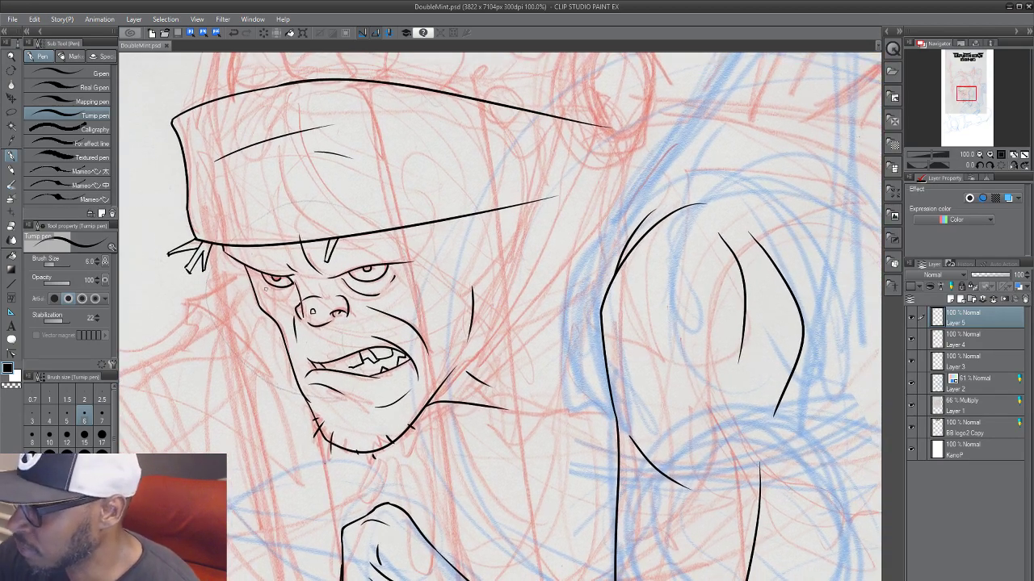
left_click_drag(279, 298, 291, 293)
left_click_drag(507, 446, 518, 424)
left_click_drag(503, 466, 577, 425)
mouse_move(572, 468)
left_mouse_down()
mouse_move(551, 414)
mouse_move(560, 457)
mouse_move(515, 446)
mouse_move(422, 536)
mouse_move(505, 568)
mouse_move(507, 580)
left_mouse_up()
scroll(399, 171, "up", 2)
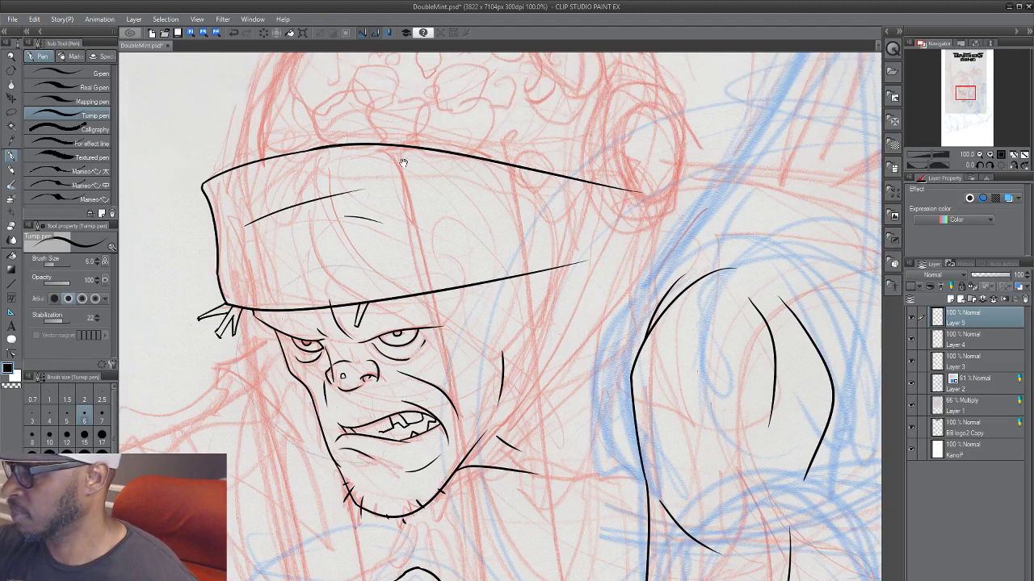
Step: Ink the bumpy fold of the cloth strip over the headband's upper edge and its long outer edge hanging beside the face
left_click_drag(375, 159, 446, 190)
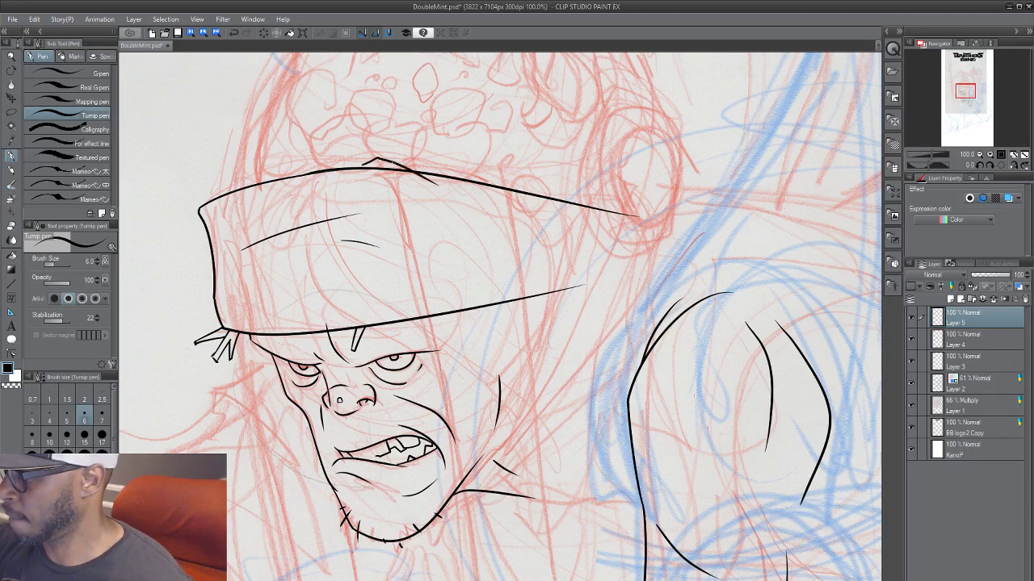
mouse_move(390, 159)
left_mouse_down()
mouse_move(506, 188)
mouse_move(532, 382)
left_mouse_up()
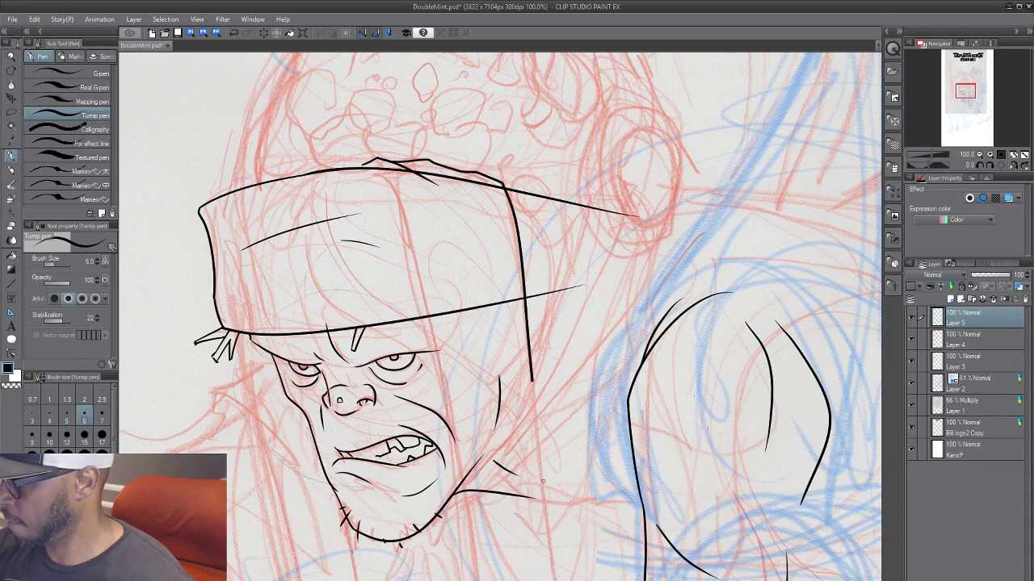
left_click_drag(544, 481, 547, 580)
left_click_drag(485, 306, 500, 204)
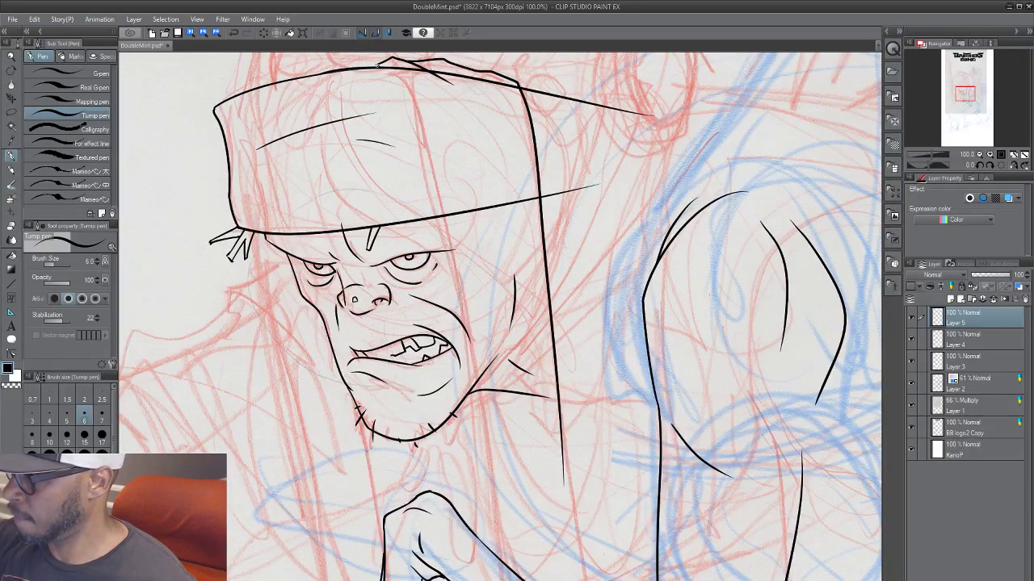
Step: Ink the strip's face-side edge and long middle crease, and extend its outer edge to a notched hem meeting the forearm
mouse_move(396, 81)
left_mouse_down()
mouse_move(457, 300)
mouse_move(486, 552)
left_mouse_up()
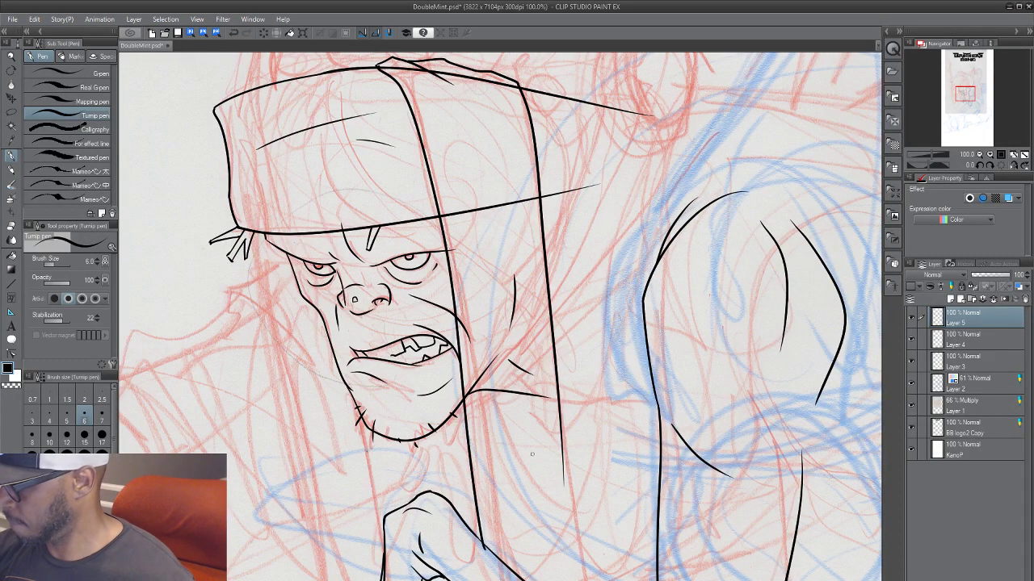
left_click_drag(512, 179, 530, 579)
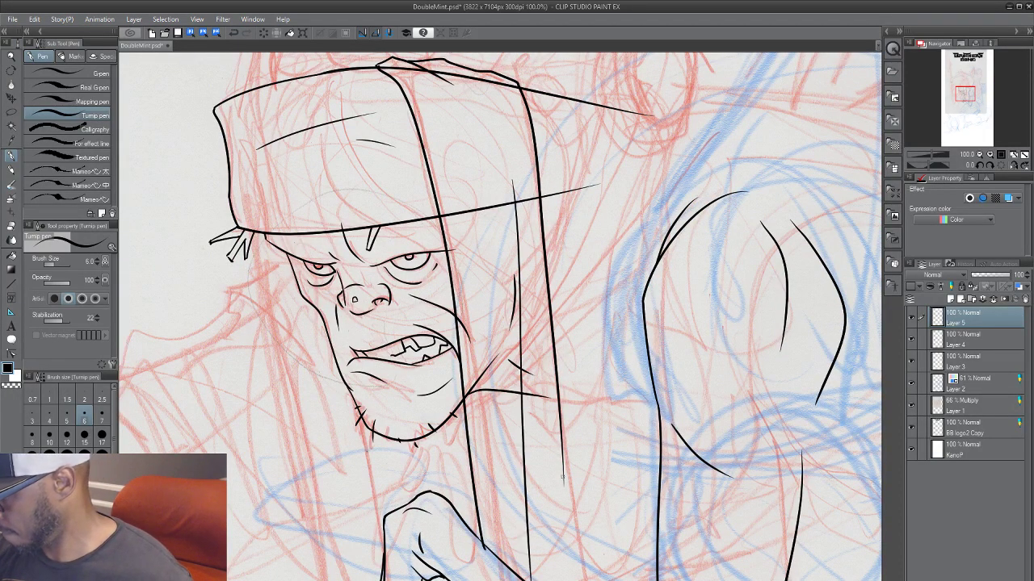
mouse_move(559, 404)
left_mouse_down()
mouse_move(583, 565)
mouse_move(567, 580)
left_mouse_up()
left_click_drag(586, 559, 522, 314)
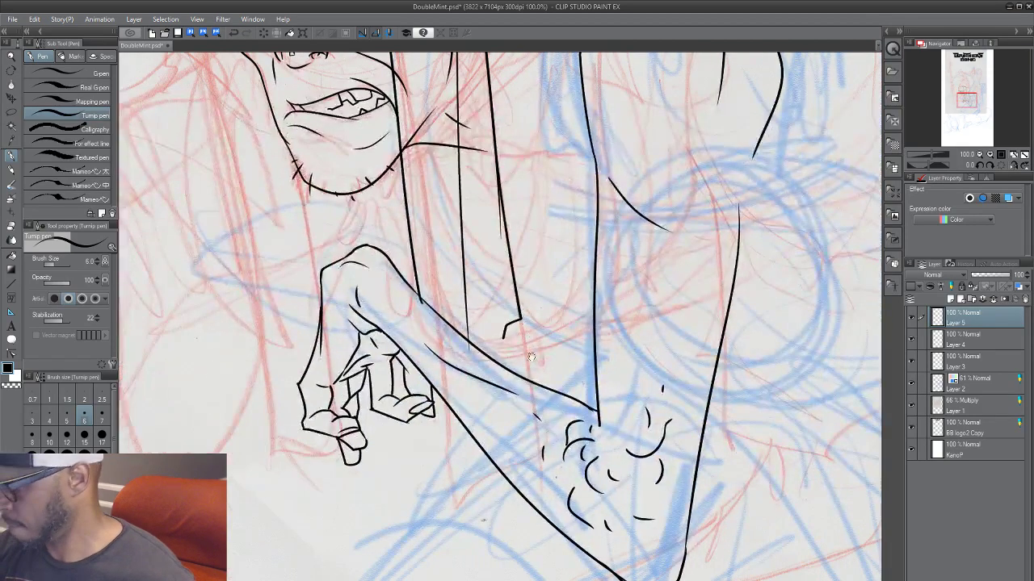
scroll(462, 488, "down", 1)
scroll(461, 487, "down", 1)
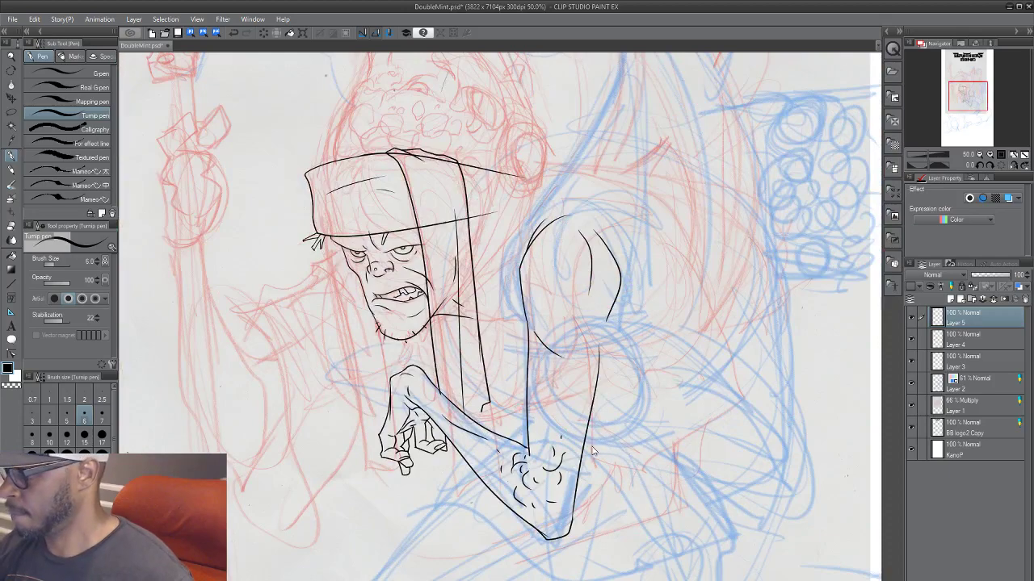
scroll(432, 340, "up", 4)
left_click_drag(432, 340, 658, 468)
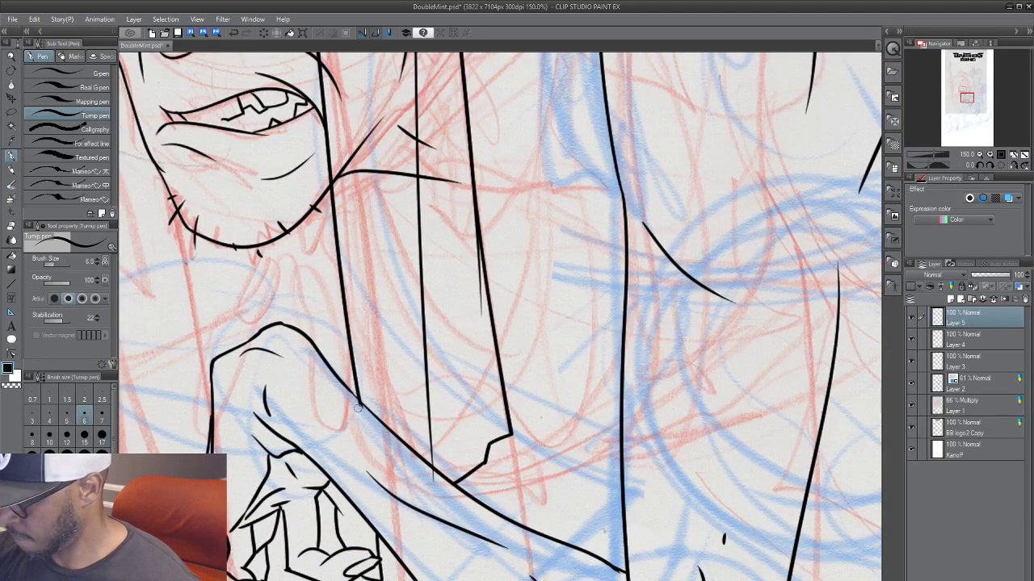
Step: On Layer 4, erase the headband, cheek and neck lines that cross the hanging cloth strip
left_click_drag(475, 385, 479, 508)
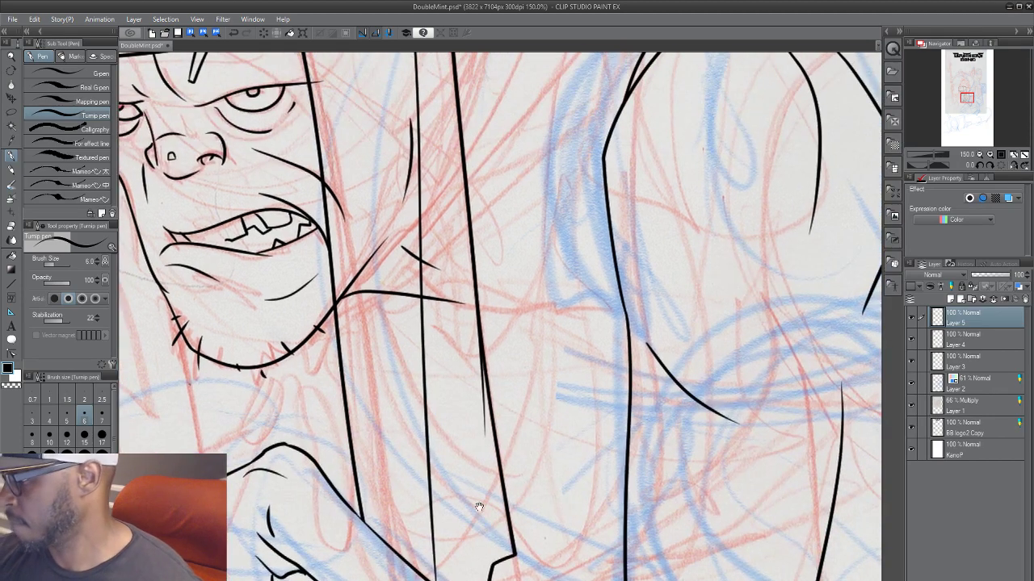
left_click_drag(472, 352, 483, 550)
left_click_drag(510, 471, 525, 483)
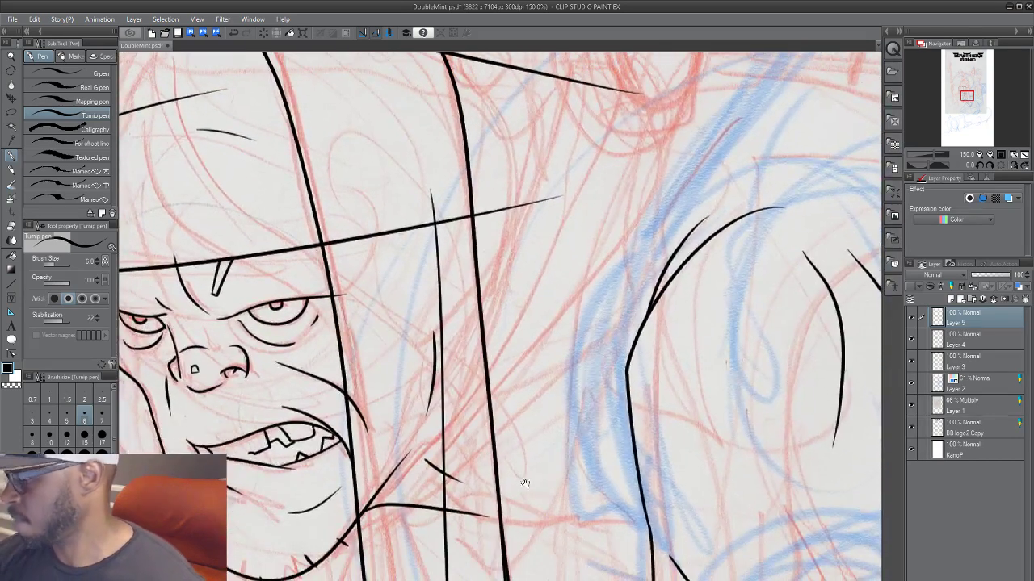
left_click(973, 345)
mouse_move(471, 213)
left_mouse_down()
mouse_move(330, 241)
mouse_move(447, 221)
left_mouse_up()
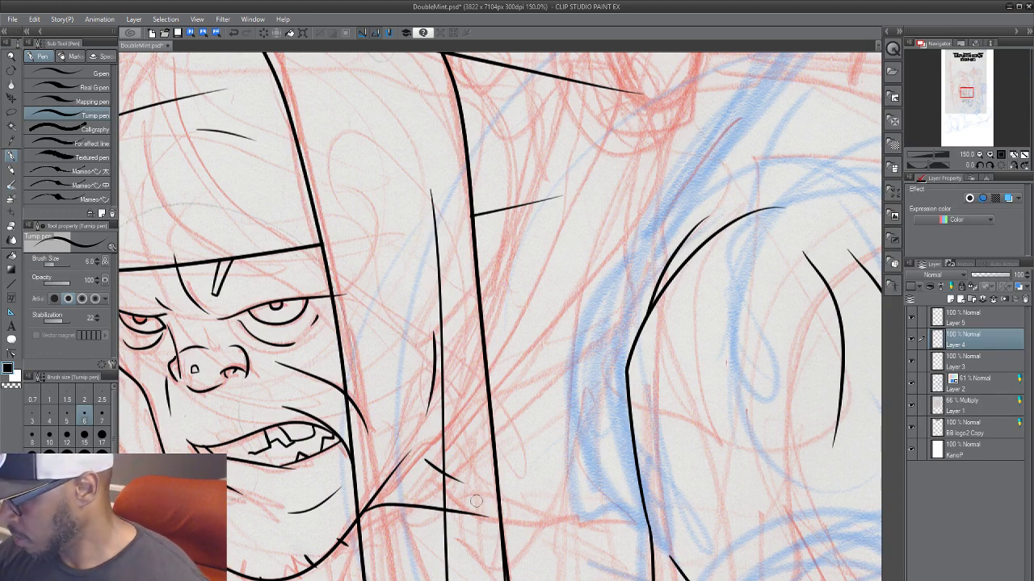
left_click_drag(428, 319, 428, 417)
mouse_move(404, 365)
left_mouse_down()
mouse_move(373, 420)
mouse_move(380, 490)
mouse_move(428, 401)
left_mouse_up()
left_click_drag(393, 250, 440, 490)
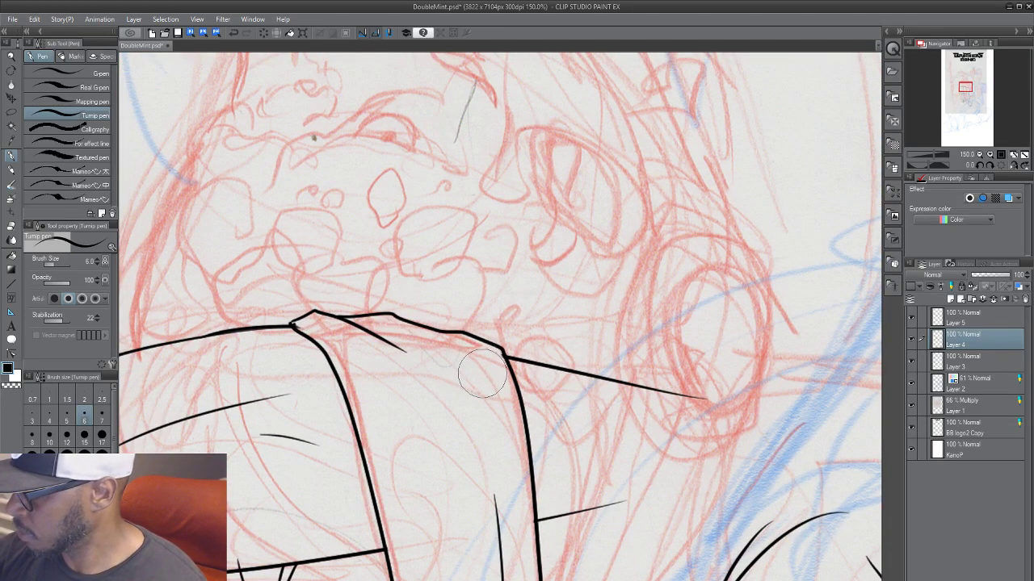
Step: Ink the second hanging strip on the far side of the face, with its long outer edge and two inner creases
scroll(481, 390, "down", 3)
scroll(634, 390, "down", 3)
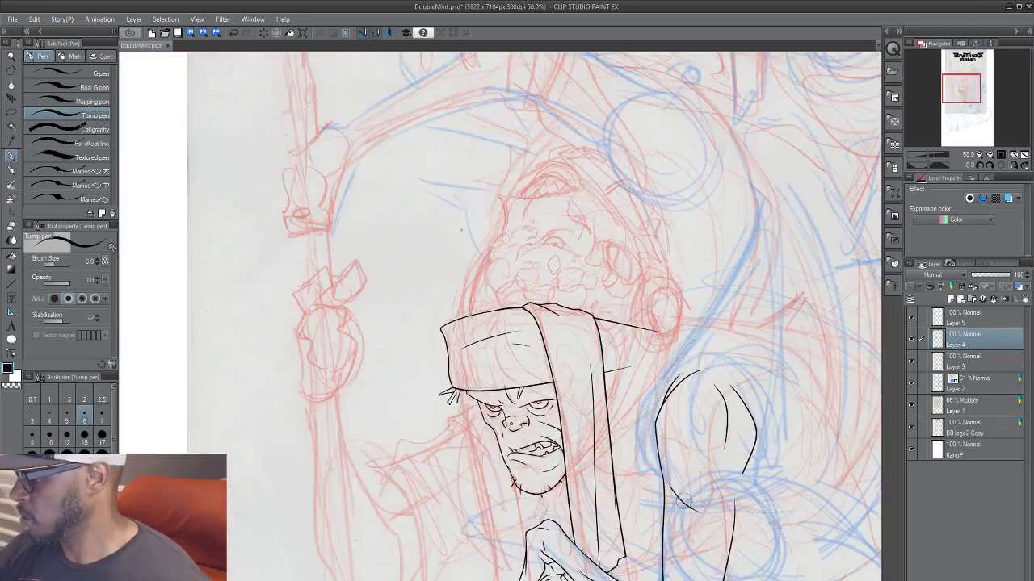
left_click_drag(537, 554, 423, 419)
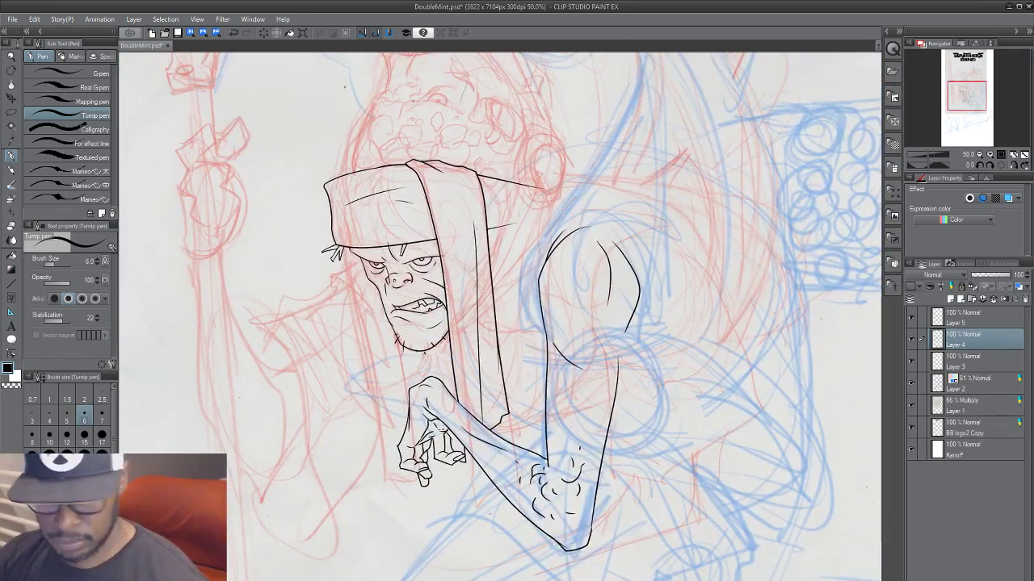
scroll(497, 299, "up", 2)
left_click_drag(479, 388, 530, 297)
left_click_drag(274, 131, 352, 580)
left_click_drag(274, 124, 377, 475)
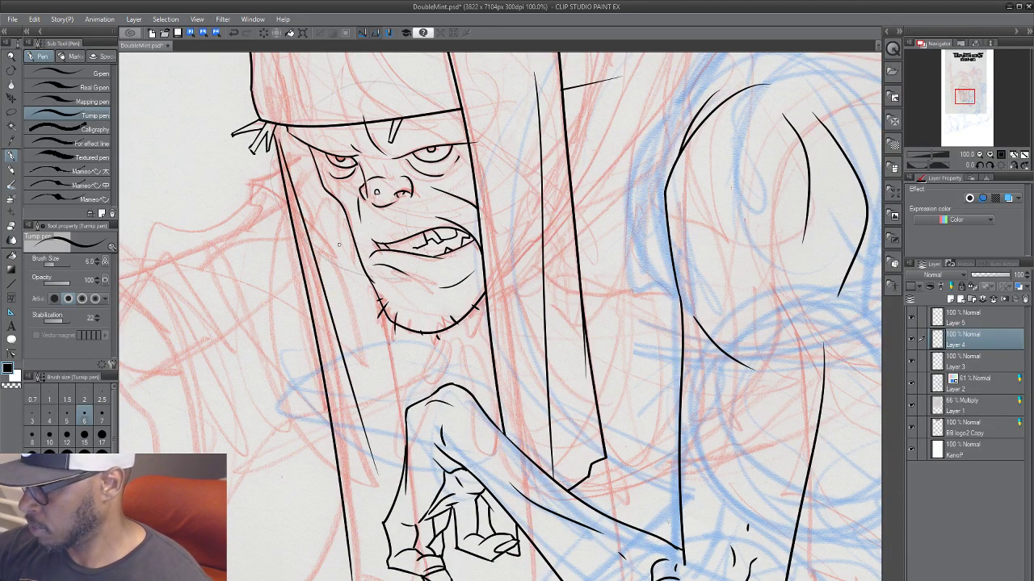
left_click_drag(317, 179, 363, 393)
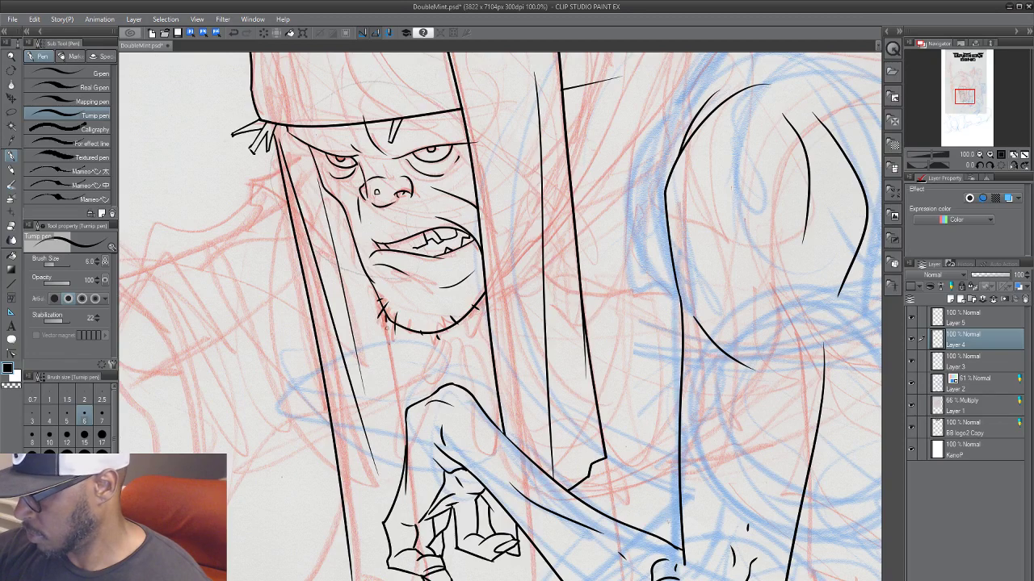
Step: Try inking the second strip's inner edge and hem behind the hand on Layer 4, and undo these strokes
mouse_move(386, 325)
left_mouse_down()
mouse_move(425, 545)
mouse_move(452, 406)
left_mouse_up()
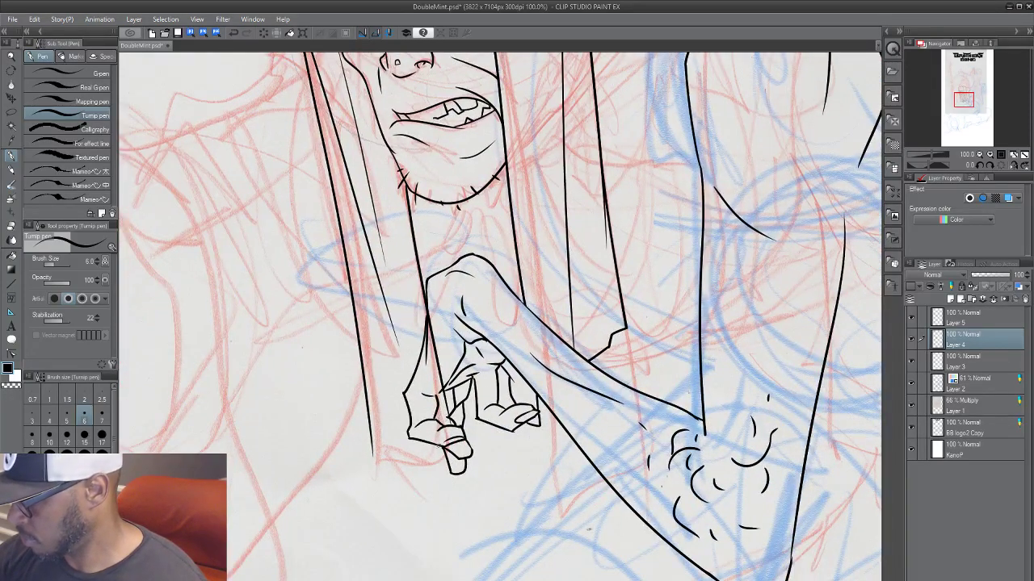
mouse_move(441, 446)
left_mouse_down()
mouse_move(401, 465)
mouse_move(376, 457)
left_mouse_up()
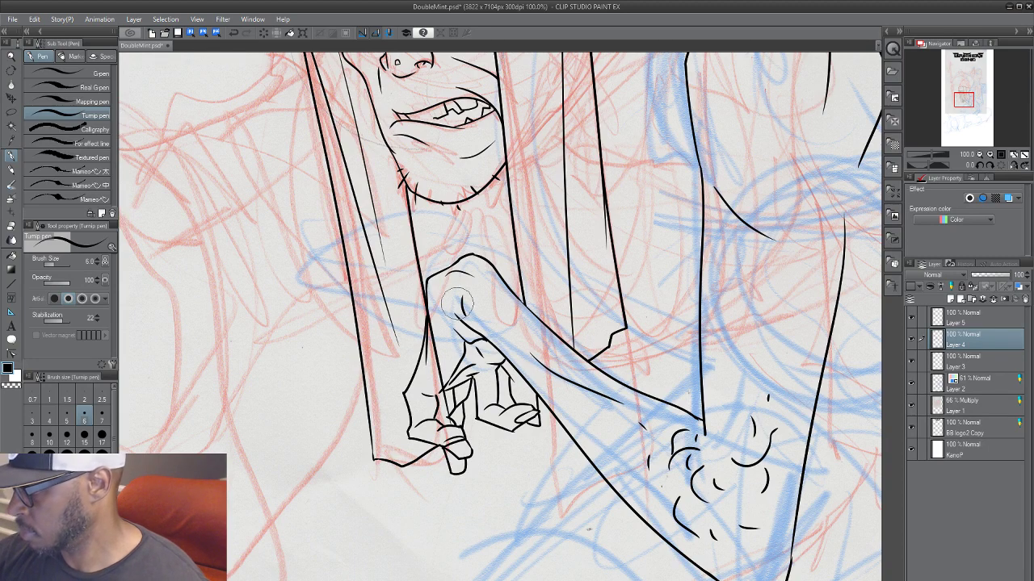
mouse_move(457, 305)
left_mouse_down()
mouse_move(442, 338)
mouse_move(451, 395)
mouse_move(443, 431)
mouse_move(453, 398)
left_mouse_up()
key("ctrl+z")
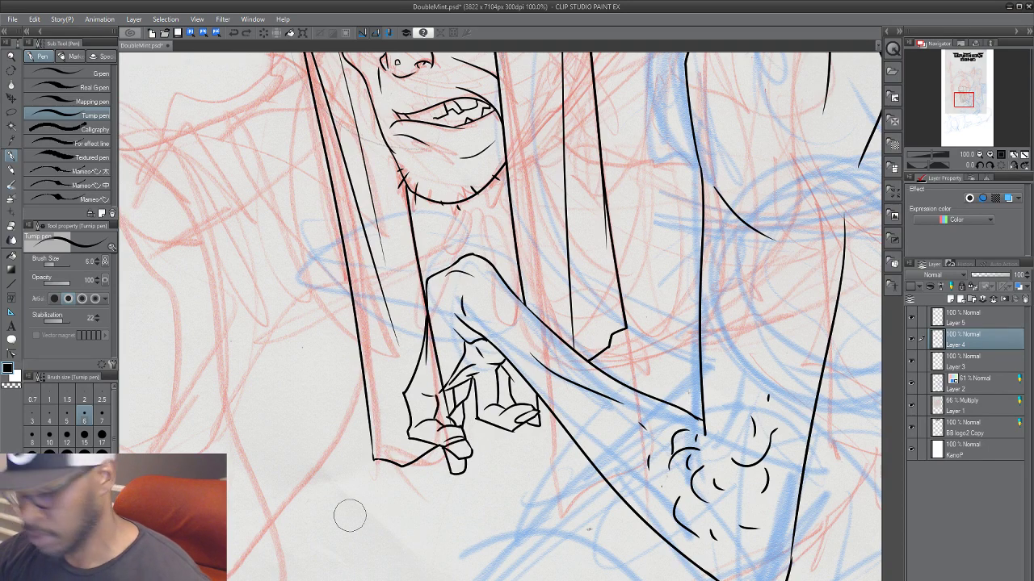
key("alt")
key("ctrl+z")
key("ctrl+z")
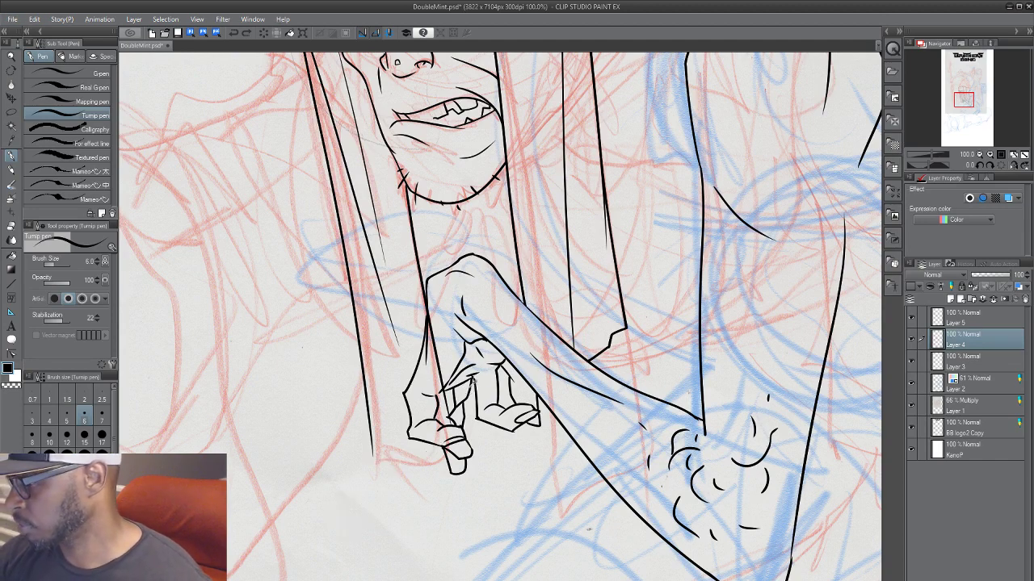
Step: Make Layer 5 active and toggle the visibility of Layers 5 and 4 to check which line art each holds
left_click(912, 316)
left_click(912, 317)
left_click(977, 323)
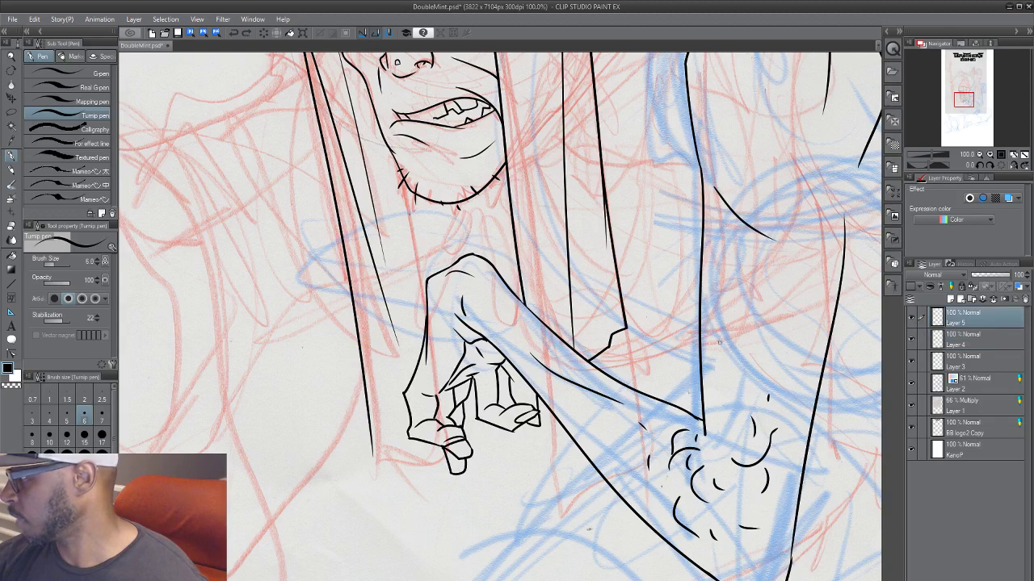
left_click(911, 318)
left_click(911, 317)
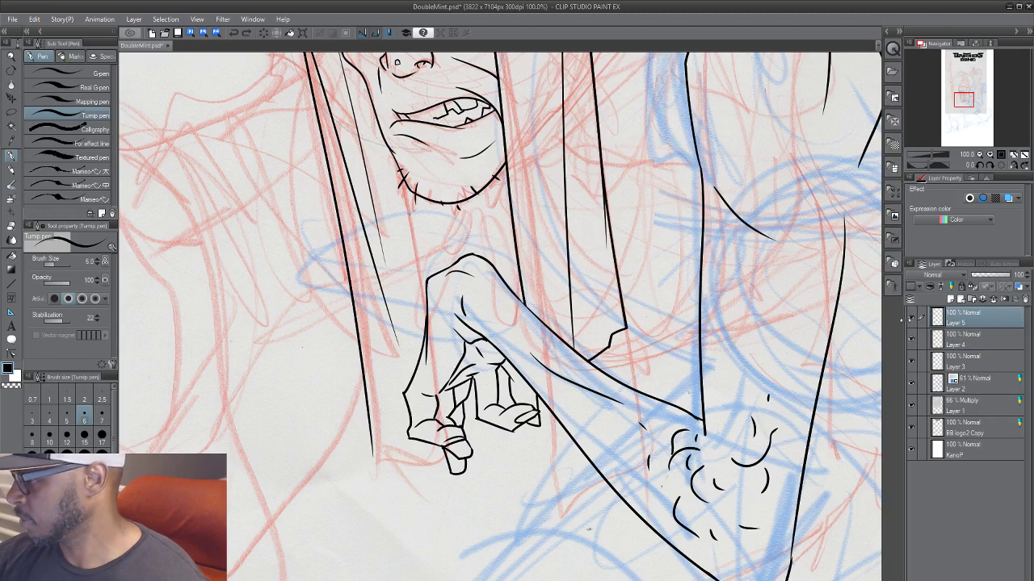
left_click(911, 339)
left_click(912, 339)
Step: On Layer 5, ink the second strip's inner edge from the jaw to the hand and its hem up to the fingers
scroll(675, 338, "up", 3)
left_click_drag(444, 550, 440, 578)
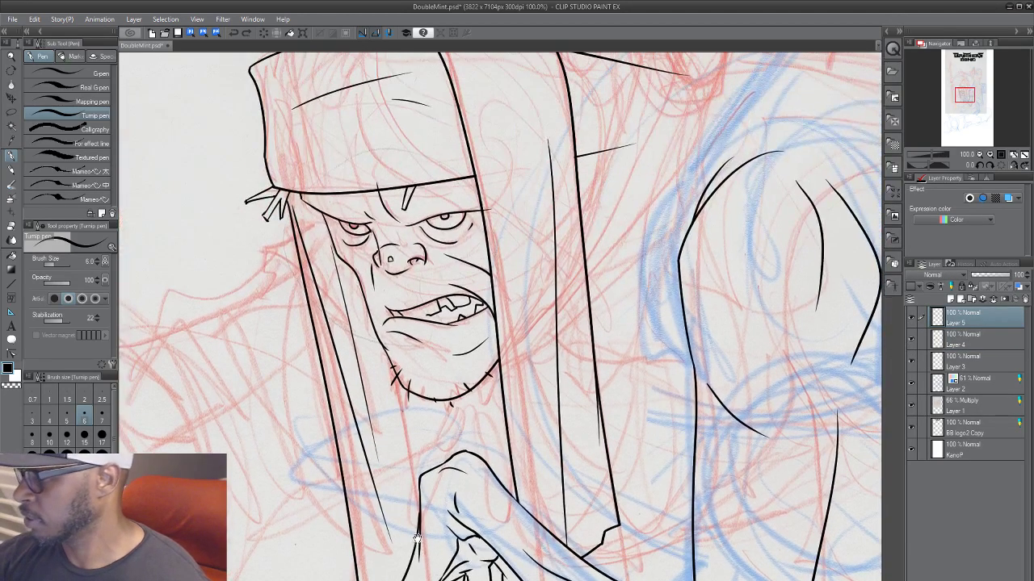
left_click_drag(646, 477, 621, 351)
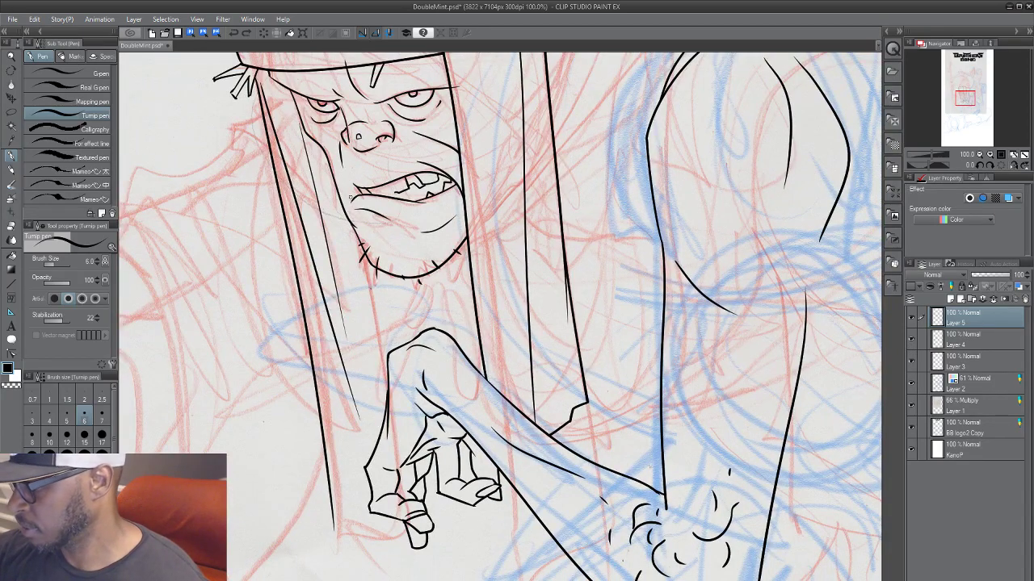
left_click_drag(351, 197, 411, 535)
left_click_drag(332, 530, 407, 539)
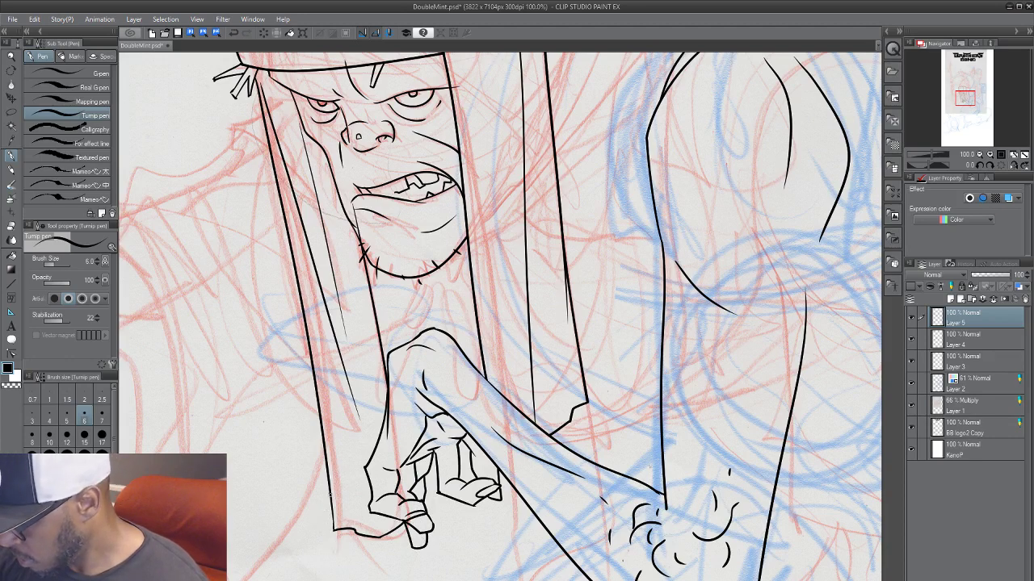
left_click_drag(404, 421, 405, 520)
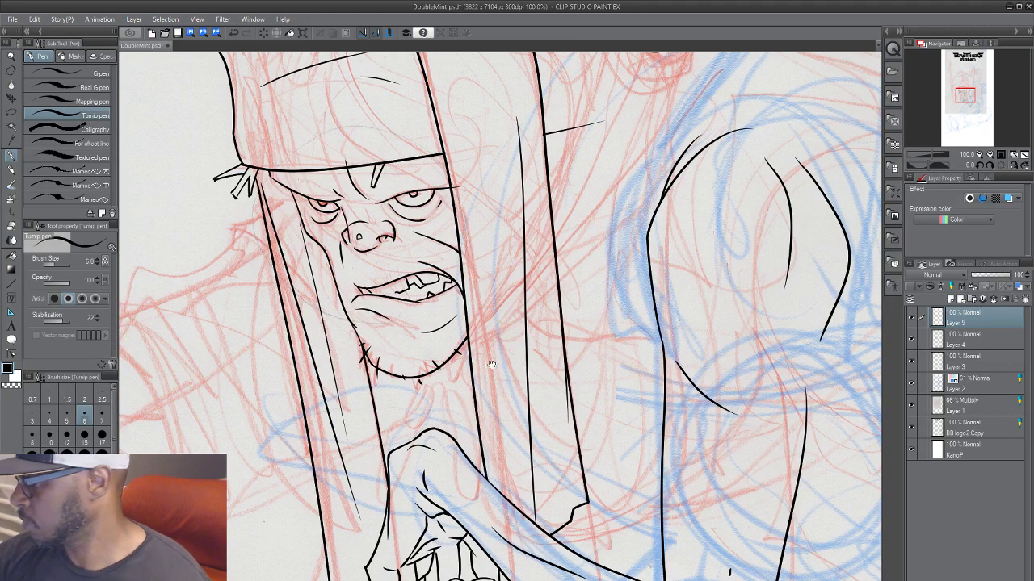
Step: Review both hanging strips against the whole figure and up close, and save the file
left_click_drag(439, 400, 414, 331)
scroll(401, 358, "down", 2)
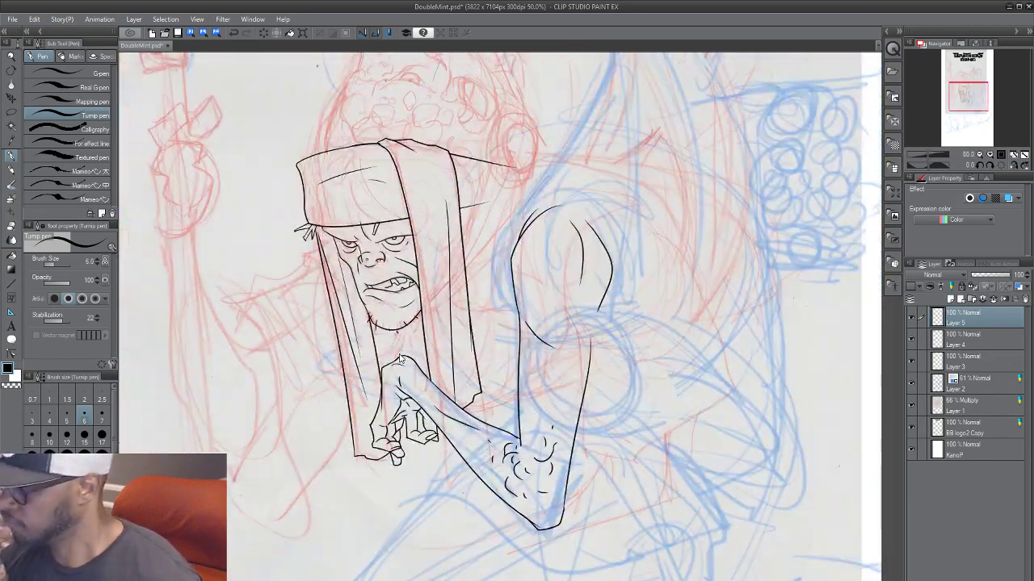
scroll(401, 357, "down", 1)
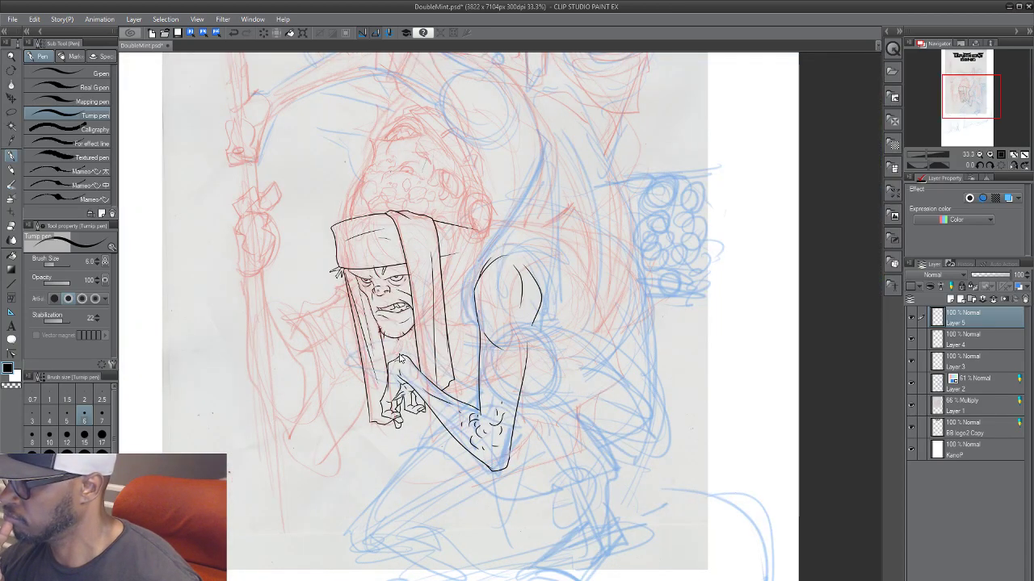
scroll(398, 354, "up", 3)
left_click_drag(396, 263, 415, 444)
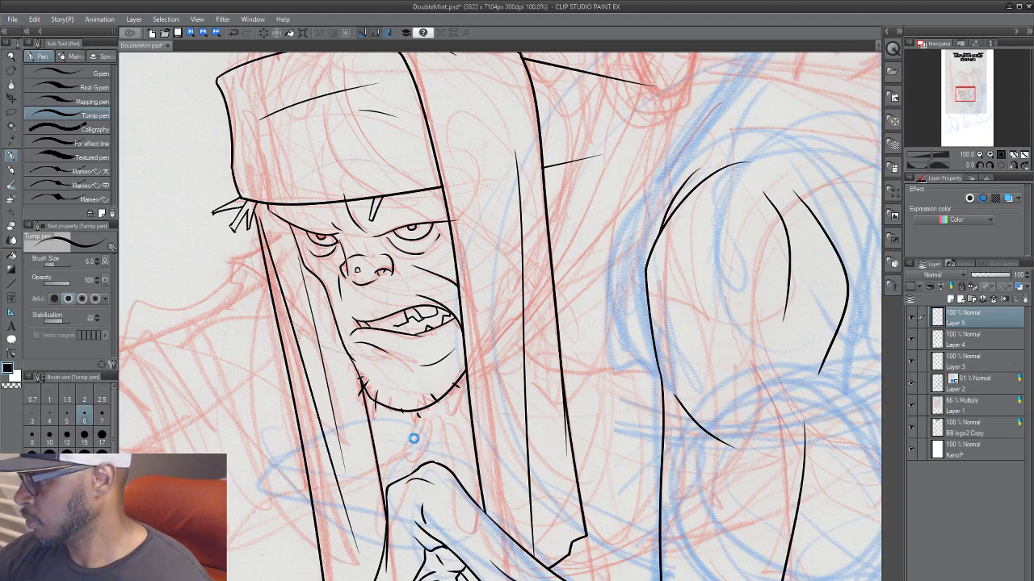
key("ctrl+s")
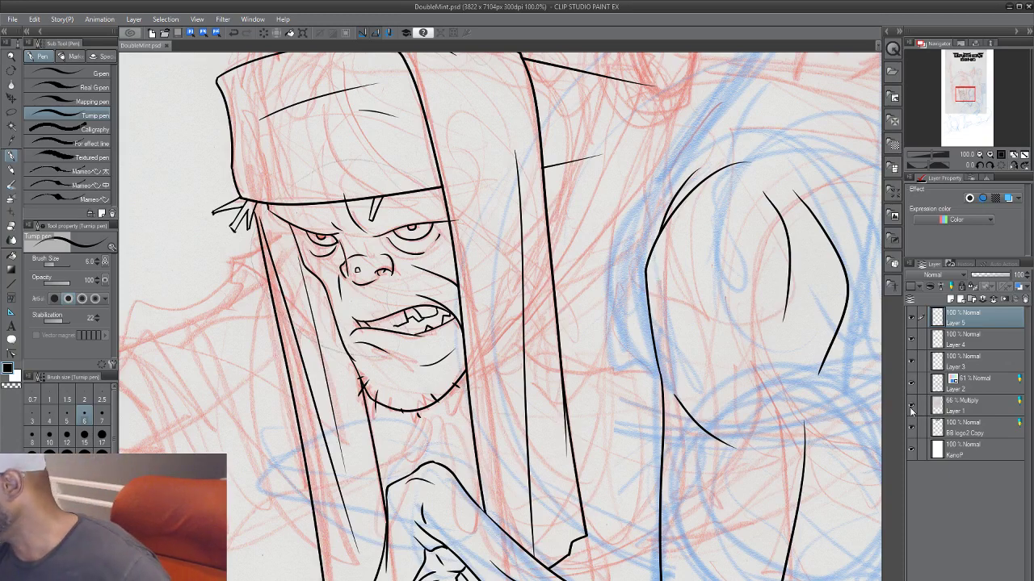
Step: Hide Layer 2, Layer 1, BB logo2 Copy and the white base layer, and mark Layer 3 as a draft layer
left_click(910, 429)
left_click(911, 449)
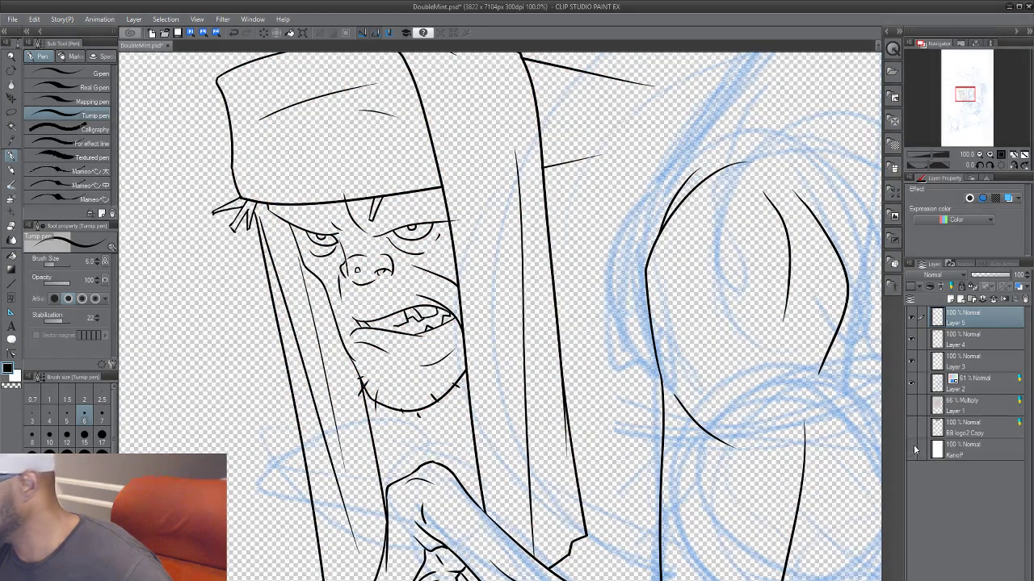
left_click(910, 381)
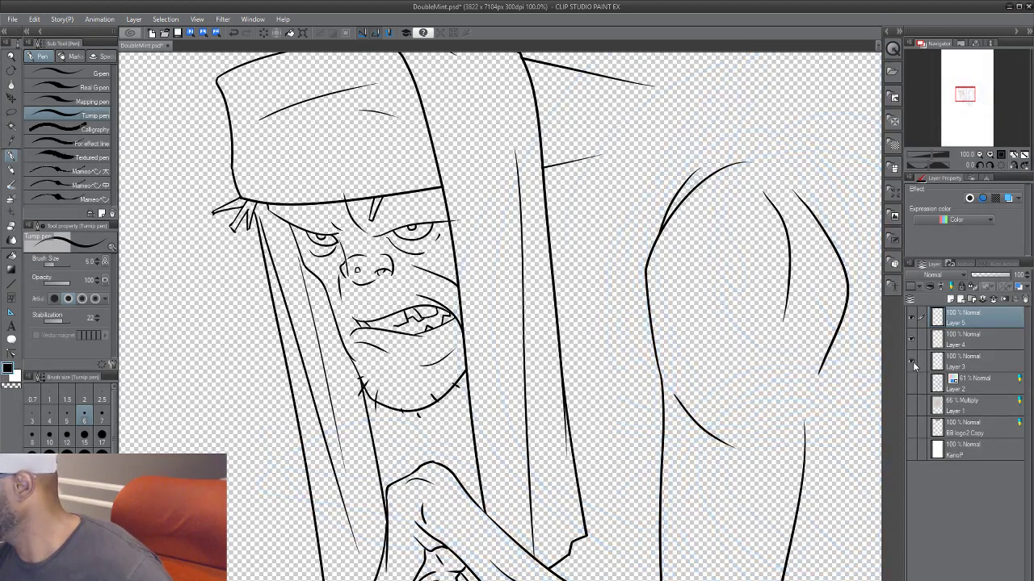
left_click(960, 368)
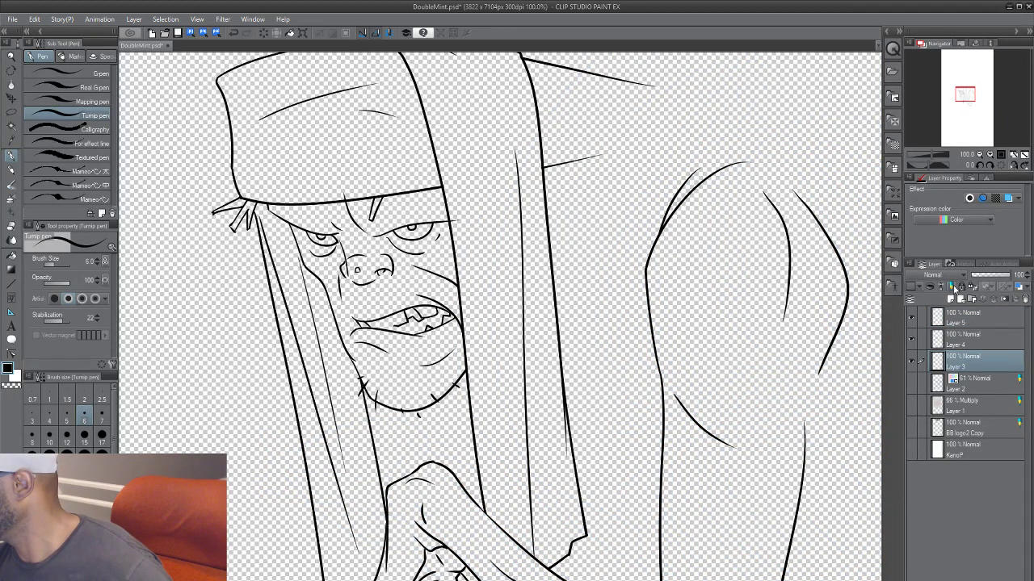
left_click(952, 287)
left_click_drag(440, 414, 434, 442)
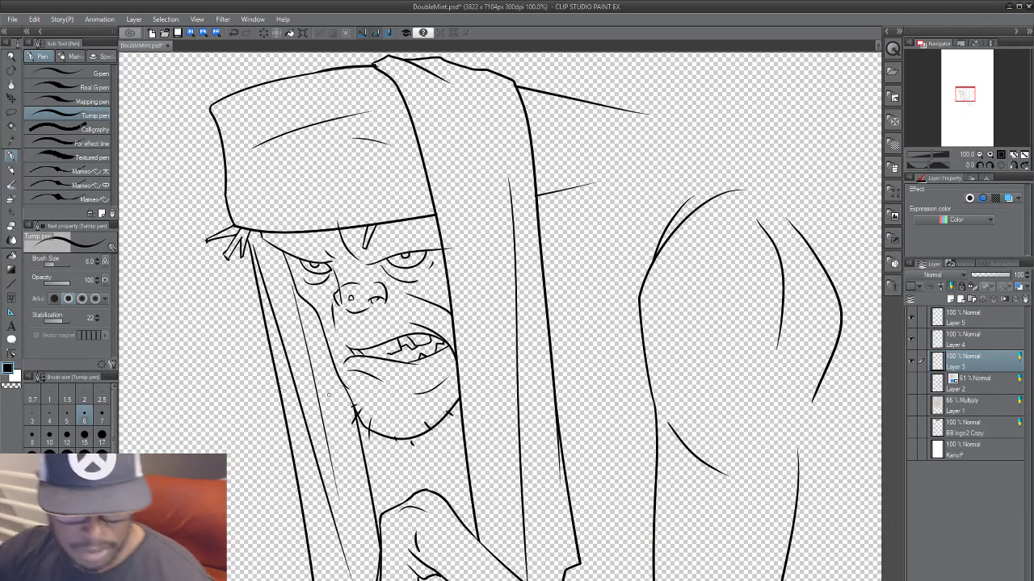
Step: Fill the face's skin area below the headband with flat tan on Layer 3 using the Refer other layers fill
key("g")
key("g")
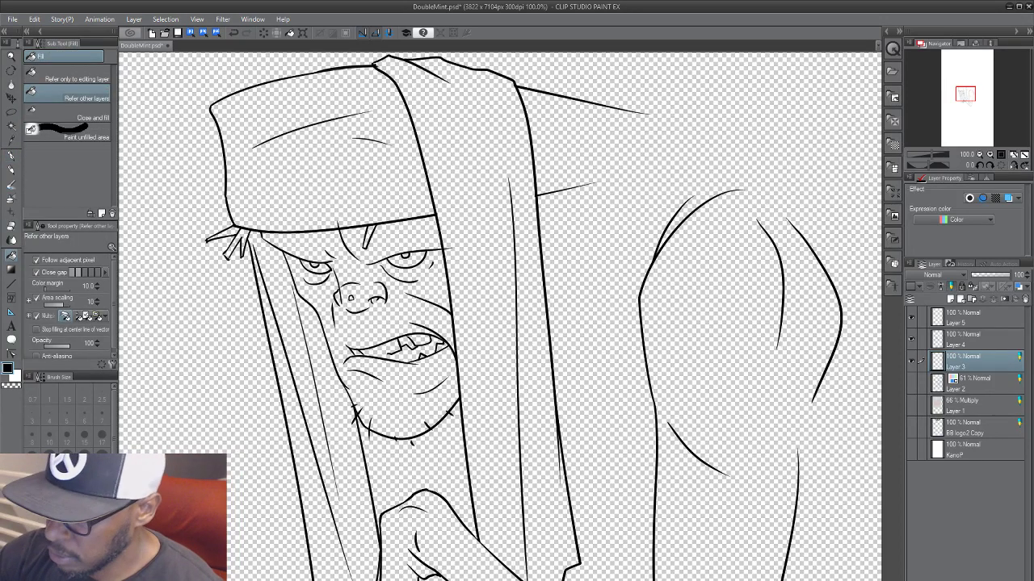
left_click_drag(59, 529, 70, 502)
left_click(393, 304)
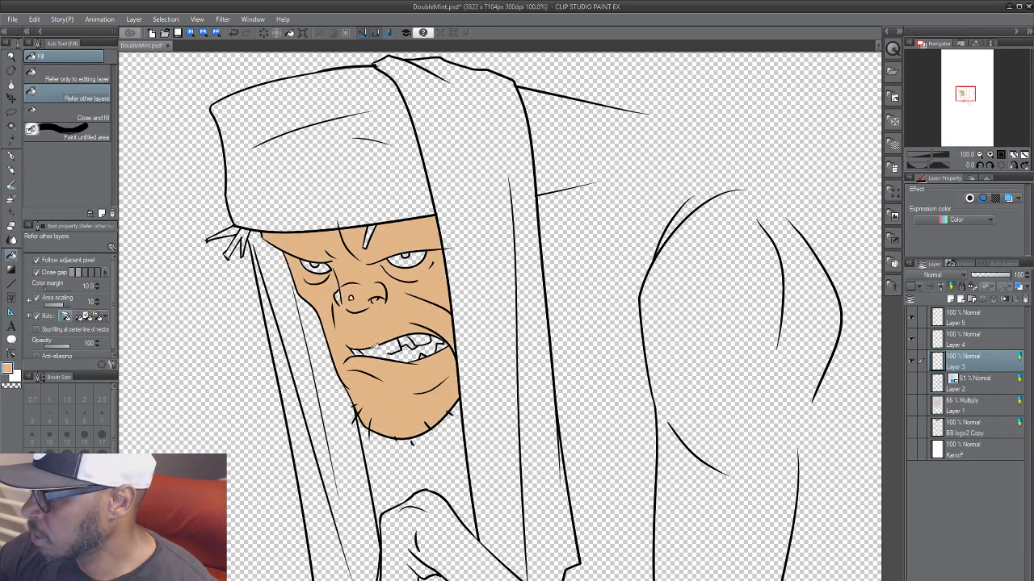
left_click_drag(488, 307, 481, 270)
left_click_drag(514, 509, 500, 530)
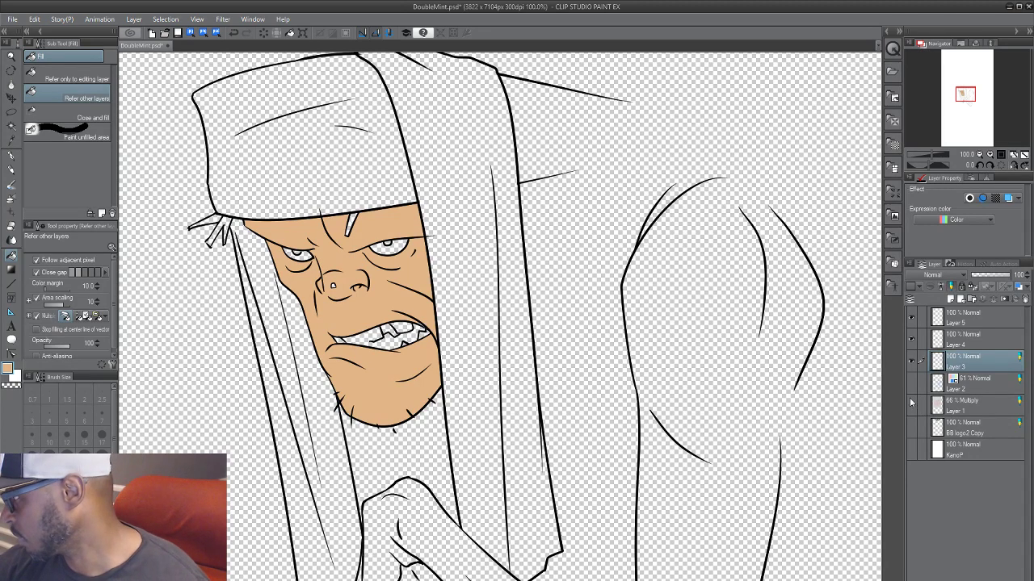
Step: Show the sketch, logo and base layers again, and return to Layer 5 with the Turnip pen in black
left_click_drag(911, 391, 909, 442)
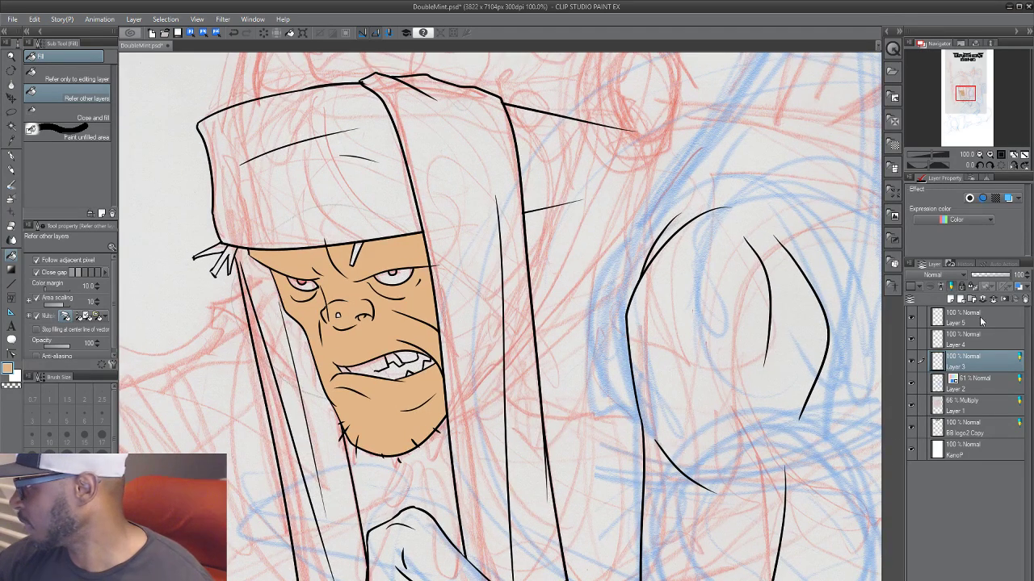
left_click(981, 320)
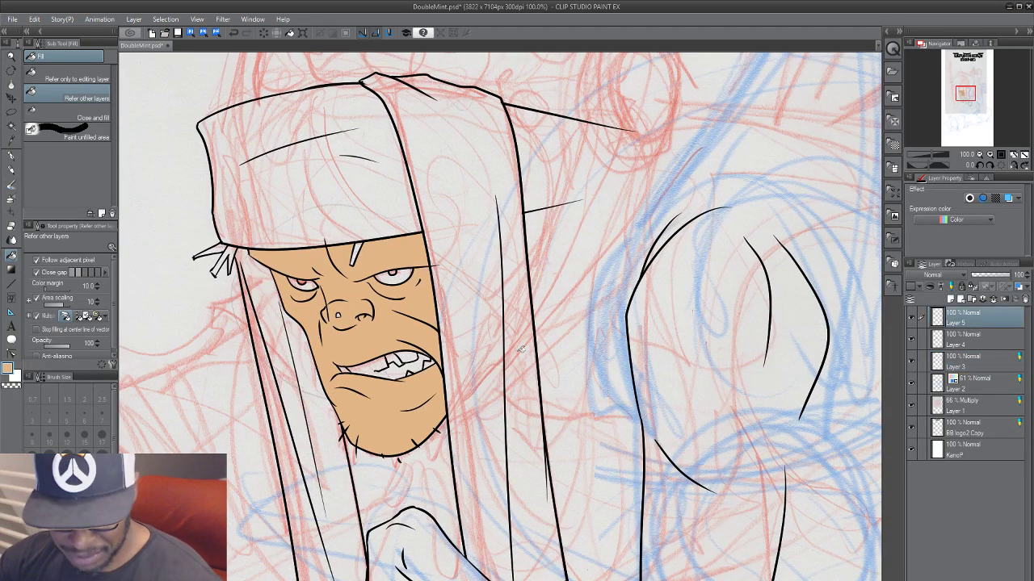
key("p")
left_click(437, 302, "alt")
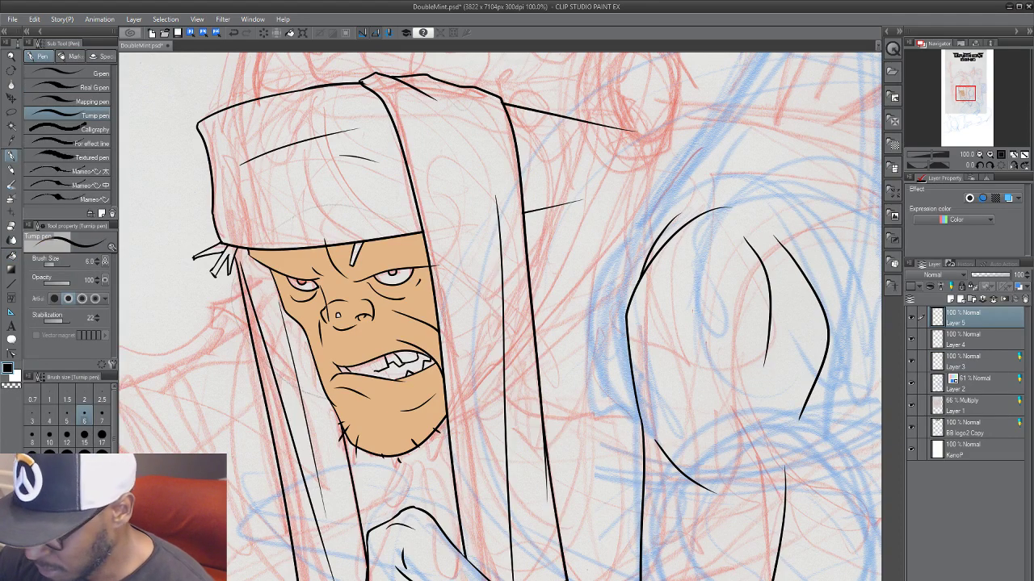
Step: Review the whole figure, then rotate the canvas so the upside-down sketched face above the headband is upright at 150% zoom
mouse_move(297, 376)
left_mouse_down()
mouse_move(419, 302)
mouse_move(547, 403)
mouse_move(559, 340)
left_mouse_up()
scroll(560, 339, "down", 6)
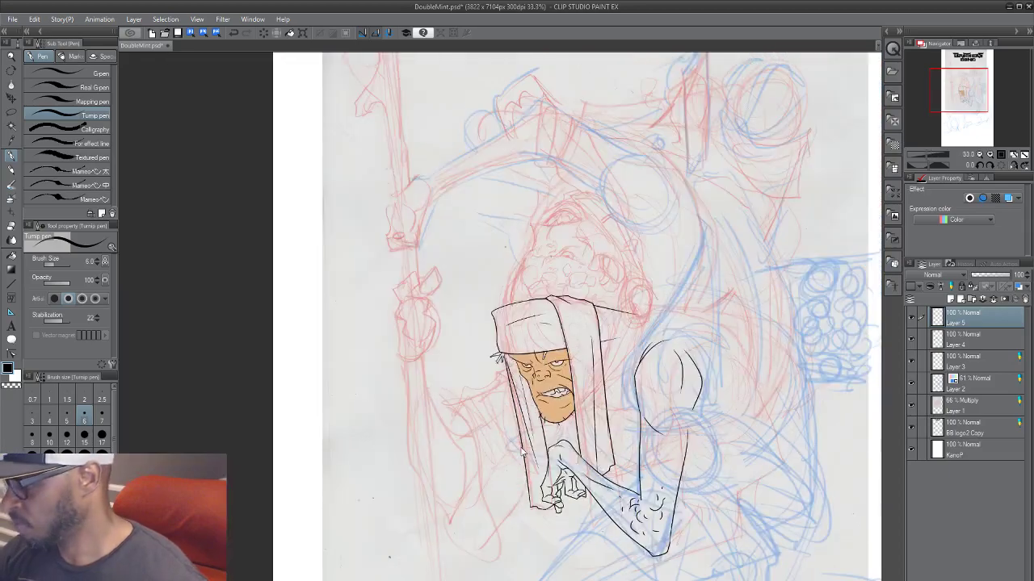
scroll(763, 422, "up", 6)
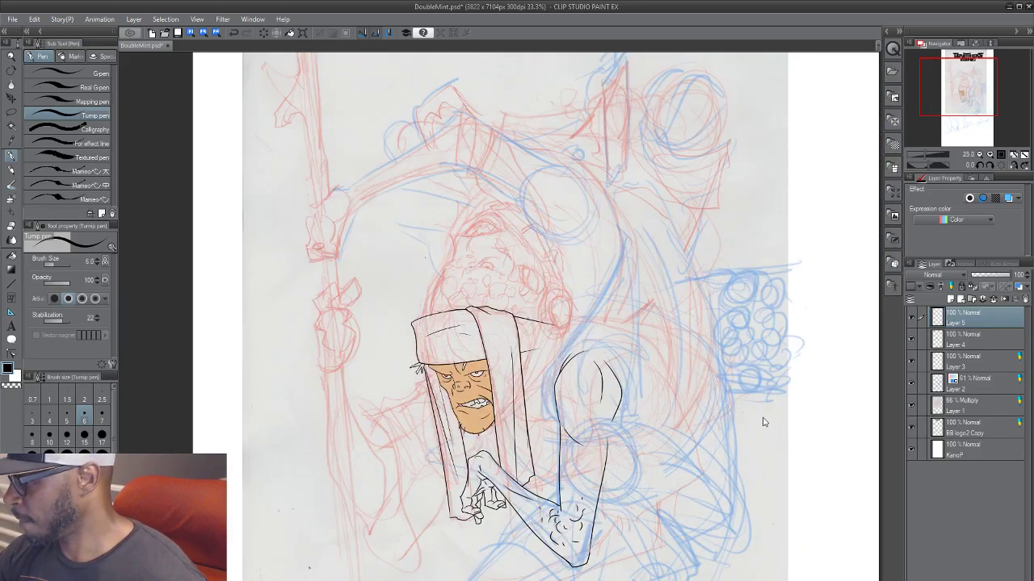
left_click_drag(401, 374, 789, 353)
mouse_move(419, 245)
left_mouse_down()
mouse_move(462, 411)
mouse_move(543, 478)
mouse_move(523, 512)
left_mouse_up()
key("r")
mouse_move(680, 376)
left_mouse_down()
mouse_move(386, 469)
mouse_move(336, 213)
mouse_move(353, 192)
left_mouse_up()
left_click_drag(625, 436, 616, 323)
mouse_move(484, 486)
left_mouse_down()
mouse_move(514, 487)
mouse_move(504, 477)
mouse_move(518, 457)
left_mouse_up()
key("p")
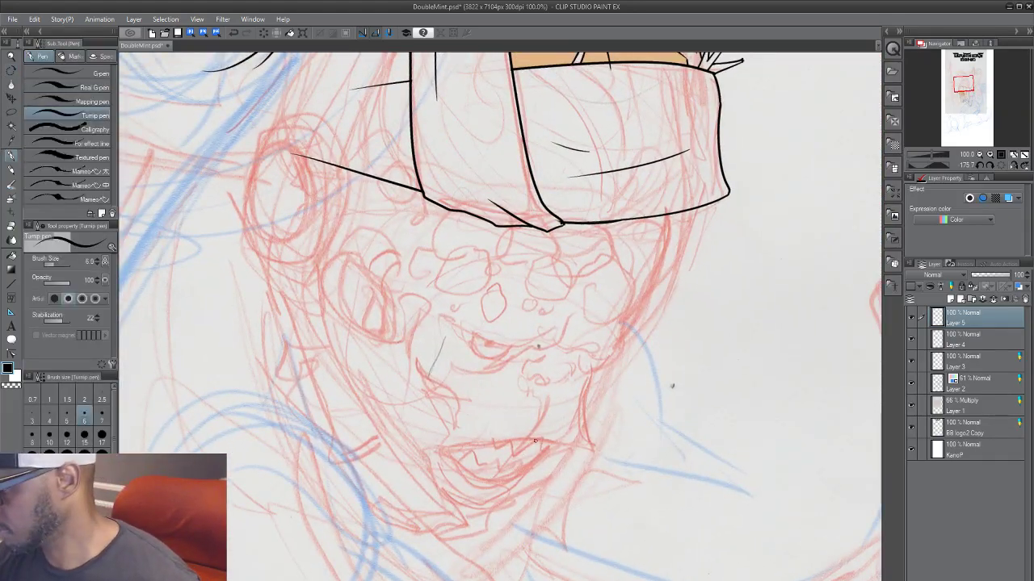
scroll(534, 441, "up", 2)
scroll(505, 359, "up", 1)
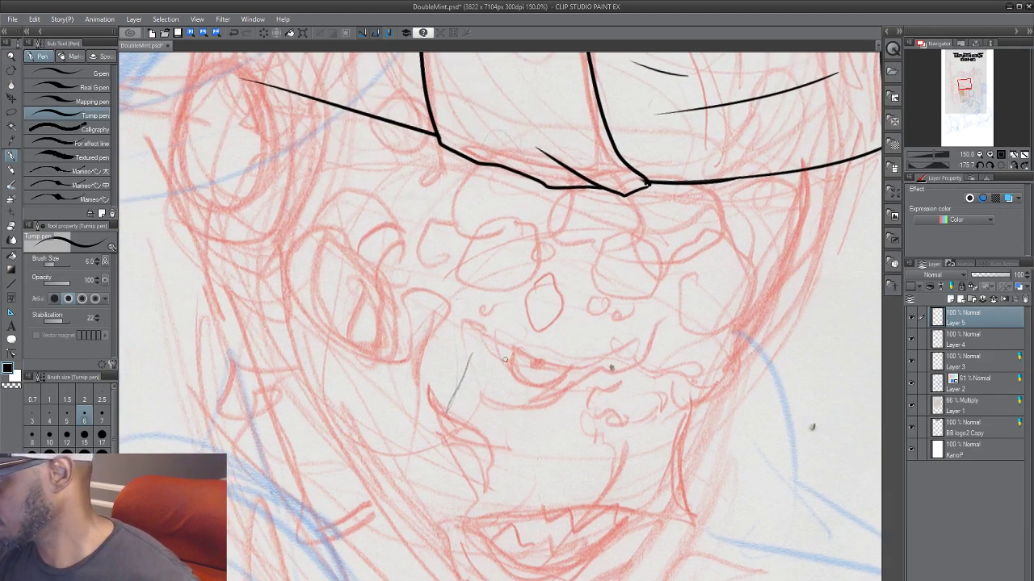
Step: Ink the scowling brow line and the near eye with its pupil, lower lid and small bumps, redoing the lid stroke
mouse_move(451, 322)
left_mouse_down()
mouse_move(536, 364)
mouse_move(655, 336)
left_mouse_up()
mouse_move(512, 369)
left_mouse_down()
mouse_move(548, 385)
mouse_move(570, 366)
left_mouse_up()
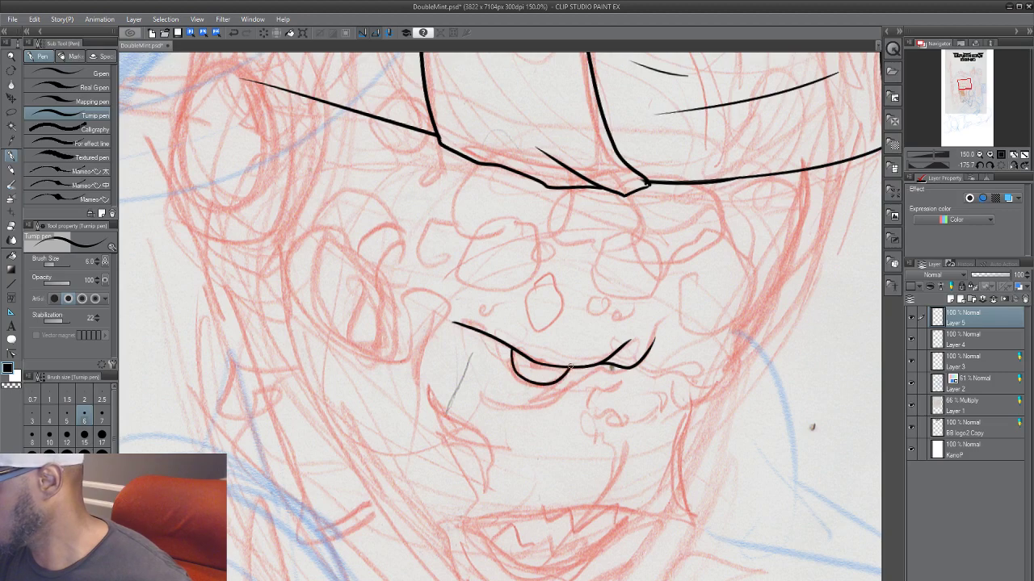
key("ctrl+z")
mouse_move(509, 344)
left_mouse_down()
mouse_move(532, 385)
mouse_move(570, 368)
left_mouse_up()
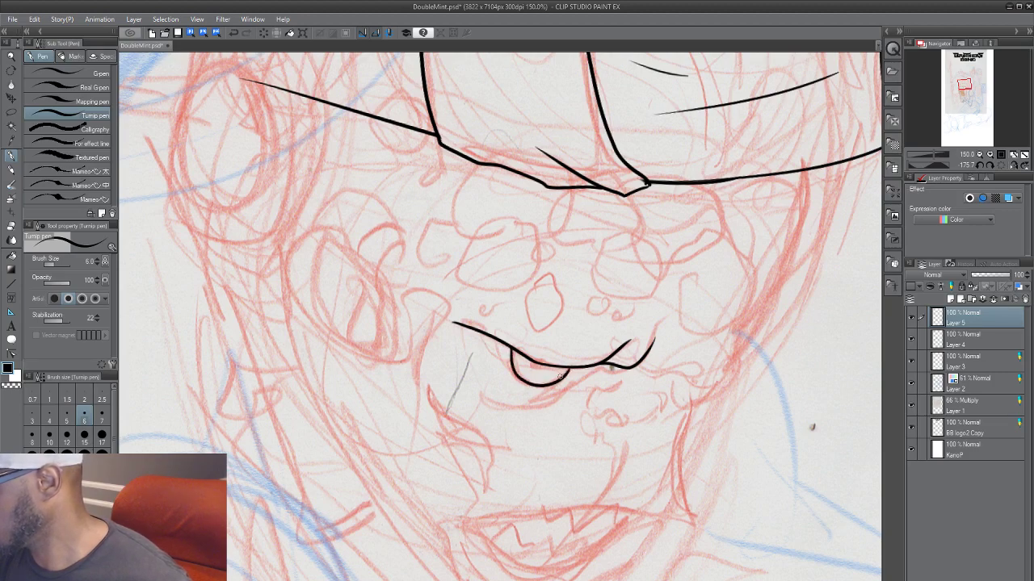
key("ctrl+z")
mouse_move(509, 344)
left_mouse_down()
mouse_move(517, 382)
mouse_move(564, 376)
mouse_move(559, 382)
mouse_move(545, 384)
mouse_move(573, 356)
left_mouse_up()
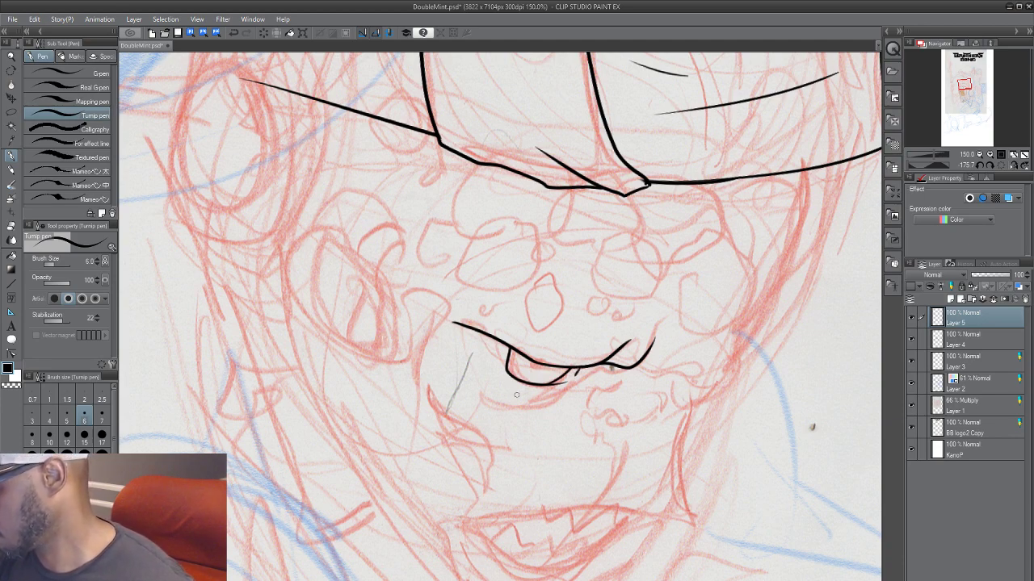
mouse_move(516, 395)
left_mouse_down()
mouse_move(578, 381)
mouse_move(484, 370)
mouse_move(544, 370)
left_mouse_up()
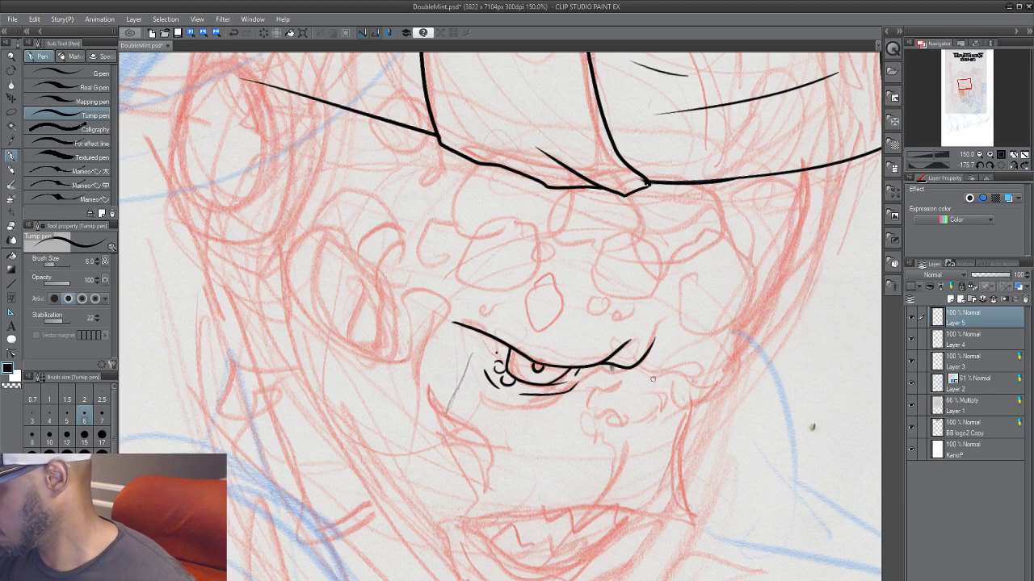
Step: Ink the nose bridge, tip and nostril beside the near eye
mouse_move(670, 411)
left_mouse_down()
mouse_move(583, 396)
mouse_move(565, 375)
mouse_move(580, 383)
mouse_move(552, 407)
left_mouse_up()
mouse_move(531, 365)
left_mouse_down()
mouse_move(507, 372)
mouse_move(511, 394)
mouse_move(534, 403)
mouse_move(517, 401)
mouse_move(542, 422)
left_mouse_up()
left_click_drag(611, 408, 551, 437)
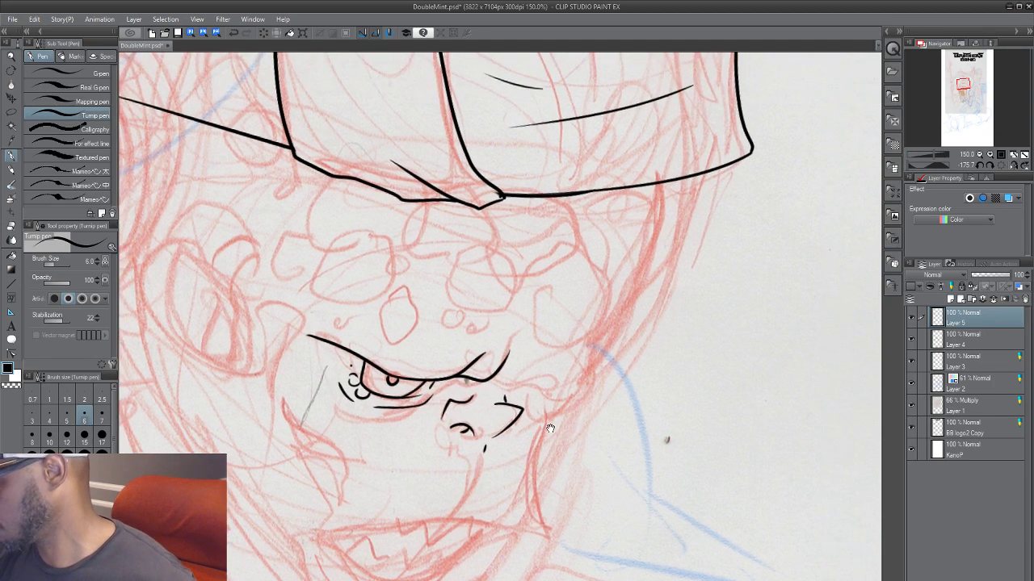
Step: Ink the far brow and the narrow far eye with its pupil and the folds beneath it
mouse_move(512, 383)
left_mouse_down()
mouse_move(553, 395)
mouse_move(601, 360)
left_mouse_up()
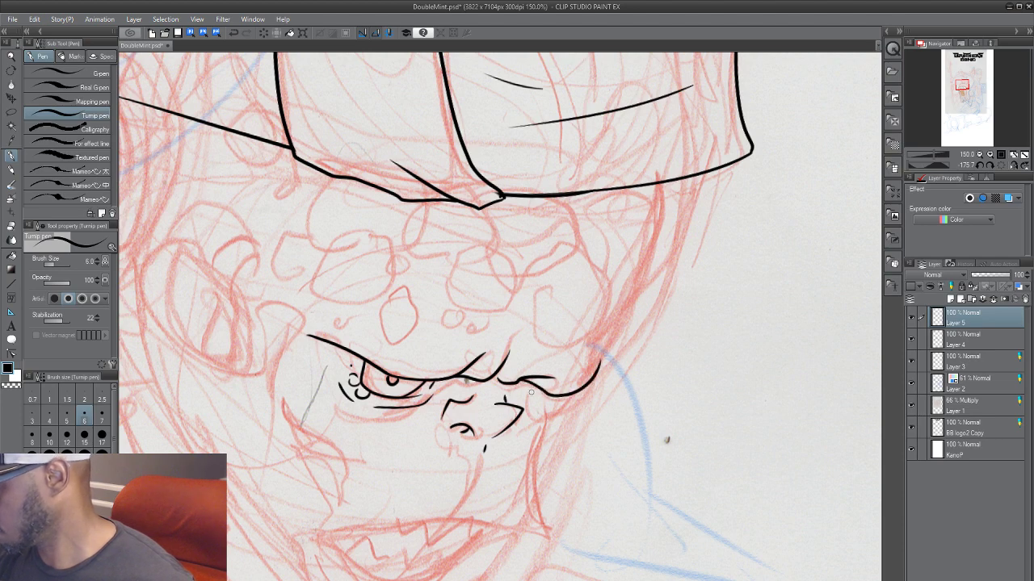
mouse_move(523, 385)
left_mouse_down()
mouse_move(565, 409)
mouse_move(580, 394)
left_mouse_up()
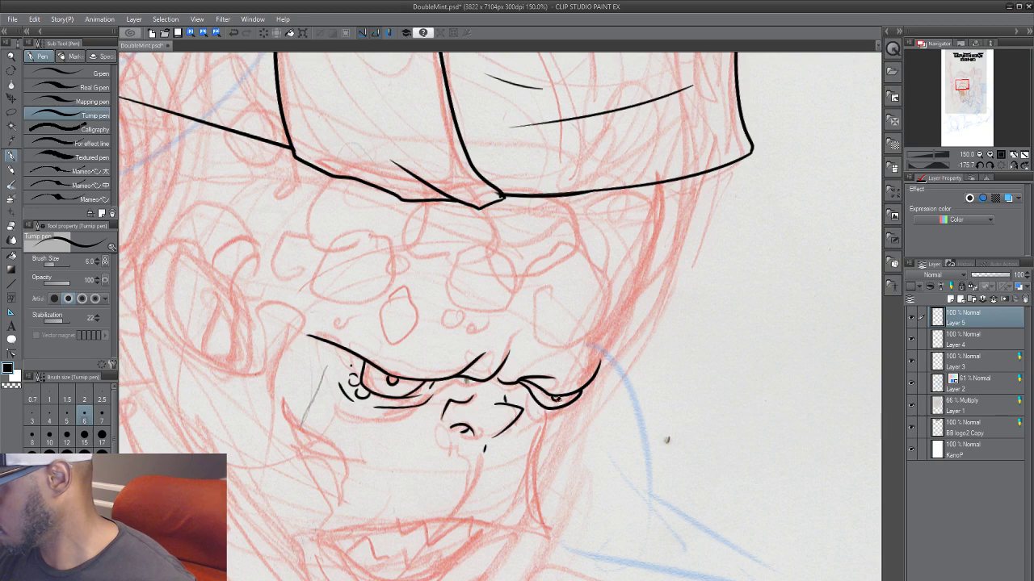
left_click_drag(517, 395, 544, 424)
mouse_move(584, 390)
left_mouse_down()
mouse_move(582, 408)
mouse_move(545, 435)
left_mouse_up()
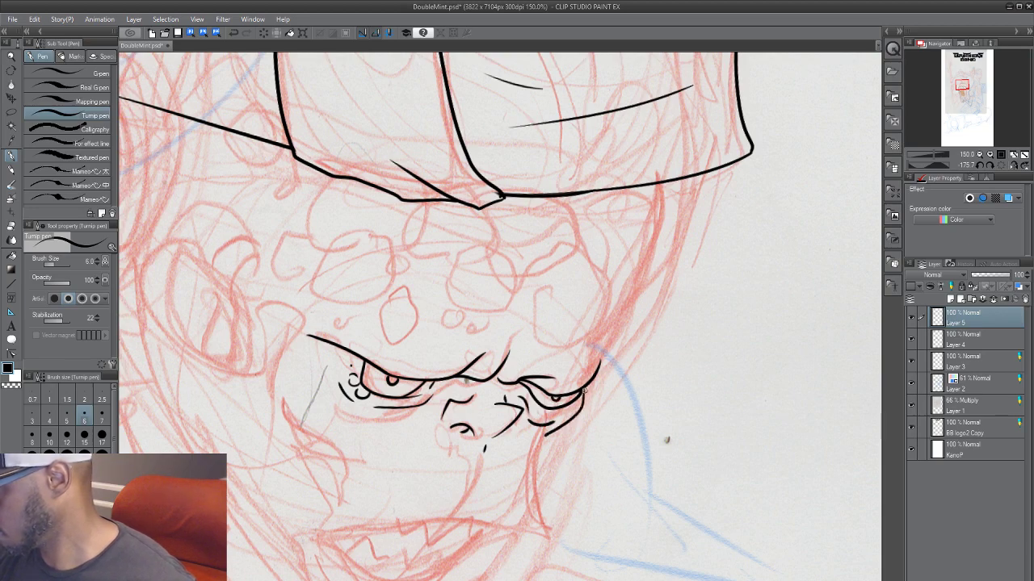
mouse_move(613, 367)
left_mouse_down()
mouse_move(532, 423)
mouse_move(521, 393)
left_mouse_up()
Step: Ink the far cheek edge, the upper lip line, and the creases of the muzzle and near cheek
mouse_move(510, 451)
left_mouse_down()
mouse_move(534, 397)
mouse_move(594, 320)
left_mouse_up()
mouse_move(545, 361)
left_mouse_down()
mouse_move(536, 446)
mouse_move(546, 465)
left_mouse_up()
mouse_move(558, 441)
left_mouse_down()
mouse_move(666, 398)
mouse_move(637, 415)
mouse_move(430, 413)
left_mouse_up()
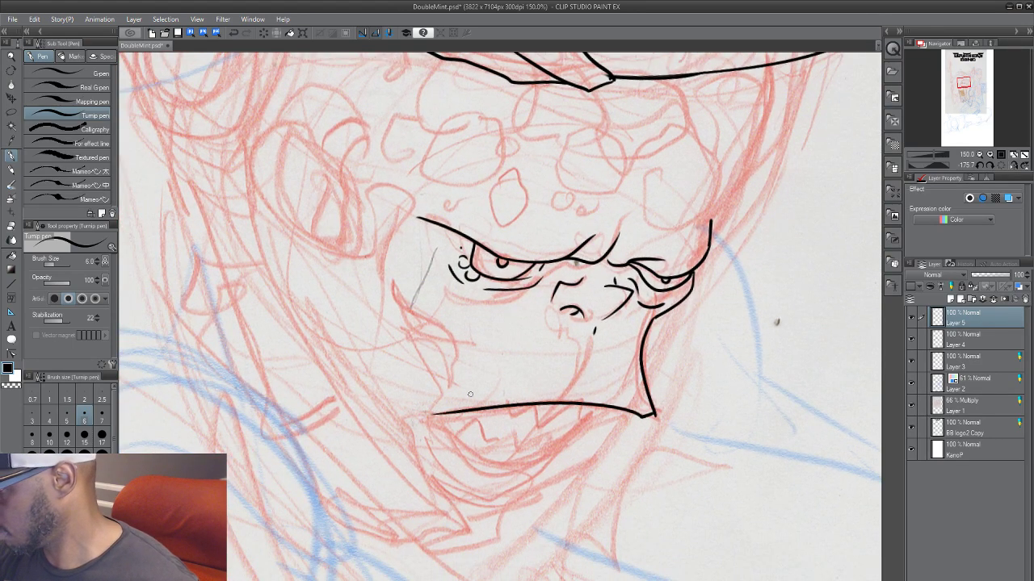
mouse_move(594, 329)
left_mouse_down()
mouse_move(597, 393)
mouse_move(626, 394)
left_mouse_up()
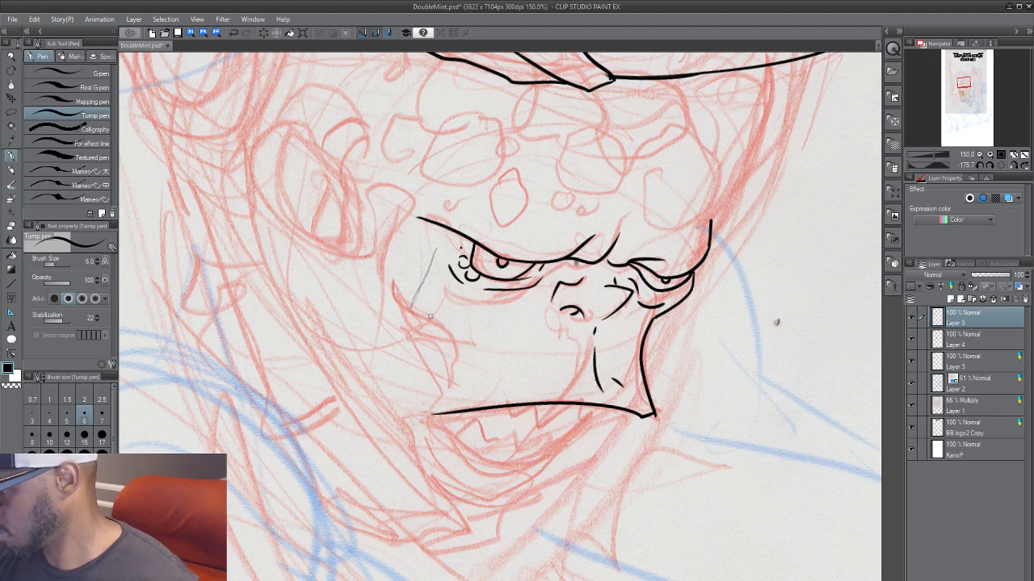
mouse_move(390, 283)
left_mouse_down()
mouse_move(444, 369)
mouse_move(423, 407)
left_mouse_up()
mouse_move(458, 306)
left_mouse_down()
mouse_move(517, 295)
mouse_move(518, 305)
left_mouse_up()
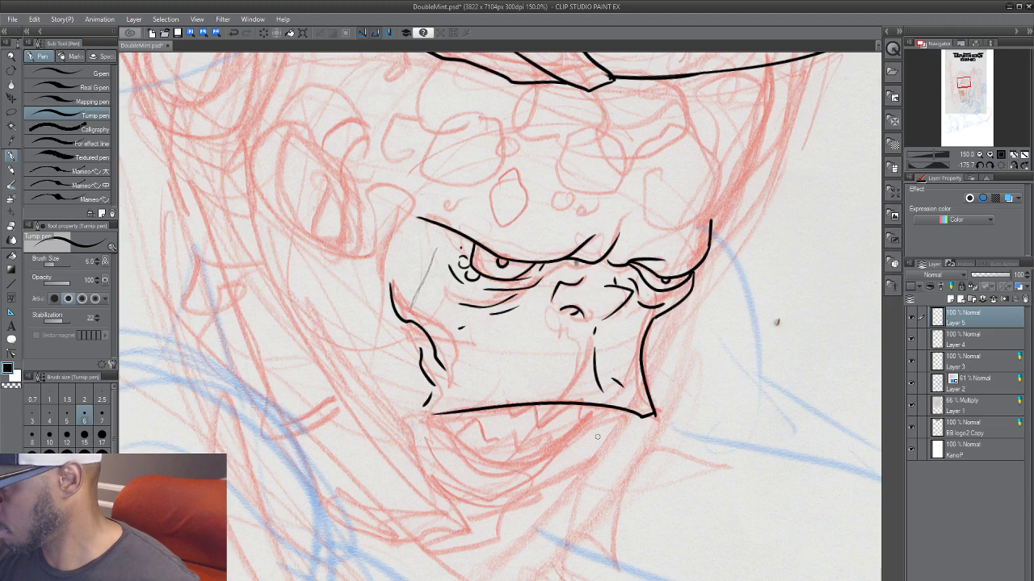
Step: Ink the open mouth's lower edge and jagged teeth, then the chin and the long near jaw line
left_click_drag(592, 423, 628, 340)
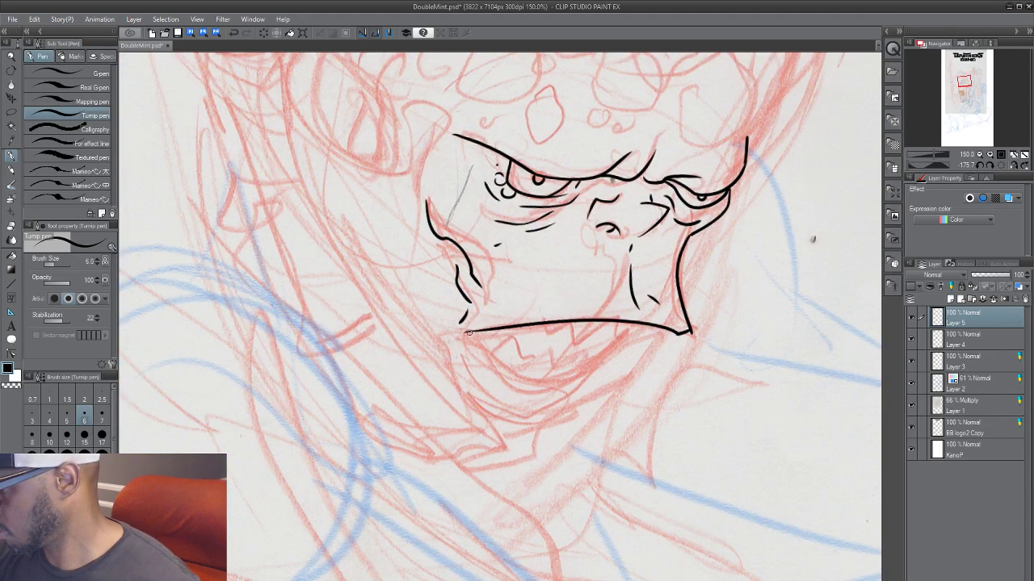
mouse_move(475, 331)
left_mouse_down()
mouse_move(531, 382)
mouse_move(574, 390)
mouse_move(601, 352)
left_mouse_up()
mouse_move(533, 360)
left_mouse_down()
mouse_move(546, 350)
mouse_move(548, 370)
mouse_move(602, 347)
mouse_move(596, 361)
left_mouse_up()
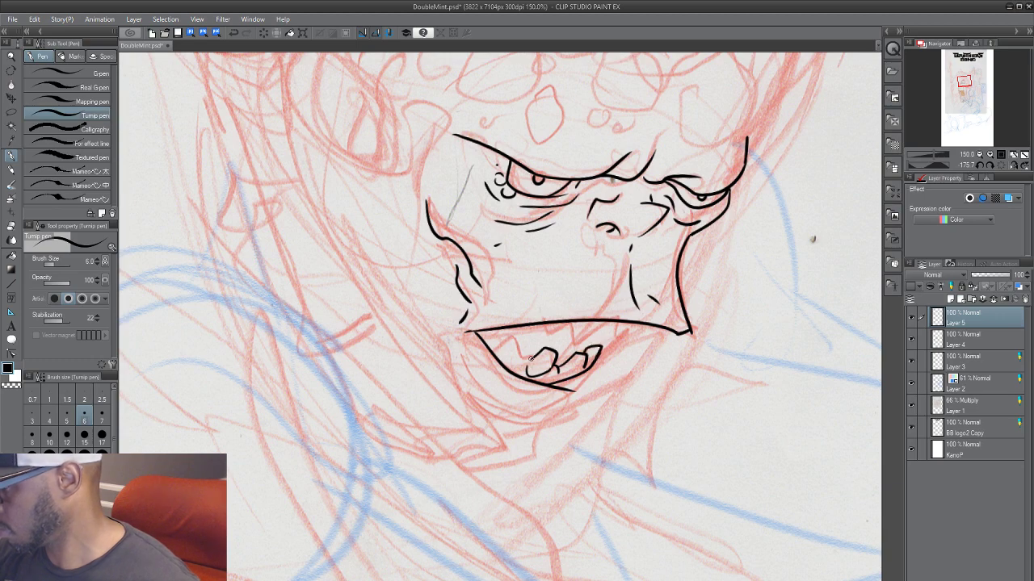
mouse_move(531, 359)
left_mouse_down()
mouse_move(503, 358)
mouse_move(521, 340)
mouse_move(498, 336)
mouse_move(501, 357)
mouse_move(544, 323)
mouse_move(542, 338)
mouse_move(566, 332)
mouse_move(562, 342)
mouse_move(541, 324)
mouse_move(514, 325)
left_mouse_up()
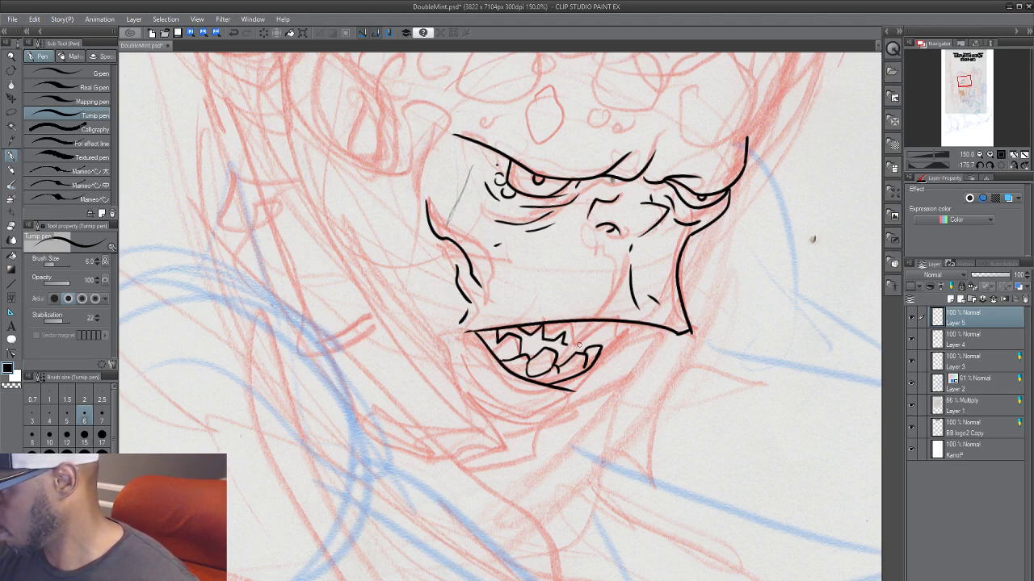
mouse_move(578, 345)
left_mouse_down()
mouse_move(620, 335)
mouse_move(607, 323)
mouse_move(624, 333)
mouse_move(616, 342)
mouse_move(641, 328)
mouse_move(610, 357)
mouse_move(609, 345)
mouse_move(600, 390)
mouse_move(538, 419)
mouse_move(457, 365)
left_mouse_up()
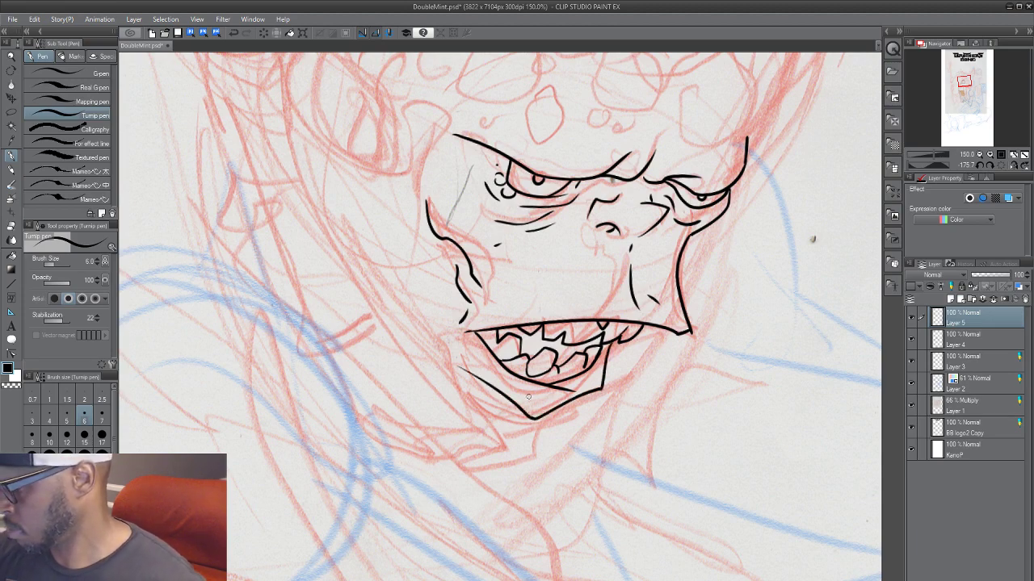
mouse_move(528, 417)
left_mouse_down()
mouse_move(460, 384)
mouse_move(336, 230)
mouse_move(290, 150)
left_mouse_up()
Step: Ink the rounded bumps on the middle and far side of the forehead above the brows
scroll(325, 167, "down", 2)
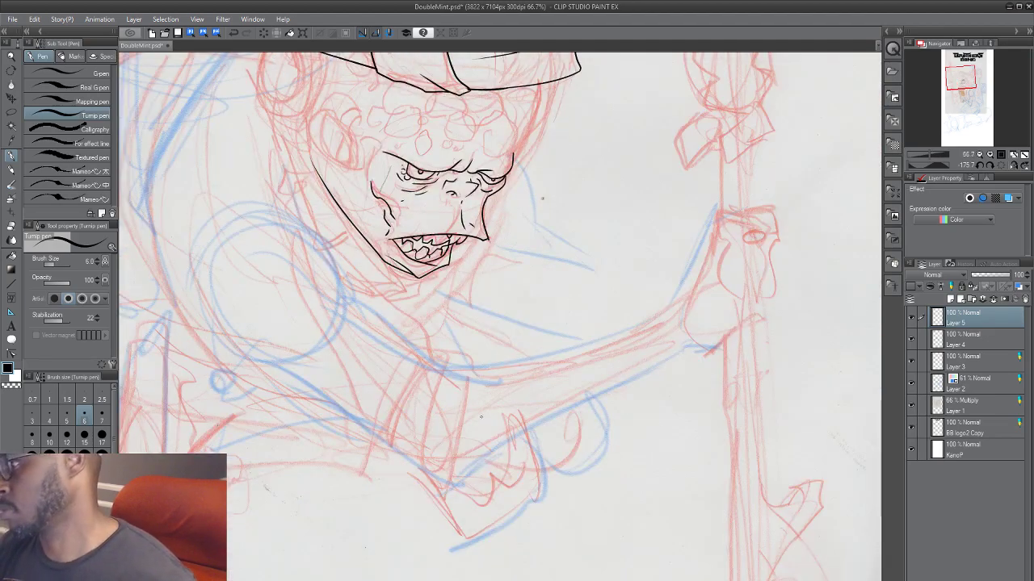
left_click_drag(473, 324, 605, 473)
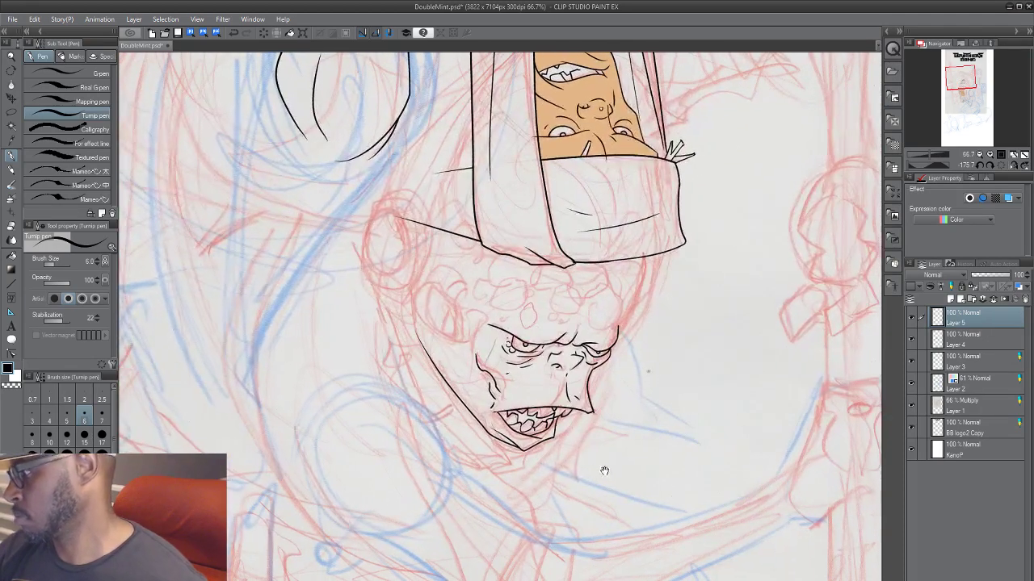
scroll(564, 490, "up", 2)
scroll(564, 490, "up", 1)
left_click_drag(570, 333, 597, 528)
mouse_move(519, 278)
left_mouse_down()
mouse_move(502, 273)
mouse_move(506, 332)
mouse_move(529, 281)
mouse_move(518, 270)
left_mouse_up()
mouse_move(576, 295)
left_mouse_down()
mouse_move(572, 312)
mouse_move(575, 296)
left_mouse_up()
mouse_move(658, 264)
left_mouse_down()
mouse_move(646, 292)
mouse_move(720, 323)
mouse_move(692, 231)
mouse_move(629, 258)
mouse_move(596, 229)
mouse_move(579, 294)
mouse_move(633, 263)
left_mouse_up()
left_click_drag(691, 230, 702, 180)
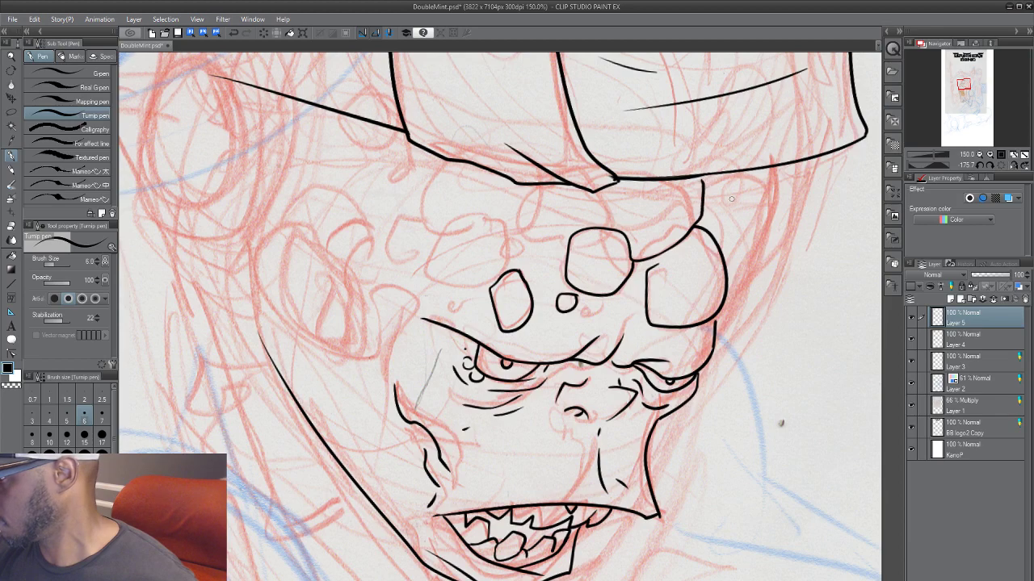
Step: Ink the bumpy far contour of the head and the row of larger bumps tucked against the headband
left_click_drag(726, 286, 738, 226)
mouse_move(743, 280)
left_mouse_down()
mouse_move(717, 323)
mouse_move(623, 403)
left_mouse_up()
mouse_move(641, 355)
left_mouse_down()
mouse_move(664, 318)
mouse_move(679, 240)
left_mouse_up()
mouse_move(658, 274)
left_mouse_down()
mouse_move(624, 291)
mouse_move(610, 270)
mouse_move(739, 290)
left_mouse_up()
mouse_move(599, 266)
left_mouse_down()
mouse_move(602, 293)
mouse_move(506, 294)
mouse_move(516, 260)
left_mouse_up()
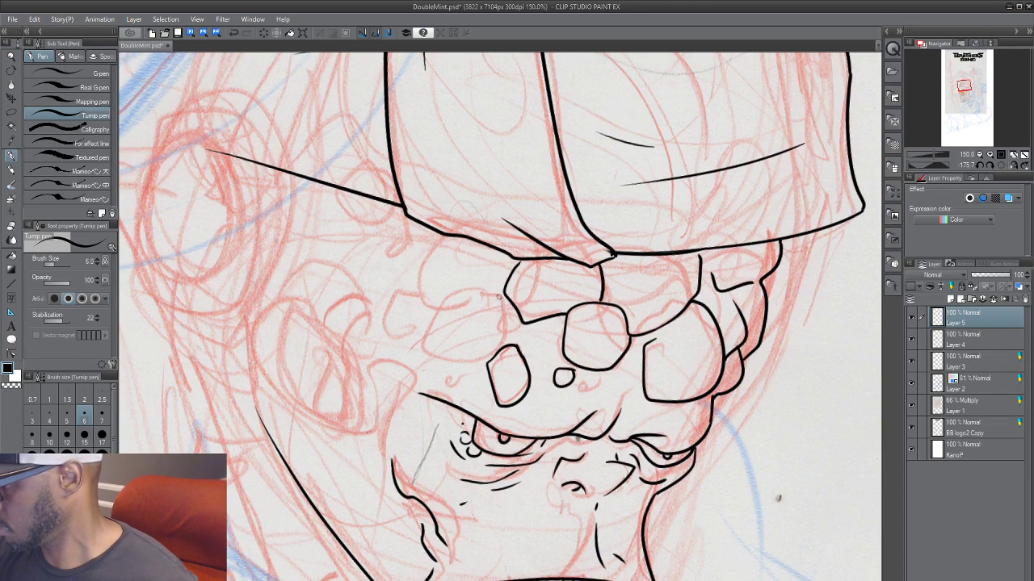
mouse_move(499, 298)
left_mouse_down()
mouse_move(435, 299)
mouse_move(445, 367)
mouse_move(495, 347)
left_mouse_up()
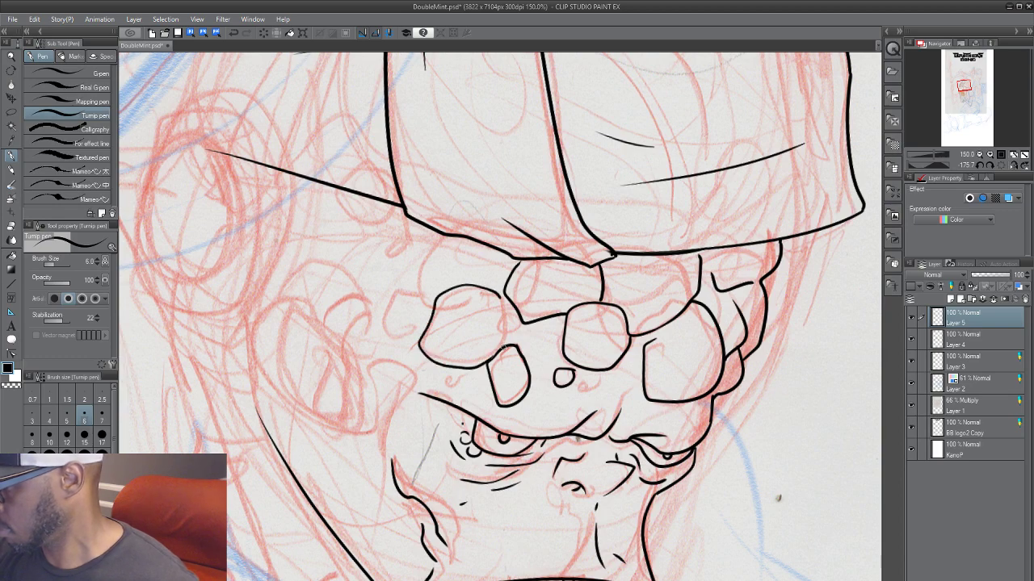
mouse_move(435, 305)
left_mouse_down()
mouse_move(416, 295)
mouse_move(410, 249)
mouse_move(436, 231)
left_mouse_up()
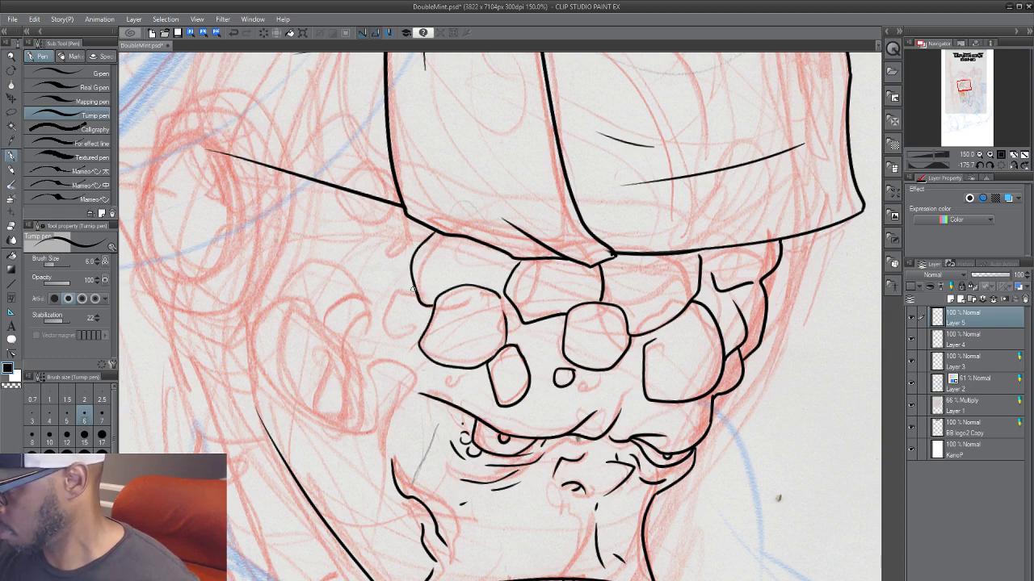
Step: Ink two rounded bumps on the near temple between the forehead bumps and the ear, and save the drawing
mouse_move(413, 289)
left_mouse_down()
mouse_move(370, 320)
mouse_move(426, 335)
left_mouse_up()
left_click_drag(508, 402, 612, 346)
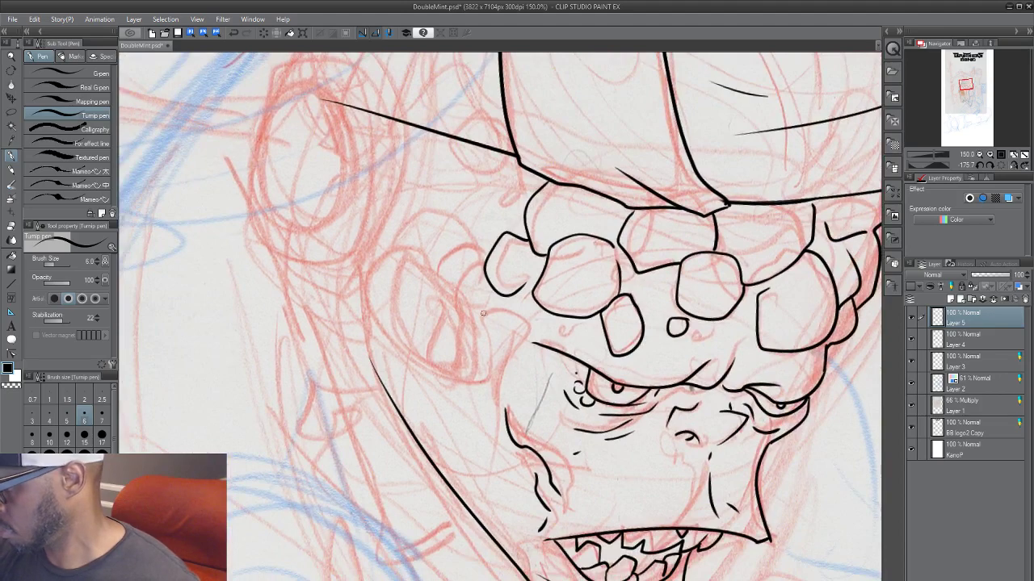
mouse_move(681, 506)
left_mouse_down()
mouse_move(623, 425)
mouse_move(612, 387)
mouse_move(570, 387)
left_mouse_up()
scroll(429, 428, "down", 3)
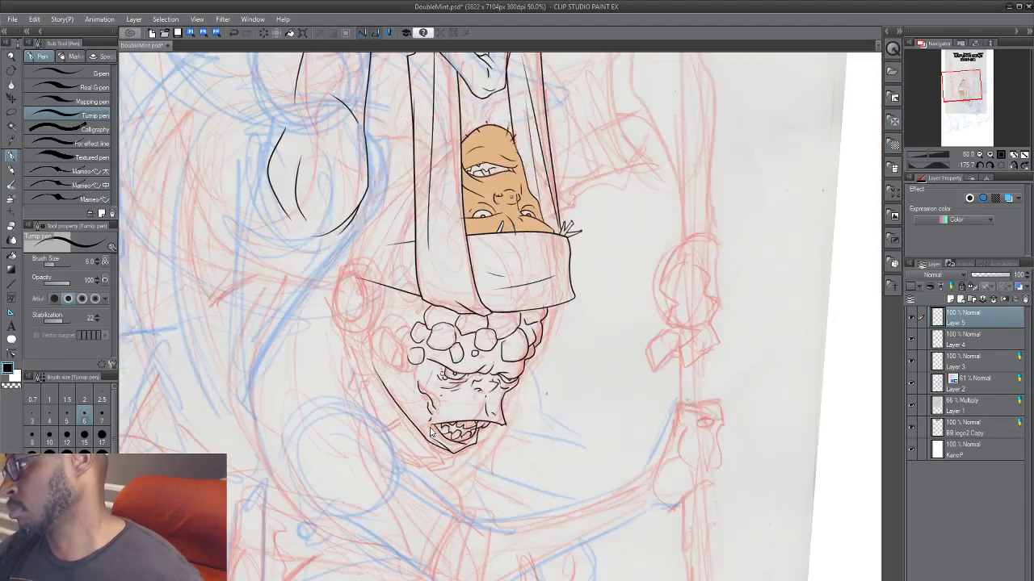
scroll(429, 429, "up", 2)
scroll(430, 432, "up", 2)
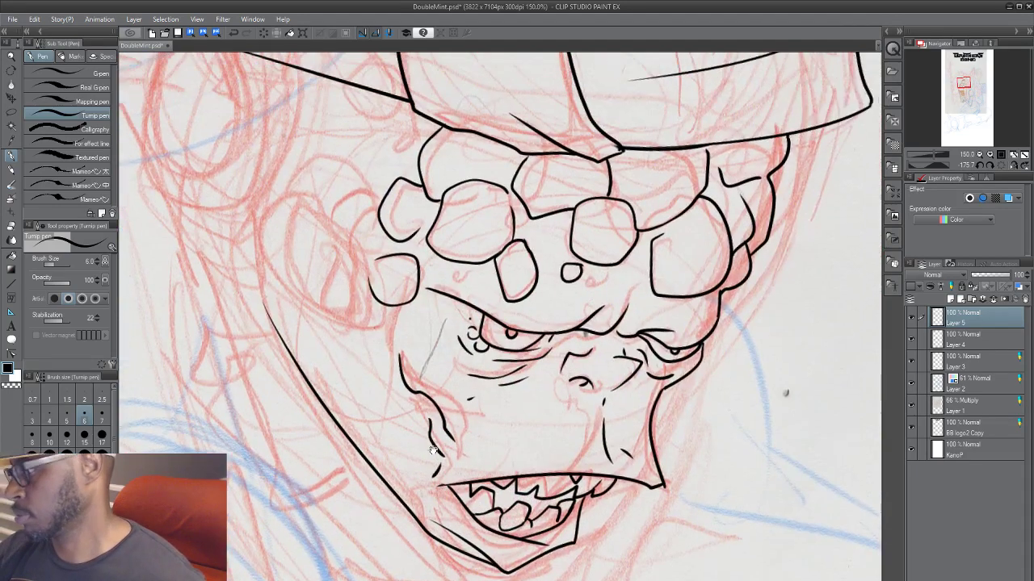
left_click_drag(431, 426, 427, 460)
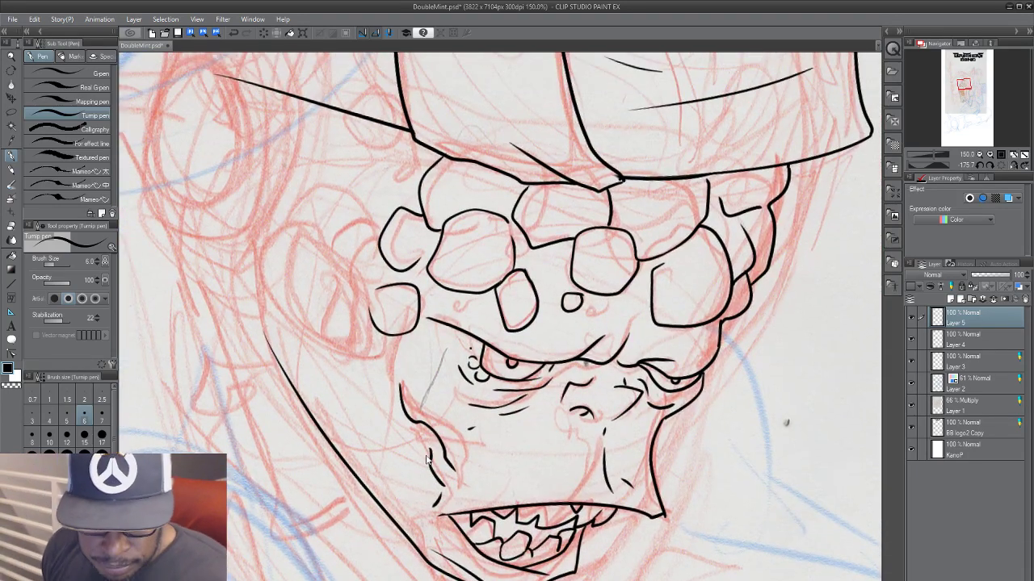
key("ctrl+s")
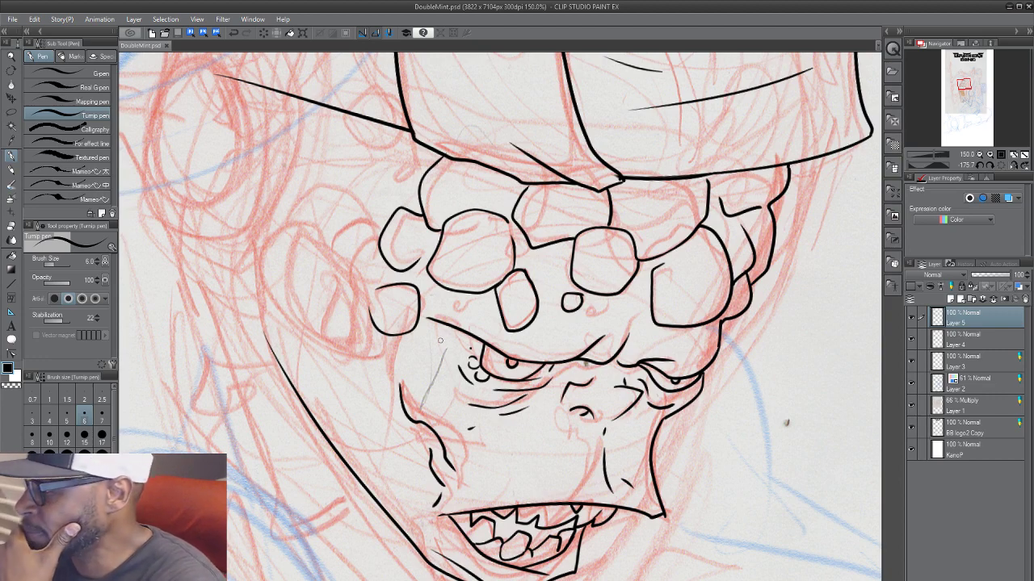
Step: Ink the wrinkles beside the near eye and the short creases along the near cheek and jaw
mouse_move(469, 339)
left_mouse_down()
mouse_move(434, 346)
mouse_move(420, 334)
mouse_move(431, 362)
mouse_move(447, 361)
left_mouse_up()
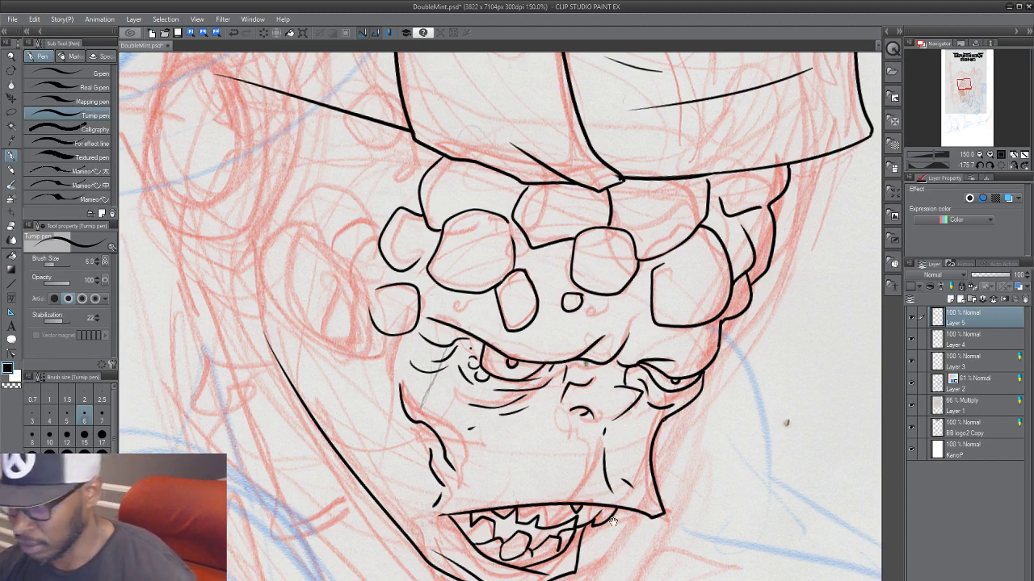
left_click_drag(619, 527, 611, 472)
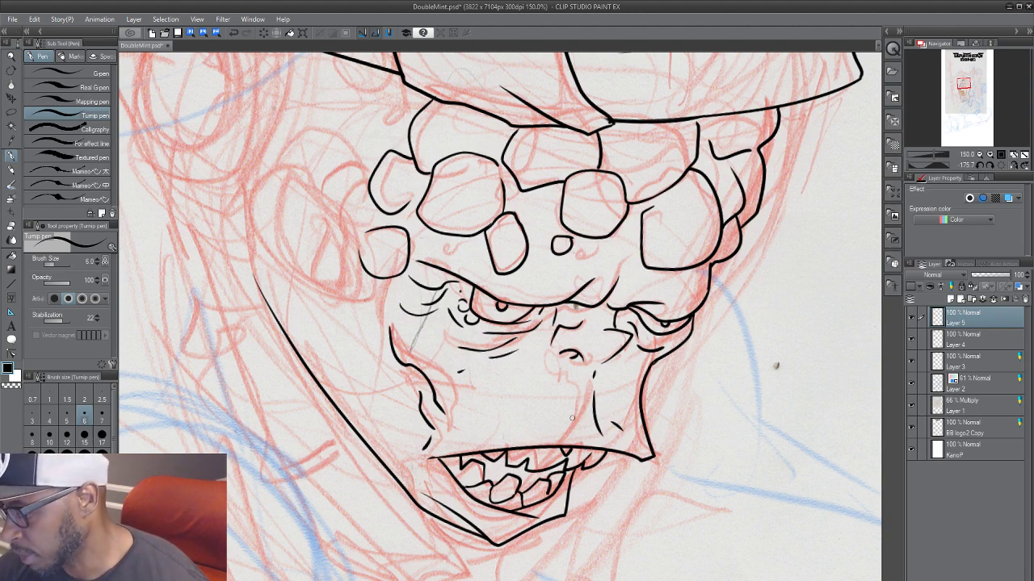
mouse_move(411, 456)
left_mouse_down()
mouse_move(435, 491)
mouse_move(418, 488)
mouse_move(418, 502)
mouse_move(391, 478)
mouse_move(406, 501)
left_mouse_up()
left_click_drag(352, 420, 349, 328)
left_click_drag(368, 396, 367, 374)
left_click_drag(368, 534, 369, 557)
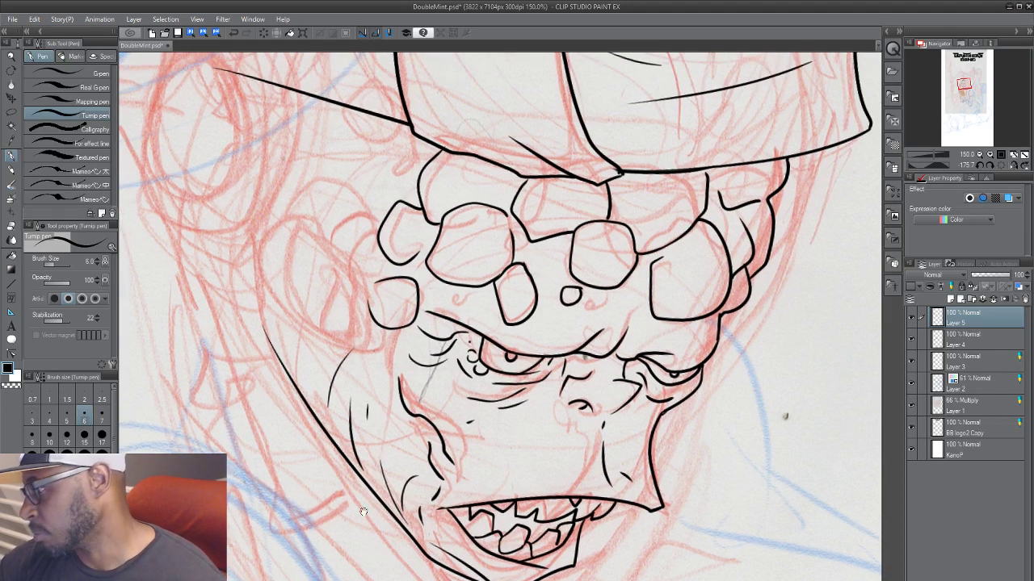
Step: Ink the near ear's outline, its inner folds, and the short contour lines where it meets the temple
mouse_move(364, 512)
left_mouse_down()
mouse_move(440, 496)
mouse_move(361, 576)
left_mouse_up()
mouse_move(373, 532)
left_mouse_down()
mouse_move(372, 578)
mouse_move(350, 578)
left_mouse_up()
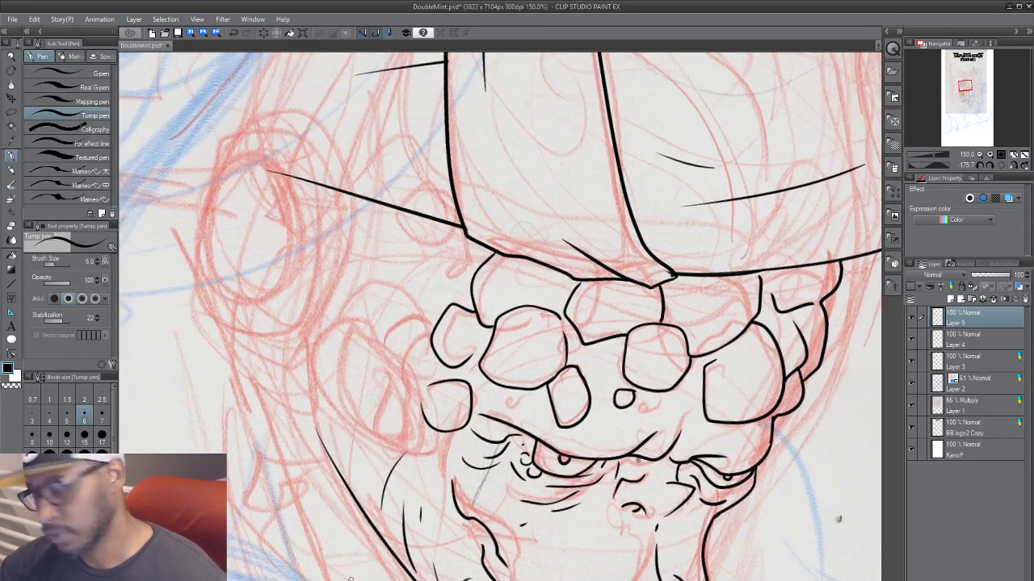
scroll(350, 579, "down", 2)
scroll(350, 579, "up", 2)
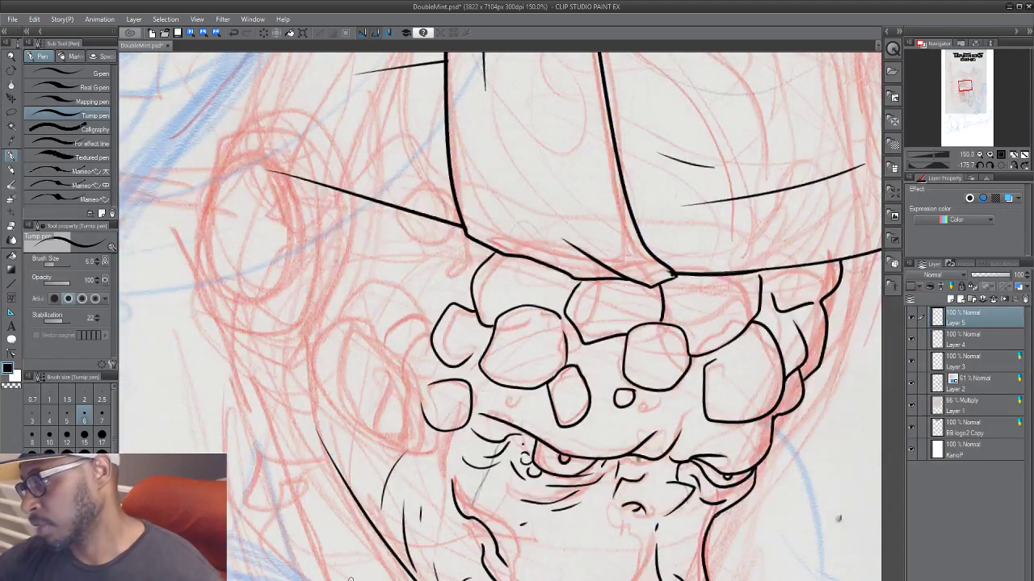
mouse_move(407, 403)
left_mouse_down()
mouse_move(366, 400)
mouse_move(369, 390)
mouse_move(313, 342)
mouse_move(345, 310)
mouse_move(398, 370)
left_mouse_up()
mouse_move(327, 362)
left_mouse_down()
mouse_move(336, 430)
mouse_move(360, 452)
mouse_move(388, 454)
left_mouse_up()
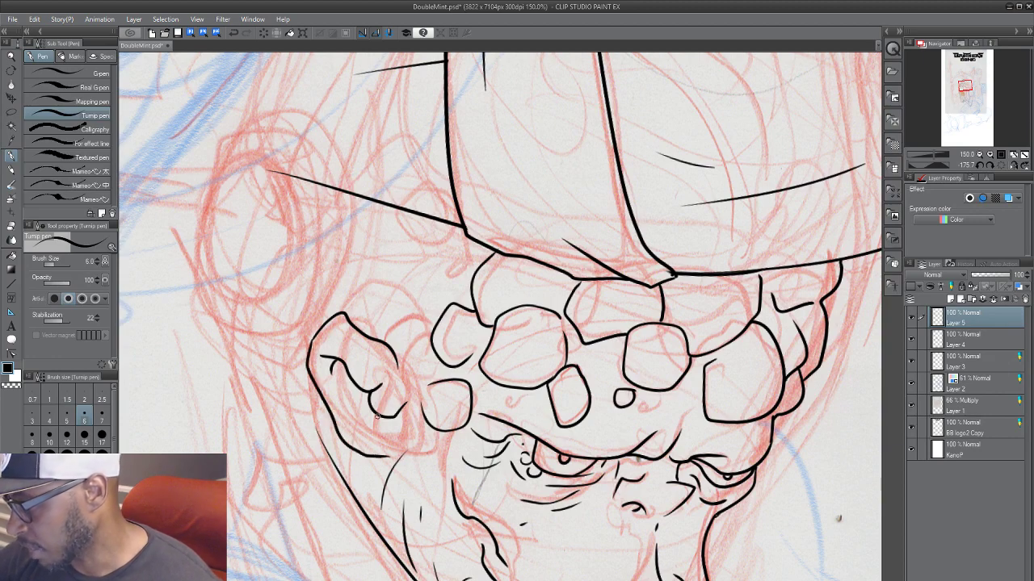
left_click_drag(373, 414, 333, 391)
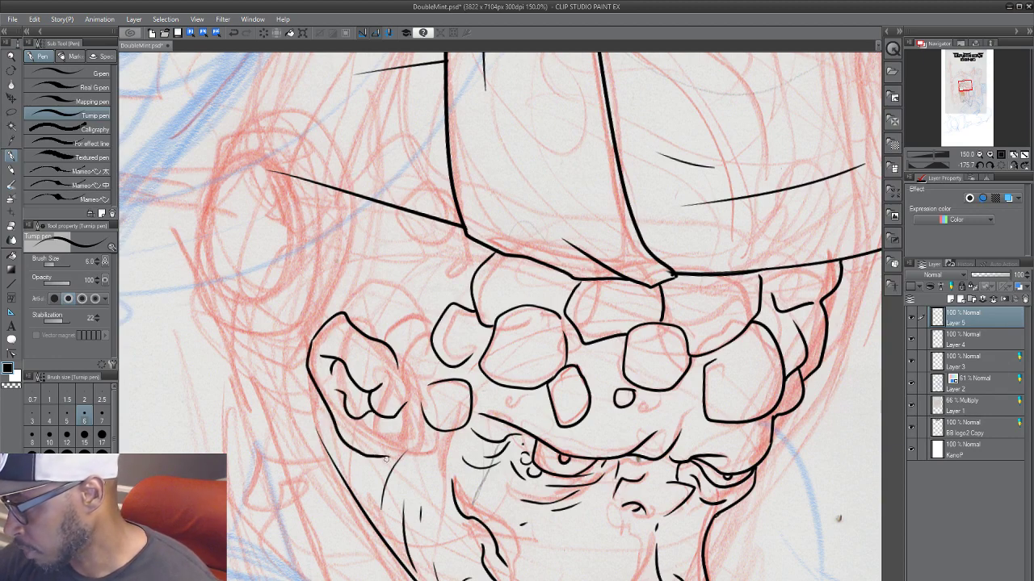
mouse_move(367, 440)
left_mouse_down()
mouse_move(403, 446)
mouse_move(398, 354)
mouse_move(410, 347)
mouse_move(423, 377)
left_mouse_up()
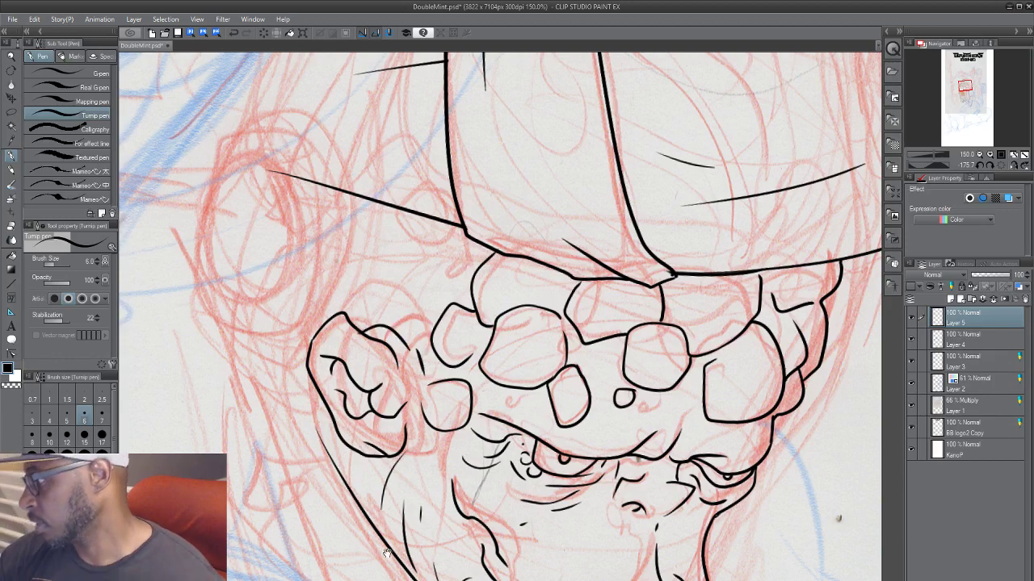
Step: Ink two round bumps above the near ear, just beneath the headband, redoing a misplaced stroke
left_click_drag(381, 487, 373, 536)
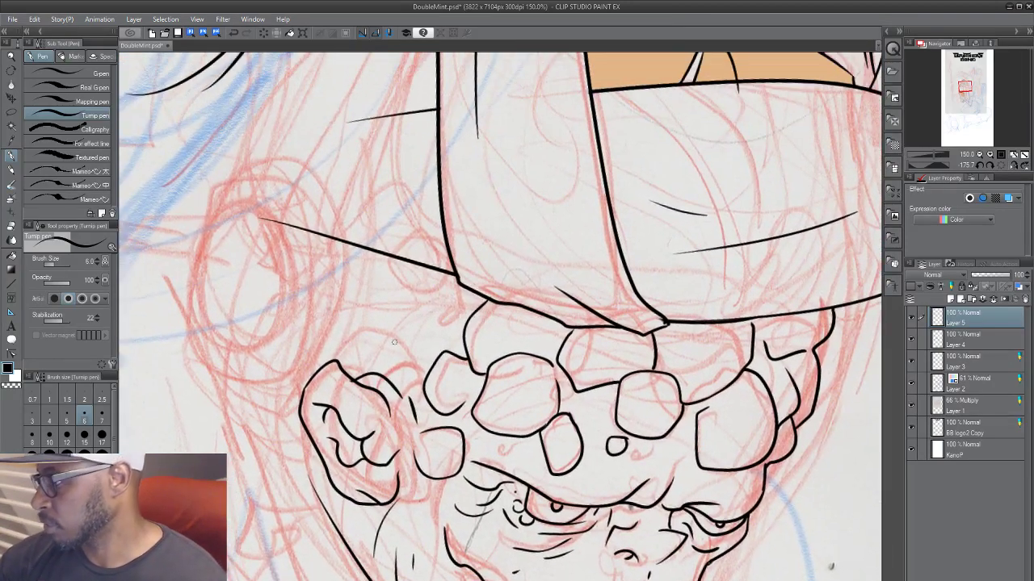
mouse_move(402, 347)
left_mouse_down()
mouse_move(359, 348)
mouse_move(392, 309)
mouse_move(405, 346)
left_mouse_up()
mouse_move(432, 327)
left_mouse_down()
mouse_move(413, 333)
mouse_move(456, 301)
mouse_move(458, 320)
left_mouse_up()
key("ctrl+z")
left_click_drag(469, 305, 468, 309)
left_click_drag(375, 270, 424, 291)
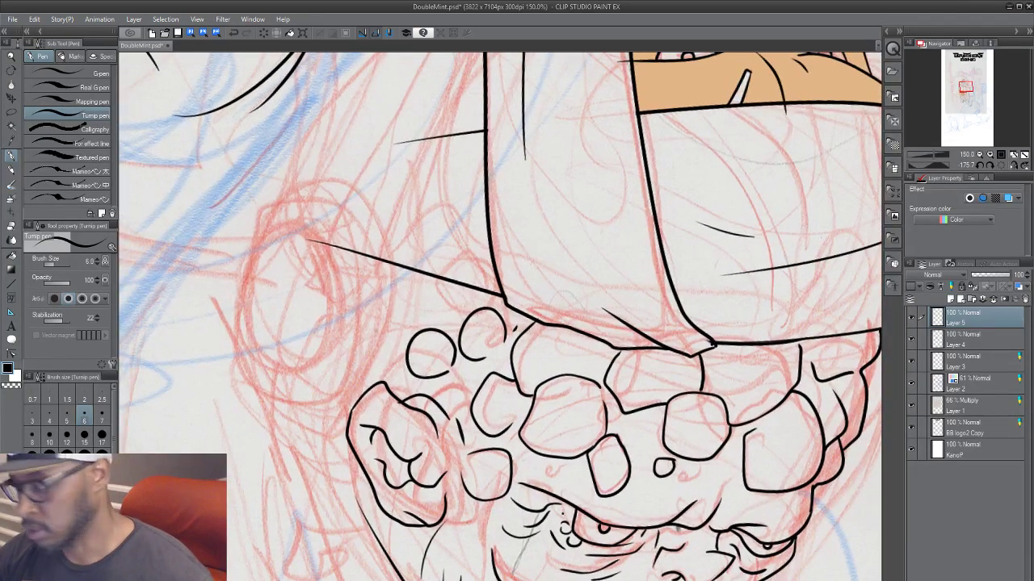
Step: Save the drawing and ink the sketched hand's edge where it wraps around the pole beside the bumpy face
scroll(390, 514, "down", 2)
left_click_drag(626, 509, 638, 341)
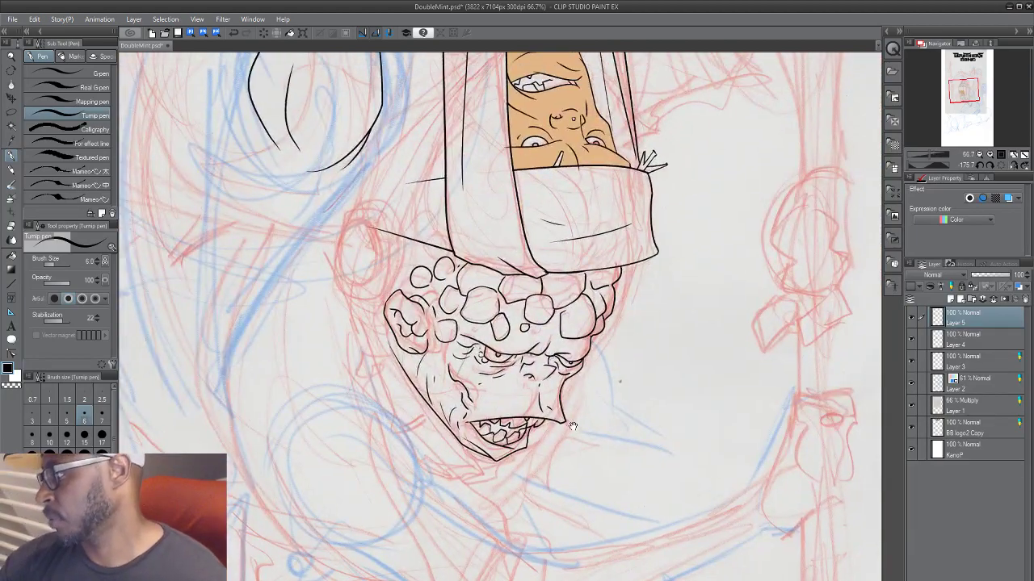
left_click_drag(573, 425, 575, 298)
left_click_drag(496, 471, 424, 518)
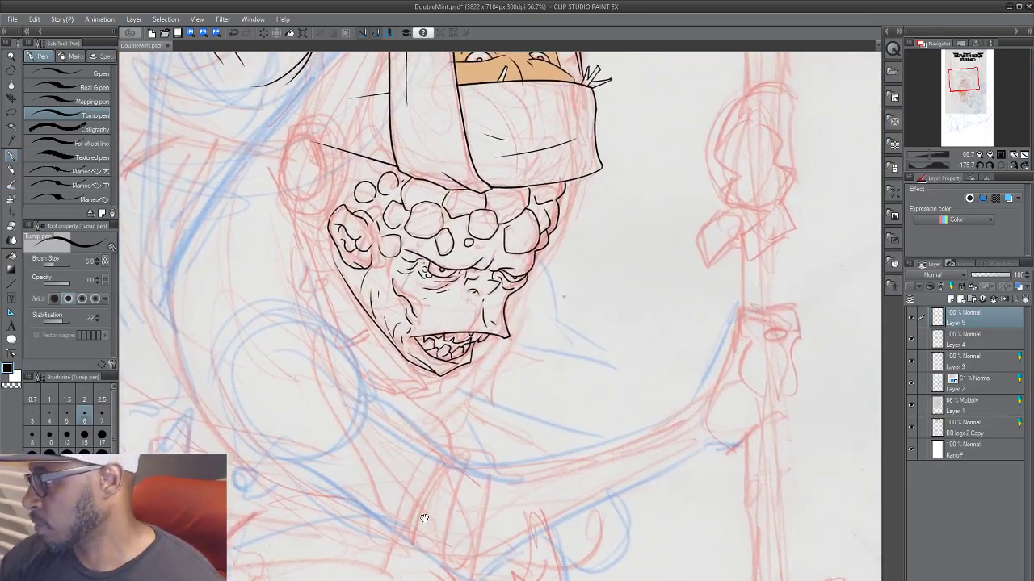
left_click_drag(617, 464, 473, 471)
scroll(478, 520, "up", 1)
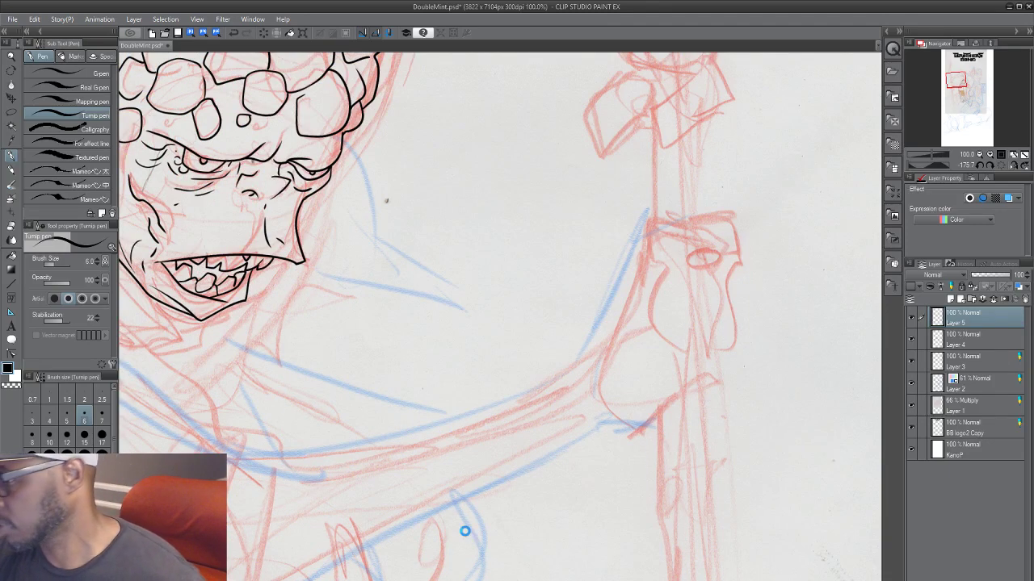
key("ctrl+s")
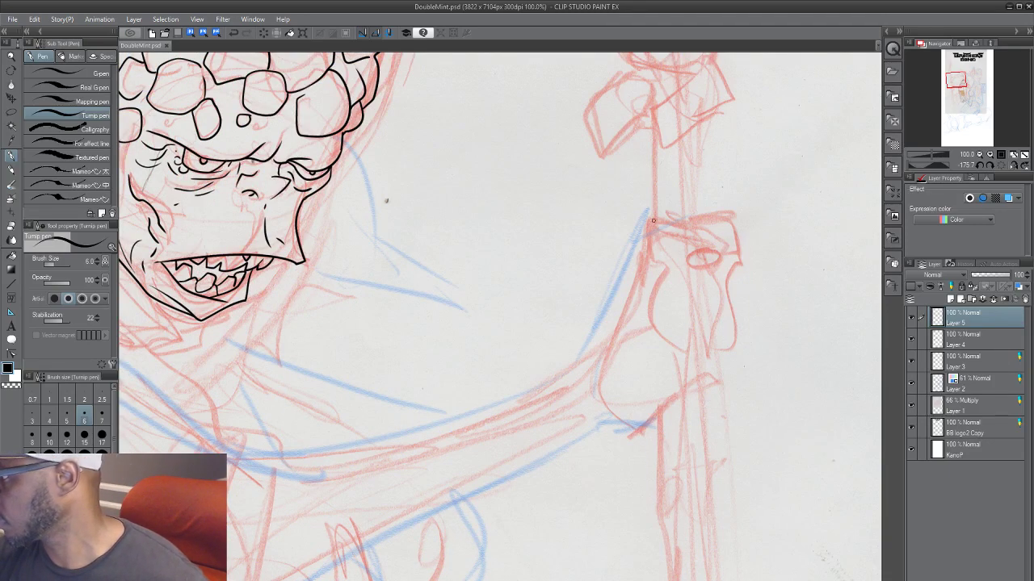
mouse_move(654, 221)
left_mouse_down()
mouse_move(641, 239)
mouse_move(662, 217)
mouse_move(729, 216)
left_mouse_up()
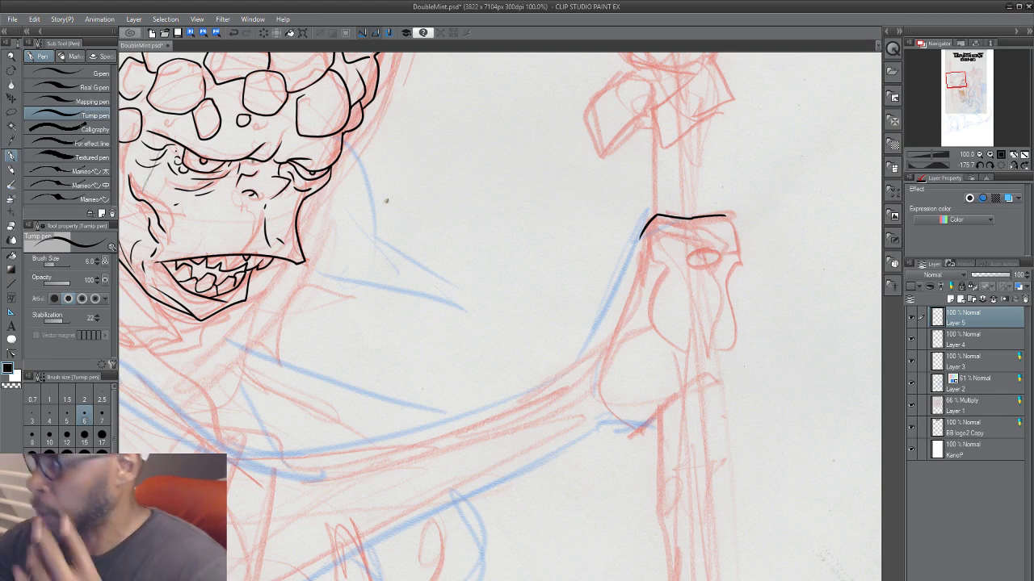
Step: Hide and show Layer 5 to compare the inked bumpy face with the sketch underneath
left_click_drag(377, 356, 676, 493)
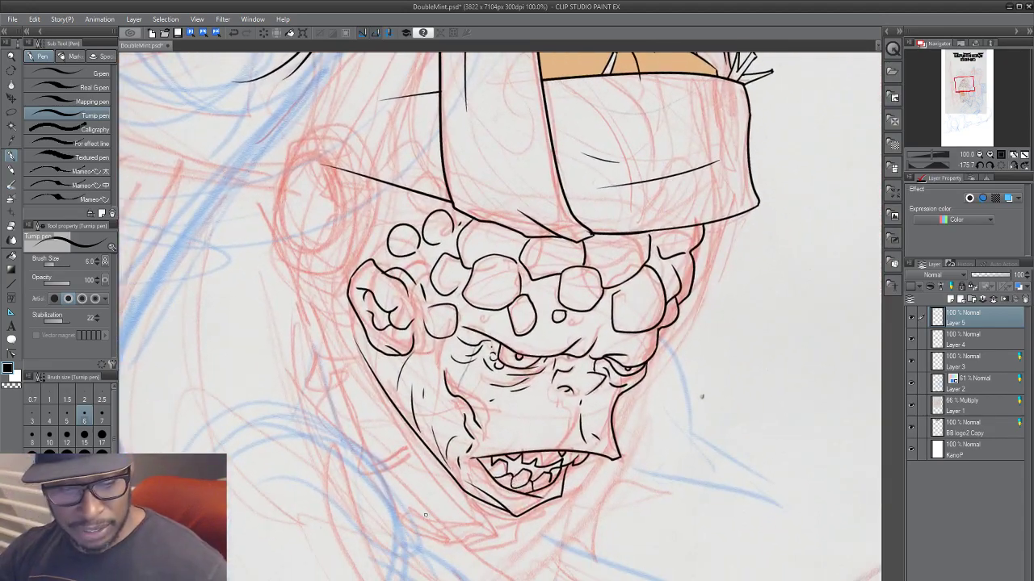
key("r")
left_click_drag(386, 506, 669, 322)
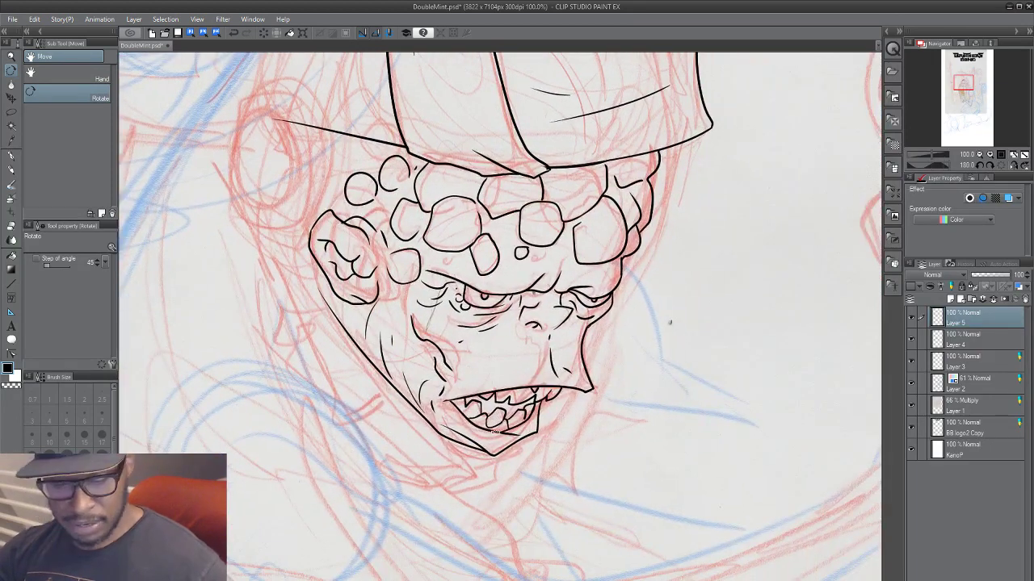
key("p")
left_click(911, 317)
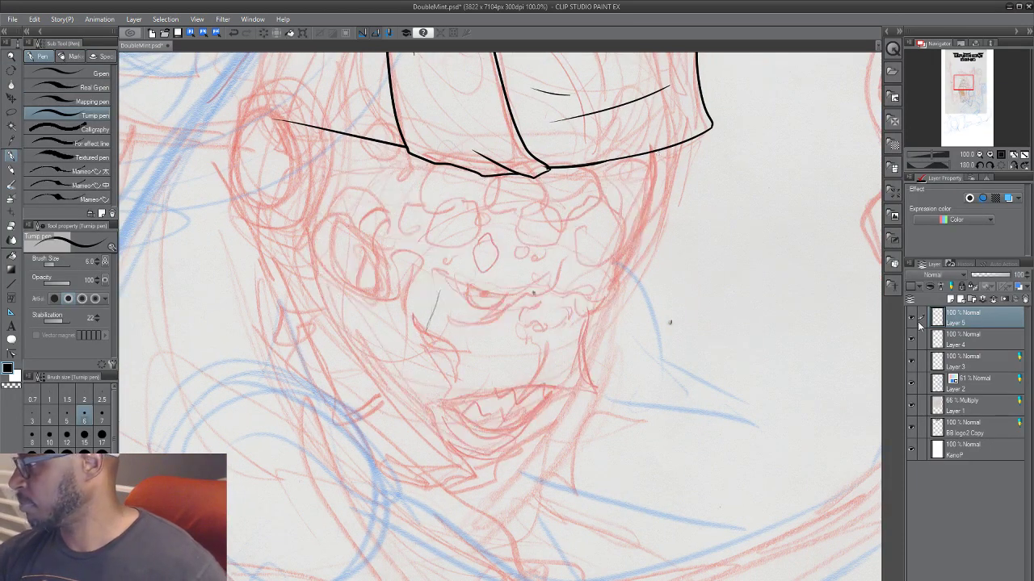
left_click(912, 318)
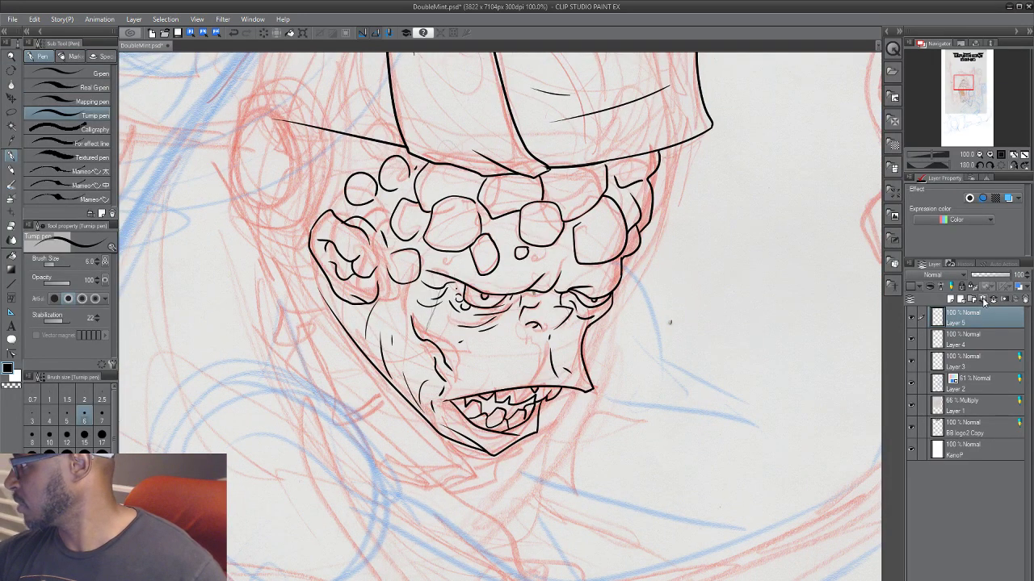
Step: Ink the long bands of cloth wrapping around the jaw and chin, running up behind the ear
left_click_drag(506, 443, 470, 428)
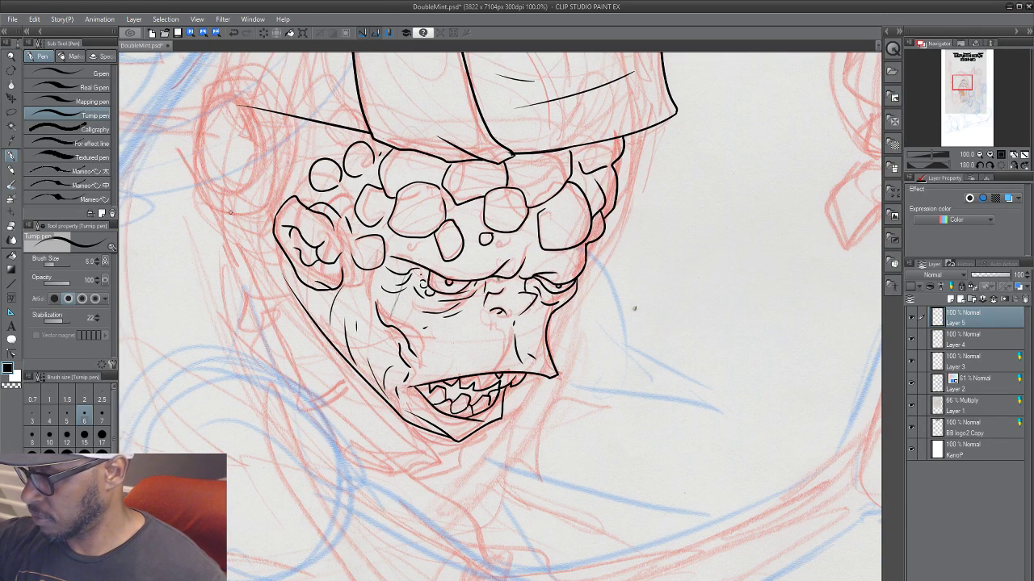
mouse_move(231, 212)
left_mouse_down()
mouse_move(304, 346)
mouse_move(395, 434)
mouse_move(469, 458)
mouse_move(428, 455)
mouse_move(453, 462)
mouse_move(487, 442)
mouse_move(395, 480)
mouse_move(293, 383)
mouse_move(219, 218)
left_mouse_up()
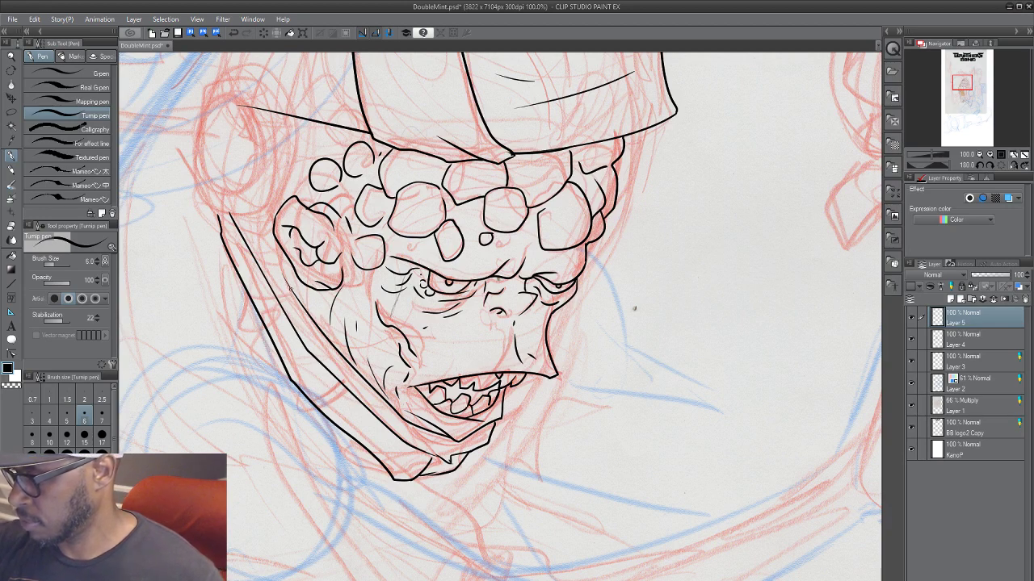
left_click_drag(289, 287, 247, 211)
mouse_move(312, 317)
left_mouse_down()
mouse_move(285, 253)
mouse_move(314, 322)
left_mouse_up()
key("ctrl+z")
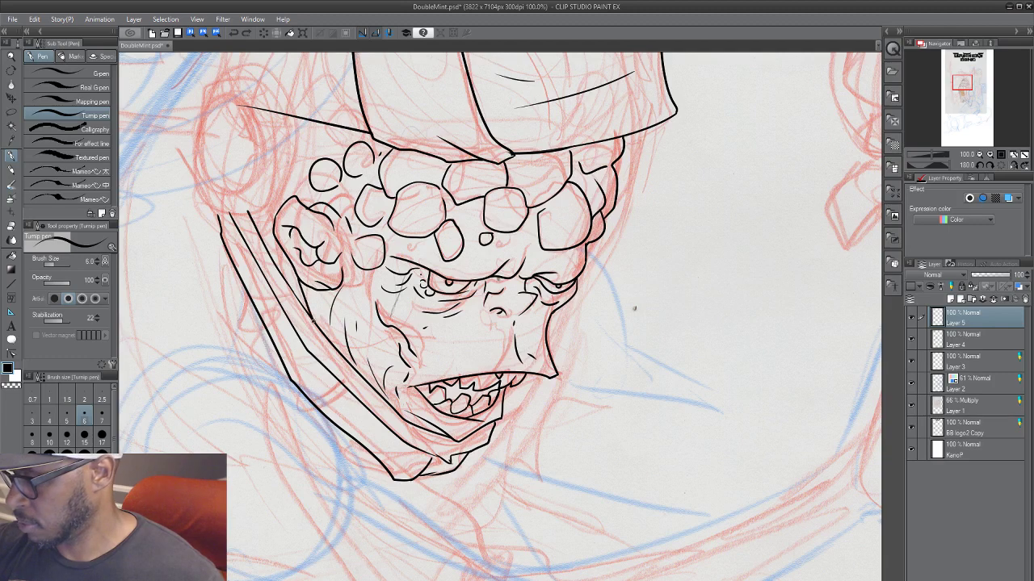
left_click_drag(279, 209, 280, 190)
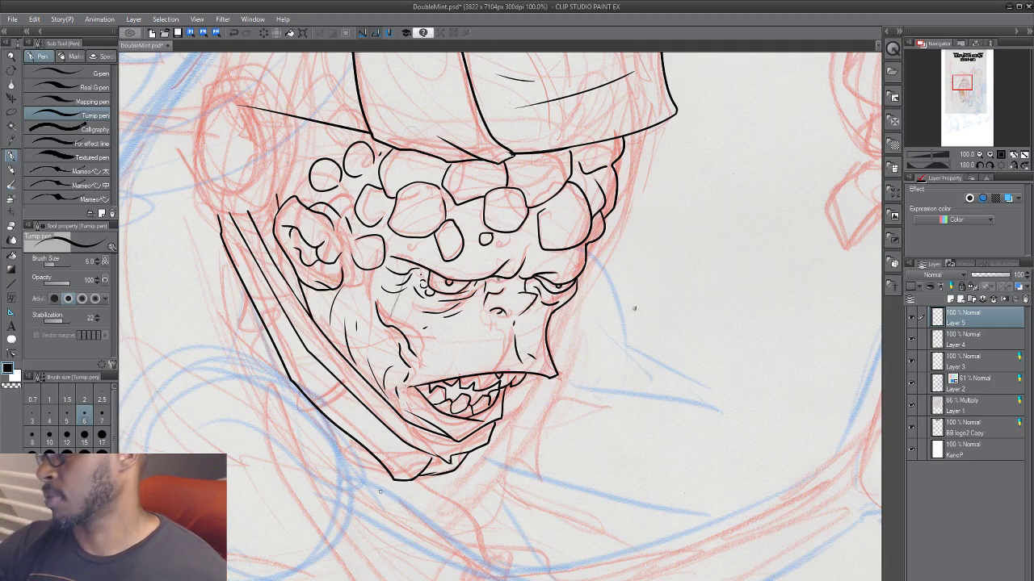
Step: Ink the outermost cloth contour behind the jaw bands and add small creases along it and below the chin
mouse_move(197, 209)
left_mouse_down()
mouse_move(209, 280)
mouse_move(281, 366)
left_mouse_up()
left_click_drag(236, 310, 250, 311)
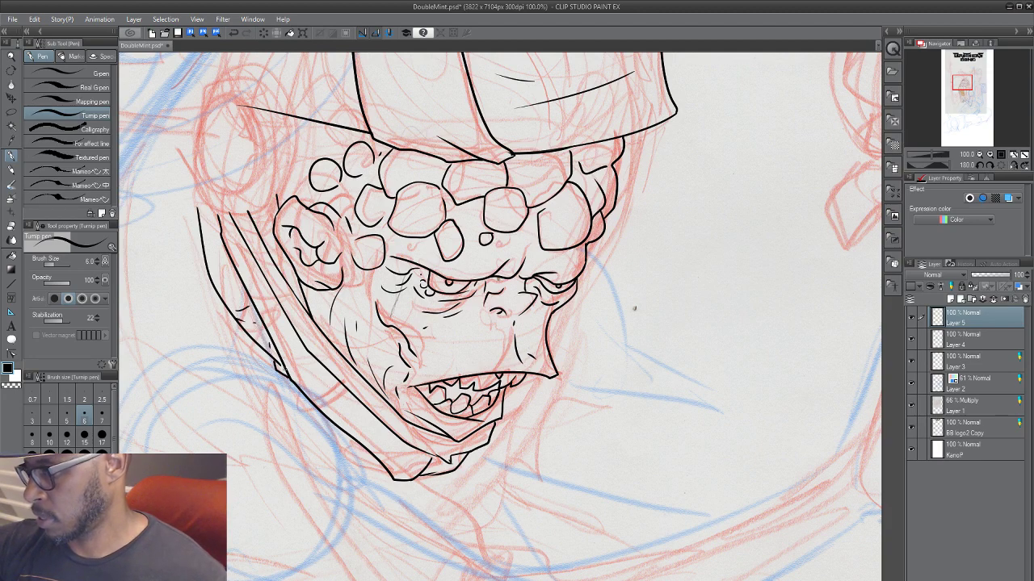
left_click_drag(431, 512, 489, 515)
left_click_drag(450, 459, 459, 454)
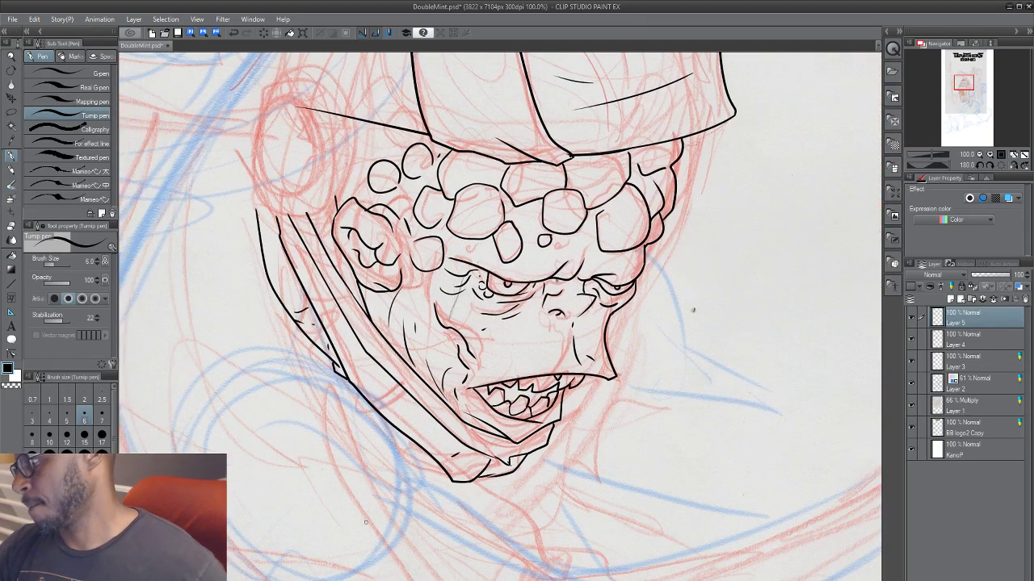
Step: Save the drawing and ink both edges of the sketched raised forearm beside the orange face, with a short muscle line inside
left_click_drag(432, 496, 559, 171)
left_click_drag(639, 420, 563, 199)
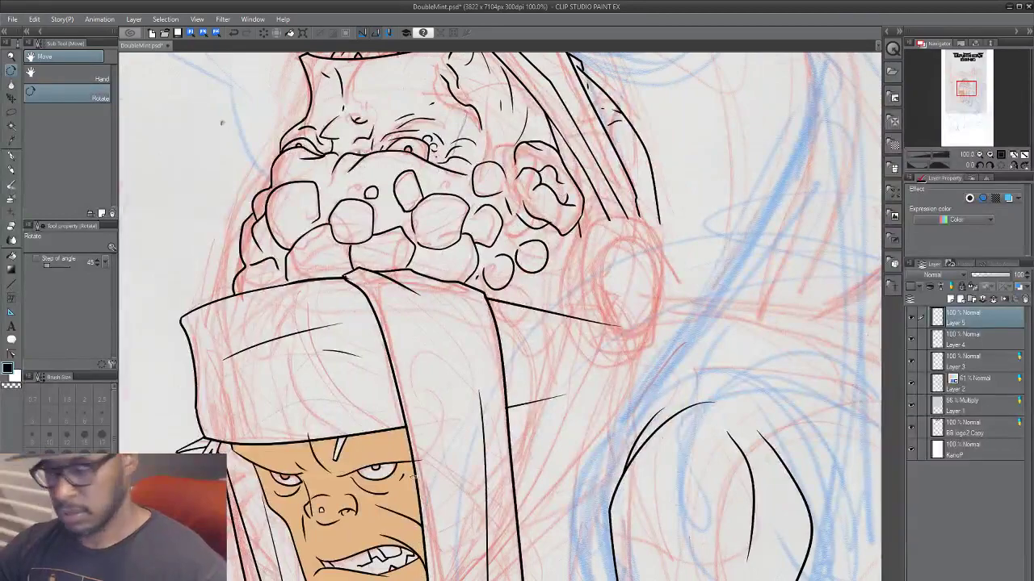
scroll(496, 448, "down", 3)
left_click_drag(672, 413, 570, 338)
scroll(382, 536, "up", 3)
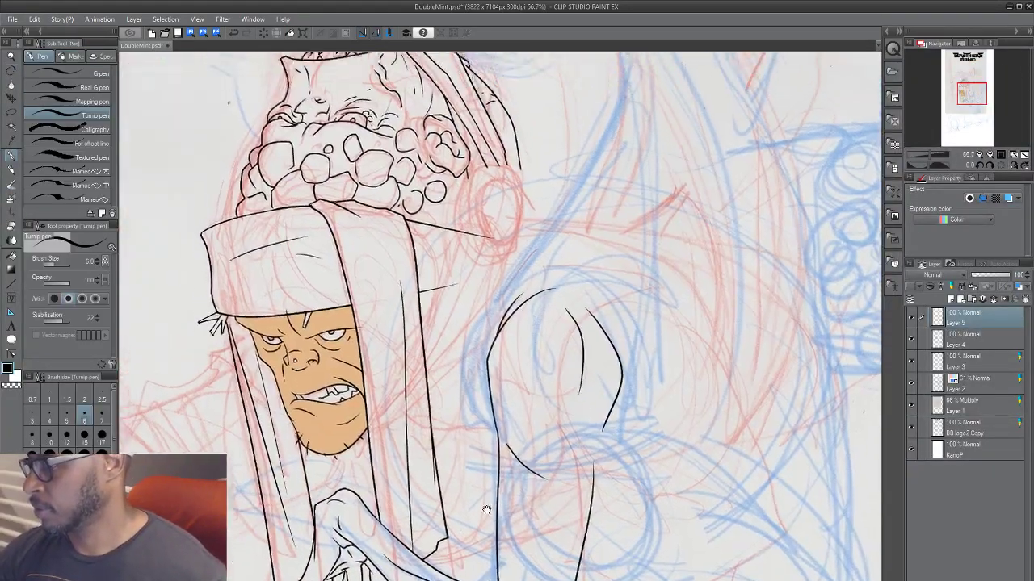
mouse_move(486, 510)
left_mouse_down()
mouse_move(489, 450)
mouse_move(556, 354)
left_mouse_up()
scroll(489, 451, "up", 1)
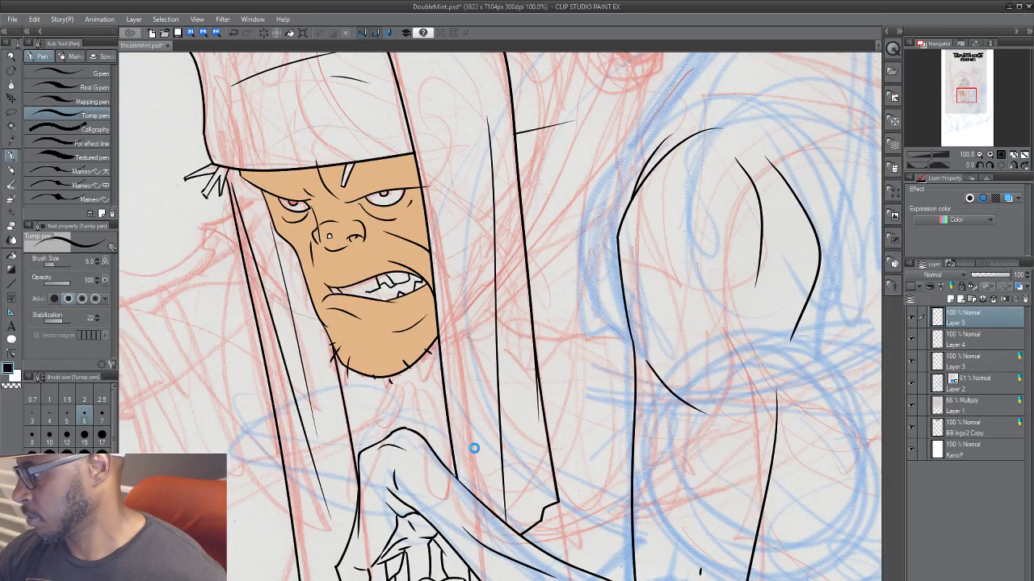
left_click_drag(474, 449, 755, 468)
left_click_drag(388, 383, 394, 440)
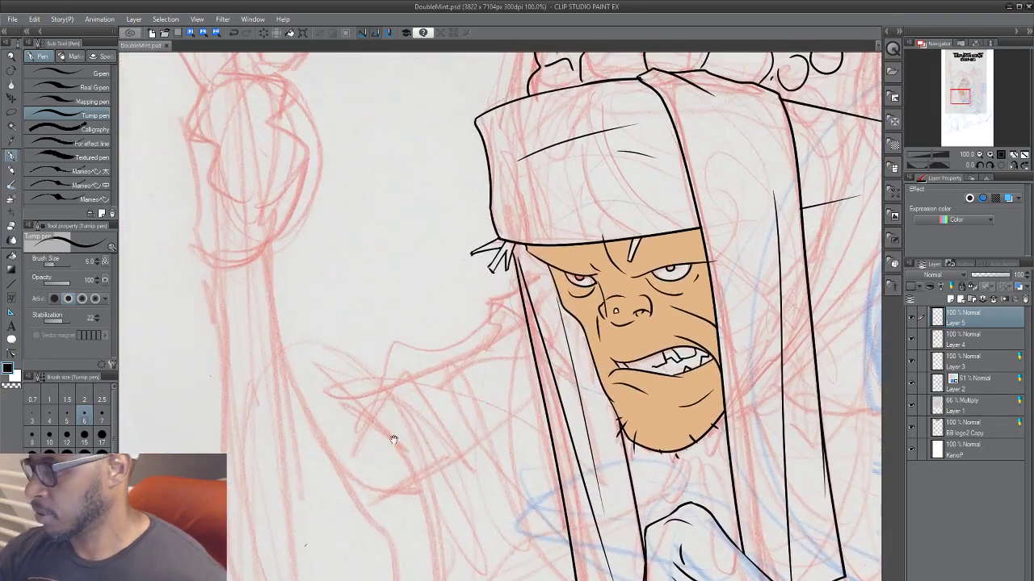
mouse_move(194, 202)
left_mouse_down()
mouse_move(189, 242)
mouse_move(216, 339)
left_mouse_up()
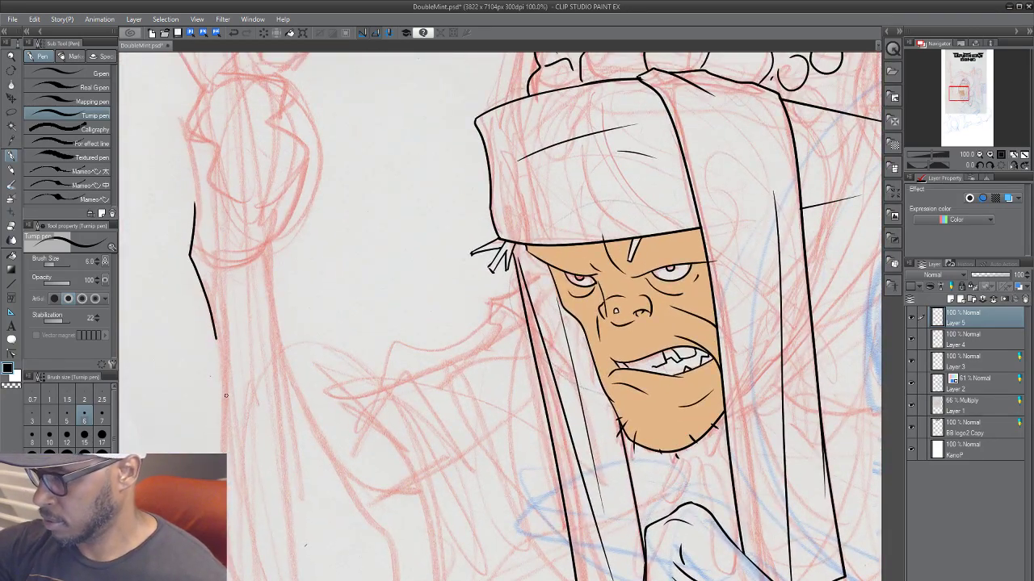
left_click_drag(226, 396, 248, 488)
left_click_drag(252, 295, 269, 355)
mouse_move(260, 233)
left_mouse_down()
mouse_move(323, 473)
mouse_move(375, 553)
left_mouse_up()
Step: Ink the raised arm's outline around the elbow and the underside of the upper arm, adding two curved lines across the upper arm
scroll(375, 553, "down", 5)
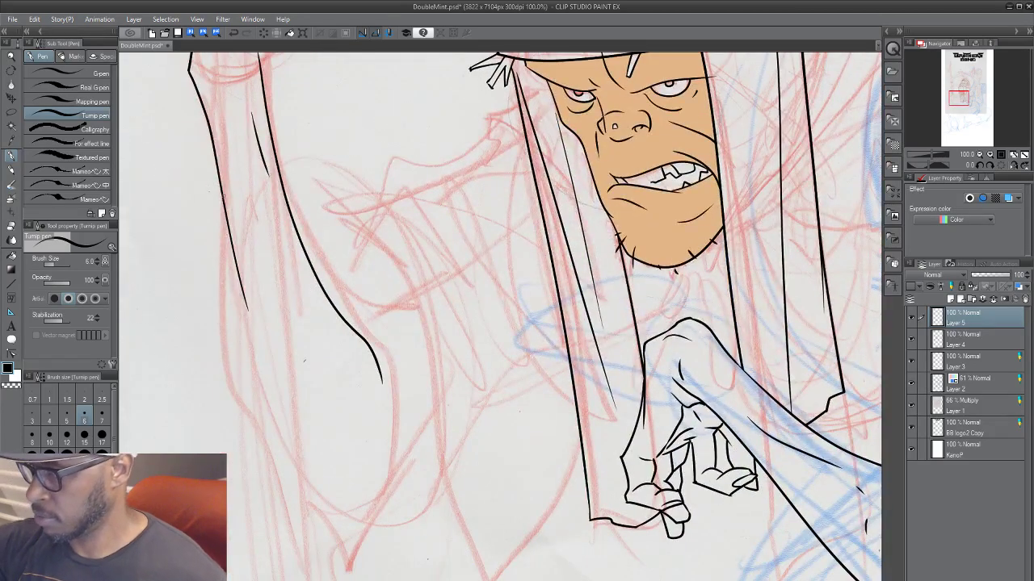
mouse_move(221, 194)
left_mouse_down()
mouse_move(246, 386)
mouse_move(307, 502)
mouse_move(346, 502)
mouse_move(443, 412)
left_mouse_up()
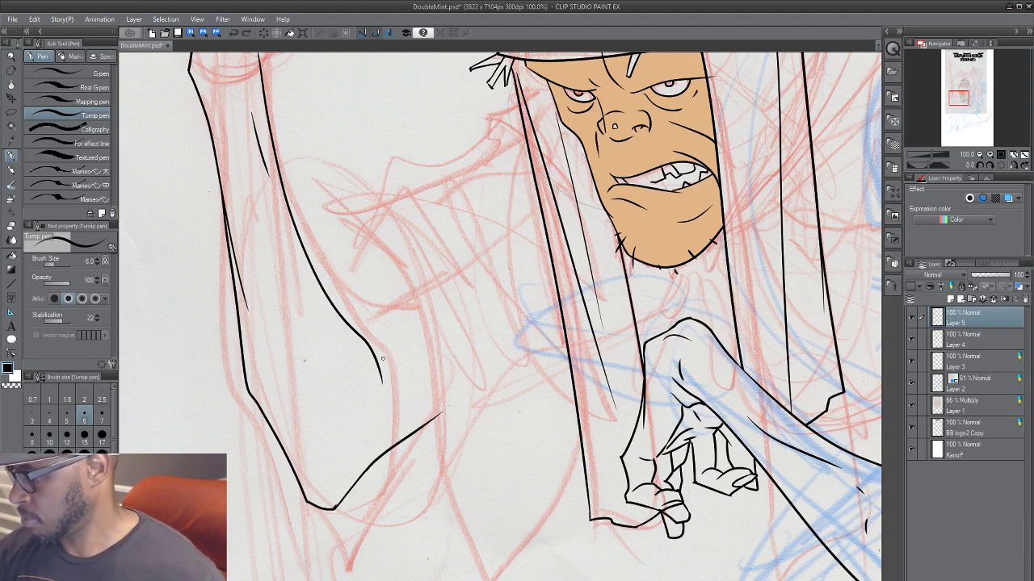
mouse_move(383, 360)
left_mouse_down()
mouse_move(403, 405)
mouse_move(457, 360)
mouse_move(485, 353)
left_mouse_up()
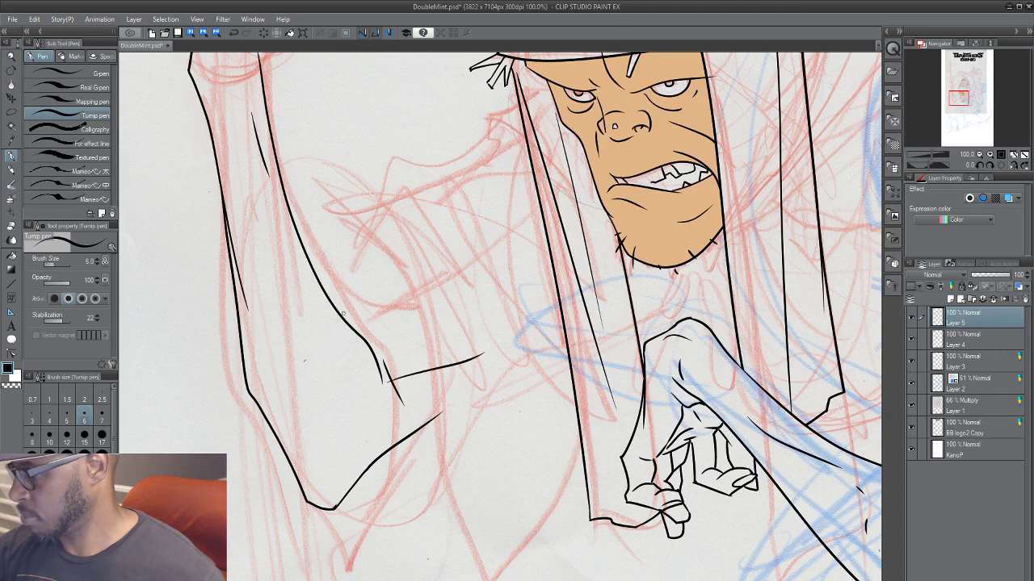
left_click_drag(348, 323, 443, 266)
left_click_drag(467, 384, 355, 487)
Step: Ink layered jagged scraps of torn cloth with small creases emerging from behind the head wrap beside the orange face
scroll(275, 549, "down", 1)
scroll(254, 575, "down", 1)
scroll(255, 575, "up", 1)
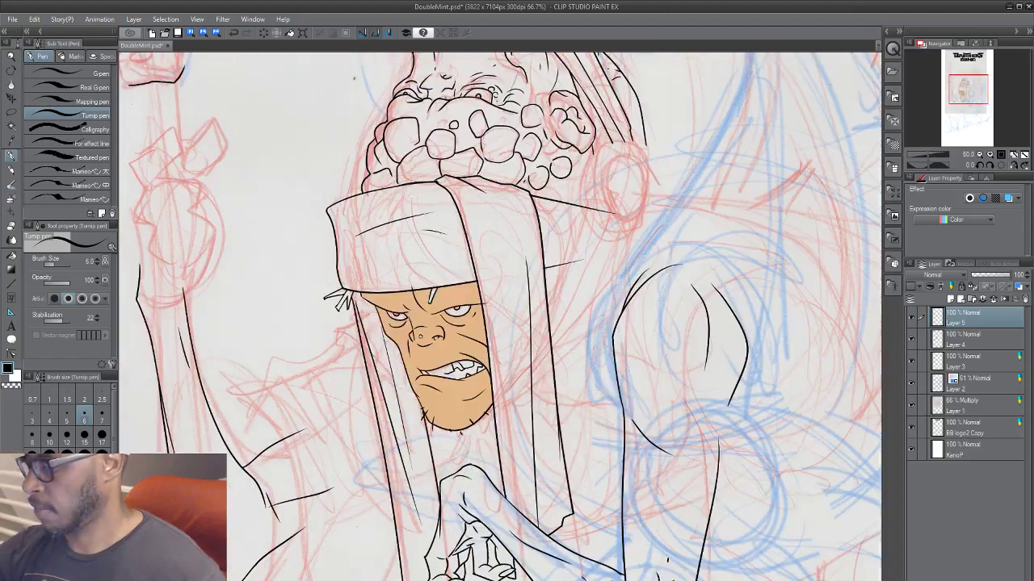
scroll(214, 575, "down", 1)
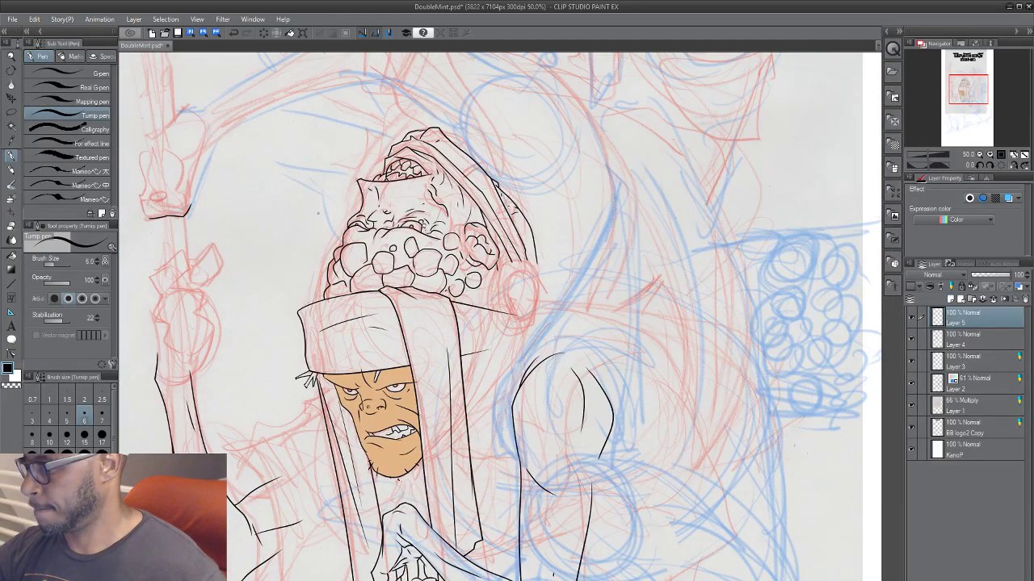
scroll(203, 575, "up", 2)
left_click_drag(485, 323, 518, 399)
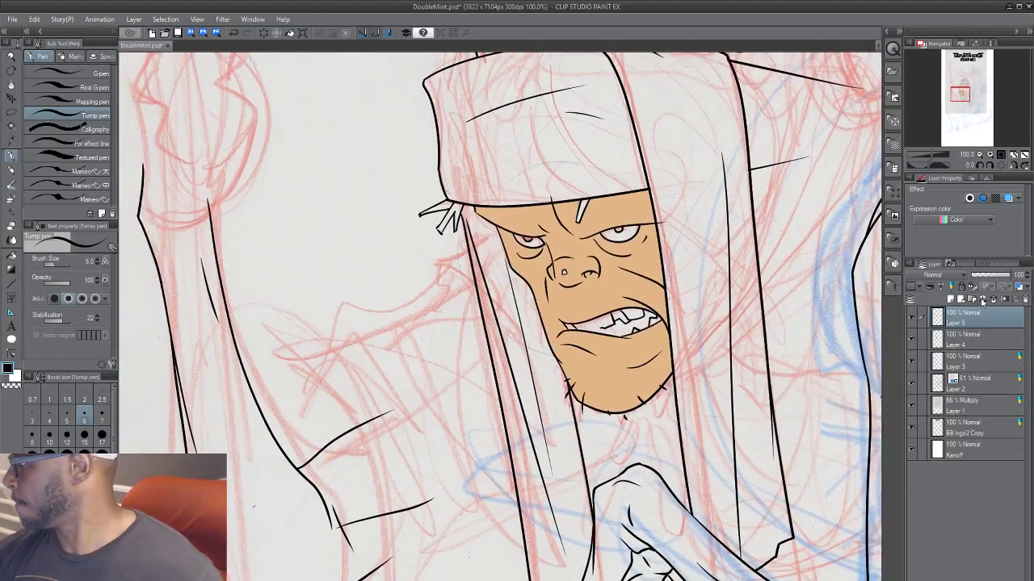
mouse_move(459, 298)
left_mouse_down()
mouse_move(474, 310)
mouse_move(473, 293)
left_mouse_up()
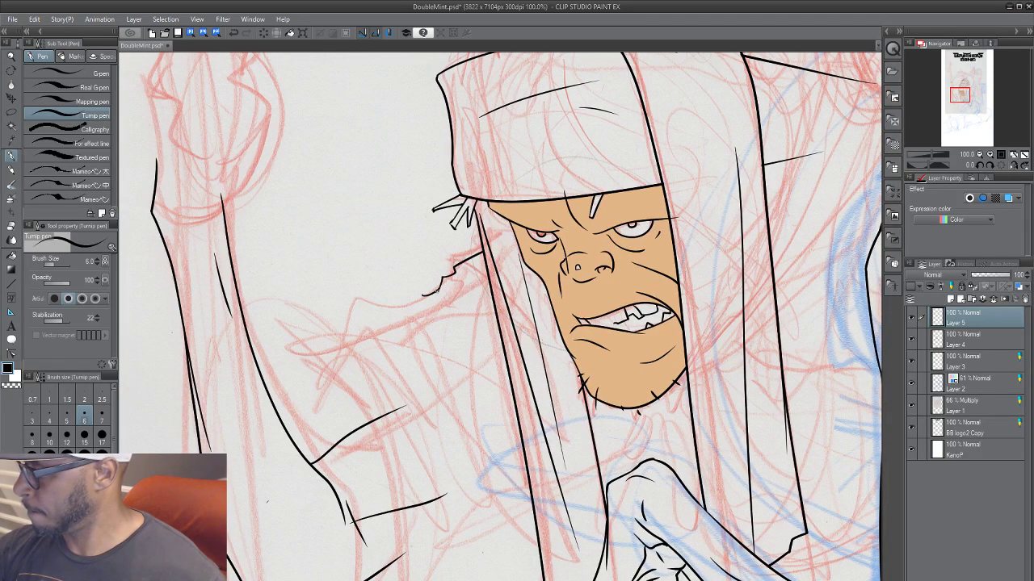
mouse_move(420, 297)
left_mouse_down()
mouse_move(481, 282)
mouse_move(493, 303)
mouse_move(422, 322)
mouse_move(436, 326)
mouse_move(431, 340)
mouse_move(457, 317)
mouse_move(491, 323)
left_mouse_up()
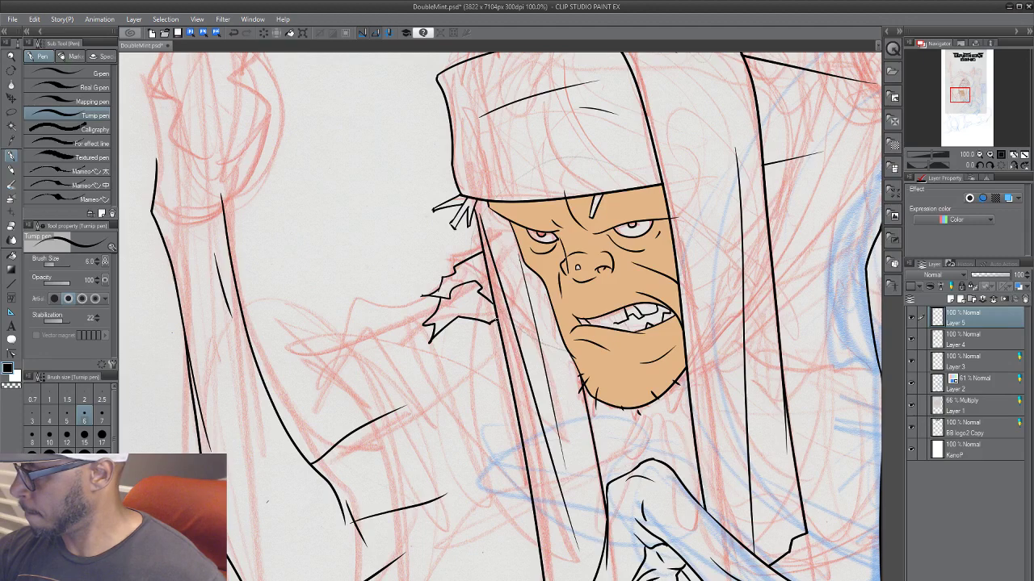
mouse_move(427, 345)
left_mouse_down()
mouse_move(402, 365)
mouse_move(456, 341)
mouse_move(507, 394)
left_mouse_up()
left_click_drag(475, 353, 511, 365)
Step: Ink the torn sleeve from the shoulder to the raised arm, with folds and a long pointed drape hanging below the hand
left_click_drag(480, 419, 365, 375)
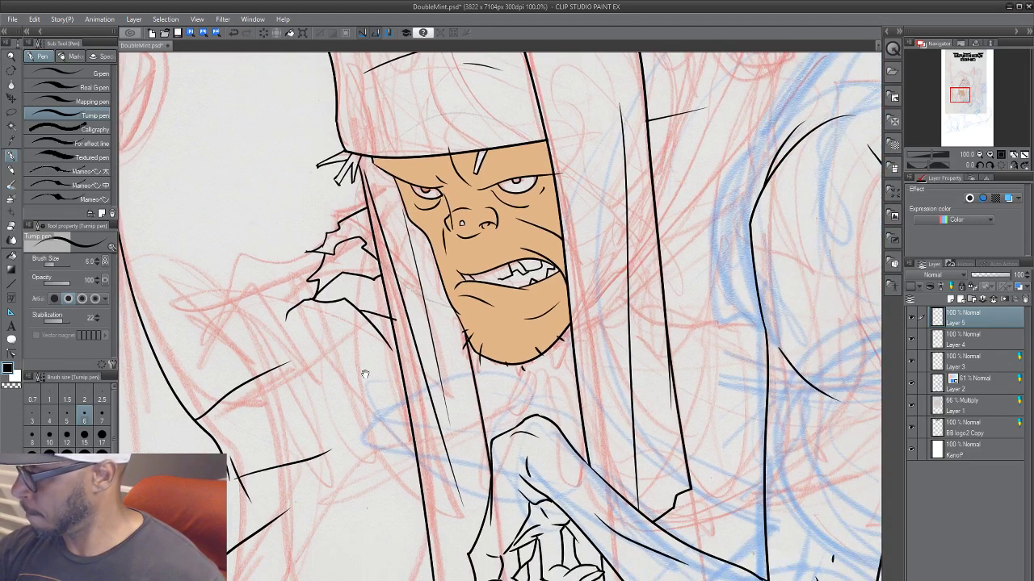
mouse_move(286, 319)
left_mouse_down()
mouse_move(321, 325)
mouse_move(342, 375)
mouse_move(409, 426)
left_mouse_up()
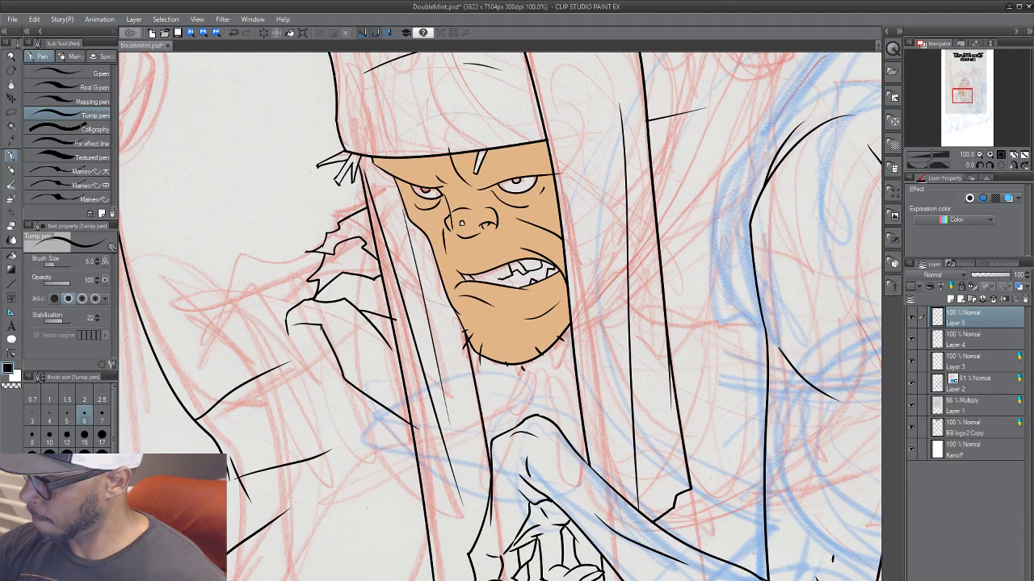
mouse_move(321, 327)
left_mouse_down()
mouse_move(268, 343)
mouse_move(202, 394)
mouse_move(222, 426)
mouse_move(269, 423)
mouse_move(344, 494)
mouse_move(336, 438)
left_mouse_up()
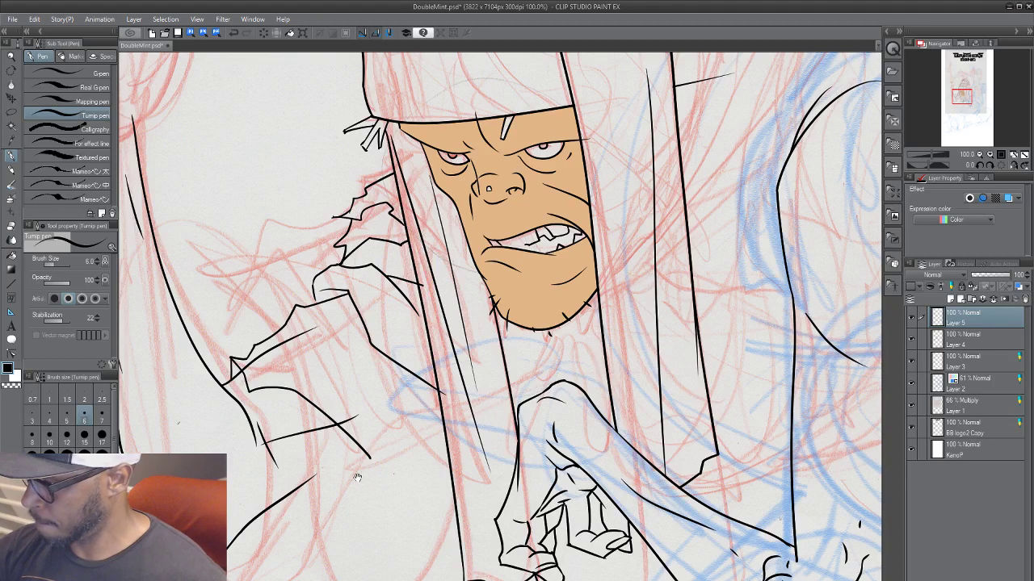
left_click_drag(357, 477, 316, 309)
mouse_move(273, 237)
left_mouse_down()
mouse_move(292, 364)
mouse_move(320, 457)
mouse_move(334, 464)
mouse_move(334, 511)
mouse_move(319, 516)
mouse_move(296, 578)
mouse_move(363, 526)
mouse_move(425, 461)
mouse_move(446, 416)
left_mouse_up()
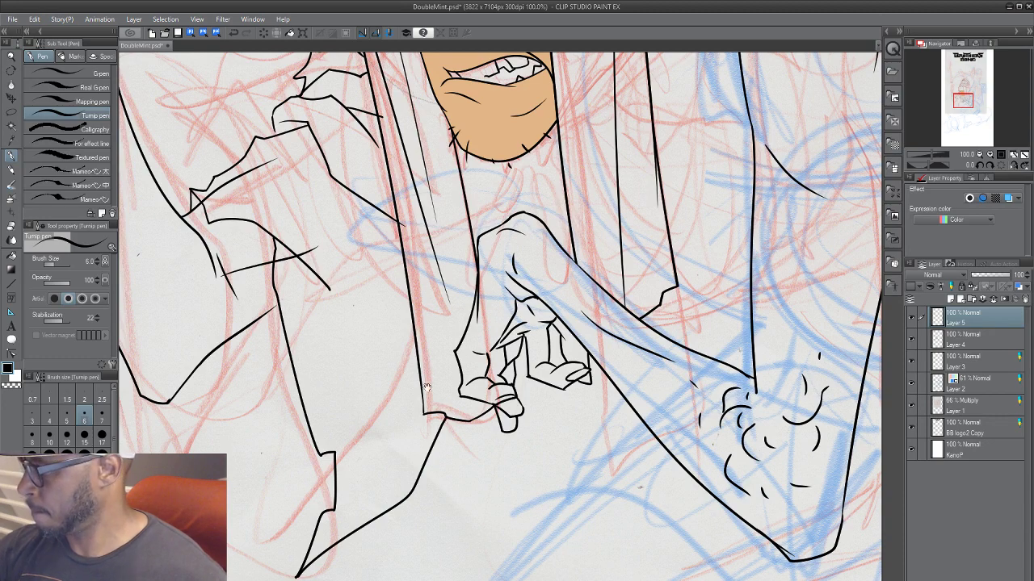
Step: Erase the stray line that runs past the sleeve opening below the raised arm
left_click_drag(299, 203, 324, 305)
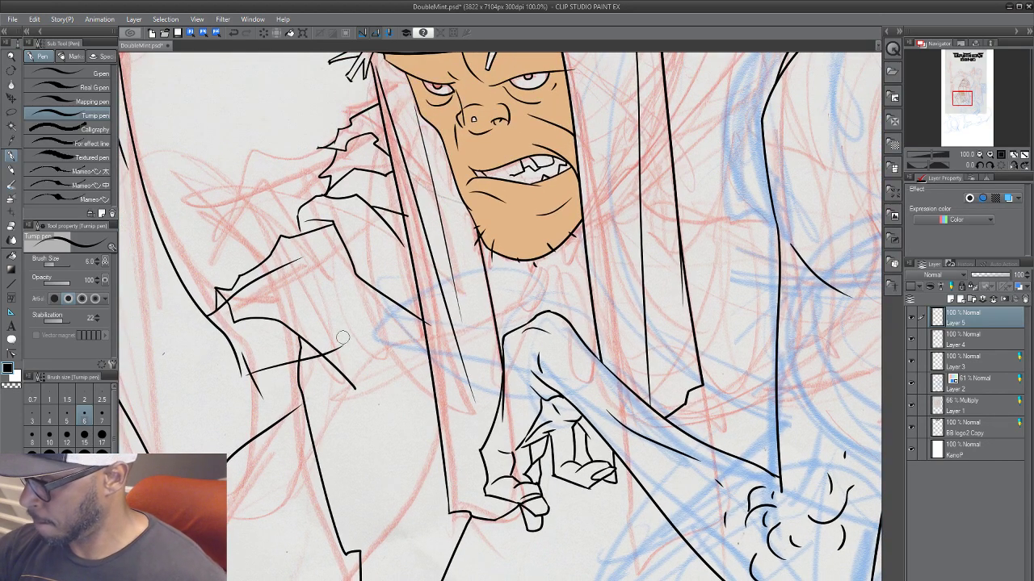
mouse_move(337, 363)
left_mouse_down()
mouse_move(315, 311)
mouse_move(307, 337)
left_mouse_up()
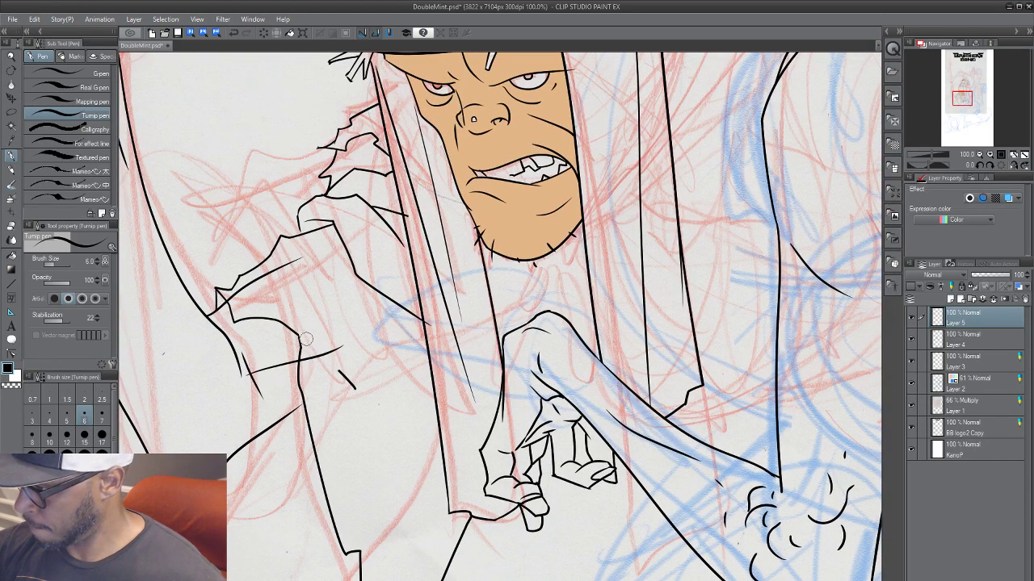
left_click_drag(356, 391, 348, 380)
left_click_drag(354, 458, 382, 352)
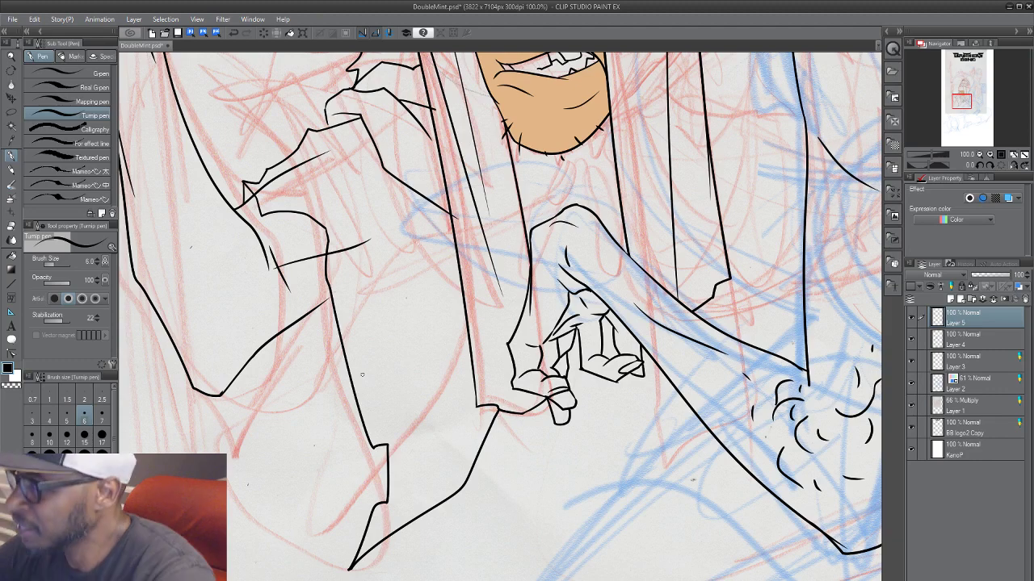
Step: Ink the jagged lower cloth edge connecting the underside of the raised arm's elbow to the drape's pointed tip
left_click_drag(355, 320, 351, 570)
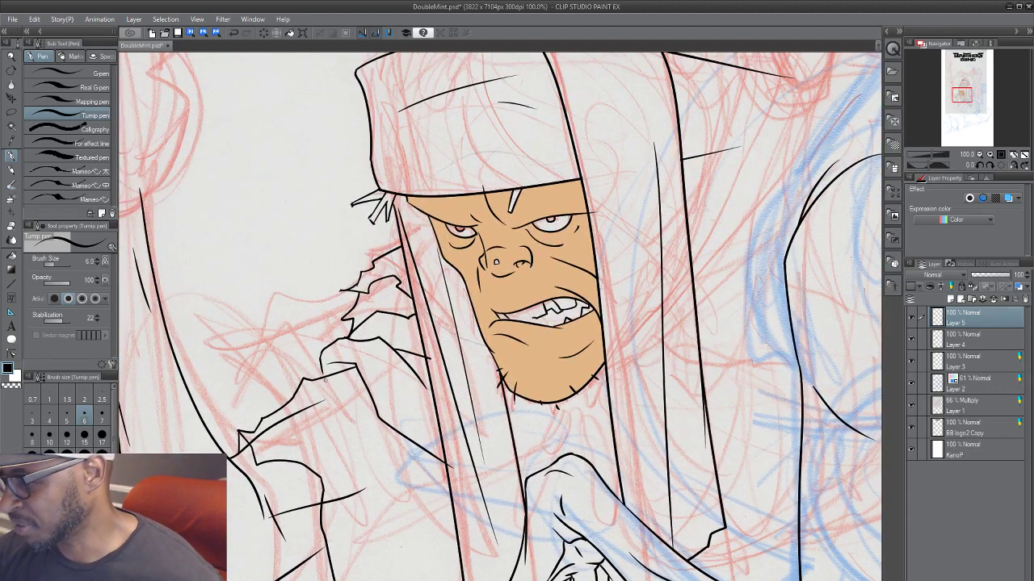
scroll(353, 527, "down", 6)
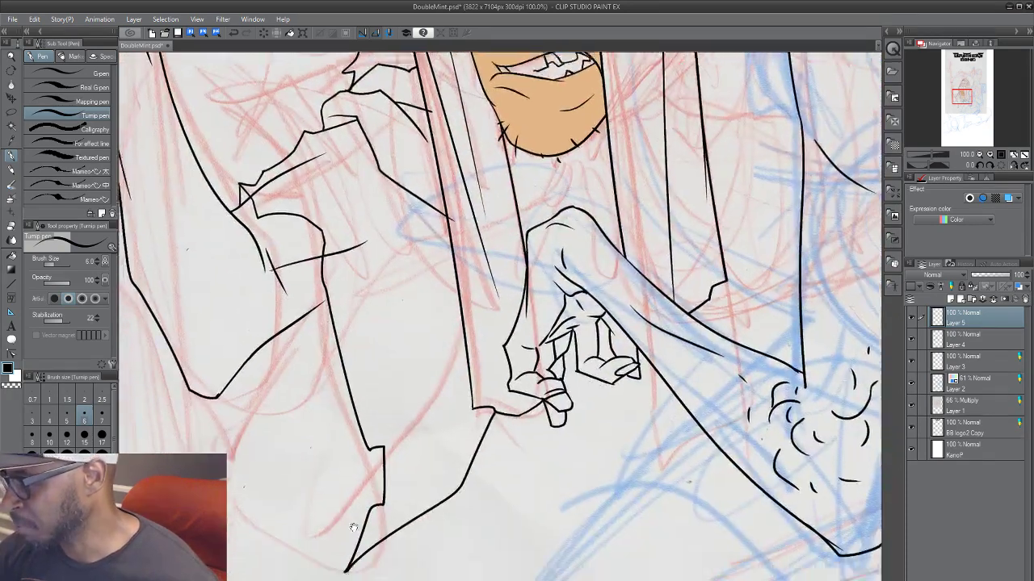
left_click_drag(353, 528, 383, 478)
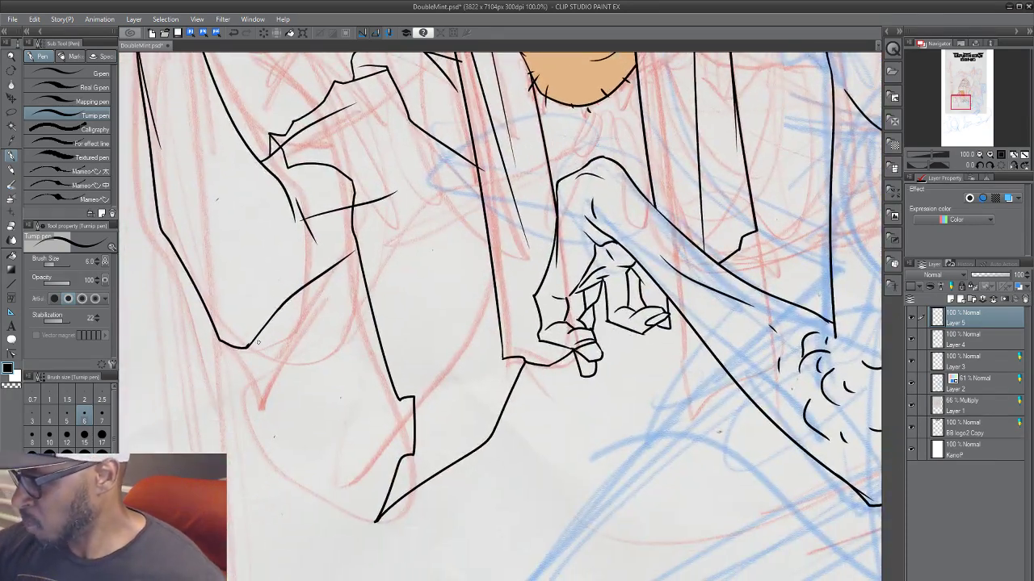
mouse_move(248, 346)
left_mouse_down()
mouse_move(264, 388)
mouse_move(328, 436)
mouse_move(346, 509)
mouse_move(375, 521)
left_mouse_up()
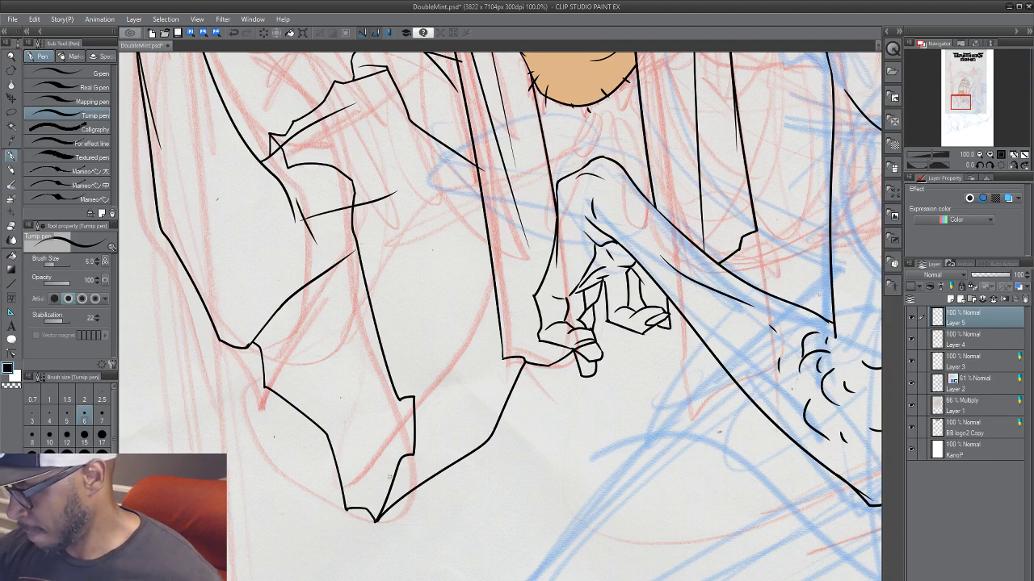
Step: Ink angular torn holes in the hanging drape, with one near its pointed tip and smaller ones above it
mouse_move(394, 477)
left_mouse_down()
mouse_move(367, 490)
mouse_move(384, 414)
mouse_move(412, 441)
mouse_move(412, 454)
mouse_move(396, 430)
mouse_move(366, 442)
mouse_move(376, 485)
mouse_move(394, 489)
left_mouse_up()
key("ctrl+z")
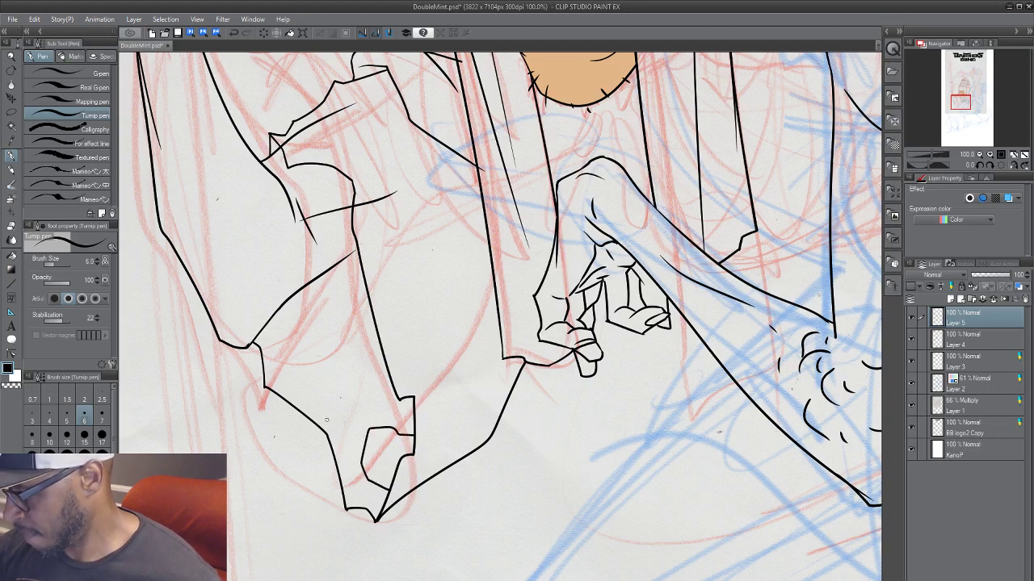
mouse_move(330, 422)
left_mouse_down()
mouse_move(326, 394)
mouse_move(340, 418)
mouse_move(330, 421)
left_mouse_up()
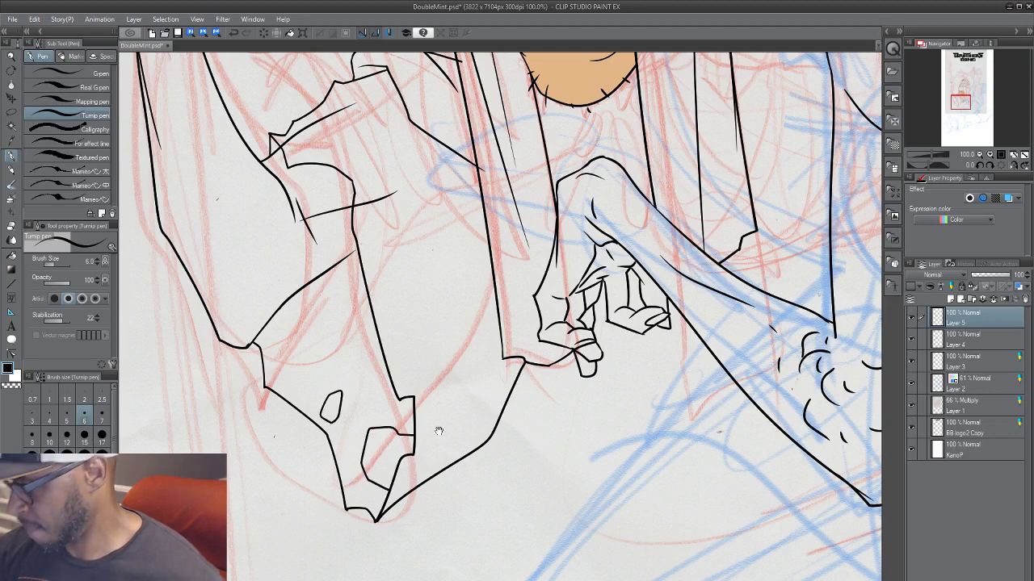
left_click_drag(438, 430, 384, 533)
mouse_move(347, 474)
left_mouse_down()
mouse_move(348, 445)
mouse_move(369, 431)
mouse_move(369, 460)
mouse_move(347, 472)
left_mouse_up()
mouse_move(350, 413)
left_mouse_down()
mouse_move(365, 481)
mouse_move(421, 491)
left_mouse_up()
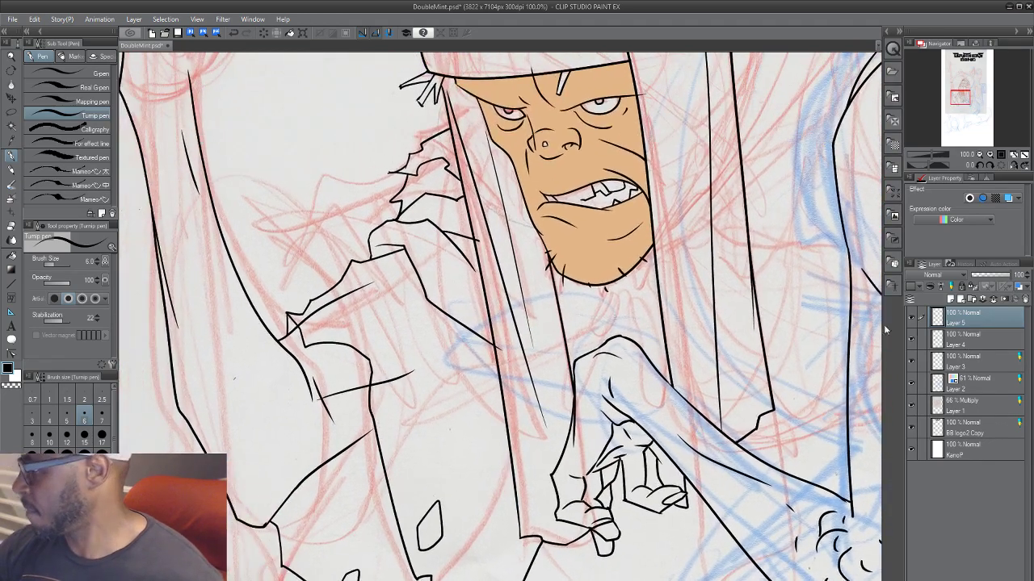
Step: Erase the sleeve fold line's overshoot beyond the cloth edge on Layer 4, and make Layer 5 active again
left_click(978, 331)
left_click_drag(370, 291, 302, 321)
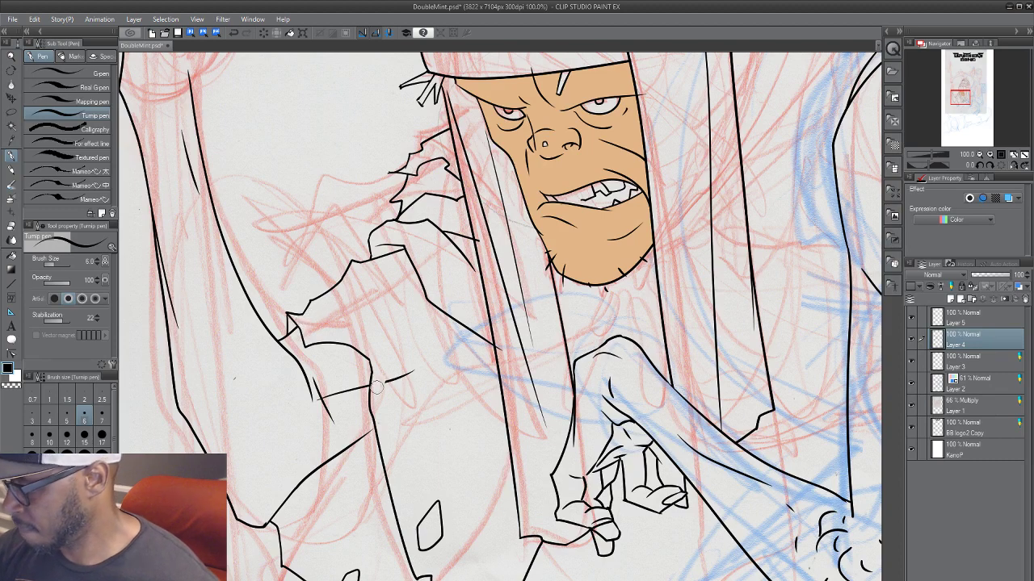
left_click(982, 311)
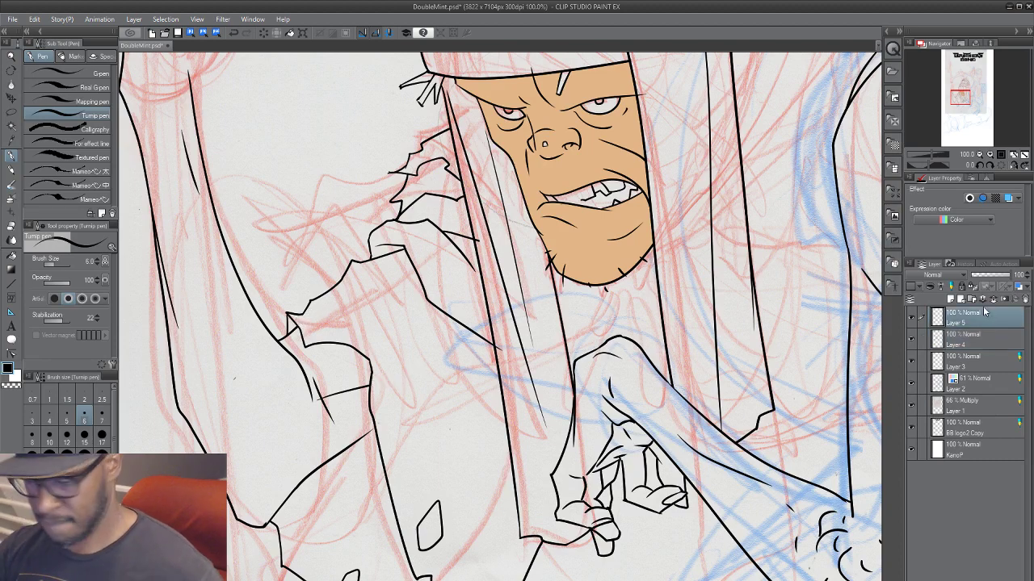
Step: Ink two short fold lines across the hanging headwrap strip beside the character's jaw on Layer 5
key("ctrl+minus")
key("ctrl+minus")
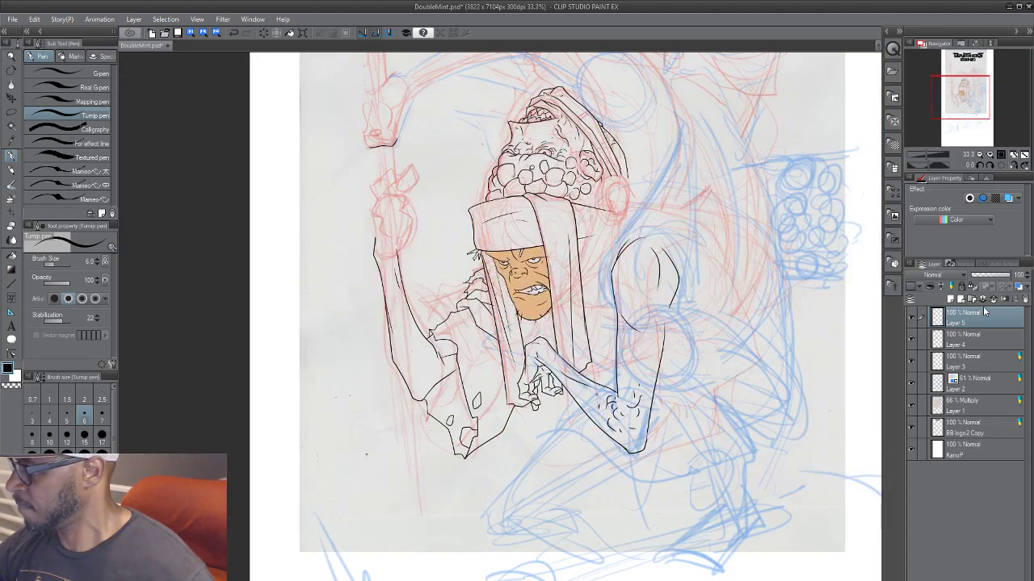
key("ctrl+plus")
key("ctrl+plus")
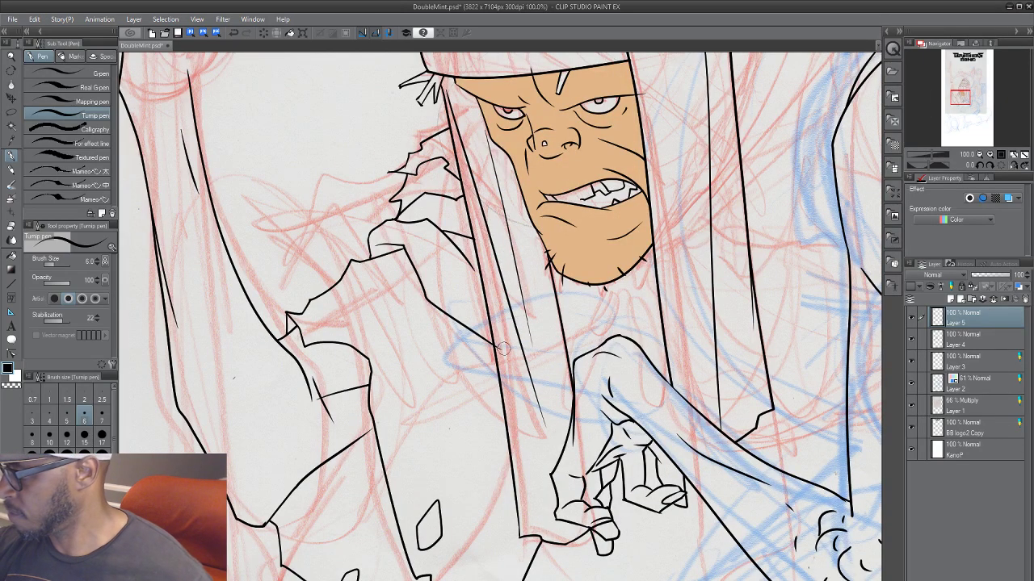
left_click_drag(488, 222, 455, 395)
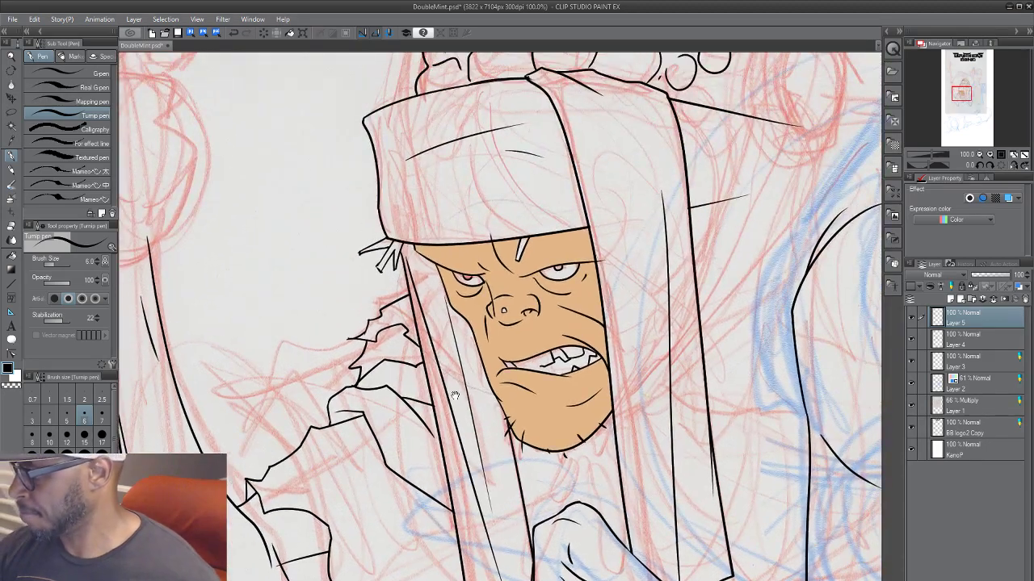
left_click_drag(663, 505, 322, 292)
scroll(531, 456, "down", 1)
scroll(533, 474, "down", 1)
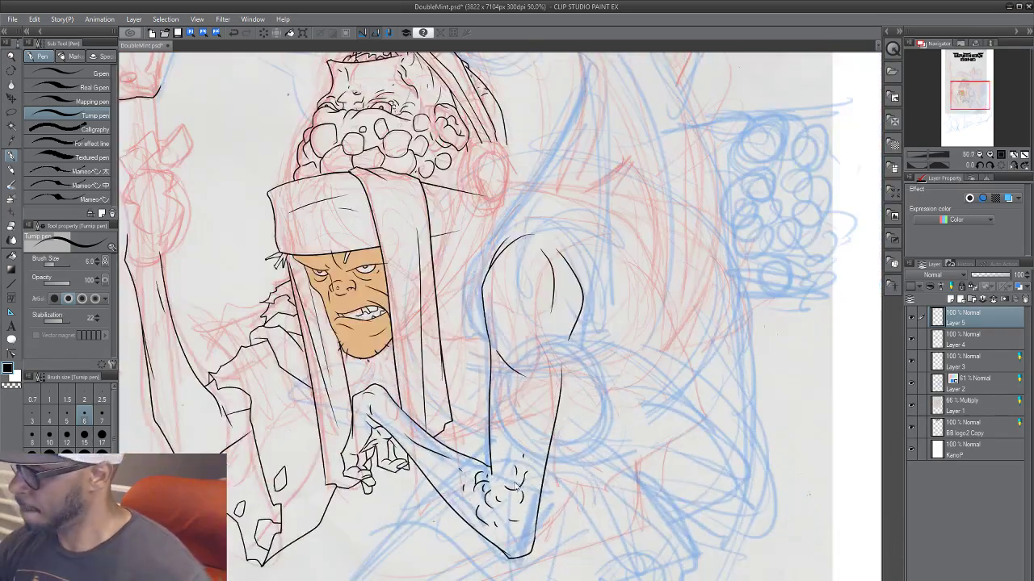
scroll(533, 475, "up", 1)
mouse_move(550, 393)
left_mouse_down()
mouse_move(552, 356)
mouse_move(454, 426)
mouse_move(452, 471)
left_mouse_up()
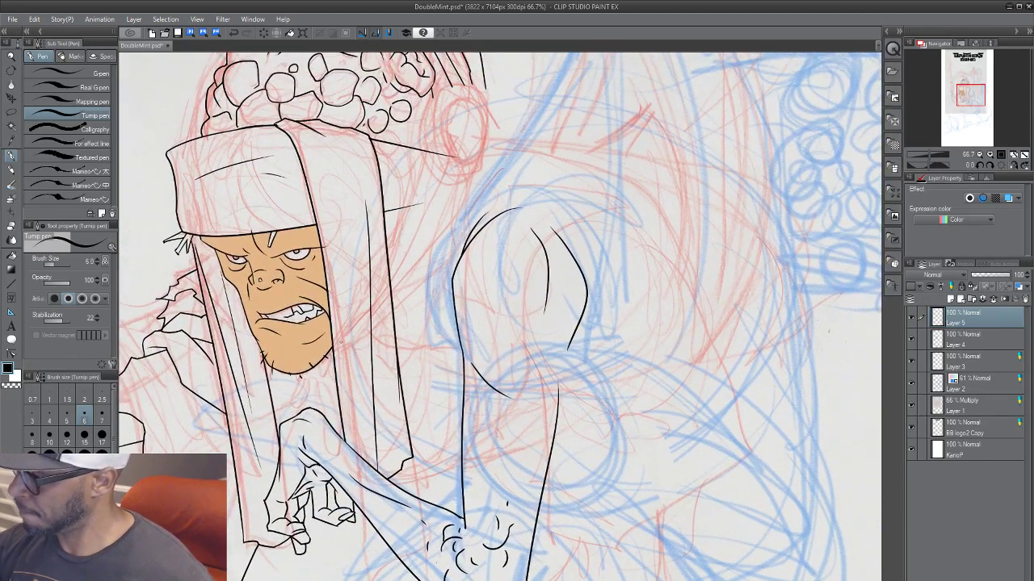
left_click_drag(340, 340, 413, 358)
left_click_drag(372, 324, 408, 320)
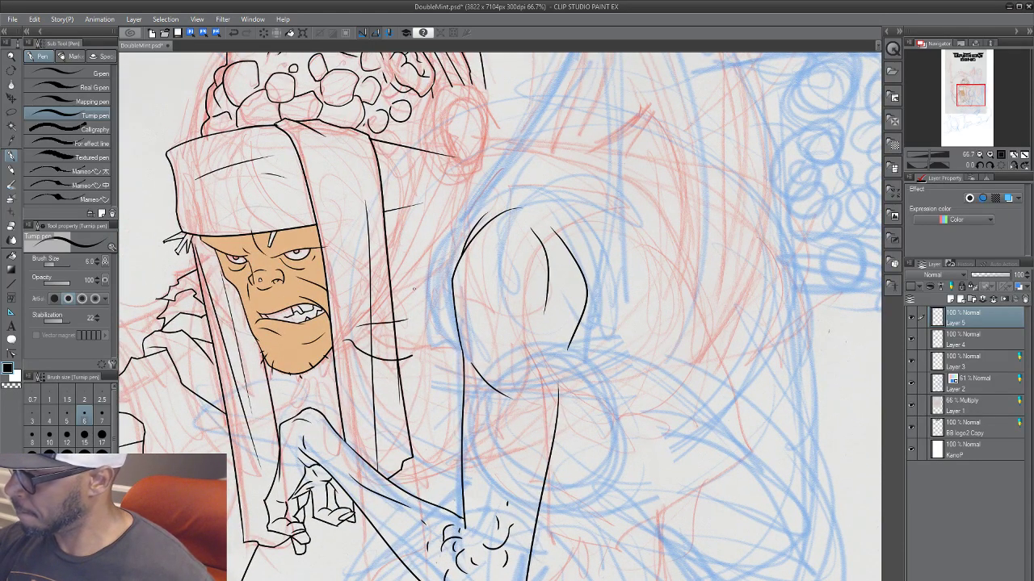
Step: Ink the long front strap curving from its peak above the shoulder to the armpit, with both edges and small crease marks
left_click_drag(437, 409, 424, 471)
left_click_drag(457, 280, 443, 331)
left_click_drag(510, 211, 471, 333)
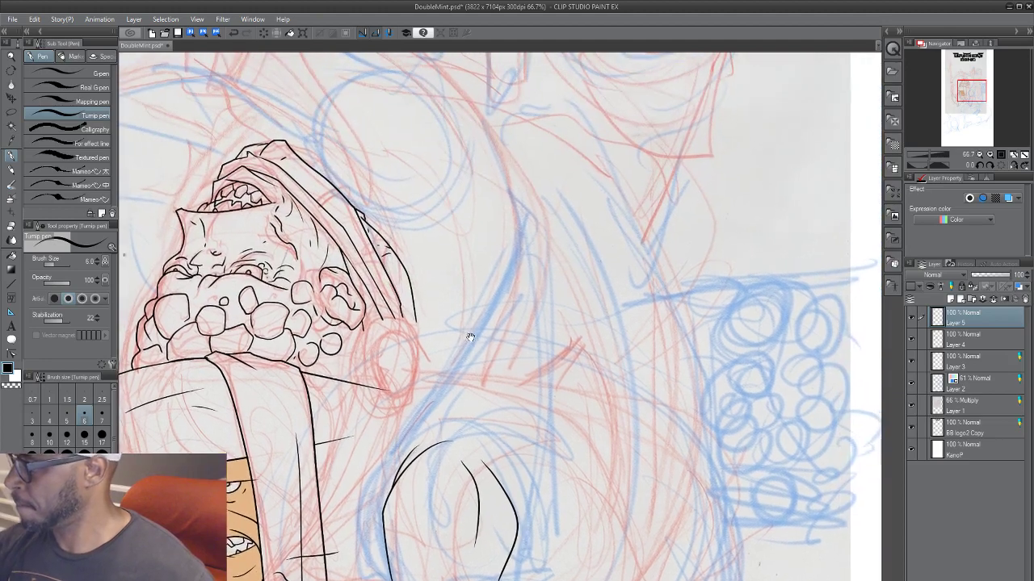
mouse_move(517, 206)
left_mouse_down()
mouse_move(526, 219)
mouse_move(464, 366)
left_mouse_up()
mouse_move(488, 325)
left_mouse_down()
mouse_move(398, 458)
mouse_move(386, 506)
mouse_move(364, 501)
mouse_move(362, 541)
left_mouse_up()
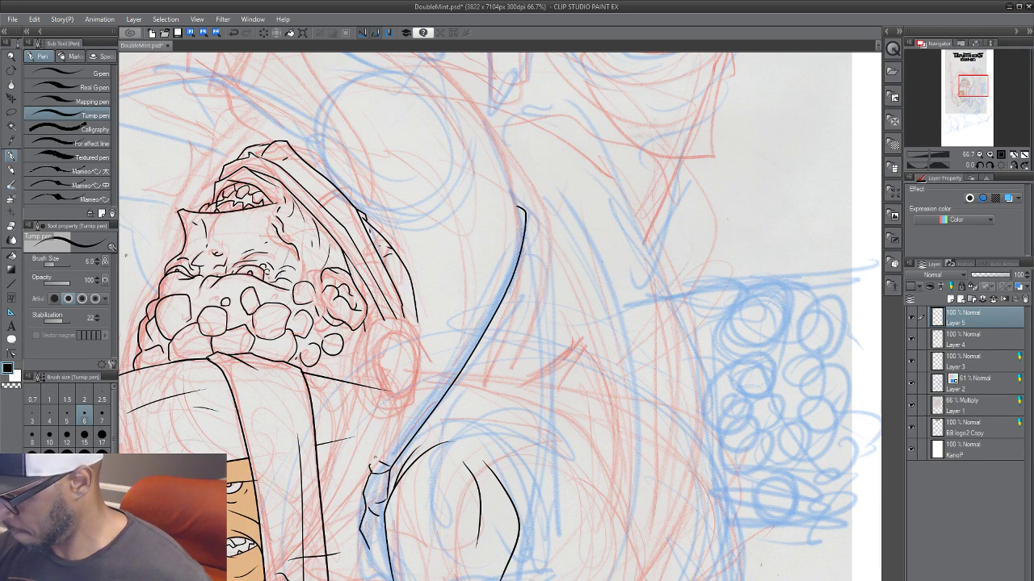
mouse_move(375, 458)
left_mouse_down()
mouse_move(457, 345)
mouse_move(515, 208)
mouse_move(520, 249)
left_mouse_up()
left_click_drag(486, 295, 492, 301)
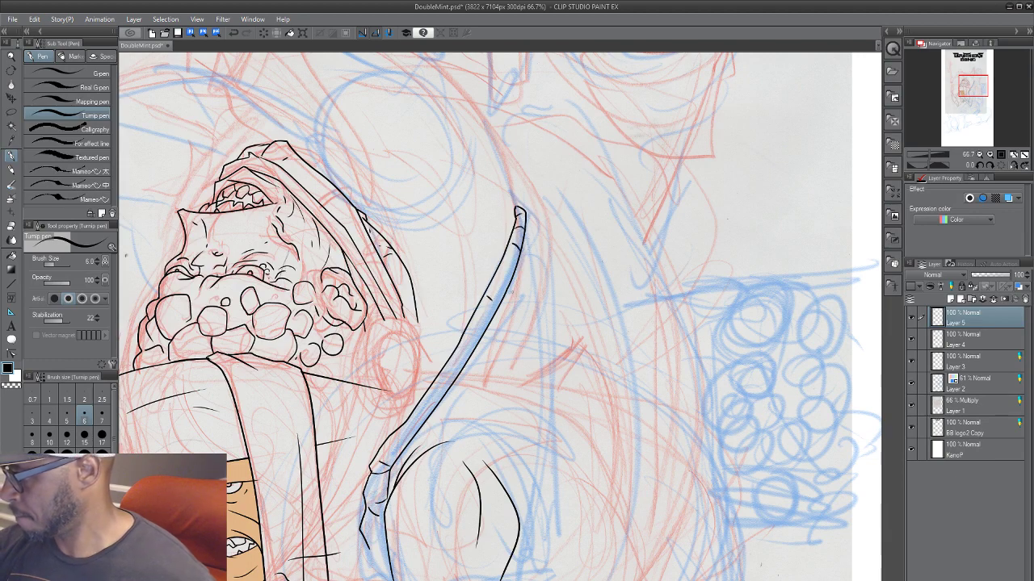
Step: Ink the rear strap descending from the same peak behind the shoulder, with two long edges and short crease marks
mouse_move(522, 198)
left_mouse_down()
mouse_move(551, 261)
mouse_move(547, 521)
left_mouse_up()
mouse_move(553, 214)
left_mouse_down()
mouse_move(530, 236)
mouse_move(531, 528)
mouse_move(547, 484)
left_mouse_up()
left_click_drag(538, 478, 549, 473)
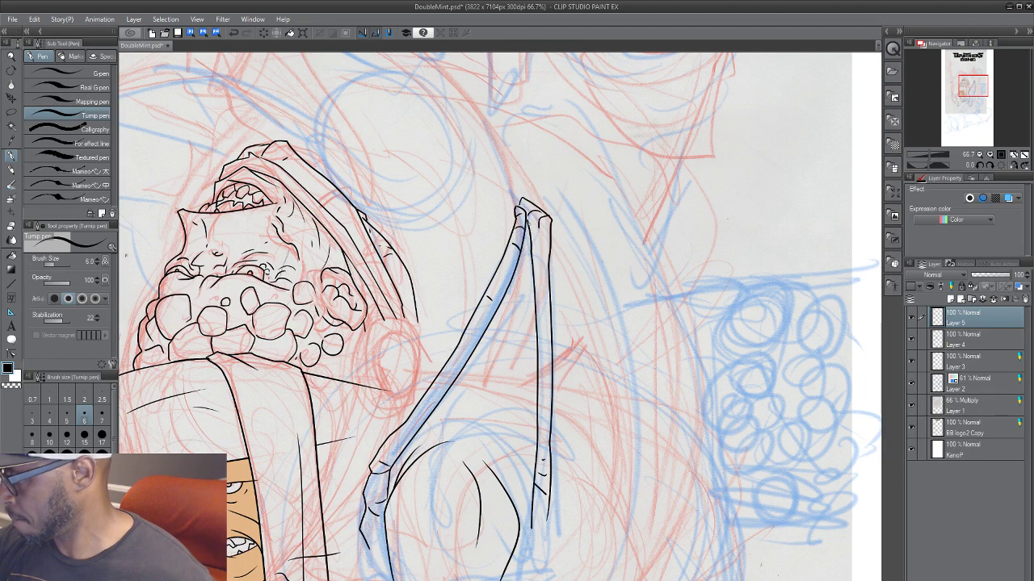
mouse_move(531, 516)
left_mouse_down()
mouse_move(559, 313)
mouse_move(546, 334)
mouse_move(555, 355)
mouse_move(537, 370)
left_mouse_up()
Step: Ink the lower ends of both straps where they wrap around the shoulder, adding angular folds at the armpit
mouse_move(390, 330)
left_mouse_down()
mouse_move(402, 387)
mouse_move(422, 378)
mouse_move(387, 375)
left_mouse_up()
left_click_drag(394, 406, 412, 410)
mouse_move(398, 395)
left_mouse_down()
mouse_move(419, 405)
mouse_move(397, 417)
left_mouse_up()
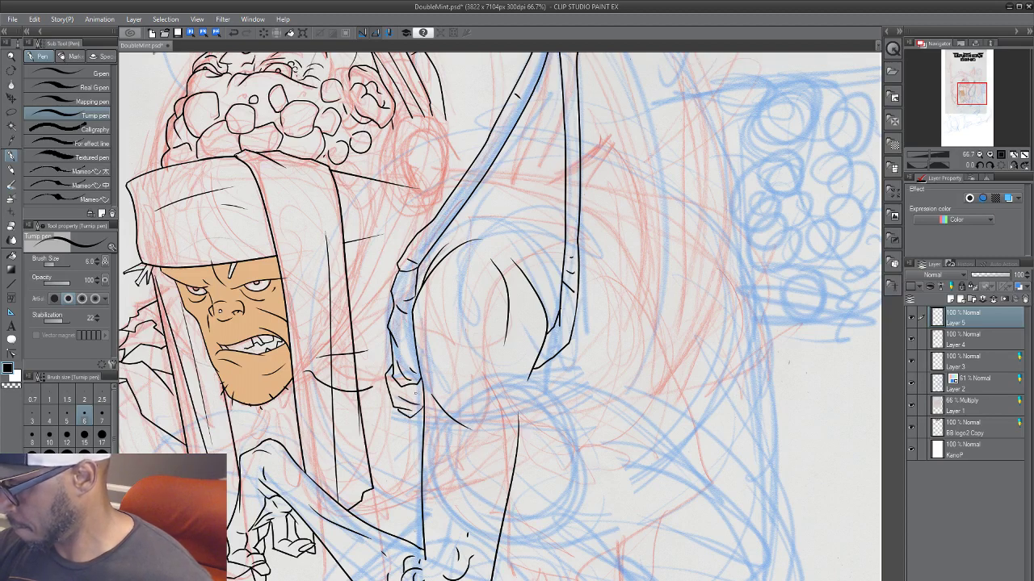
left_click_drag(436, 373, 425, 448)
left_click_drag(542, 431, 420, 507)
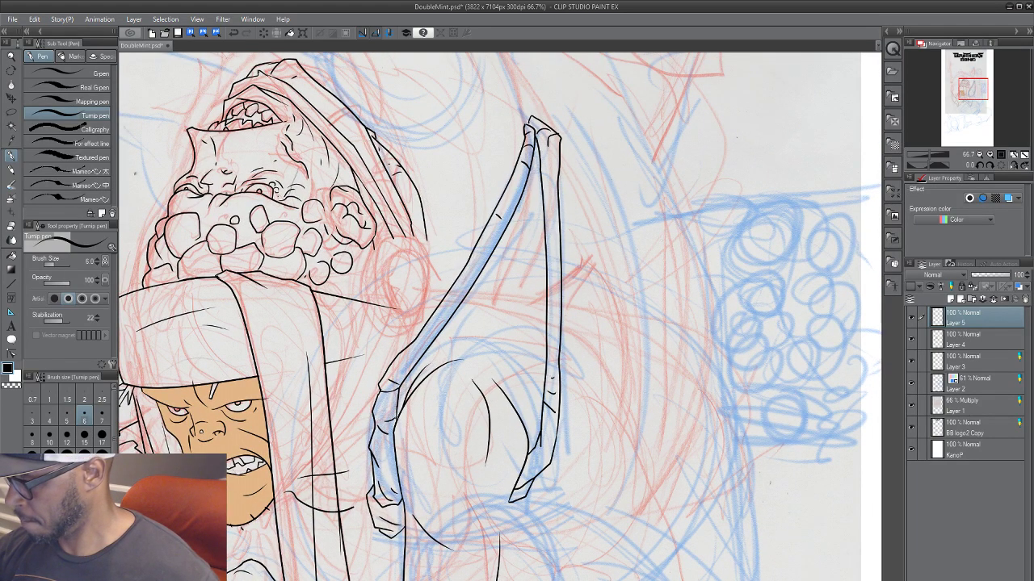
Step: Ink the ragged cloth edges and folds filling the gap between the hanging headwrap strip and the upper arm
left_click_drag(399, 446, 534, 361)
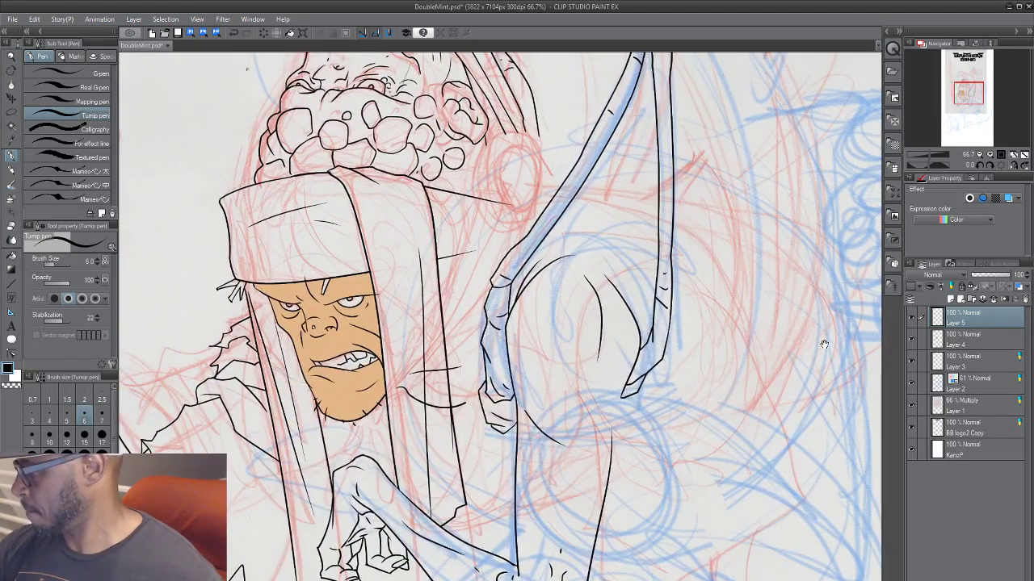
left_click_drag(463, 415, 476, 330)
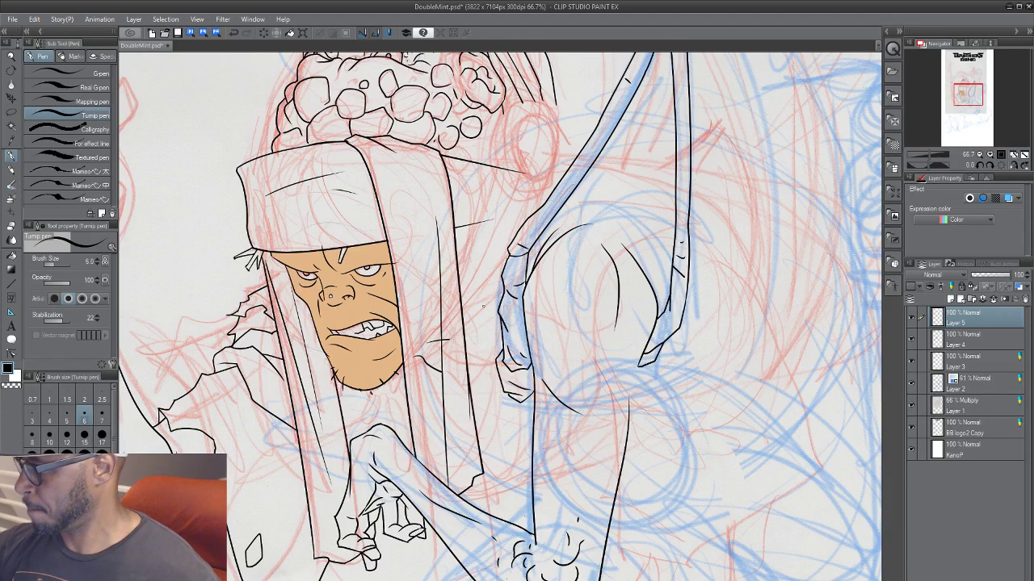
mouse_move(502, 263)
left_mouse_down()
mouse_move(481, 344)
mouse_move(490, 431)
mouse_move(466, 458)
left_mouse_up()
left_click_drag(533, 404, 508, 437)
left_click_drag(457, 475, 525, 451)
left_click_drag(457, 494, 525, 471)
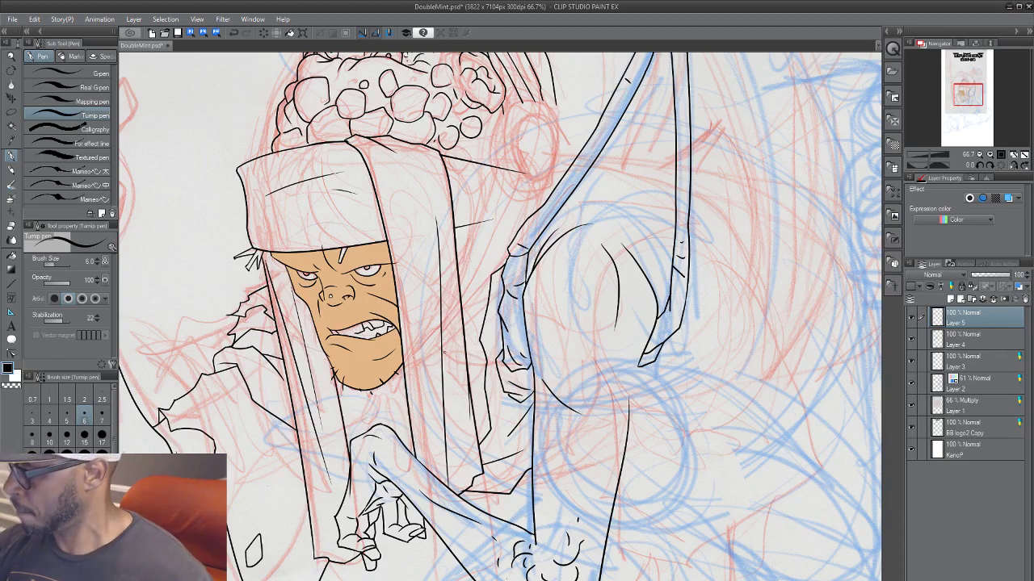
Step: Redraw the fold line across the hanging headwrap strip as a single curved stroke beside the jaw
left_click_drag(423, 344, 484, 366)
key("ctrl+z")
left_click_drag(424, 347, 478, 361)
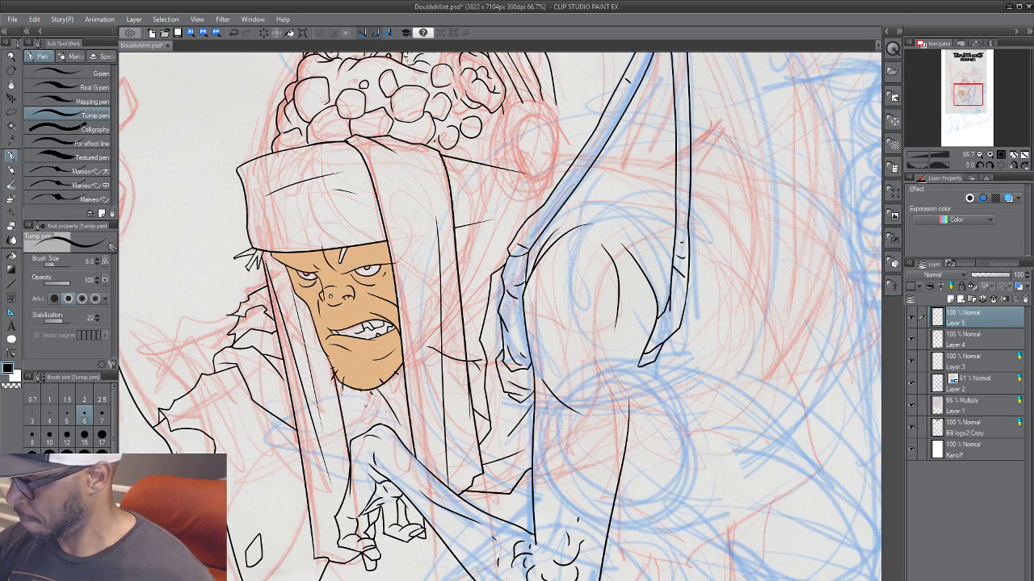
Step: Ink short cloth folds below the chin between the two headwrap strips and around the raised wrist
left_click_drag(388, 381, 411, 417)
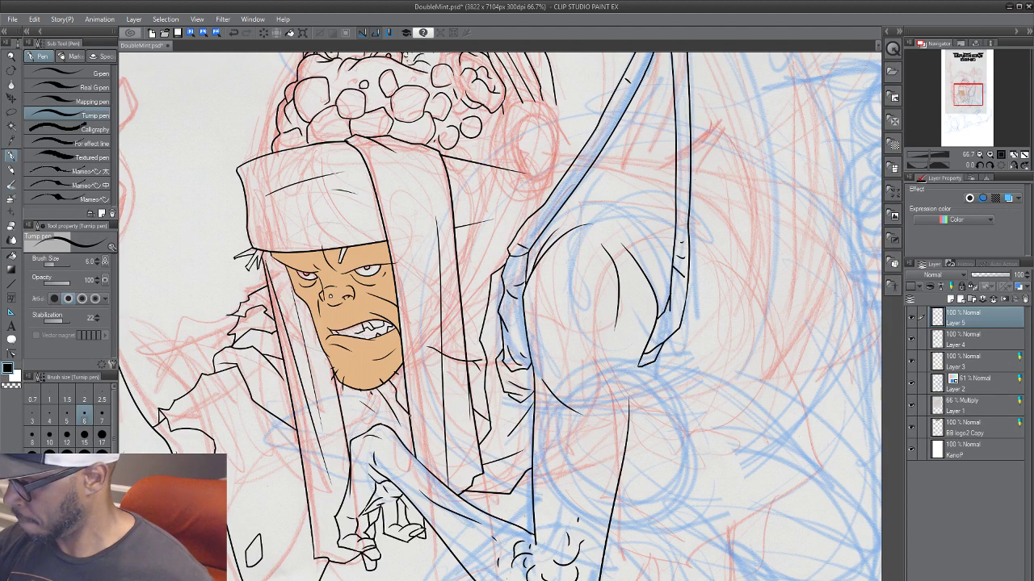
left_click_drag(482, 494, 489, 427)
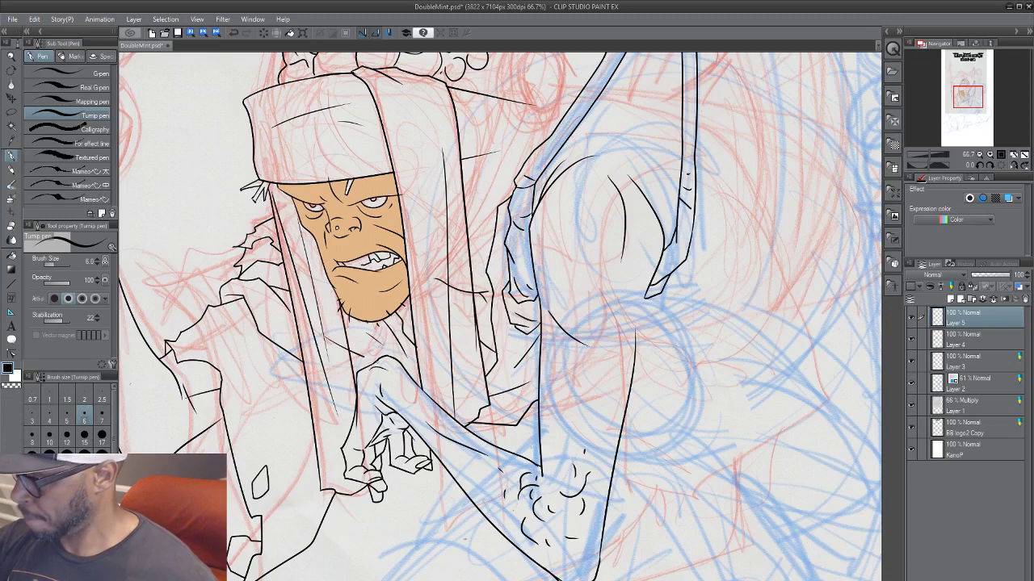
left_click_drag(339, 357, 370, 364)
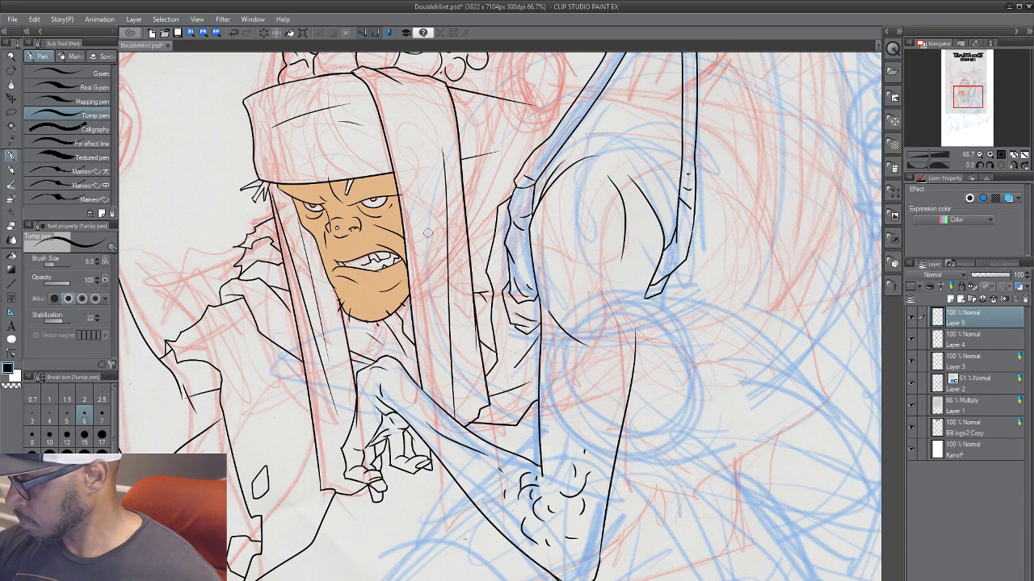
Step: Ink the torn cloth edge rising along the front strap toward the side of the headwrap
scroll(470, 416, "down", 3)
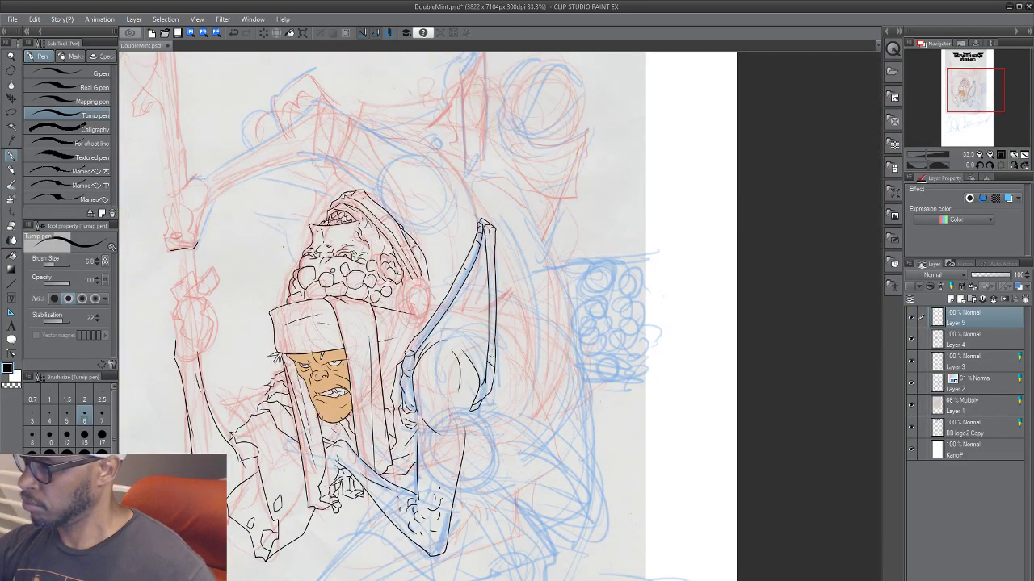
scroll(323, 521, "up", 2)
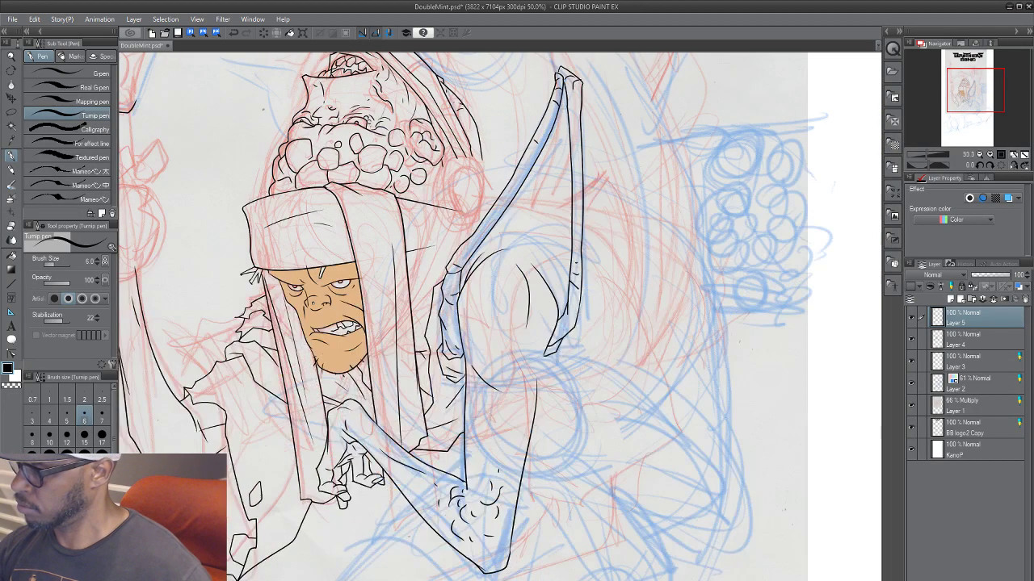
left_click_drag(495, 305, 417, 504)
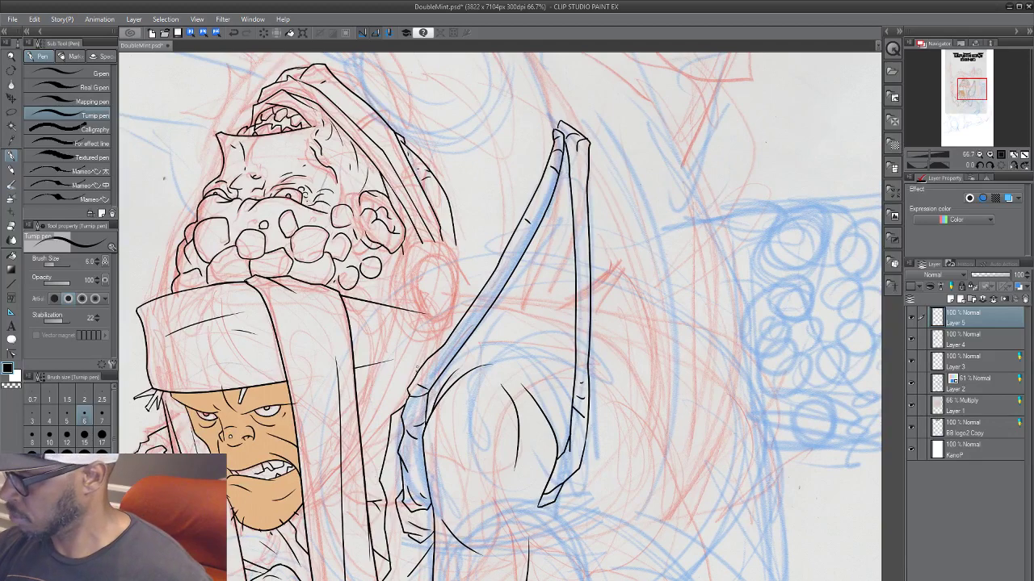
mouse_move(416, 372)
left_mouse_down()
mouse_move(444, 325)
mouse_move(450, 334)
mouse_move(534, 283)
left_mouse_up()
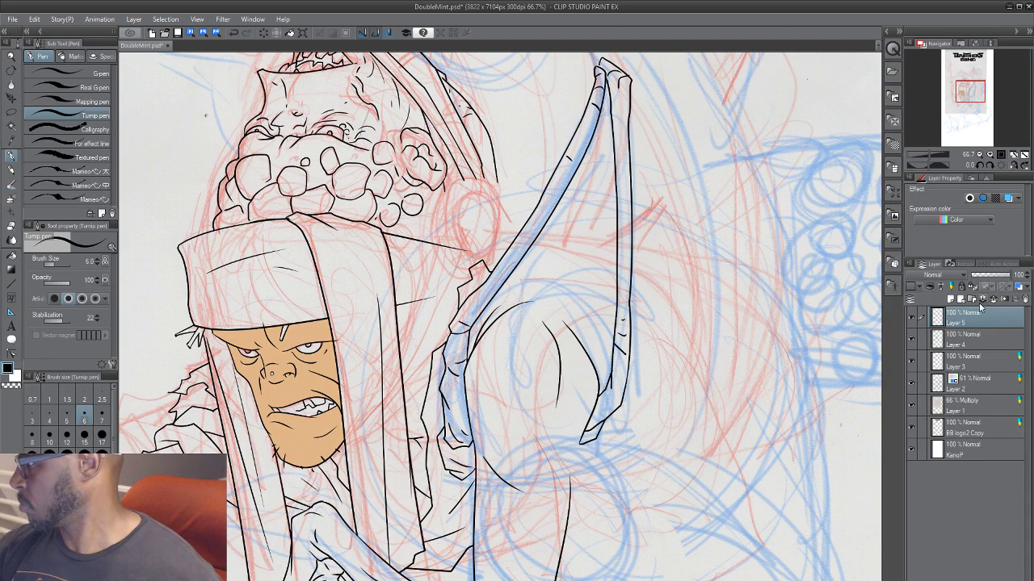
Step: Hide and reshow Layer 5 and Layer 4 in turn to check which line art each holds, and select Layer 4
left_click_drag(486, 431, 589, 322)
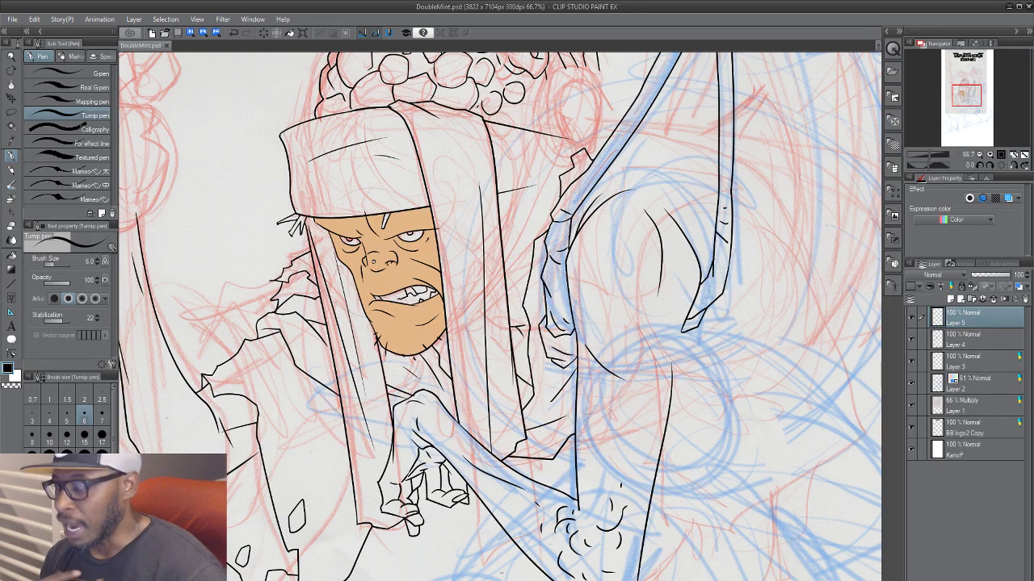
left_click(912, 318)
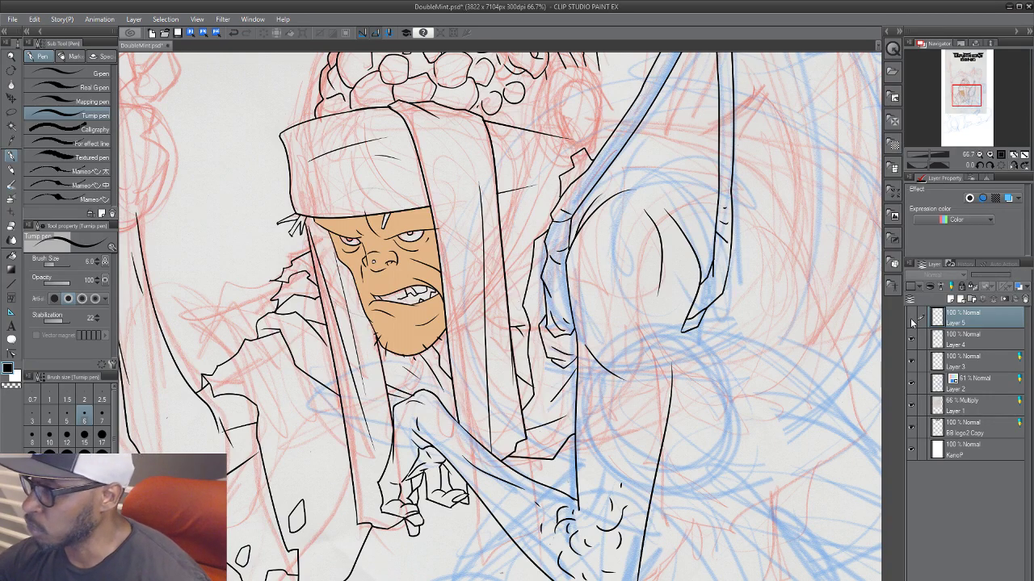
left_click(912, 319)
left_click(913, 340)
left_click(912, 340)
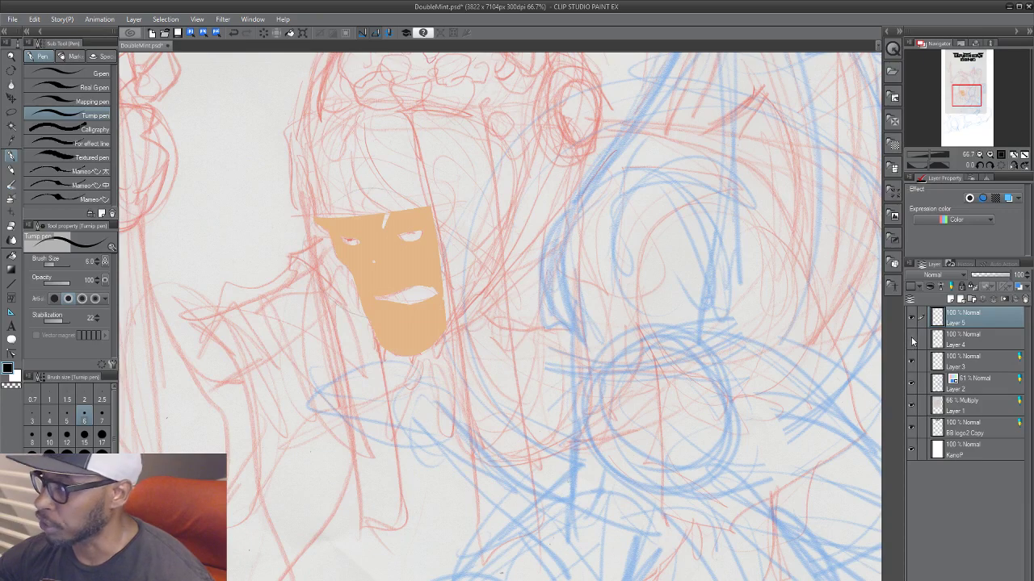
left_click(963, 340)
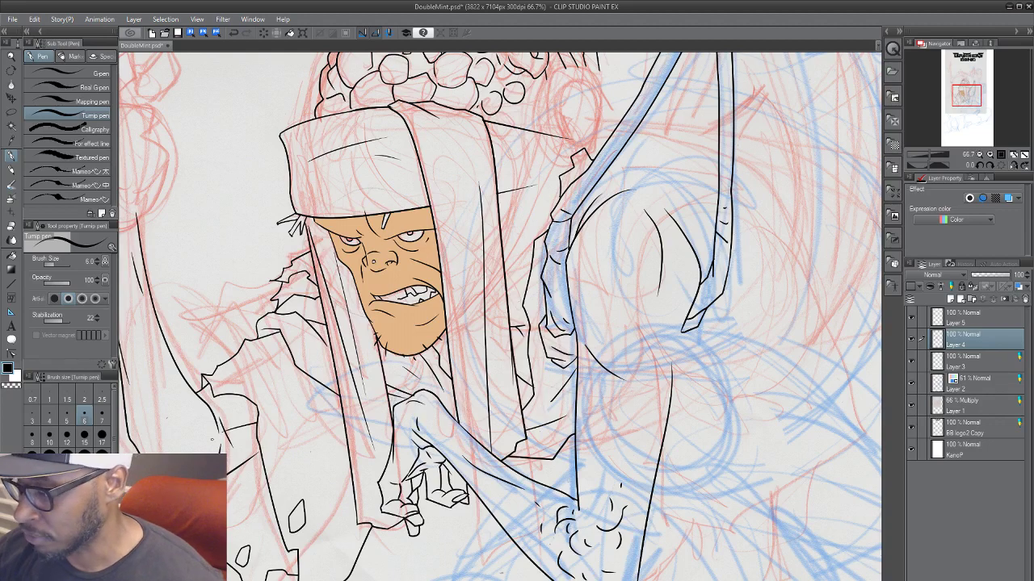
Step: Inspect the forearm and torn sleeve line art at 200% by hiding and reshowing Layer 4, and make Layer 5 active
left_click_drag(326, 433, 358, 414)
scroll(351, 460, "up", 3)
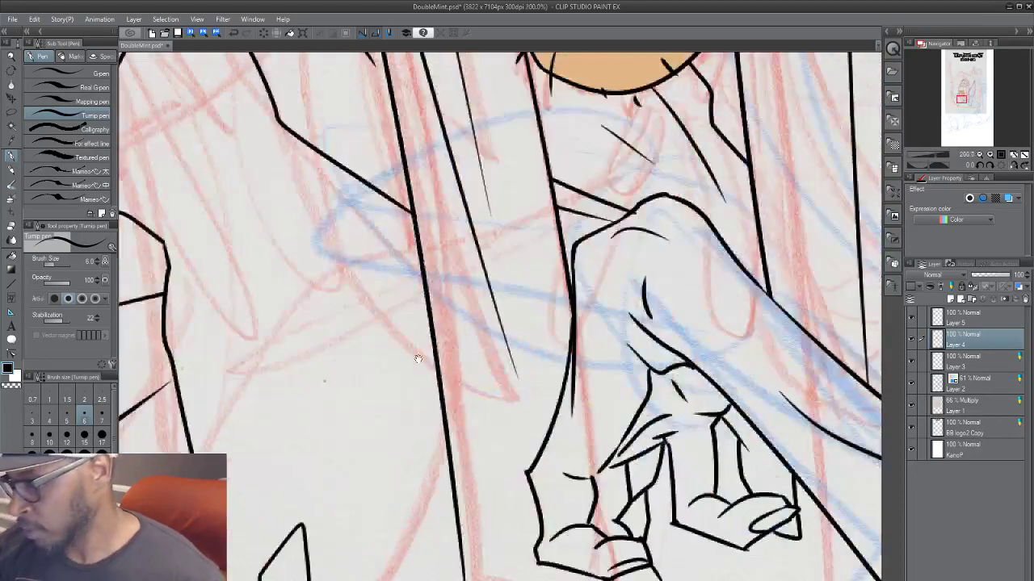
mouse_move(419, 358)
left_mouse_down()
mouse_move(563, 289)
mouse_move(360, 463)
mouse_move(510, 352)
left_mouse_up()
left_click_drag(466, 383, 530, 339)
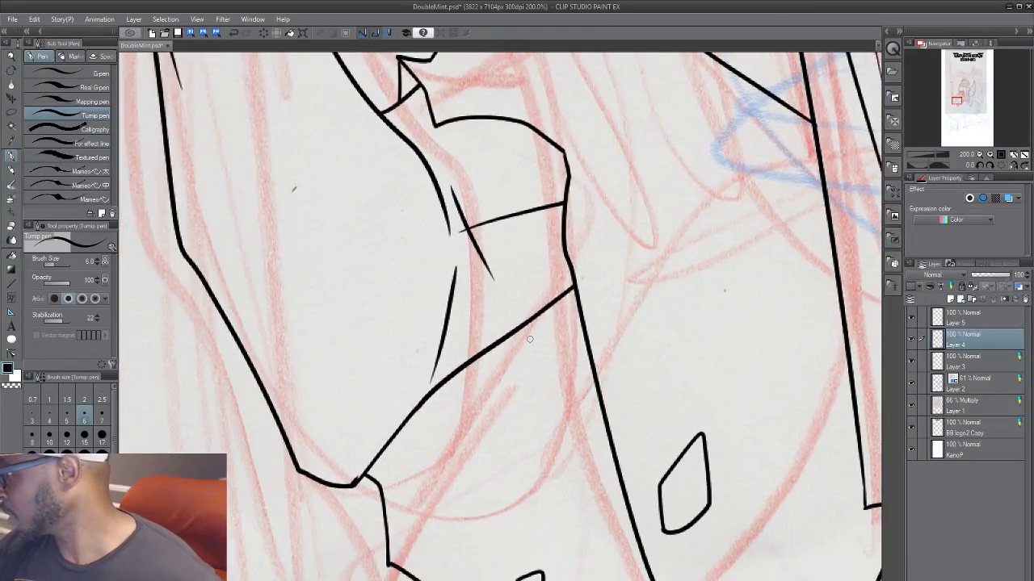
left_click(911, 340)
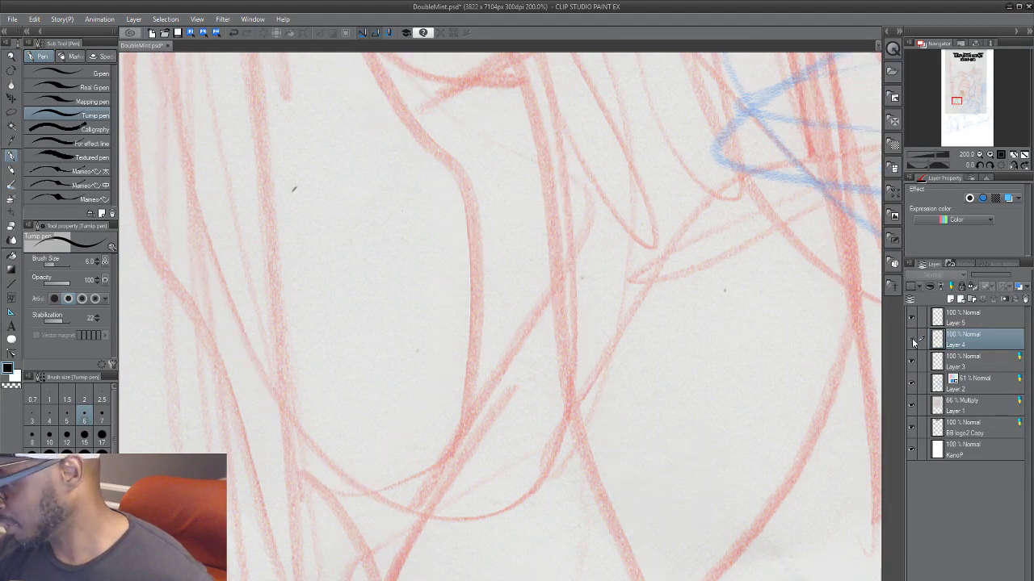
left_click(912, 341)
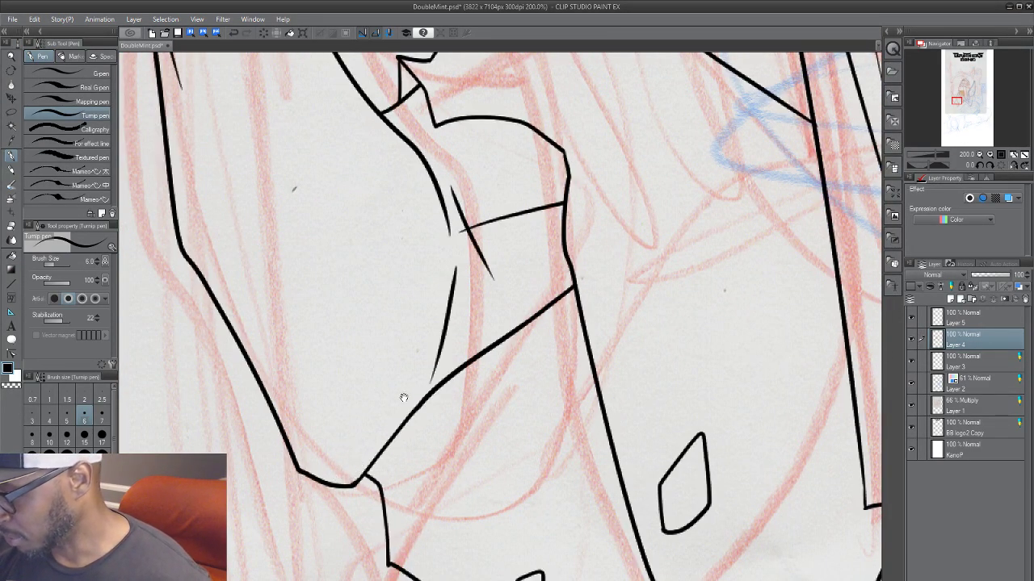
left_click_drag(403, 397, 378, 524)
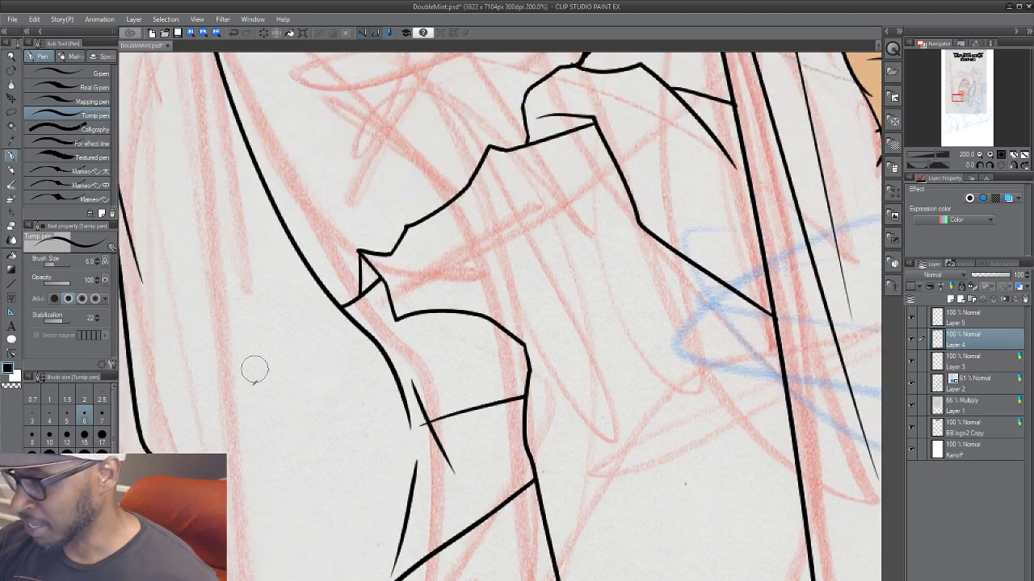
left_click(981, 322)
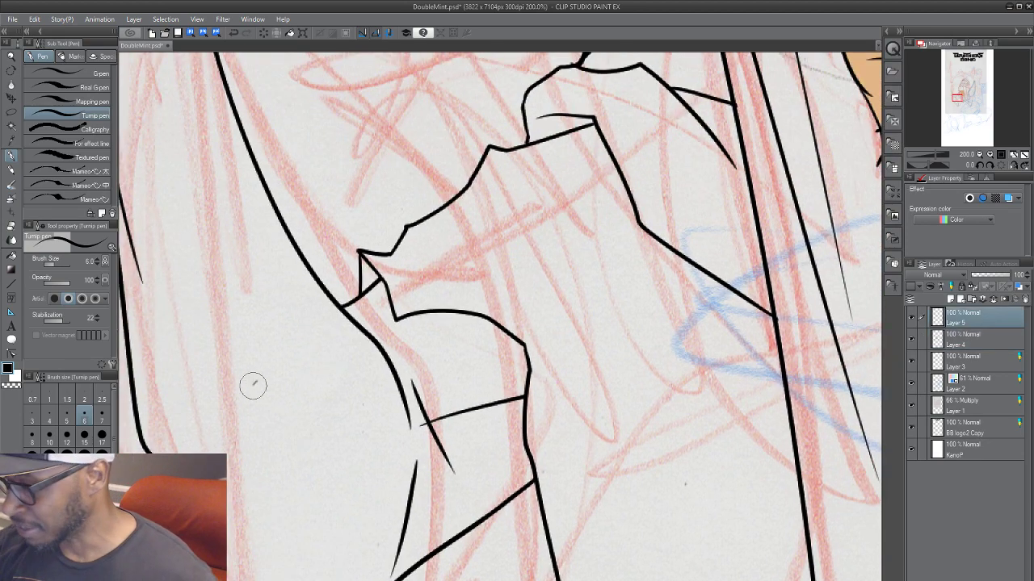
Step: Hide and reshow Layer 4, and review the line art from the torn sleeve up to the headwrap and hood
left_click(911, 340)
left_click(912, 341)
scroll(424, 351, "down", 3)
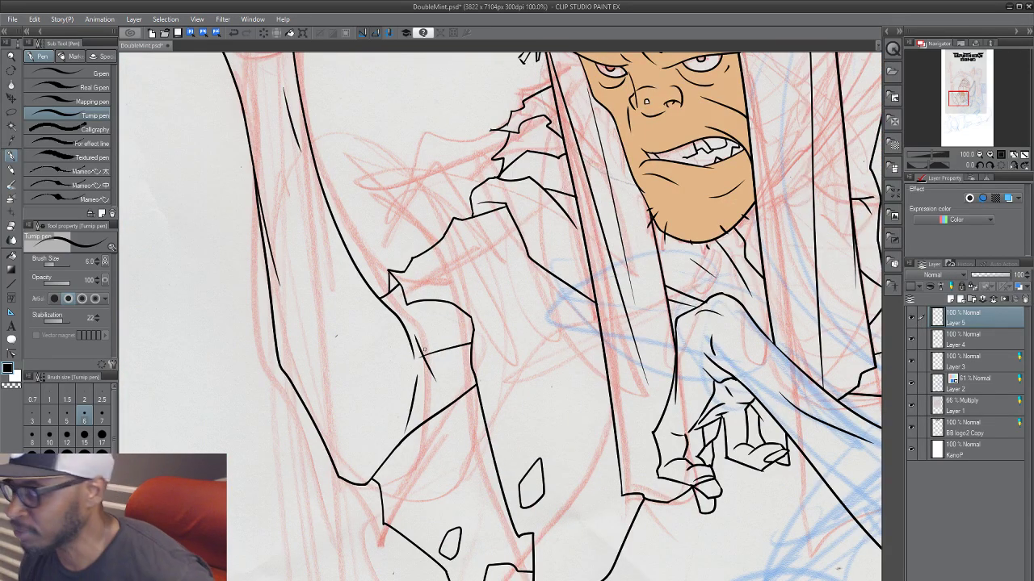
left_click_drag(494, 343, 438, 476)
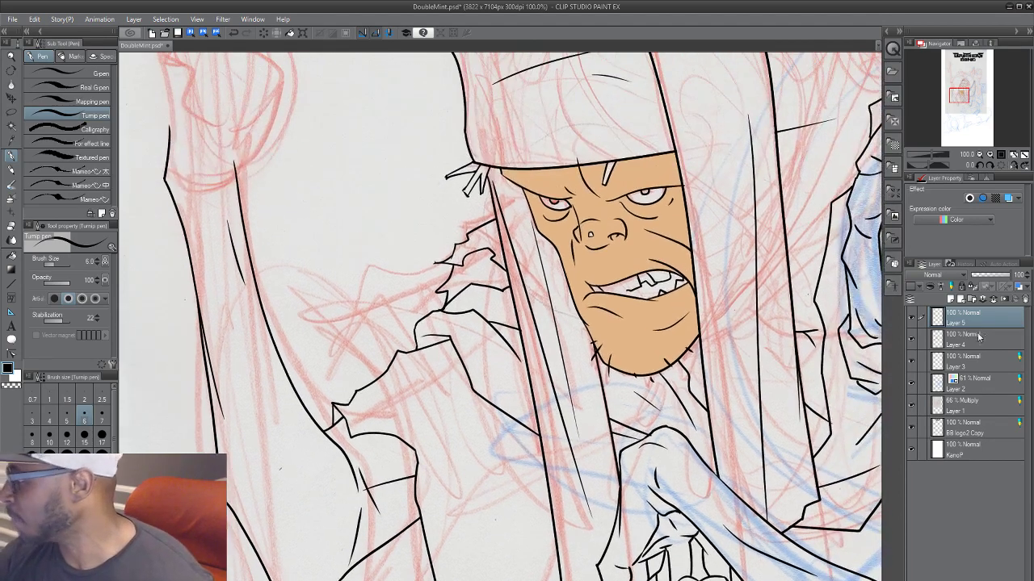
mouse_move(384, 383)
left_mouse_down()
mouse_move(415, 496)
mouse_move(409, 564)
left_mouse_up()
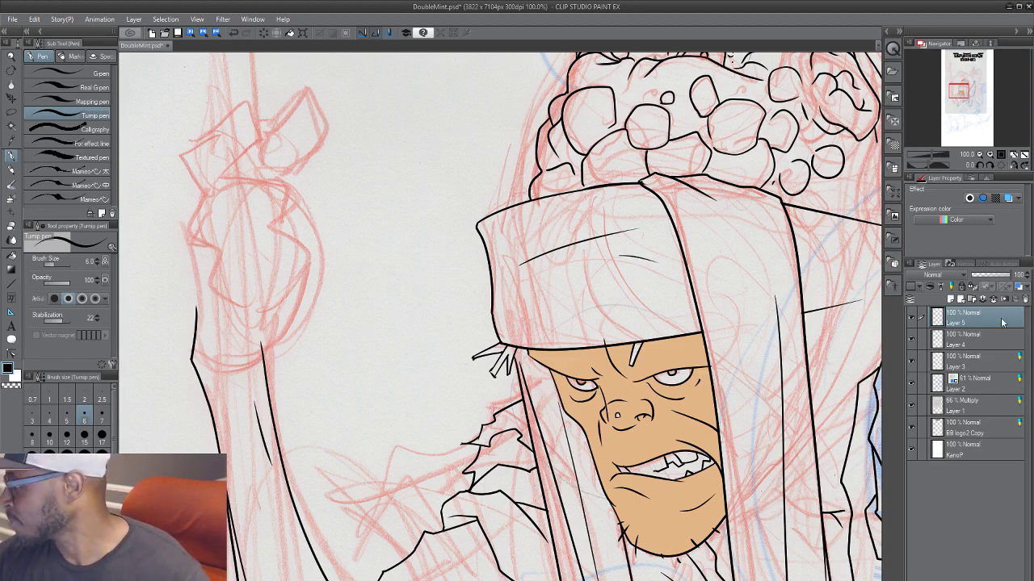
left_click_drag(705, 324, 500, 263)
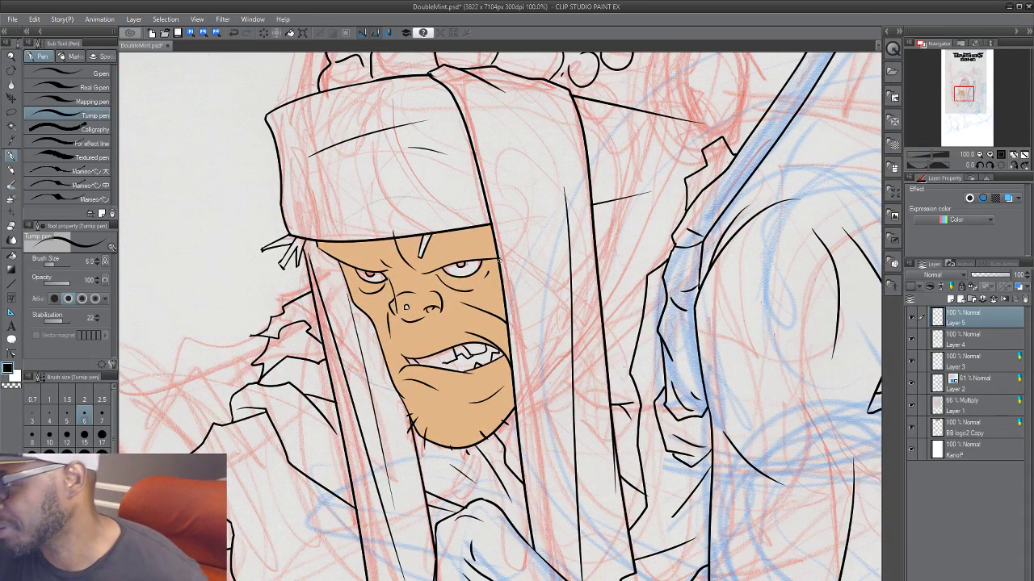
left_click_drag(443, 378, 389, 547)
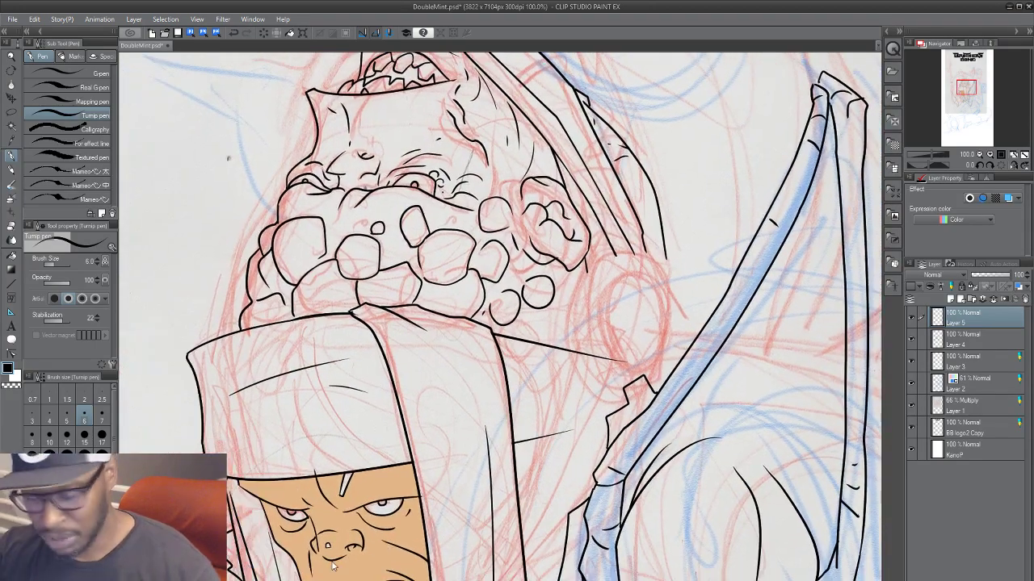
Step: Inspect the headwrap line art at 200%, checking Layer 4, and make Layer 5 active again
scroll(335, 562, "up", 2)
left_click_drag(529, 413, 850, 430)
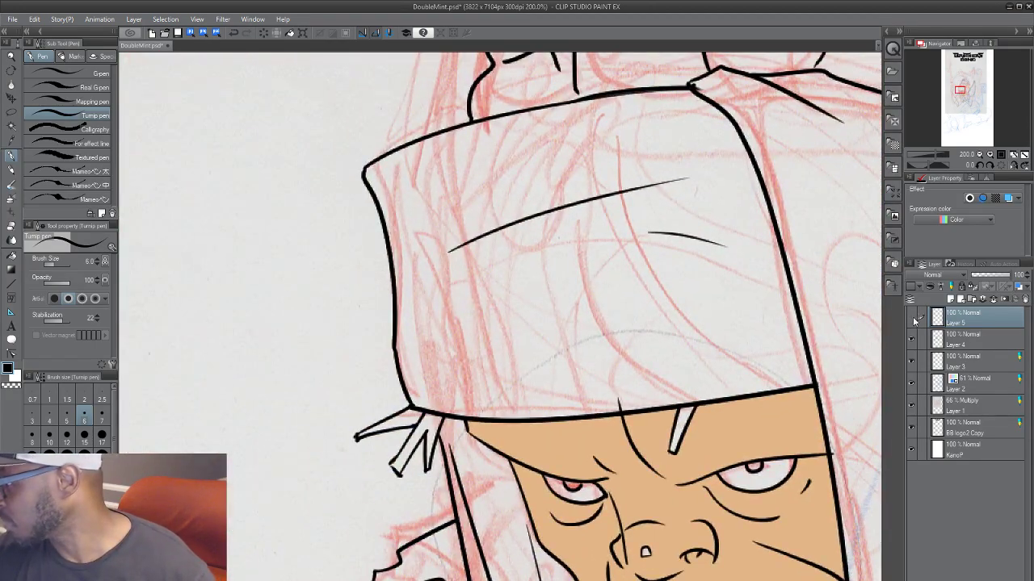
left_click(912, 339)
left_click_drag(730, 91, 324, 201)
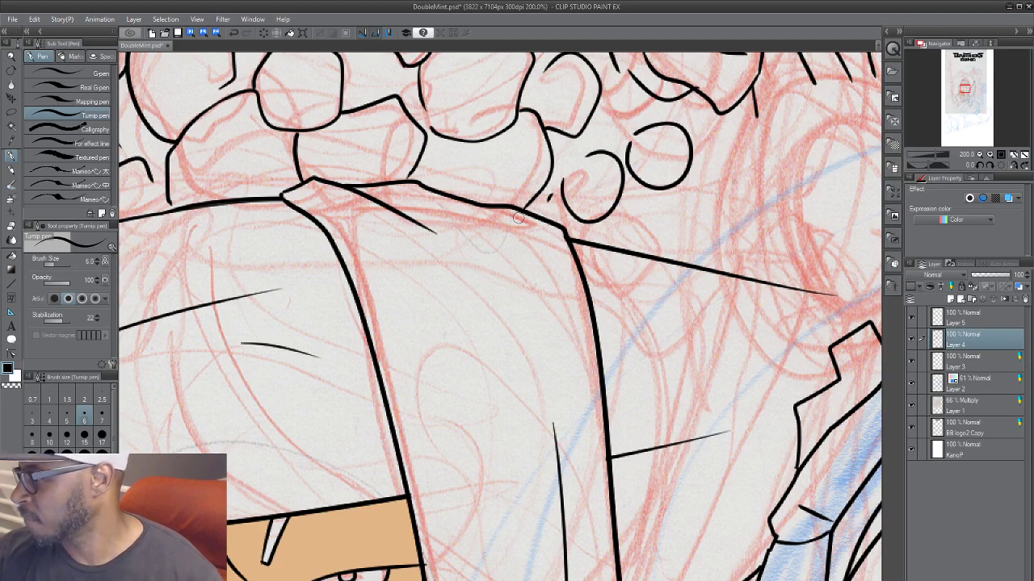
left_click(984, 324)
key("ctrl+minus")
key("ctrl+minus")
key("ctrl+minus")
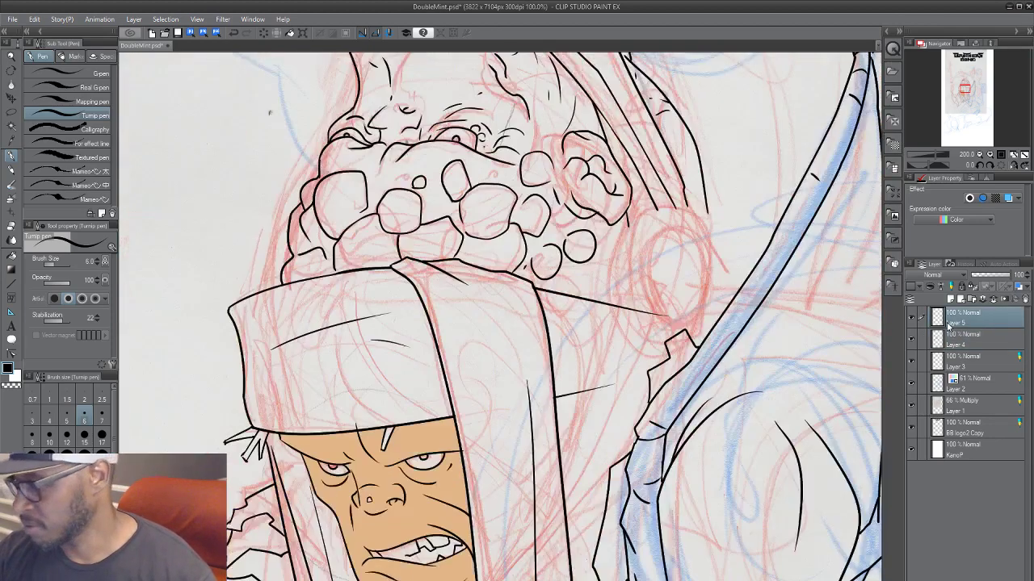
Step: Ink long tapering cloth lines on Layer 5, fanning down from the hood to behind the headwrap's hanging strip
key("ctrl+plus")
left_click_drag(608, 396, 455, 351)
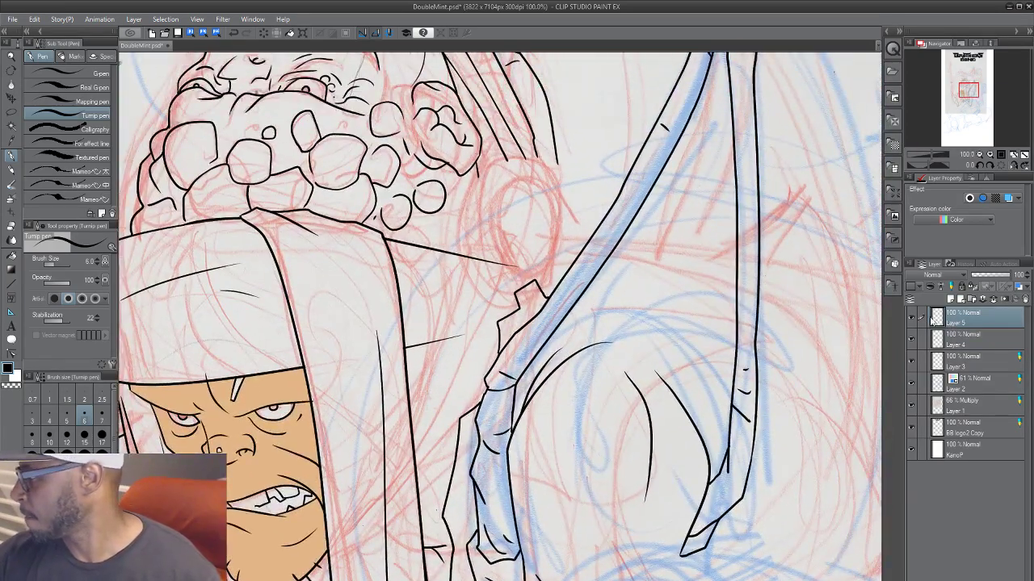
left_click_drag(552, 410, 538, 371)
left_click_drag(448, 216, 428, 273)
mouse_move(437, 194)
left_mouse_down()
mouse_move(420, 292)
mouse_move(375, 426)
left_mouse_up()
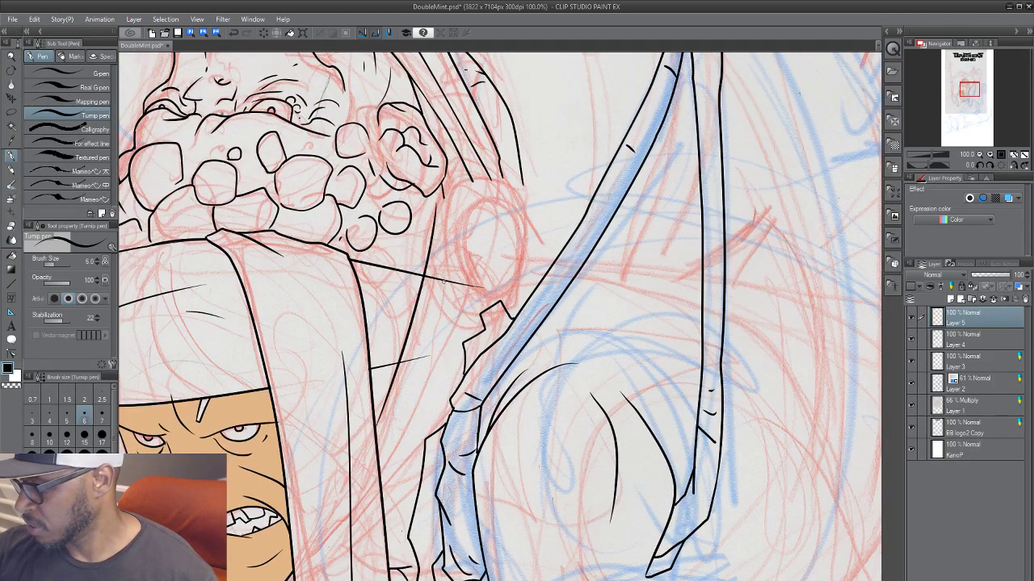
left_click_drag(482, 220, 352, 496)
left_click_drag(462, 330, 373, 479)
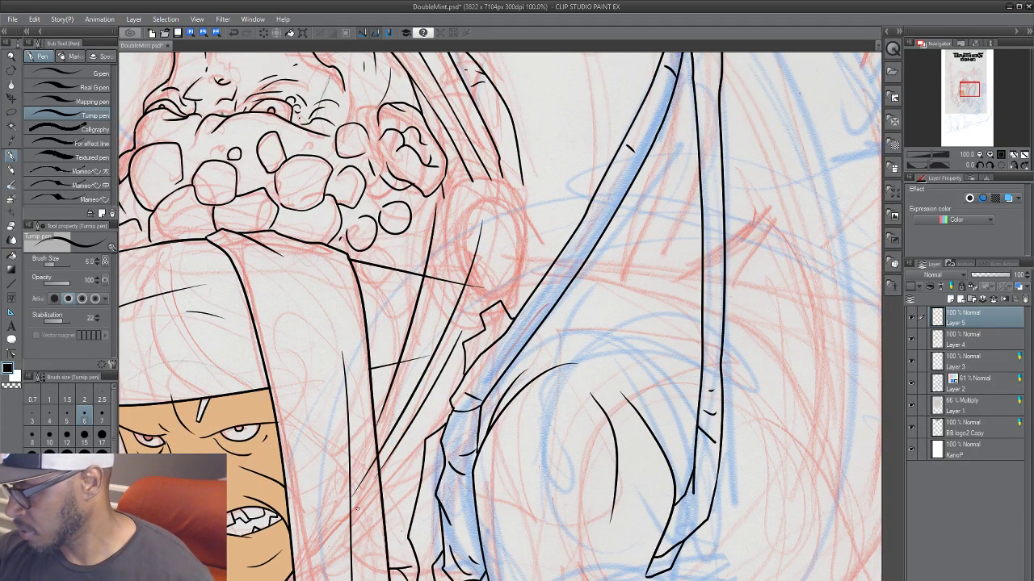
left_click_drag(456, 394, 338, 531)
left_click_drag(455, 398, 504, 321)
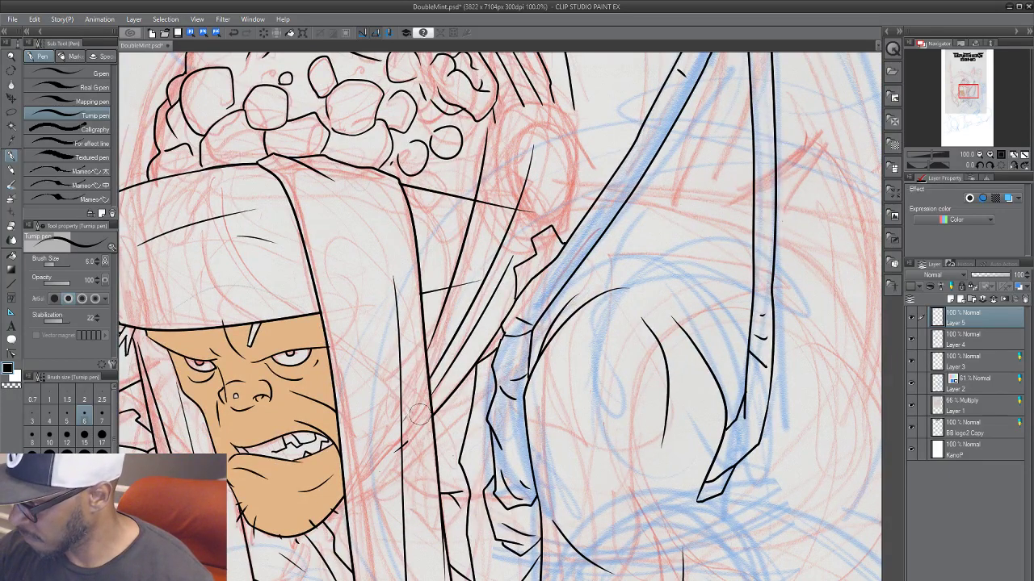
Step: Trim the Layer 4 strap and fold lines where they cross the new cloth lines beside the headwrap, and save the file
left_click_drag(511, 238, 476, 337)
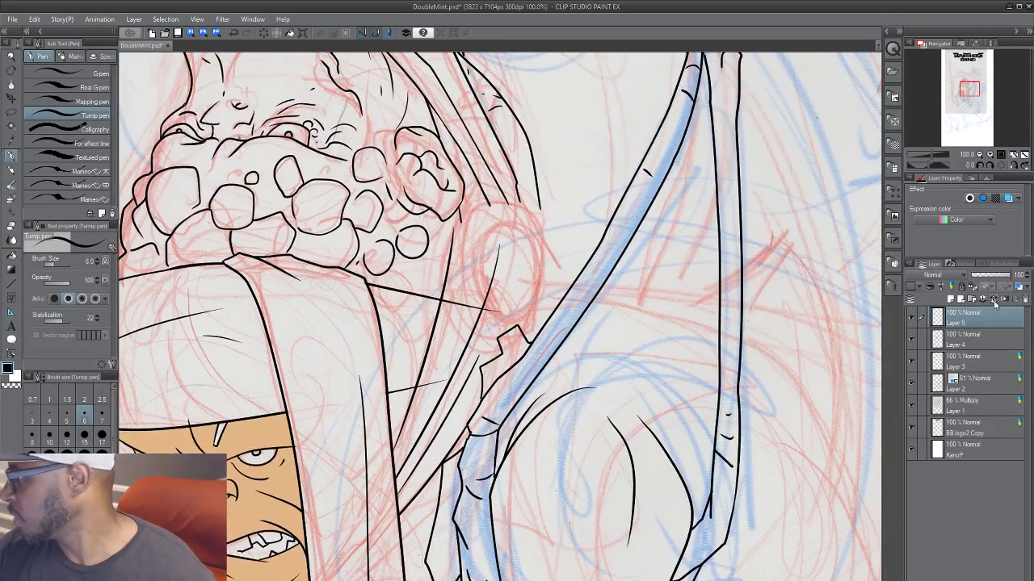
left_click(973, 340)
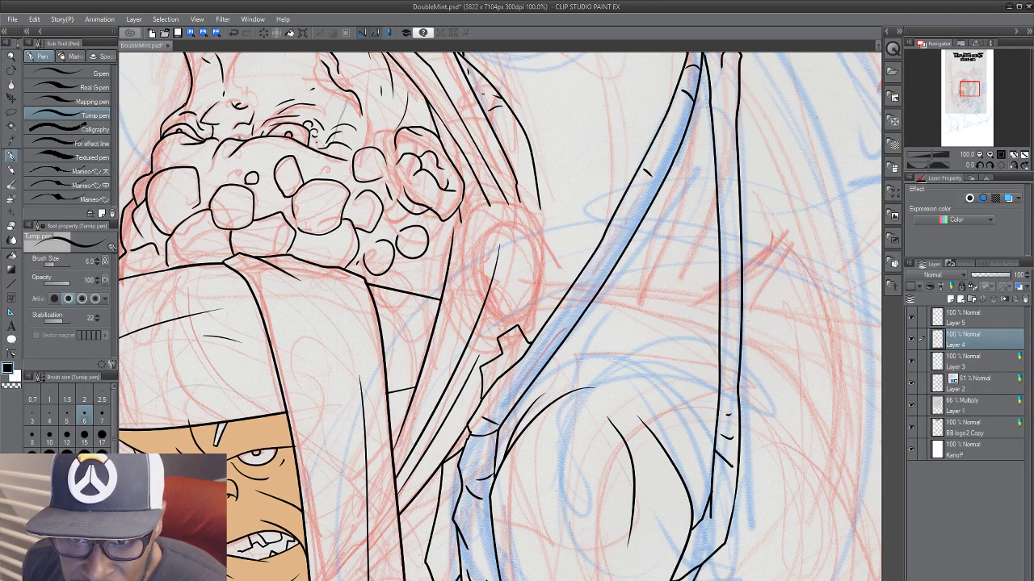
key("ctrl+s")
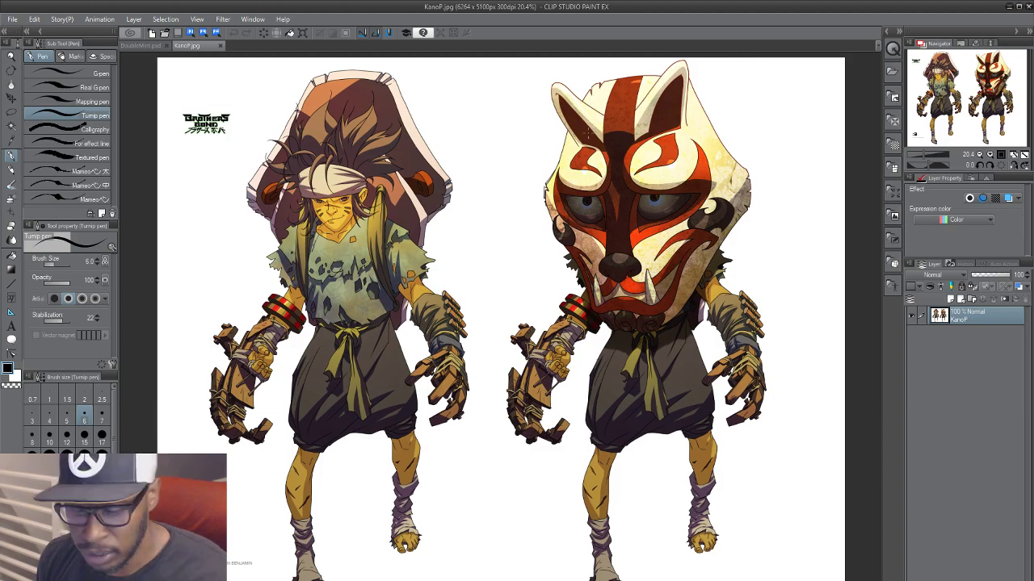
Step: Examine the headwrap, torn shirt, arm wraps and mask of the two figures in the reference image KanoP.jpg
scroll(380, 414, "up", 3)
left_click_drag(434, 300, 525, 391)
left_click_drag(583, 460, 359, 457)
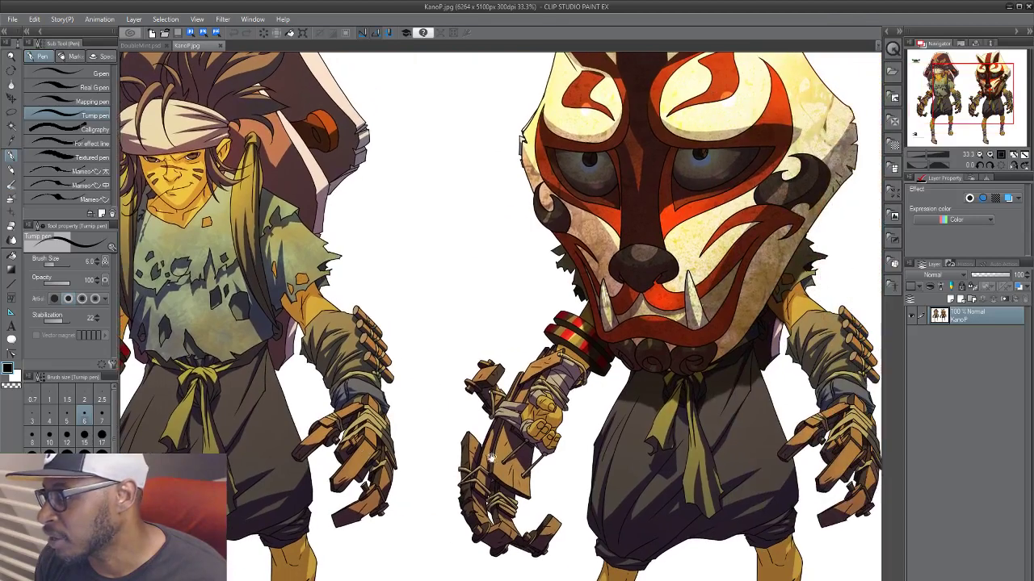
mouse_move(495, 390)
left_mouse_down()
mouse_move(388, 432)
mouse_move(388, 442)
mouse_move(425, 444)
mouse_move(418, 463)
mouse_move(450, 369)
mouse_move(468, 383)
mouse_move(408, 394)
mouse_move(501, 428)
mouse_move(427, 363)
mouse_move(526, 415)
mouse_move(369, 415)
mouse_move(431, 385)
mouse_move(531, 415)
mouse_move(563, 345)
mouse_move(485, 455)
mouse_move(557, 492)
mouse_move(415, 466)
mouse_move(407, 452)
mouse_move(298, 493)
mouse_move(261, 473)
mouse_move(306, 485)
mouse_move(295, 533)
mouse_move(286, 491)
mouse_move(403, 478)
mouse_move(311, 454)
mouse_move(356, 344)
mouse_move(369, 257)
left_mouse_up()
left_click_drag(376, 449, 346, 313)
mouse_move(365, 395)
left_mouse_down()
mouse_move(309, 355)
mouse_move(353, 364)
mouse_move(328, 415)
mouse_move(474, 423)
mouse_move(583, 510)
mouse_move(422, 466)
left_mouse_up()
mouse_move(499, 294)
left_mouse_down()
mouse_move(451, 410)
mouse_move(356, 422)
left_mouse_up()
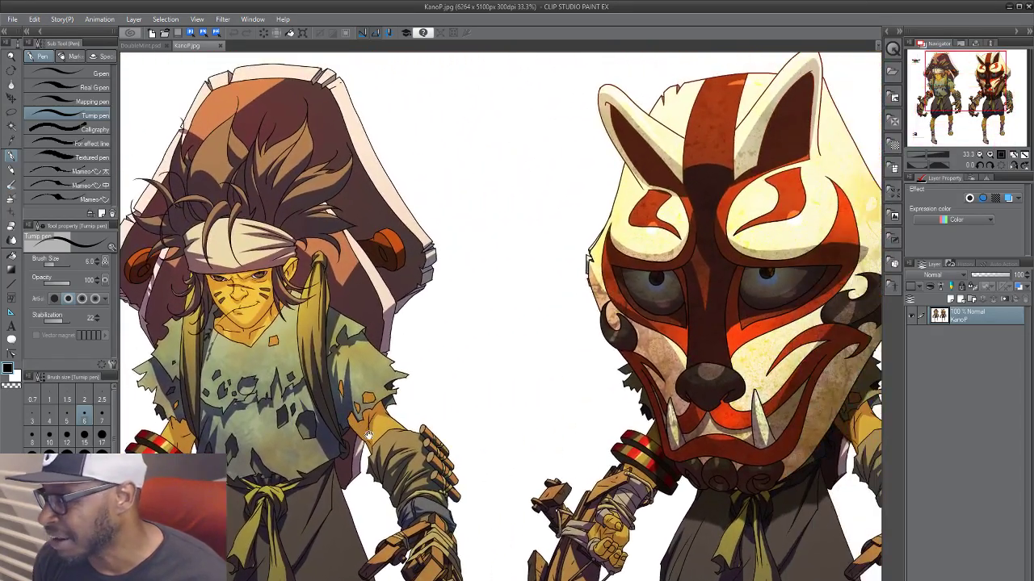
left_click_drag(374, 457, 443, 400)
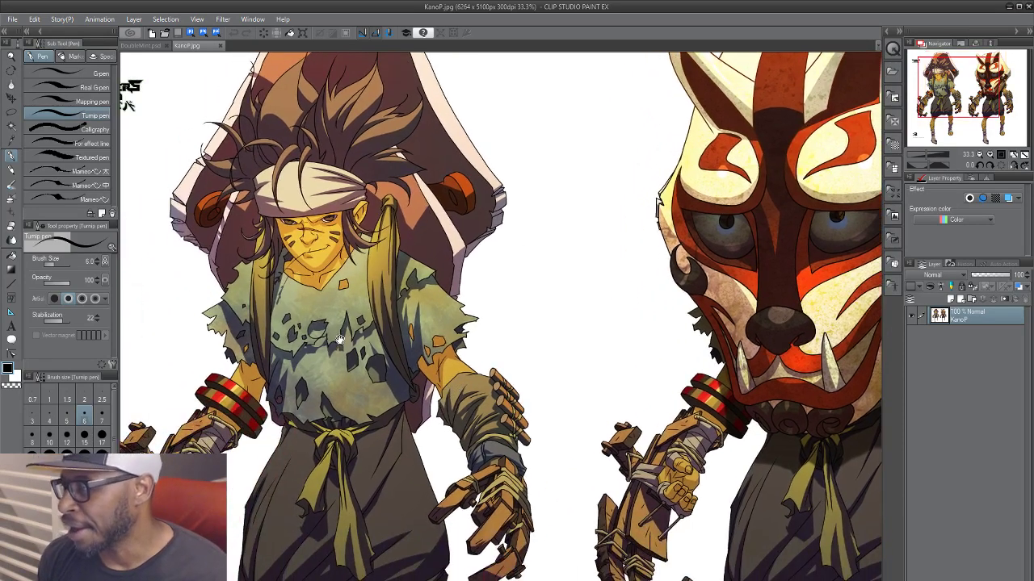
left_click_drag(285, 478, 359, 484)
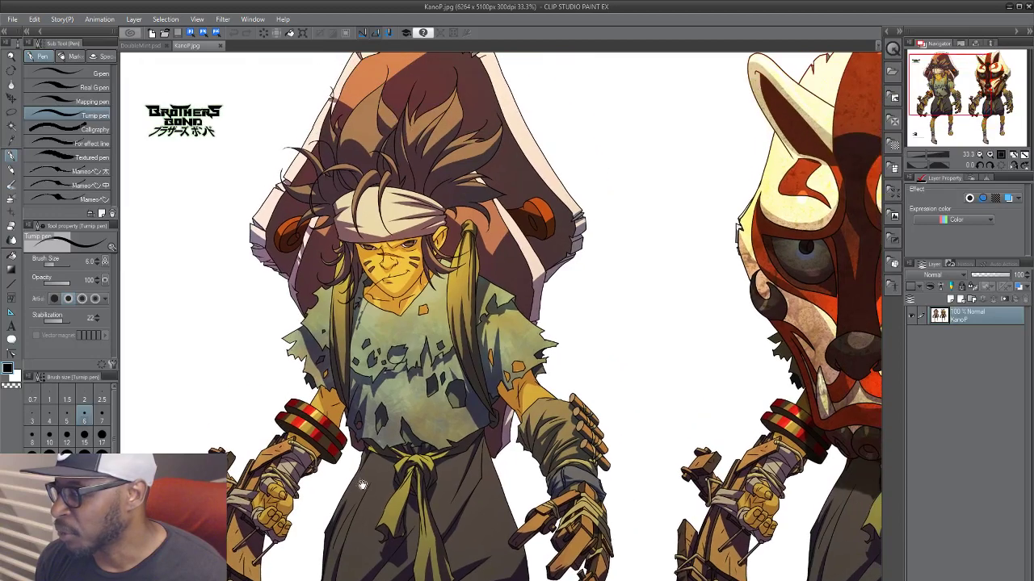
left_click_drag(494, 489, 337, 511)
left_click_drag(352, 367, 375, 443)
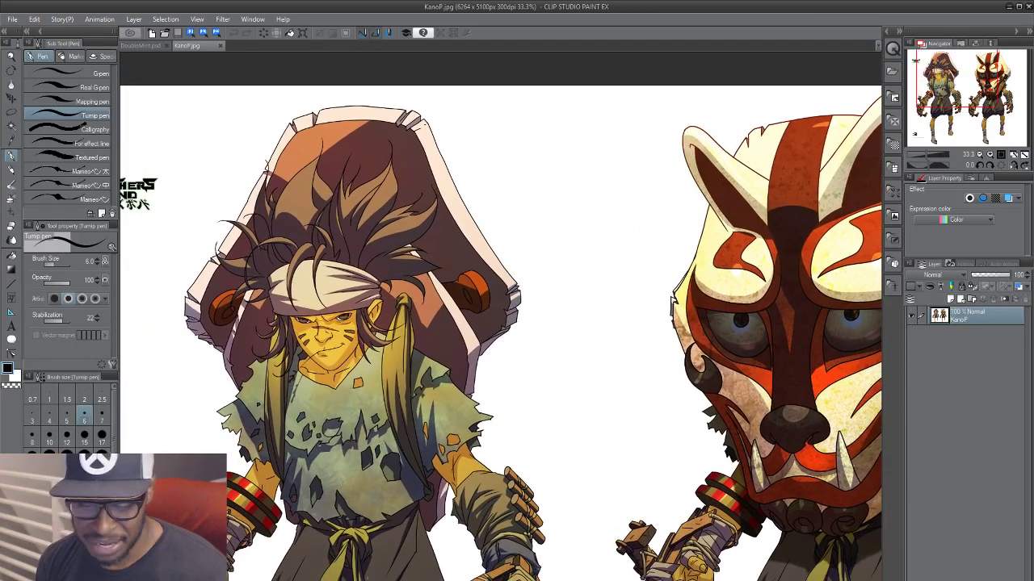
scroll(352, 575, "down", 3)
left_click_drag(433, 550, 394, 242)
left_click_drag(473, 286, 543, 425)
scroll(538, 492, "up", 3)
left_click_drag(501, 334, 551, 408)
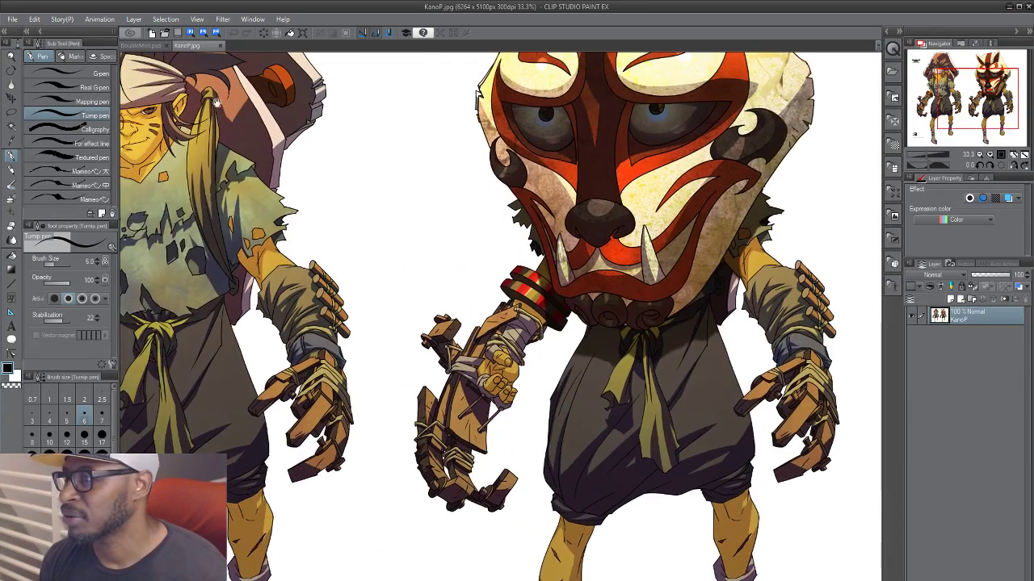
Step: Switch back to the DoubleMint.psd drawing and make Layer 5 active over the face and chest area
left_click(144, 45)
mouse_move(504, 228)
left_mouse_down()
mouse_move(504, 182)
mouse_move(665, 169)
mouse_move(750, 15)
left_mouse_up()
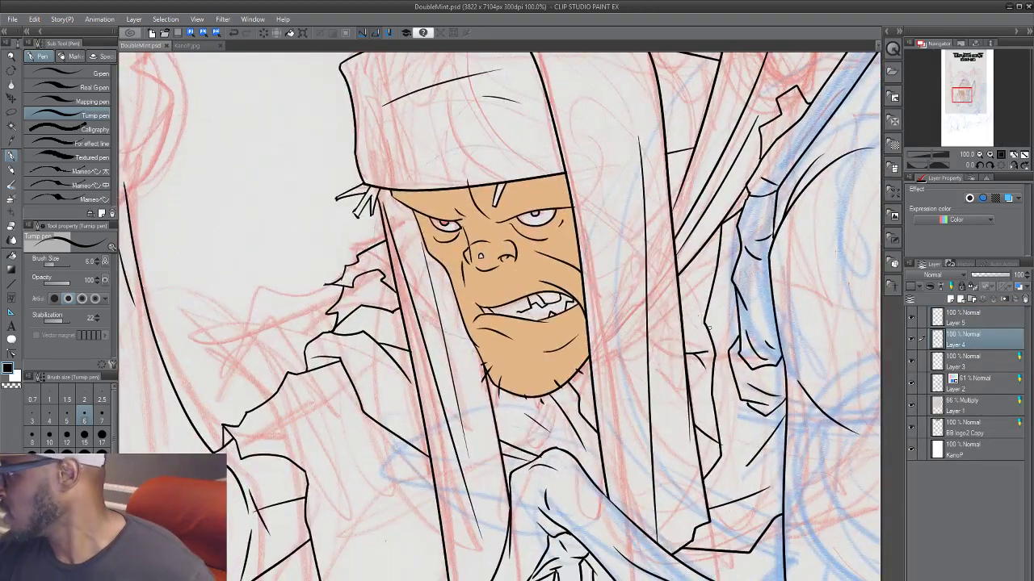
left_click(946, 323)
left_click_drag(360, 578, 326, 492)
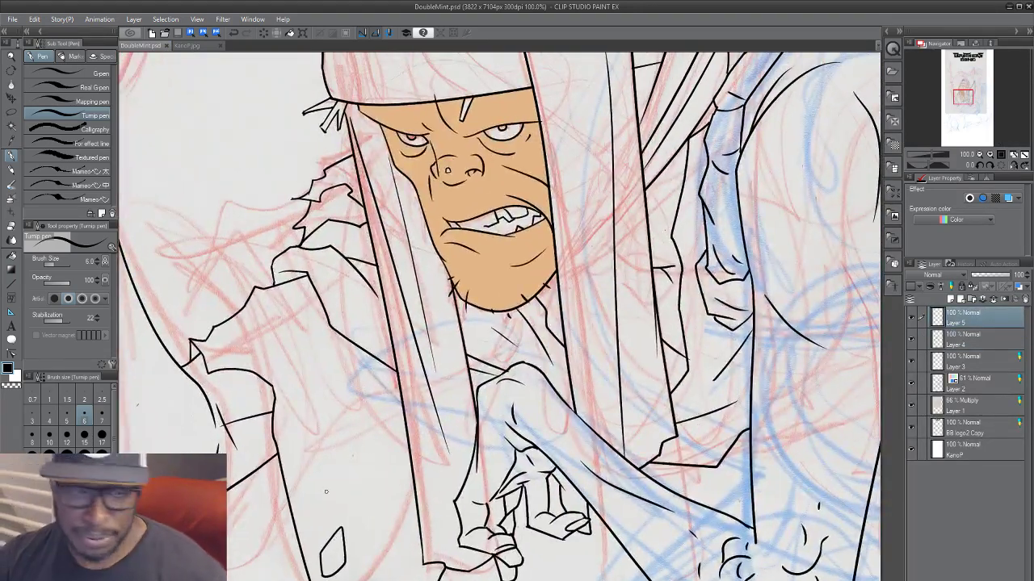
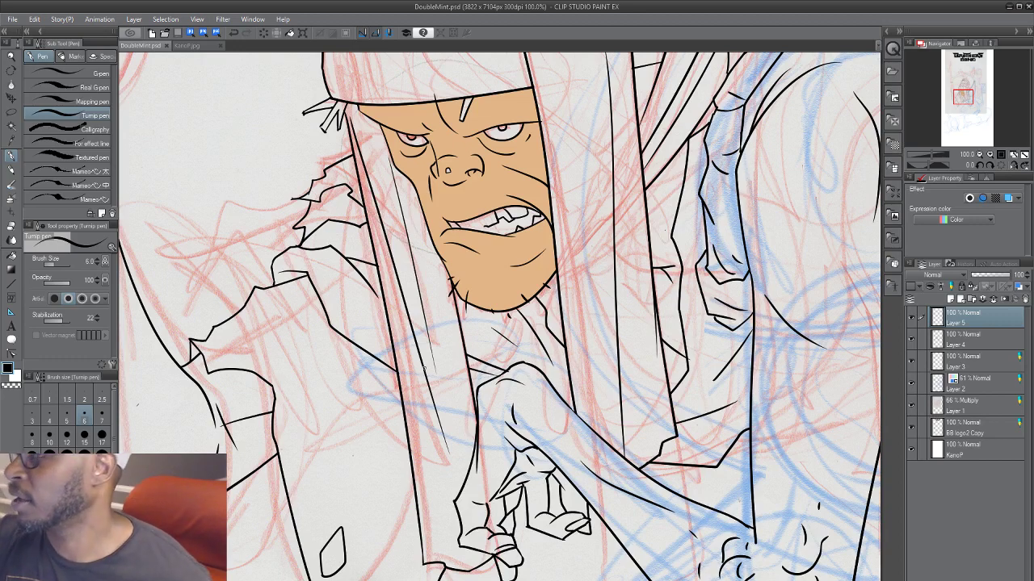
Step: Reduce the Turnip pen's brush size to 3 over the hand and forearm, with Layer 5 active
left_click(977, 336)
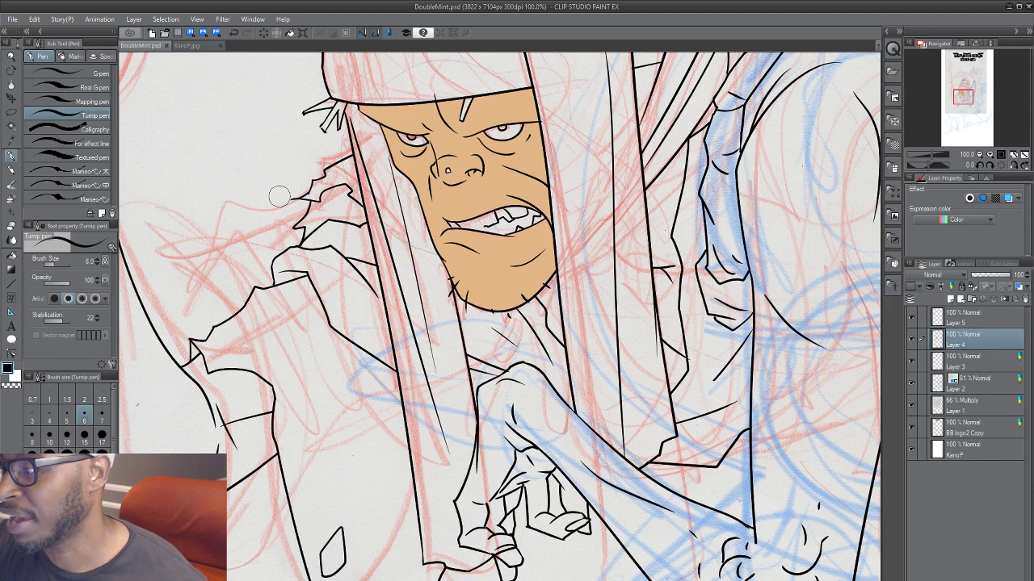
left_click_drag(329, 469, 475, 438)
left_click(963, 312)
mouse_move(580, 418)
left_mouse_down()
mouse_move(528, 430)
mouse_move(293, 419)
left_mouse_up()
left_click_drag(395, 543, 395, 508)
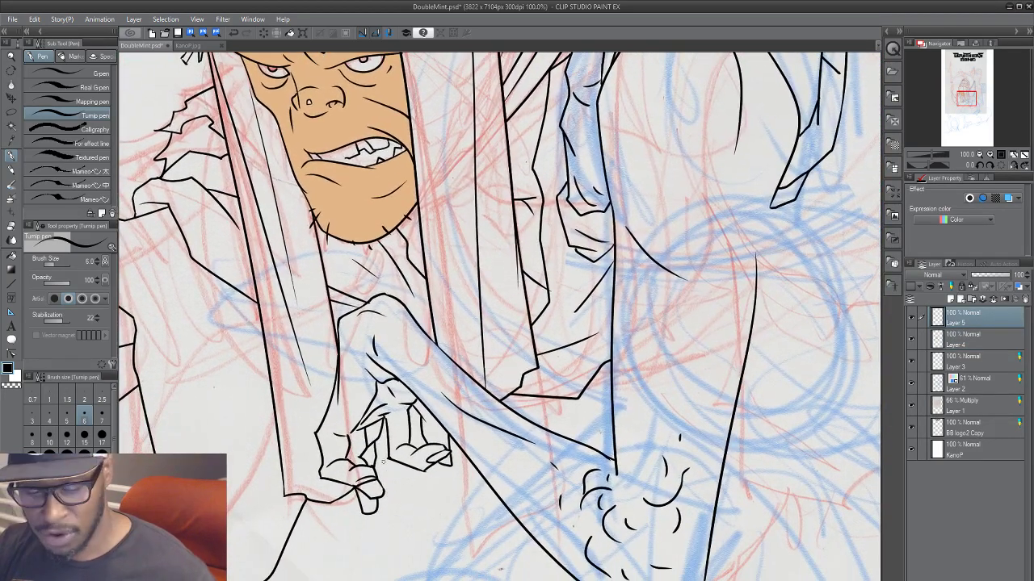
key("bracketleft")
key("bracketleft")
key("bracketleft")
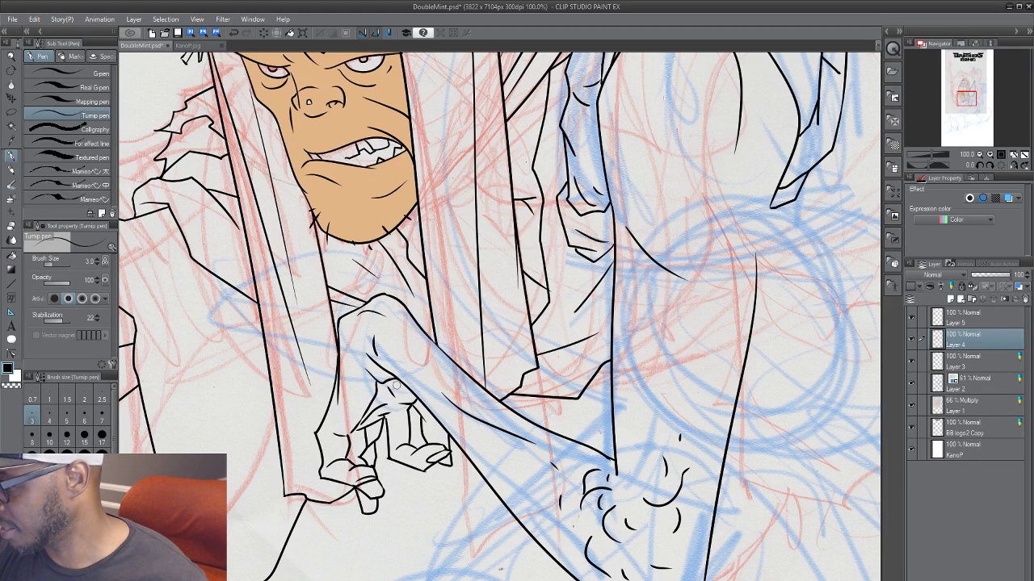
left_click(986, 317)
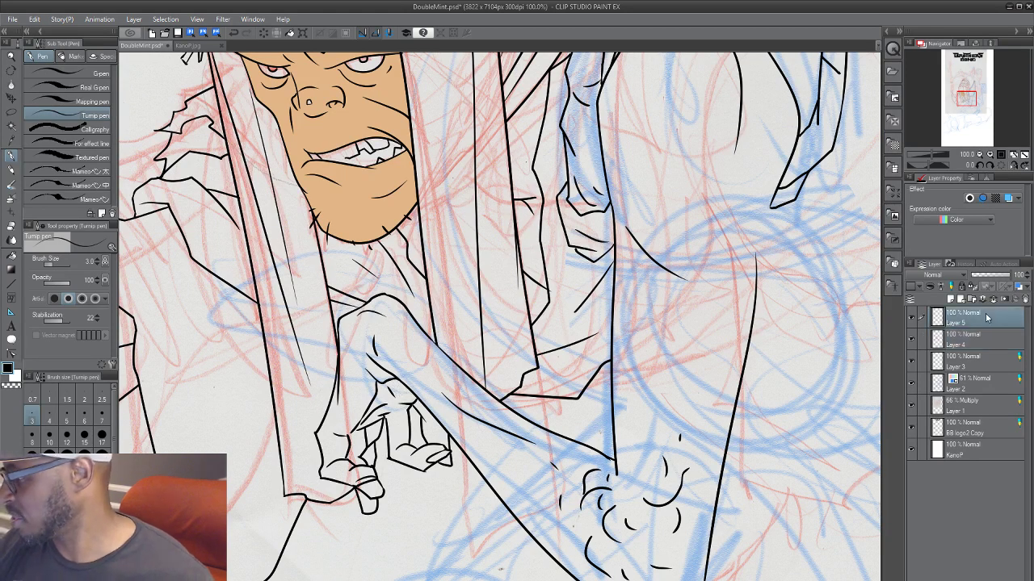
Step: Review the hood, shoulder and bent arm at 50%, hiding and reshowing Layer 5 to check its line art
left_click_drag(572, 447, 498, 529)
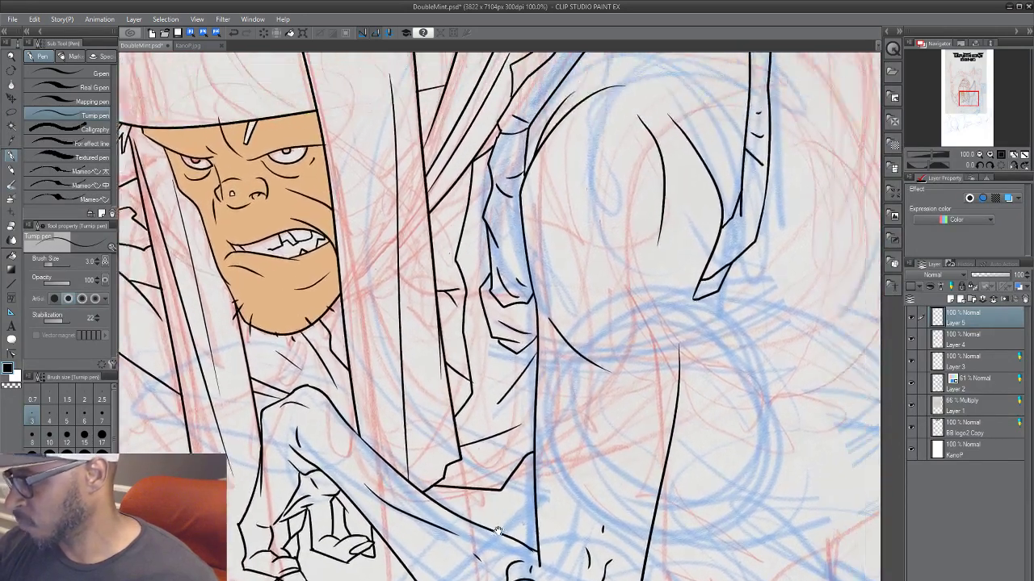
left_click_drag(570, 383, 334, 482)
scroll(552, 458, "down", 2)
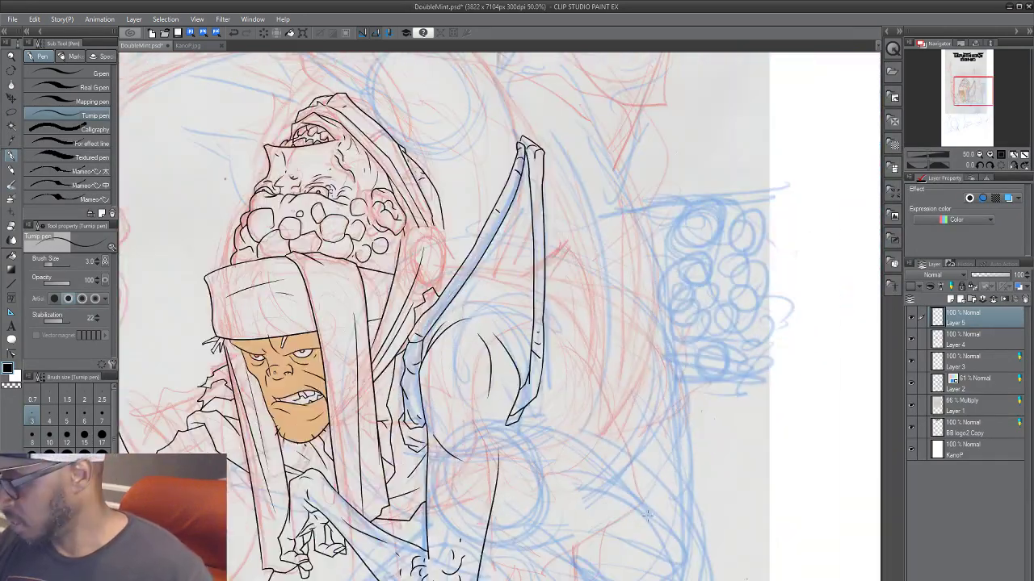
left_click_drag(646, 515, 574, 369)
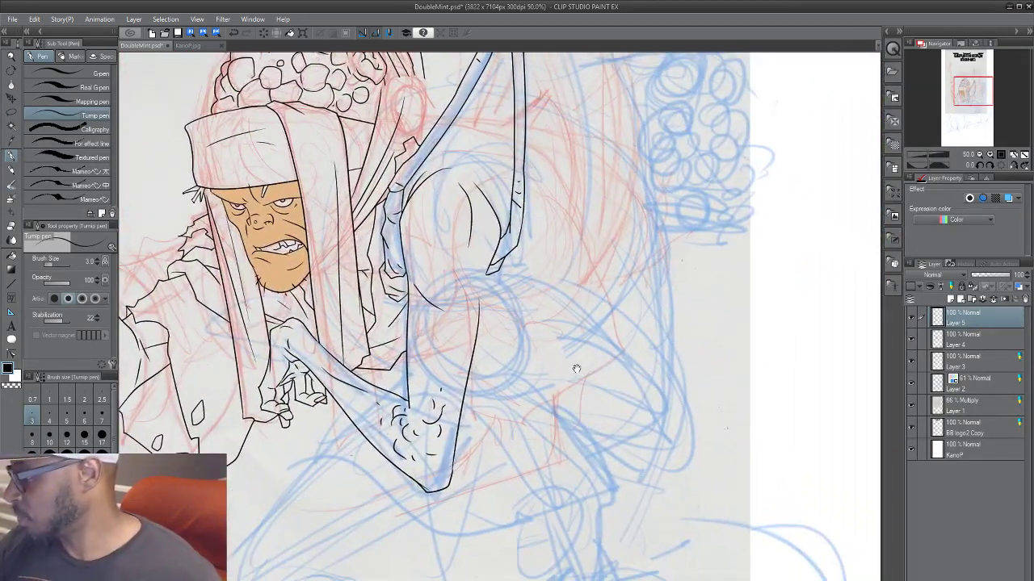
left_click(912, 319)
left_click(912, 319)
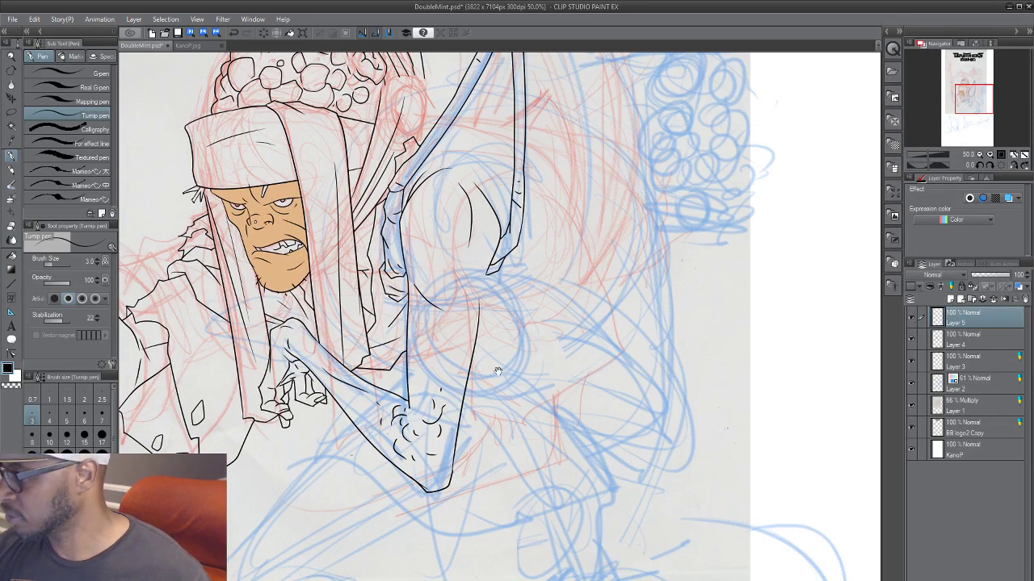
left_click_drag(498, 371, 506, 428)
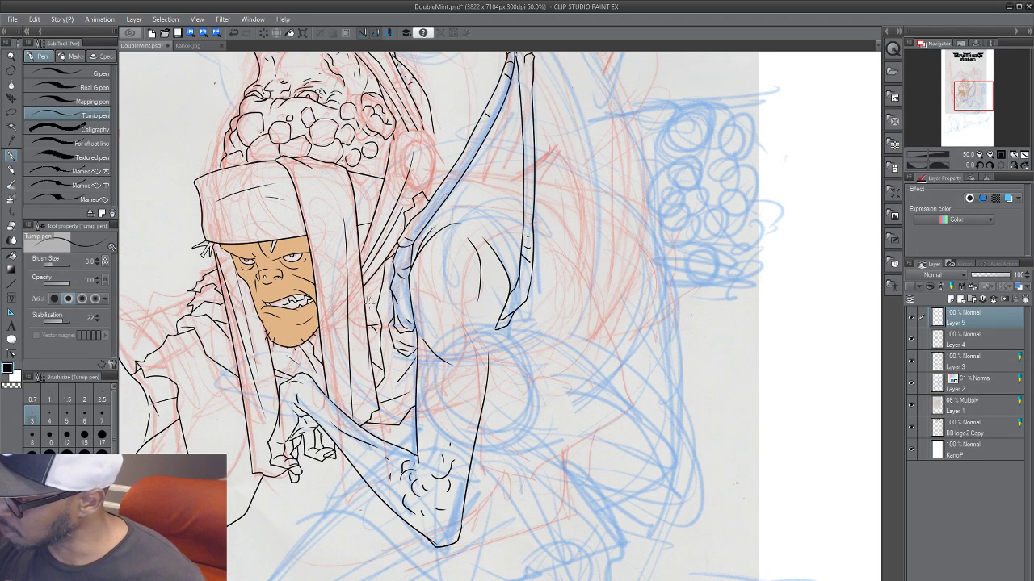
Step: Set the Turnip pen's brush size to 5 for inking around the shoulder and upper arm at 100%
scroll(383, 372, "up", 2)
key("]")
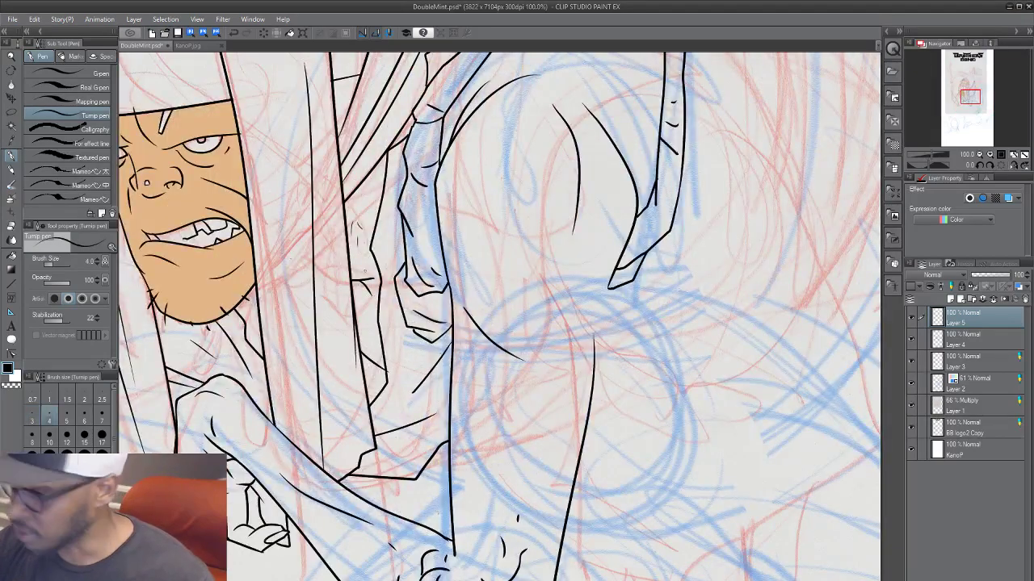
key("]")
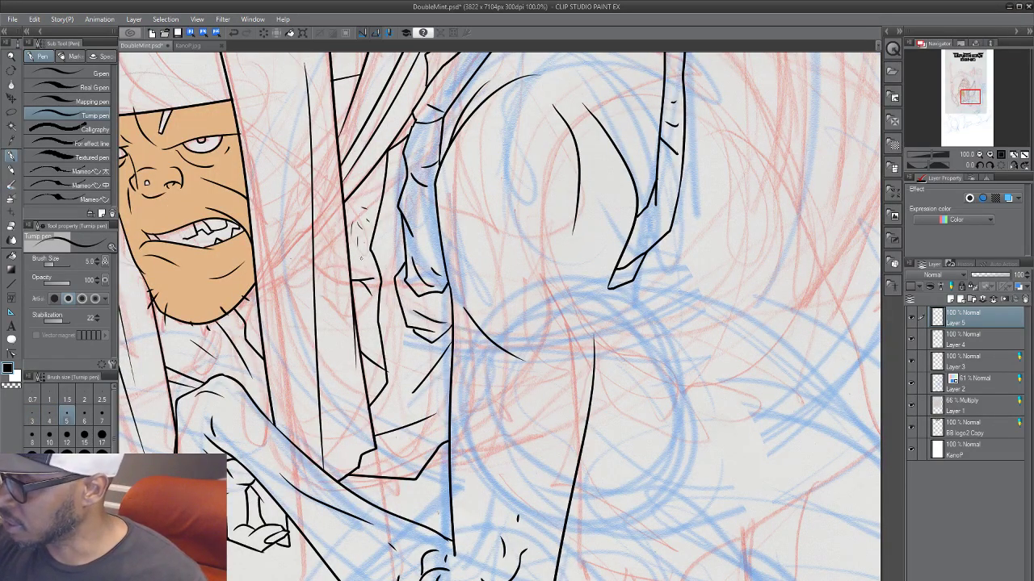
Step: Ink small rounded bumps in the gaps between the clustered pebbles near the hood's lower edge
mouse_move(356, 272)
left_mouse_down()
mouse_move(375, 347)
mouse_move(367, 305)
left_mouse_up()
left_click_drag(464, 390, 520, 441)
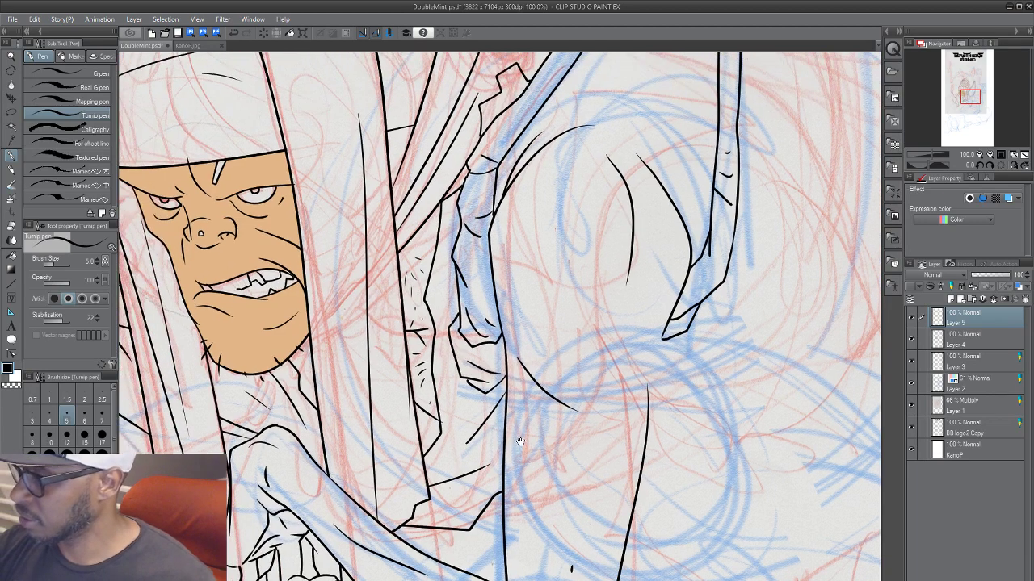
left_click_drag(189, 266, 235, 315)
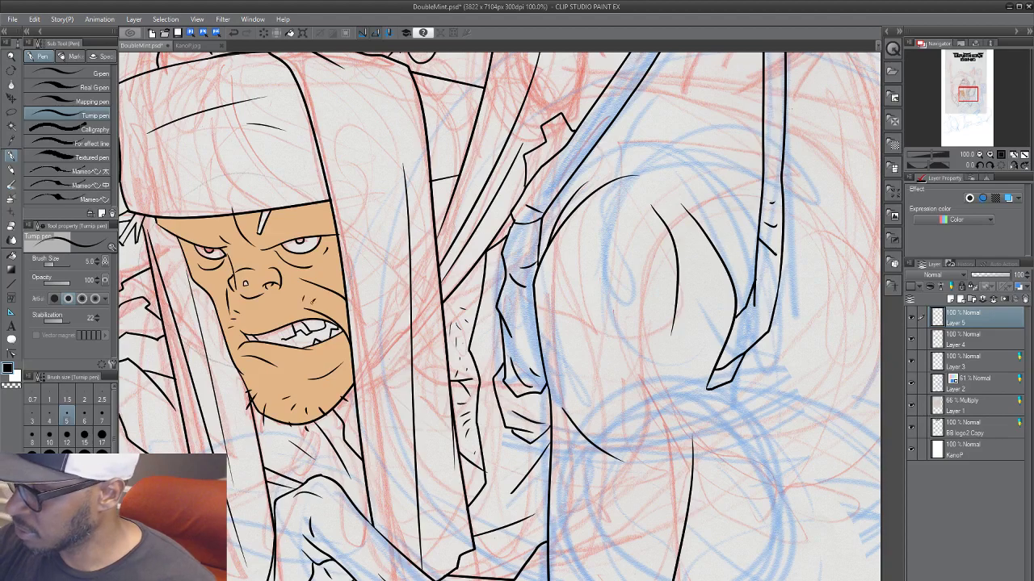
left_click_drag(409, 138, 359, 407)
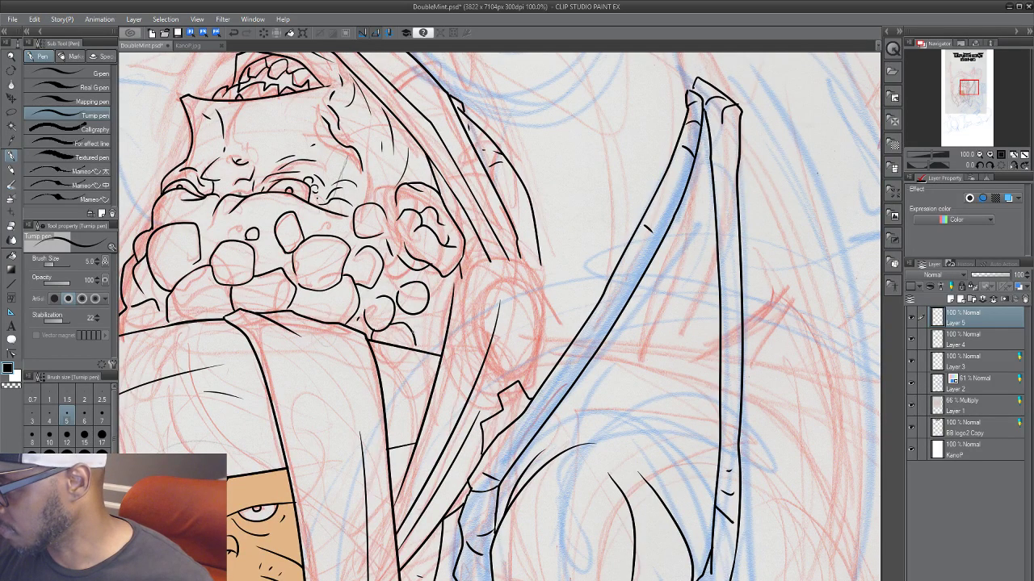
left_click_drag(433, 300, 449, 290)
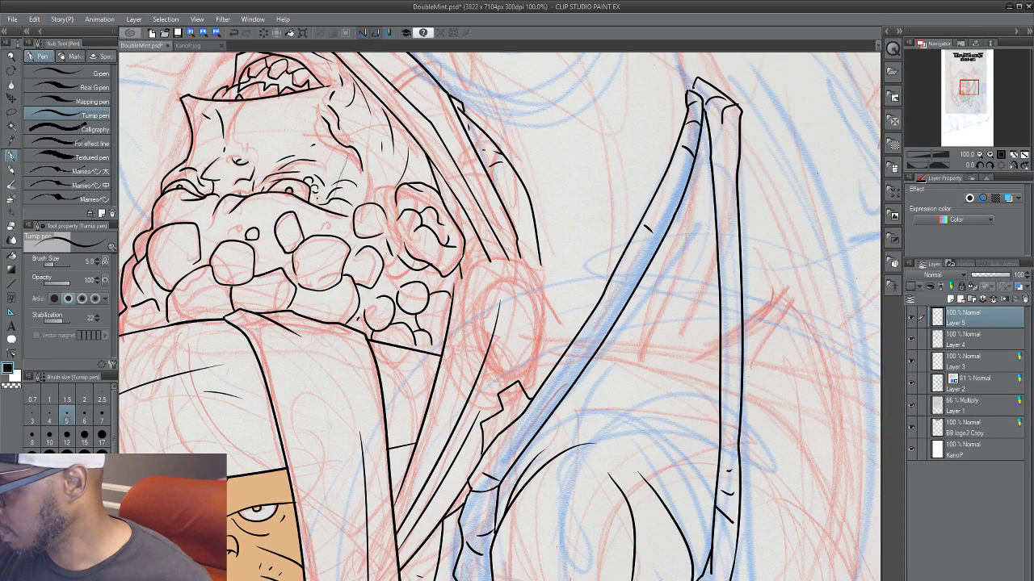
Step: Try to ink the oval disc on the side of the hood as a double ring, and undo it
scroll(482, 443, "down", 1)
scroll(485, 471, "down", 2)
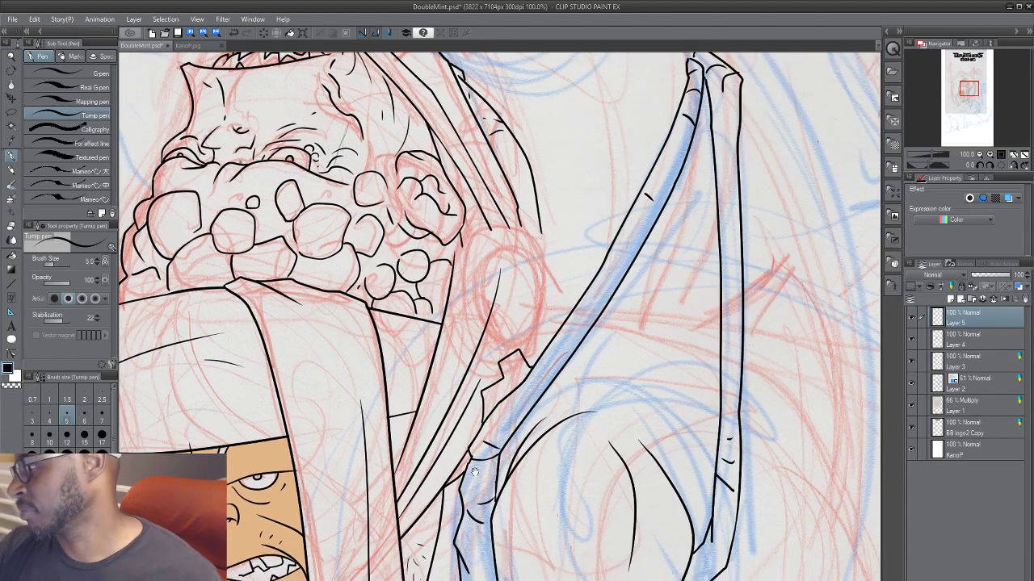
mouse_move(520, 208)
left_mouse_down()
mouse_move(491, 222)
mouse_move(482, 313)
mouse_move(537, 307)
left_mouse_up()
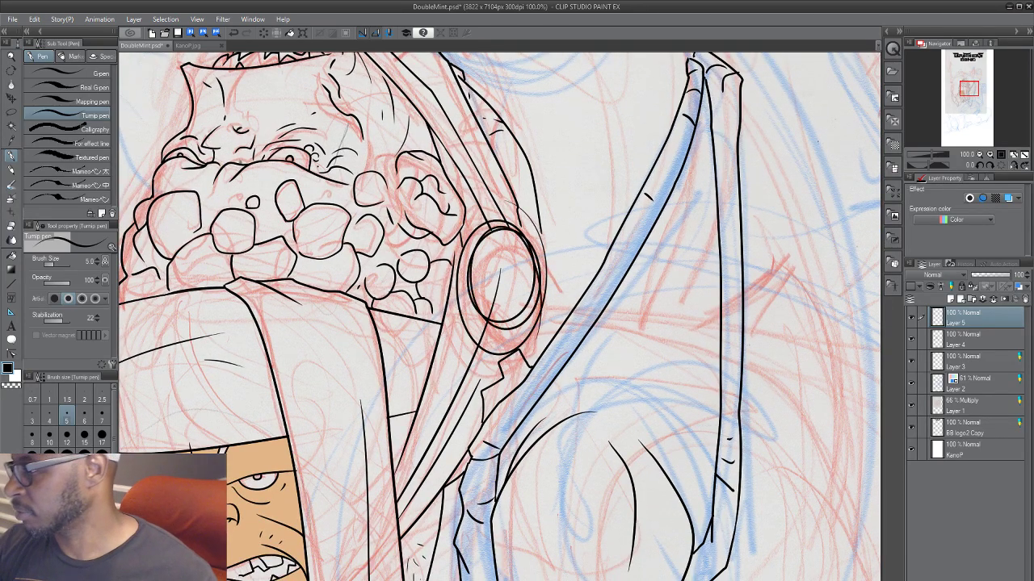
key("ctrl+z")
Step: Try to ink large overlapping circles over the sketch behind the shoulder strap, and undo them
left_click_drag(529, 578, 461, 398)
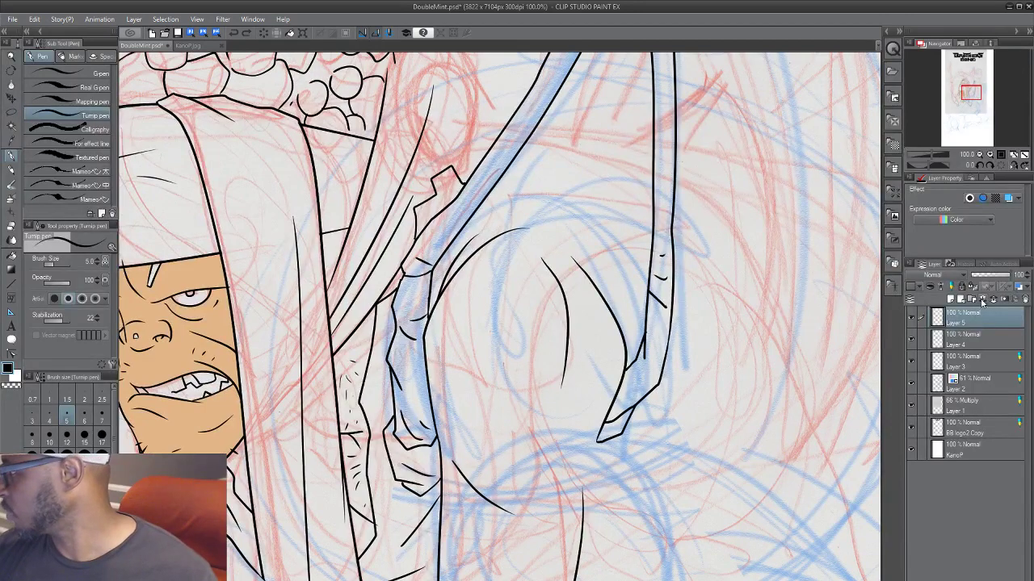
left_click_drag(527, 496, 320, 512)
left_click_drag(335, 570, 380, 461)
left_click_drag(583, 402, 342, 476)
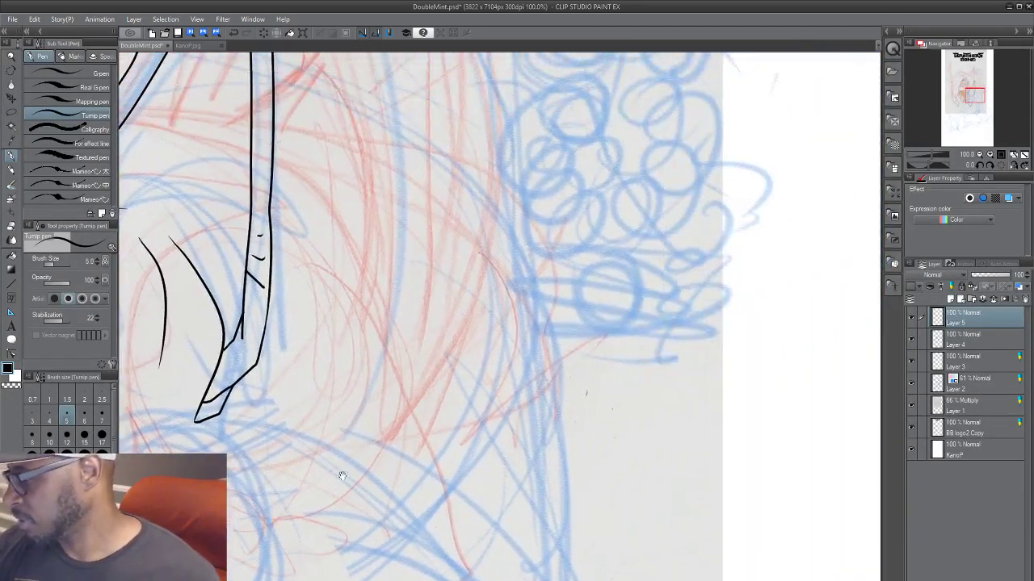
mouse_move(404, 266)
left_mouse_down()
mouse_move(369, 508)
mouse_move(339, 371)
mouse_move(343, 323)
mouse_move(493, 513)
left_mouse_up()
key("ctrl+z")
mouse_move(394, 282)
left_mouse_down()
mouse_move(351, 424)
mouse_move(384, 478)
mouse_move(462, 494)
mouse_move(660, 418)
left_mouse_up()
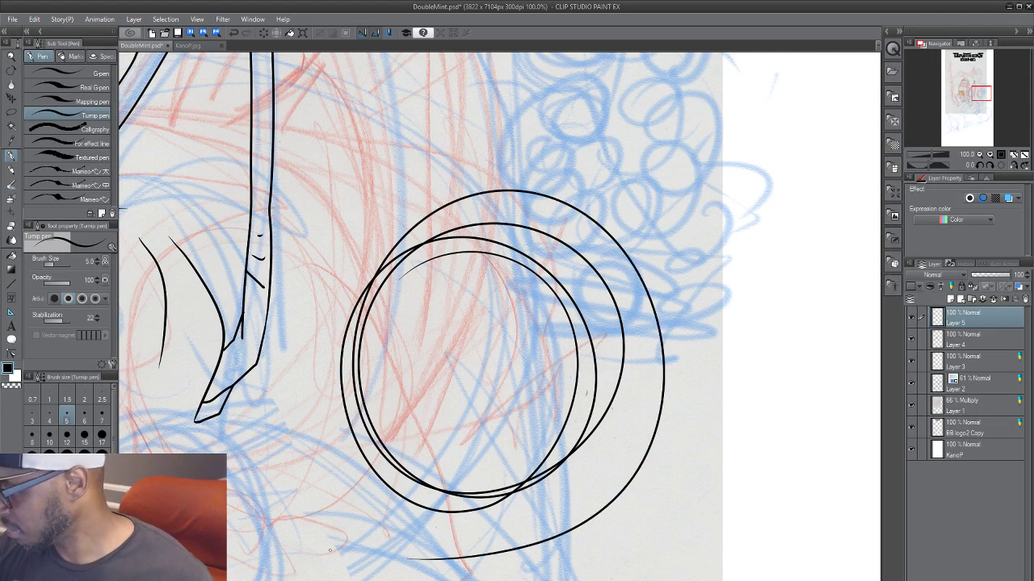
key("ctrl+z")
mouse_move(420, 498)
left_mouse_down()
mouse_move(455, 569)
mouse_move(533, 502)
mouse_move(512, 396)
mouse_move(487, 449)
mouse_move(433, 489)
left_mouse_up()
mouse_move(724, 263)
left_mouse_down()
mouse_move(282, 440)
mouse_move(683, 404)
mouse_move(493, 545)
mouse_move(734, 308)
mouse_move(673, 219)
left_mouse_up()
key("ctrl+z")
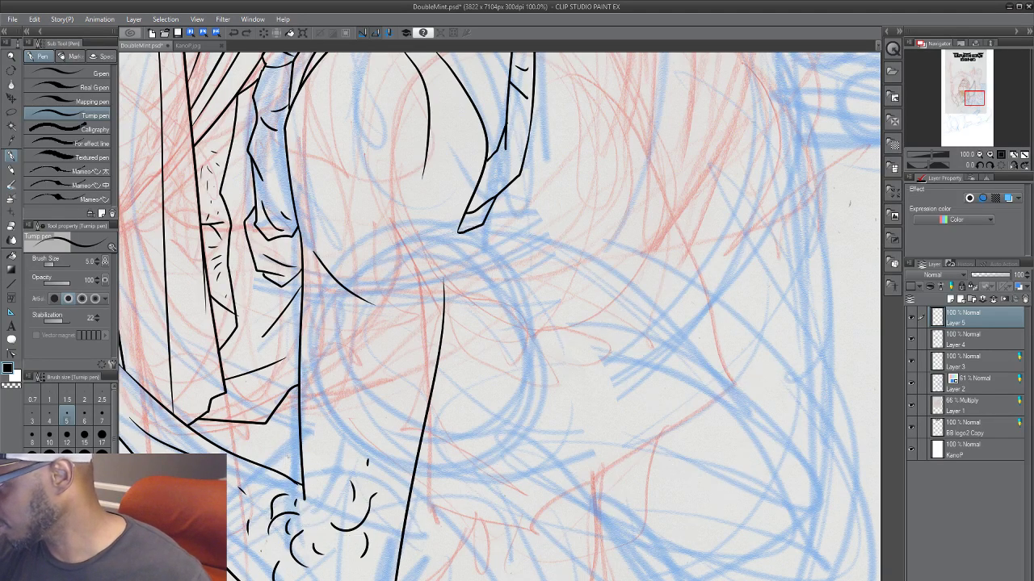
Step: Ink the long curved contour of the back from the strap's tip outward and down along the blue sketch
mouse_move(508, 497)
left_mouse_down()
mouse_move(563, 376)
mouse_move(623, 428)
mouse_move(496, 477)
mouse_move(559, 465)
mouse_move(573, 481)
left_mouse_up()
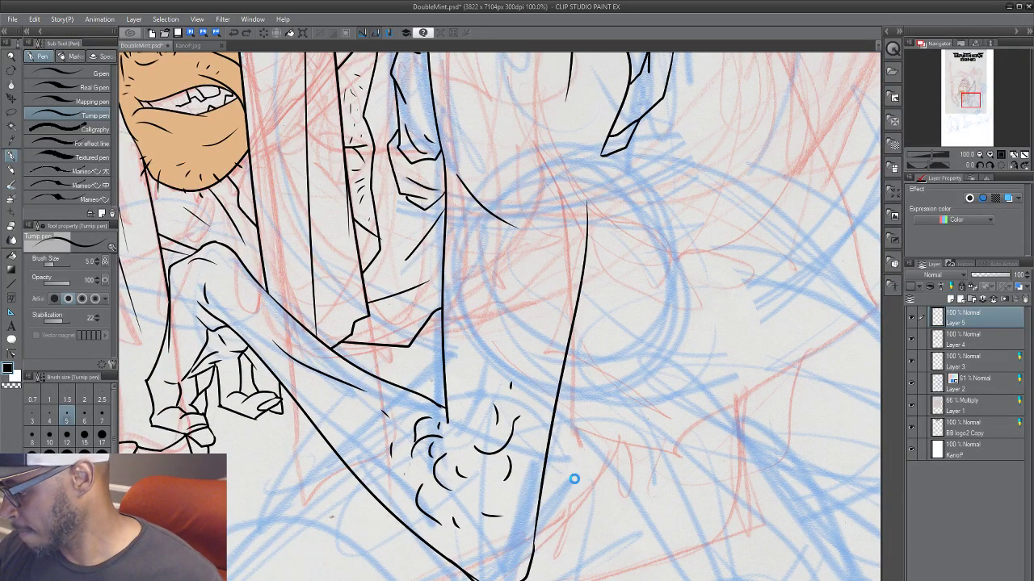
mouse_move(574, 480)
left_mouse_down()
mouse_move(436, 532)
mouse_move(407, 492)
mouse_move(429, 404)
left_mouse_up()
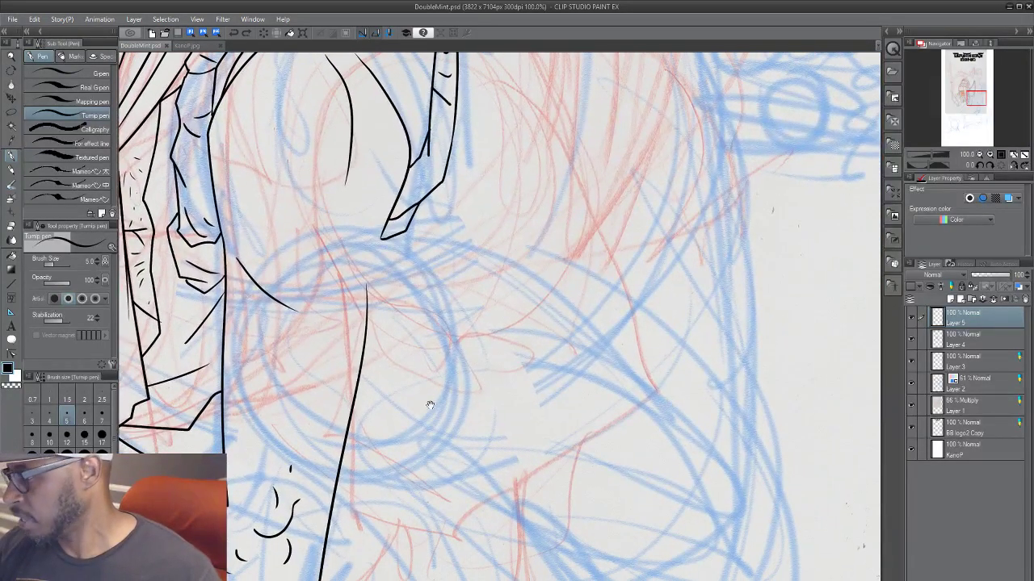
scroll(469, 418, "down", 3)
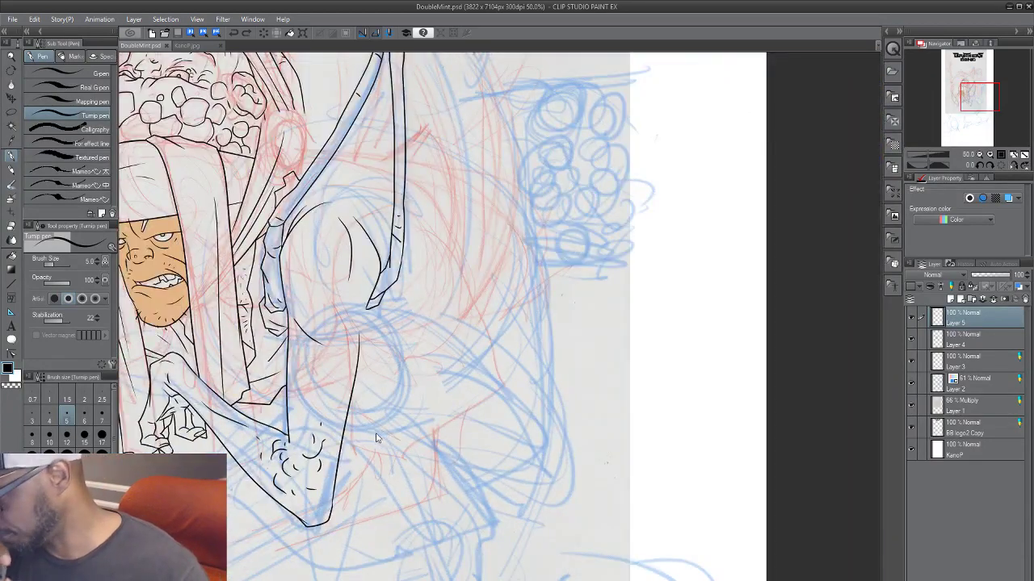
scroll(376, 437, "up", 1)
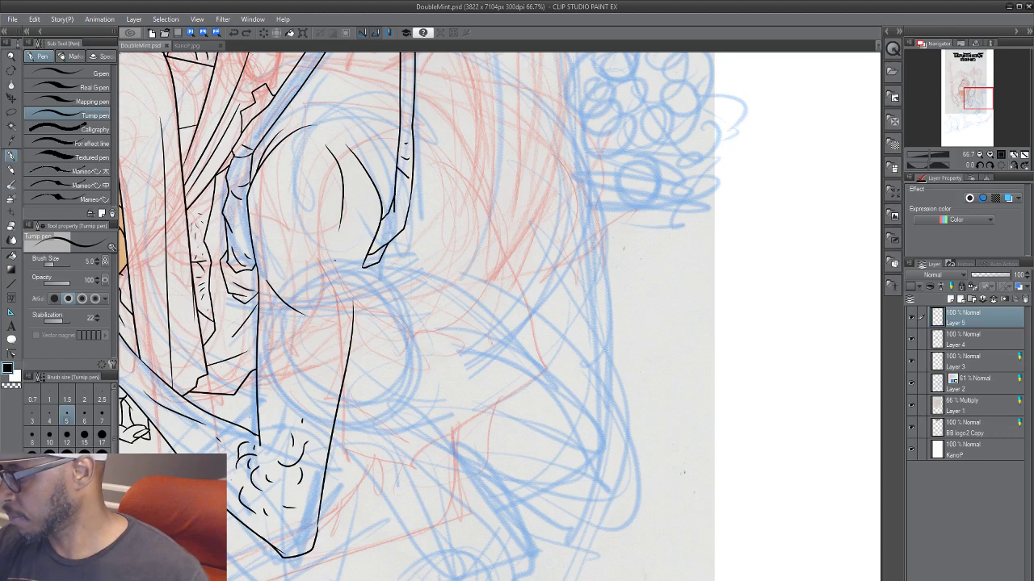
mouse_move(339, 258)
left_mouse_down()
mouse_move(500, 296)
mouse_move(610, 428)
left_mouse_up()
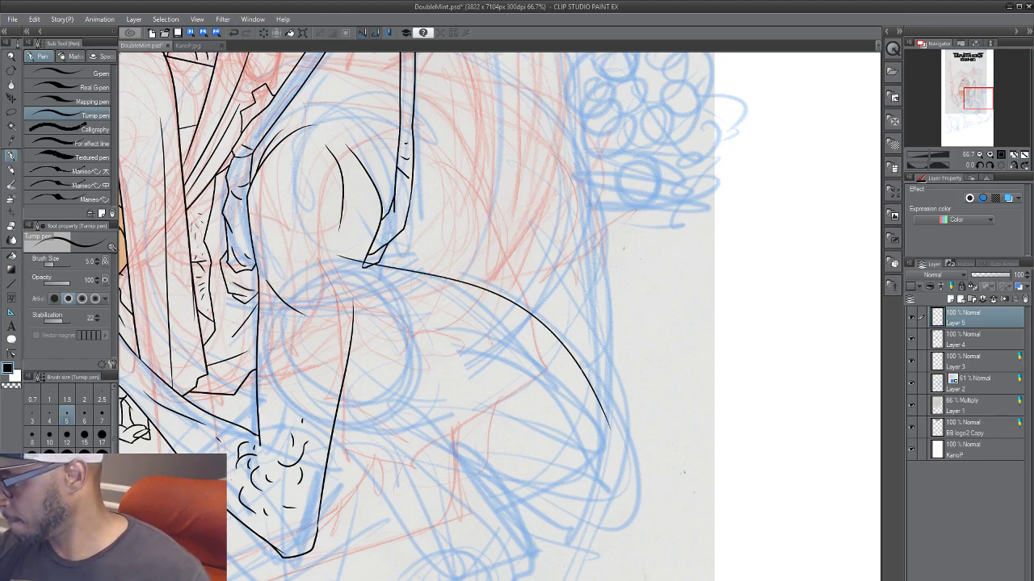
left_click_drag(586, 376, 638, 433)
left_click_drag(538, 378, 685, 232)
left_click_drag(632, 376, 491, 449)
left_click_drag(581, 364, 548, 330)
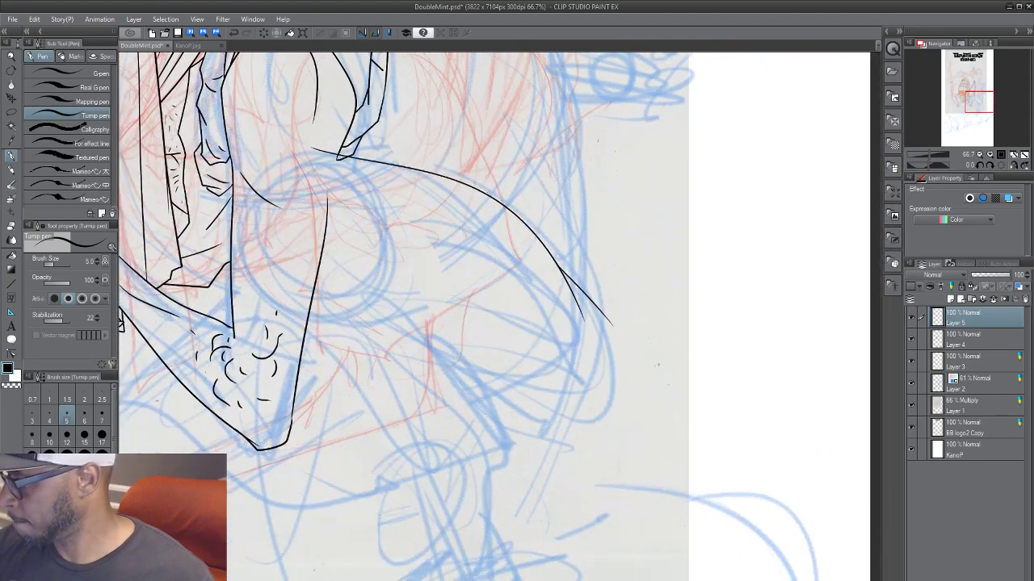
Step: Ink the inner and outer edges of the pointed cloth shape descending from the back's curve, and save the drawing
mouse_move(504, 208)
left_mouse_down()
mouse_move(553, 324)
mouse_move(550, 467)
mouse_move(521, 514)
mouse_move(491, 527)
left_mouse_up()
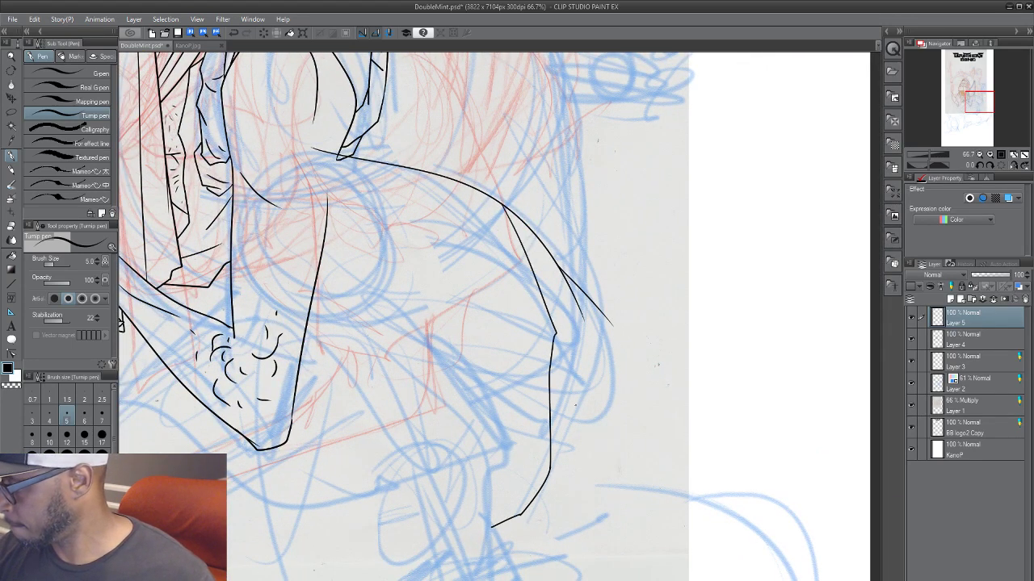
mouse_move(611, 324)
left_mouse_down()
mouse_move(611, 355)
mouse_move(566, 479)
left_mouse_up()
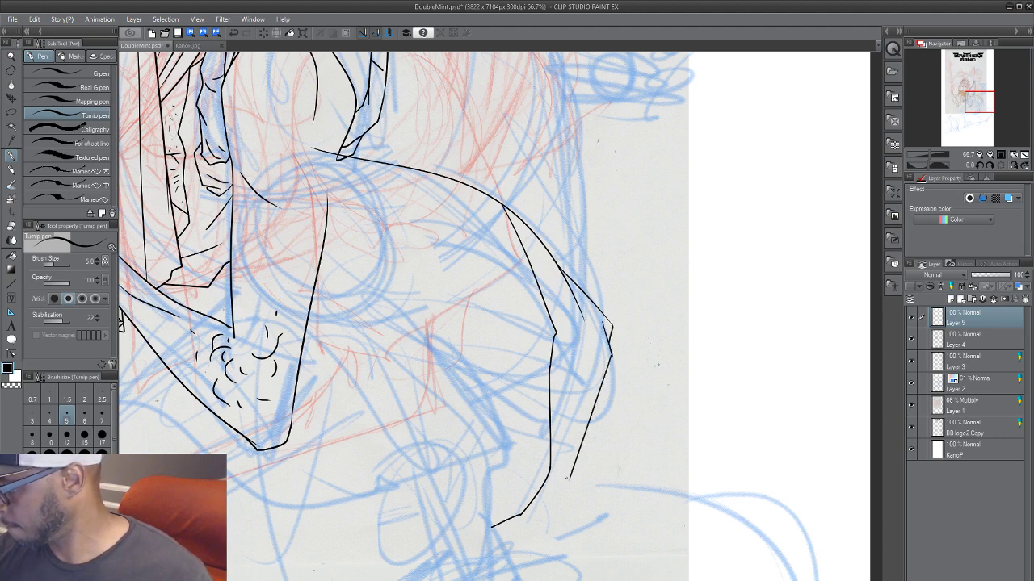
left_click_drag(602, 381, 549, 477)
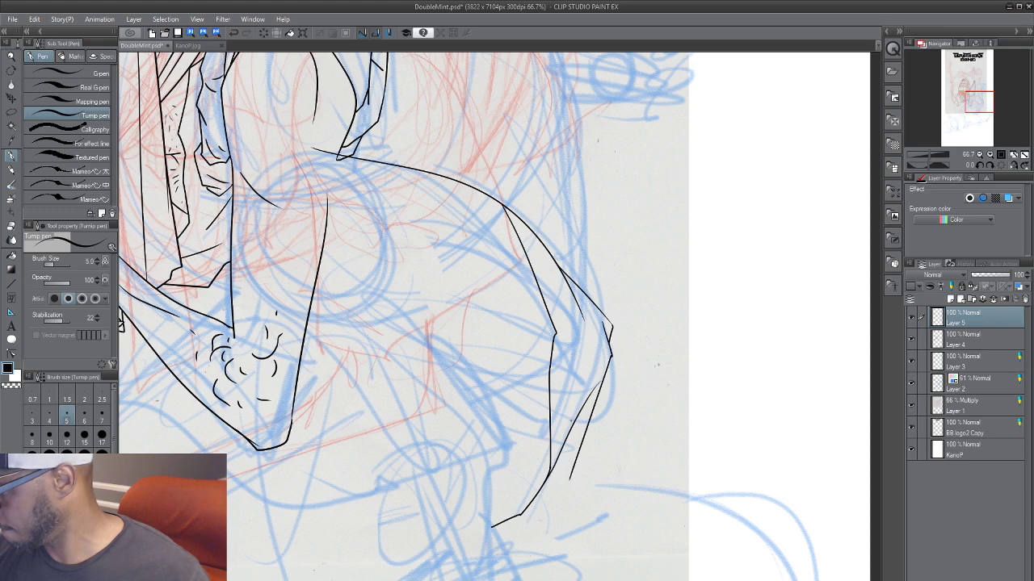
left_click_drag(568, 438, 599, 387)
key("ctrl+z")
mouse_move(568, 438)
left_mouse_down()
mouse_move(596, 409)
mouse_move(568, 481)
left_mouse_up()
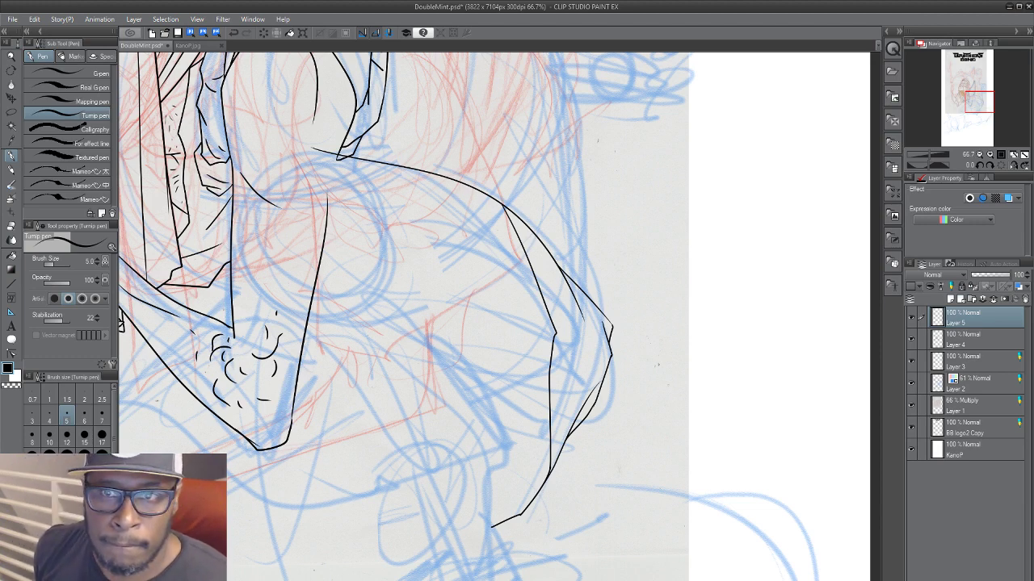
key("ctrl+s")
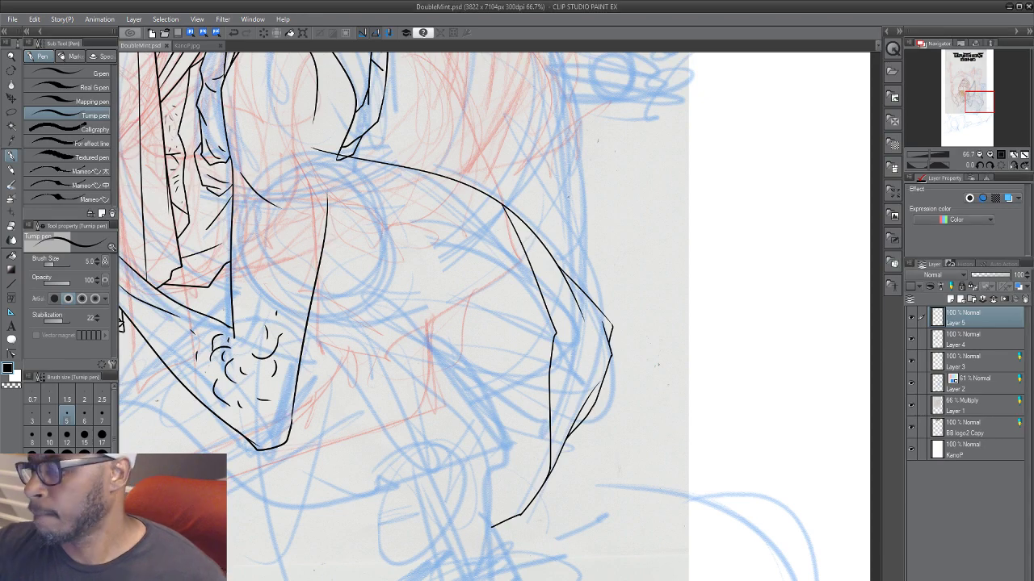
Step: Review the whole hooded figure at 33.3%, hiding and reshowing Layer 5 to check its line art
left_click_drag(453, 504, 525, 475)
scroll(348, 568, "down", 2)
left_click_drag(369, 570, 348, 572)
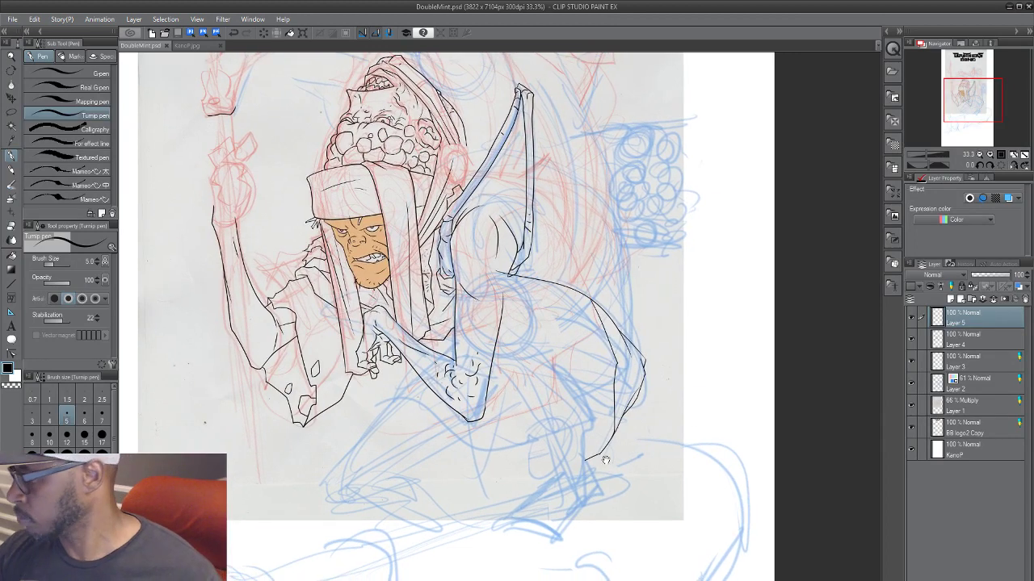
left_click_drag(447, 499, 375, 522)
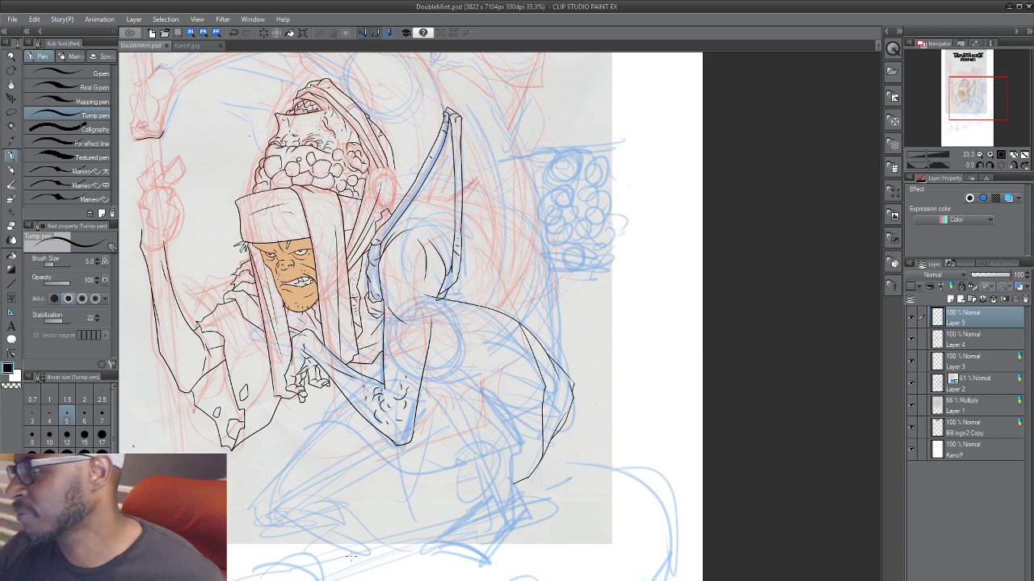
left_click_drag(458, 396, 465, 497)
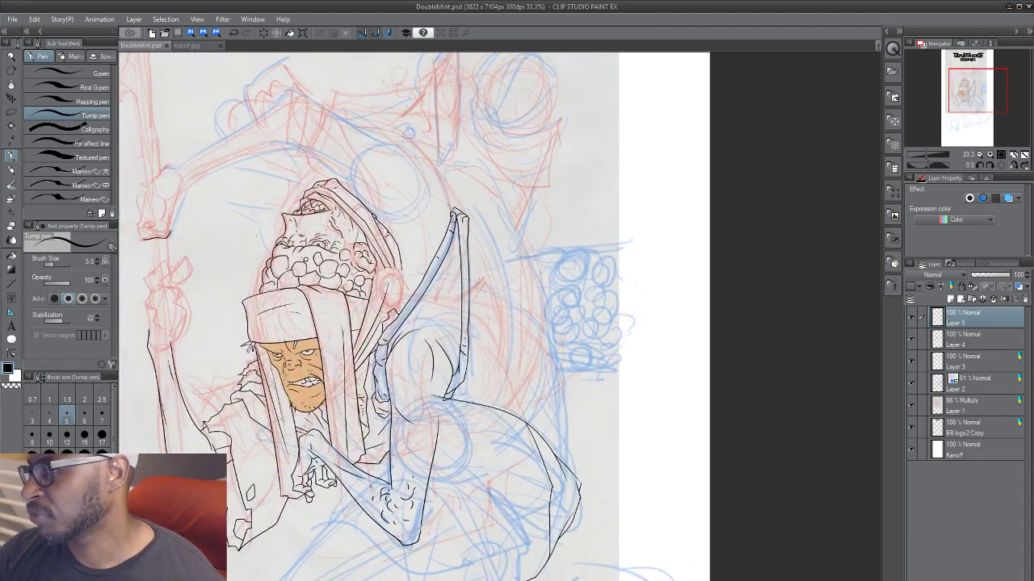
left_click_drag(340, 548, 346, 545)
left_click_drag(300, 575, 315, 553)
left_click_drag(268, 580, 287, 520)
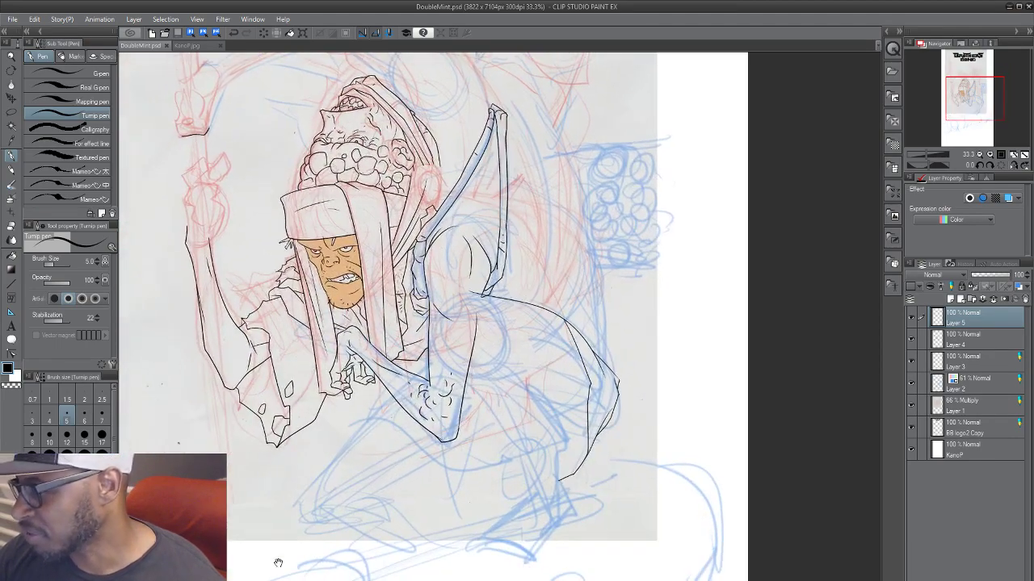
mouse_move(278, 563)
left_mouse_down()
mouse_move(279, 580)
mouse_move(234, 580)
left_mouse_up()
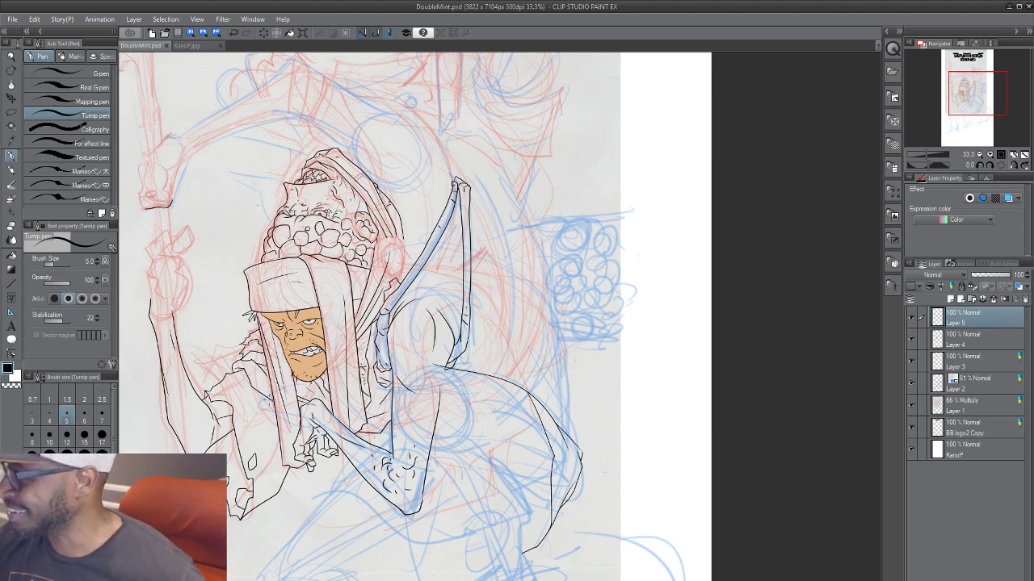
left_click(911, 318)
left_click(912, 319)
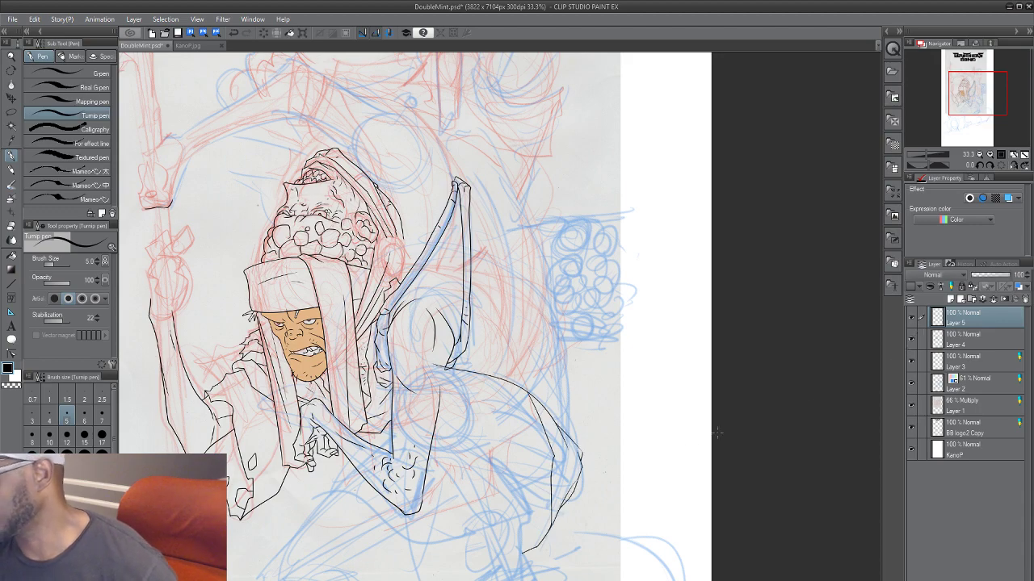
Step: Ink short cloth fold lines between the hanging strap and the bent forearm
left_click_drag(507, 447, 457, 381)
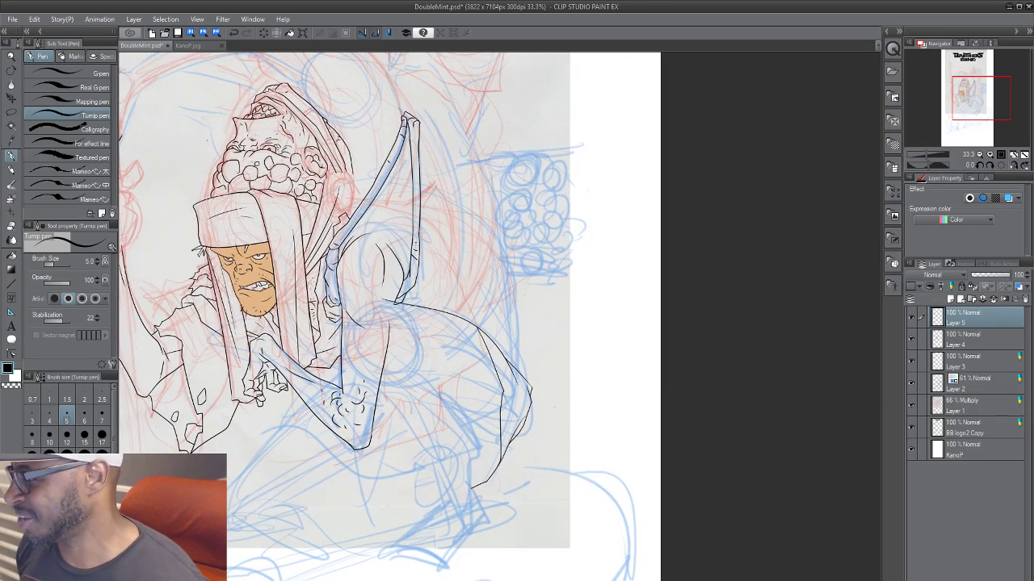
left_click_drag(467, 476, 496, 478)
scroll(497, 478, "up", 3)
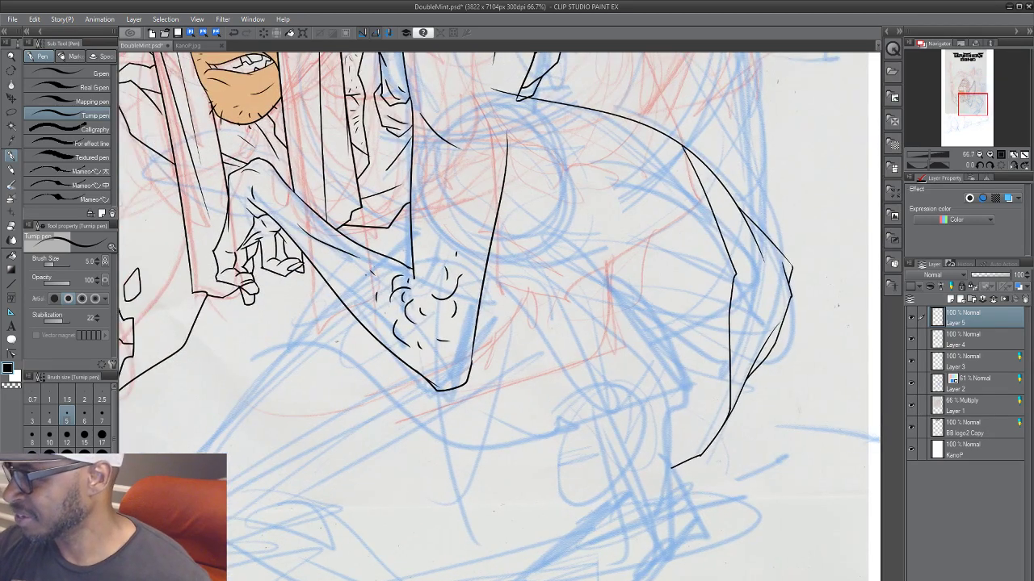
left_click_drag(378, 228, 342, 286)
mouse_move(377, 234)
left_mouse_down()
mouse_move(410, 230)
mouse_move(375, 265)
left_mouse_up()
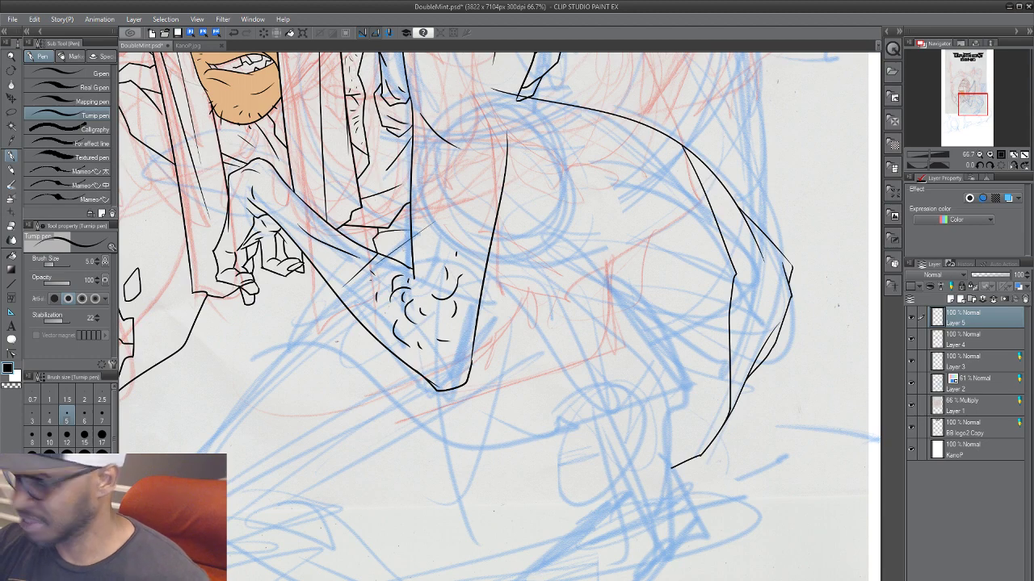
Step: Set the Turnip pen's brush size to 8 and ink the jagged cloth hem around and below the bent elbow
key("bracketright")
key("bracketright")
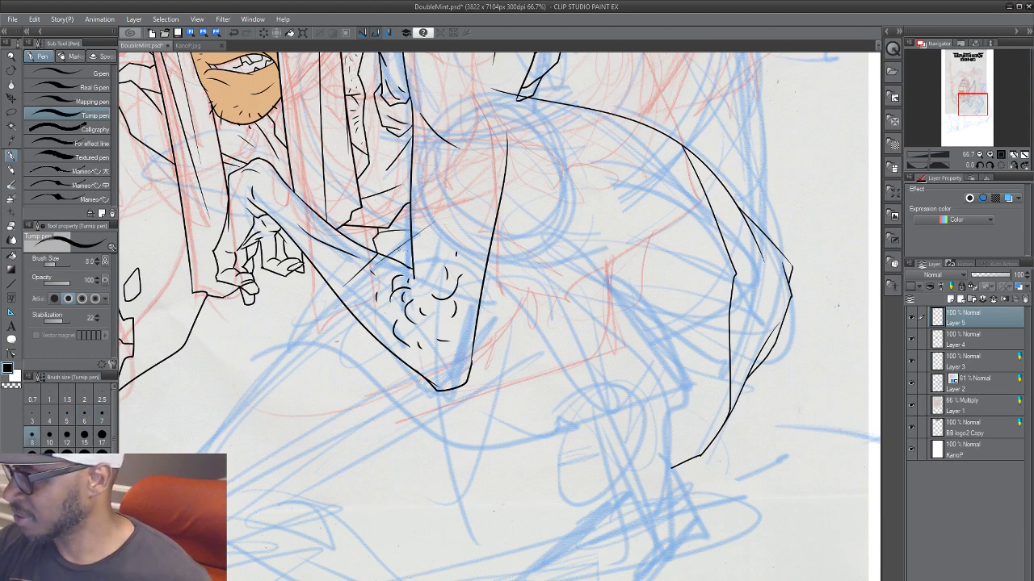
key("ctrl+z")
left_click_drag(382, 257, 431, 229)
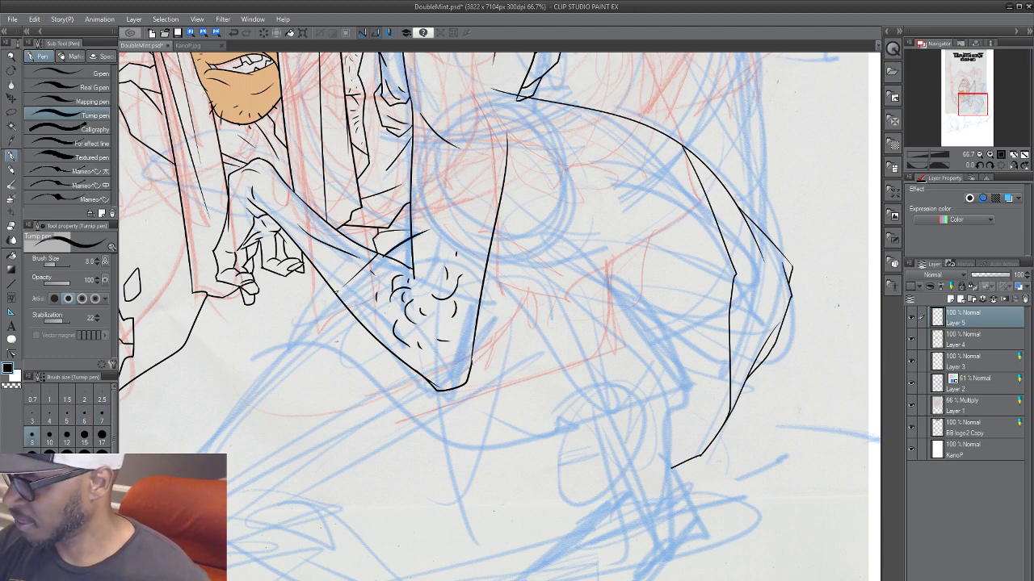
mouse_move(337, 292)
left_mouse_down()
mouse_move(277, 333)
mouse_move(254, 379)
mouse_move(286, 344)
mouse_move(277, 338)
mouse_move(272, 344)
mouse_move(297, 338)
mouse_move(421, 419)
mouse_move(512, 379)
mouse_move(535, 331)
mouse_move(530, 267)
left_mouse_up()
left_click_drag(450, 452, 453, 473)
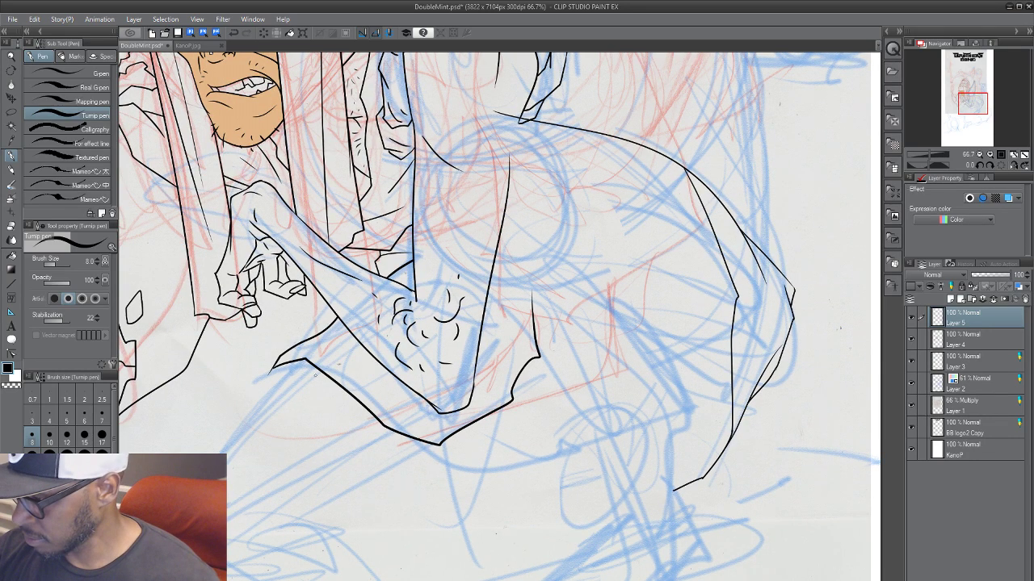
Step: Ink the kneeling leg's pointed knee at the lower end of the sketch, with its inner contour and small knee details
left_click_drag(368, 427, 443, 360)
left_click_drag(297, 386, 294, 481)
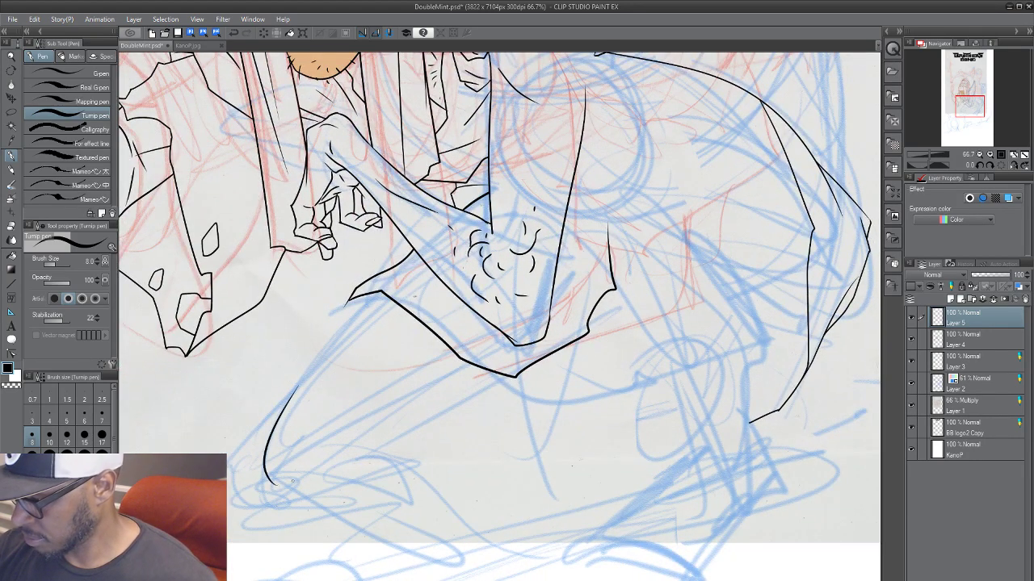
mouse_move(291, 389)
left_mouse_down()
mouse_move(230, 468)
mouse_move(266, 520)
mouse_move(438, 427)
left_mouse_up()
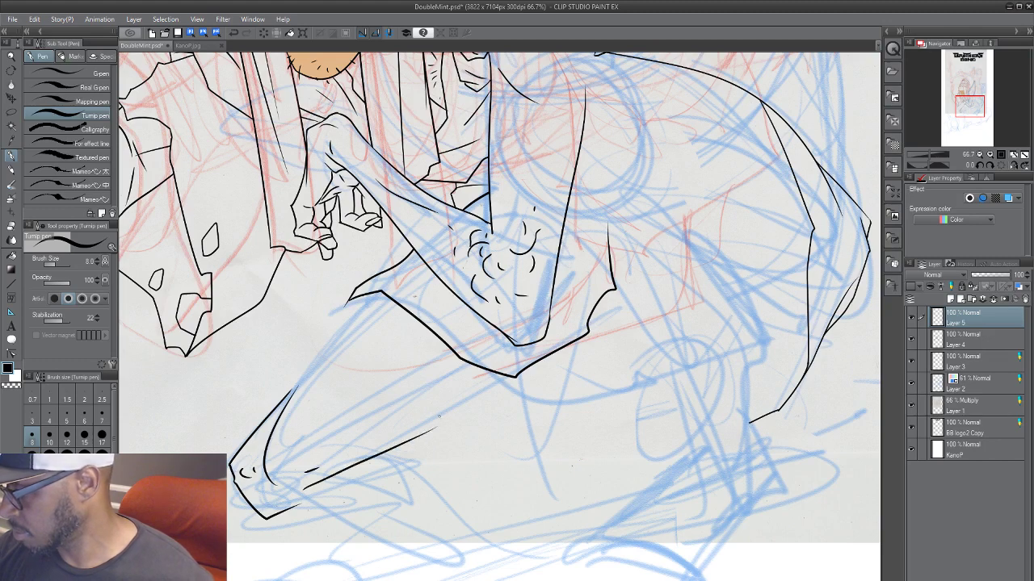
Step: Ink the kneeling leg's upper and lower contours up to the jagged cloth hem, adding a short muscle line between them
key("ctrl+z")
left_click_drag(315, 487, 512, 374)
key("ctrl+z")
left_click_drag(336, 461, 526, 366)
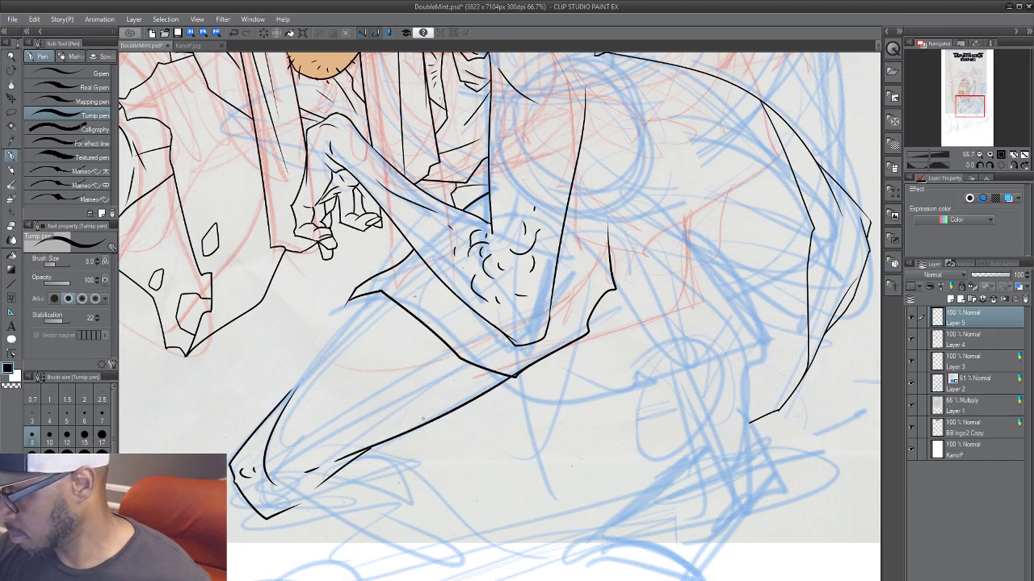
left_click_drag(284, 394, 379, 282)
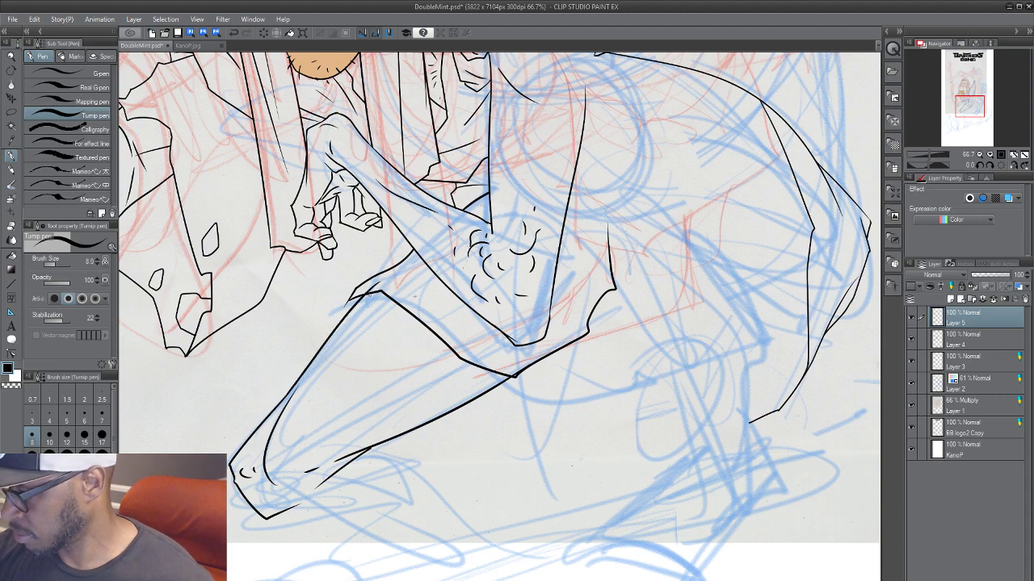
left_click_drag(457, 350, 407, 409)
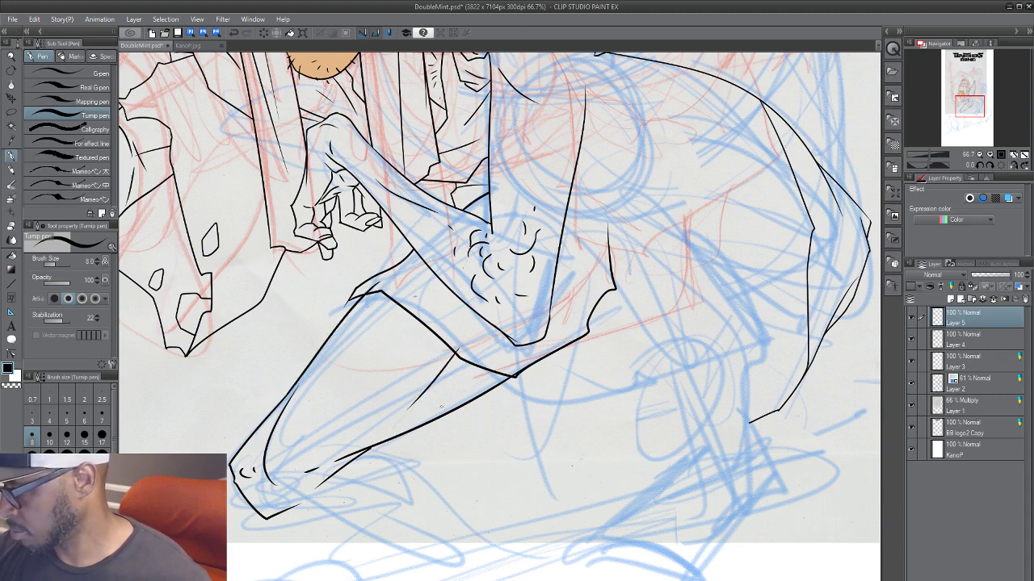
left_click_drag(521, 392, 466, 398)
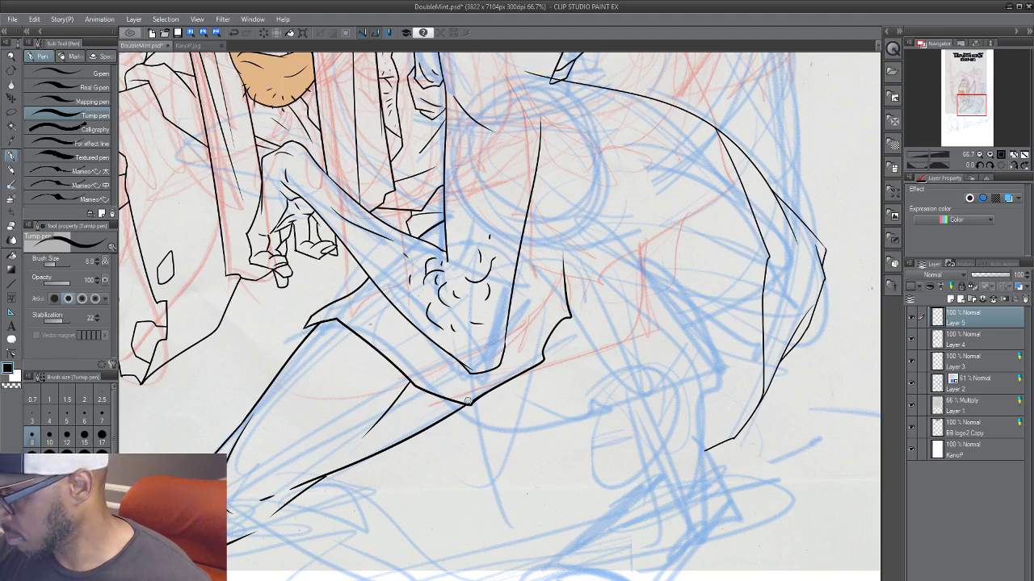
Step: Check the newly inked kneeling leg against the whole figure, hiding and reshowing Layer 5
scroll(471, 397, "down", 1)
scroll(491, 431, "down", 1)
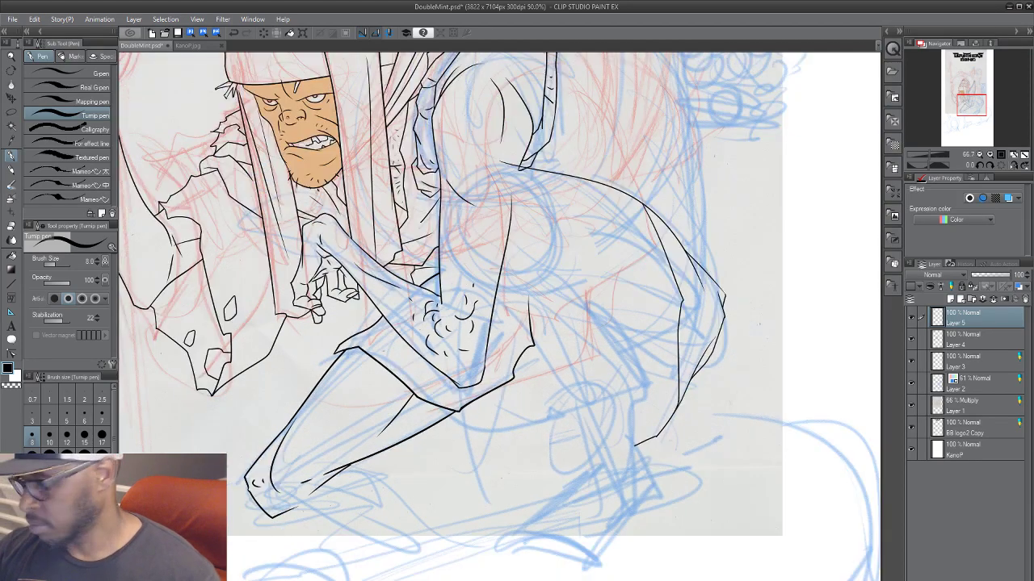
scroll(414, 403, "down", 1)
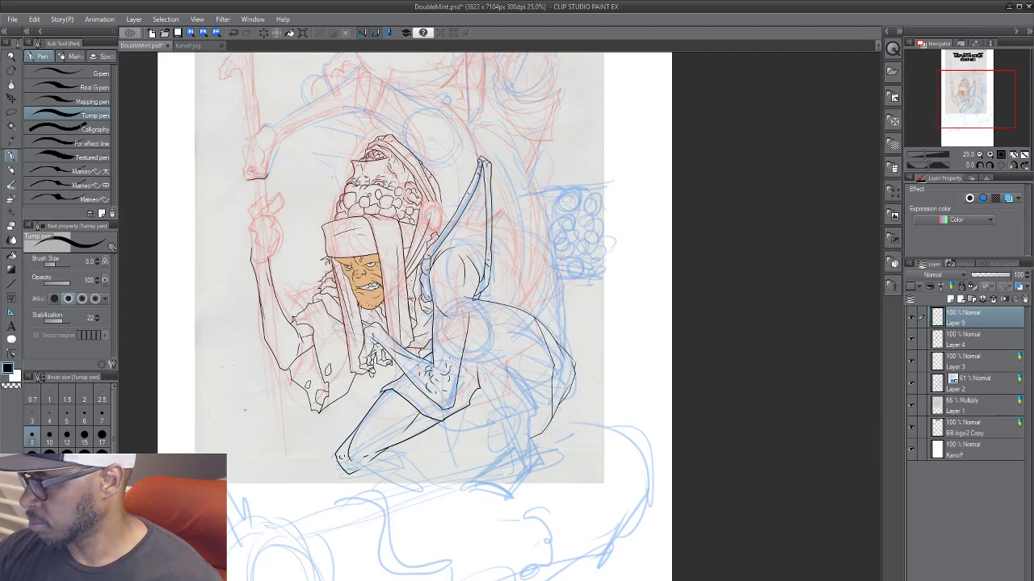
scroll(420, 405, "up", 2)
left_click(912, 318)
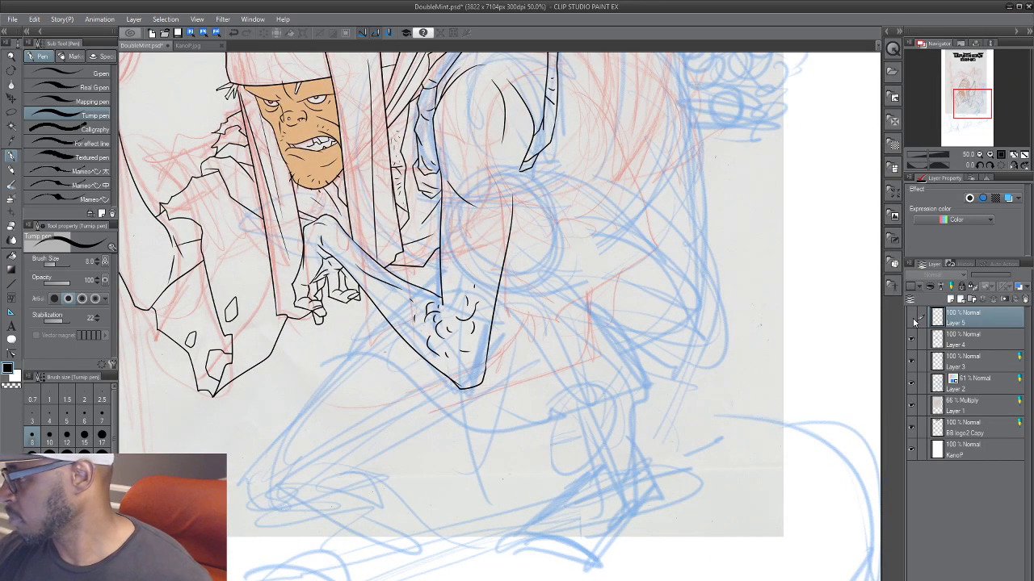
left_click(913, 318)
Step: Set the Turnip pen's brush size to 10 and ink the raised knee's rounded outline behind the forearm on Layer 5
left_click_drag(535, 326, 476, 422)
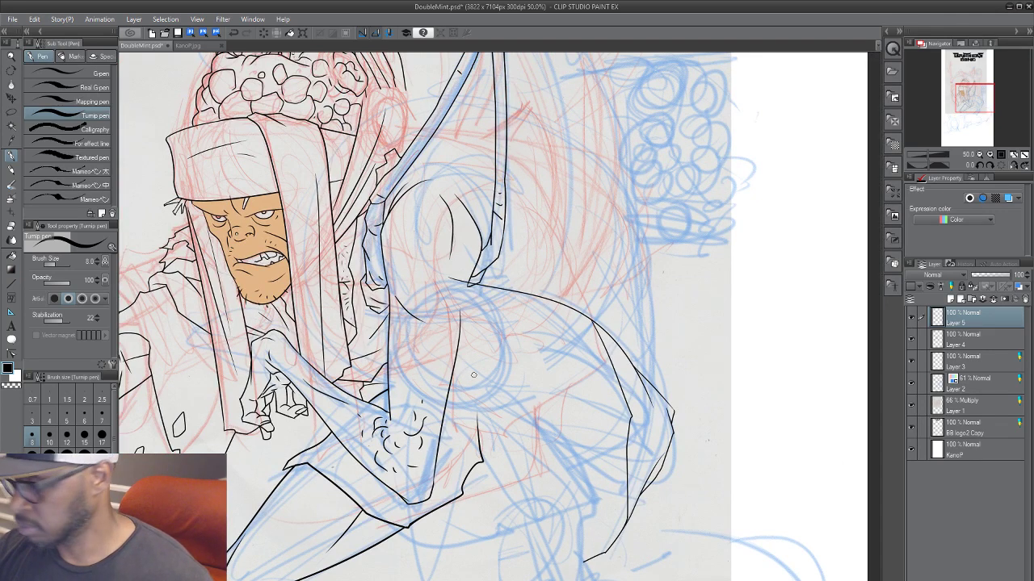
key("bracketright")
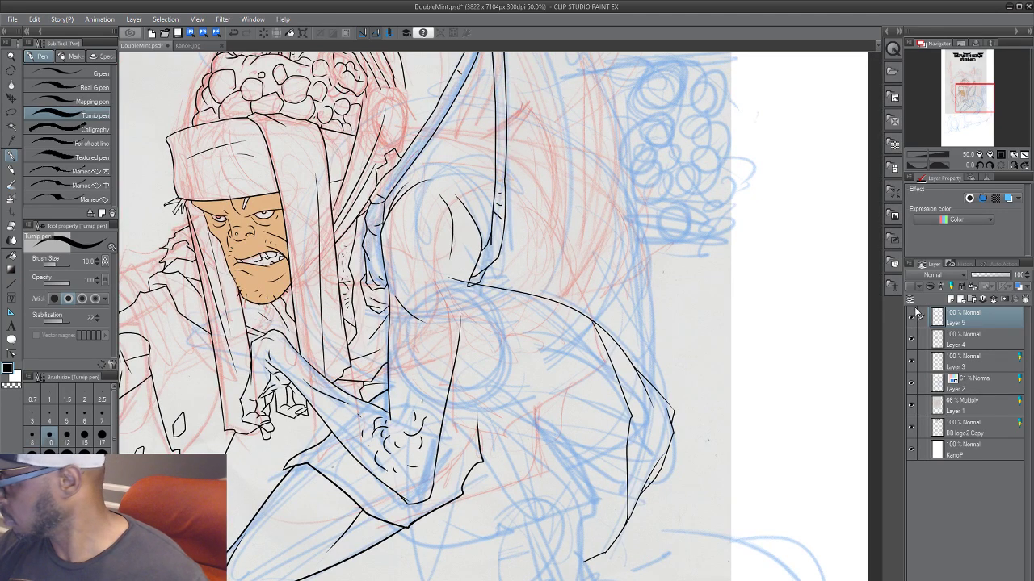
left_click(967, 345)
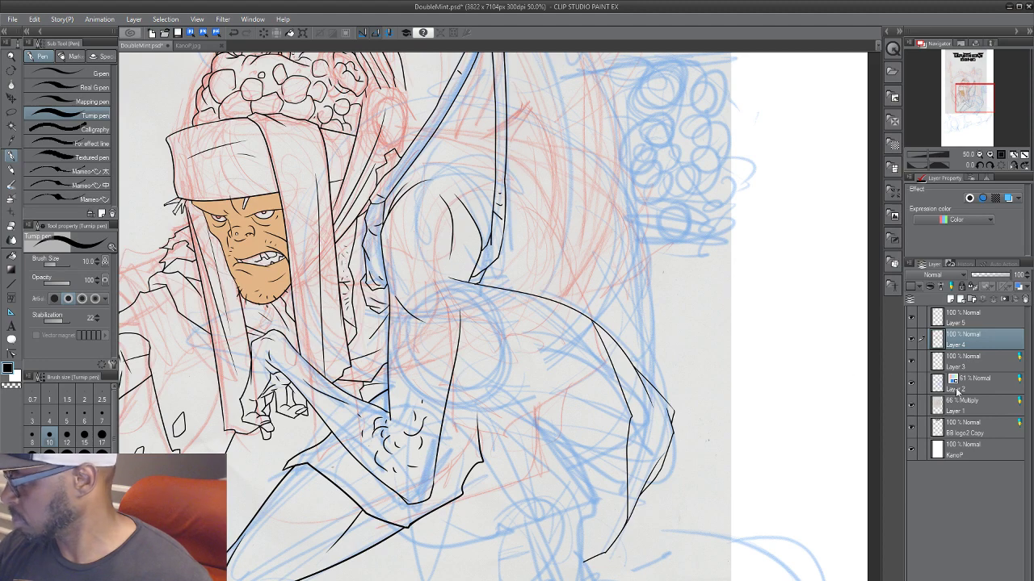
left_click(995, 317)
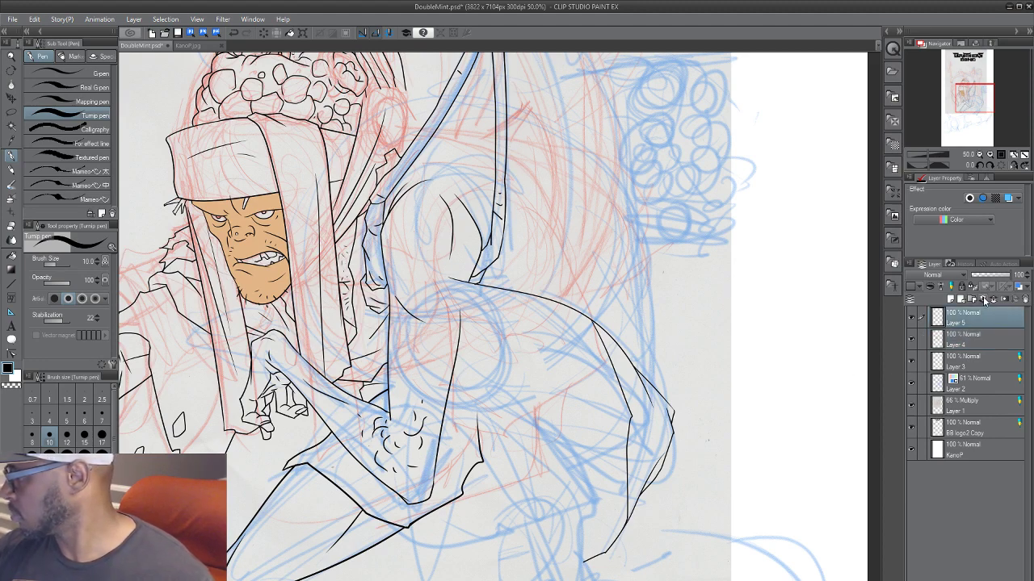
key("bracketright")
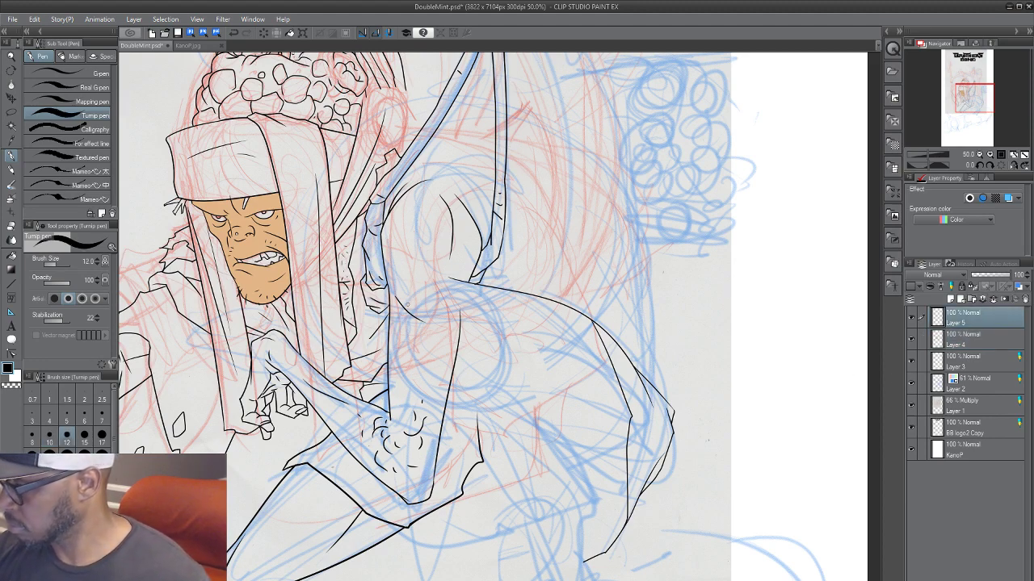
left_click_drag(423, 285, 395, 339)
mouse_move(435, 289)
left_mouse_down()
mouse_move(396, 339)
mouse_move(421, 404)
left_mouse_up()
key("bracketleft")
key("bracketleft")
key("bracketright")
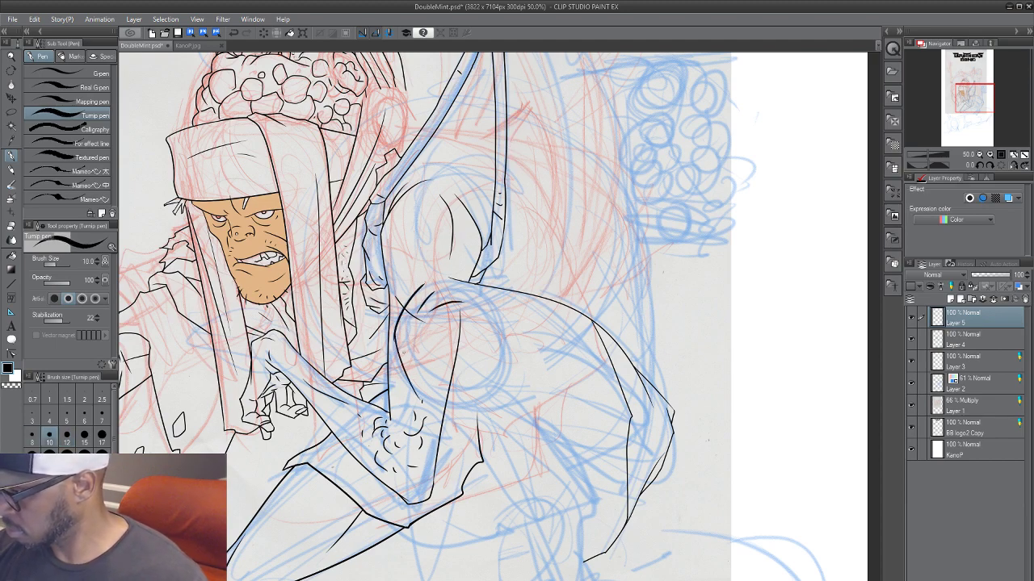
key("ctrl+z")
left_click_drag(395, 332, 424, 389)
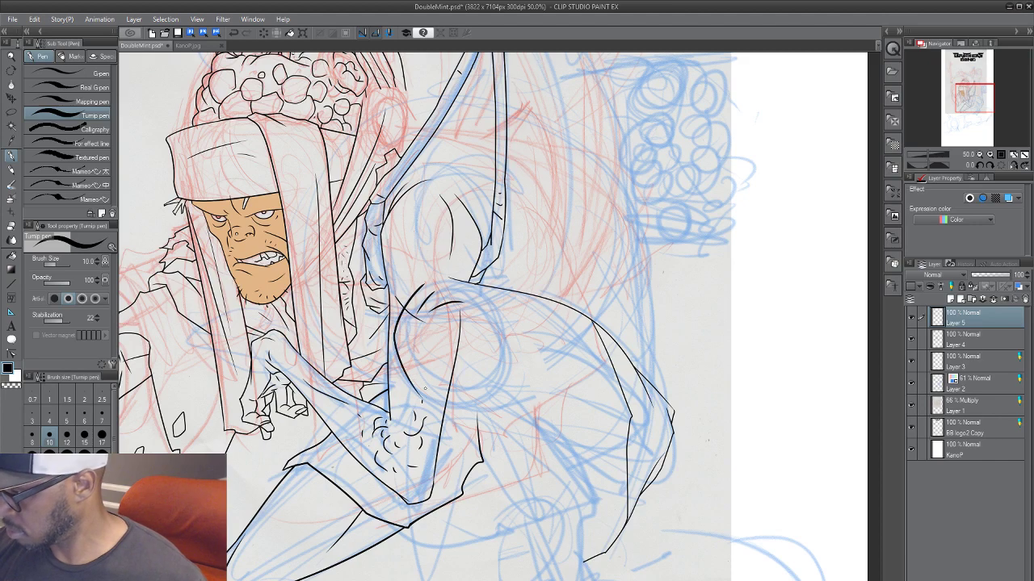
Step: Ink the angular kneecap creases inside the raised knee and the curved line along its underside
left_click_drag(418, 331, 462, 378)
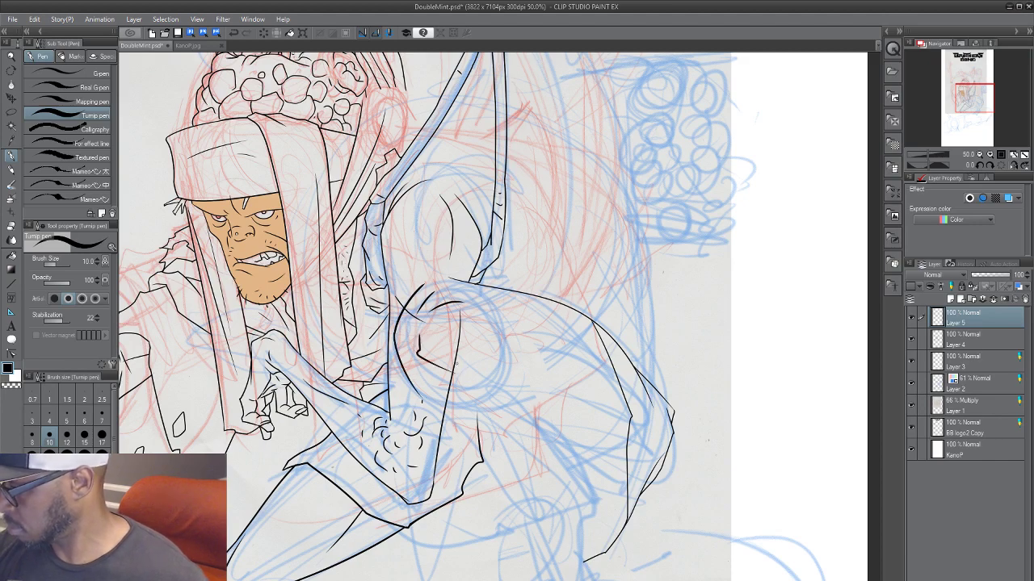
mouse_move(484, 343)
left_mouse_down()
mouse_move(509, 364)
mouse_move(472, 329)
left_mouse_up()
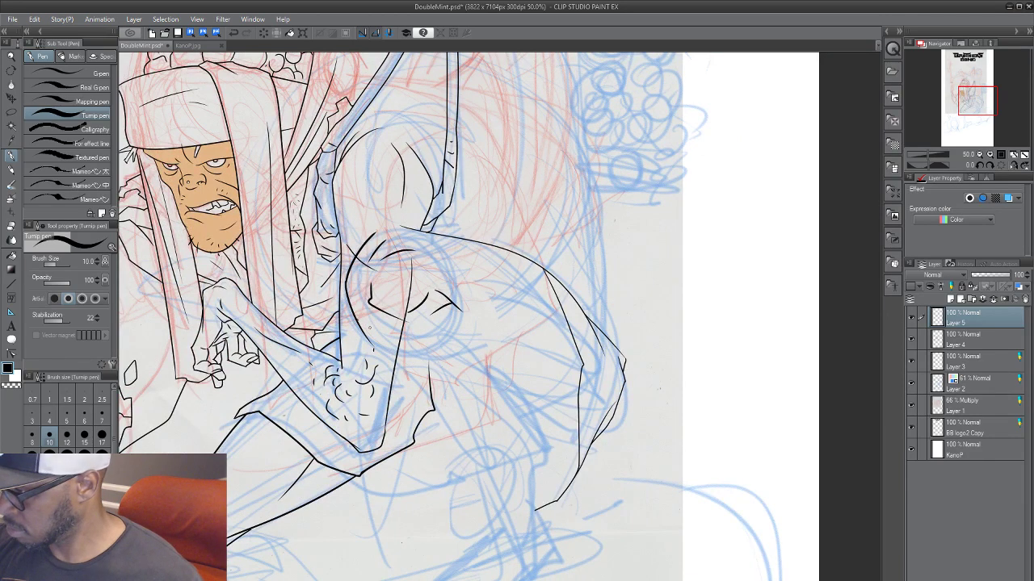
mouse_move(356, 319)
left_mouse_down()
mouse_move(409, 327)
mouse_move(415, 375)
left_mouse_up()
key("ctrl+z")
key("ctrl+z")
left_click_drag(356, 318, 397, 369)
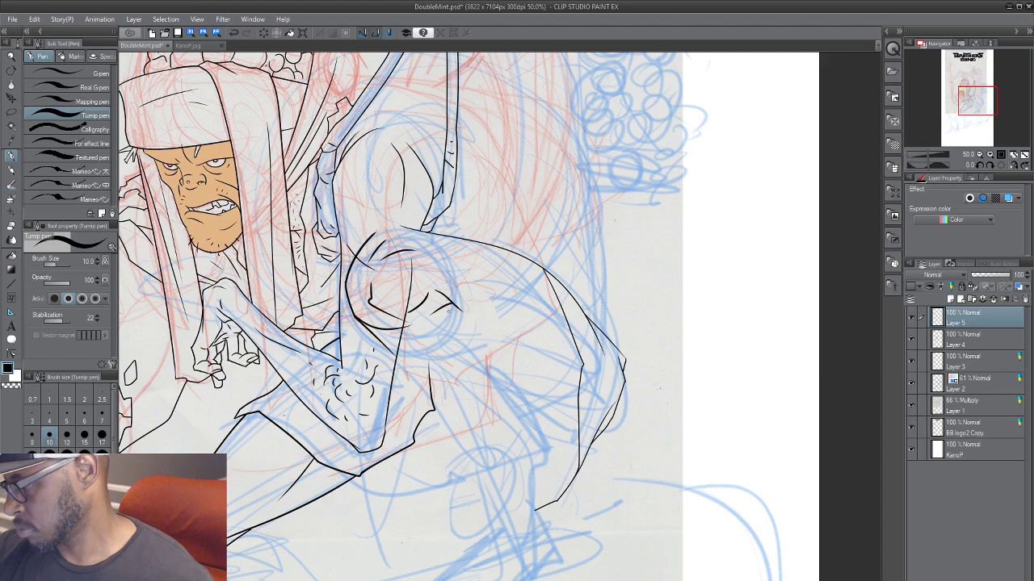
Step: Ink the raised leg's long front and back contours from the knee down toward the foot
mouse_move(474, 338)
left_mouse_down()
mouse_move(434, 327)
mouse_move(502, 486)
left_mouse_up()
key("ctrl+z")
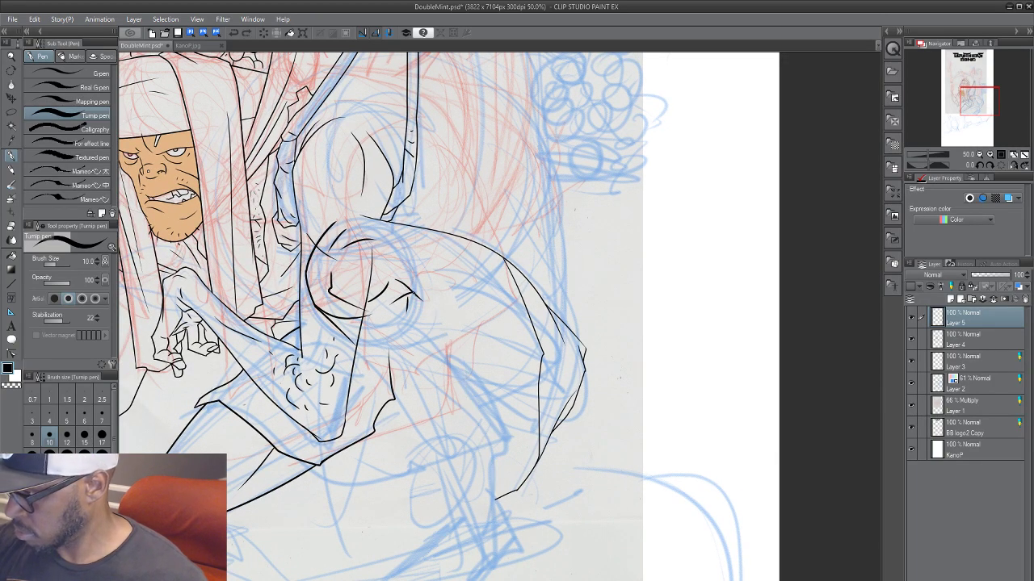
left_click_drag(442, 333, 530, 539)
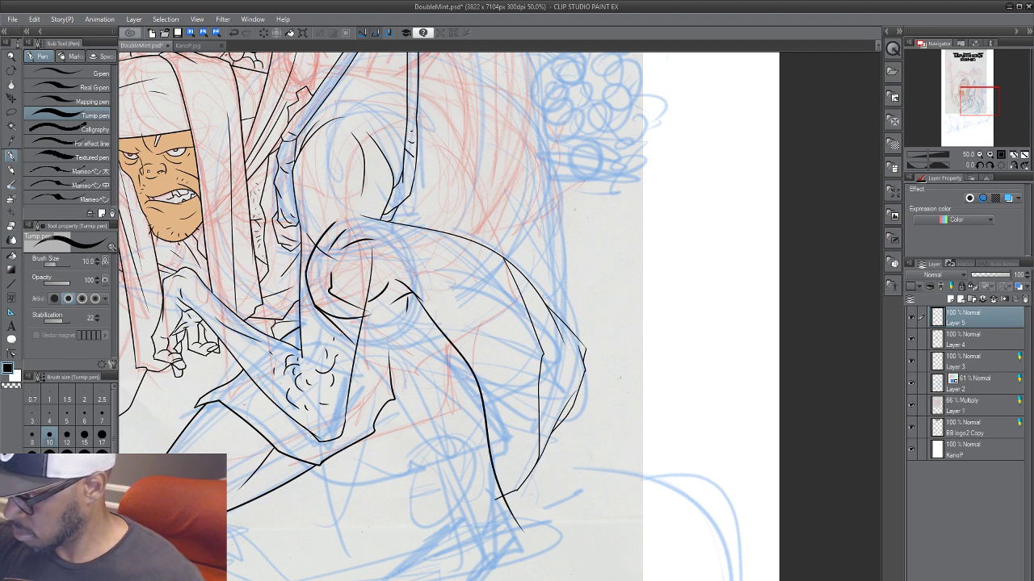
left_click_drag(316, 309, 436, 448)
mouse_move(380, 372)
left_mouse_down()
mouse_move(432, 445)
mouse_move(459, 508)
left_mouse_up()
key("ctrl+z")
left_click_drag(378, 365, 445, 505)
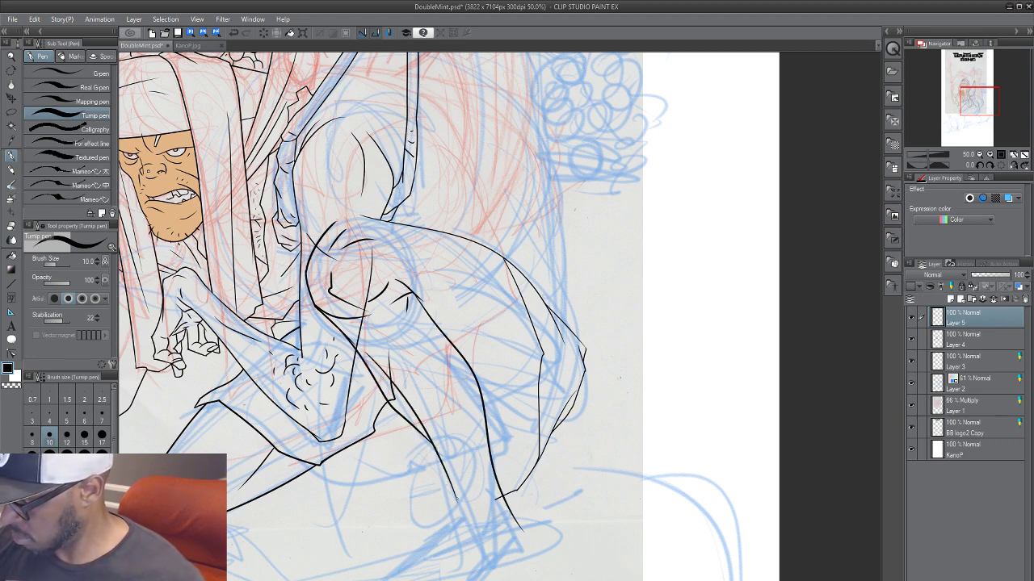
Step: Erase the arm and cloth lines that overlap the raised leg, switching between Layer 4 and Layer 5
scroll(401, 537, "down", 2)
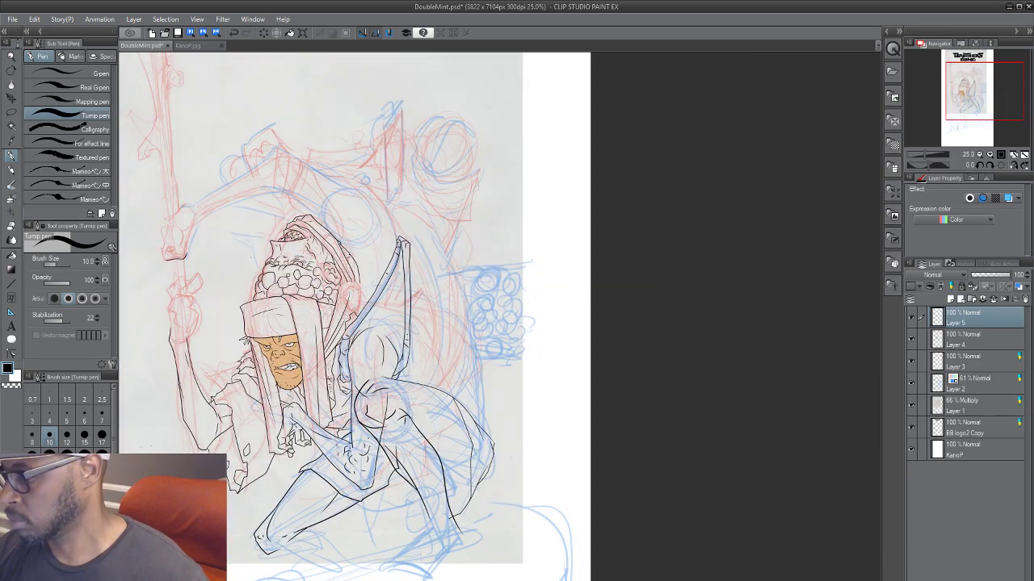
scroll(403, 549, "up", 2)
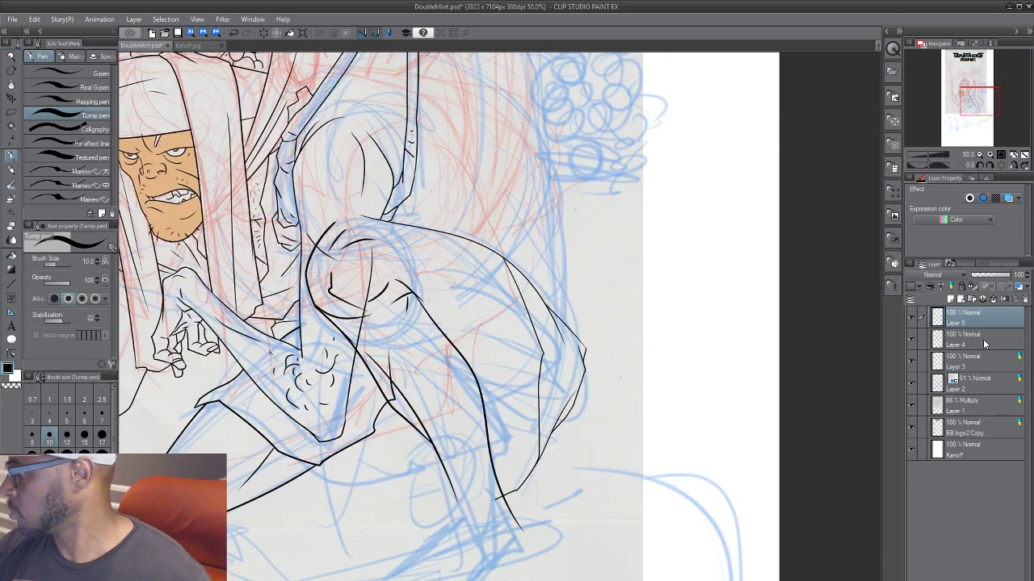
left_click(983, 344)
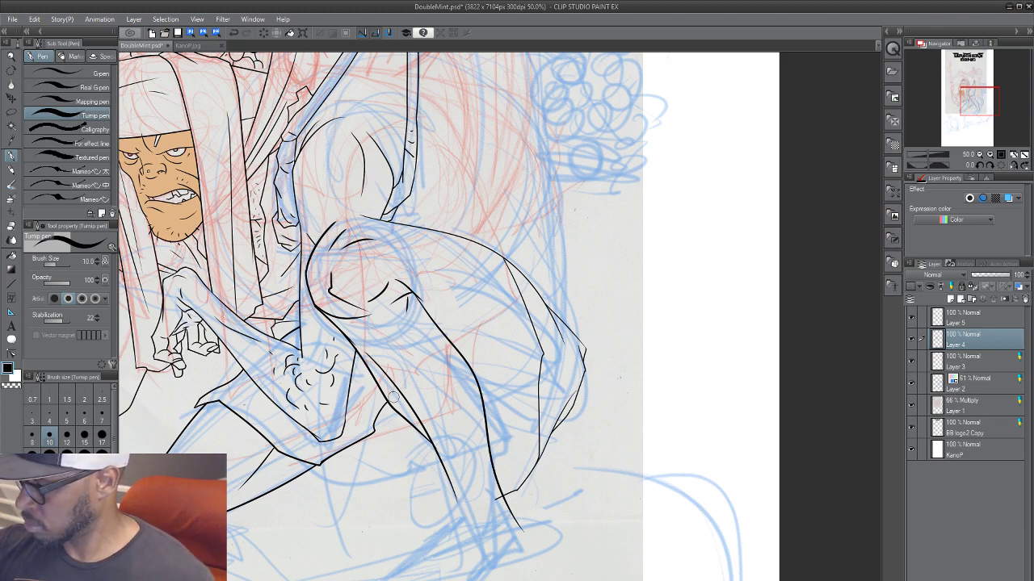
left_click_drag(395, 508, 463, 494)
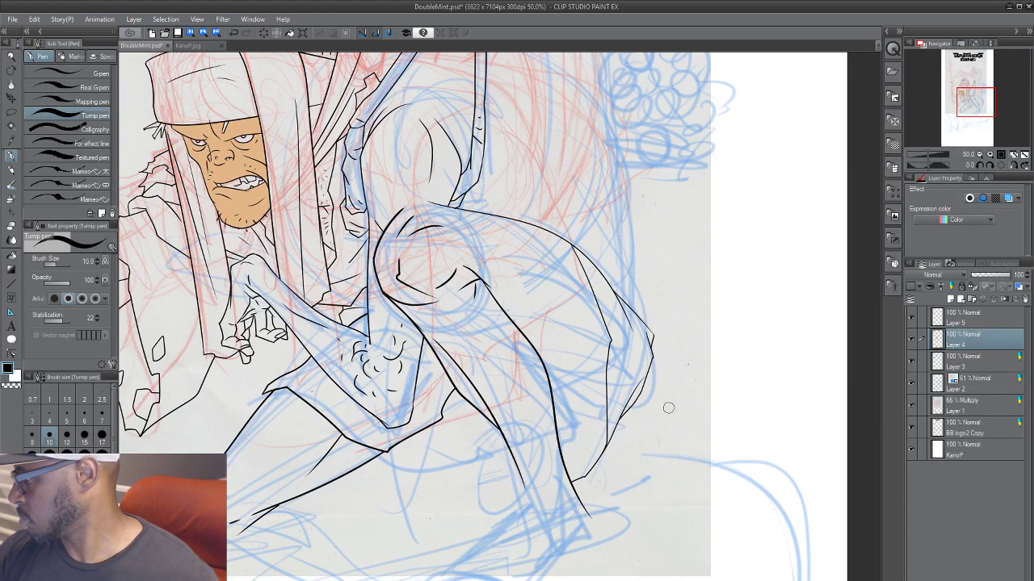
left_click(983, 312)
left_click_drag(608, 418, 568, 452)
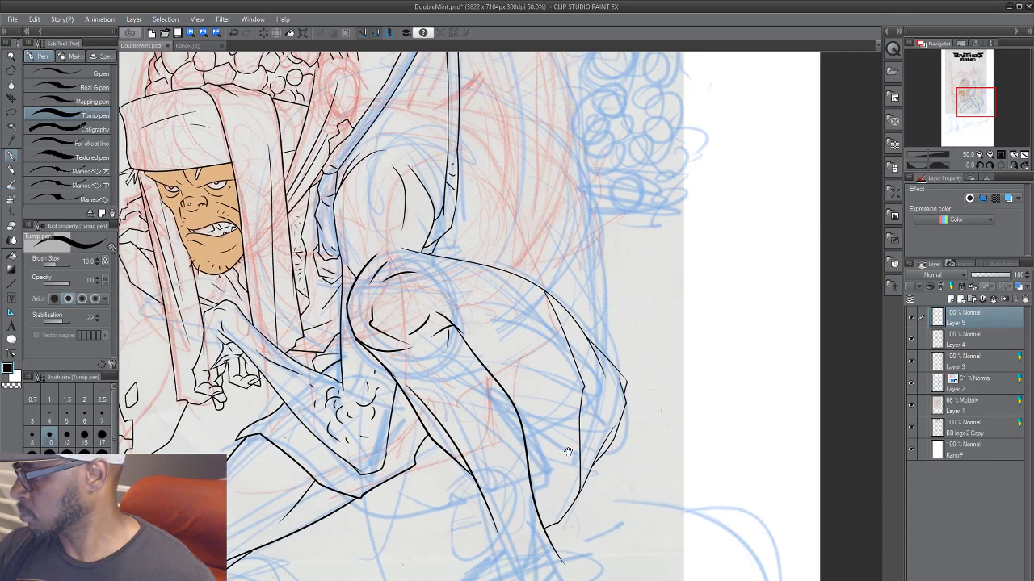
left_click(969, 339)
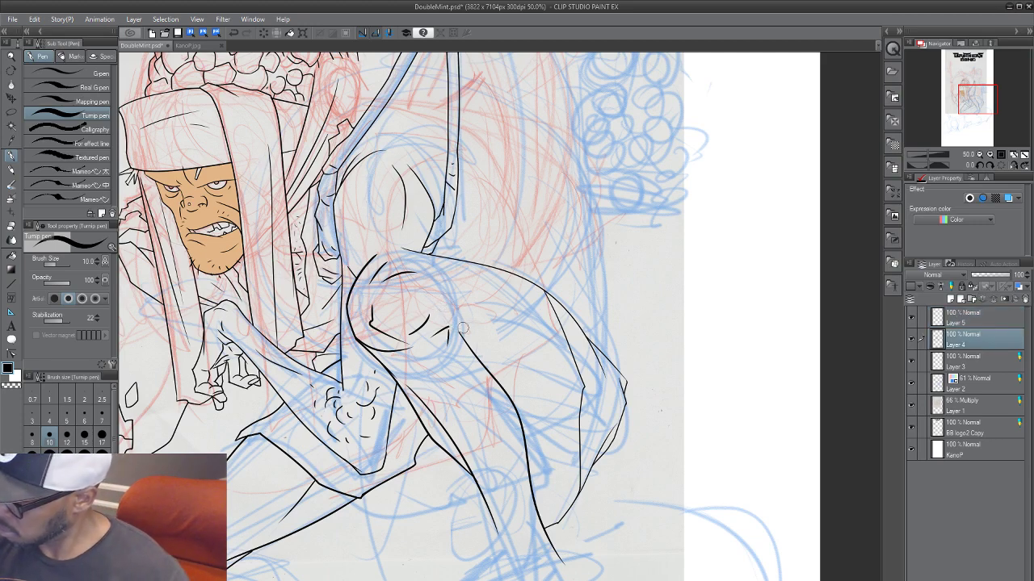
left_click(969, 317)
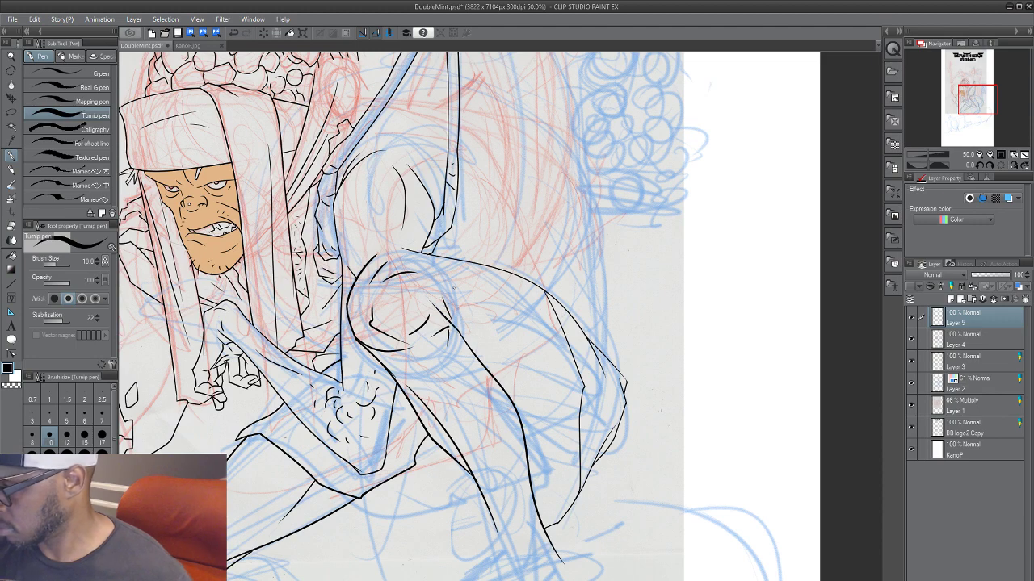
Step: Join the raised knee's top outline to the back curve and tidy the neighbouring arm lines on Layer 4
left_click_drag(527, 310, 730, 370)
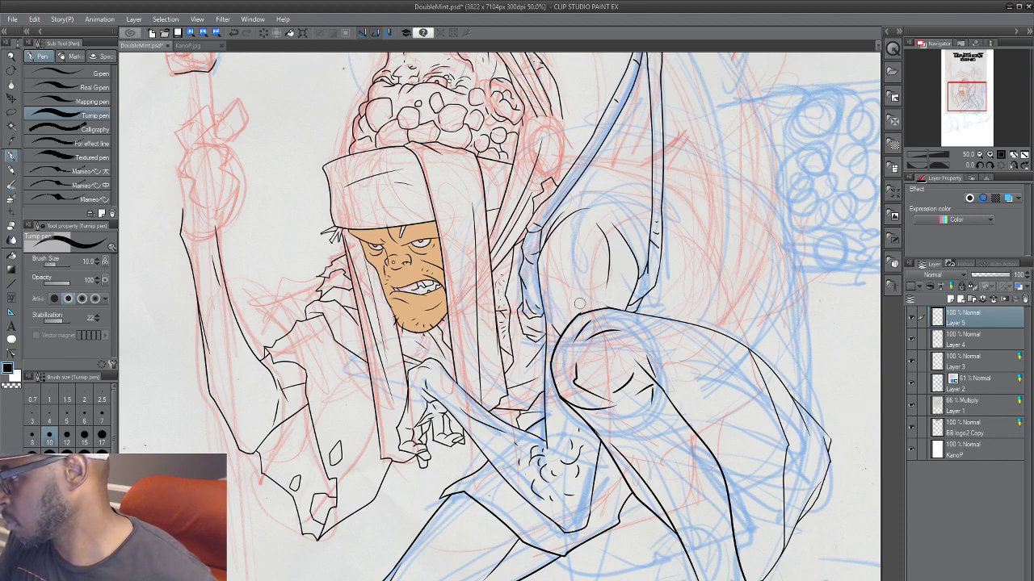
left_click(959, 342)
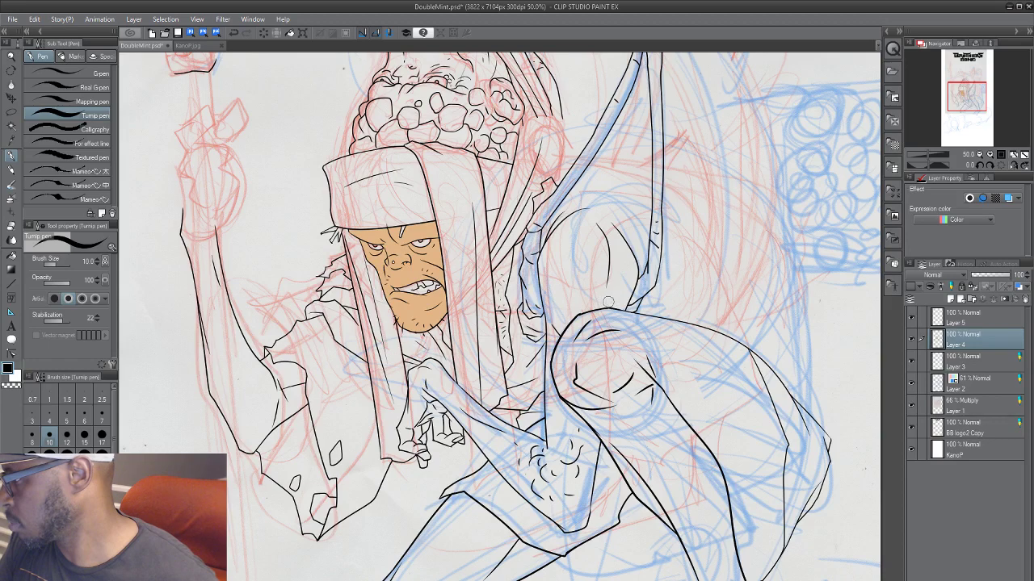
left_click(981, 322)
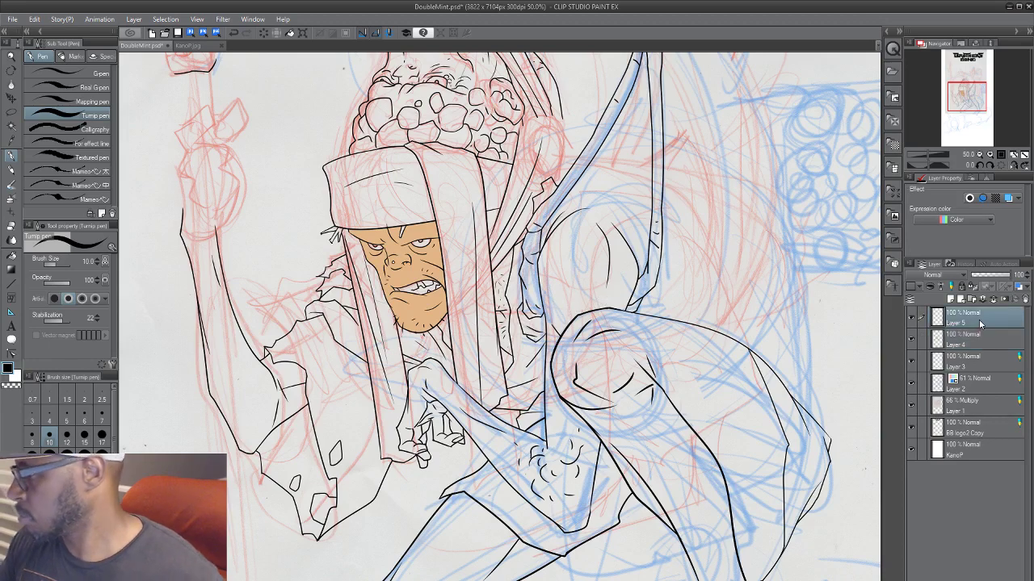
Step: Hide Layer 1, BB logo2 Copy and KanoP so the line art stands on a transparent background
left_click_drag(570, 396, 462, 379)
scroll(513, 389, "up", 1)
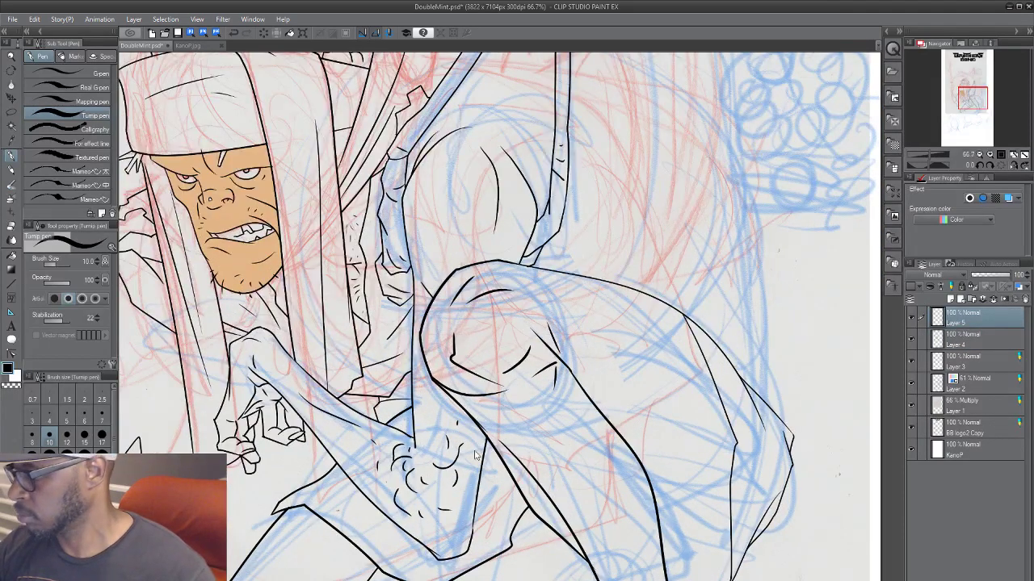
left_click_drag(611, 483, 619, 445)
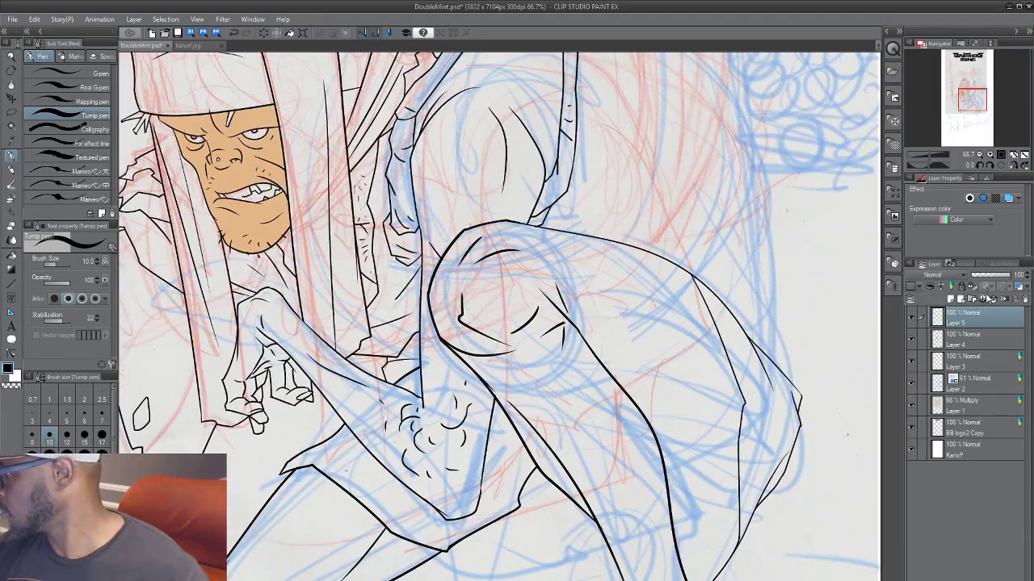
left_click(911, 448)
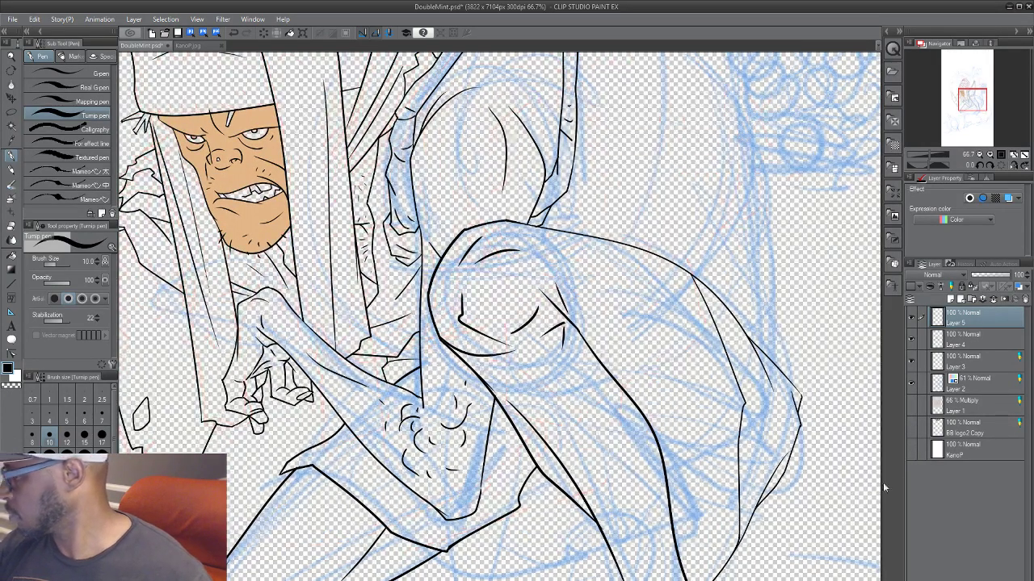
Step: Hide the blue sketch on Layer 2 and make Layer 3 active for the Fill tool that refers to other layers
left_click(910, 383)
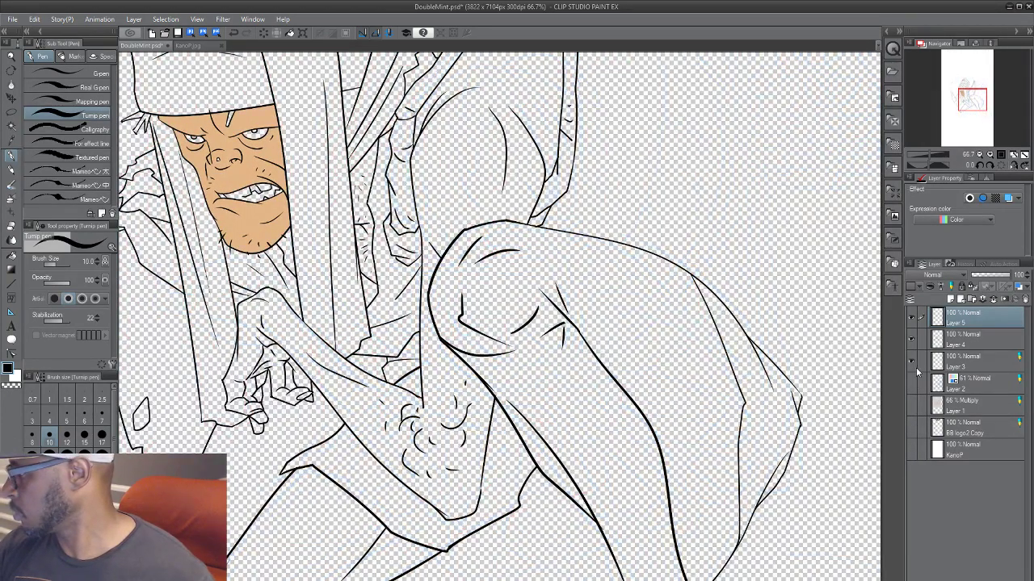
left_click(911, 360)
left_click(911, 360)
left_click(961, 364)
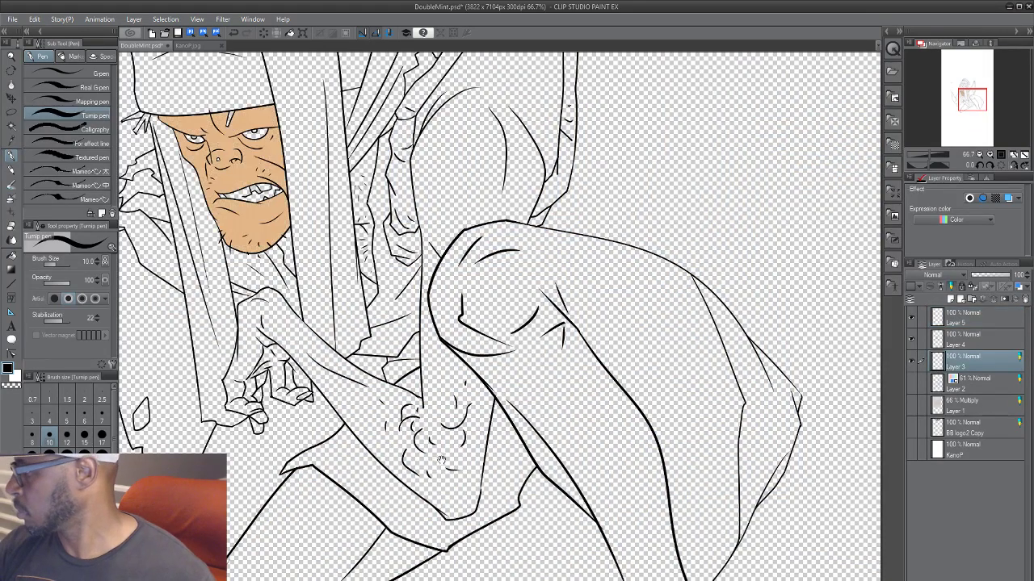
left_click_drag(452, 541, 569, 546)
key("g")
scroll(404, 553, "down", 2)
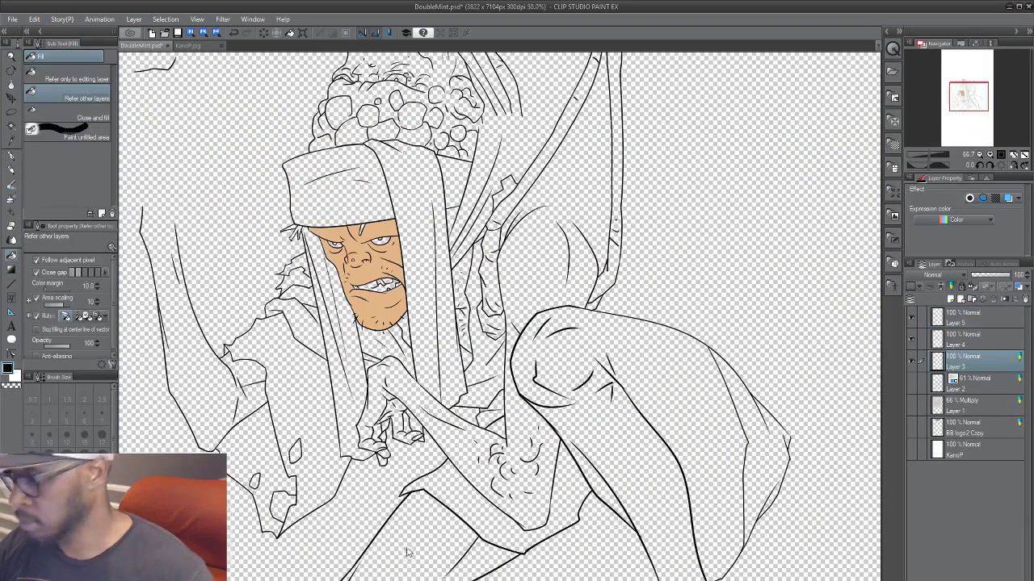
left_click_drag(438, 496, 502, 474)
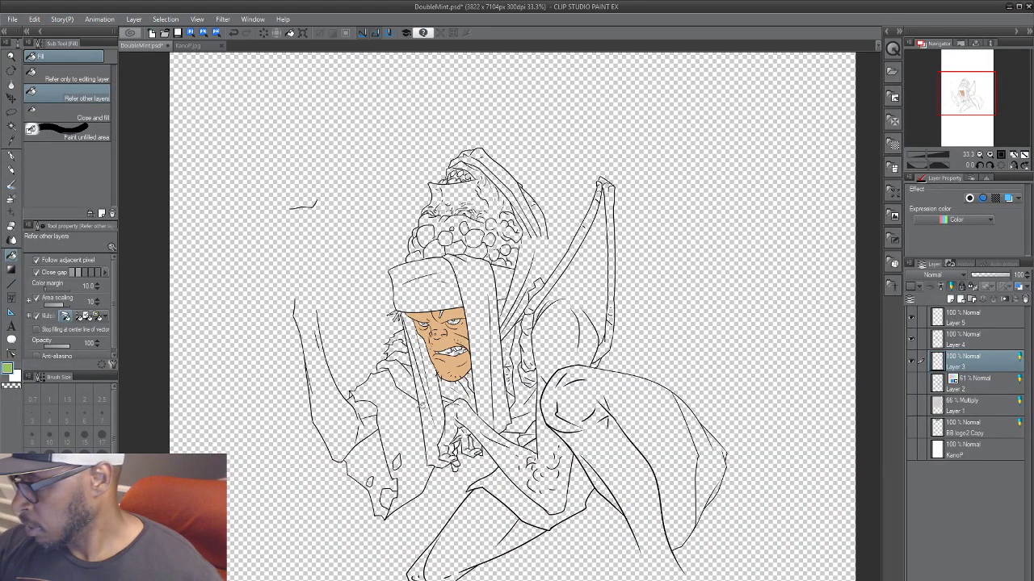
Step: Fill the headband, hanging cloth strips, shoulder cloak and collar around the face with light green
left_click(417, 406)
left_click(431, 386)
scroll(385, 473, "up", 1)
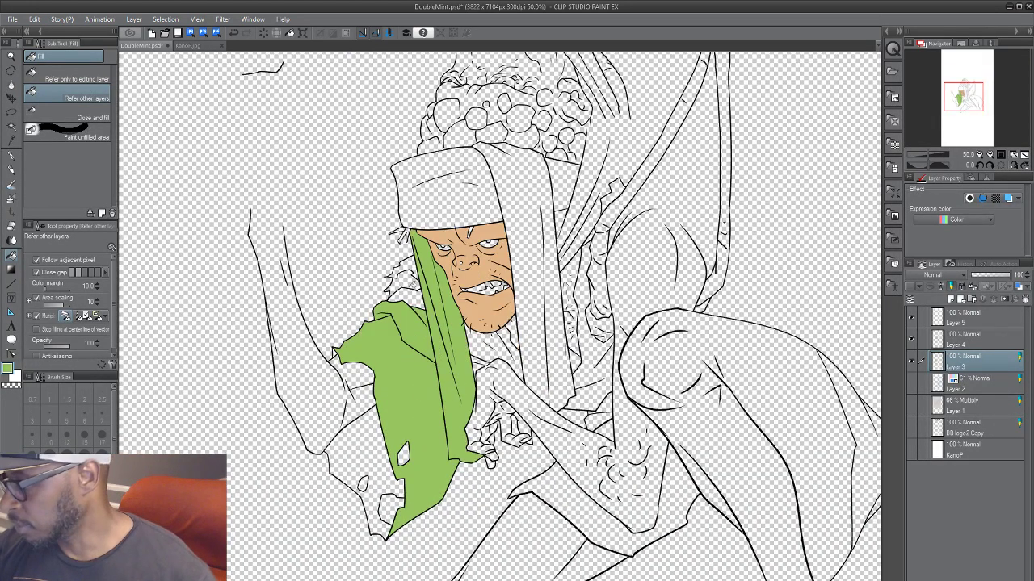
left_click(415, 284)
left_click_drag(534, 369, 485, 455)
left_click(478, 310)
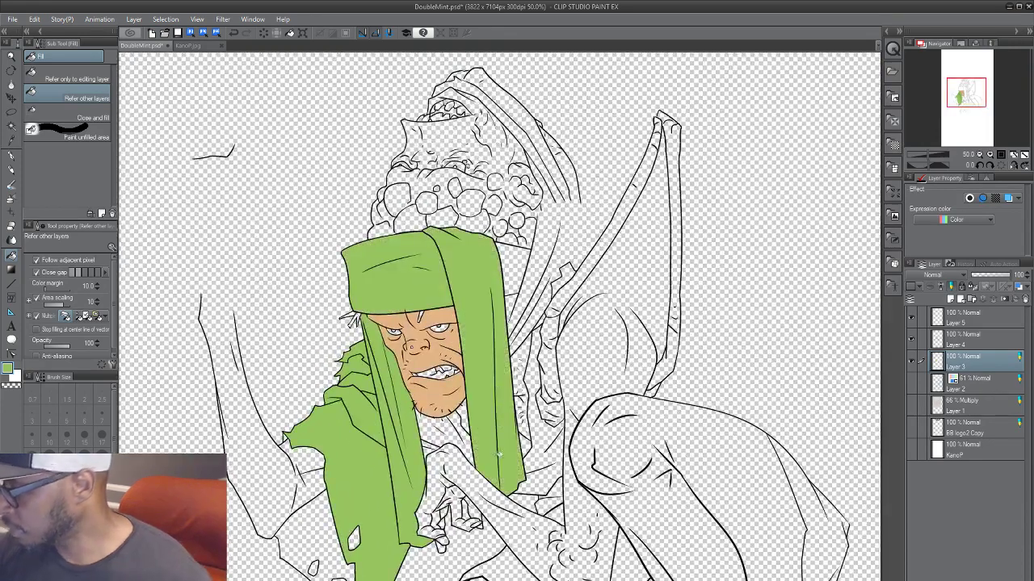
left_click(464, 420)
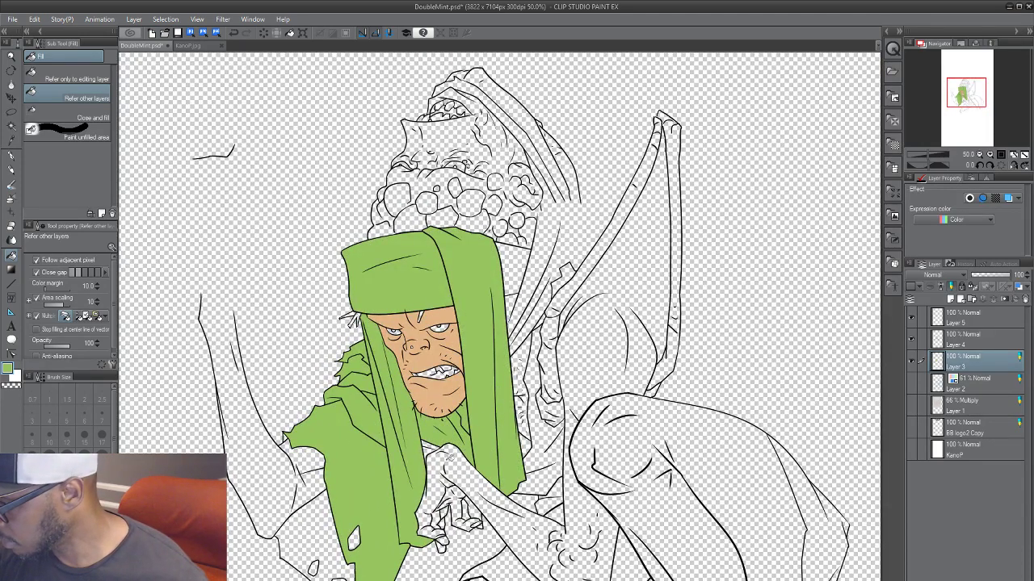
left_click(449, 454)
left_click_drag(580, 548, 527, 489)
key("ctrl+z")
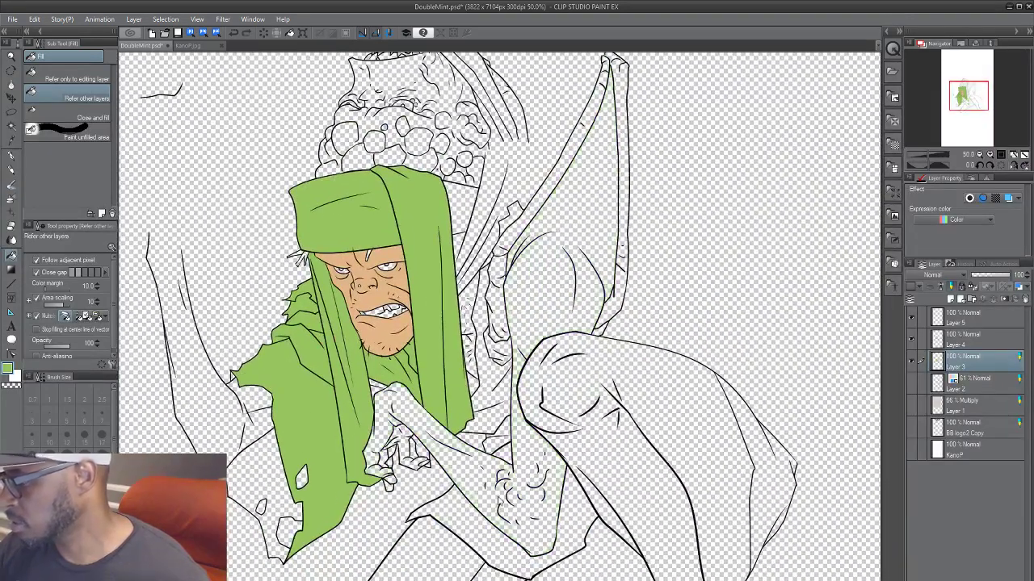
Step: Fill the cloak folds beside the raised knee, the torn cloth below the forearm and the headband's rear section light green
left_click_drag(436, 483, 415, 521)
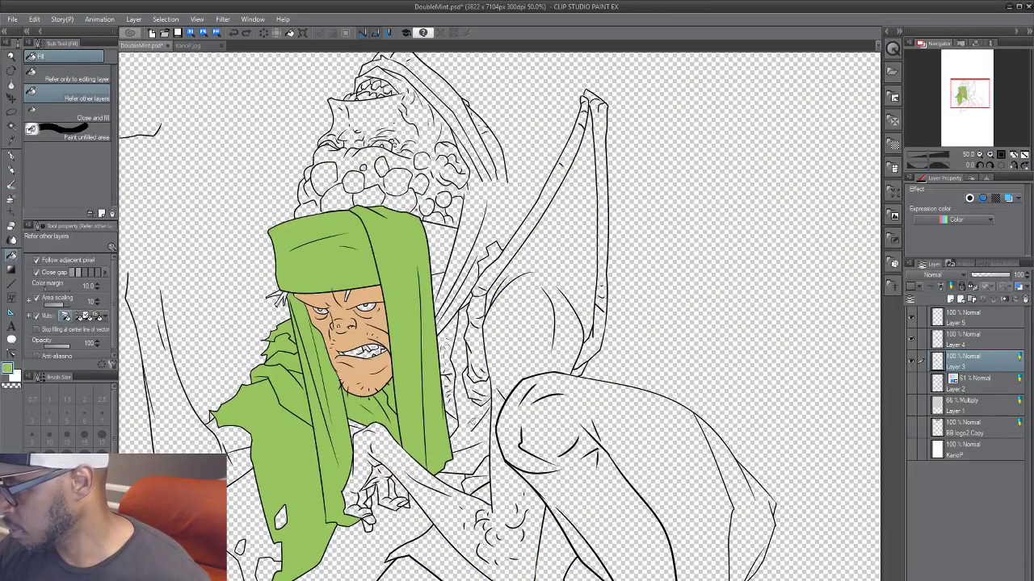
left_click(470, 452)
left_click(483, 468)
left_click(484, 490)
left_click_drag(488, 492, 479, 397)
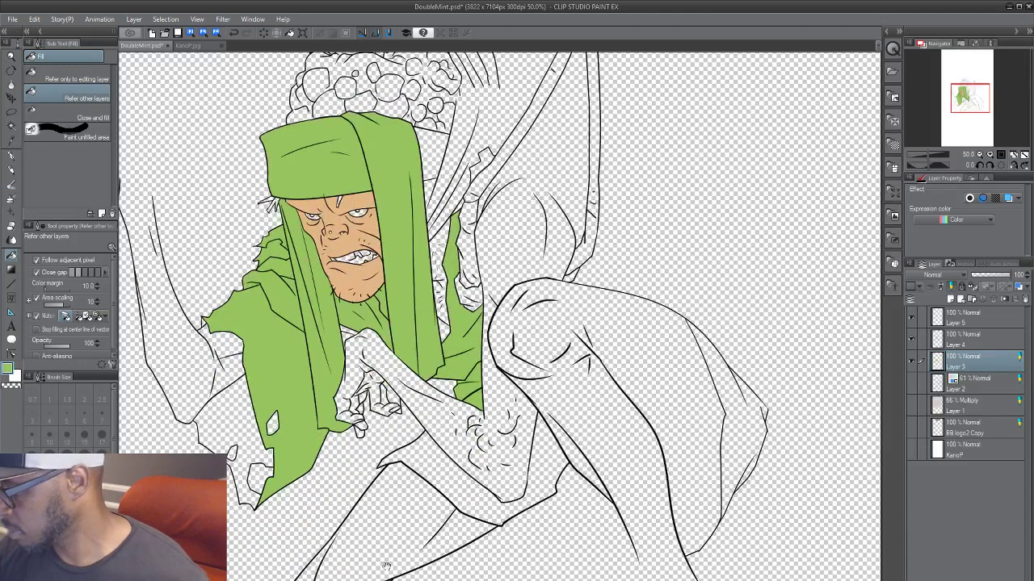
left_click(459, 484)
left_click_drag(483, 442, 458, 526)
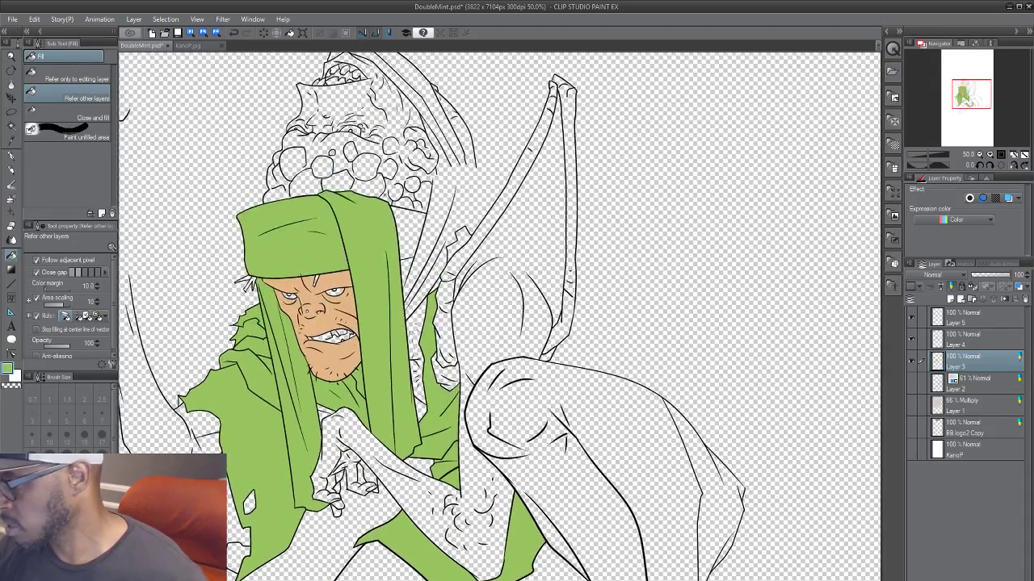
left_click_drag(320, 520, 355, 537)
left_click(444, 251)
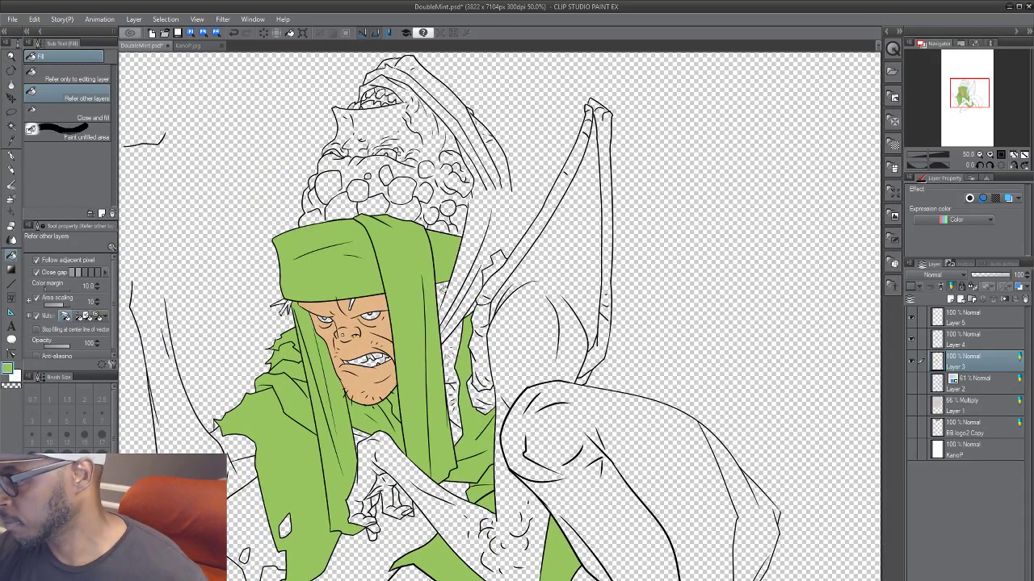
Step: Sample the face's skin tone and fill the ear areas visible behind the hanging cloth strip
left_click(387, 319, "alt")
left_click(445, 286)
left_click_drag(389, 493, 385, 483)
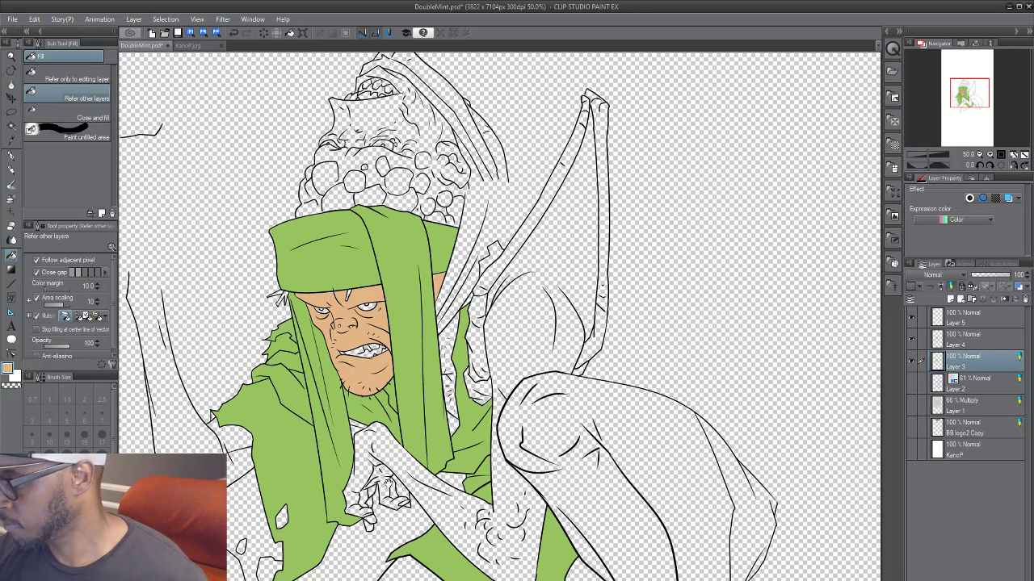
left_click(449, 335)
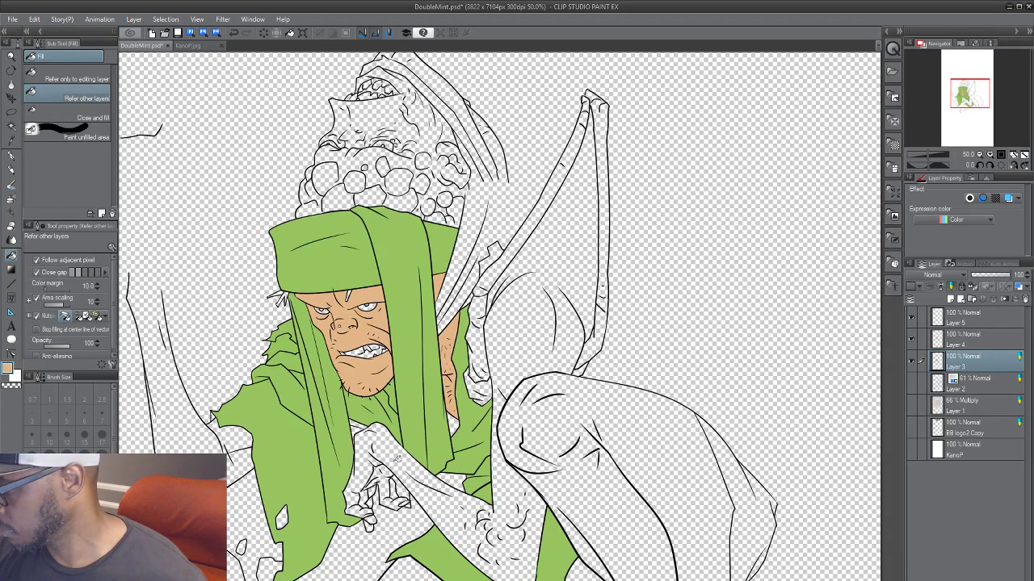
mouse_move(343, 557)
left_mouse_down()
mouse_move(348, 538)
mouse_move(318, 532)
left_mouse_up()
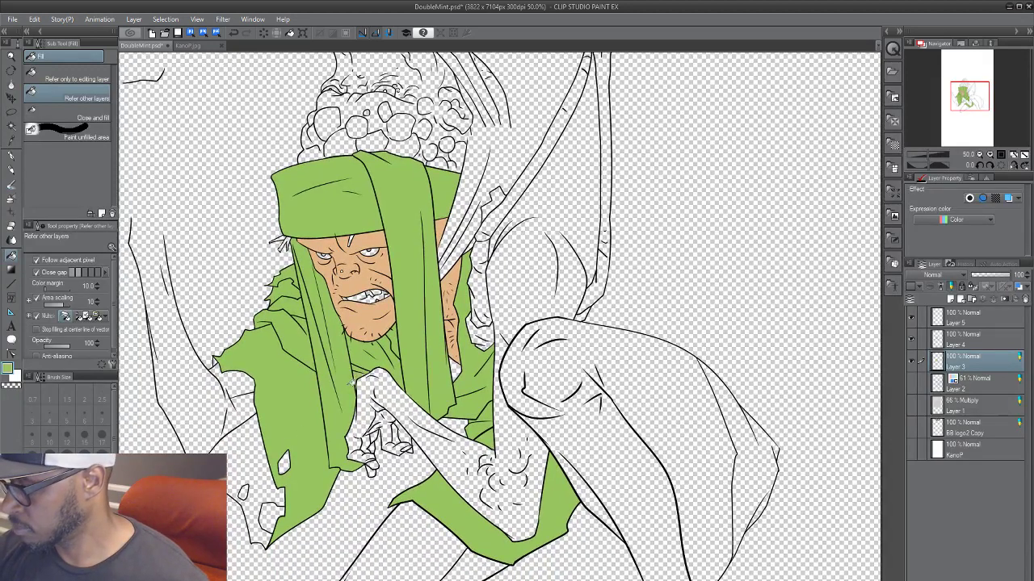
Step: Recolour the headband, its rear section and the hanging cloth strips teal
left_click_drag(381, 508, 369, 523)
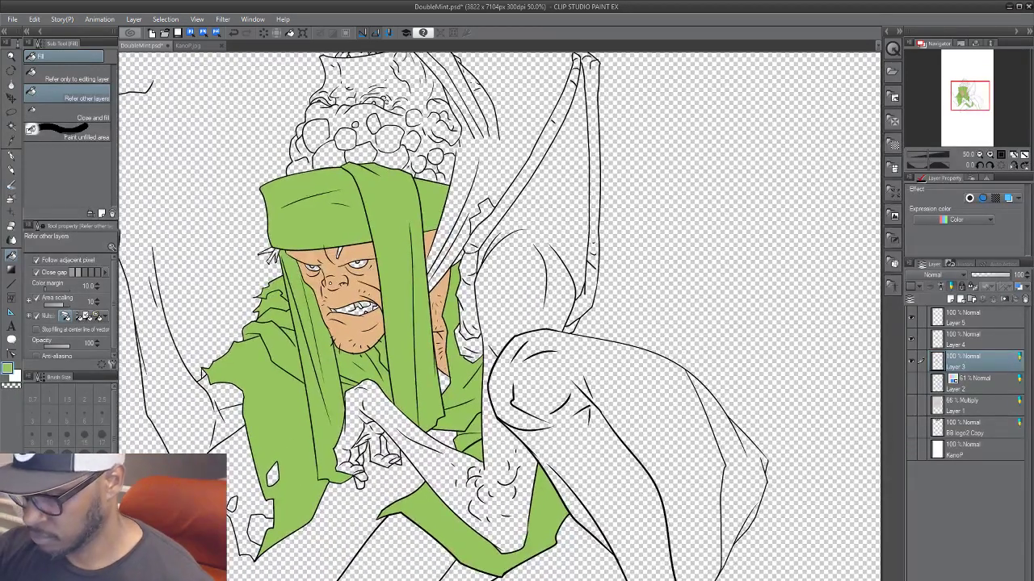
left_click(333, 210)
left_click(409, 303)
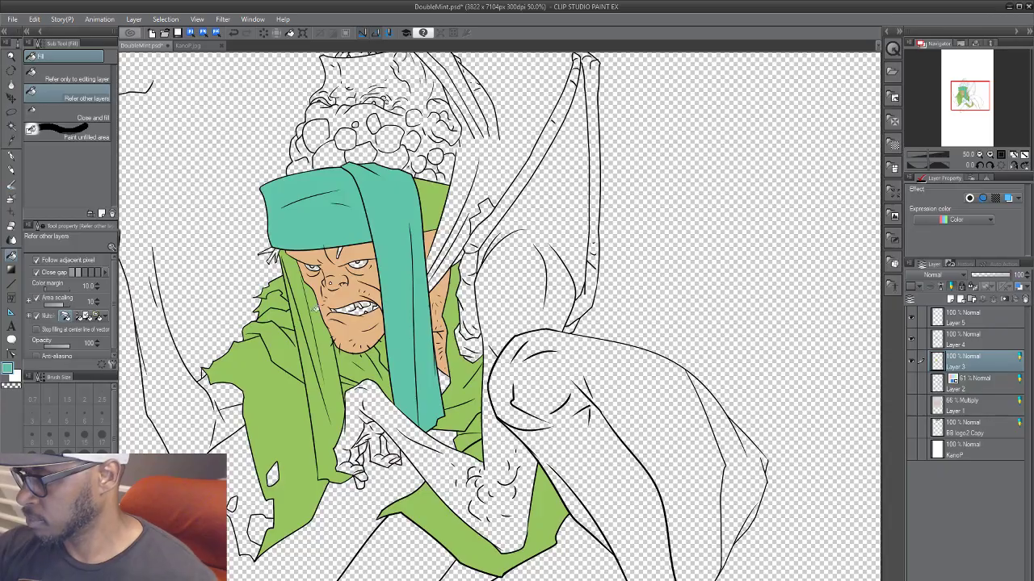
left_click(315, 309)
left_click(429, 197)
mouse_move(341, 579)
left_mouse_down()
mouse_move(332, 555)
mouse_move(345, 536)
mouse_move(440, 533)
mouse_move(456, 560)
mouse_move(409, 559)
mouse_move(413, 575)
mouse_move(354, 539)
left_mouse_up()
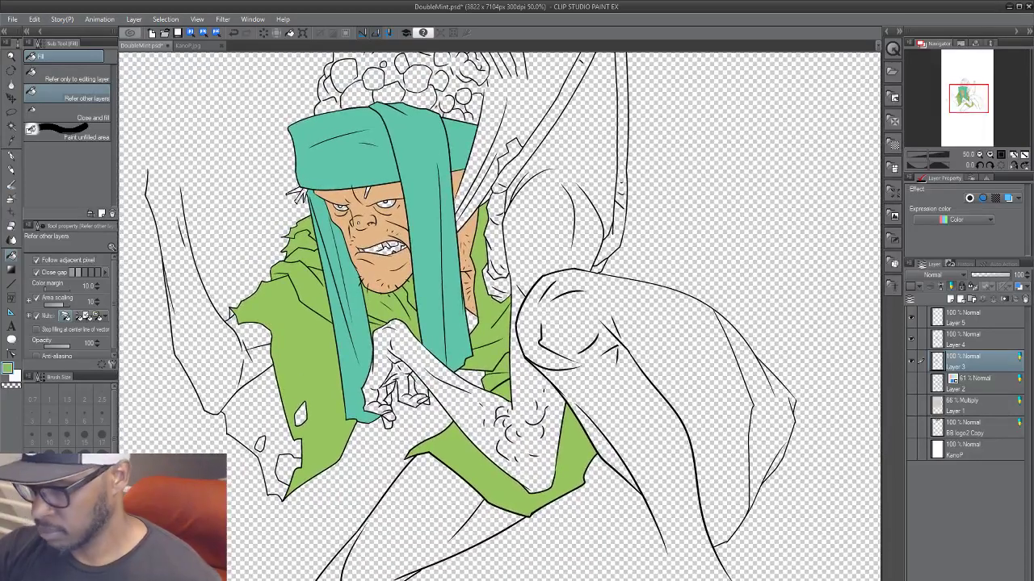
Step: Fill the torn cloak's underside and the hole in its front panel with dark green
left_click(268, 407)
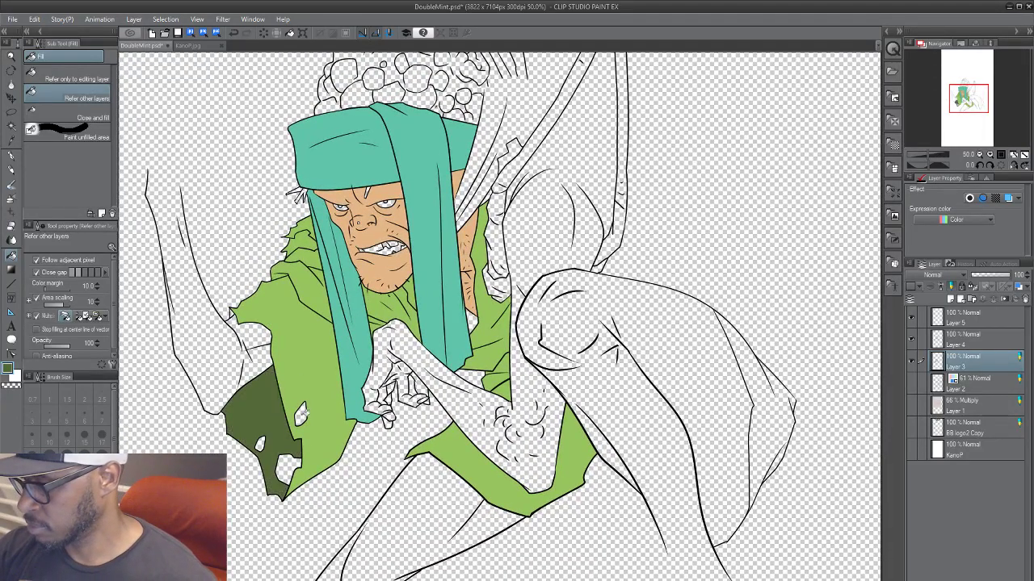
left_click(300, 417)
left_click_drag(511, 459, 505, 481)
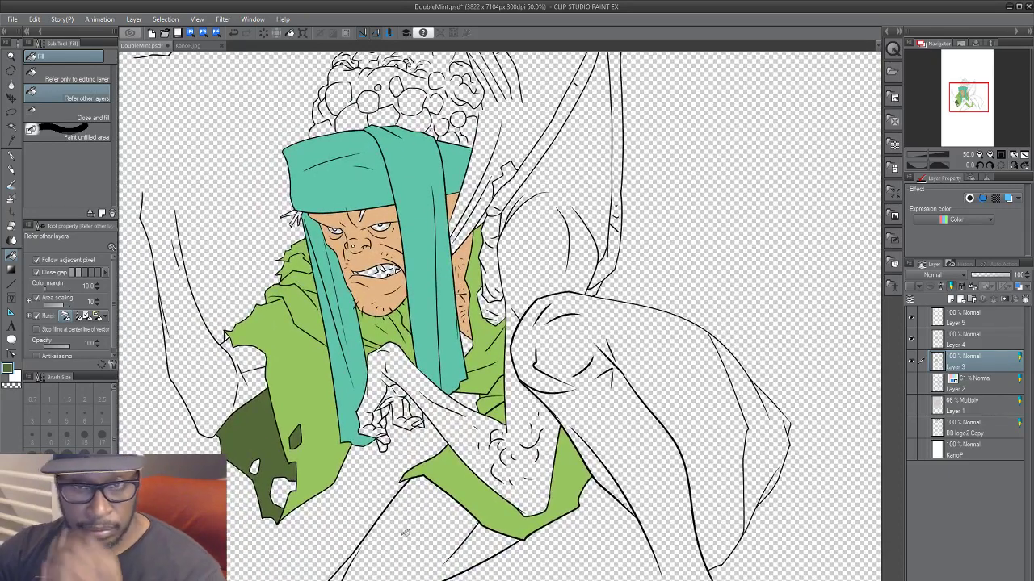
Step: Show the hidden sketch, logo and paper layers again, and return to Layer 5 with the Turnip pen
left_click(401, 535)
key("p")
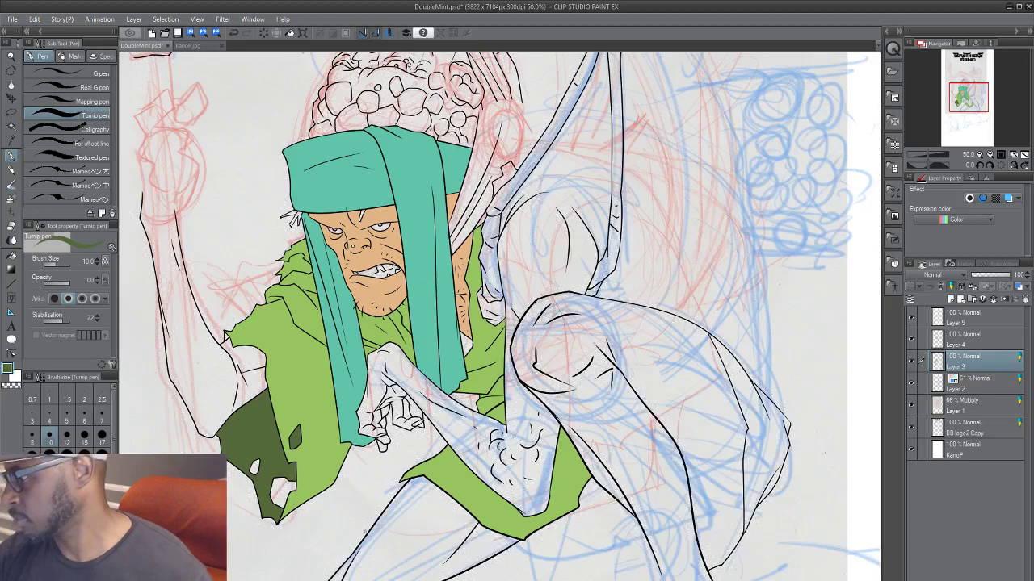
left_click(967, 320)
left_click_drag(400, 497, 316, 467)
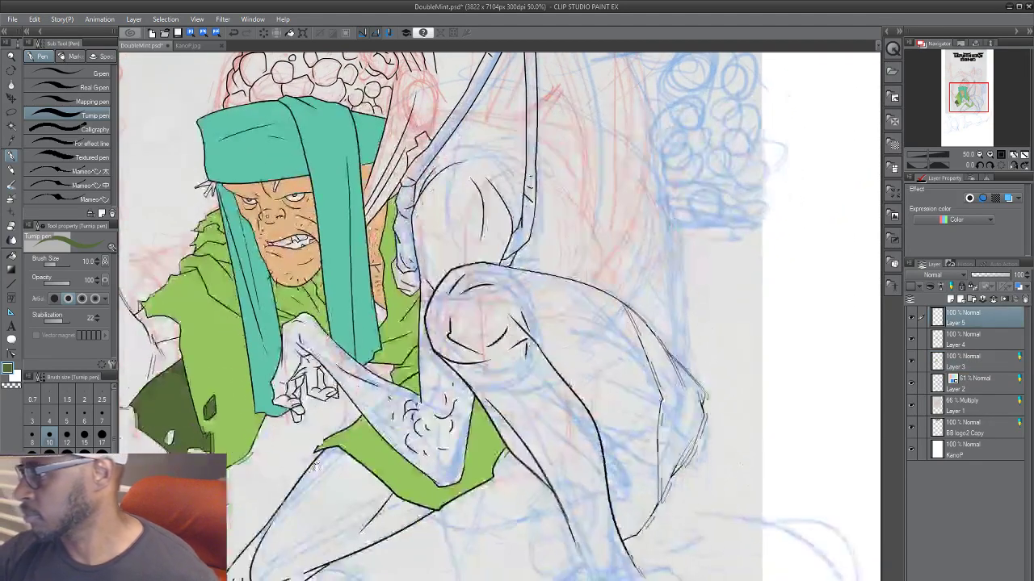
left_click(912, 319)
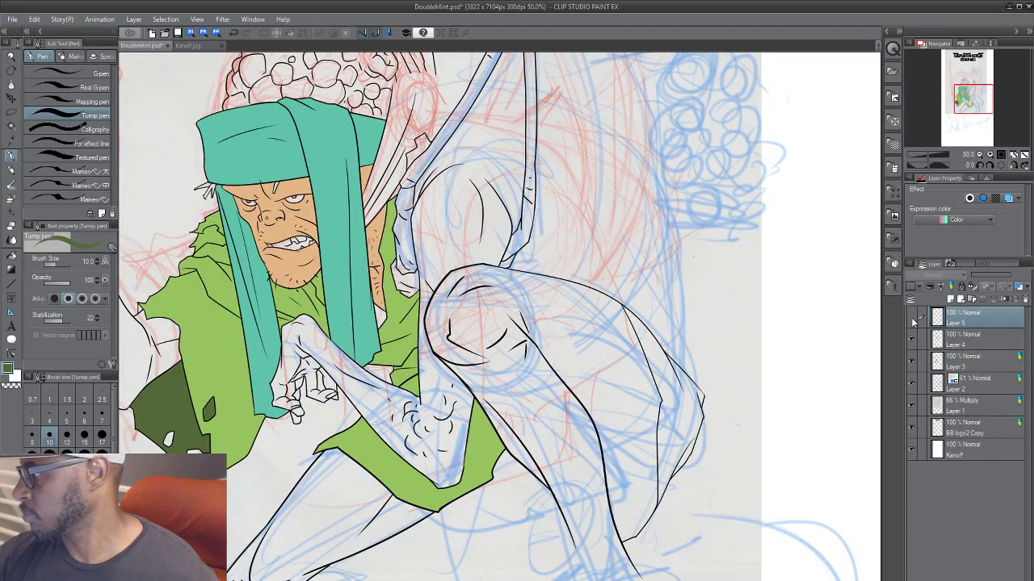
left_click(912, 340)
left_click(911, 340)
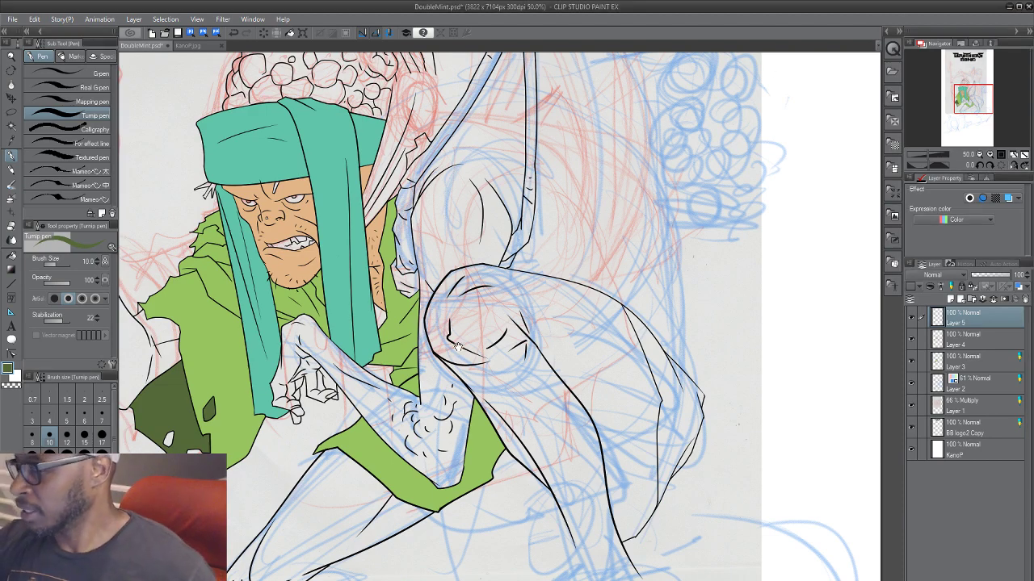
left_click_drag(458, 347, 455, 419)
scroll(440, 486, "down", 2)
left_click_drag(614, 419, 642, 482)
scroll(564, 470, "down", 2)
mouse_move(600, 513)
left_mouse_down()
mouse_move(572, 389)
mouse_move(638, 386)
mouse_move(655, 512)
left_mouse_up()
scroll(572, 389, "up", 2)
left_click_drag(664, 468, 654, 545)
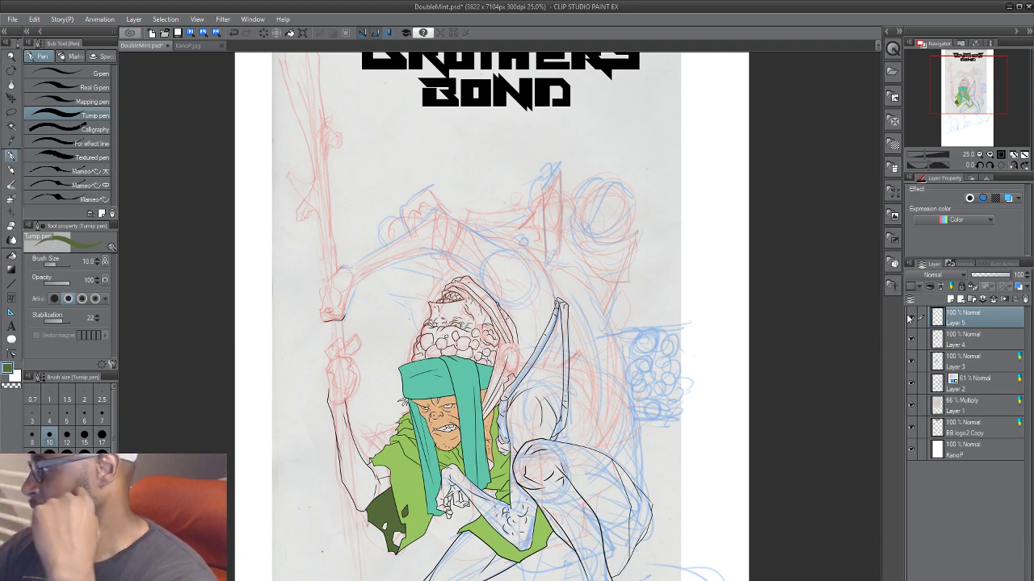
left_click_drag(623, 161, 645, 190)
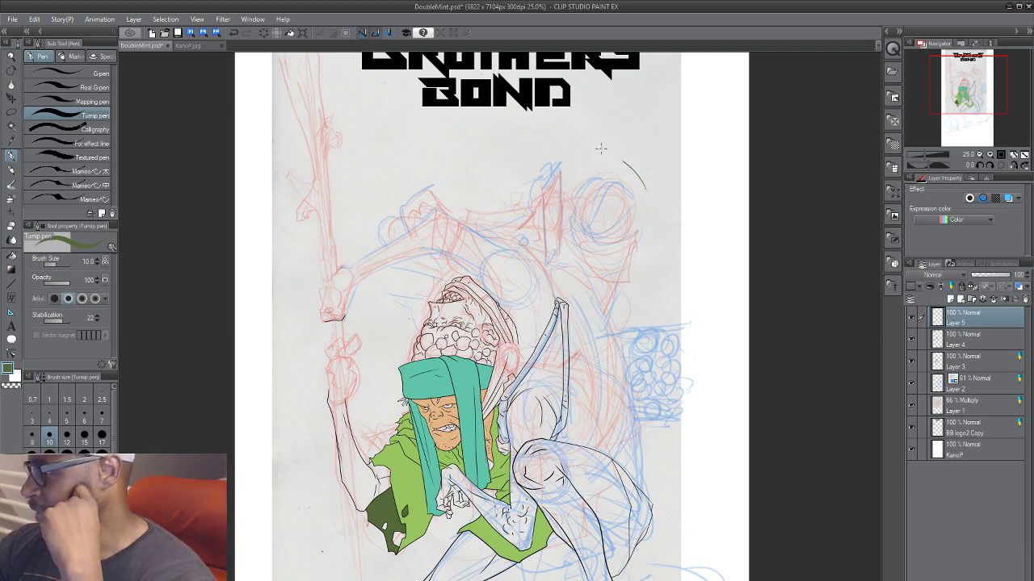
mouse_move(601, 148)
left_mouse_down()
mouse_move(403, 393)
mouse_move(642, 155)
left_mouse_up()
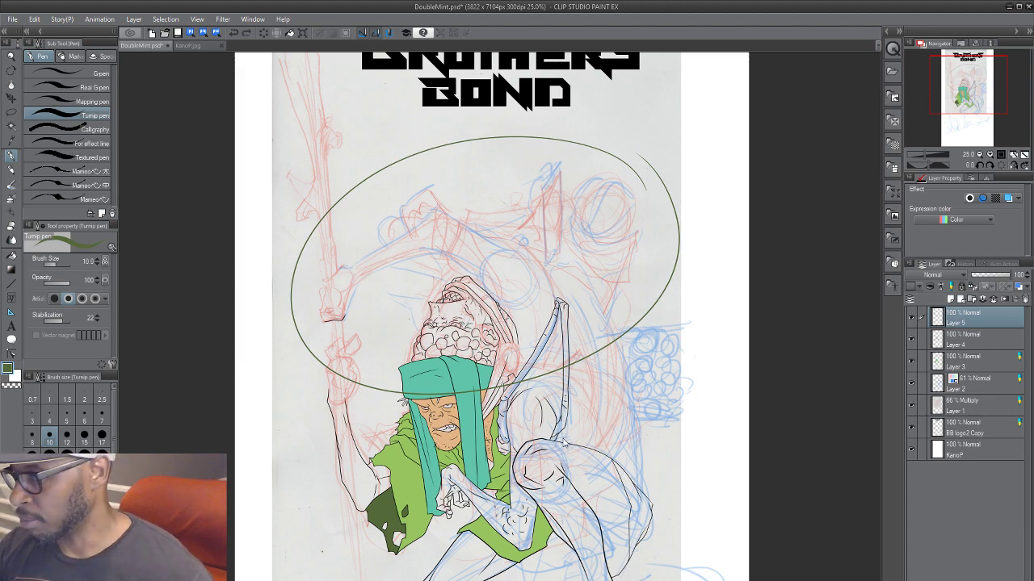
key("ctrl+z")
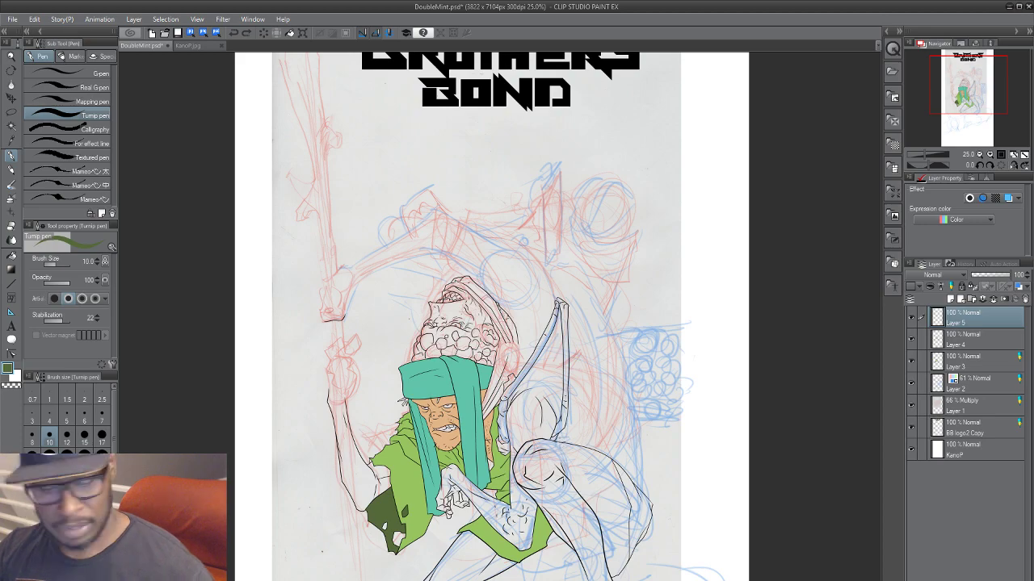
Step: Examine the character's head, headwear and arms with the canvas rotated 180 degrees, and return the canvas upright
key("r")
left_click_drag(631, 402, 328, 222)
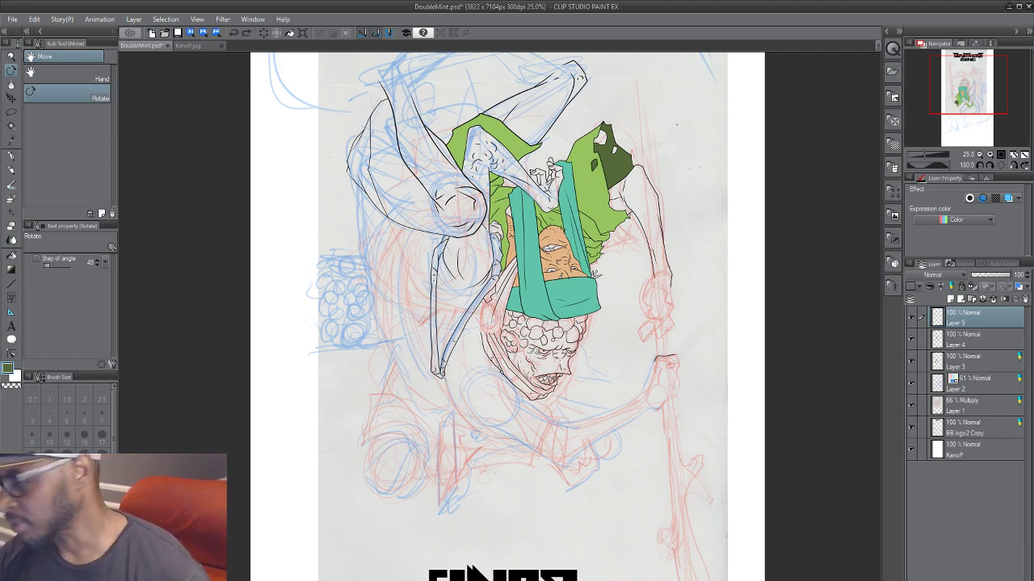
key("ctrl+plus")
key("ctrl+plus")
left_click_drag(546, 457, 420, 549)
left_click_drag(502, 404, 374, 579)
left_click_drag(415, 521, 383, 577)
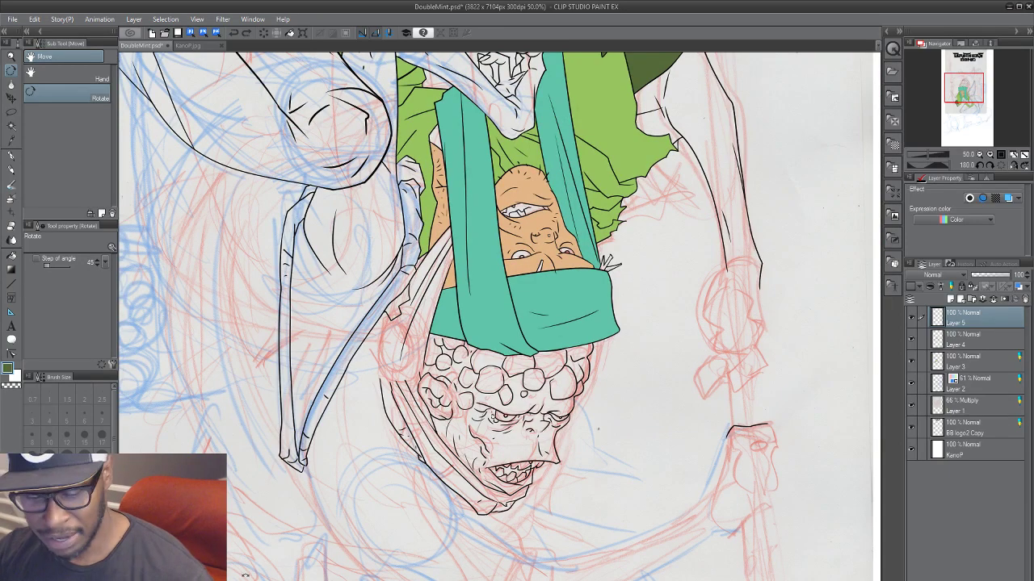
key("p")
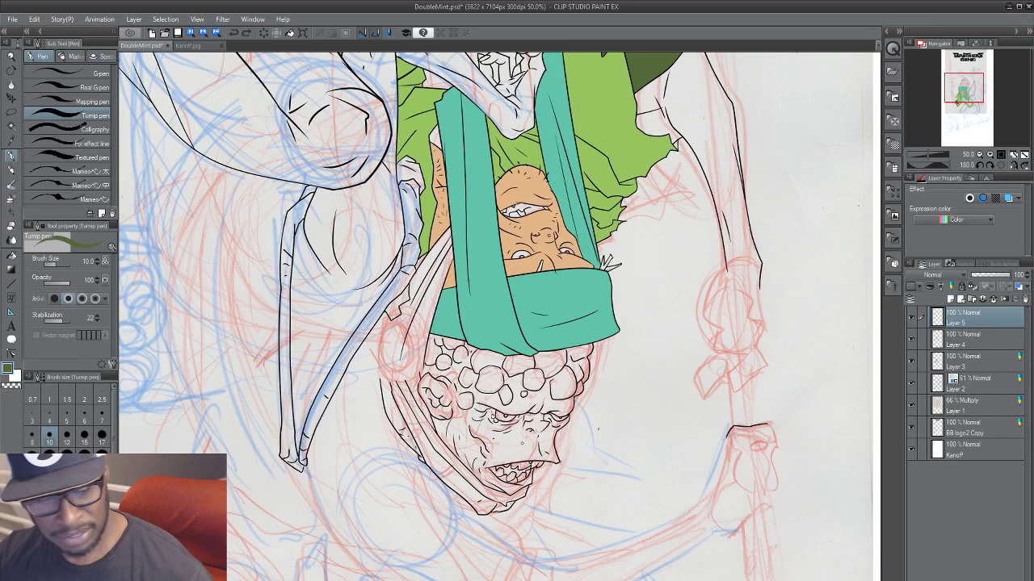
key("r")
left_click_drag(544, 536, 437, 162)
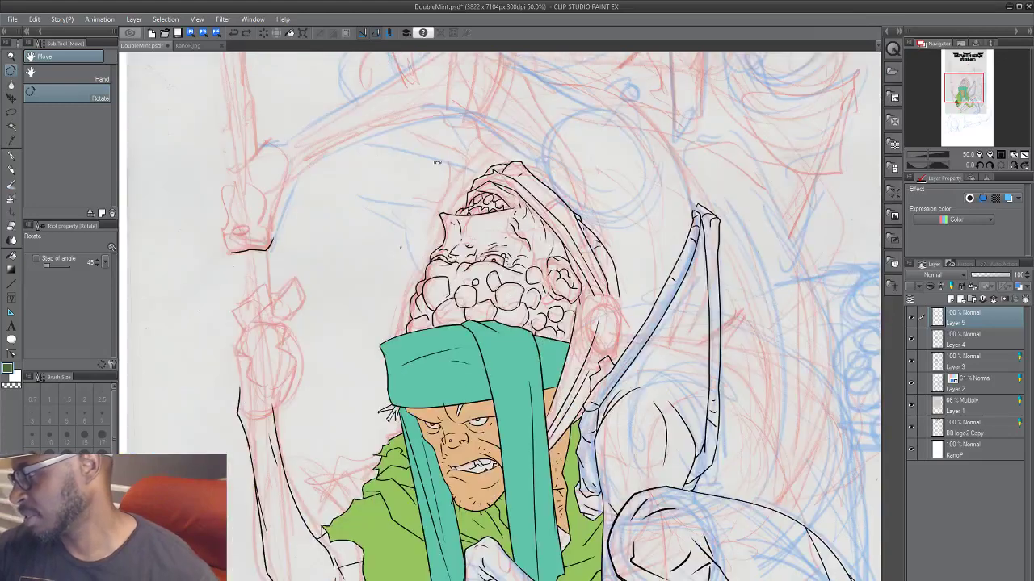
left_click_drag(527, 539, 488, 452)
key("p")
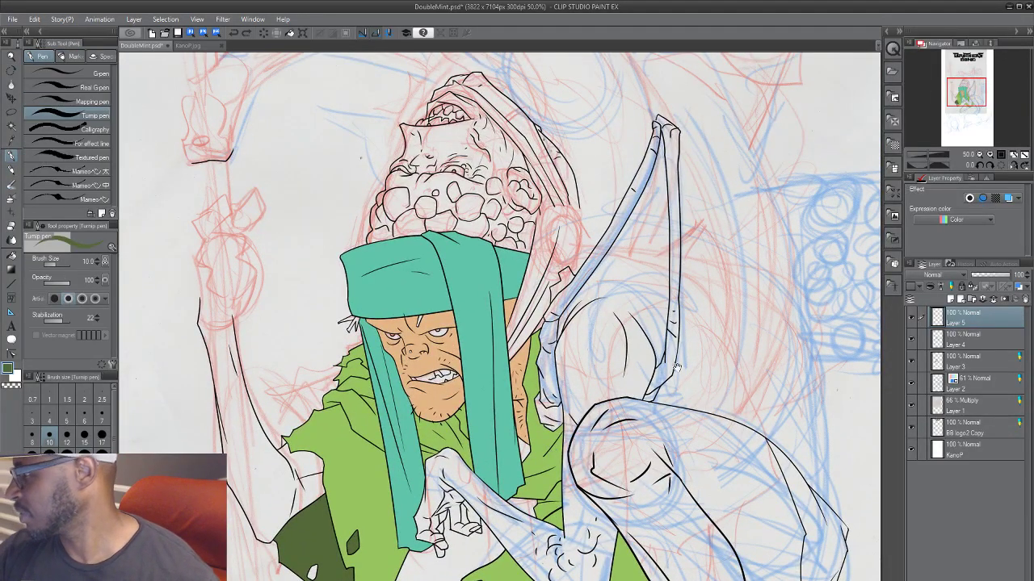
left_click_drag(490, 449, 459, 427)
left_click(321, 534, "ctrl")
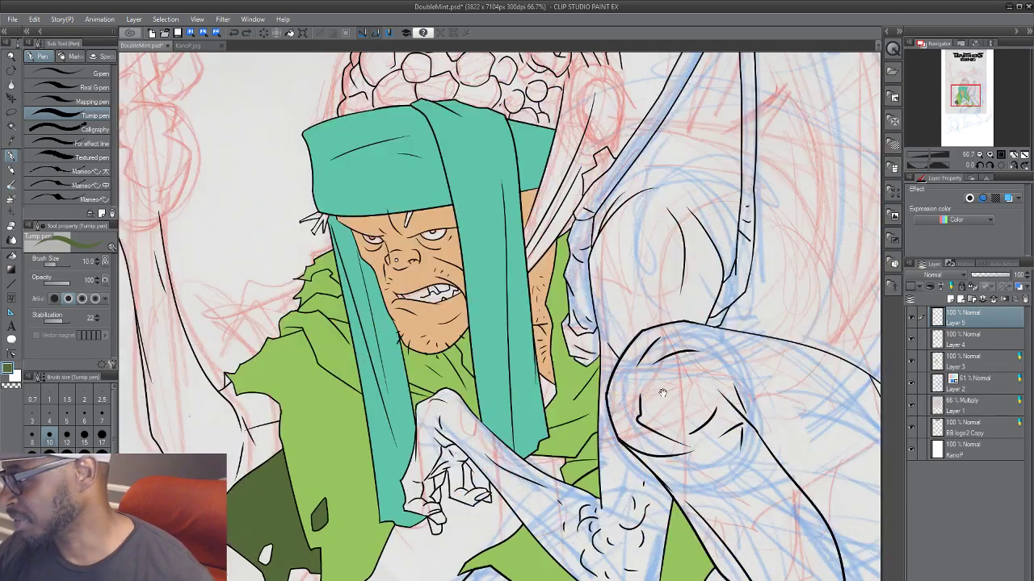
mouse_move(662, 394)
left_mouse_down()
mouse_move(489, 460)
mouse_move(454, 551)
mouse_move(372, 483)
left_mouse_up()
mouse_move(679, 521)
left_mouse_down()
mouse_move(559, 359)
mouse_move(482, 461)
mouse_move(521, 372)
left_mouse_up()
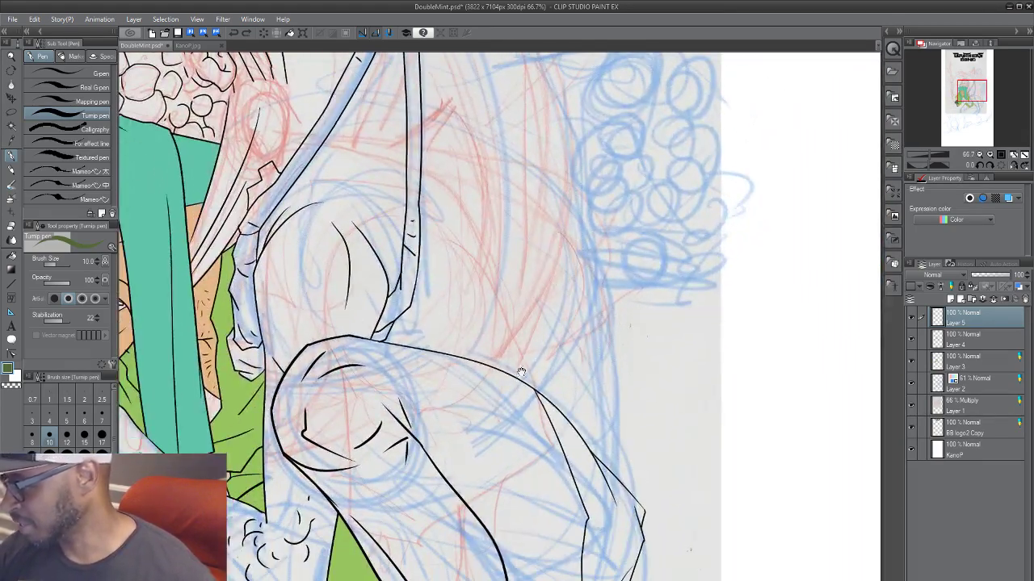
Step: Sample black from the existing line art and ink the first contour above the front foot's big toe
mouse_move(543, 514)
left_mouse_down()
mouse_move(544, 431)
mouse_move(581, 302)
left_mouse_up()
left_click_drag(535, 457, 579, 346)
mouse_move(579, 454)
left_mouse_down()
mouse_move(590, 436)
mouse_move(558, 433)
left_mouse_up()
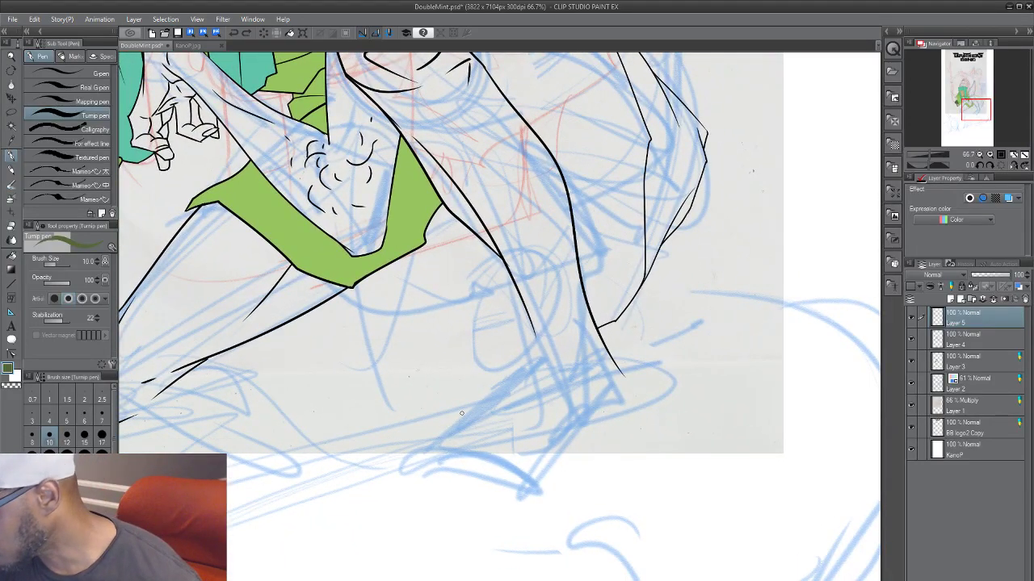
left_click_drag(462, 413, 428, 444)
key("ctrl+z")
left_click(382, 265, "alt")
left_click(381, 271, "alt")
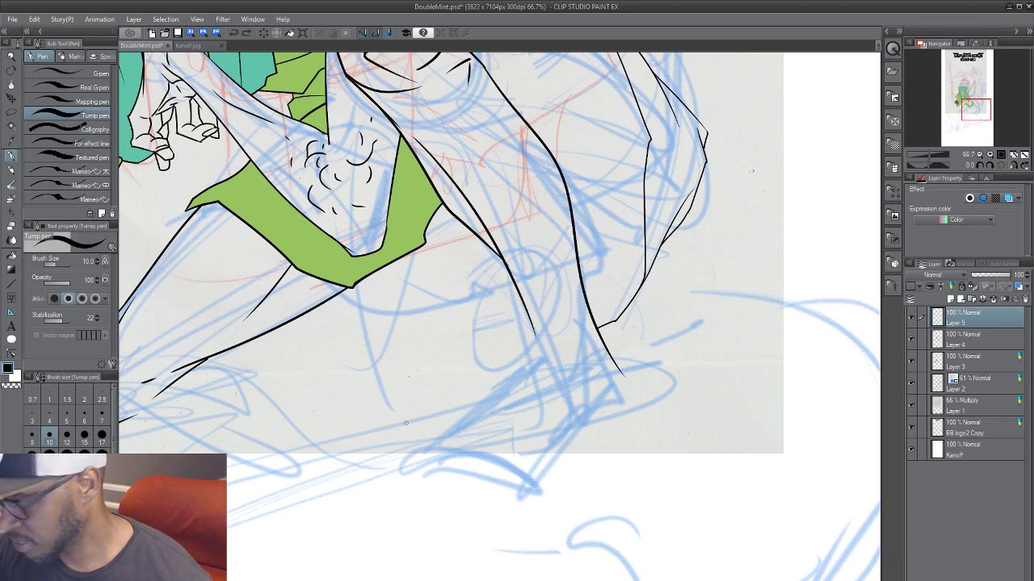
left_click_drag(455, 422, 435, 444)
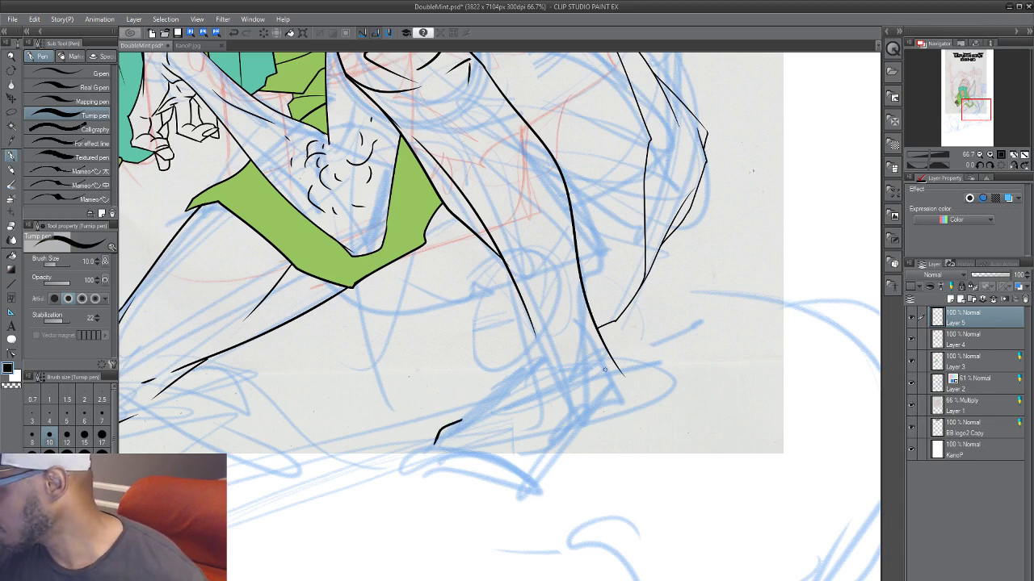
Step: Ink the rounded outline of the front foot's big toe and the line separating it from the next toe
left_click(912, 318)
left_click(912, 318)
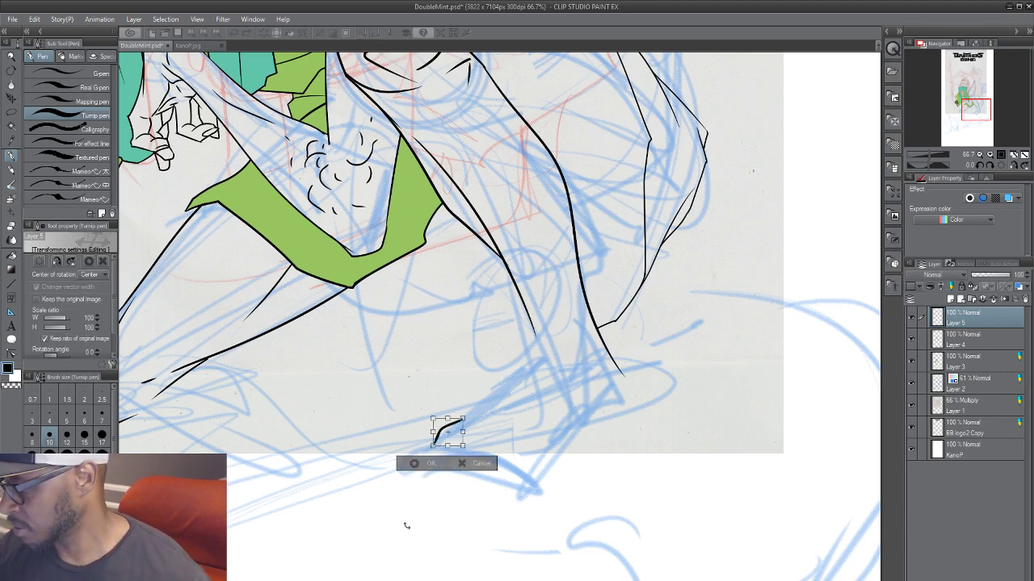
mouse_move(434, 448)
left_mouse_down()
mouse_move(405, 453)
mouse_move(441, 446)
mouse_move(411, 479)
mouse_move(447, 468)
left_mouse_up()
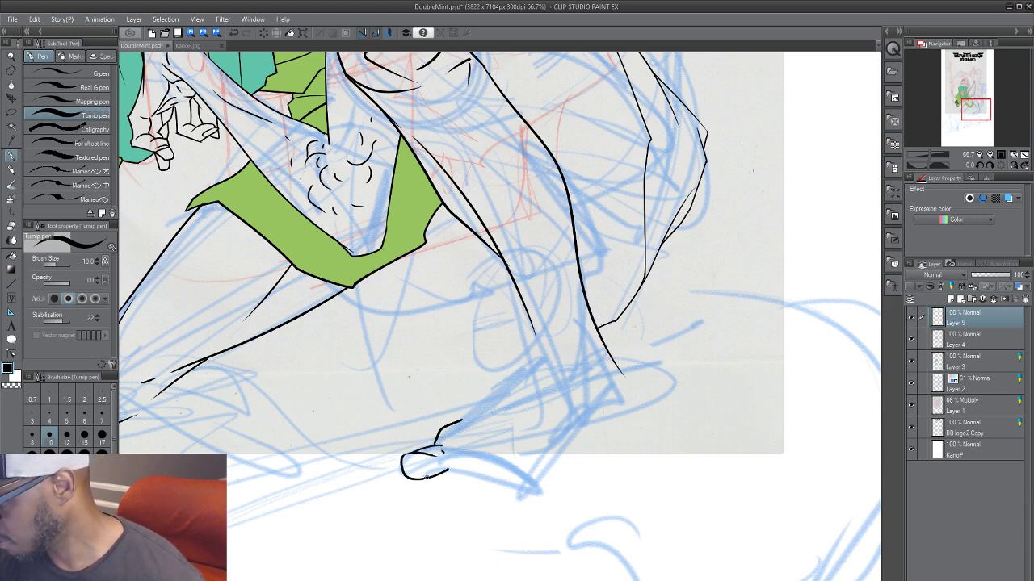
key("ctrl+z")
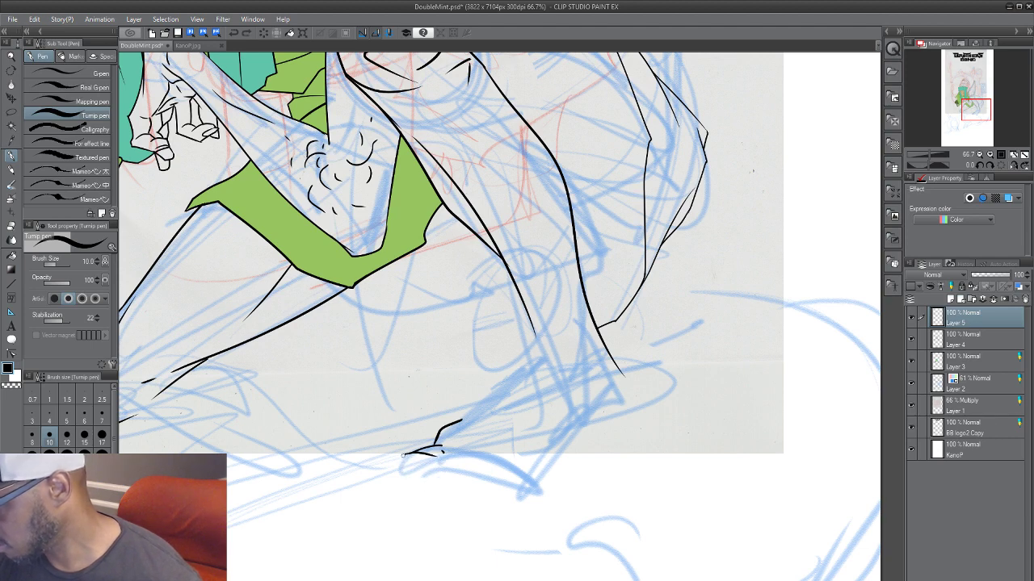
mouse_move(402, 455)
left_mouse_down()
mouse_move(409, 479)
mouse_move(451, 473)
mouse_move(444, 467)
mouse_move(465, 442)
left_mouse_up()
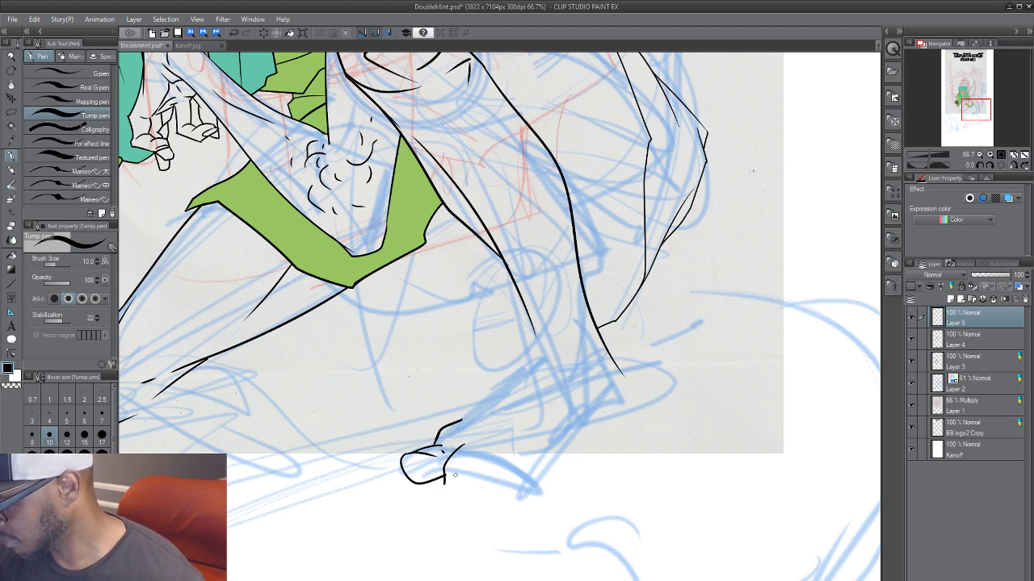
Step: Ink the front foot's smaller toes and the top contour of the foot up to the ankle
mouse_move(443, 478)
left_mouse_down()
mouse_move(445, 487)
mouse_move(489, 484)
left_mouse_up()
left_click_drag(467, 473, 492, 440)
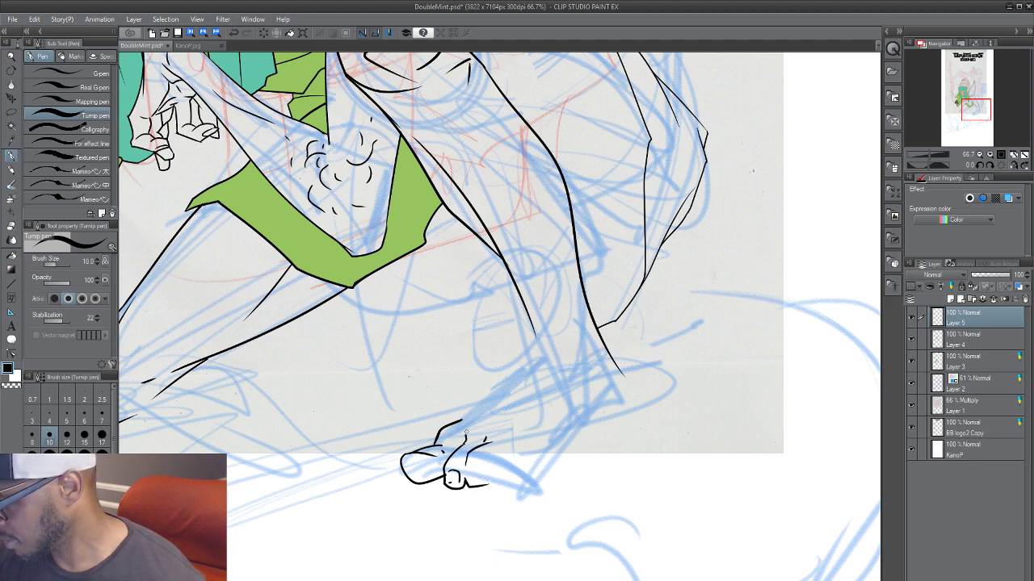
left_click_drag(462, 419, 534, 358)
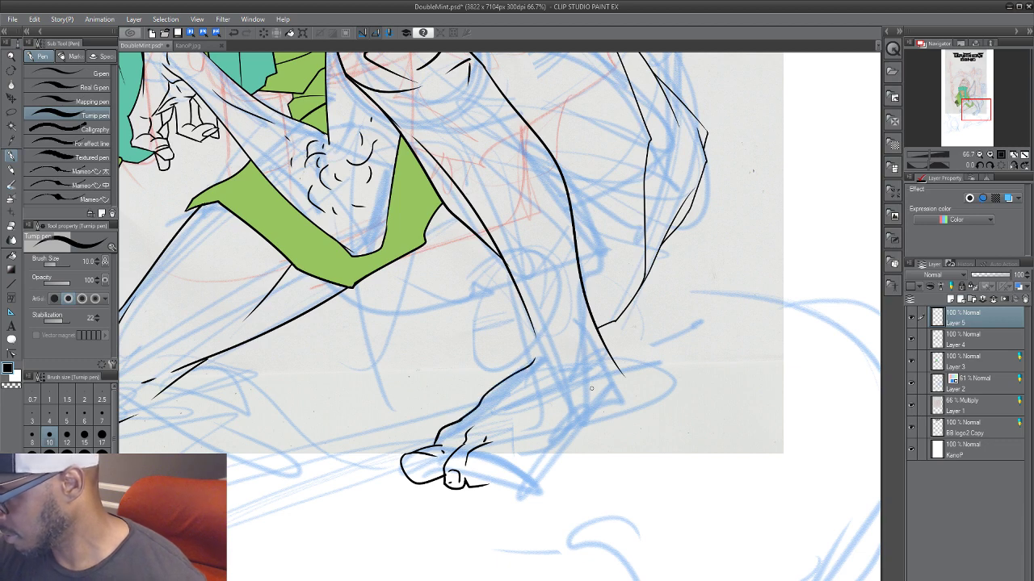
mouse_move(495, 454)
left_mouse_down()
mouse_move(489, 483)
mouse_move(485, 475)
mouse_move(521, 481)
mouse_move(539, 466)
mouse_move(520, 445)
left_mouse_up()
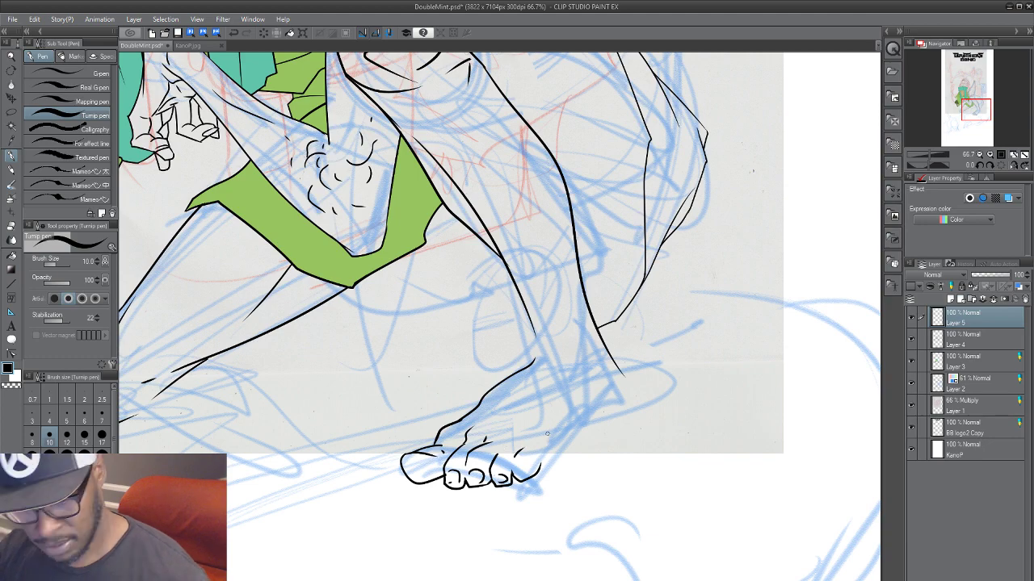
Step: Reduce the Turnip pen size to 8 and join the shin line to the top of the foot at the ankle
key("[")
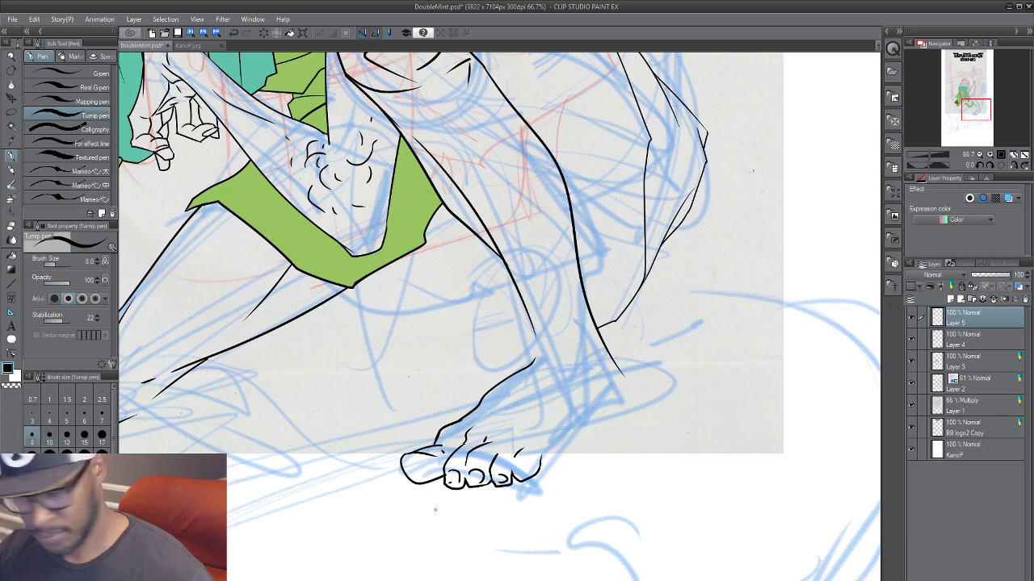
scroll(436, 513, "down", 3)
scroll(588, 445, "up", 3)
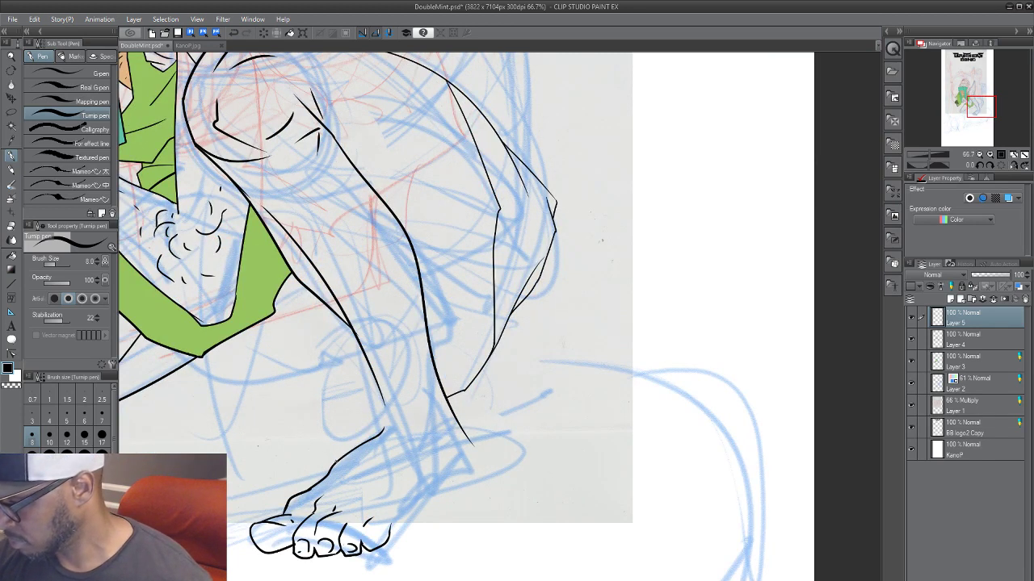
mouse_move(335, 462)
left_mouse_down()
mouse_move(375, 416)
mouse_move(381, 381)
left_mouse_up()
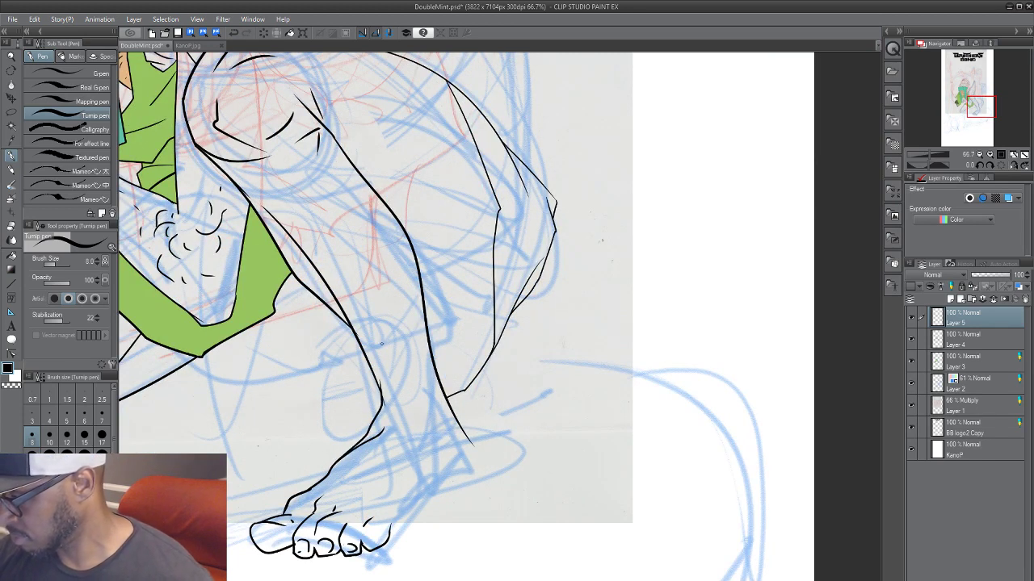
Step: On Layer 4, ink the ankle tendons, the heel and the outer edge of the front foot down to the toes
left_click(982, 348)
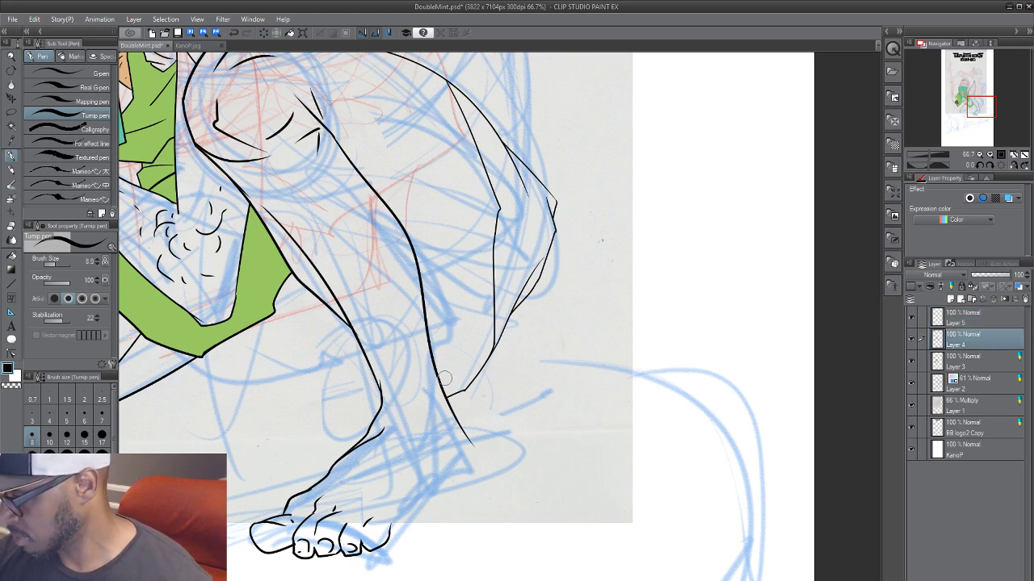
left_click_drag(389, 374, 392, 428)
mouse_move(405, 403)
left_mouse_down()
mouse_move(389, 434)
mouse_move(428, 409)
mouse_move(407, 449)
mouse_move(442, 432)
mouse_move(444, 391)
left_mouse_up()
mouse_move(449, 438)
left_mouse_down()
mouse_move(450, 458)
mouse_move(477, 446)
mouse_move(470, 467)
mouse_move(389, 535)
left_mouse_up()
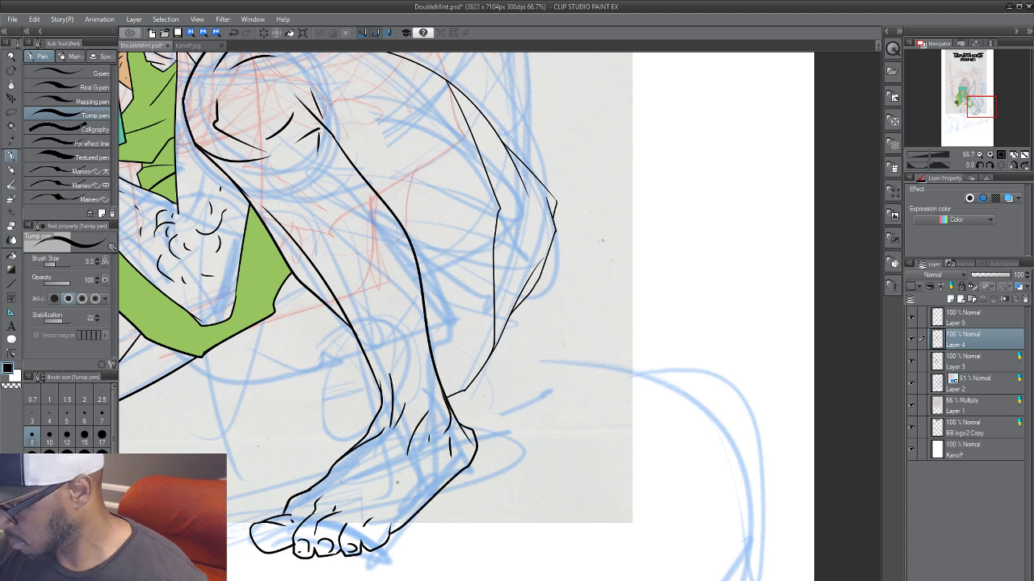
left_click(912, 340)
left_click(912, 341)
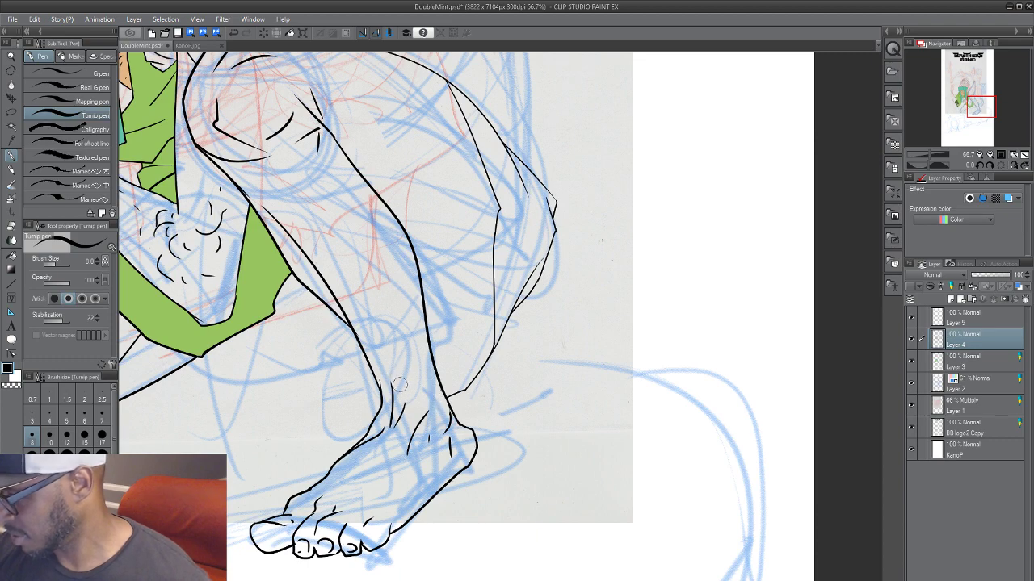
Step: Return to Layer 5 and ink the angular, notched edge line running between the kneeling leg and the front ankle
left_click(976, 314)
left_click_drag(497, 403, 491, 478)
scroll(432, 493, "down", 1)
left_click_drag(525, 418, 635, 331)
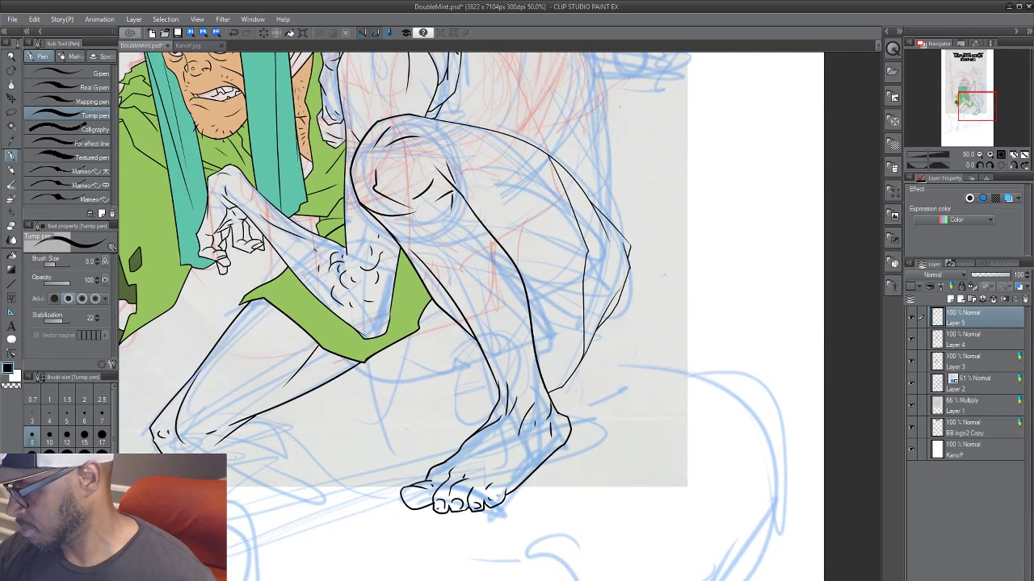
left_click_drag(570, 440, 542, 476)
left_click(912, 318)
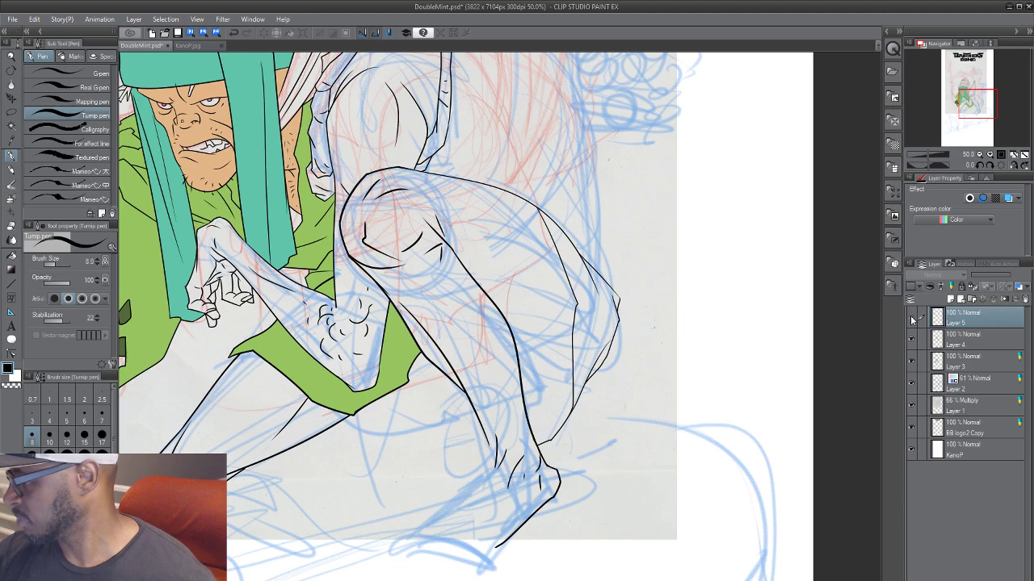
left_click(912, 318)
left_click_drag(493, 425, 574, 440)
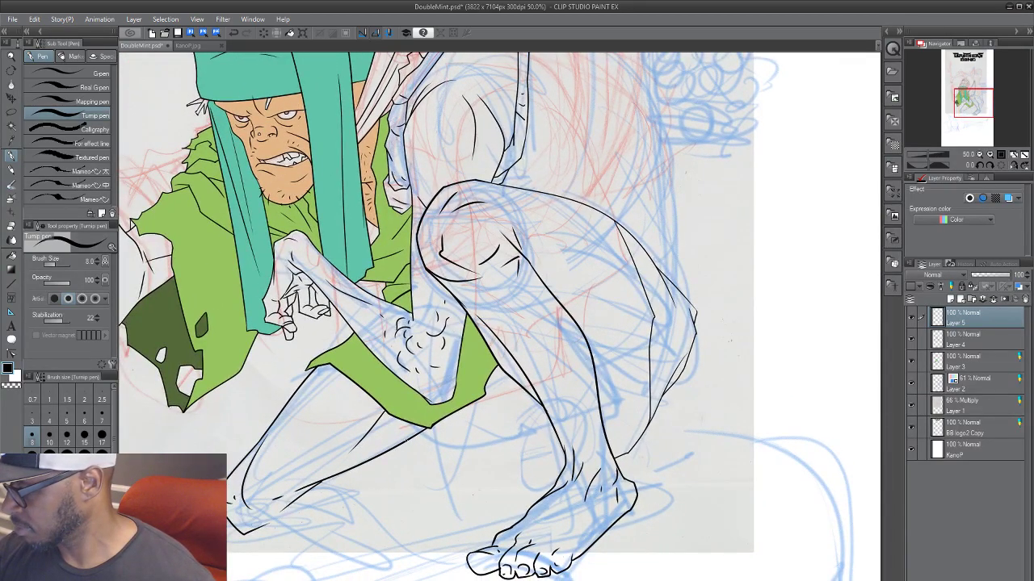
mouse_move(412, 442)
left_mouse_down()
mouse_move(443, 481)
mouse_move(549, 463)
left_mouse_up()
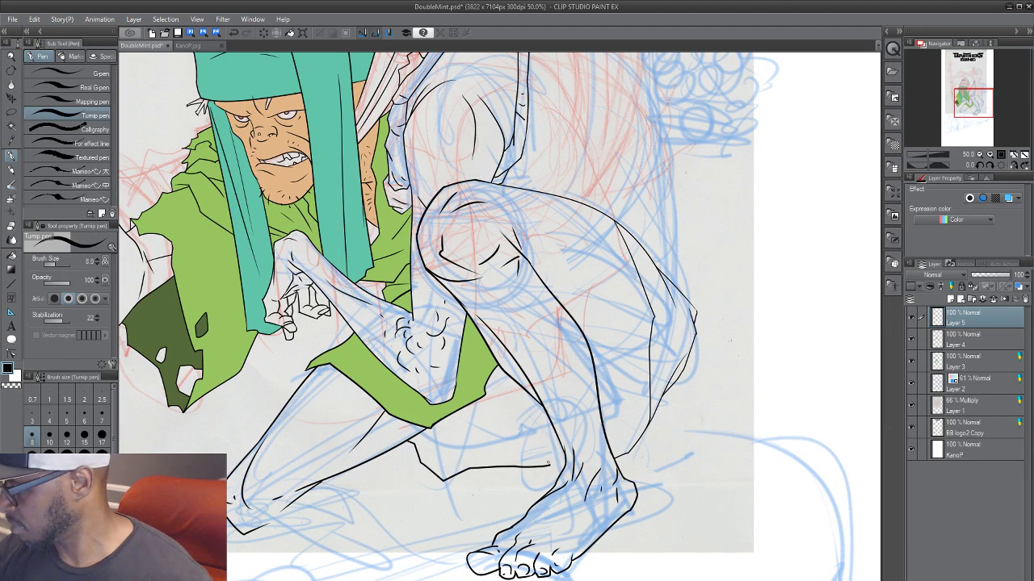
left_click_drag(593, 446, 579, 471)
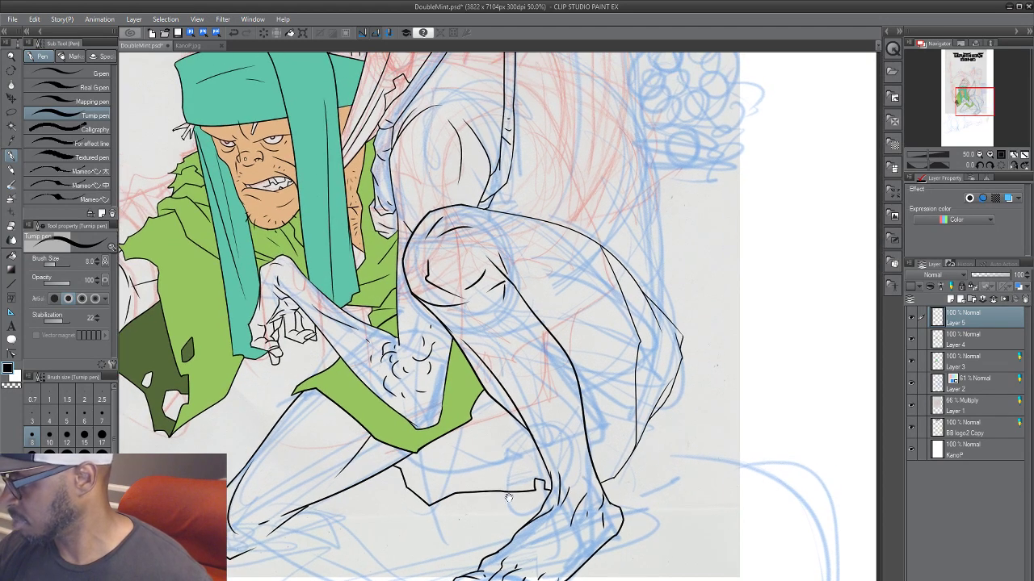
Step: Ink the small contours beside the front leg's inner shin, just below the green cloak's hem
left_click(911, 318)
left_click(911, 317)
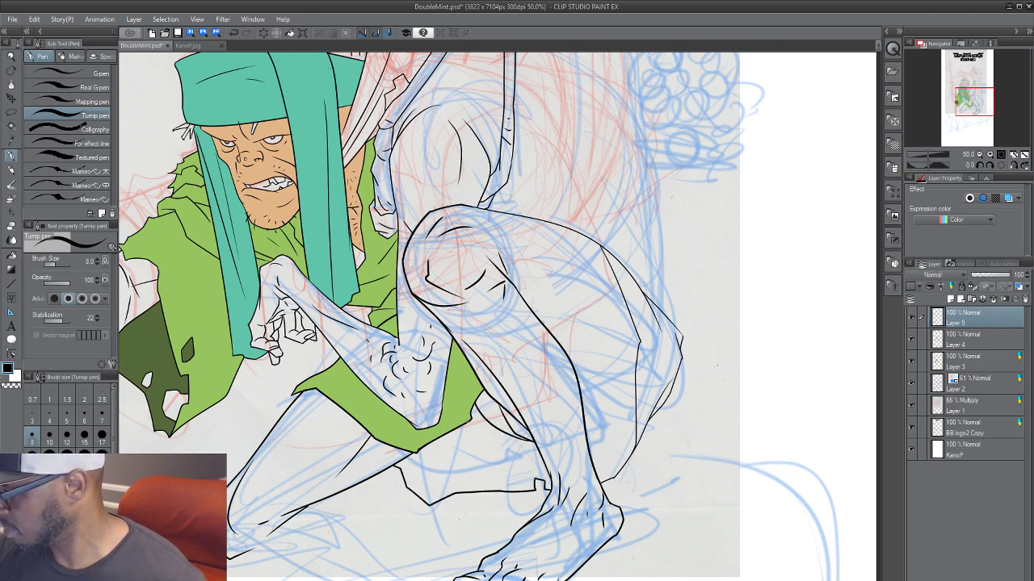
left_click_drag(470, 421, 489, 434)
mouse_move(637, 436)
left_mouse_down()
mouse_move(592, 468)
mouse_move(578, 458)
mouse_move(584, 444)
mouse_move(547, 461)
left_mouse_up()
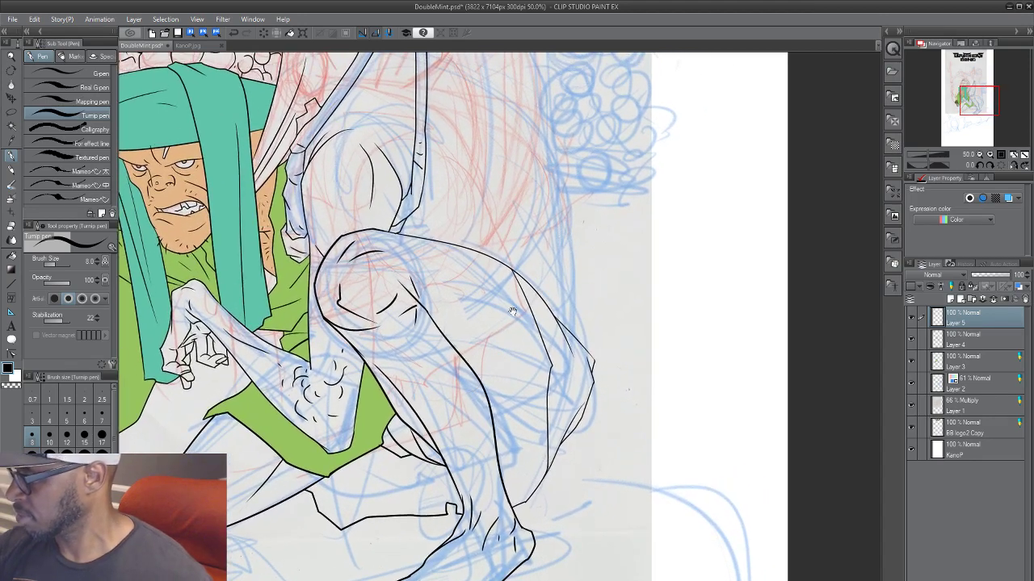
Step: Ink the muscle lines and underside of the front leg's thigh with the folds beneath it, and save the file
left_click_drag(425, 306, 478, 317)
mouse_move(449, 316)
left_mouse_down()
mouse_move(502, 352)
mouse_move(476, 352)
mouse_move(497, 377)
mouse_move(555, 385)
left_mouse_up()
mouse_move(482, 390)
left_mouse_down()
mouse_move(532, 408)
mouse_move(555, 395)
left_mouse_up()
key("ctrl+z")
mouse_move(437, 379)
left_mouse_down()
mouse_move(486, 403)
mouse_move(560, 381)
left_mouse_up()
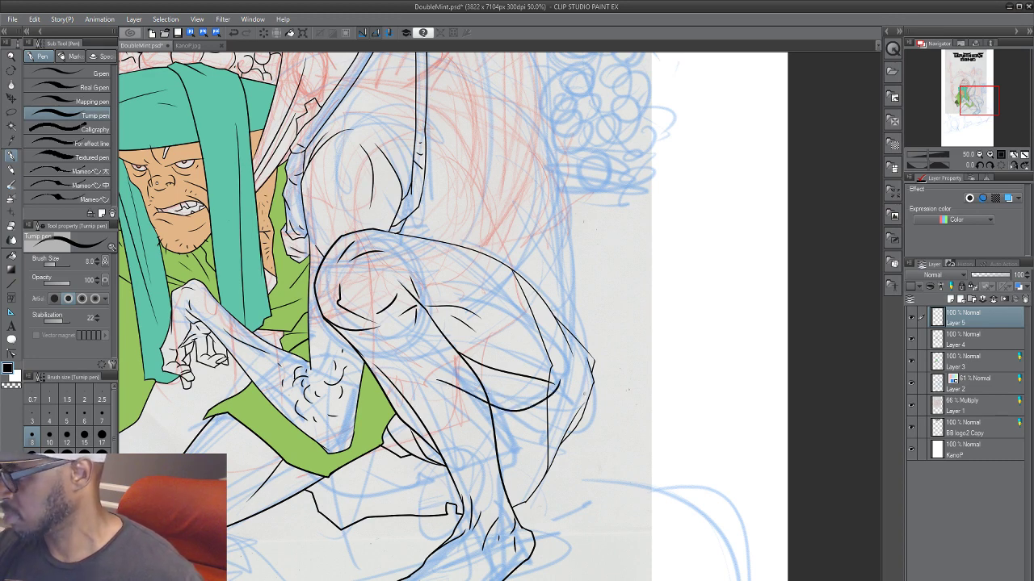
mouse_move(505, 411)
left_mouse_down()
mouse_move(545, 403)
mouse_move(516, 448)
mouse_move(494, 456)
mouse_move(487, 440)
mouse_move(521, 433)
left_mouse_up()
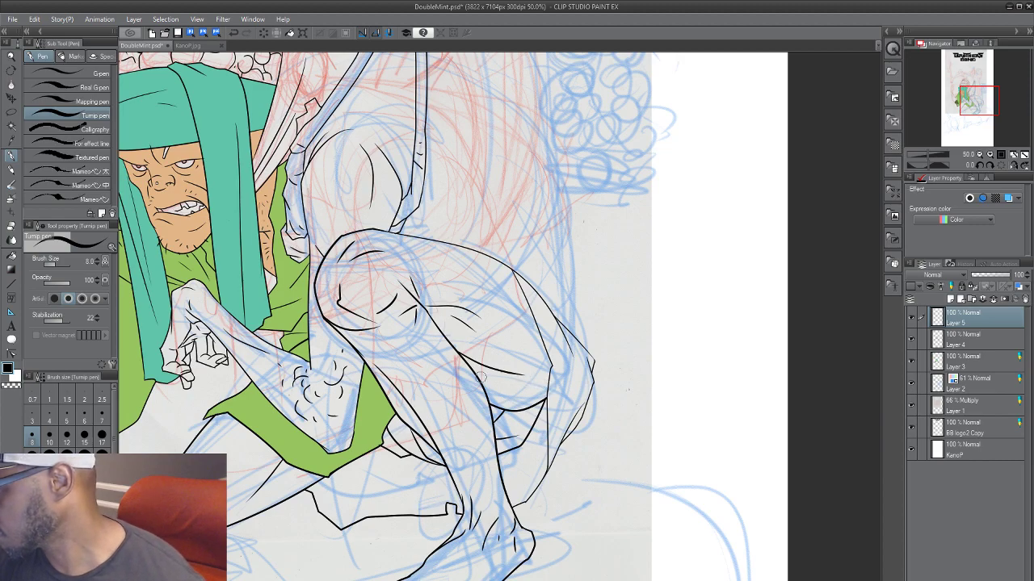
mouse_move(581, 409)
left_mouse_down()
mouse_move(613, 366)
mouse_move(695, 425)
left_mouse_up()
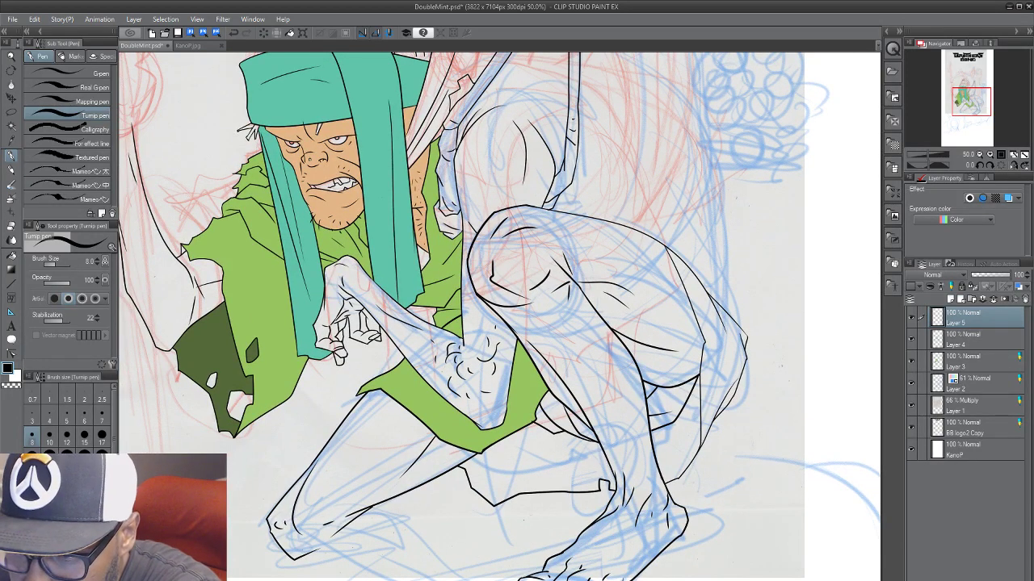
key("ctrl+s")
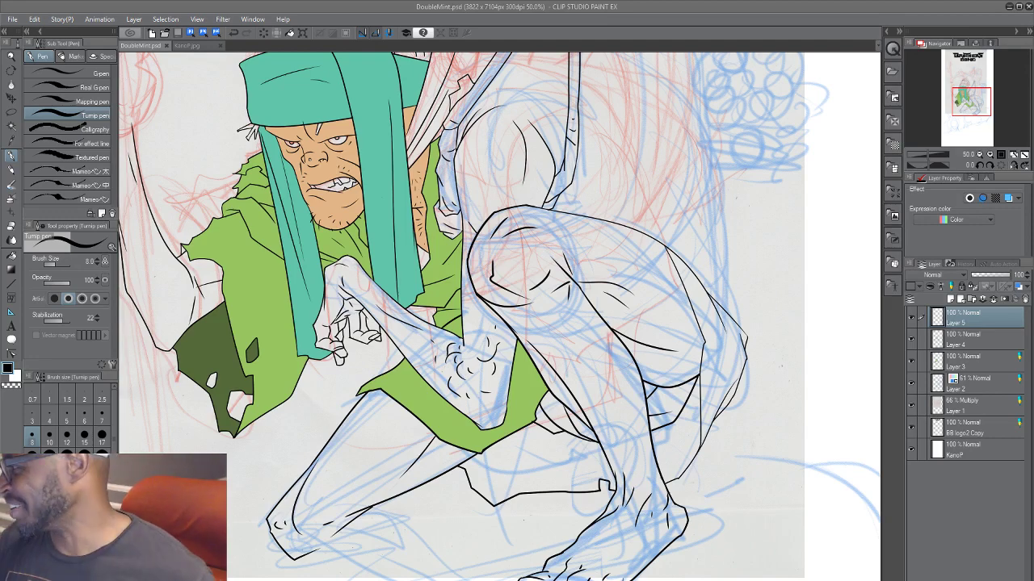
Step: Ink the kneeling leg's foot with its sole, toes and the angular folds behind it
mouse_move(465, 546)
left_mouse_down()
mouse_move(453, 521)
mouse_move(455, 531)
left_mouse_up()
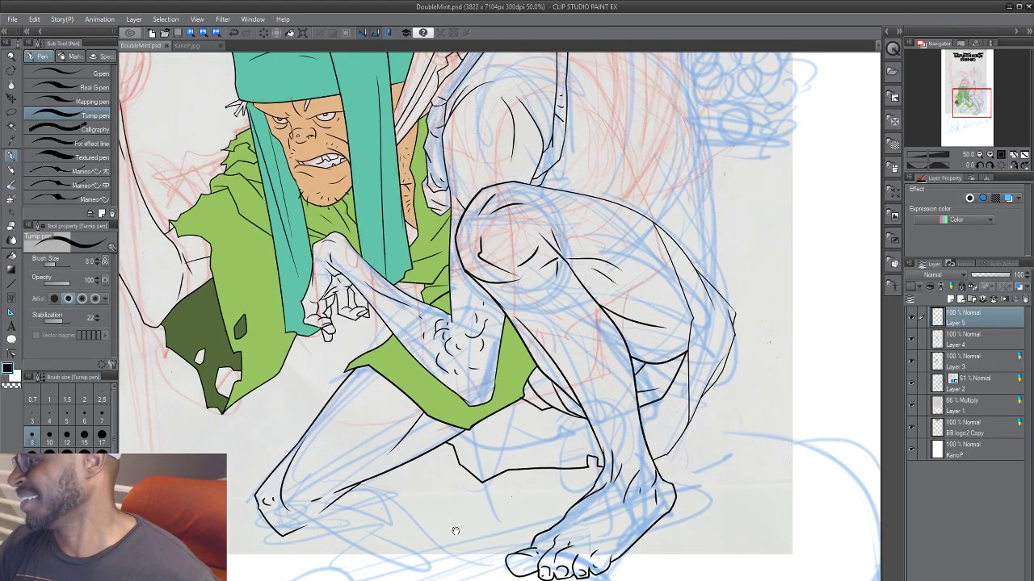
left_click_drag(486, 469, 504, 385)
mouse_move(389, 503)
left_mouse_down()
mouse_move(491, 377)
mouse_move(540, 389)
left_mouse_up()
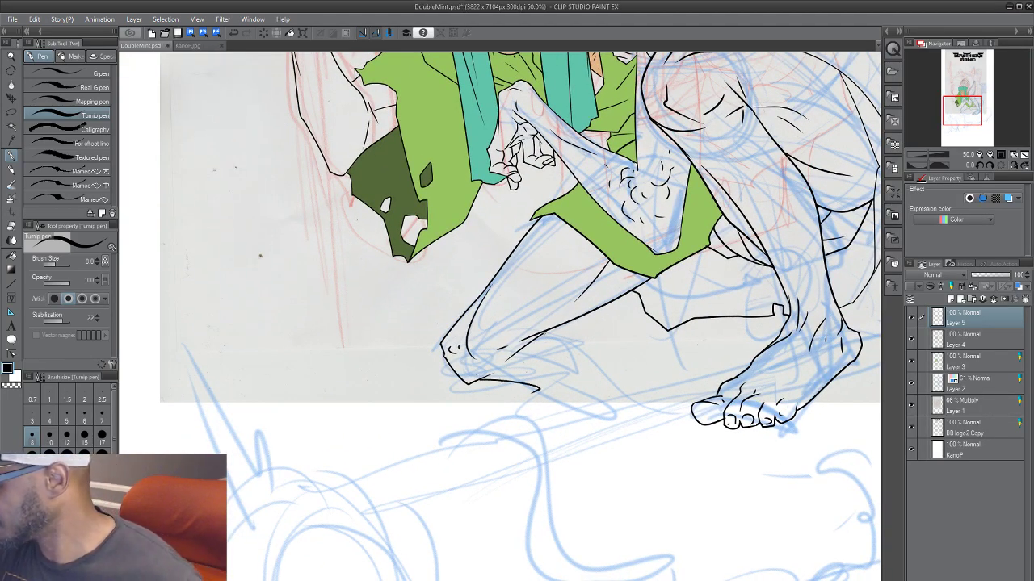
mouse_move(543, 333)
left_mouse_down()
mouse_move(582, 343)
mouse_move(606, 373)
mouse_move(579, 369)
mouse_move(551, 388)
left_mouse_up()
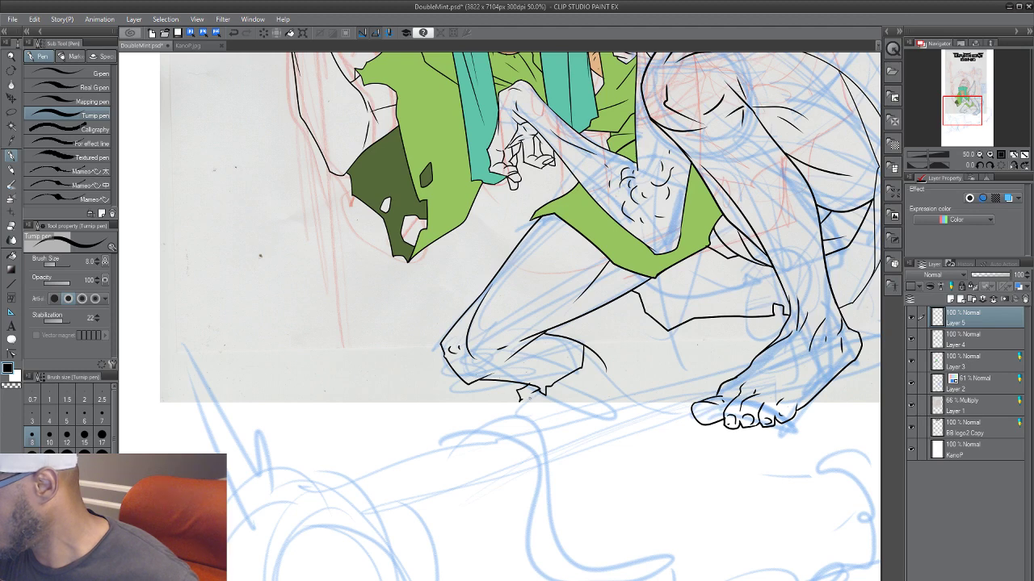
left_click_drag(523, 398, 536, 407)
mouse_move(537, 407)
left_mouse_down()
mouse_move(590, 396)
mouse_move(604, 366)
mouse_move(612, 376)
mouse_move(590, 409)
left_mouse_up()
left_click_drag(614, 365, 632, 397)
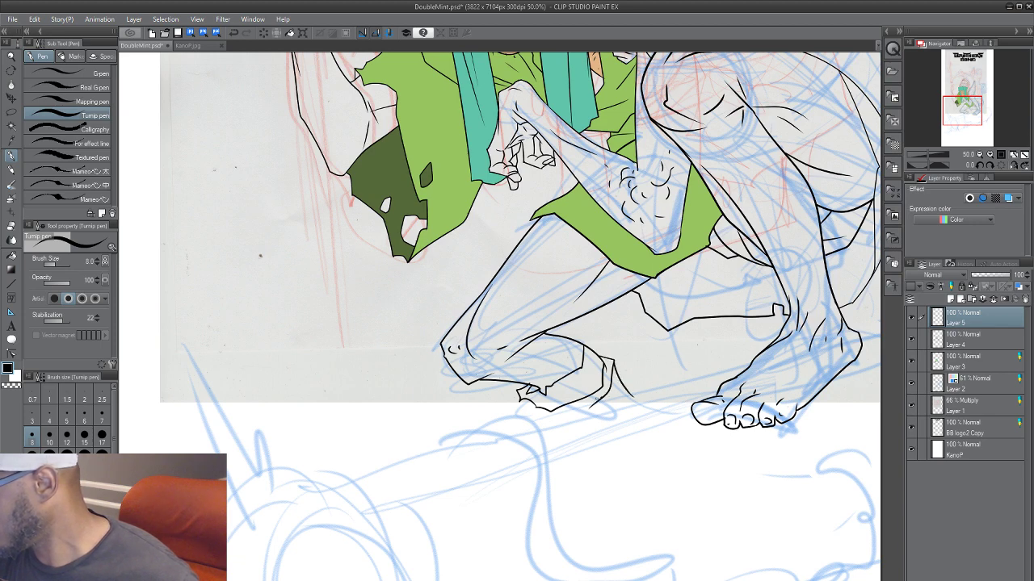
Step: Examine the inked figure from the feet up to the headwear, checking what Layer 5 contains
mouse_move(570, 405)
left_mouse_down()
mouse_move(576, 431)
mouse_move(613, 429)
mouse_move(633, 394)
mouse_move(658, 407)
mouse_move(621, 442)
mouse_move(496, 447)
mouse_move(551, 436)
mouse_move(412, 529)
mouse_move(410, 578)
mouse_move(427, 497)
mouse_move(541, 481)
mouse_move(571, 441)
mouse_move(527, 464)
mouse_move(567, 458)
mouse_move(507, 521)
mouse_move(525, 574)
left_mouse_up()
mouse_move(519, 489)
left_mouse_down()
mouse_move(555, 551)
mouse_move(521, 554)
left_mouse_up()
left_click_drag(502, 507, 563, 540)
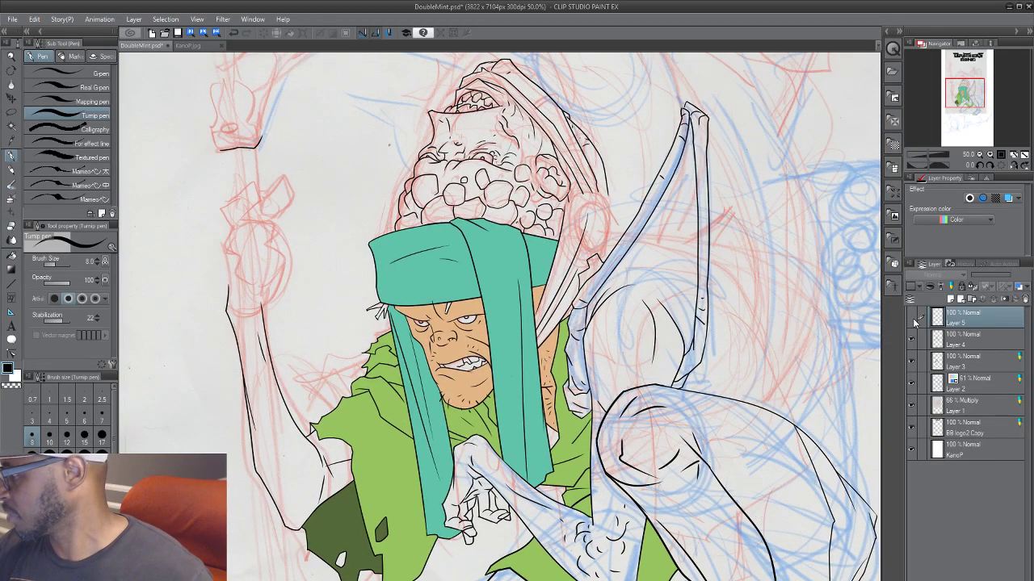
left_click_drag(807, 389, 554, 232)
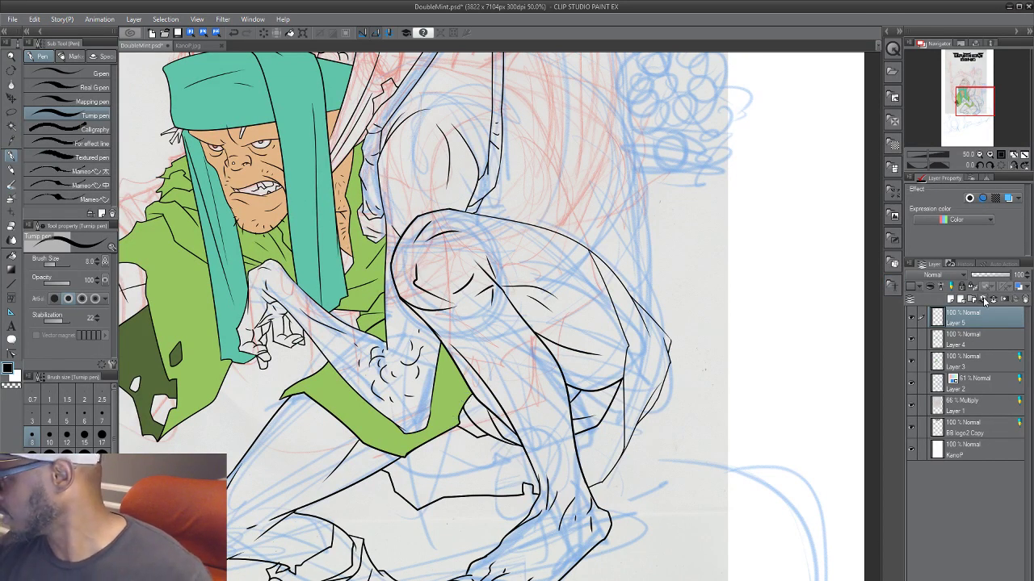
left_click_drag(439, 370, 457, 389)
left_click_drag(547, 402, 538, 435)
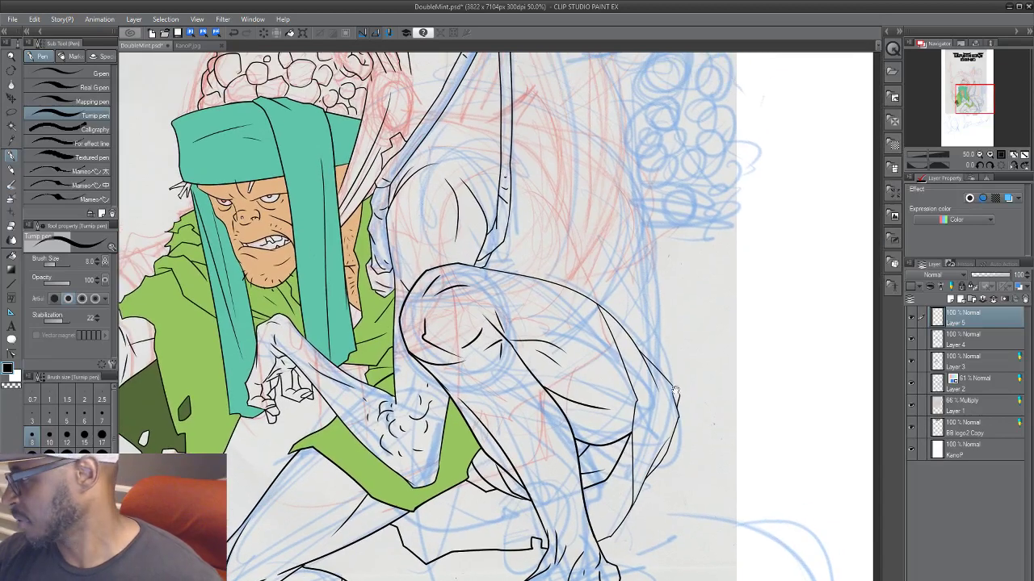
left_click_drag(575, 324, 499, 458)
left_click_drag(442, 204, 476, 278)
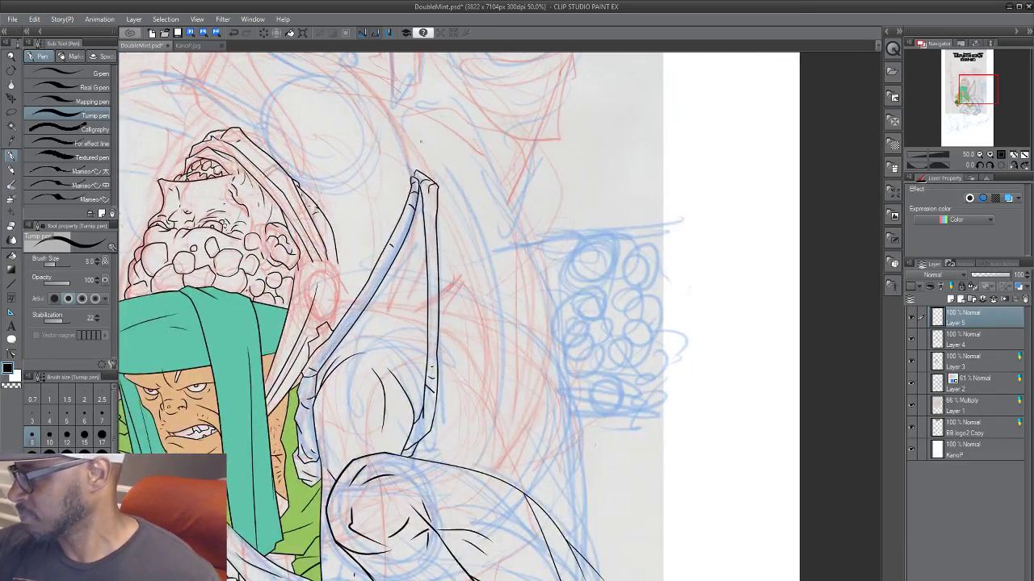
Step: Ink the jagged contour right of the upright strap and the fold lines running down behind the raised knee
left_click_drag(547, 536, 607, 369)
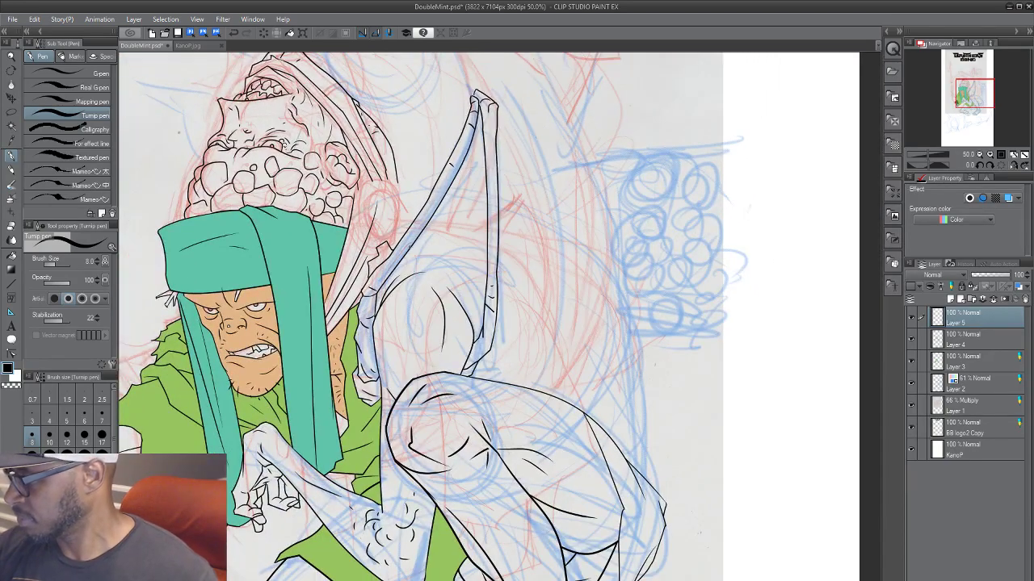
mouse_move(409, 246)
left_mouse_down()
mouse_move(478, 294)
mouse_move(486, 313)
left_mouse_up()
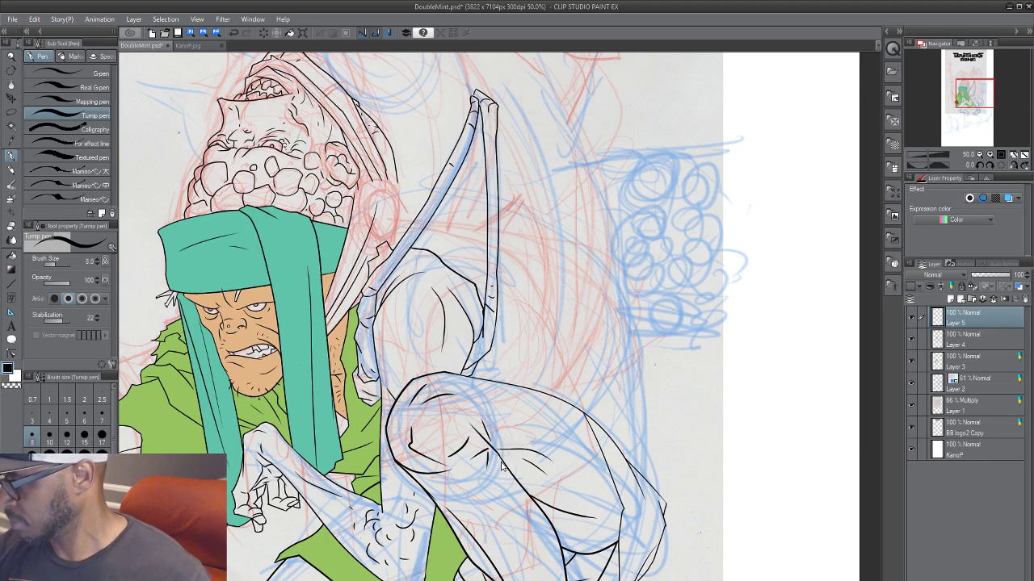
key("ctrl+z")
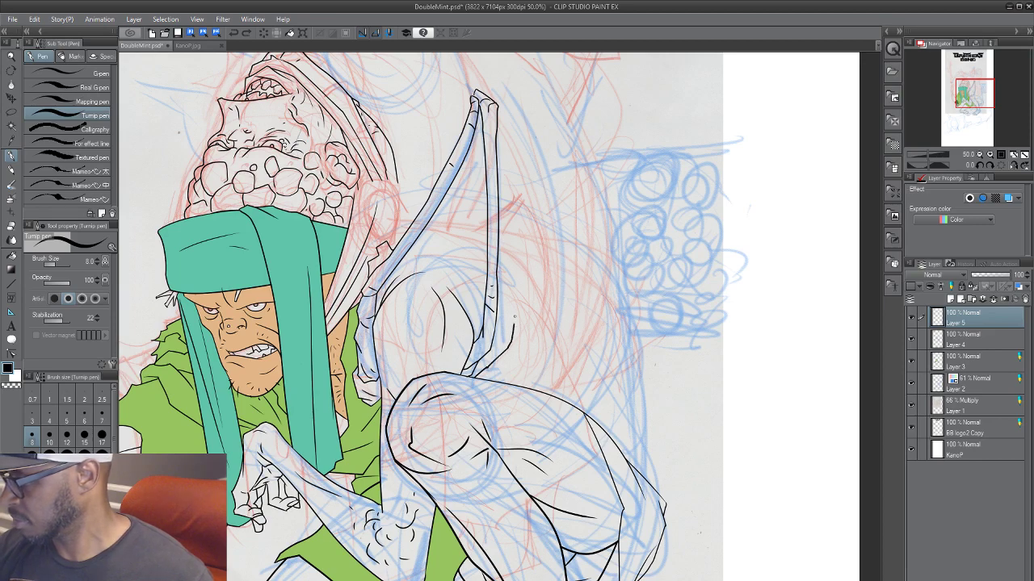
left_click_drag(527, 309, 535, 270)
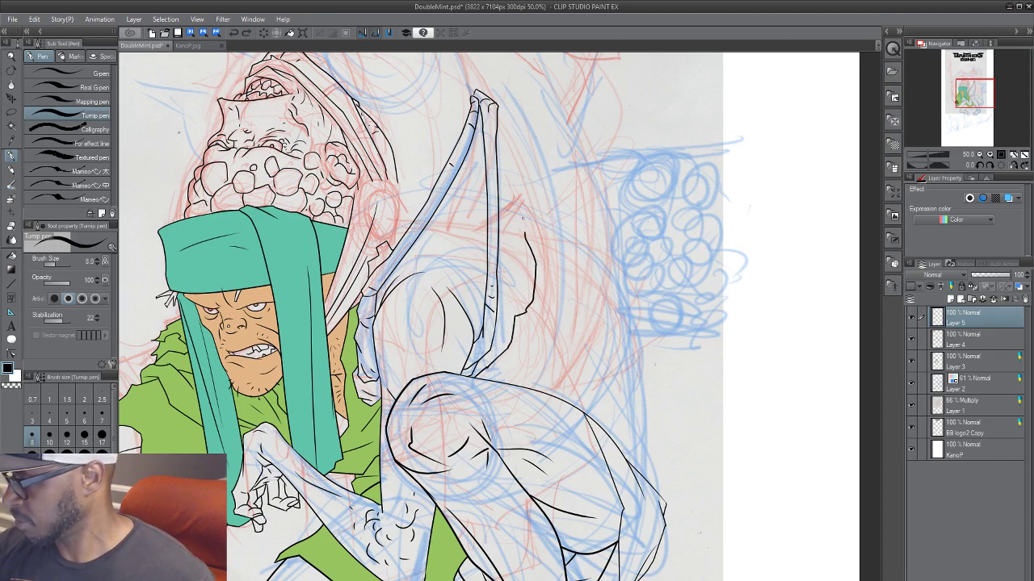
left_click_drag(517, 178, 525, 233)
mouse_move(546, 304)
left_mouse_down()
mouse_move(512, 362)
mouse_move(478, 391)
left_mouse_up()
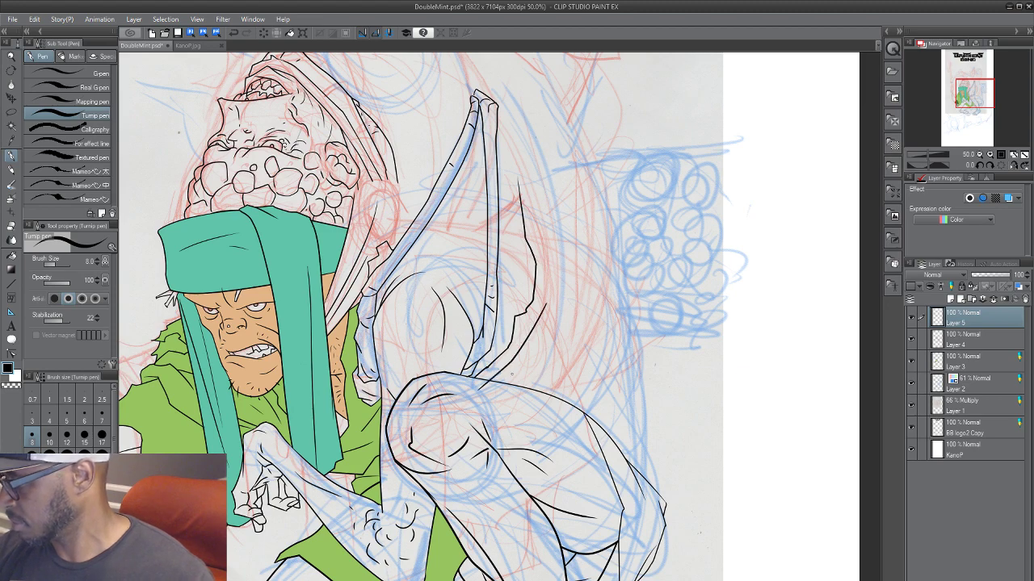
left_click_drag(528, 362, 481, 389)
left_click_drag(547, 420, 522, 451)
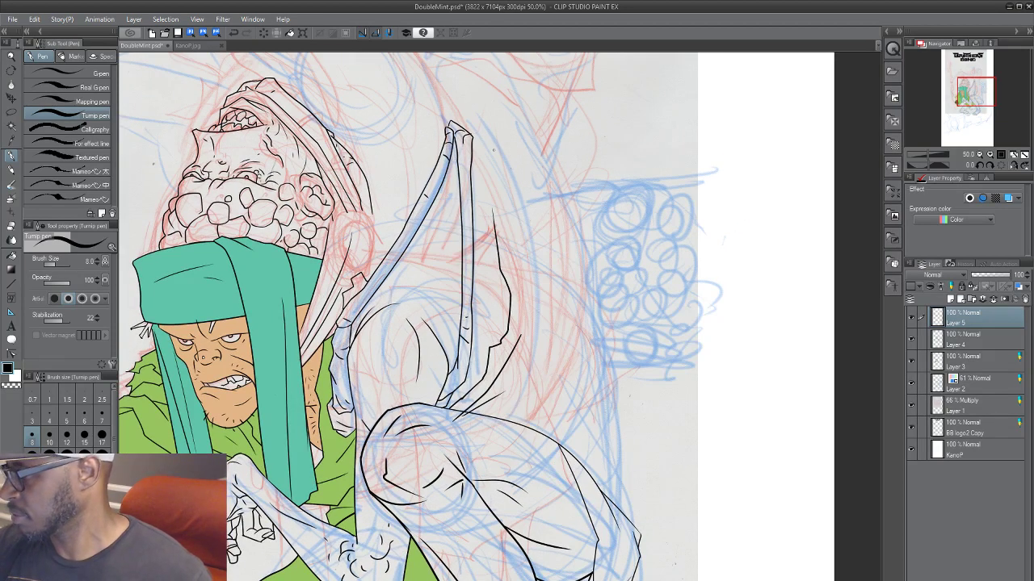
Step: Ink the long curved back contours and inner fold lines sweeping down to the top of the raised thigh
mouse_move(474, 107)
left_mouse_down()
mouse_move(514, 201)
mouse_move(514, 420)
left_mouse_up()
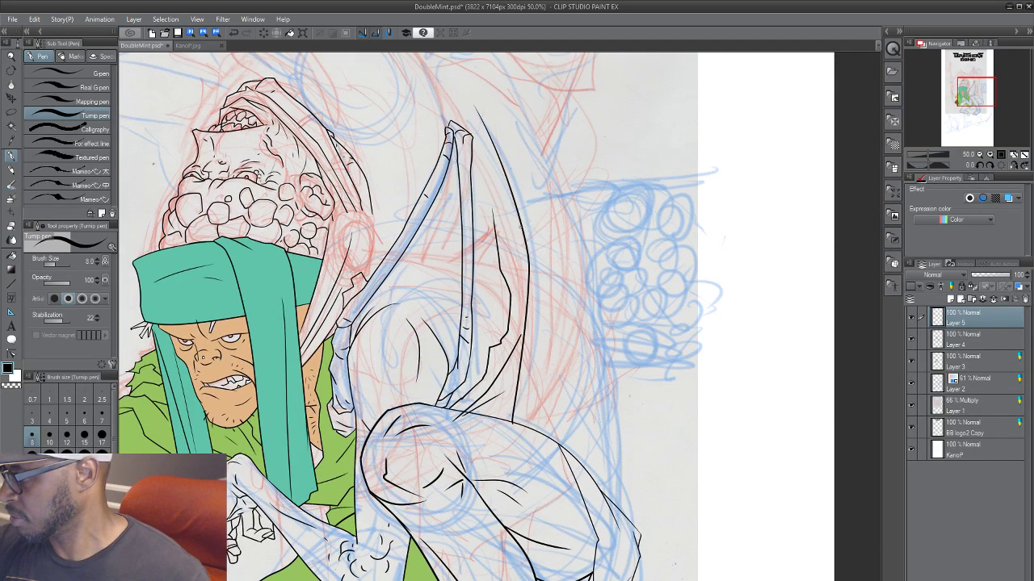
mouse_move(524, 107)
left_mouse_down()
mouse_move(556, 238)
mouse_move(520, 457)
left_mouse_up()
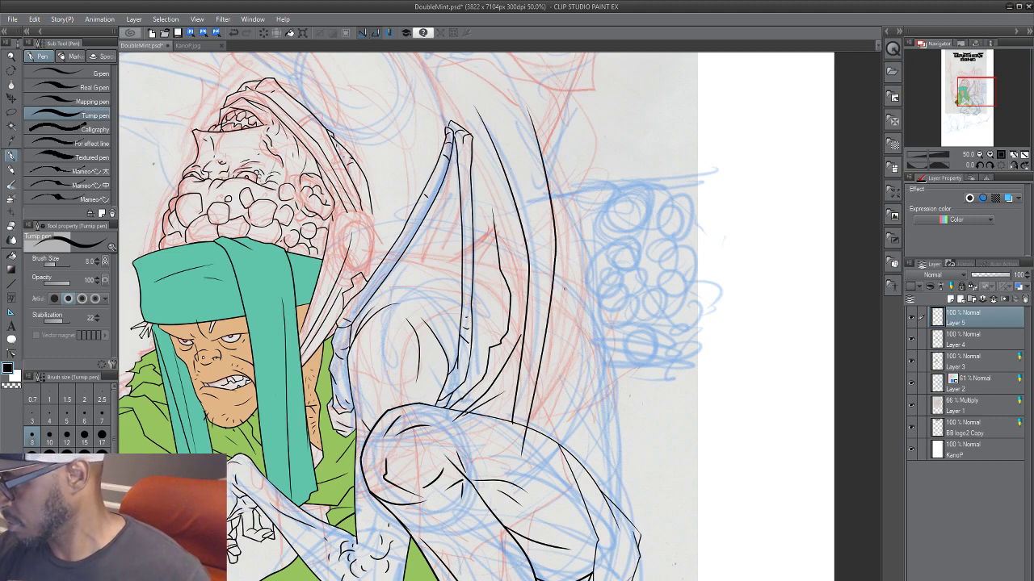
left_click_drag(566, 246, 513, 483)
left_click_drag(571, 345, 513, 489)
mouse_move(554, 458)
left_mouse_down()
mouse_move(543, 478)
mouse_move(587, 311)
mouse_move(533, 130)
left_mouse_up()
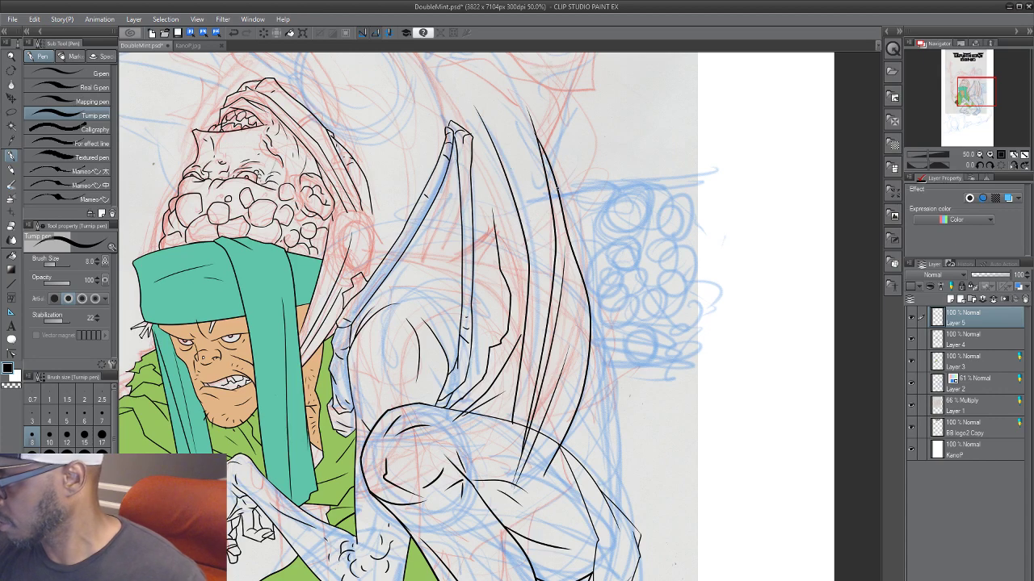
left_click_drag(559, 194, 580, 270)
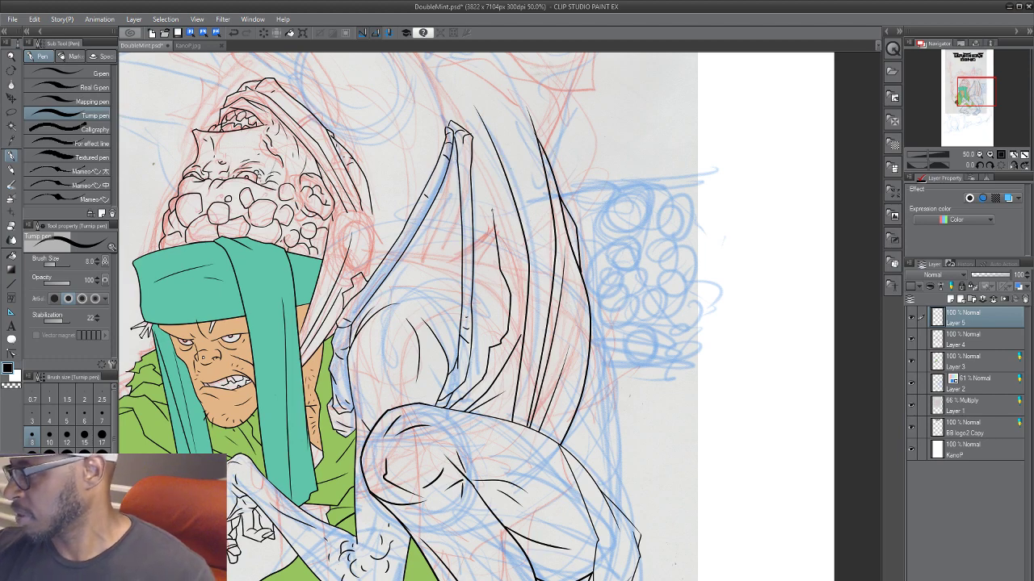
Step: Ink small rounded bumps between the two straps above the shoulder and short texture marks inside the jagged contour
mouse_move(498, 205)
left_mouse_down()
mouse_move(490, 164)
mouse_move(560, 286)
left_mouse_up()
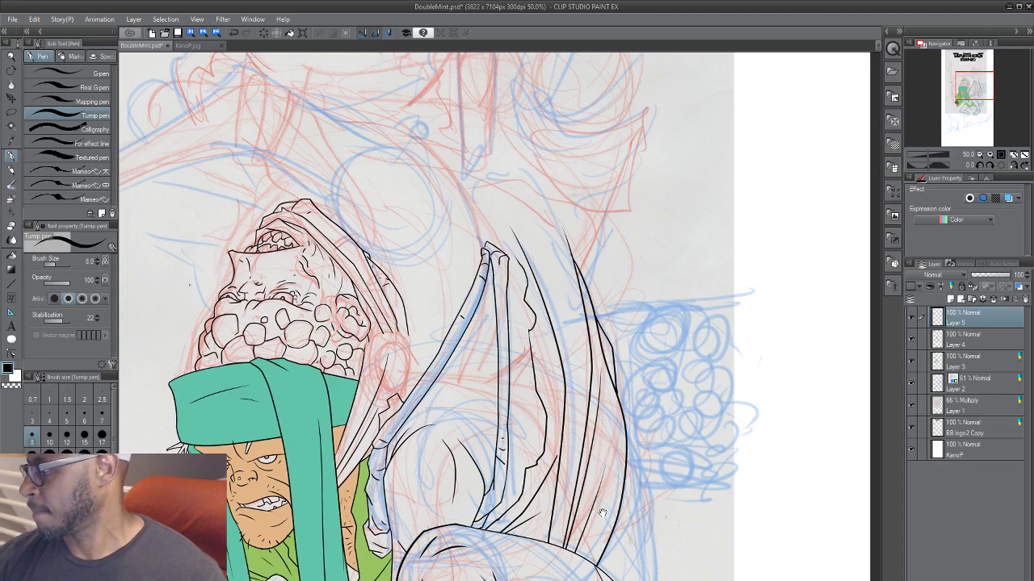
left_click_drag(614, 490, 658, 371)
left_click_drag(664, 480, 688, 503)
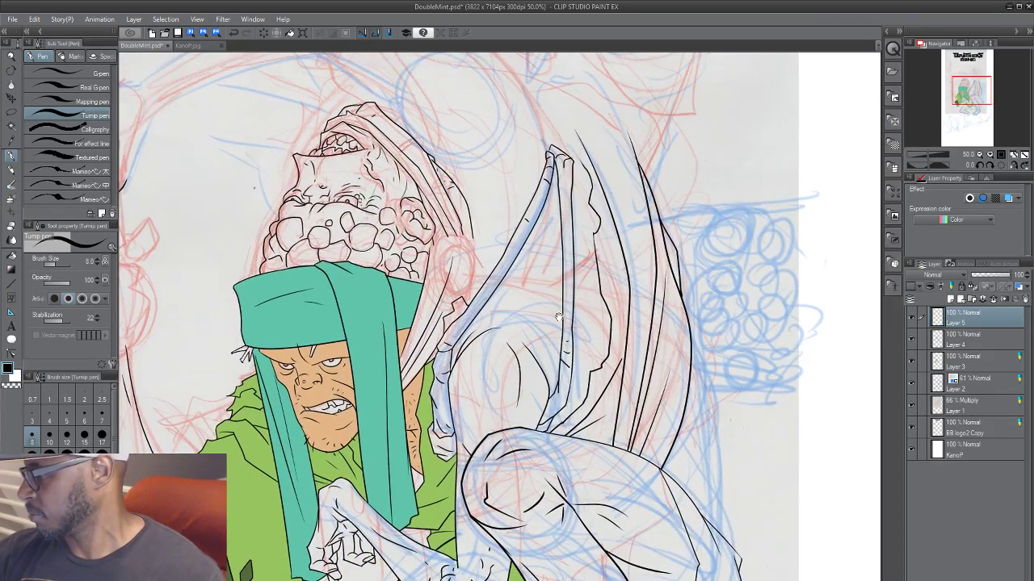
left_click_drag(558, 316, 363, 331)
mouse_move(329, 282)
left_mouse_down()
mouse_move(331, 303)
mouse_move(354, 318)
mouse_move(351, 281)
left_mouse_up()
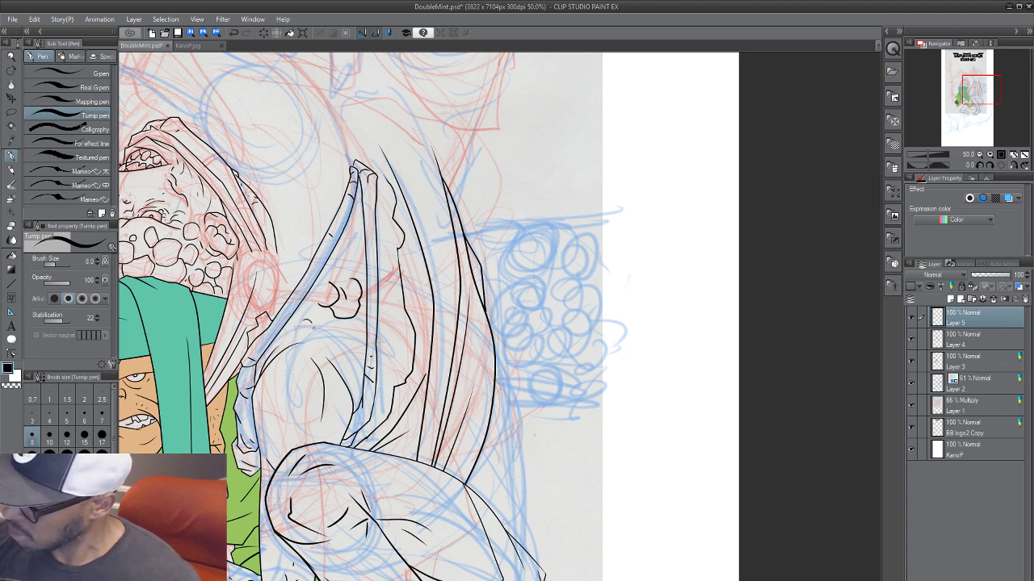
mouse_move(313, 326)
left_mouse_down()
mouse_move(337, 339)
mouse_move(344, 321)
left_mouse_up()
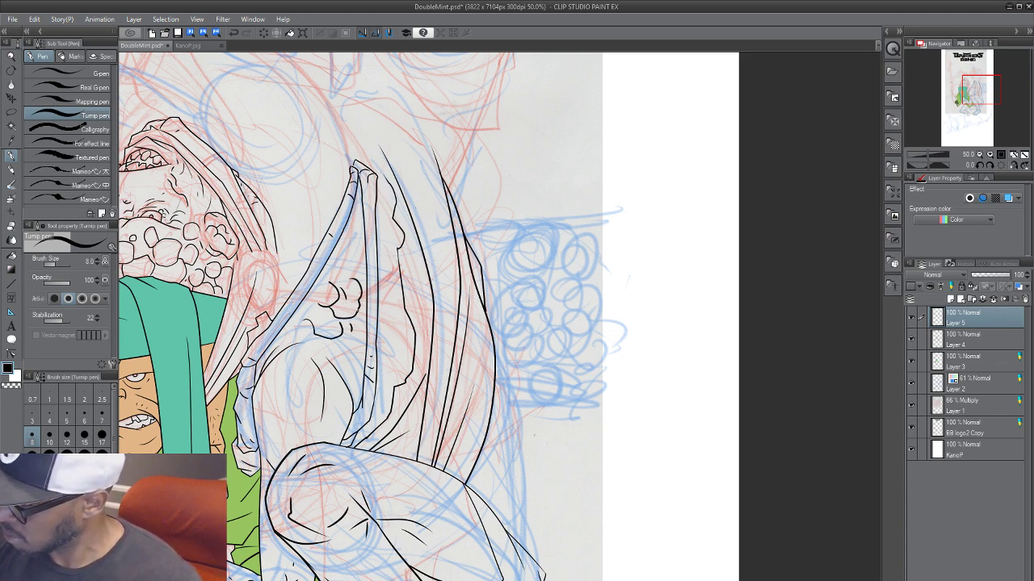
mouse_move(390, 287)
left_mouse_down()
mouse_move(383, 316)
mouse_move(397, 322)
mouse_move(393, 310)
mouse_move(407, 364)
mouse_move(393, 381)
left_mouse_up()
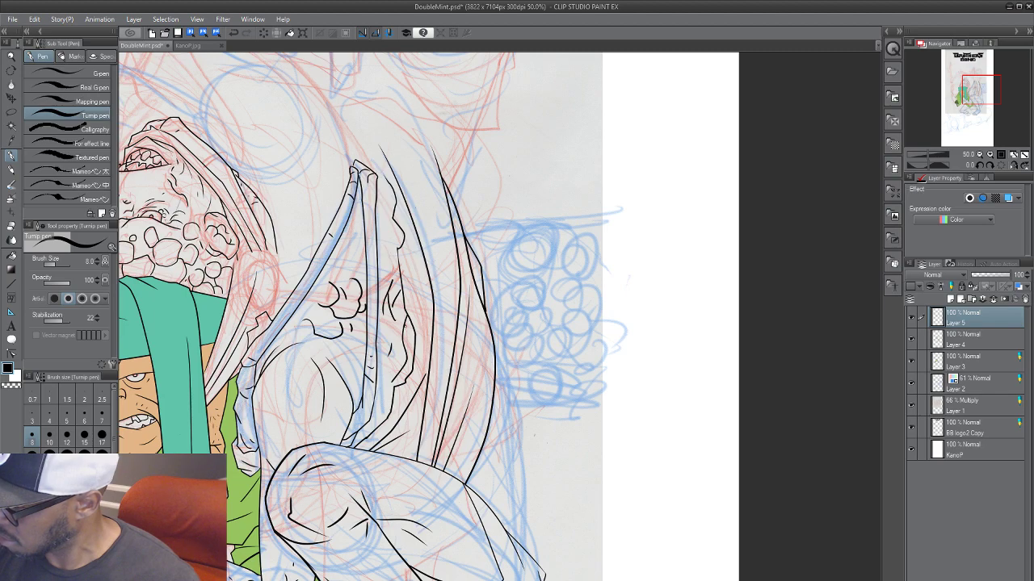
Step: Ink more small bumps along the slanted strap, inside the jagged edge and over the shoulder, and save the file
left_click_drag(449, 358, 617, 446)
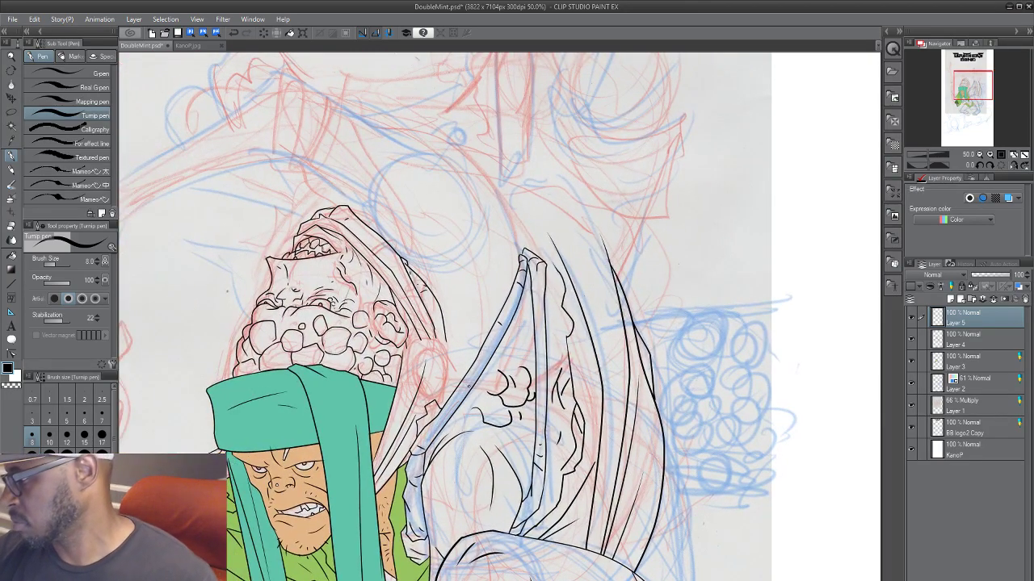
mouse_move(476, 381)
left_mouse_down()
mouse_move(472, 399)
mouse_move(483, 398)
left_mouse_up()
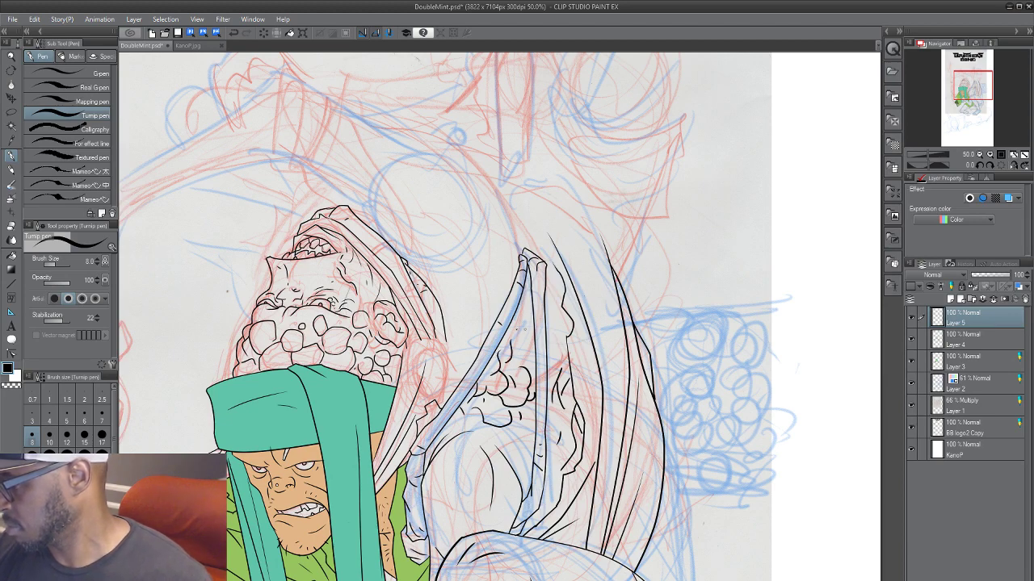
mouse_move(527, 327)
left_mouse_down()
mouse_move(514, 350)
mouse_move(556, 353)
left_mouse_up()
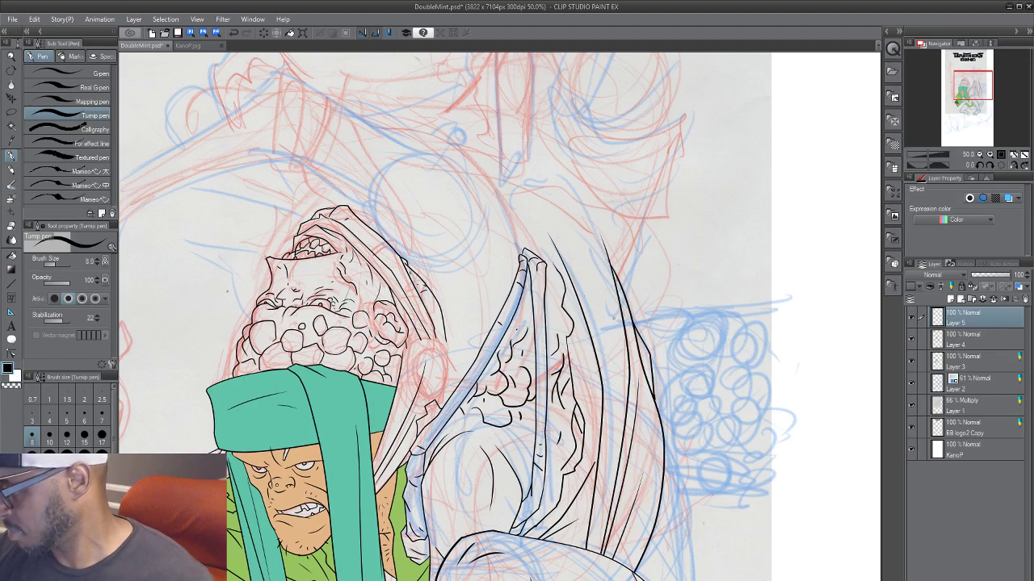
left_click_drag(595, 431, 625, 330)
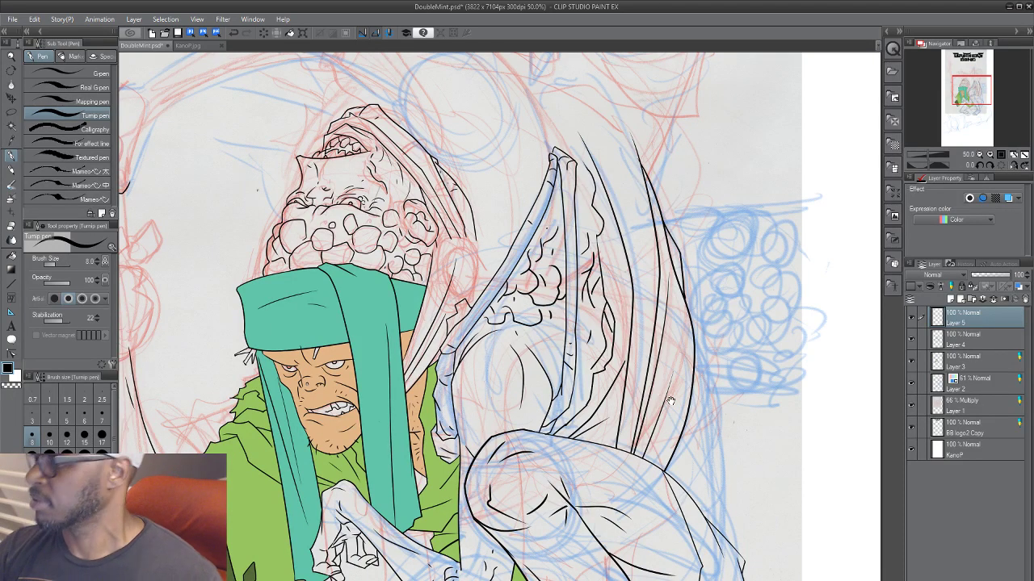
left_click_drag(666, 396, 664, 399)
key("ctrl+z")
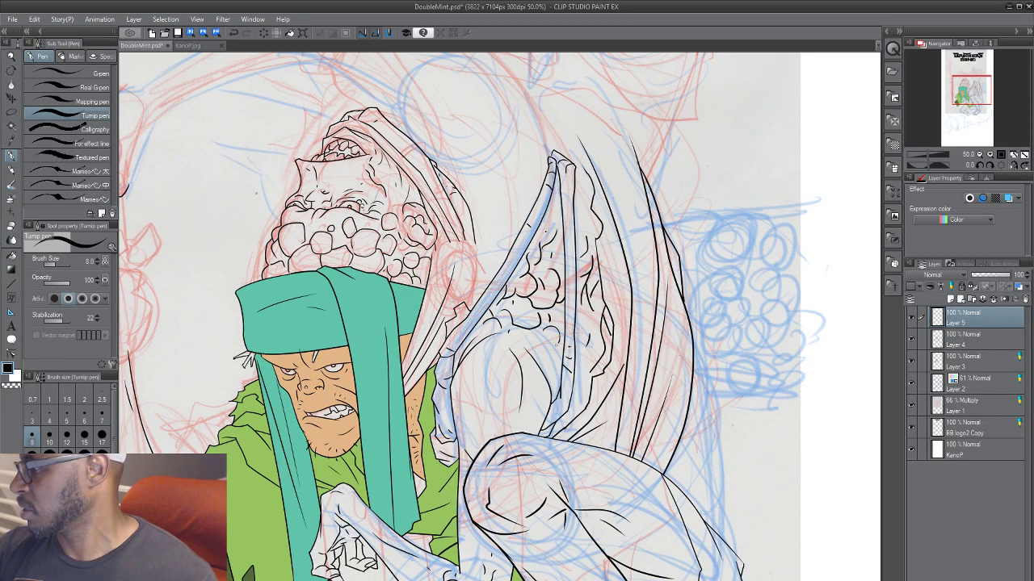
mouse_move(719, 402)
left_mouse_down()
mouse_move(709, 446)
mouse_move(572, 414)
mouse_move(686, 293)
mouse_move(751, 309)
mouse_move(796, 451)
left_mouse_up()
left_click_drag(520, 367, 627, 428)
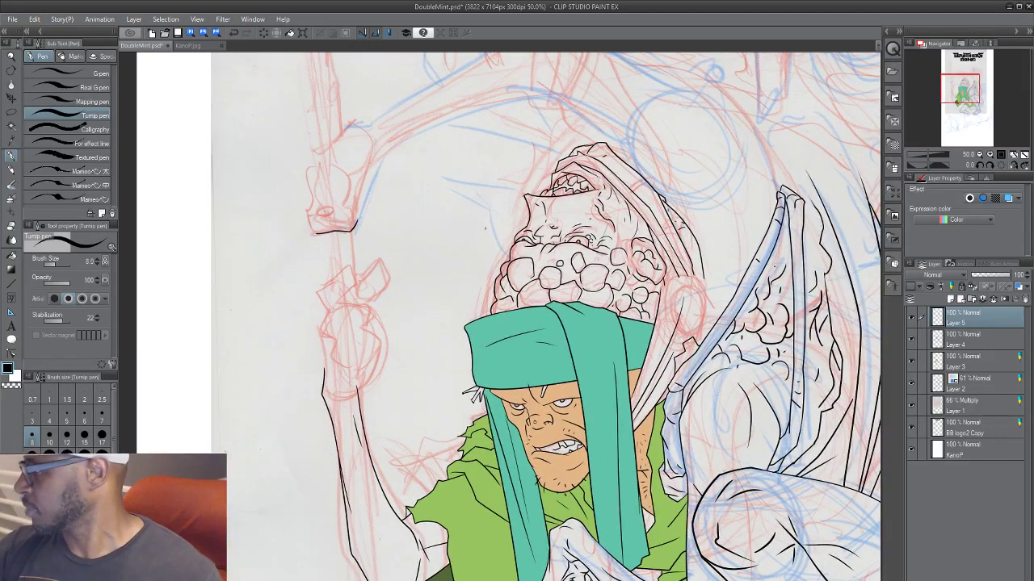
left_click_drag(432, 428, 441, 386)
scroll(420, 444, "up", 1)
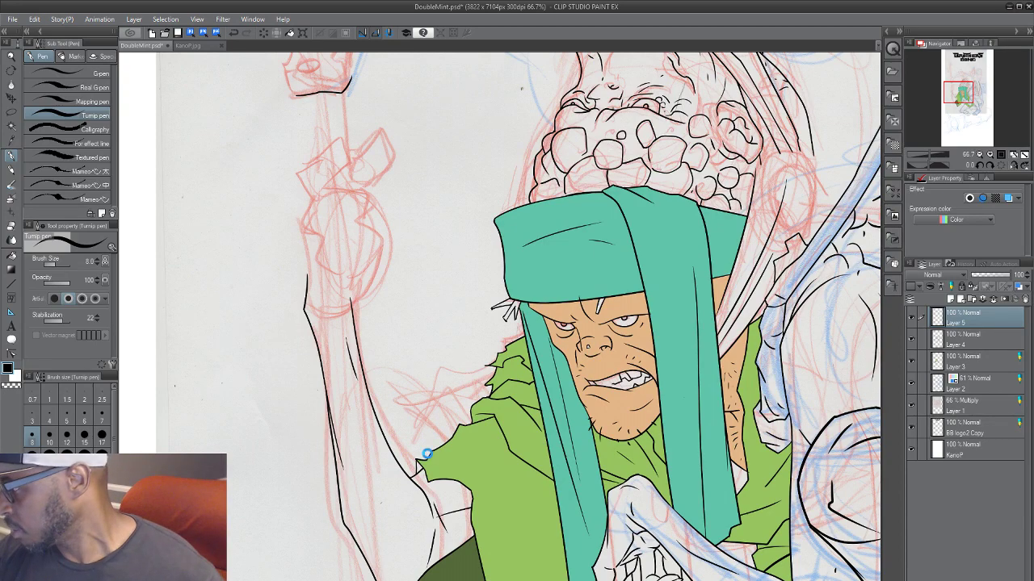
key("ctrl+s")
Step: Ink the first knuckle and upper outline of the outermost finger on the raised fist over the red sketch
left_click_drag(479, 456, 491, 517)
scroll(361, 380, "up", 2)
mouse_move(374, 173)
left_mouse_down()
mouse_move(390, 282)
mouse_move(452, 477)
mouse_move(395, 321)
mouse_move(457, 379)
left_mouse_up()
left_click_drag(616, 353, 379, 457)
left_click_drag(624, 314, 617, 386)
key("p")
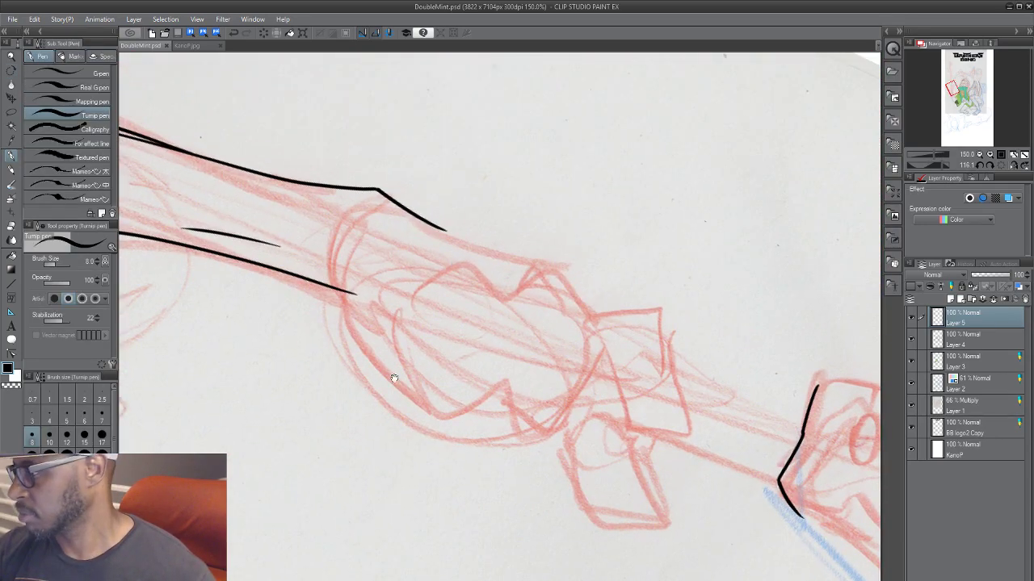
left_click_drag(394, 379, 323, 407)
mouse_move(430, 318)
left_mouse_down()
mouse_move(486, 301)
mouse_move(498, 314)
mouse_move(497, 365)
left_mouse_up()
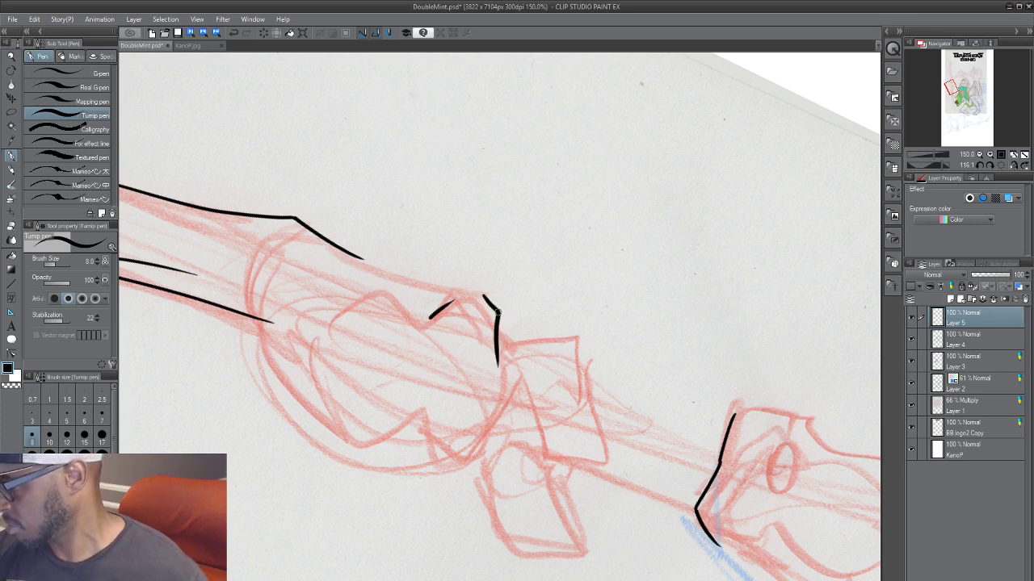
mouse_move(494, 315)
left_mouse_down()
mouse_move(530, 329)
mouse_move(534, 312)
mouse_move(577, 316)
mouse_move(579, 339)
left_mouse_up()
left_click_drag(576, 344, 574, 386)
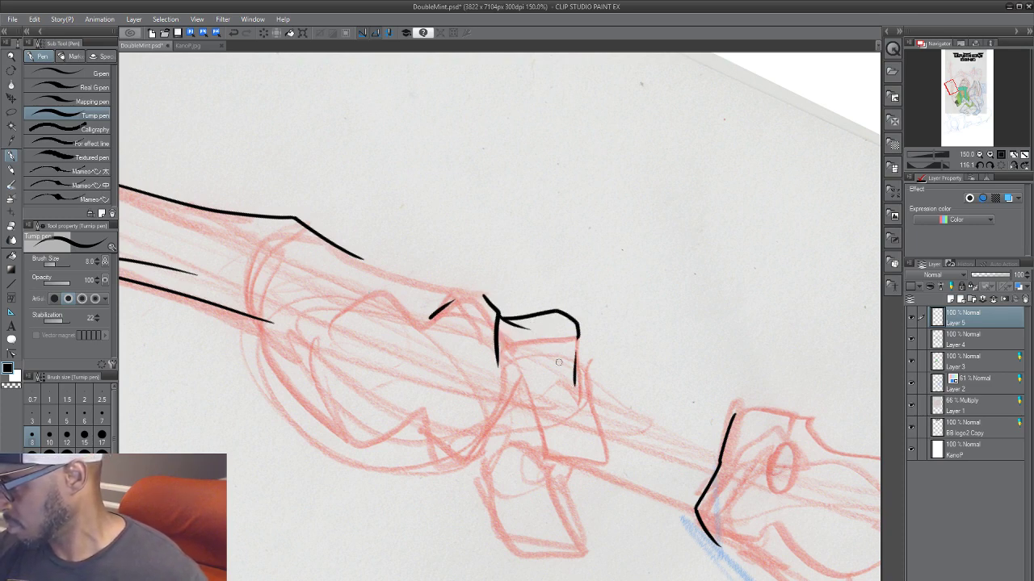
Step: Ink the outermost finger's outer side, curled fingertip and inner crease lines
left_click_drag(535, 345, 551, 370)
mouse_move(578, 333)
left_mouse_down()
mouse_move(601, 462)
mouse_move(567, 478)
mouse_move(583, 462)
left_mouse_up()
mouse_move(504, 376)
left_mouse_down()
mouse_move(504, 454)
mouse_move(473, 476)
left_mouse_up()
mouse_move(503, 394)
left_mouse_down()
mouse_move(523, 393)
mouse_move(541, 446)
mouse_move(525, 440)
mouse_move(512, 457)
left_mouse_up()
key("ctrl+z")
mouse_move(534, 424)
left_mouse_down()
mouse_move(505, 441)
mouse_move(481, 479)
mouse_move(504, 498)
mouse_move(578, 476)
left_mouse_up()
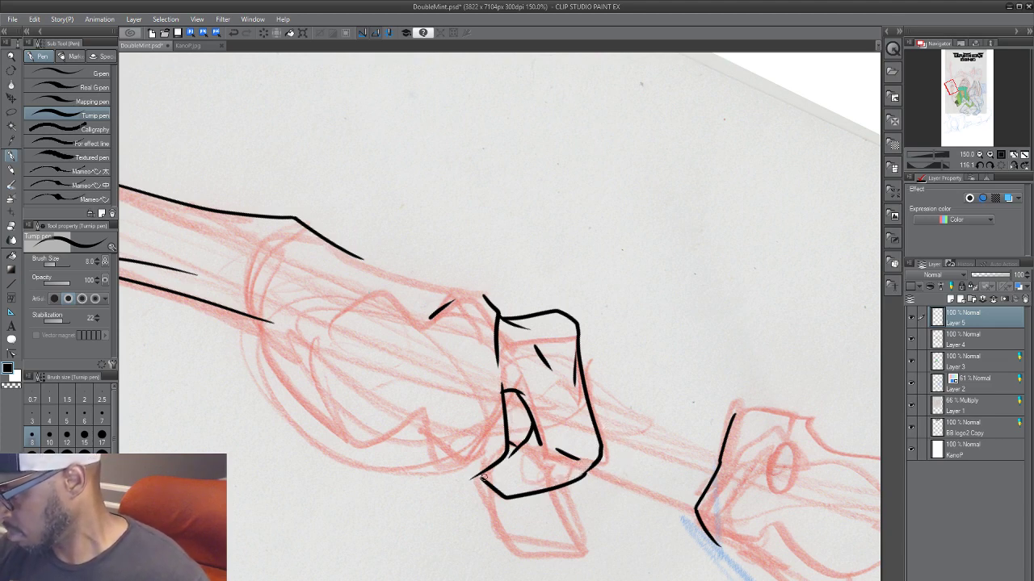
Step: Ink the short knuckle lines across the back of the fist for the remaining fingers
left_click_drag(418, 310, 407, 373)
left_click_drag(365, 327, 370, 350)
left_click_drag(306, 315, 339, 375)
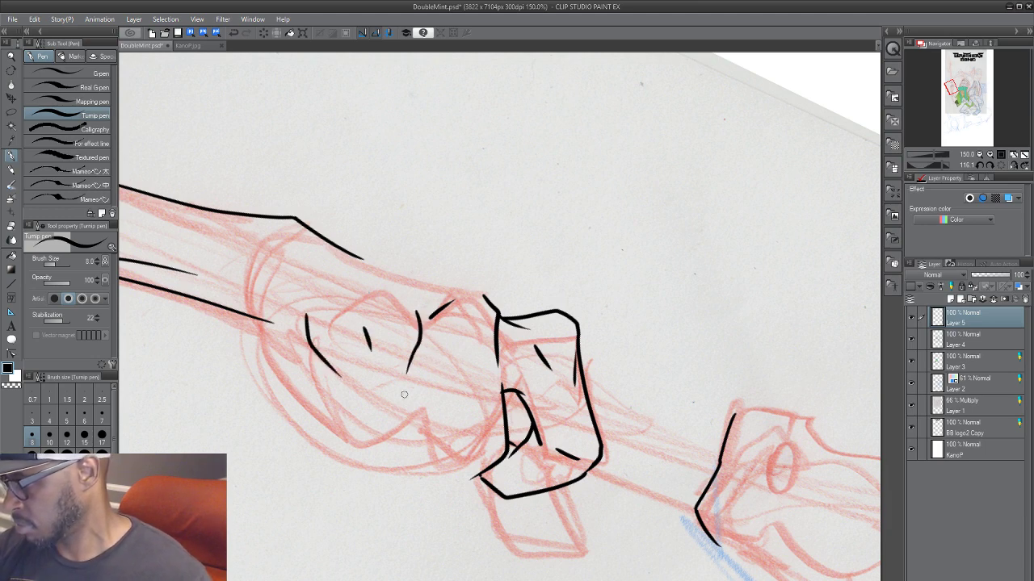
left_click_drag(421, 373, 423, 452)
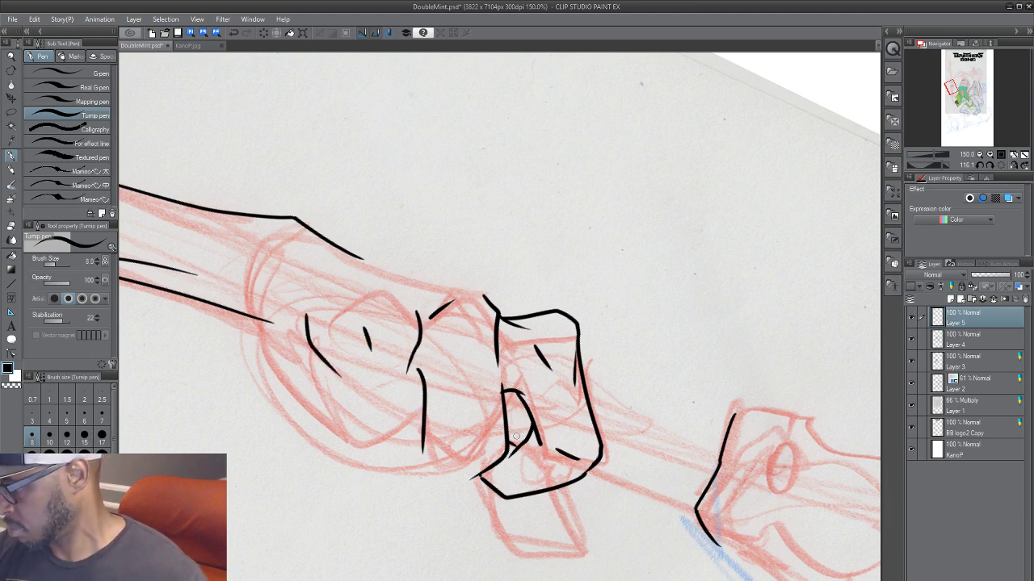
key("ctrl+z")
left_click_drag(425, 375, 442, 458)
key("ctrl+z")
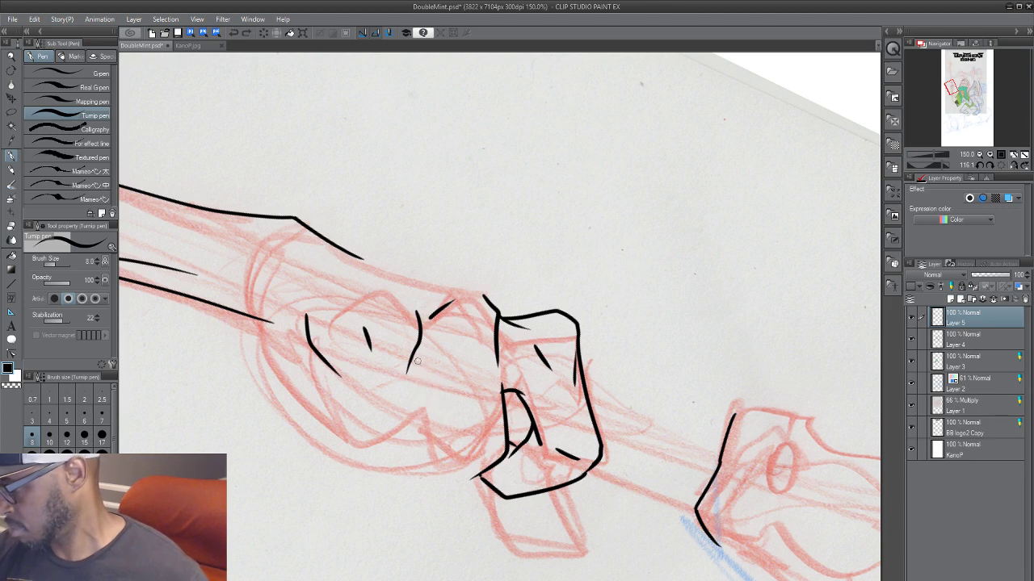
Step: Ink the second finger's sides and curled tip beside the outermost finger
mouse_move(417, 361)
left_mouse_down()
mouse_move(448, 478)
mouse_move(477, 465)
left_mouse_up()
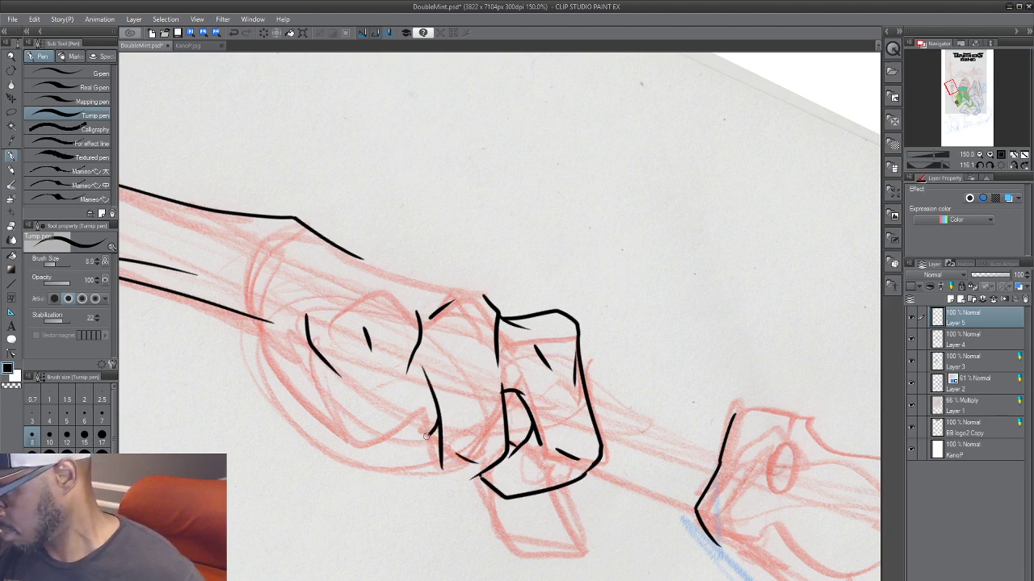
mouse_move(426, 434)
left_mouse_down()
mouse_move(407, 451)
mouse_move(413, 481)
mouse_move(438, 495)
mouse_move(485, 471)
left_mouse_up()
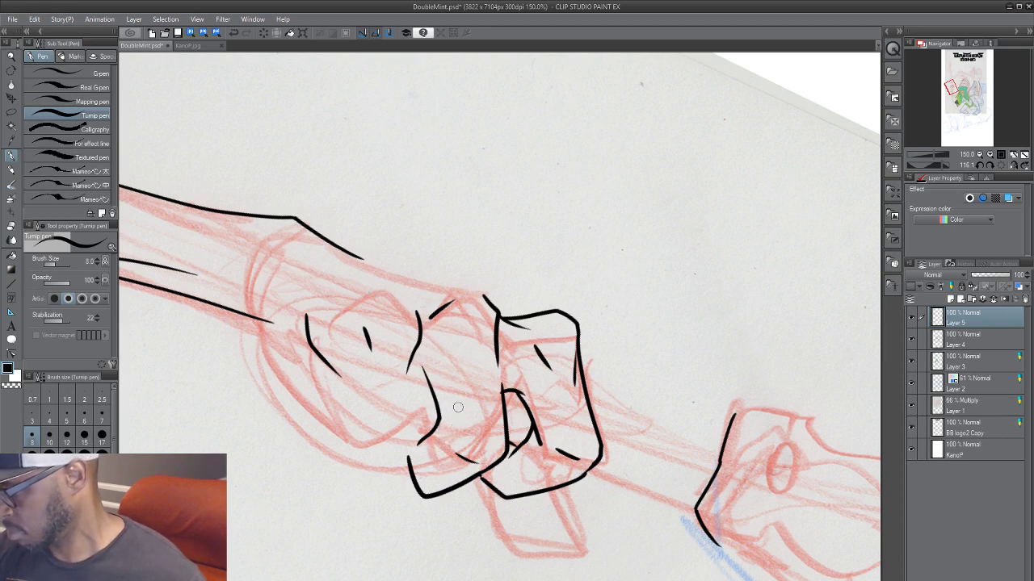
mouse_move(419, 372)
left_mouse_down()
mouse_move(414, 440)
mouse_move(388, 470)
left_mouse_up()
Step: Ink the fist's last two fingers with their curled tips and the outer edge of the palm toward the wrist
left_click_drag(364, 368, 368, 441)
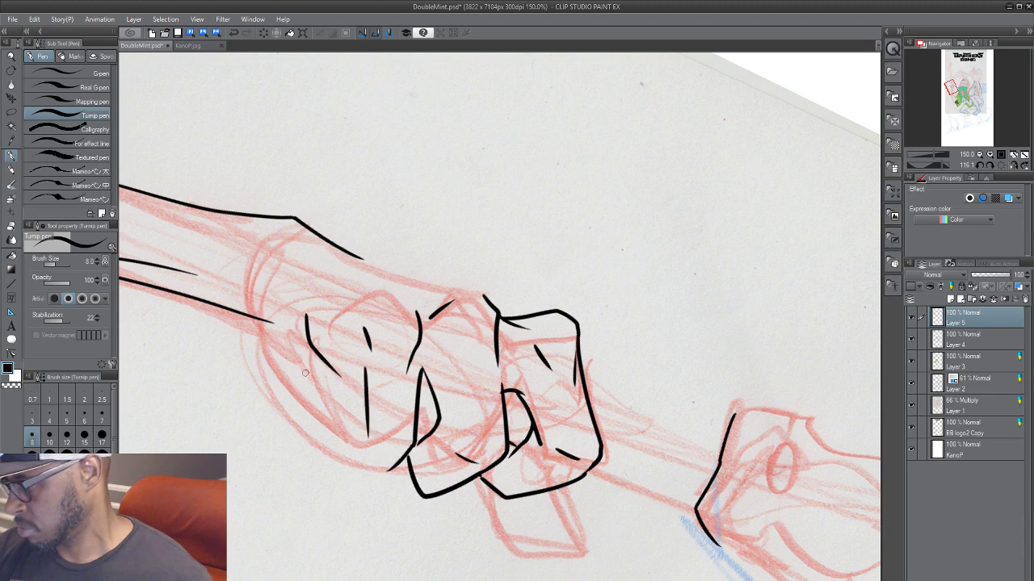
mouse_move(295, 369)
left_mouse_down()
mouse_move(329, 439)
mouse_move(395, 457)
mouse_move(391, 470)
mouse_move(408, 456)
left_mouse_up()
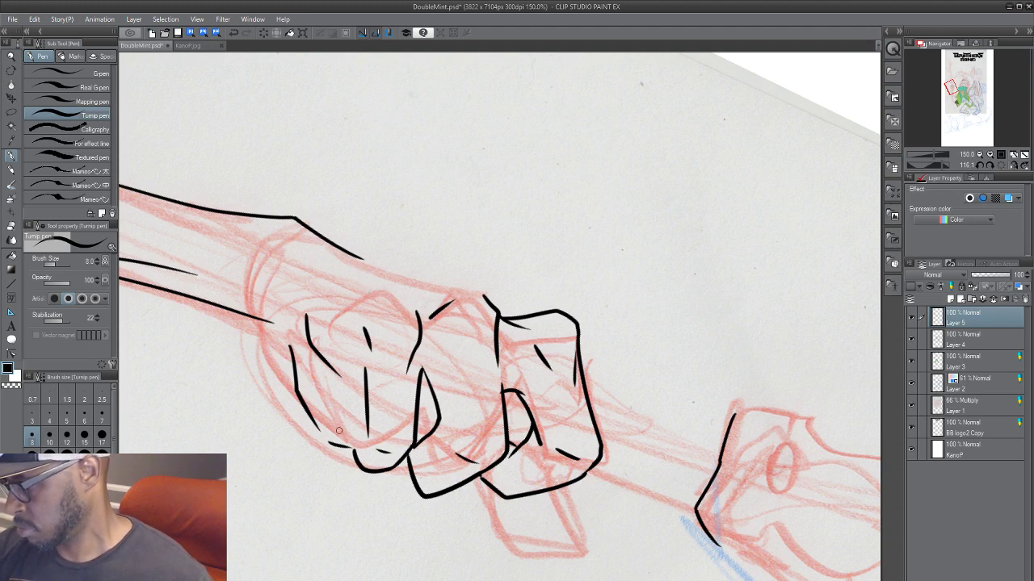
mouse_move(345, 446)
left_mouse_down()
mouse_move(294, 428)
mouse_move(260, 378)
mouse_move(258, 350)
left_mouse_up()
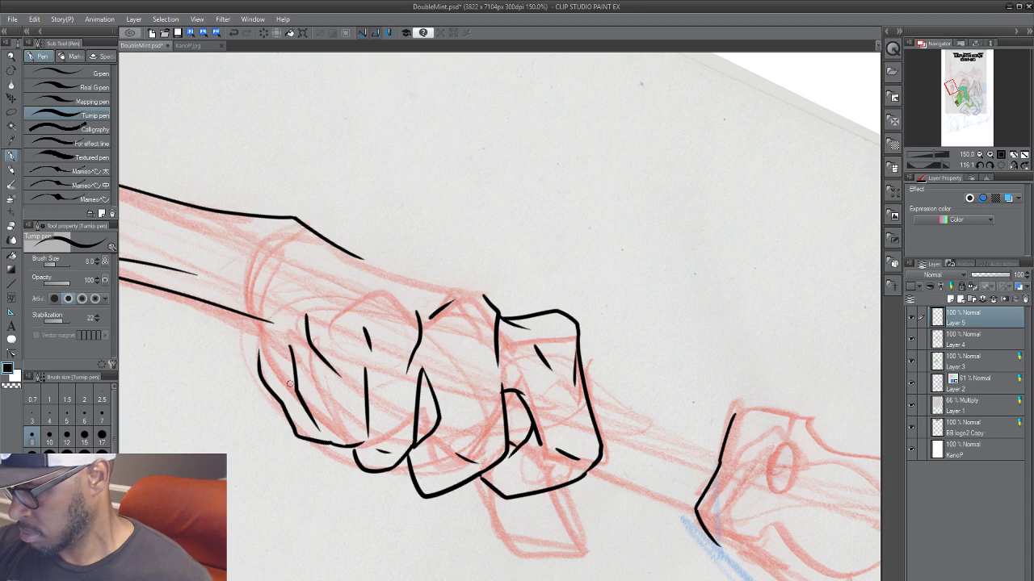
key("ctrl+z")
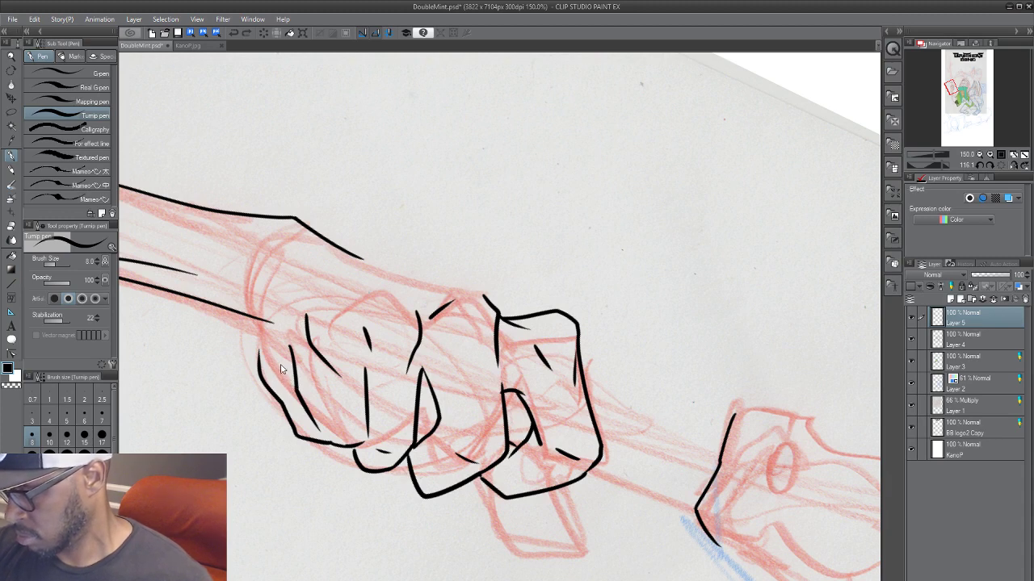
Step: Ink the thumb's two sides and tip protruding beyond the curled fingers, and clean up the overshooting line at the tip
left_click_drag(258, 356, 264, 346)
left_click_drag(447, 449, 468, 456)
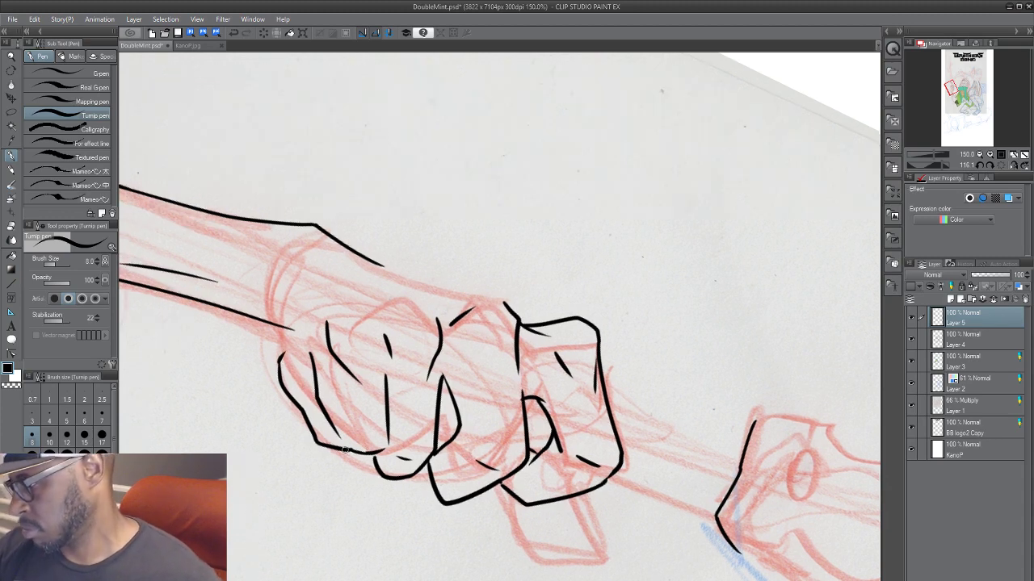
mouse_move(341, 449)
left_mouse_down()
mouse_move(407, 448)
mouse_move(436, 425)
mouse_move(212, 344)
left_mouse_up()
left_click_drag(330, 376, 416, 464)
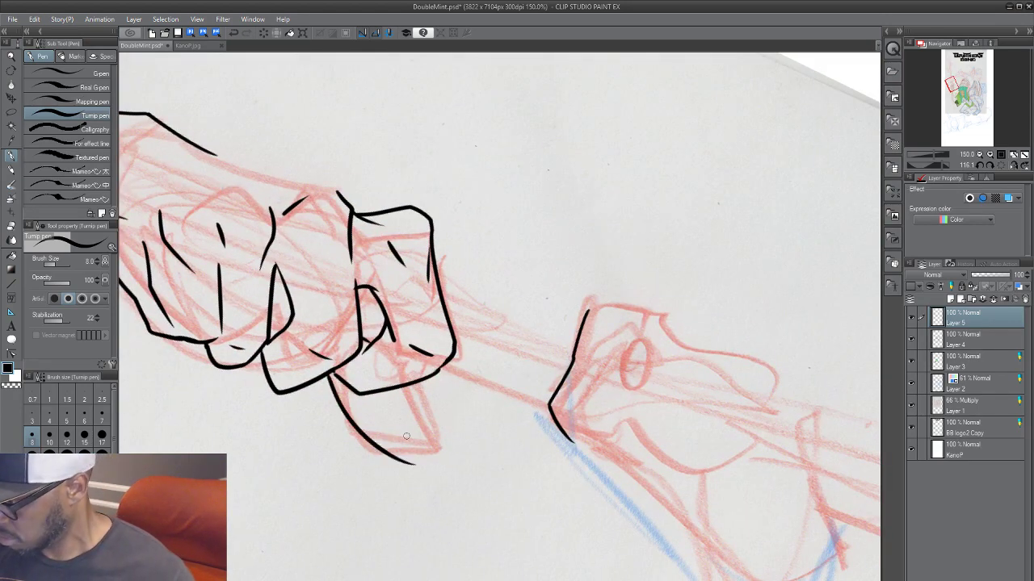
left_click_drag(403, 388, 441, 436)
left_click_drag(368, 437, 434, 438)
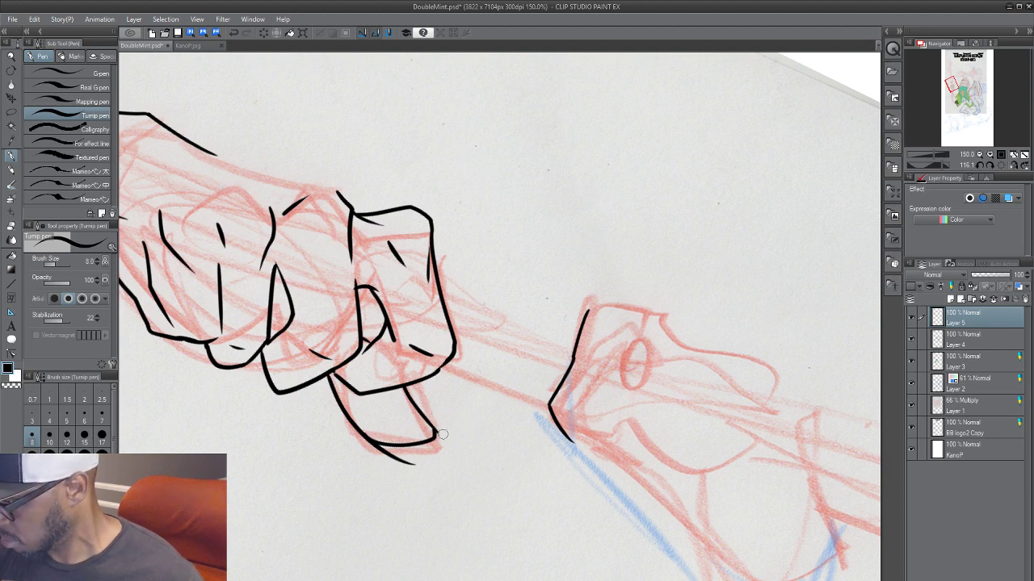
left_click_drag(413, 459, 394, 456)
mouse_move(375, 315)
left_mouse_down()
mouse_move(686, 343)
mouse_move(572, 372)
mouse_move(614, 354)
left_mouse_up()
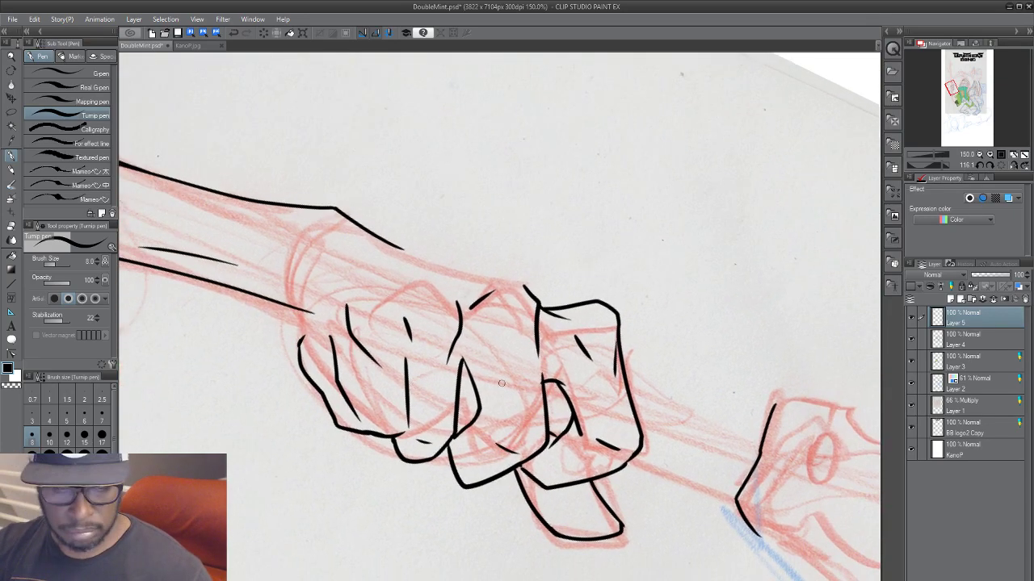
Step: Ink the back of the hand from the knuckle to the wrist and add the short crease lines across the wrist
left_click_drag(646, 465, 353, 469)
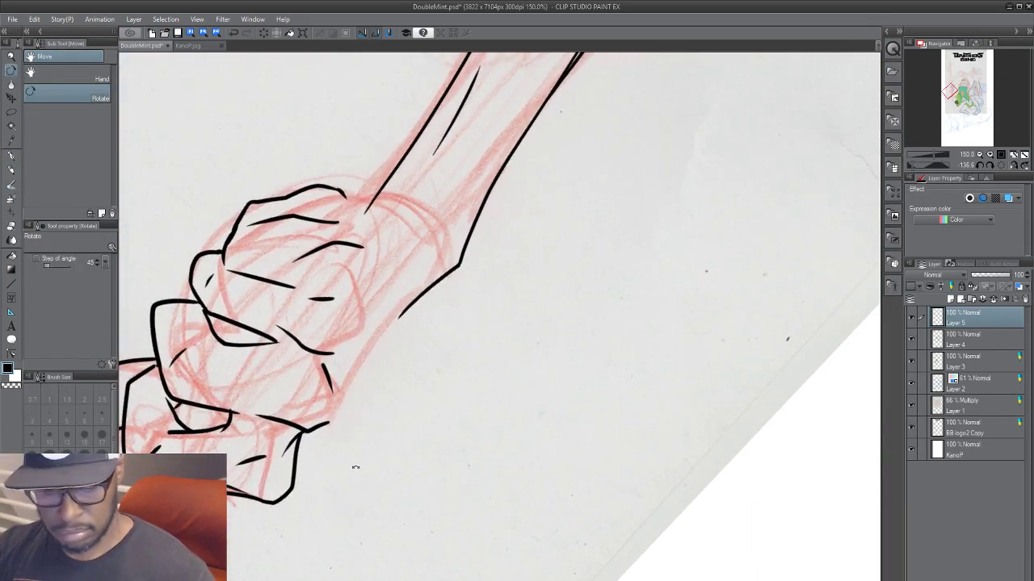
key("p")
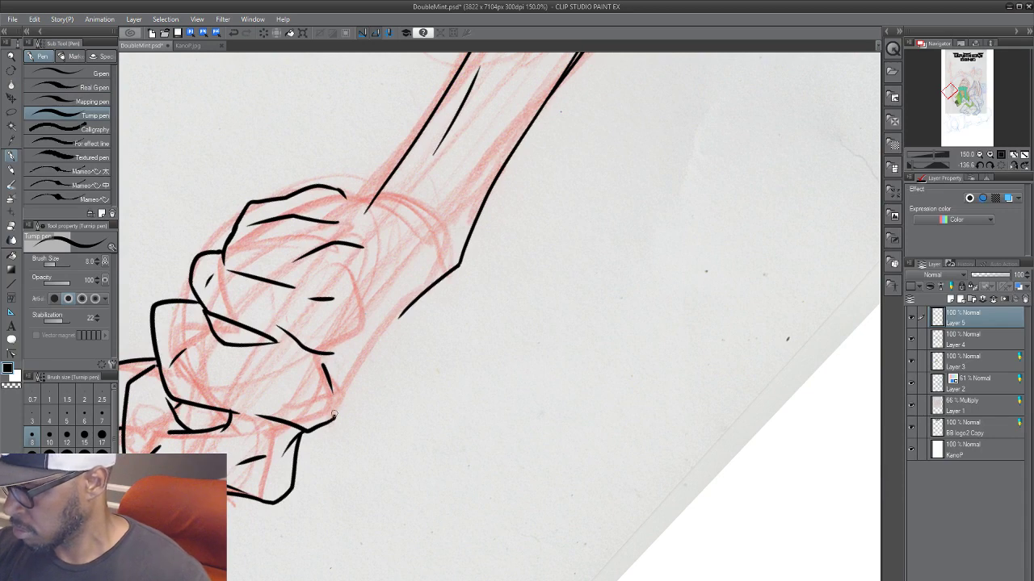
mouse_move(333, 414)
left_mouse_down()
mouse_move(415, 298)
mouse_move(455, 378)
left_mouse_up()
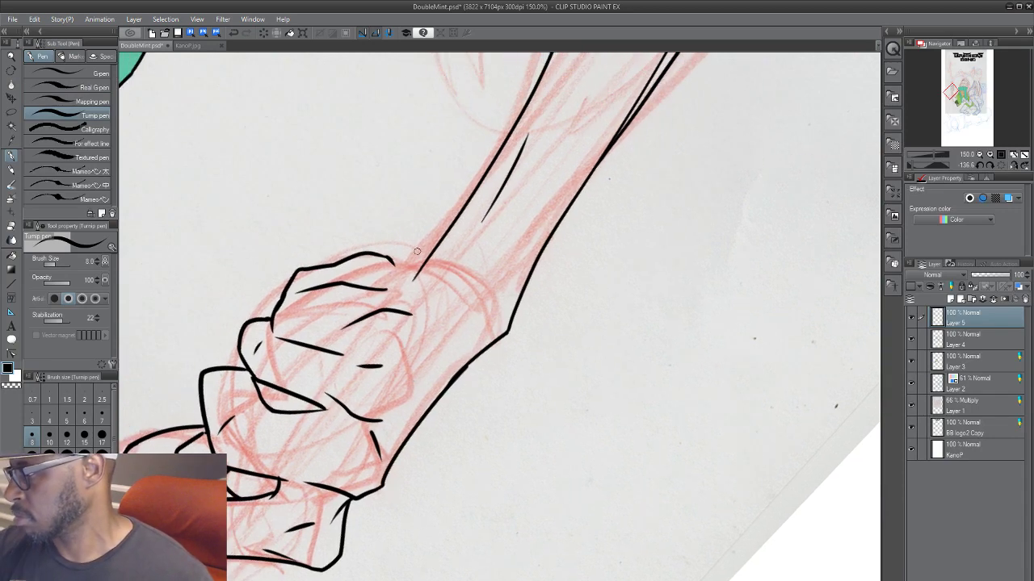
mouse_move(399, 245)
left_mouse_down()
mouse_move(463, 234)
mouse_move(505, 266)
mouse_move(520, 259)
mouse_move(492, 325)
mouse_move(541, 420)
left_mouse_up()
Step: Erase the end of the forearm line on Layer 4 that runs past the wrist crease, and return to Layer 5
left_click(972, 340)
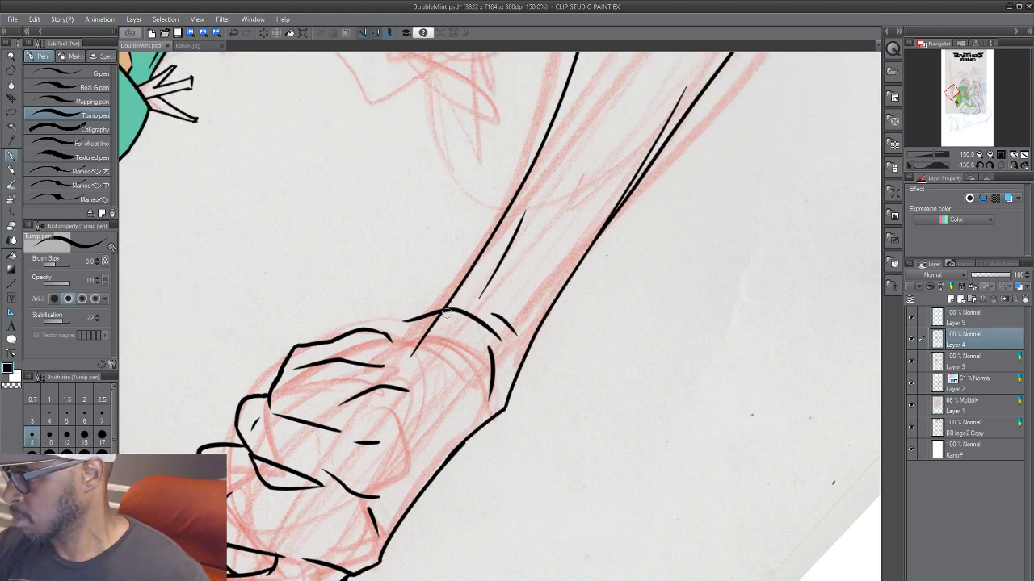
left_click_drag(445, 313, 407, 365)
left_click(977, 321)
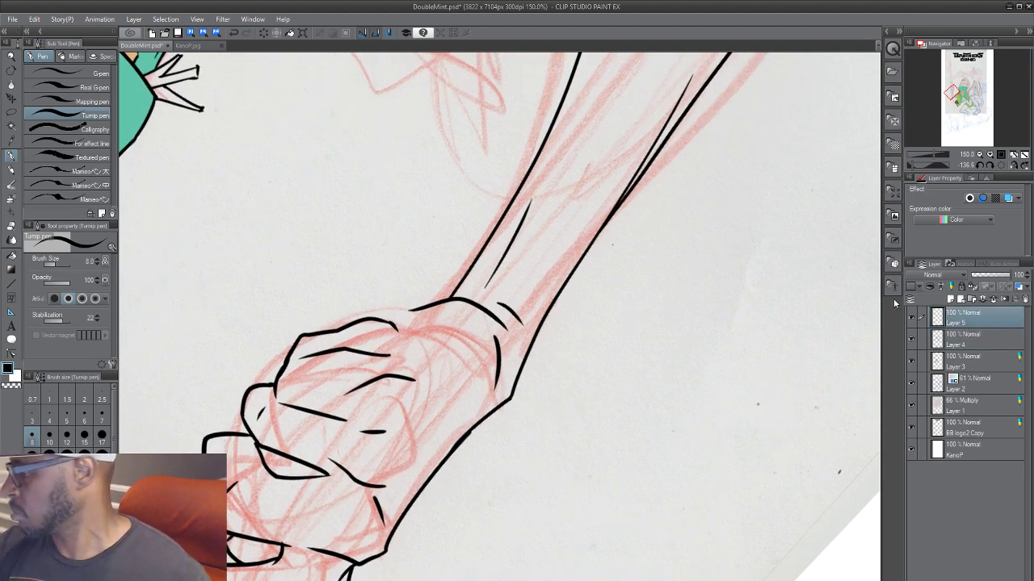
Step: Examine the fist upright against the whole figure, toggling Layer 5's visibility to judge its size and placement
mouse_move(504, 455)
left_mouse_down()
mouse_move(646, 290)
mouse_move(645, 334)
left_mouse_up()
mouse_move(601, 445)
left_mouse_down()
mouse_move(441, 482)
mouse_move(573, 487)
mouse_move(316, 428)
mouse_move(271, 328)
left_mouse_up()
key("r")
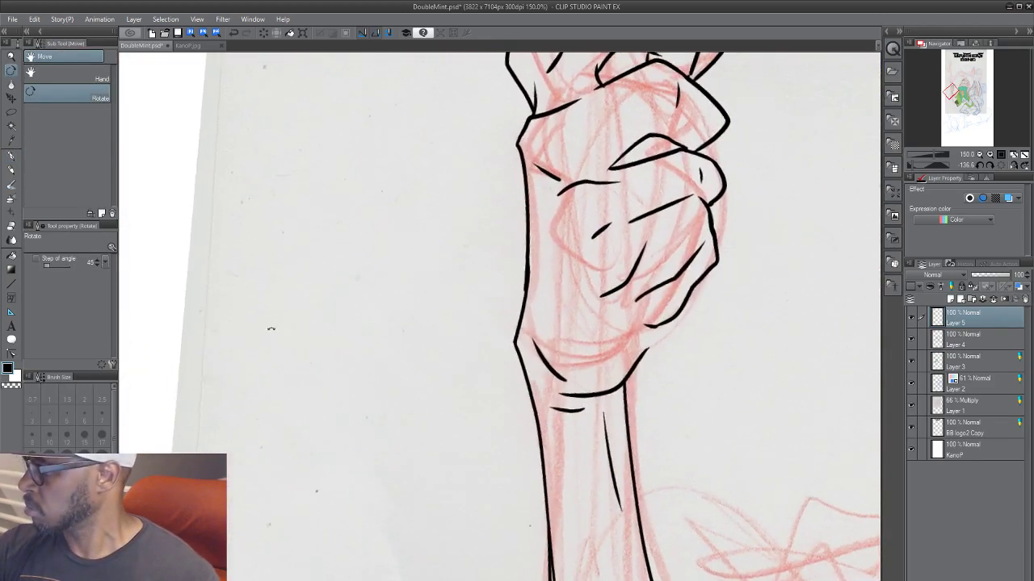
left_click_drag(552, 449, 412, 513)
left_click_drag(411, 517, 428, 523)
left_click_drag(466, 490, 411, 437)
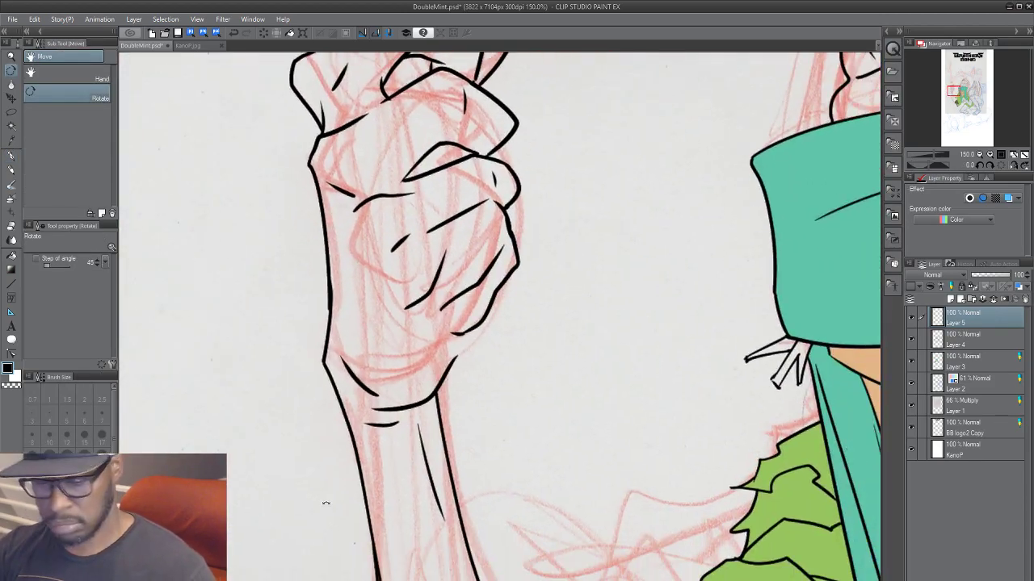
scroll(330, 509, "down", 3)
scroll(393, 533, "up", 1)
scroll(438, 539, "down", 1)
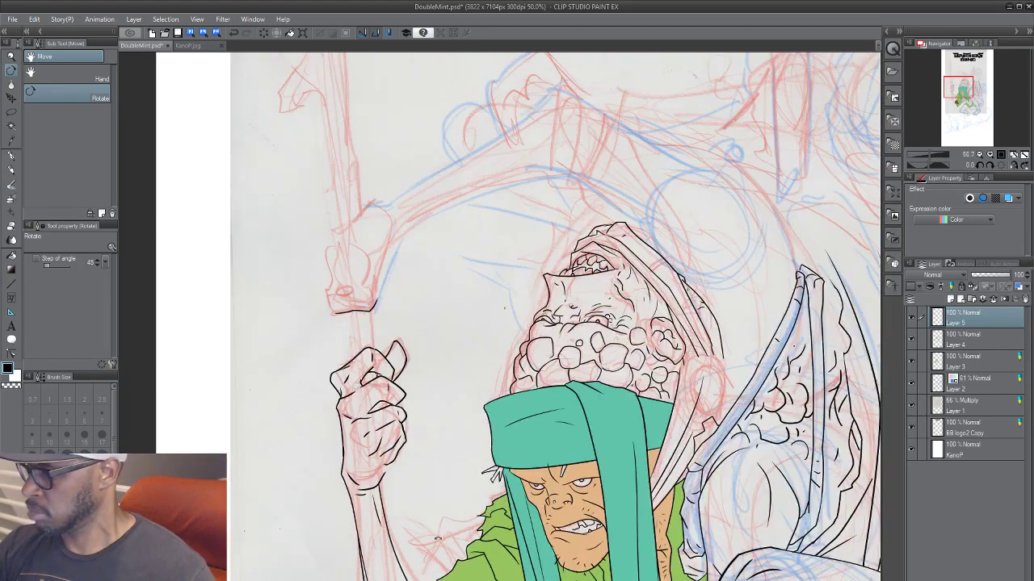
scroll(438, 539, "down", 1)
left_click_drag(582, 521, 576, 347)
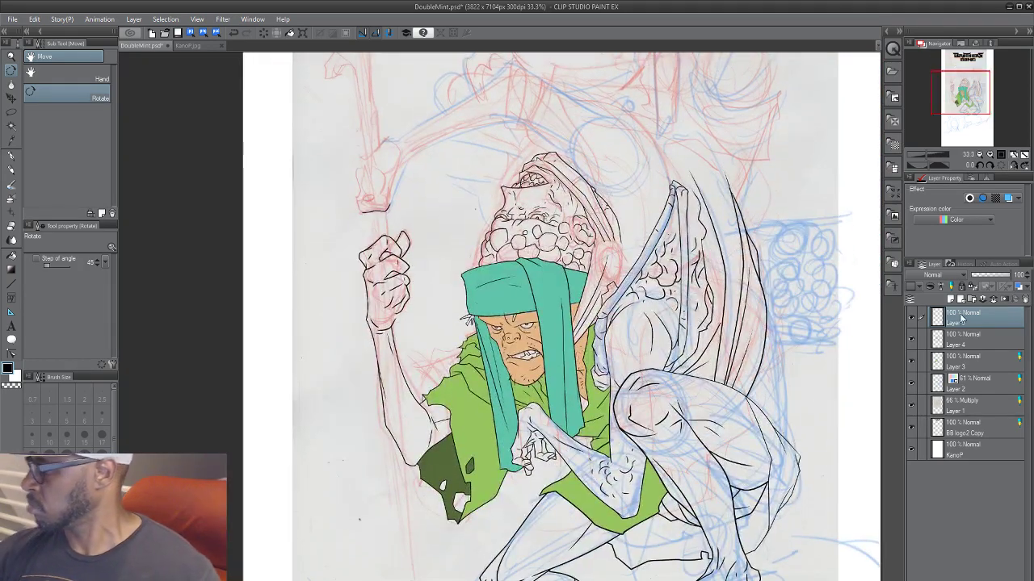
left_click(912, 318)
left_click(913, 319)
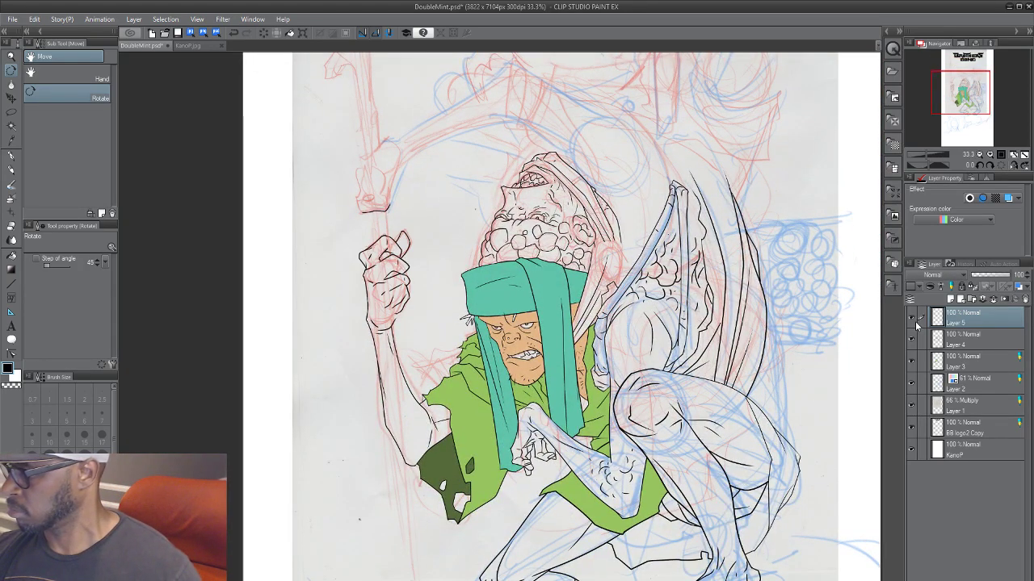
left_click(913, 319)
left_click(914, 318)
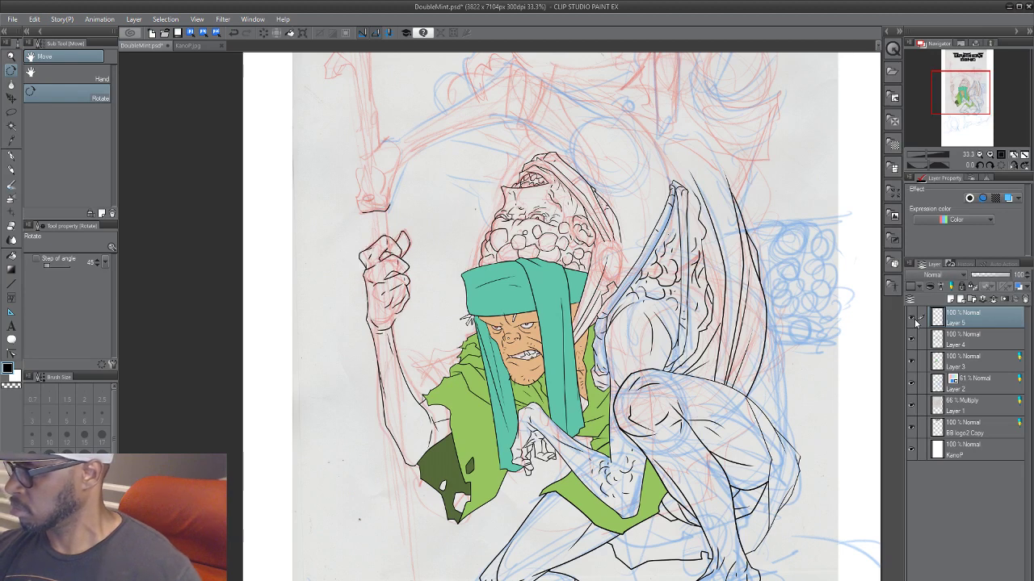
left_click(914, 319)
left_click(914, 319)
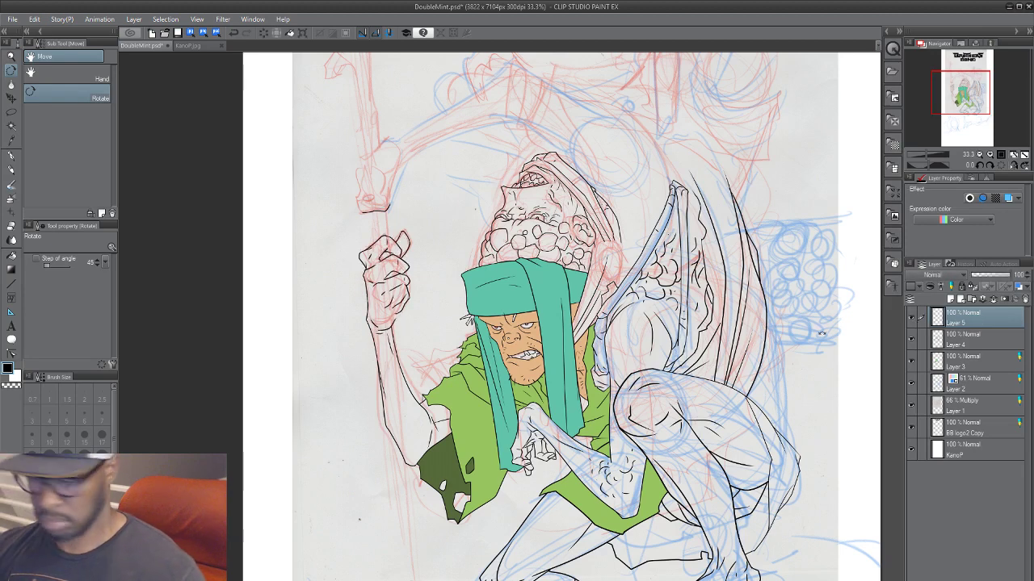
Step: Scale the fist on Layer 5 down proportionally to about 88 percent, keeping its base at the wrist
key("ctrl+t")
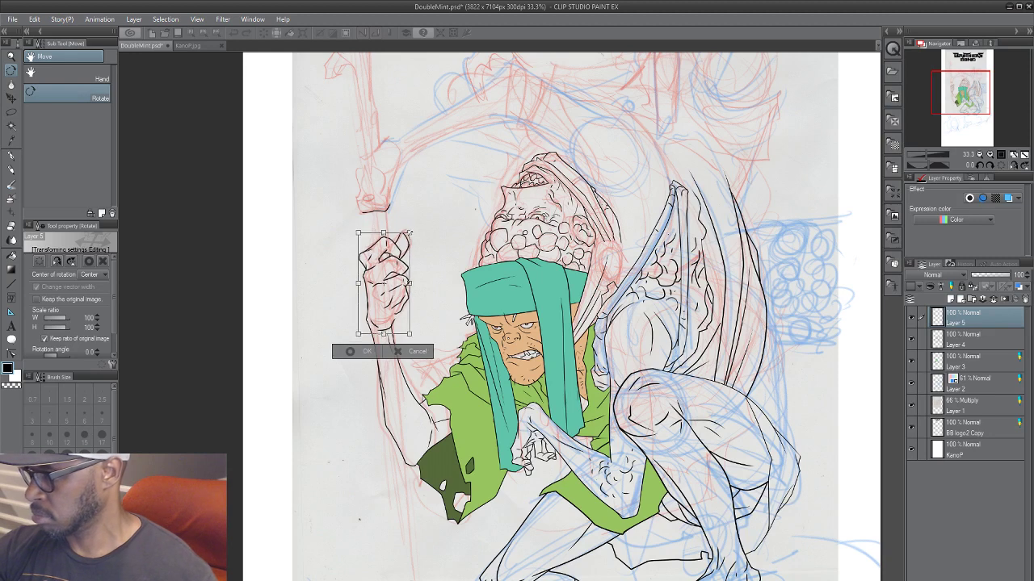
left_click_drag(408, 240, 402, 252)
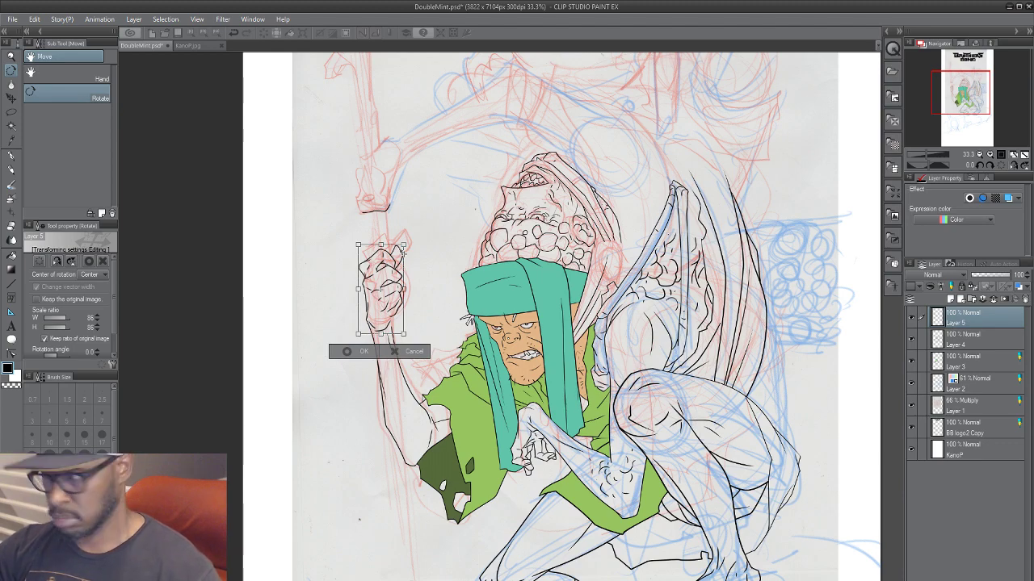
key("Return")
scroll(402, 251, "up", 3)
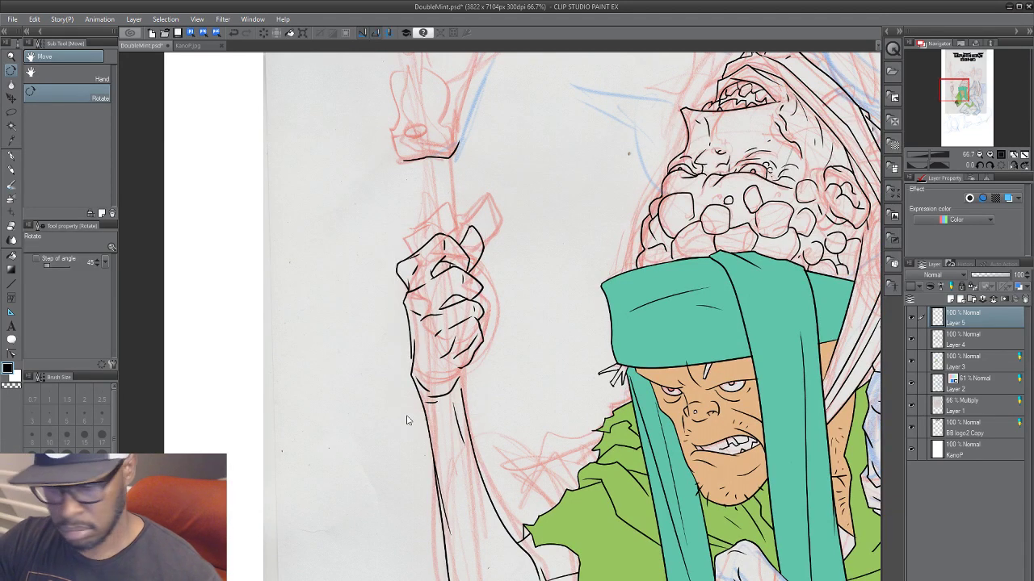
Step: Nudge the scaled fist slightly to the right so its wrist lines up with the forearm lines
key("p")
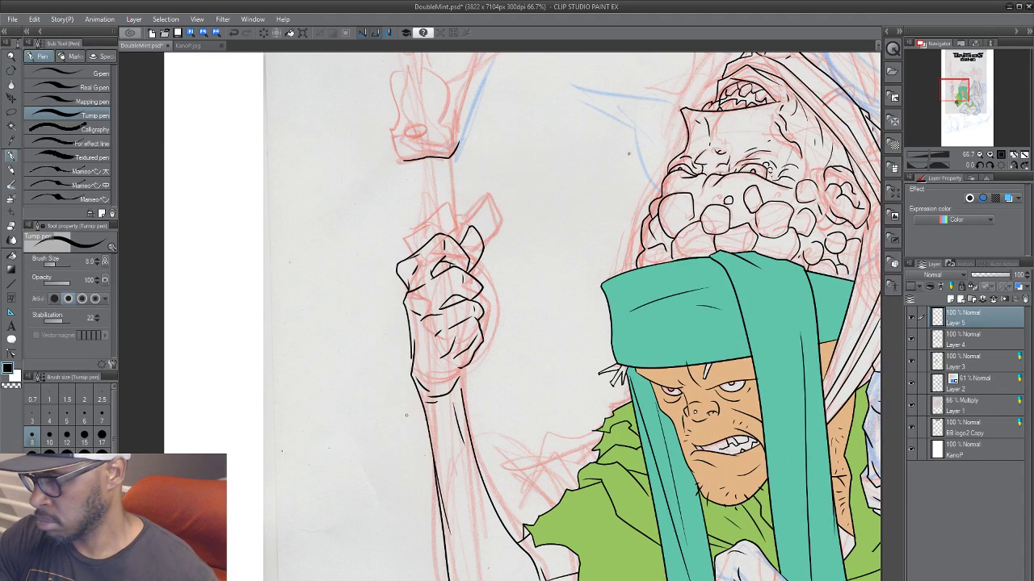
key("Right")
key("Right")
key("Right")
key("Right")
key("Right")
key("Right")
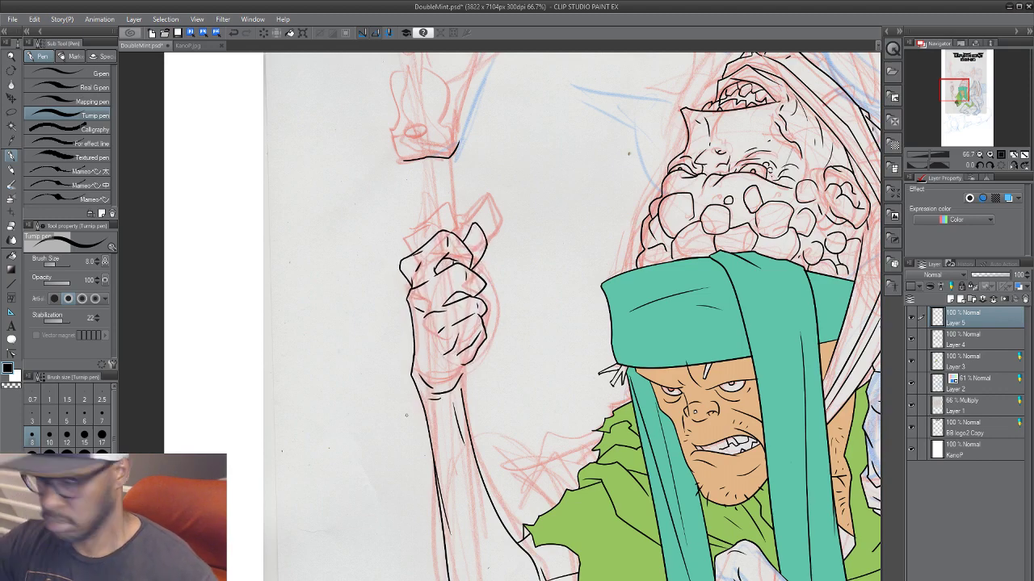
Step: Examine the resized fist's proportions against the whole figure and toggle Layer 5's visibility for comparison
key("ctrl+minus")
key("ctrl+minus")
key("ctrl+minus")
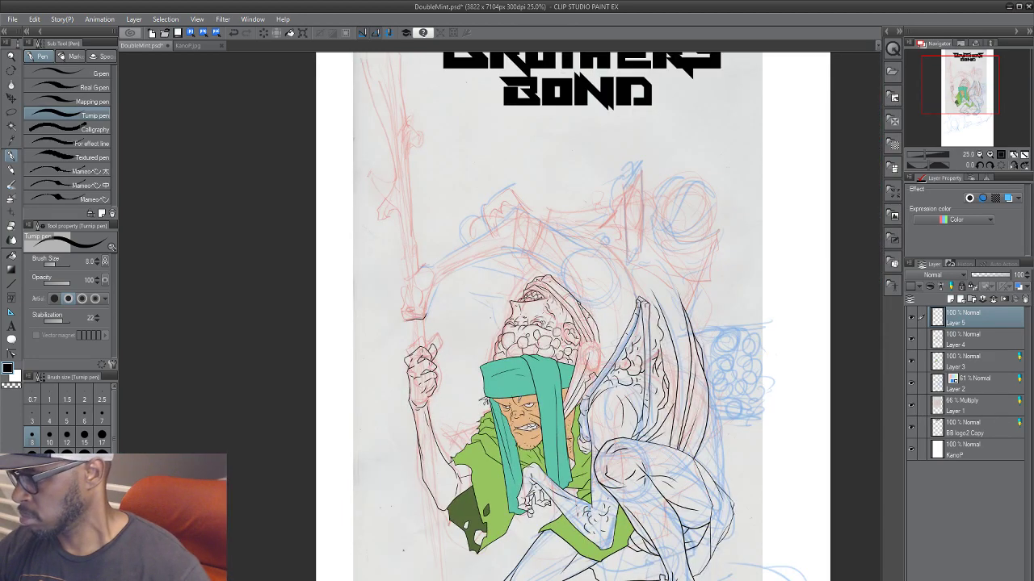
scroll(407, 413, "up", 4)
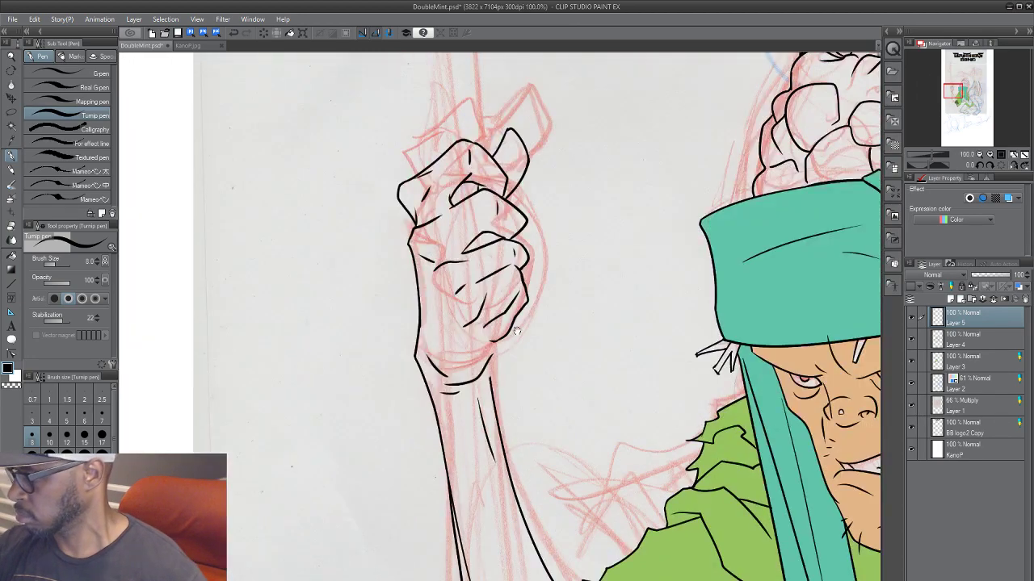
left_click_drag(516, 331, 375, 457)
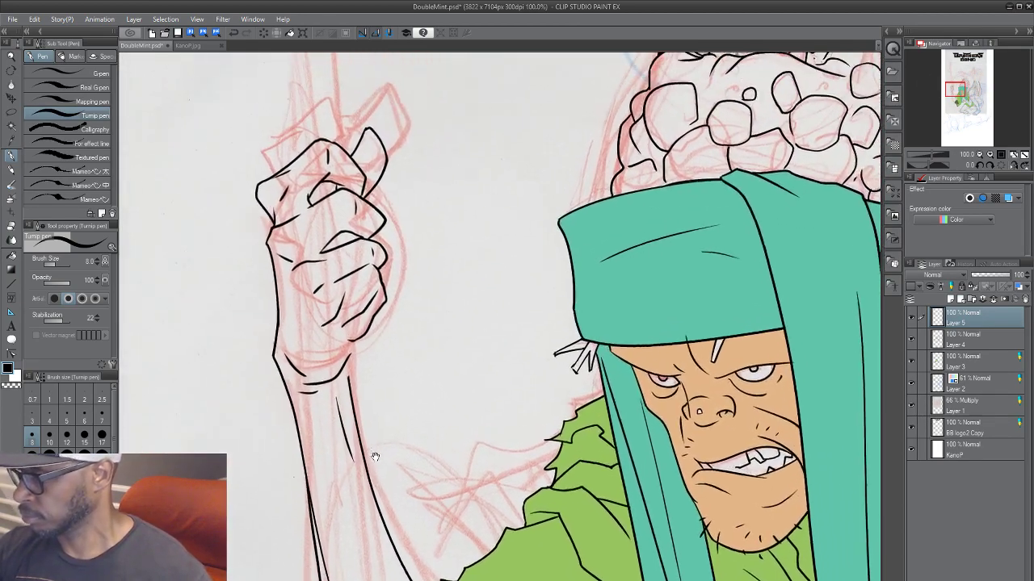
scroll(375, 457, "down", 3)
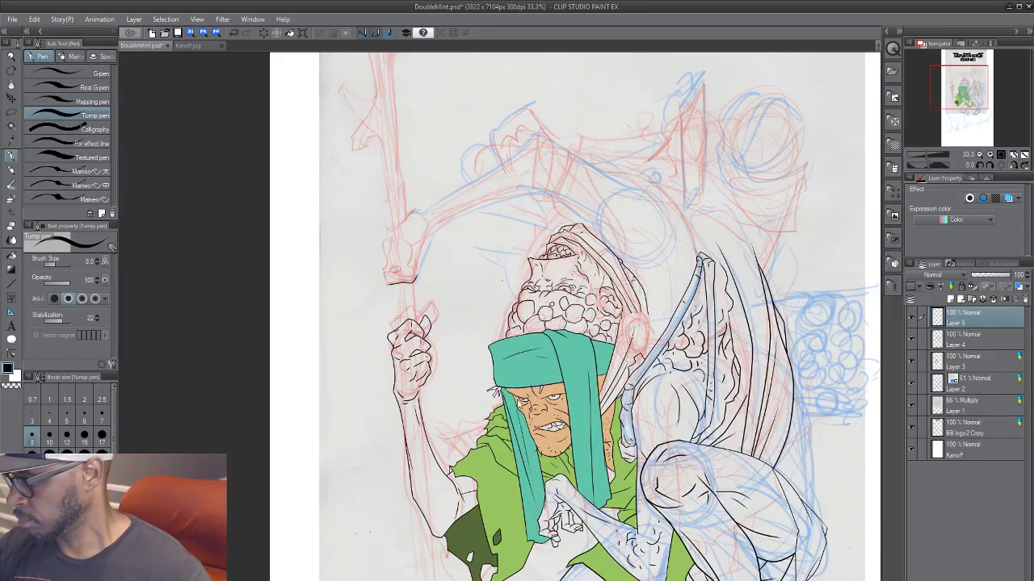
scroll(503, 422, "up", 2)
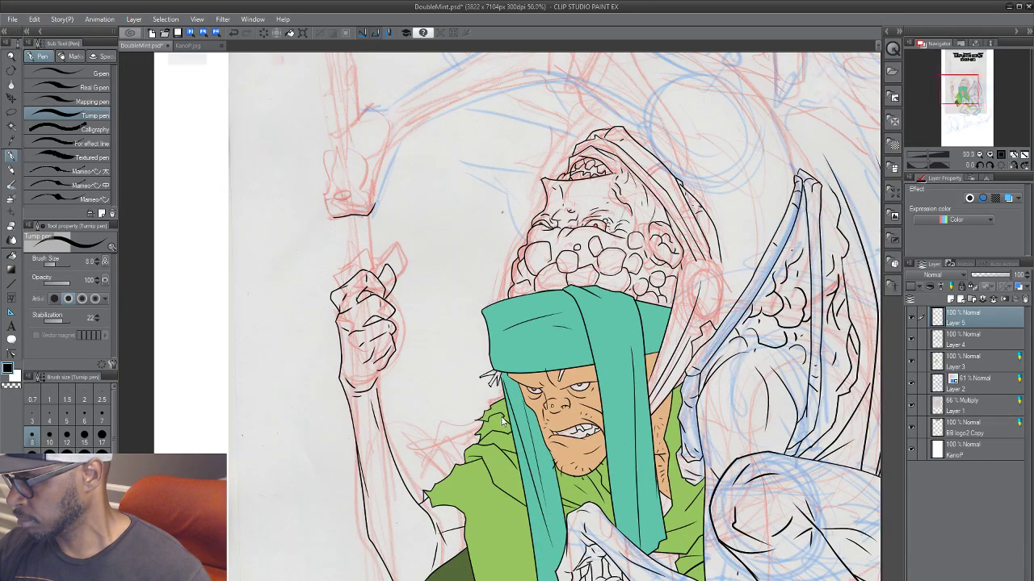
left_click(914, 320)
left_click(914, 319)
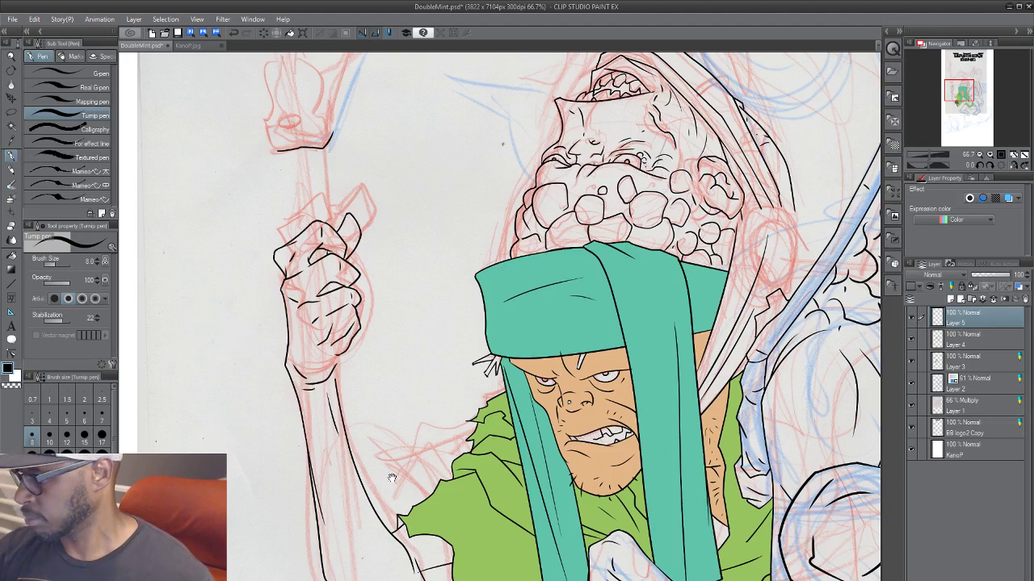
scroll(392, 478, "down", 3)
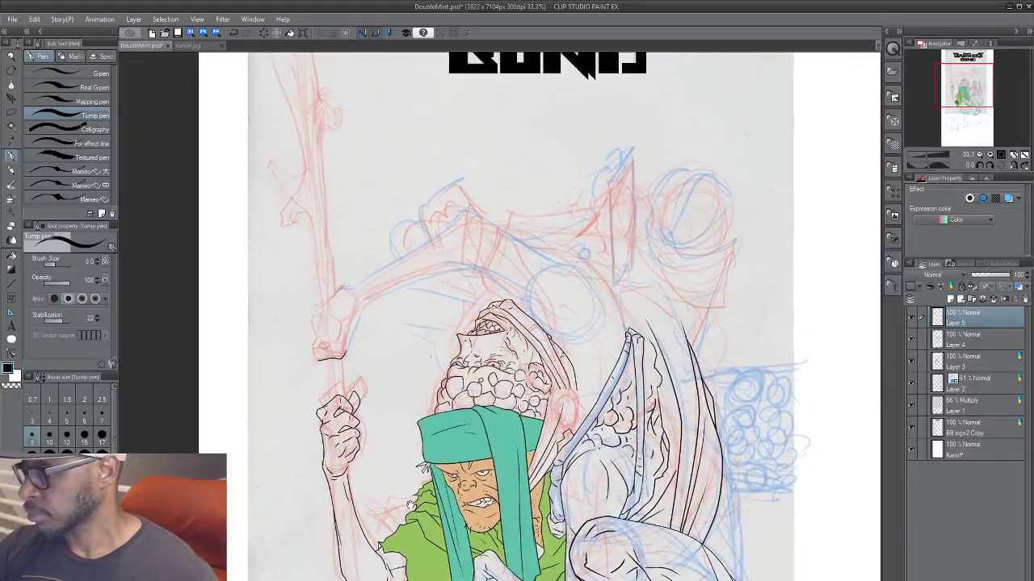
left_click_drag(411, 504, 402, 483)
scroll(407, 504, "up", 2)
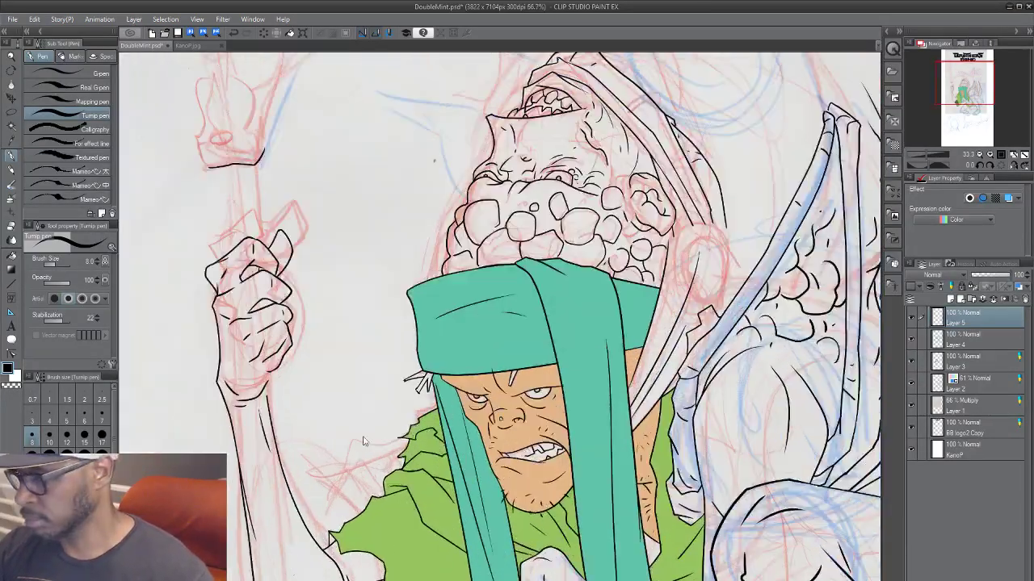
Step: Ink the short crease and knuckle lines inside the sketched hand gripping the staff above the fist
scroll(363, 441, "up", 1)
mouse_move(347, 227)
left_mouse_down()
mouse_move(496, 427)
mouse_move(493, 519)
left_mouse_up()
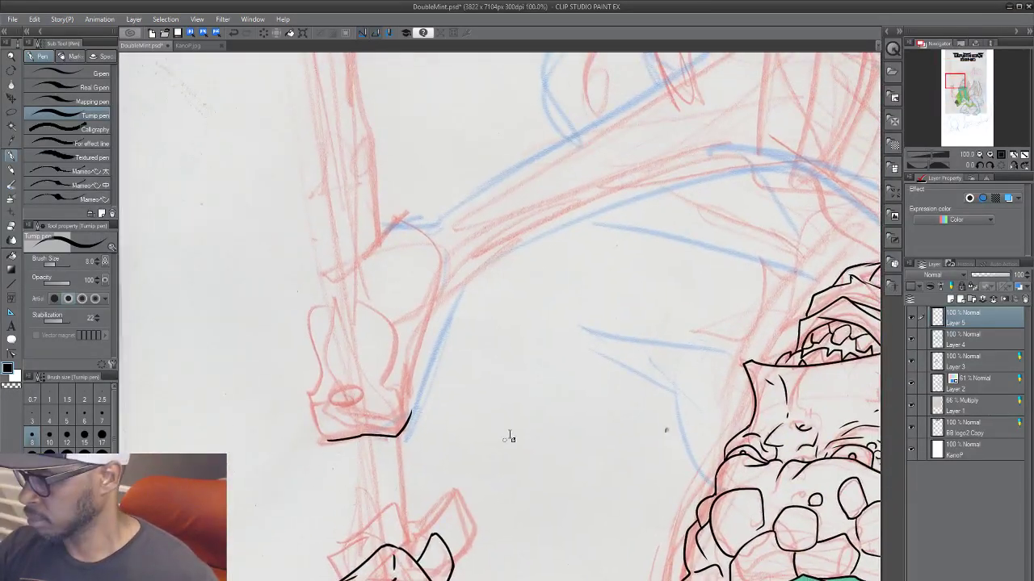
key("r")
left_click_drag(558, 422, 333, 559)
scroll(376, 490, "up", 1)
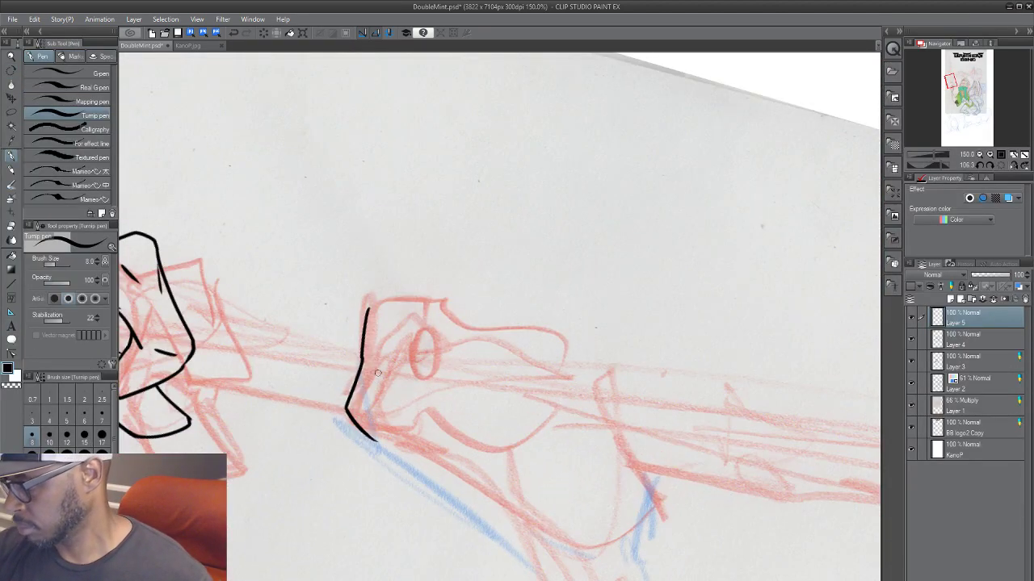
mouse_move(378, 373)
left_mouse_down()
mouse_move(391, 405)
mouse_move(453, 438)
left_mouse_up()
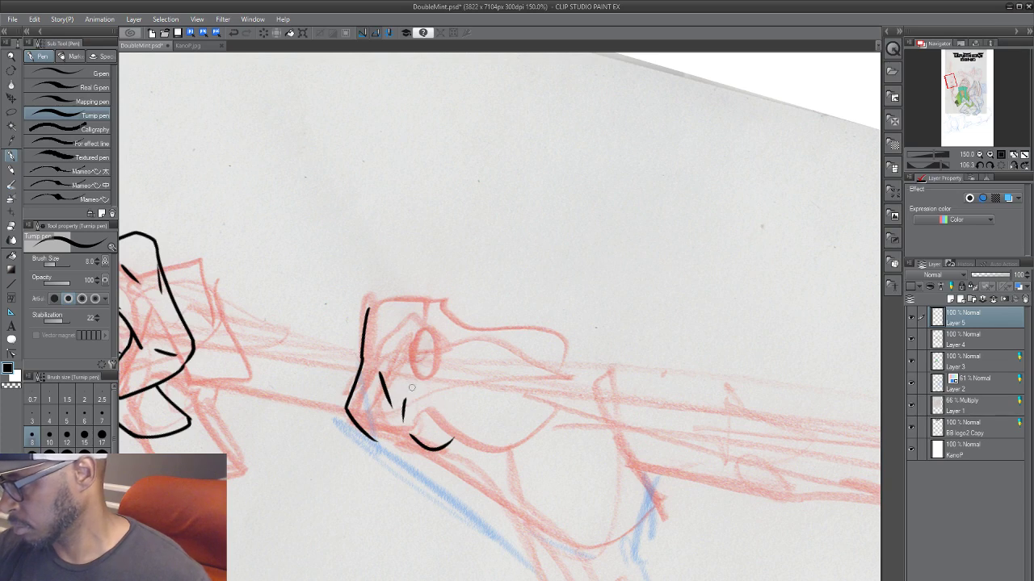
mouse_move(410, 379)
left_mouse_down()
mouse_move(414, 326)
mouse_move(411, 356)
left_mouse_up()
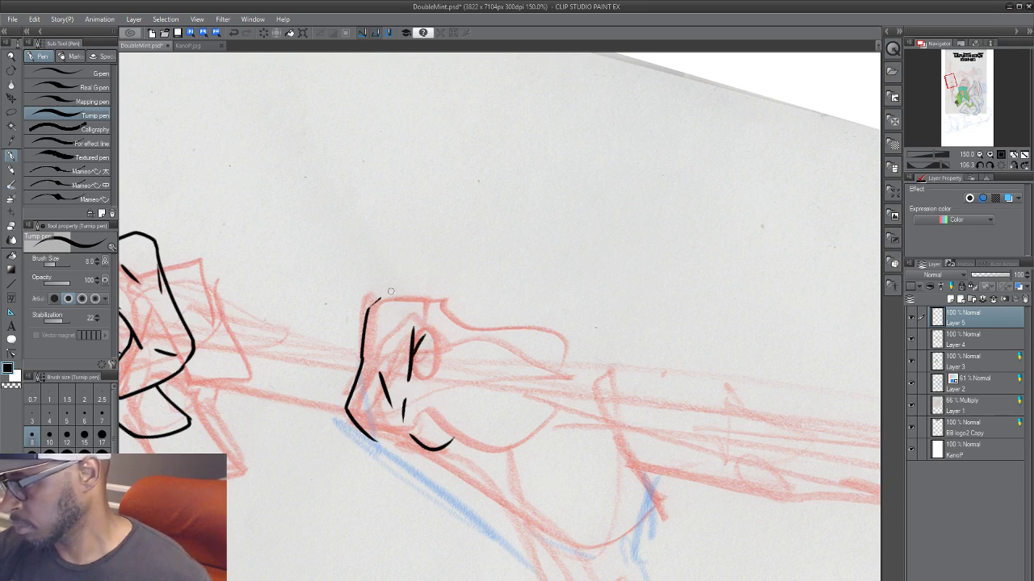
Step: Ink the upper hand's rounded outer edge, the curved line of the neighbouring finger and a short knuckle line beside it
mouse_move(365, 308)
left_mouse_down()
mouse_move(407, 296)
mouse_move(455, 307)
left_mouse_up()
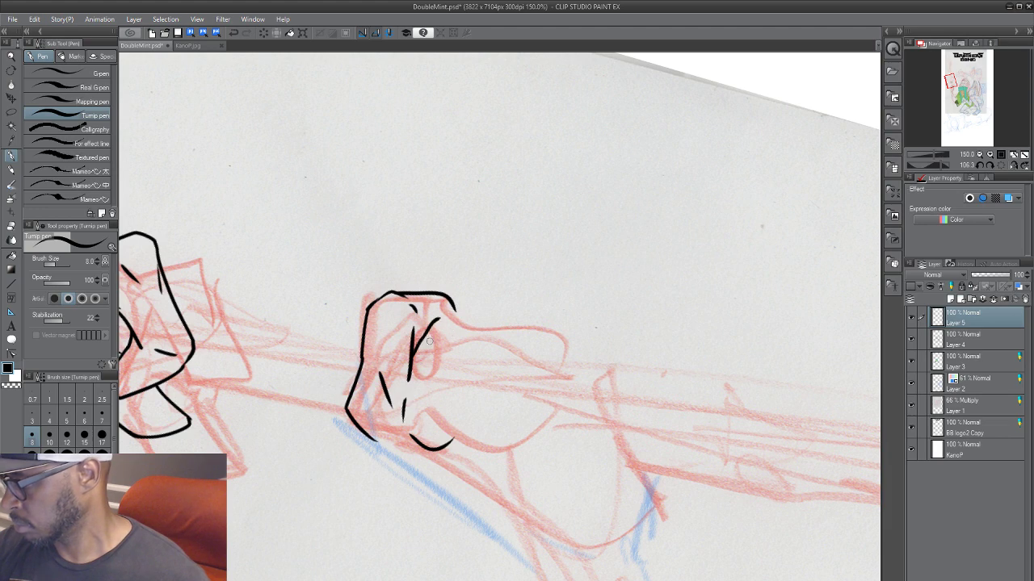
left_click_drag(412, 347, 475, 323)
left_click_drag(465, 358, 465, 393)
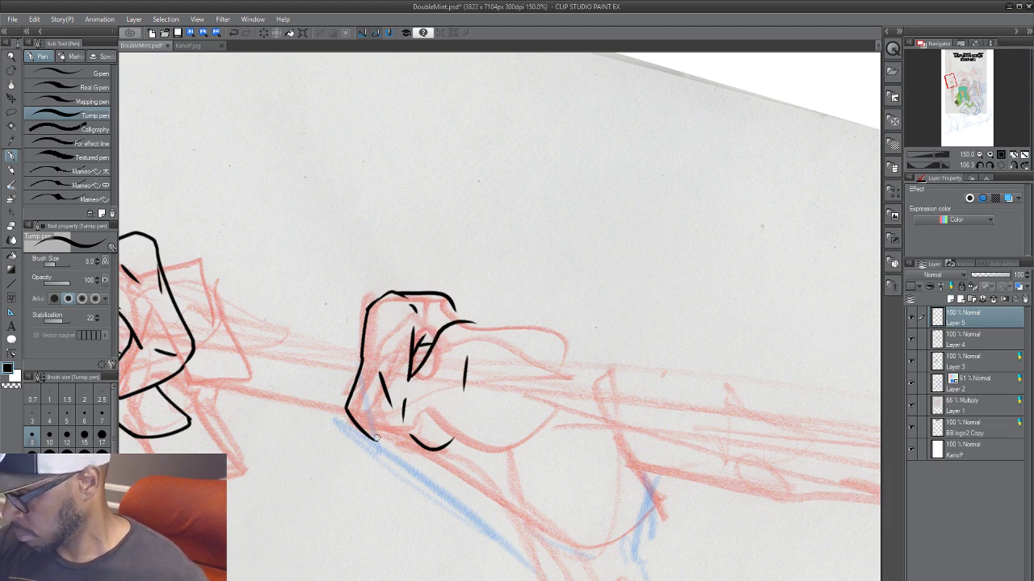
Step: Ink the underside edge running from the hand into the wrist and the remaining fingers' rounded outlines with short knuckle lines
mouse_move(380, 442)
left_mouse_down()
mouse_move(485, 501)
mouse_move(548, 564)
left_mouse_up()
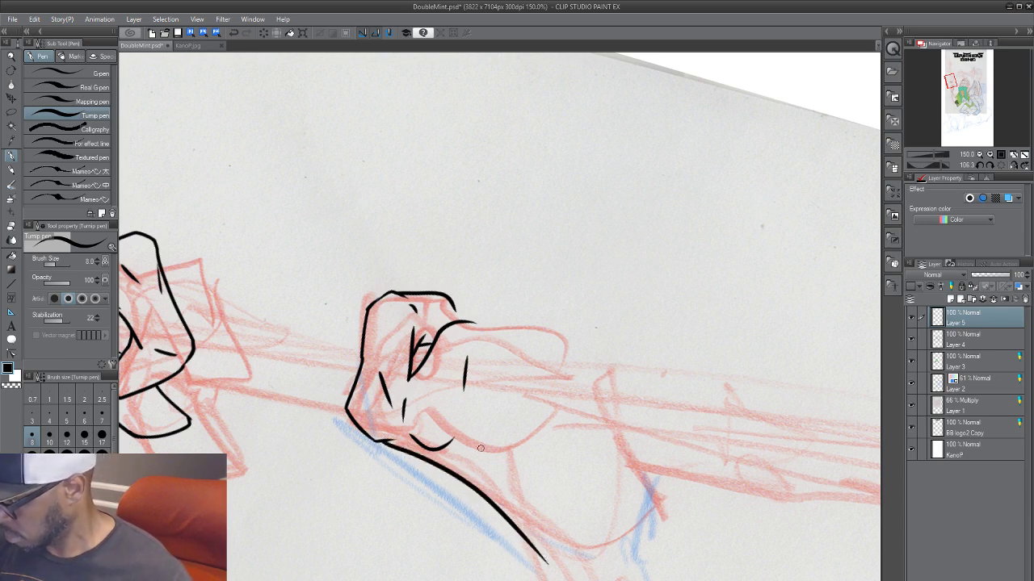
left_click_drag(472, 439, 527, 452)
left_click_drag(471, 406, 495, 356)
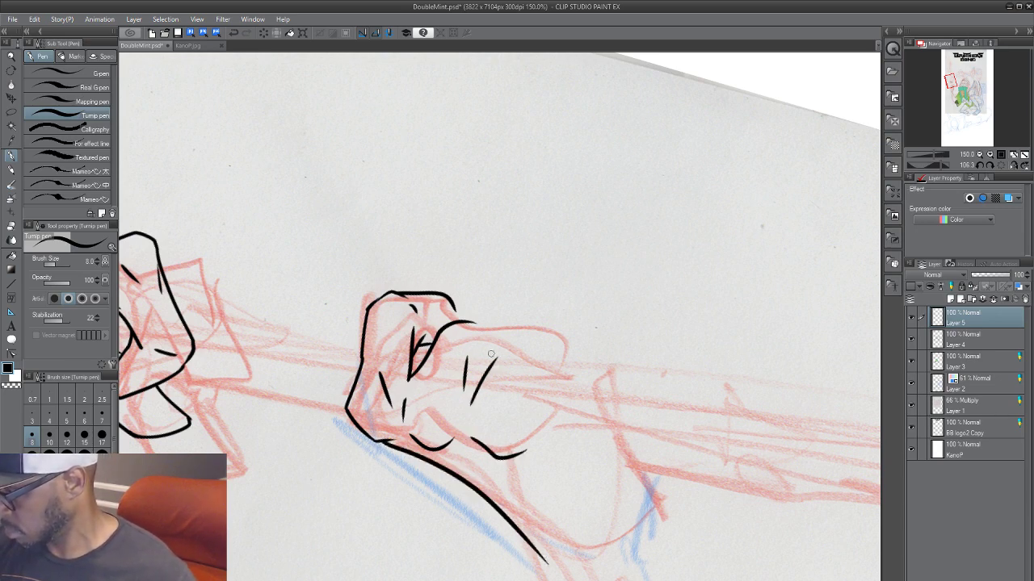
mouse_move(438, 331)
left_mouse_down()
mouse_move(466, 306)
mouse_move(490, 325)
mouse_move(538, 330)
mouse_move(529, 326)
mouse_move(561, 350)
mouse_move(528, 416)
left_mouse_up()
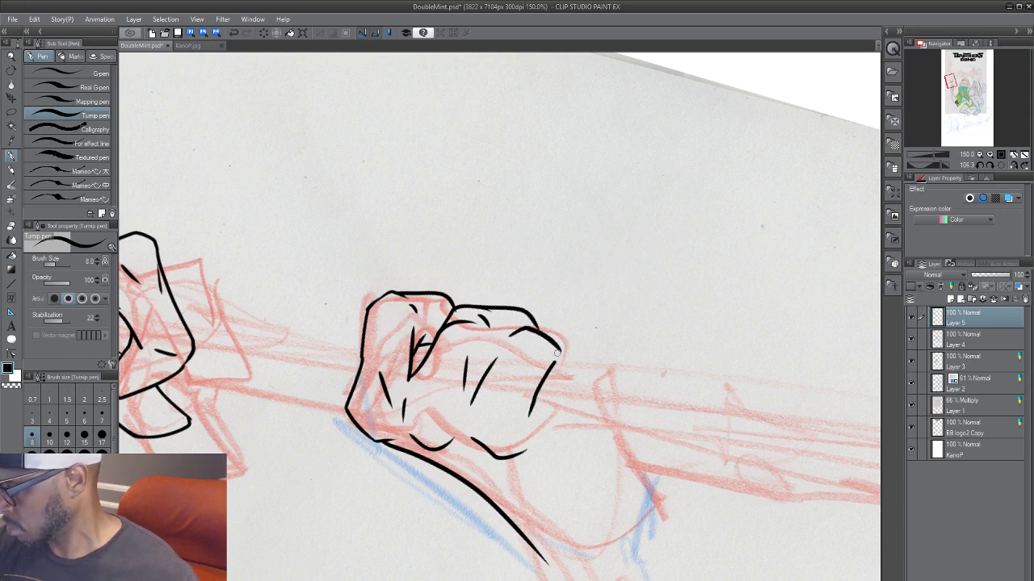
mouse_move(556, 353)
left_mouse_down()
mouse_move(585, 360)
mouse_move(602, 411)
mouse_move(583, 462)
mouse_move(558, 468)
mouse_move(582, 456)
left_mouse_up()
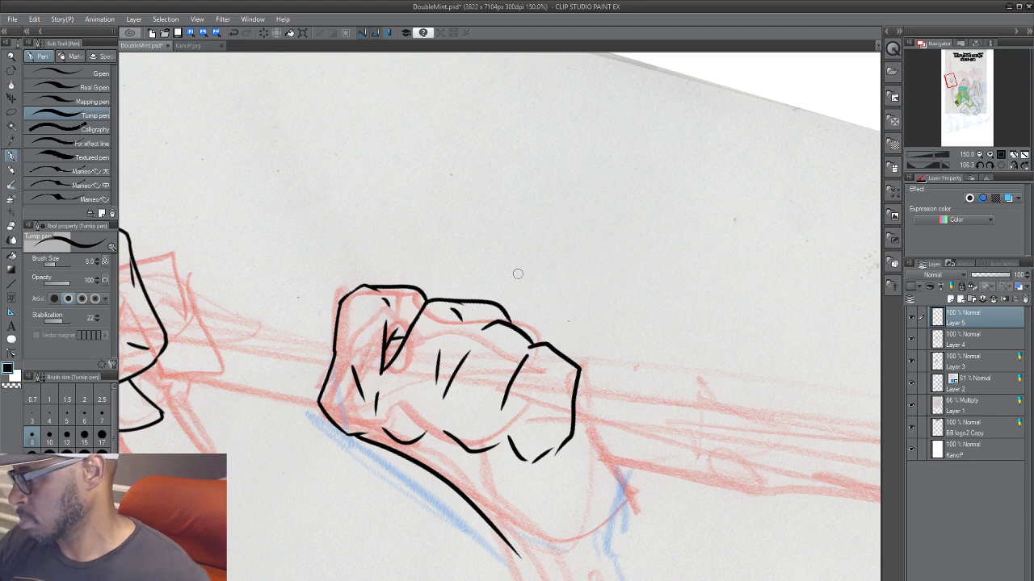
Step: Ink the outer edge and crease lines at the base of the hand, and start both forearm edges from the wrist
mouse_move(580, 444)
left_mouse_down()
mouse_move(504, 343)
mouse_move(507, 386)
left_mouse_up()
mouse_move(499, 322)
left_mouse_down()
mouse_move(546, 385)
mouse_move(547, 436)
left_mouse_up()
left_click_drag(437, 404, 503, 432)
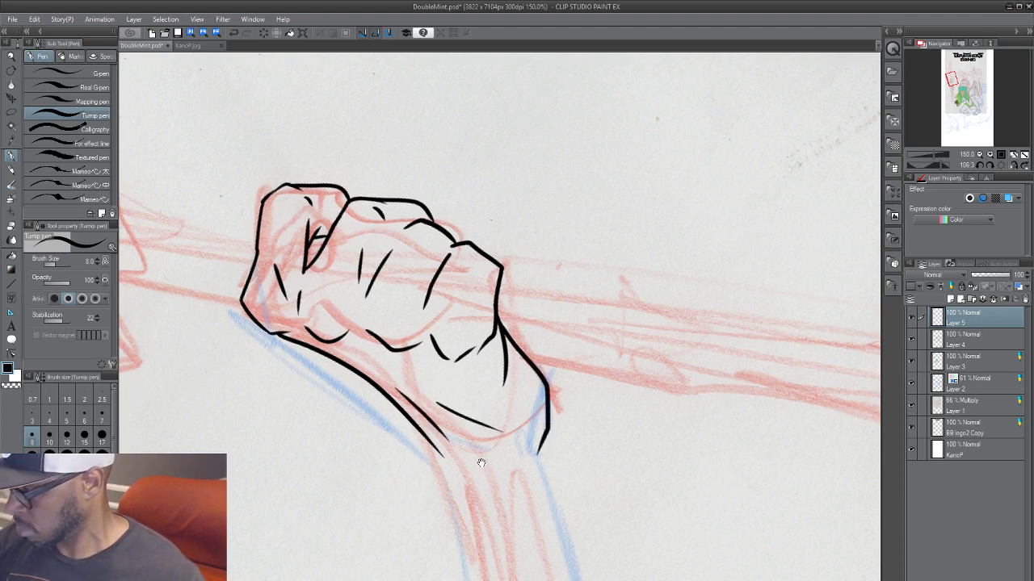
left_click_drag(480, 466, 433, 384)
left_click_drag(355, 326, 408, 457)
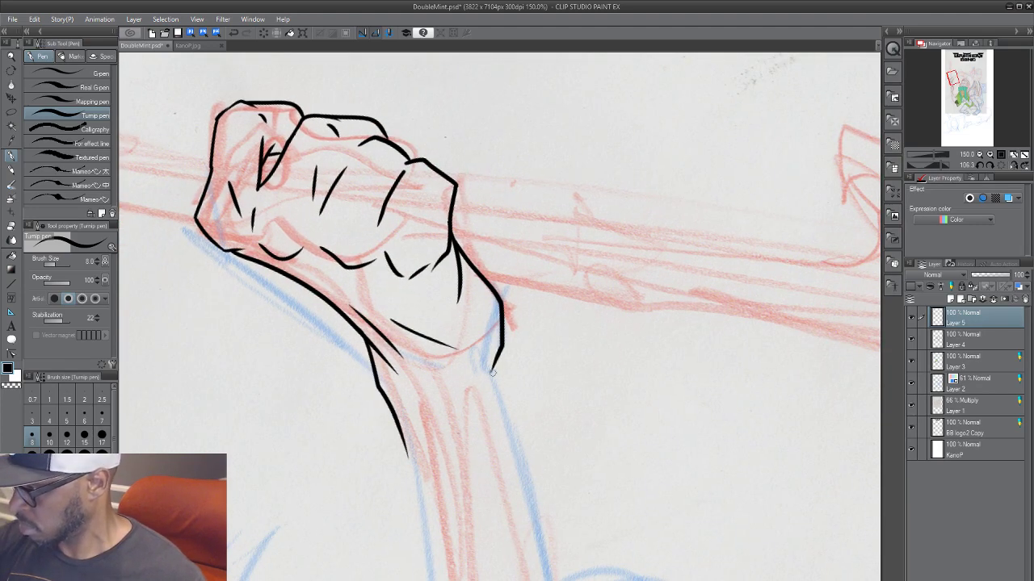
left_click_drag(499, 361, 539, 536)
Step: Ink the rounded thumb tip sticking out beyond the fist's fingers
scroll(381, 553, "down", 2)
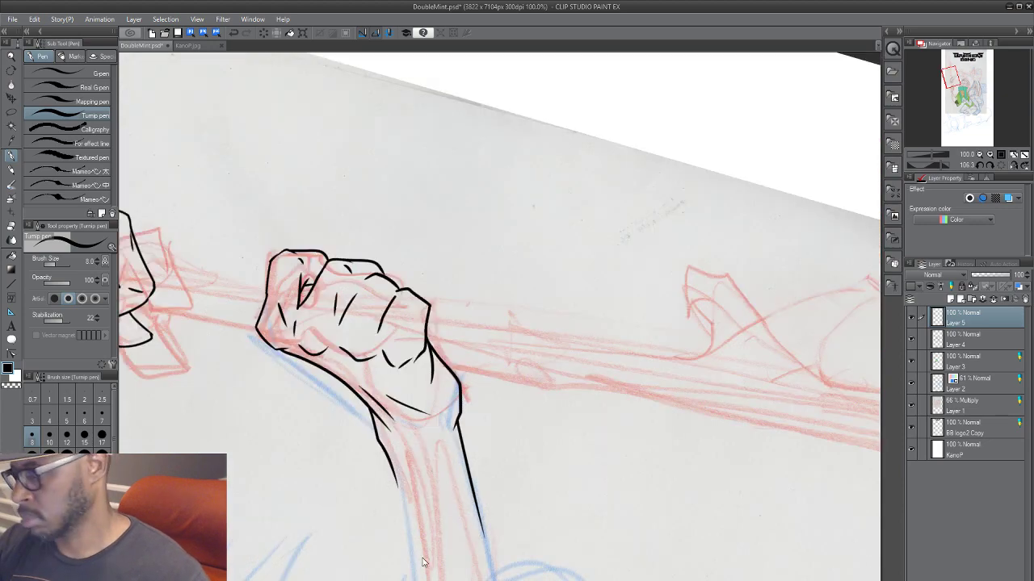
scroll(404, 539, "up", 1)
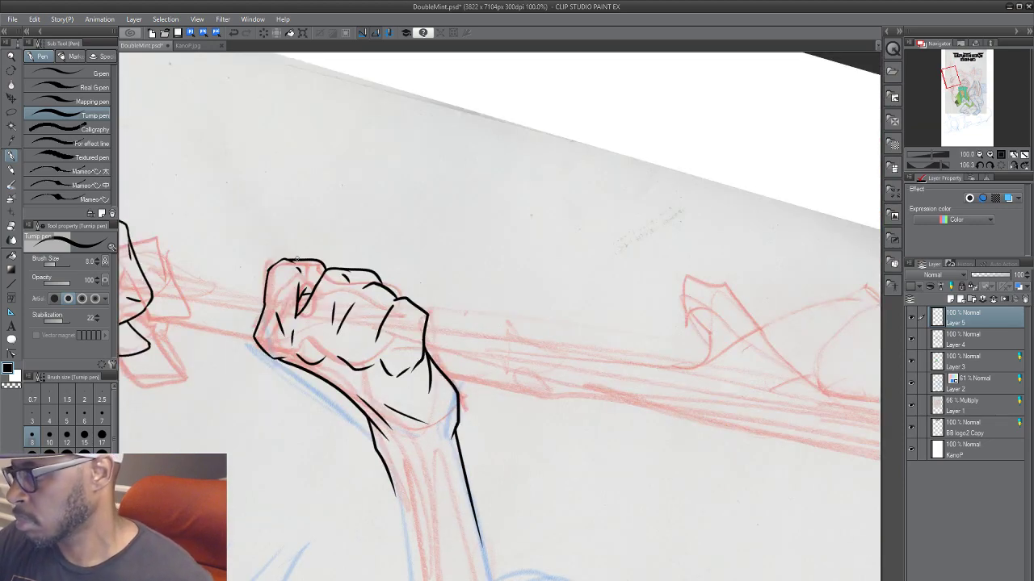
mouse_move(295, 260)
left_mouse_down()
mouse_move(338, 238)
mouse_move(352, 252)
mouse_move(347, 268)
left_mouse_up()
Step: Rotate the canvas so the second figure stands upright, examine both fists against the whole drawing, and return to the Pen tool
left_click_drag(478, 427, 562, 406)
key("r")
left_click_drag(449, 527, 719, 364)
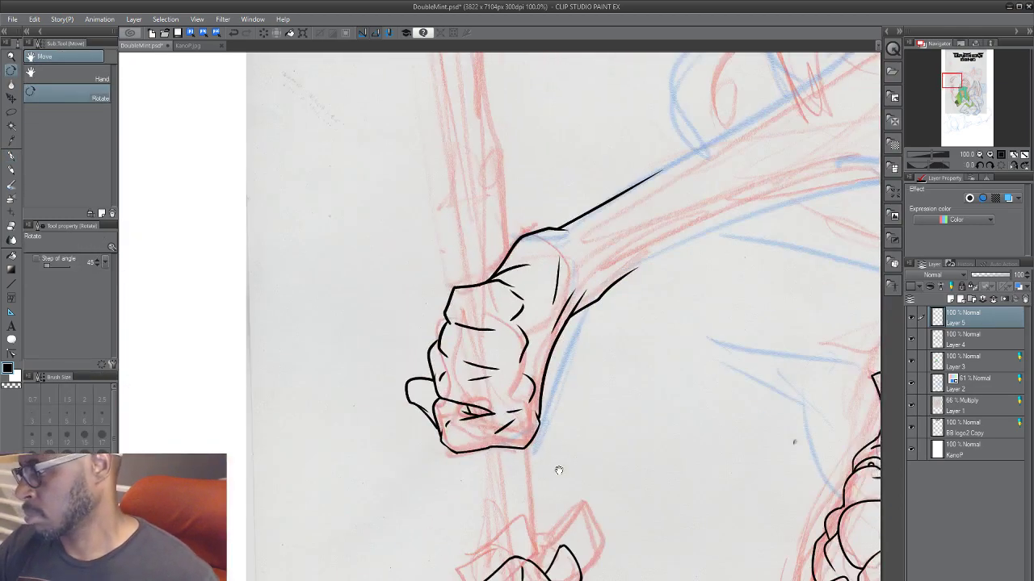
left_click_drag(558, 470, 469, 419)
scroll(536, 462, "down", 3)
left_click_drag(588, 453, 553, 218)
left_click_drag(443, 487, 448, 522)
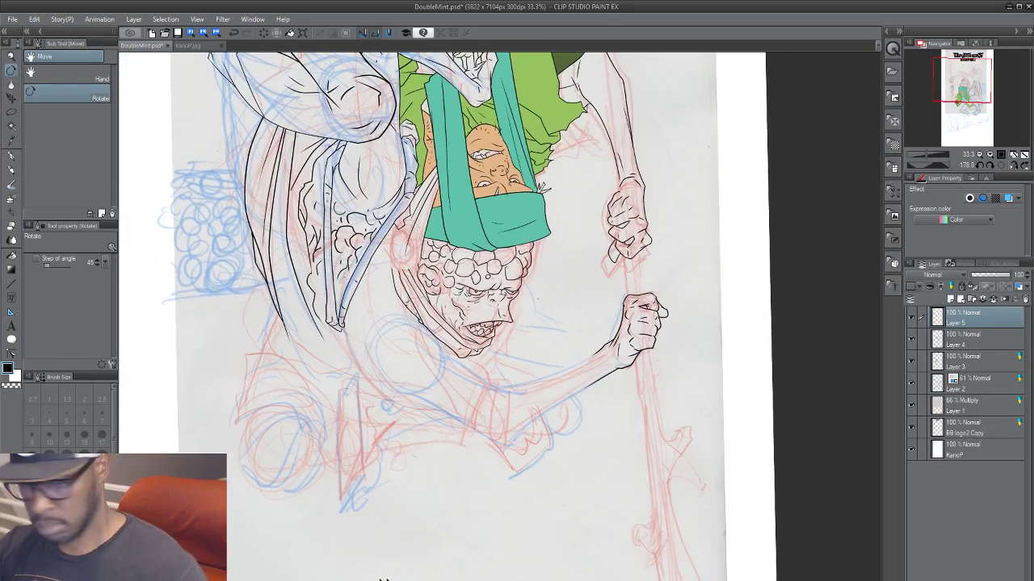
scroll(388, 561, "up", 2)
left_click_drag(667, 228, 290, 579)
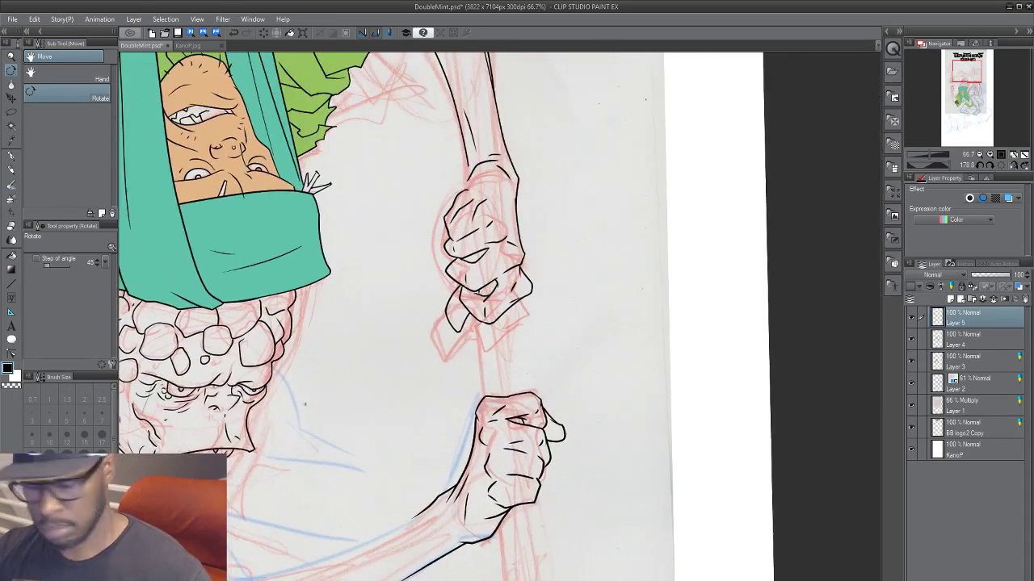
key("p")
left_click_drag(399, 568, 521, 448)
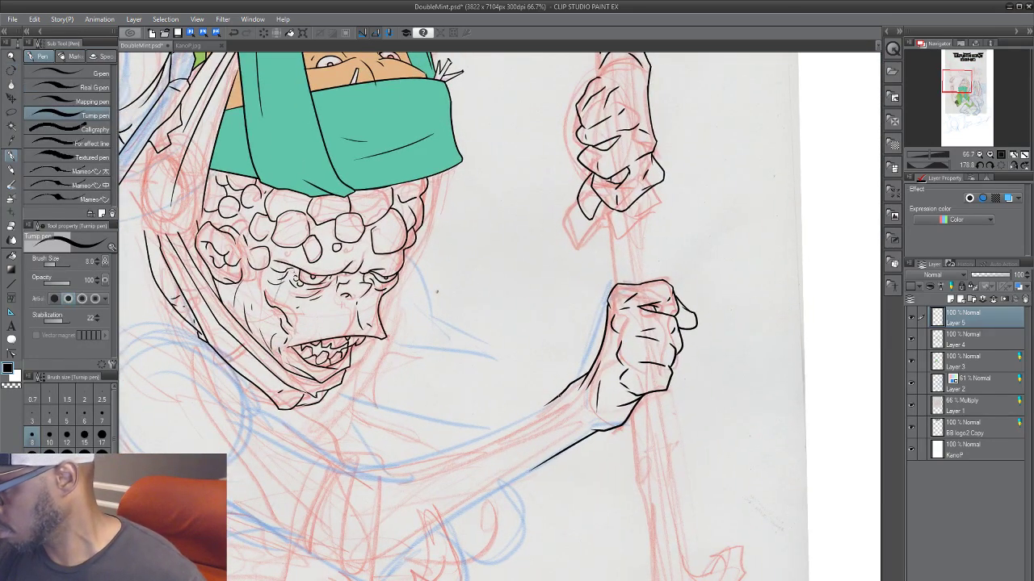
mouse_move(549, 401)
left_mouse_down()
mouse_move(392, 469)
mouse_move(335, 466)
mouse_move(358, 495)
left_mouse_up()
left_click_drag(476, 476, 575, 430)
key("ctrl+z")
key("ctrl+z")
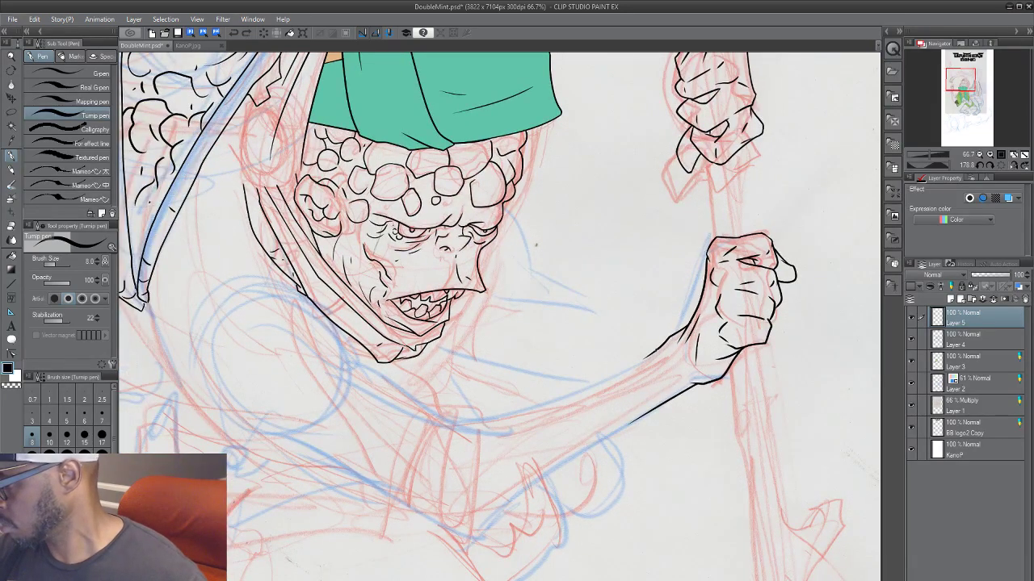
left_click_drag(658, 349, 448, 417)
key("ctrl+z")
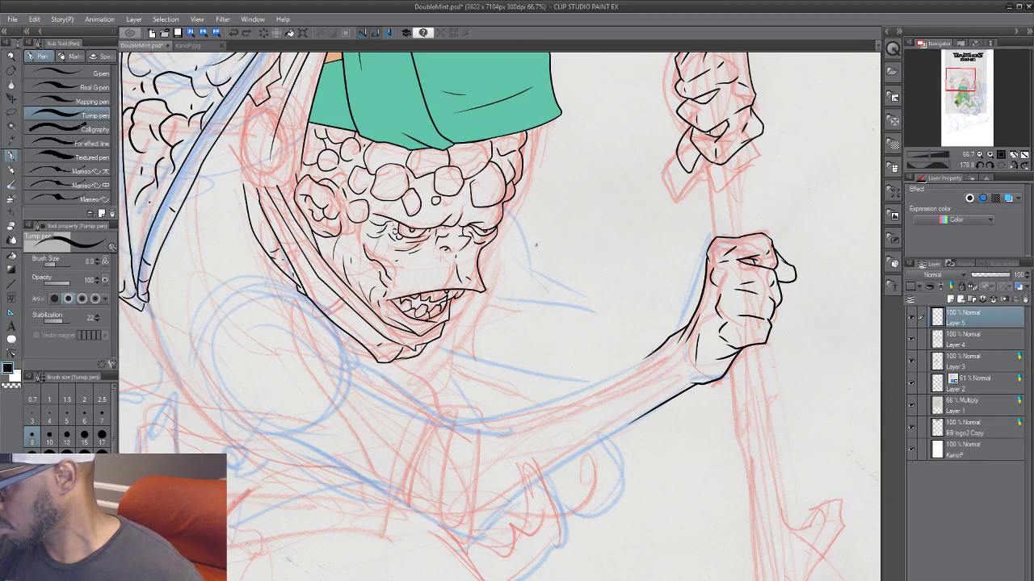
Step: Ink the bent arm's long upper edge, the upper arm's underside and the curved crease lines inside the elbow
mouse_move(651, 358)
left_mouse_down()
mouse_move(516, 410)
mouse_move(436, 422)
mouse_move(340, 346)
left_mouse_up()
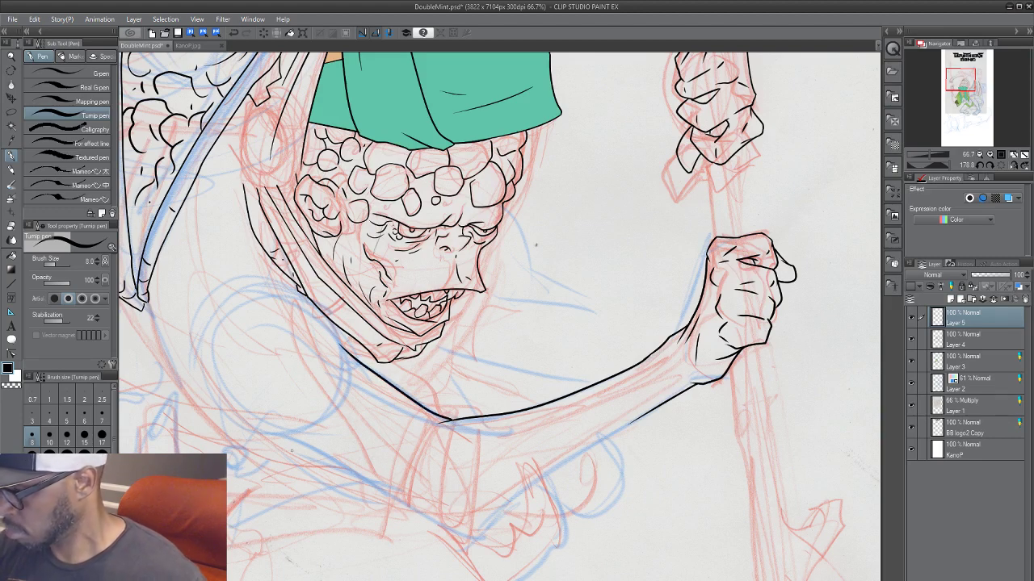
mouse_move(261, 432)
left_mouse_down()
mouse_move(368, 489)
mouse_move(449, 512)
left_mouse_up()
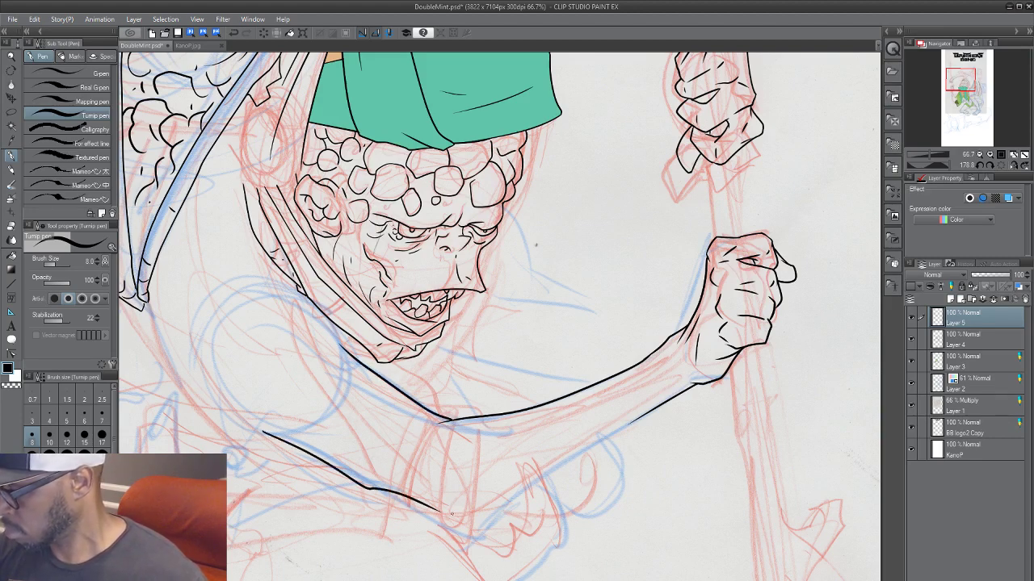
left_click_drag(418, 420, 386, 471)
left_click_drag(420, 432, 404, 467)
mouse_move(365, 439)
left_mouse_down()
mouse_move(350, 457)
mouse_move(409, 412)
mouse_move(358, 407)
left_mouse_up()
left_click_drag(439, 436, 429, 473)
left_click_drag(472, 433, 467, 460)
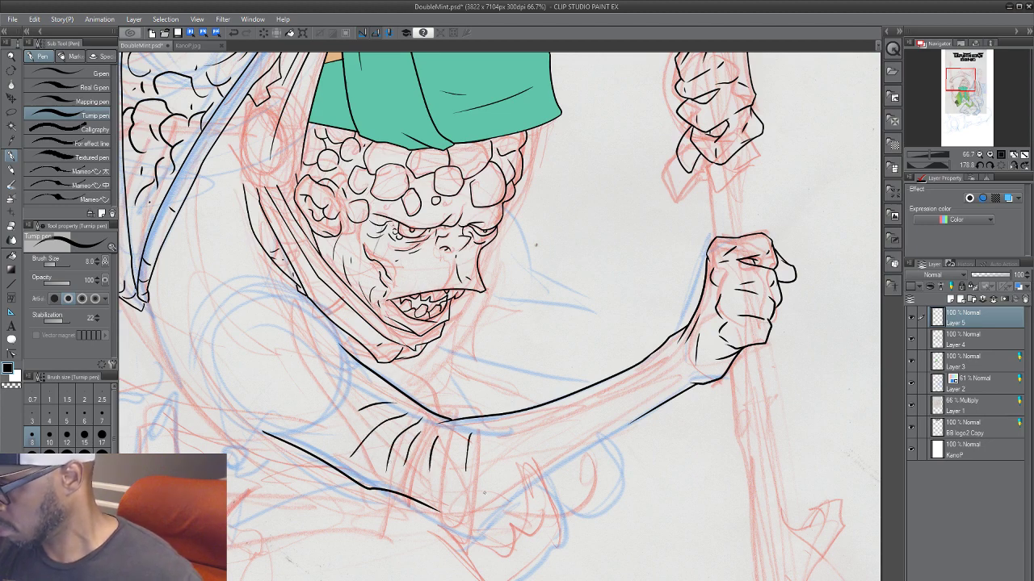
Step: Add small curved bumps and skin marks around the elbow creases and save the file
left_click_drag(459, 518, 423, 468)
mouse_move(378, 422)
left_mouse_down()
mouse_move(373, 436)
mouse_move(387, 441)
left_mouse_up()
mouse_move(294, 390)
left_mouse_down()
mouse_move(305, 391)
mouse_move(294, 394)
mouse_move(302, 402)
left_mouse_up()
key("ctrl+z")
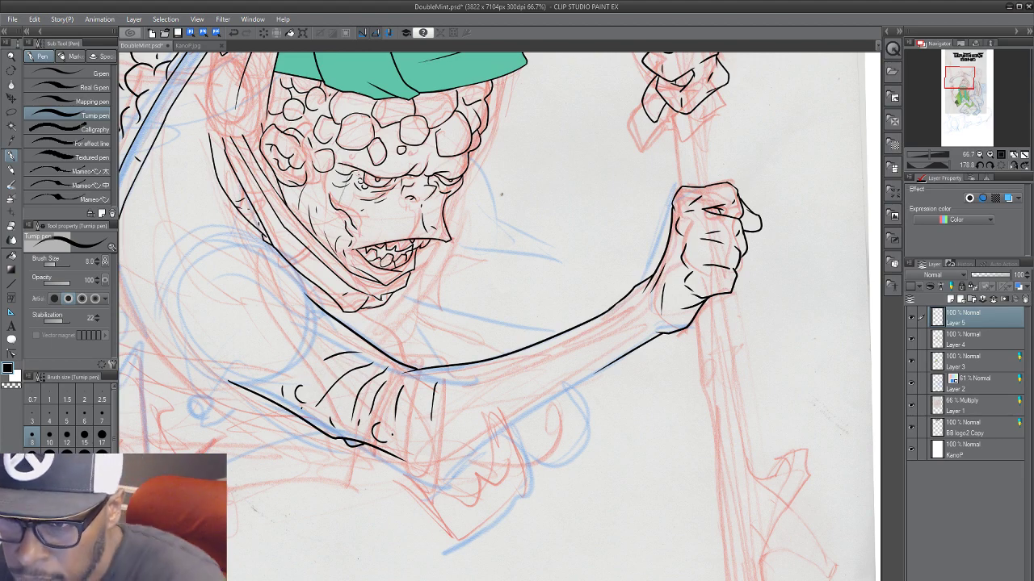
key("ctrl+s")
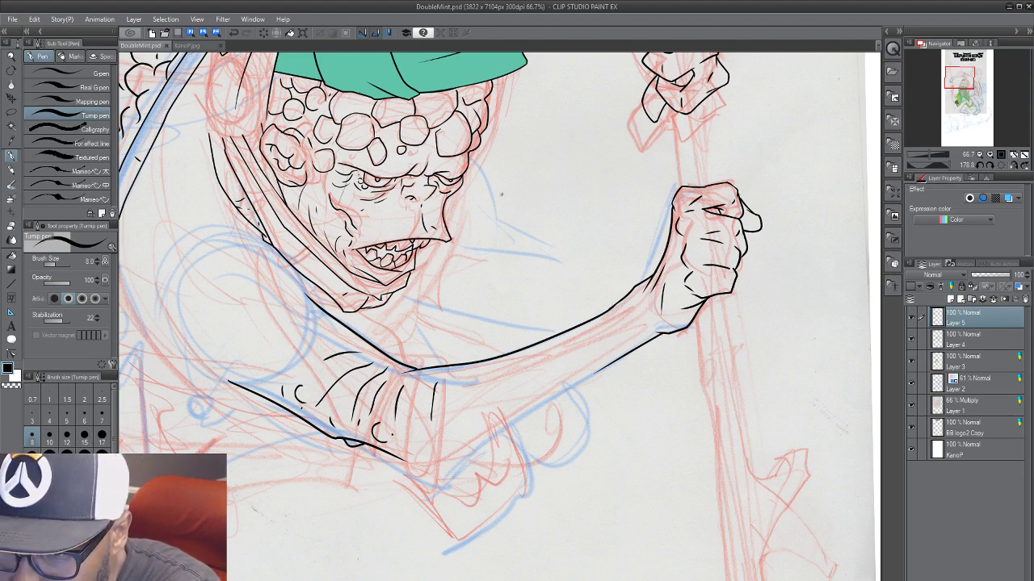
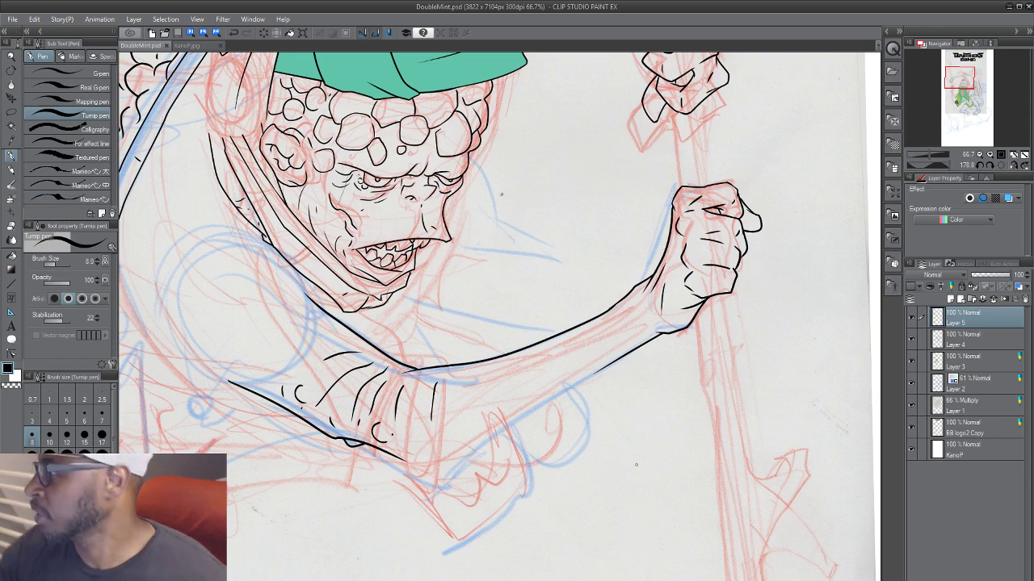
Step: Ink the forearm's lower edge down to the elbow with a thin muscle line inside it, and draw the elbow's outer contour
left_click_drag(364, 502, 332, 517)
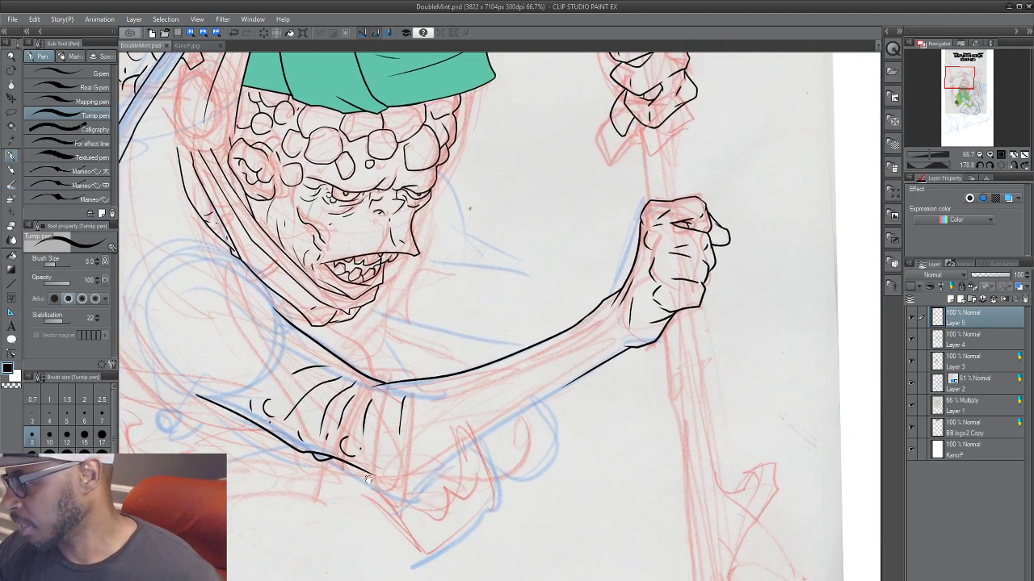
mouse_move(376, 393)
left_mouse_down()
mouse_move(379, 424)
mouse_move(406, 450)
left_mouse_up()
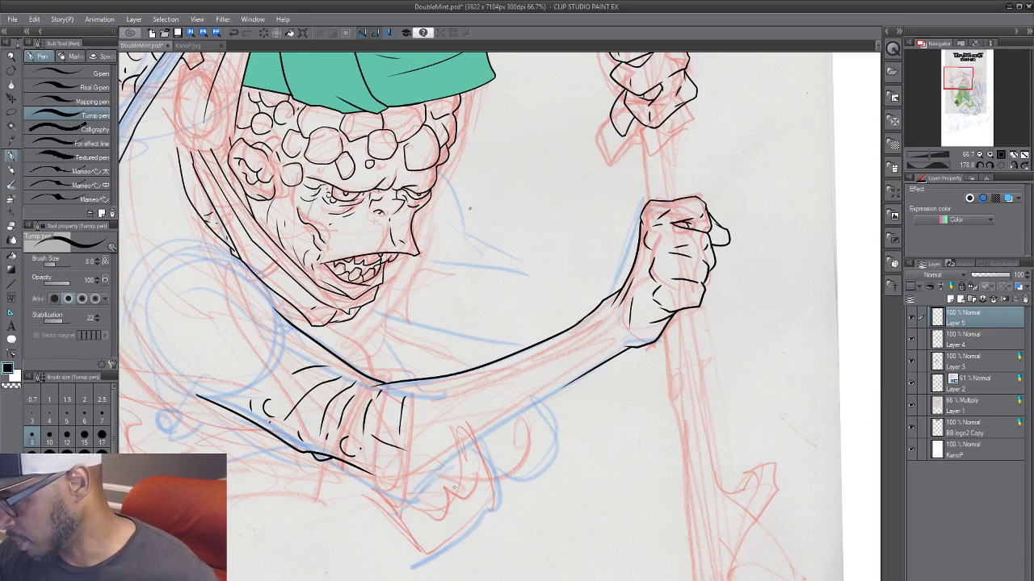
left_click_drag(441, 486, 439, 486)
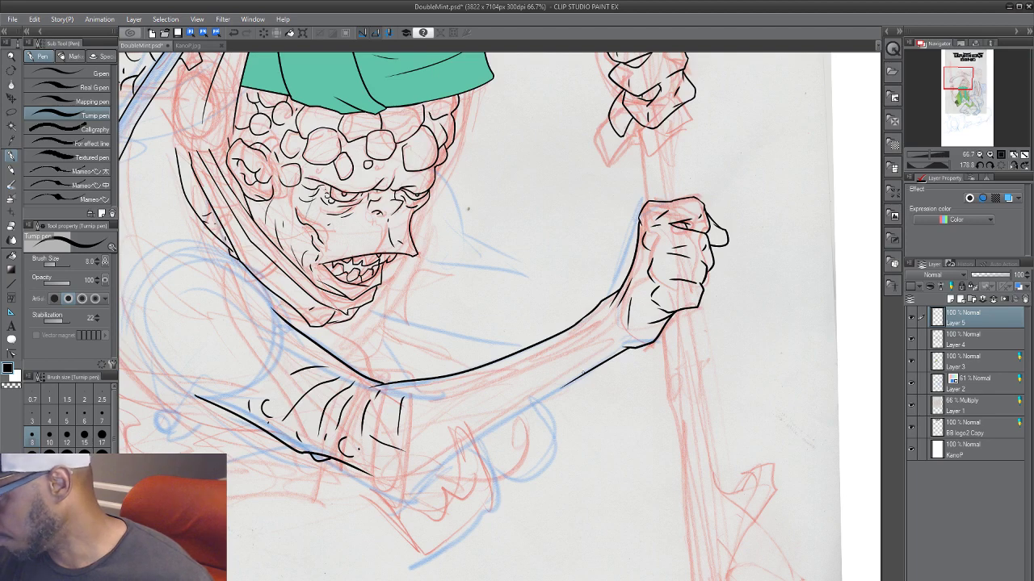
left_click_drag(550, 376, 438, 433)
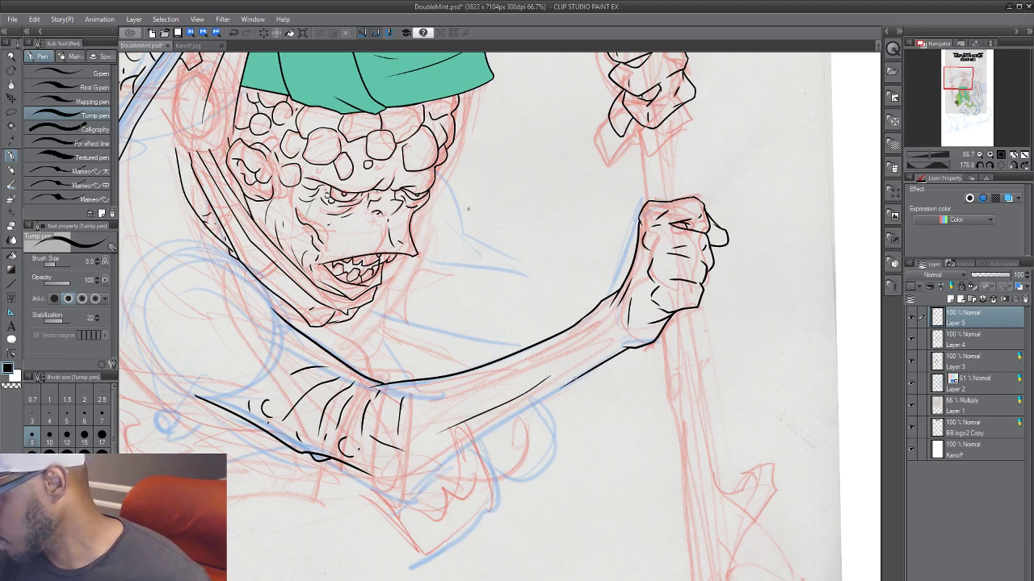
left_click_drag(575, 378, 383, 494)
left_click_drag(421, 443, 364, 426)
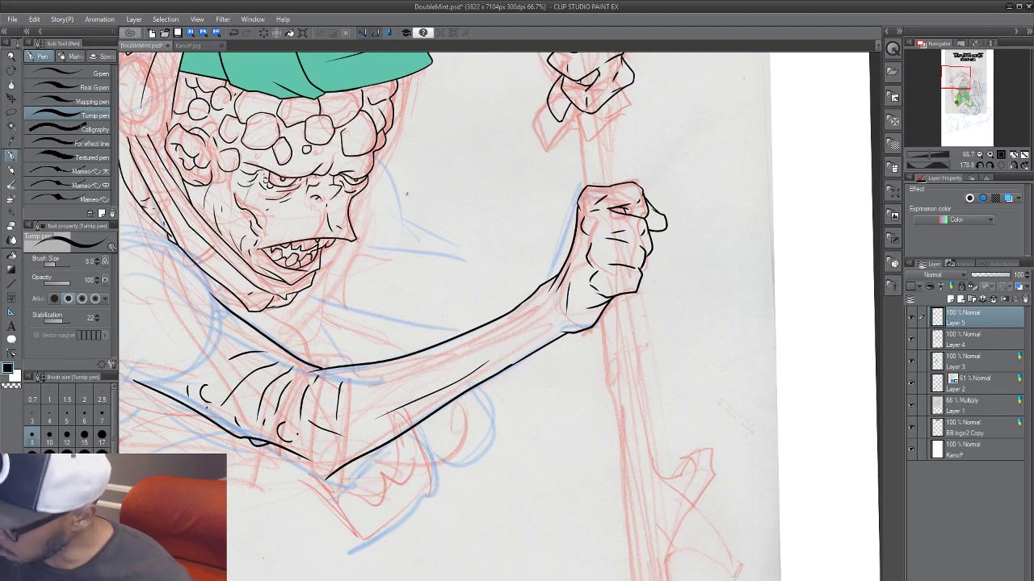
left_click_drag(265, 440, 321, 481)
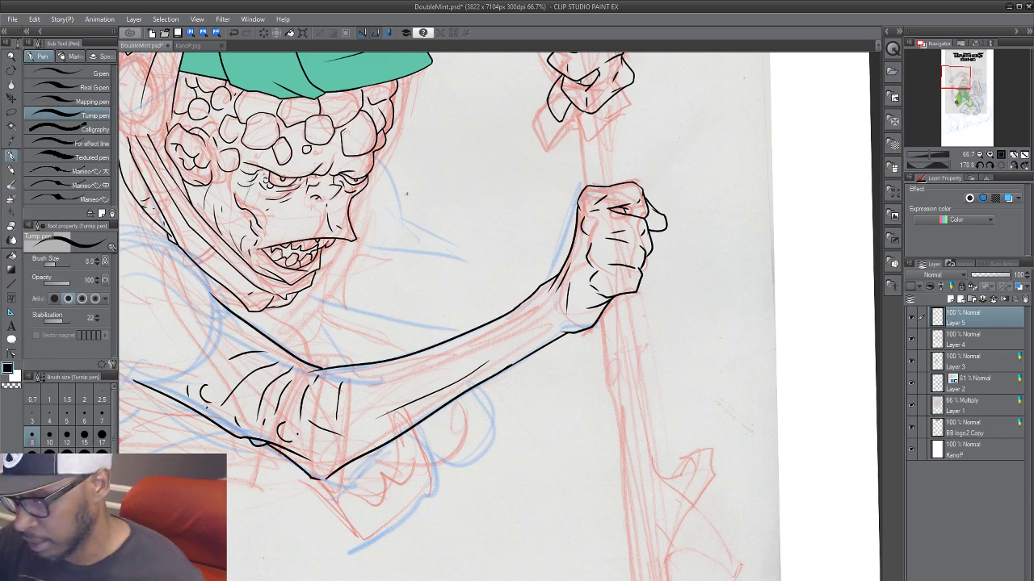
Step: Undo the last elbow stroke and re-ink the elbow tip so it joins the upper arm's underside to the forearm
left_click_drag(440, 437, 614, 395)
scroll(488, 484, "down", 2)
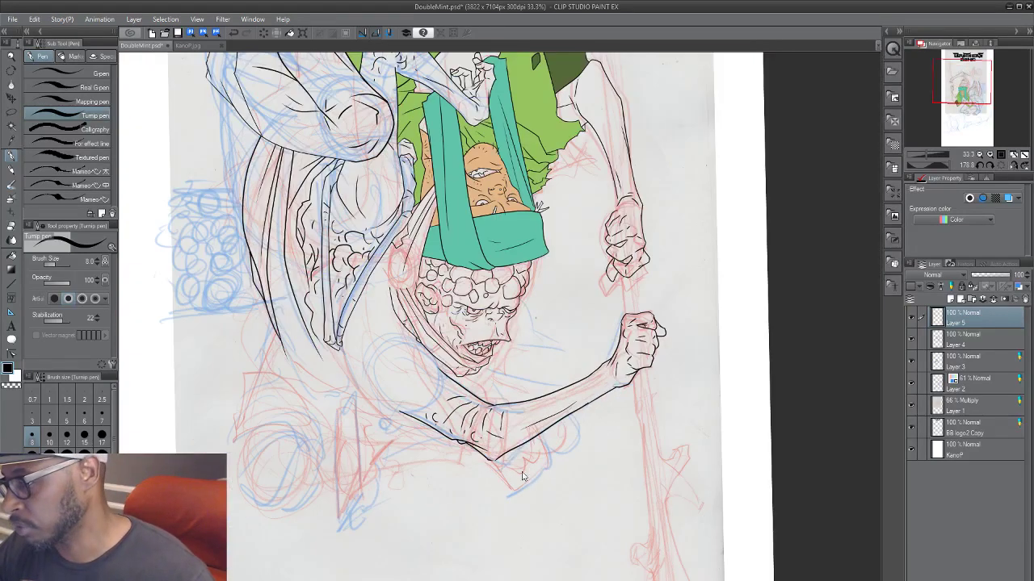
scroll(471, 492, "up", 1)
scroll(503, 477, "up", 1)
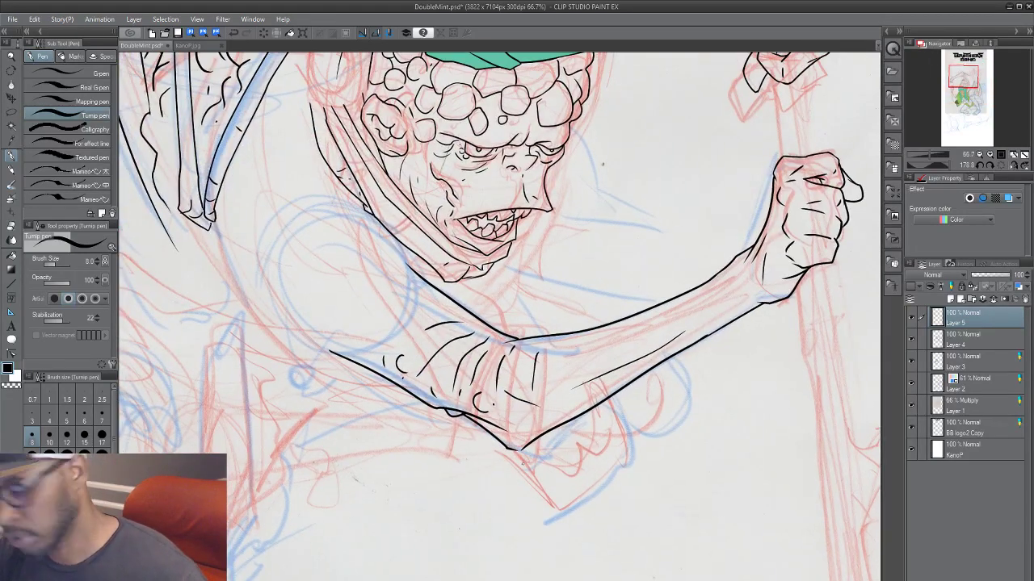
scroll(525, 468, "up", 1)
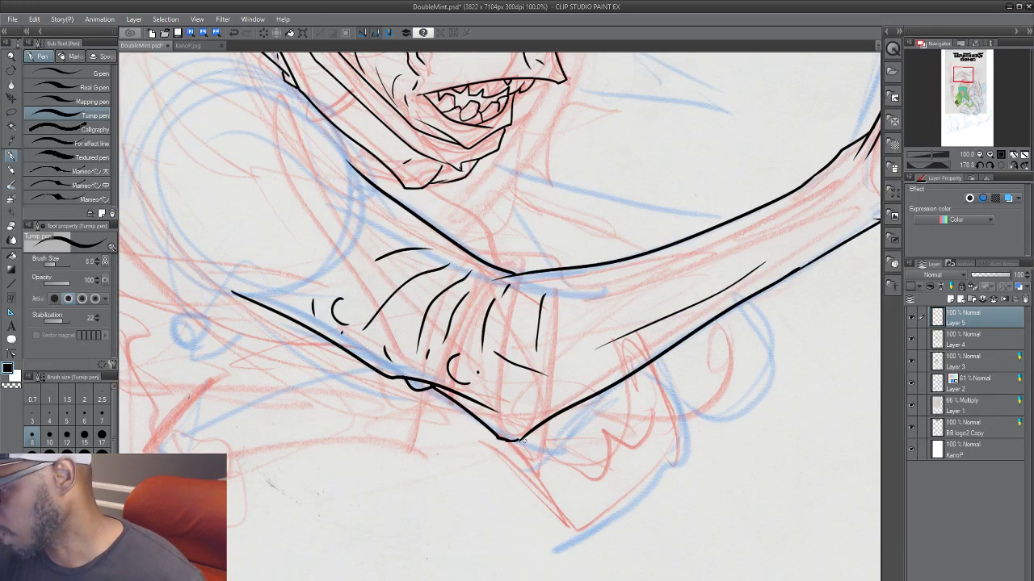
left_click_drag(517, 449, 459, 487)
key("ctrl+z")
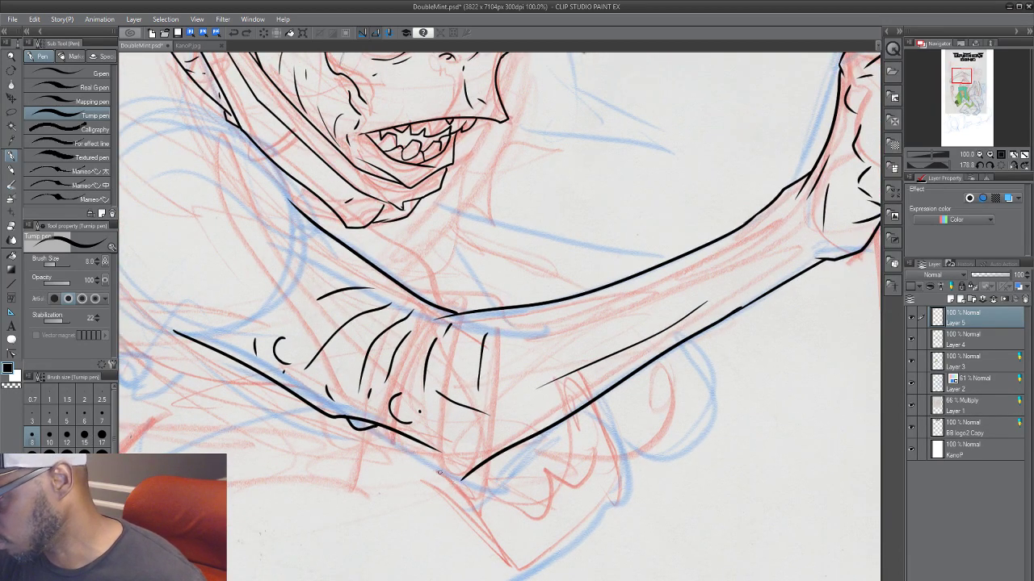
left_click_drag(374, 426, 445, 480)
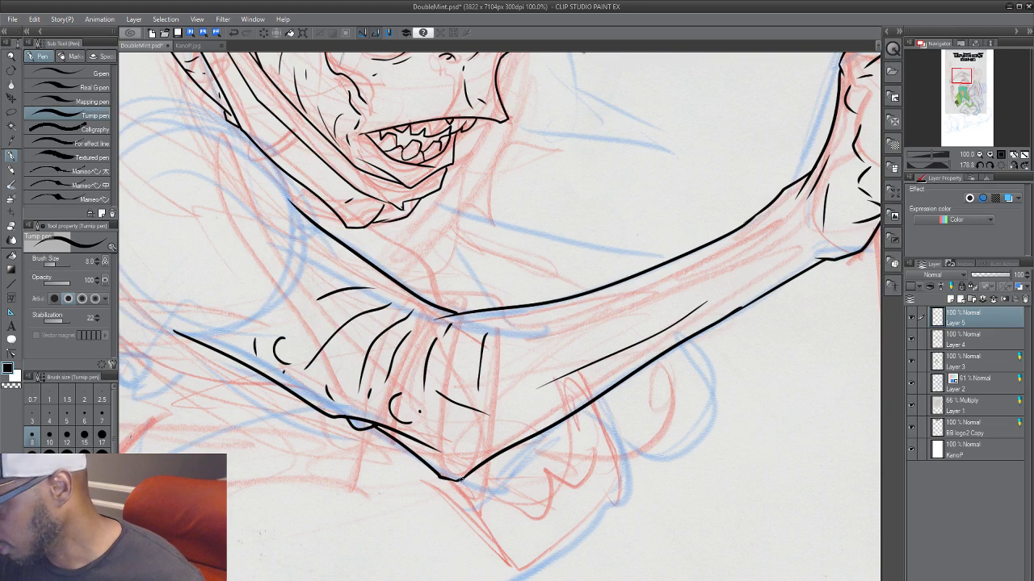
Step: Ink thin tendon lines inside the forearm near the wrist, running along its upper and lower edges
mouse_move(489, 412)
left_mouse_down()
mouse_move(394, 514)
mouse_move(389, 541)
left_mouse_up()
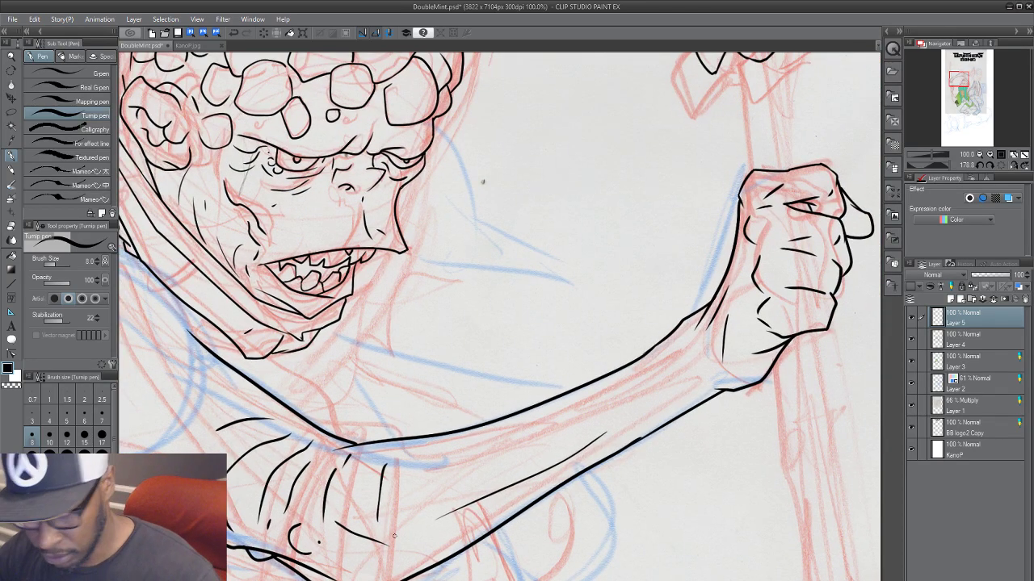
scroll(394, 537, "down", 1)
scroll(346, 536, "up", 1)
left_click_drag(668, 442, 581, 432)
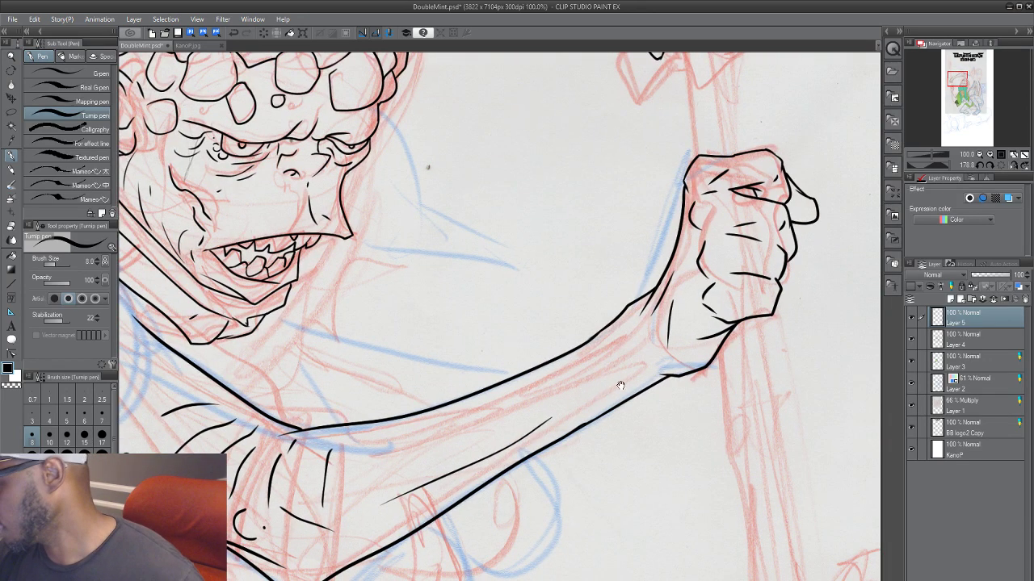
left_click_drag(621, 386, 617, 388)
mouse_move(652, 357)
left_mouse_down()
mouse_move(646, 371)
mouse_move(570, 405)
left_mouse_up()
left_click_drag(619, 335, 543, 383)
key("ctrl+z")
left_click_drag(624, 323, 577, 365)
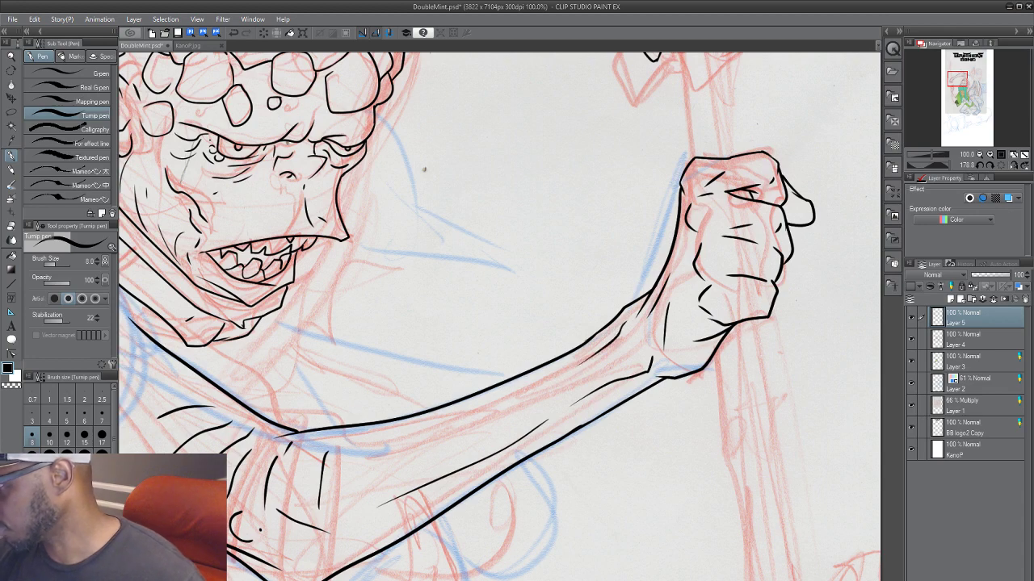
left_click_drag(405, 467, 476, 430)
scroll(422, 484, "down", 2)
scroll(318, 552, "up", 2)
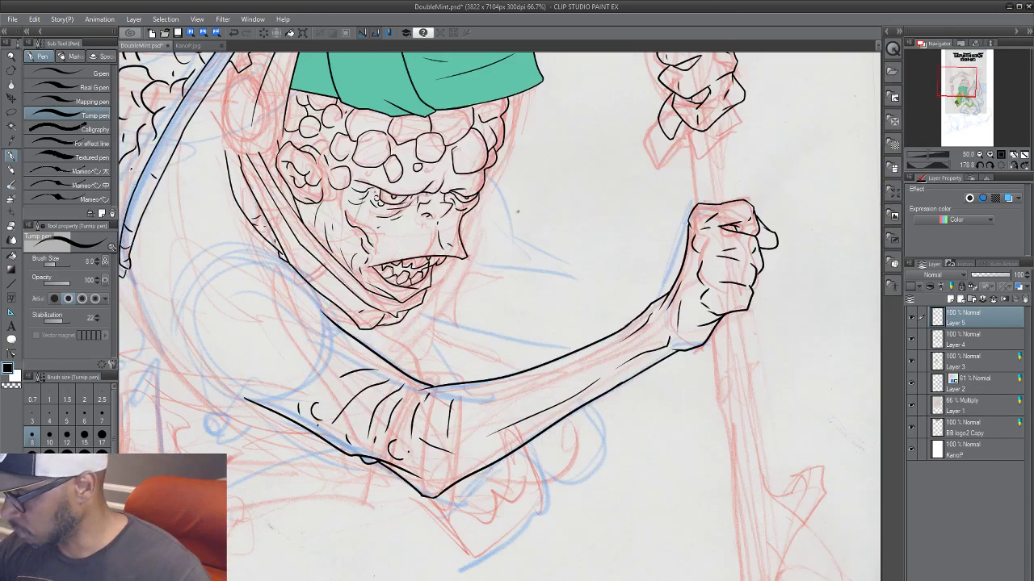
Step: Ink the rounded shoulder with broken arcs around its top, back and front, and draw its lower edge towards the upper arm's underside
left_click_drag(352, 332, 410, 468)
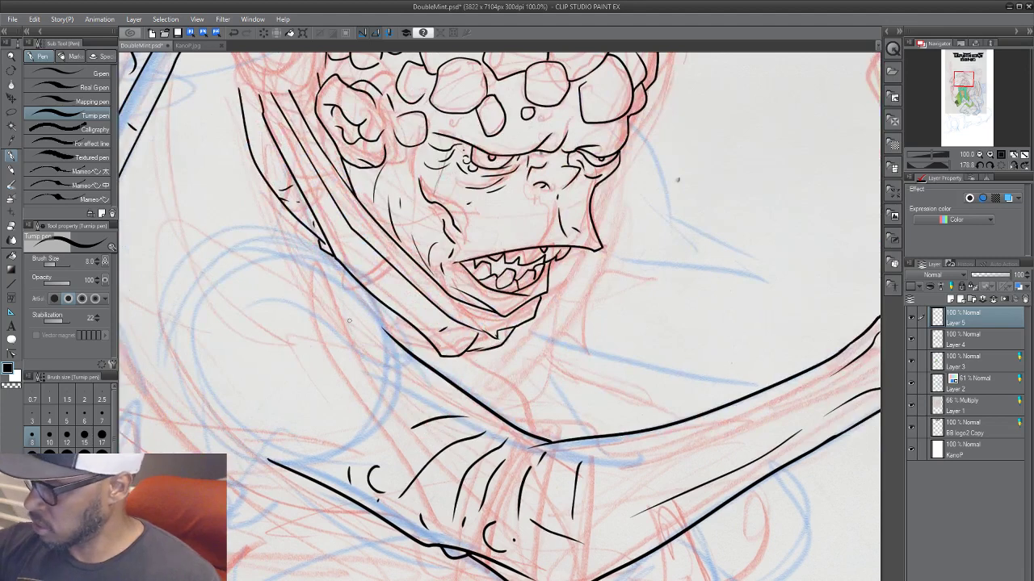
left_click_drag(314, 303, 371, 406)
left_click_drag(390, 365, 382, 422)
mouse_move(376, 337)
left_mouse_down()
mouse_move(384, 386)
mouse_move(319, 303)
mouse_move(258, 297)
left_mouse_up()
mouse_move(174, 398)
left_mouse_down()
mouse_move(199, 341)
mouse_move(231, 323)
mouse_move(271, 327)
left_mouse_up()
left_click_drag(329, 416, 350, 260)
mouse_move(192, 289)
left_mouse_down()
mouse_move(353, 362)
mouse_move(229, 366)
left_mouse_up()
mouse_move(445, 365)
left_mouse_down()
mouse_move(454, 375)
mouse_move(629, 382)
mouse_move(631, 393)
left_mouse_up()
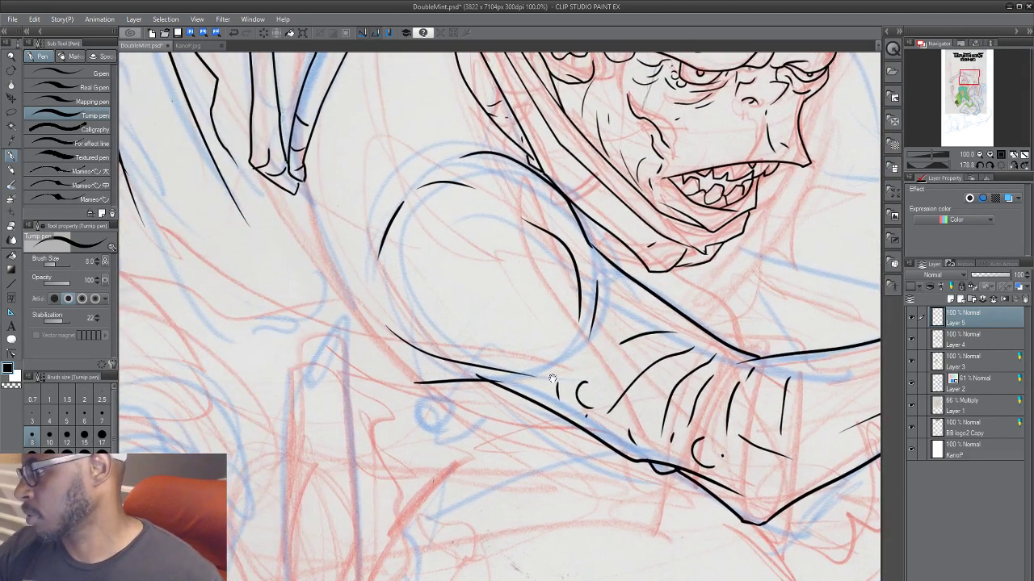
left_click_drag(553, 378, 554, 343)
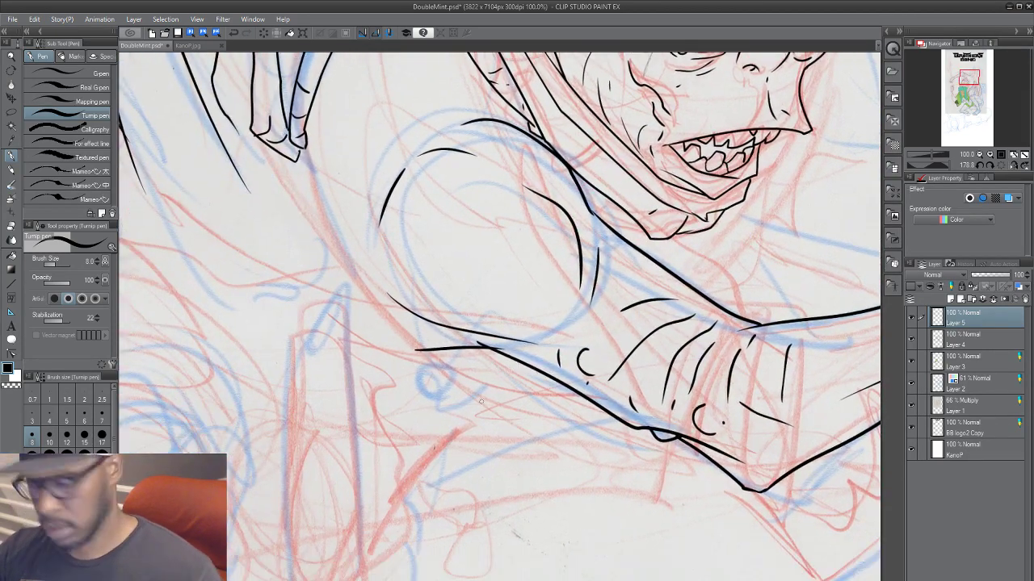
Step: Inspect the inked arm from the shoulder to the fist, and the area where the shoulder meets the hood strap
left_click(969, 335)
left_click(969, 319)
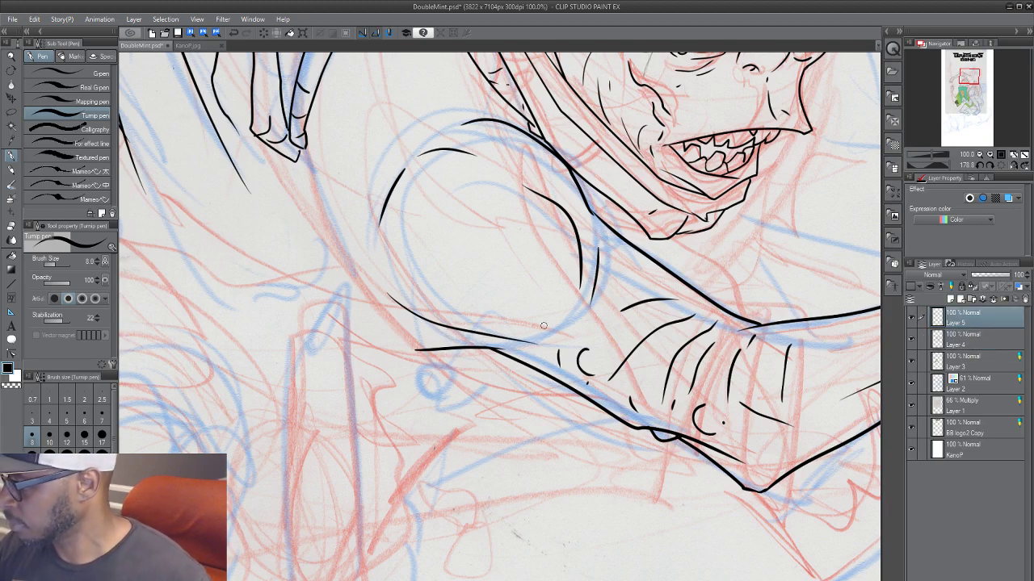
scroll(536, 421, "down", 1)
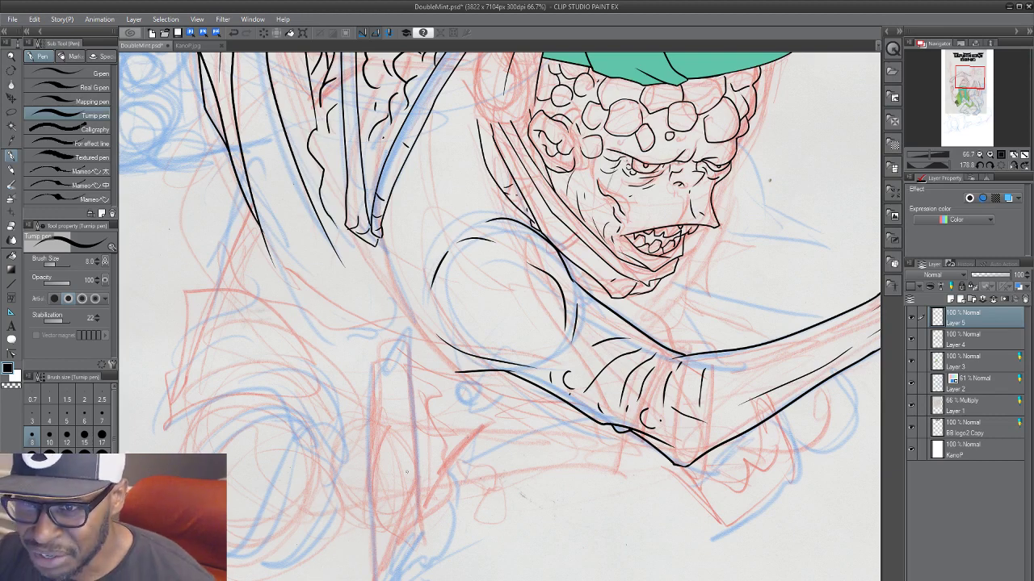
mouse_move(443, 486)
left_mouse_down()
mouse_move(405, 480)
mouse_move(405, 510)
mouse_move(353, 533)
left_mouse_up()
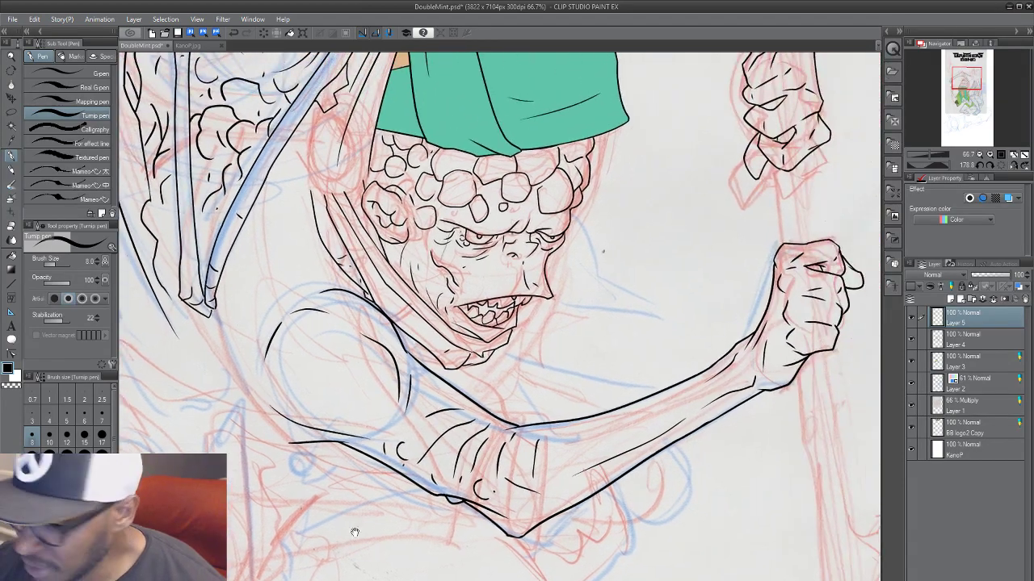
left_click_drag(431, 524, 310, 539)
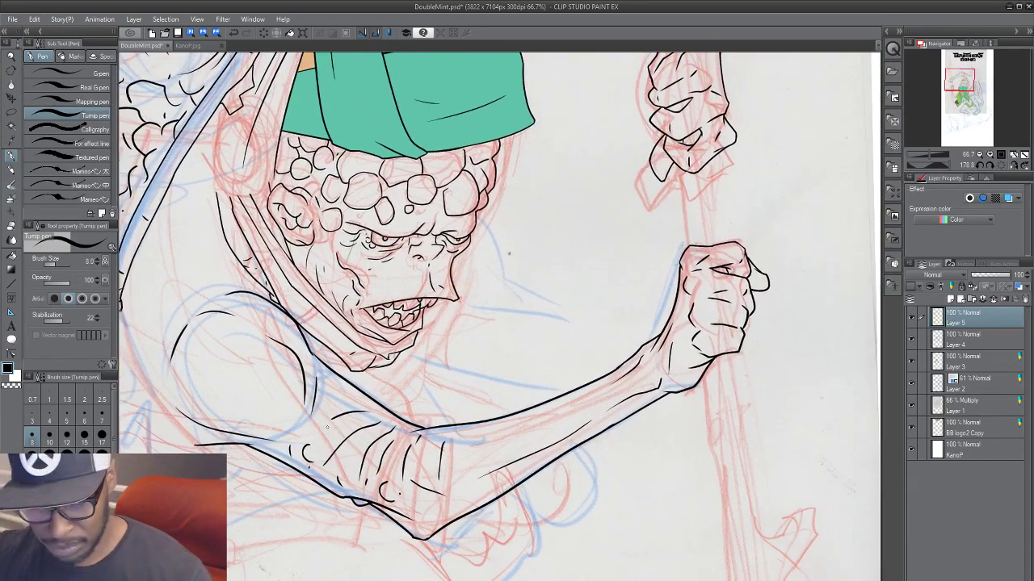
scroll(330, 427, "up", 2)
scroll(330, 344, "up", 1)
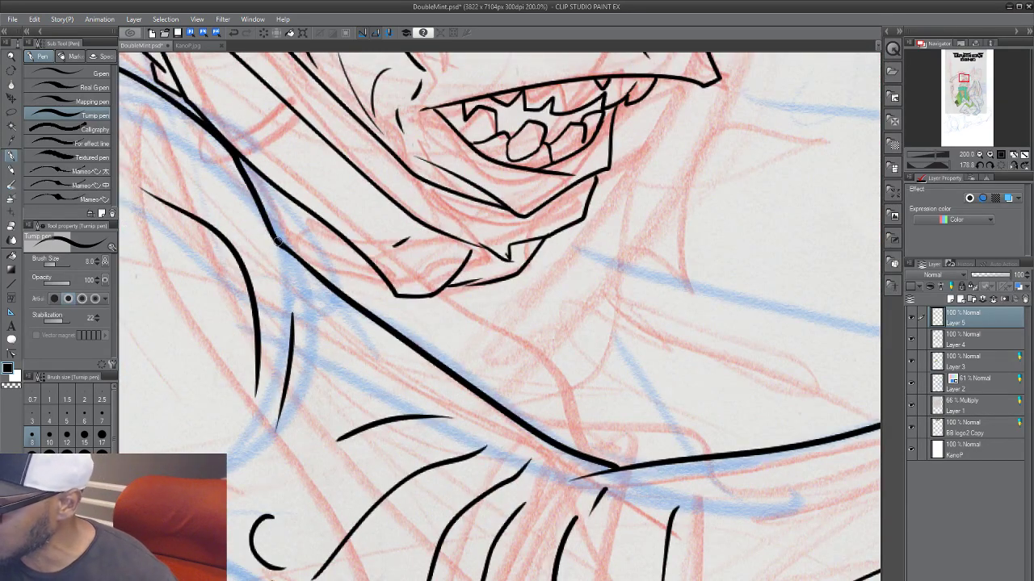
left_click_drag(382, 285, 416, 502)
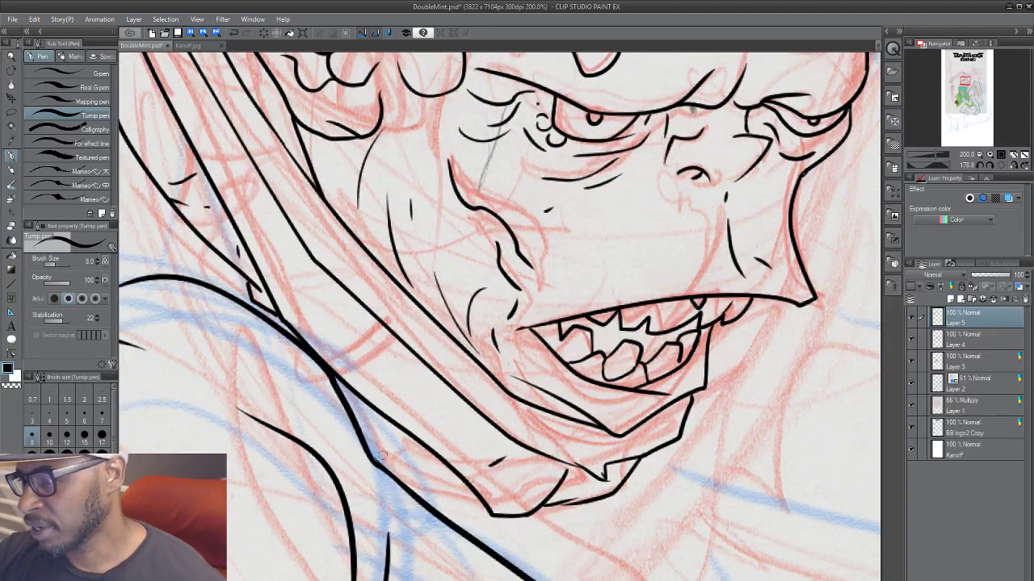
left_click_drag(465, 481, 406, 429)
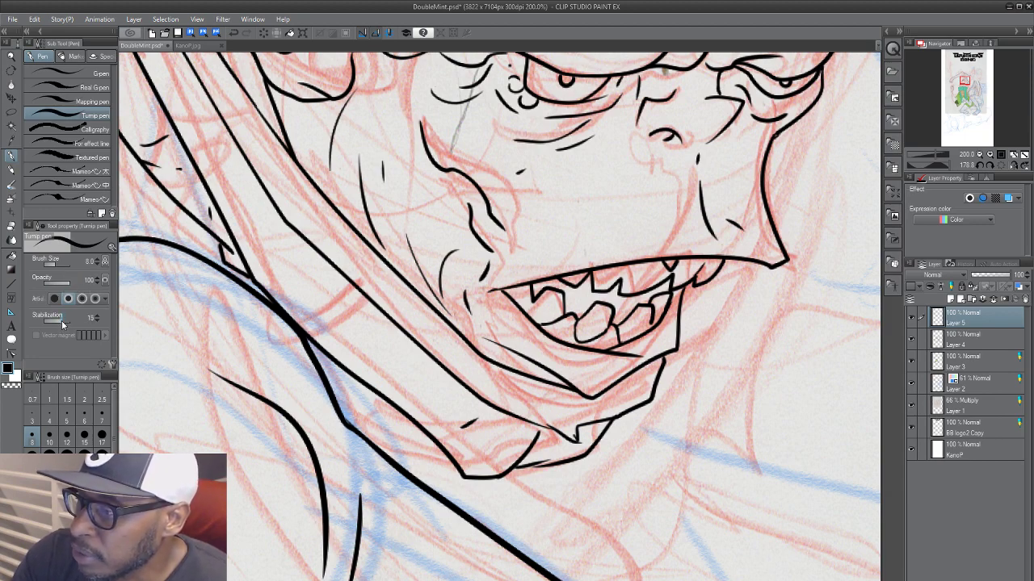
Step: Try long curved test strokes beside the face with the Turnip pen's stabilization at 0 and at 100
mouse_move(523, 523)
left_mouse_down()
mouse_move(696, 453)
mouse_move(675, 514)
mouse_move(735, 505)
mouse_move(721, 400)
mouse_move(769, 356)
mouse_move(618, 444)
mouse_move(752, 516)
mouse_move(822, 458)
mouse_move(771, 488)
mouse_move(614, 501)
mouse_move(737, 545)
mouse_move(690, 506)
mouse_move(355, 496)
left_mouse_up()
key("ctrl+z")
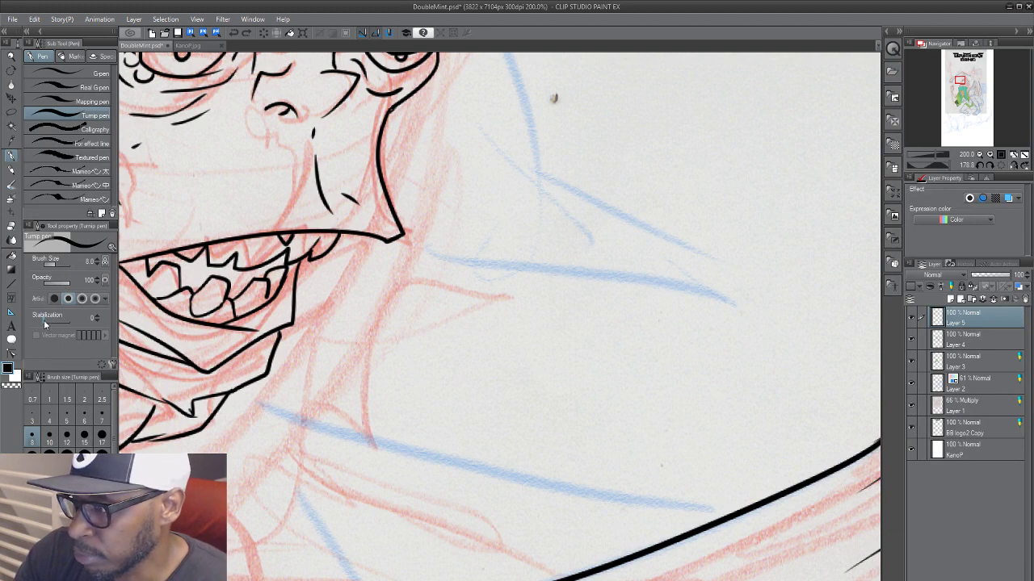
left_click_drag(46, 318, 129, 316)
mouse_move(297, 468)
left_mouse_down()
mouse_move(518, 240)
mouse_move(697, 202)
mouse_move(590, 412)
mouse_move(673, 477)
mouse_move(867, 390)
left_mouse_up()
left_click_drag(520, 482, 378, 486)
key("ctrl+z")
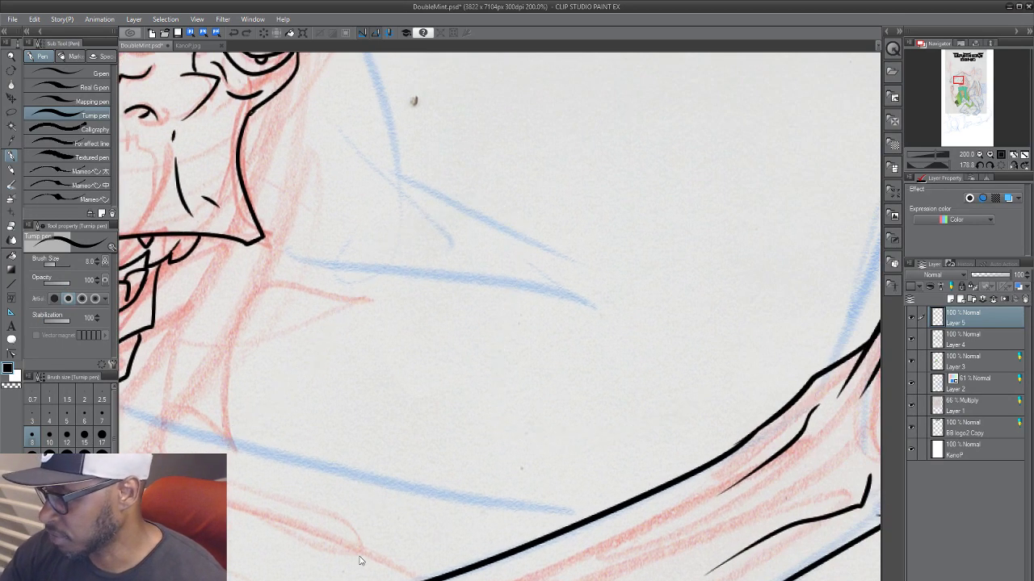
mouse_move(211, 438)
left_mouse_down()
mouse_move(608, 214)
mouse_move(847, 194)
left_mouse_up()
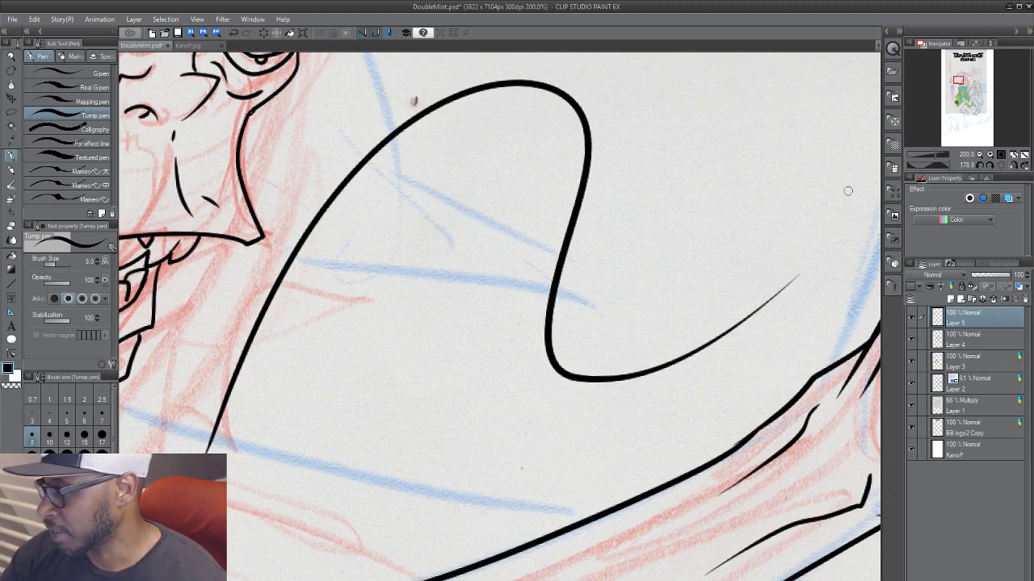
key("ctrl+z")
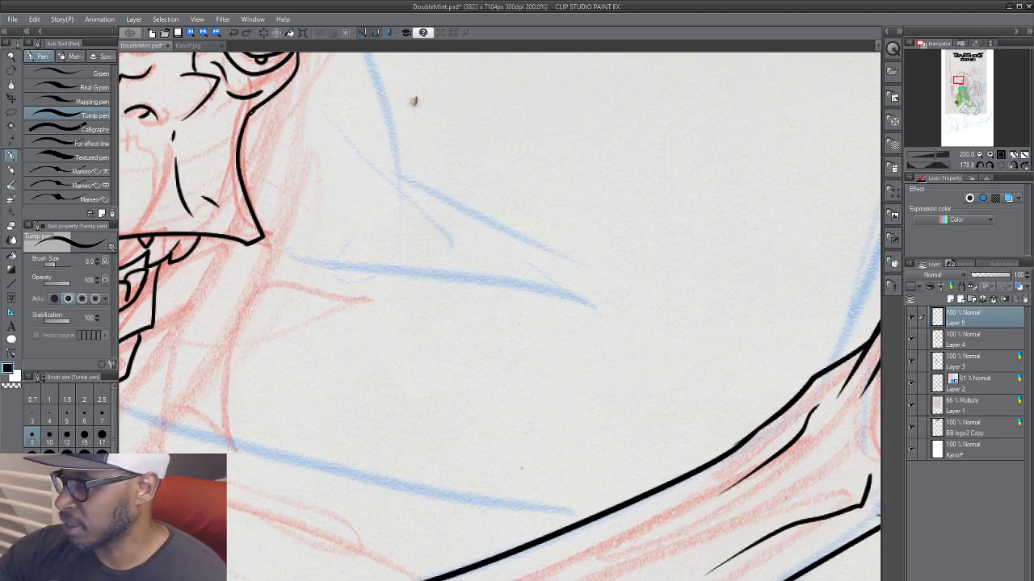
mouse_move(192, 451)
left_mouse_down()
mouse_move(342, 179)
mouse_move(504, 432)
mouse_move(859, 119)
left_mouse_up()
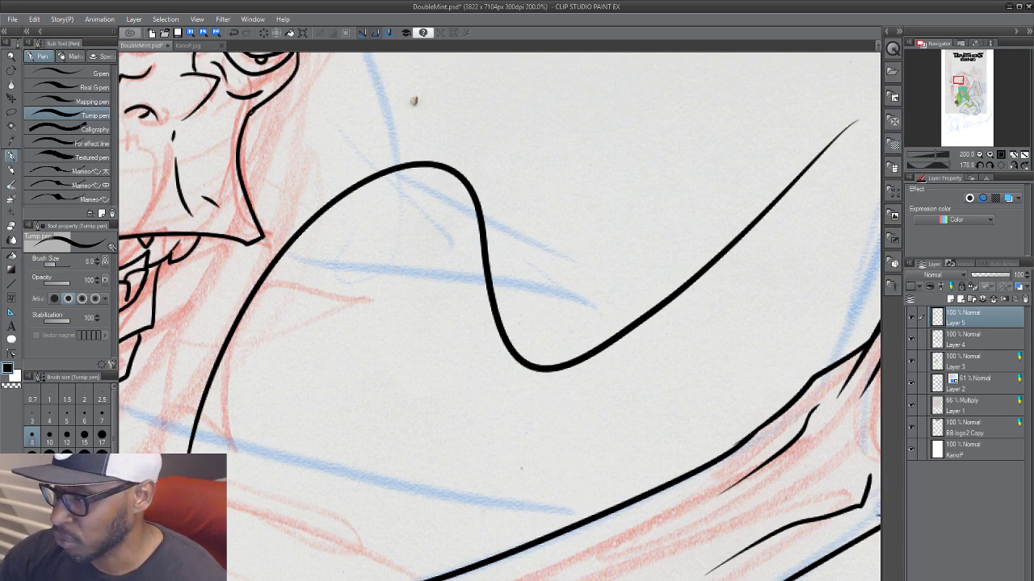
left_click_drag(278, 435, 295, 482)
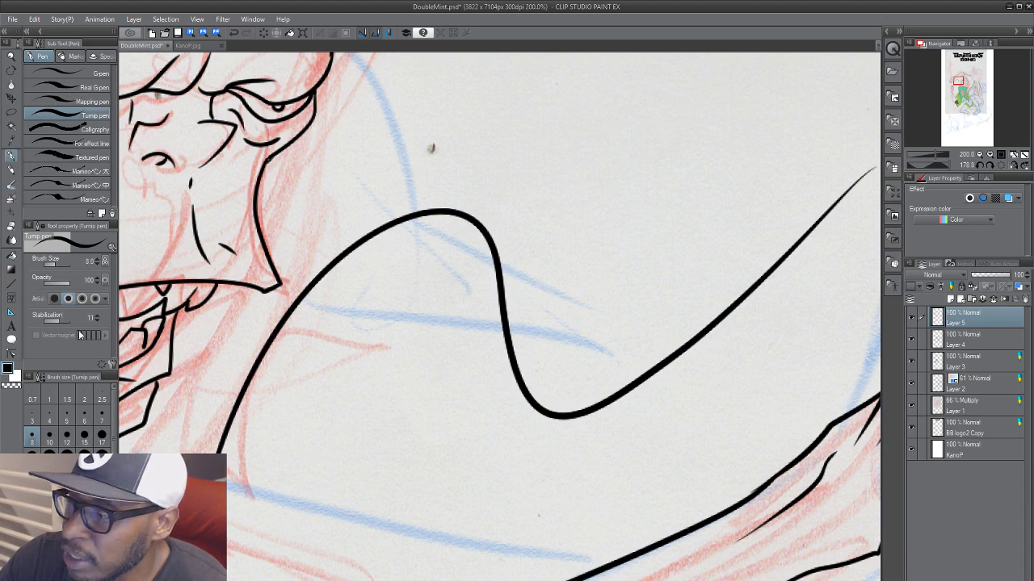
Step: Set the Turnip pen's stabilization to 12, trying it with test strokes and undoing them
left_click_drag(60, 320, 61, 322)
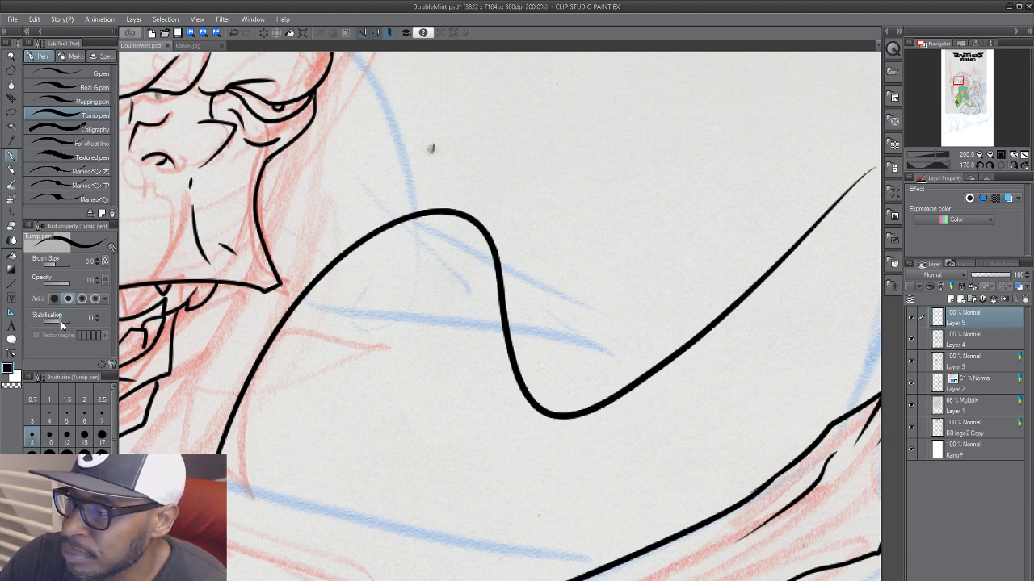
key("ctrl+z")
left_click_drag(403, 479, 500, 446)
mouse_move(337, 397)
left_mouse_down()
mouse_move(522, 438)
mouse_move(765, 252)
left_mouse_up()
key("ctrl+z")
mouse_move(289, 450)
left_mouse_down()
mouse_move(587, 340)
mouse_move(681, 404)
mouse_move(534, 489)
left_mouse_up()
key("ctrl+z")
Step: Reduce the Turnip pen's brush size to 3
key("bracketleft")
key("bracketleft")
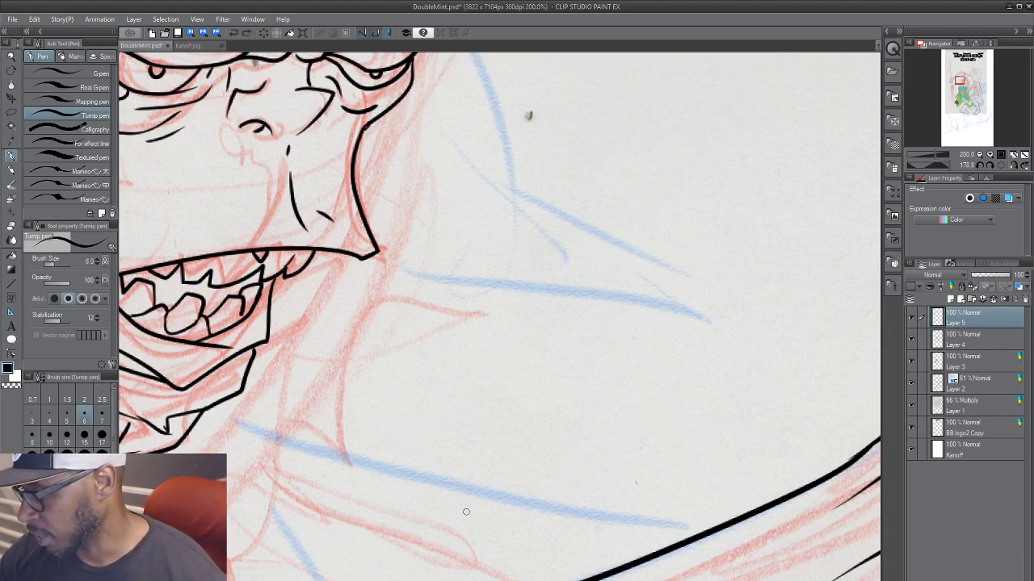
mouse_move(369, 399)
left_mouse_down()
mouse_move(621, 348)
mouse_move(679, 317)
left_mouse_up()
left_click_drag(552, 345, 627, 316)
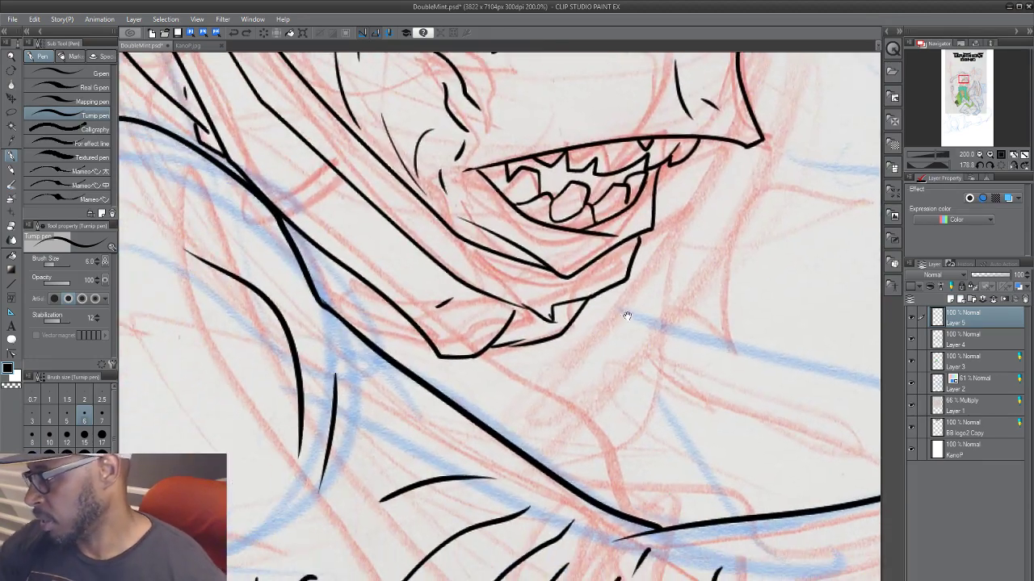
key("bracketleft")
key("bracketleft")
key("bracketleft")
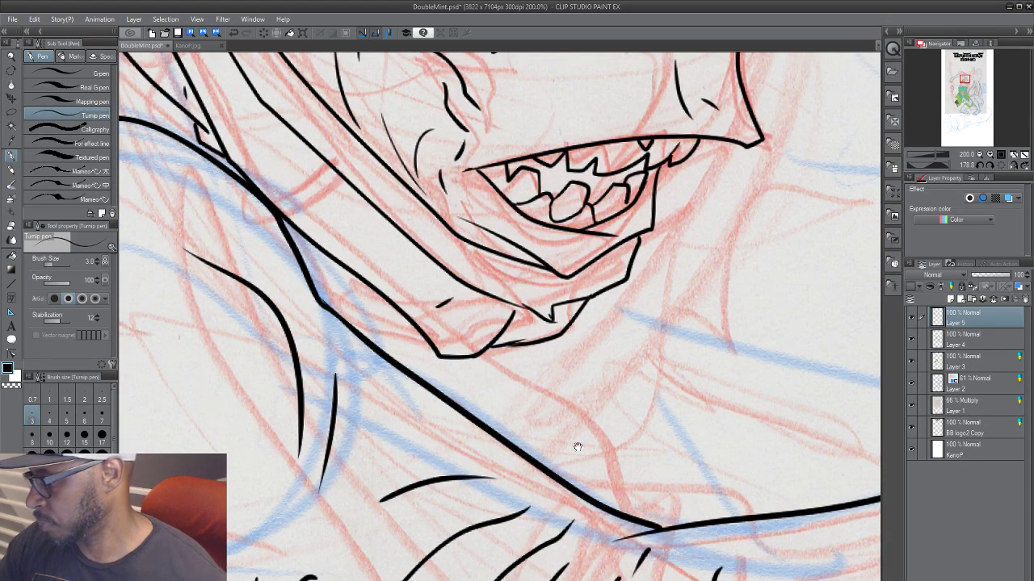
Step: Check the arm and shoulder inks against the sketch by hiding and reshowing Layer 5
scroll(578, 447, "down", 3)
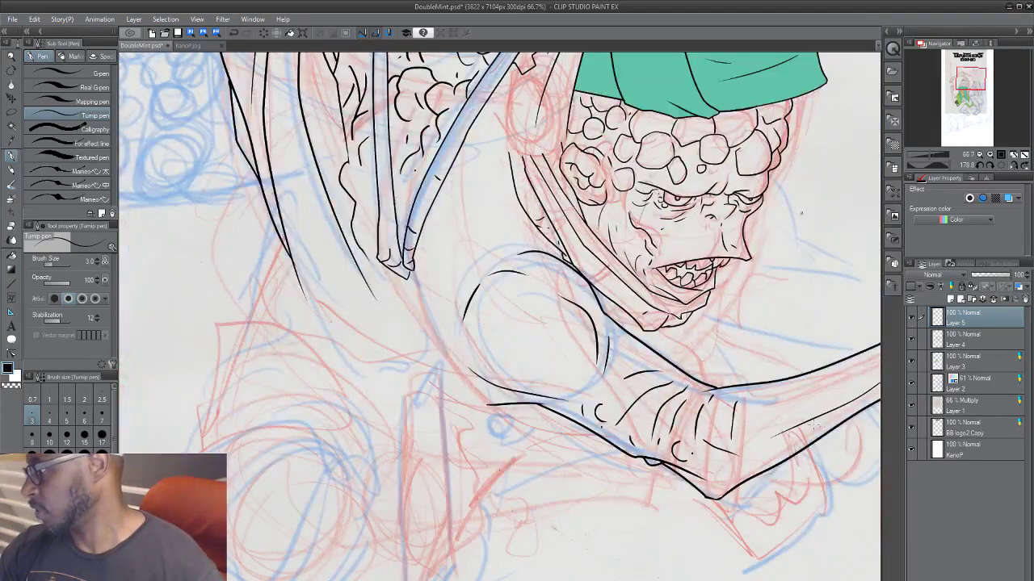
left_click_drag(725, 447, 695, 463)
scroll(583, 464, "down", 1)
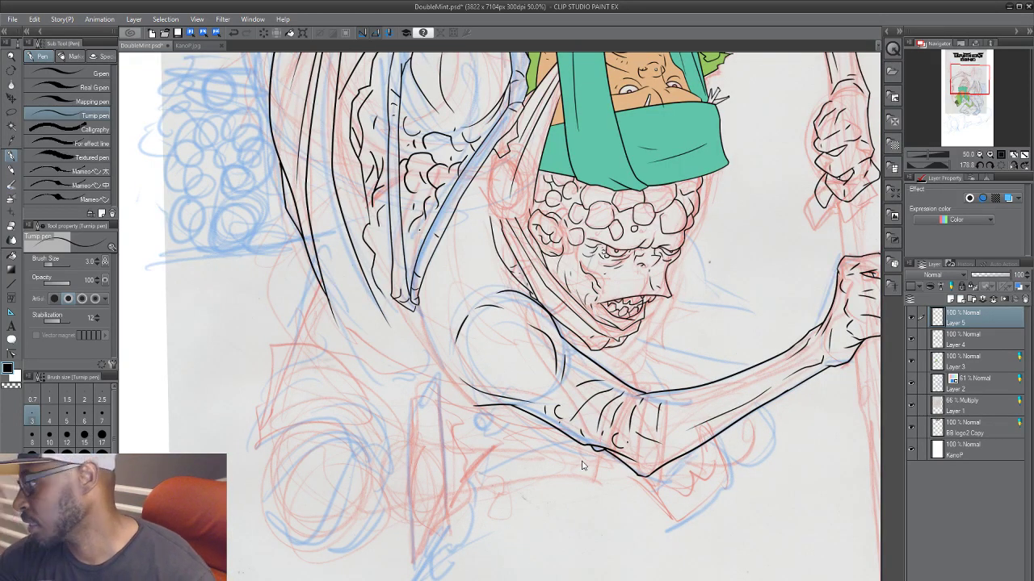
left_click(911, 317)
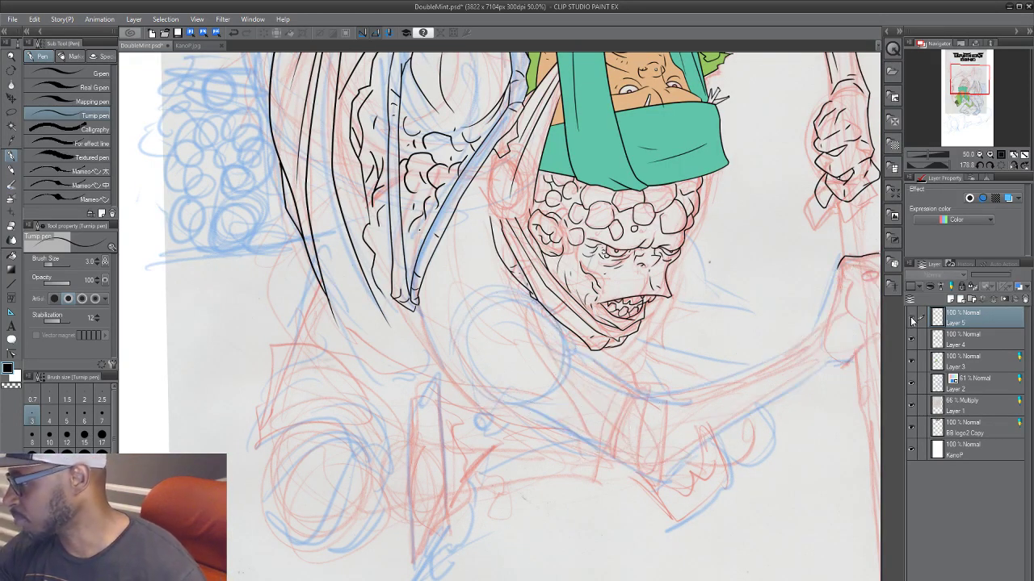
left_click(911, 317)
key("bracketright")
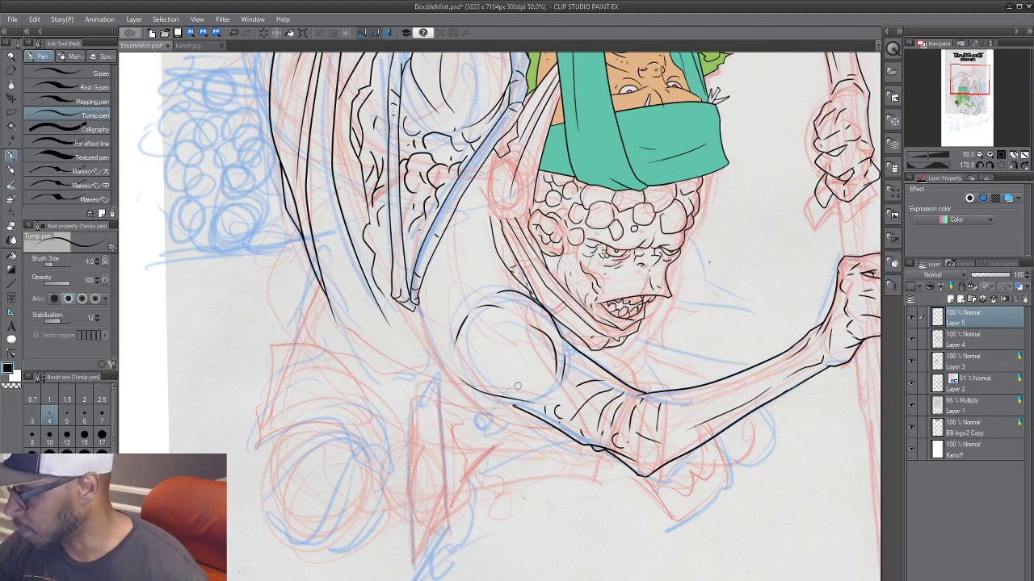
left_click_drag(735, 396, 526, 465)
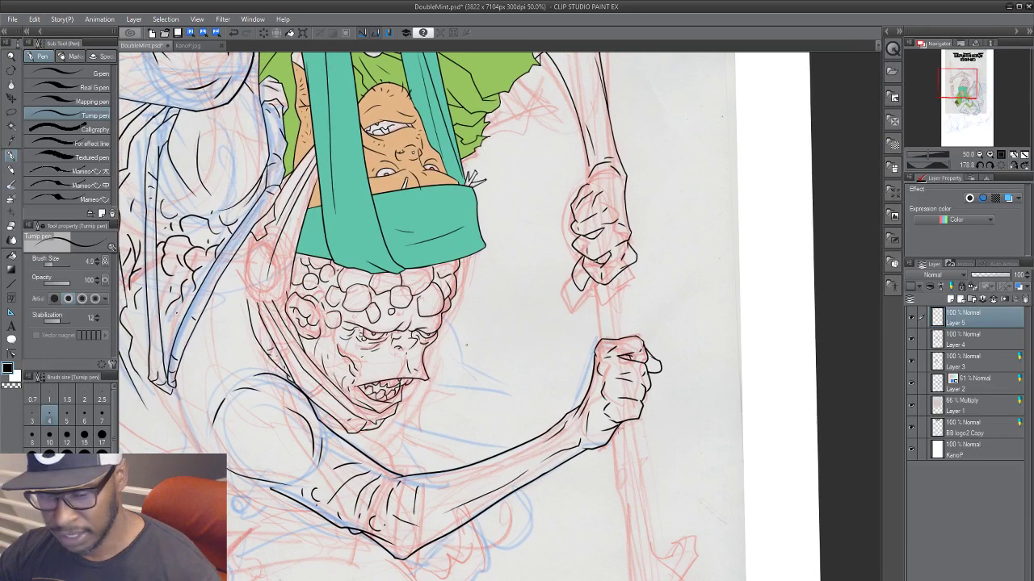
left_click(911, 318)
left_click(912, 318)
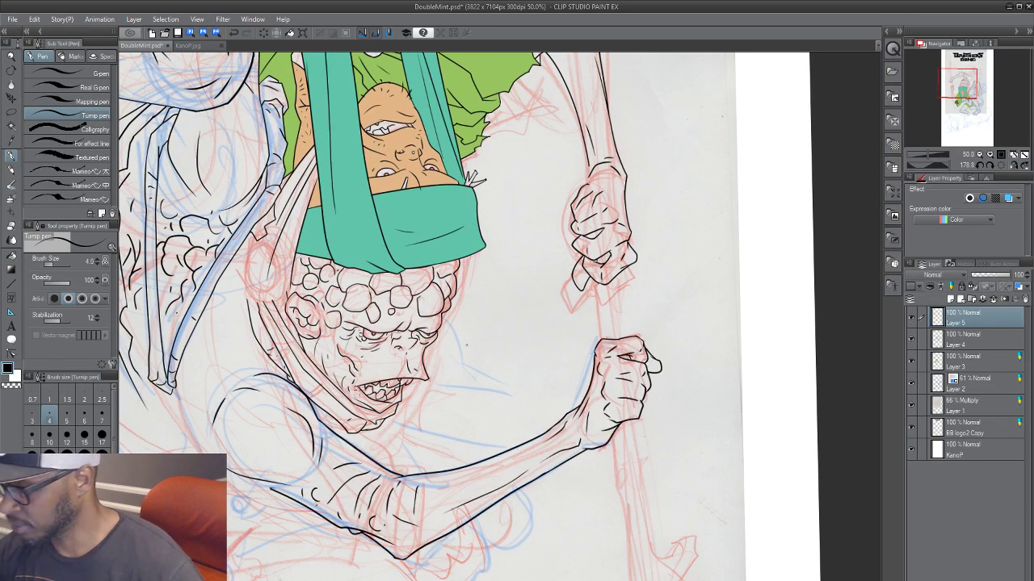
left_click_drag(470, 406, 580, 393)
mouse_move(390, 487)
left_mouse_down()
mouse_move(376, 546)
mouse_move(406, 493)
left_mouse_up()
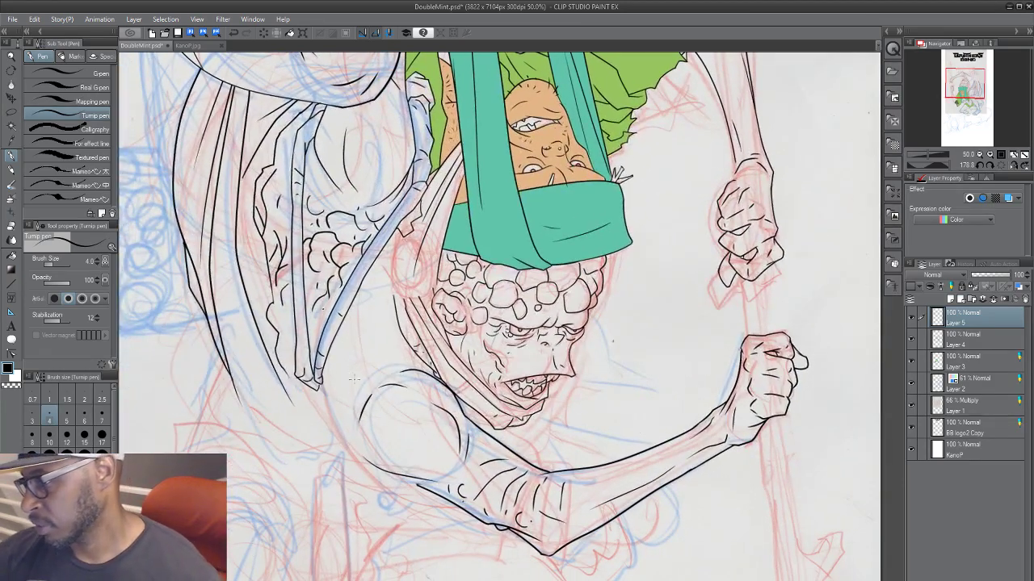
Step: Set the brush size to 7 and ink small curved skin bumps across the upper back and behind the shoulder
left_click_drag(354, 378, 356, 347)
key("bracketright")
key("bracketright")
key("bracketright")
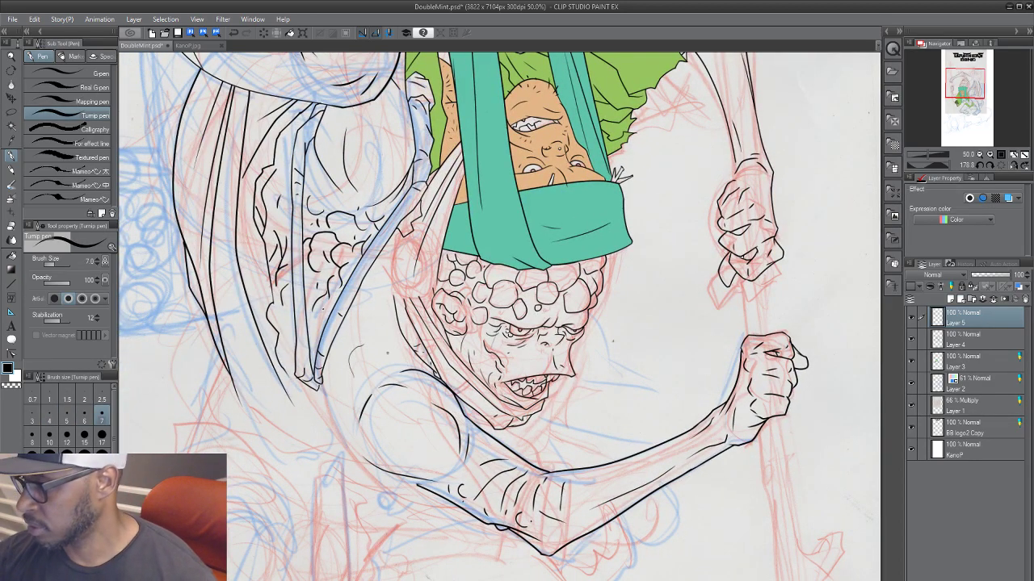
key("ctrl+z")
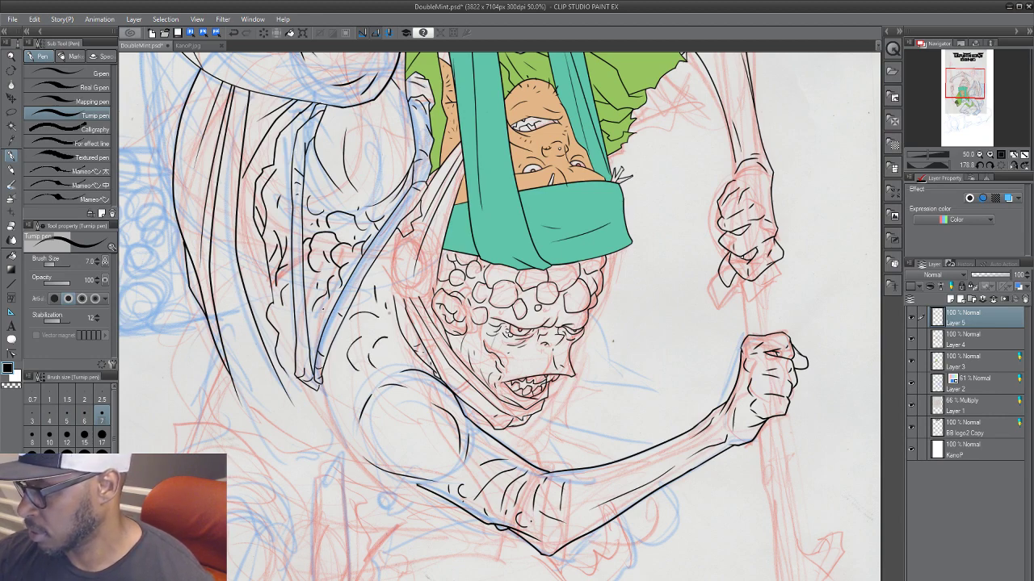
left_click_drag(341, 343, 337, 384)
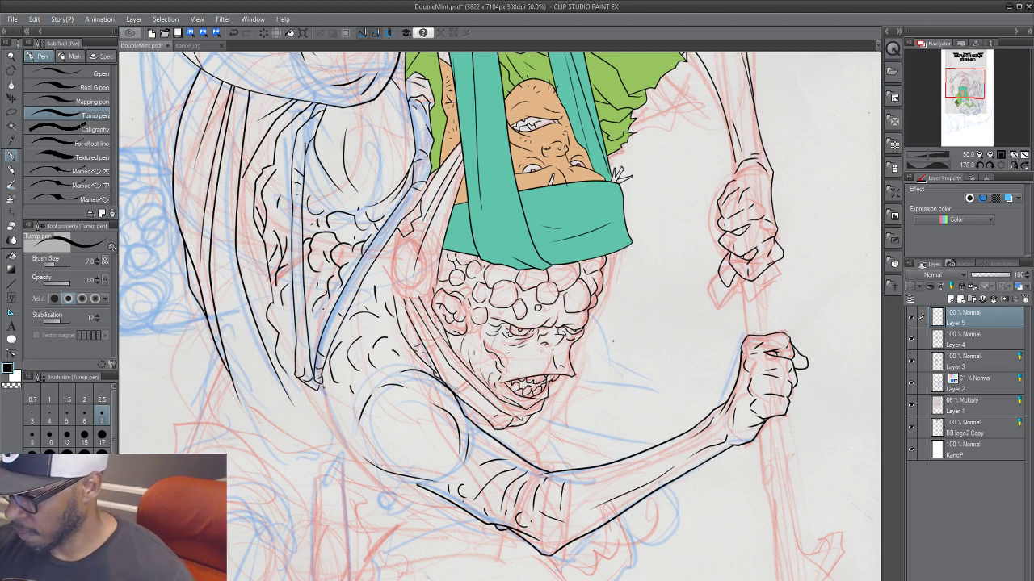
Step: Ink the outer contour behind the shoulder down to the armpit and redraw the upper arm's underside to join it
left_click_drag(338, 386, 344, 428)
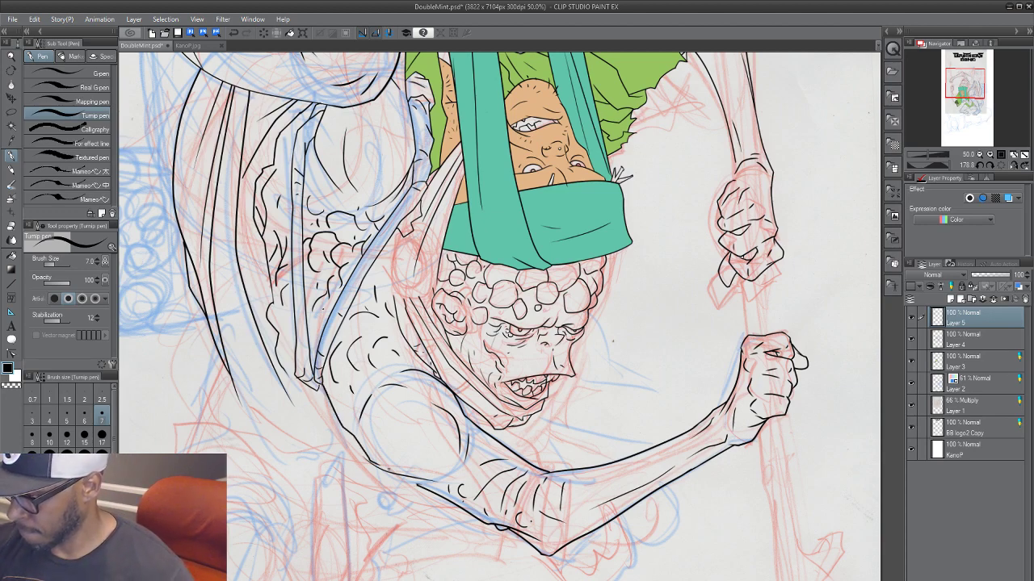
left_click_drag(439, 448, 379, 416)
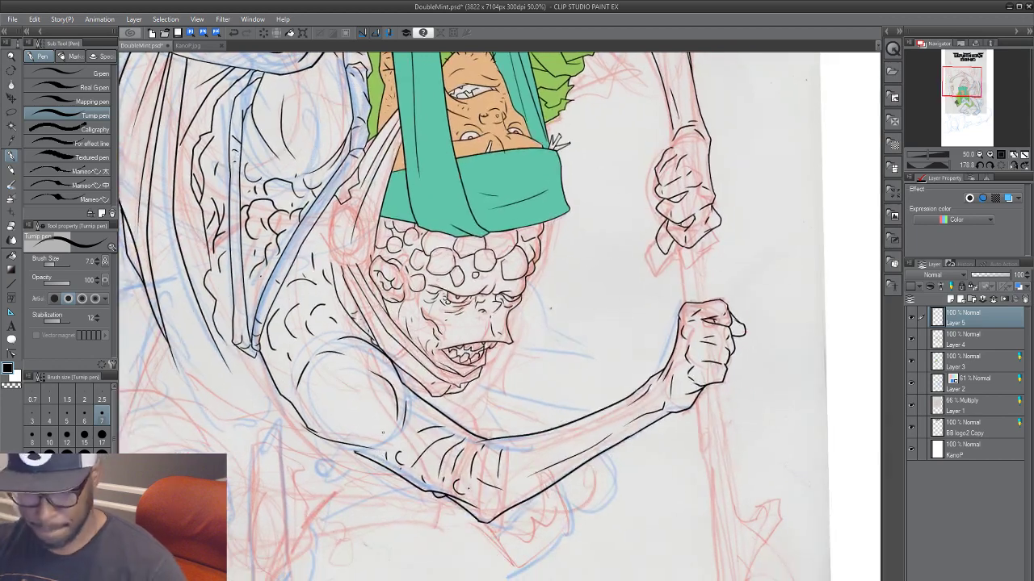
scroll(380, 424, "up", 2)
left_click_drag(281, 454, 418, 518)
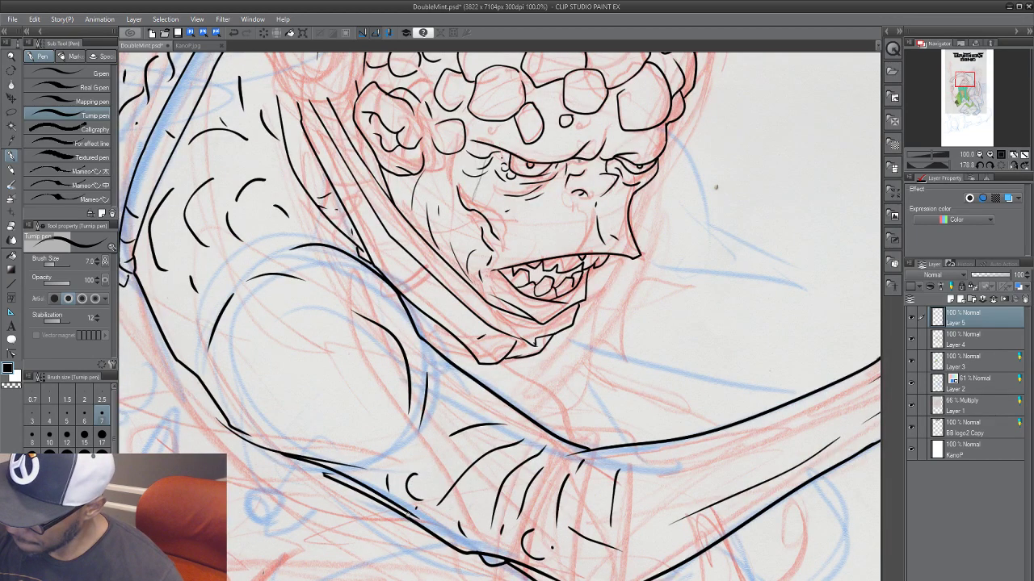
key("ctrl+z")
left_click_drag(283, 453, 434, 533)
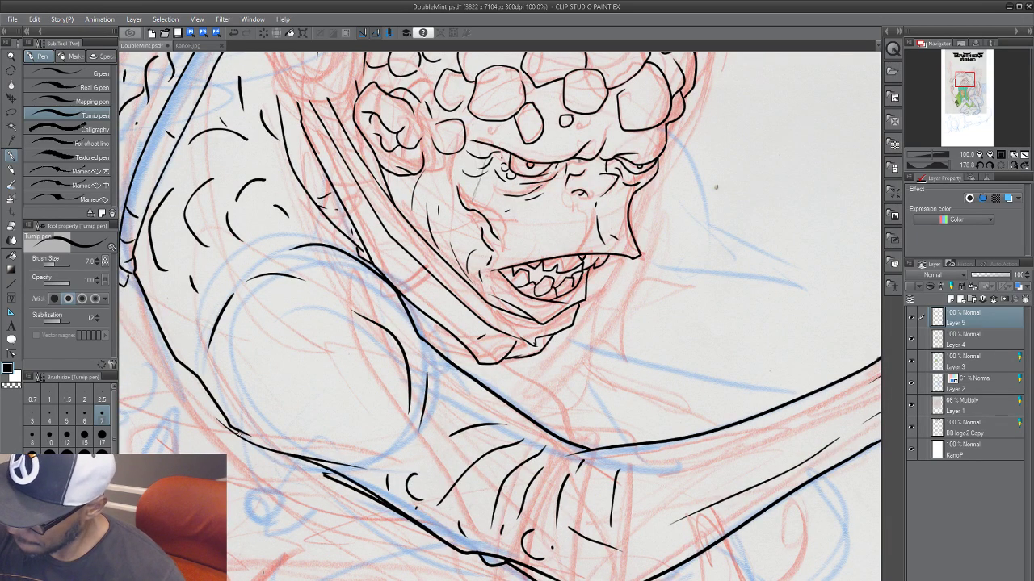
left_click(912, 318)
left_click(912, 318)
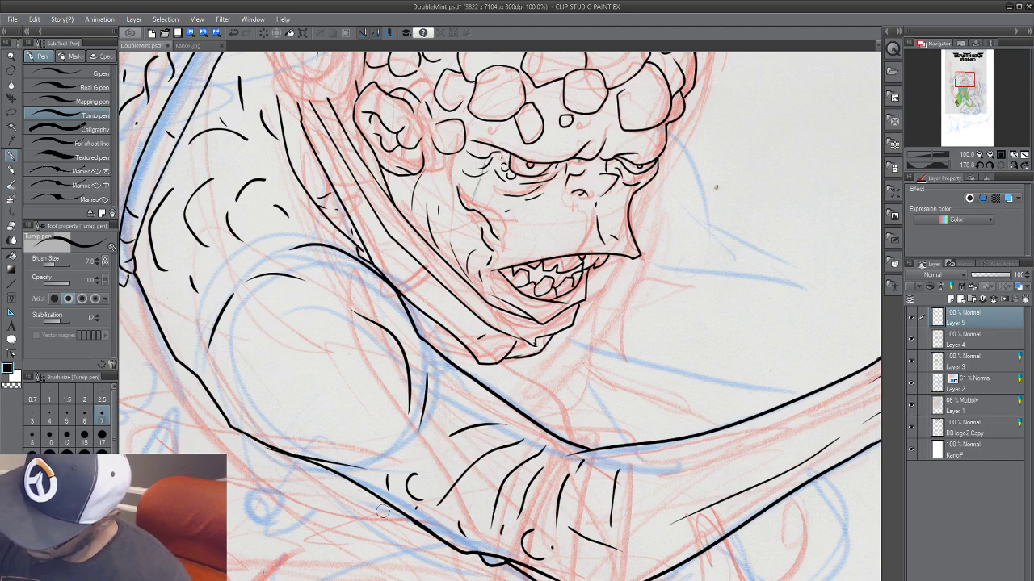
Step: Ink a short line joining the strap's pointed end to the back contour behind the shoulder
left_click_drag(548, 470, 693, 401)
left_click_drag(474, 358, 461, 575)
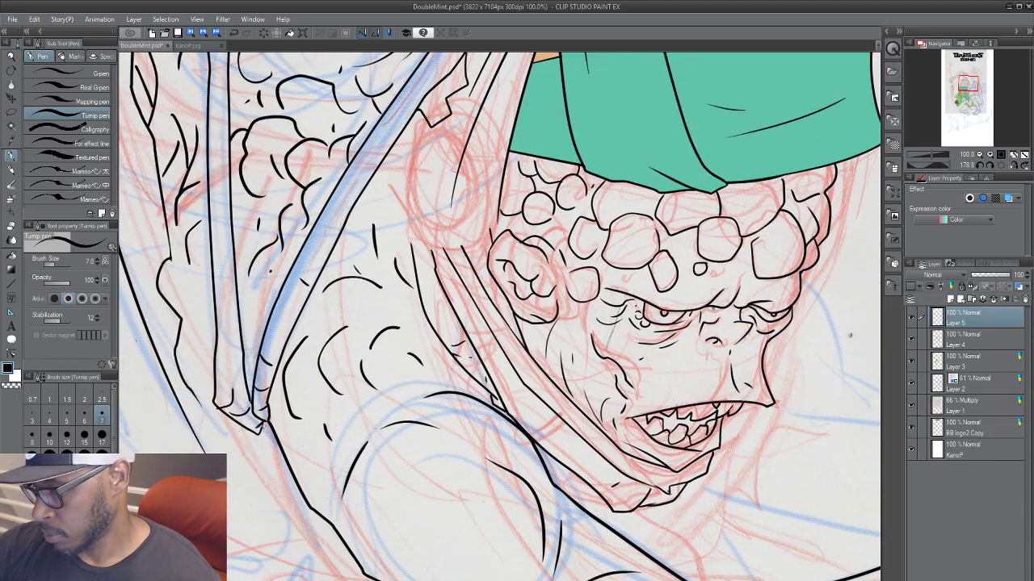
left_click_drag(267, 438, 352, 414)
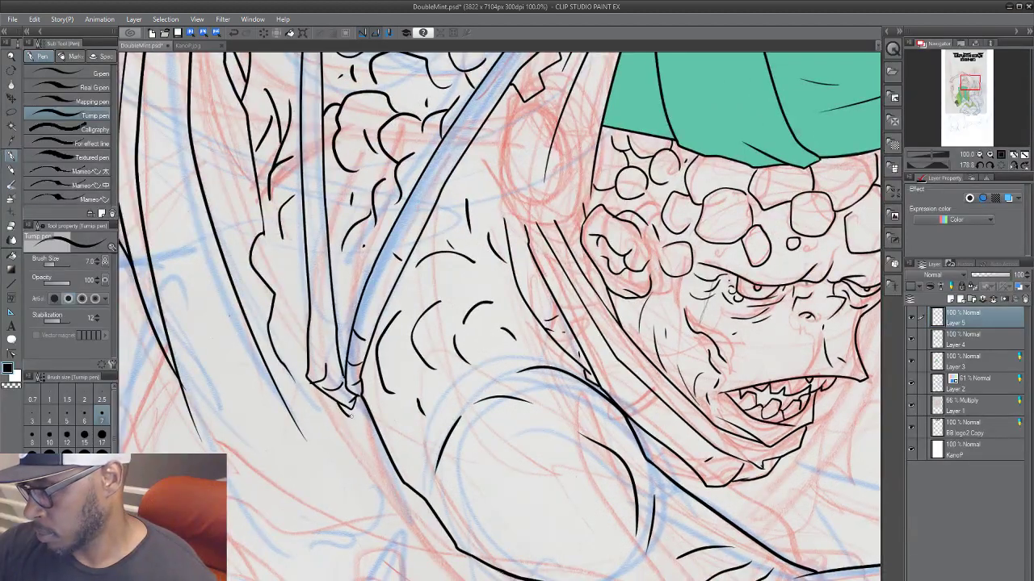
left_click_drag(525, 401, 558, 367)
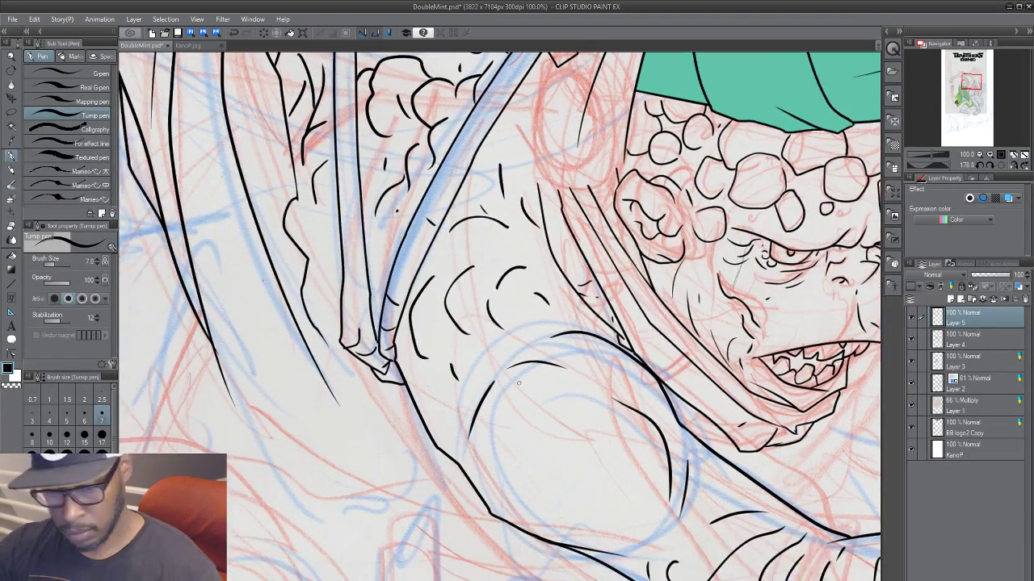
Step: Look over the inked arm, hands and back of the second figure, turning the canvas back upright
scroll(521, 388, "down", 2)
scroll(520, 389, "down", 2)
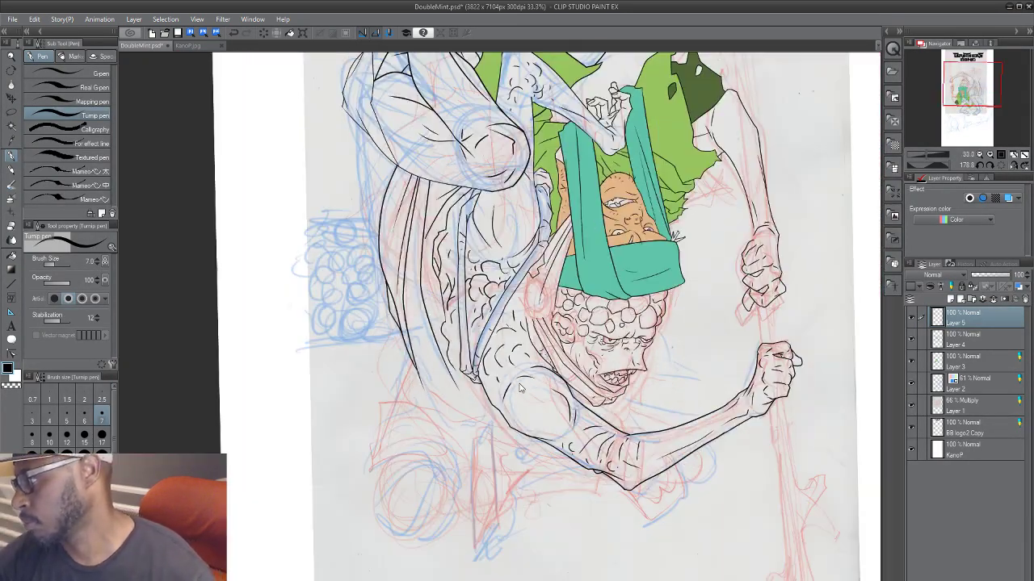
scroll(520, 389, "up", 2)
scroll(350, 574, "up", 1)
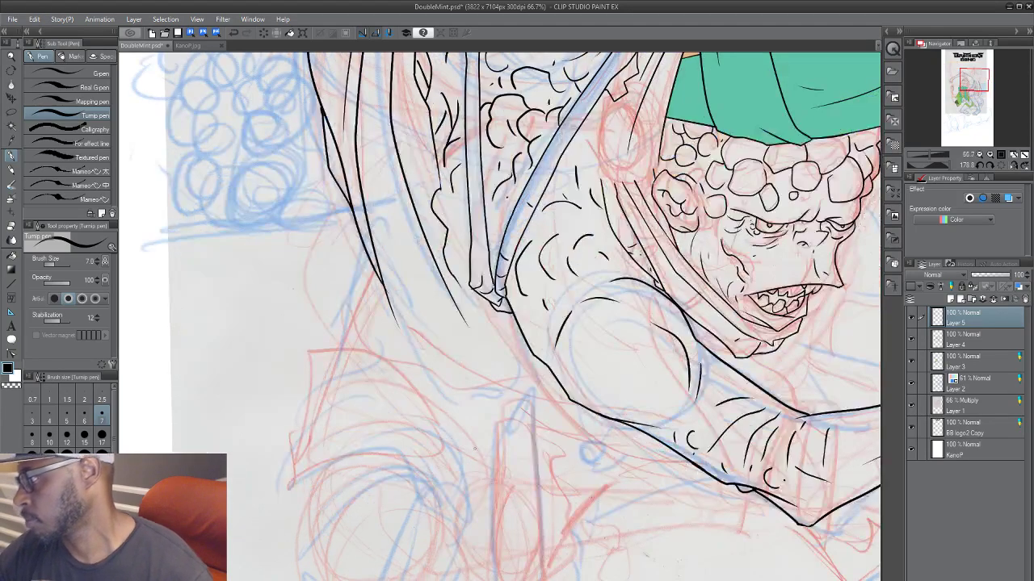
left_click_drag(586, 427, 414, 511)
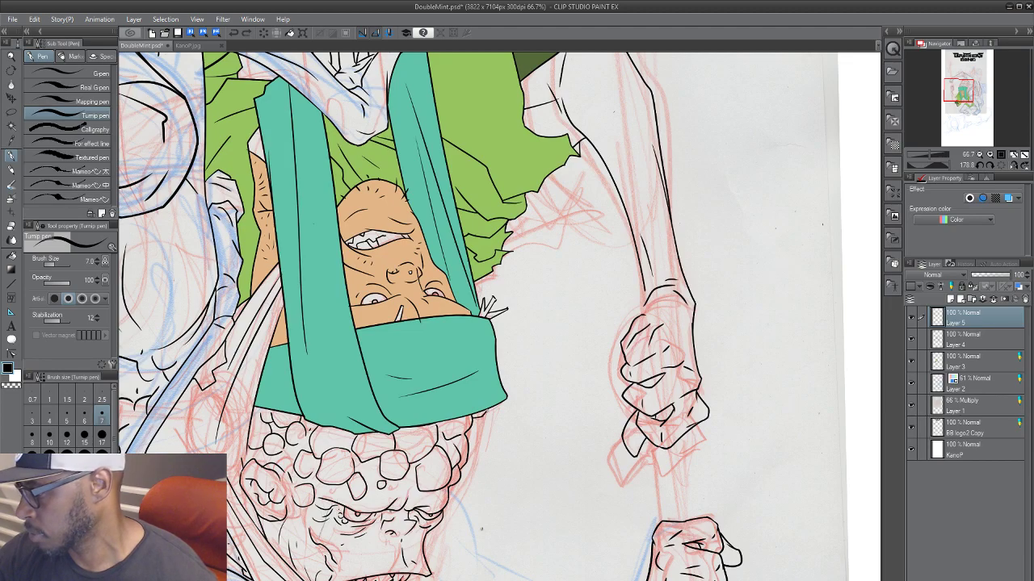
left_click_drag(420, 461, 455, 442)
key("r")
mouse_move(379, 363)
left_mouse_down()
mouse_move(452, 420)
mouse_move(674, 367)
mouse_move(566, 468)
mouse_move(436, 549)
mouse_move(530, 434)
left_mouse_up()
scroll(582, 433, "down", 2)
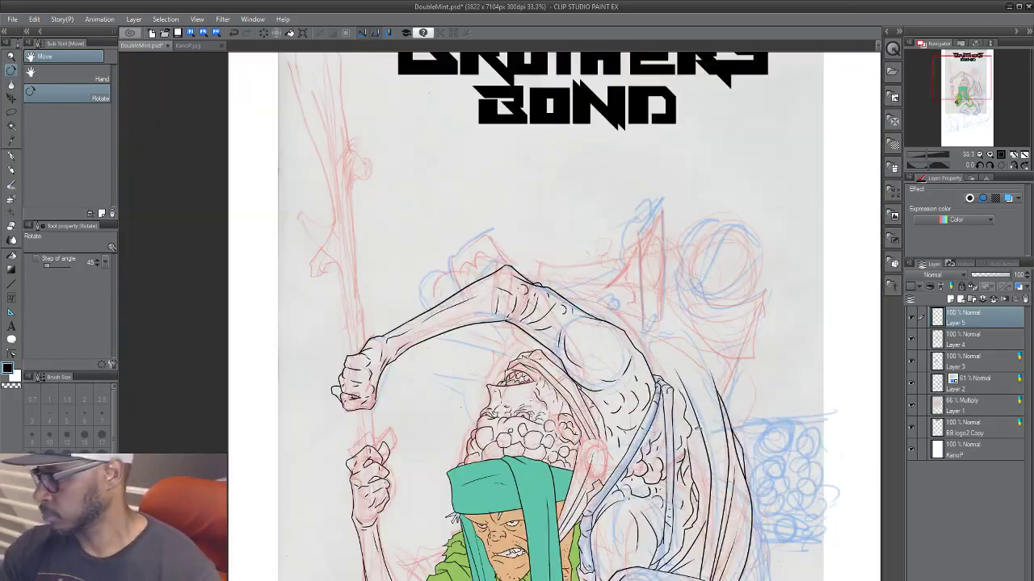
left_click_drag(686, 499, 626, 207)
left_click_drag(704, 433, 538, 552)
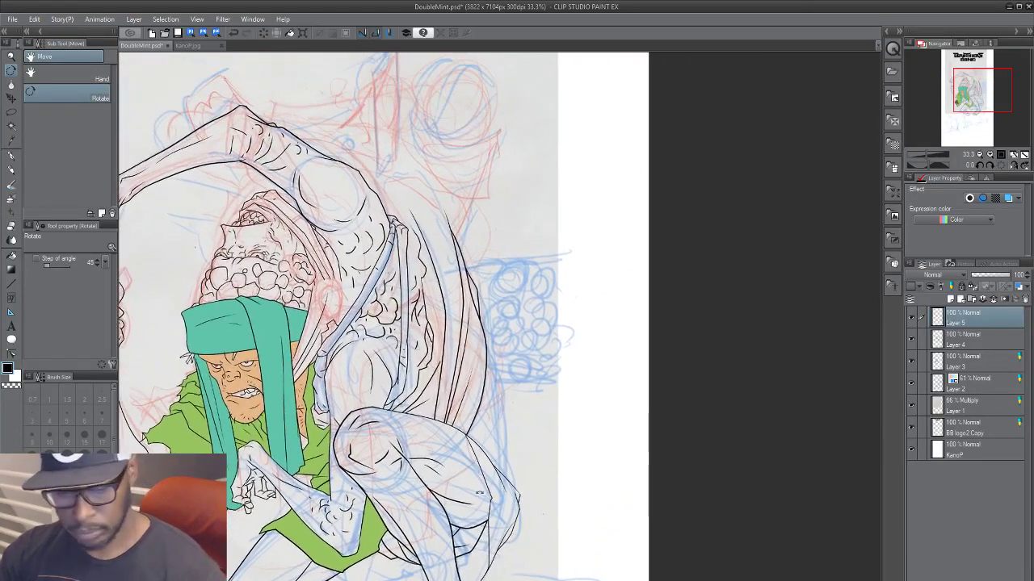
Step: Ink the cloak's outer edge and lower folds down behind the raised thigh, and save the file
scroll(551, 478, "up", 2)
key("p")
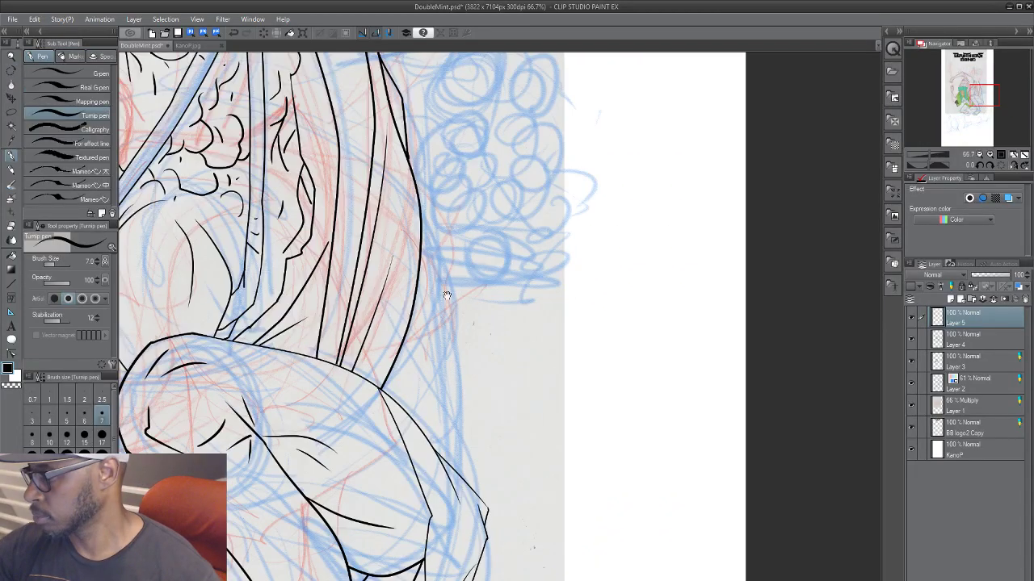
mouse_move(419, 219)
left_mouse_down()
mouse_move(441, 308)
mouse_move(413, 401)
left_mouse_up()
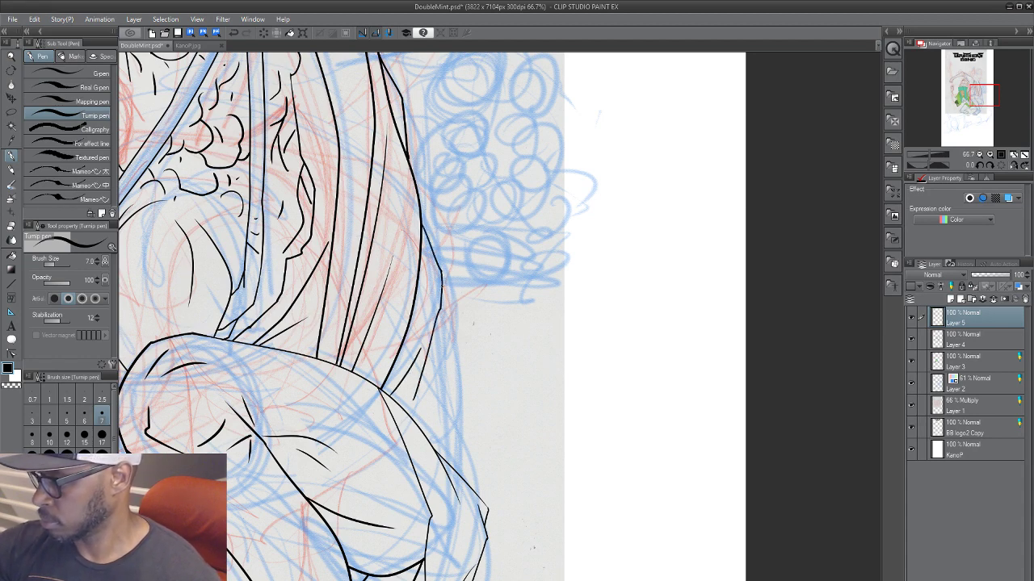
mouse_move(442, 284)
left_mouse_down()
mouse_move(458, 322)
mouse_move(459, 374)
mouse_move(434, 423)
mouse_move(427, 409)
mouse_move(415, 425)
mouse_move(458, 378)
mouse_move(452, 397)
mouse_move(463, 367)
mouse_move(471, 428)
mouse_move(477, 470)
left_mouse_up()
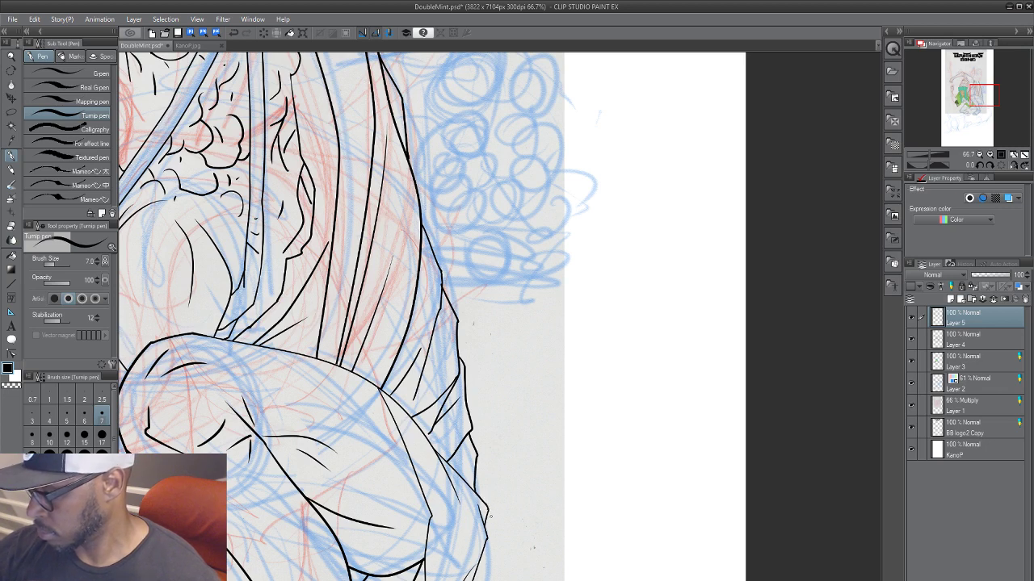
left_click_drag(490, 494, 529, 460)
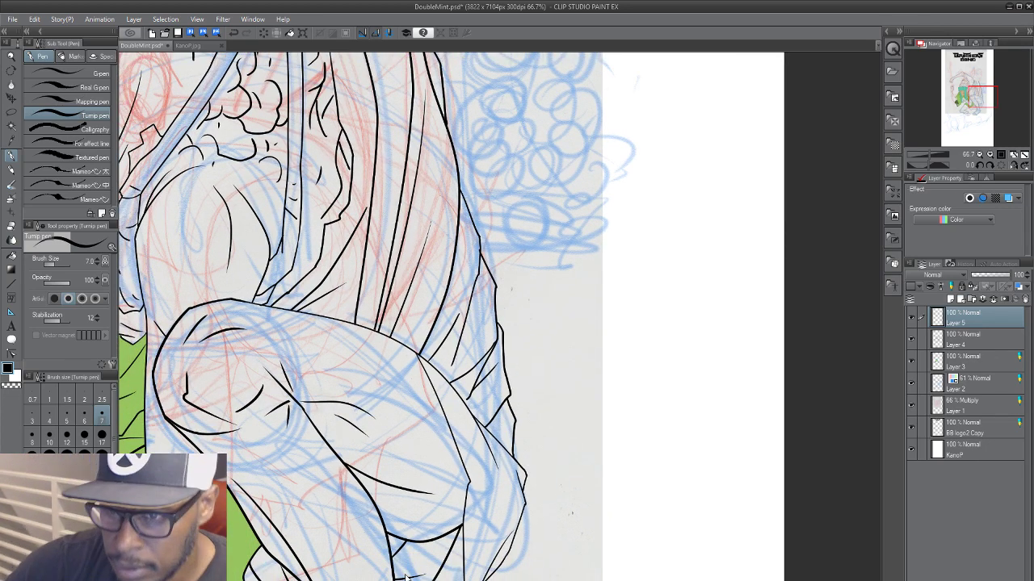
key("ctrl+s")
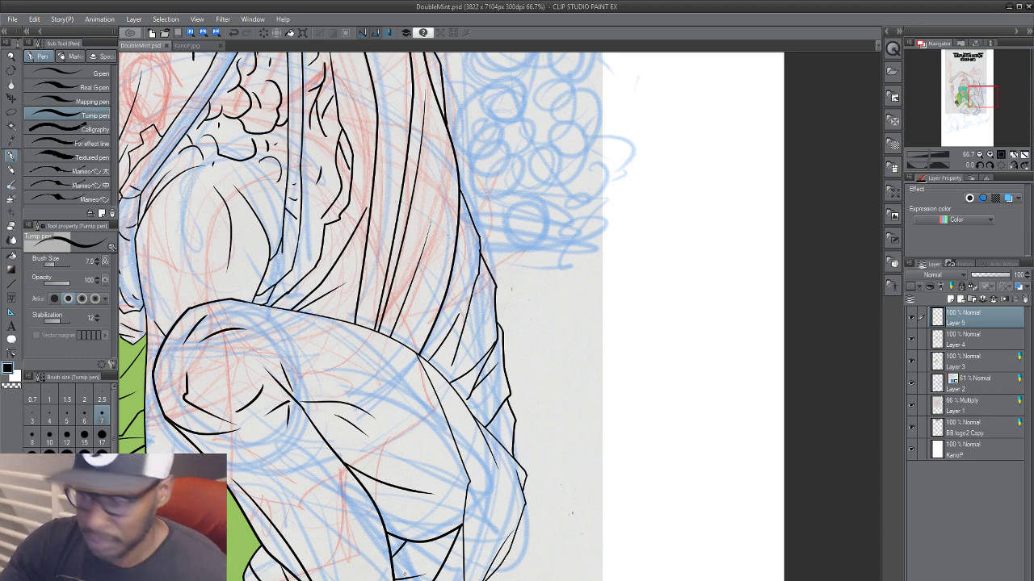
Step: Ink short muscle creases on the second figure's upper arm above the raised knee, undoing a stray stroke
left_click_drag(527, 377, 621, 359)
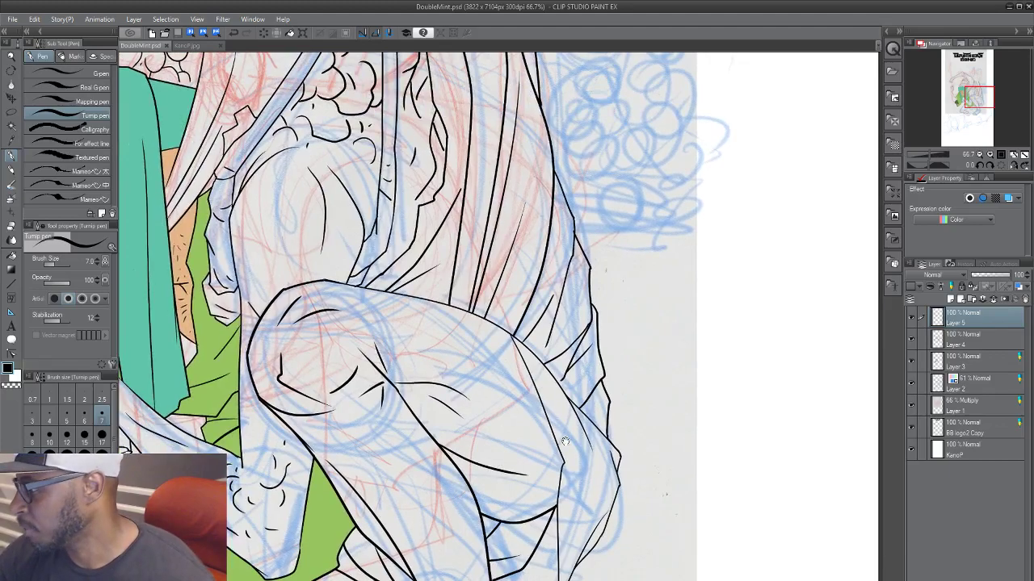
mouse_move(566, 440)
left_mouse_down()
mouse_move(447, 519)
mouse_move(480, 568)
mouse_move(594, 507)
left_mouse_up()
scroll(337, 567, "down", 2)
mouse_move(412, 510)
left_mouse_down()
mouse_move(479, 355)
mouse_move(414, 533)
mouse_move(436, 503)
mouse_move(427, 508)
left_mouse_up()
left_click_drag(460, 423, 373, 536)
scroll(374, 535, "up", 2)
left_click_drag(435, 353, 347, 468)
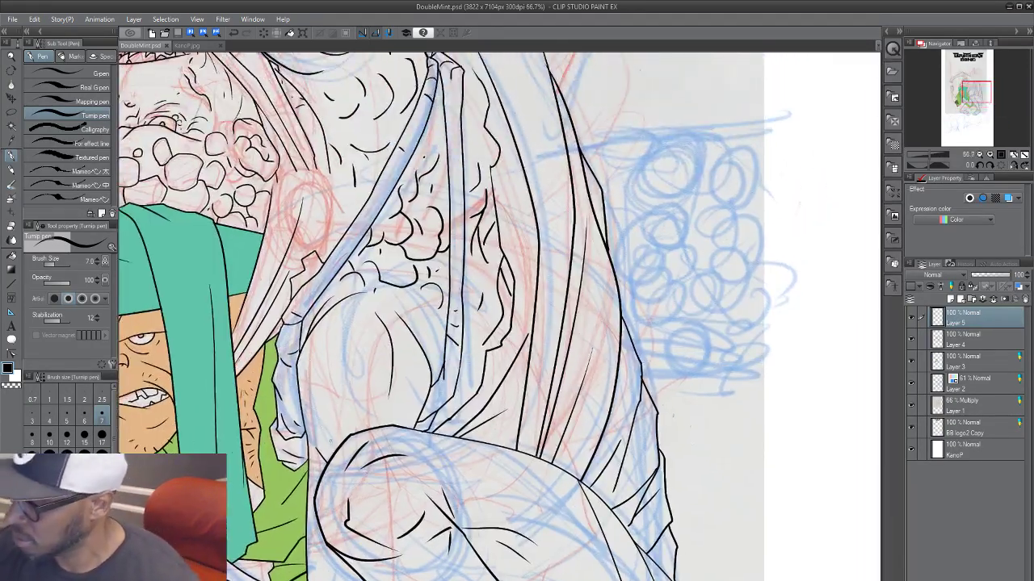
left_click_drag(469, 485, 505, 398)
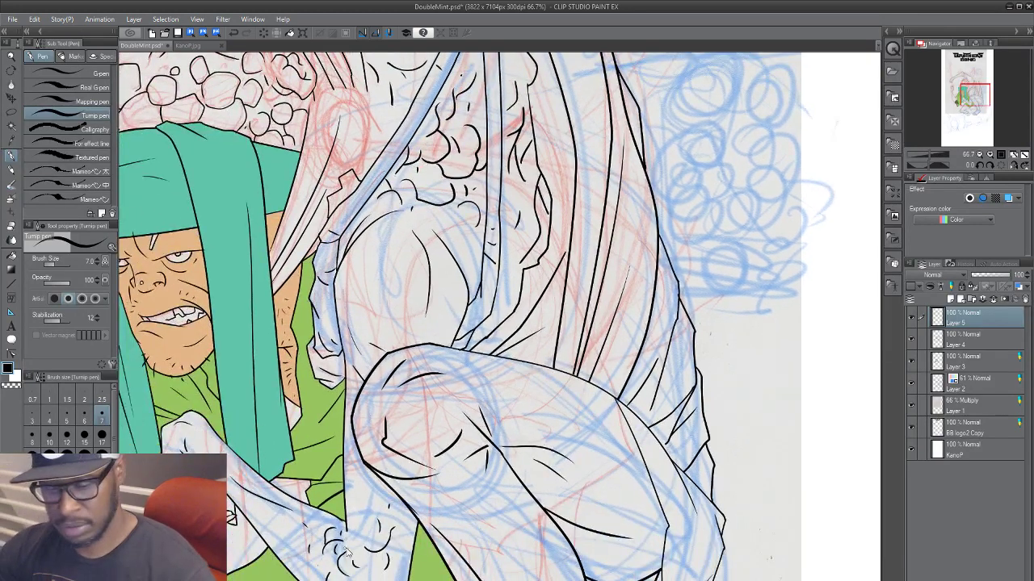
scroll(402, 518, "down", 1)
scroll(408, 477, "up", 2)
mouse_move(288, 245)
left_mouse_down()
mouse_move(378, 205)
mouse_move(309, 219)
mouse_move(291, 246)
mouse_move(374, 233)
left_mouse_up()
key("ctrl+z")
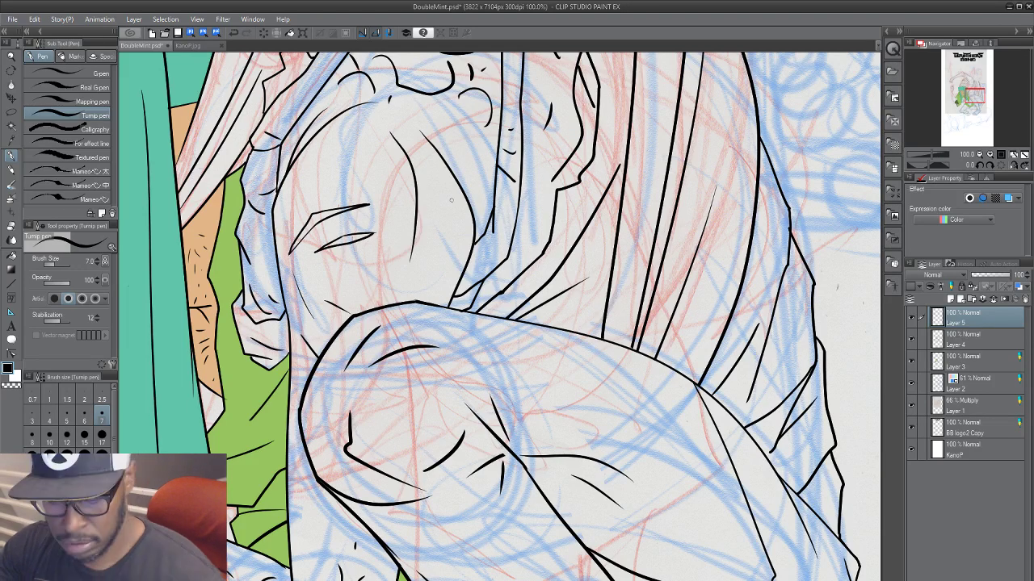
Step: Check the second figure's inks against the sketch by hiding and reshowing Layer 5 and viewing the whole composition
scroll(450, 200, "down", 4)
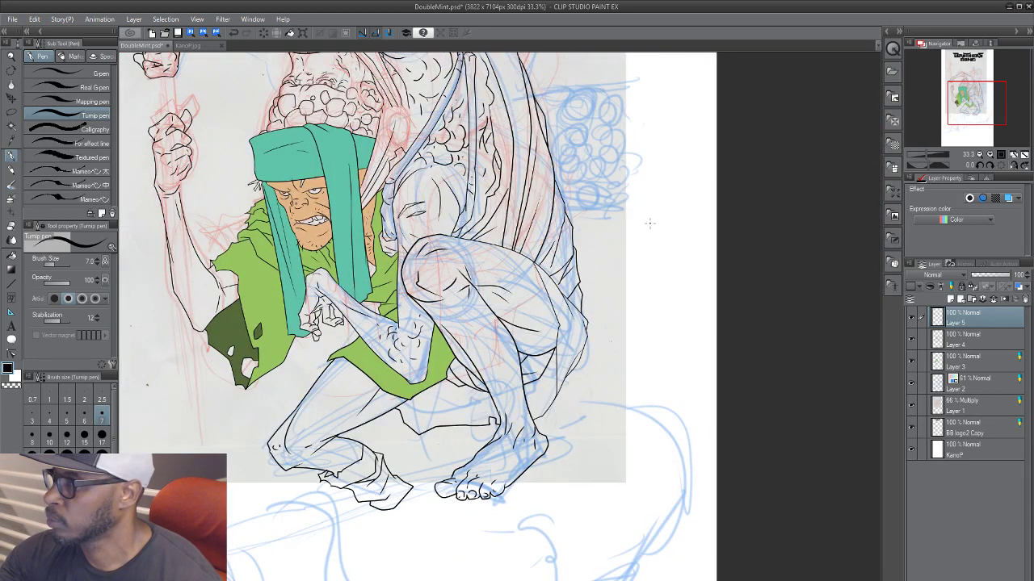
left_click_drag(807, 170, 816, 247)
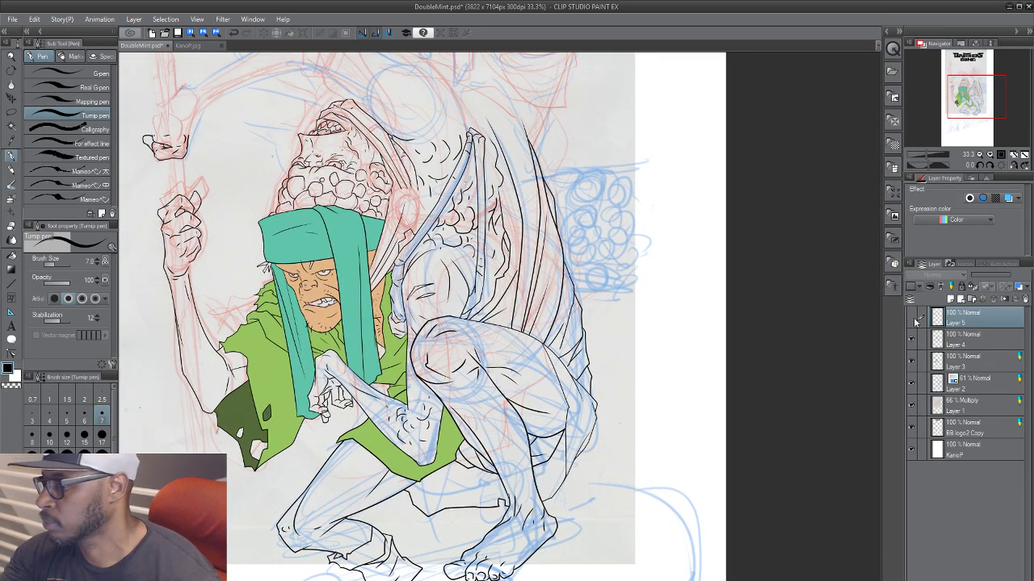
scroll(531, 390, "up", 3)
left_click_drag(492, 309, 706, 279)
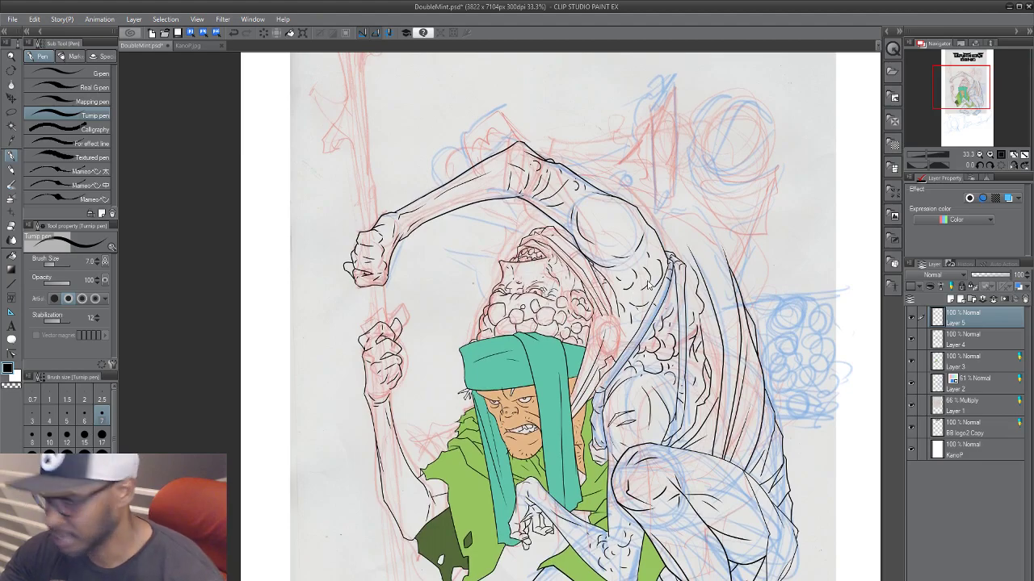
scroll(647, 282, "down", 1)
left_click_drag(633, 392, 471, 530)
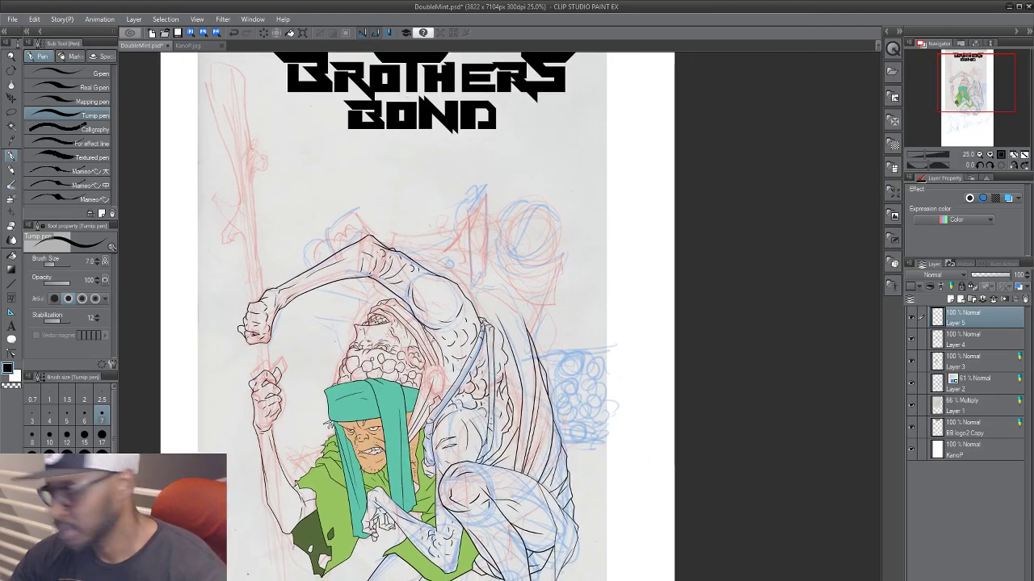
scroll(444, 505, "up", 2)
scroll(428, 513, "up", 1)
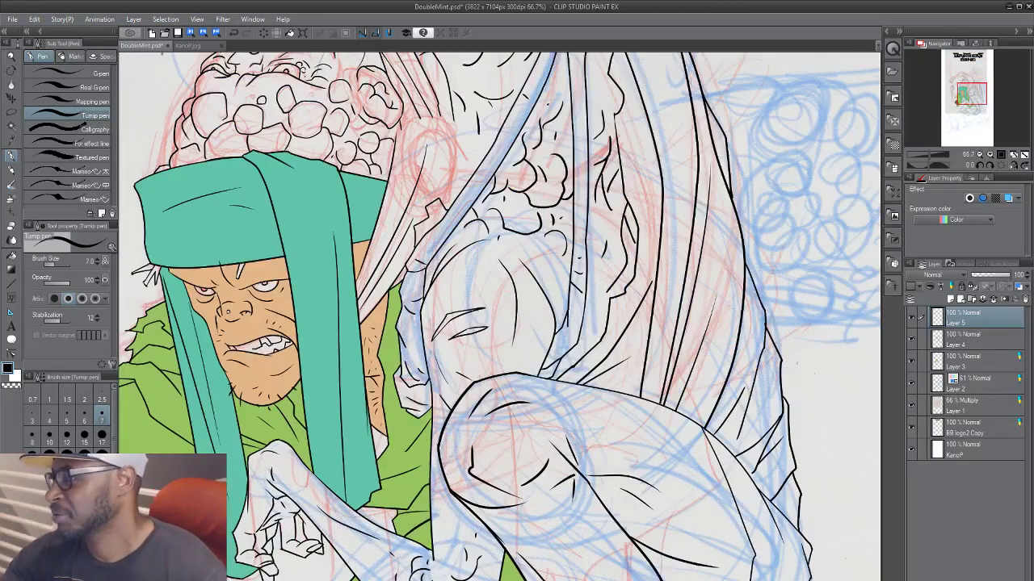
Step: Rotate the canvas view by 180 degrees so the figures are upside down, and return to the Turnip pen
left_click_drag(226, 411, 427, 489)
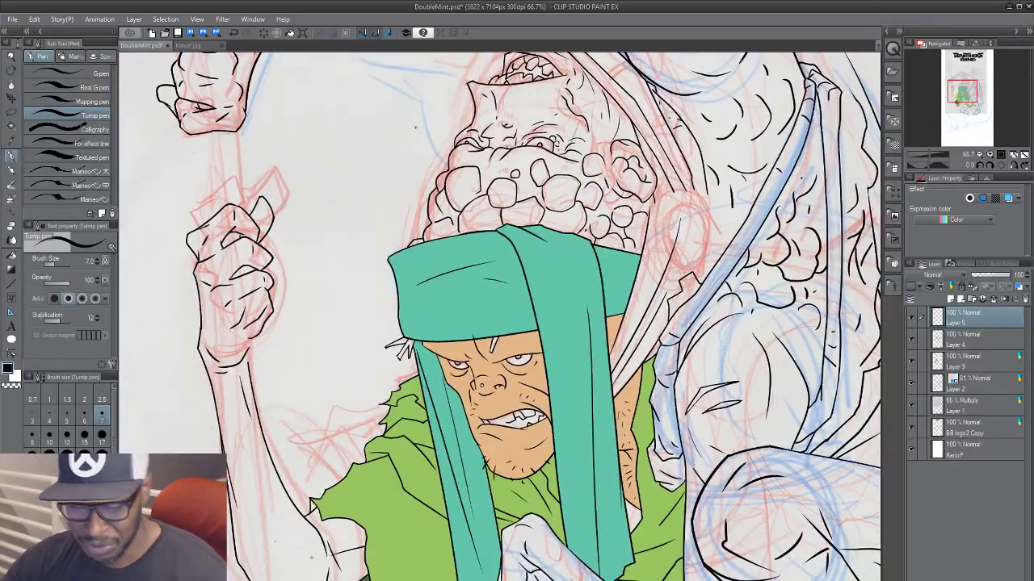
scroll(312, 558, "down", 3)
scroll(312, 558, "up", 1)
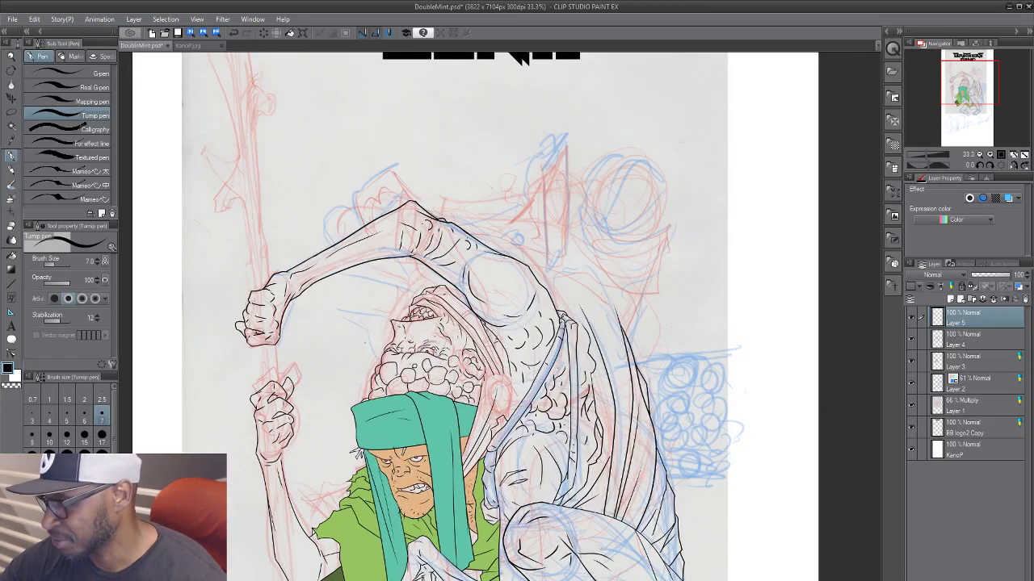
scroll(314, 525, "up", 1)
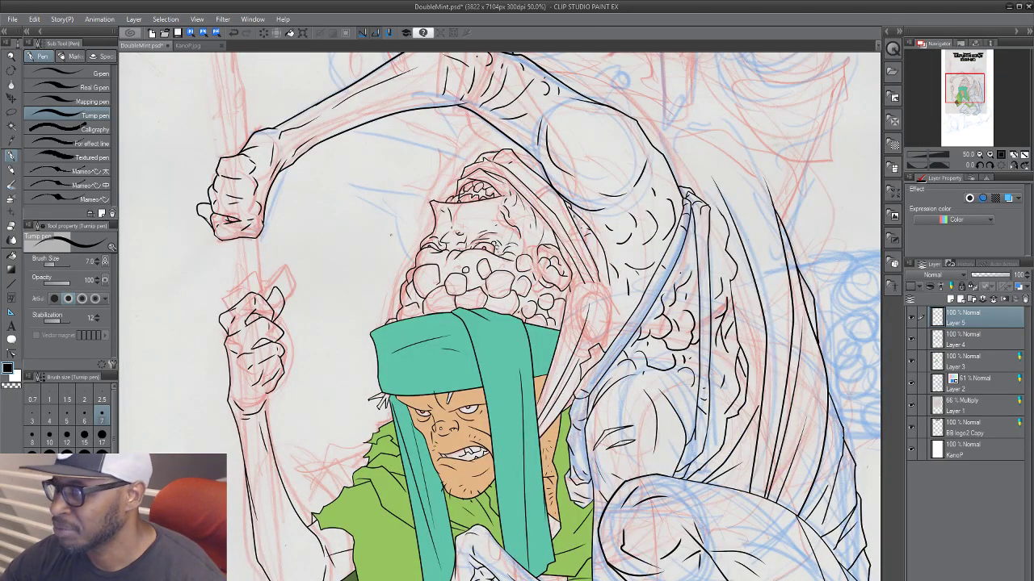
scroll(321, 527, "down", 1)
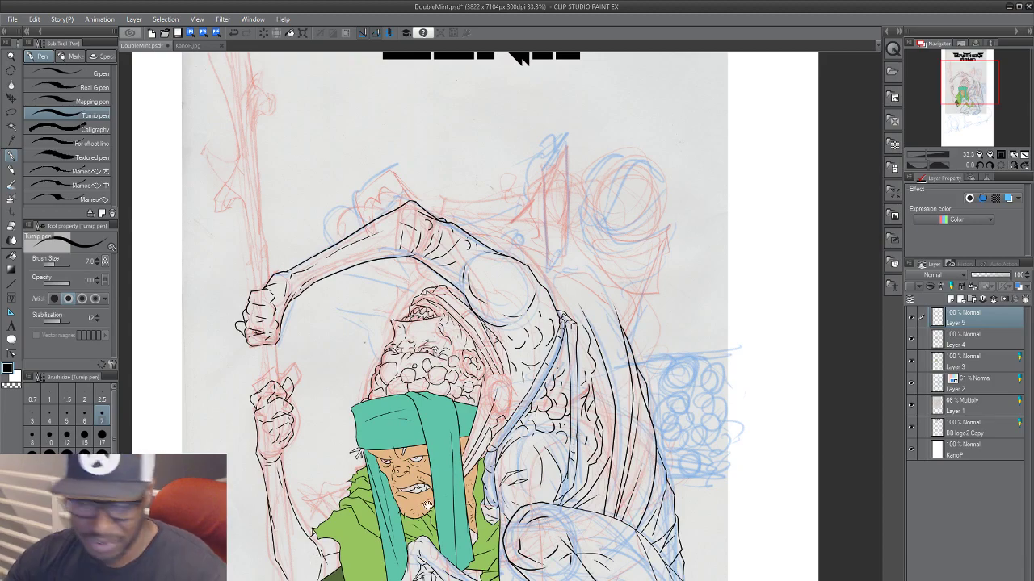
left_click_drag(427, 505, 452, 470)
key("r")
left_click_drag(613, 455, 343, 125)
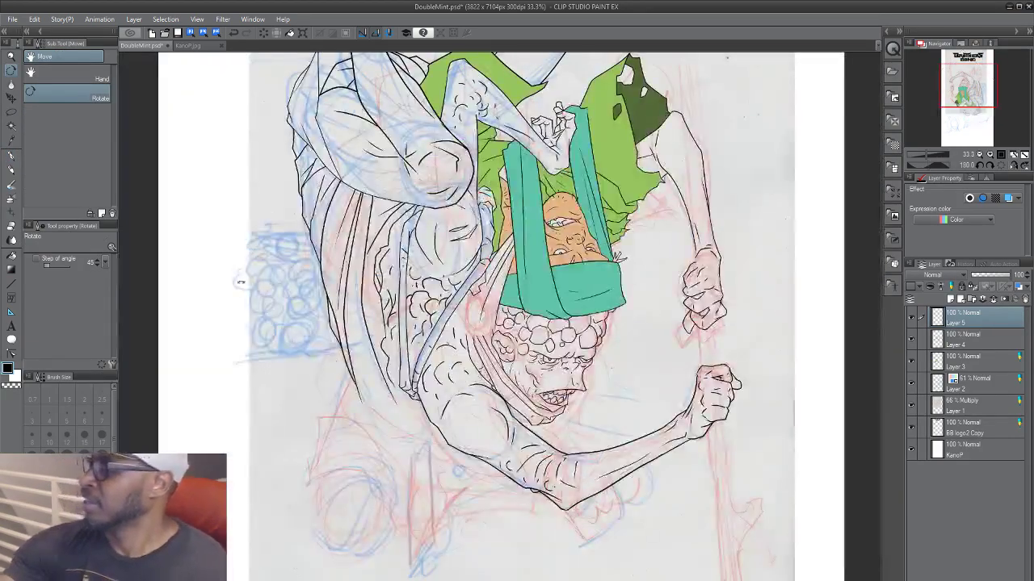
left_click_drag(470, 513, 380, 528)
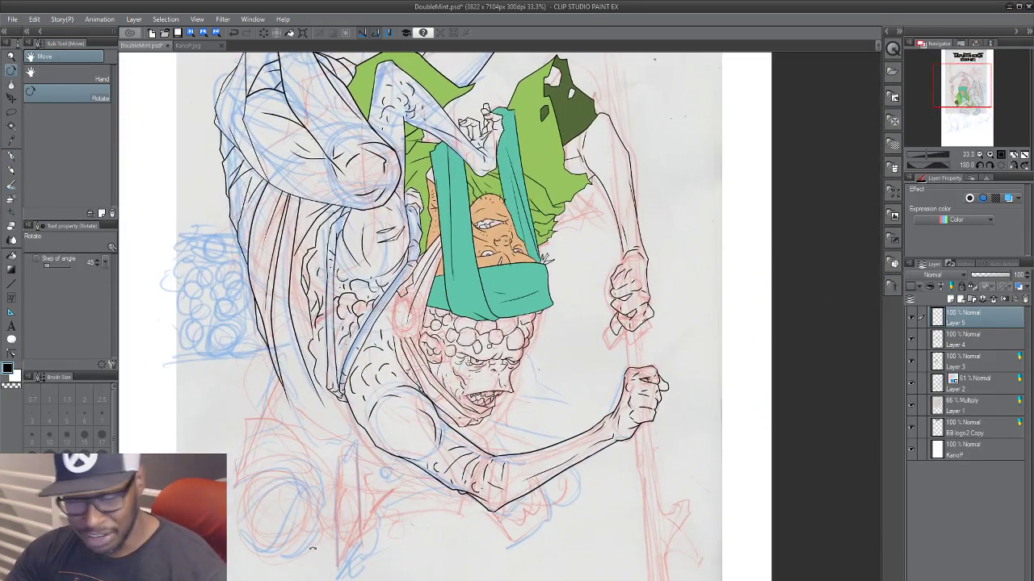
key("p")
scroll(391, 538, "up", 1)
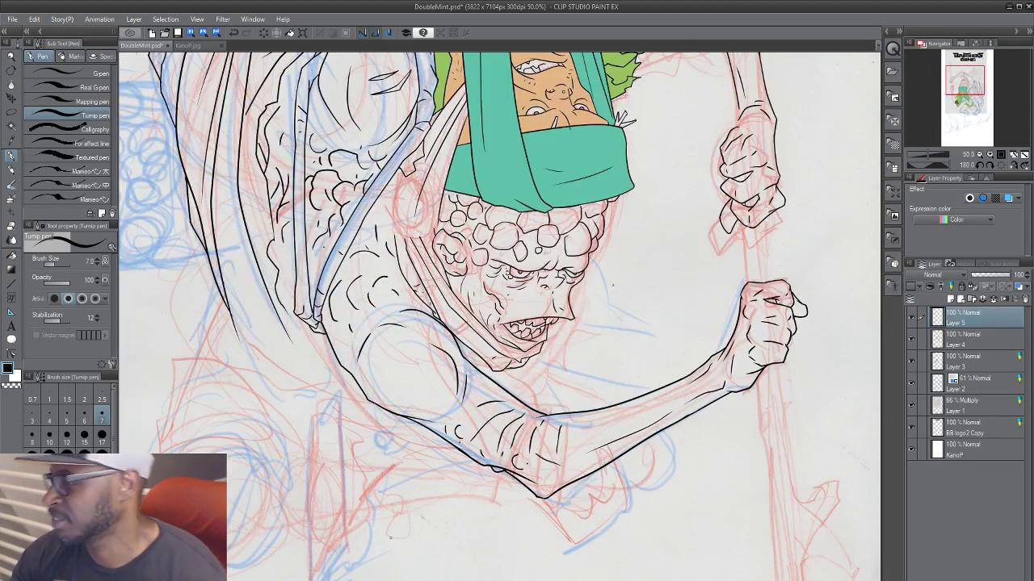
left_click_drag(397, 546, 399, 580)
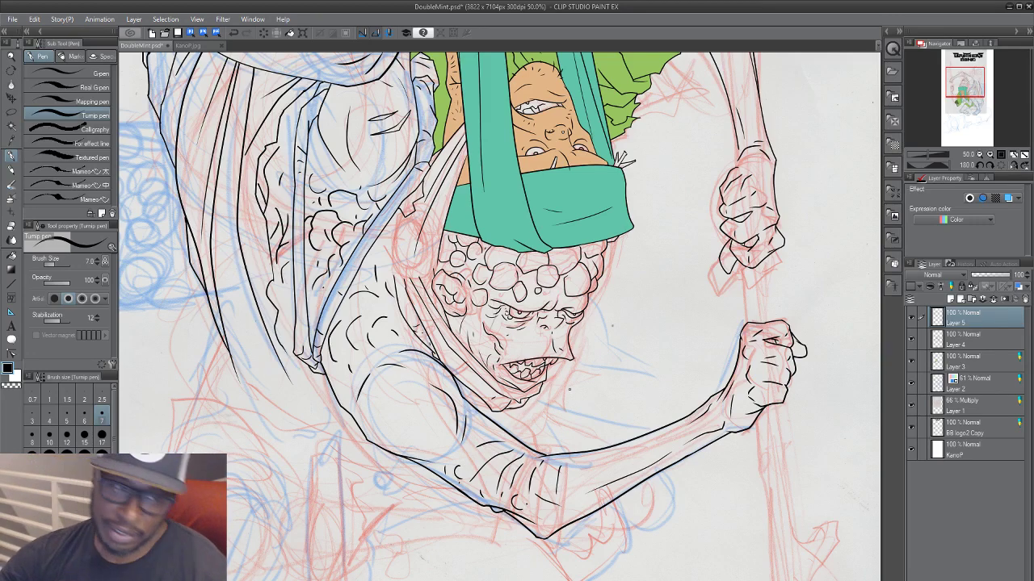
Step: Examine the line art around the creature's head, shoulder and bent arm, toggling Layer 5's visibility to compare it with the sketch
left_click(911, 319)
left_click(911, 318)
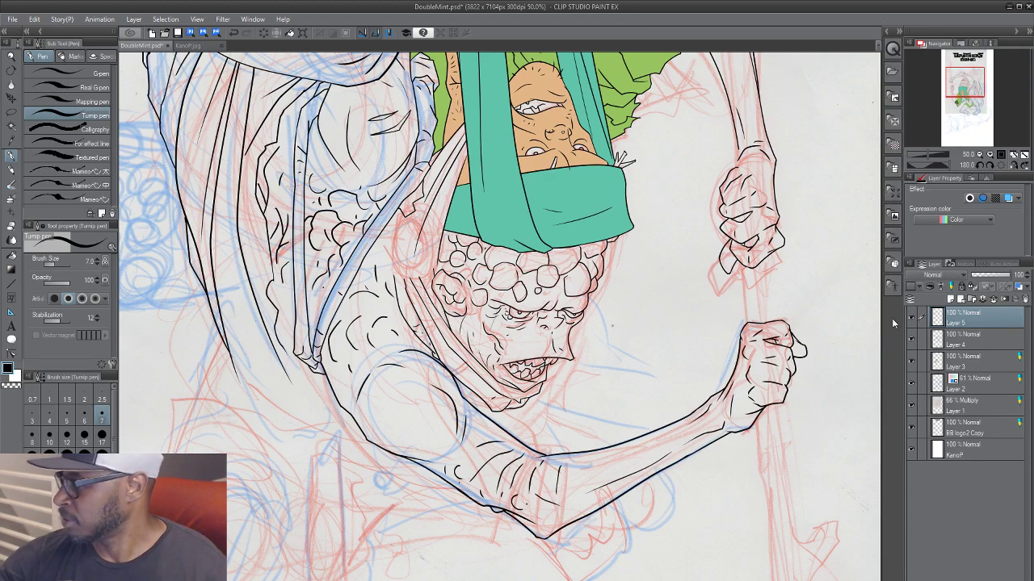
left_click_drag(368, 463, 408, 517)
scroll(400, 526, "up", 2)
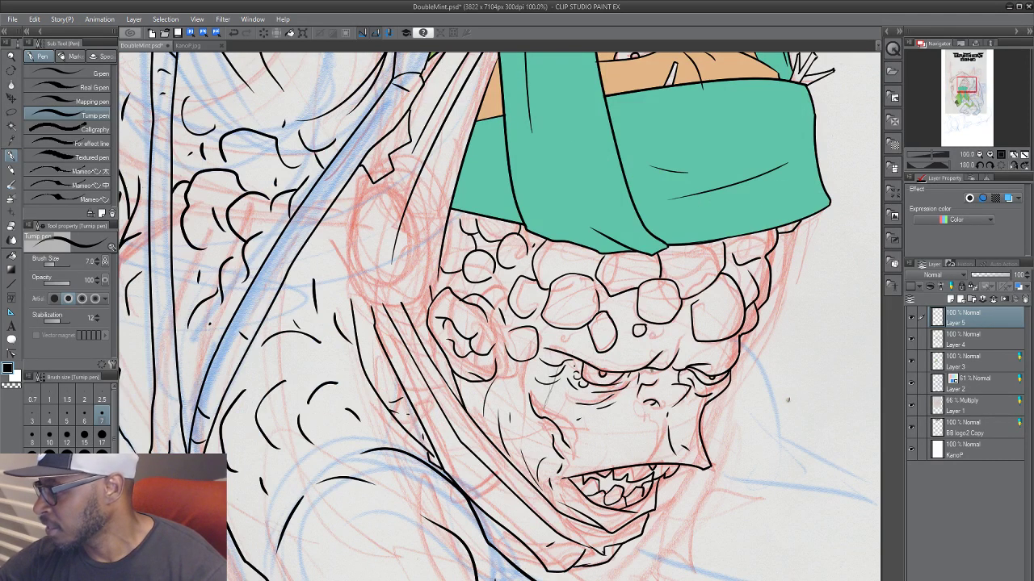
scroll(252, 466, "down", 2)
scroll(343, 526, "up", 2)
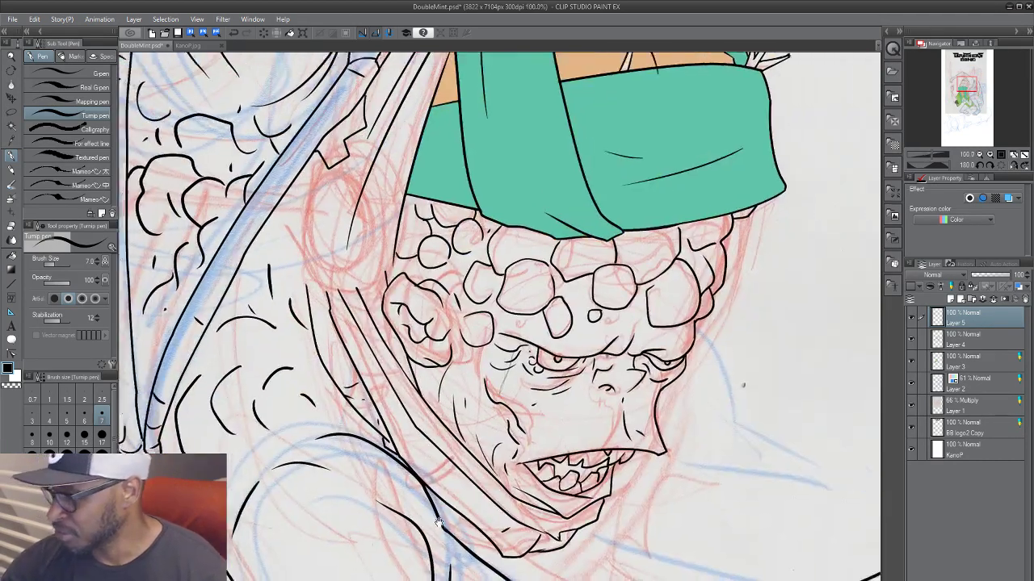
scroll(342, 526, "down", 1)
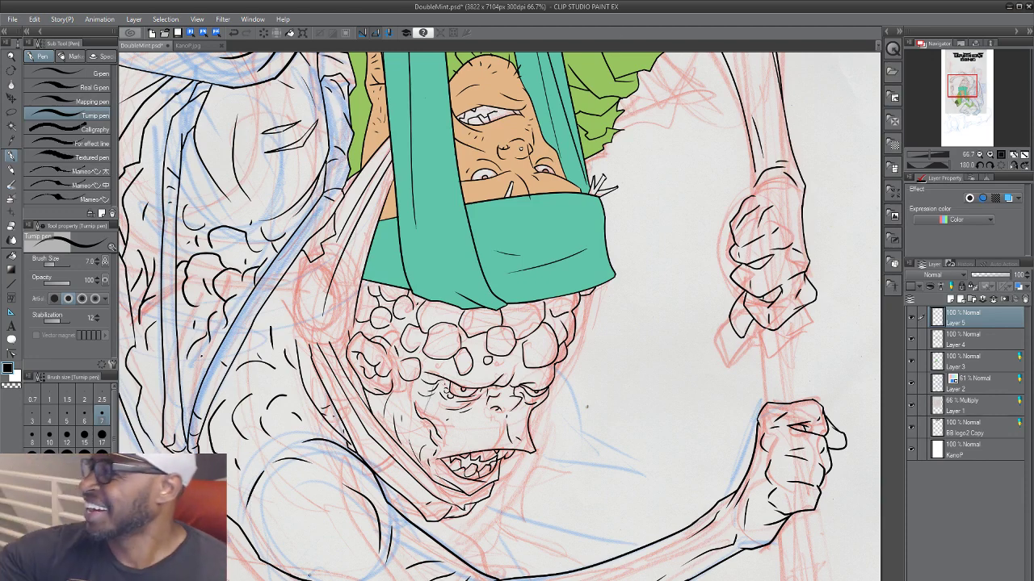
left_click_drag(422, 486, 561, 481)
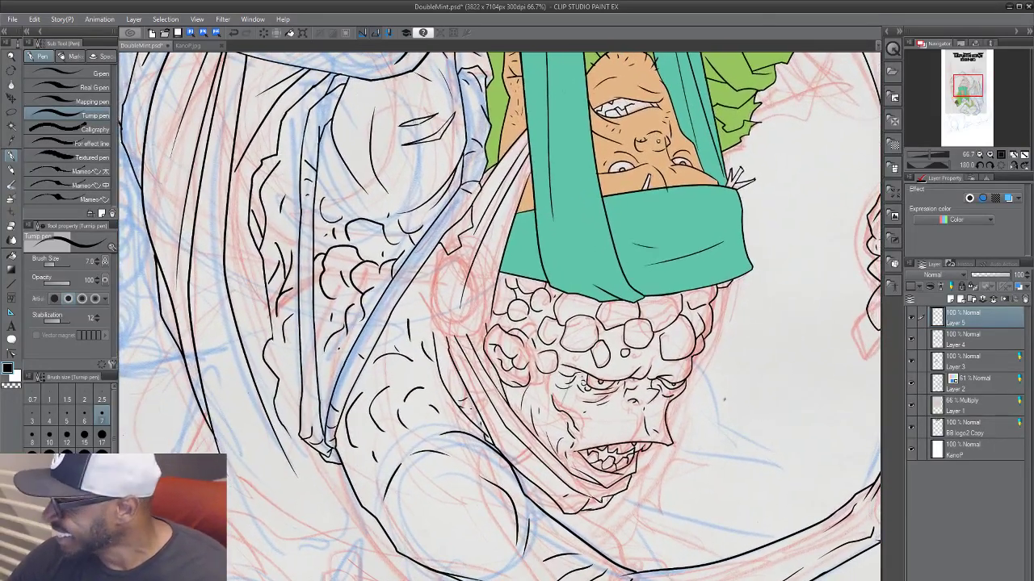
left_click_drag(399, 579, 345, 580)
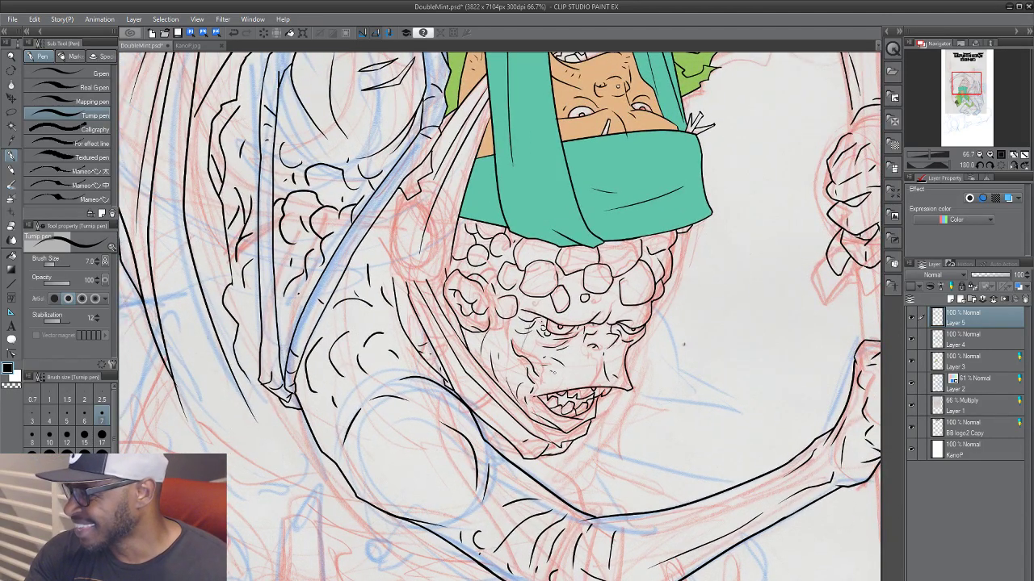
left_click_drag(241, 484, 248, 460)
left_click(911, 319)
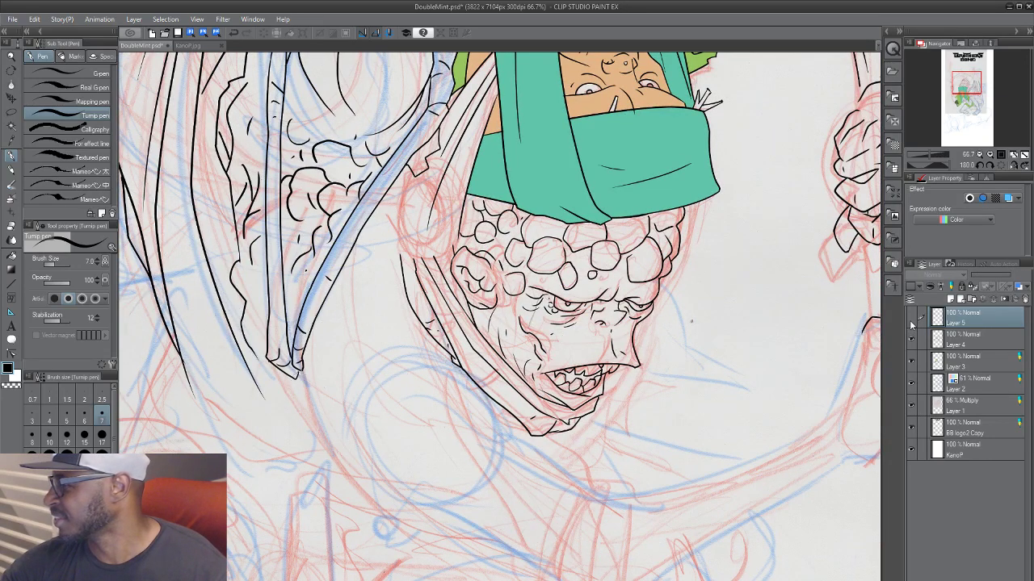
left_click(910, 318)
mouse_move(247, 568)
left_mouse_down()
mouse_move(305, 519)
mouse_move(376, 500)
mouse_move(352, 536)
mouse_move(415, 468)
mouse_move(417, 505)
mouse_move(509, 450)
mouse_move(520, 462)
mouse_move(406, 503)
left_mouse_up()
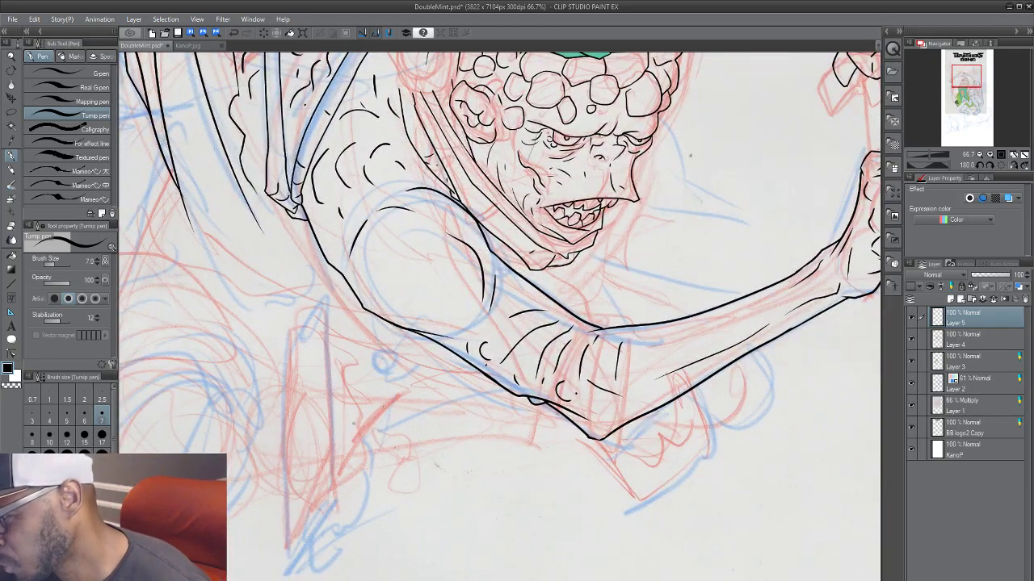
Step: Ink the pointed, leaf-like end of the wrapped form beside the creature's shoulder on Layer 5, including its stubby tip and inner creases
mouse_move(352, 422)
left_mouse_down()
mouse_move(317, 430)
mouse_move(264, 547)
left_mouse_up()
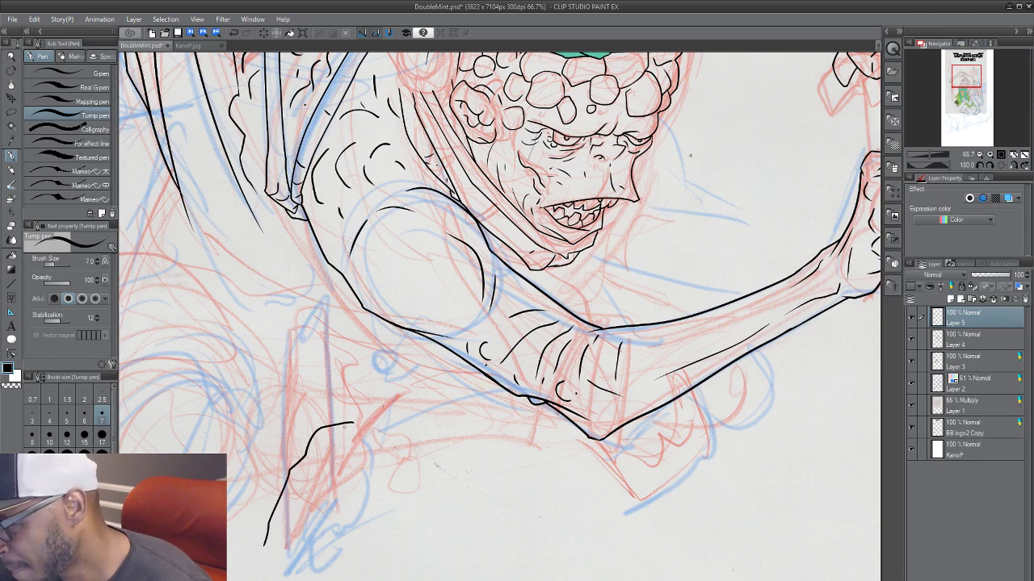
left_click_drag(347, 422, 371, 481)
mouse_move(324, 442)
left_mouse_down()
mouse_move(355, 458)
mouse_move(353, 501)
mouse_move(319, 543)
mouse_move(285, 559)
mouse_move(292, 488)
left_mouse_up()
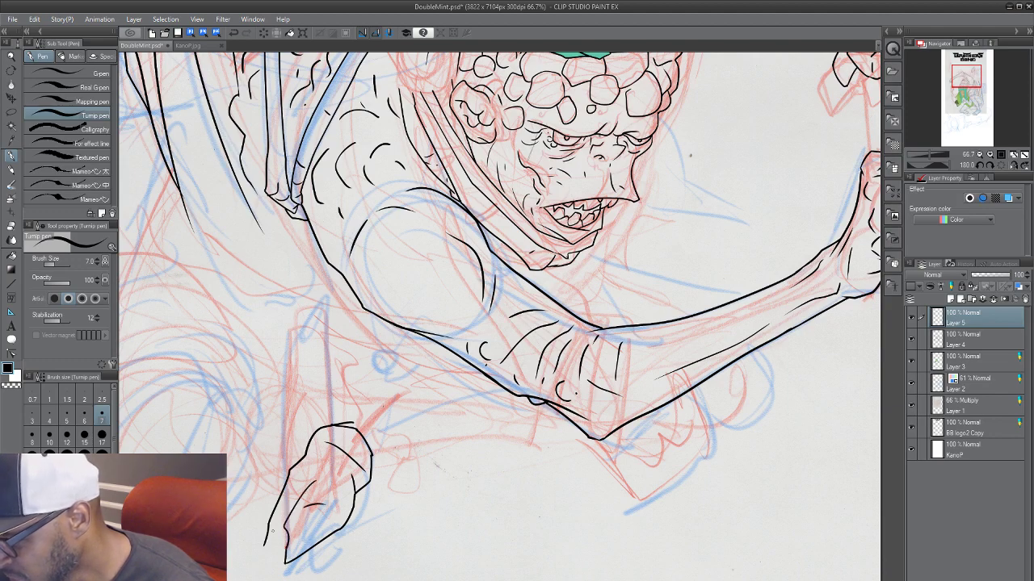
left_click_drag(265, 545, 304, 491)
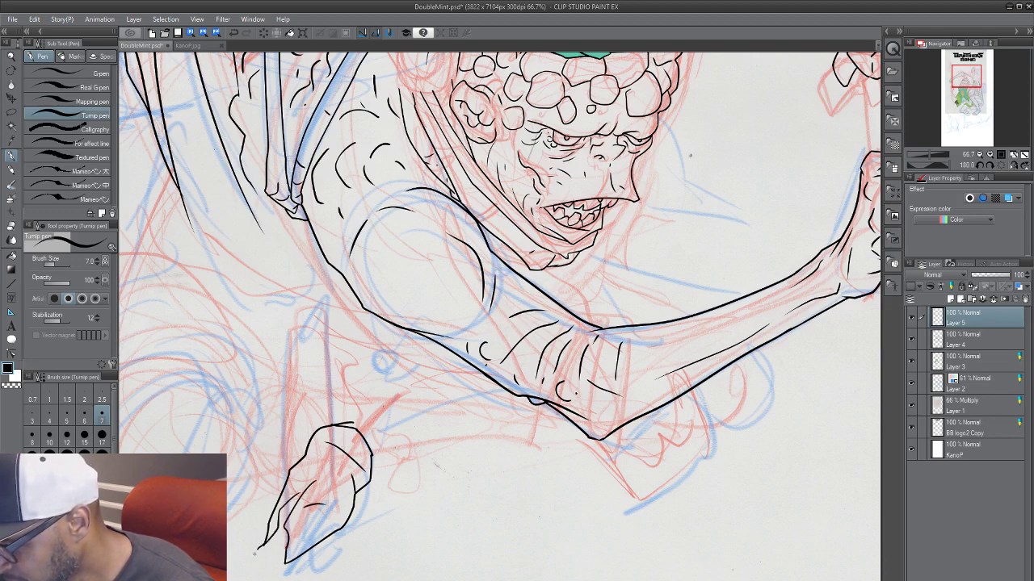
mouse_move(255, 553)
left_mouse_down()
mouse_move(245, 572)
mouse_move(281, 559)
left_mouse_up()
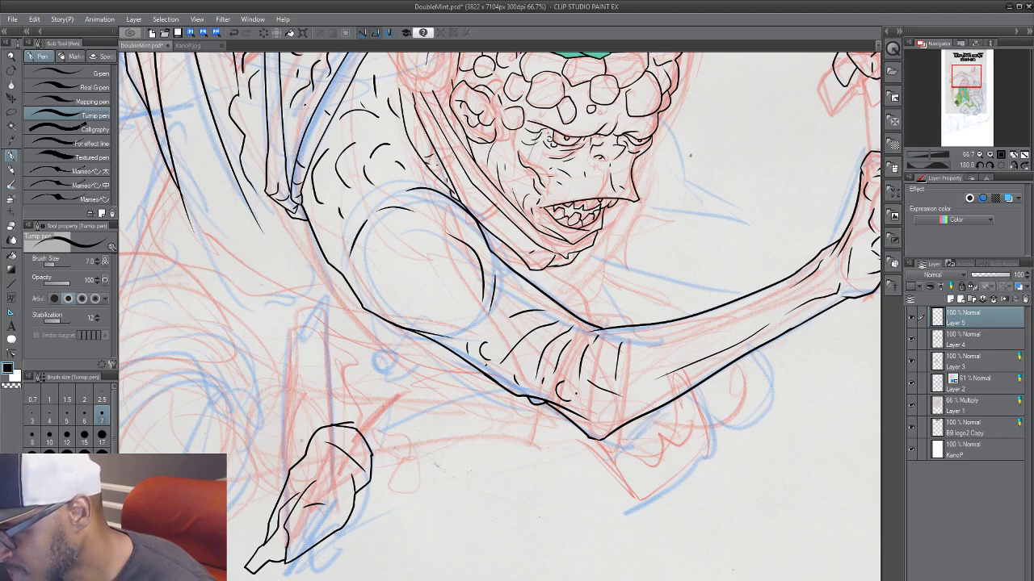
Step: Extend the wrapped form towards the shoulder with overlapping curved folds, jagged edges and an outer contour line
mouse_move(277, 501)
left_mouse_down()
mouse_move(283, 468)
mouse_move(310, 438)
mouse_move(265, 491)
mouse_move(264, 509)
mouse_move(278, 444)
mouse_move(334, 389)
mouse_move(363, 392)
left_mouse_up()
mouse_move(307, 413)
left_mouse_down()
mouse_move(368, 425)
mouse_move(378, 423)
left_mouse_up()
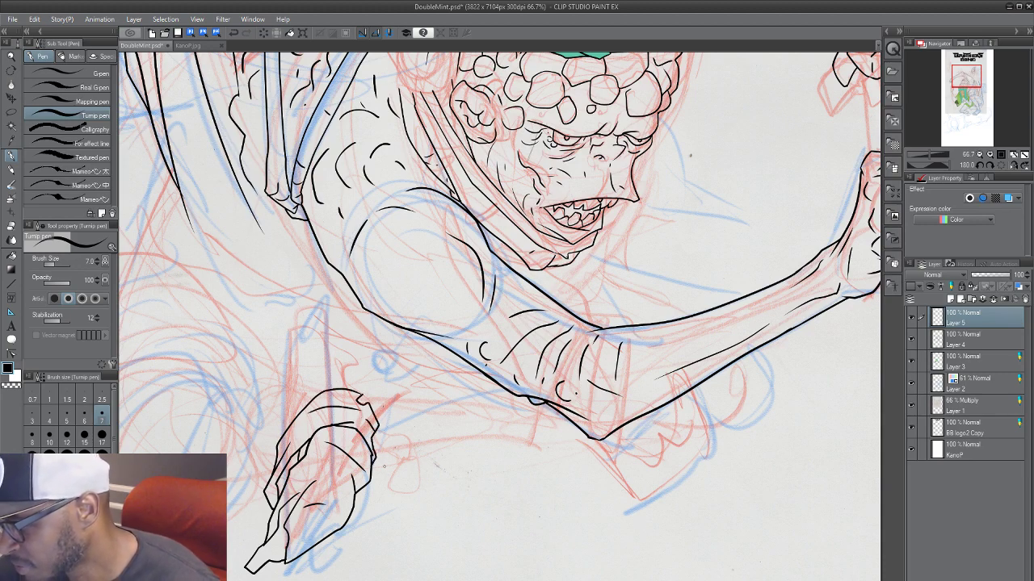
mouse_move(377, 418)
left_mouse_down()
mouse_move(359, 370)
mouse_move(315, 350)
mouse_move(283, 428)
left_mouse_up()
mouse_move(285, 386)
left_mouse_down()
mouse_move(338, 316)
mouse_move(359, 335)
left_mouse_up()
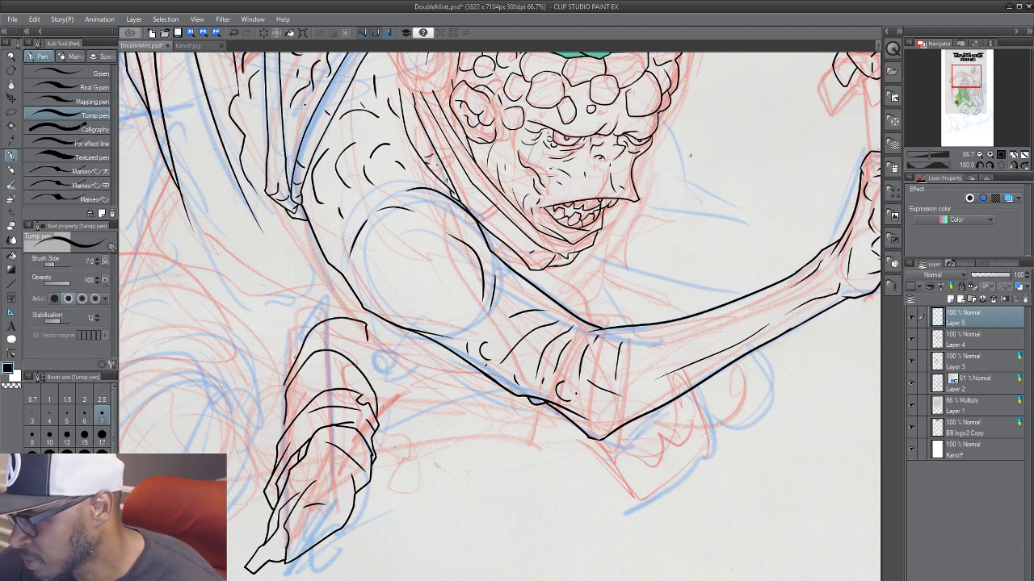
mouse_move(292, 361)
left_mouse_down()
mouse_move(278, 333)
mouse_move(284, 308)
mouse_move(305, 297)
mouse_move(328, 303)
left_mouse_up()
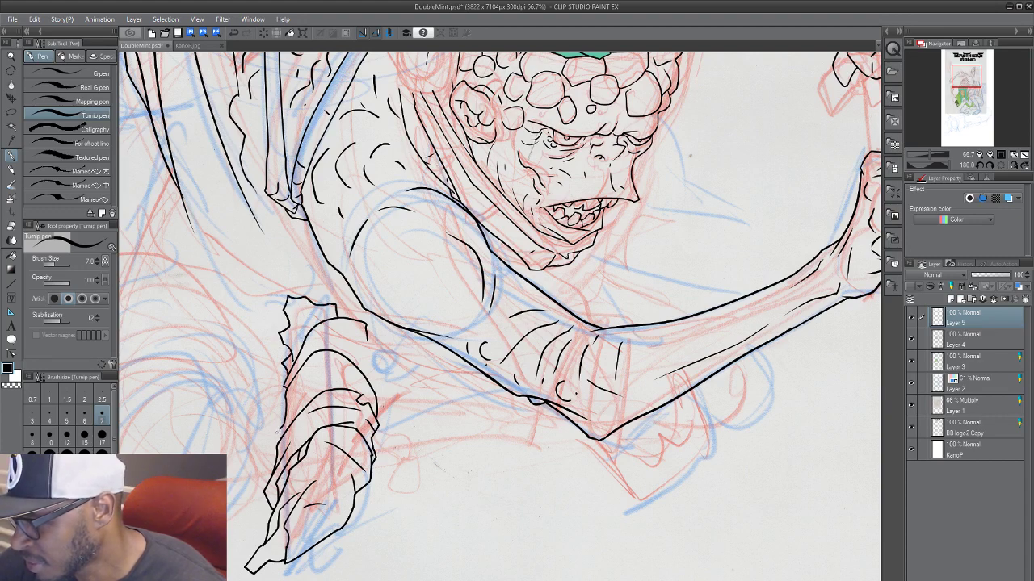
mouse_move(288, 419)
left_mouse_down()
mouse_move(310, 389)
mouse_move(331, 384)
left_mouse_up()
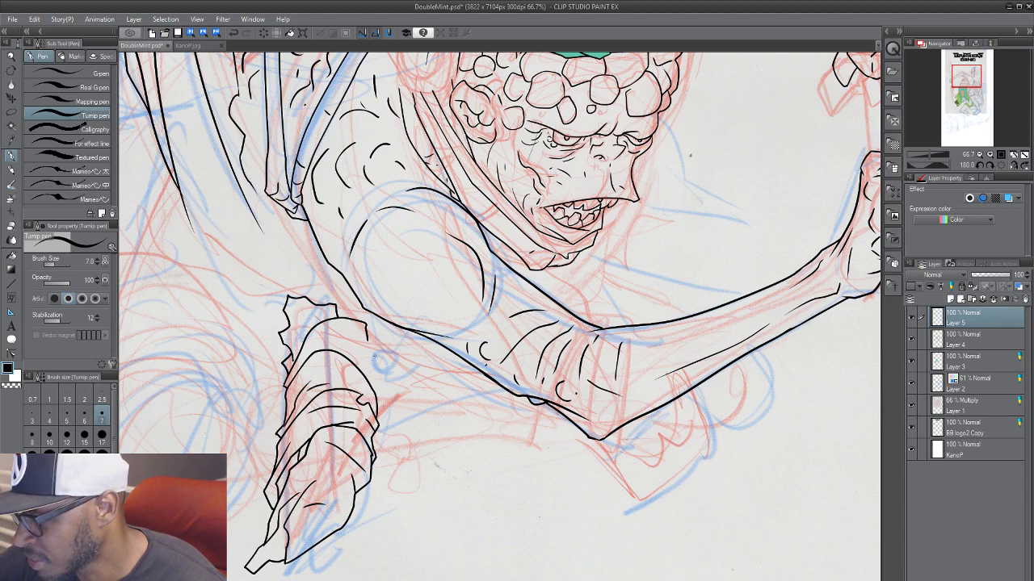
mouse_move(372, 348)
left_mouse_down()
mouse_move(387, 371)
mouse_move(379, 446)
left_mouse_up()
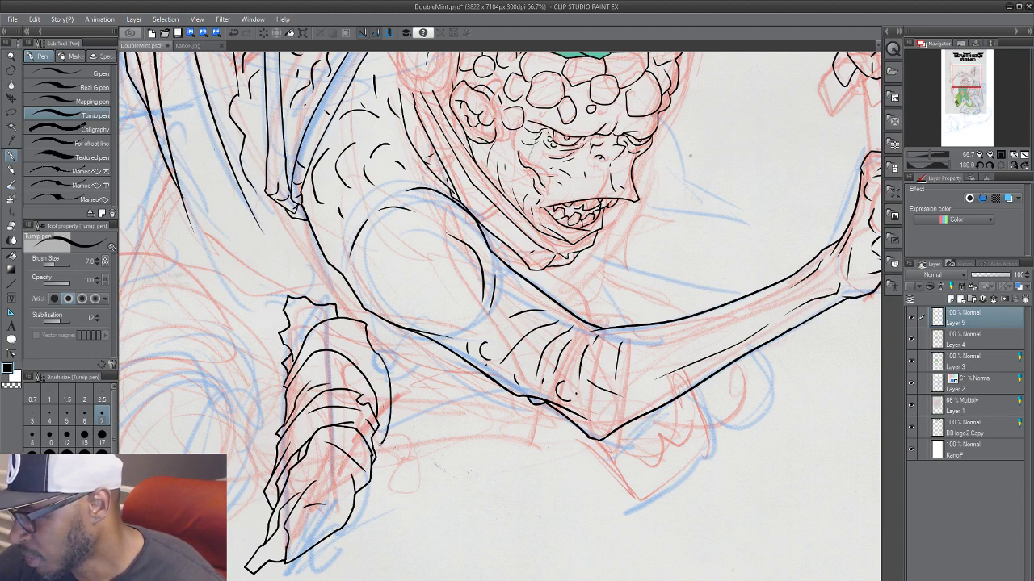
Step: Ink a second wrapped form crossing behind the creature's forearm, with a ragged outline and curved folds on both sides of the arm
left_click_drag(505, 455, 466, 425)
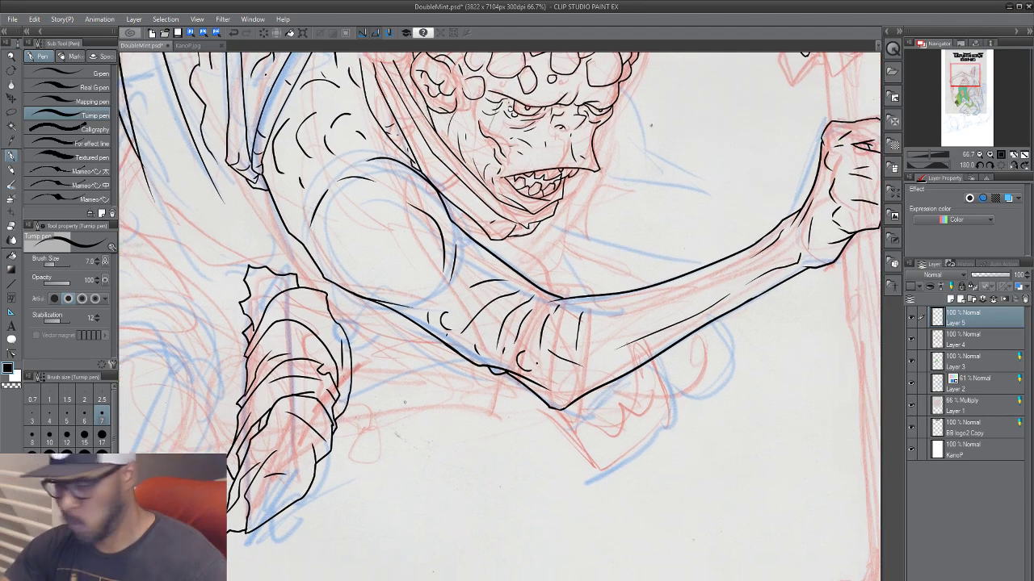
scroll(435, 436, "down", 3)
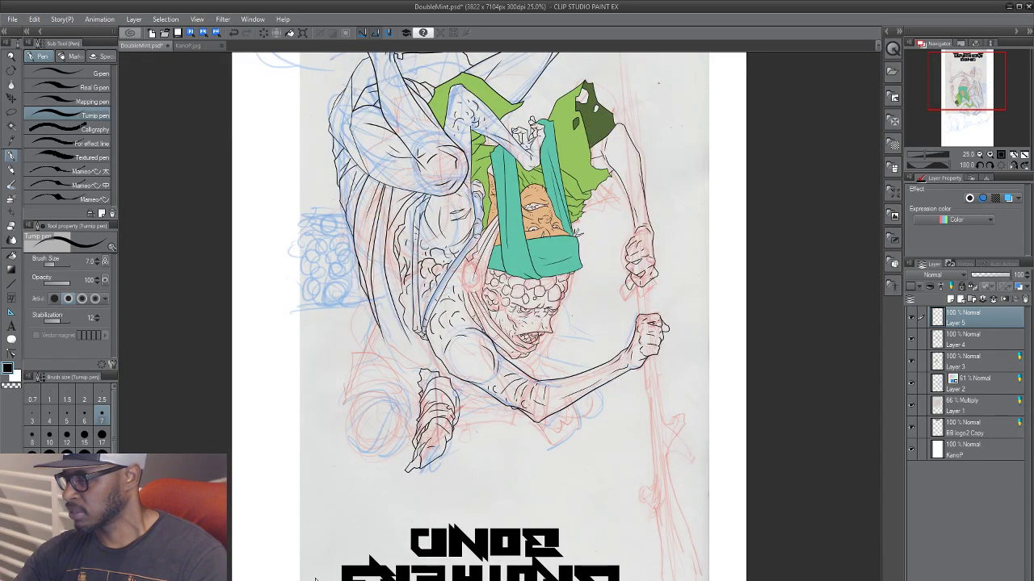
scroll(315, 578, "up", 1)
scroll(314, 371, "up", 1)
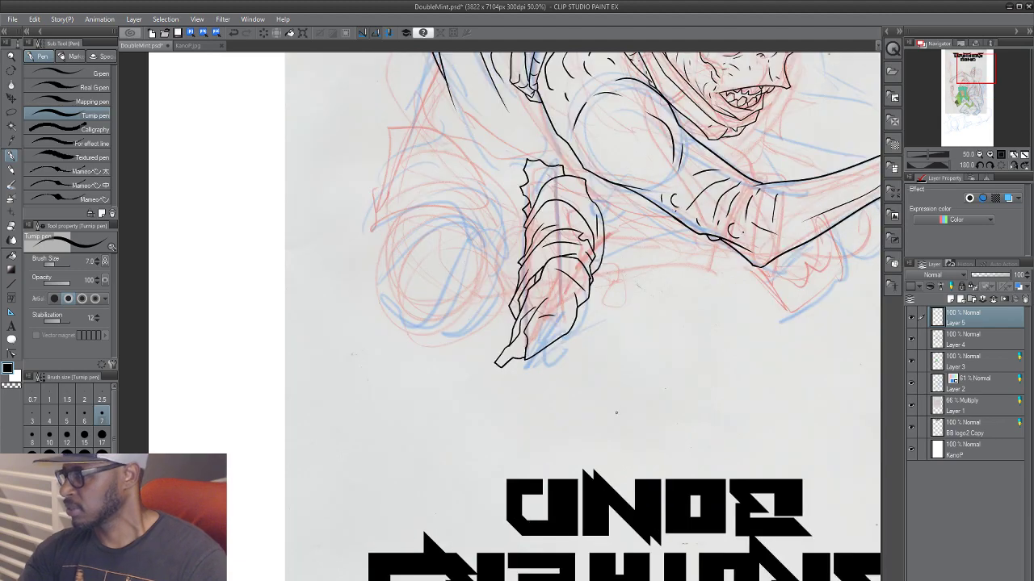
left_click_drag(625, 347, 273, 540)
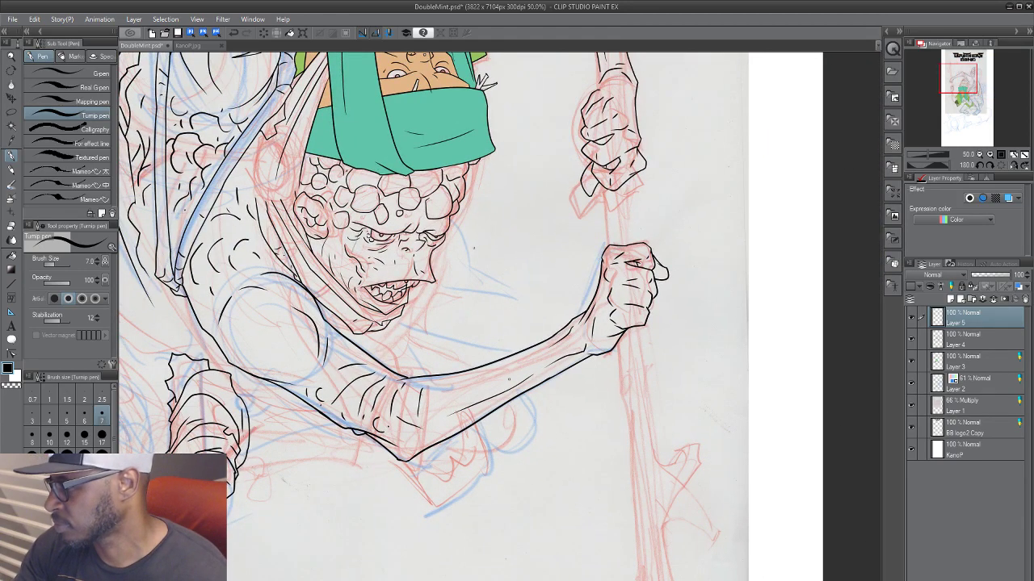
mouse_move(498, 373)
left_mouse_down()
mouse_move(555, 380)
mouse_move(517, 358)
mouse_move(555, 392)
mouse_move(531, 438)
left_mouse_up()
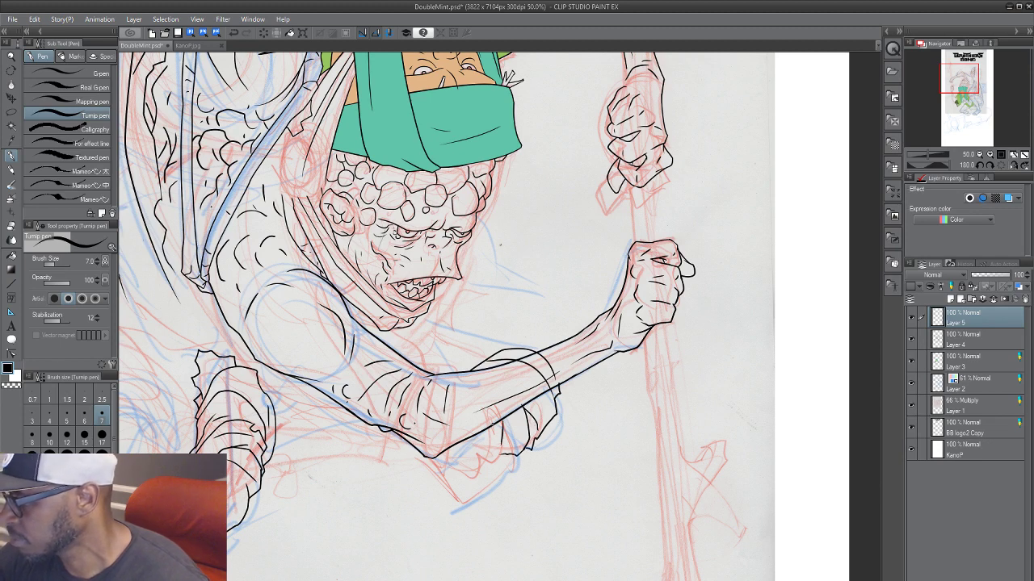
mouse_move(446, 375)
left_mouse_down()
mouse_move(472, 349)
mouse_move(521, 345)
mouse_move(504, 334)
mouse_move(536, 351)
left_mouse_up()
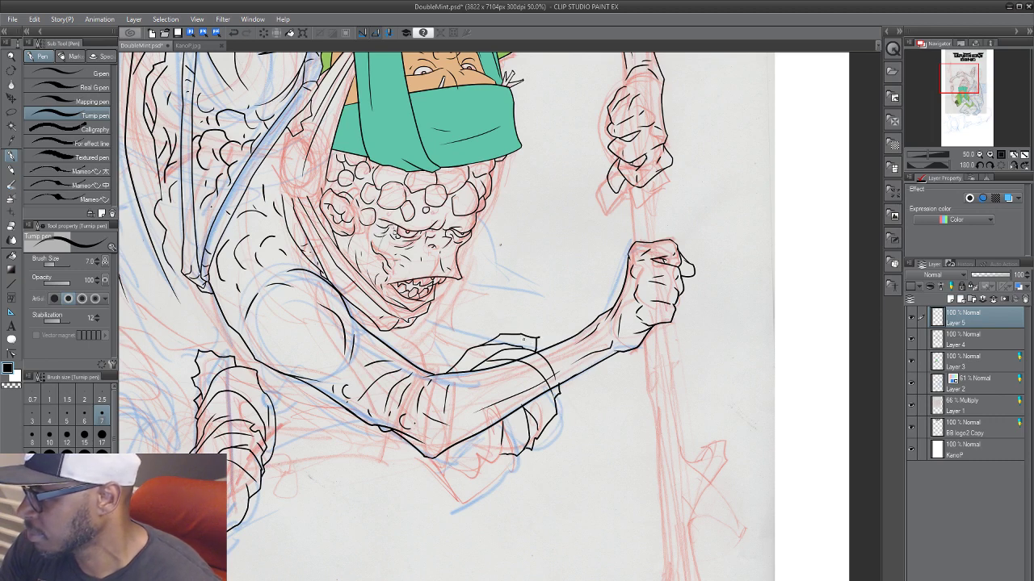
left_click_drag(472, 342, 434, 369)
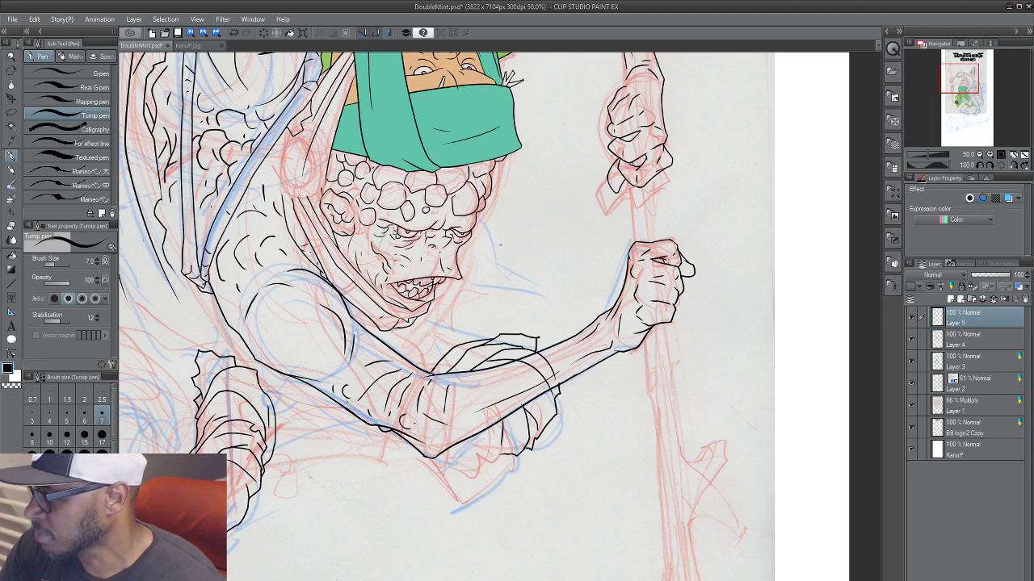
Step: Add more folds and ragged edges to the wrapping behind the forearm, continuing it up to the creature's chin
mouse_move(344, 453)
left_mouse_down()
mouse_move(524, 427)
mouse_move(477, 441)
left_mouse_up()
mouse_move(537, 344)
left_mouse_down()
mouse_move(549, 330)
mouse_move(610, 314)
left_mouse_up()
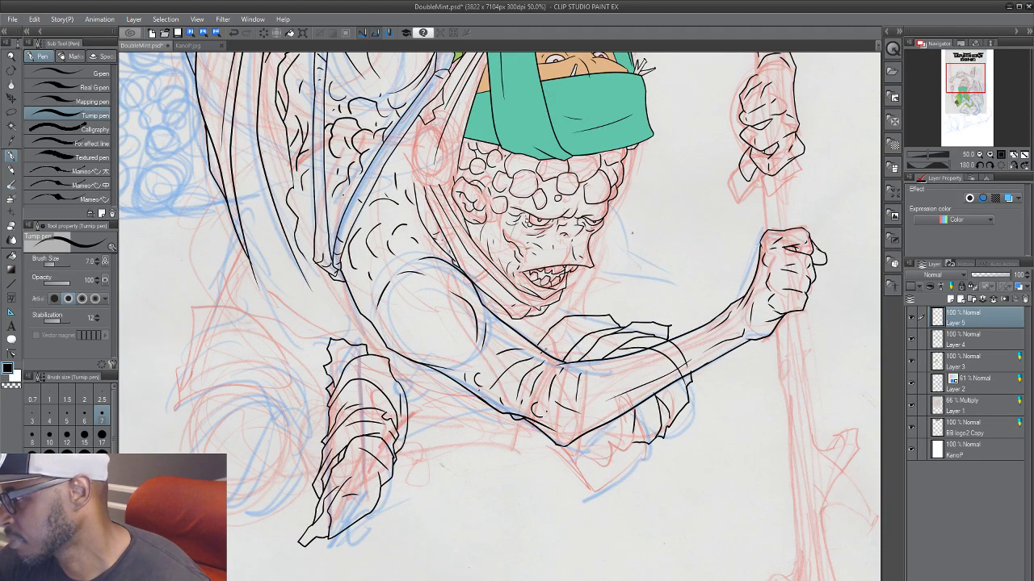
left_click_drag(546, 349, 575, 340)
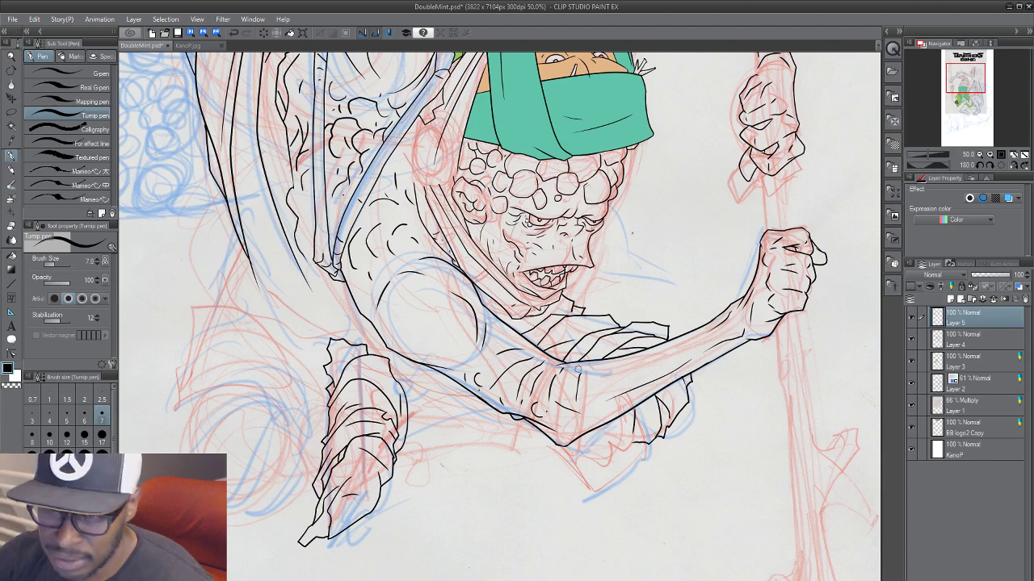
left_click_drag(512, 396, 487, 440)
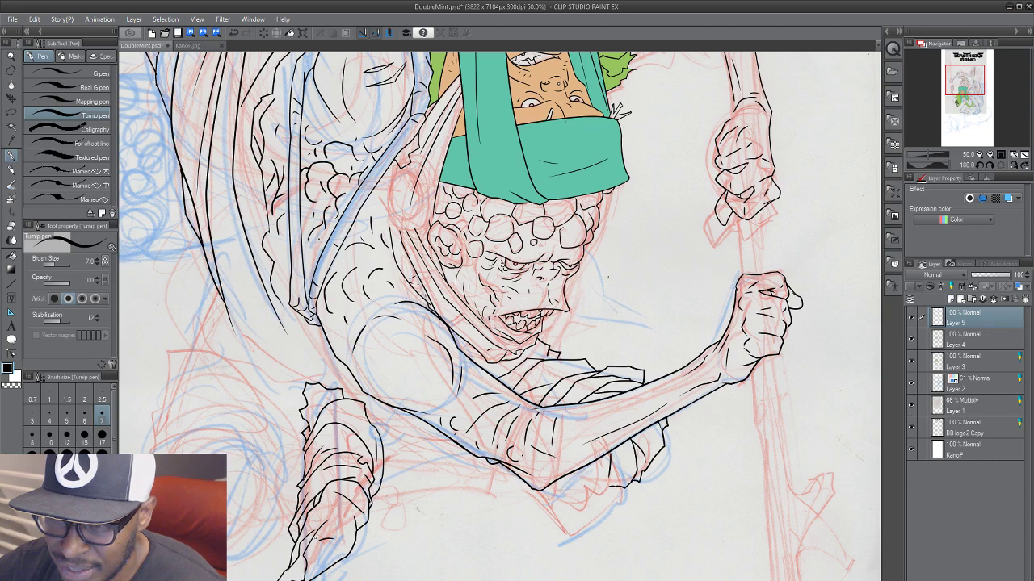
left_click_drag(314, 535, 275, 580)
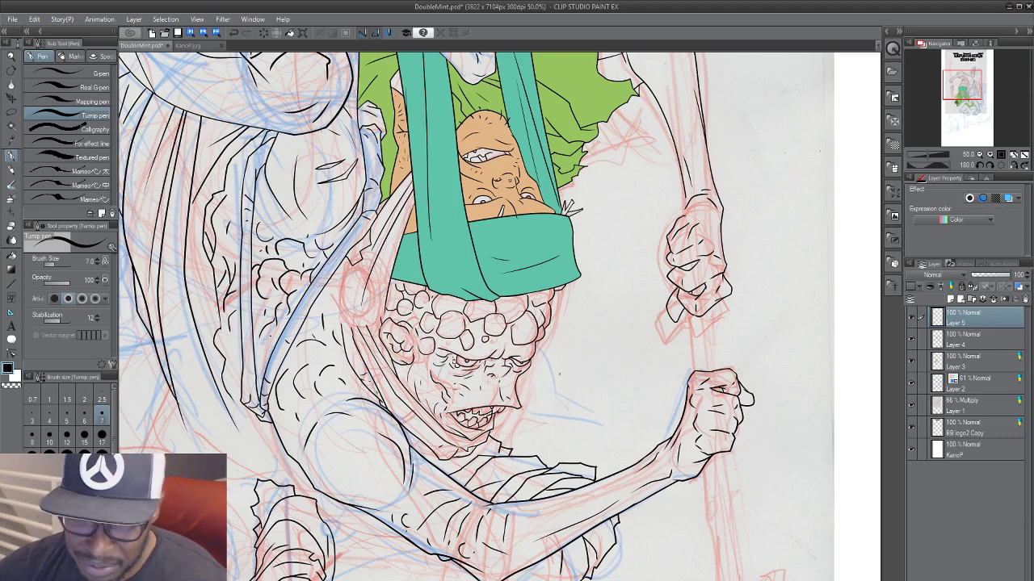
left_click_drag(376, 506, 440, 419)
left_click_drag(307, 543, 356, 499)
left_click_drag(459, 379, 241, 580)
mouse_move(334, 512)
left_mouse_down()
mouse_move(298, 542)
mouse_move(316, 515)
left_mouse_up()
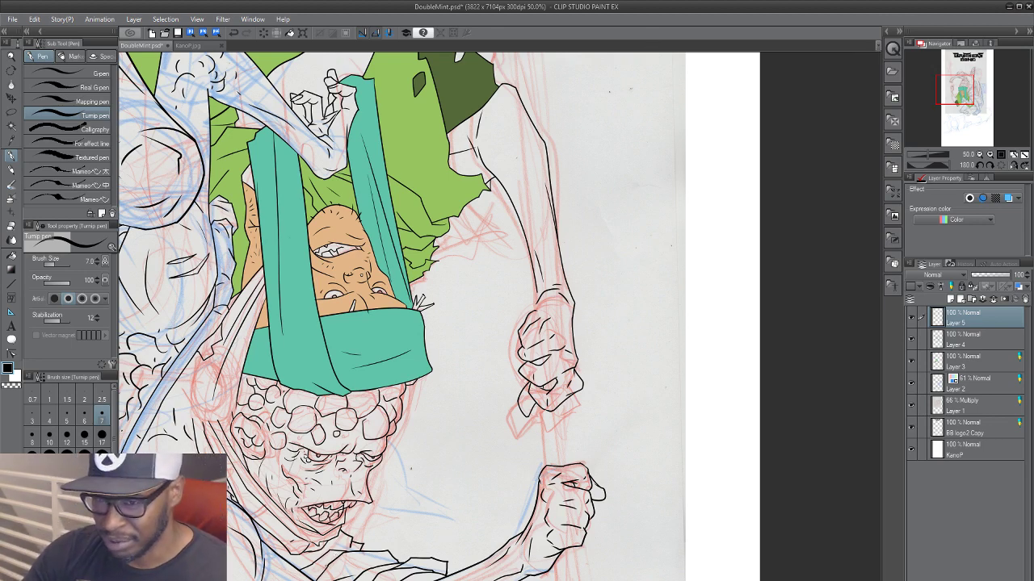
left_click_drag(453, 522, 506, 429)
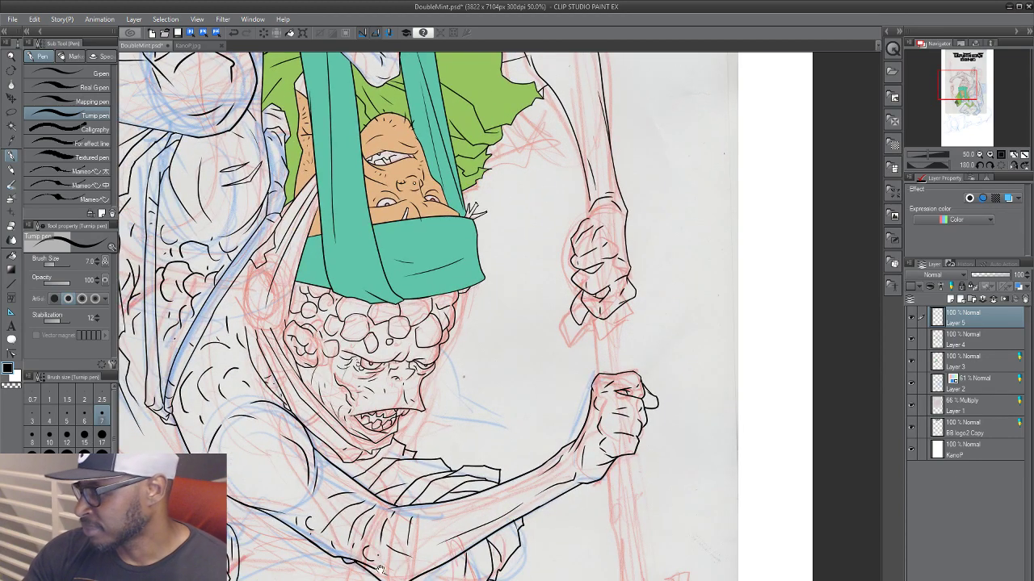
left_click_drag(381, 570, 438, 514)
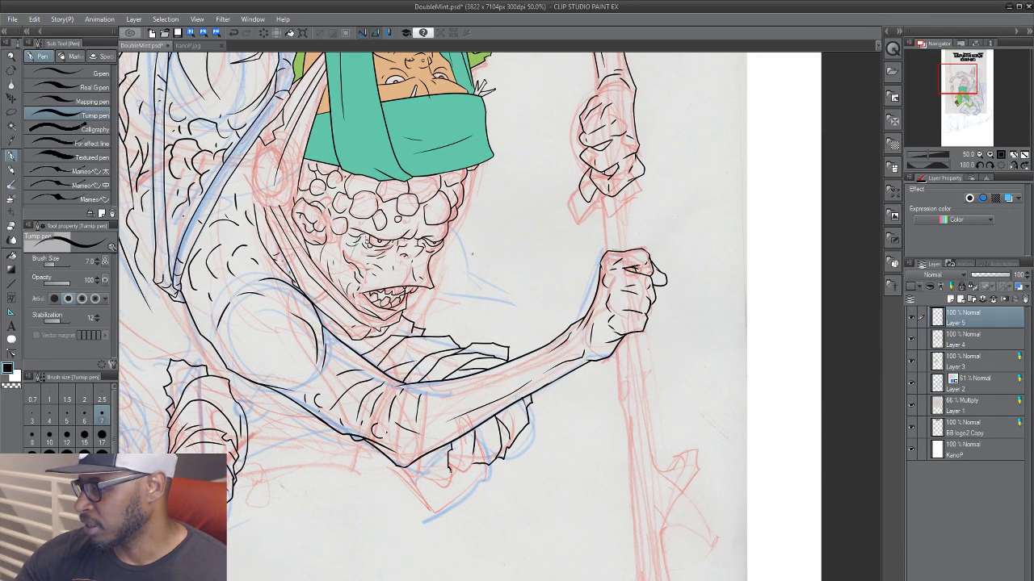
Step: Ink the ragged lower edge of the wrapping beneath the creature's upper arm and elbow, with short folds joining it to the arm
left_click_drag(448, 466, 524, 481)
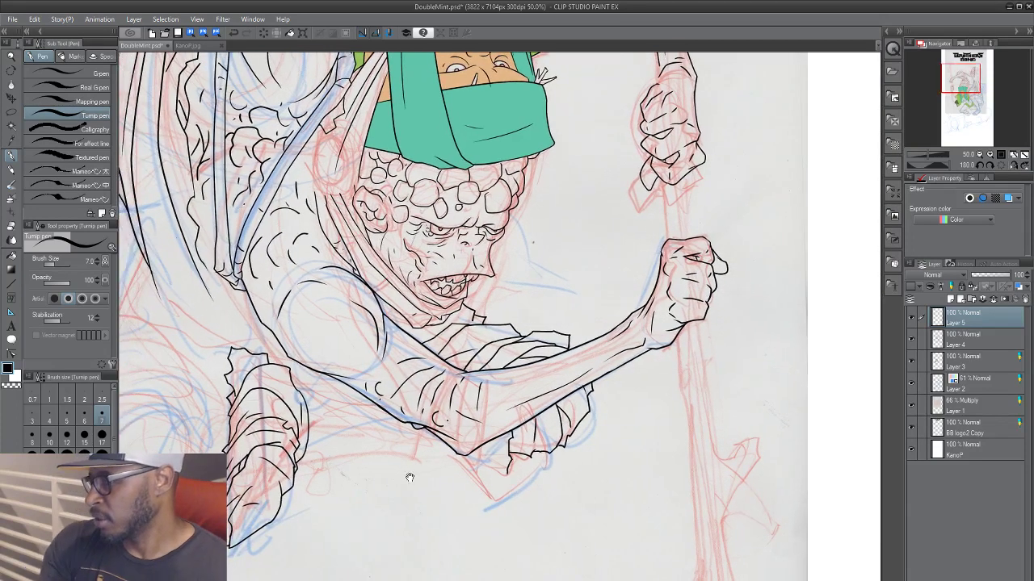
left_click_drag(418, 440, 406, 457)
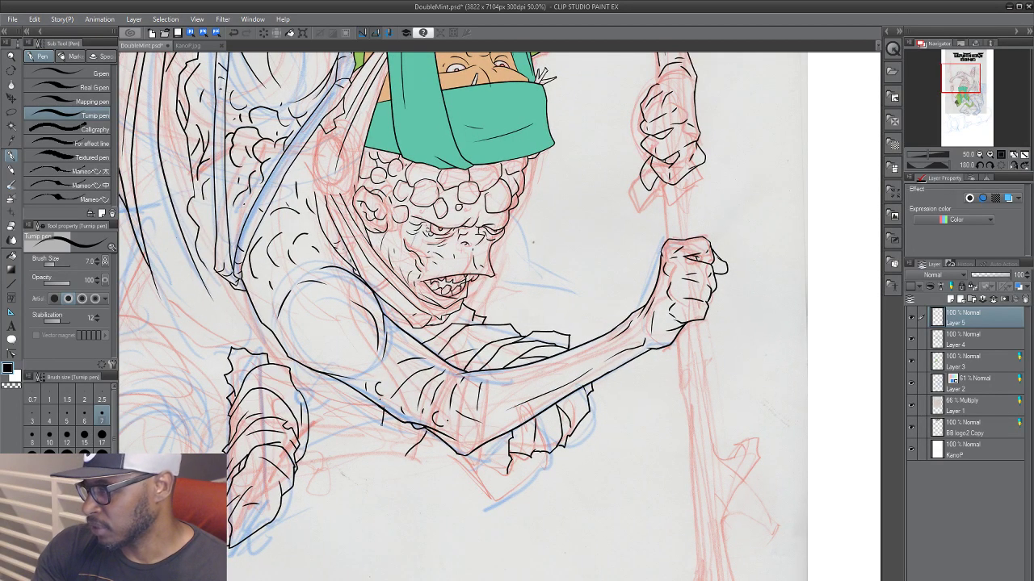
mouse_move(382, 424)
left_mouse_down()
mouse_move(368, 444)
mouse_move(341, 441)
left_mouse_up()
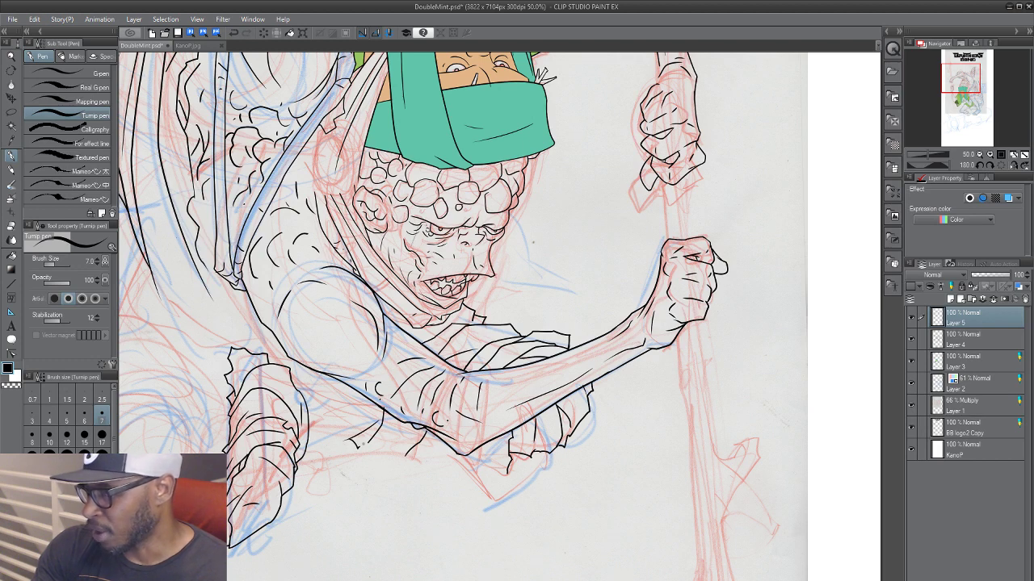
mouse_move(370, 448)
left_mouse_down()
mouse_move(433, 448)
mouse_move(446, 433)
mouse_move(465, 459)
mouse_move(496, 447)
mouse_move(506, 471)
left_mouse_up()
key("ctrl+z")
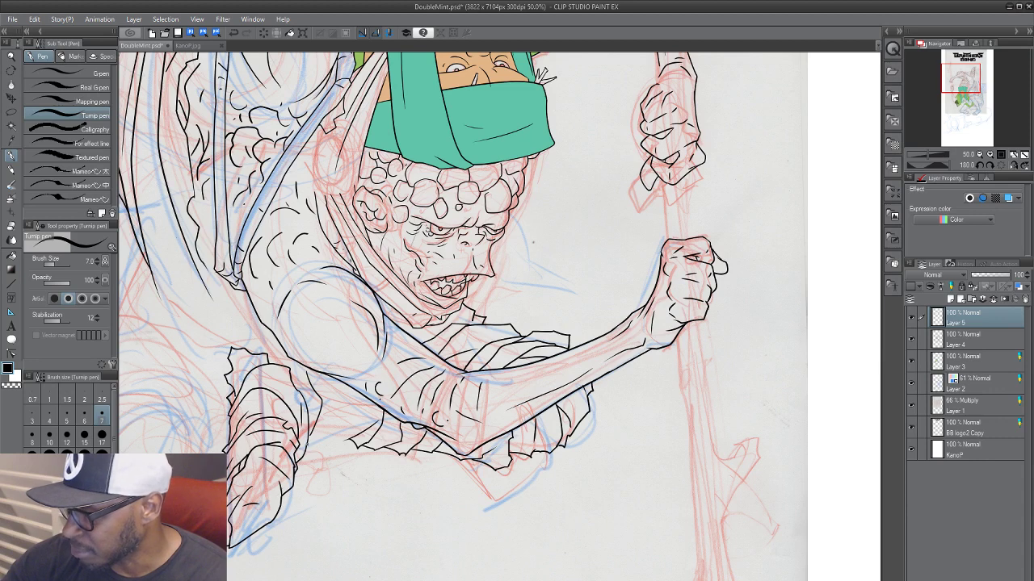
Step: Fill the wrapping under the upper arm with curved vertical folds and extend its lower edge to the pointed wrapped form
left_click_drag(331, 431, 337, 380)
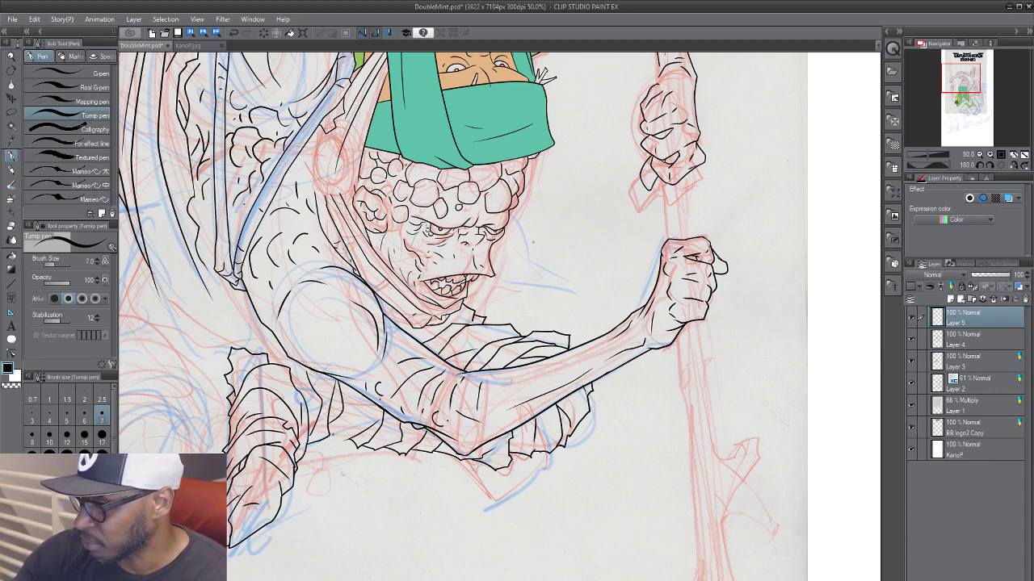
left_click_drag(322, 440, 351, 440)
left_click_drag(344, 438, 349, 379)
left_click_drag(358, 420, 359, 384)
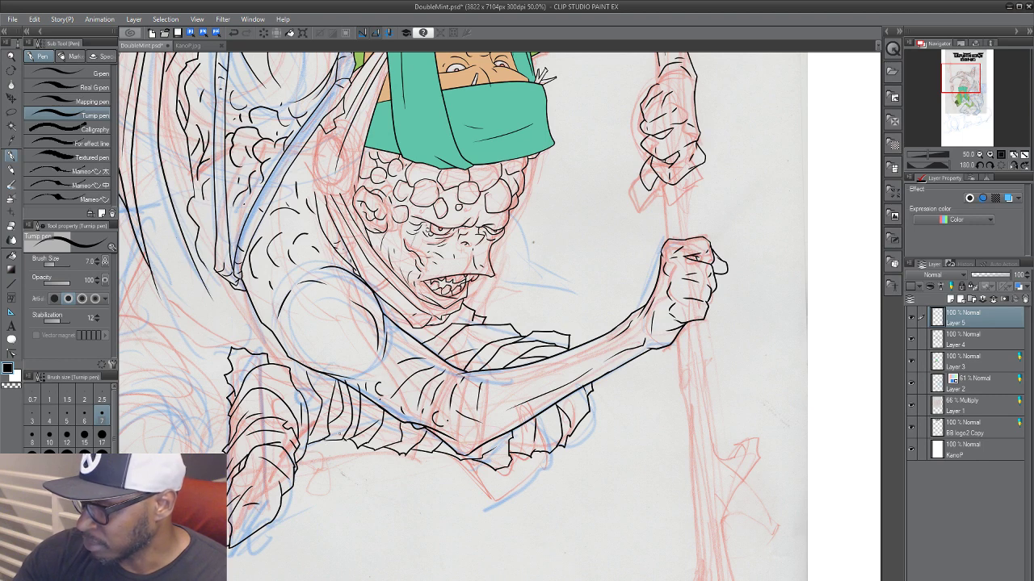
left_click_drag(368, 396, 364, 420)
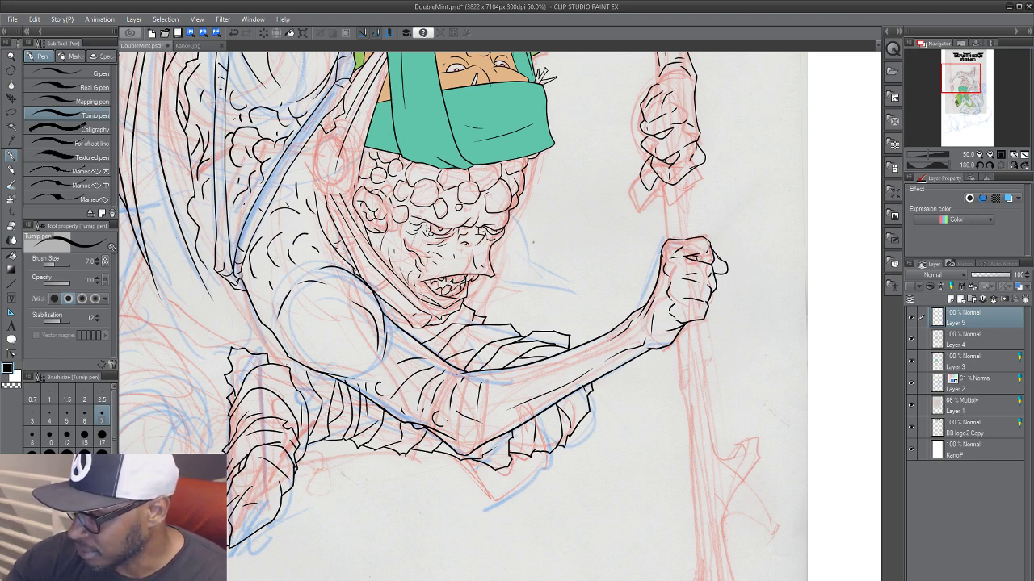
left_click_drag(286, 359, 306, 377)
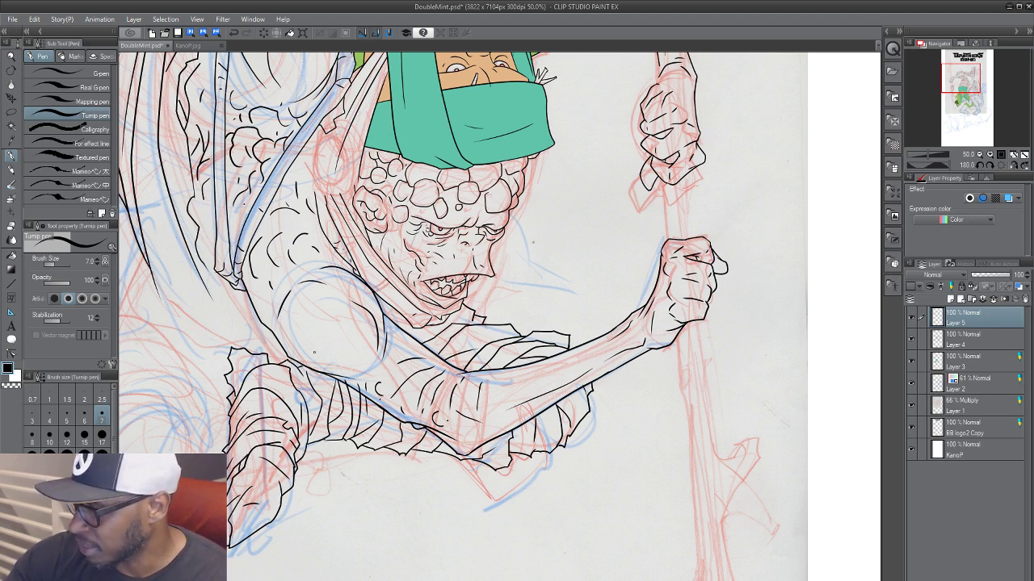
Step: Toggle the visibility of Layer 5 to check which line art it holds
scroll(314, 356, "down", 1)
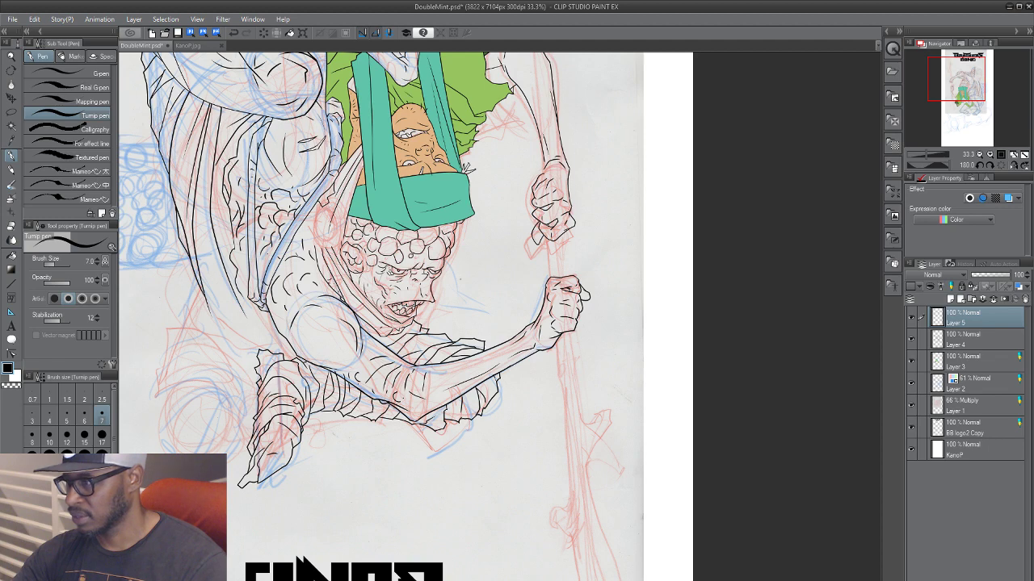
scroll(319, 351, "up", 2)
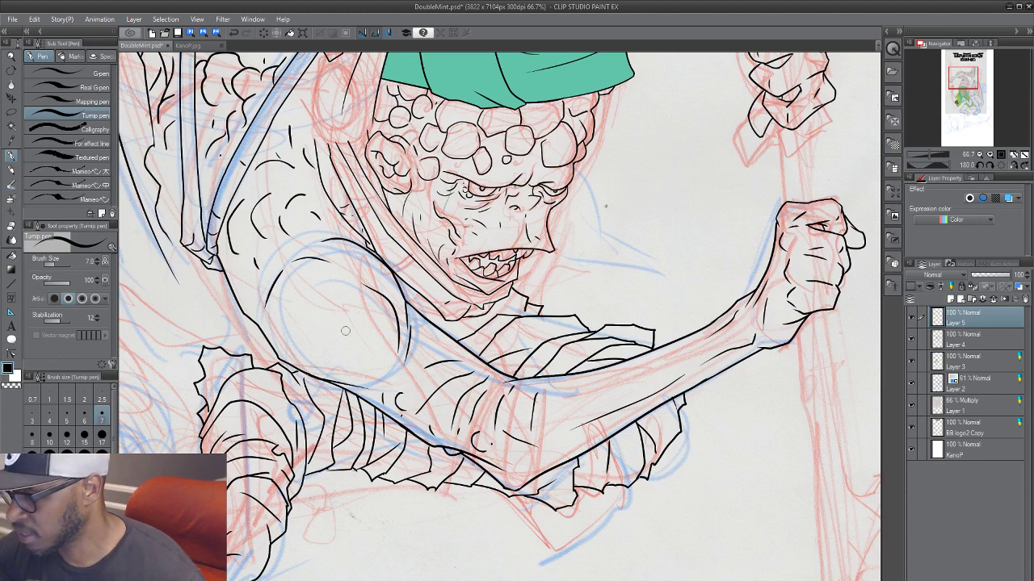
left_click_drag(476, 402, 629, 382)
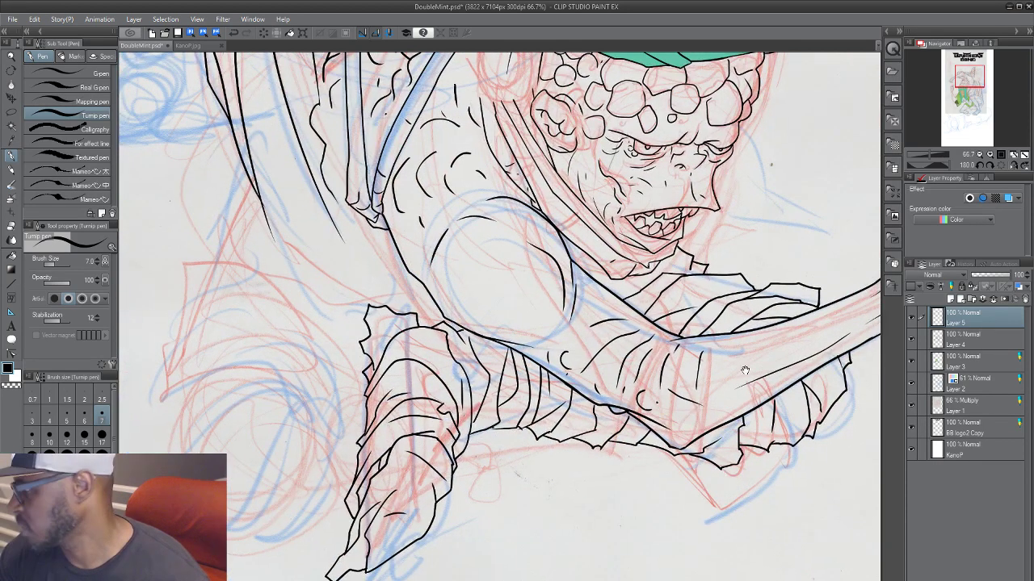
left_click(912, 318)
left_click(913, 319)
left_click(914, 319)
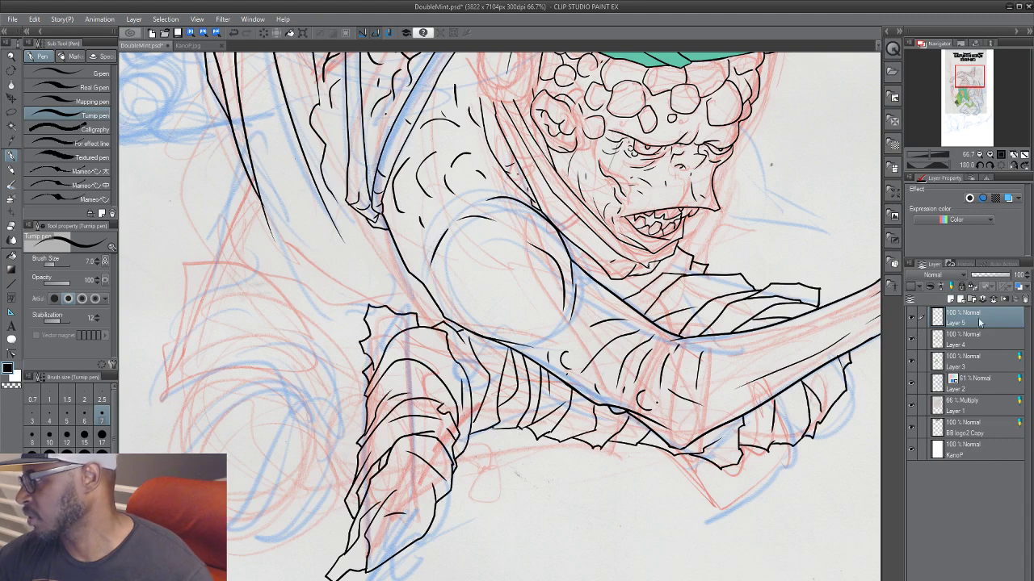
mouse_move(419, 499)
left_mouse_down()
mouse_move(401, 537)
mouse_move(458, 502)
mouse_move(398, 471)
mouse_move(336, 480)
mouse_move(450, 496)
left_mouse_up()
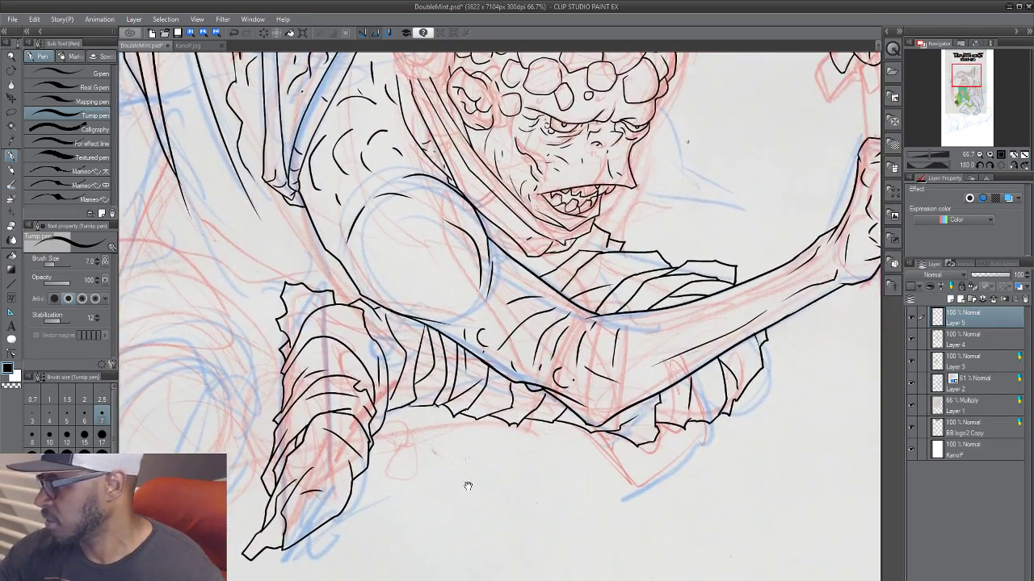
Step: On Layer 2, rough in the round form and the bent limb running behind the creature's forearm to a foot, using the Rough pencil
scroll(449, 489, "down", 2)
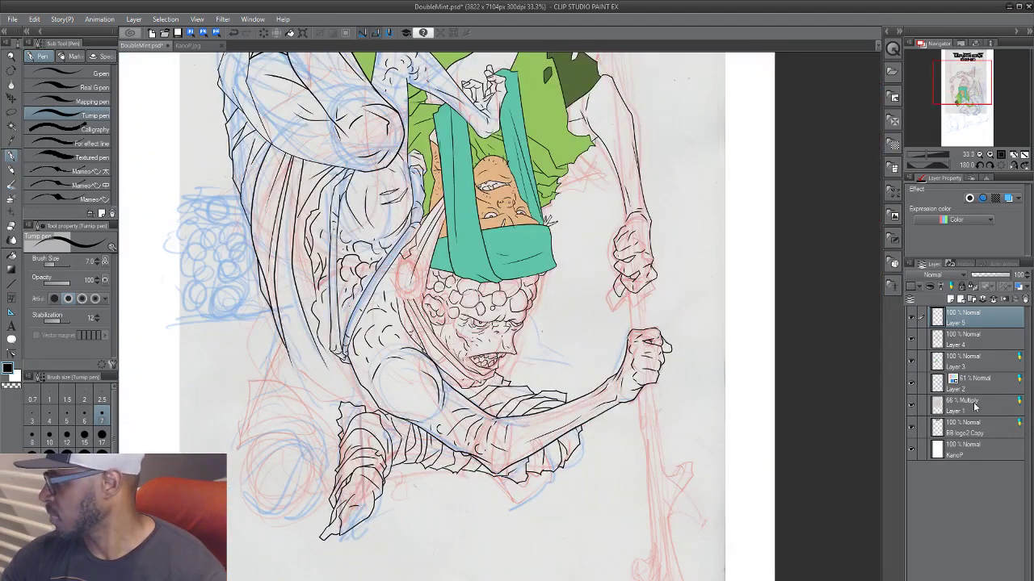
left_click(973, 387)
left_click(912, 384)
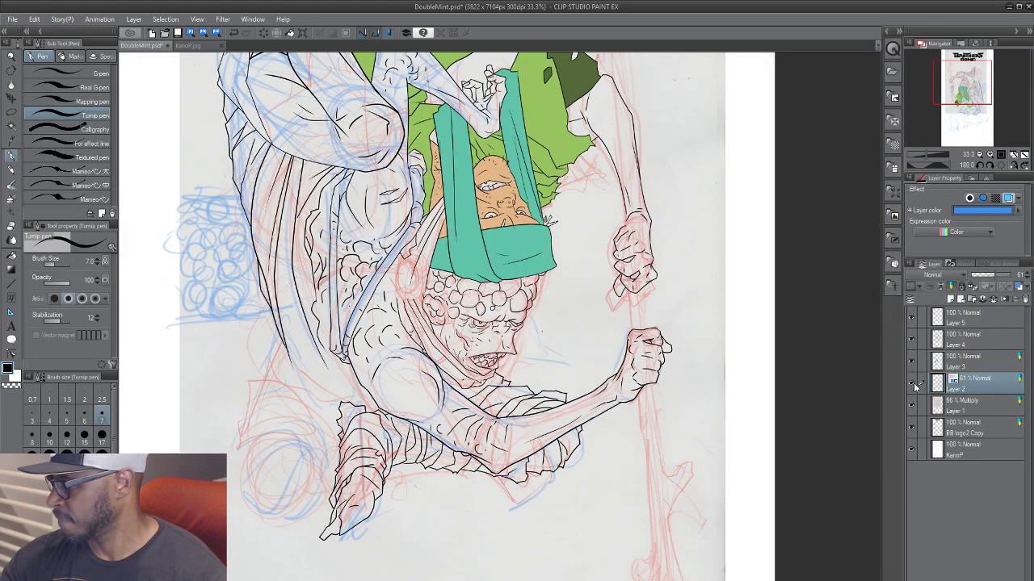
left_click(913, 384)
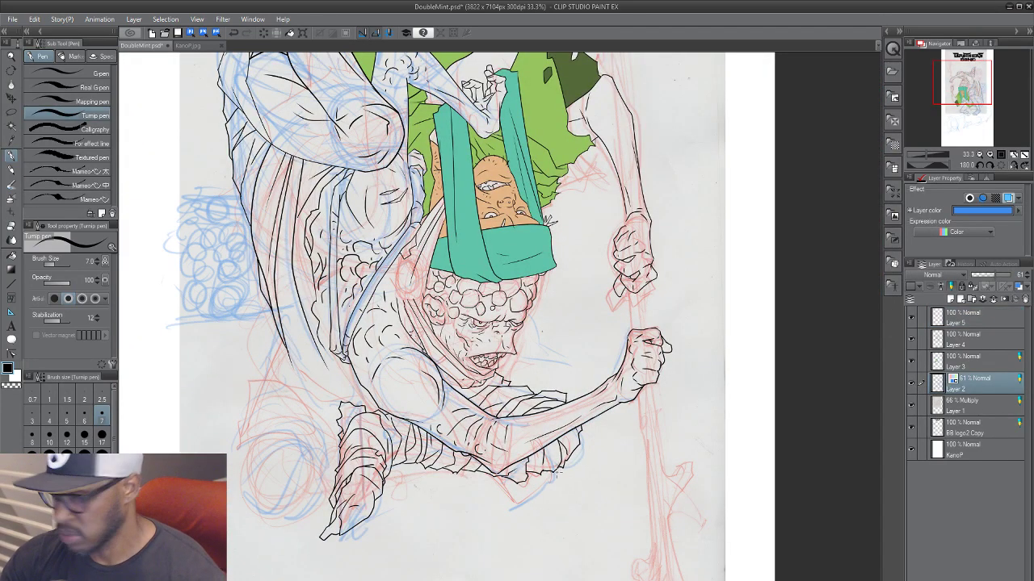
key("p")
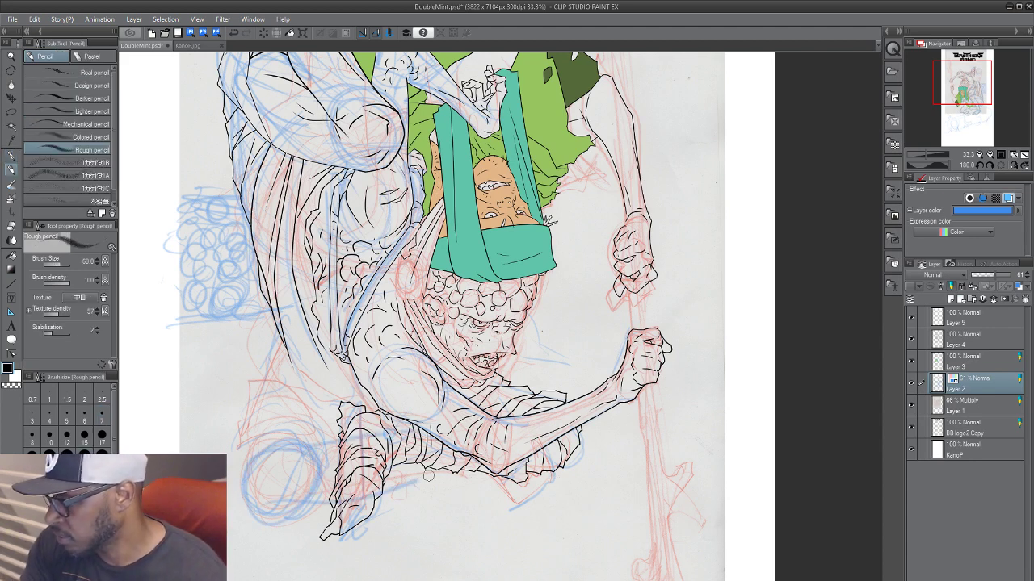
mouse_move(370, 444)
left_mouse_down()
mouse_move(486, 433)
mouse_move(491, 422)
mouse_move(528, 458)
left_mouse_up()
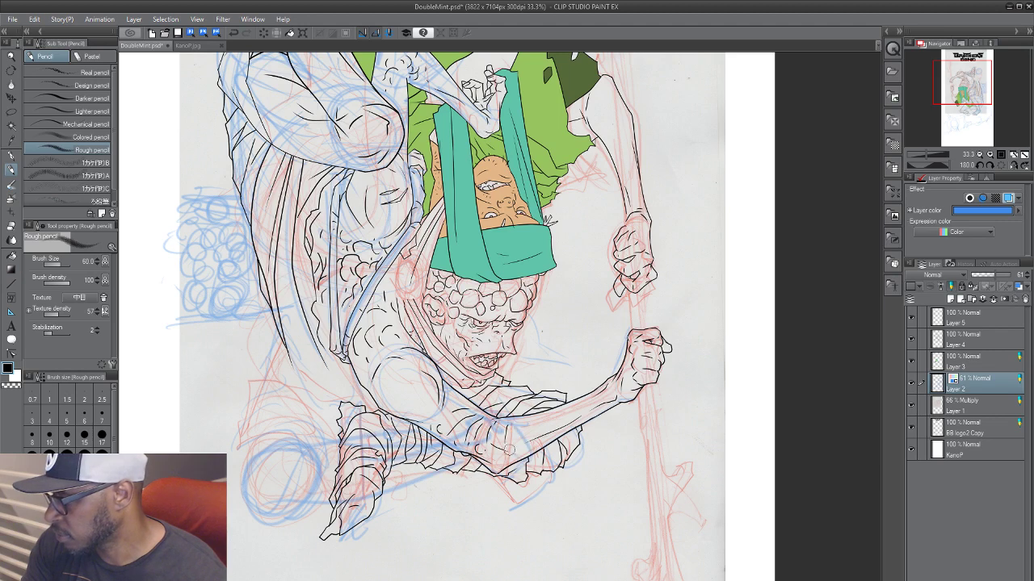
mouse_move(457, 451)
left_mouse_down()
mouse_move(523, 514)
mouse_move(552, 502)
mouse_move(484, 465)
mouse_move(573, 495)
left_mouse_up()
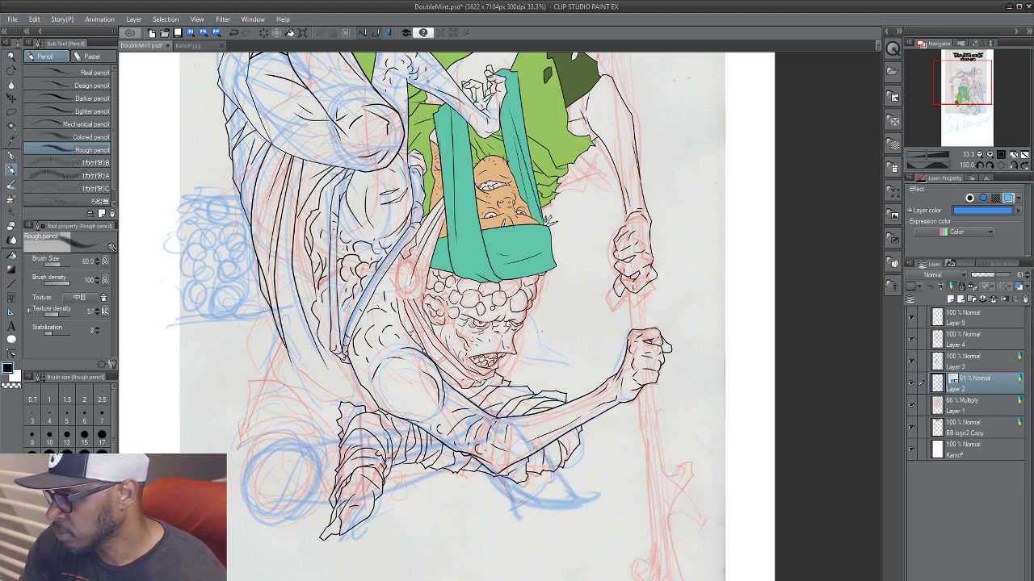
mouse_move(441, 444)
left_mouse_down()
mouse_move(476, 415)
mouse_move(520, 428)
mouse_move(532, 454)
left_mouse_up()
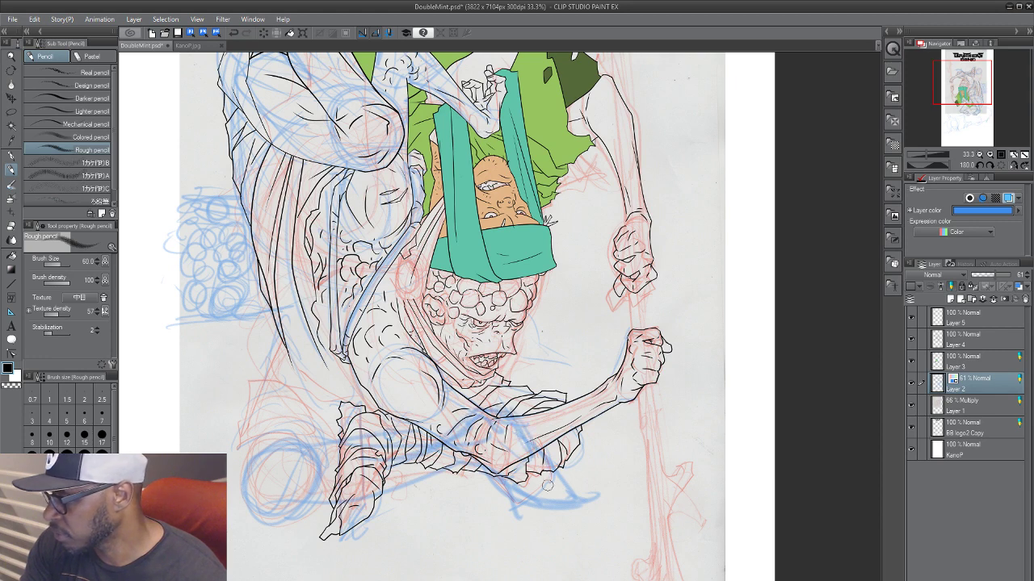
Step: Turn on the layer color effect for Layer 4 and set its color to green
left_click(978, 342)
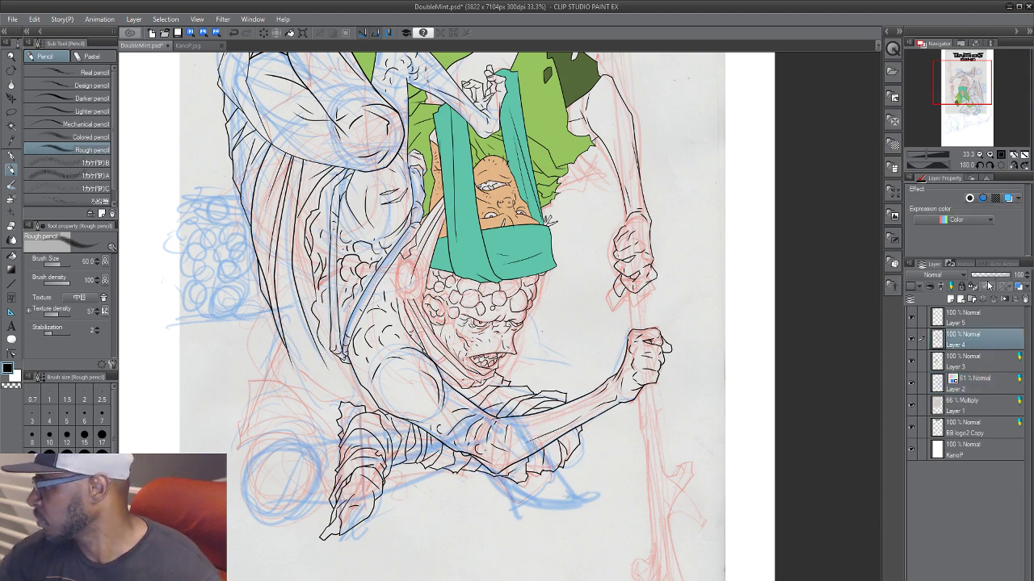
left_click(1008, 199)
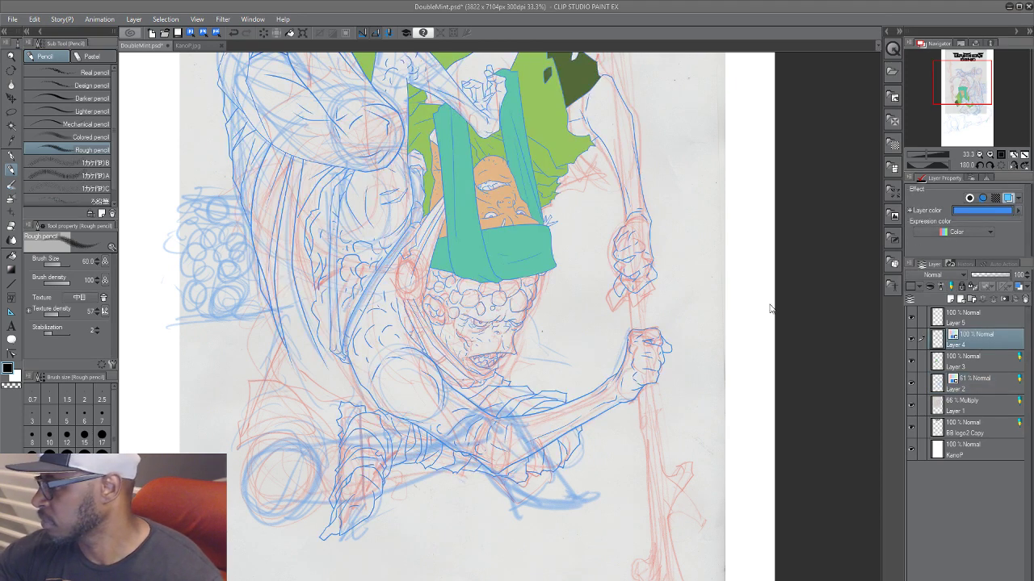
left_click(873, 260)
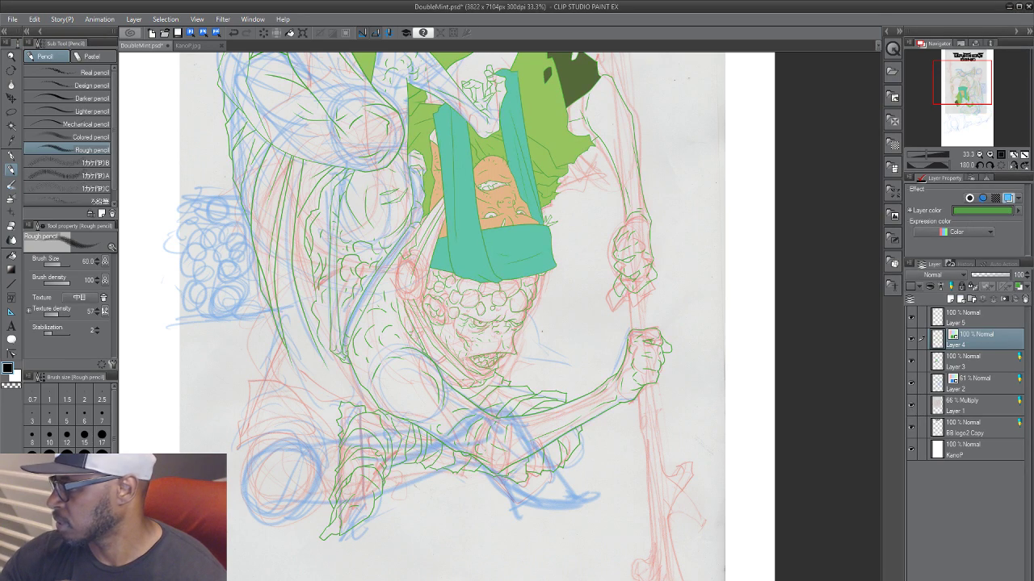
Step: Add a new layer above Layer 5 and switch to the Turnip pen for inking the lower area
key("ctrl+plus")
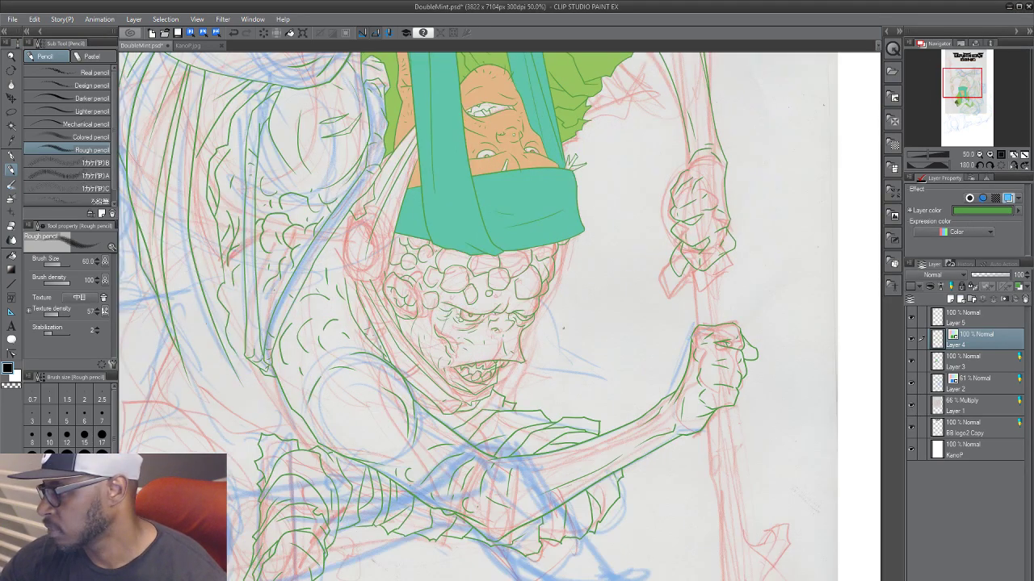
left_click_drag(462, 576, 599, 547)
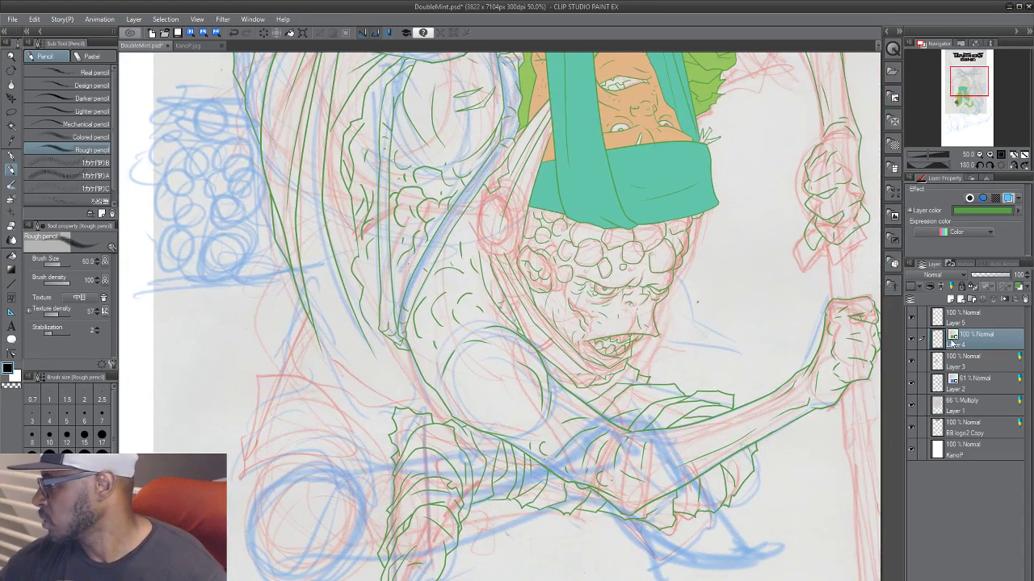
left_click_drag(793, 346, 738, 379)
left_click_drag(745, 445, 752, 332)
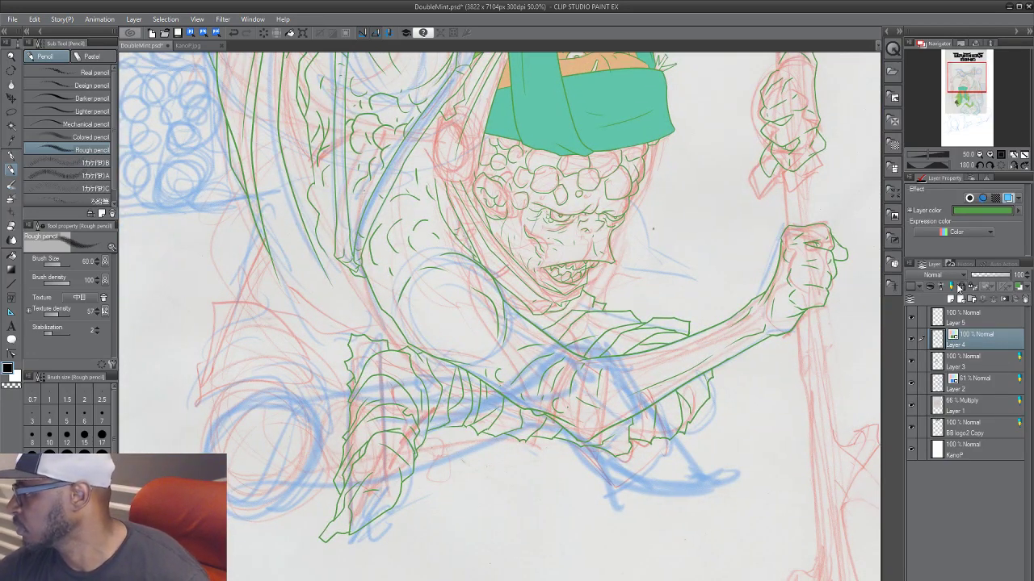
left_click(987, 319)
left_click(950, 300)
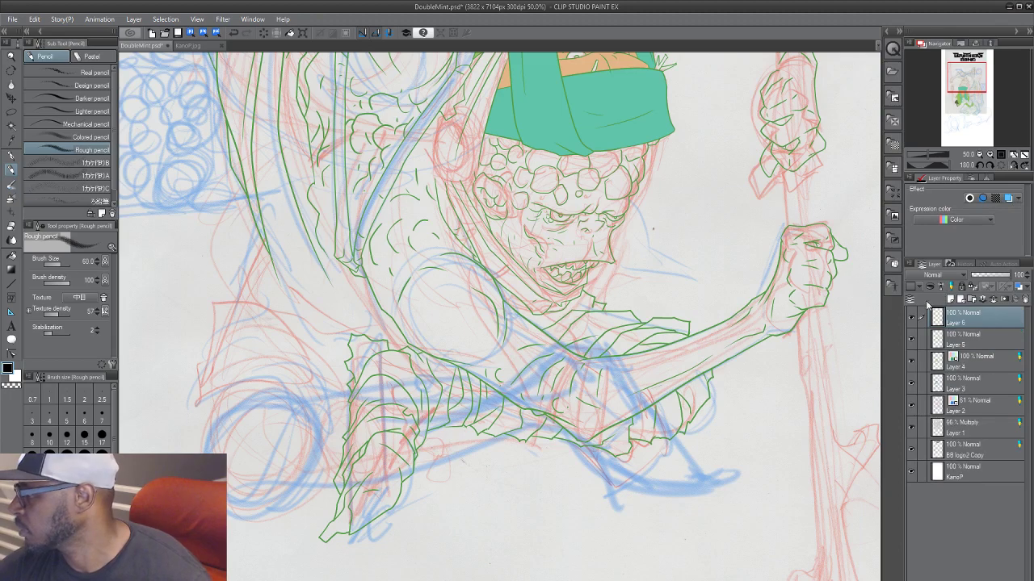
left_click_drag(467, 448, 472, 431)
key("p")
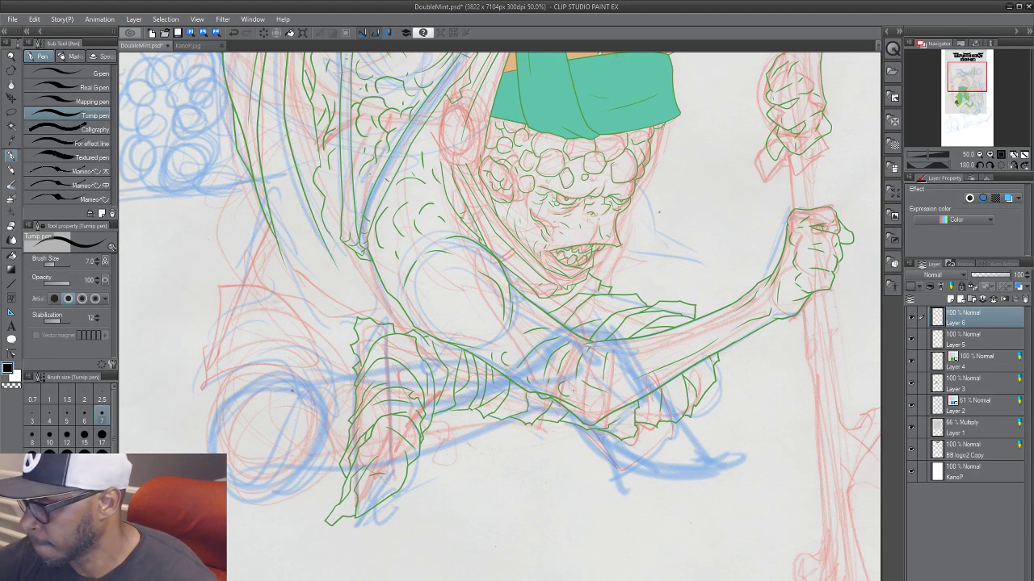
Step: Ink the round form beside the pointed wrapping on the new layer, with an angular outline, a narrow central slit and inner creases
left_click_drag(302, 381, 261, 490)
mouse_move(300, 419)
left_mouse_down()
mouse_move(295, 467)
mouse_move(291, 441)
mouse_move(249, 504)
mouse_move(290, 494)
mouse_move(316, 455)
mouse_move(281, 487)
left_mouse_up()
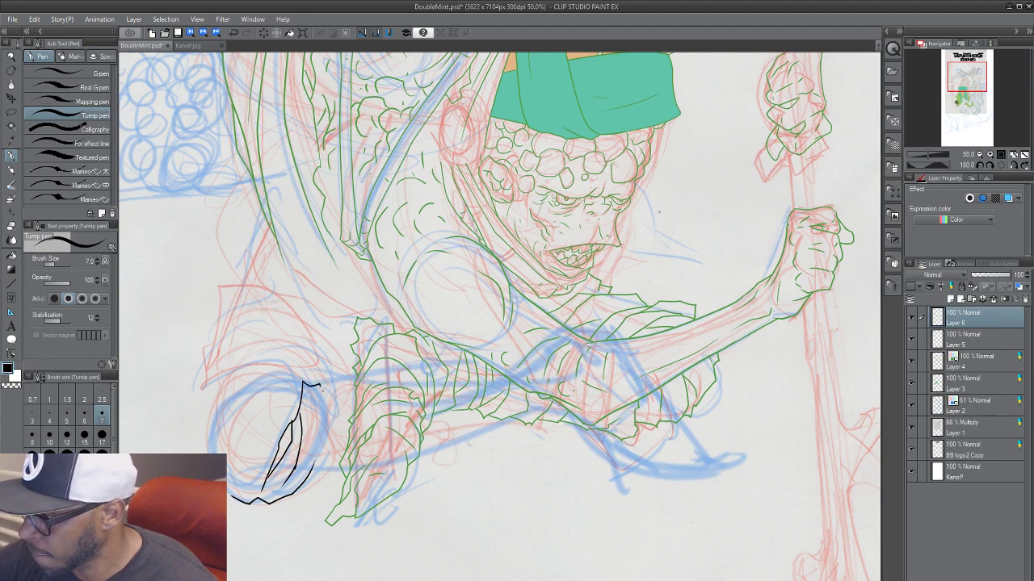
mouse_move(322, 388)
left_mouse_down()
mouse_move(338, 457)
mouse_move(312, 496)
left_mouse_up()
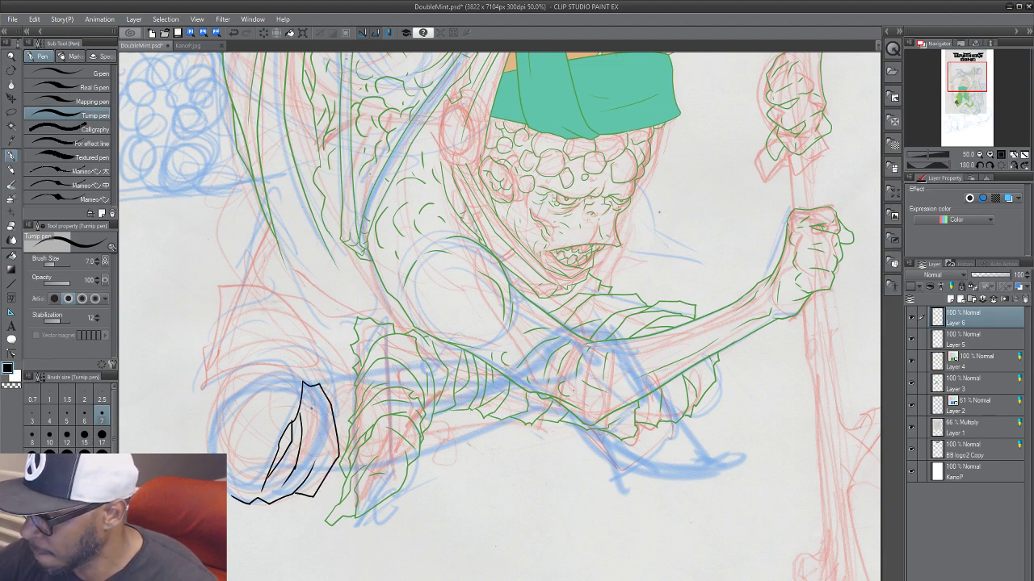
left_click_drag(313, 415, 325, 443)
mouse_move(299, 378)
left_mouse_down()
mouse_move(270, 402)
mouse_move(296, 391)
mouse_move(256, 391)
mouse_move(237, 411)
left_mouse_up()
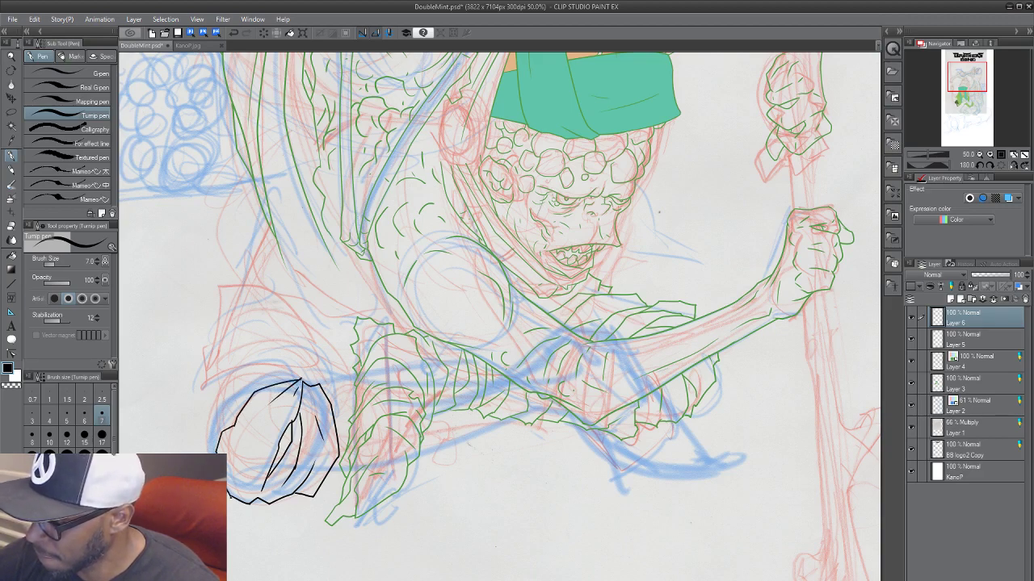
Step: Ink an outer contour around the round form and short edge lines joining it to the pointed wrapping
left_click_drag(232, 492, 234, 457)
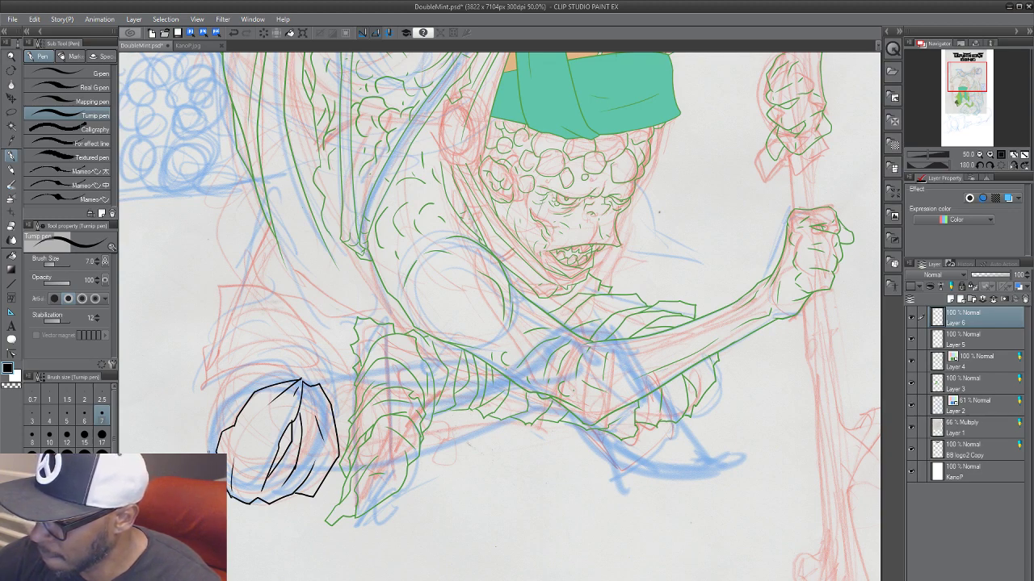
mouse_move(205, 453)
left_mouse_down()
mouse_move(210, 421)
mouse_move(242, 381)
mouse_move(299, 376)
left_mouse_up()
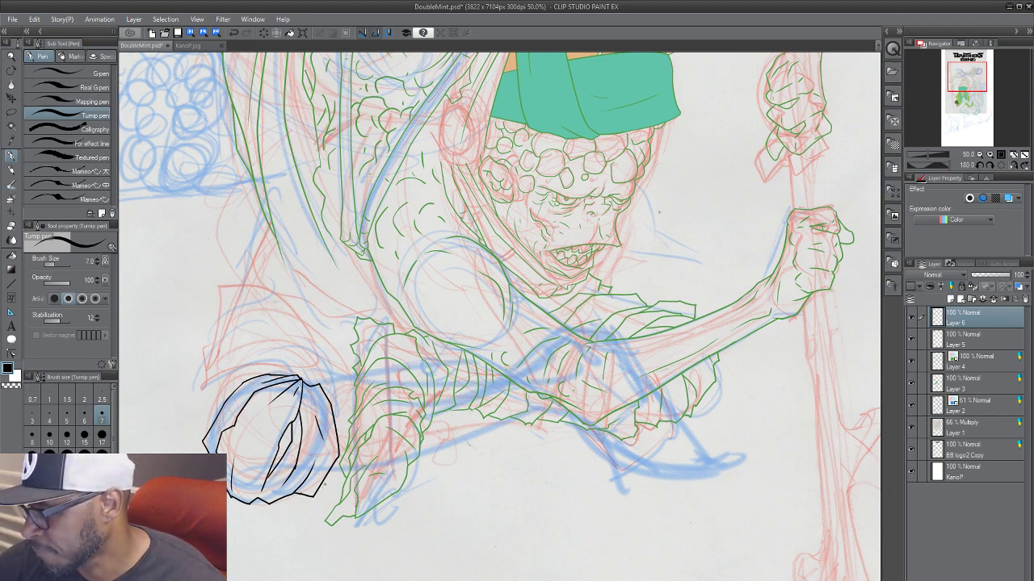
mouse_move(321, 386)
left_mouse_down()
mouse_move(365, 409)
mouse_move(343, 376)
mouse_move(362, 386)
left_mouse_up()
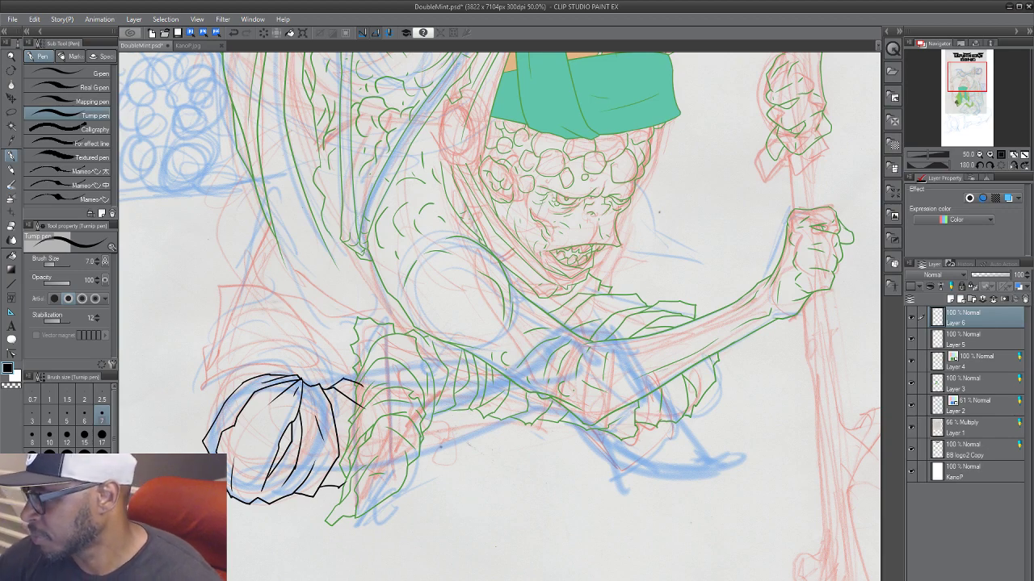
mouse_move(412, 459)
left_mouse_down()
mouse_move(442, 455)
mouse_move(457, 412)
mouse_move(453, 442)
mouse_move(473, 443)
mouse_move(483, 412)
mouse_move(502, 417)
left_mouse_up()
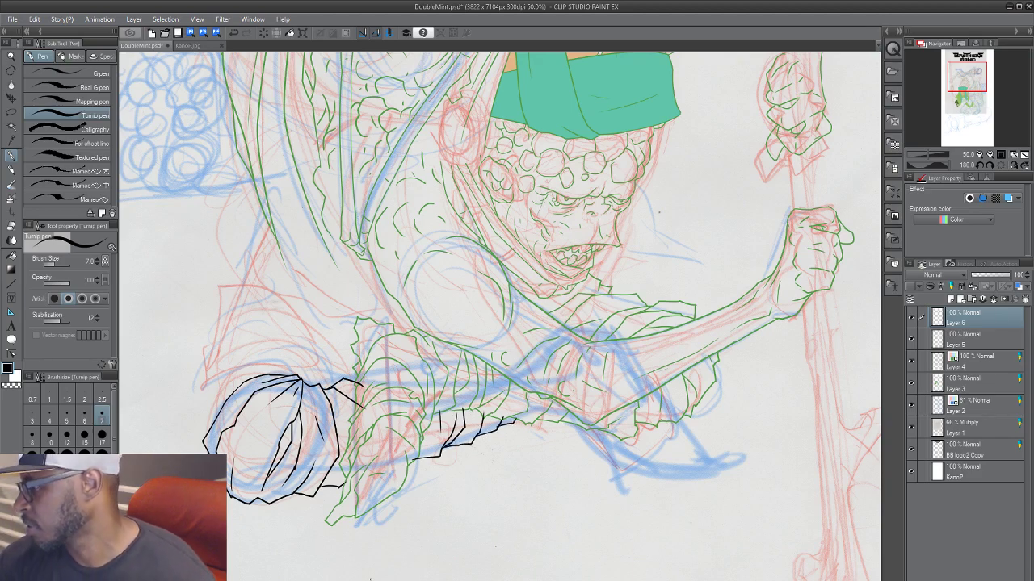
key("ctrl+z")
key("ctrl+z")
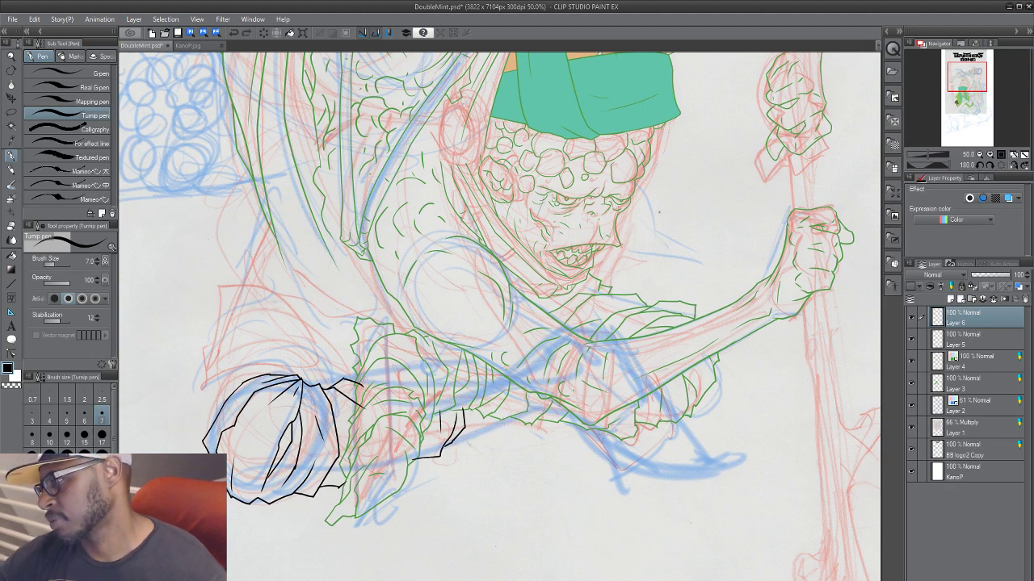
key("ctrl+z")
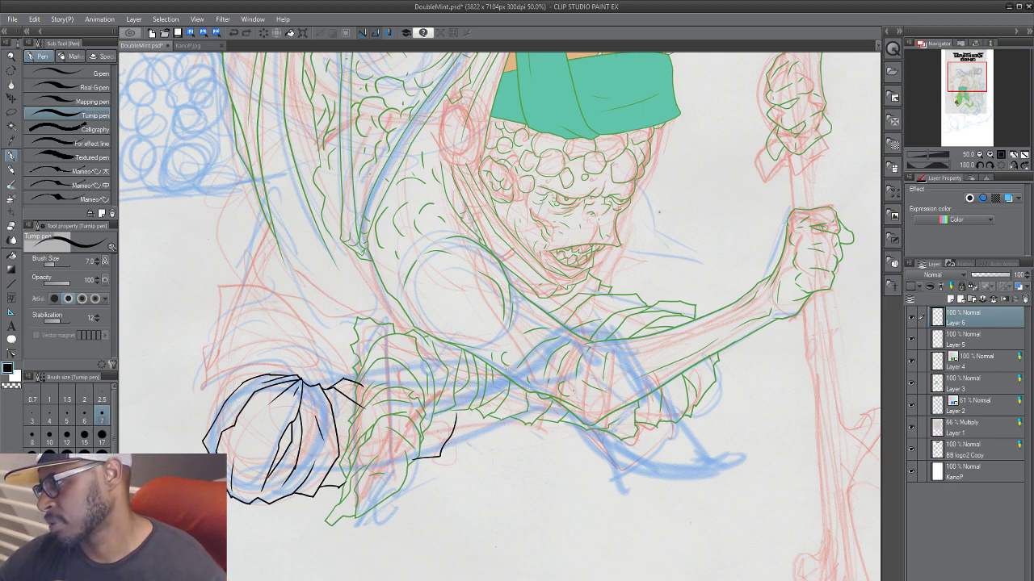
key("ctrl+z")
left_click_drag(566, 399, 489, 413)
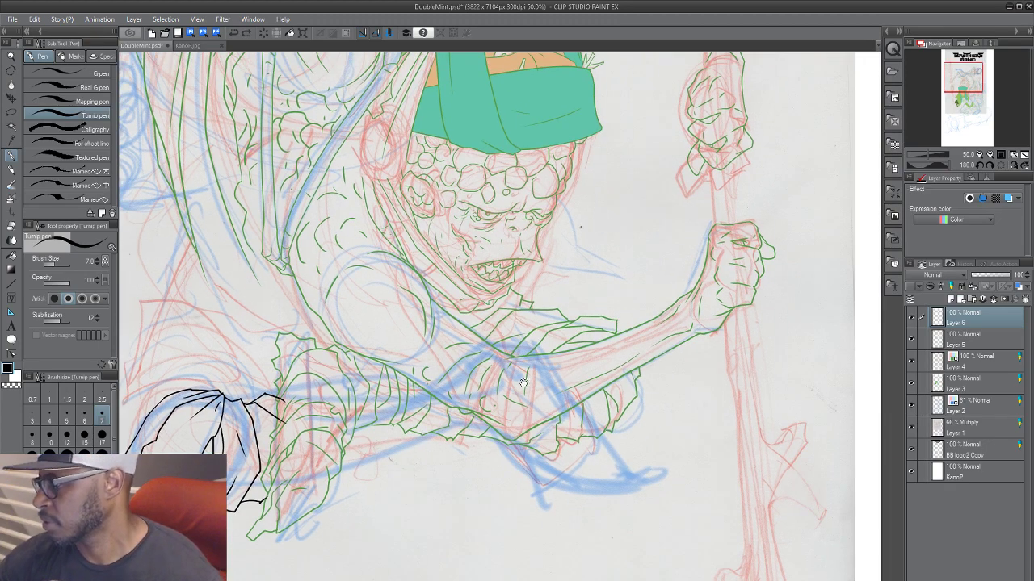
left_click_drag(492, 338, 499, 425)
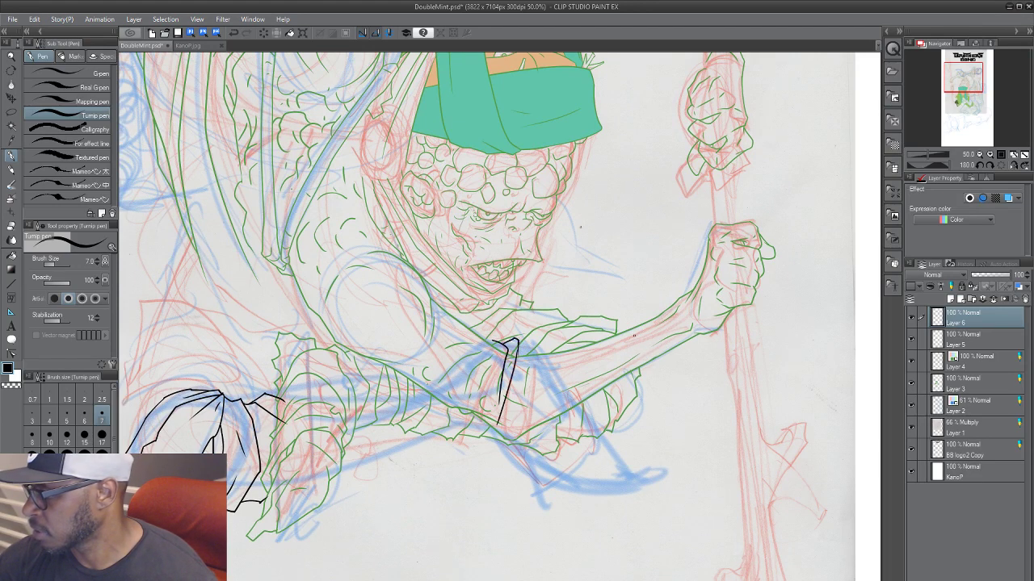
key("ctrl+z")
key("ctrl+z")
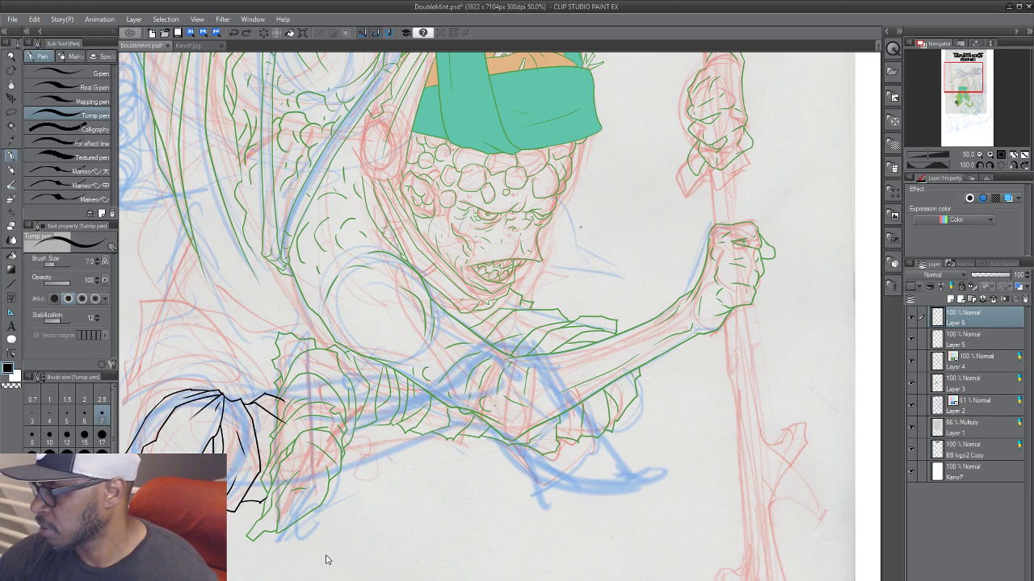
Step: Ink the bent limb's jagged knee folds above the forearm and its pointed foot below, with inner creases
mouse_move(488, 344)
left_mouse_down()
mouse_move(510, 333)
mouse_move(516, 341)
mouse_move(506, 386)
left_mouse_up()
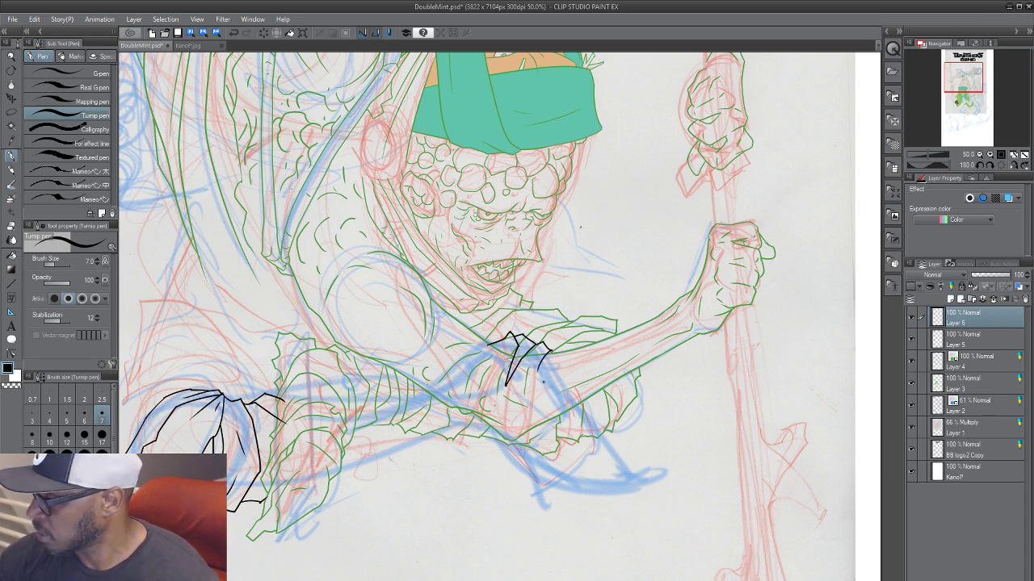
mouse_move(549, 379)
left_mouse_down()
mouse_move(528, 444)
mouse_move(538, 470)
left_mouse_up()
left_click_drag(555, 410, 557, 467)
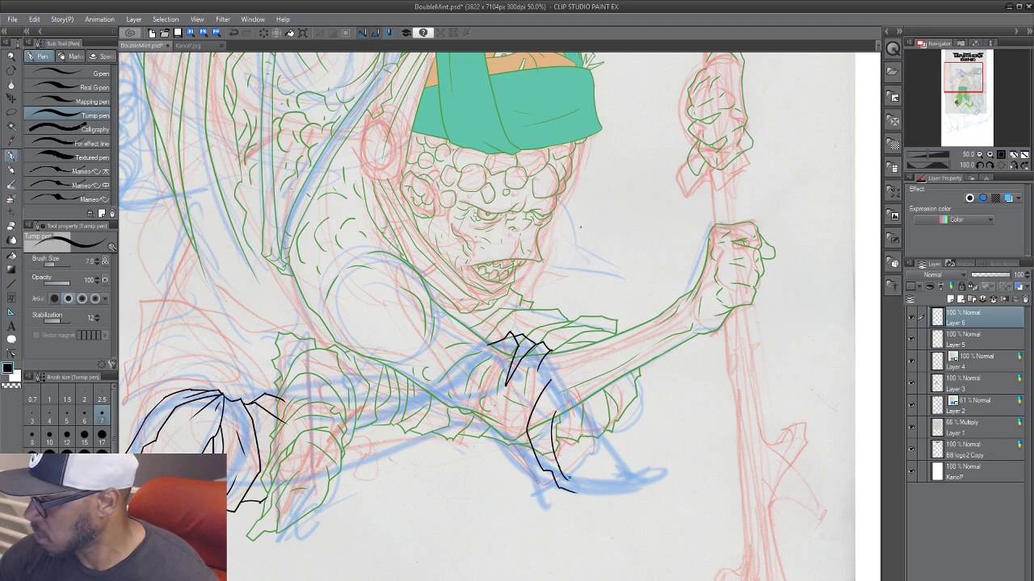
mouse_move(567, 465)
left_mouse_down()
mouse_move(586, 406)
mouse_move(609, 455)
mouse_move(634, 477)
left_mouse_up()
left_click_drag(599, 433, 583, 475)
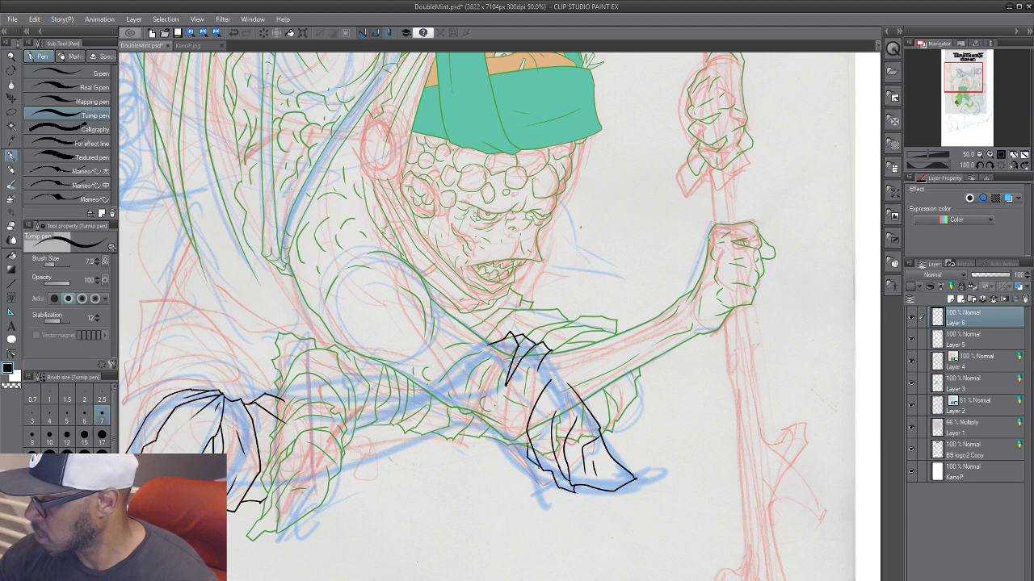
Step: Ink the wrinkled limb from the foot back to the pointed wrapping, with a jagged lower edge and curved folds
left_click_drag(501, 448, 498, 408)
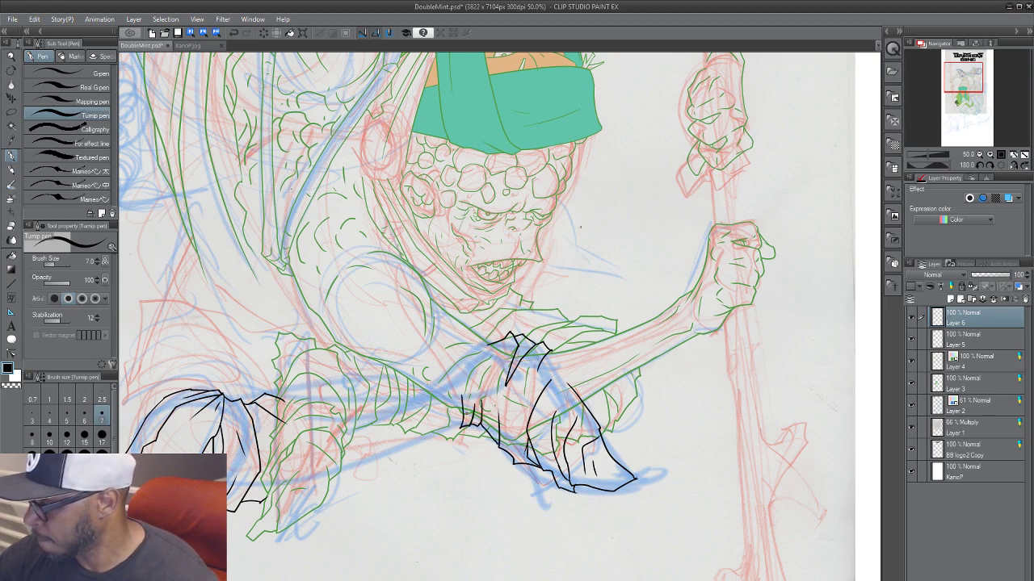
mouse_move(452, 394)
left_mouse_down()
mouse_move(440, 441)
mouse_move(408, 372)
left_mouse_up()
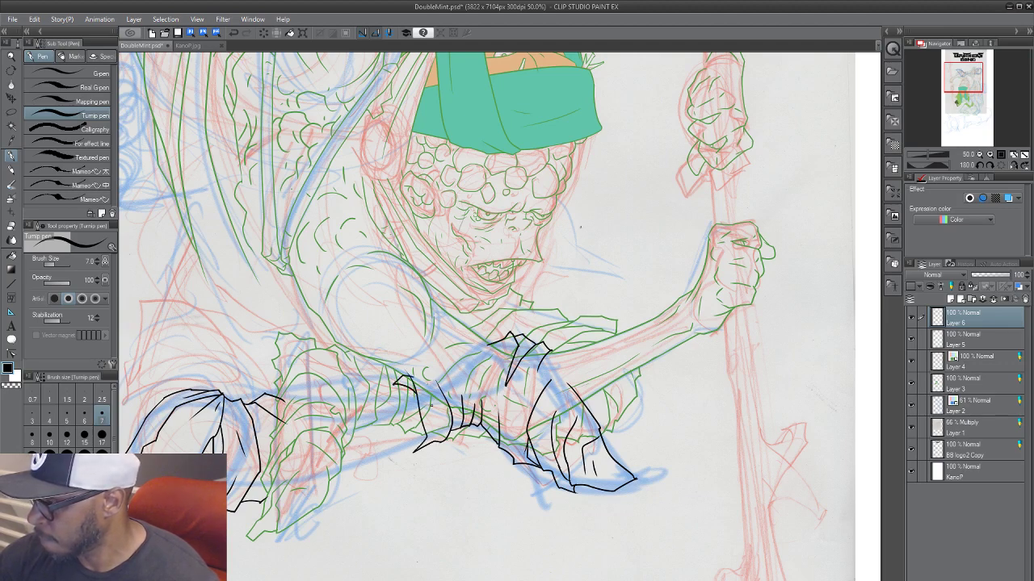
left_click_drag(426, 393, 436, 413)
mouse_move(383, 385)
left_mouse_down()
mouse_move(395, 387)
mouse_move(412, 445)
left_mouse_up()
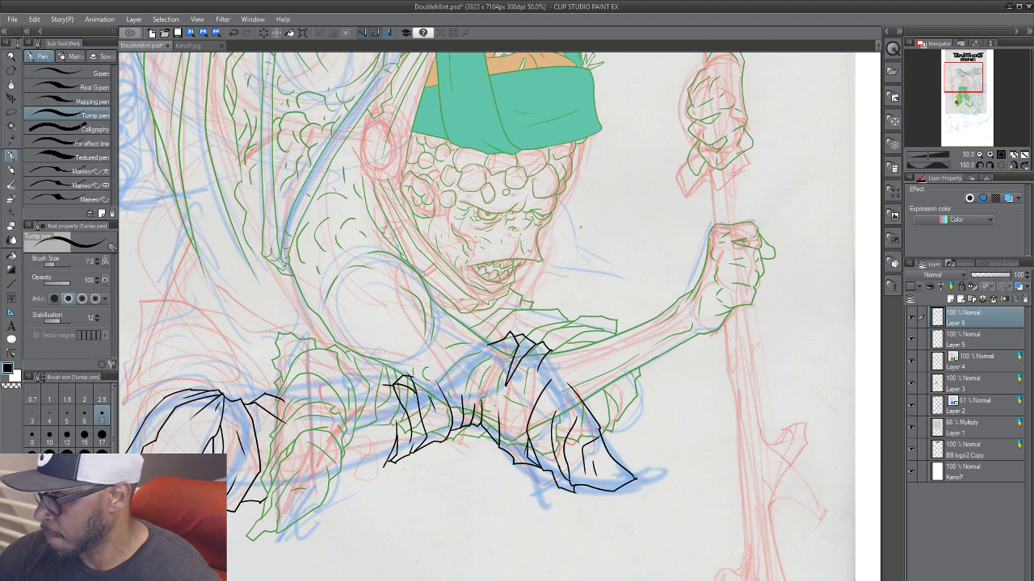
left_click_drag(360, 408, 377, 401)
left_click_drag(373, 404, 386, 440)
left_click_drag(362, 401, 391, 416)
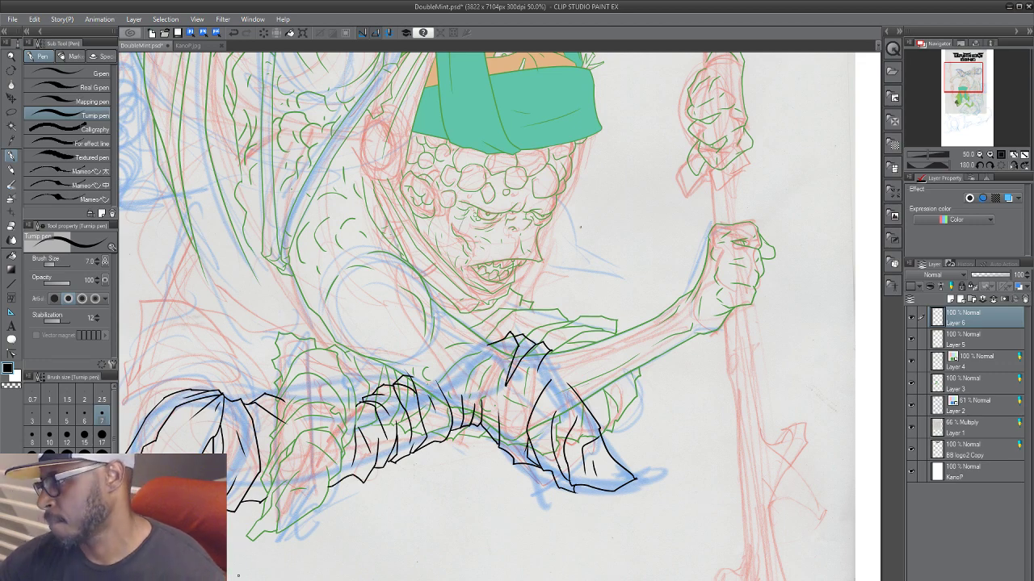
Step: Erase the black line ends of the limb and knee folds that cross over the creature's forearm
left_click_drag(421, 477, 377, 491)
left_click_drag(297, 541, 377, 517)
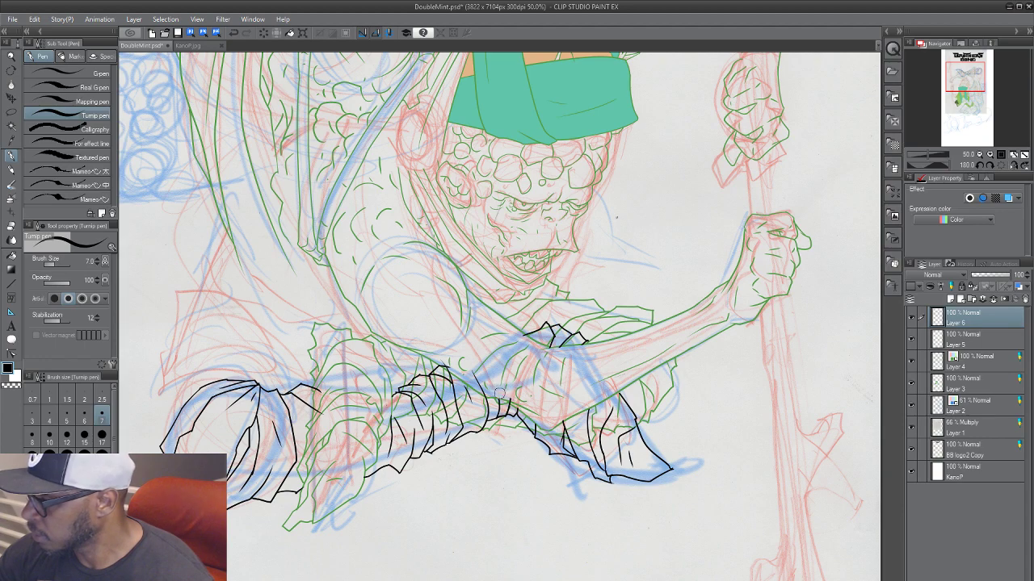
scroll(542, 397, "up", 3)
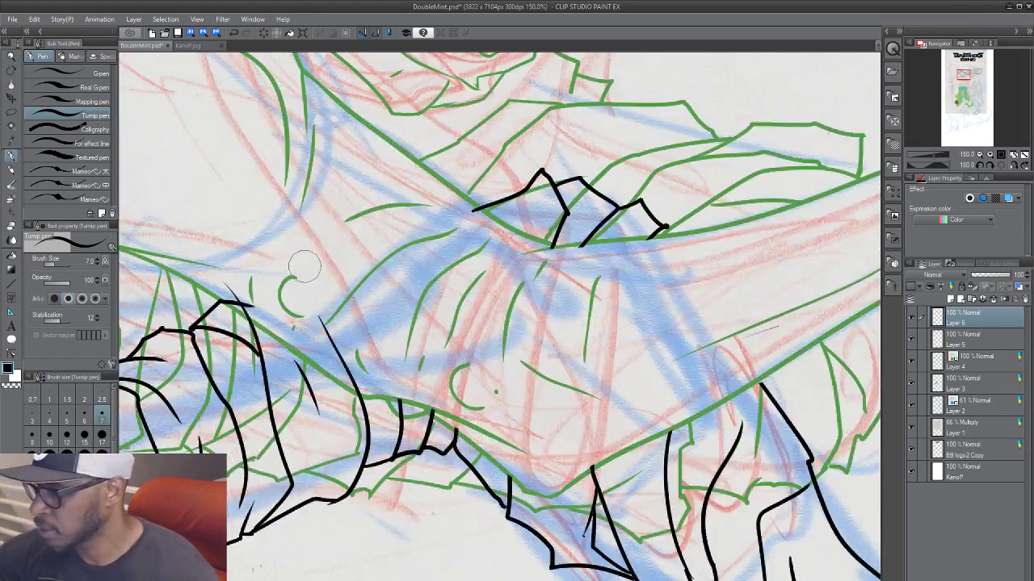
left_click_drag(263, 286, 229, 290)
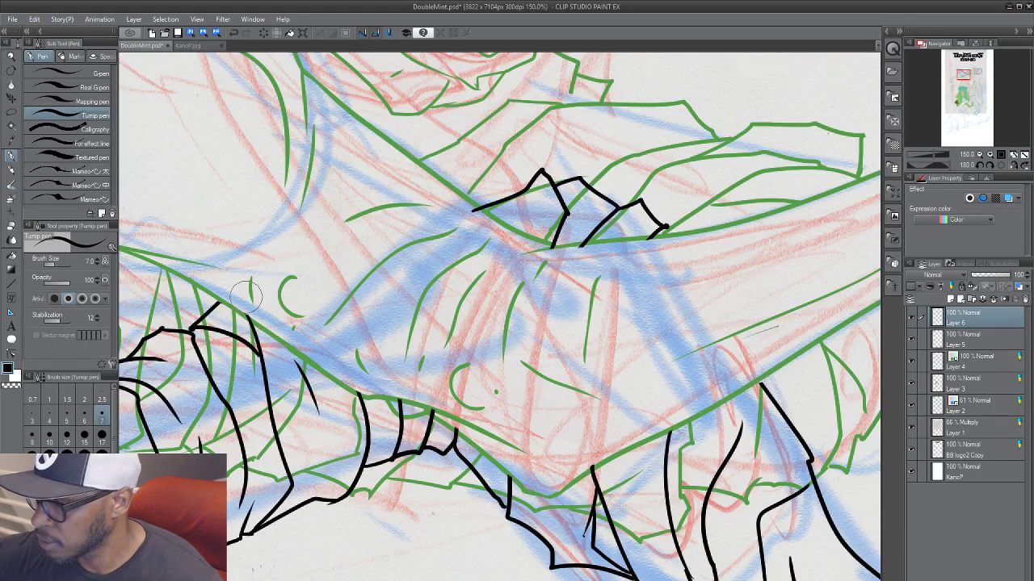
left_click_drag(333, 524, 427, 500)
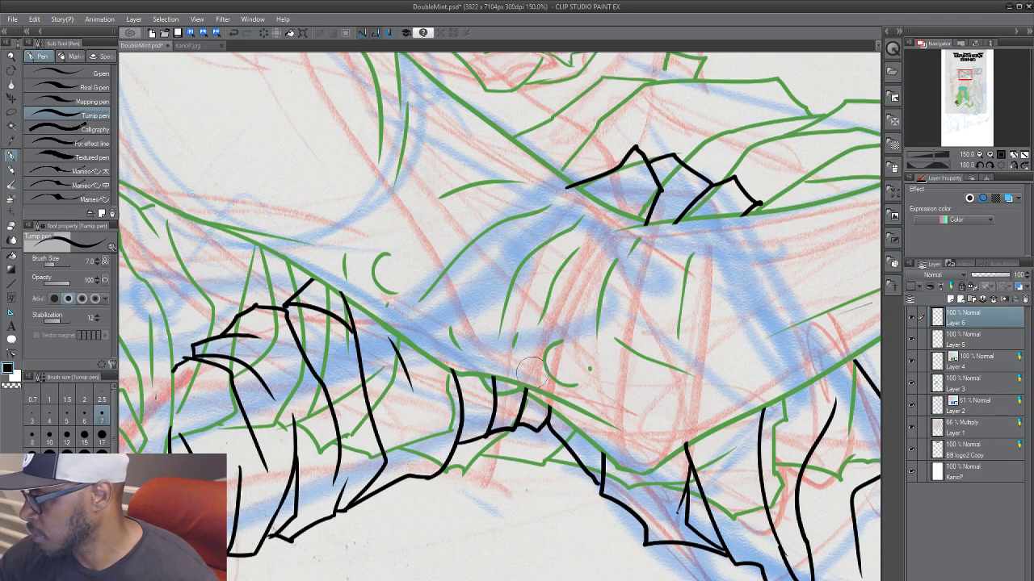
left_click_drag(562, 343, 569, 427)
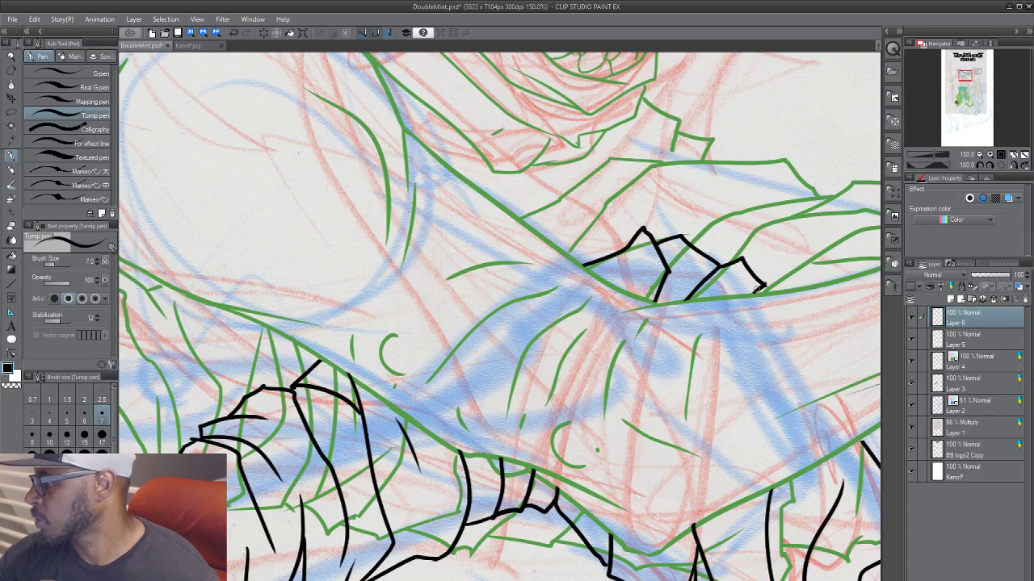
Step: Erase the black line ends that overlap the pointed wrapping between the round form and the limb
left_click_drag(475, 446, 740, 344)
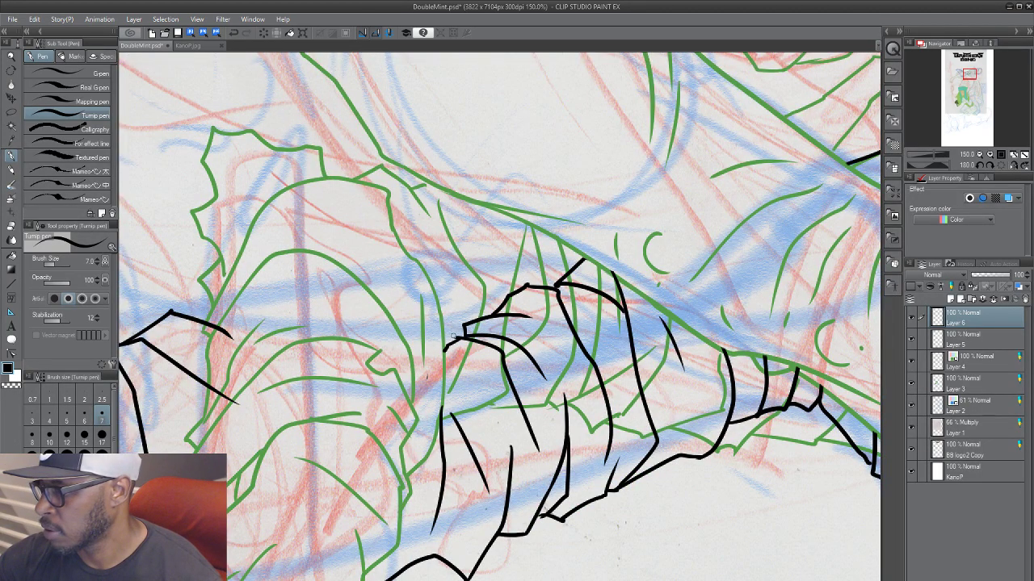
left_click_drag(444, 523, 573, 393)
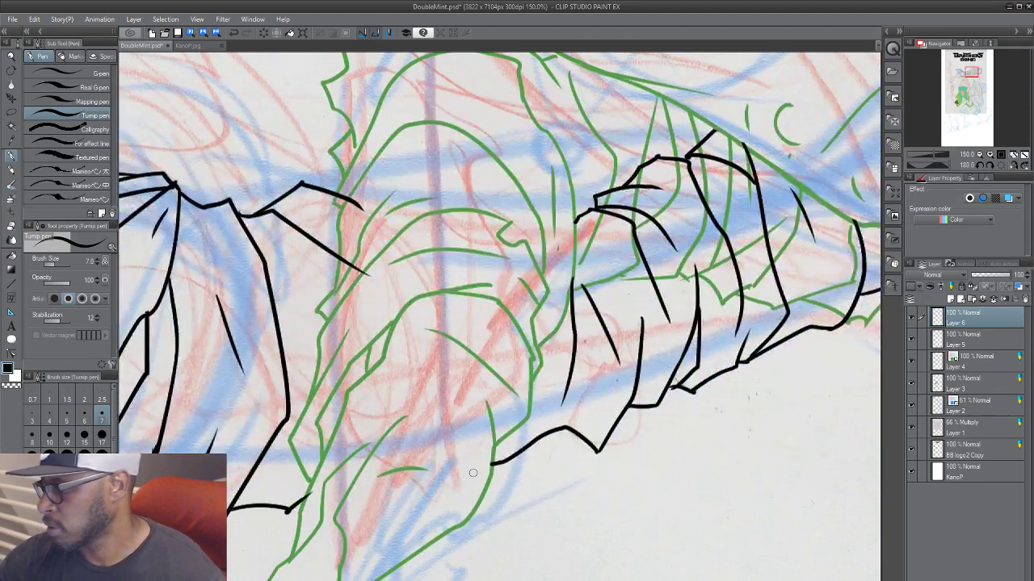
left_click_drag(387, 443, 377, 468)
left_click_drag(305, 513, 298, 531)
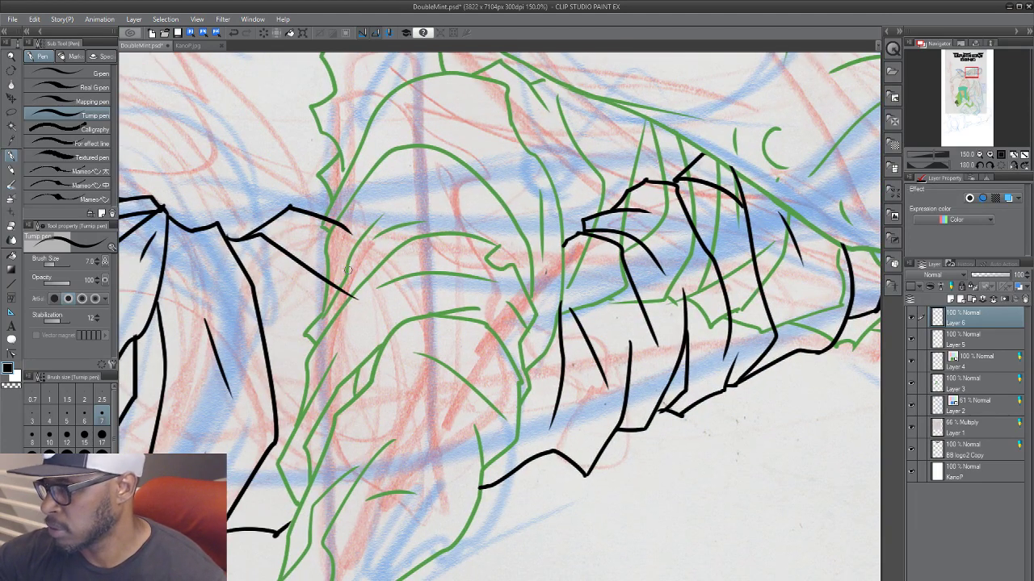
left_click_drag(340, 286, 331, 283)
mouse_move(339, 222)
left_mouse_down()
mouse_move(332, 227)
mouse_move(348, 231)
left_mouse_up()
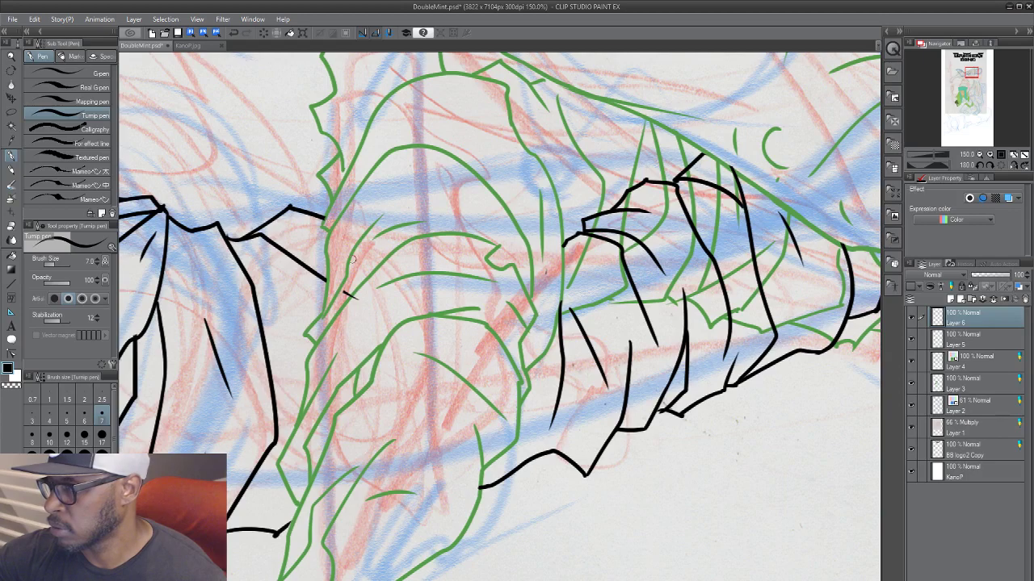
left_click_drag(349, 293, 344, 292)
left_click_drag(363, 419, 689, 487)
left_click_drag(532, 470, 561, 347)
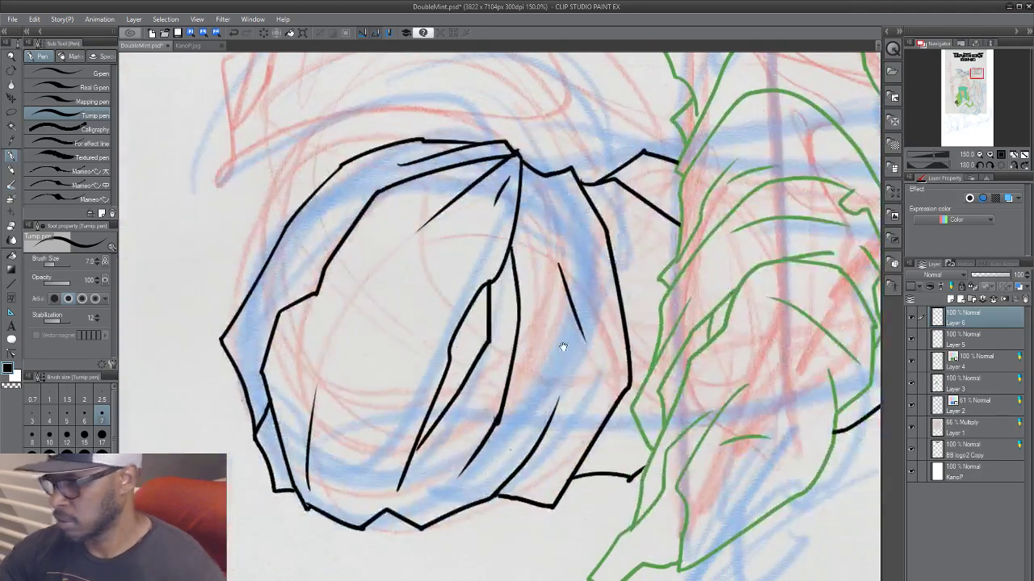
Step: Examine the inked limb, foot and round form against the surrounding green line art and rough sketch
scroll(562, 345, "down", 2)
scroll(563, 347, "down", 2)
scroll(563, 346, "up", 1)
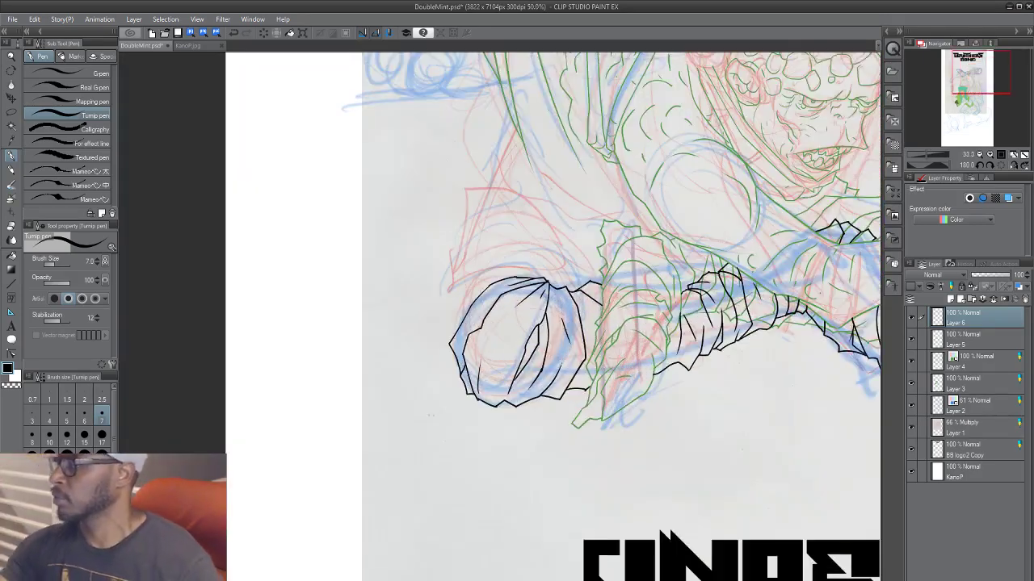
left_click_drag(603, 316, 318, 405)
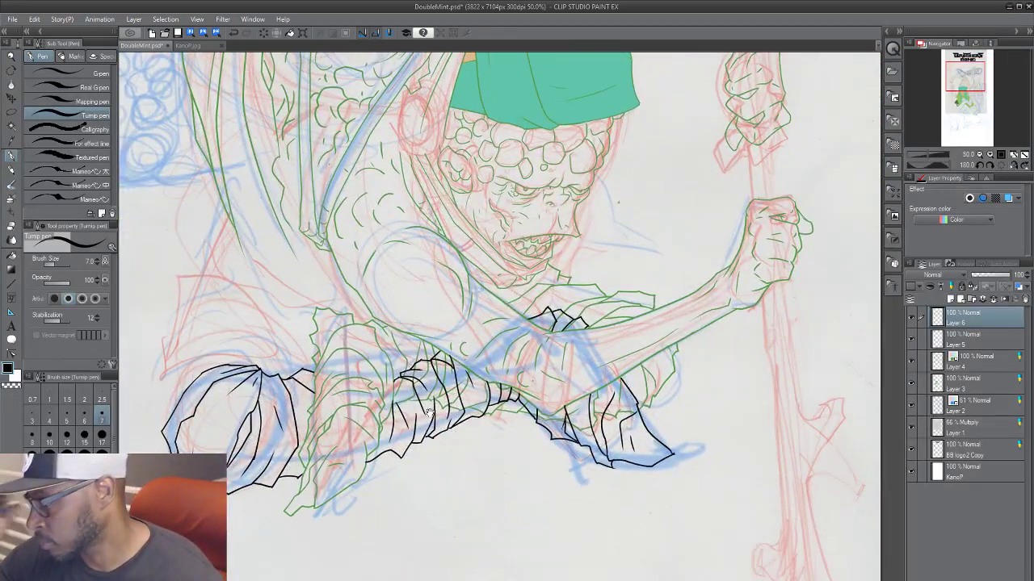
left_click_drag(428, 412, 486, 506)
scroll(561, 433, "up", 1)
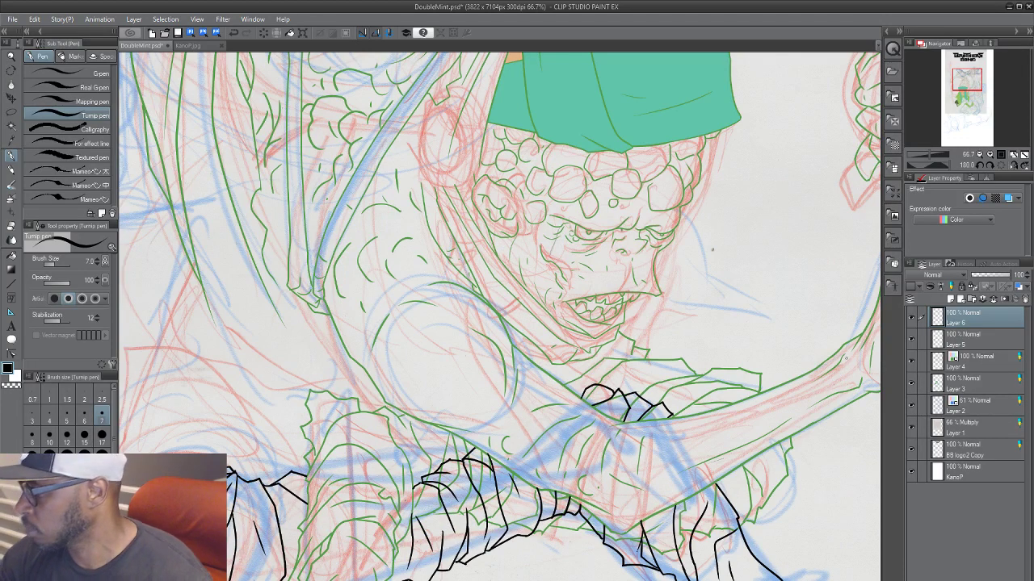
left_click_drag(775, 470, 683, 357)
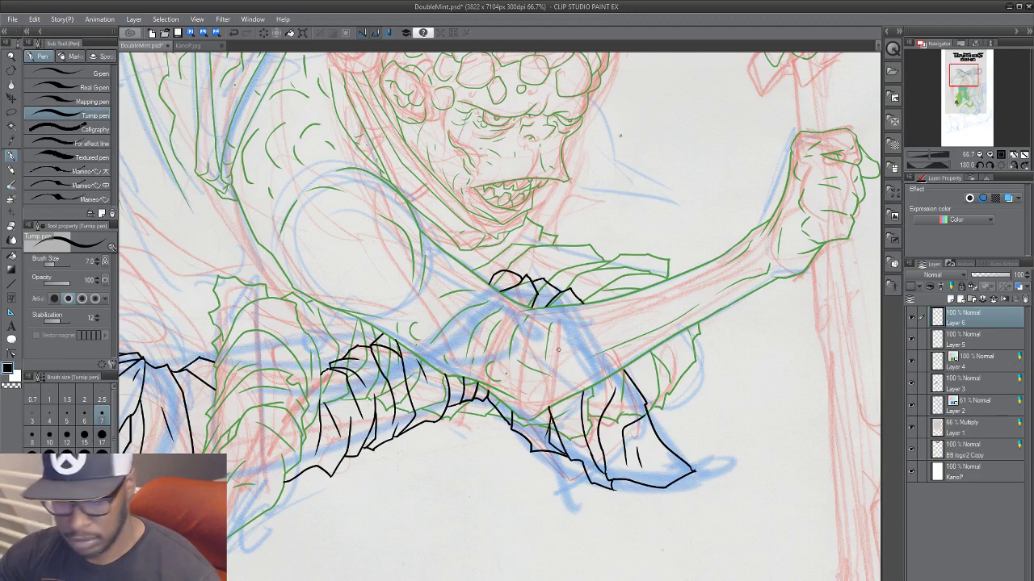
left_click(978, 364)
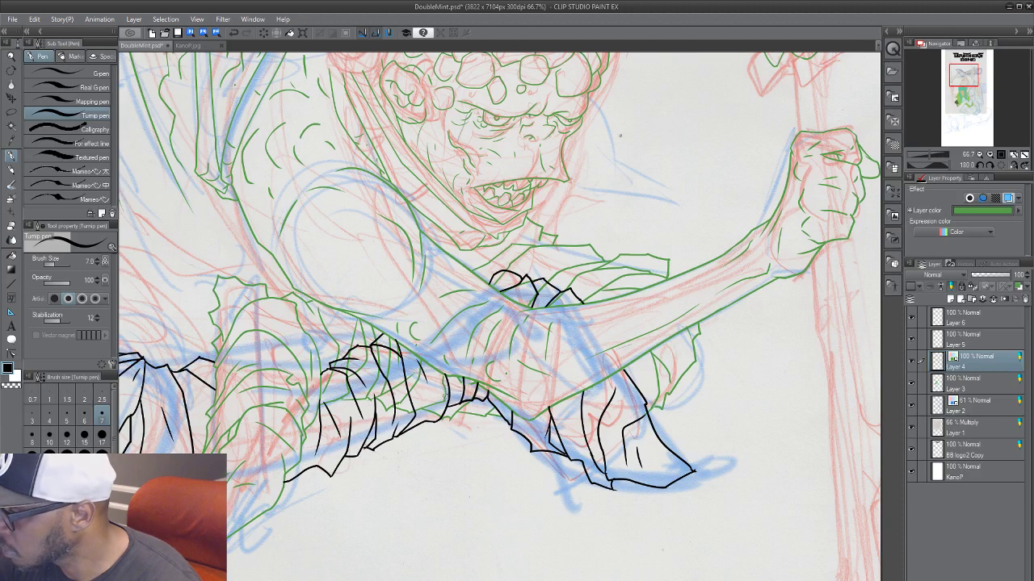
left_click(973, 339)
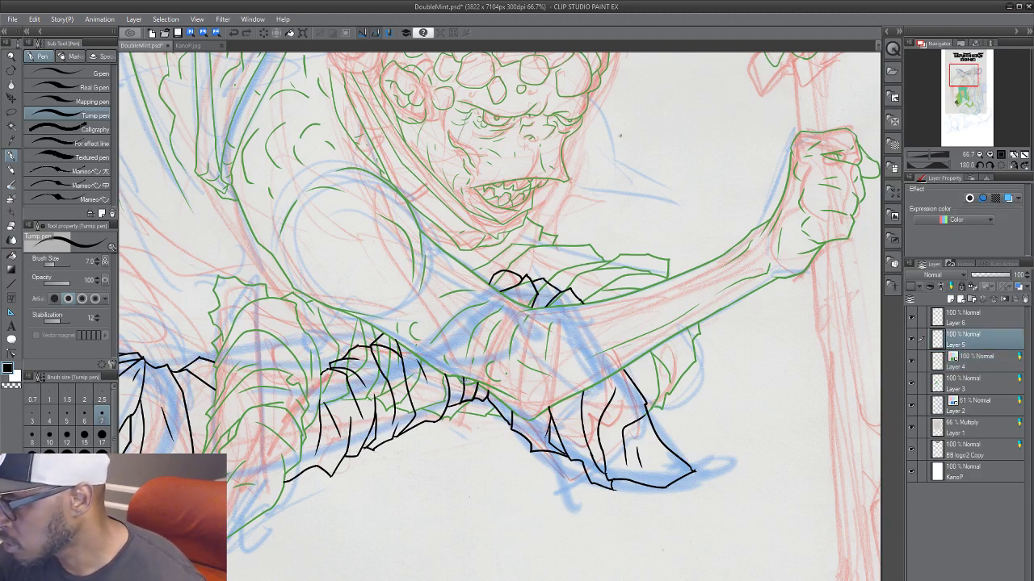
left_click(977, 321)
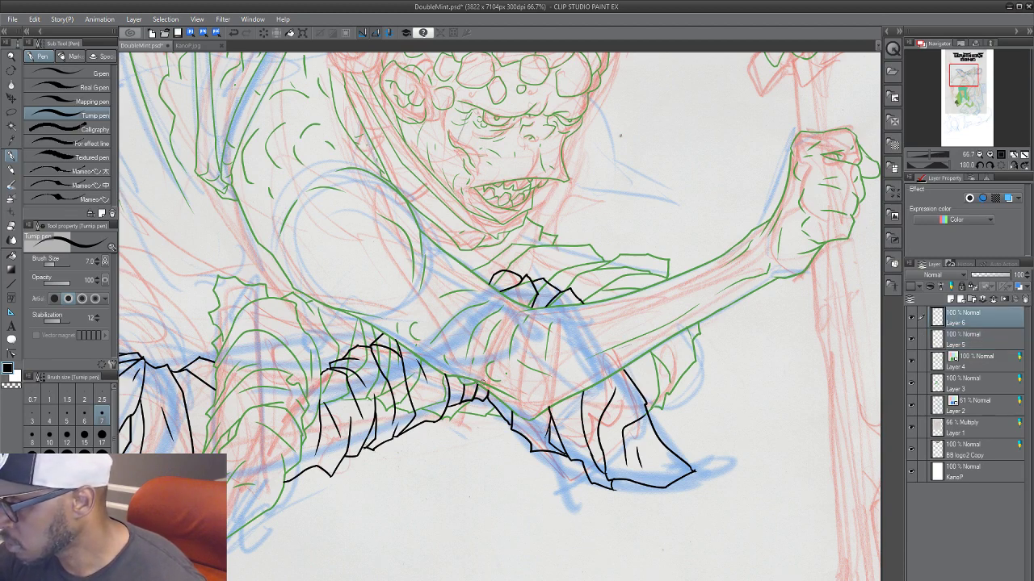
left_click(980, 360)
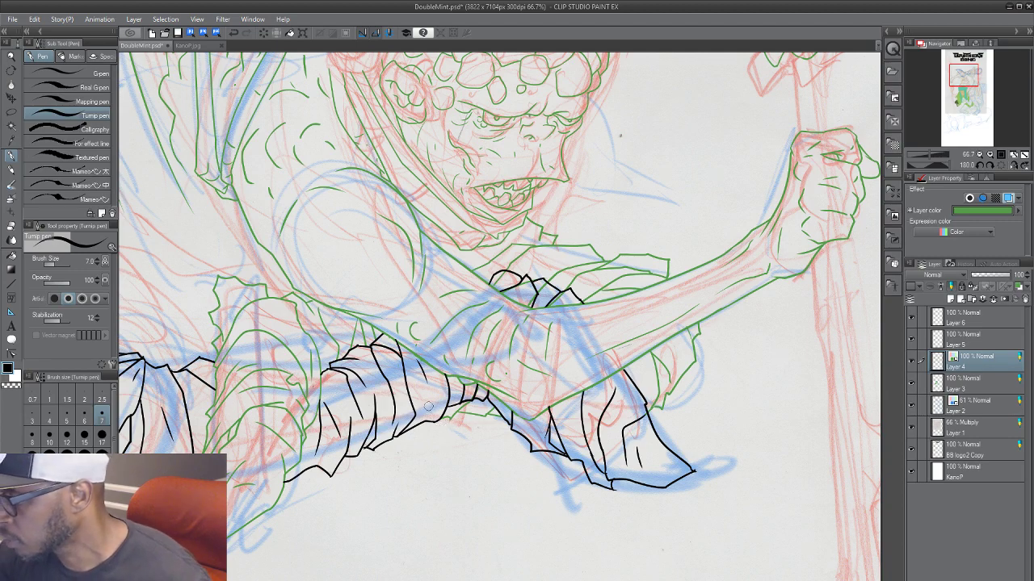
left_click_drag(405, 429, 347, 499)
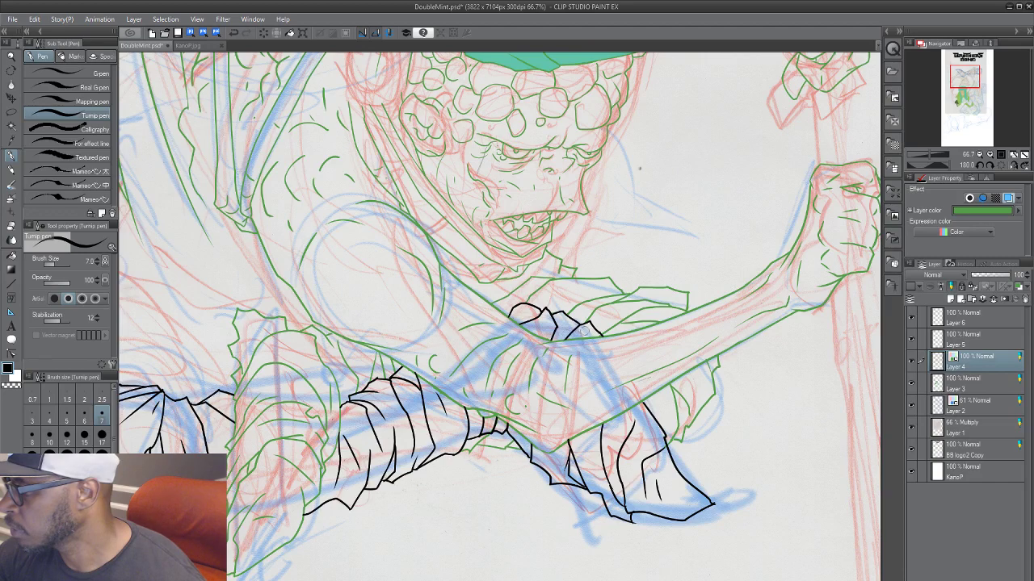
left_click_drag(457, 532, 443, 510)
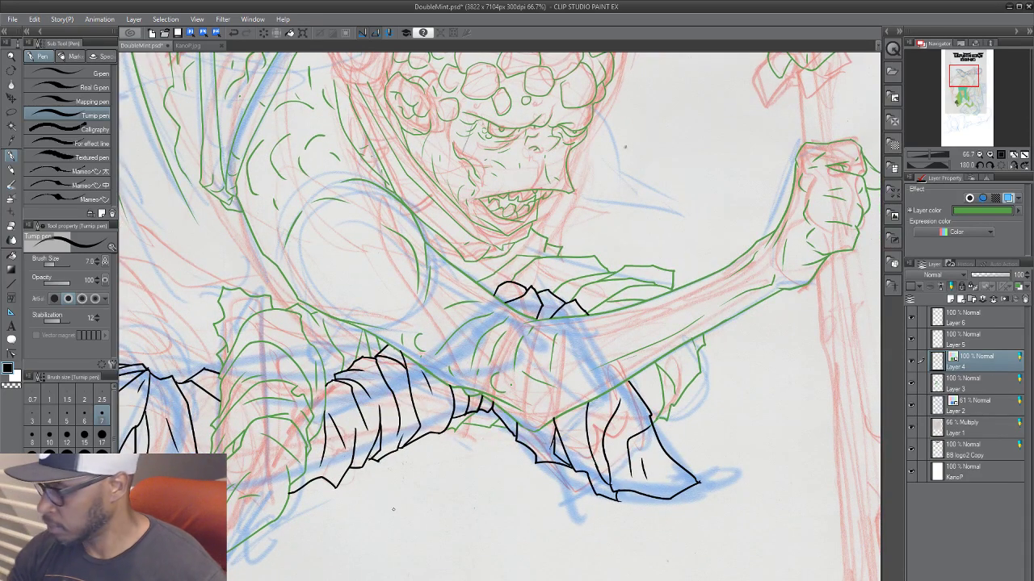
scroll(753, 428, "down", 1)
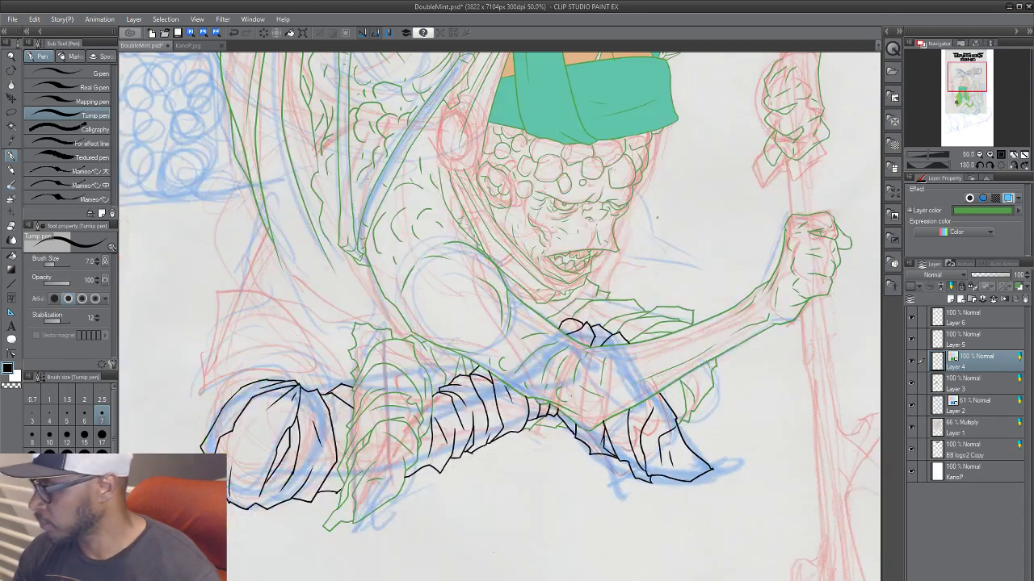
left_click_drag(615, 412, 562, 492)
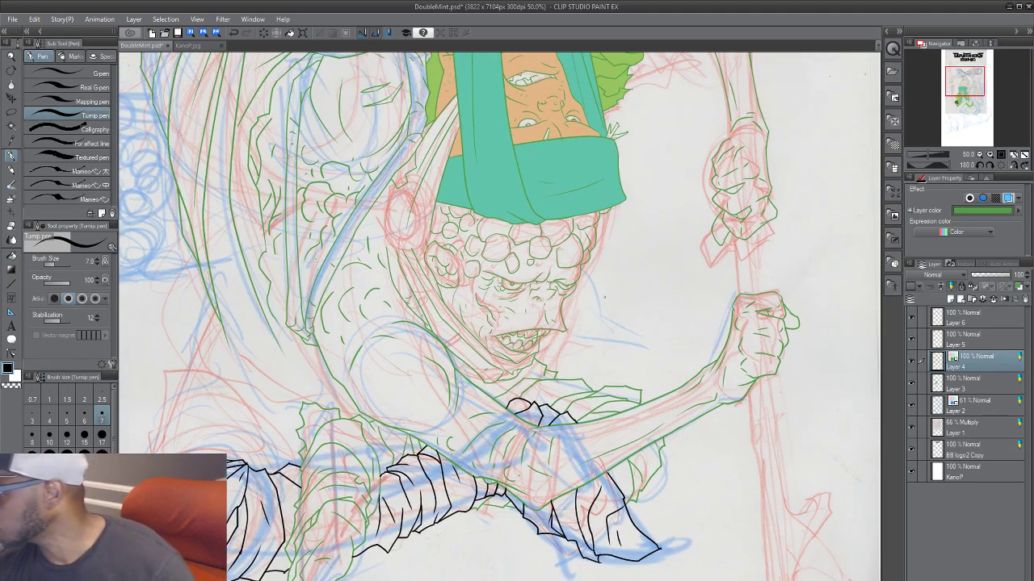
Step: Toggle the visibility of Layer 6 and Layer 5 to check which line art each one holds
left_click(912, 318)
left_click(912, 318)
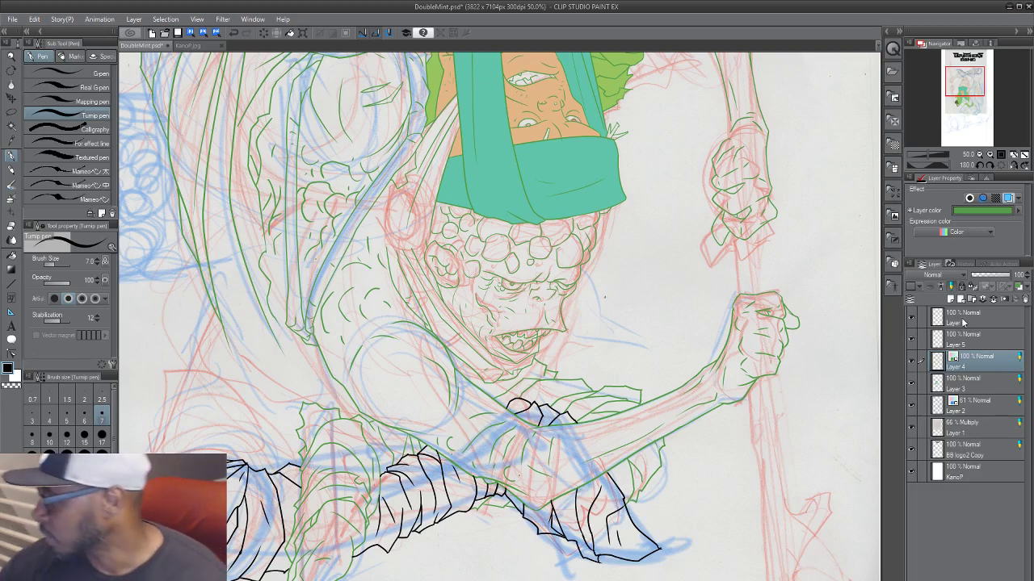
left_click(913, 320)
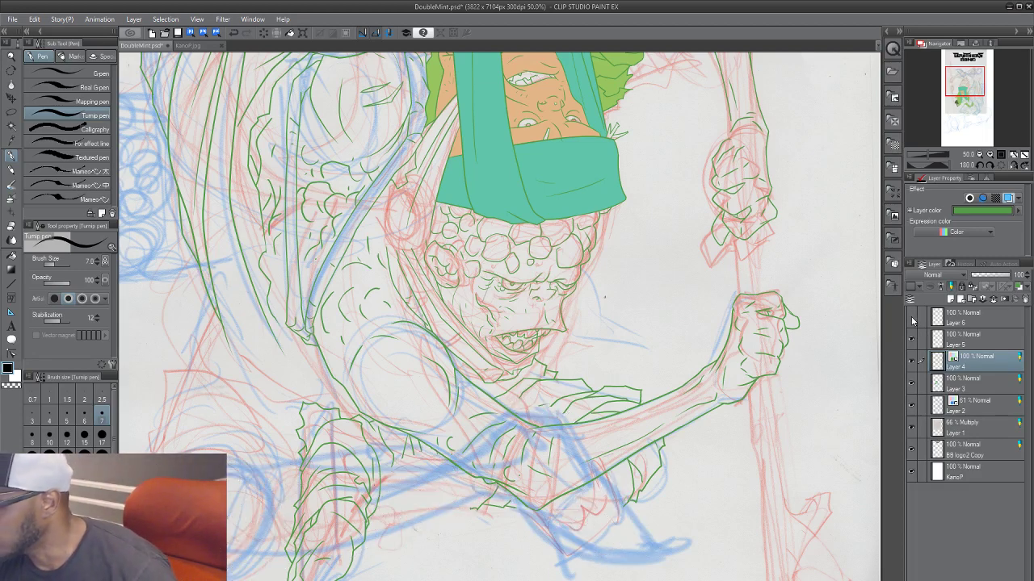
left_click(969, 324)
left_click(913, 318)
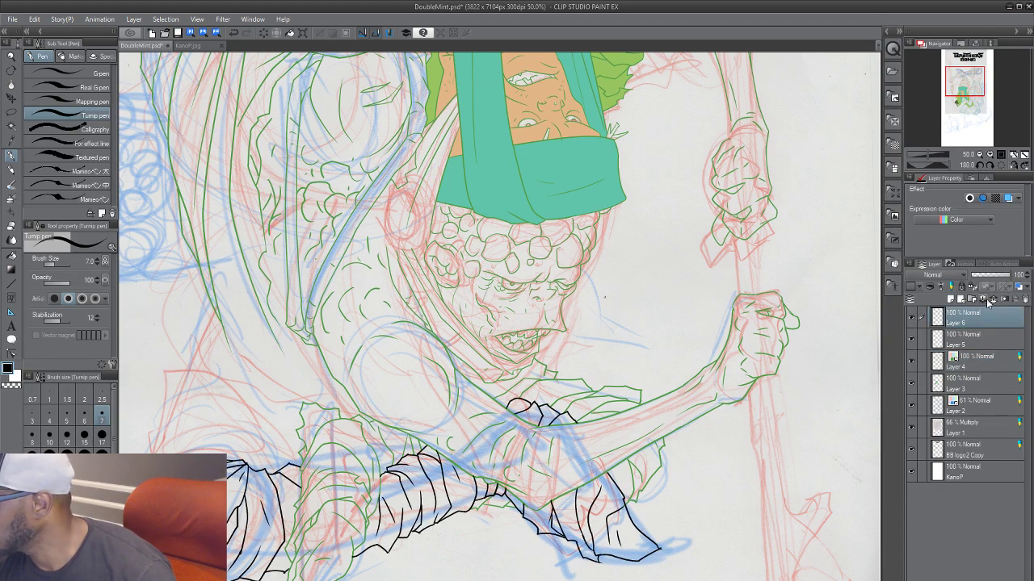
left_click(968, 366)
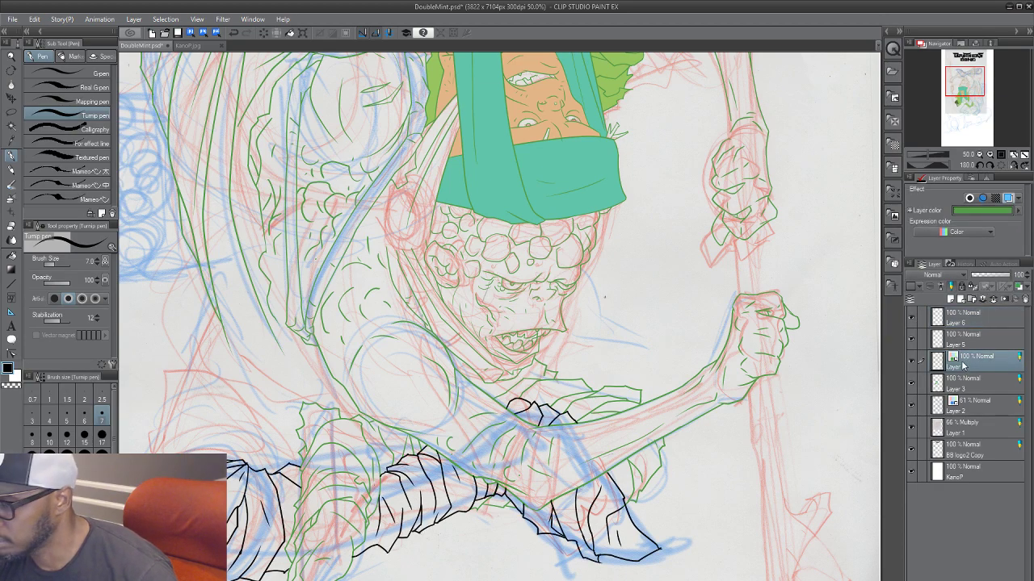
left_click_drag(461, 420, 571, 452)
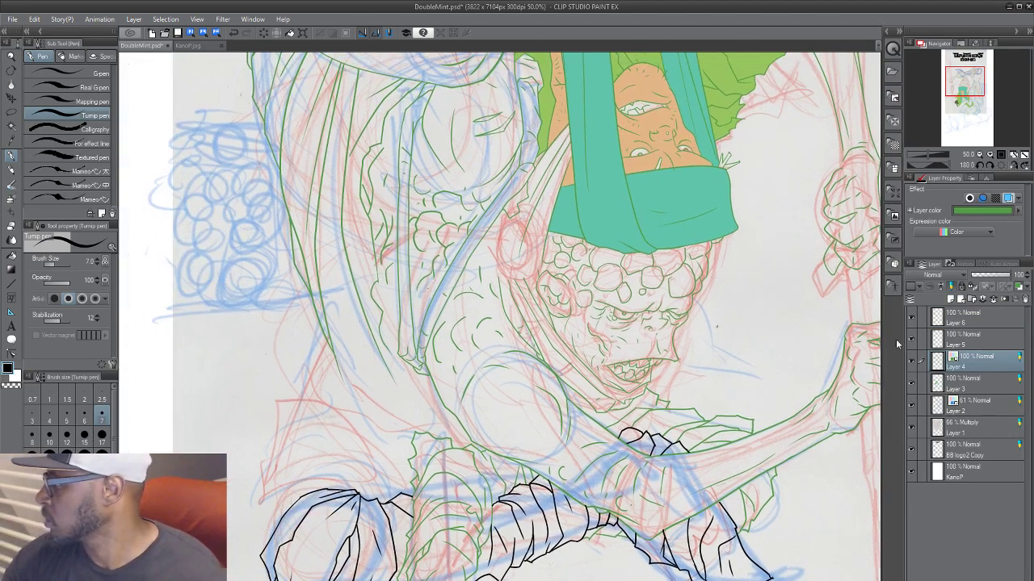
left_click(911, 342)
left_click(910, 342)
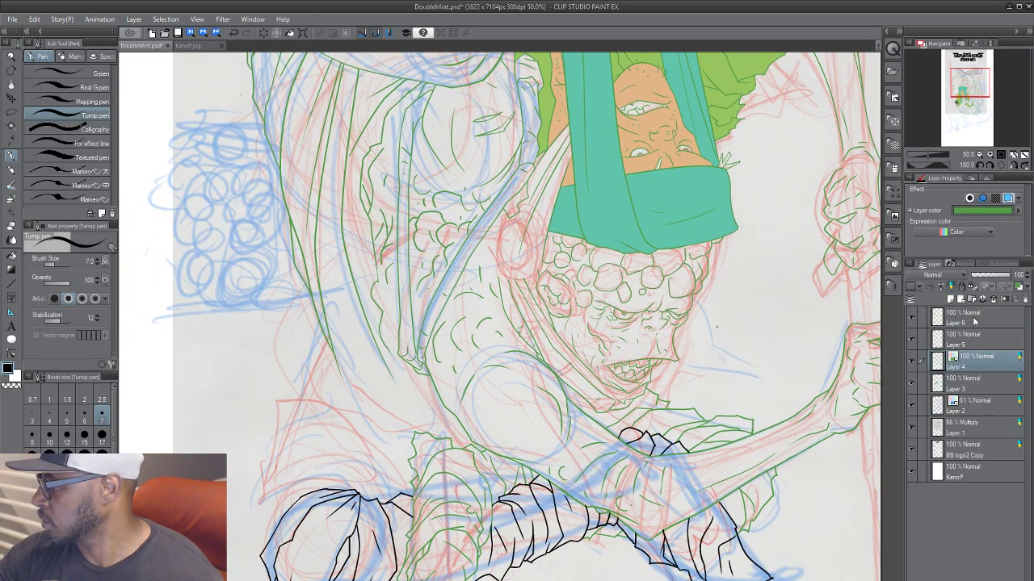
Step: On Layer 6, ink the pointed cloth flap beside the round form with a jagged outer edge and inner fold lines
left_click(965, 318)
left_click_drag(396, 500, 440, 411)
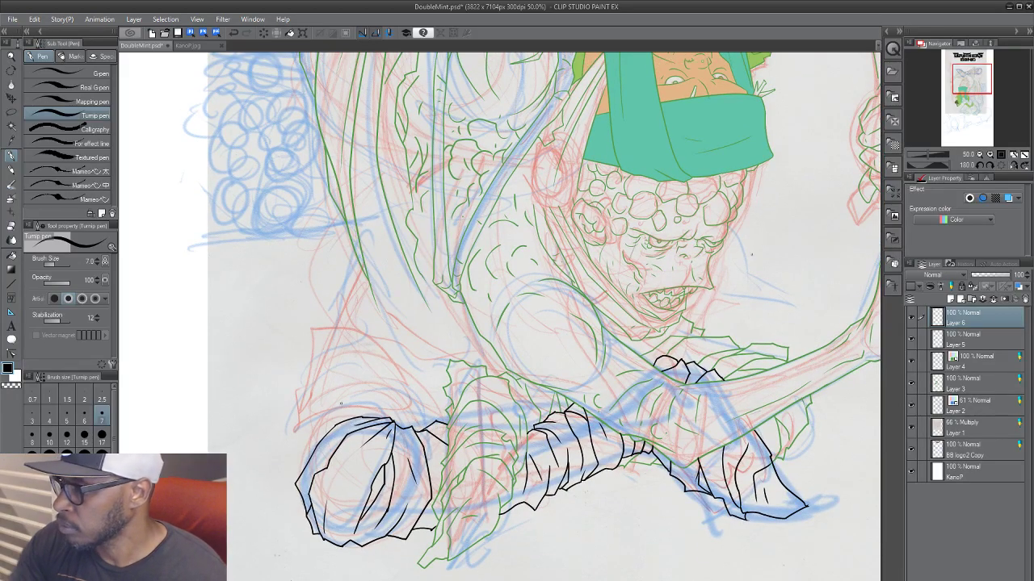
left_click_drag(347, 457, 296, 552)
left_click_drag(440, 365, 476, 335)
left_click_drag(602, 557, 242, 203)
left_click_drag(599, 509, 443, 504)
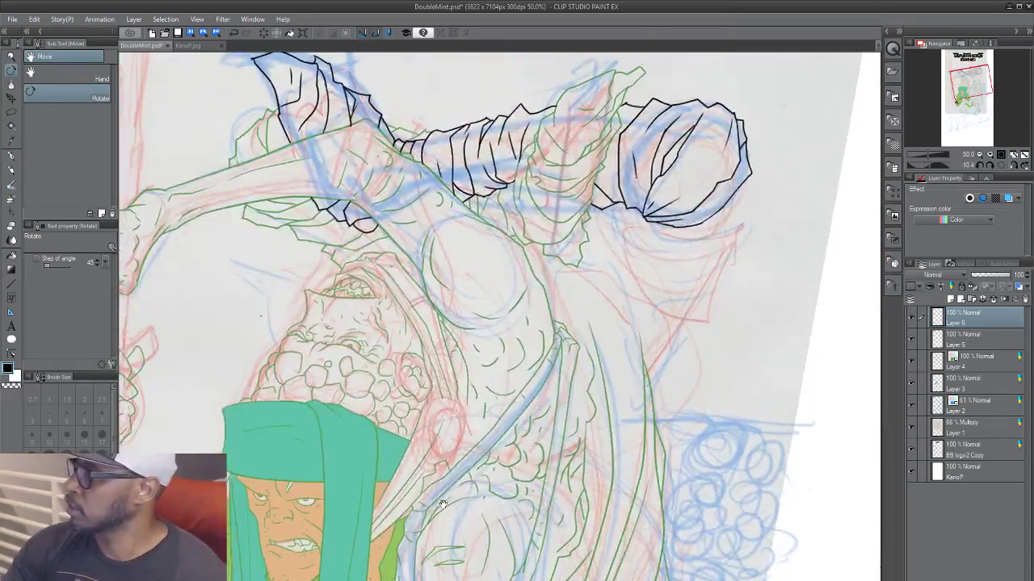
scroll(442, 505, "down", 2)
key("p")
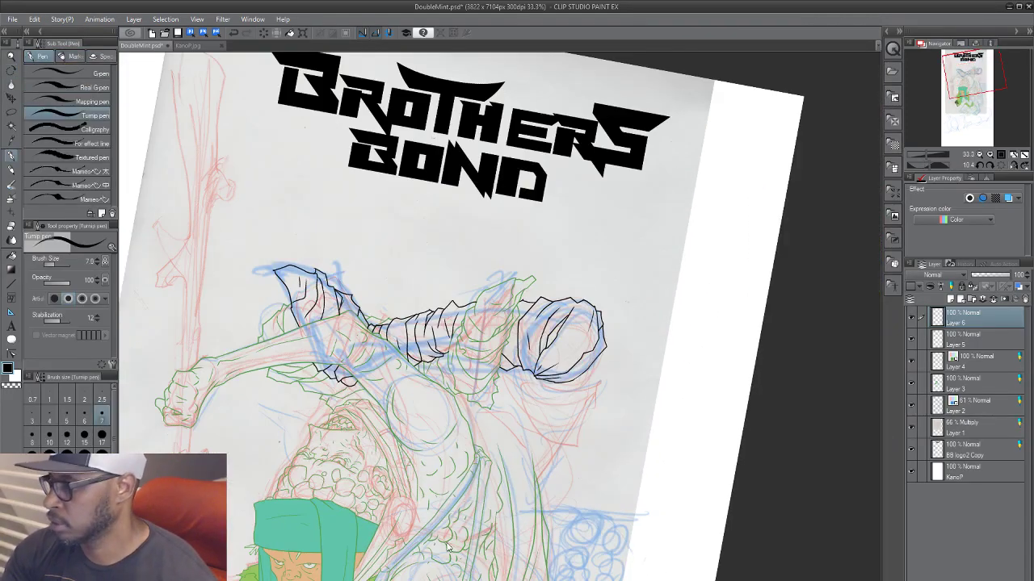
scroll(436, 550, "up", 1)
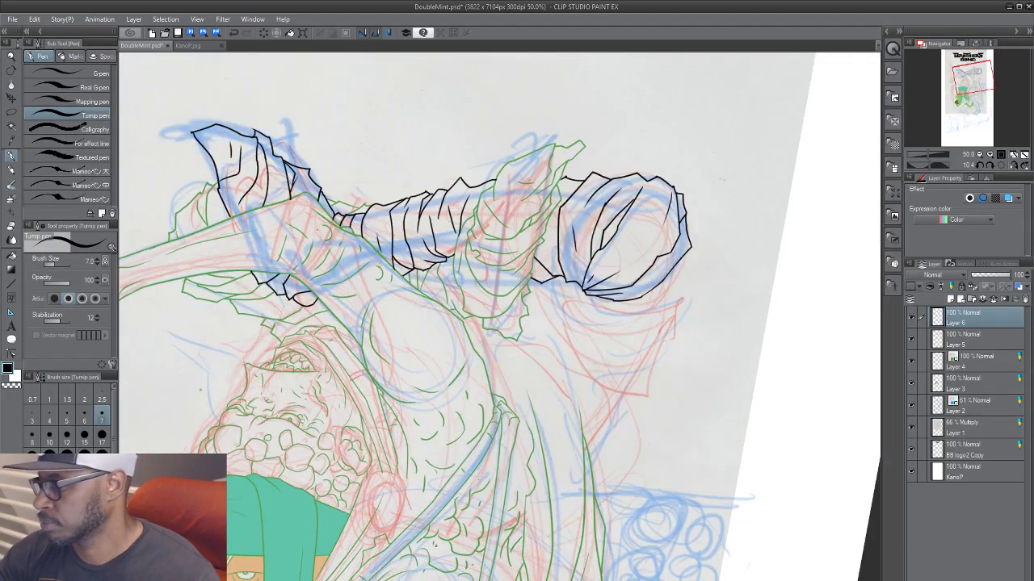
mouse_move(483, 476)
left_mouse_down()
mouse_move(434, 497)
mouse_move(428, 511)
left_mouse_up()
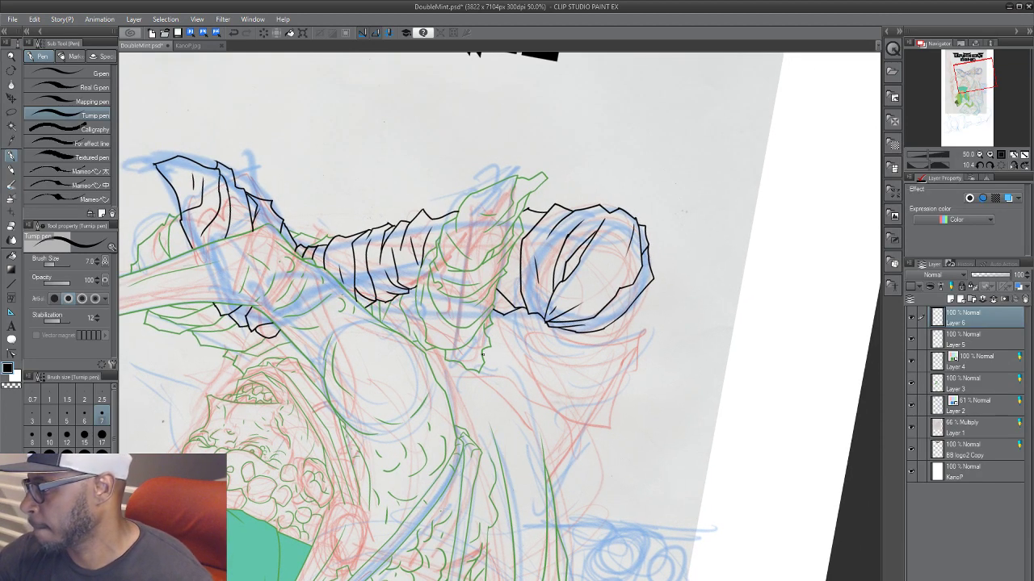
mouse_move(483, 354)
left_mouse_down()
mouse_move(514, 372)
mouse_move(554, 425)
mouse_move(642, 402)
left_mouse_up()
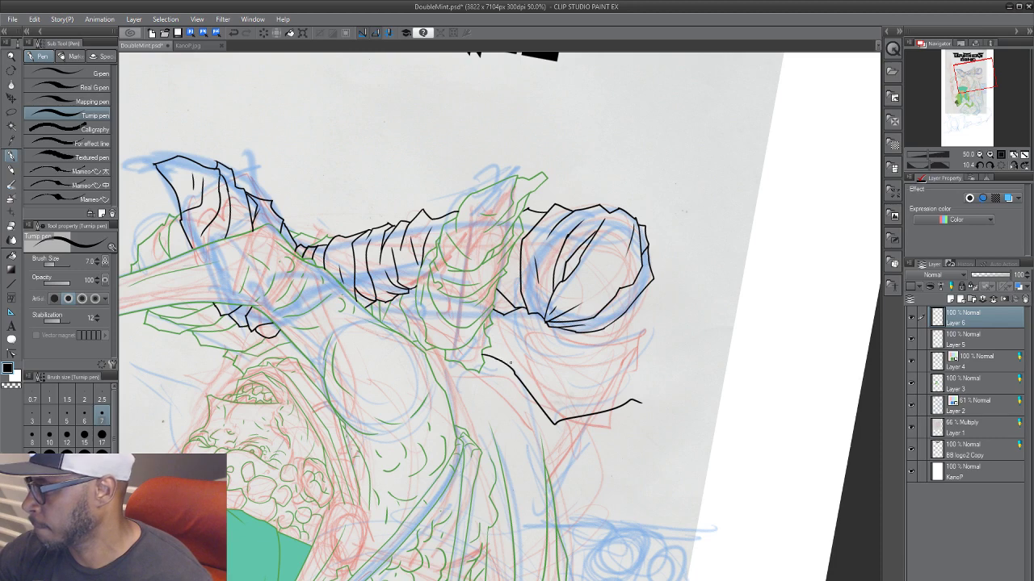
mouse_move(502, 361)
left_mouse_down()
mouse_move(617, 396)
mouse_move(601, 395)
mouse_move(625, 354)
left_mouse_up()
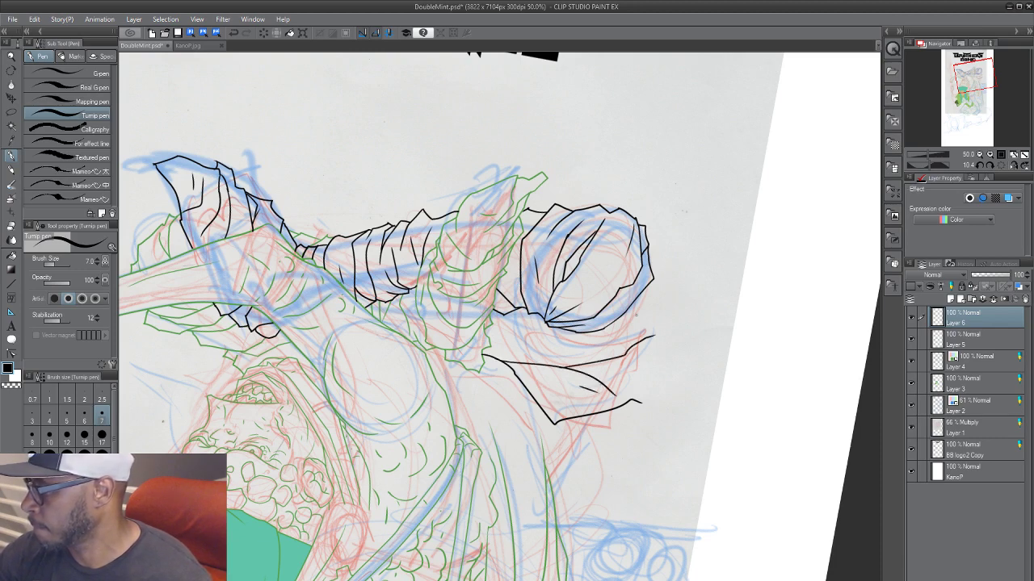
mouse_move(649, 315)
left_mouse_down()
mouse_move(633, 345)
mouse_move(664, 326)
mouse_move(666, 355)
mouse_move(650, 371)
mouse_move(646, 405)
left_mouse_up()
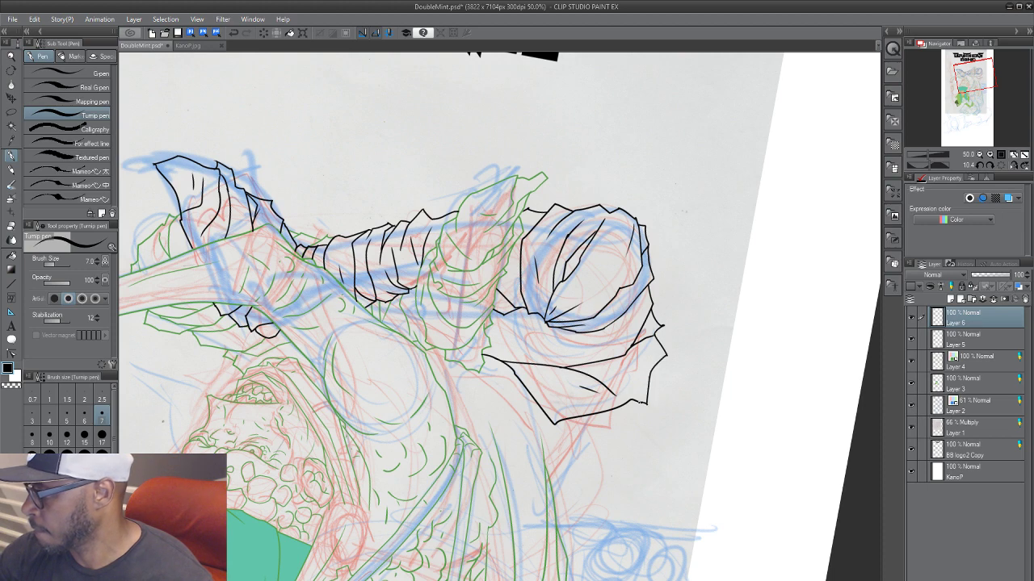
Step: Ink the smaller jagged folds tapering away from the cloth flap, trimming their ends at the green contour
left_click_drag(567, 422, 600, 428)
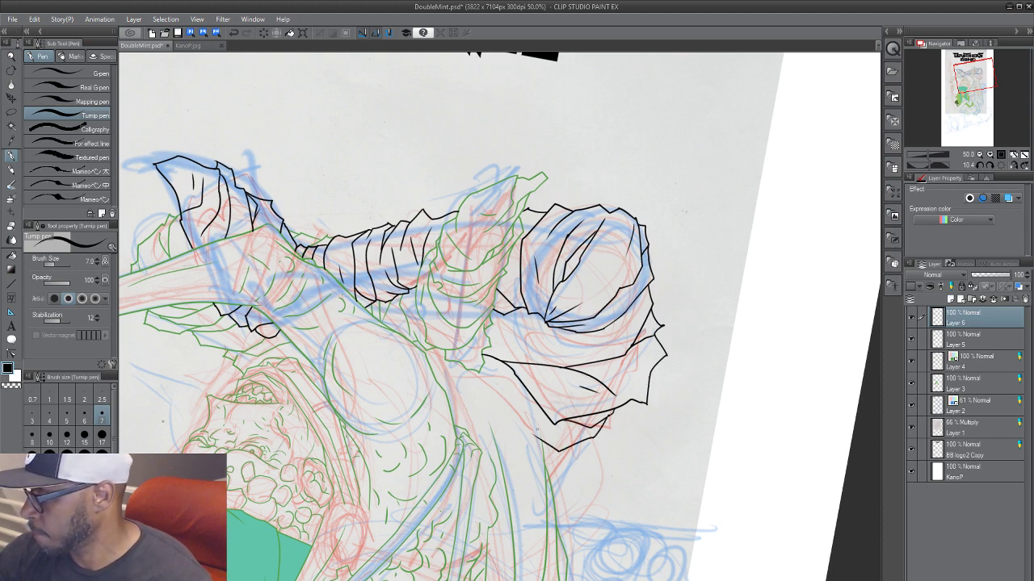
left_click_drag(524, 438, 564, 464)
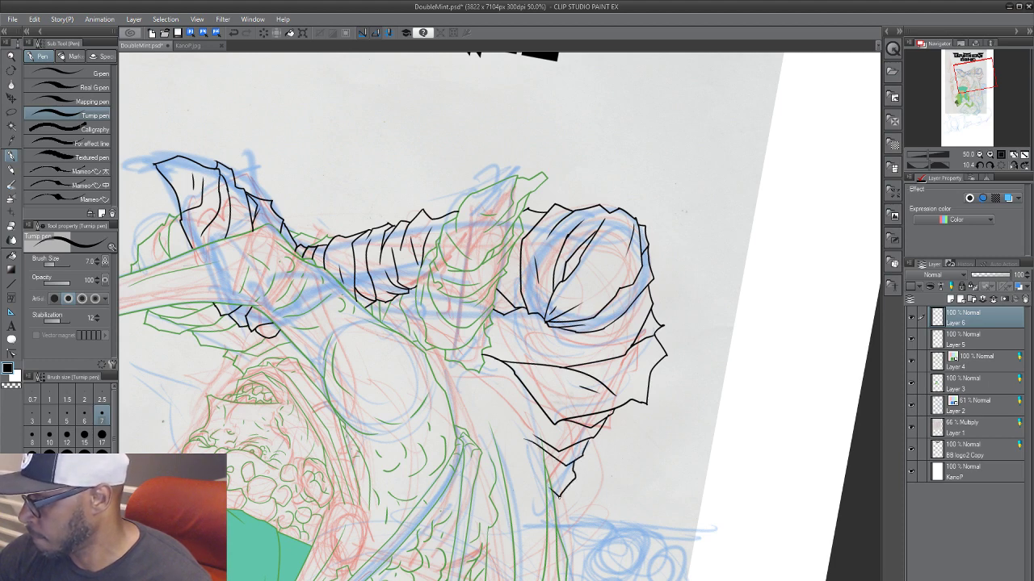
left_click_drag(615, 436, 640, 323)
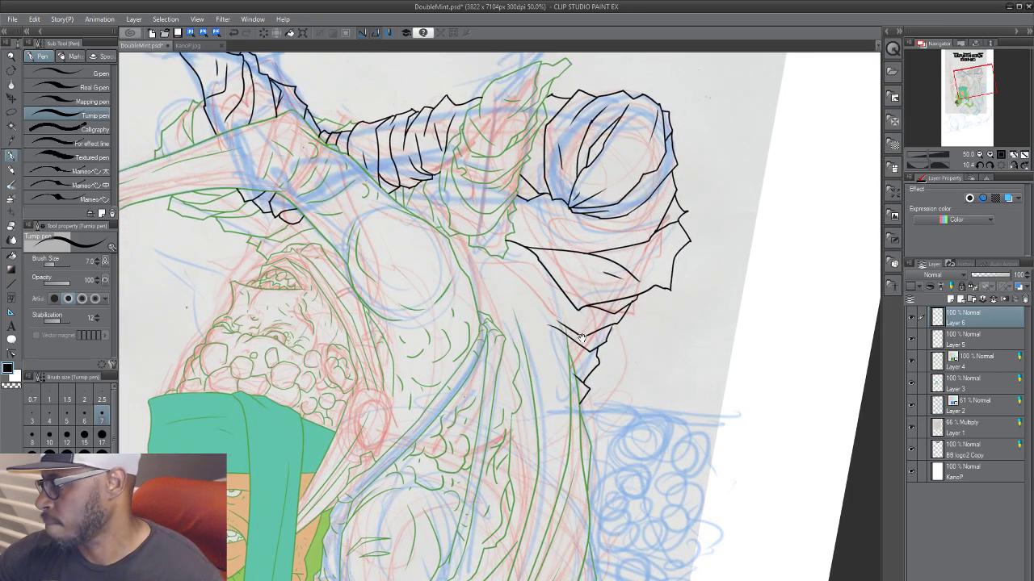
left_click_drag(778, 431, 697, 471)
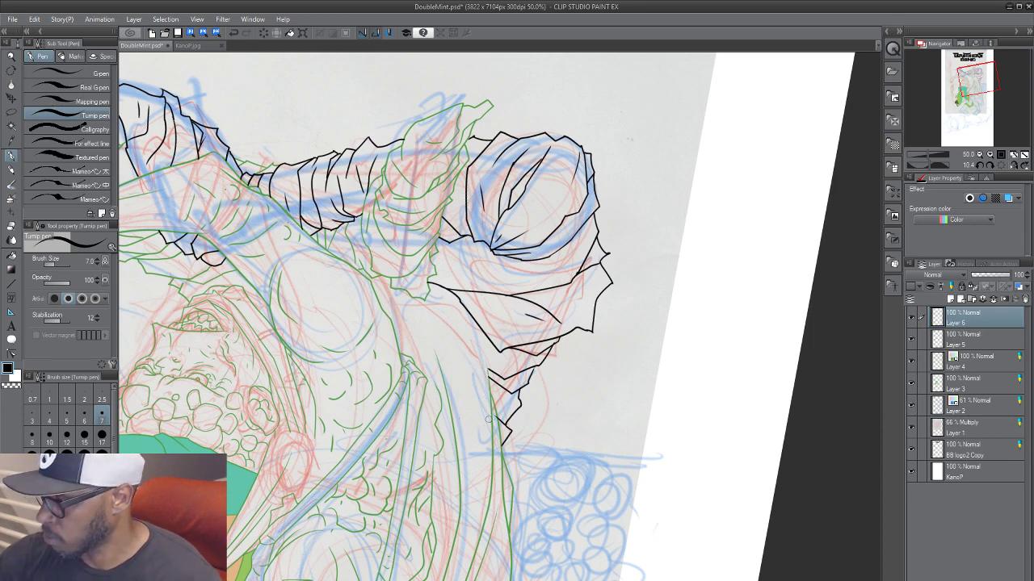
left_click_drag(528, 379, 588, 424)
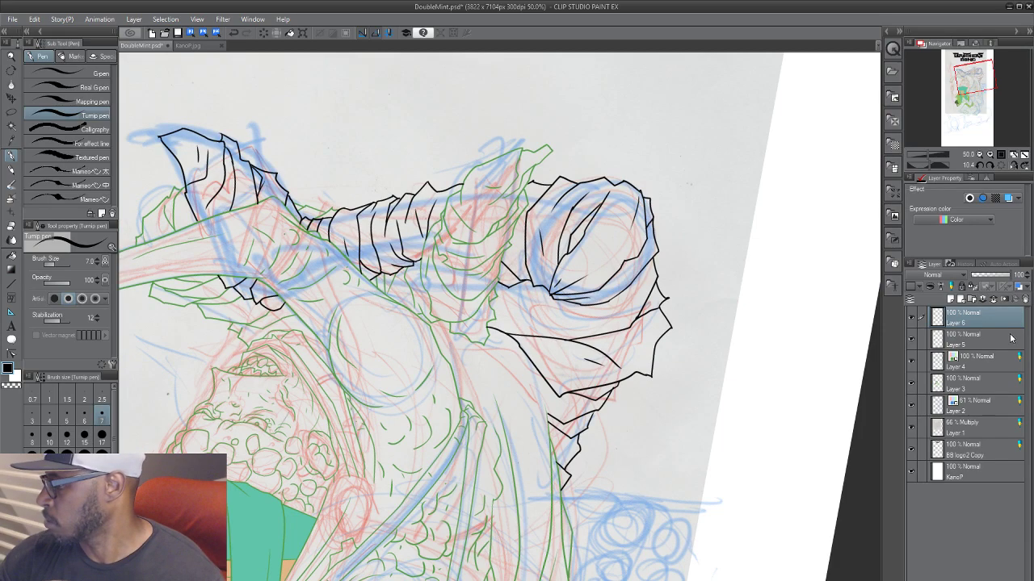
Step: On Layer 6, ink the long curved edges and inner fold lines of the cloth band running down beside the jagged flap
left_click_drag(514, 397, 453, 490)
key("r")
scroll(453, 490, "up", 1)
key("p")
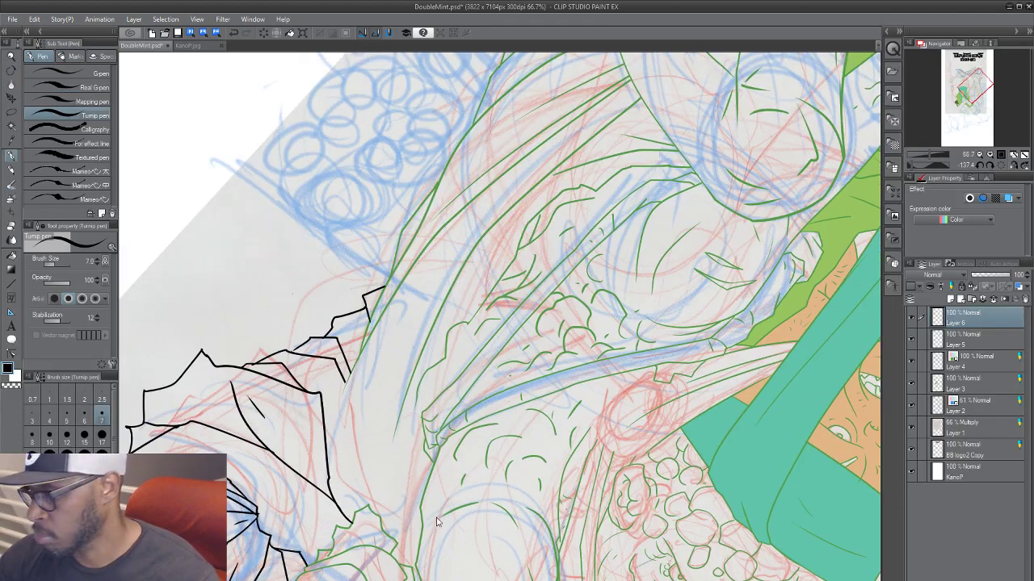
mouse_move(350, 418)
left_mouse_down()
mouse_move(321, 317)
mouse_move(331, 415)
left_mouse_up()
mouse_move(315, 296)
left_mouse_down()
mouse_move(342, 244)
mouse_move(327, 339)
left_mouse_up()
left_click_drag(349, 292, 367, 410)
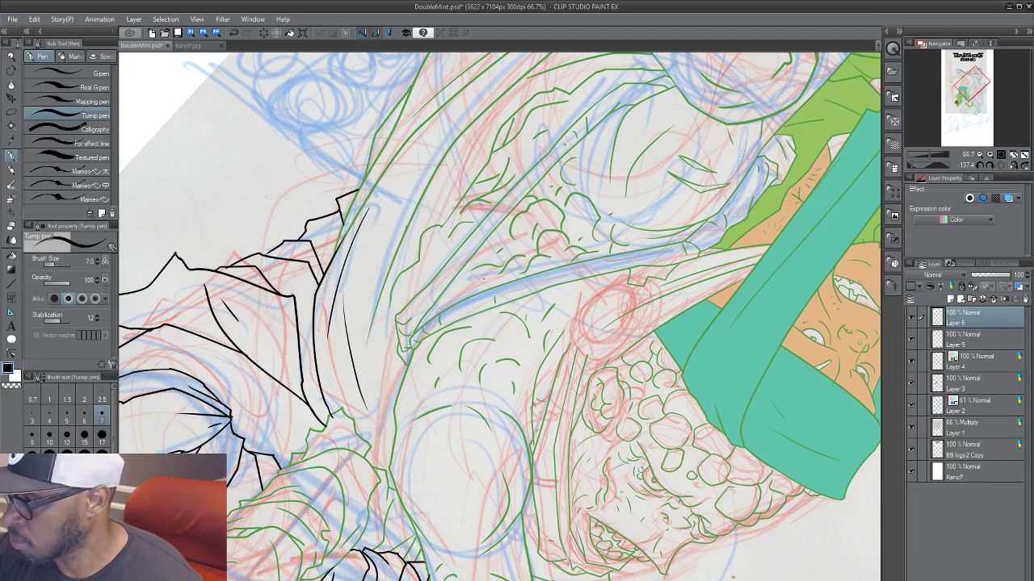
mouse_move(406, 228)
left_mouse_down()
mouse_move(378, 323)
mouse_move(393, 429)
left_mouse_up()
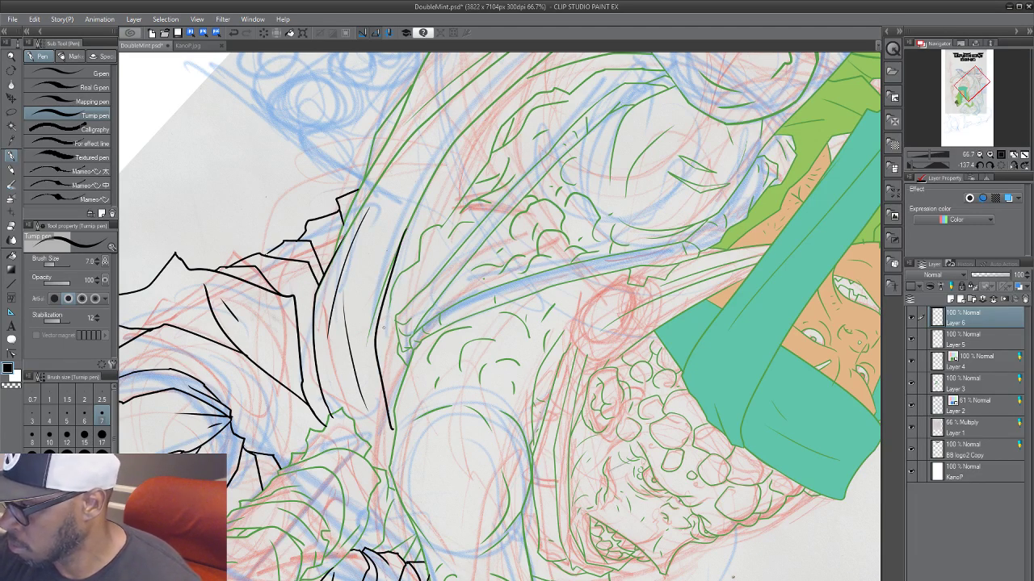
left_click_drag(384, 302, 393, 442)
key("ctrl+z")
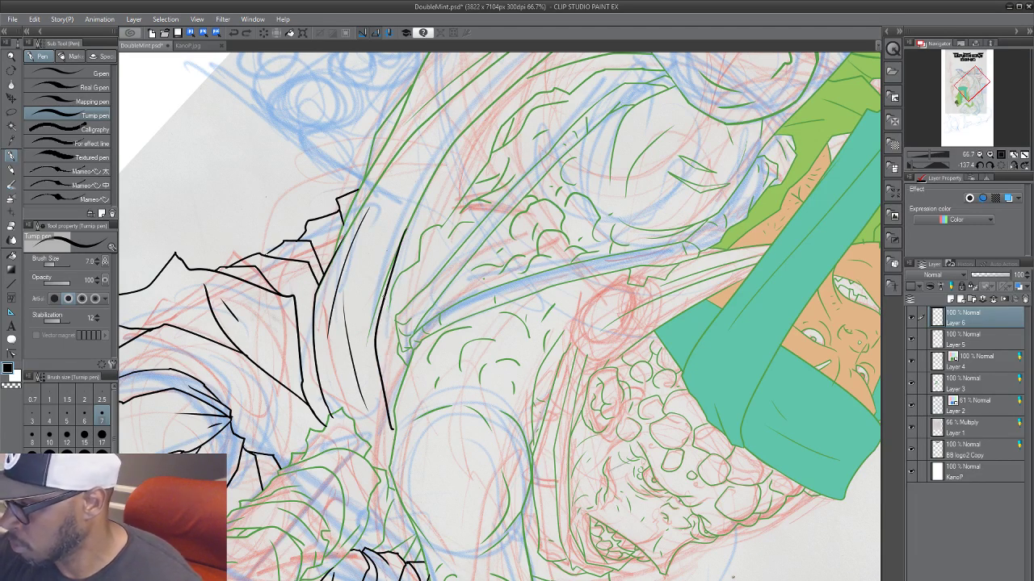
left_click_drag(385, 294, 397, 395)
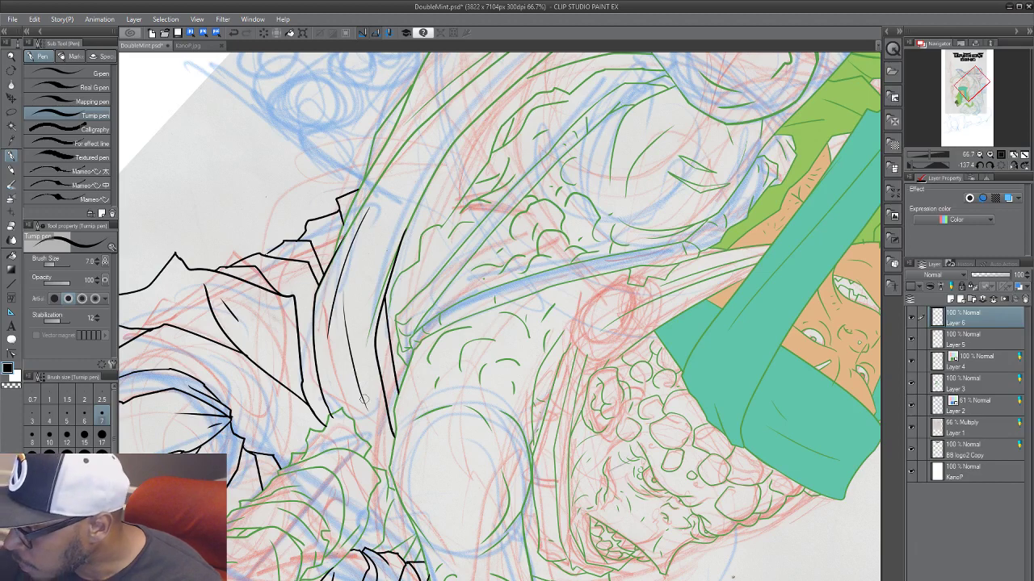
left_click_drag(377, 285, 369, 436)
scroll(369, 437, "up", 2)
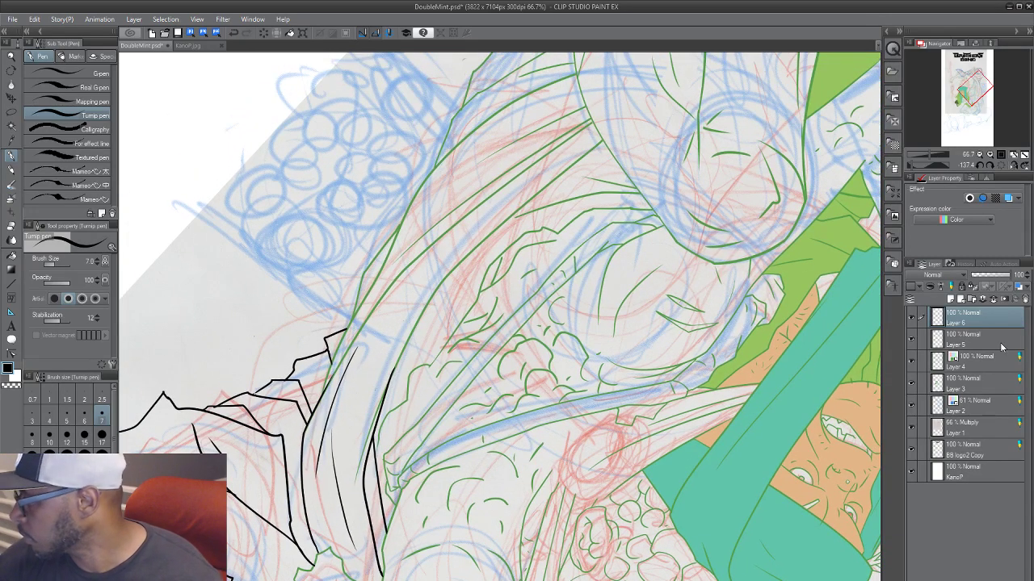
Step: Check the inked cloth band against the whole figure in the unrotated drawing, toggling the visibility of Layer 6
left_click(981, 359)
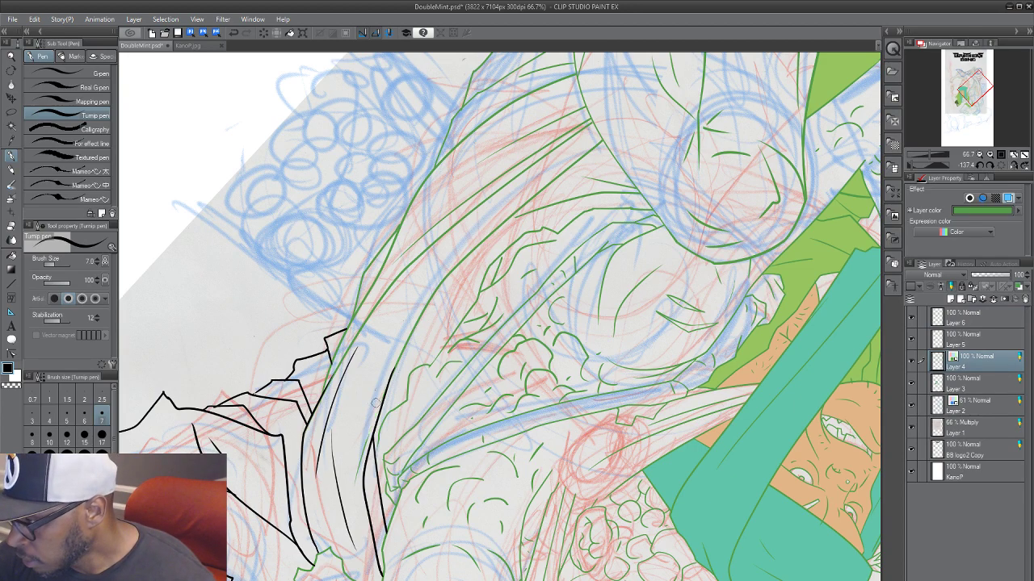
scroll(379, 426, "down", 5)
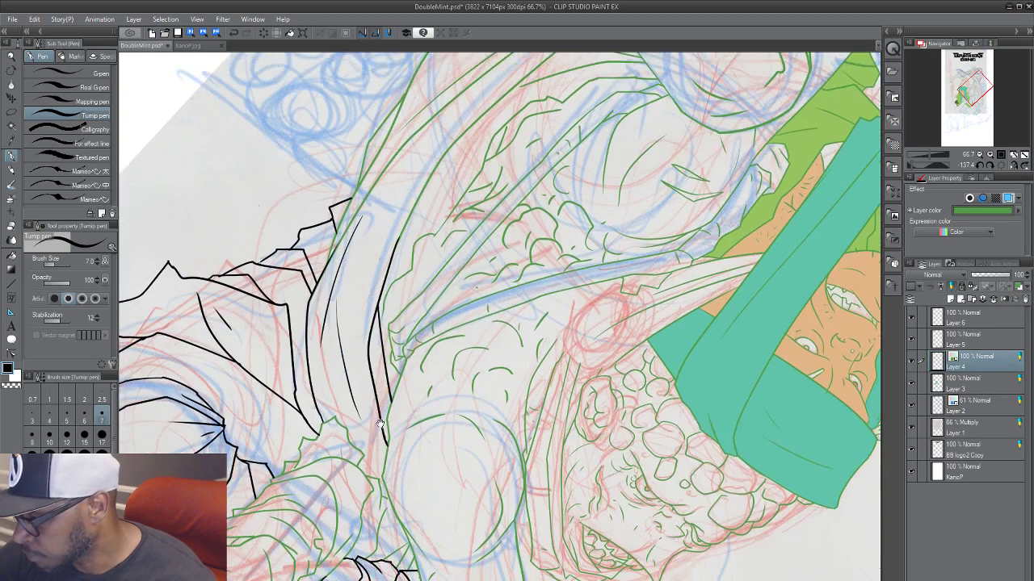
left_click_drag(379, 424, 384, 385)
left_click(974, 323)
left_click_drag(452, 388, 435, 407)
left_click_drag(597, 274, 426, 461)
scroll(304, 572, "down", 2)
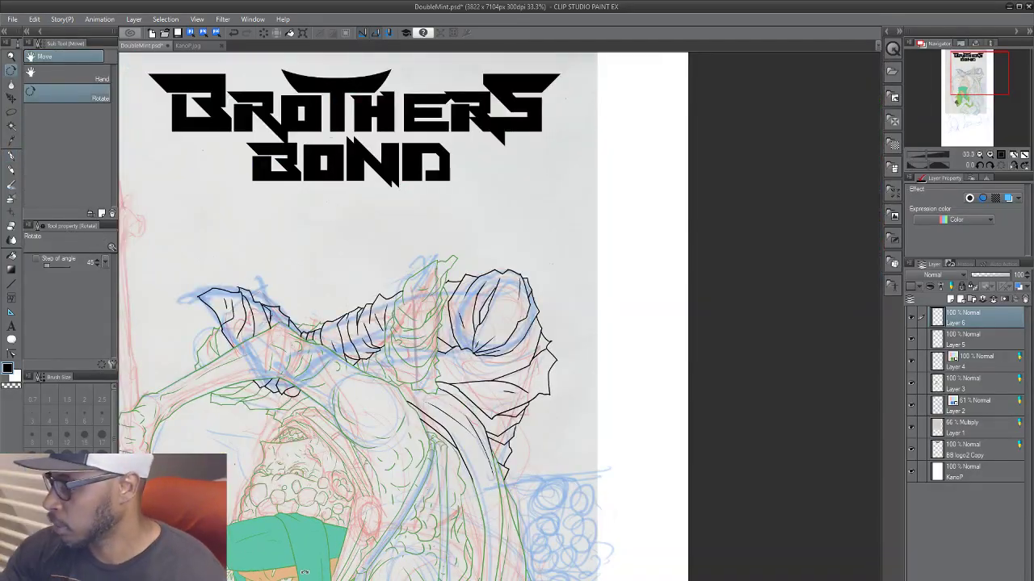
left_click_drag(618, 558, 608, 244)
left_click_drag(321, 446, 472, 580)
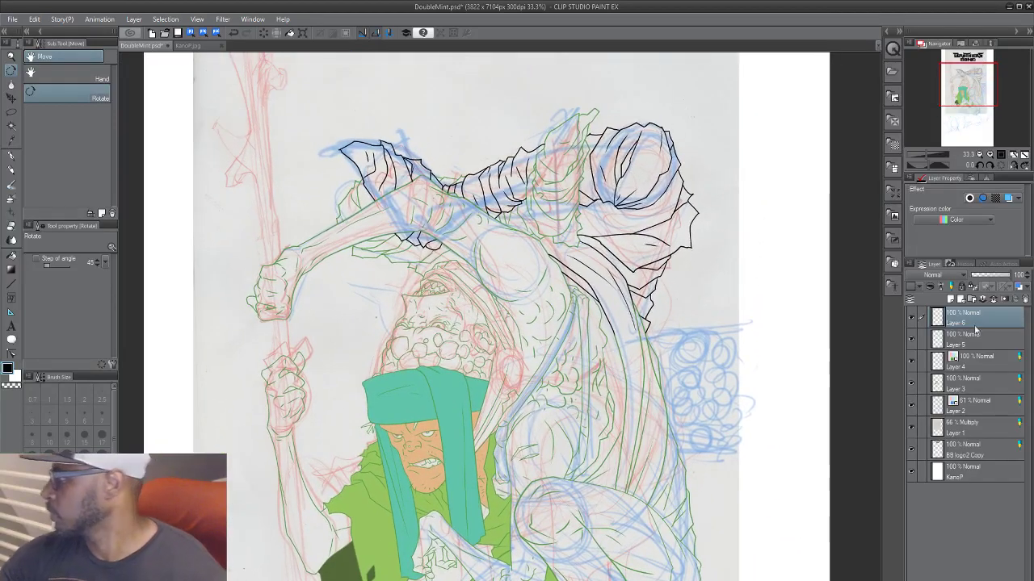
left_click(913, 318)
left_click(913, 318)
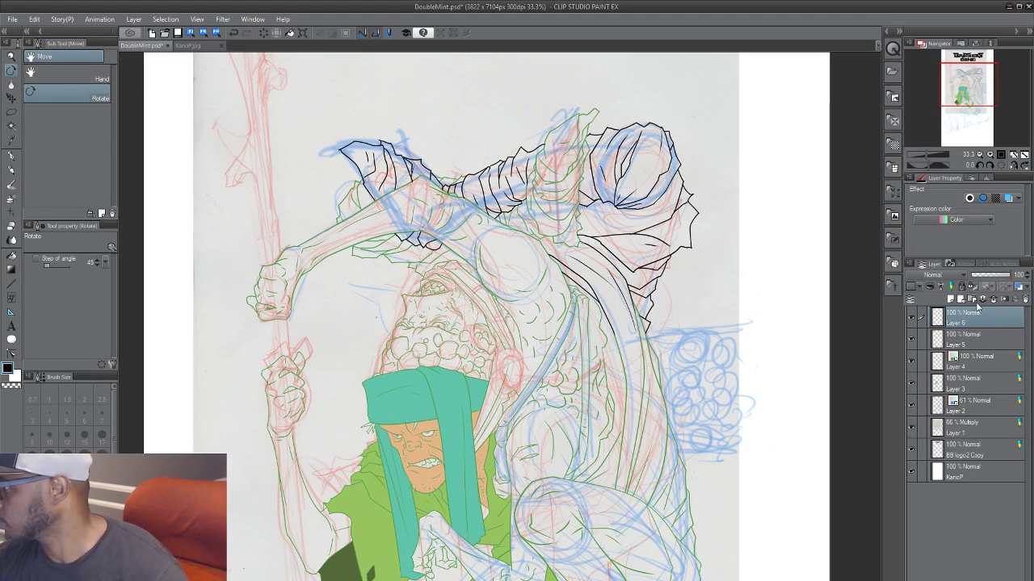
Step: Turn off Layer 4's layer color and hide Layer 2, Layer 1, BB logo2 Copy and KanoP to inspect the line art alone
left_click(962, 362)
left_click(1007, 201)
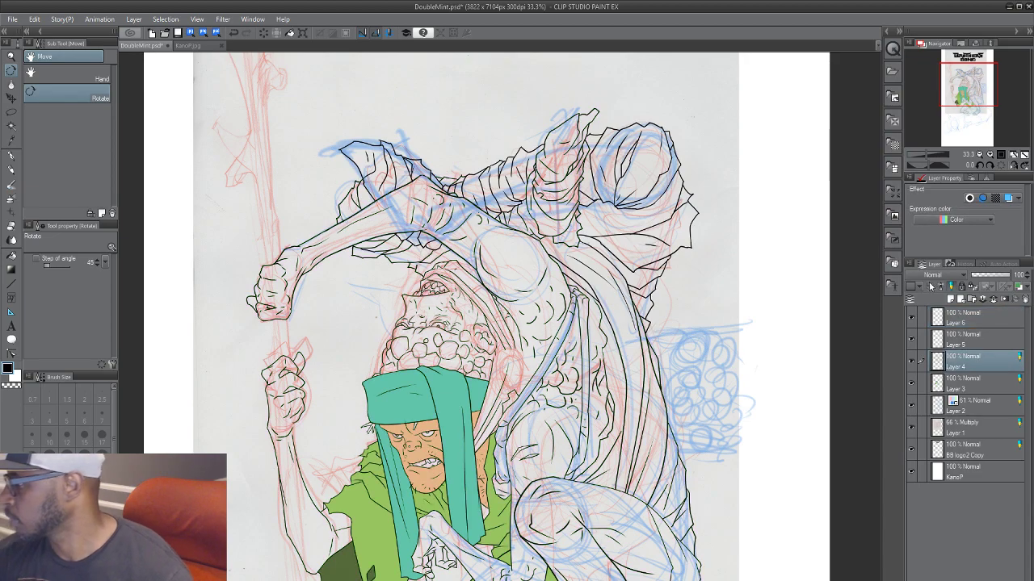
left_click_drag(649, 470, 614, 418)
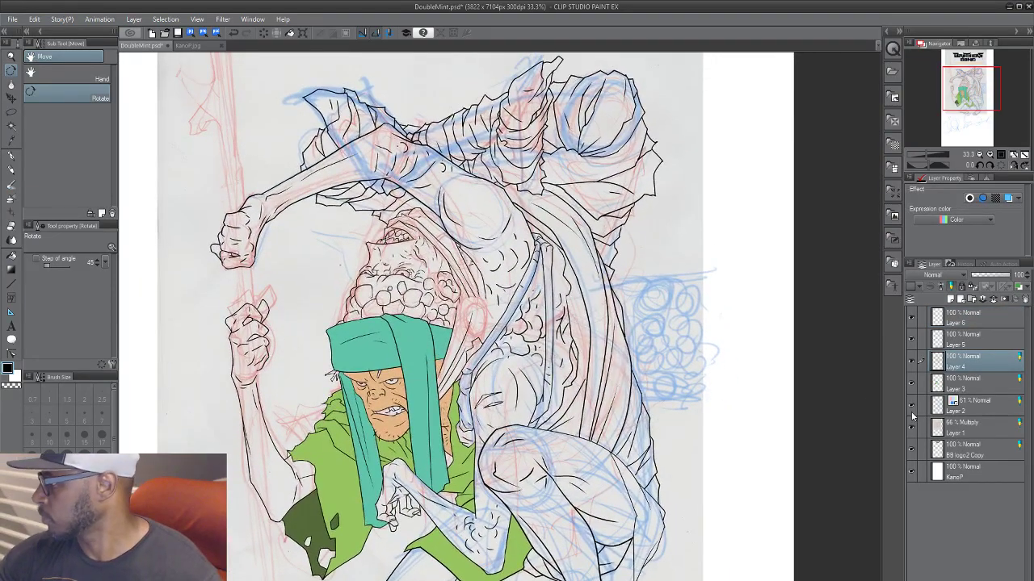
left_click_drag(911, 404, 912, 473)
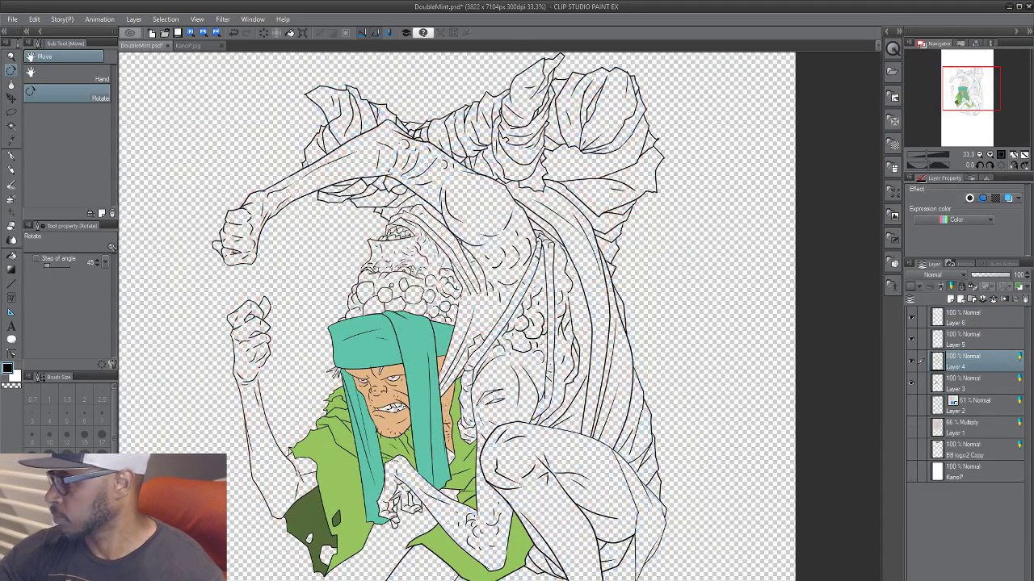
left_click_drag(595, 525, 593, 421)
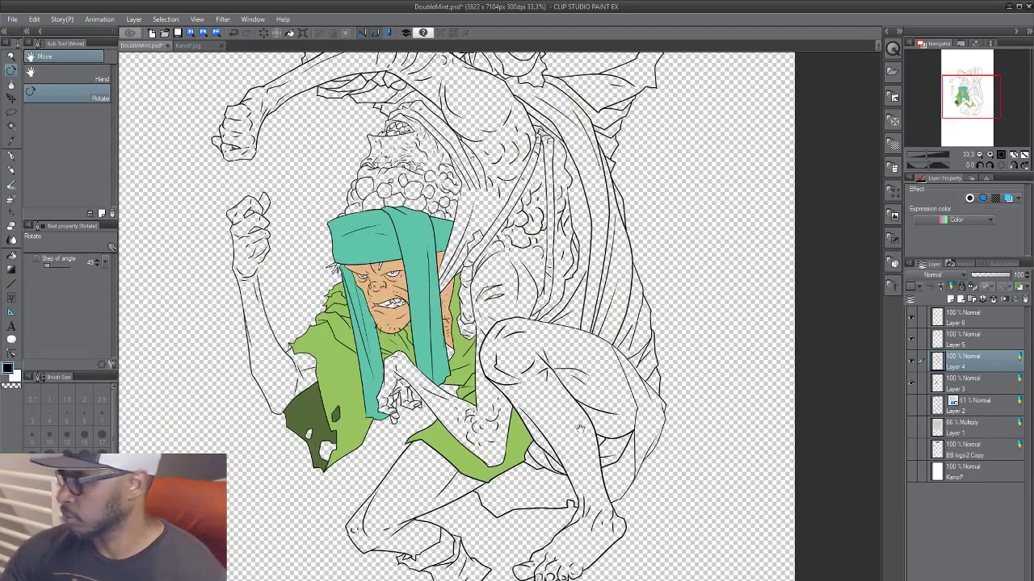
left_click(984, 340)
left_click_drag(353, 547, 316, 580)
left_click_drag(365, 499, 325, 580)
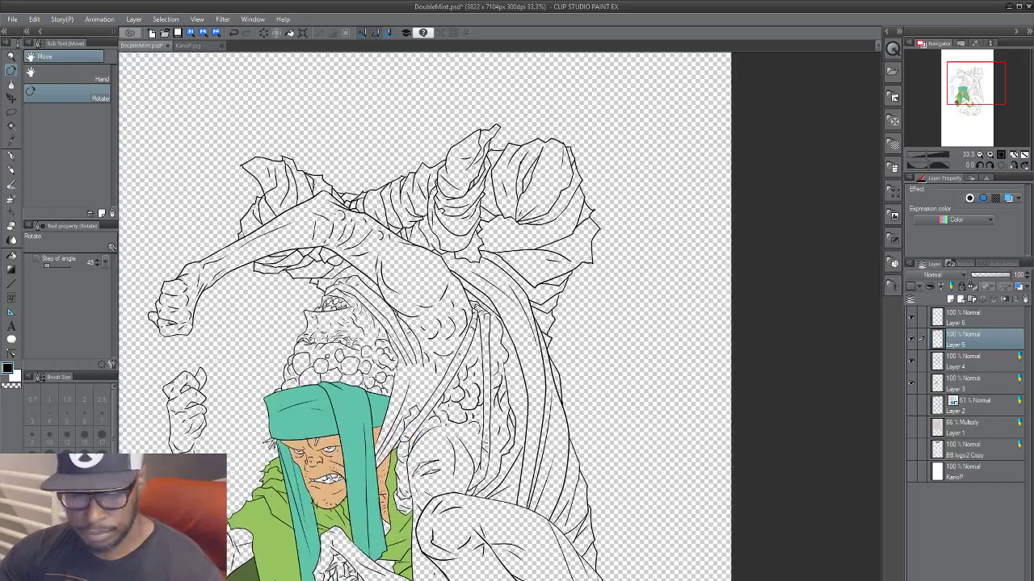
scroll(362, 555, "up", 2)
left_click_drag(465, 333, 424, 545)
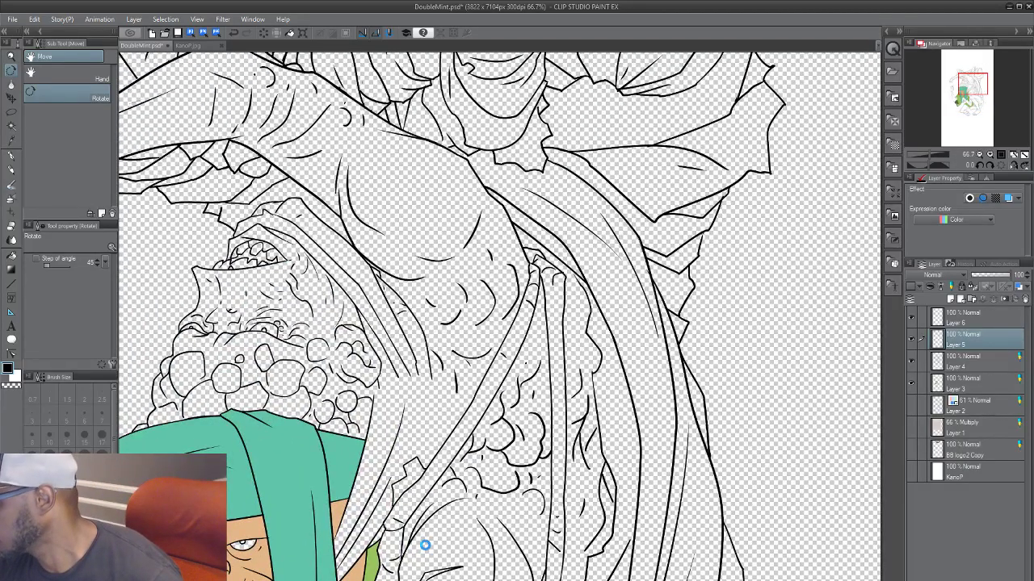
Step: Show the Layer 1 and Layer 2 sketches and turn Layer 4's green layer color back on
left_click(912, 431)
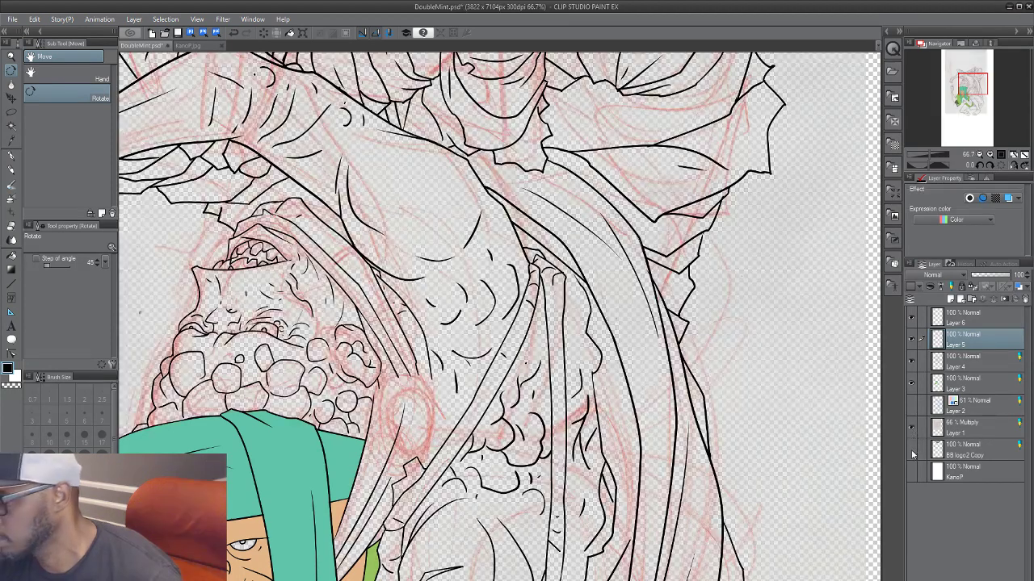
left_click(910, 406)
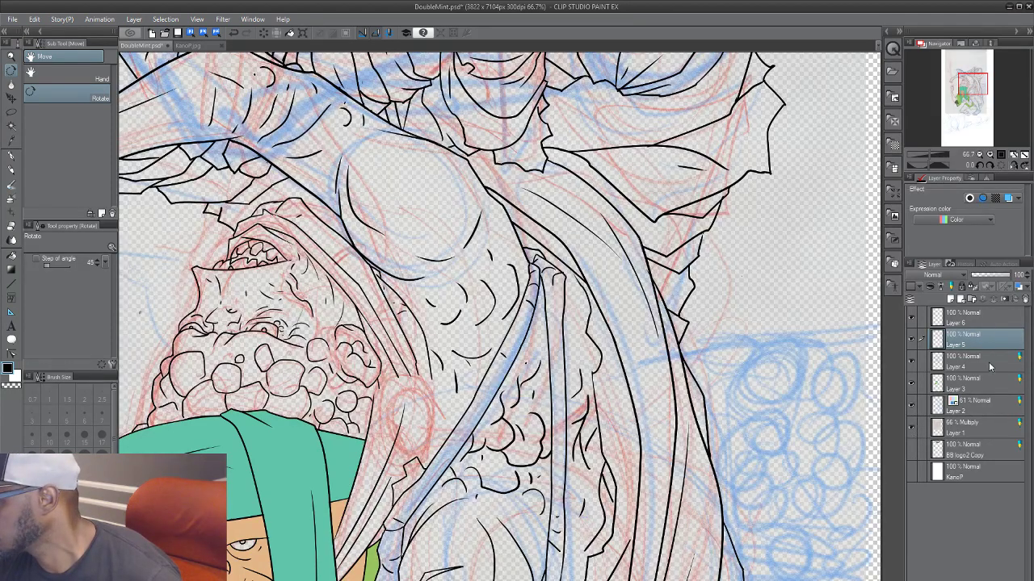
left_click(912, 359)
left_click(912, 358)
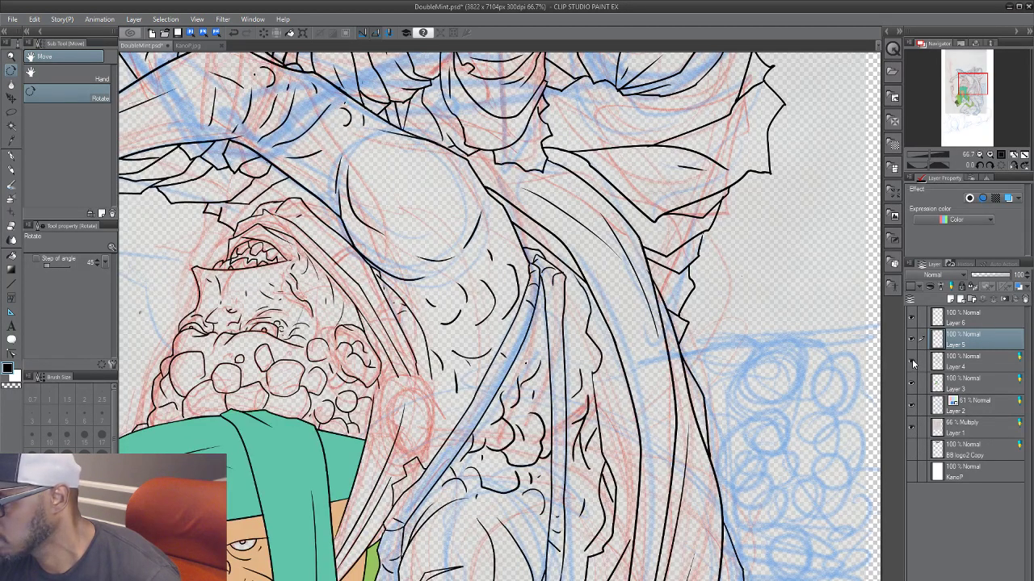
left_click(977, 362)
left_click(1008, 198)
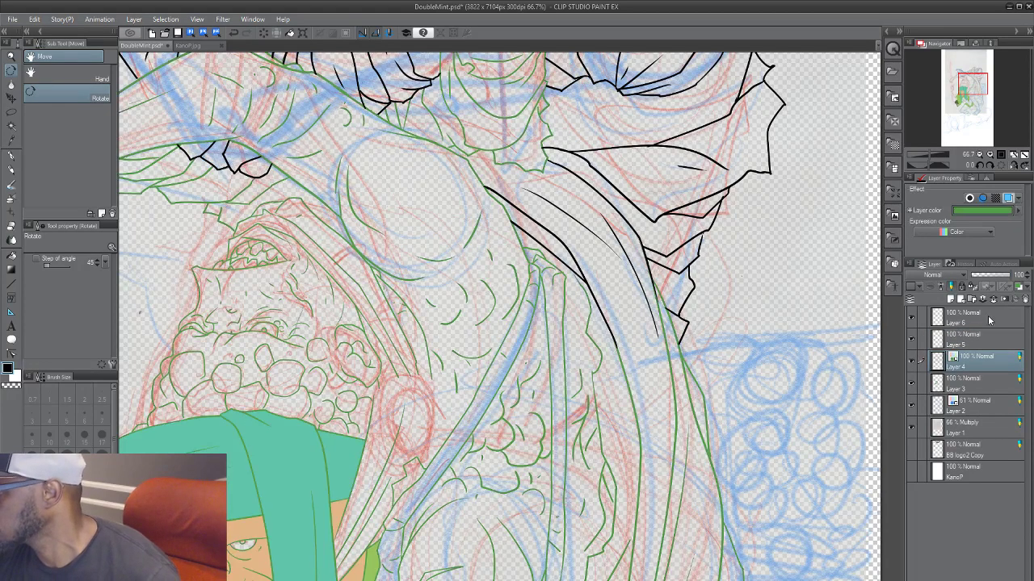
Step: On Layer 6, ink a thin knotted strand from the red sketched oval up to the diagonal strap, with crossing cloth ends at its base
left_click(988, 321)
scroll(323, 488, "up", 2)
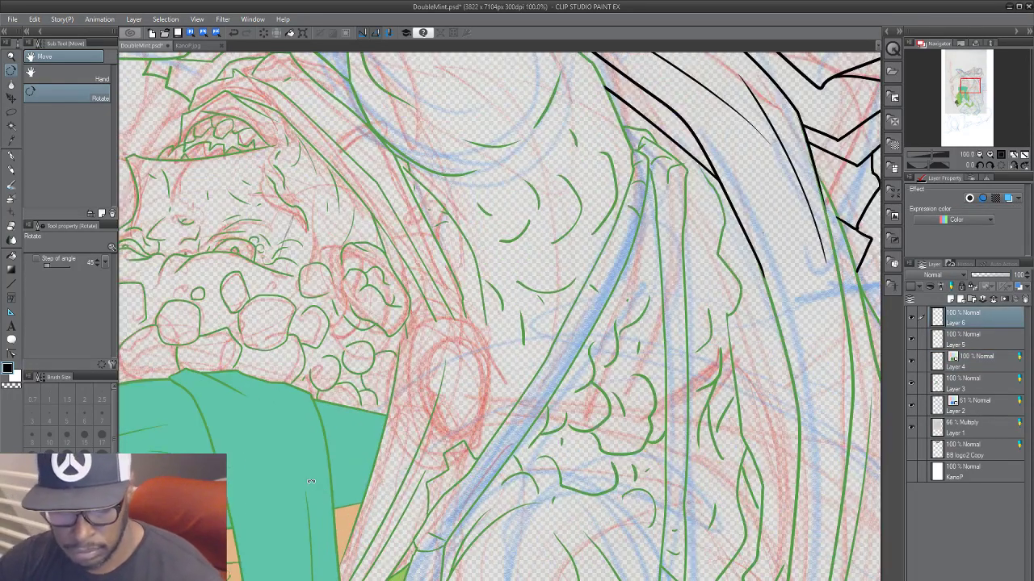
key("p")
scroll(434, 463, "up", 2)
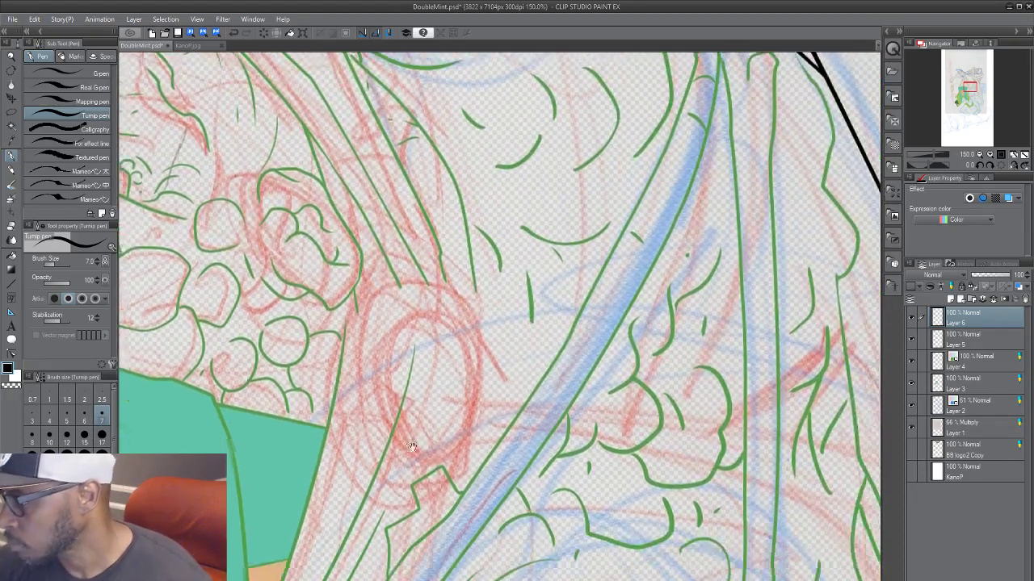
left_click_drag(412, 447, 409, 439)
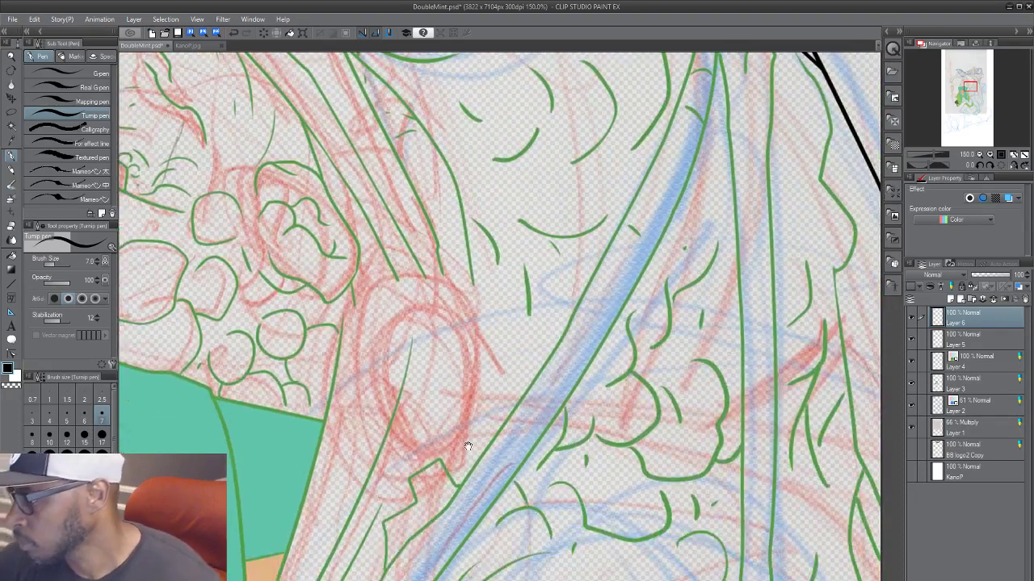
scroll(467, 447, "down", 1)
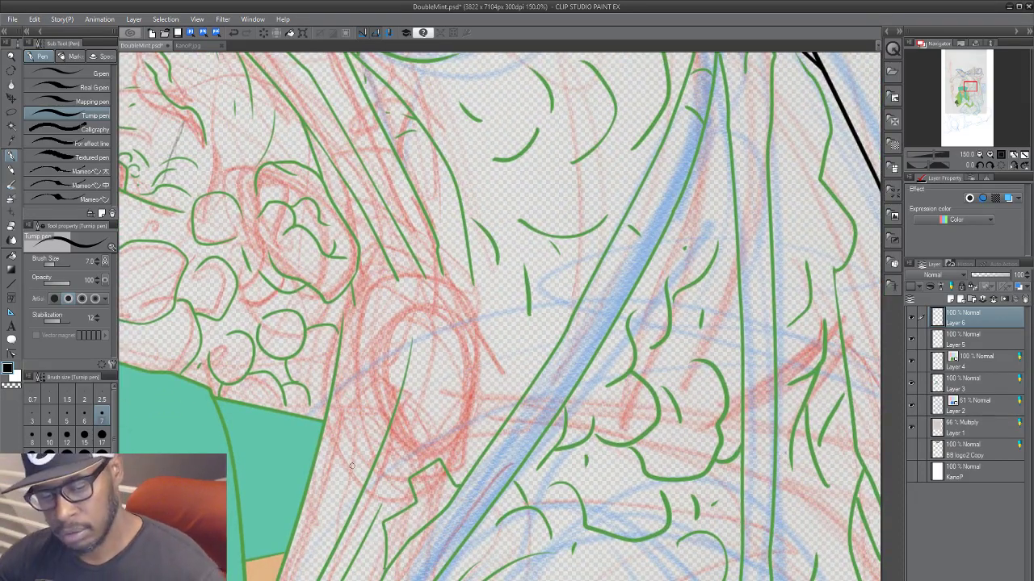
scroll(353, 472, "down", 1)
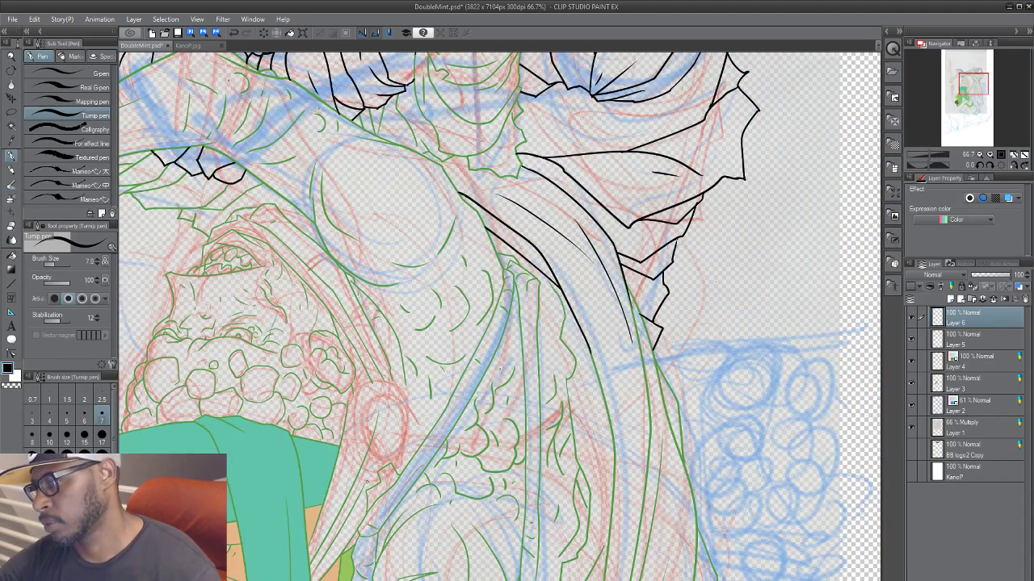
left_click_drag(394, 474, 417, 468)
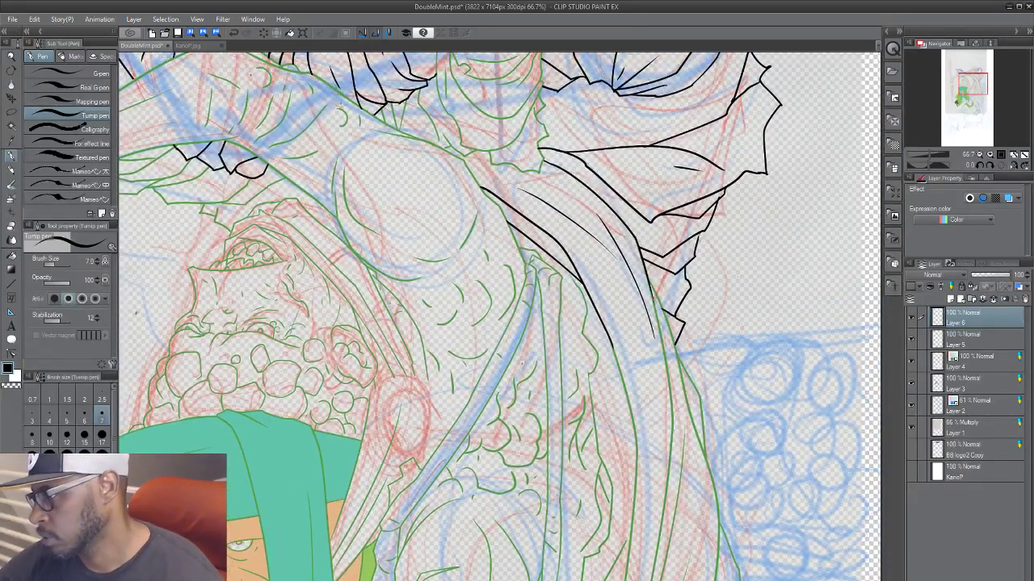
scroll(305, 572, "up", 1)
left_click_drag(473, 358, 337, 510)
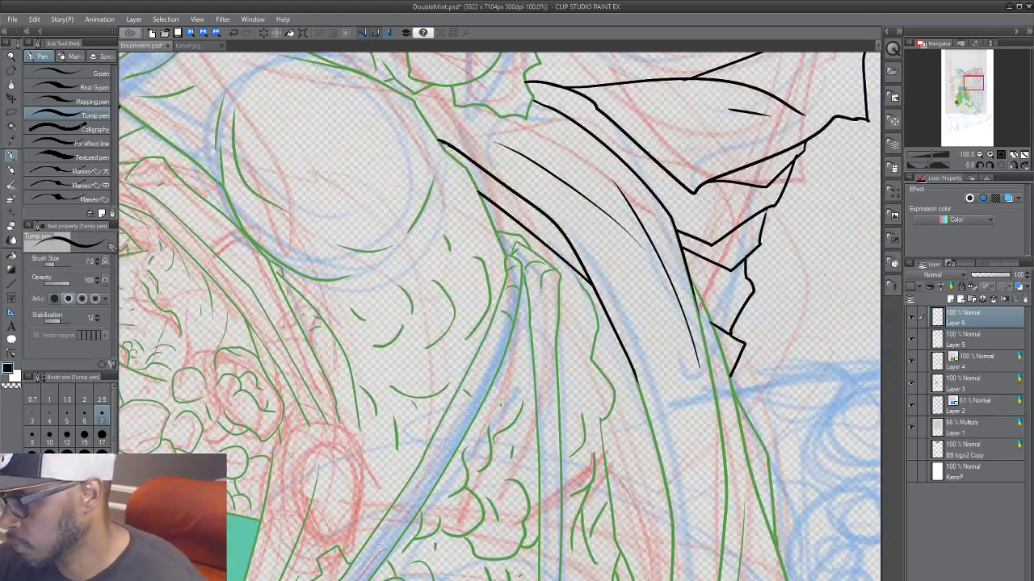
mouse_move(272, 446)
left_mouse_down()
mouse_move(291, 454)
mouse_move(404, 391)
left_mouse_up()
left_click_drag(488, 326, 443, 362)
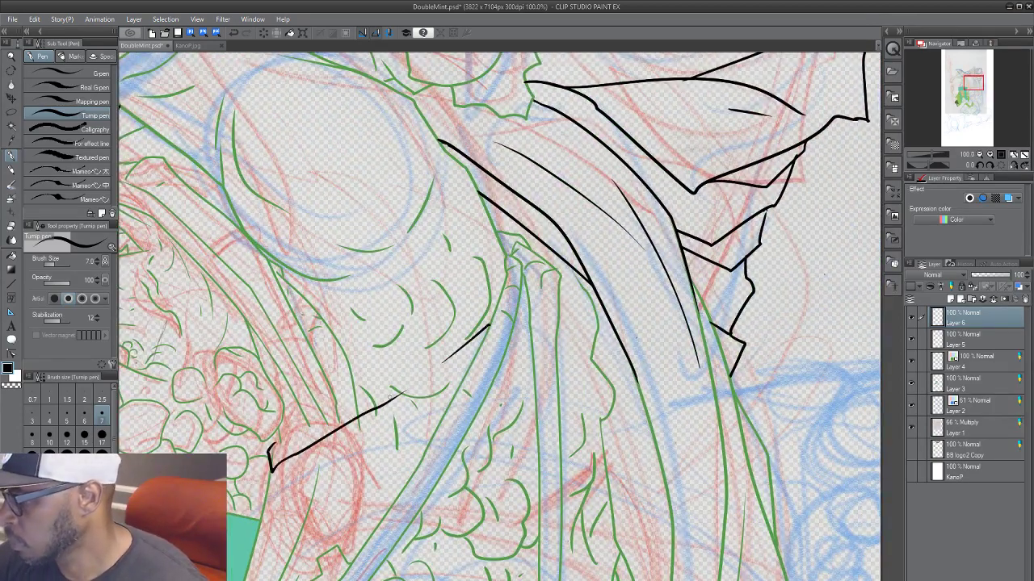
mouse_move(395, 397)
left_mouse_down()
mouse_move(447, 362)
mouse_move(431, 356)
mouse_move(501, 293)
left_mouse_up()
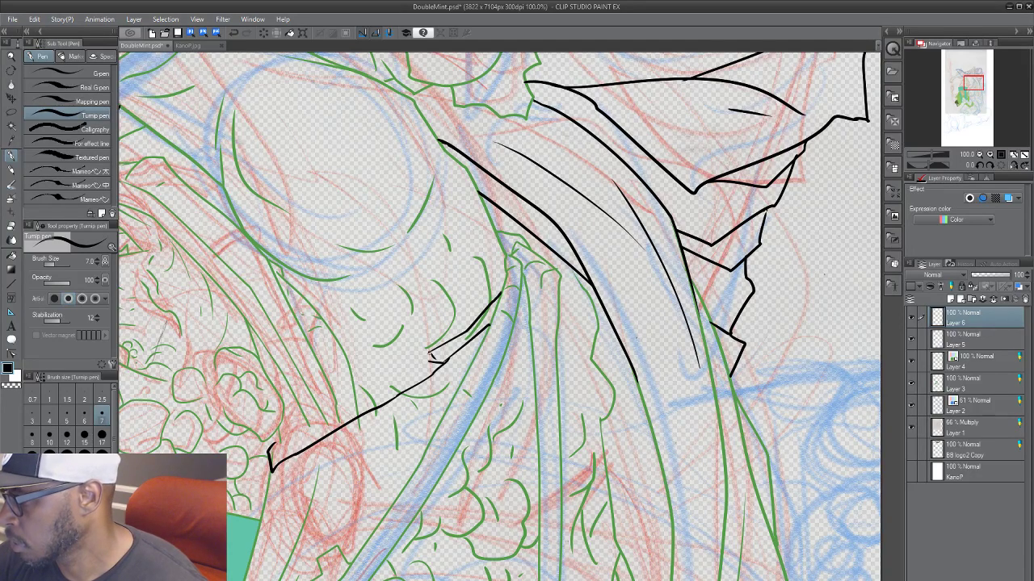
mouse_move(429, 354)
left_mouse_down()
mouse_move(278, 440)
mouse_move(353, 360)
mouse_move(360, 368)
mouse_move(320, 420)
left_mouse_up()
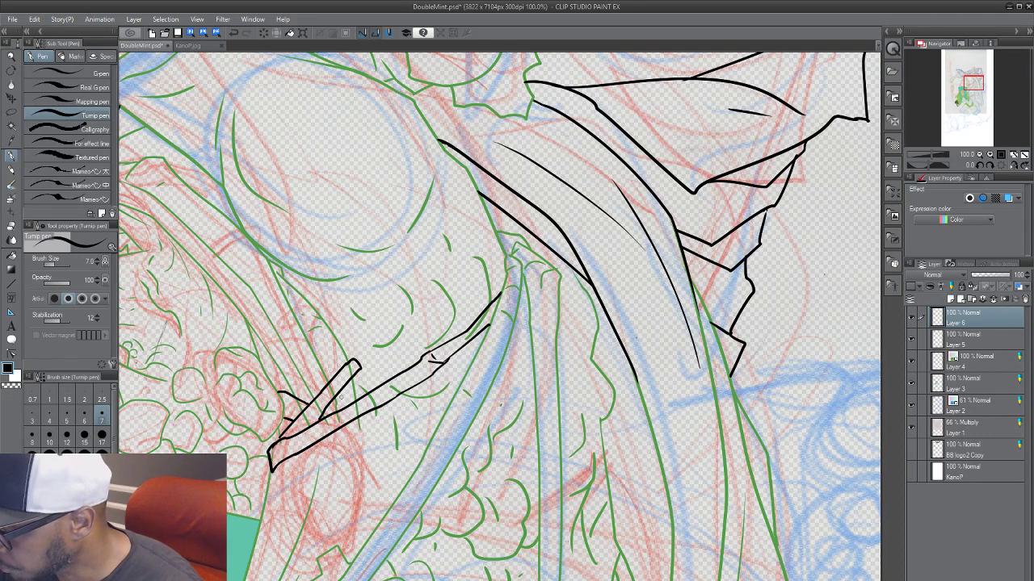
Step: On Layer 6, ink overlapping wrapped cloth bands with ragged ends around the red sketched oval below the knotted strand
mouse_move(340, 426)
left_mouse_down()
mouse_move(368, 447)
mouse_move(357, 460)
mouse_move(372, 480)
mouse_move(366, 443)
left_mouse_up()
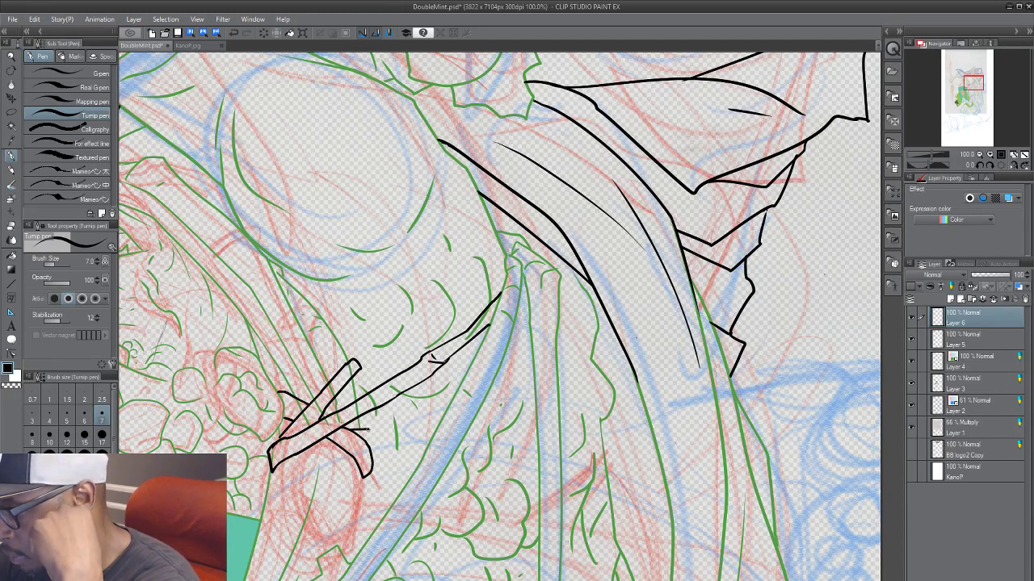
mouse_move(345, 473)
left_mouse_down()
mouse_move(267, 475)
mouse_move(260, 501)
mouse_move(319, 504)
mouse_move(356, 520)
left_mouse_up()
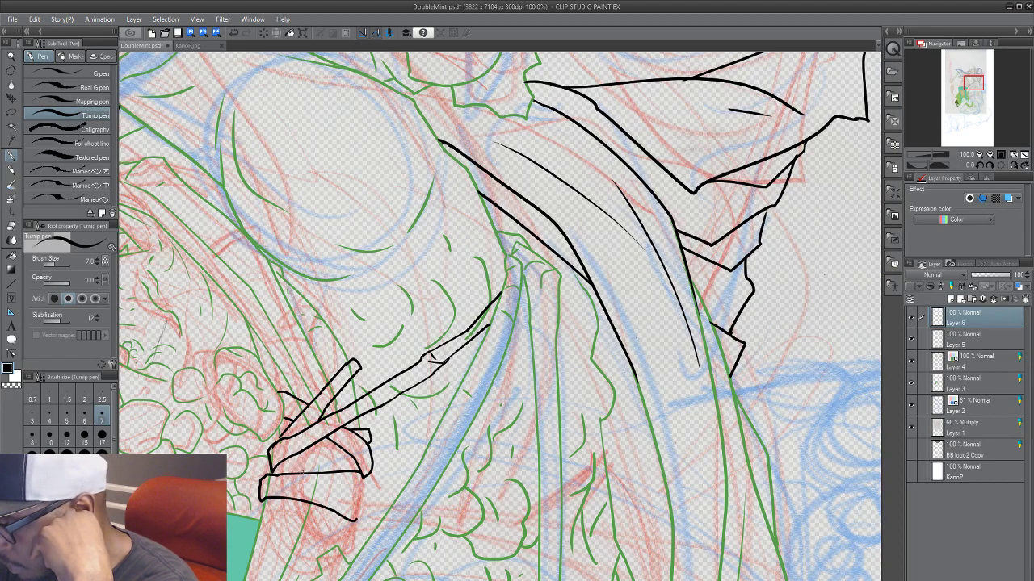
left_click_drag(304, 475, 368, 506)
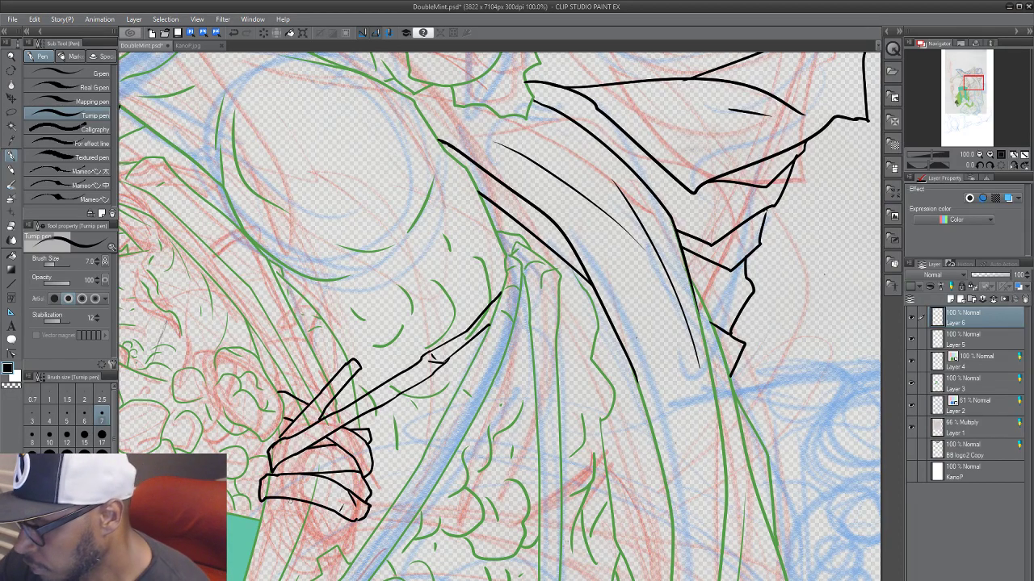
left_click_drag(278, 494, 341, 549)
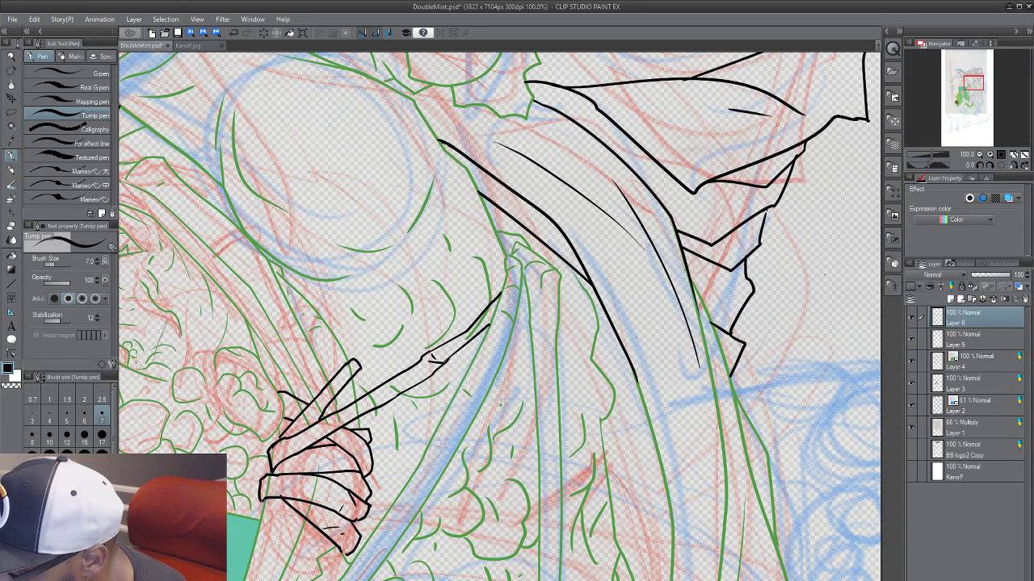
left_click_drag(257, 516, 288, 512)
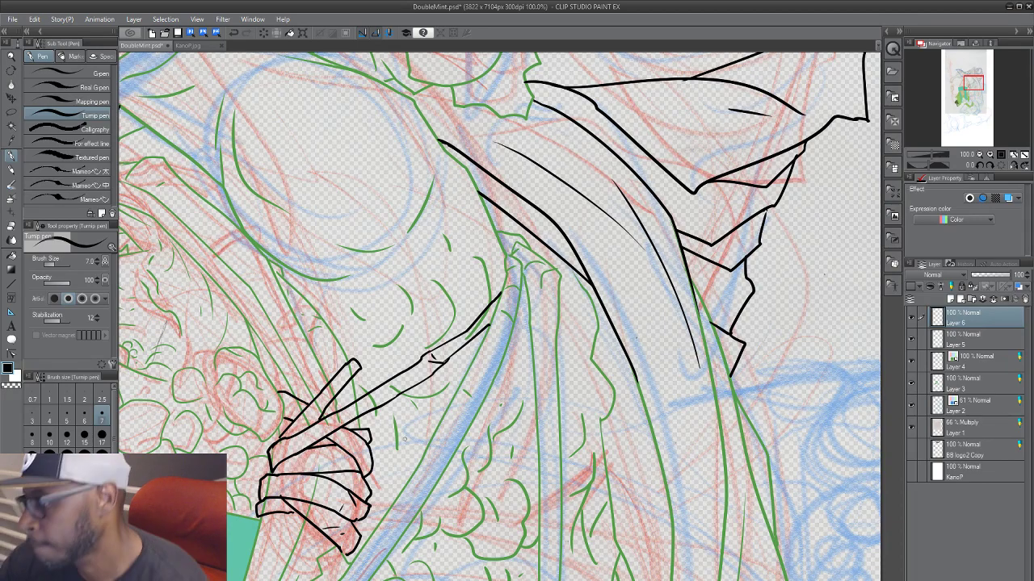
Step: Check the wrapped bands against the whole figure, toggle the visibility of Layer 5 to inspect its lines, and return to Layer 6
scroll(554, 415, "down", 2)
scroll(554, 414, "down", 1)
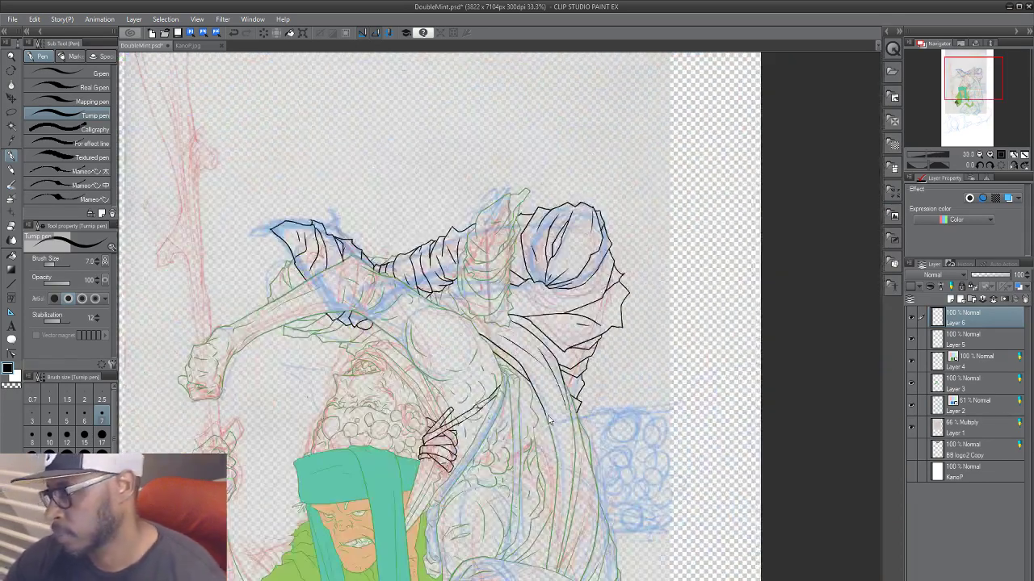
scroll(551, 416, "up", 3)
mouse_move(400, 496)
left_mouse_down()
mouse_move(398, 485)
mouse_move(497, 436)
left_mouse_up()
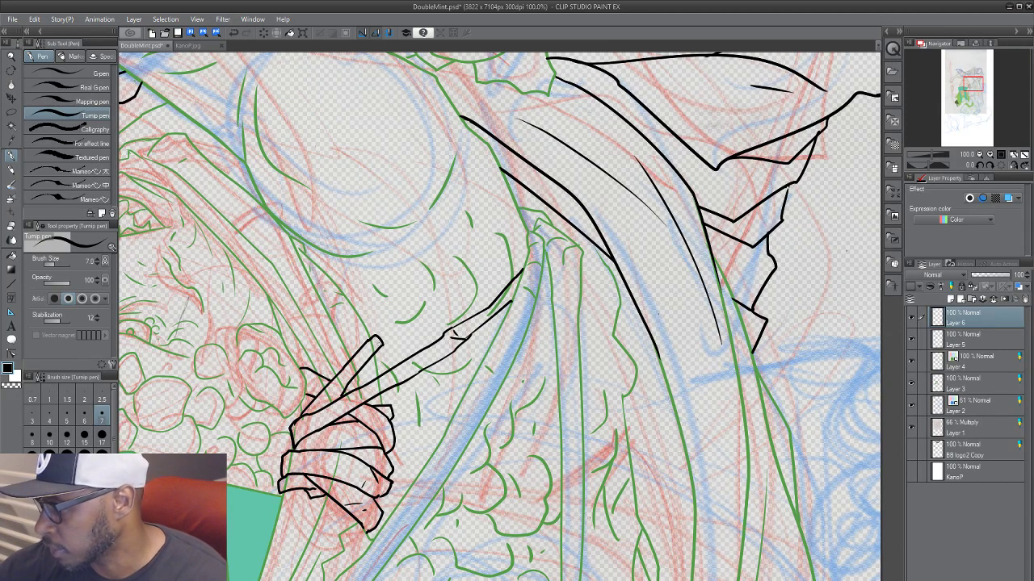
left_click(980, 360)
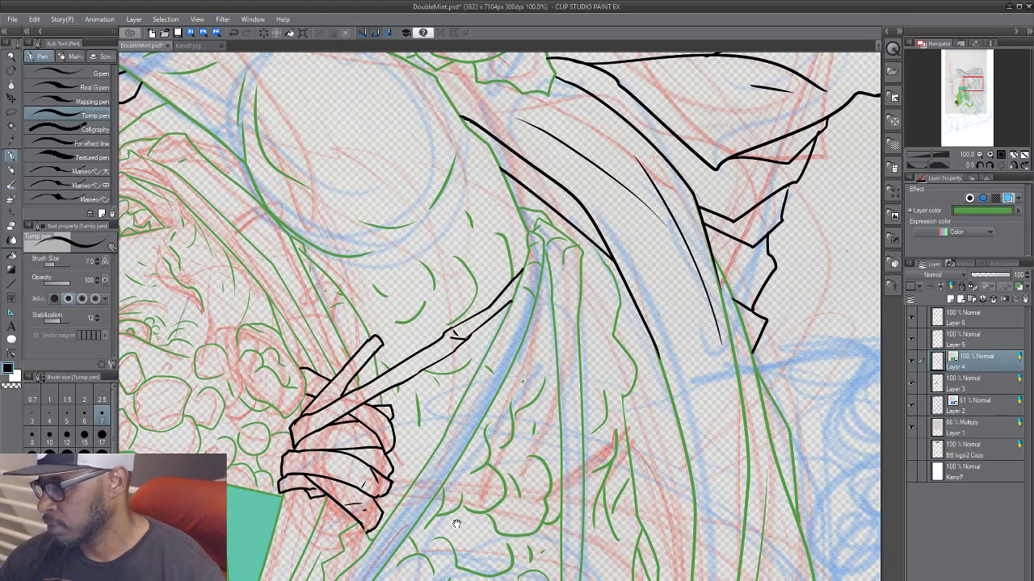
left_click_drag(436, 562, 522, 484)
scroll(484, 496, "down", 1)
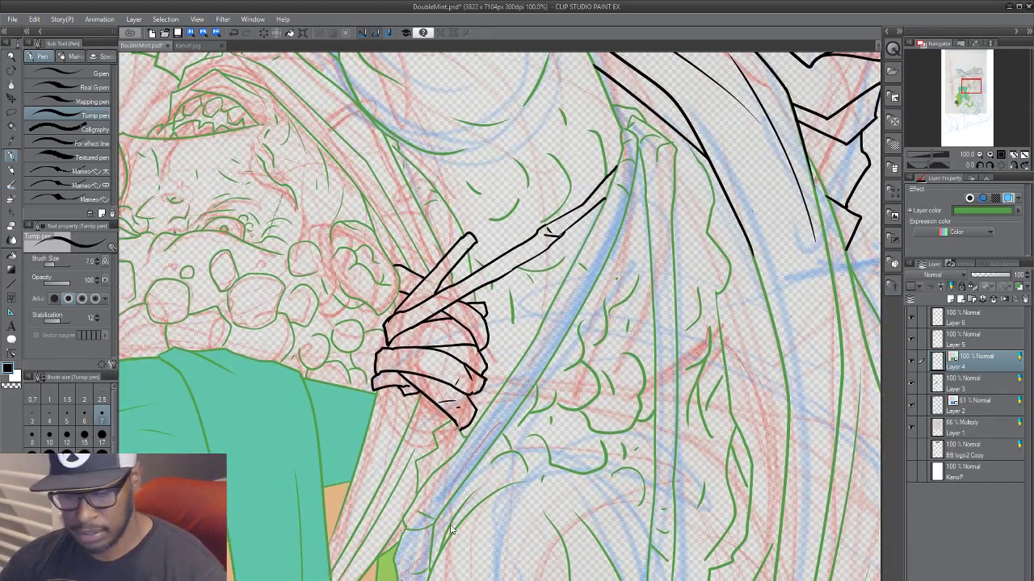
scroll(454, 533, "down", 1)
left_click_drag(785, 465, 789, 399)
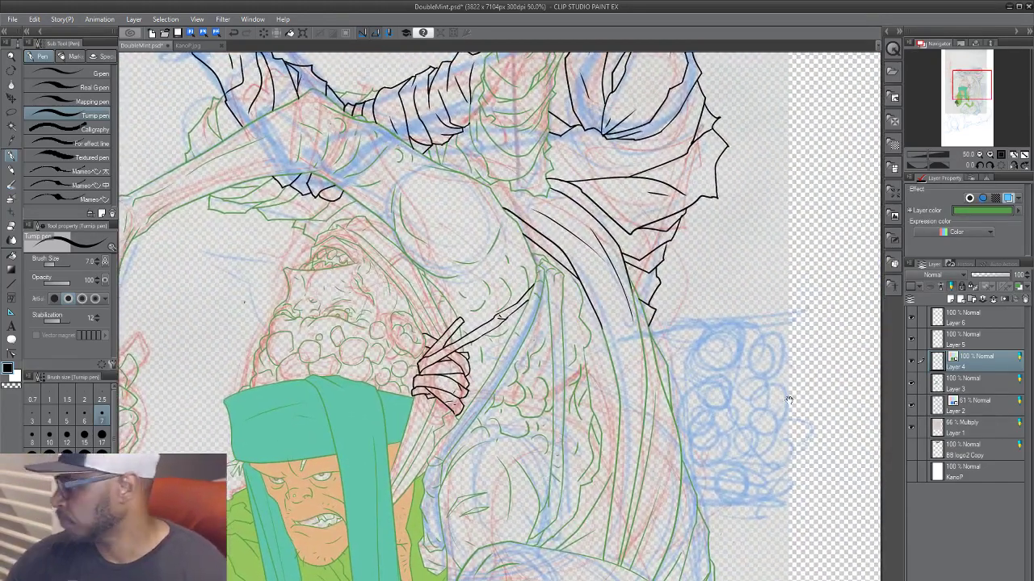
left_click(969, 323)
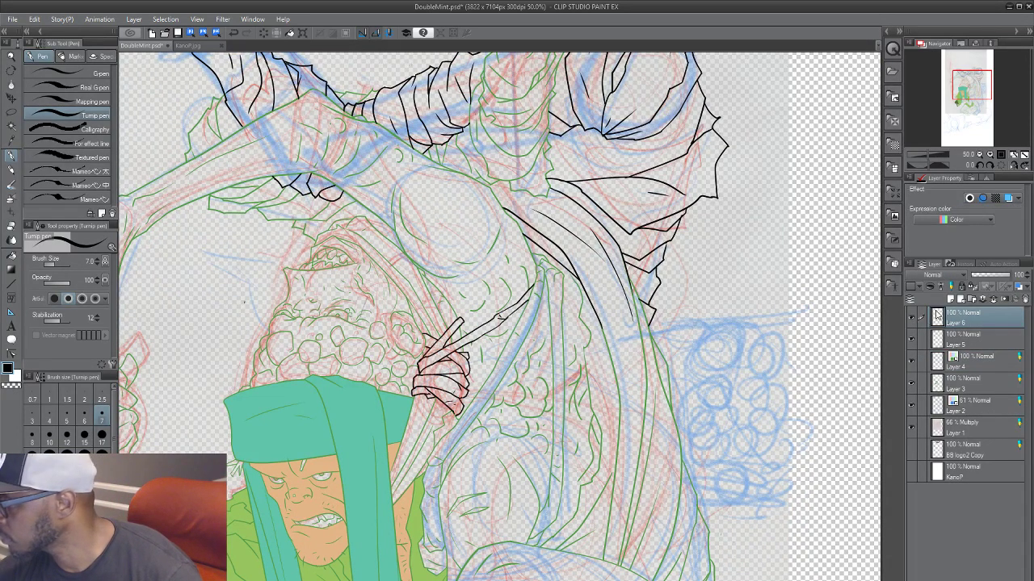
left_click(955, 343)
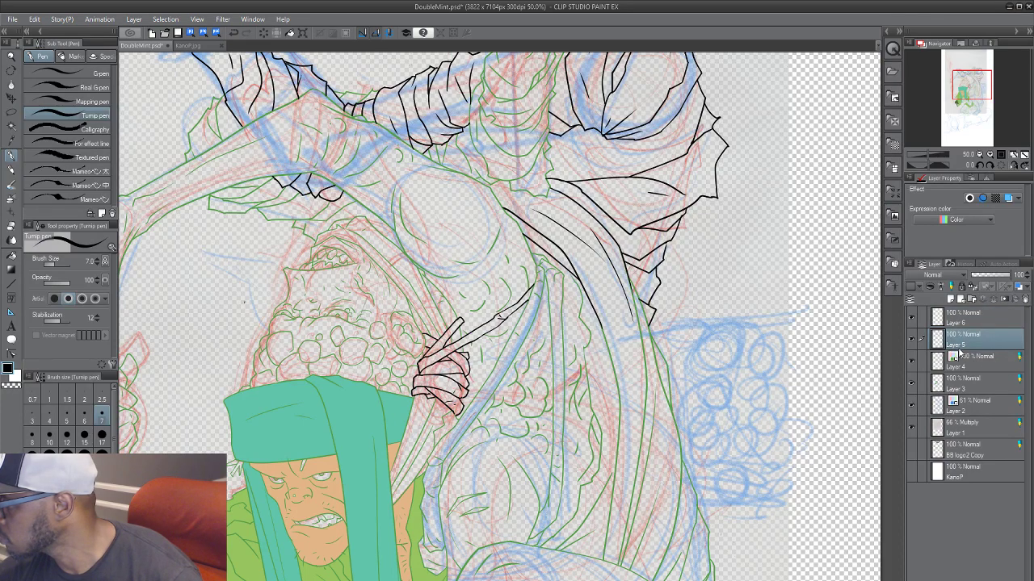
left_click(912, 341)
left_click(912, 342)
left_click(969, 319)
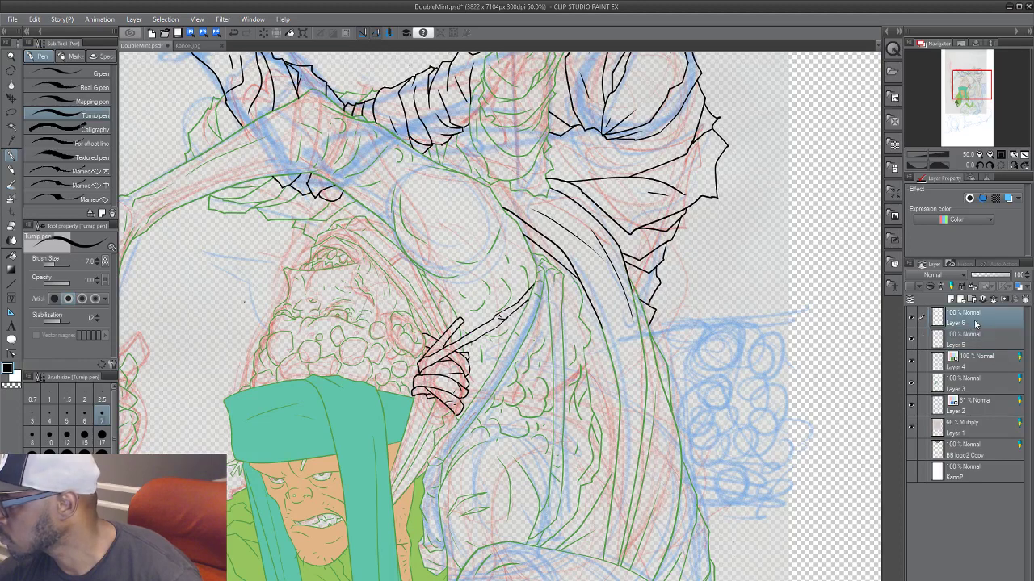
left_click_drag(568, 370, 590, 424)
mouse_move(487, 398)
left_mouse_down()
mouse_move(468, 404)
mouse_move(489, 440)
left_mouse_up()
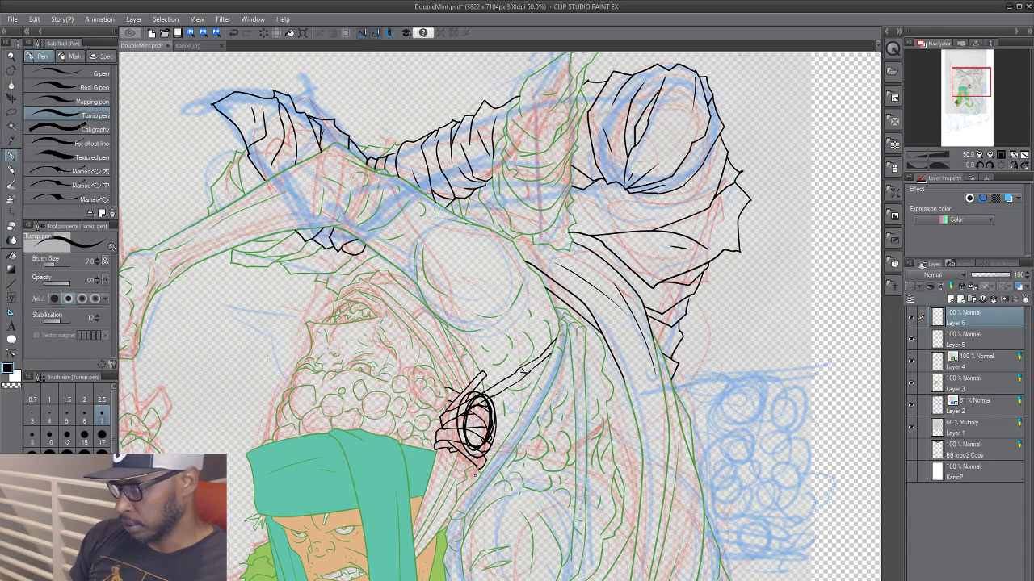
key("ctrl+z")
key("ctrl+z")
mouse_move(472, 398)
left_mouse_down()
mouse_move(378, 208)
mouse_move(368, 319)
mouse_move(396, 278)
mouse_move(367, 307)
mouse_move(388, 271)
left_mouse_up()
key("ctrl+z")
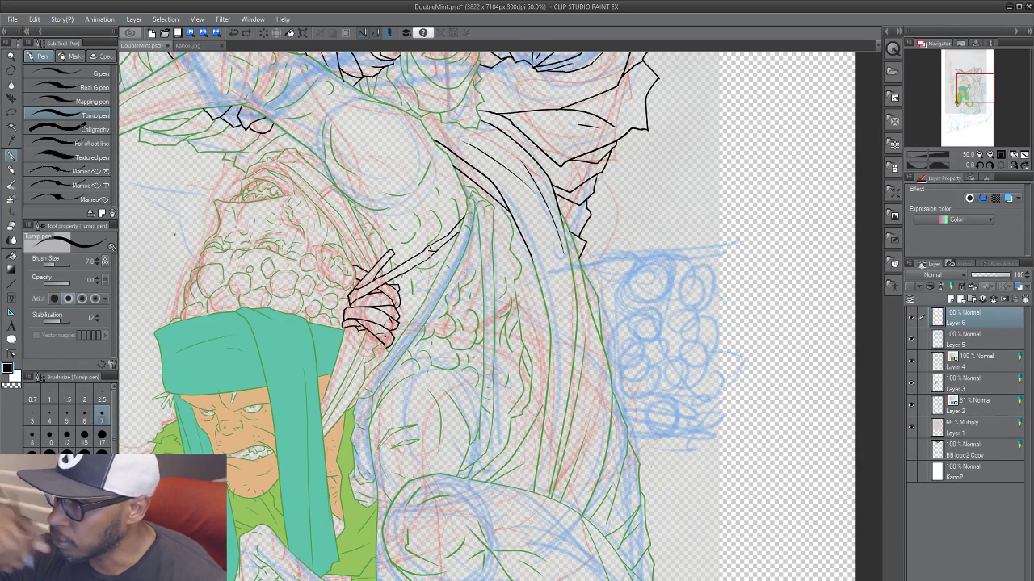
mouse_move(484, 156)
left_mouse_down()
mouse_move(498, 138)
mouse_move(520, 207)
mouse_move(587, 280)
mouse_move(539, 162)
left_mouse_up()
mouse_move(441, 276)
left_mouse_down()
mouse_move(427, 283)
mouse_move(440, 335)
mouse_move(446, 275)
mouse_move(428, 323)
mouse_move(445, 278)
mouse_move(426, 295)
mouse_move(446, 323)
left_mouse_up()
key("ctrl+z")
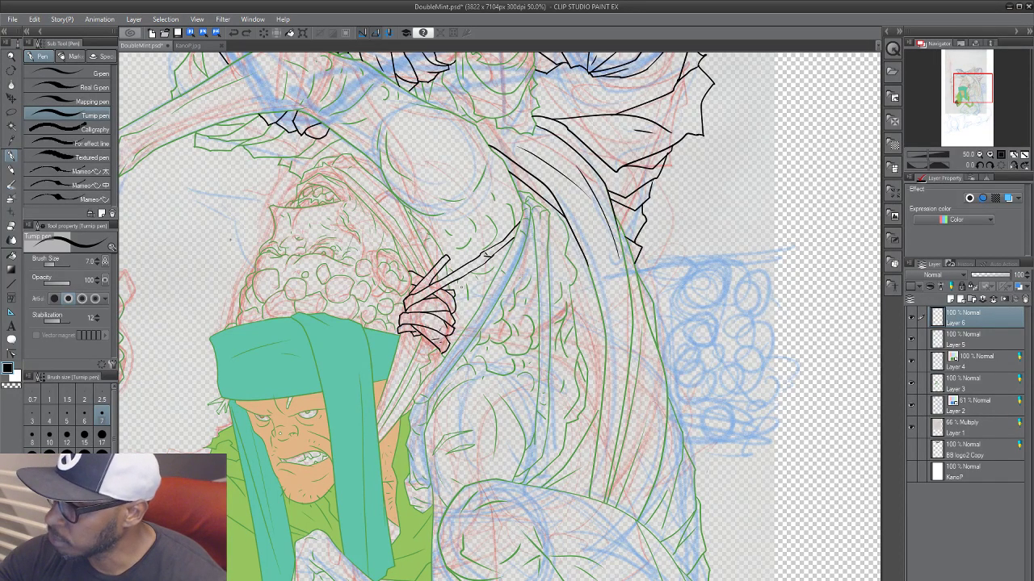
Step: With brush size 8, ink both edges of the staff from the angular notch above the upper fist down to the lower fist
mouse_move(496, 423)
left_mouse_down()
mouse_move(507, 503)
mouse_move(516, 474)
mouse_move(564, 495)
mouse_move(585, 528)
mouse_move(670, 527)
left_mouse_up()
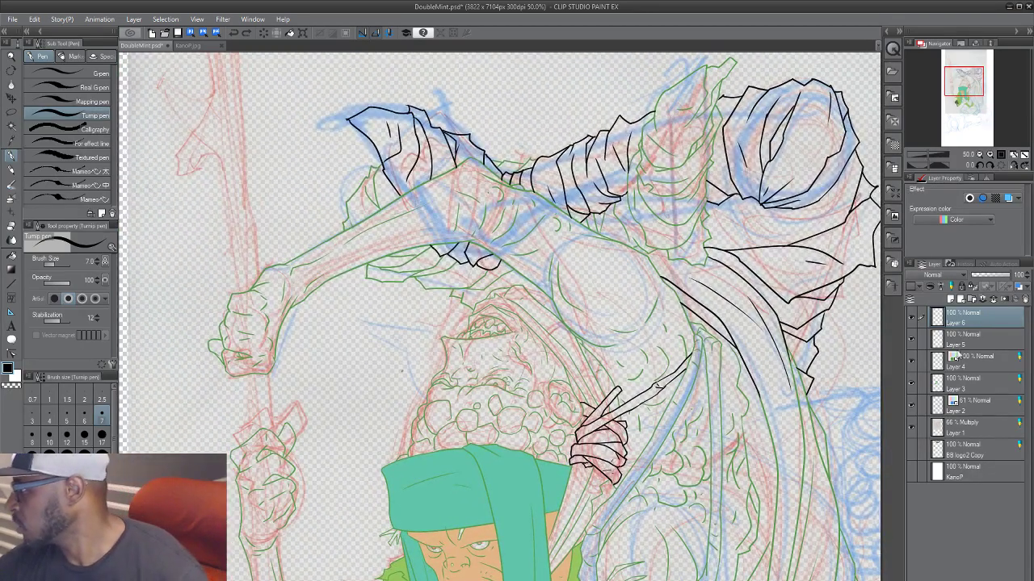
left_click_drag(619, 432, 663, 414)
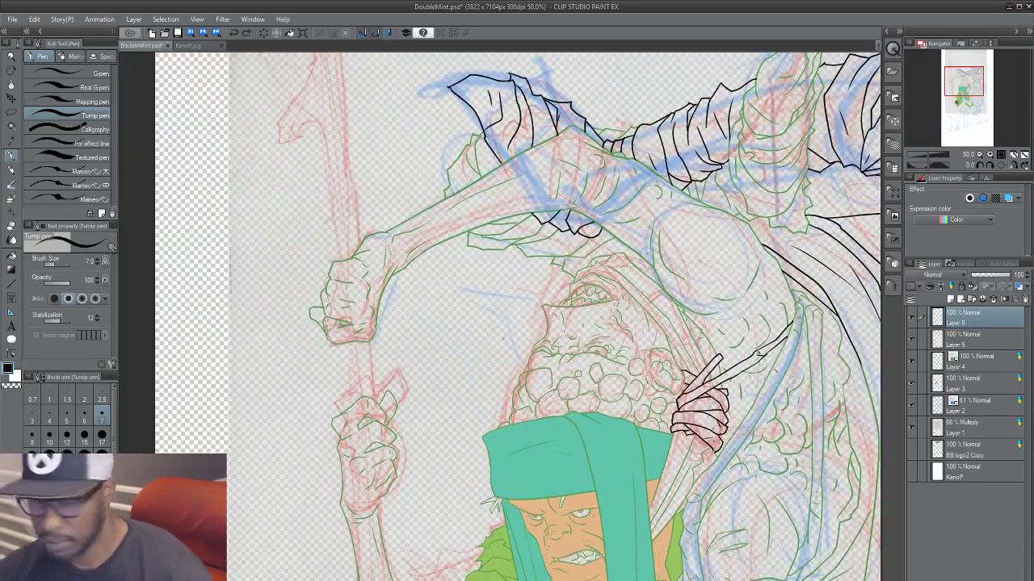
scroll(662, 414, "down", 1)
left_click_drag(528, 531, 387, 370)
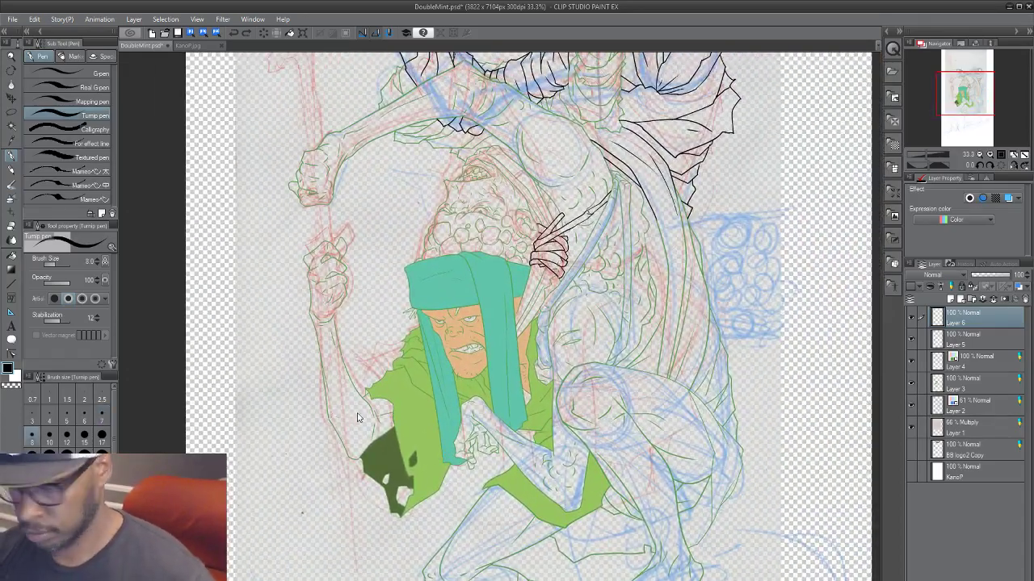
scroll(359, 418, "up", 1)
scroll(300, 131, "up", 3)
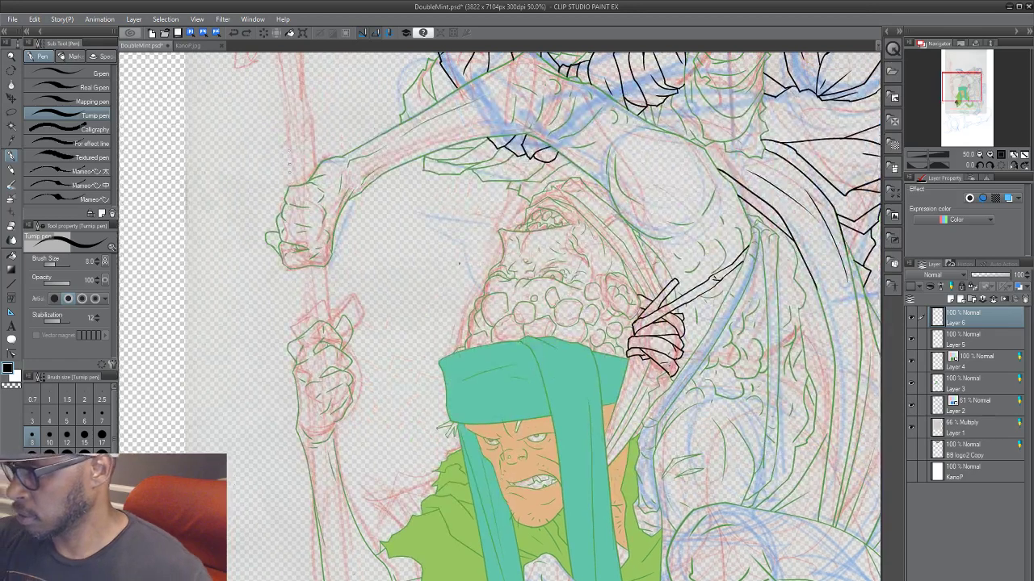
left_click_drag(300, 131, 300, 179)
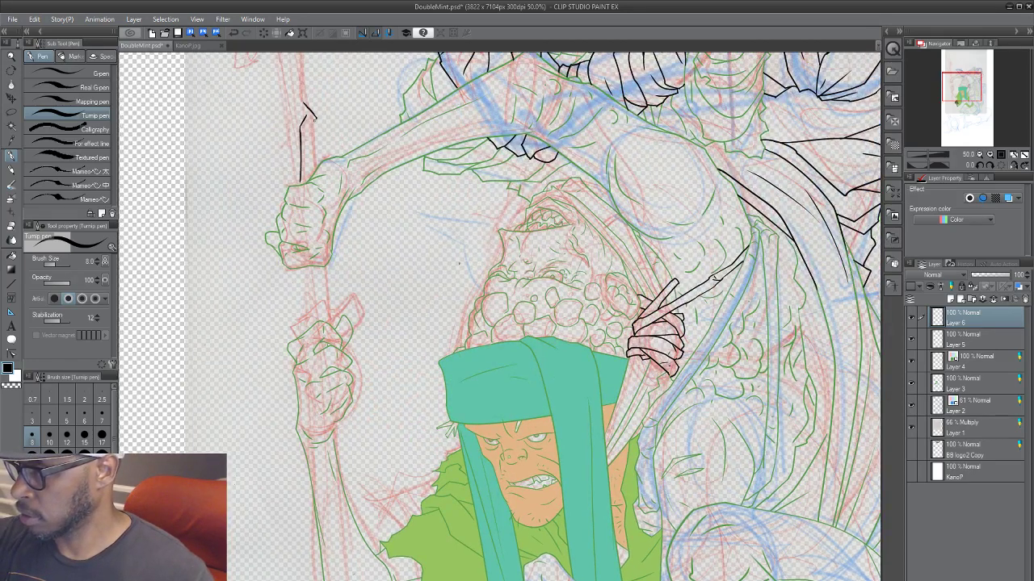
left_click_drag(316, 119, 336, 322)
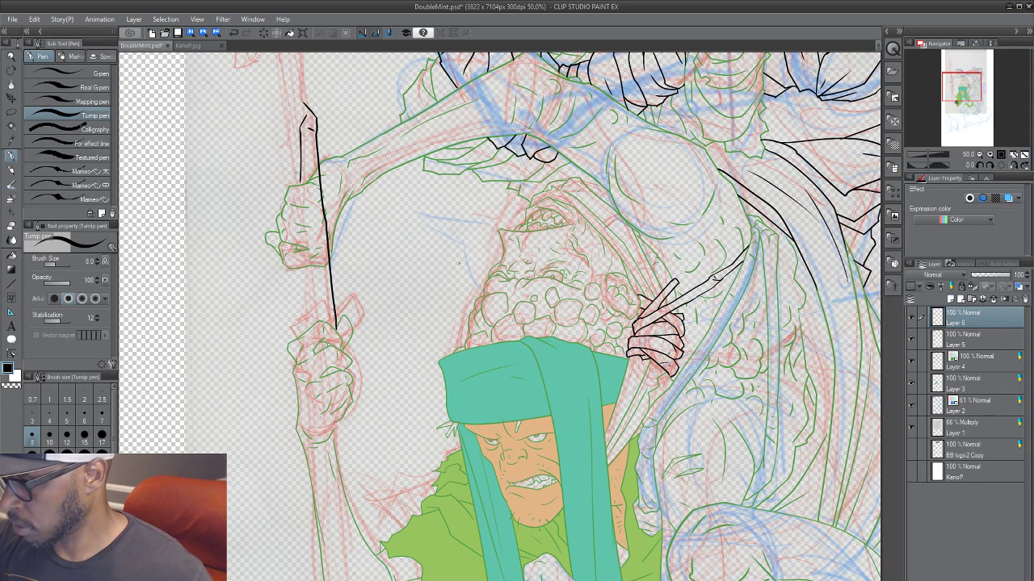
left_click_drag(282, 112, 303, 331)
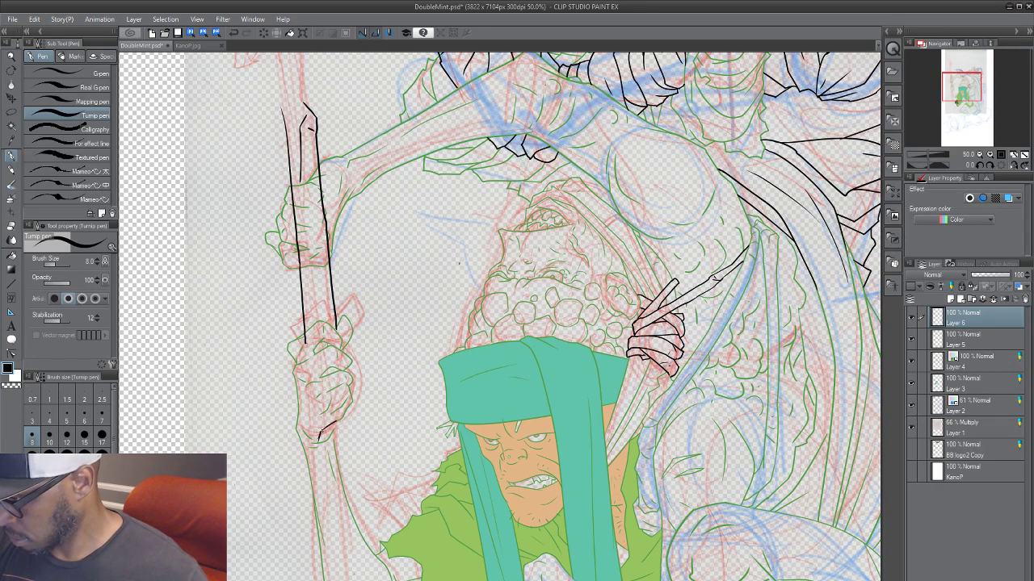
Step: Ink the staff's edges below the lower fist with a notch on one side, and erase the staff lines crossing the upper fist
left_click_drag(320, 436, 328, 579)
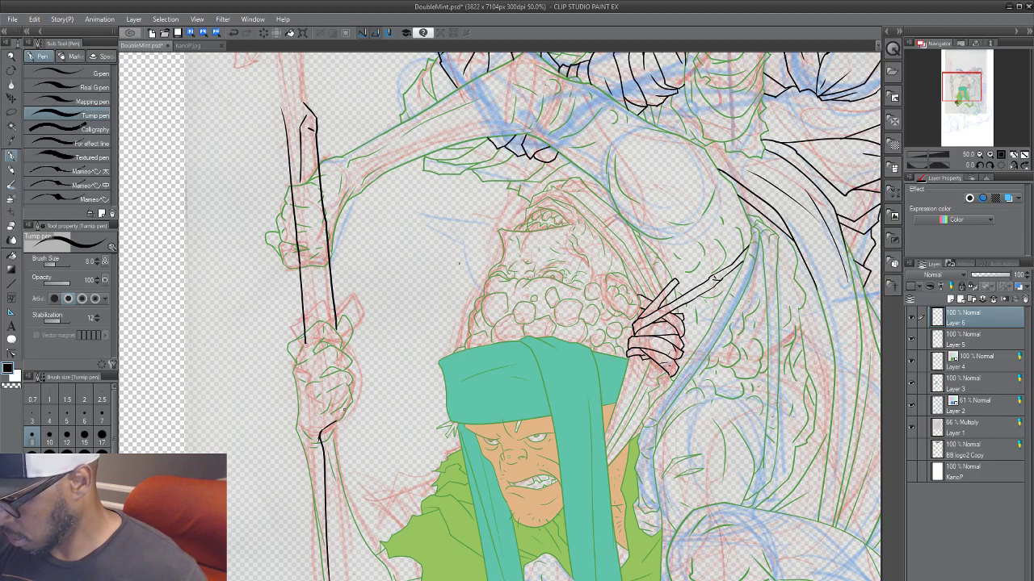
left_click_drag(344, 409, 358, 540)
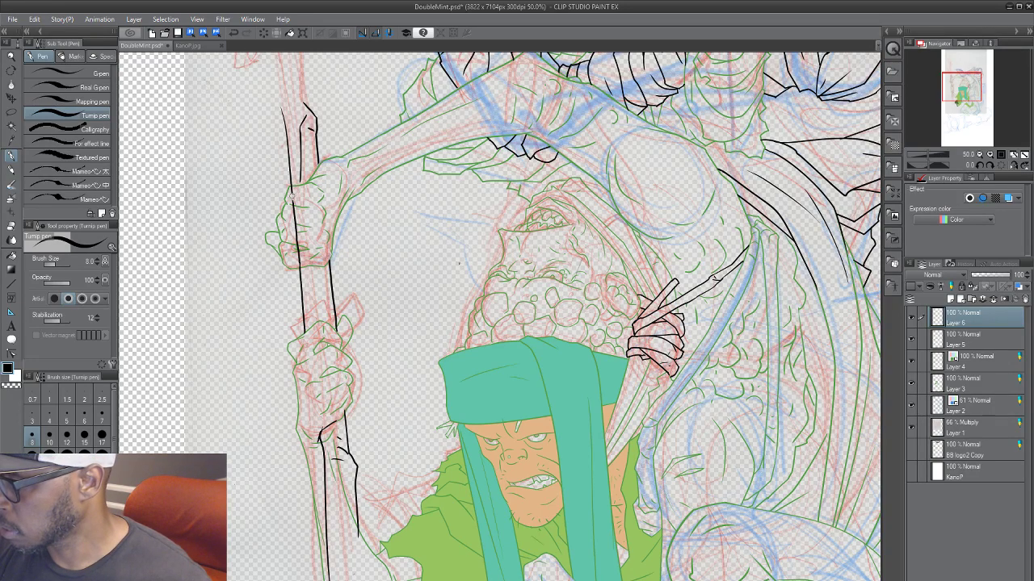
left_click_drag(290, 189, 297, 240)
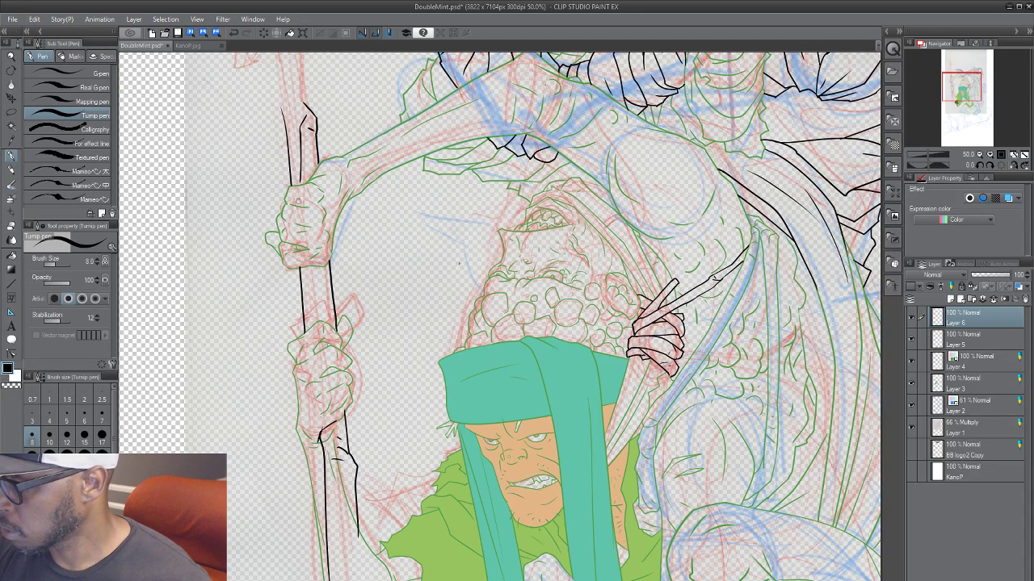
Step: Inspect the staff's edges between the two fists and set the Turnip pen's brush size to 6, with Layer 6 active
scroll(354, 409, "up", 4)
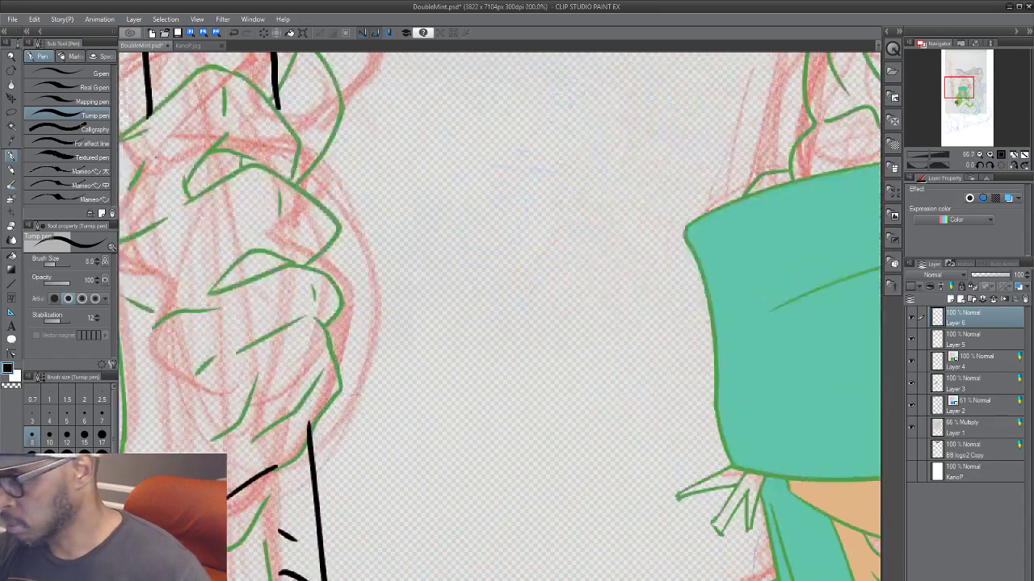
left_click_drag(326, 115, 444, 458)
left_click(970, 357)
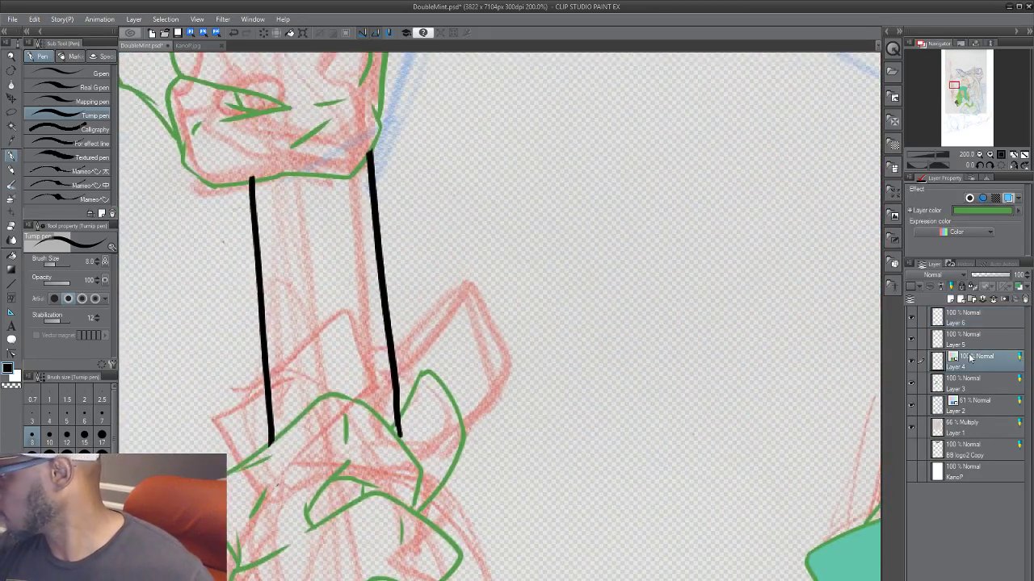
key("bracketleft")
key("bracketleft")
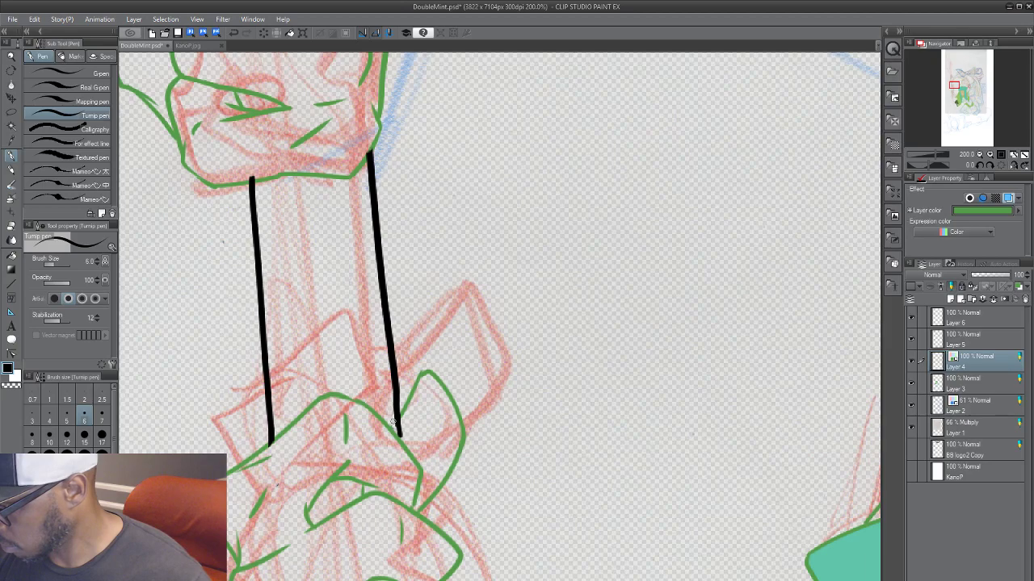
left_click(976, 319)
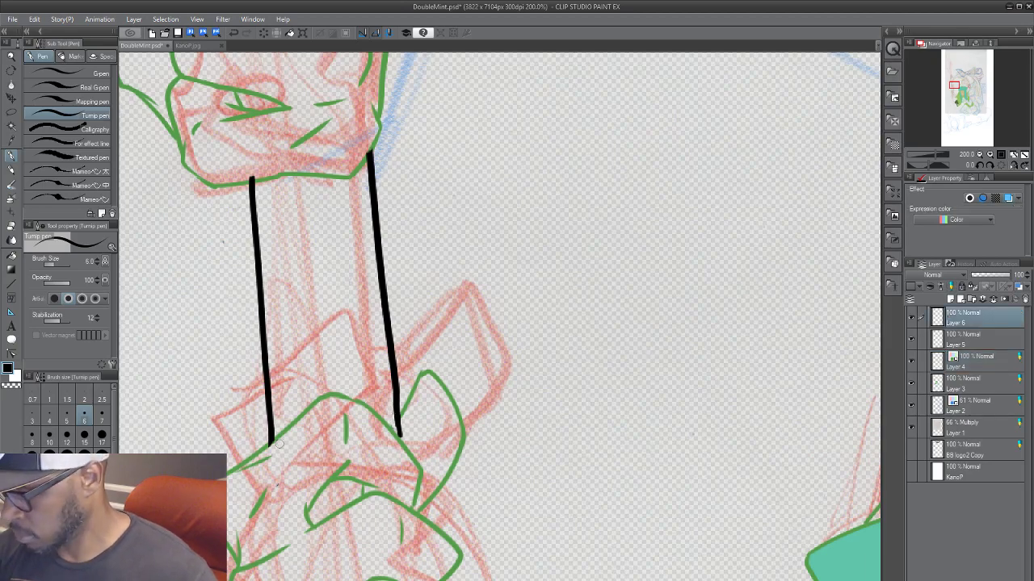
scroll(612, 280, "down", 2)
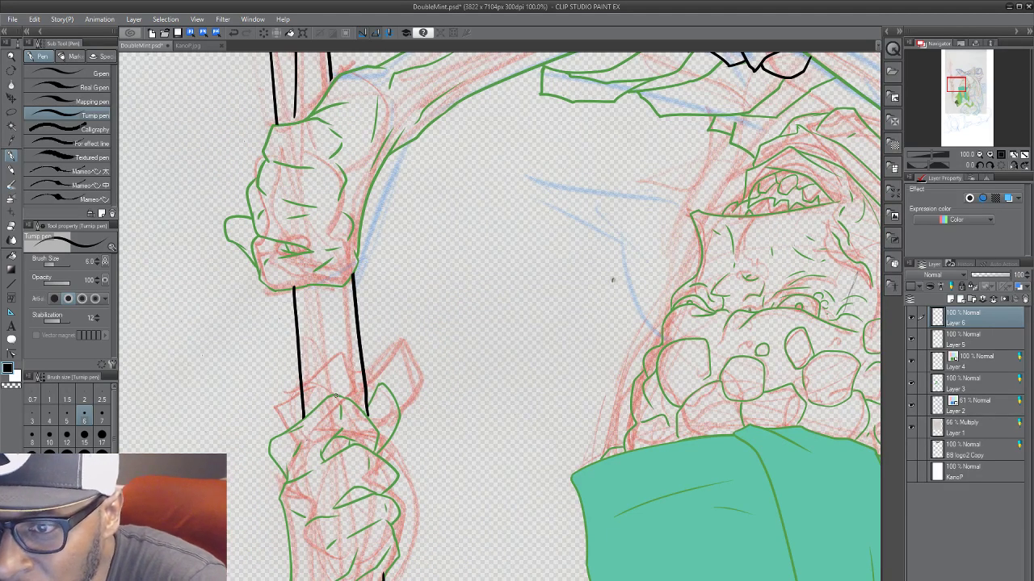
left_click_drag(414, 504, 358, 441)
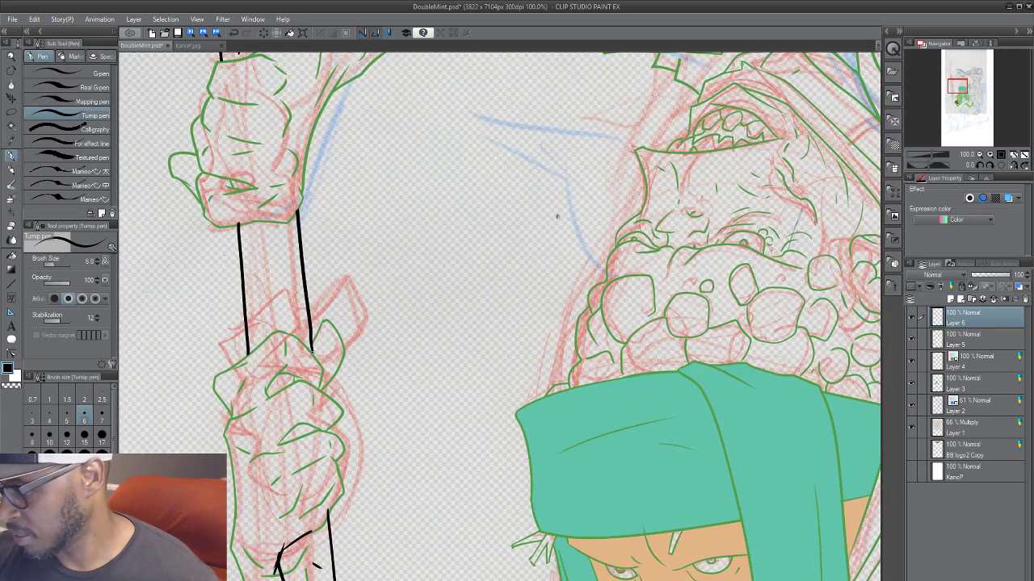
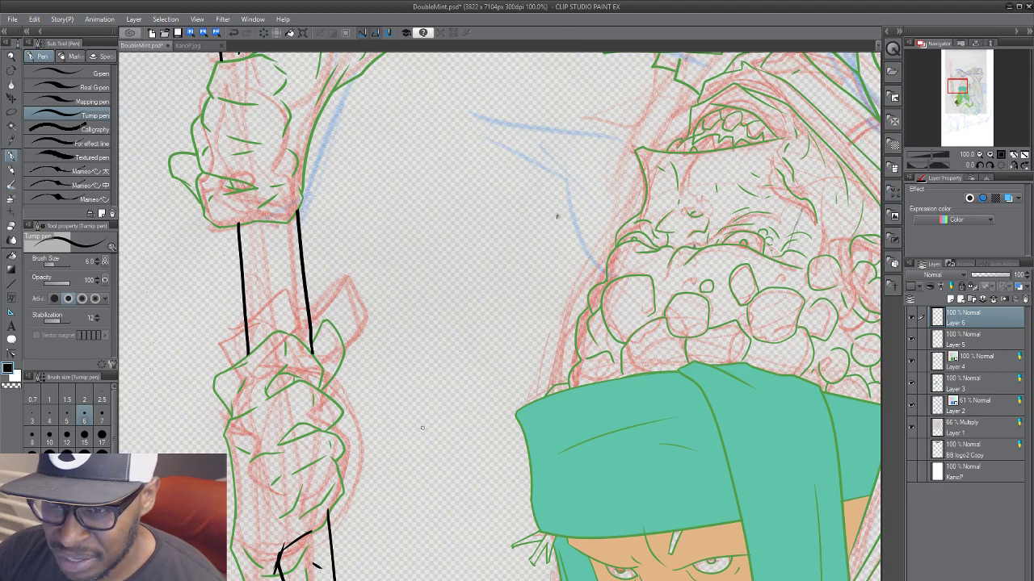
mouse_move(466, 395)
left_mouse_down()
mouse_move(409, 452)
mouse_move(414, 432)
left_mouse_up()
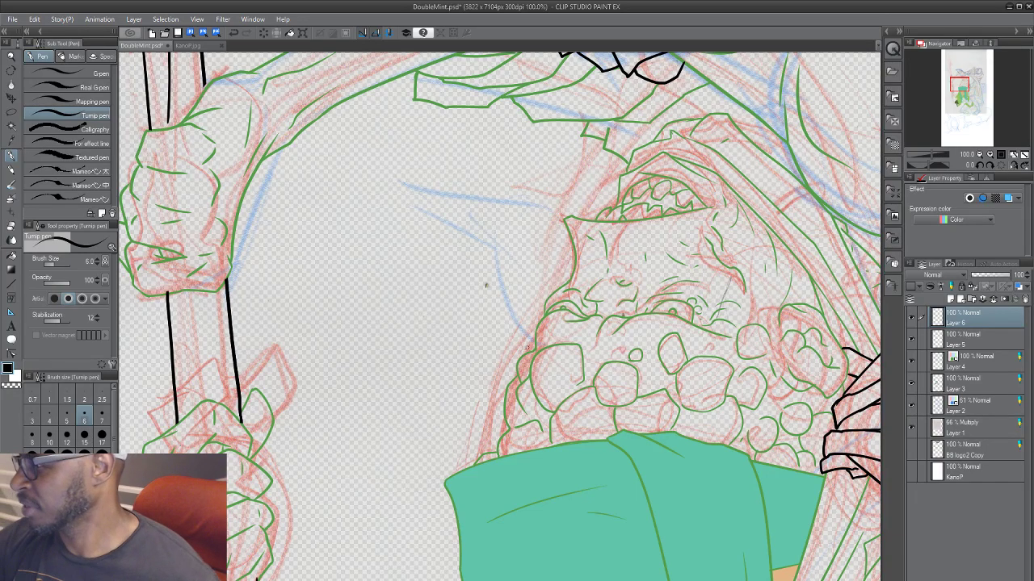
scroll(493, 286, "down", 3)
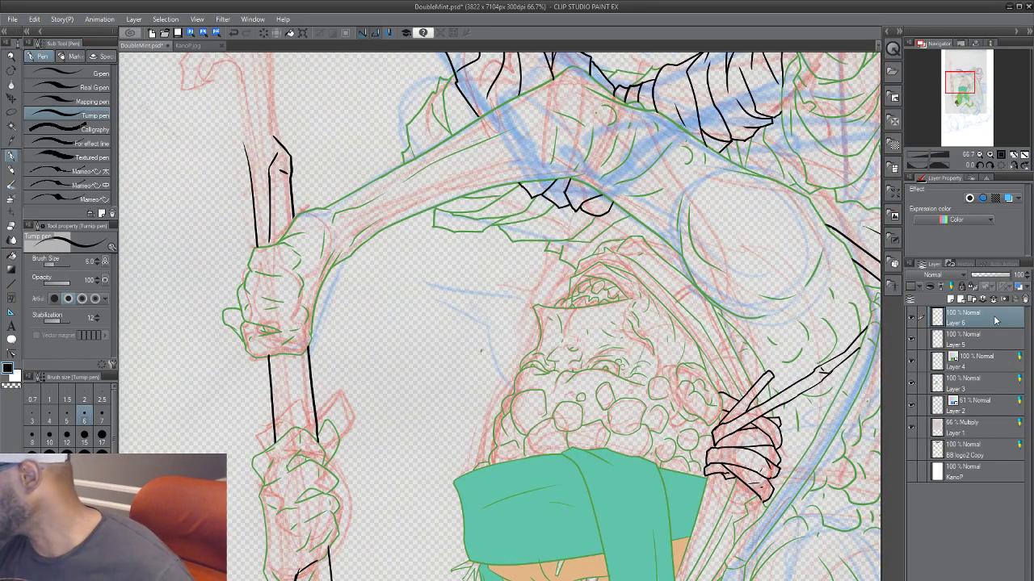
Step: Hide Layer 6 and show it again to compare the staff lines with the sketch, and inspect the area around the lower fist
left_click_drag(788, 392, 739, 333)
left_click(912, 318)
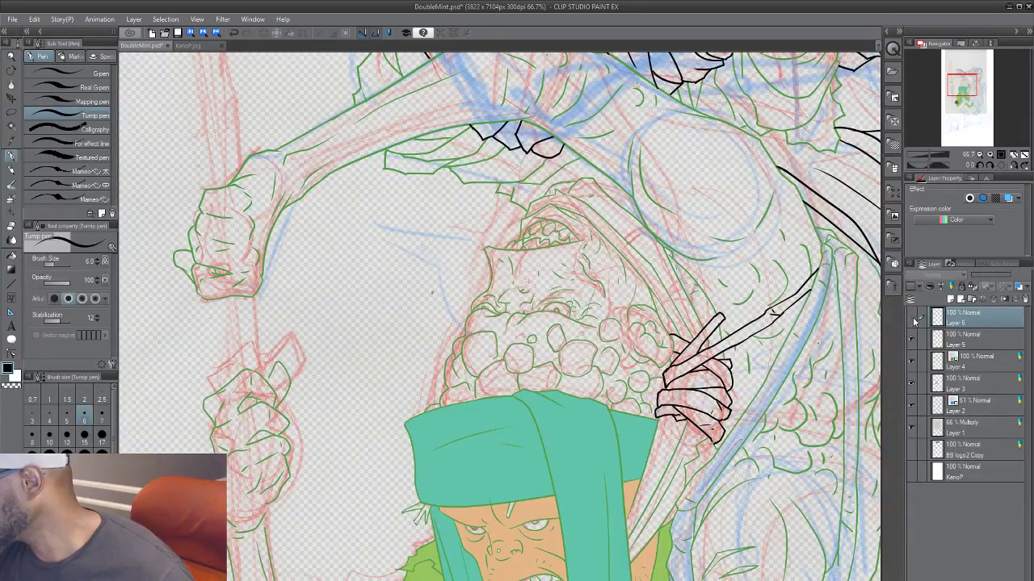
left_click(912, 318)
left_click_drag(587, 446, 686, 255)
left_click_drag(520, 489, 549, 578)
left_click(524, 485, "ctrl")
left_click(520, 408, "ctrl")
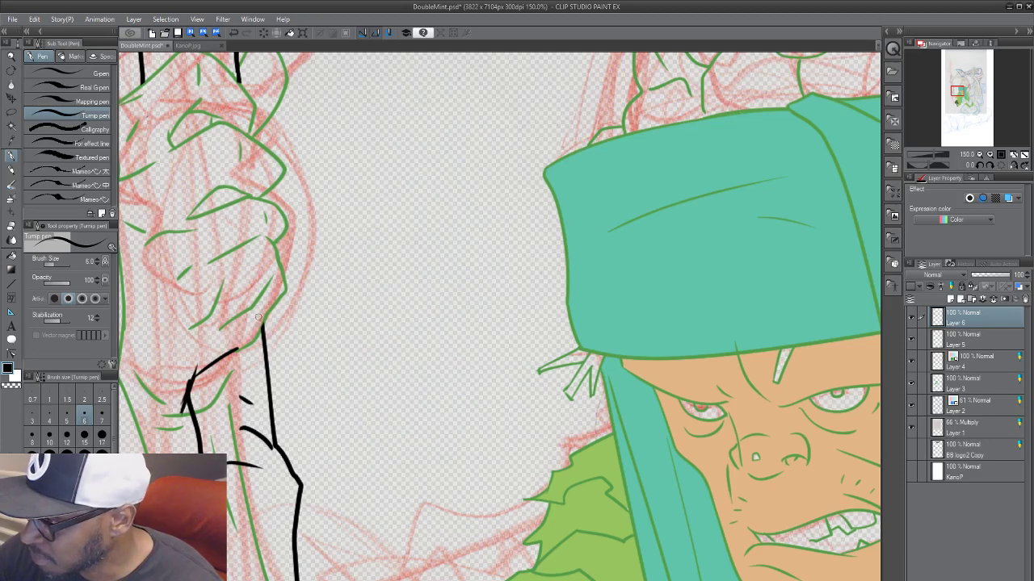
Step: With the Turnip pen at brush size 7, ink the staff's edge nearest the green robe from beside the forearm down past the feet
left_click_drag(272, 319, 292, 289)
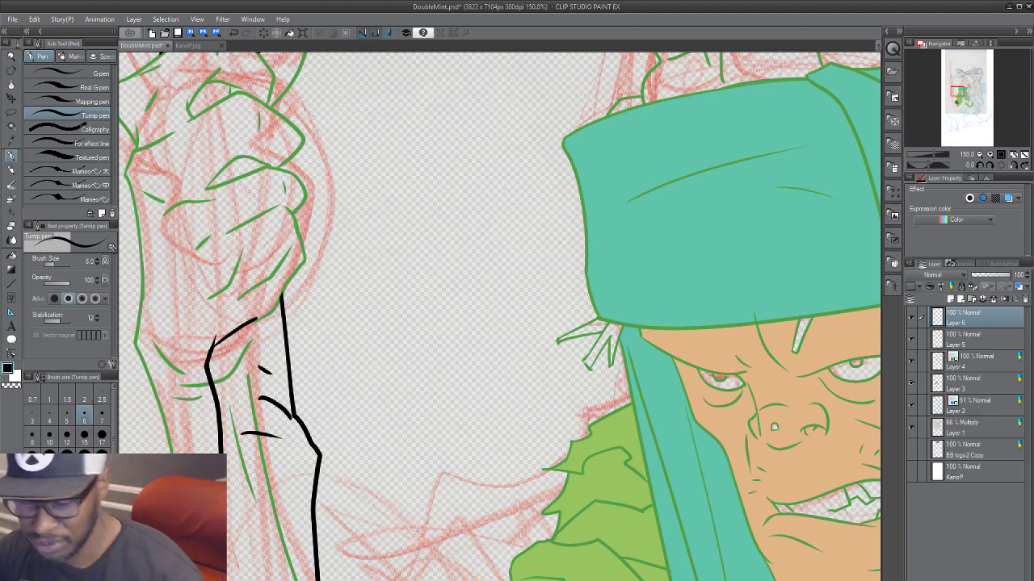
scroll(273, 241, "down", 2)
scroll(273, 240, "up", 1)
left_click_drag(405, 475, 425, 239)
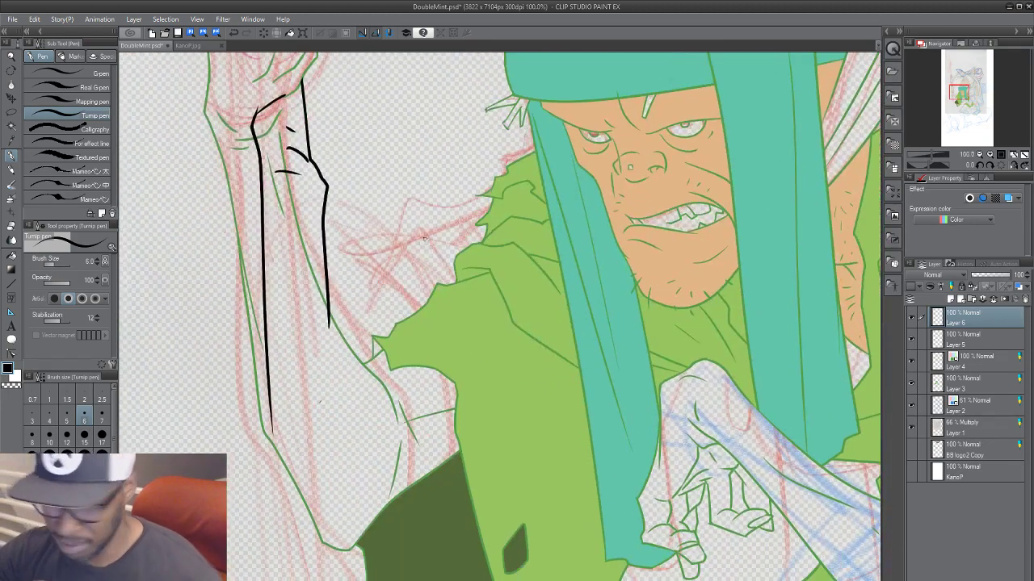
scroll(424, 238, "down", 4)
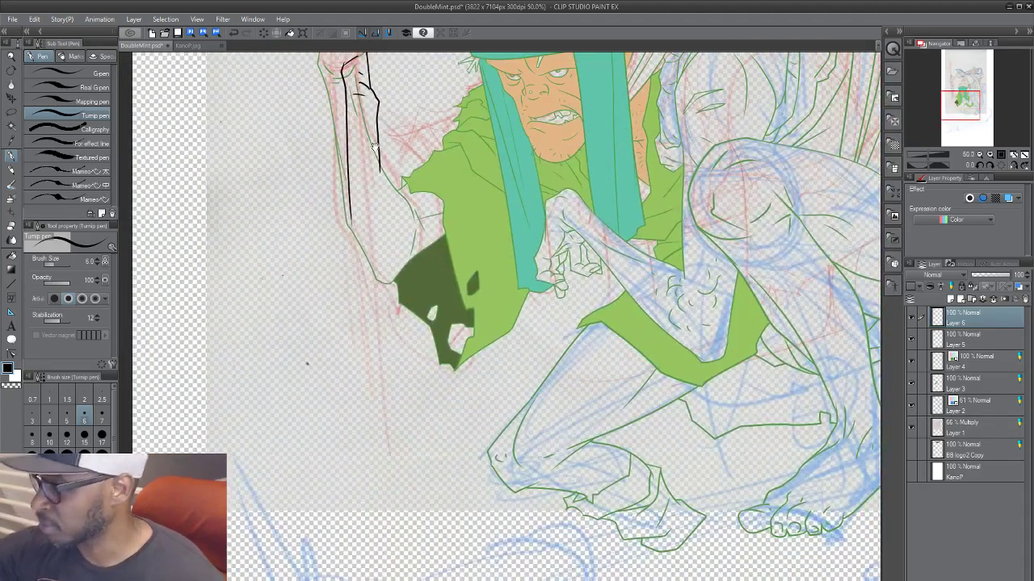
key("bracketright")
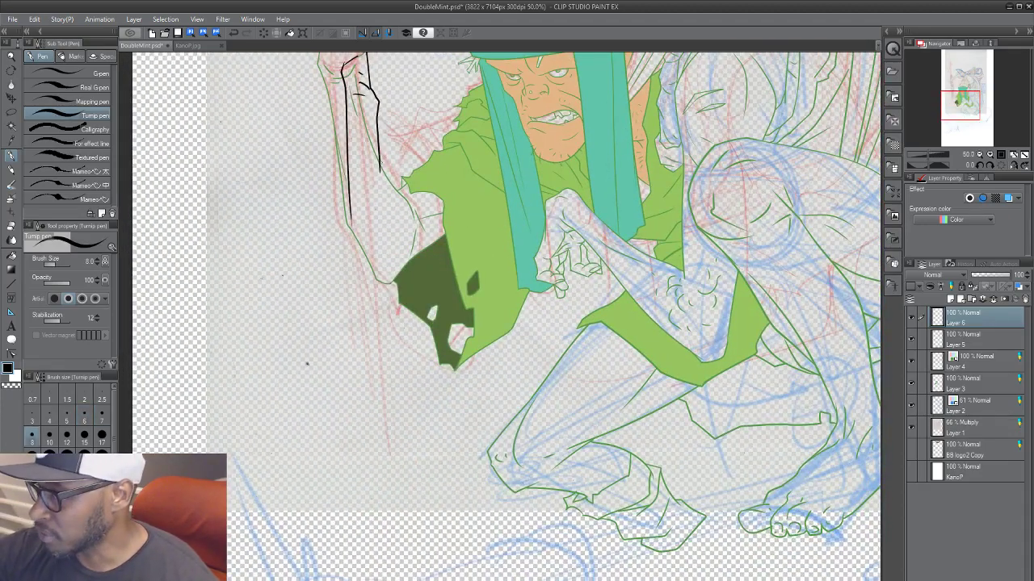
key("bracketleft")
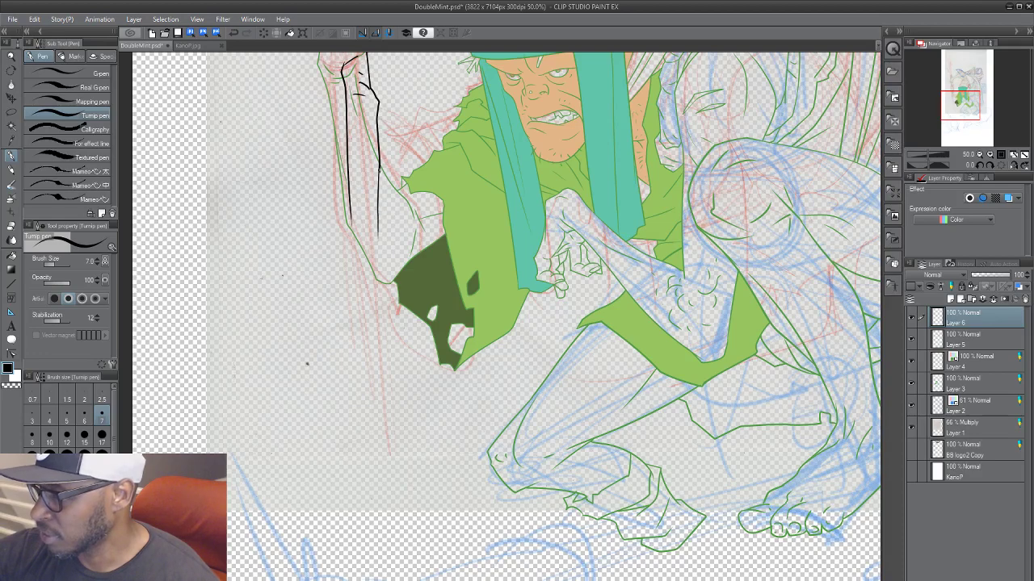
left_click_drag(380, 171, 418, 569)
Step: Ink the staff's outer edge down past the feet with a small notch, flare the edge nearest the feet, and add wood-grain lines between them
left_click_drag(349, 218, 367, 368)
left_click_drag(358, 332, 374, 578)
key("ctrl+z")
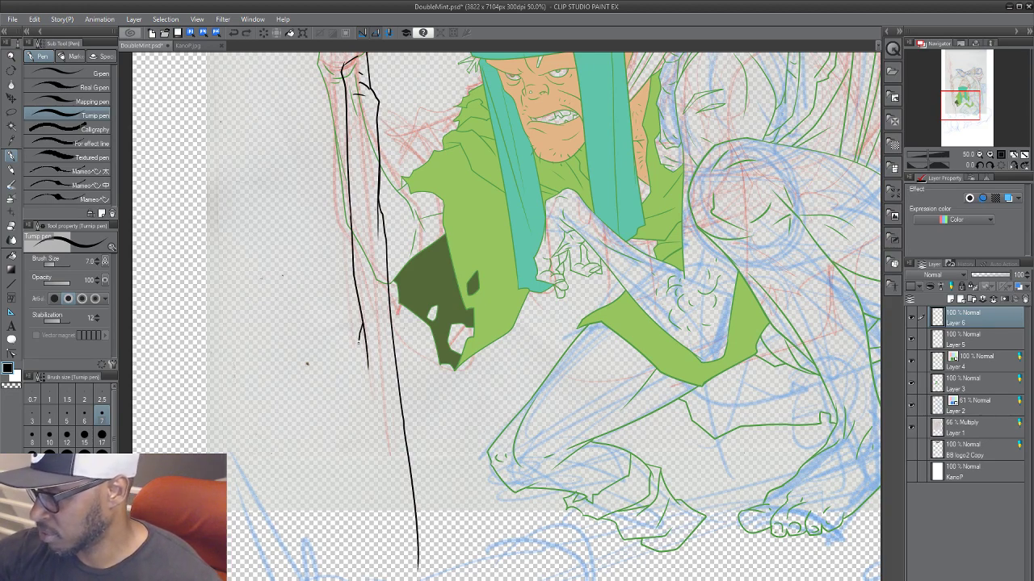
left_click_drag(358, 337, 394, 580)
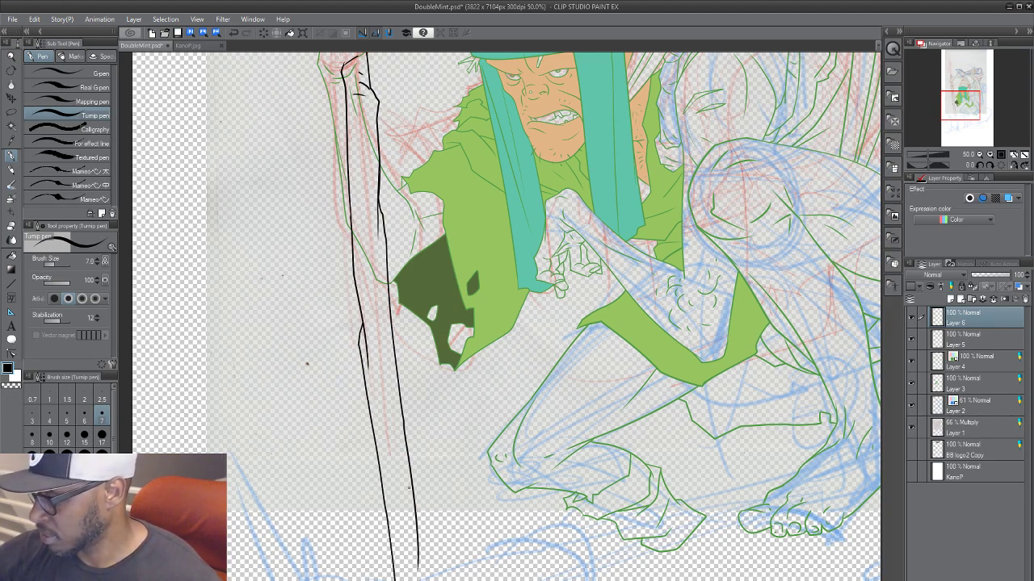
left_click_drag(416, 511, 431, 580)
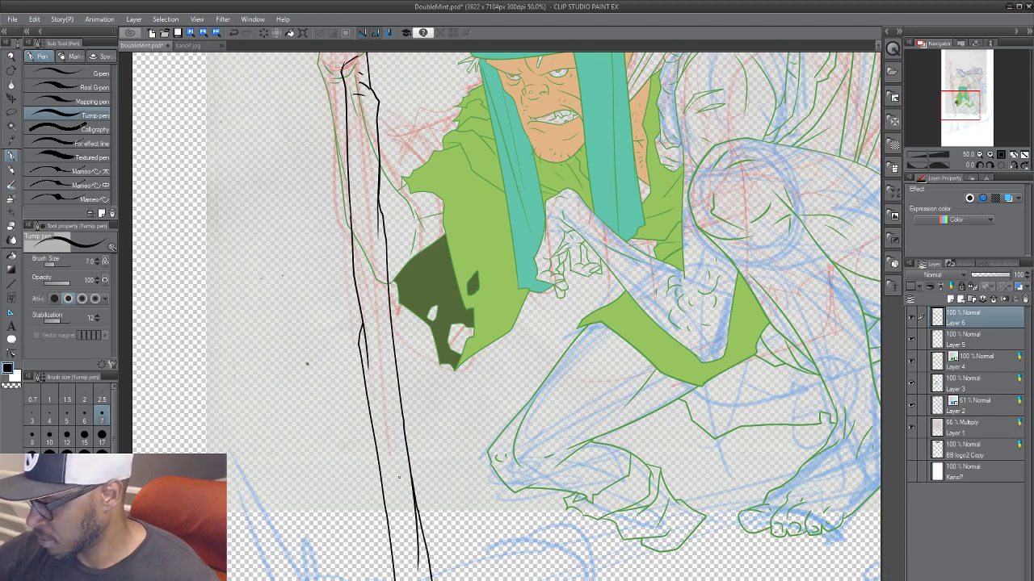
left_click_drag(399, 483, 399, 575)
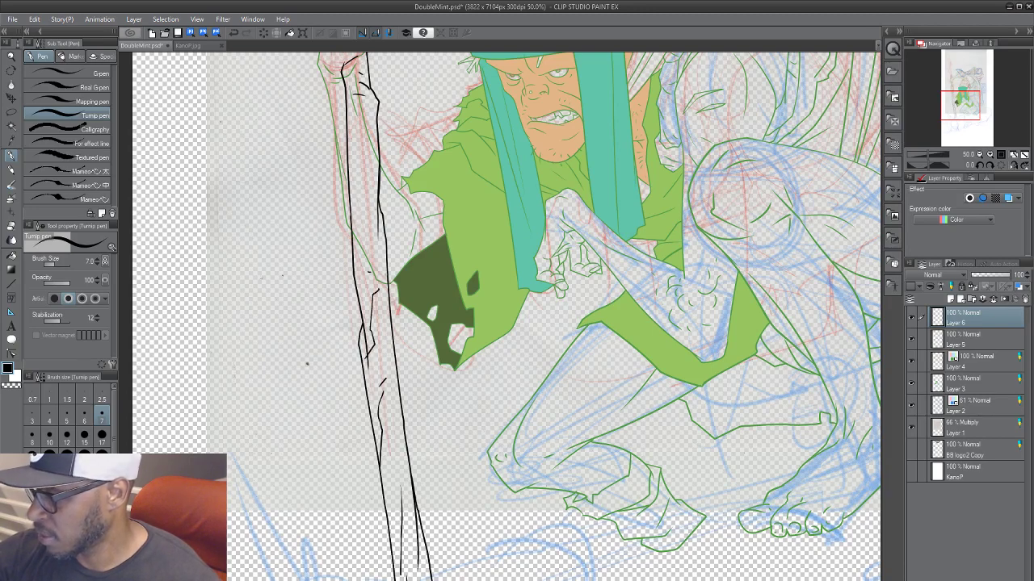
Step: Ink the staff's outer edge above the upper fist with a short branch stub jutting outward, plus grain marks beside it
left_click_drag(363, 239, 357, 339)
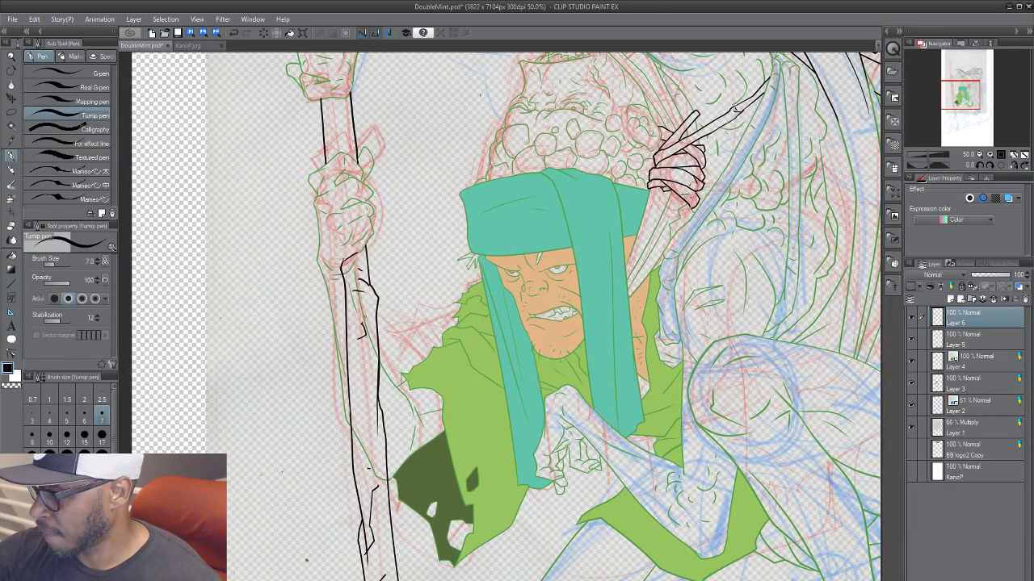
scroll(369, 289, "up", 6)
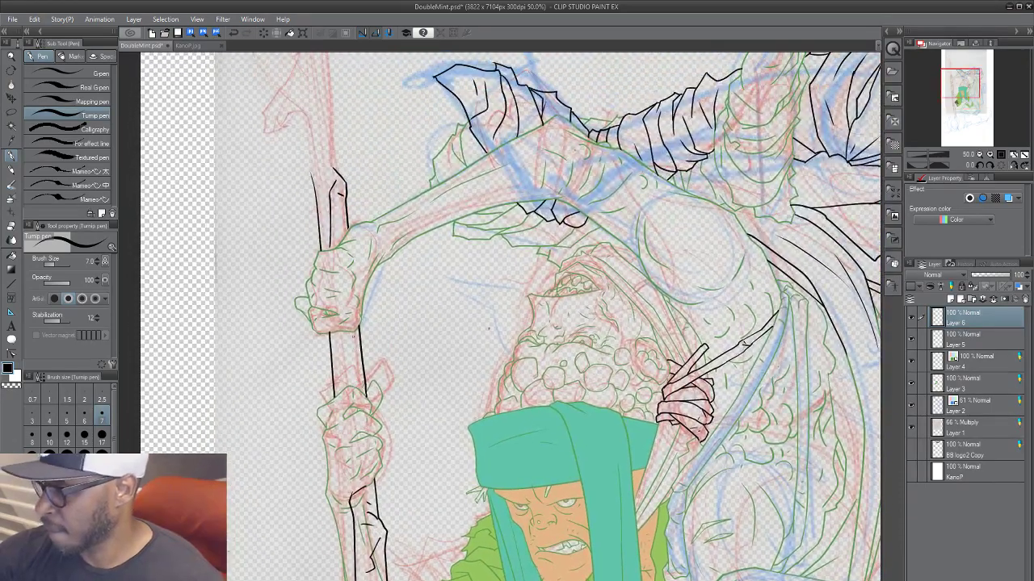
scroll(339, 323, "up", 4)
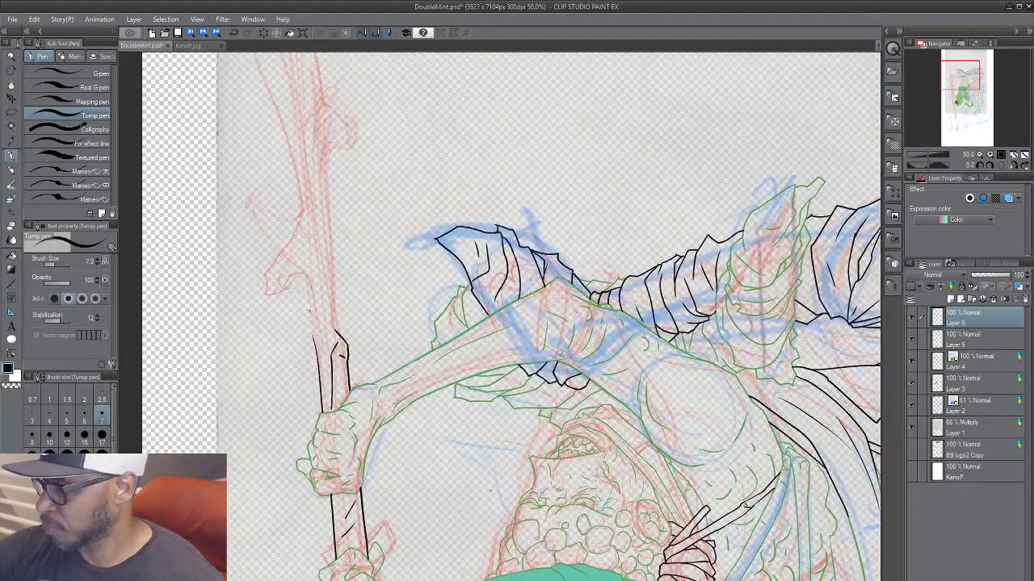
left_click_drag(315, 344, 309, 298)
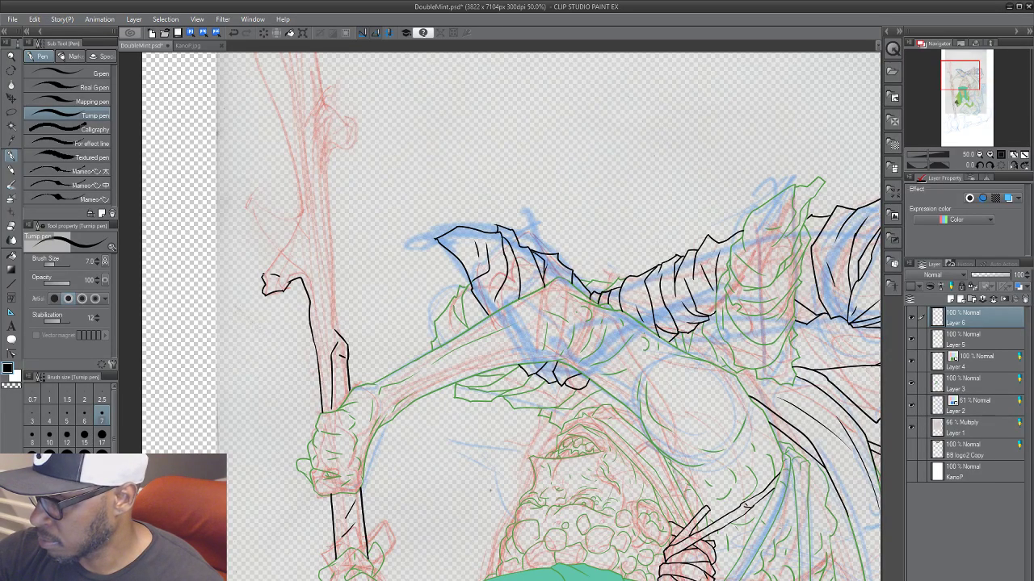
left_click_drag(266, 271, 303, 207)
scroll(314, 283, "up", 1)
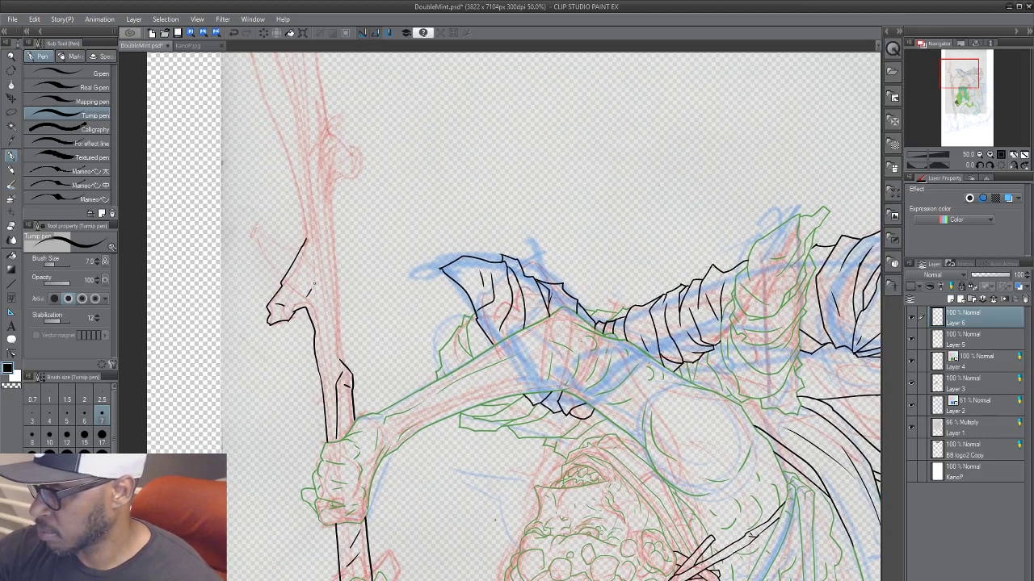
left_click_drag(314, 283, 285, 355)
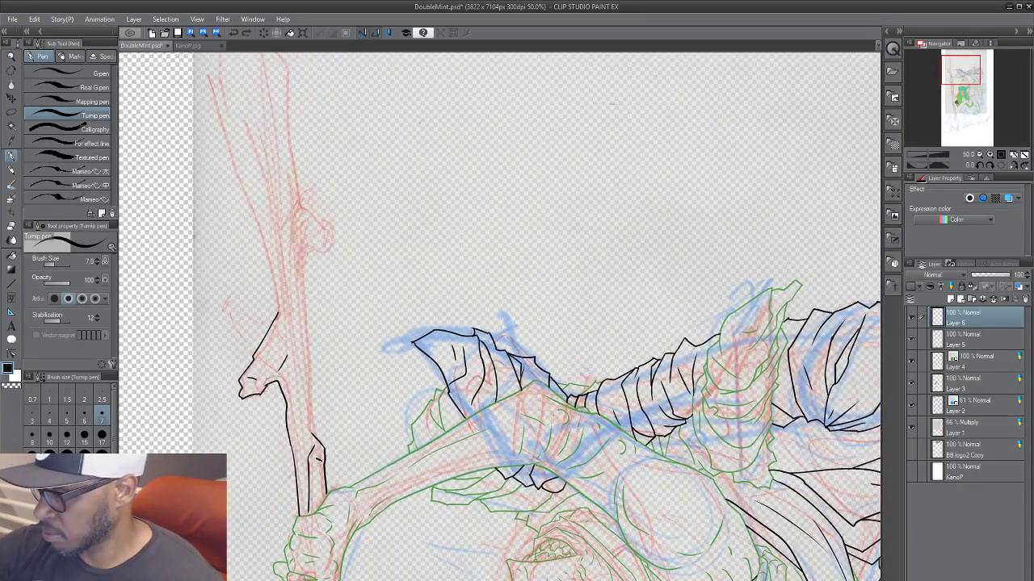
Step: Ink the knotty stub facing the creature, the upper shaft's edges and the staff's jagged, splintered top, with wood grain inside
left_click_drag(288, 281, 286, 250)
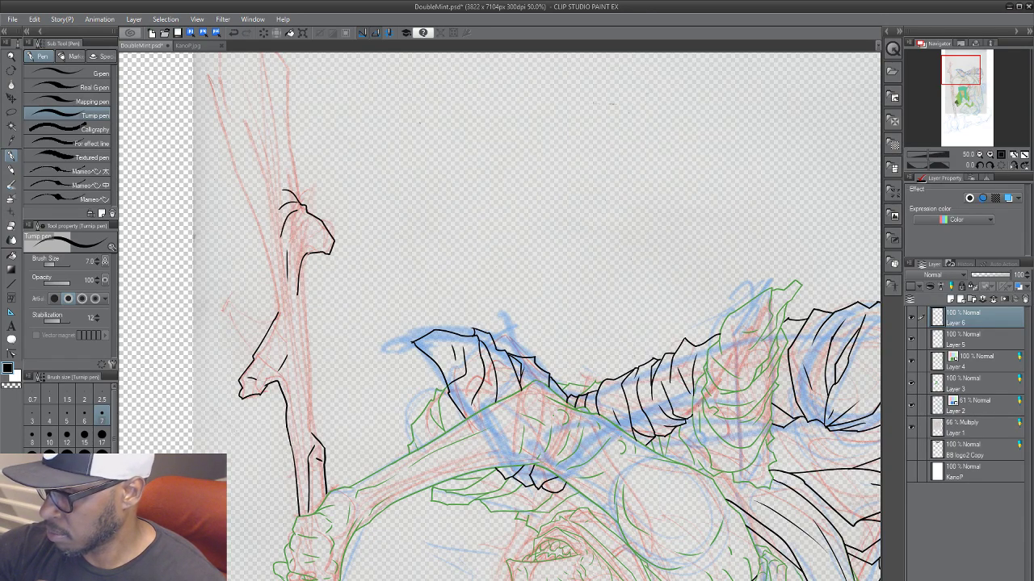
left_click_drag(303, 279, 314, 422)
left_click_drag(264, 270, 291, 417)
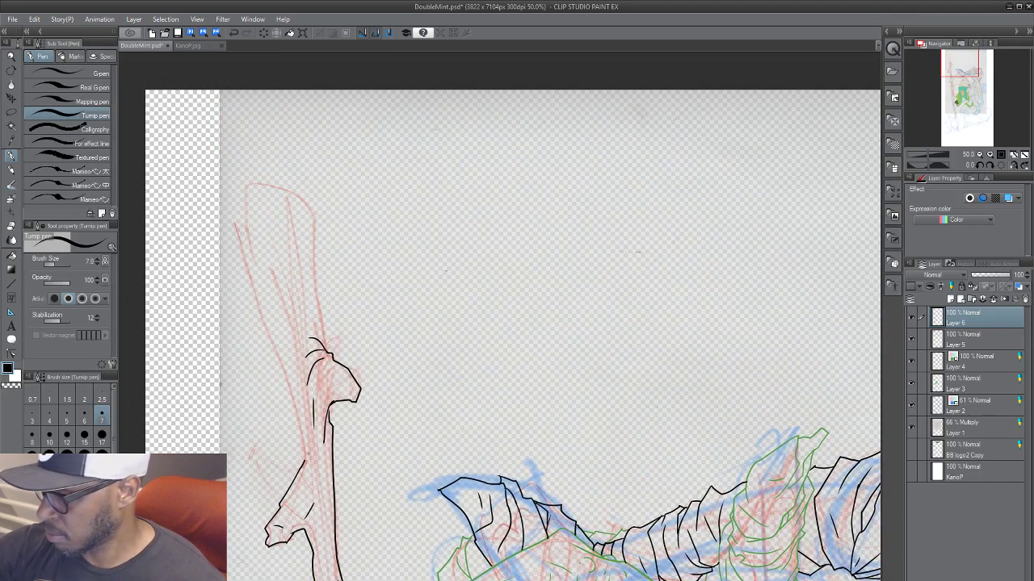
left_click_drag(304, 467, 247, 254)
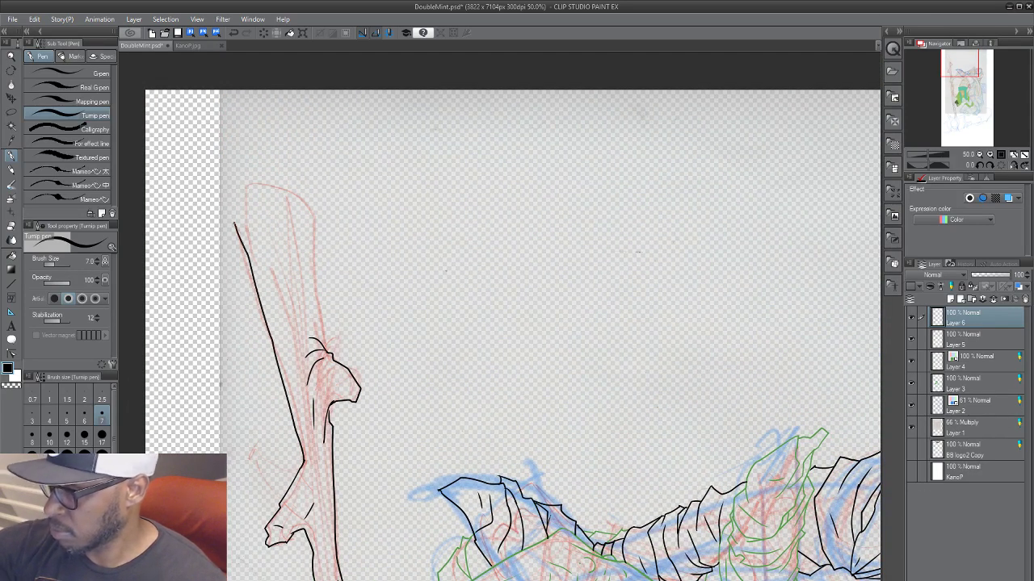
mouse_move(250, 185)
left_mouse_down()
mouse_move(276, 195)
mouse_move(318, 252)
mouse_move(322, 344)
left_mouse_up()
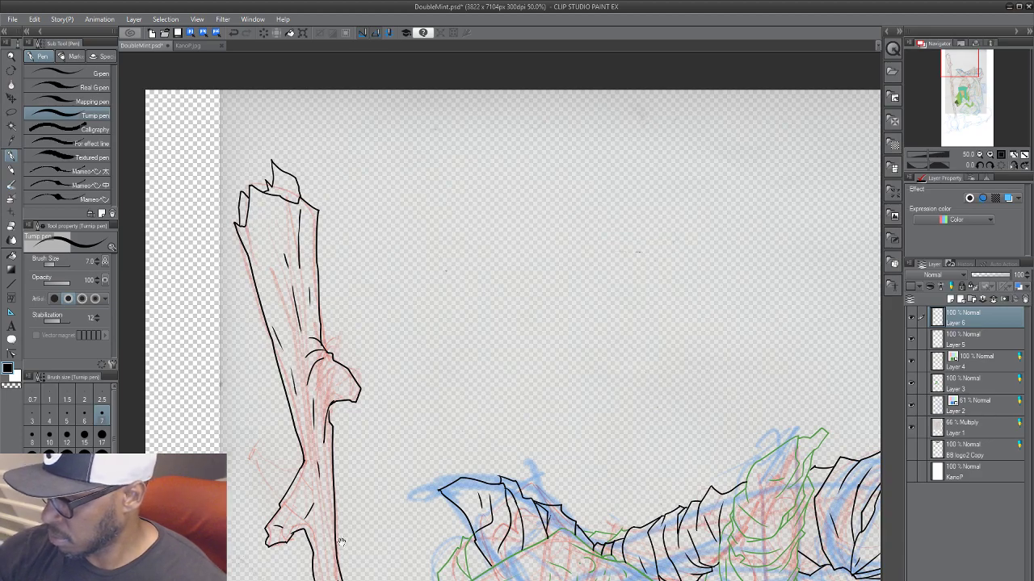
Step: Extend both edges of the staff's lower end further down, well below the crouching figure's feet
scroll(316, 461, "down", 5)
scroll(347, 444, "down", 3)
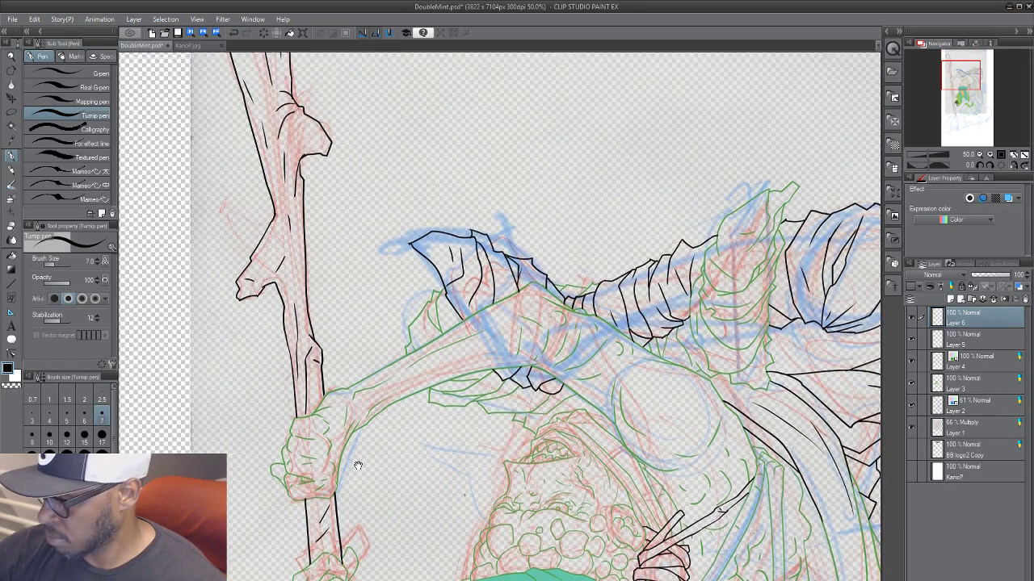
scroll(351, 466, "down", 5)
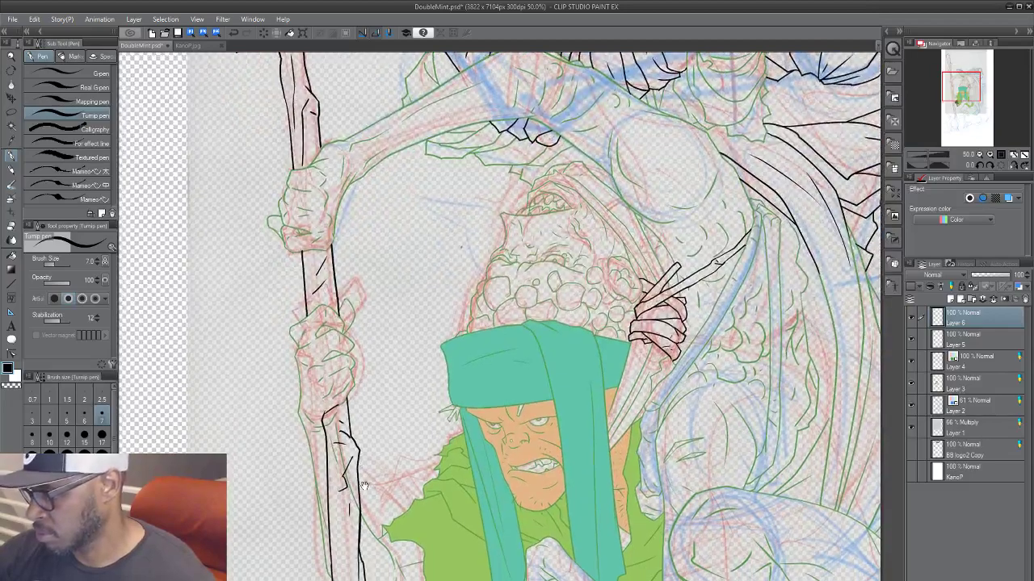
scroll(361, 432, "down", 8)
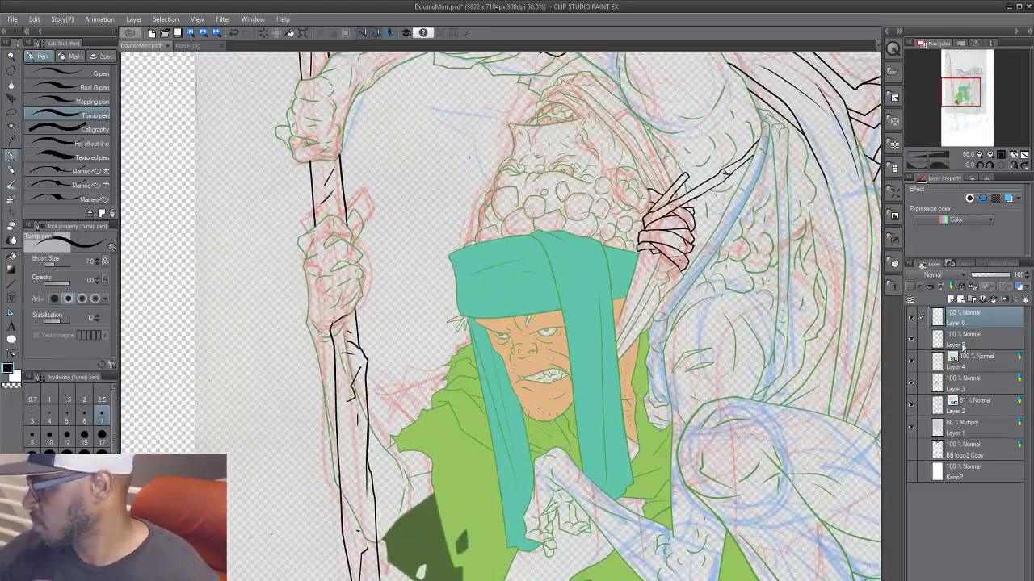
scroll(375, 446, "down", 1)
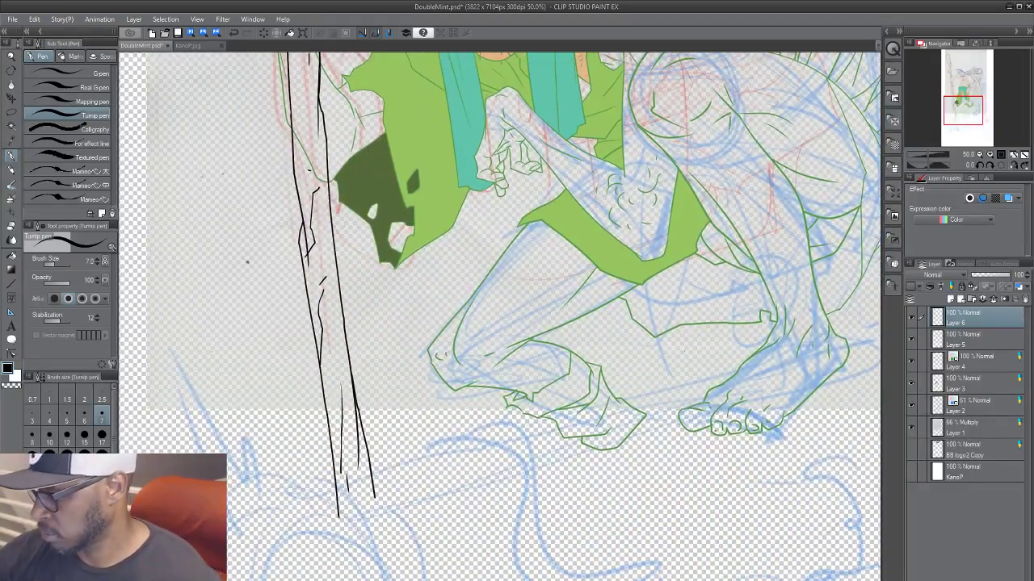
scroll(376, 446, "down", 3)
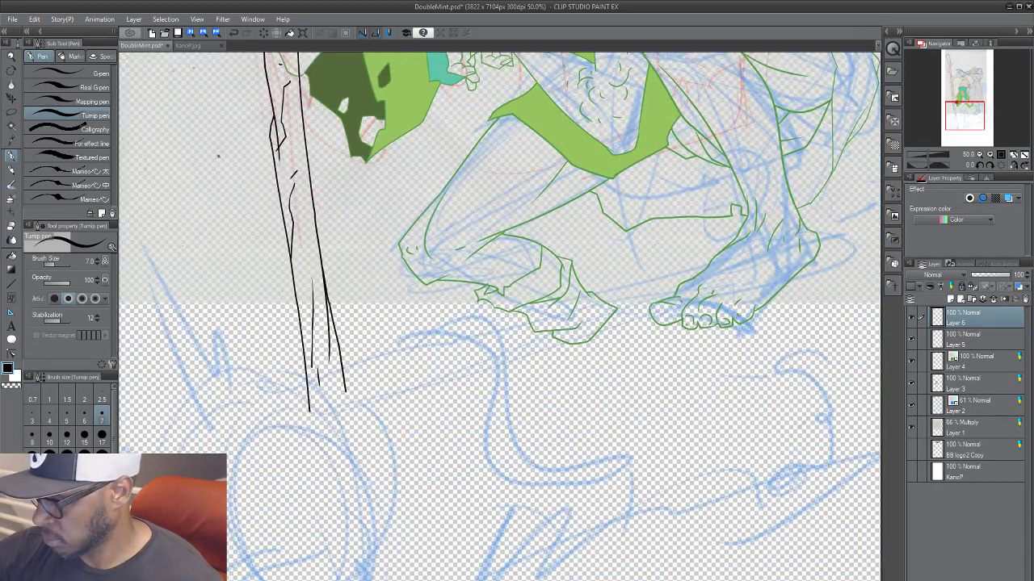
mouse_move(309, 411)
left_mouse_down()
mouse_move(318, 510)
mouse_move(339, 565)
left_mouse_up()
mouse_move(353, 529)
left_mouse_down()
mouse_move(345, 390)
mouse_move(351, 525)
mouse_move(346, 503)
left_mouse_up()
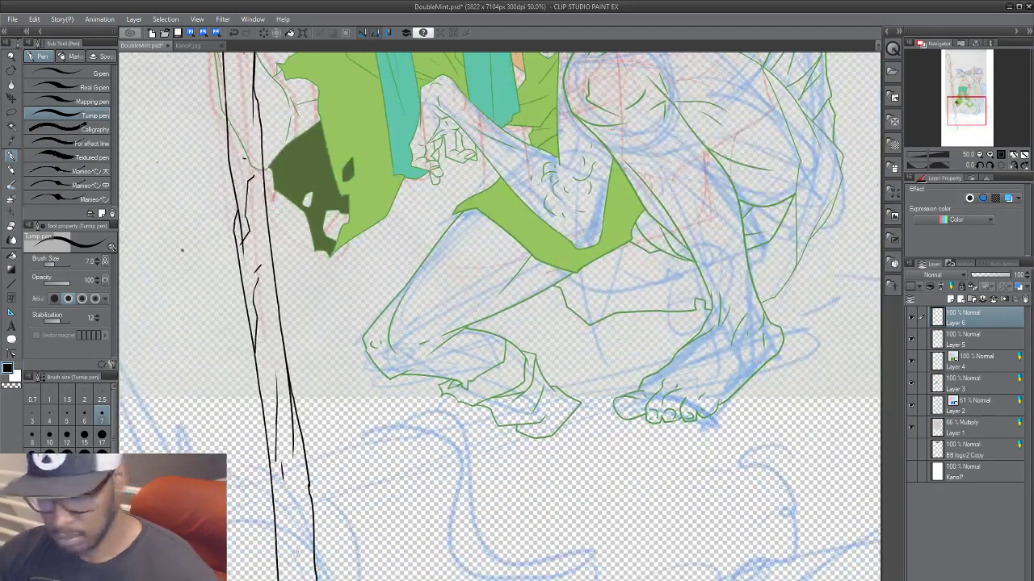
Step: Check the full-length staff against the figures and make Layer 4 with the green lines the active layer
scroll(270, 574, "down", 2)
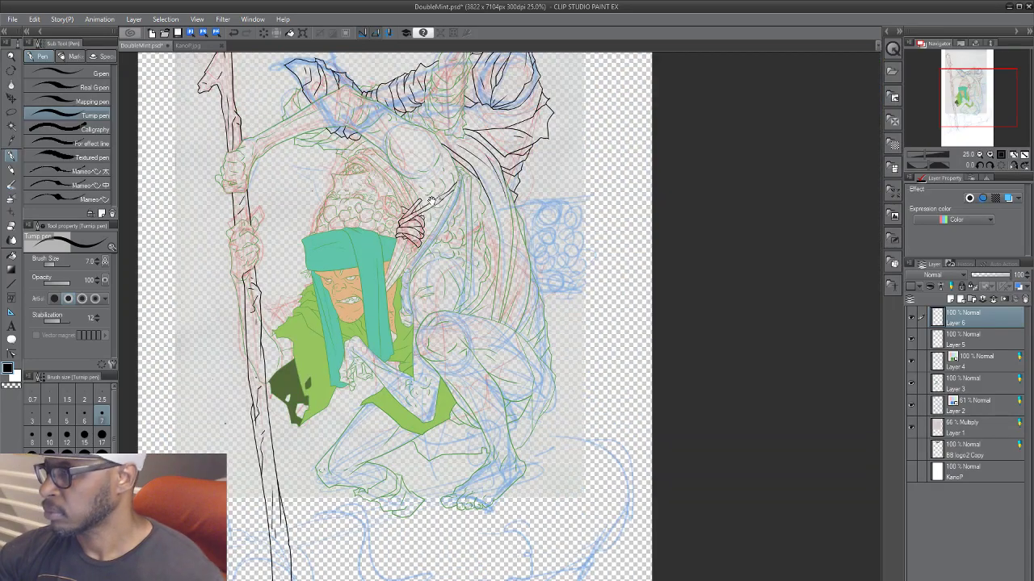
left_click_drag(432, 200, 472, 458)
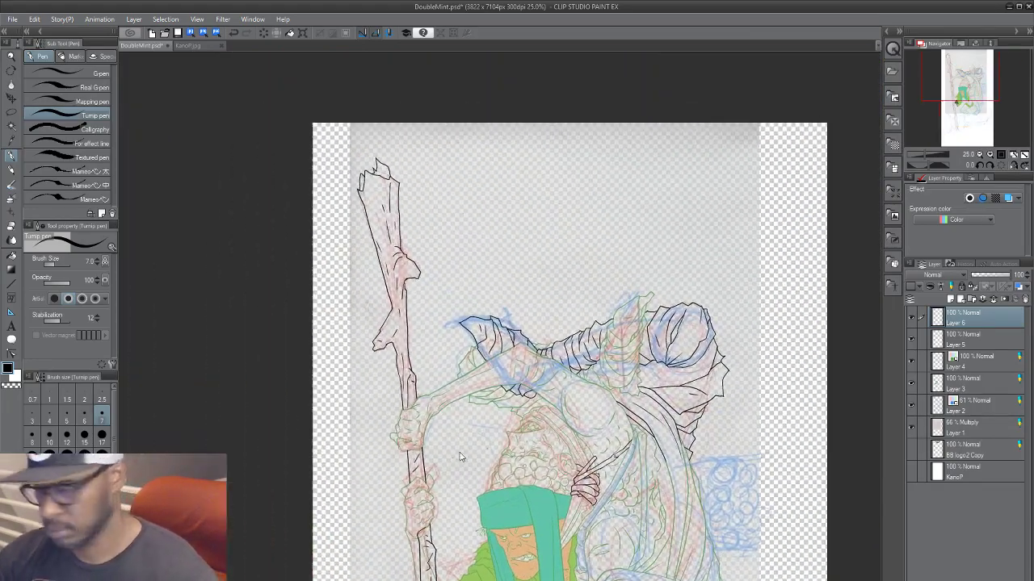
scroll(460, 457, "up", 8)
left_click(700, 383, "ctrl+shift")
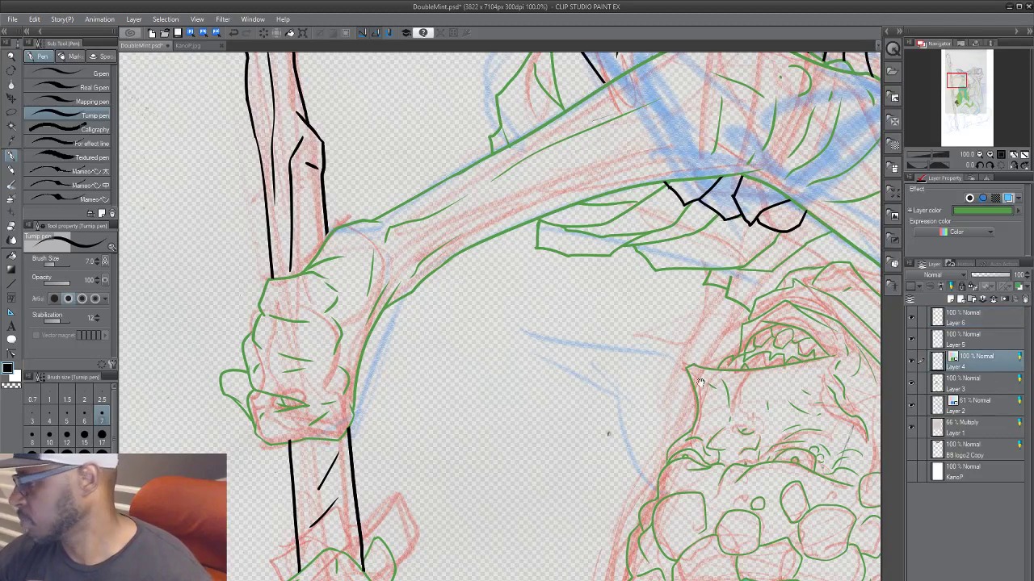
left_click_drag(699, 383, 817, 213)
left_click_drag(481, 325, 463, 195)
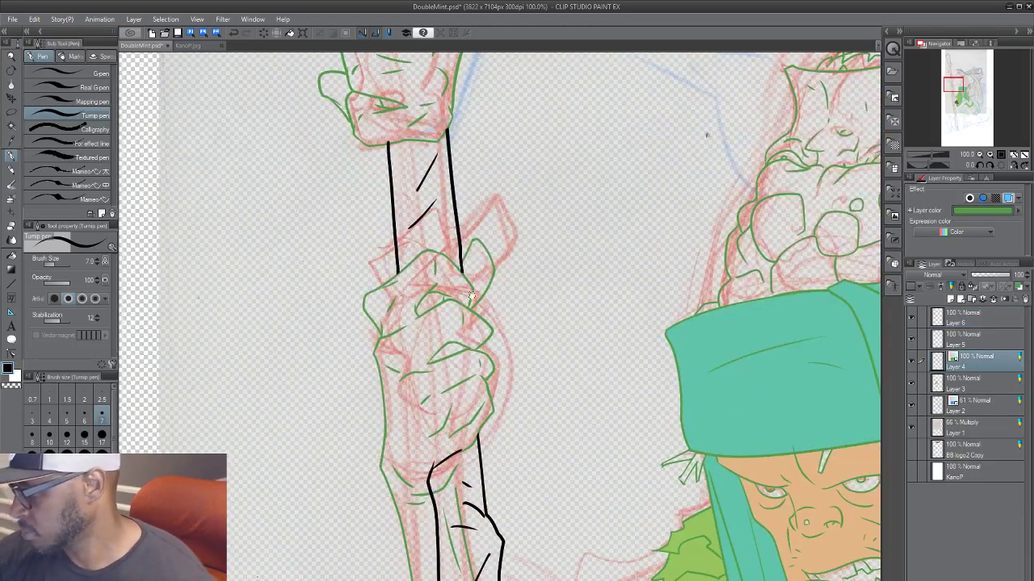
mouse_move(479, 467)
left_mouse_down()
mouse_move(471, 431)
mouse_move(439, 453)
mouse_move(484, 443)
mouse_move(473, 428)
left_mouse_up()
Step: With brush size 40, erase the green forearm lines on Layer 4 that cross the inside of the staff below the lower fist
key("bracketright")
key("bracketright")
key("bracketright")
key("bracketright")
key("bracketright")
key("bracketright")
key("bracketright")
key("bracketright")
key("bracketright")
key("ctrl+z")
key("ctrl+z")
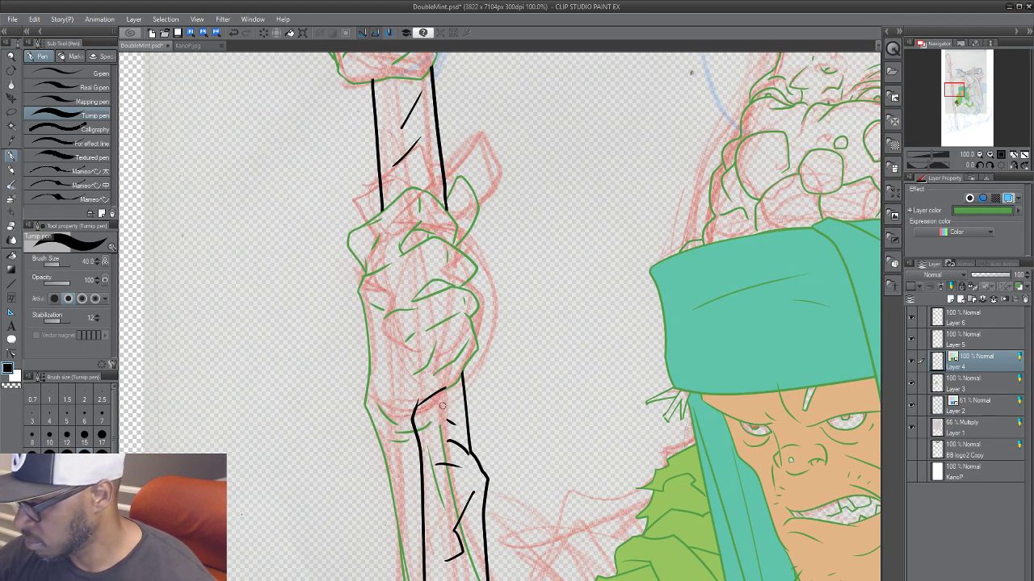
left_click_drag(456, 515, 398, 274)
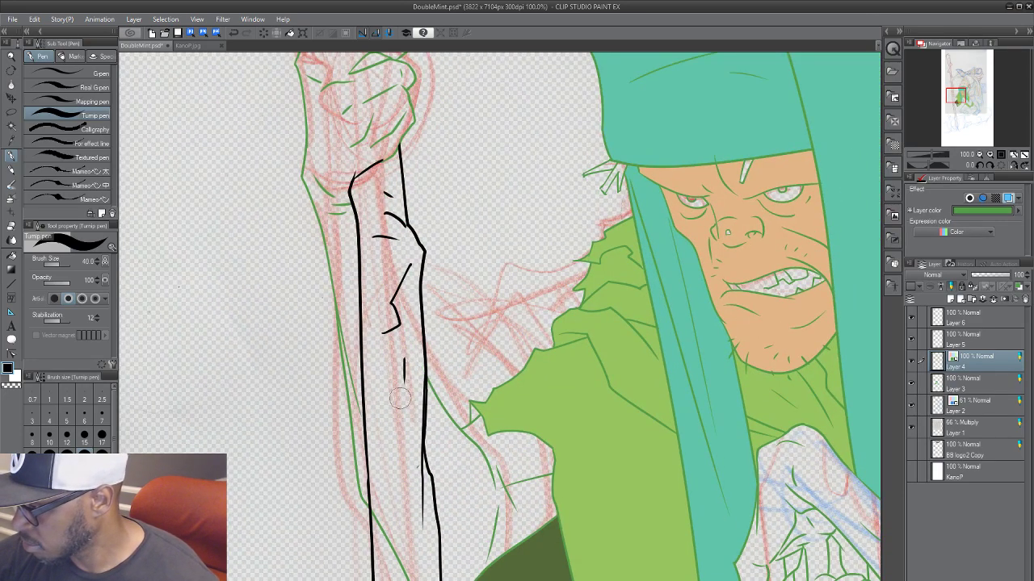
left_click_drag(403, 552, 393, 419)
mouse_move(377, 369)
left_mouse_down()
mouse_move(373, 390)
mouse_move(413, 472)
left_mouse_up()
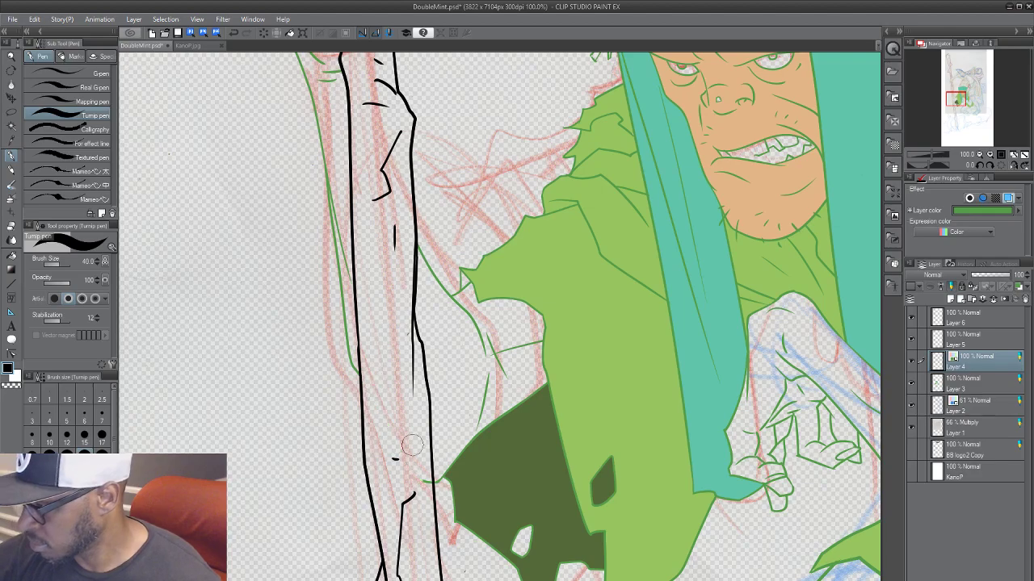
left_click_drag(396, 378, 340, 567)
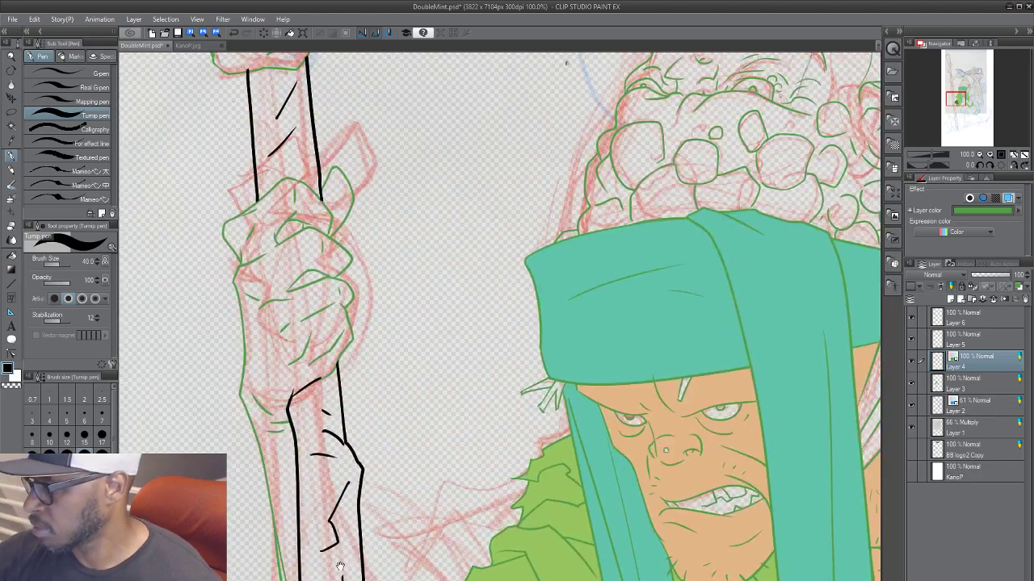
Step: Check the lines on Layer 4 along the staff and figures, and turn off that layer's green layer color
left_click_drag(331, 266, 353, 493)
left_click_drag(323, 194, 325, 496)
left_click_drag(324, 313, 333, 468)
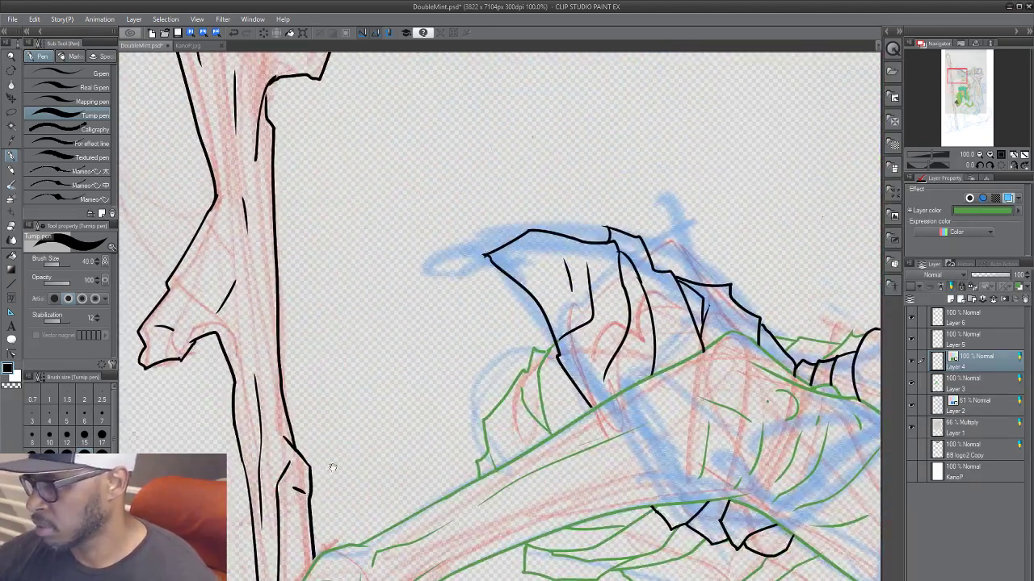
scroll(317, 443, "down", 3)
left_click_drag(663, 499, 672, 338)
left_click(912, 361)
left_click(912, 362)
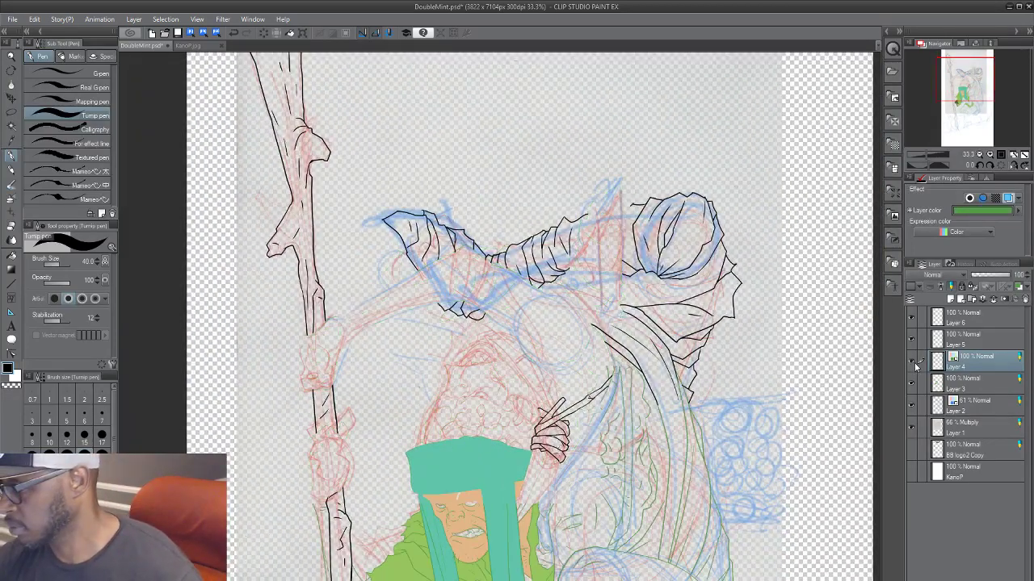
left_click(1007, 199)
Step: Review the whole inked figure group and compare which lines Layer 4 and Layer 5 each hold
left_click_drag(668, 392, 655, 242)
scroll(762, 393, "down", 3)
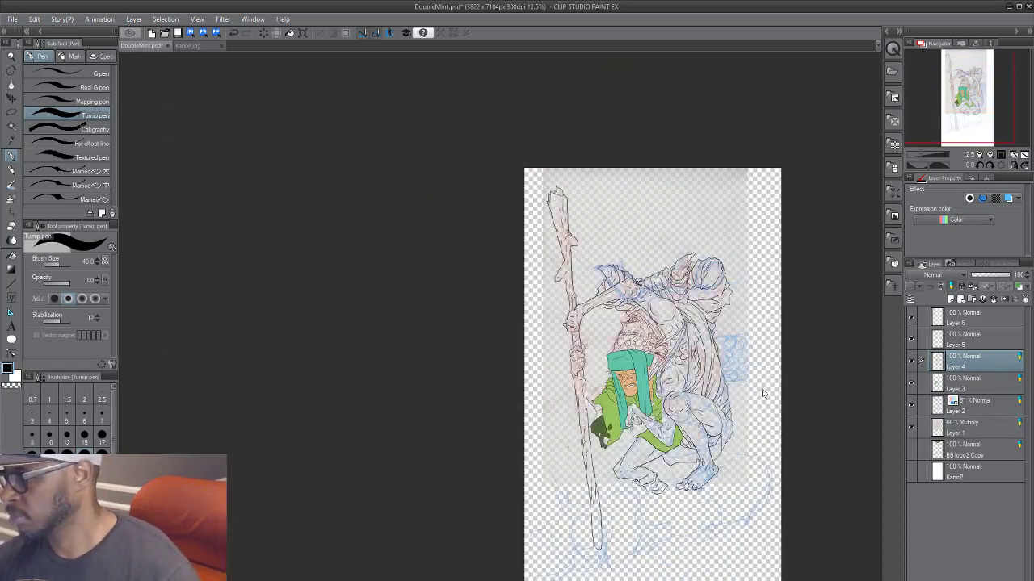
scroll(772, 398, "up", 2)
left_click_drag(685, 458, 626, 391)
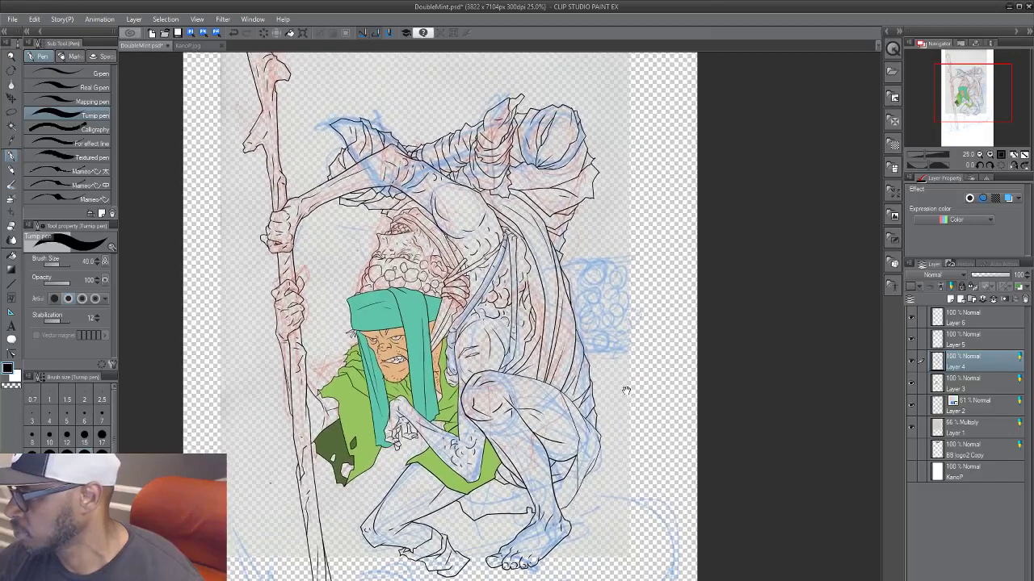
left_click(911, 360)
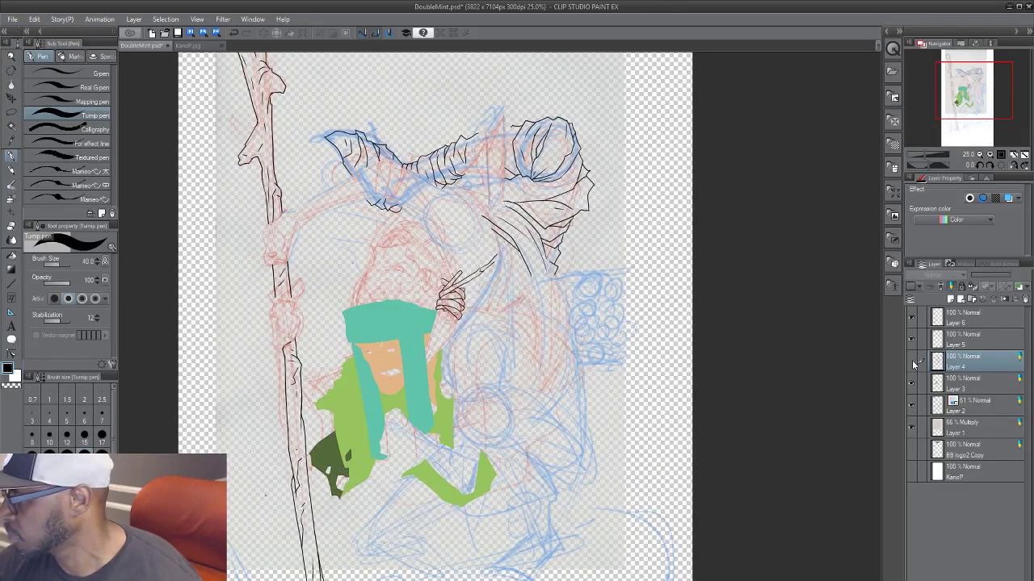
left_click(912, 361)
left_click(982, 345)
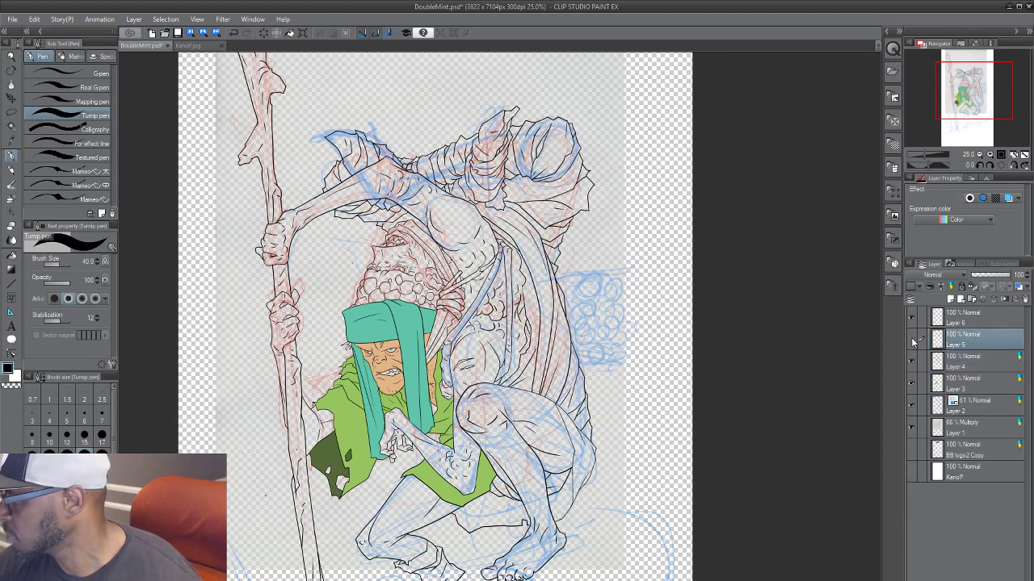
left_click(912, 340)
left_click(911, 339)
Step: Verify that Layer 6 holds the staff lines and merge it down into Layer 5
left_click(958, 321)
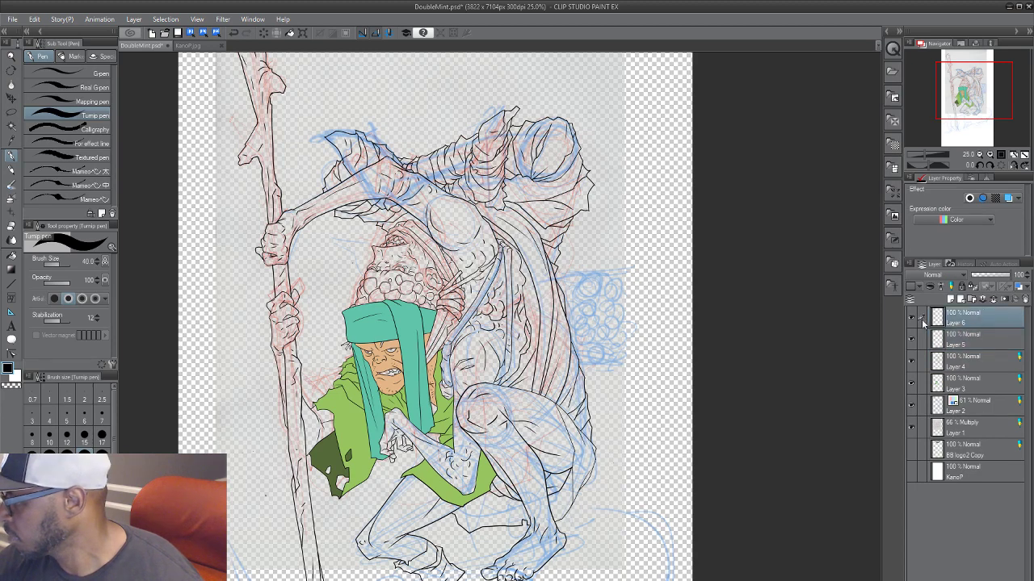
left_click(911, 318)
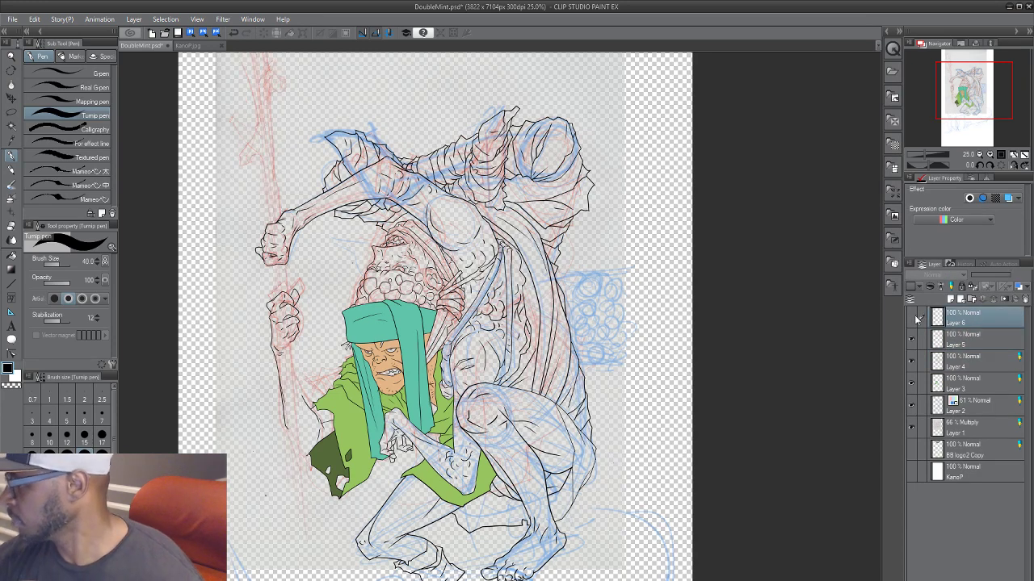
left_click(913, 318)
key("ctrl+e")
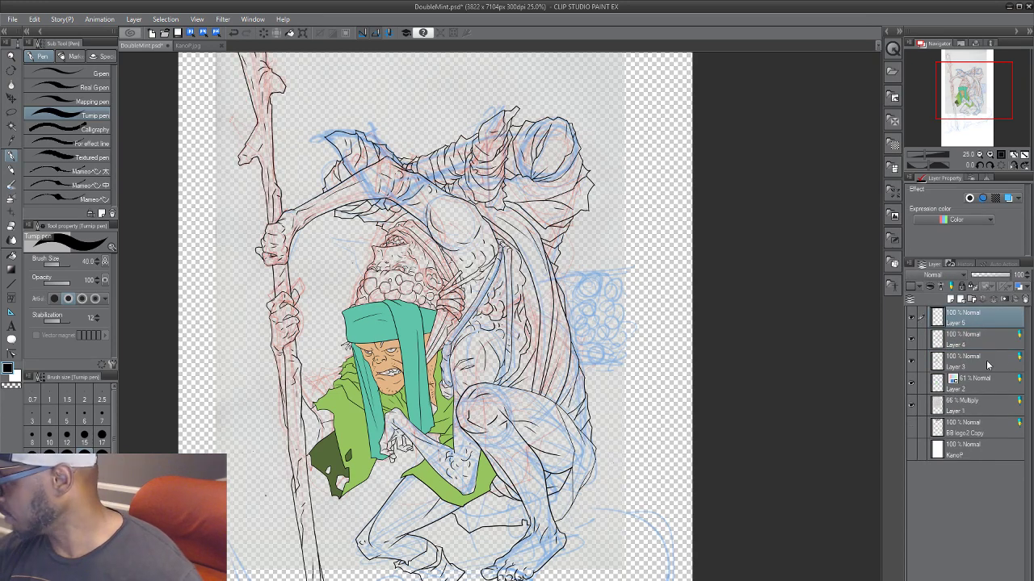
Step: Hide the sketch layers, Layer 1 and Layer 2, so only the inks and flat colors show
left_click(982, 345)
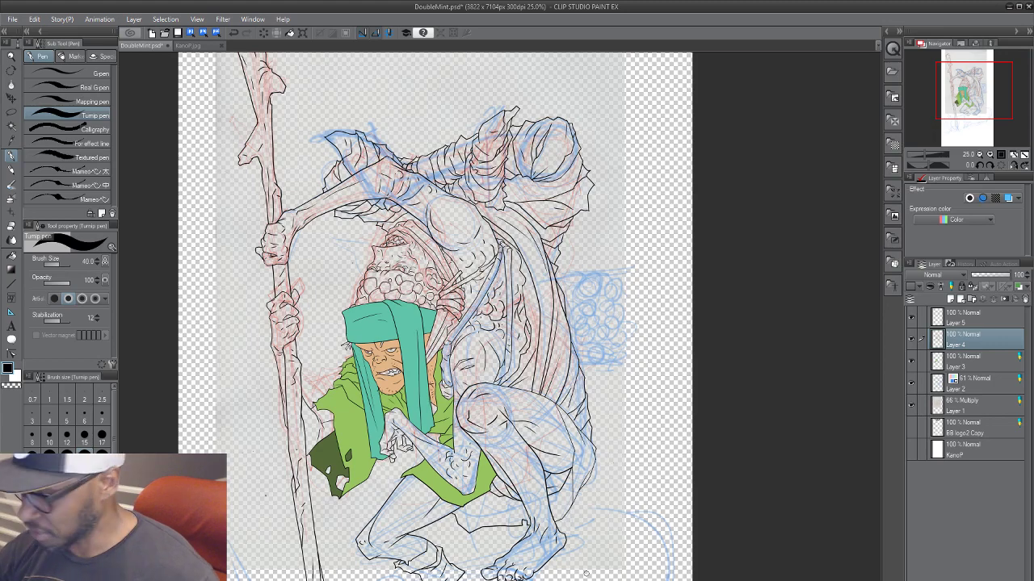
left_click_drag(665, 347, 641, 404)
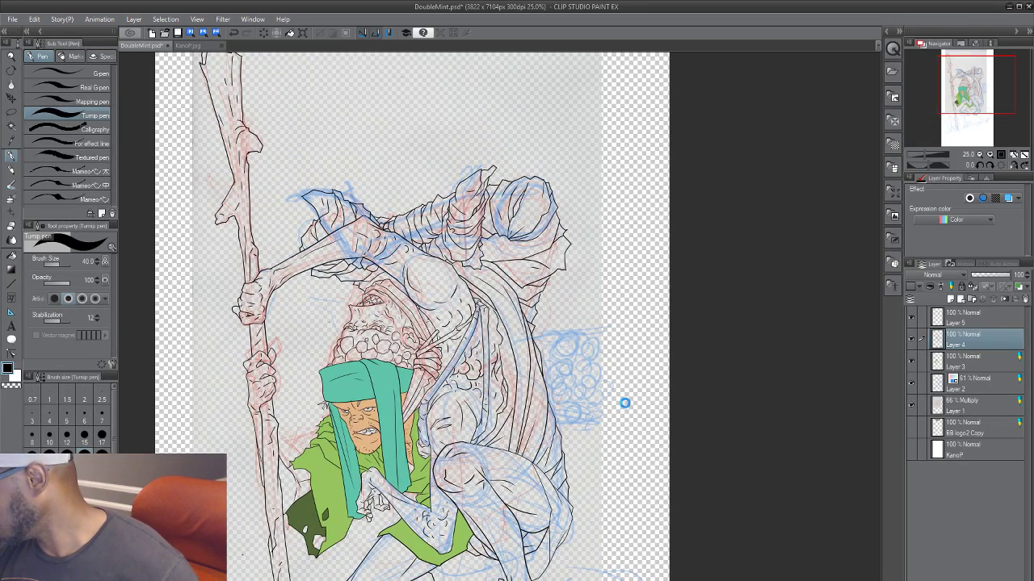
left_click(911, 404)
left_click(911, 384)
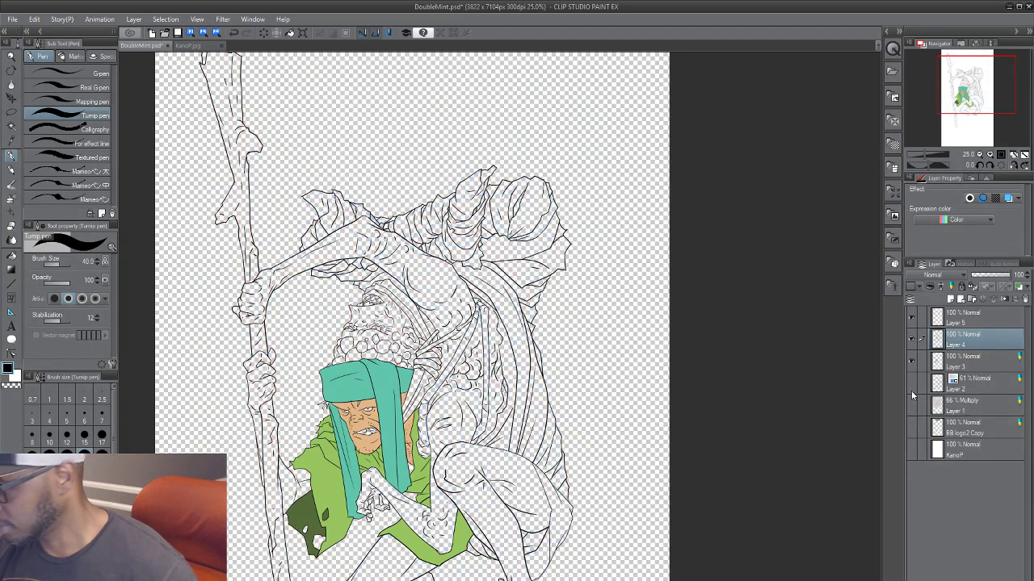
left_click_drag(633, 407, 623, 306)
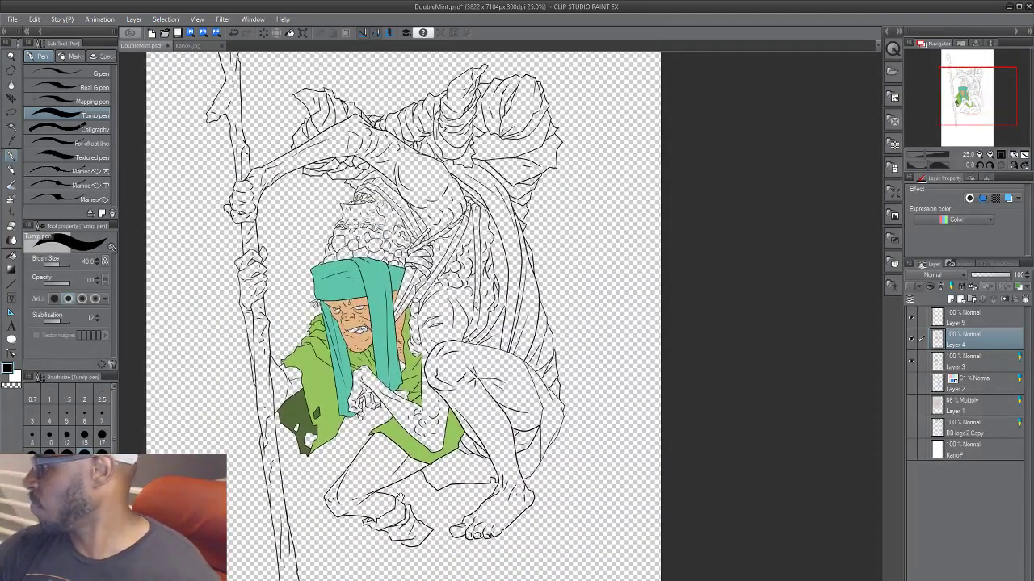
Step: On Layer 3, sample the face's skin tone and fill the large figure's bent arm and both legs
left_click(966, 368)
left_click_drag(704, 394, 675, 418)
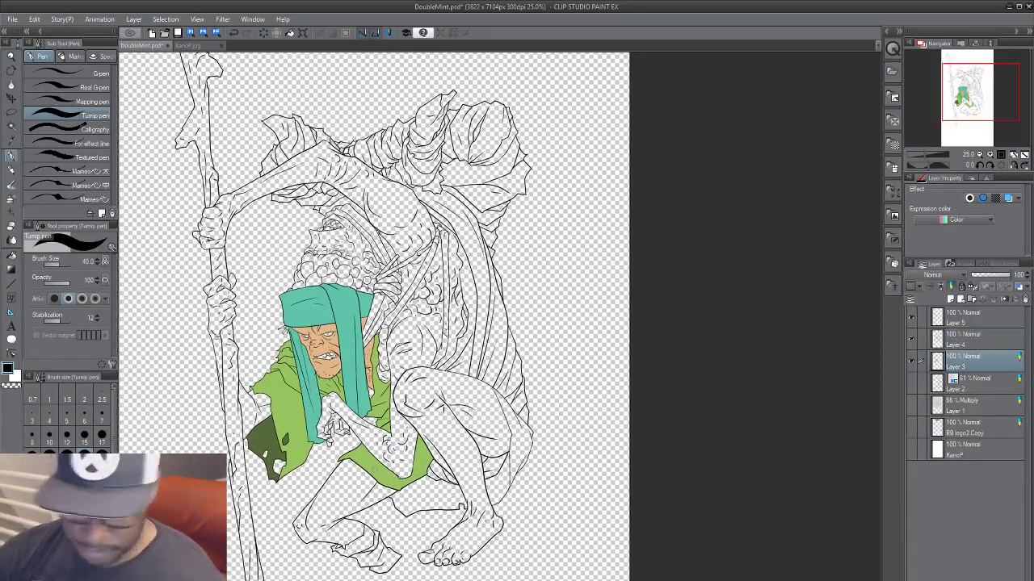
key("g")
left_click(329, 344, "alt")
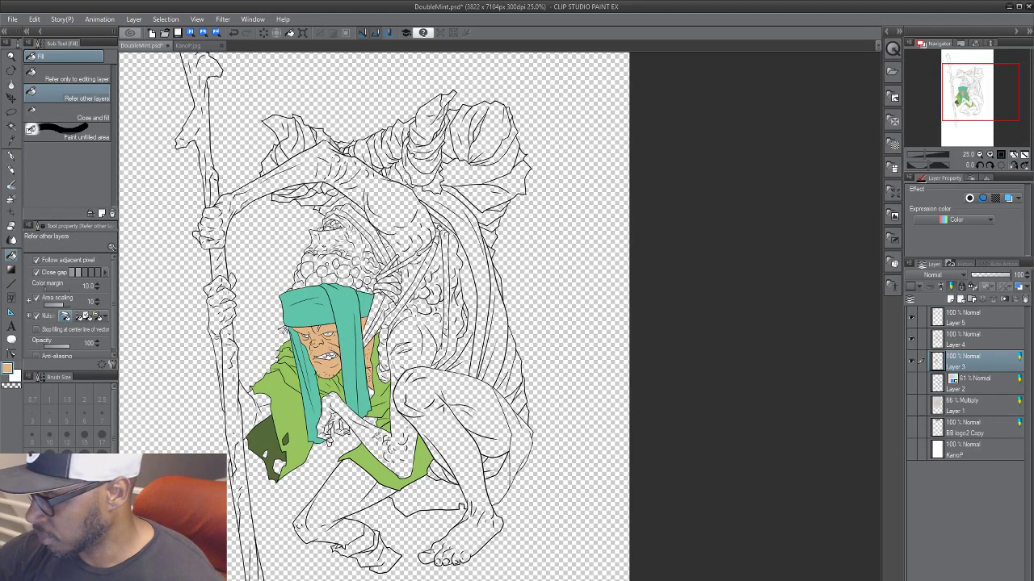
left_click(423, 347)
left_click(464, 392)
left_click(365, 485)
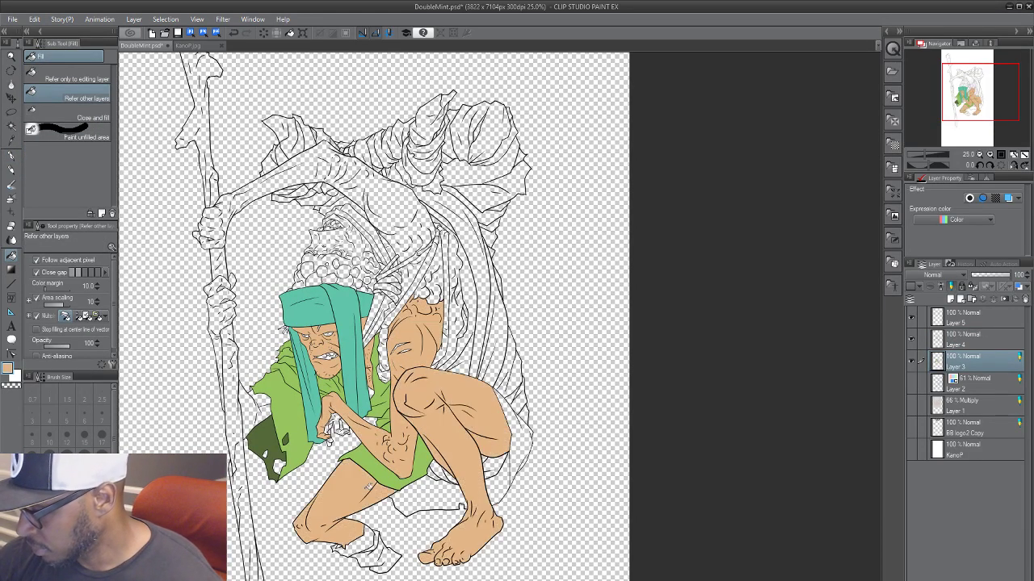
Step: Fill the raised arm, both fists on the staff, the lower forearm and shoulder, and the clasped fingers with the skin tone
left_click_drag(491, 442, 481, 497)
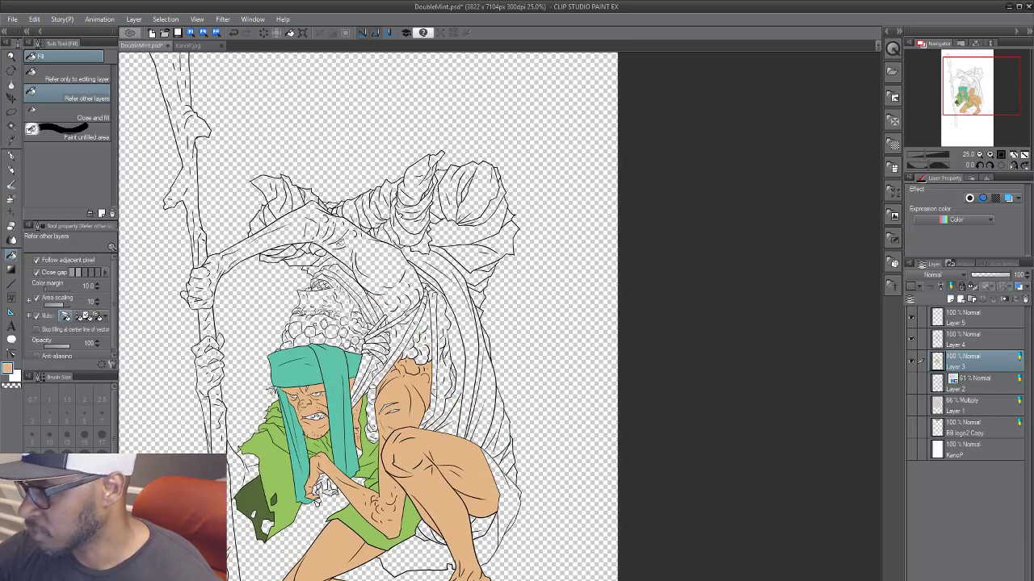
left_click(226, 269)
left_click(210, 370)
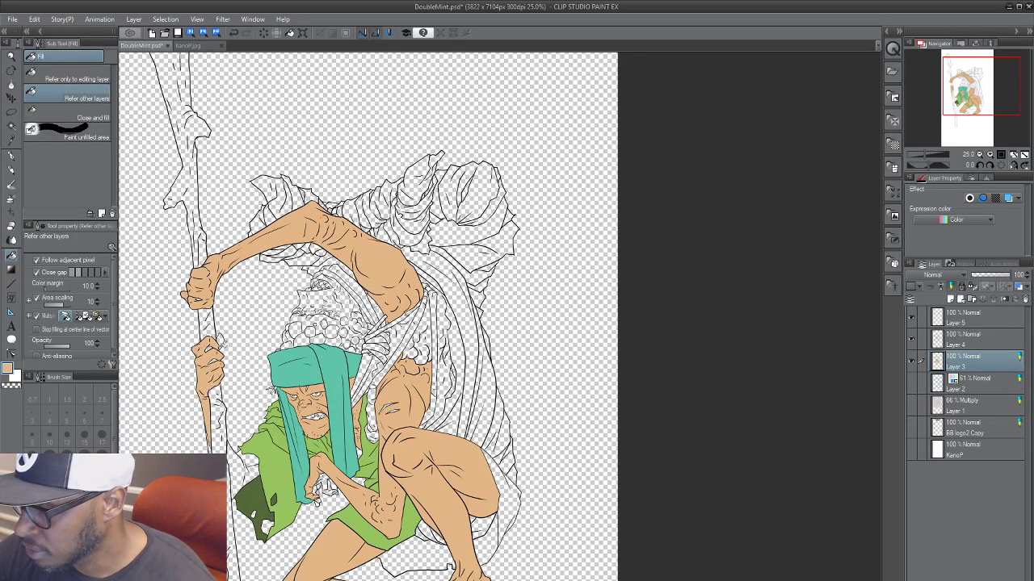
left_click(242, 465)
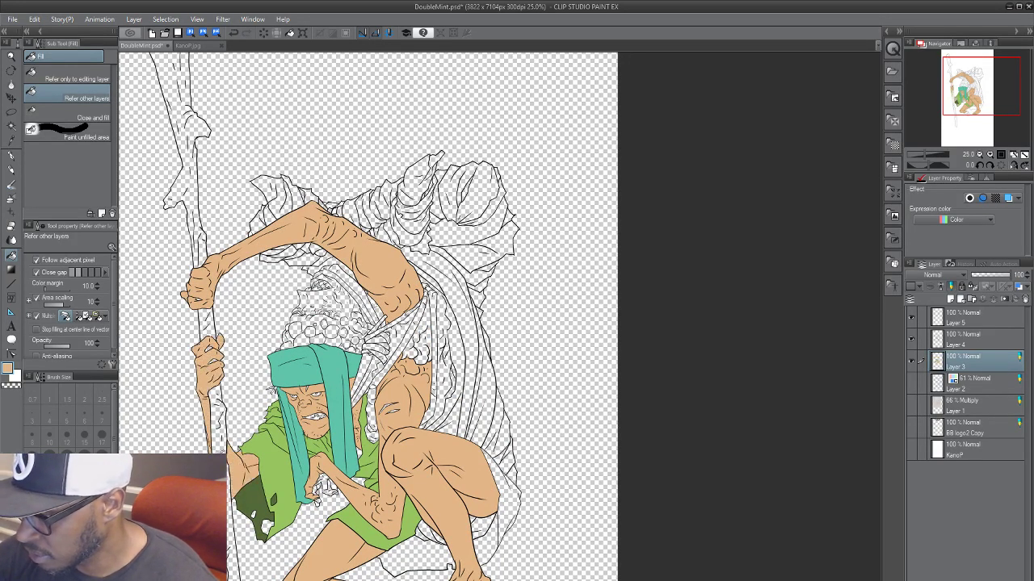
left_click_drag(422, 421, 420, 422)
left_click(327, 480)
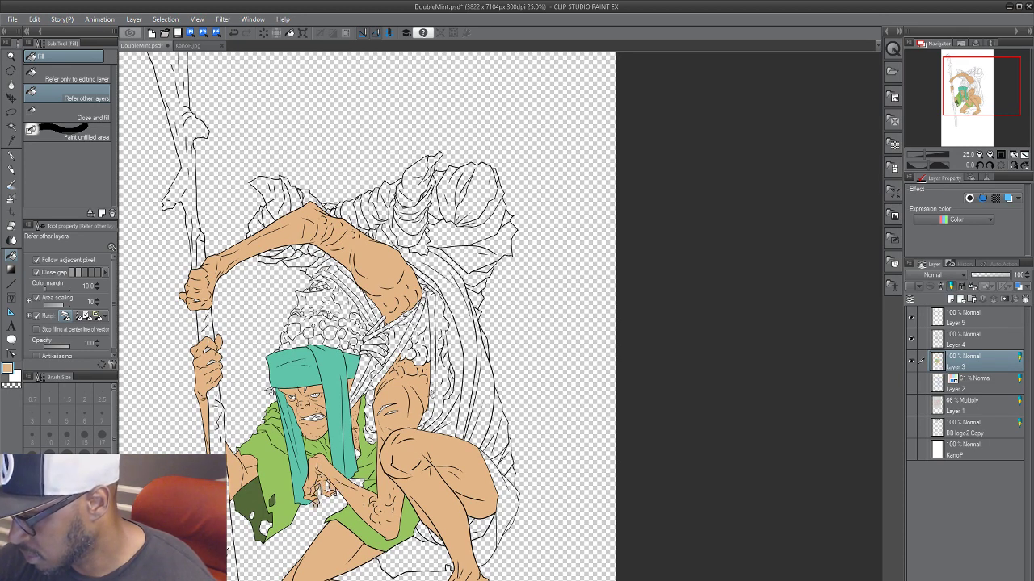
Step: Fill the bumpy torso areas between and behind the shoulder straps with the same skin tone
mouse_move(398, 433)
left_mouse_down()
mouse_move(381, 455)
mouse_move(382, 439)
left_mouse_up()
left_click(389, 394)
left_click(365, 377)
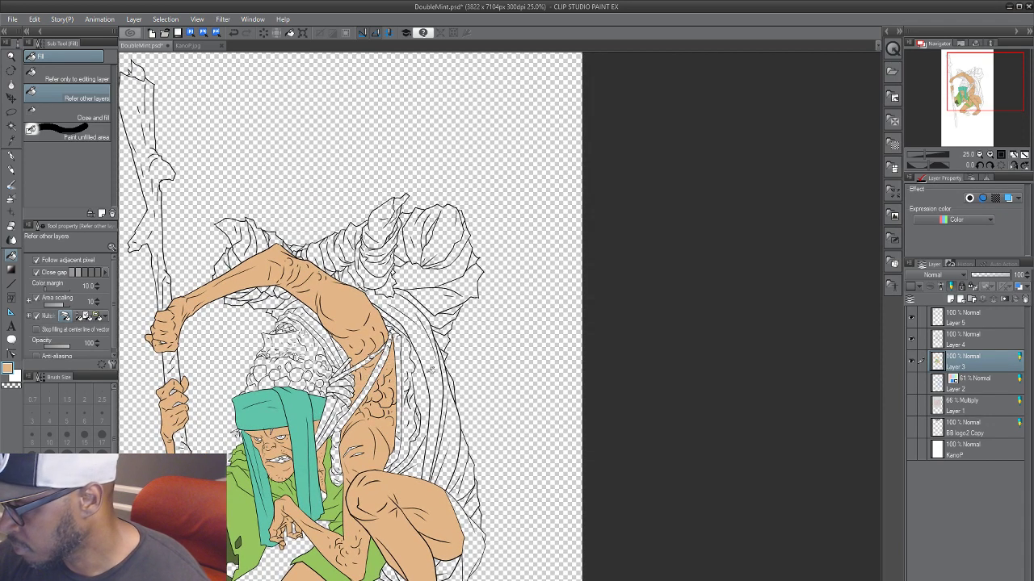
left_click(411, 362)
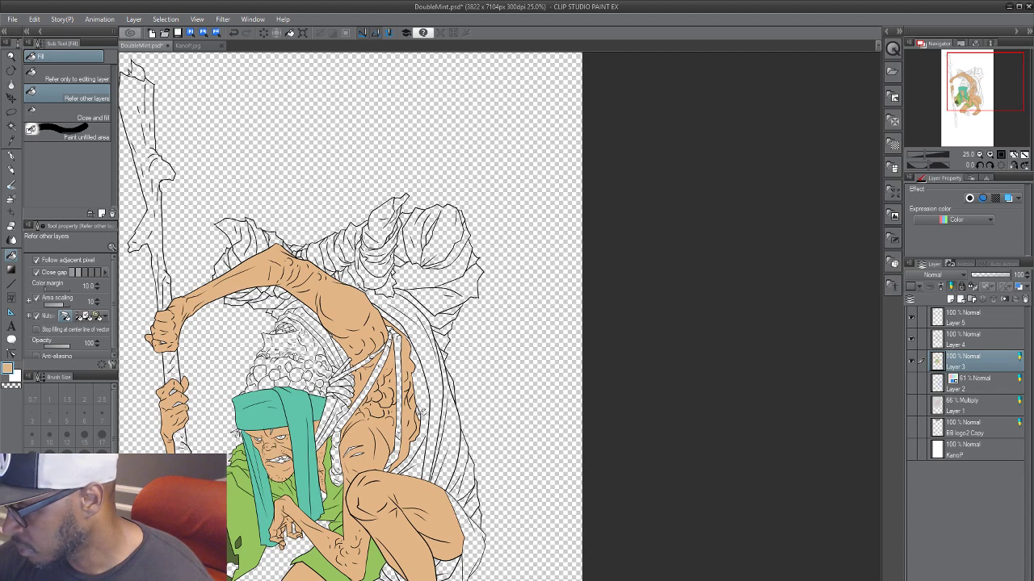
Step: Fill the upside-down head and the bumps above the teal headband with the skin tone
left_click(315, 368)
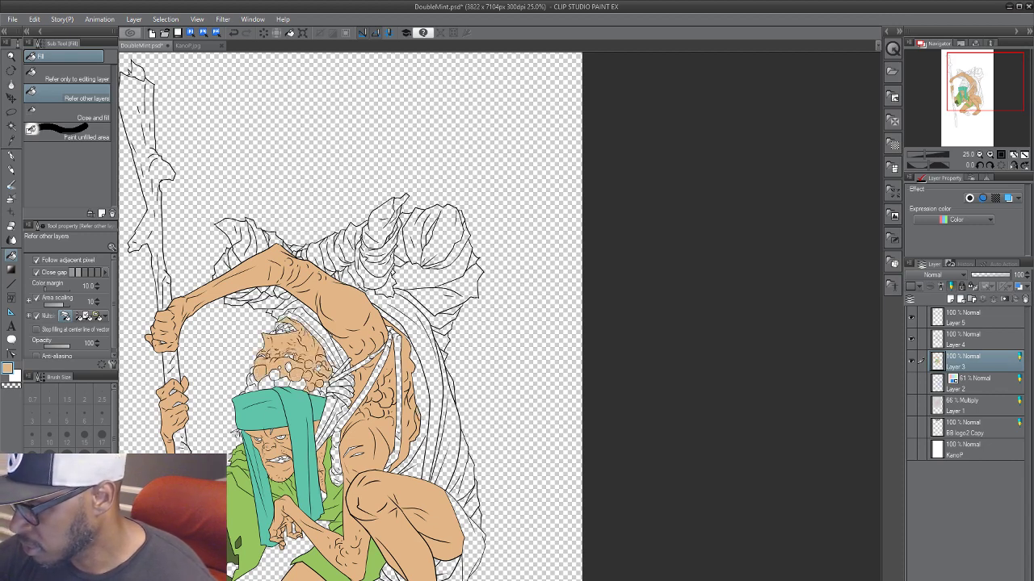
left_click(289, 367)
left_click(274, 376)
left_click(255, 379)
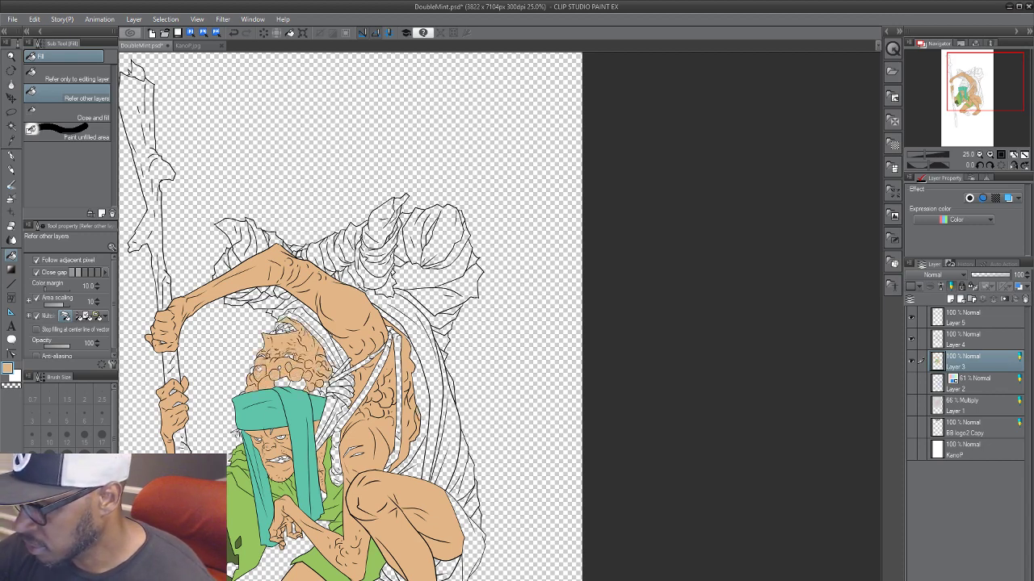
left_click(284, 380)
left_click(297, 385)
left_click(320, 388)
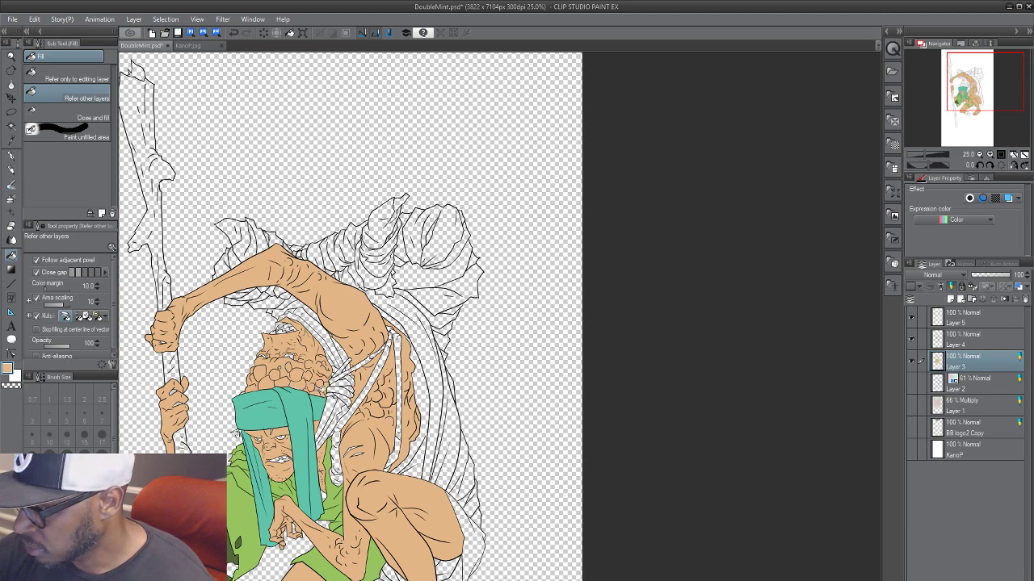
Step: Examine the skin fills up close around both faces, the straps, torso and knee
scroll(368, 456, "up", 3)
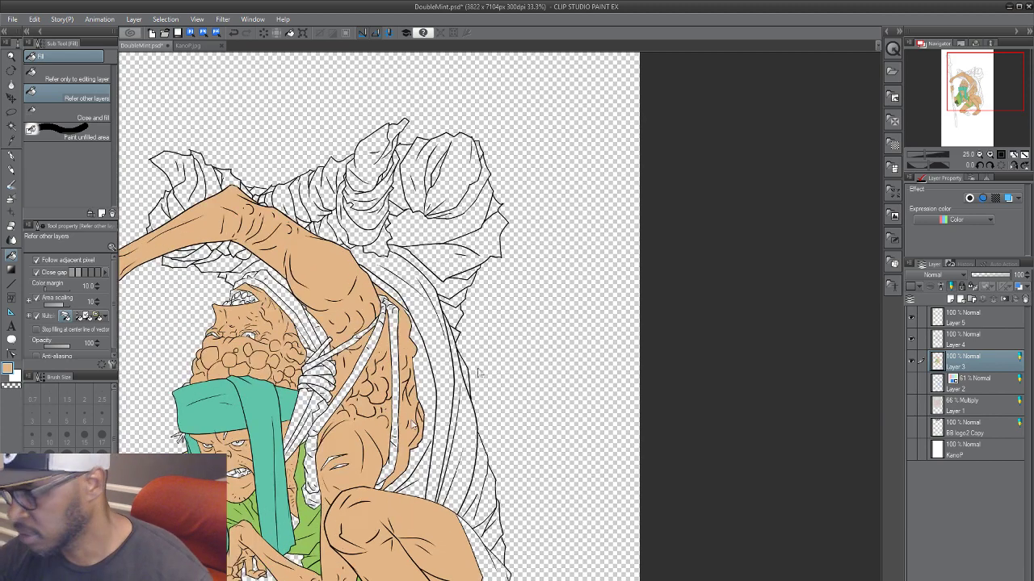
left_click_drag(438, 368, 725, 451)
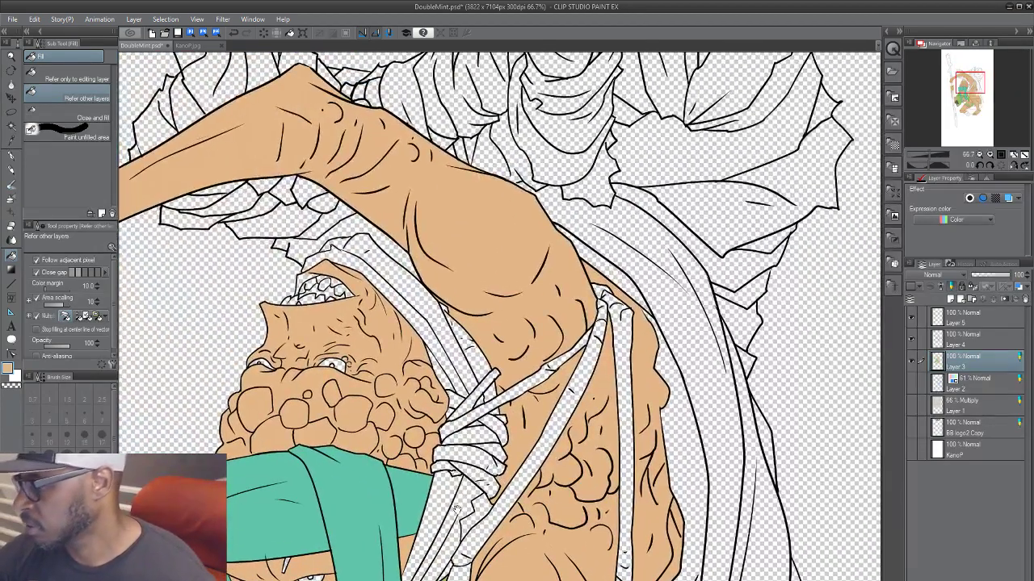
left_click_drag(499, 490, 498, 341)
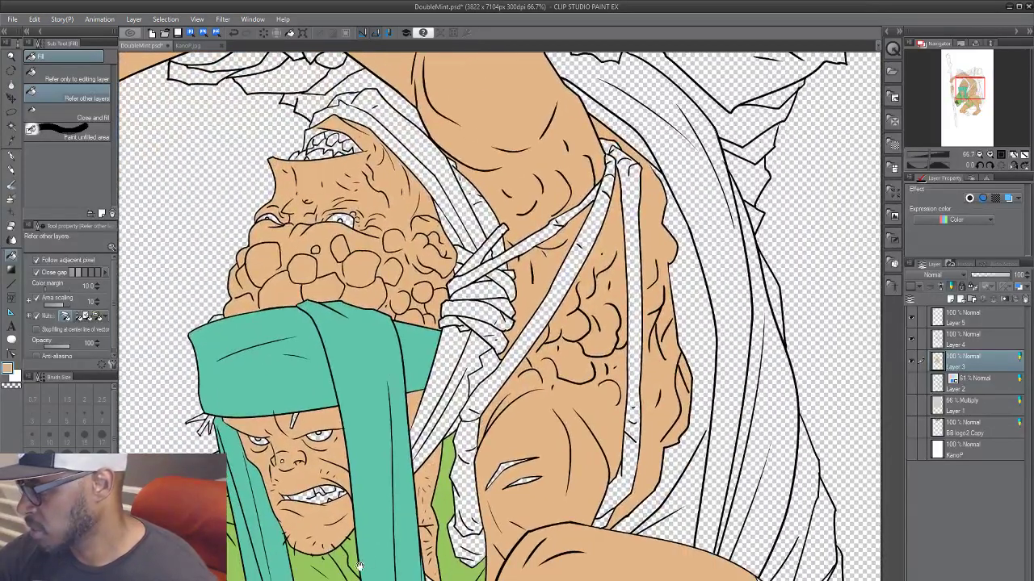
left_click_drag(350, 567, 344, 535)
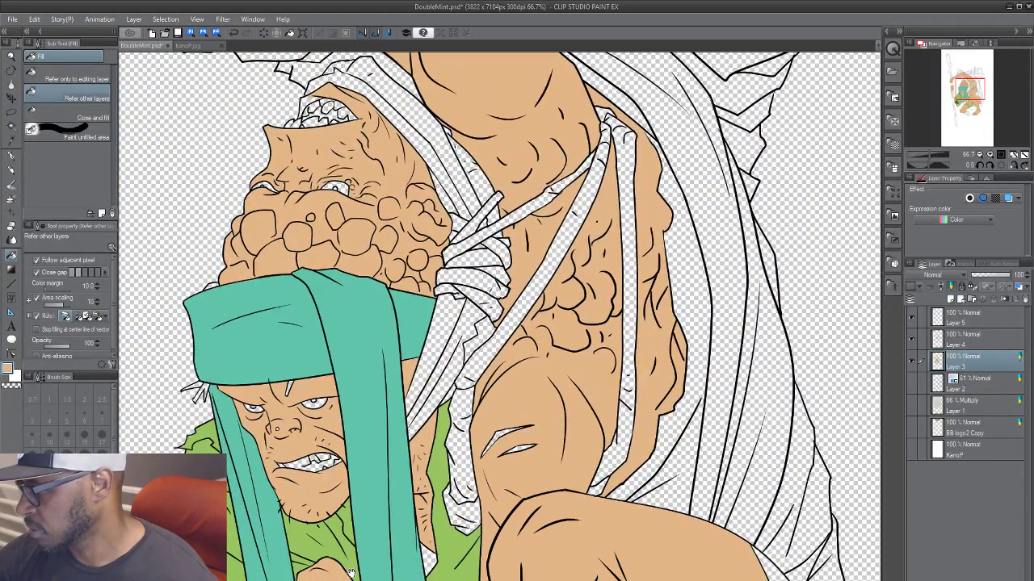
left_click_drag(538, 454, 563, 462)
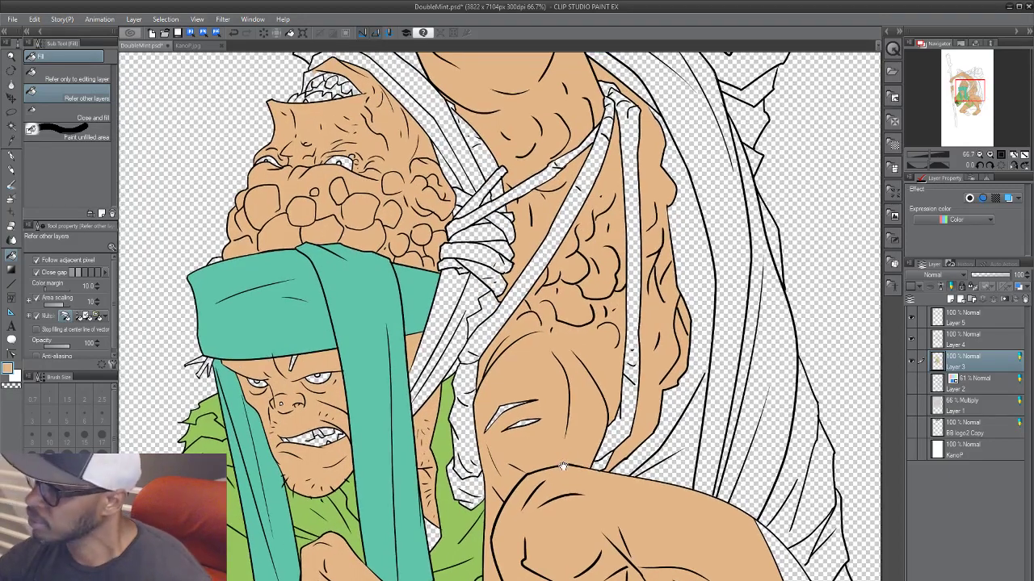
scroll(557, 472, "down", 3)
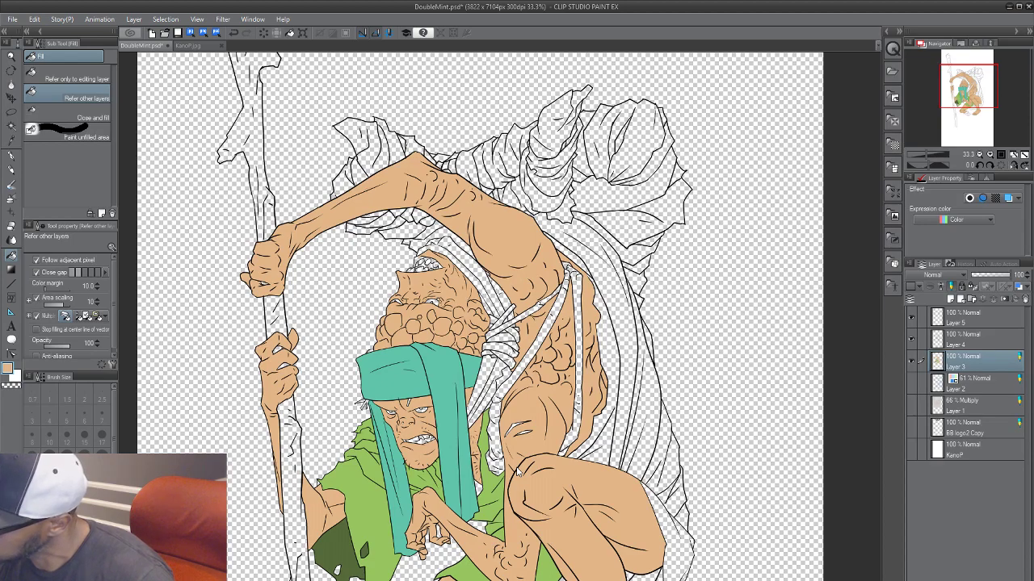
scroll(517, 473, "up", 3)
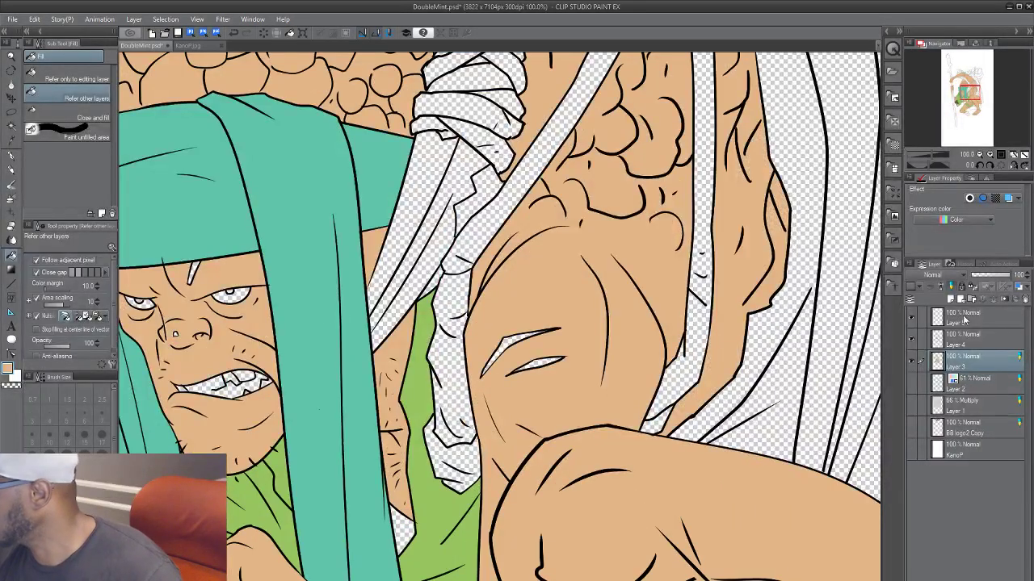
Step: On Layer 5, reduce the black Turnip pen to size 6 while testing line thickness with zigzag strokes on the raised knee
left_click(957, 322)
mouse_move(683, 440)
left_mouse_down()
mouse_move(657, 350)
mouse_move(668, 334)
left_mouse_up()
key("p")
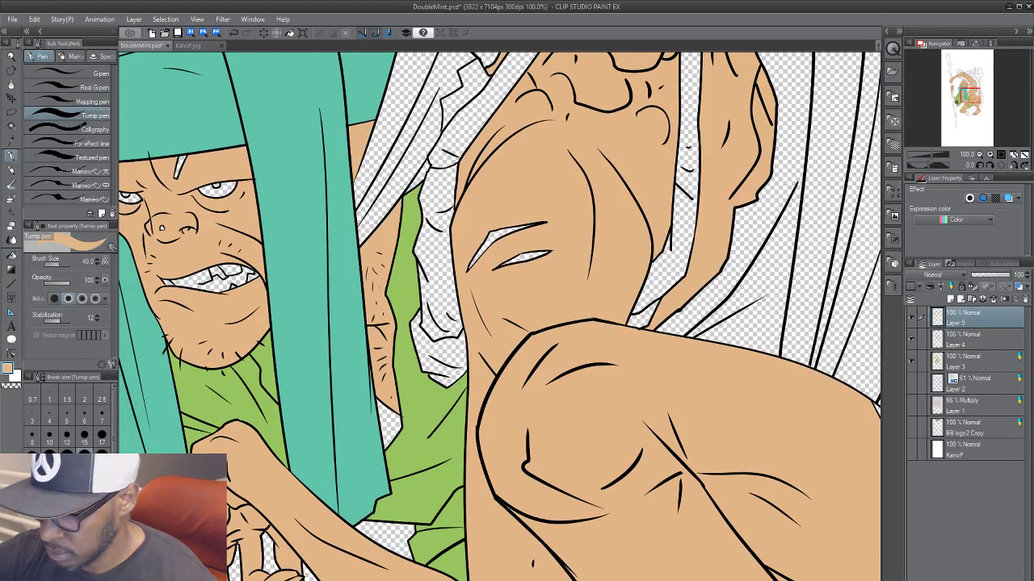
mouse_move(492, 427)
left_mouse_down()
mouse_move(470, 401)
mouse_move(452, 423)
left_mouse_up()
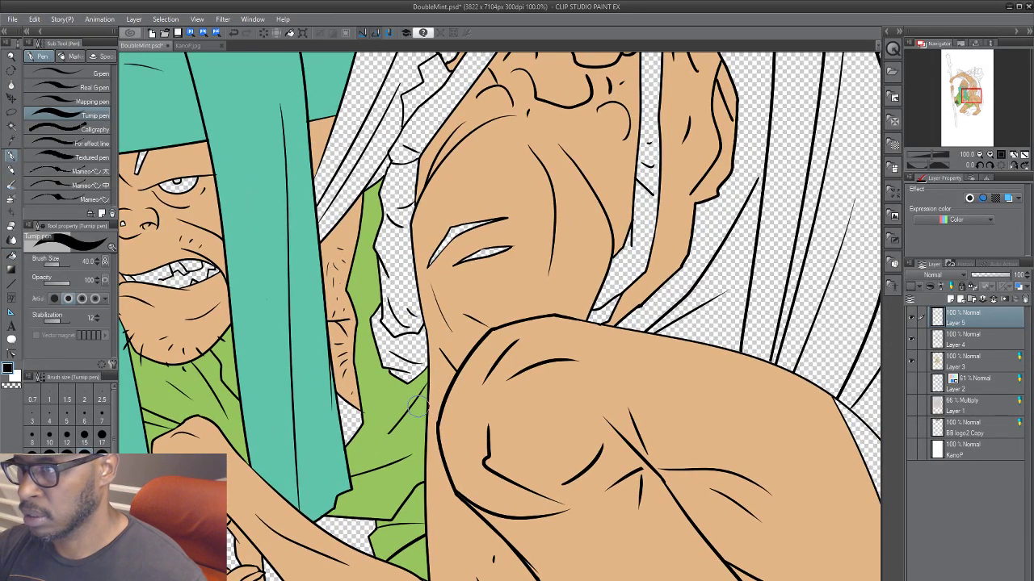
key("bracketleft")
key("bracketleft")
key("bracketleft")
key("bracketleft")
key("bracketleft")
key("bracketleft")
mouse_move(572, 386)
left_mouse_down()
mouse_move(492, 437)
mouse_move(491, 465)
left_mouse_up()
key("bracketleft")
key("bracketleft")
key("bracketleft")
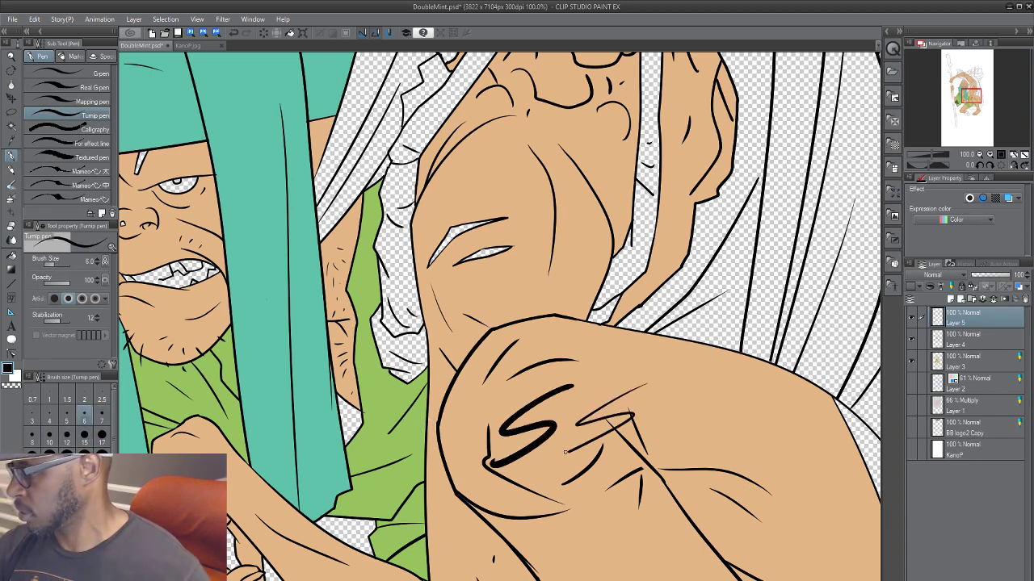
Step: Undo the test strokes on the knee and, on Layer 4, ink the missing strap edge above the green strip
key("ctrl+z")
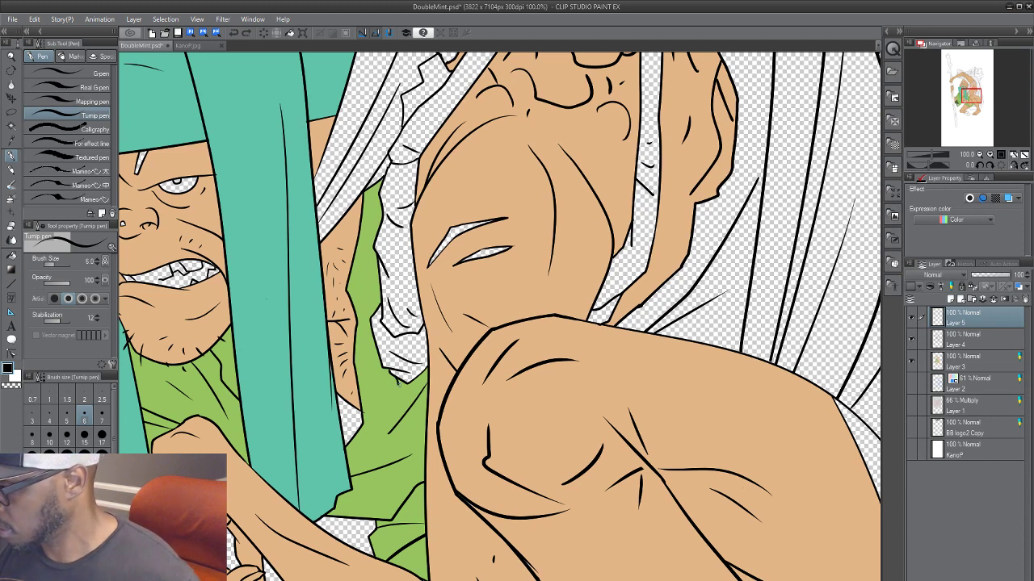
left_click(984, 341)
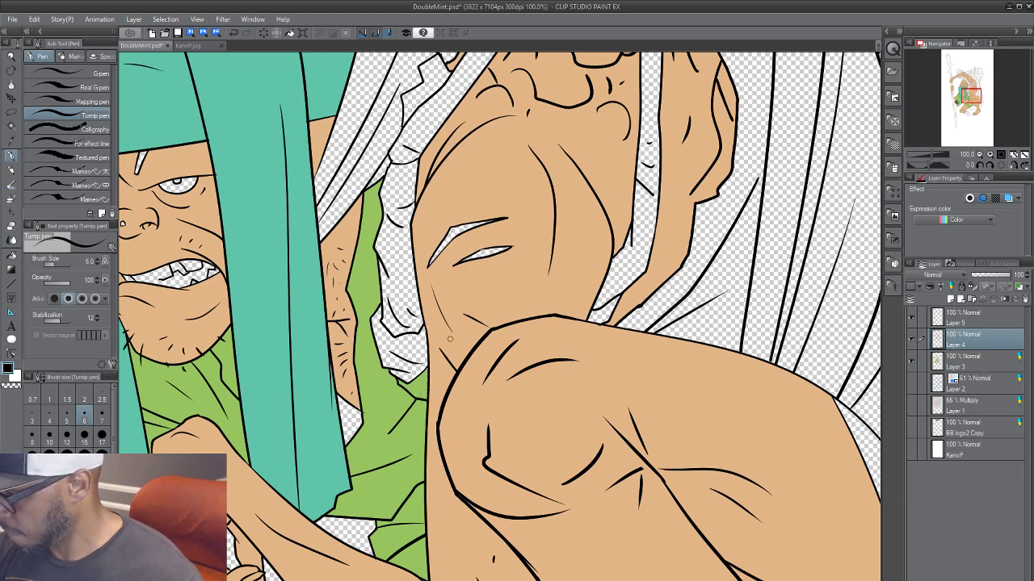
scroll(467, 411, "down", 3)
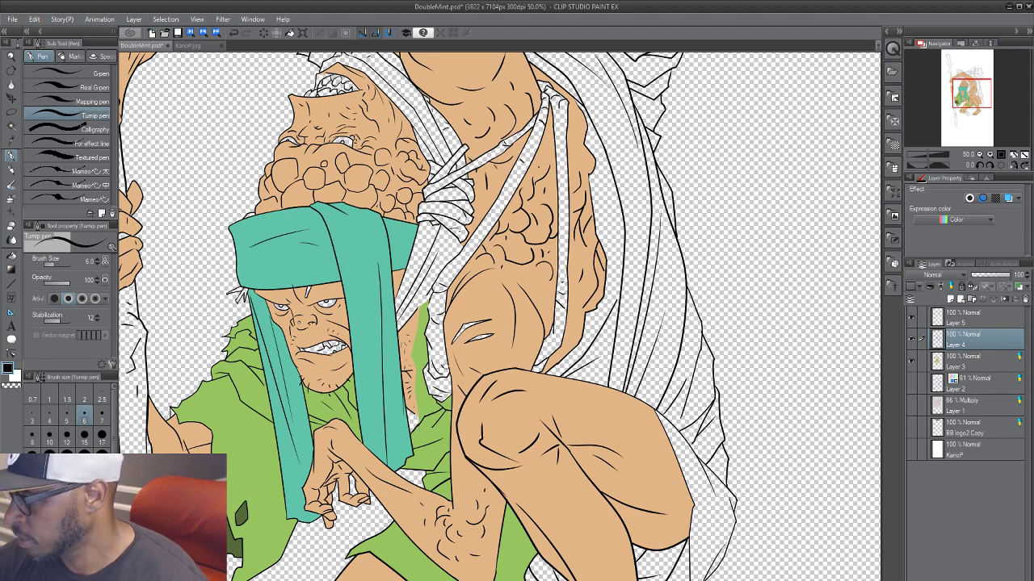
scroll(416, 266, "up", 5)
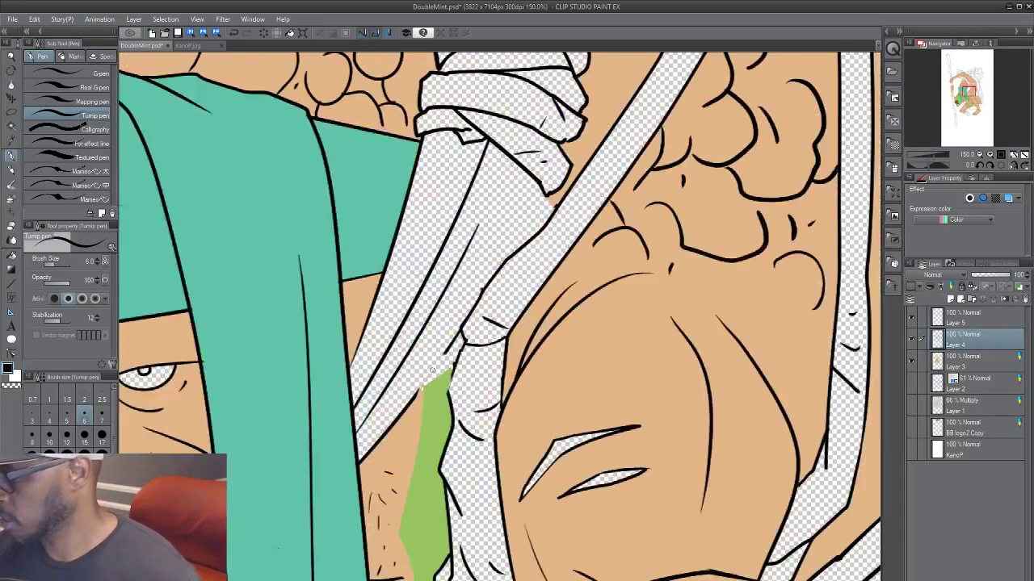
left_click_drag(412, 399, 445, 353)
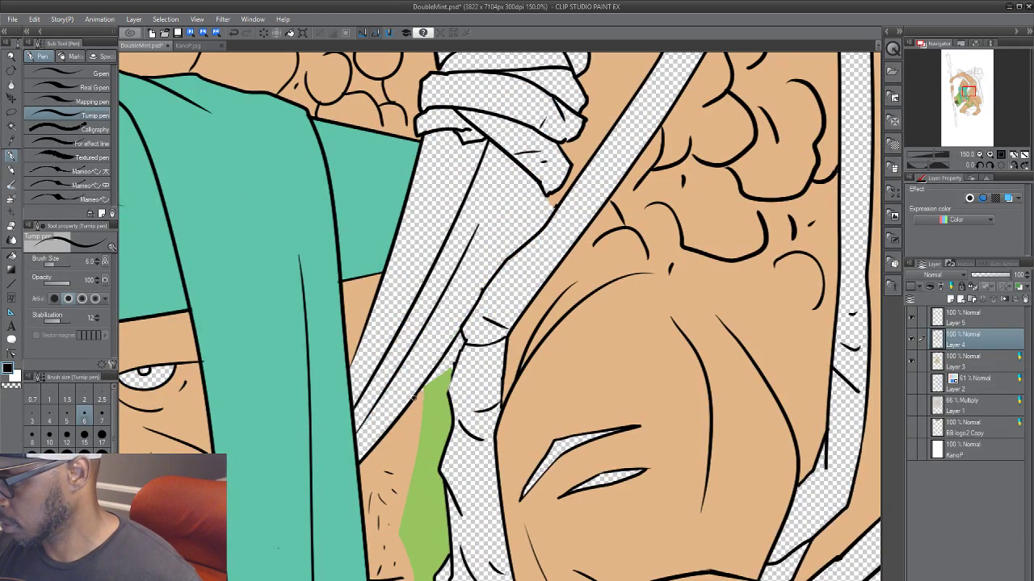
left_click_drag(413, 397, 439, 365)
Step: Redraw the missing ink edge of the hanging wrap just below the knot, replacing a stray mark
mouse_move(481, 297)
left_mouse_down()
mouse_move(397, 409)
mouse_move(461, 298)
left_mouse_up()
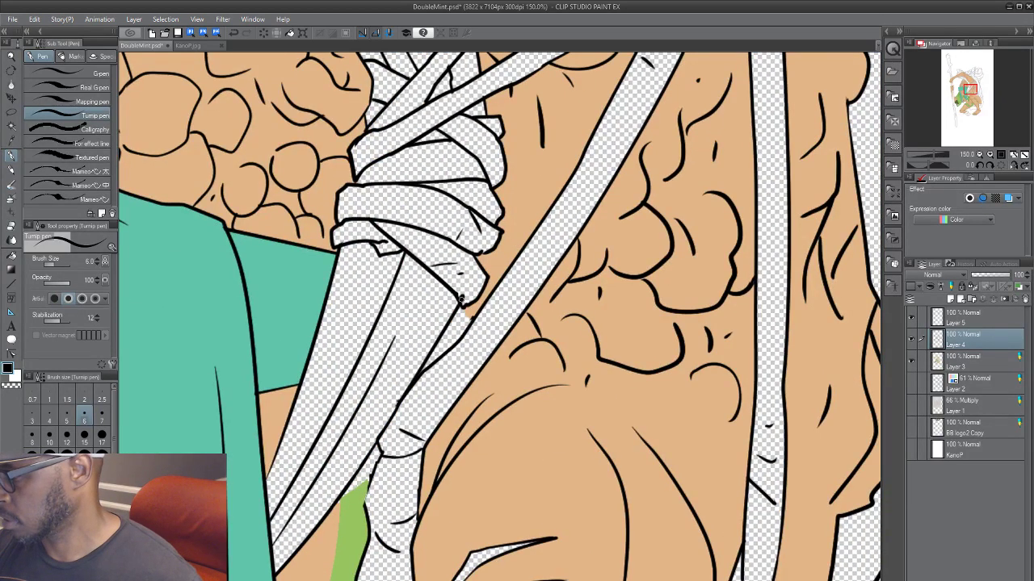
key("ctrl+z")
left_click_drag(405, 395, 462, 305)
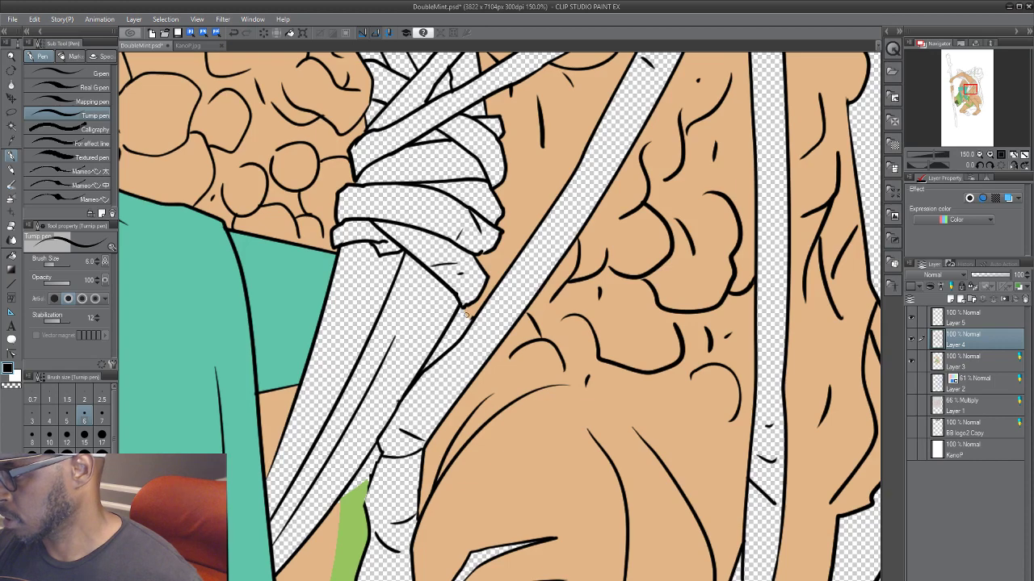
key("ctrl+minus")
key("ctrl+minus")
key("ctrl+minus")
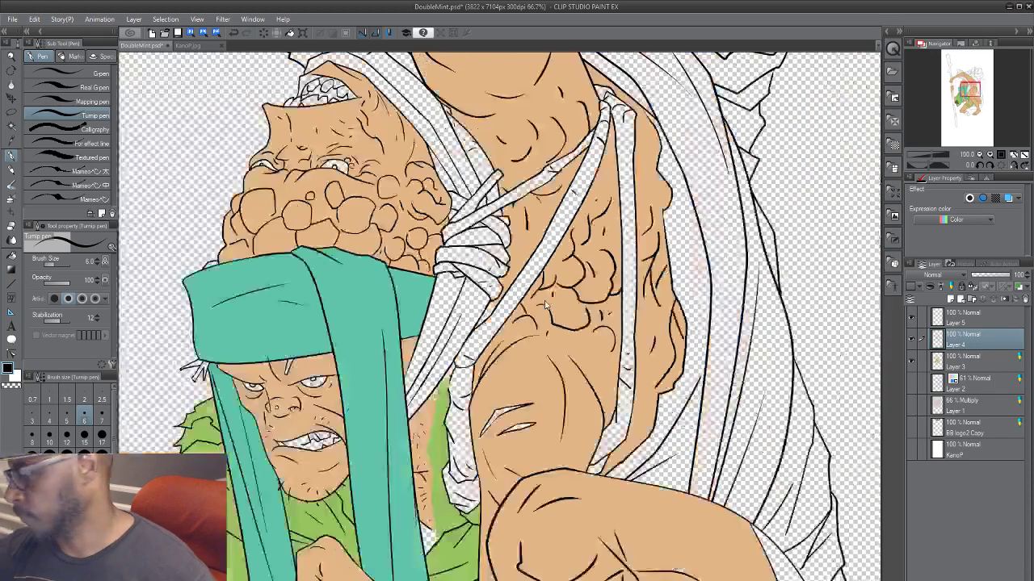
key("ctrl+plus")
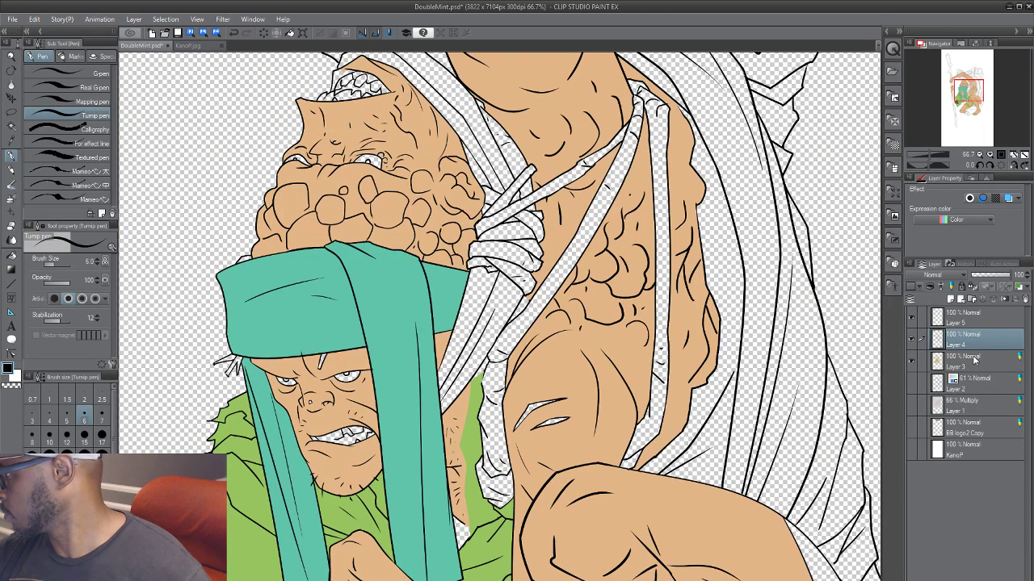
Step: On Layer 4, ink the missing lower contour of the stubbly skin behind the headband tail with the Turnip pen
left_click(985, 361)
left_click_drag(443, 415, 410, 298)
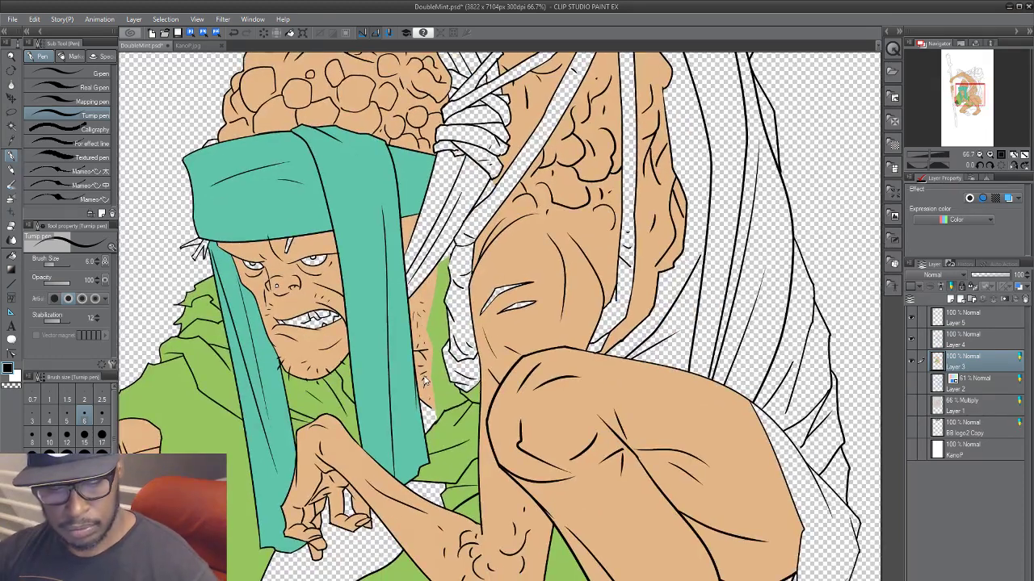
key("g")
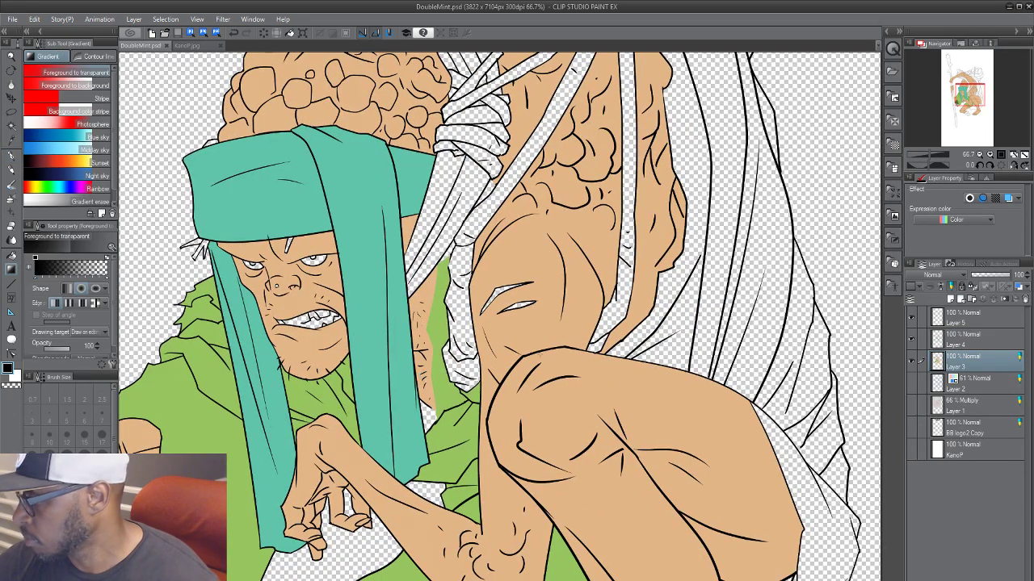
left_click(985, 344)
scroll(413, 432, "up", 3)
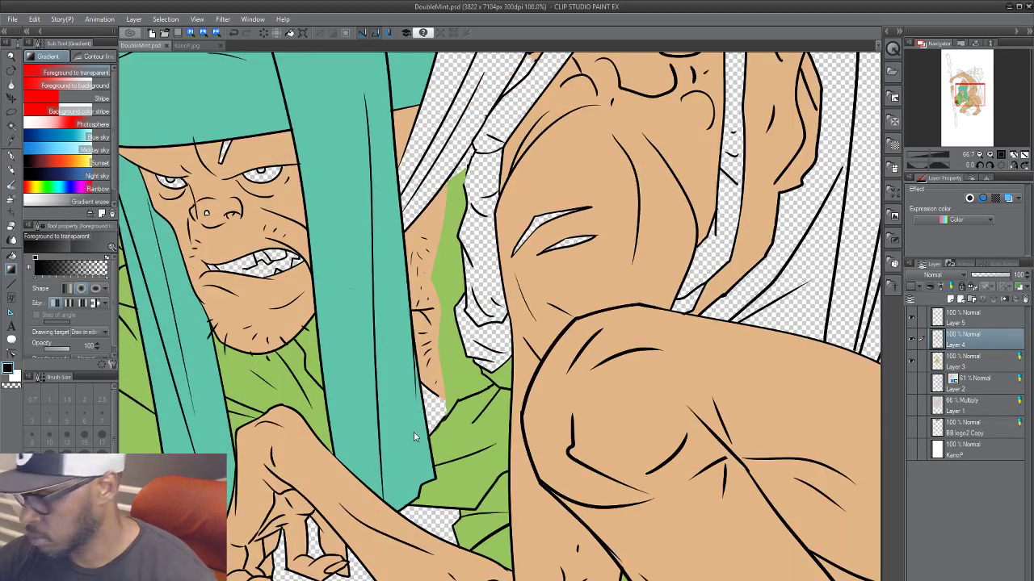
key("p")
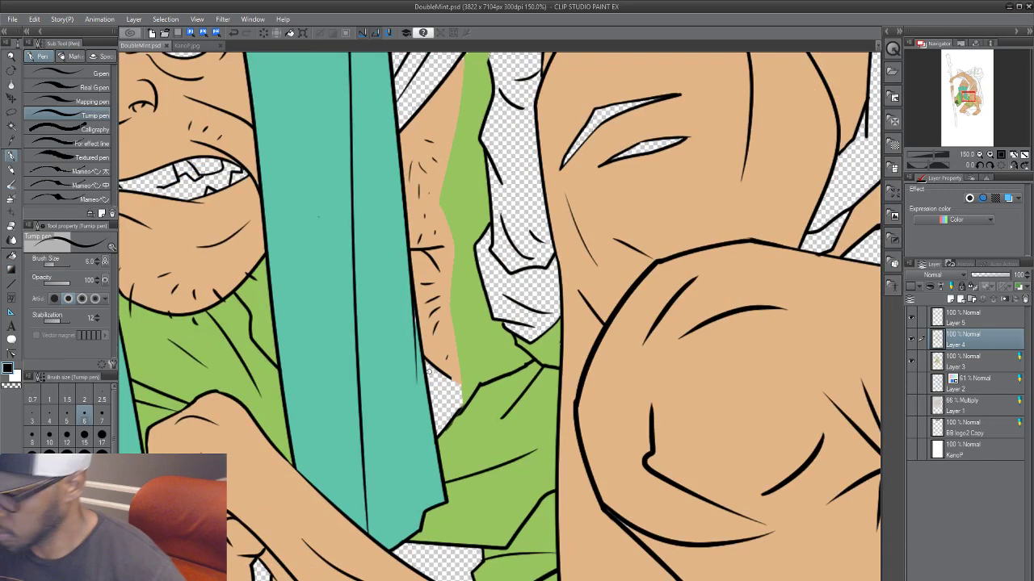
left_click_drag(450, 377, 475, 390)
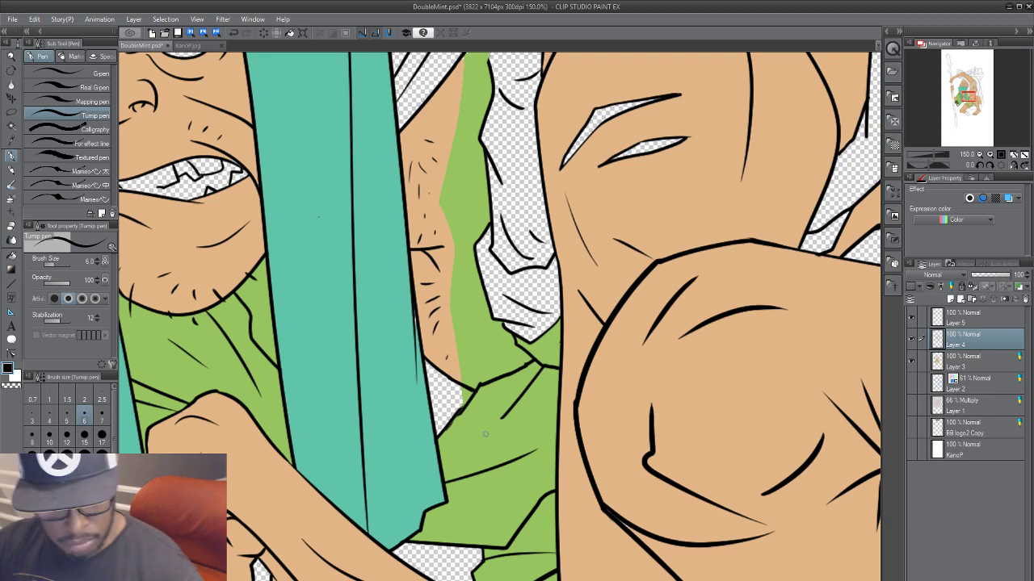
Step: On Layer 3, fill the green strip and the gaps beside the hanging strap with the sampled skin tone
key("g")
key("g")
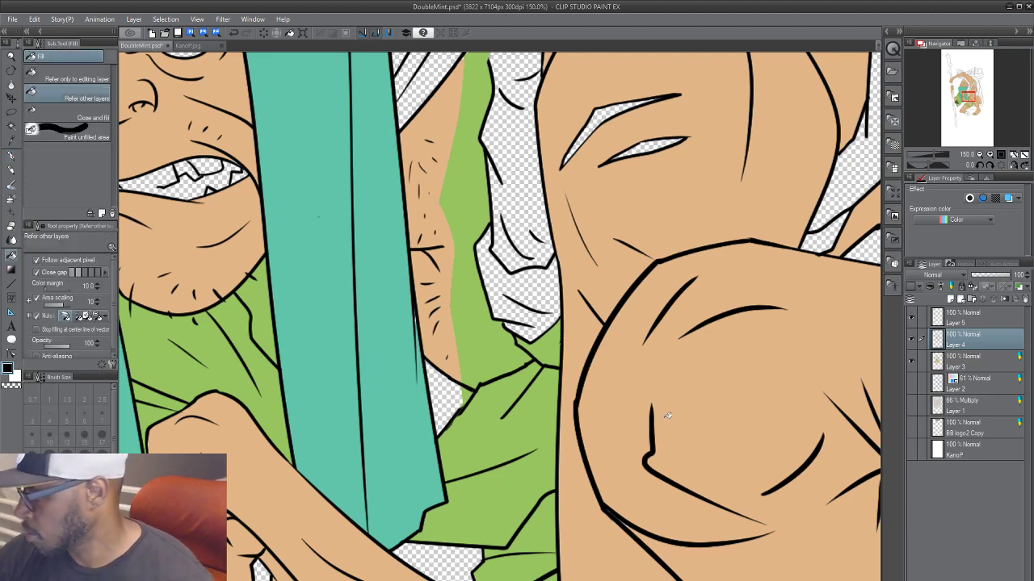
left_click(969, 365)
left_click(445, 332, "alt")
left_click(477, 330)
left_click_drag(536, 392, 452, 567)
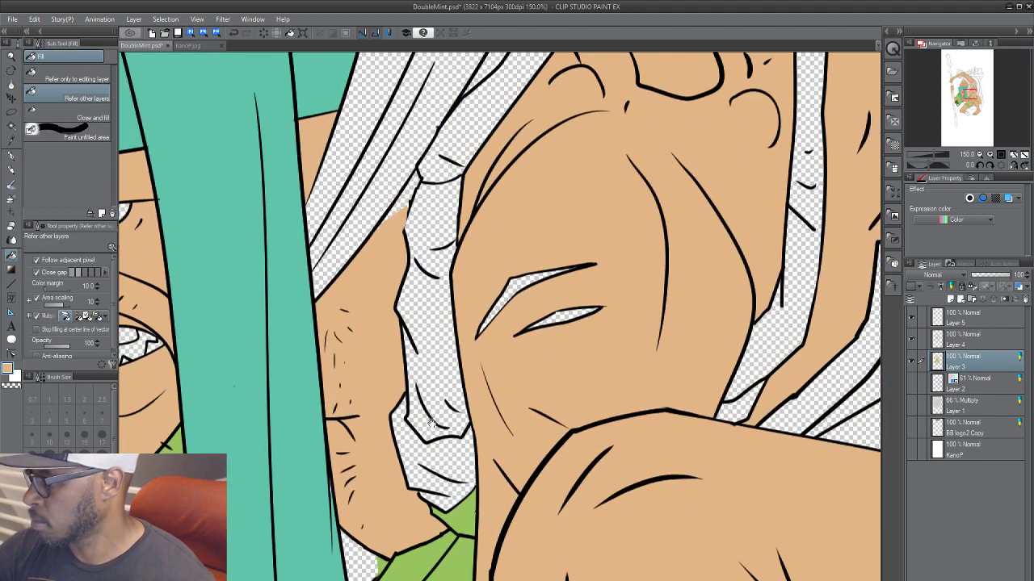
left_click_drag(399, 281, 374, 450)
left_click(383, 377)
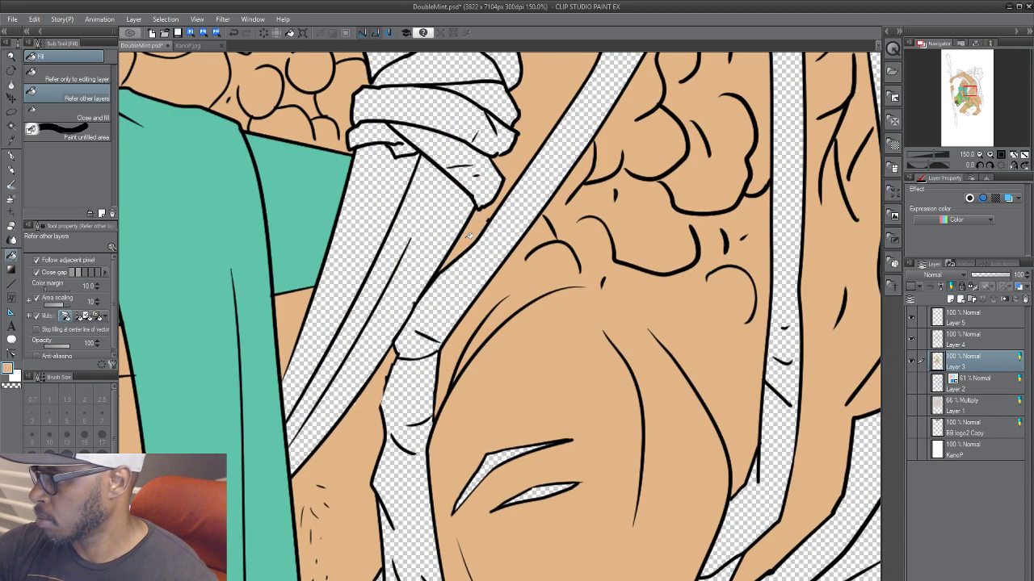
Step: Fill the shadowed cloth gaps on both sides of the long headband tail, beneath the chins, with dark green
scroll(428, 323, "down", 5)
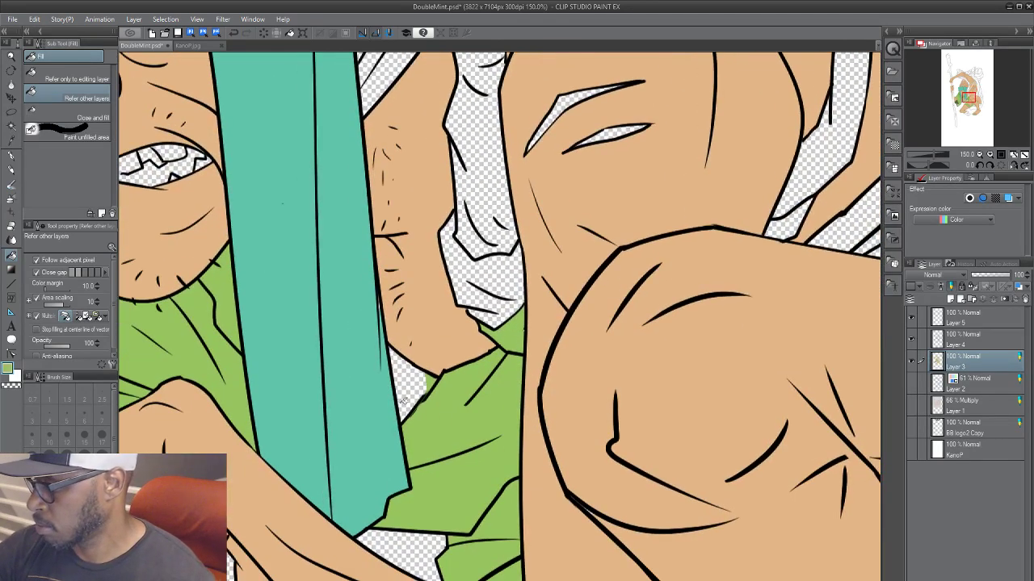
scroll(402, 401, "down", 5)
left_click(719, 233)
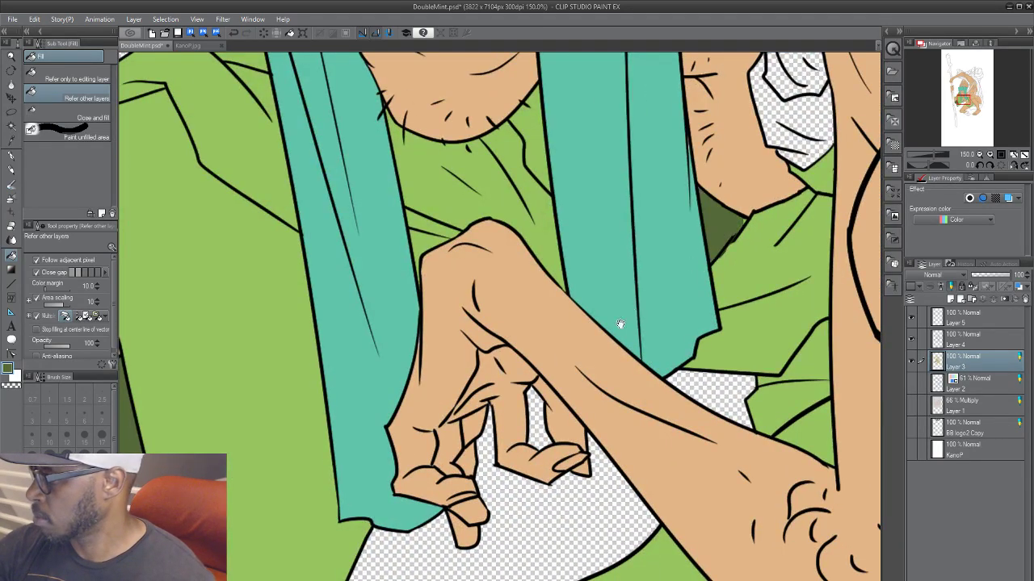
left_click_drag(620, 325, 448, 455)
left_click(360, 276)
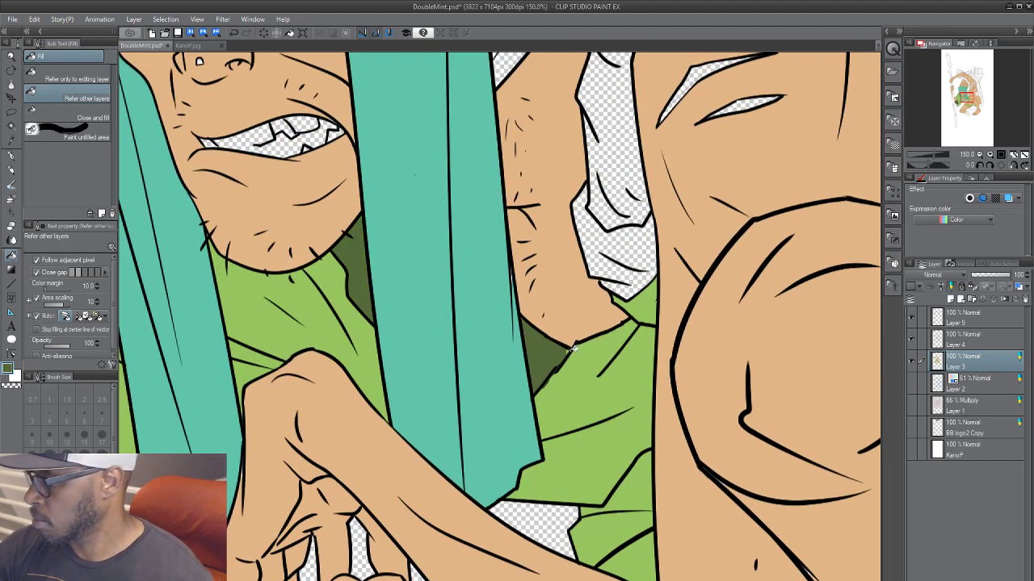
Step: Fill the underside of the cloak behind the shin and below the raised thigh with the same dark green
scroll(506, 391, "down", 4)
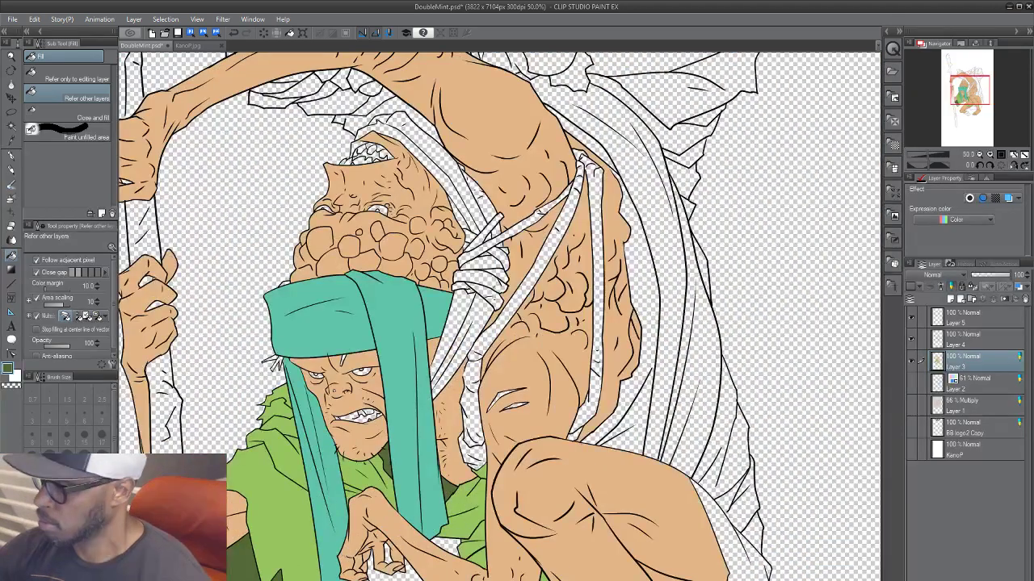
left_click_drag(528, 487, 576, 369)
left_click_drag(446, 565, 334, 505)
left_click(513, 507)
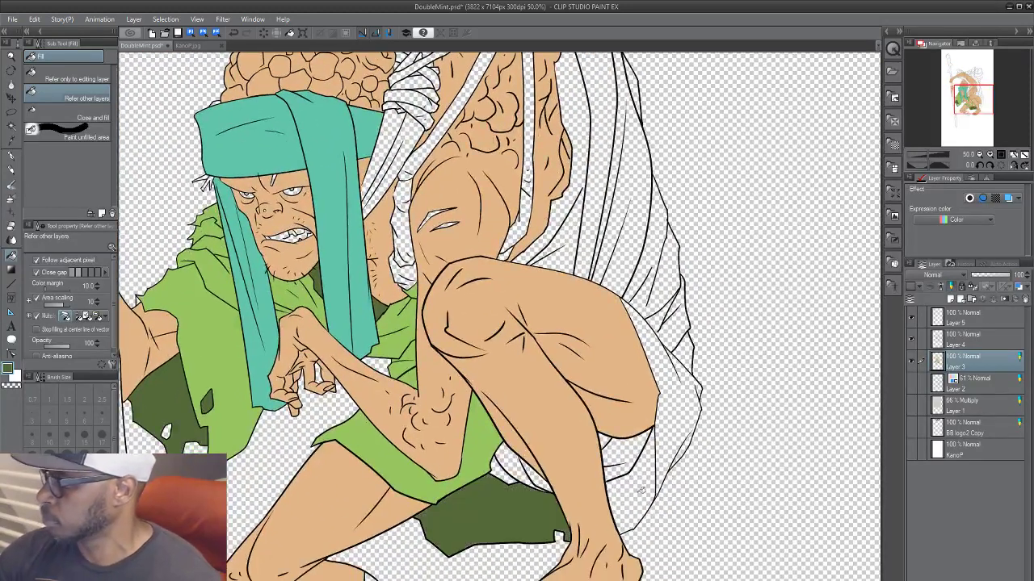
left_click(640, 489)
Step: Sample the light green and fill the cloak's outer folds beside the thigh and the strip along the back
left_click_drag(465, 478, 366, 513)
left_click(383, 486, "alt")
left_click(579, 431)
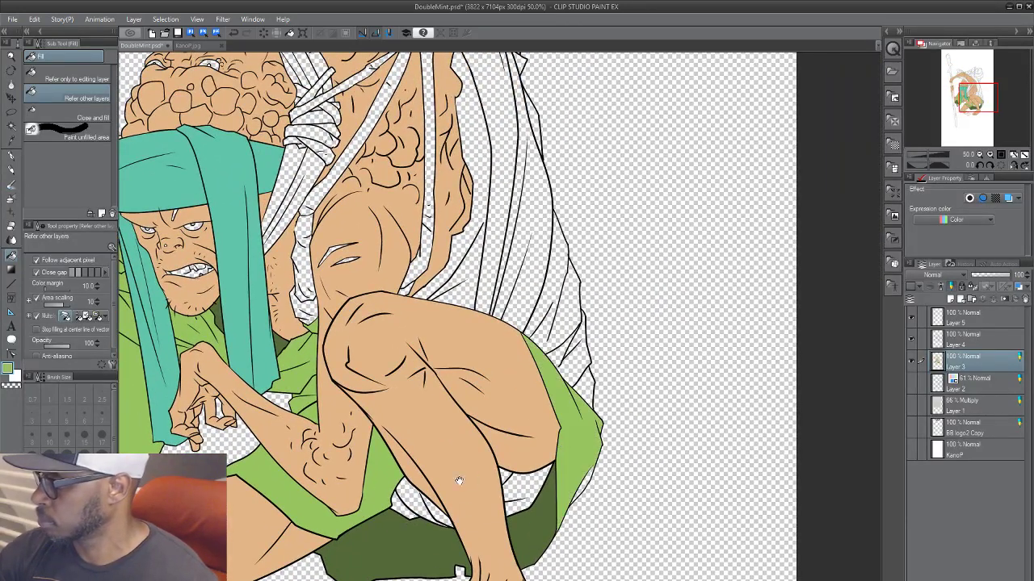
mouse_move(350, 475)
left_mouse_down()
mouse_move(313, 559)
mouse_move(323, 567)
left_mouse_up()
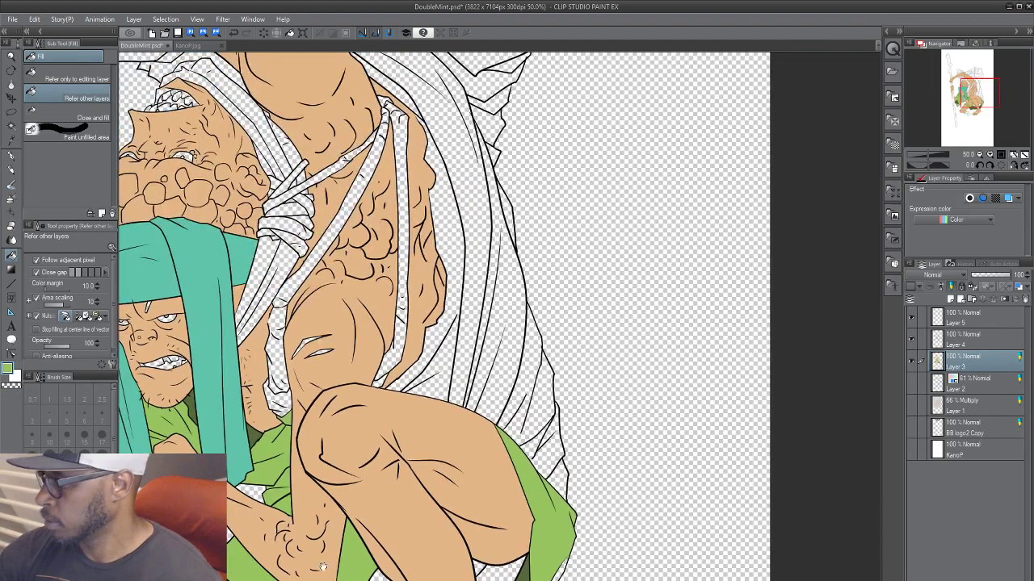
left_click(443, 361)
left_click(562, 480)
left_click_drag(545, 506, 545, 437)
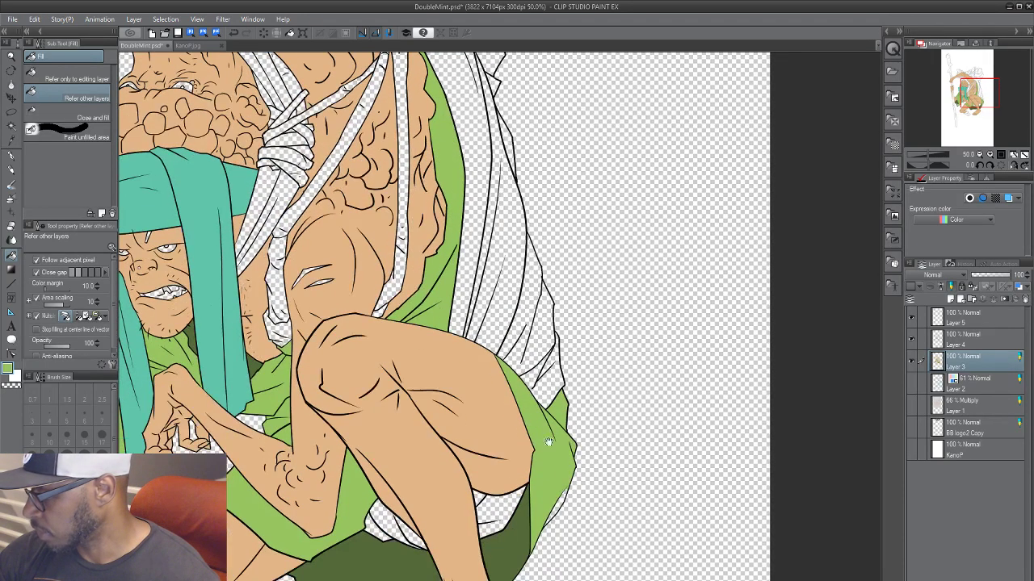
left_click(564, 498)
left_click_drag(445, 356, 330, 546)
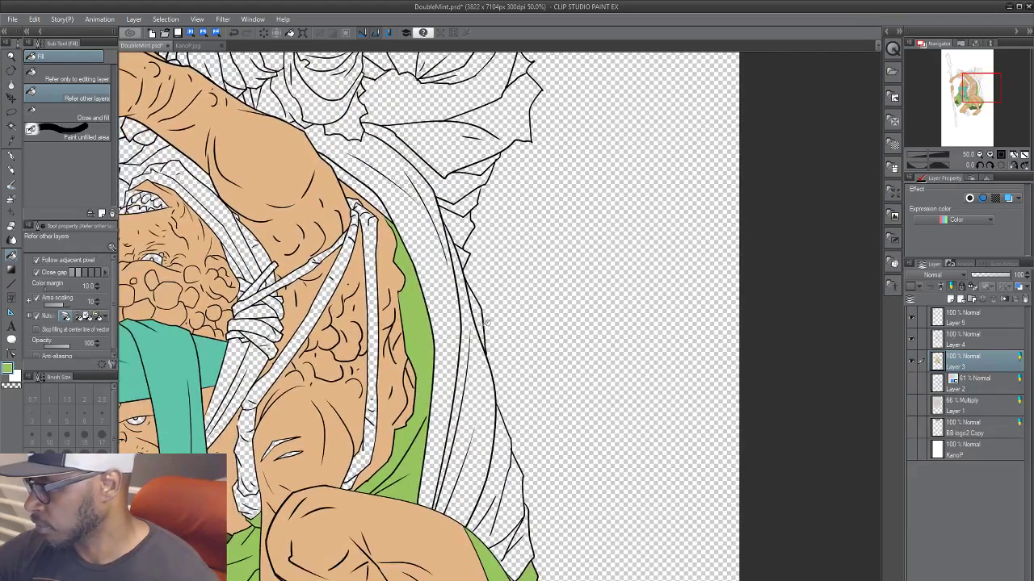
Step: Fill the loincloth areas on both sides of the raised leg's shin with a pale cream color
left_click_drag(446, 516, 466, 387)
left_click_drag(524, 513, 691, 352)
left_click_drag(381, 524, 455, 440)
left_click(629, 192, "alt")
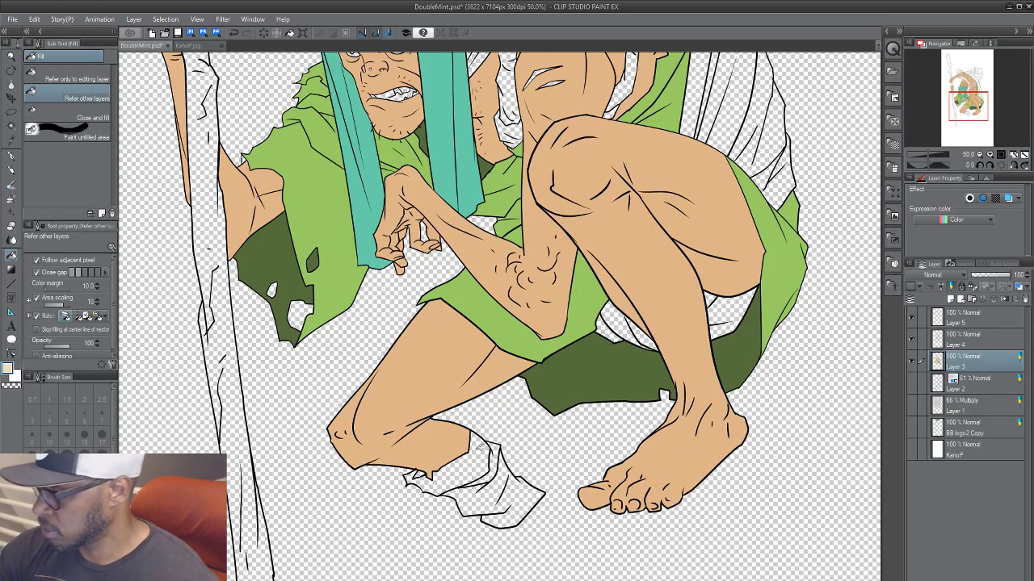
left_click(620, 323)
left_click(746, 311)
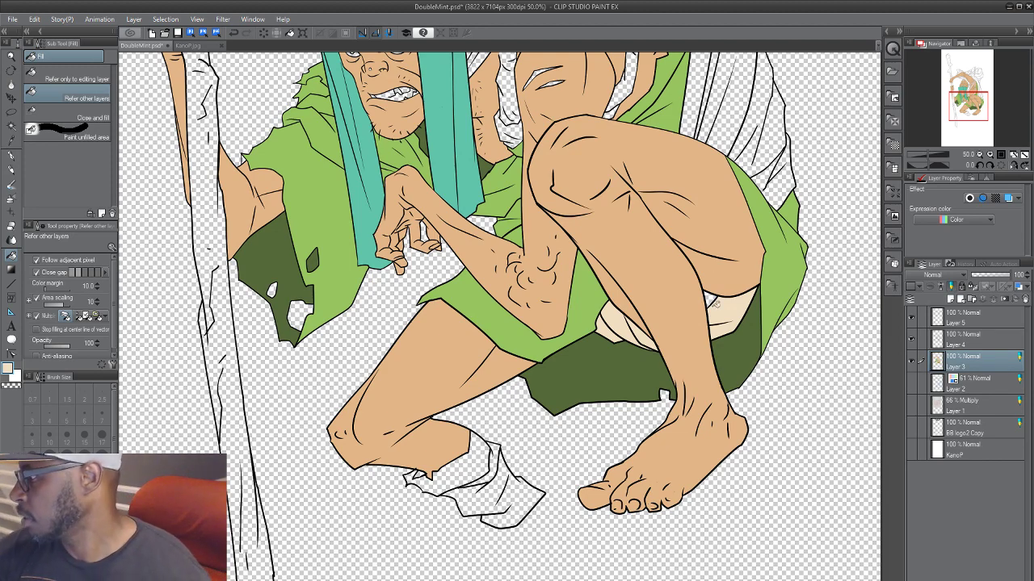
Step: Fill the lower staff, the section between the hands and the gaps between the gripping fingers with dark brown
scroll(485, 395, "down", 3)
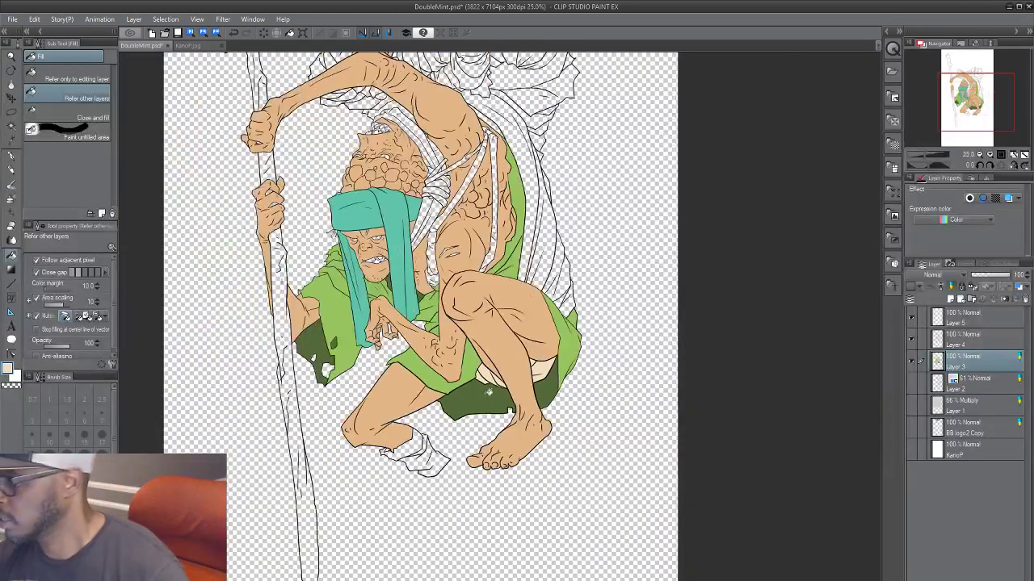
scroll(488, 392, "up", 1)
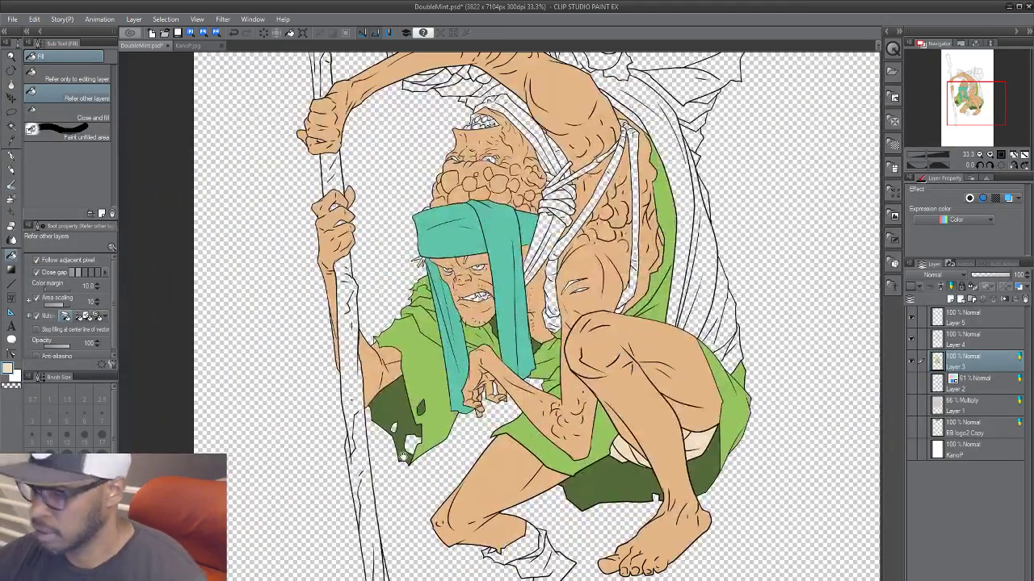
left_click(403, 456, "alt")
left_click(348, 278)
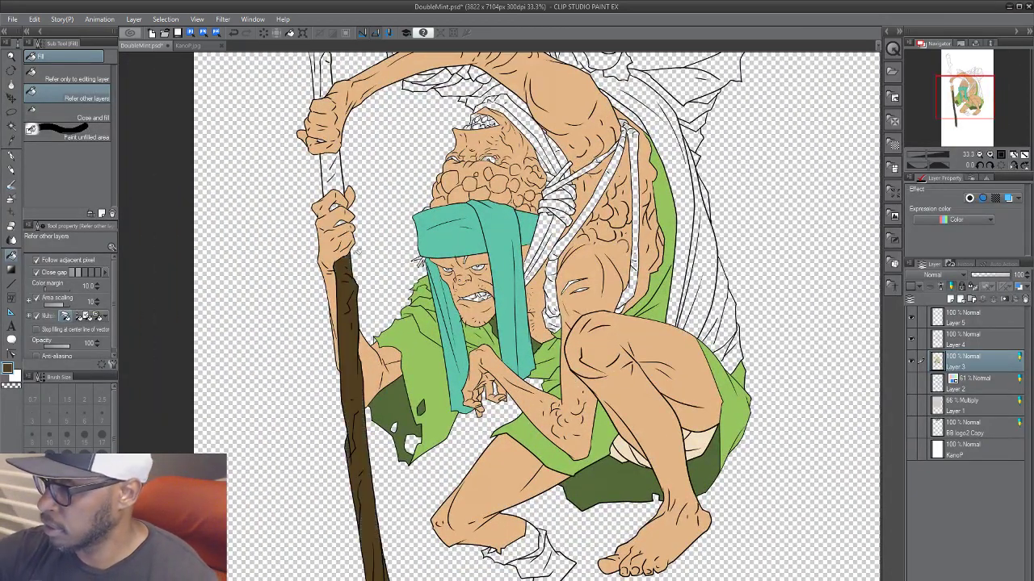
left_click(337, 161)
left_click(339, 207)
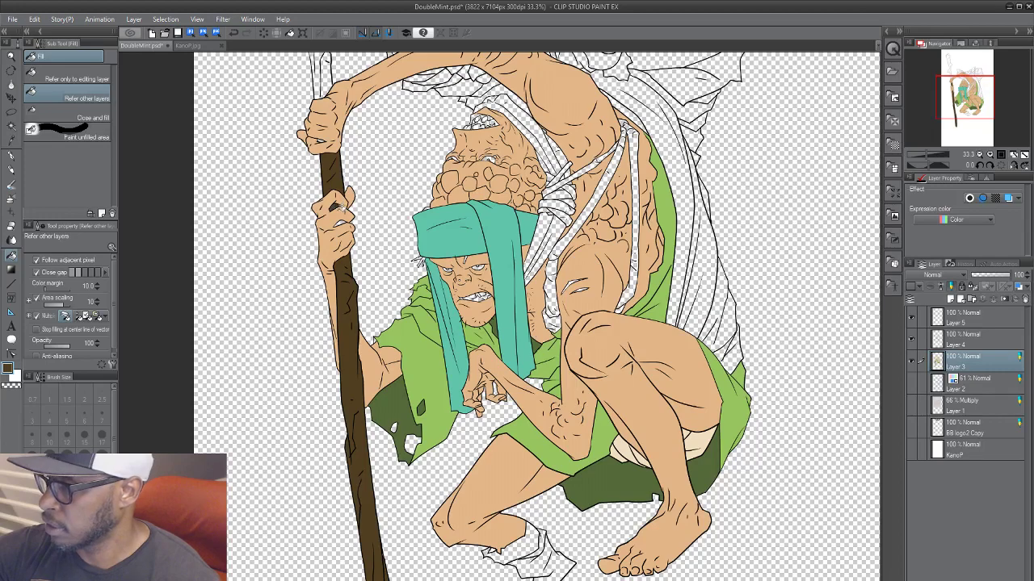
left_click(339, 223)
Step: Fill the upper staff with the same dark brown and its splintered tip with a lighter greyish brown
left_click_drag(346, 241, 356, 498)
left_click(323, 255)
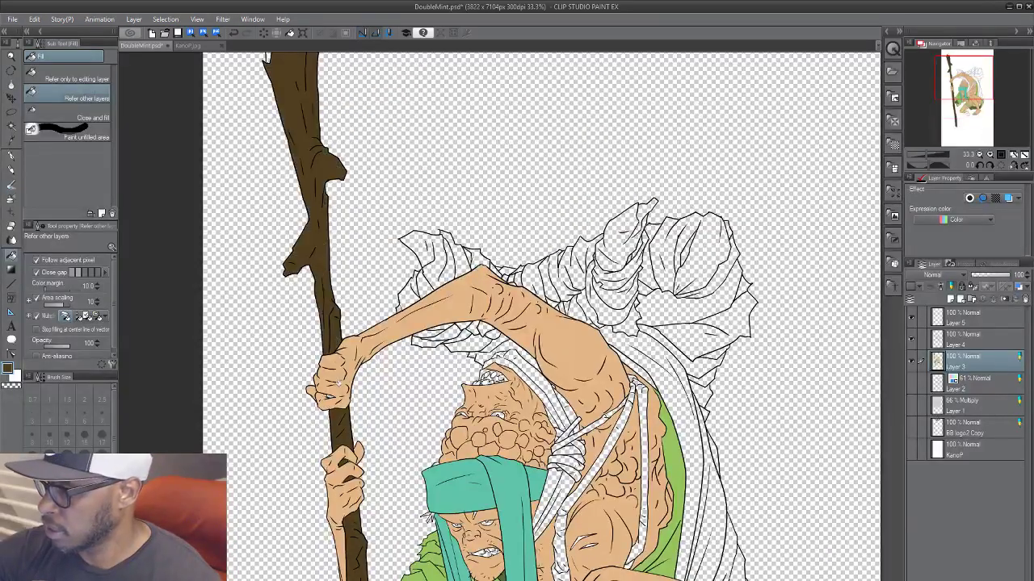
left_click_drag(335, 327, 319, 489)
left_click(281, 189)
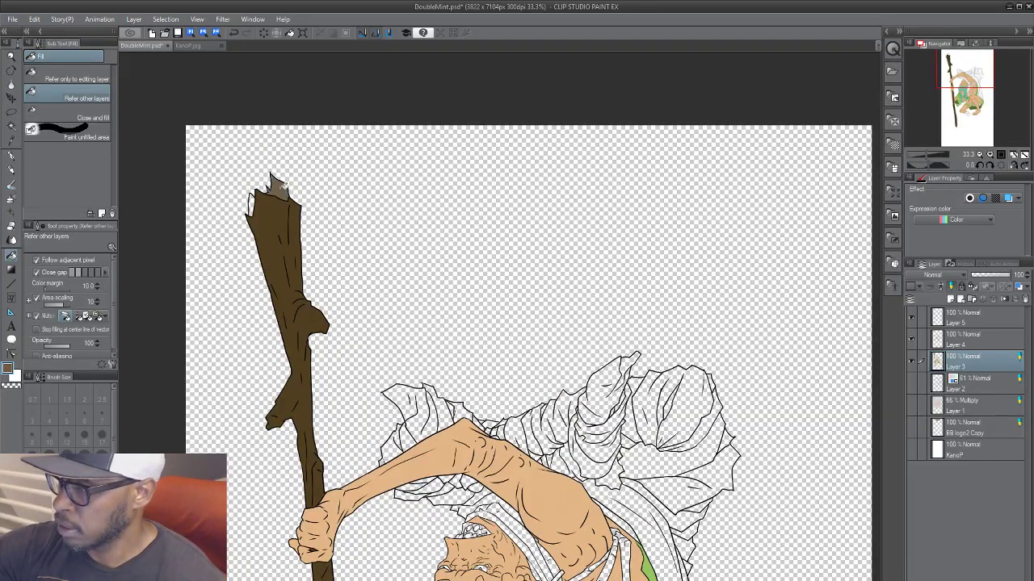
left_click(251, 206)
left_click_drag(315, 339, 336, 117)
left_click_drag(386, 470, 379, 135)
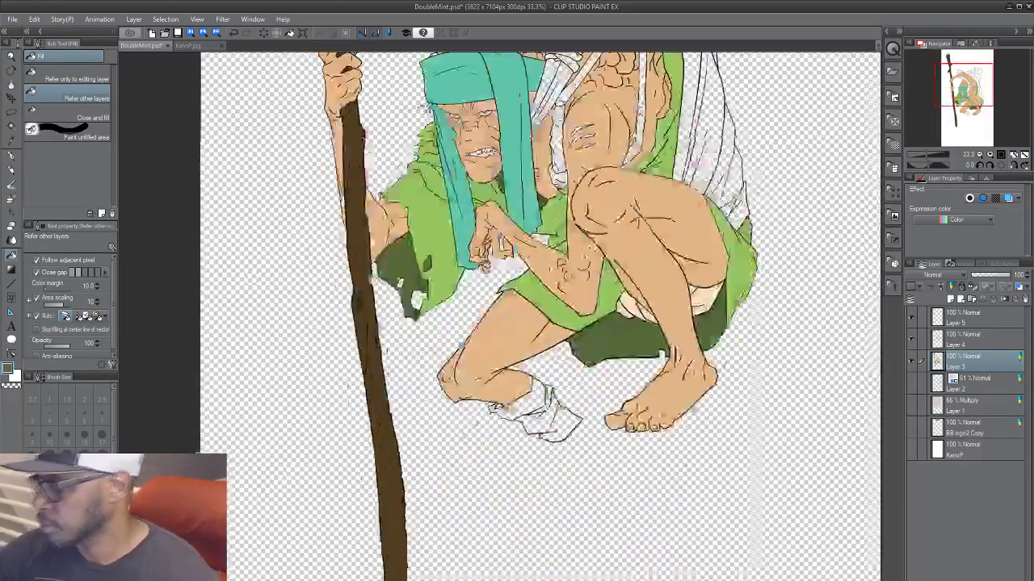
Step: Fill the rope straps across the torso and the knot beside the upper head with greyish brown
left_click_drag(444, 348, 272, 557)
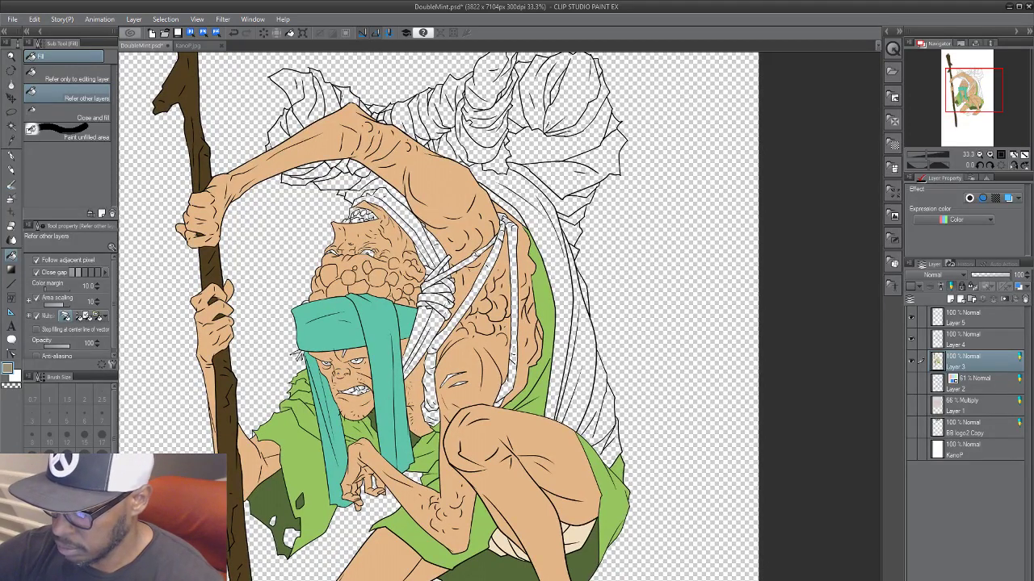
left_click(439, 338)
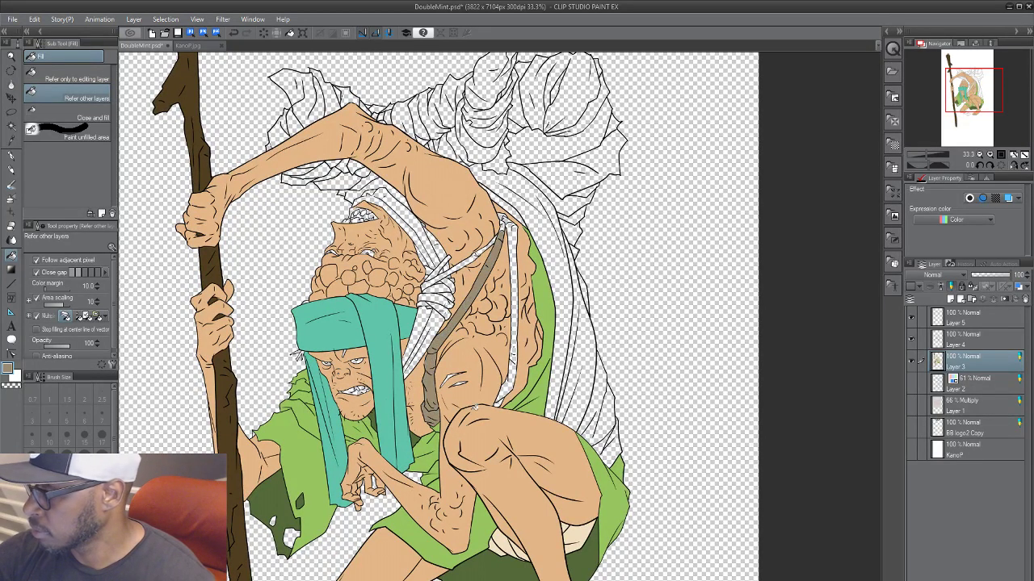
left_click(492, 400)
left_click(495, 402)
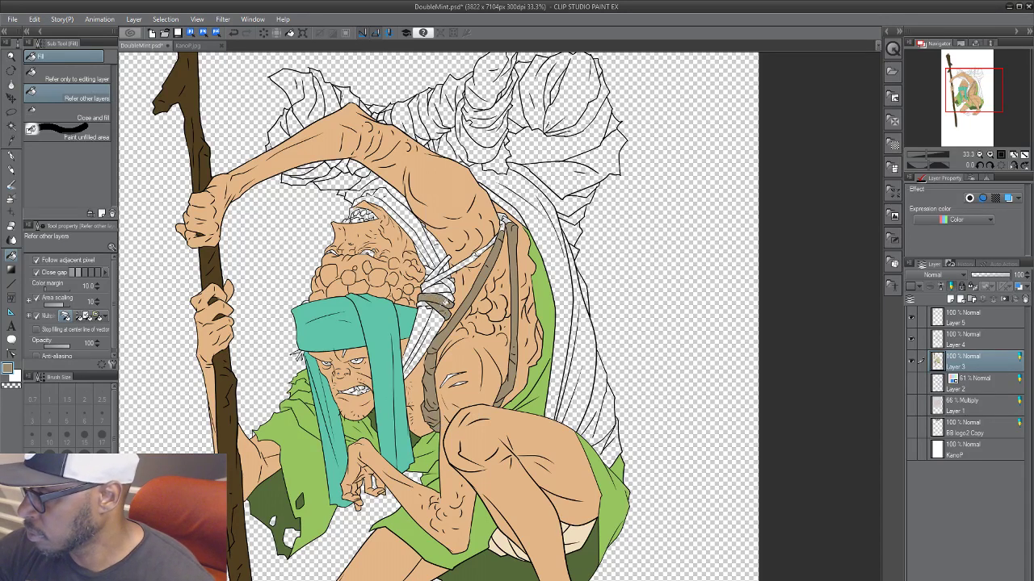
left_click(441, 276)
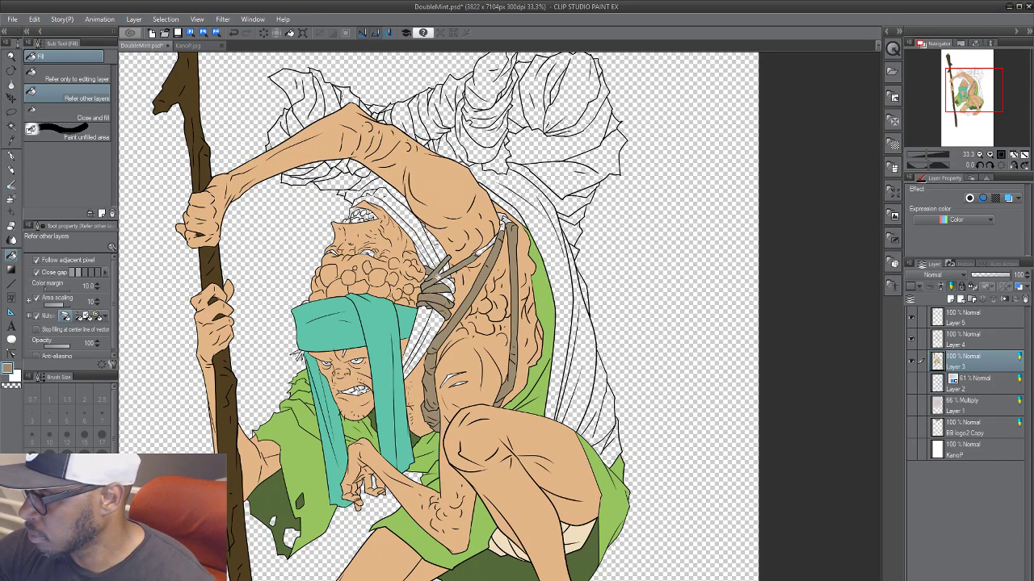
left_click(446, 283)
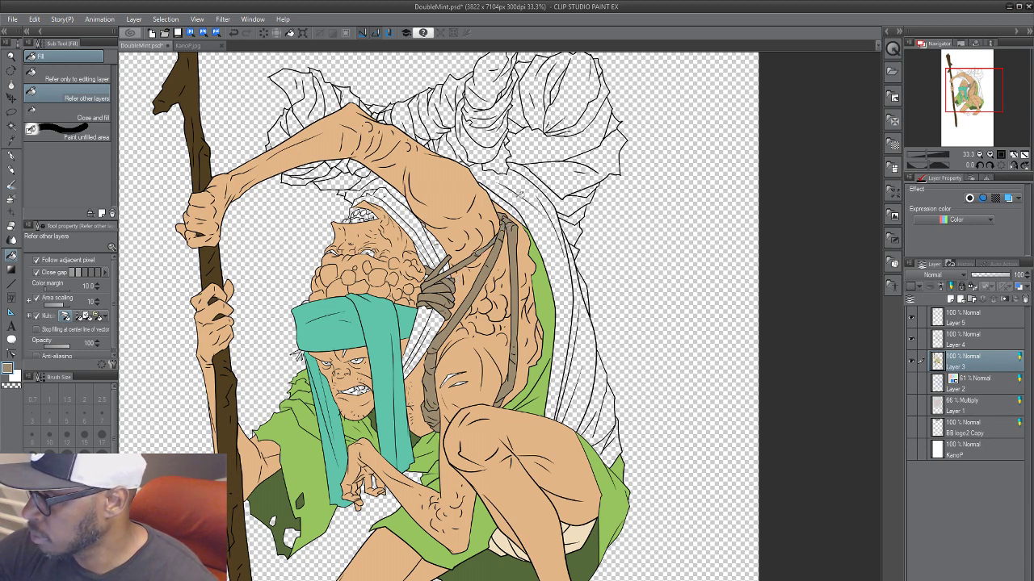
Step: Choose a crimson red and fill the cloth below the rope knot and the band wrapped around the upper head
left_click_drag(478, 351, 494, 316)
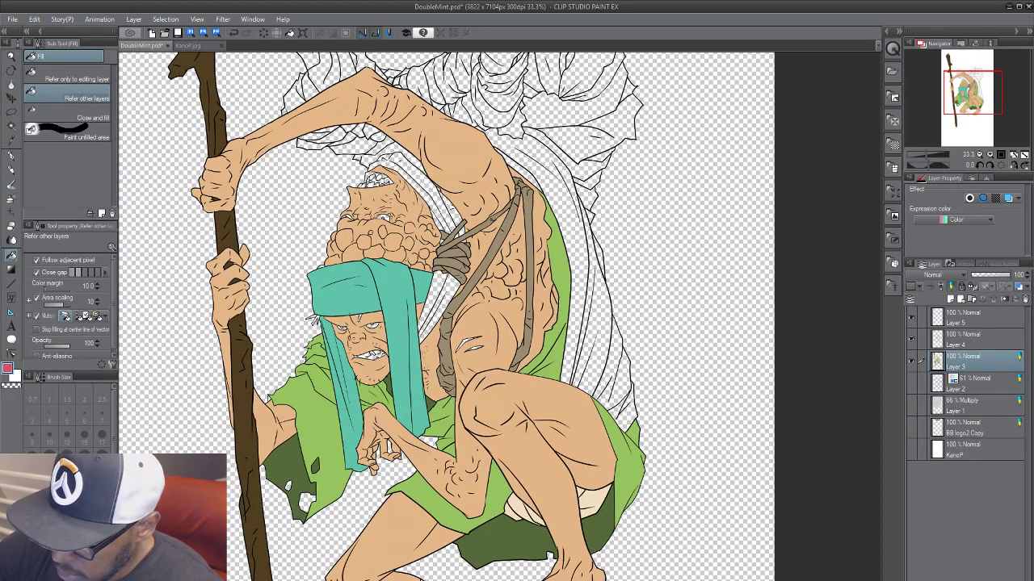
left_click(440, 299)
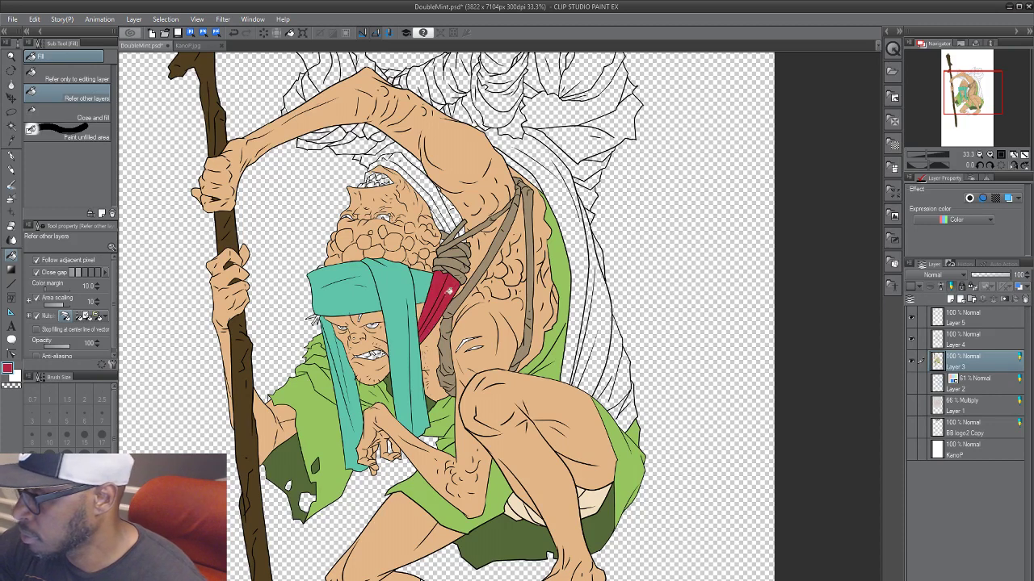
left_click(443, 219)
left_click(453, 213)
left_click(445, 227)
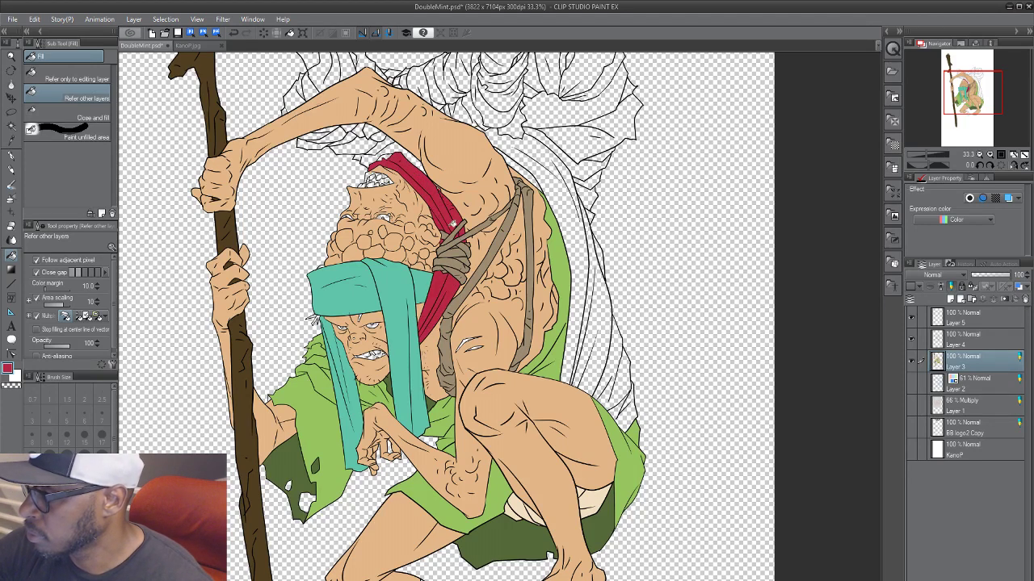
Step: Sample the skin tone and fill the small gap between the raised arm and the red band
scroll(480, 200, "up", 7)
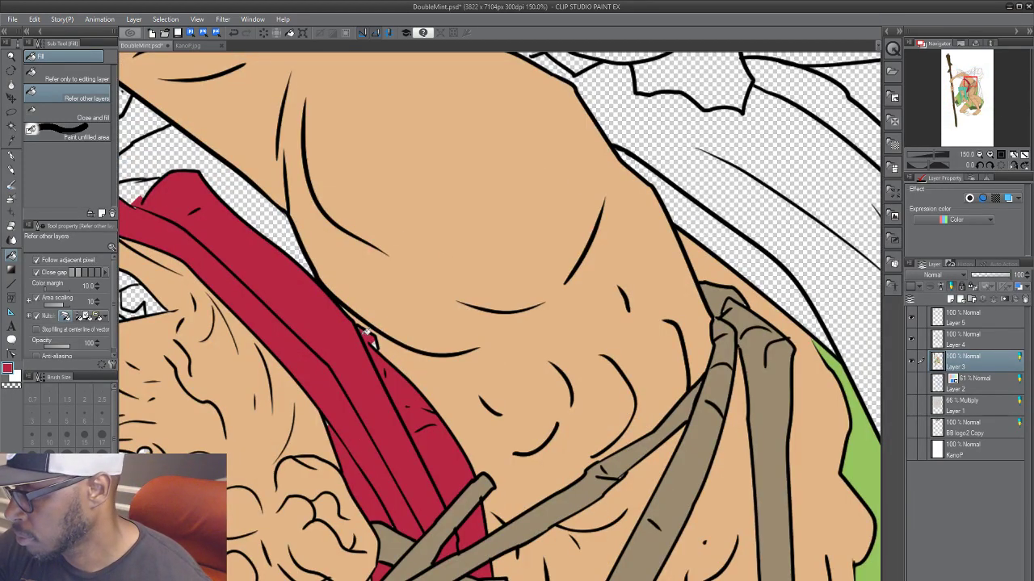
left_click_drag(270, 426, 453, 505)
left_click(475, 378, "alt")
left_click(355, 324)
left_click_drag(480, 417, 607, 496)
scroll(476, 521, "down", 5)
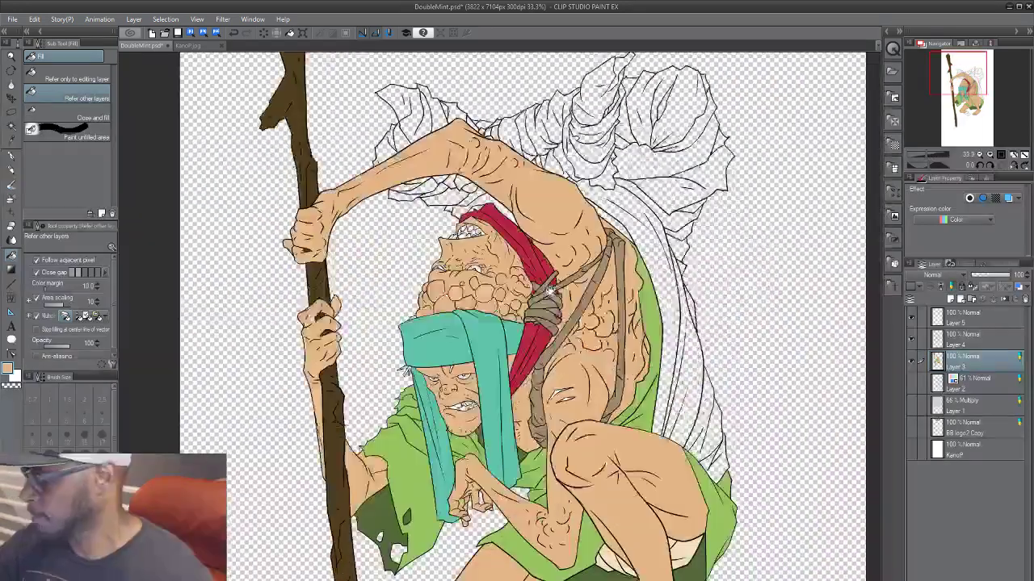
Step: Fill the knotted bundle, its strap down the back and the large folds behind the raised arm's shoulder with greyish teal
left_click_drag(551, 284, 523, 220)
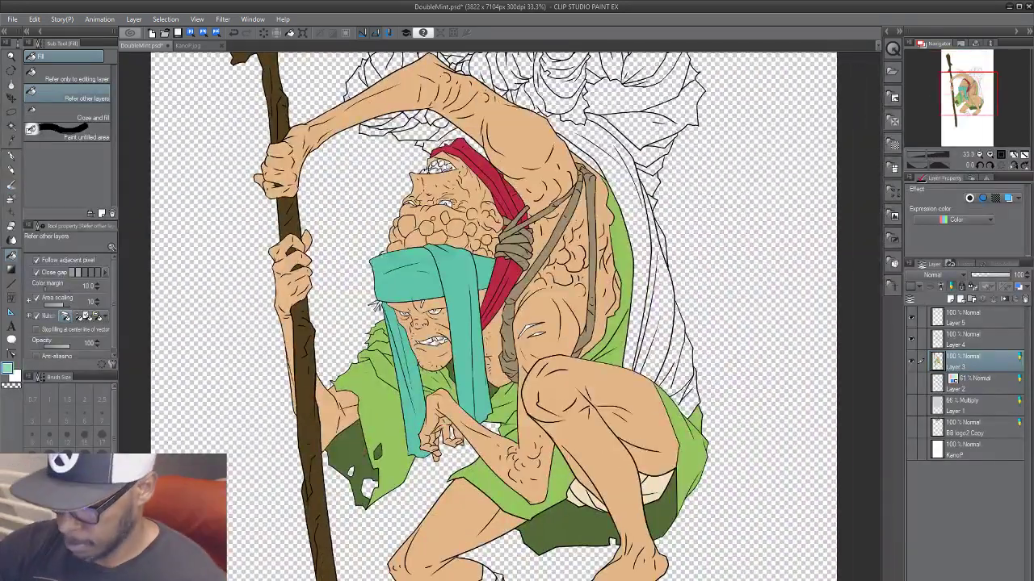
mouse_move(668, 62)
left_mouse_down()
mouse_move(649, 145)
mouse_move(578, 293)
mouse_move(516, 270)
mouse_move(495, 305)
left_mouse_up()
left_click(464, 336)
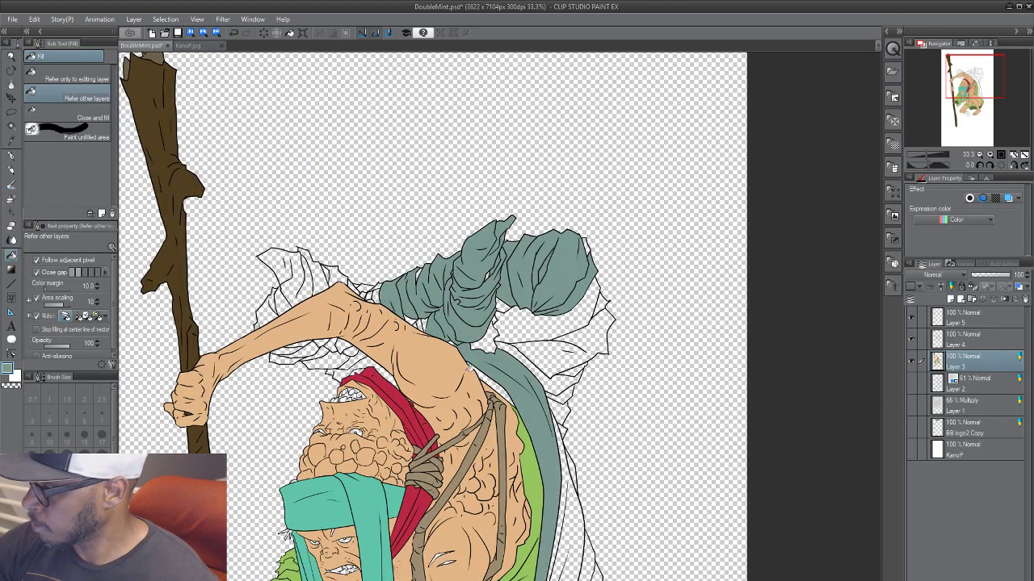
left_click(533, 367)
left_click(518, 298)
left_click(489, 336)
left_click(506, 307)
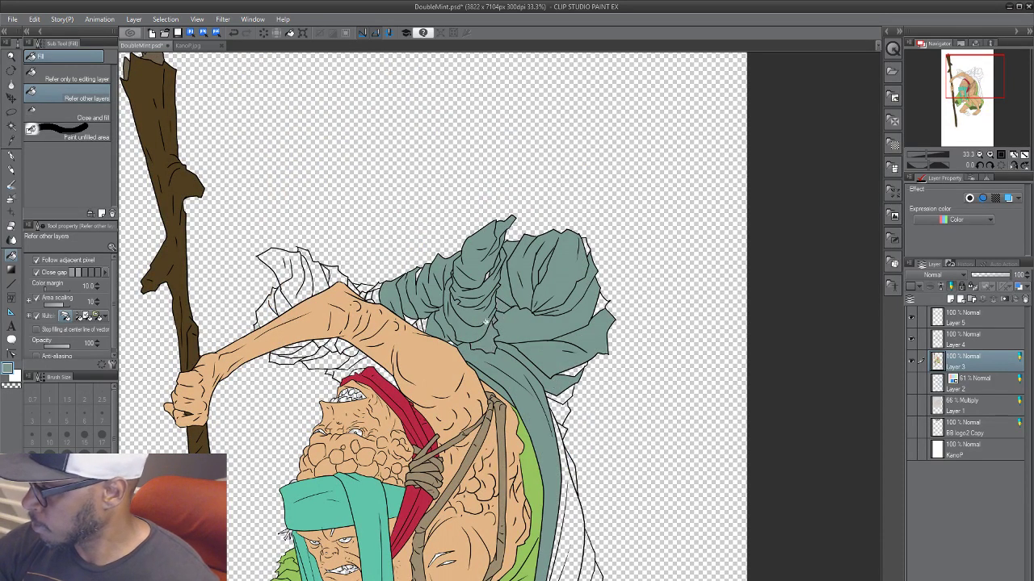
left_click(588, 245)
left_click(602, 306)
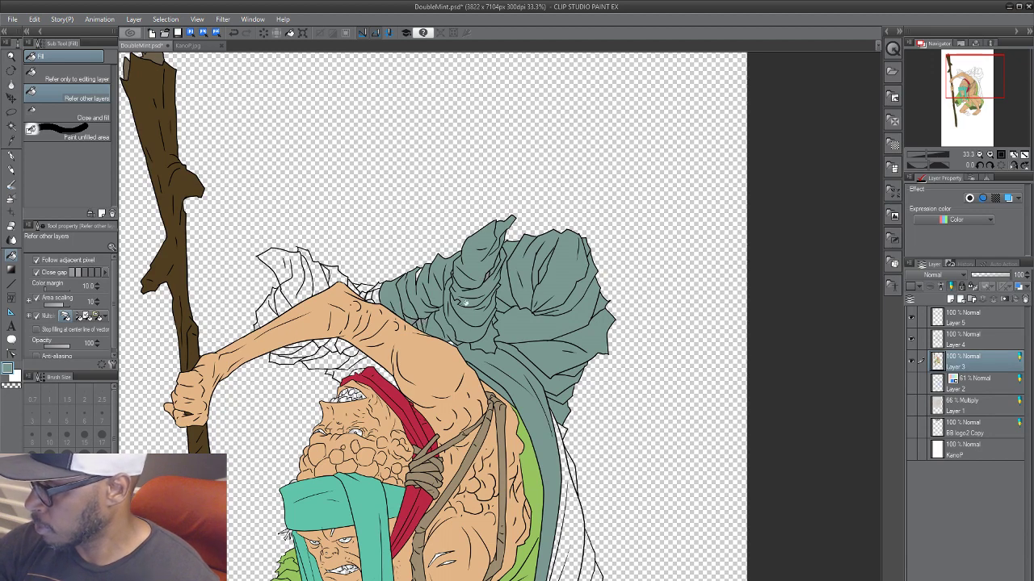
Step: Fill the bundle's pointed flap and the folds beneath the raised forearm with the same greyish teal, undoing the fill that spills into the background
left_click(370, 291)
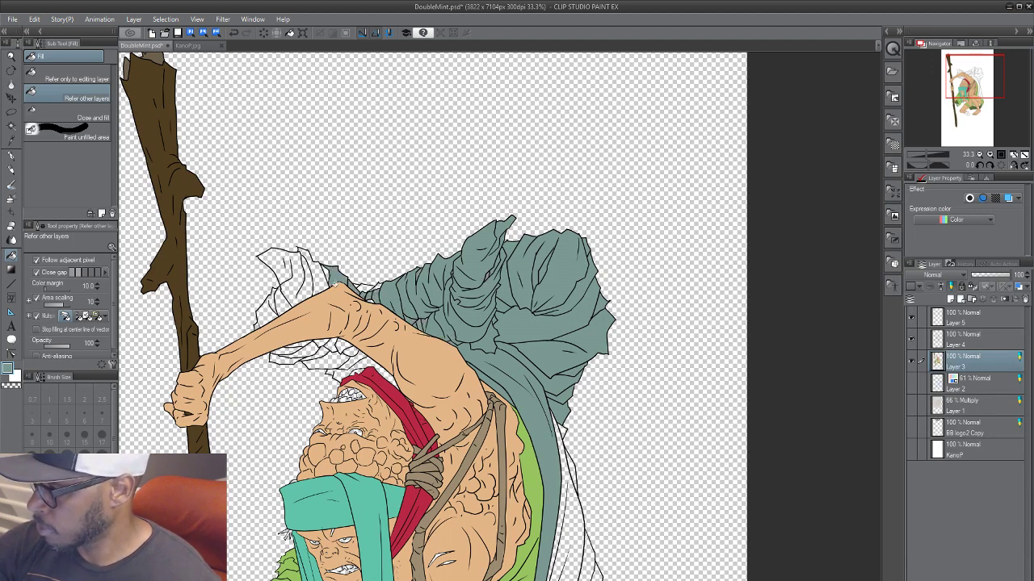
left_click(302, 273)
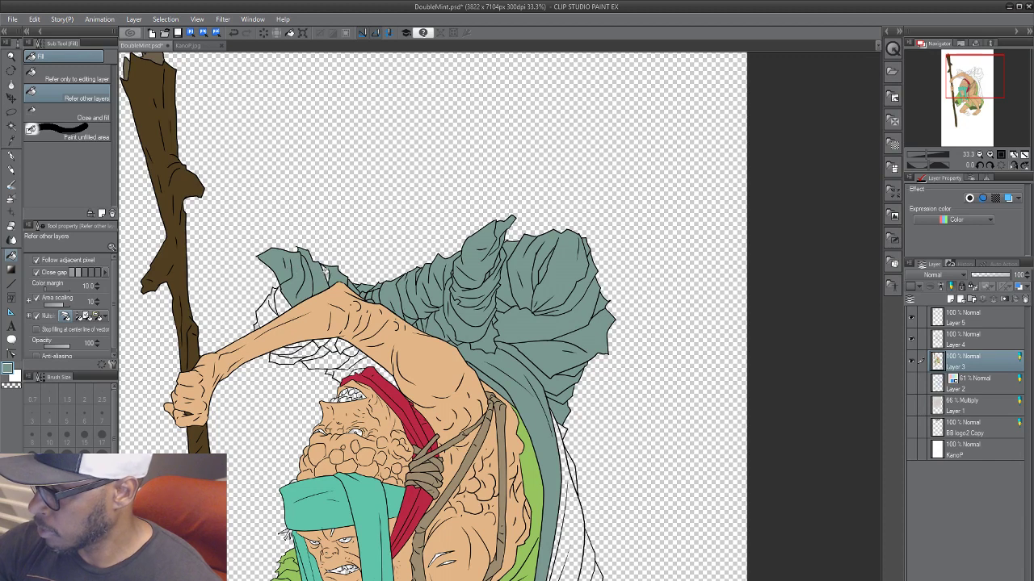
left_click(267, 308)
left_click(283, 356)
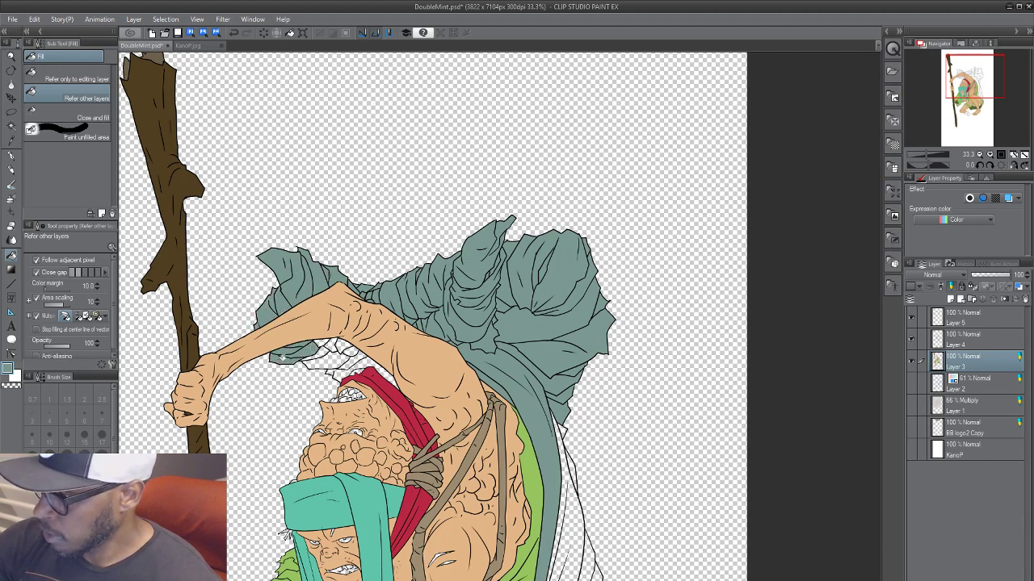
left_click(316, 341)
left_click(318, 352)
left_click(336, 347)
left_click(360, 350)
left_click(359, 364)
left_click(334, 374)
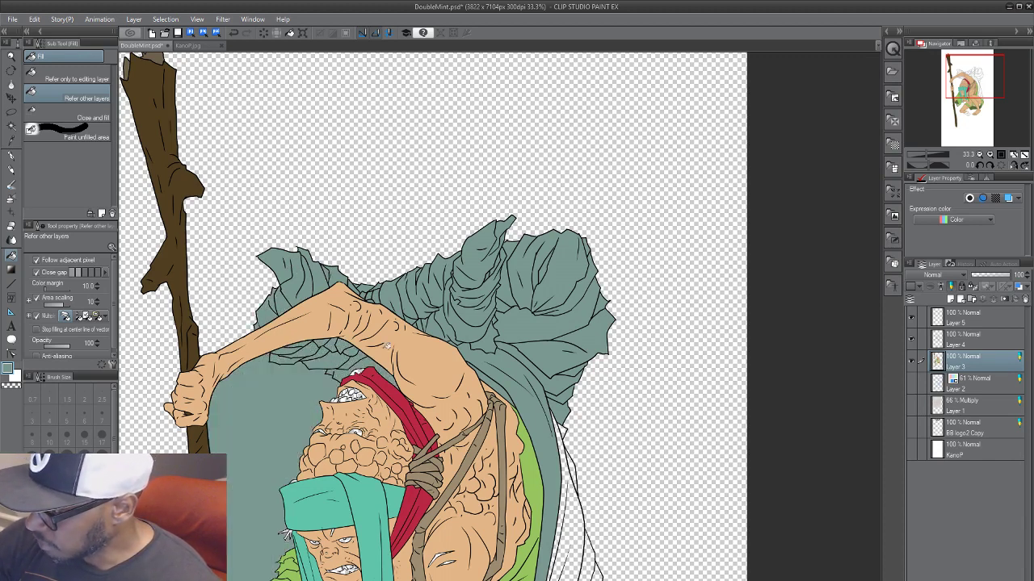
key("ctrl+z")
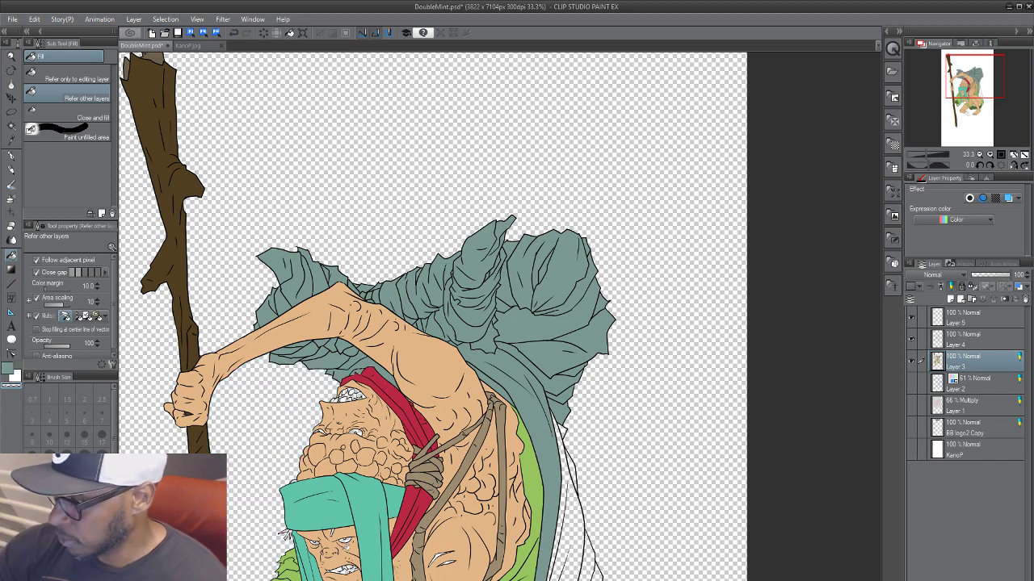
Step: Save the DoubleMint.psd document
scroll(351, 477, "down", 3)
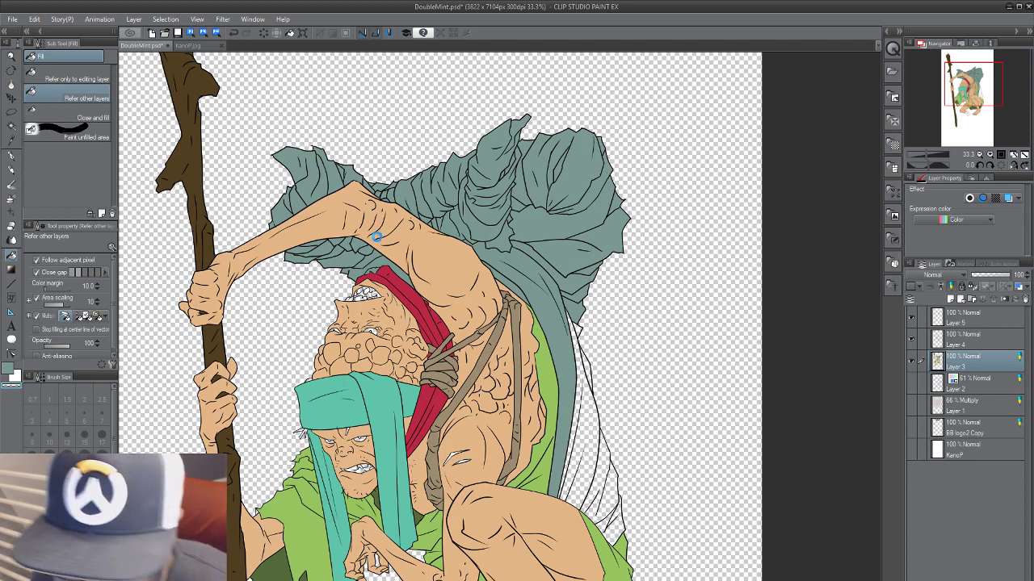
key("ctrl+s")
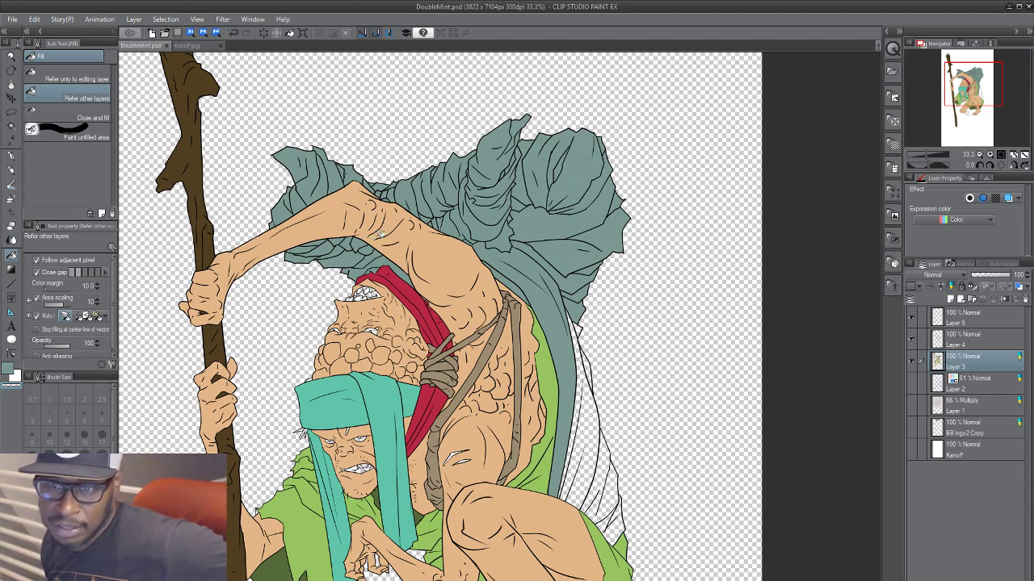
Step: Sample the skin color and fill the small almond-shaped opening on the creature's body just beyond the raised knee
left_click_drag(580, 208, 547, 172)
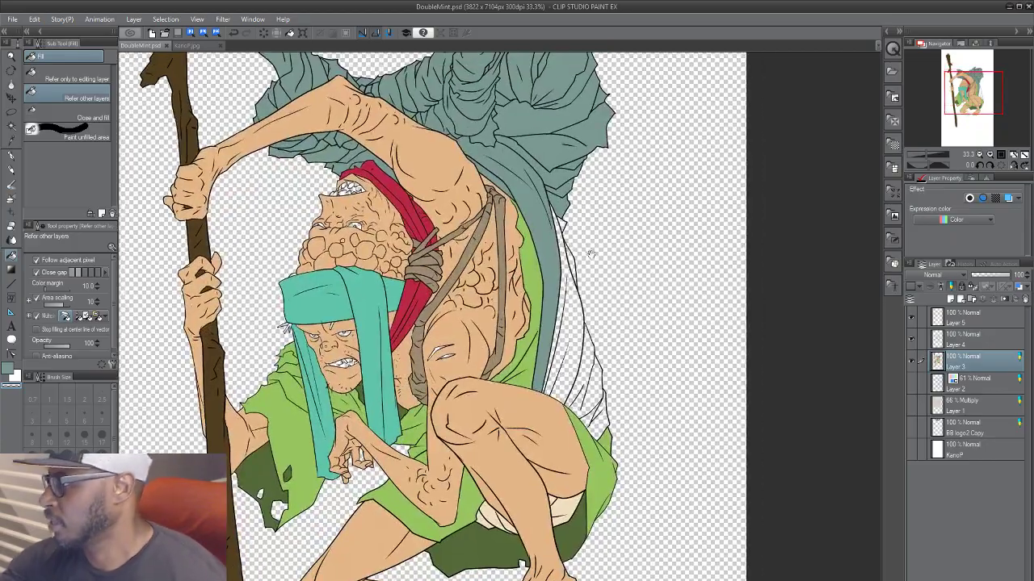
scroll(560, 254, "up", 3)
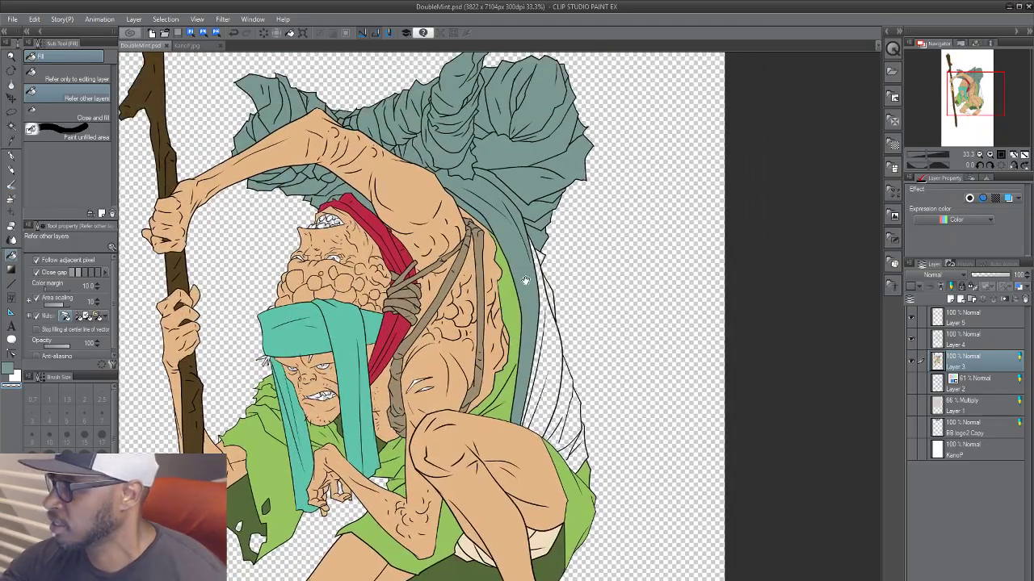
key("r")
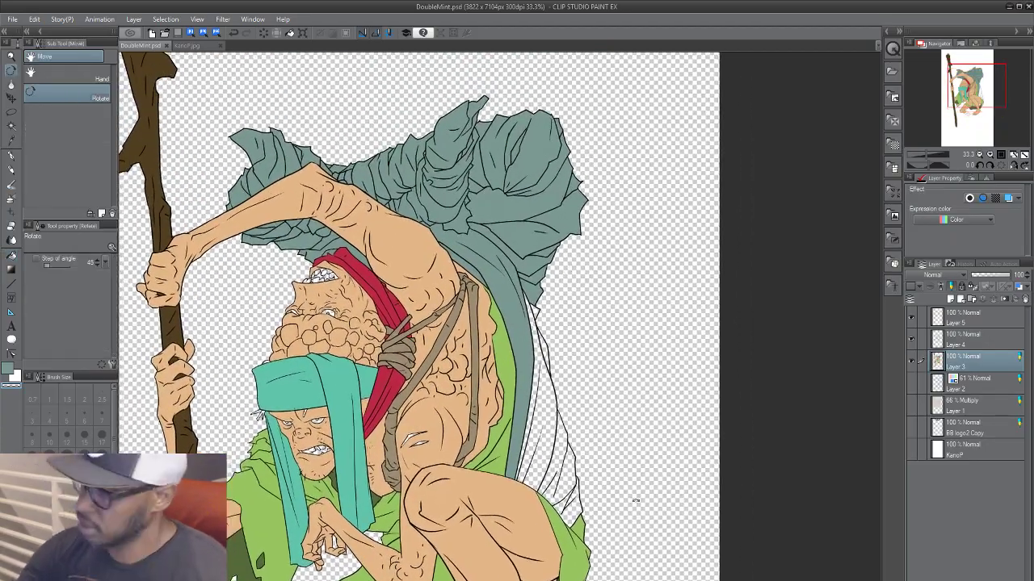
left_click_drag(637, 501, 154, 264)
left_click_drag(659, 479, 583, 454)
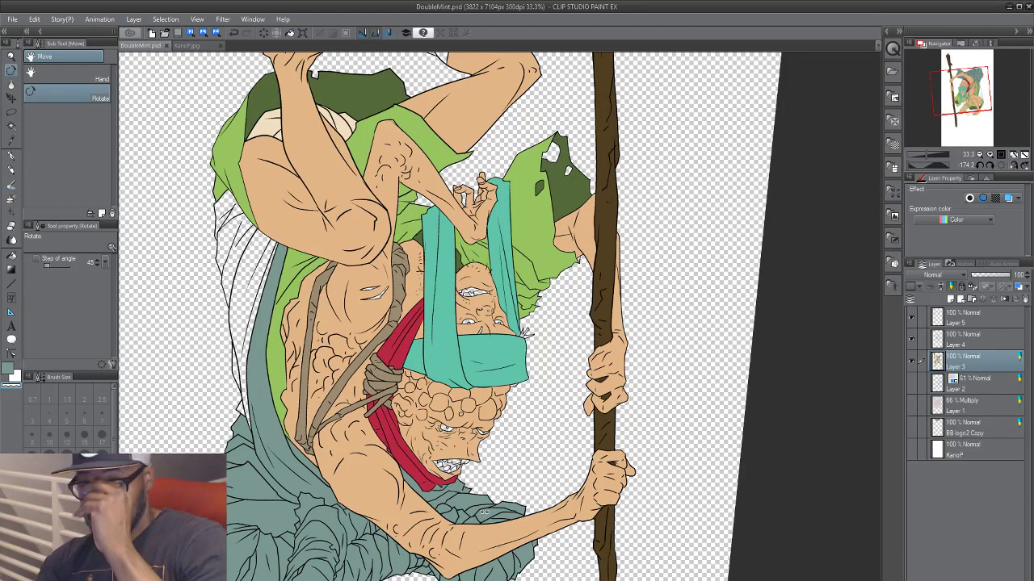
left_click_drag(501, 523, 622, 545)
left_click_drag(404, 530, 693, 447)
left_click_drag(699, 147, 584, 433)
key("g")
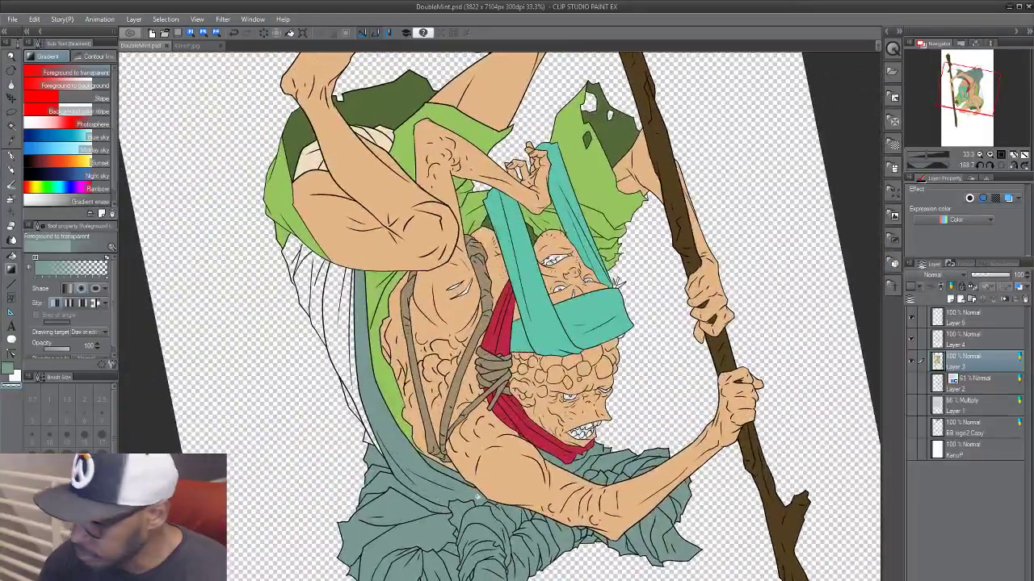
key("g")
left_click(524, 462, "alt")
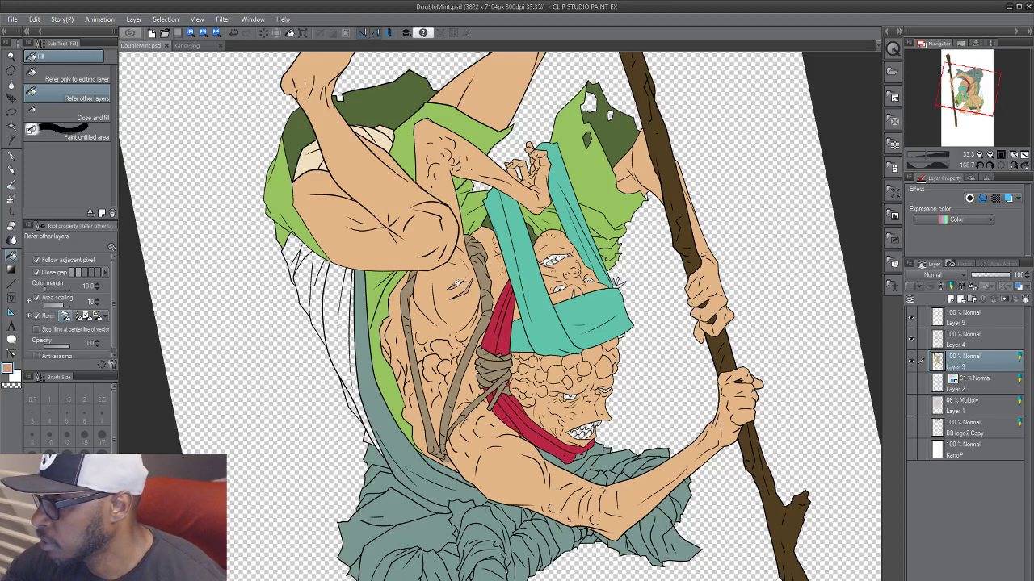
left_click(459, 282)
Step: Sample a pale cream and fill the cloth wrapped around the bent leg's foot
left_click_drag(539, 246, 495, 344)
left_click(329, 231, "alt")
left_click(388, 103)
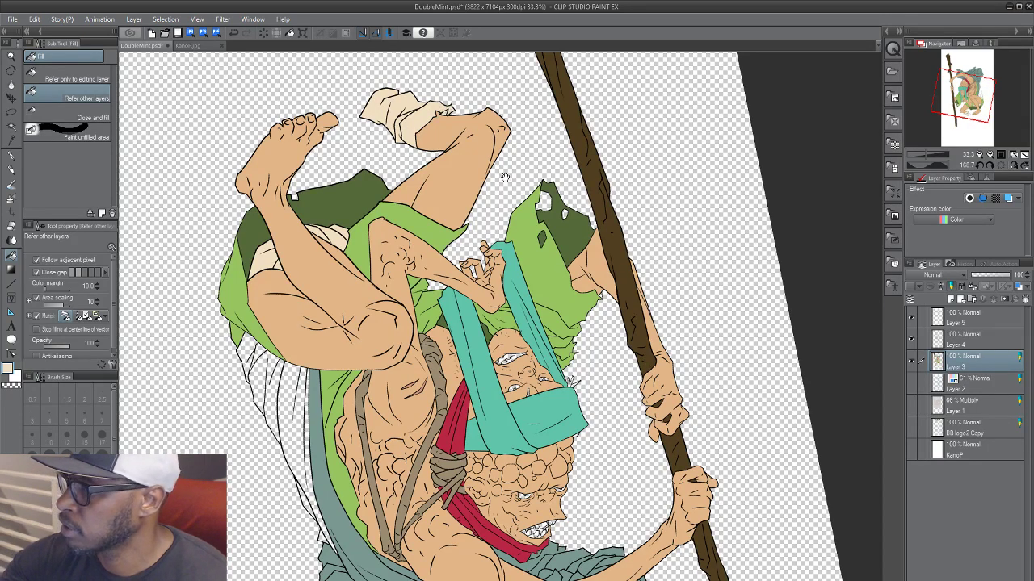
Step: Fill the upper and lower teeth of the bumpy head with off-white
scroll(452, 485, "down", 5)
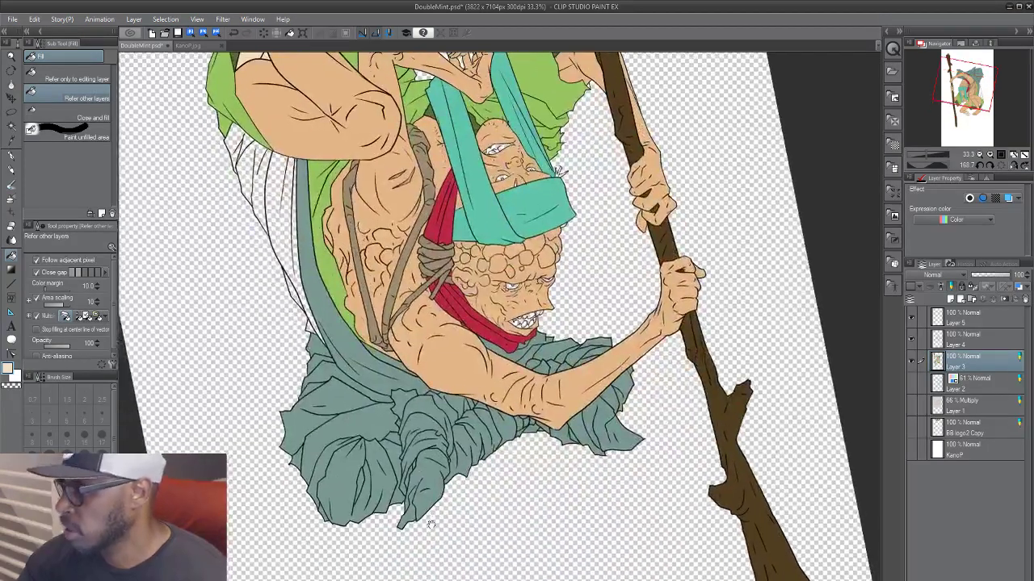
left_click_drag(431, 524, 401, 555)
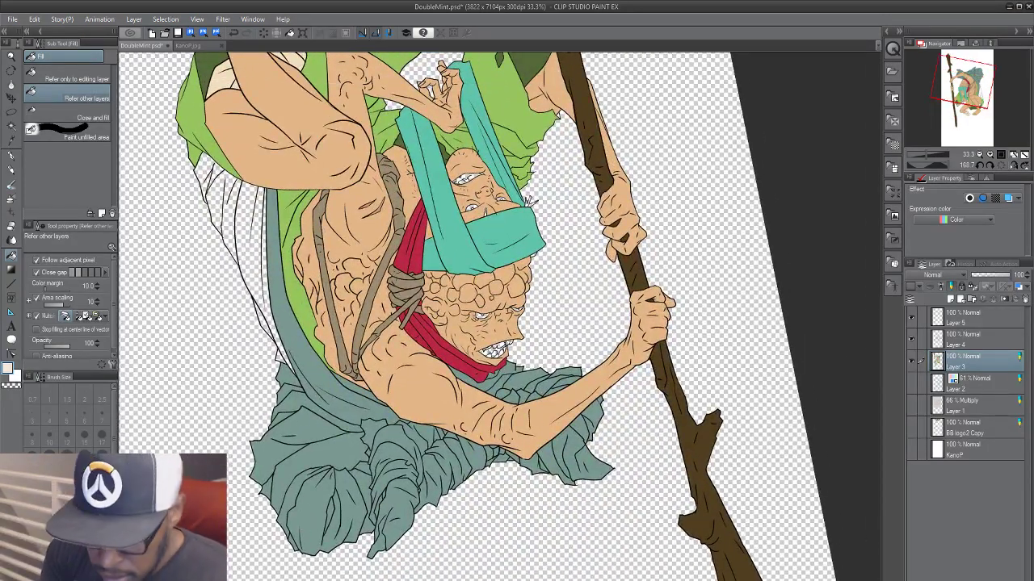
scroll(507, 340, "up", 5)
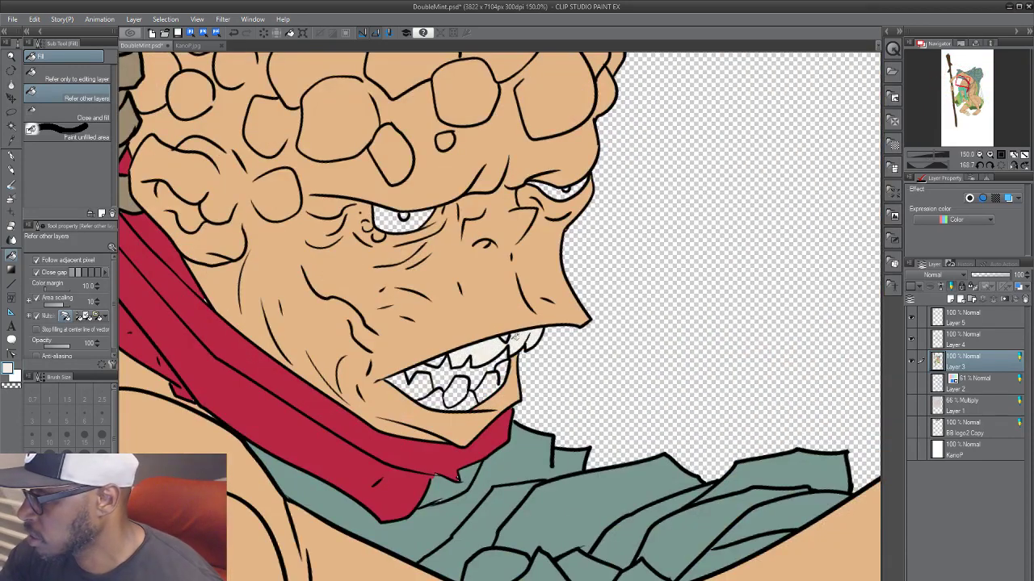
left_click(440, 361)
left_click(422, 386)
left_click(463, 387)
left_click(493, 383)
left_click(506, 369)
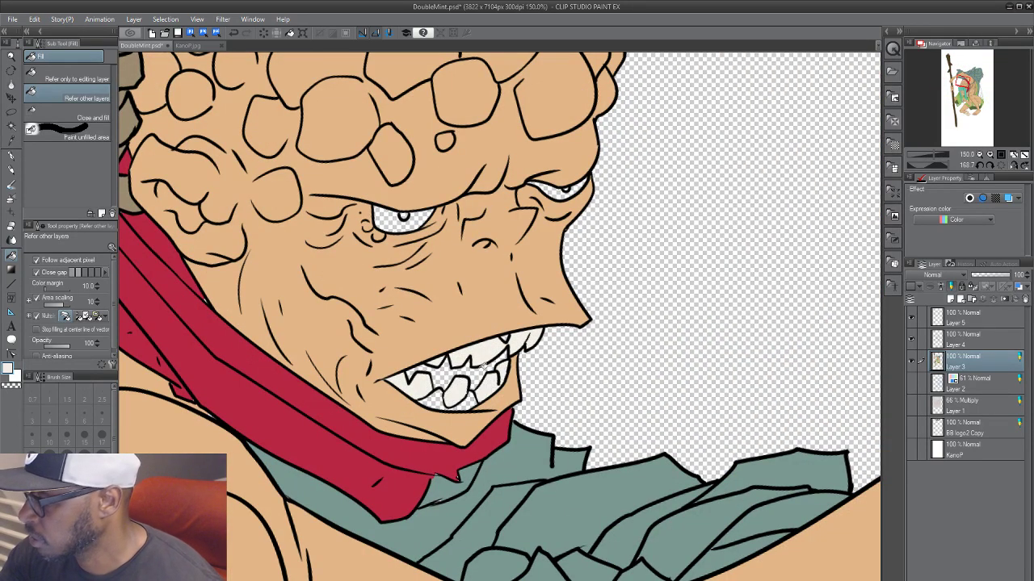
Step: Fill the eye whites of both heads and the teeth of the turbaned face with off-white
scroll(483, 366, "up", 3)
left_click(532, 285)
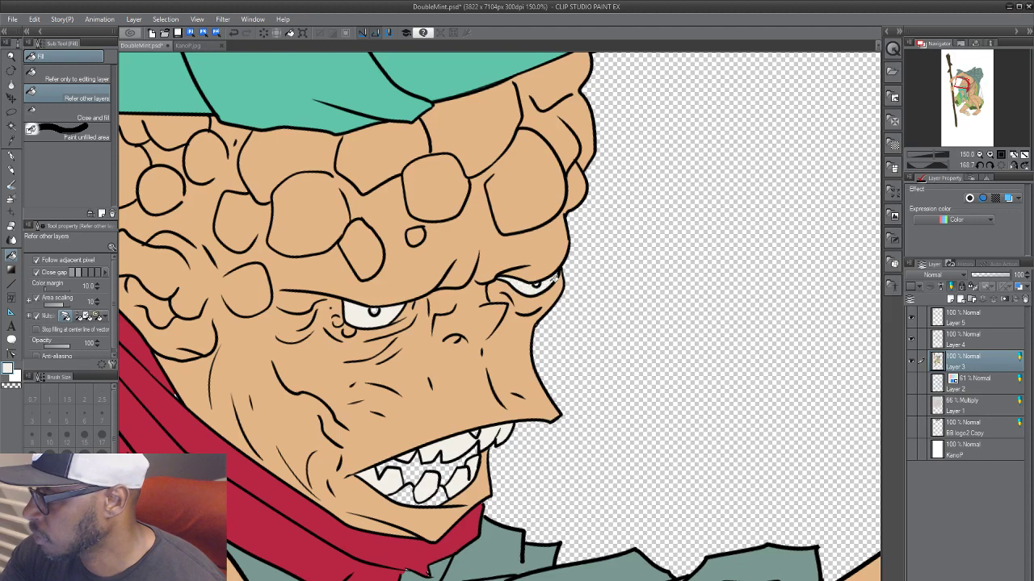
scroll(550, 243, "up", 10)
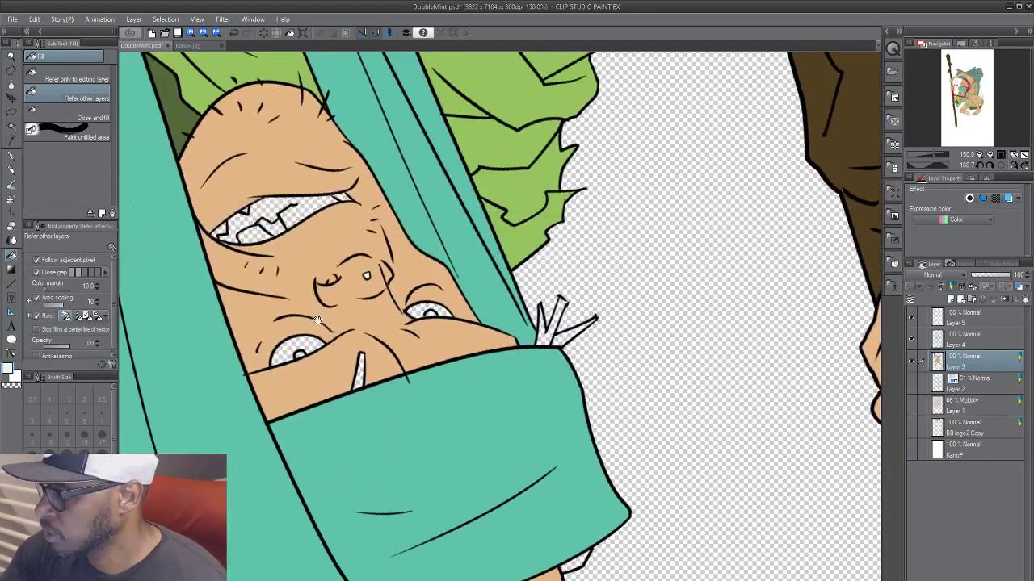
left_click(312, 339)
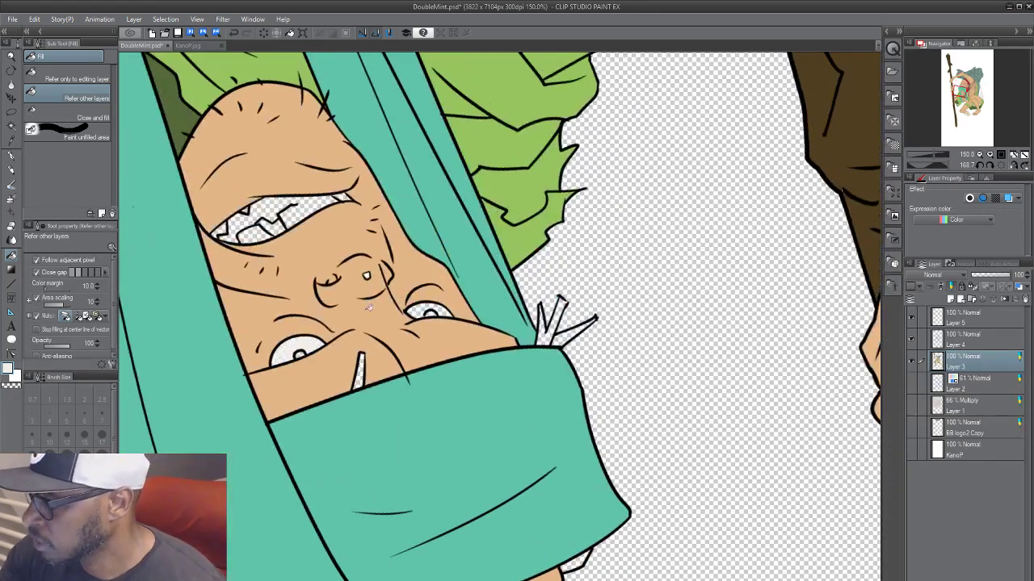
left_click(428, 304)
left_click(287, 212)
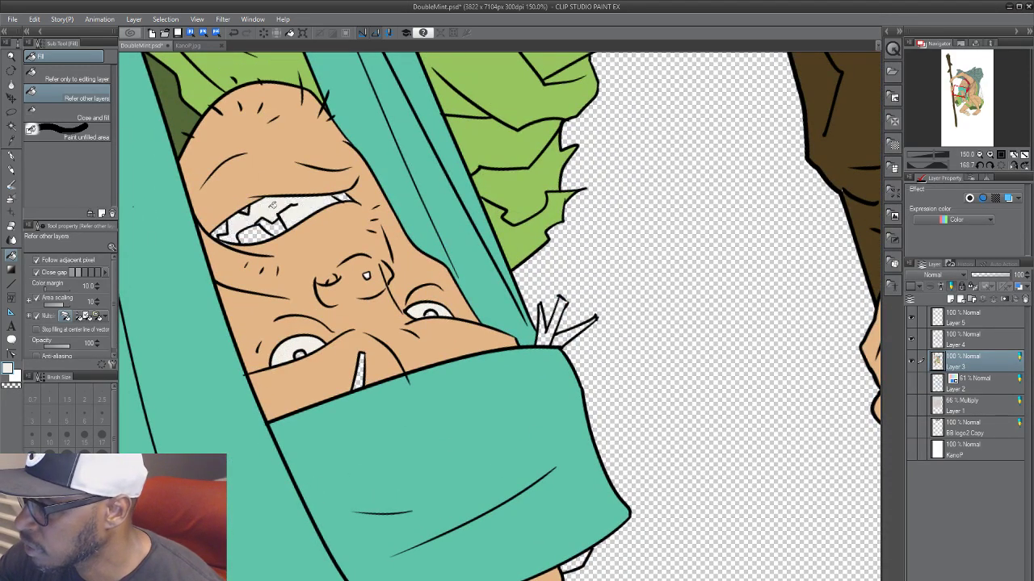
left_click(258, 235)
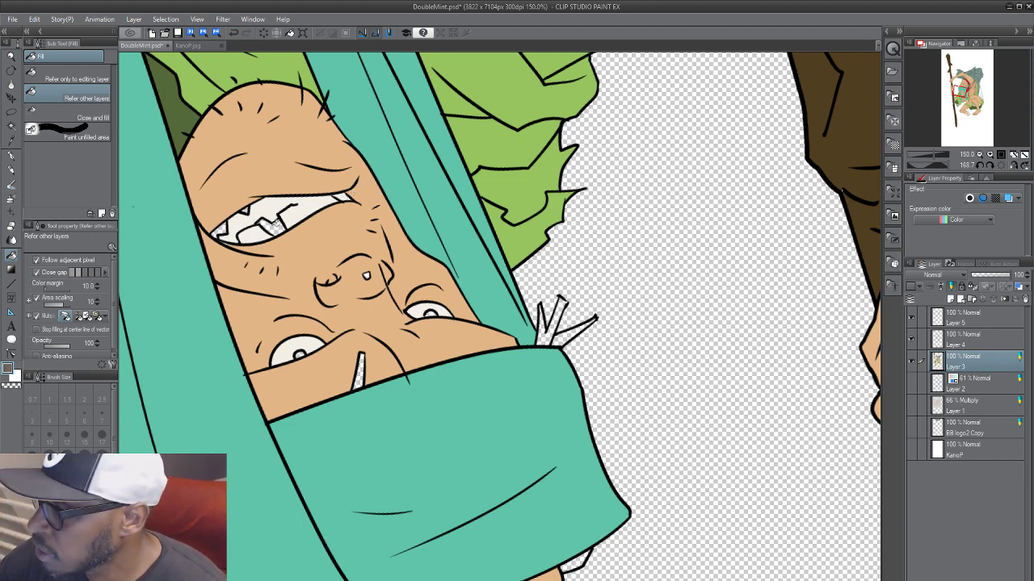
Step: Fill the turbaned face's mouth gaps with brown and pink tones, and the bumpy head's lower gum with muted pink
left_click(274, 225)
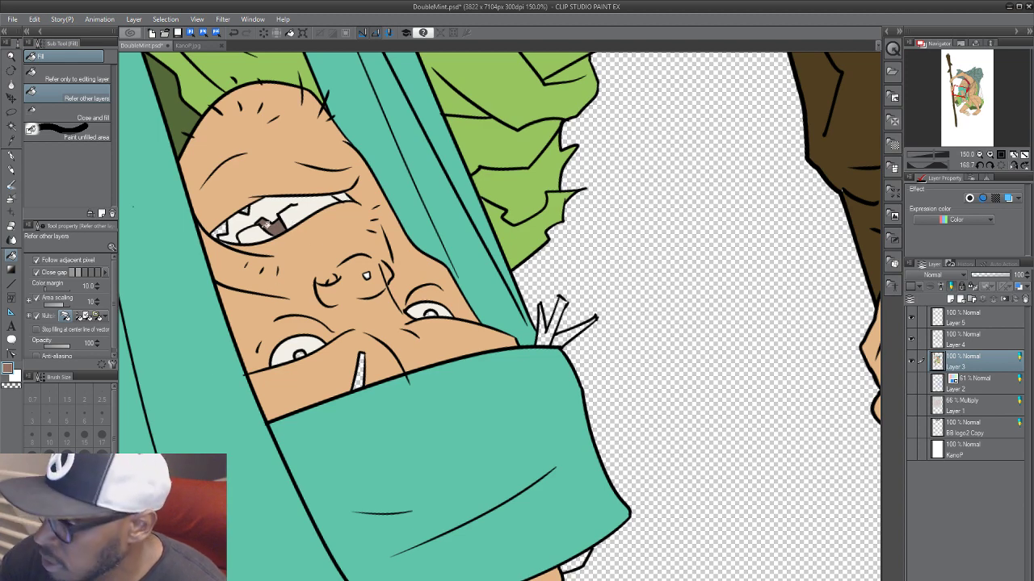
left_click(266, 226)
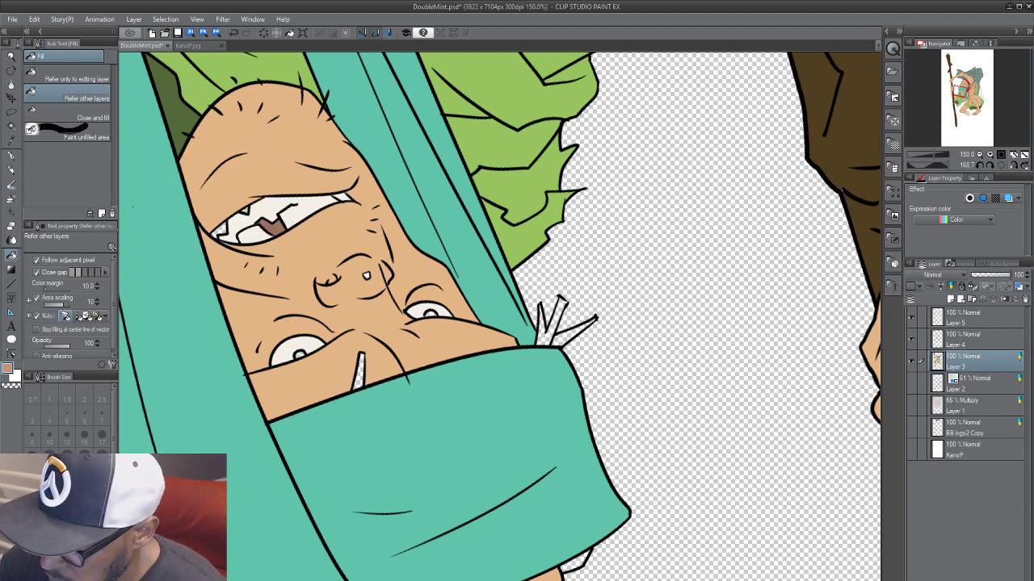
scroll(376, 303, "down", 5)
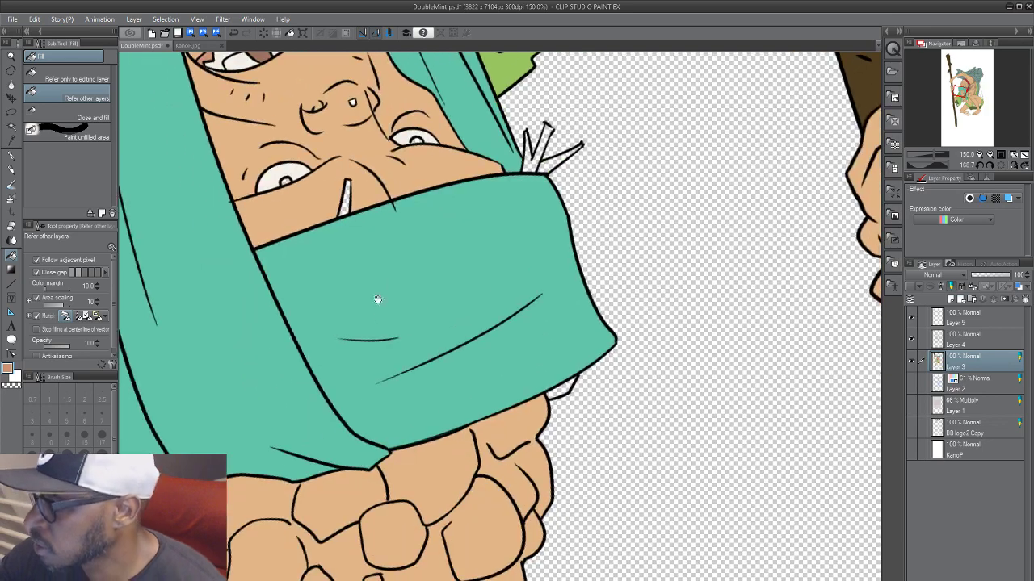
scroll(360, 360, "down", 4)
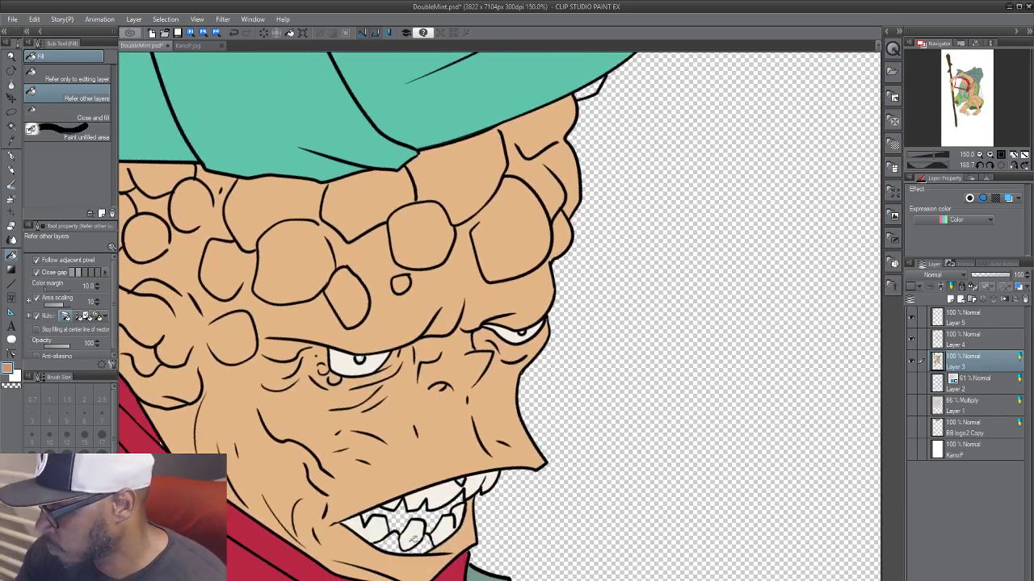
left_click(403, 545)
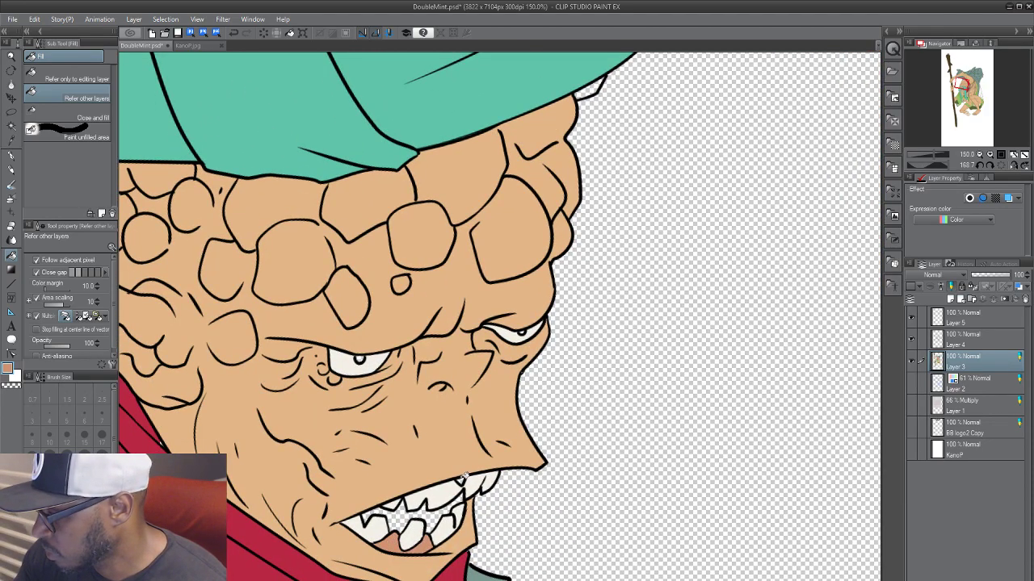
Step: Sample the brown inside the turbaned face's mouth and fill the bumpy head's mouth interior with it
scroll(466, 477, "up", 15)
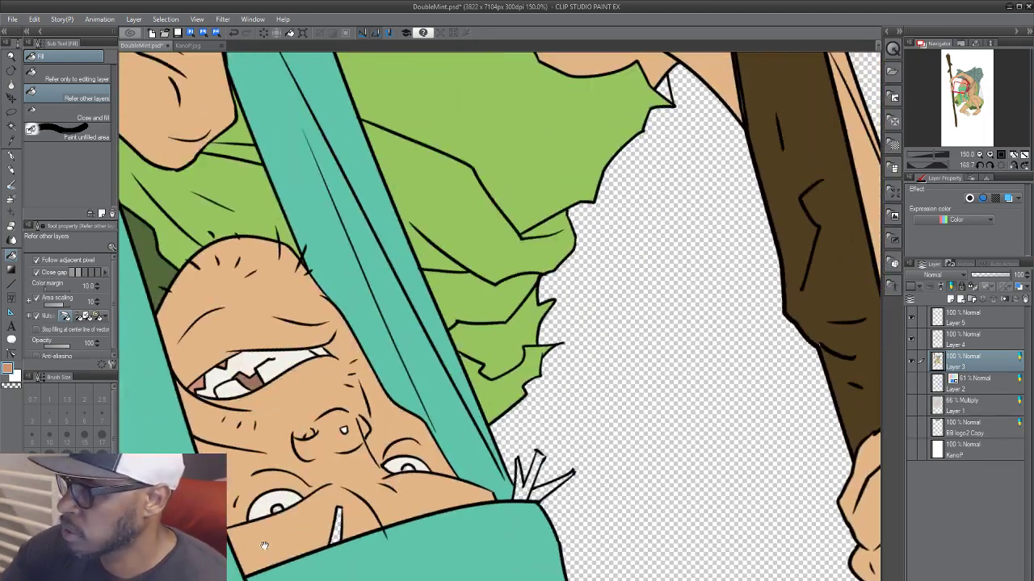
left_click(255, 379, "alt")
scroll(335, 551, "down", 12)
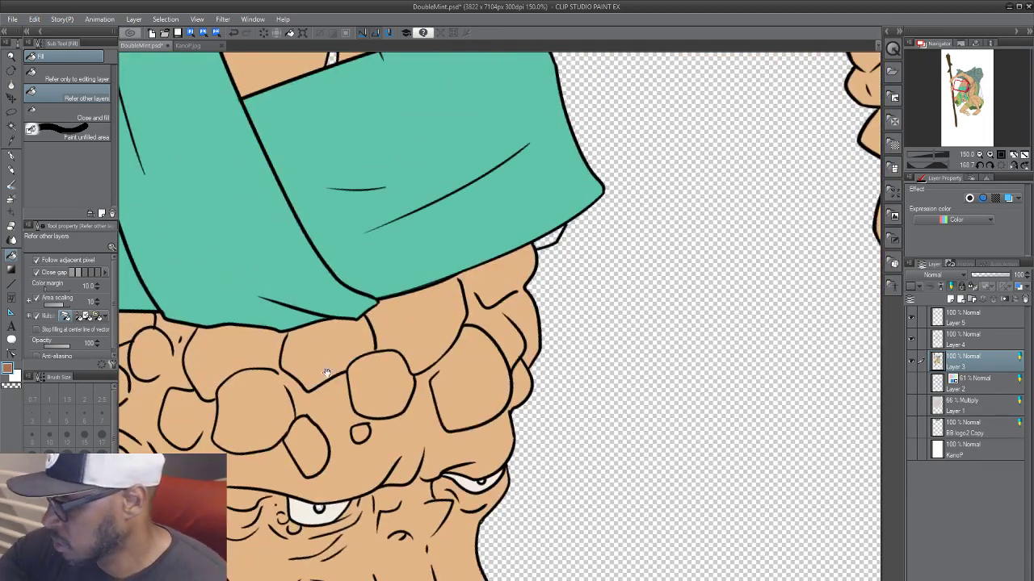
left_click(396, 446)
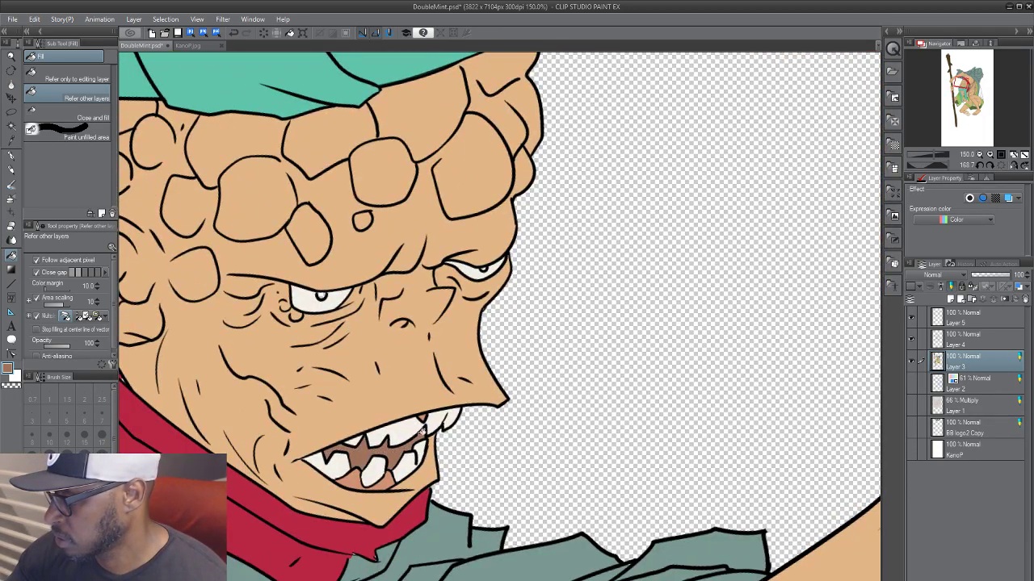
Step: Fill the irises of the bumpy head and the turbaned face with dark green
left_click_drag(385, 505, 387, 546)
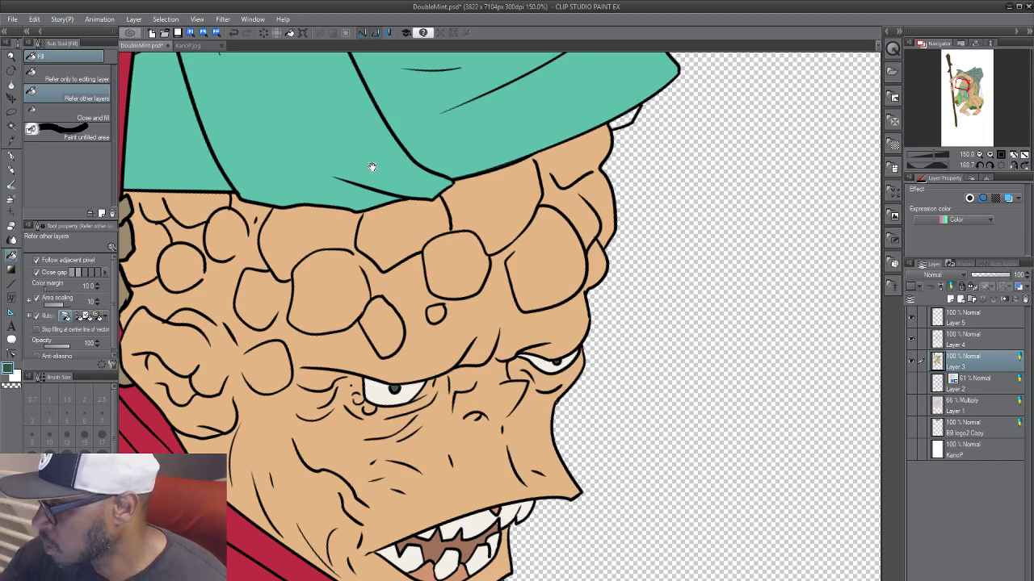
left_click_drag(372, 166, 339, 530)
left_click_drag(298, 309, 316, 398)
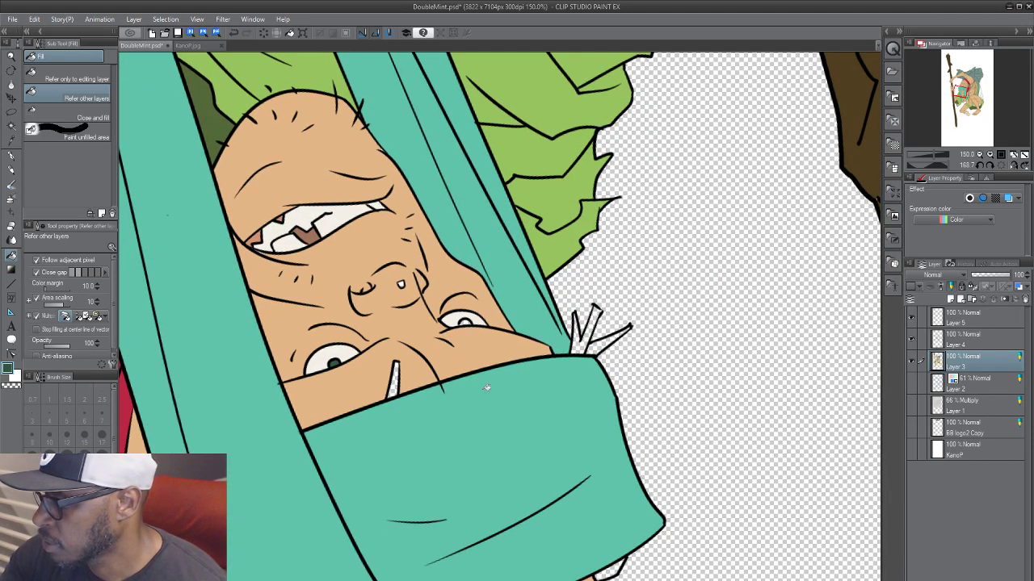
left_click(466, 321)
Step: Sample the skin color and fill the small unpainted gap on the turbaned face's nose
left_click(386, 275, "alt")
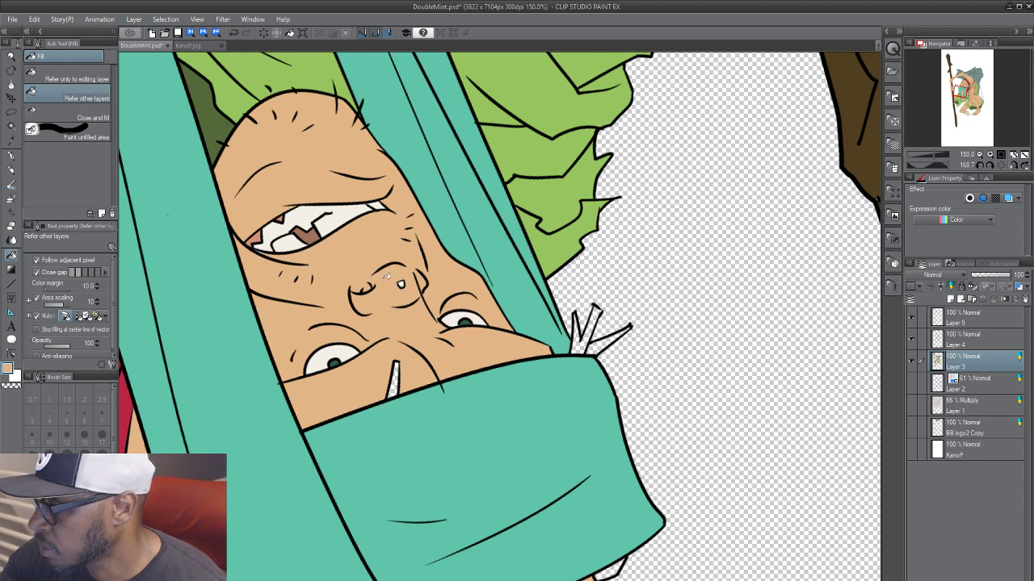
left_click_drag(308, 279, 646, 263)
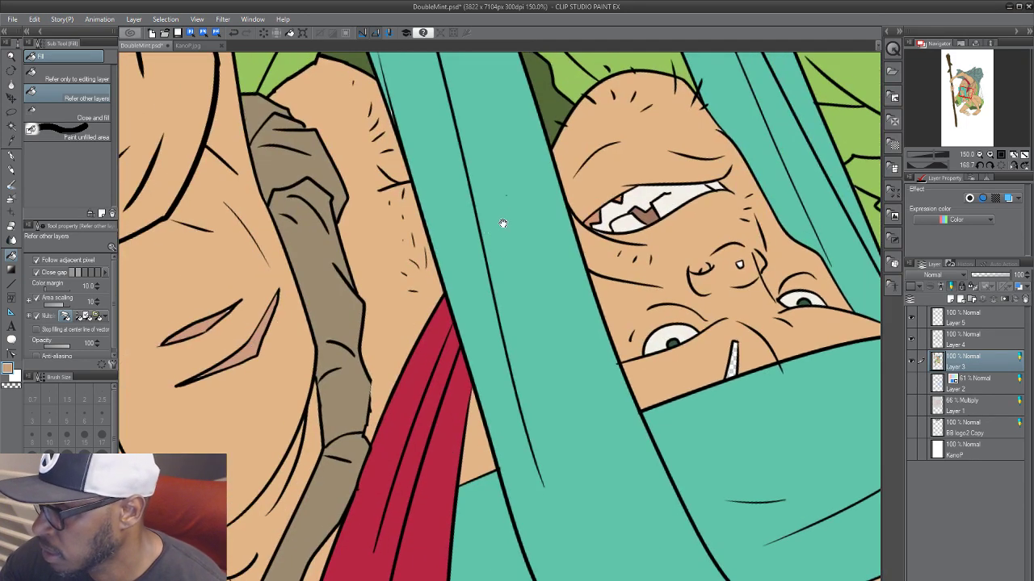
left_click_drag(502, 224, 162, 246)
left_click_drag(434, 362, 394, 280)
left_click_drag(404, 346, 391, 327)
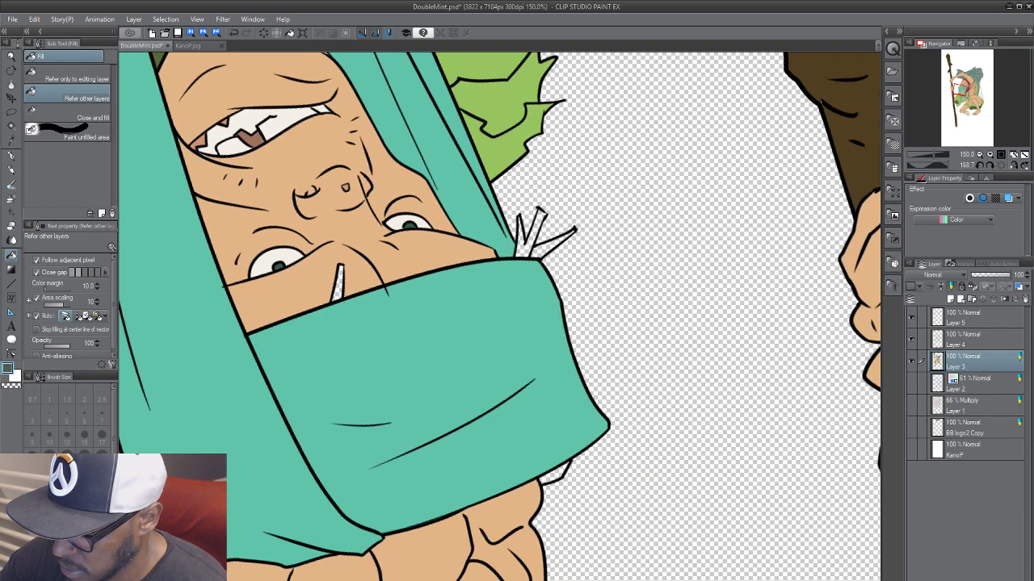
Step: Fill the hair strands on the forehead and the tuft sticking out beside the turban with dark slate gray
left_click(340, 284)
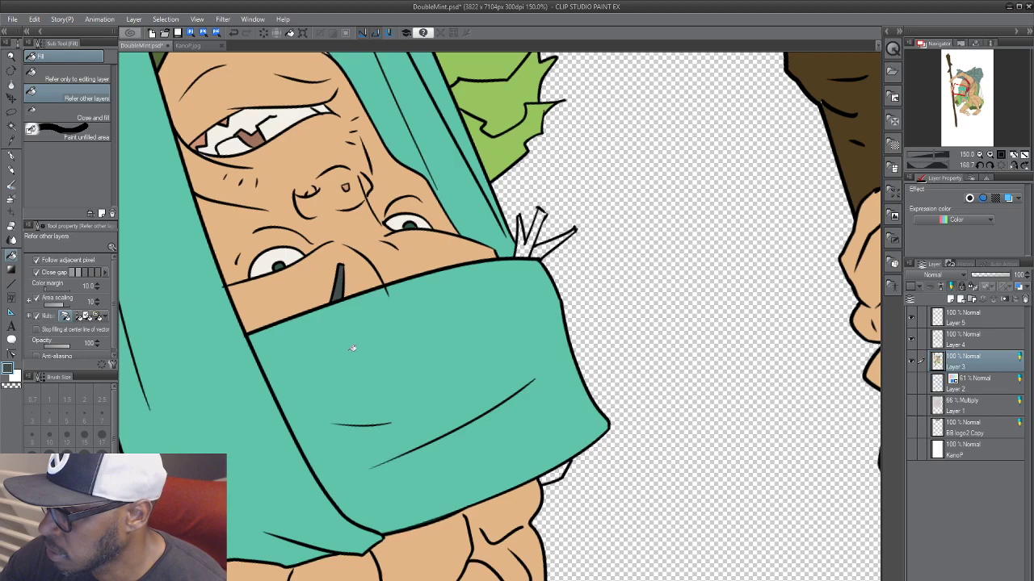
left_click(523, 260)
left_click(547, 246)
Step: Reset the canvas rotation and examine the figure's flat colors for areas that are still unfilled
left_click_drag(302, 381, 438, 457)
key("r")
left_click_drag(638, 178, 474, 546)
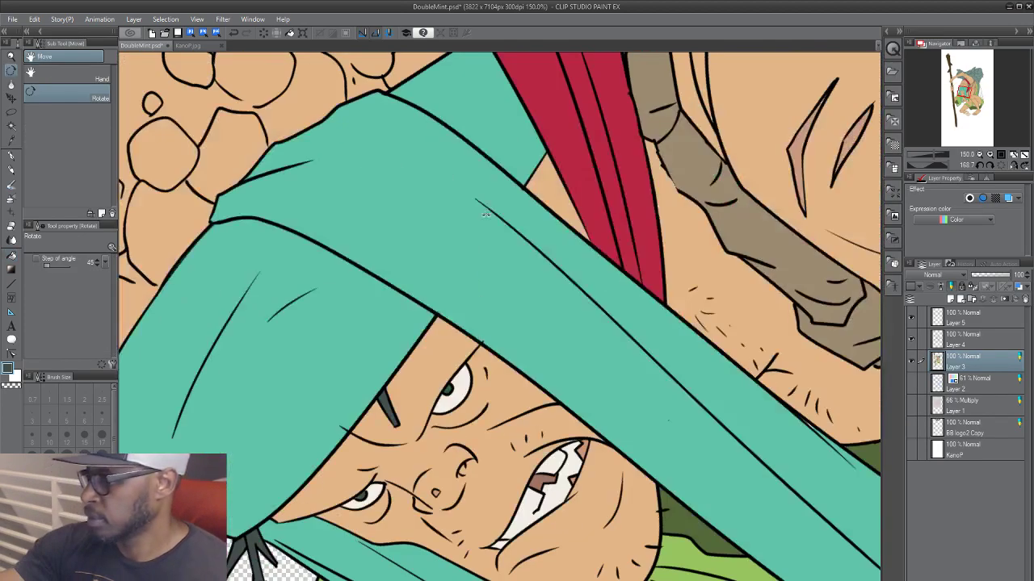
double_click(474, 548)
scroll(474, 547, "down", 3)
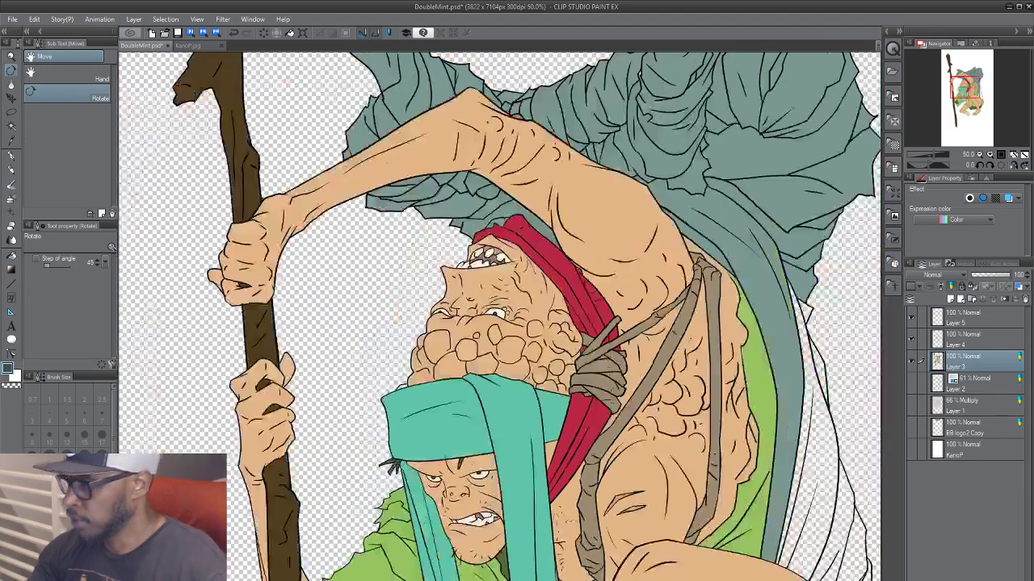
left_click_drag(594, 577, 502, 465)
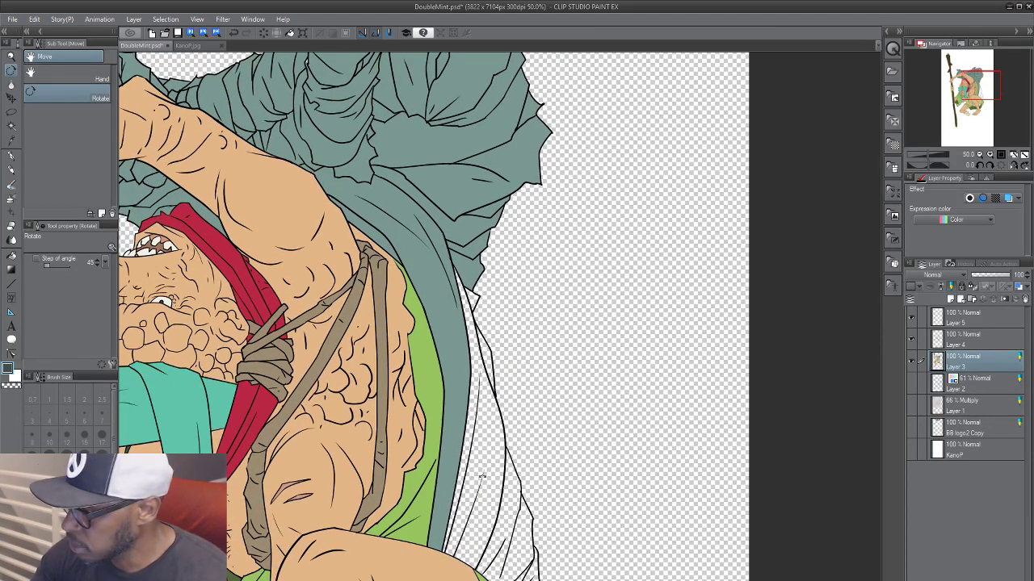
key("g")
scroll(490, 471, "down", 1)
left_click_drag(422, 539, 457, 421)
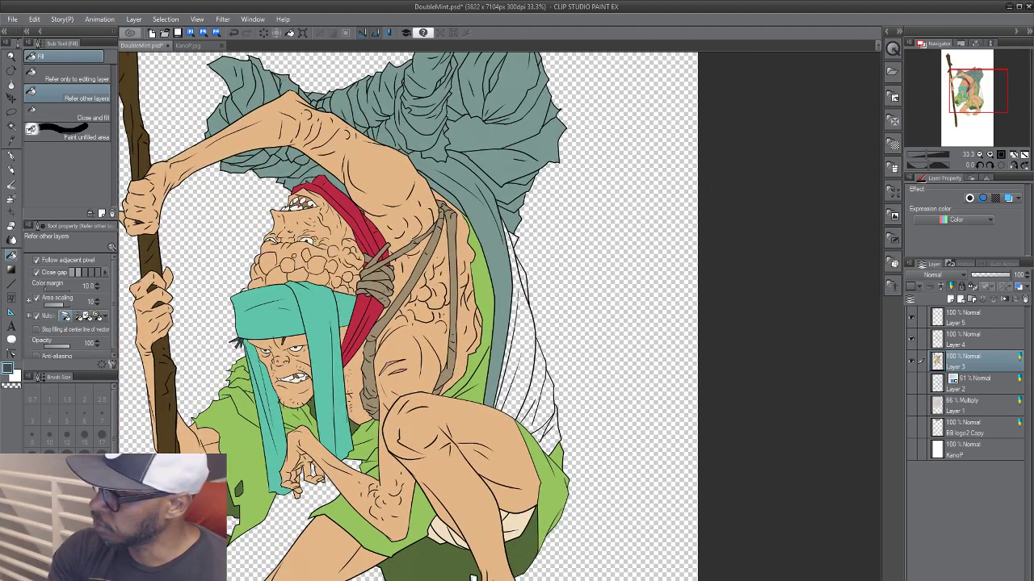
left_click_drag(457, 420, 404, 471)
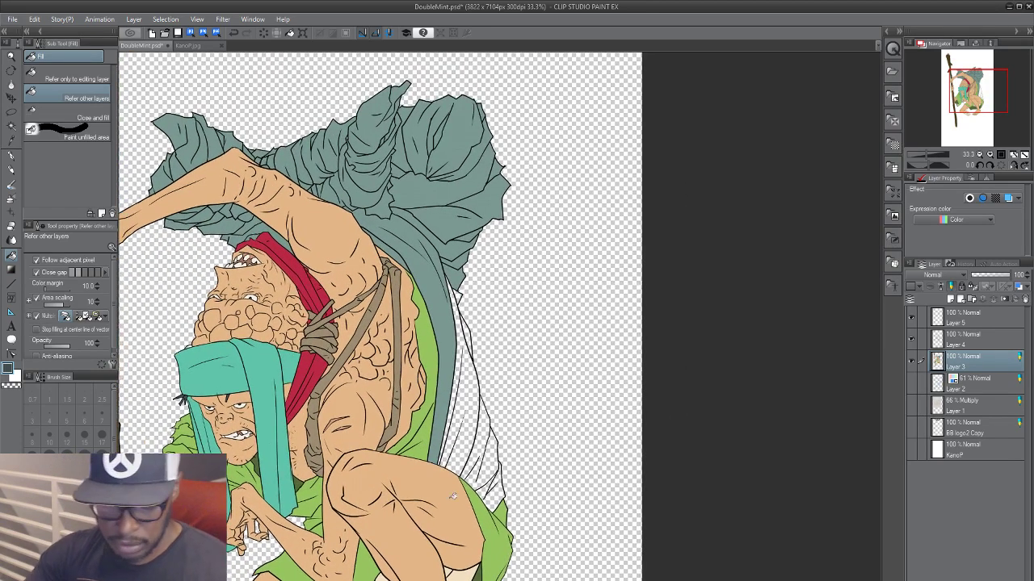
Step: Extend the green garment's fold line on Layer 4 with the Turnip pen so it meets the gray-teal strap's outline
key("p")
scroll(387, 501, "up", 2)
left_click(983, 321)
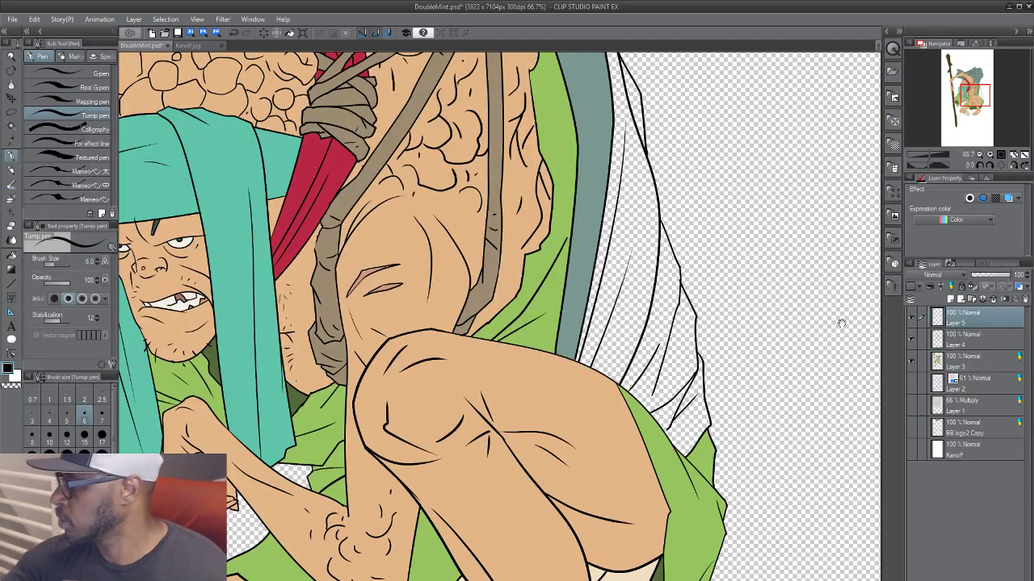
left_click_drag(489, 283, 457, 477)
scroll(479, 463, "up", 1)
scroll(478, 462, "up", 1)
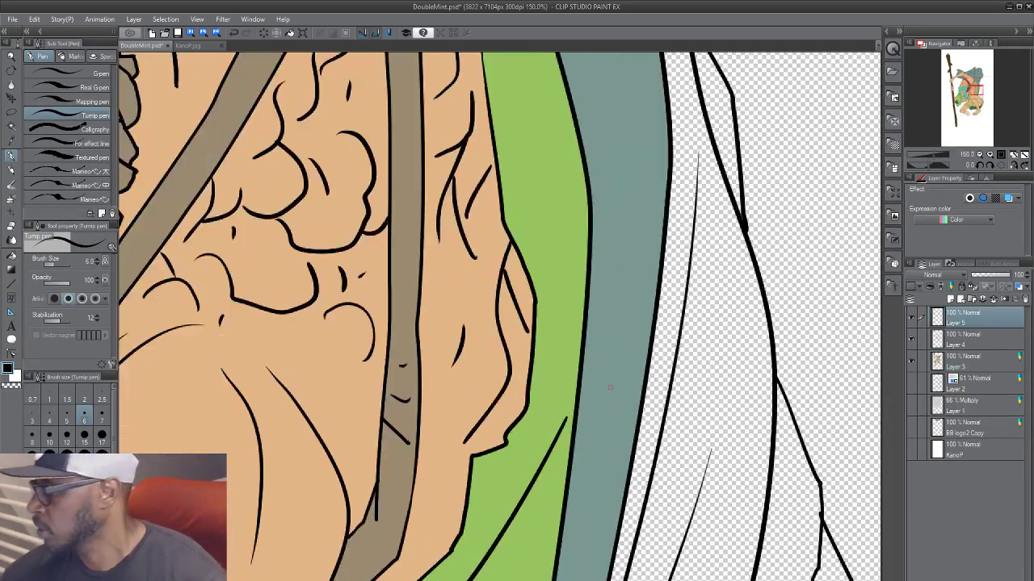
left_click(966, 342)
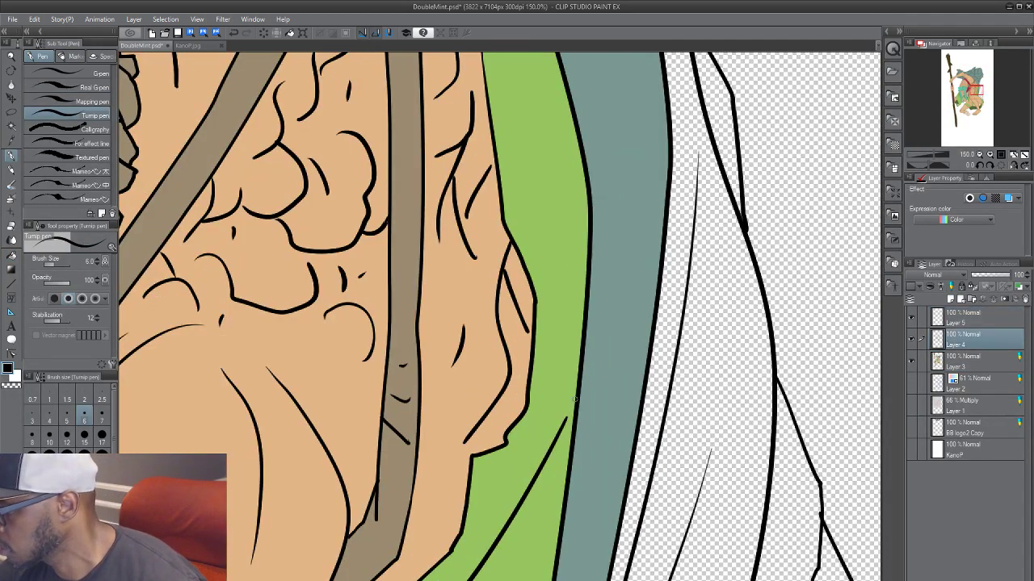
left_click_drag(575, 399, 562, 428)
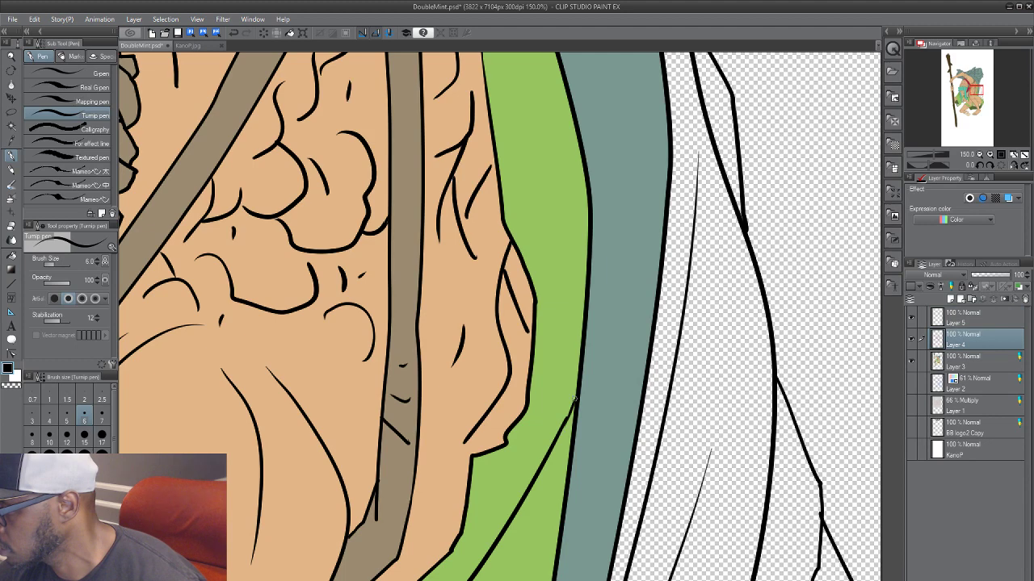
Step: Check what Layer 5 contributes to the whole figure by hiding it and showing it again
left_click(967, 322)
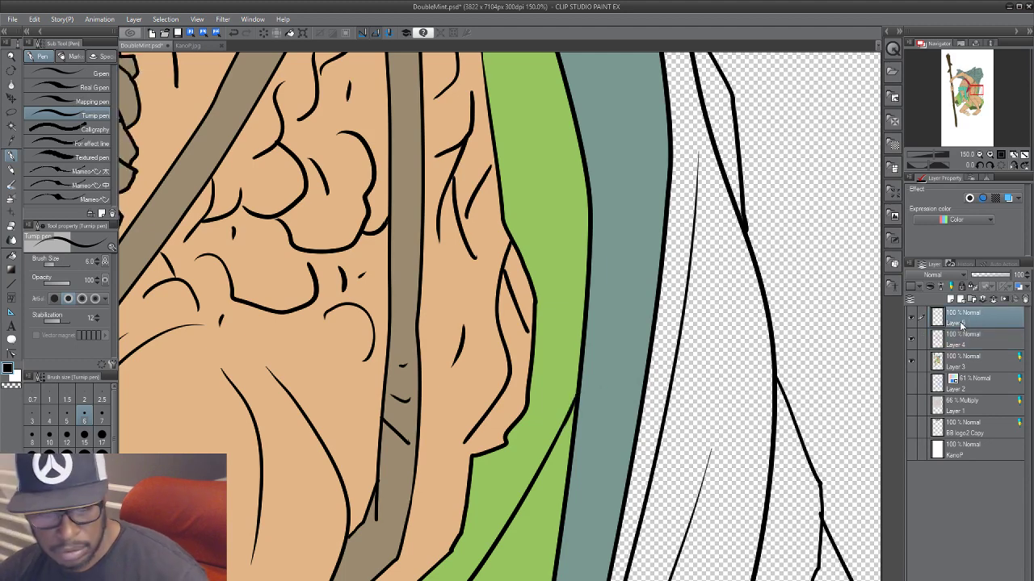
key("ctrl+t")
key("Escape")
key("ctrl+minus")
key("ctrl+minus")
key("ctrl+minus")
key("ctrl+minus")
key("ctrl+minus")
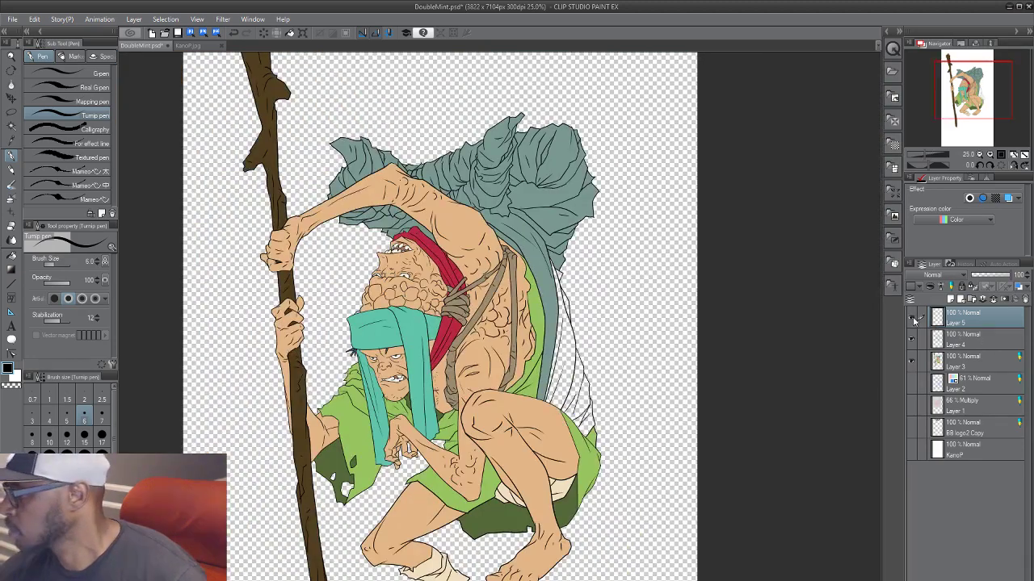
left_click(915, 320)
left_click(915, 321)
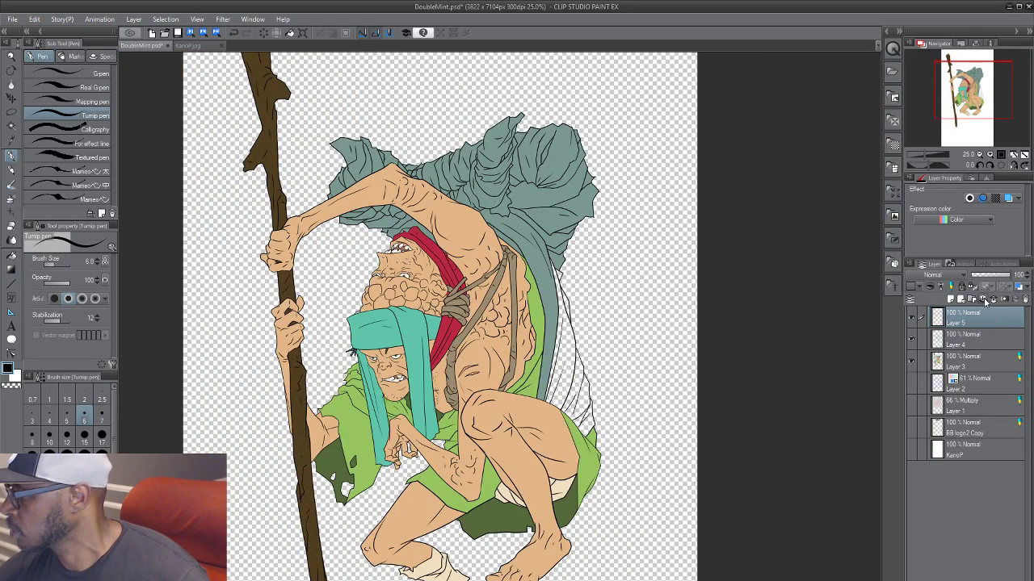
Step: Make Layer 5 the active layer and show the blue sketch on Layer 2
left_click_drag(792, 454, 809, 358)
left_click(997, 361)
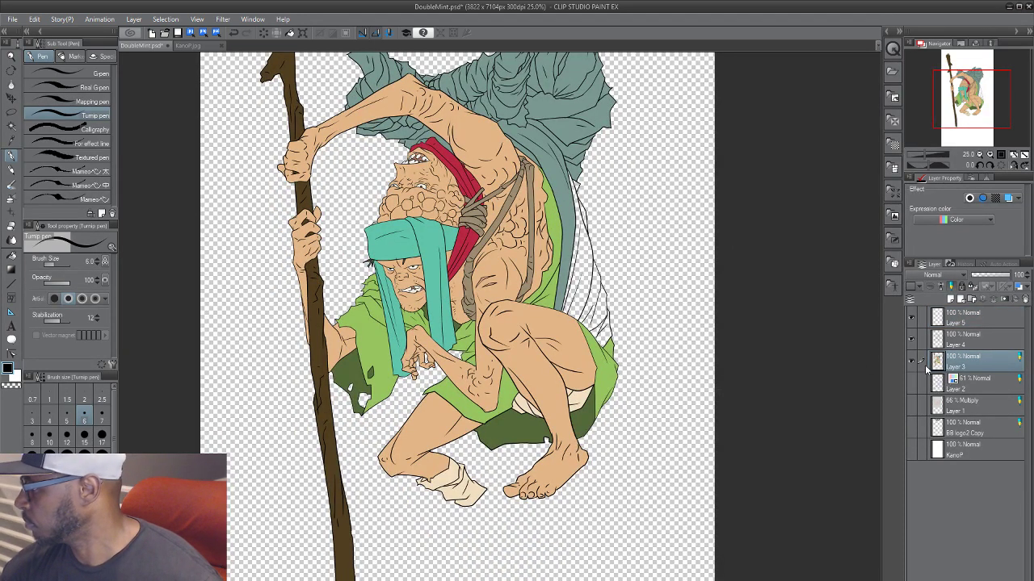
left_click(967, 323)
left_click_drag(878, 453, 872, 395)
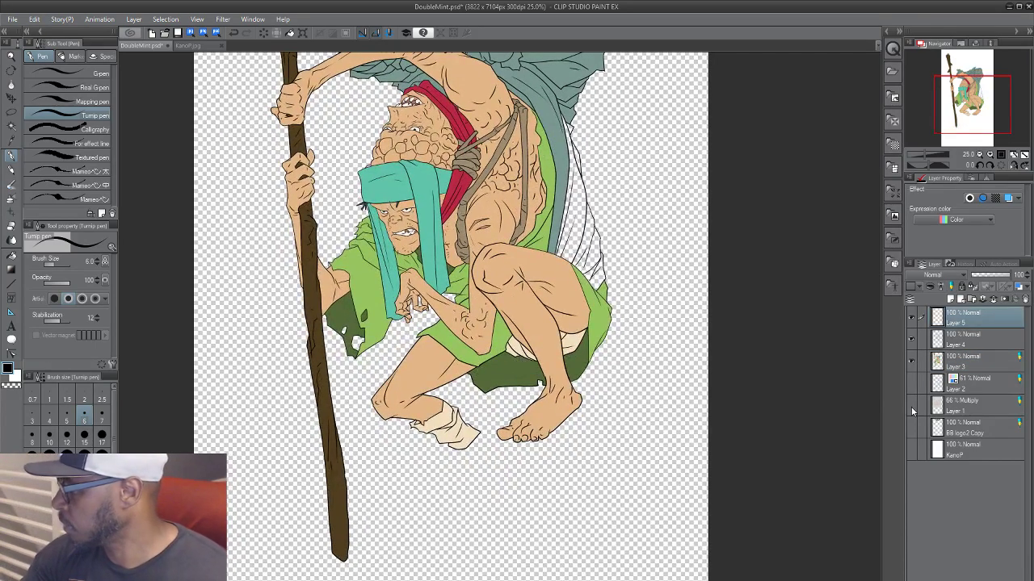
left_click(911, 406)
left_click(911, 406)
left_click(910, 384)
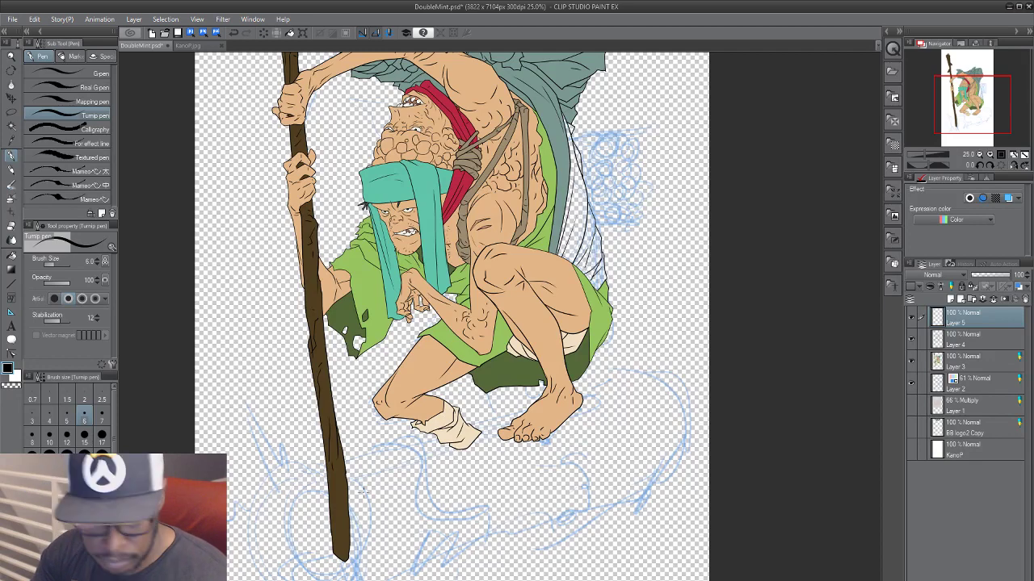
Step: Paint a long, slanted muted-brown slab beneath the figure on Layer 5 with the Smooth watercolor brush, enlarging it up to size 250
key("b")
key("bracketright")
key("bracketright")
key("bracketright")
key("bracketright")
key("bracketright")
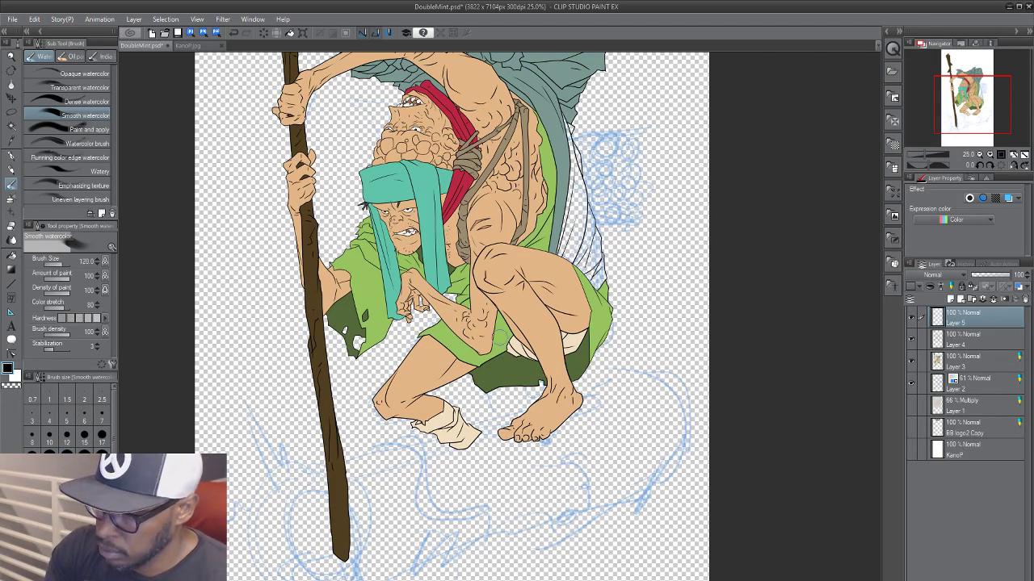
mouse_move(650, 397)
left_mouse_down()
mouse_move(234, 494)
mouse_move(262, 511)
mouse_move(646, 395)
left_mouse_up()
key("bracketright")
key("bracketright")
key("bracketright")
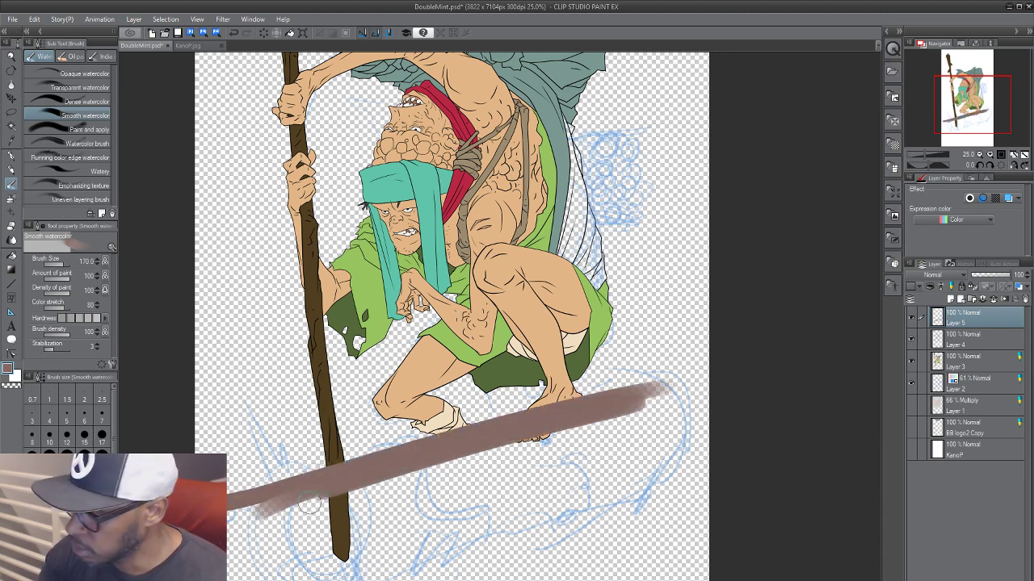
mouse_move(254, 507)
left_mouse_down()
mouse_move(258, 539)
mouse_move(267, 523)
mouse_move(335, 568)
mouse_move(312, 497)
mouse_move(301, 516)
mouse_move(663, 407)
mouse_move(349, 515)
mouse_move(555, 461)
mouse_move(347, 544)
mouse_move(366, 564)
mouse_move(516, 509)
mouse_move(635, 447)
mouse_move(455, 500)
mouse_move(535, 465)
mouse_move(285, 559)
mouse_move(386, 543)
mouse_move(556, 477)
mouse_move(413, 528)
mouse_move(590, 449)
mouse_move(630, 408)
mouse_move(605, 464)
mouse_move(649, 399)
mouse_move(607, 479)
mouse_move(668, 428)
mouse_move(629, 478)
mouse_move(378, 558)
mouse_move(305, 560)
mouse_move(279, 548)
mouse_move(262, 518)
mouse_move(257, 558)
mouse_move(256, 509)
mouse_move(274, 521)
mouse_move(295, 502)
mouse_move(308, 531)
left_mouse_up()
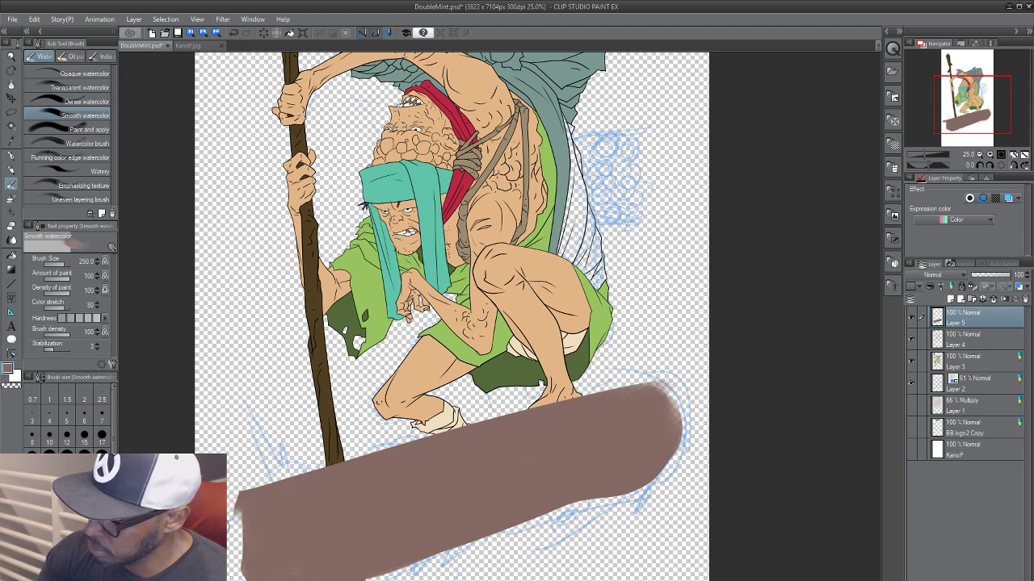
Step: Trim the upper corner of the brown slab's left end to a slant and reduce the brush size to 100
mouse_move(238, 509)
left_mouse_down()
mouse_move(226, 532)
mouse_move(237, 477)
left_mouse_up()
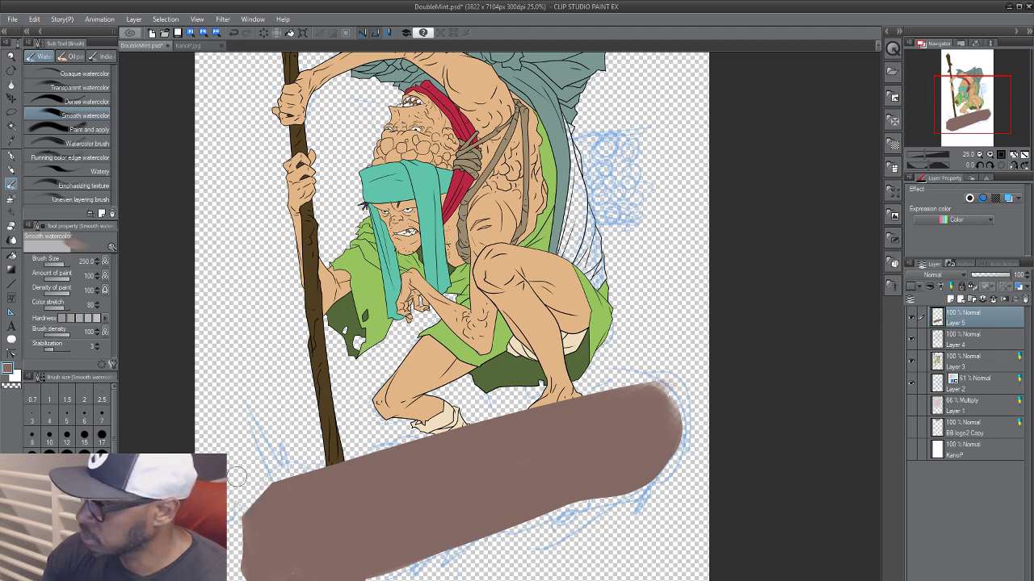
key("bracketleft")
key("bracketleft")
key("bracketleft")
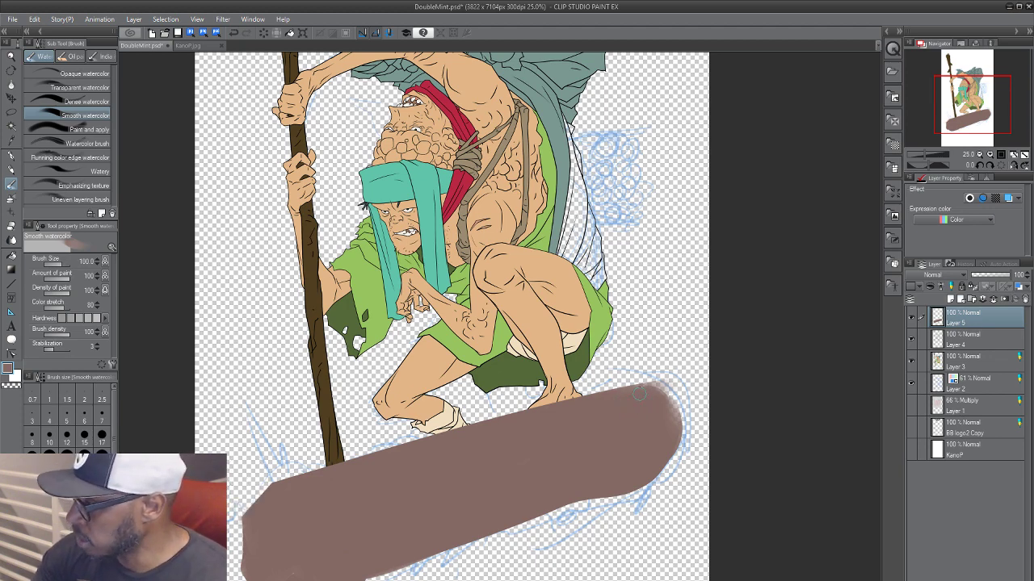
Step: Extend and round off the log's far end beneath the feet with the flat brown watercolor brush
left_click_drag(639, 394, 620, 401)
mouse_move(590, 488)
left_mouse_down()
mouse_move(575, 508)
mouse_move(669, 473)
mouse_move(669, 436)
left_mouse_up()
mouse_move(639, 391)
left_mouse_down()
mouse_move(683, 424)
mouse_move(675, 460)
left_mouse_up()
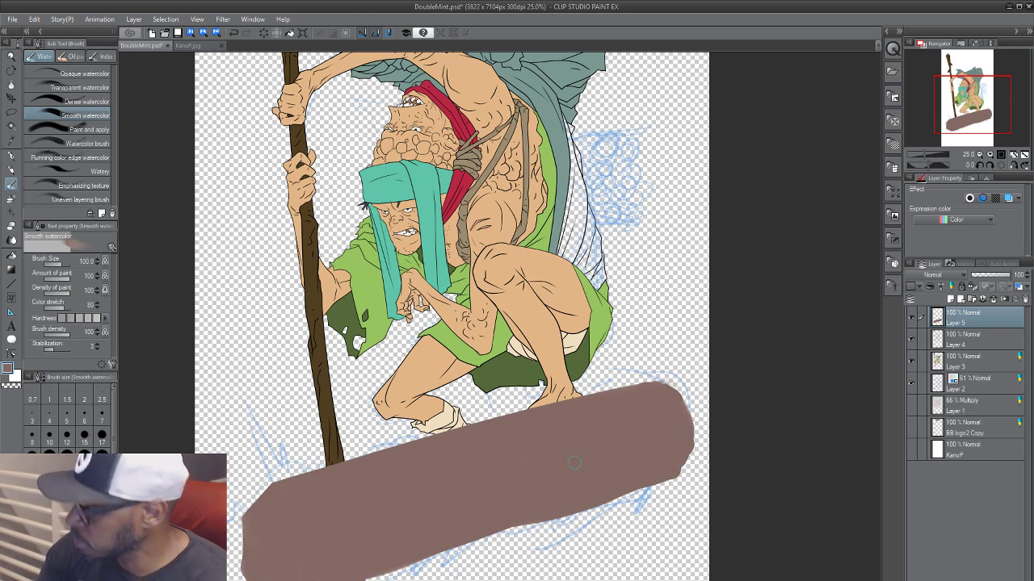
Step: Select the log's painted area on Layer 5 and paint a dark brown stroke along its lower edge
left_click(937, 319, "ctrl")
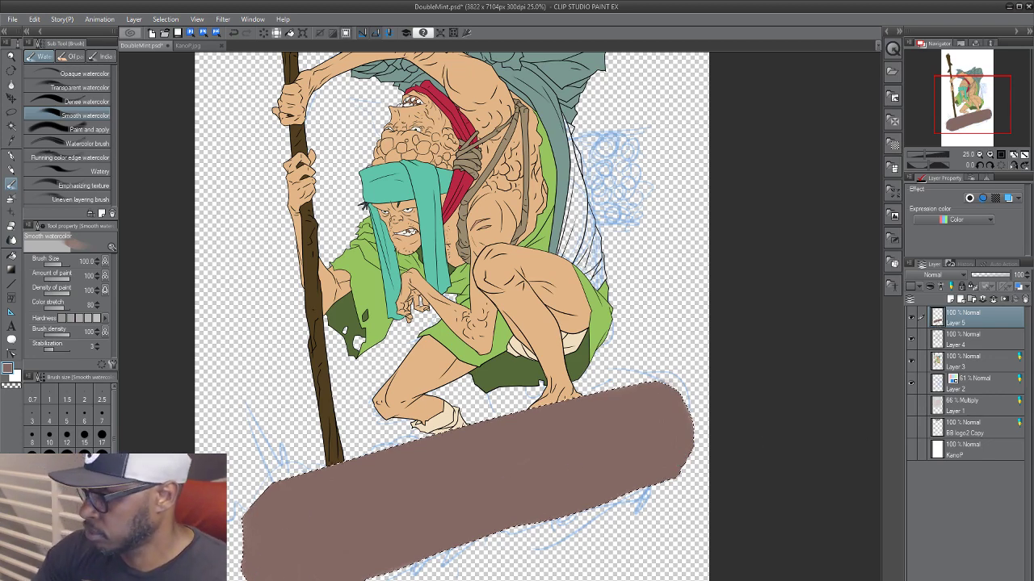
left_click_drag(564, 506, 404, 550)
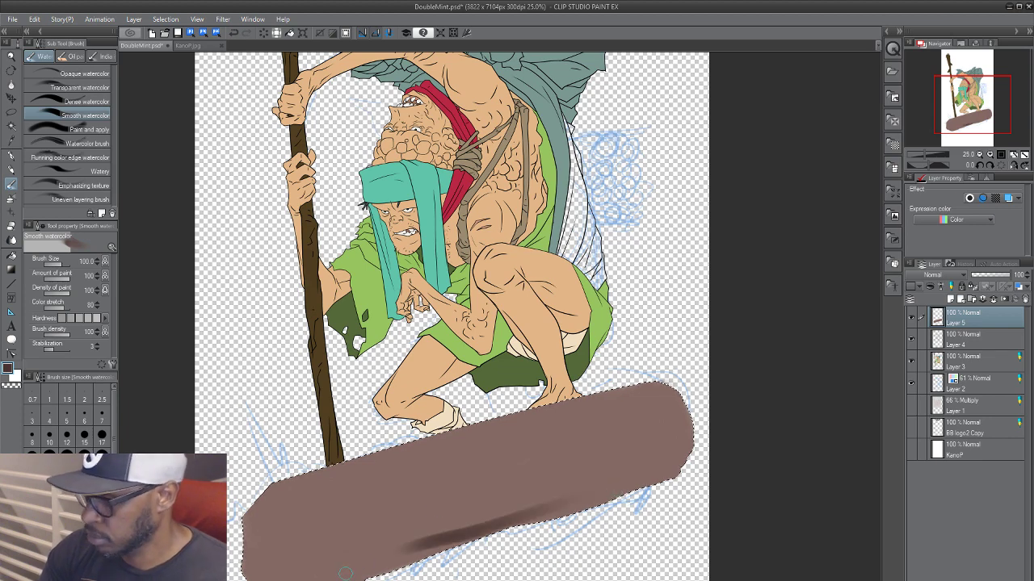
Step: On a new layer, shade the log's underside and its hollow near end in dark brown with a larger brush
key("bracketright")
key("bracketright")
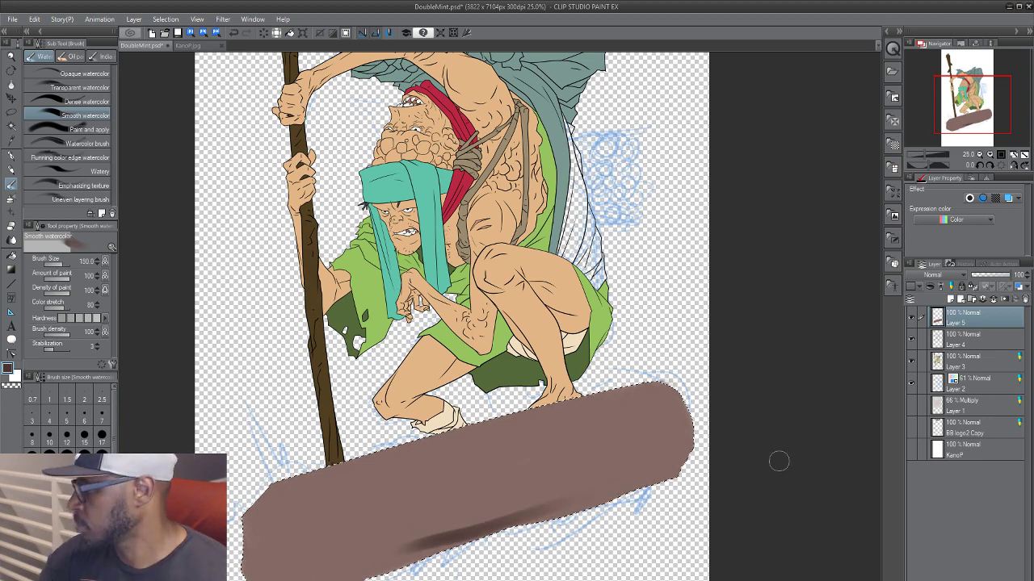
left_click(950, 300)
key("bracketright")
mouse_move(668, 466)
left_mouse_down()
mouse_move(352, 574)
mouse_move(540, 498)
mouse_move(376, 555)
left_mouse_up()
key("bracketleft")
mouse_move(544, 495)
left_mouse_down()
mouse_move(420, 520)
mouse_move(325, 570)
mouse_move(420, 549)
left_mouse_up()
left_click_drag(678, 444, 529, 482)
mouse_move(260, 512)
left_mouse_down()
mouse_move(304, 529)
mouse_move(307, 551)
mouse_move(288, 535)
mouse_move(283, 511)
mouse_move(297, 529)
mouse_move(286, 524)
mouse_move(280, 537)
mouse_move(290, 533)
mouse_move(272, 510)
mouse_move(306, 577)
mouse_move(280, 501)
mouse_move(308, 556)
mouse_move(311, 531)
mouse_move(327, 555)
mouse_move(284, 503)
mouse_move(270, 510)
mouse_move(284, 542)
mouse_move(261, 528)
mouse_move(256, 542)
mouse_move(287, 570)
left_mouse_up()
Step: Reduce the brush size to 50 and streak the log's sampled brown over the hollow's rim and the shaded underside
key("bracketleft")
key("bracketleft")
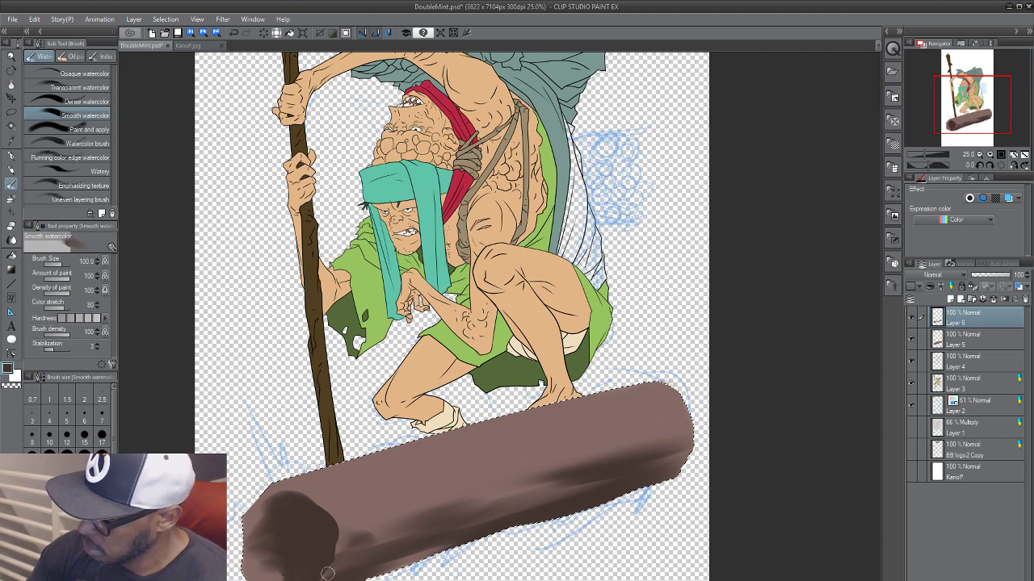
key("bracketleft")
key("bracketleft")
key("bracketleft")
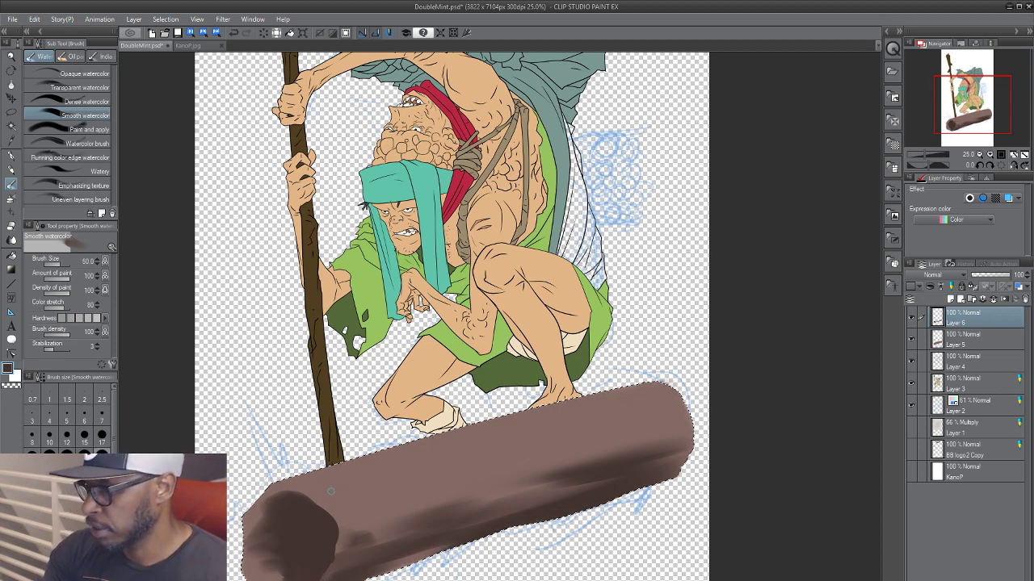
left_click(333, 494, "alt")
mouse_move(322, 510)
left_mouse_down()
mouse_move(285, 496)
mouse_move(314, 511)
left_mouse_up()
left_click_drag(337, 530, 323, 521)
mouse_move(336, 548)
left_mouse_down()
mouse_move(321, 532)
mouse_move(329, 529)
left_mouse_up()
mouse_move(566, 491)
left_mouse_down()
mouse_move(457, 506)
mouse_move(405, 546)
mouse_move(357, 561)
left_mouse_up()
Step: Paint olive moss streaks along the upper side of the log, using the colour of the rope and a brush size of 70
left_click(557, 387, "alt")
left_click(440, 415, "alt")
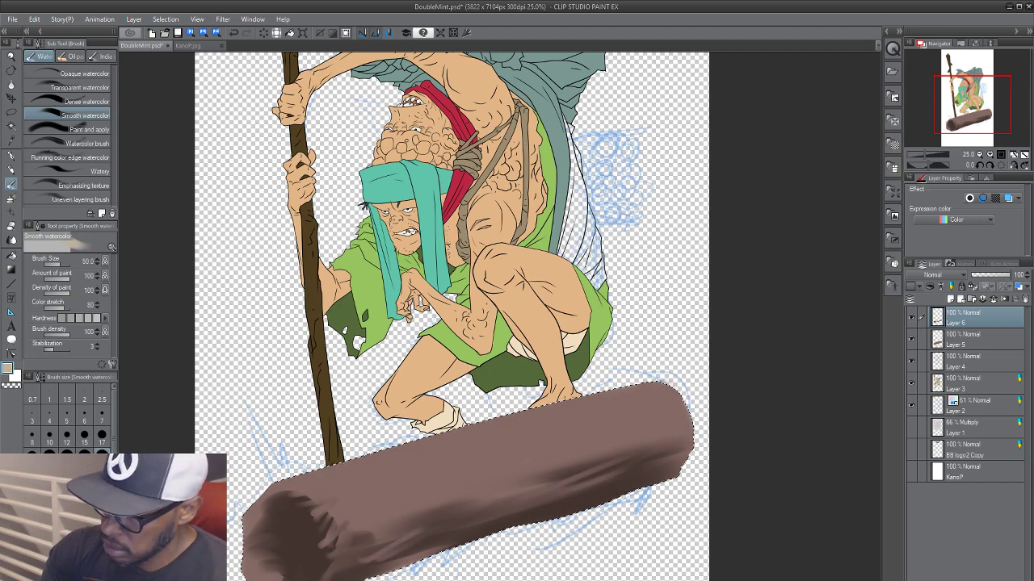
left_click(485, 218, "alt")
left_click(467, 160, "alt")
left_click_drag(436, 450, 569, 421)
left_click_drag(345, 475, 587, 415)
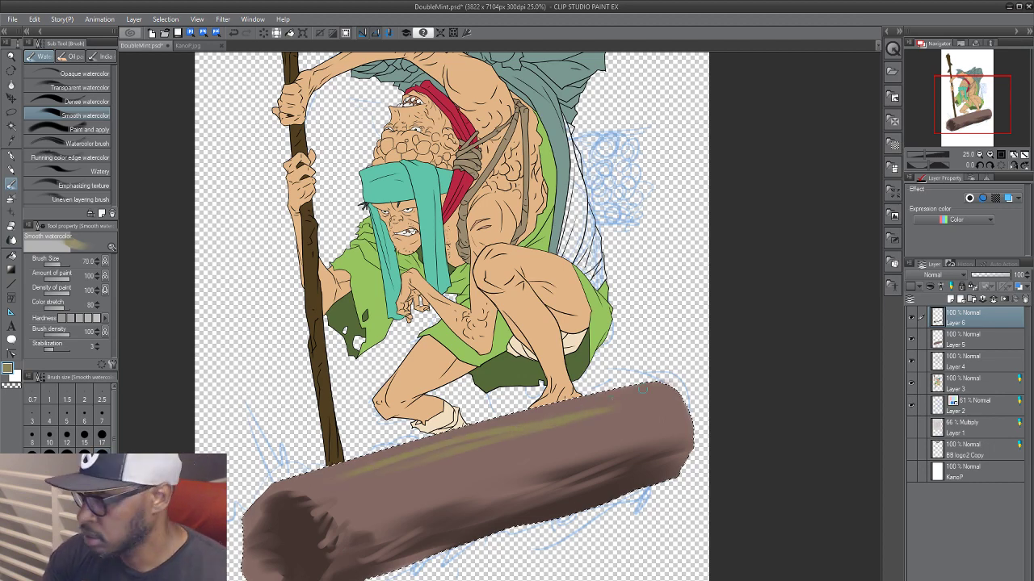
key("bracketright")
key("bracketright")
left_click_drag(519, 425, 596, 407)
left_click_drag(287, 495, 365, 477)
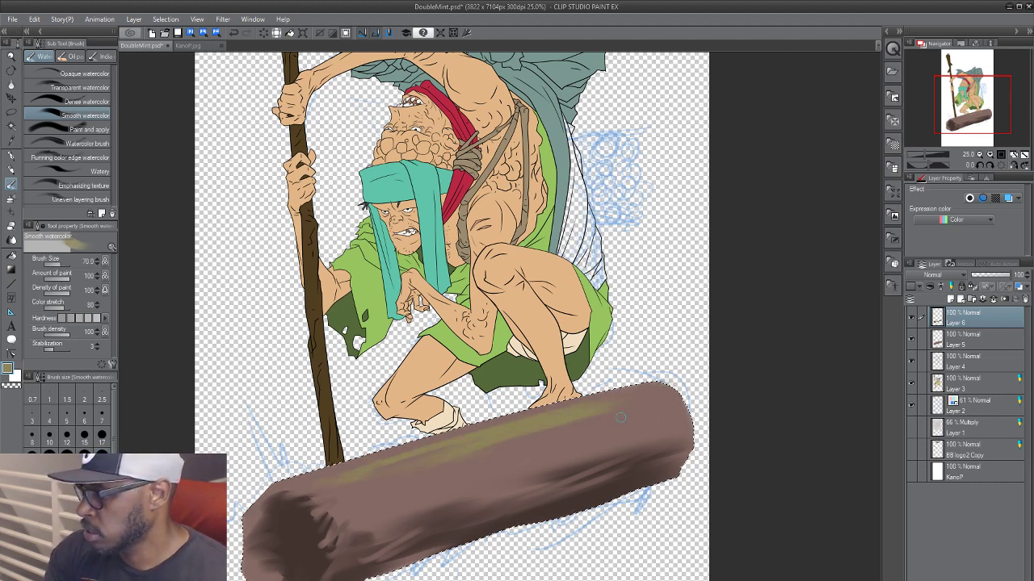
left_click_drag(489, 454, 592, 435)
left_click_drag(294, 489, 456, 460)
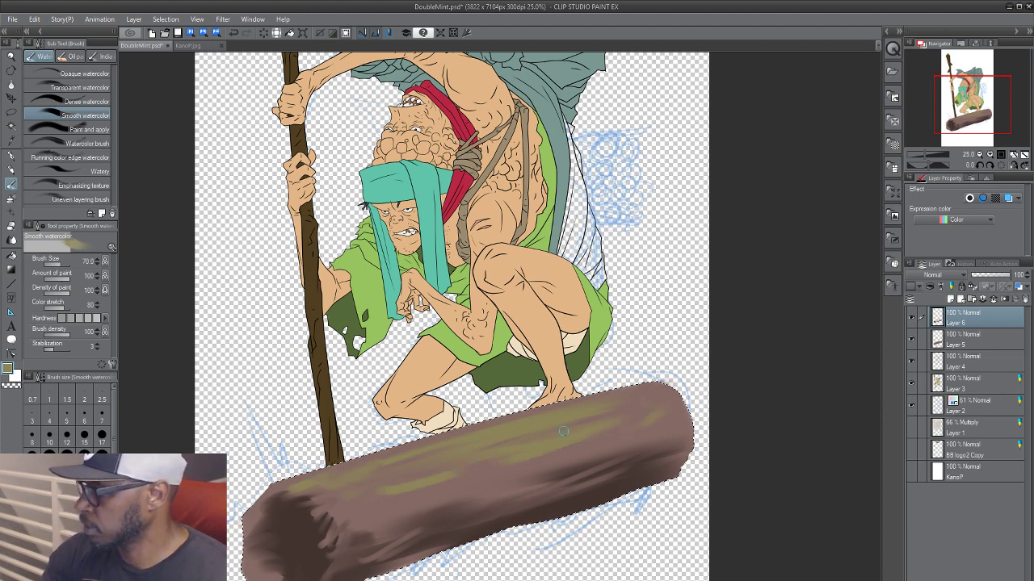
Step: Merge the shading layer into Layer 5 and move Layer 5 below the BB logo2 Copy layer
key("ctrl+e")
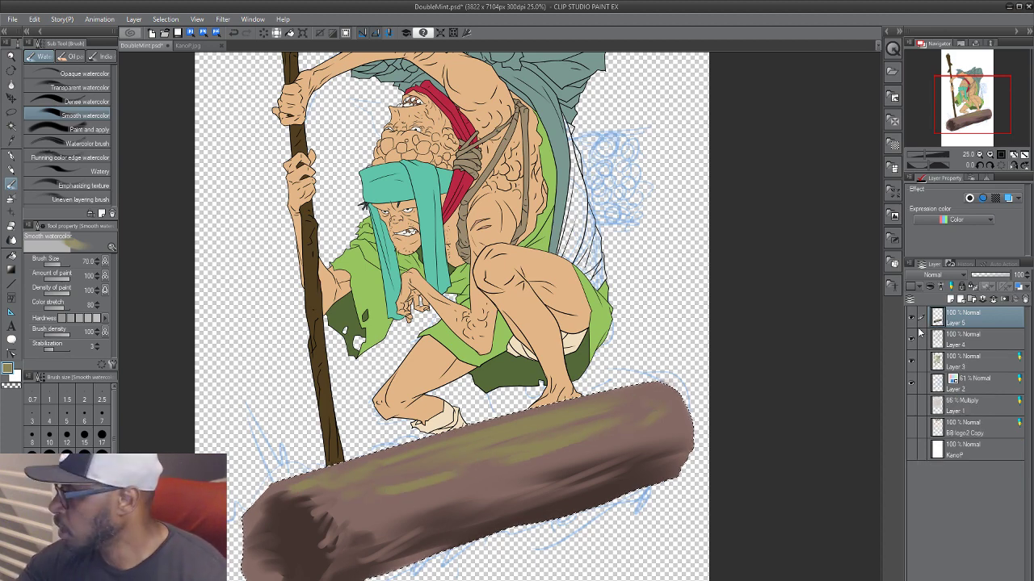
mouse_move(962, 323)
left_mouse_down()
mouse_move(985, 340)
mouse_move(1002, 450)
mouse_move(1002, 437)
left_mouse_up()
left_click_drag(457, 473, 447, 492)
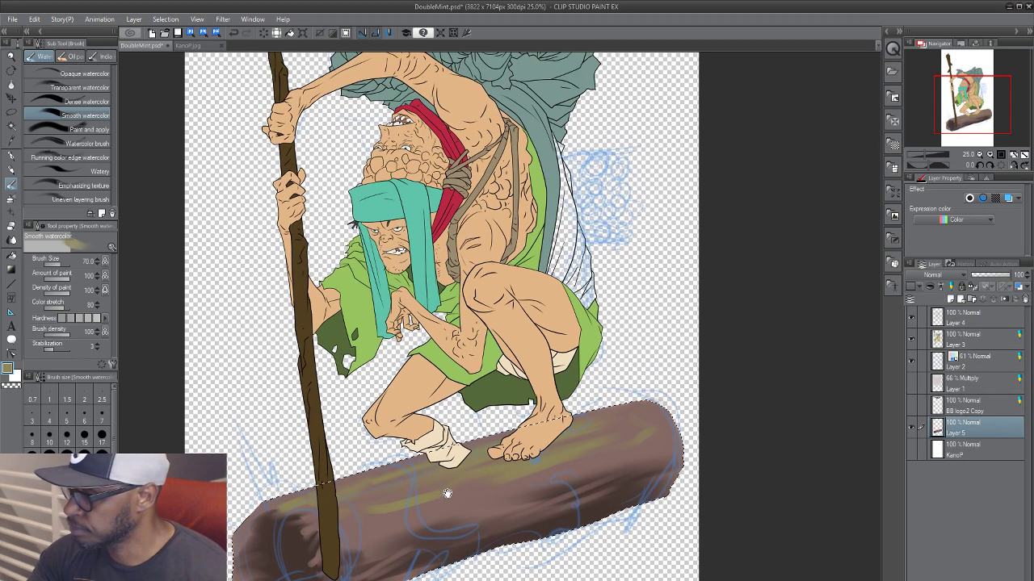
Step: Hide the blue sketch on Layer 2 and clear the selection around the log
mouse_move(539, 420)
left_mouse_down()
mouse_move(479, 514)
mouse_move(481, 544)
mouse_move(457, 528)
mouse_move(472, 462)
left_mouse_up()
left_click(910, 361)
key("ctrl+d")
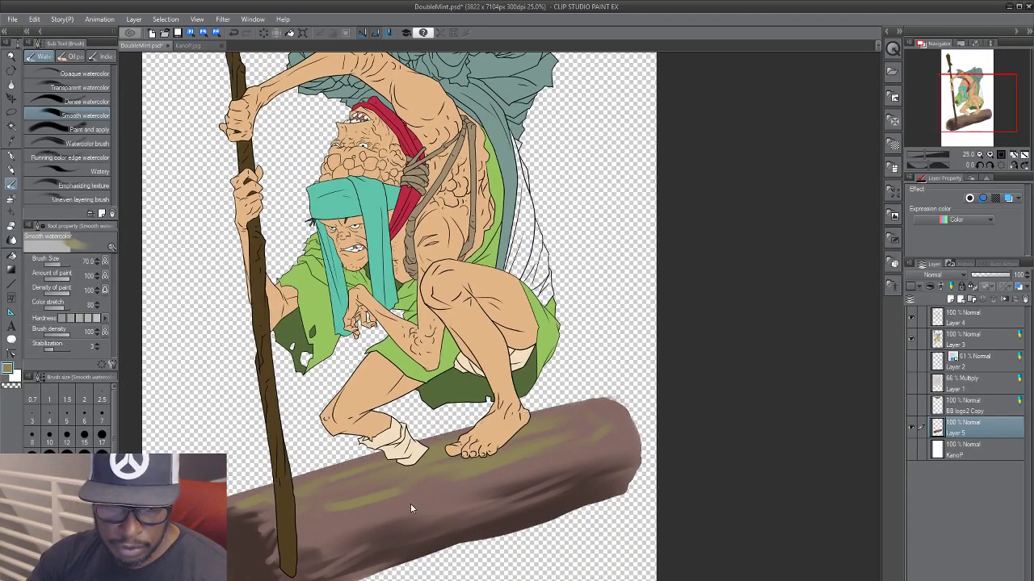
Step: Make Layer 3 the working layer for the Fill tool and sample the cream colour of the loincloth
key("g")
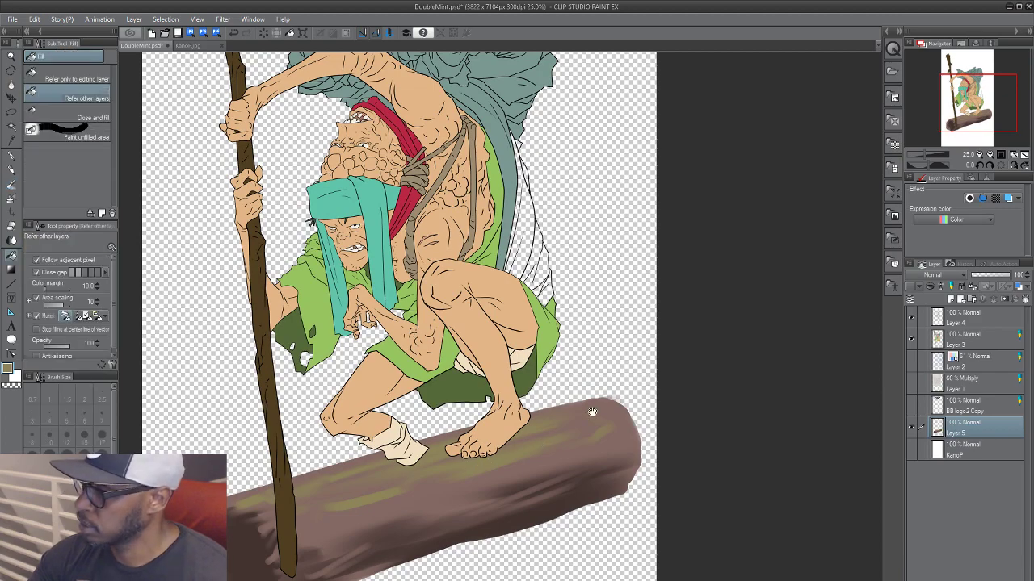
mouse_move(591, 412)
left_mouse_down()
mouse_move(576, 493)
mouse_move(584, 516)
mouse_move(625, 517)
left_mouse_up()
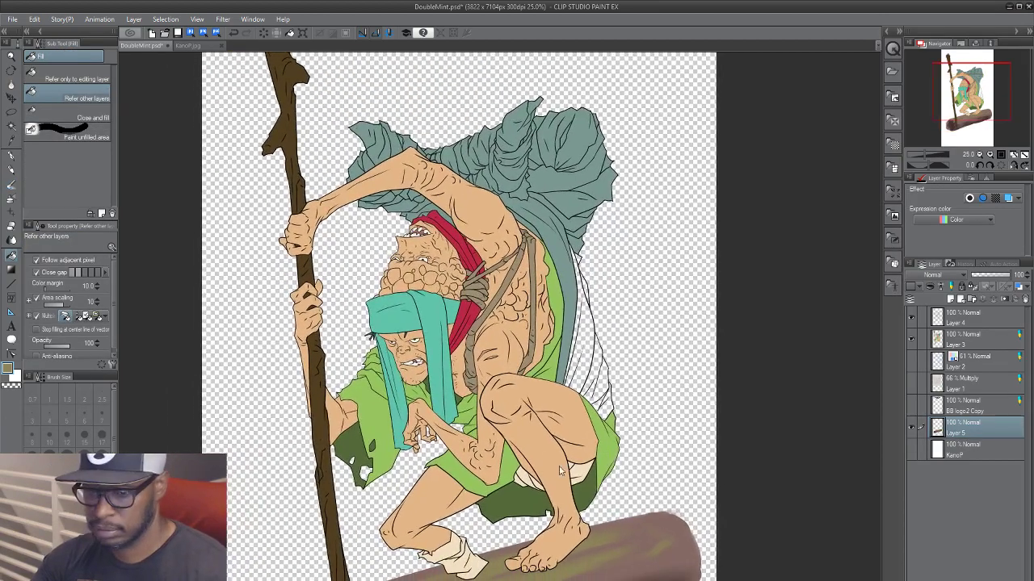
scroll(581, 468, "up", 1)
scroll(594, 464, "up", 2)
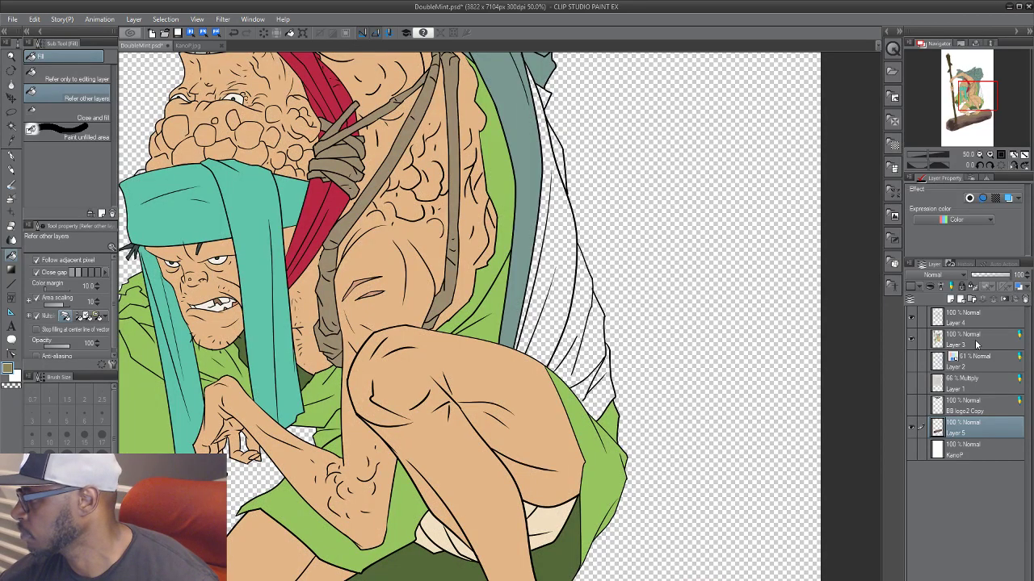
left_click(977, 344)
left_click_drag(465, 417, 429, 502)
left_click_drag(439, 551, 432, 445)
left_click(516, 494, "alt")
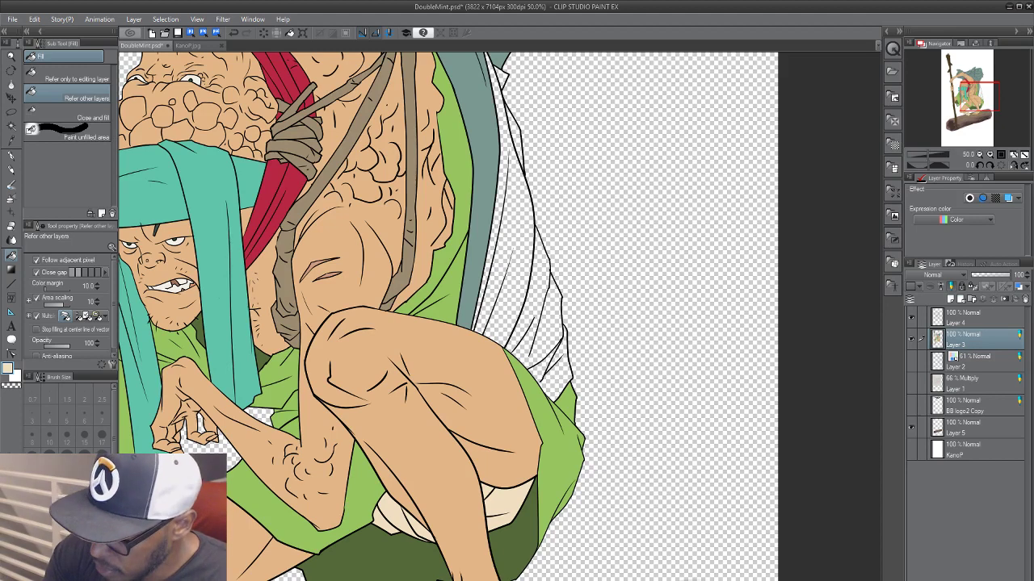
Step: Fill the uncoloured hanging cloth behind the figure's back with a muted brown
left_click(410, 185, "alt")
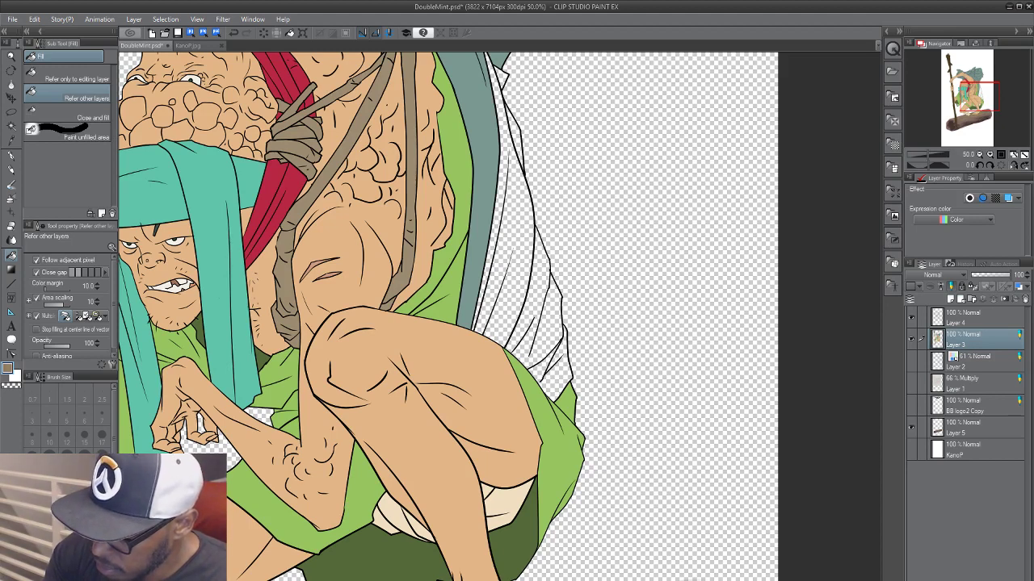
left_click_drag(510, 243, 447, 322)
left_click(448, 323)
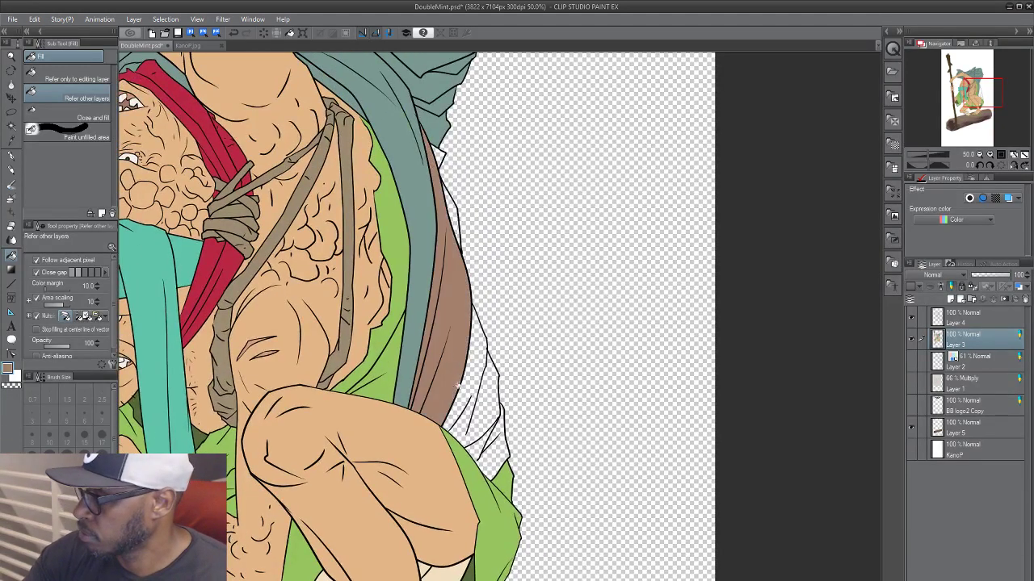
left_click(461, 394)
left_click_drag(545, 430, 618, 358)
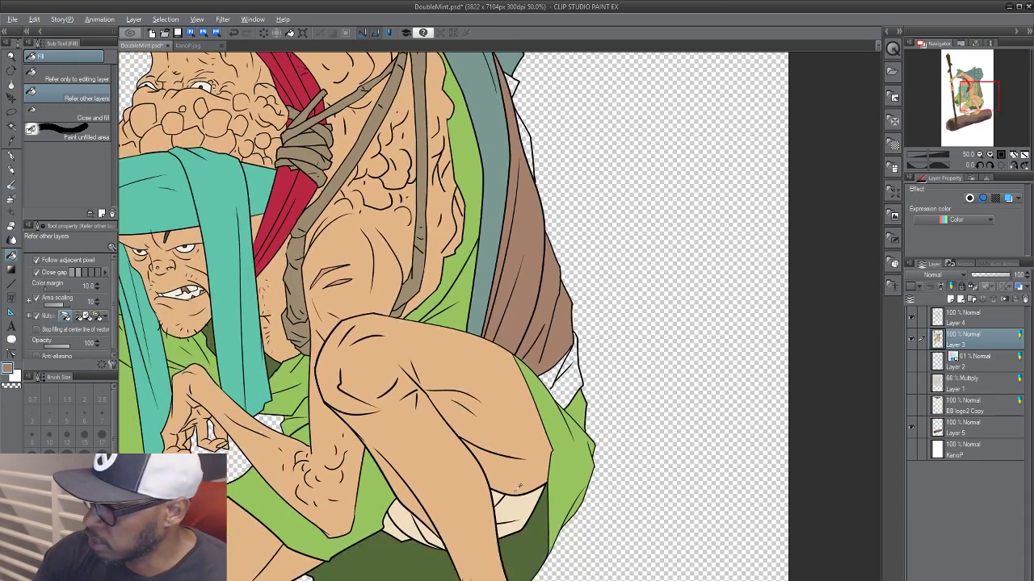
Step: Fill the sash over the shoulder and the long cloth folds behind the back with the loincloth's cream colour
left_click(504, 501, "alt")
left_click_drag(533, 437, 495, 499)
left_click(489, 350)
left_click_drag(525, 349, 492, 407)
left_click(458, 258)
left_click(449, 209)
left_click_drag(443, 291, 475, 286)
left_click(468, 233)
left_click_drag(492, 222, 501, 234)
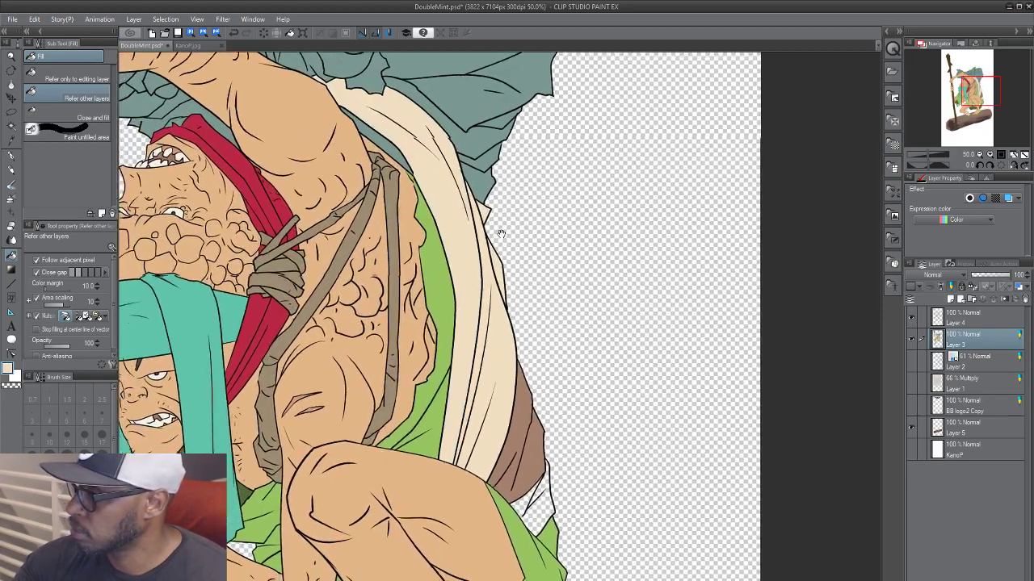
Step: Fill the remaining uncoloured cloth near the hip with cream and the brown section above it with the robe's green
scroll(501, 234, "up", 4)
scroll(501, 234, "left", 2)
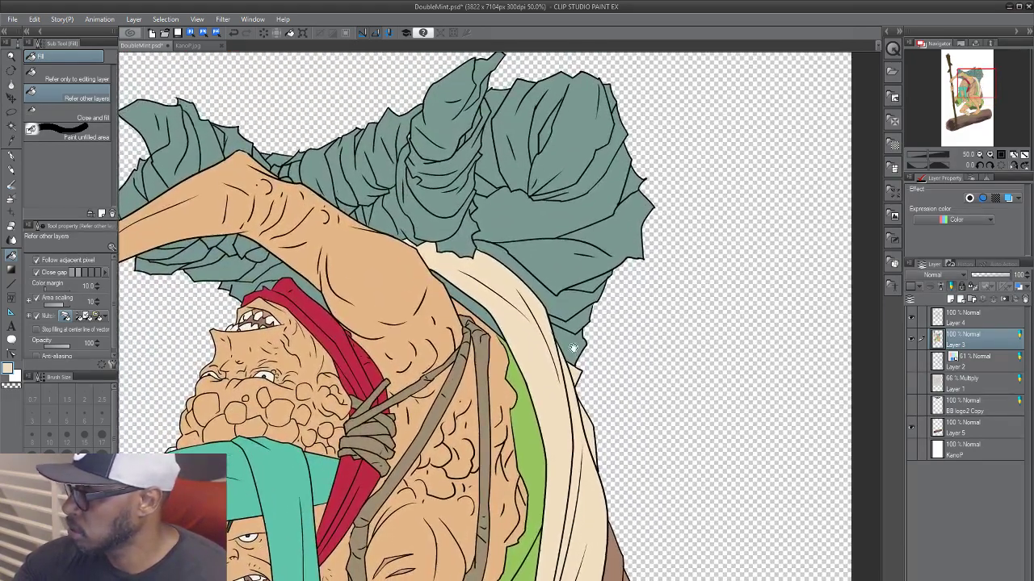
scroll(573, 348, "down", 2)
scroll(533, 420, "right", 2)
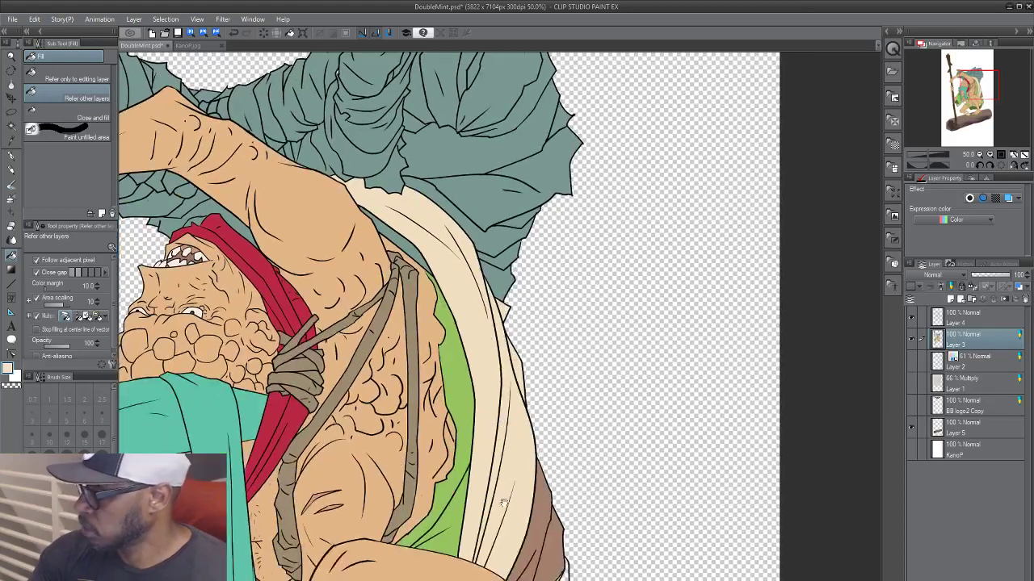
scroll(503, 501, "down", 6)
scroll(544, 421, "right", 1)
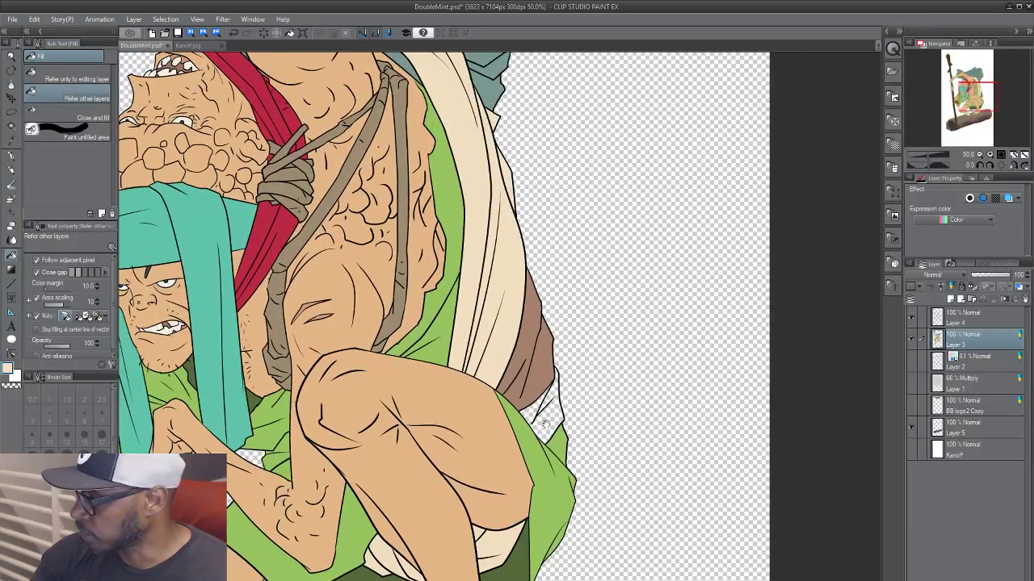
left_click(544, 421)
left_click_drag(561, 407, 526, 452)
left_click(539, 458, "alt")
Step: Select all light green robe areas, recolour them to a dark purplish brown with a hue, saturation and luminosity adjustment, and deselect
scroll(465, 468, "down", 3)
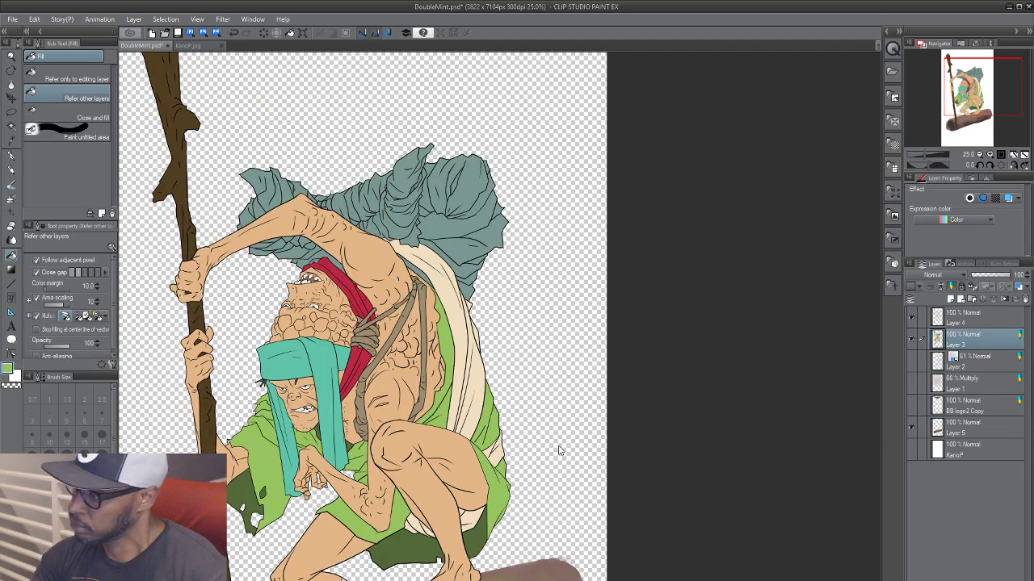
scroll(526, 475, "up", 1)
left_click_drag(401, 504, 453, 492)
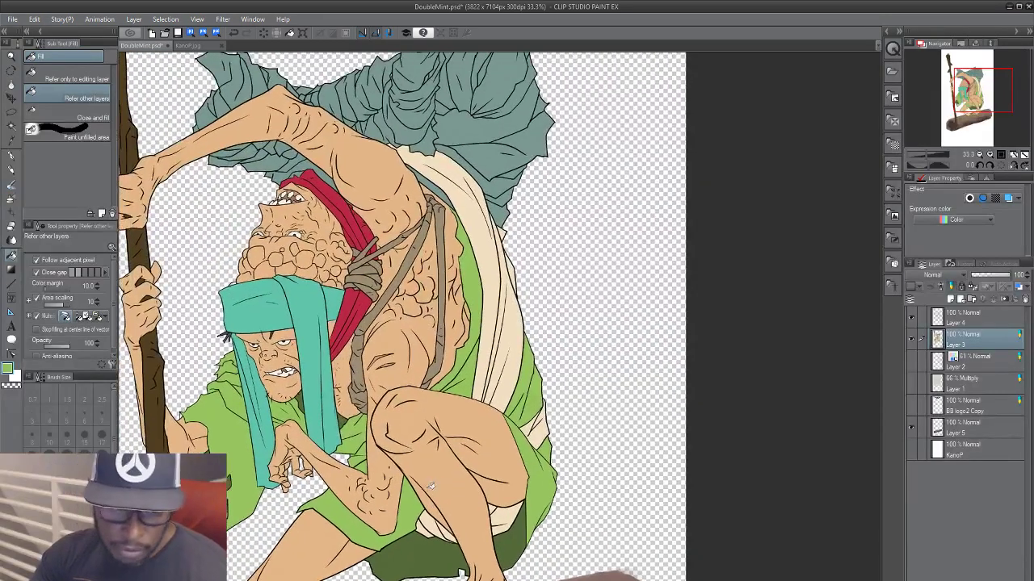
key("w")
left_click(344, 517)
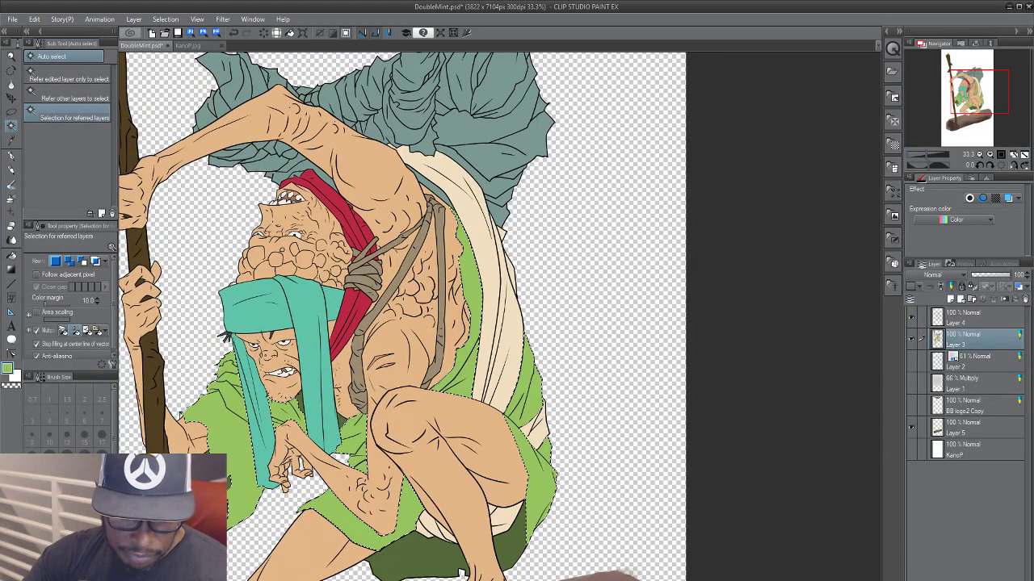
key("ctrl+u")
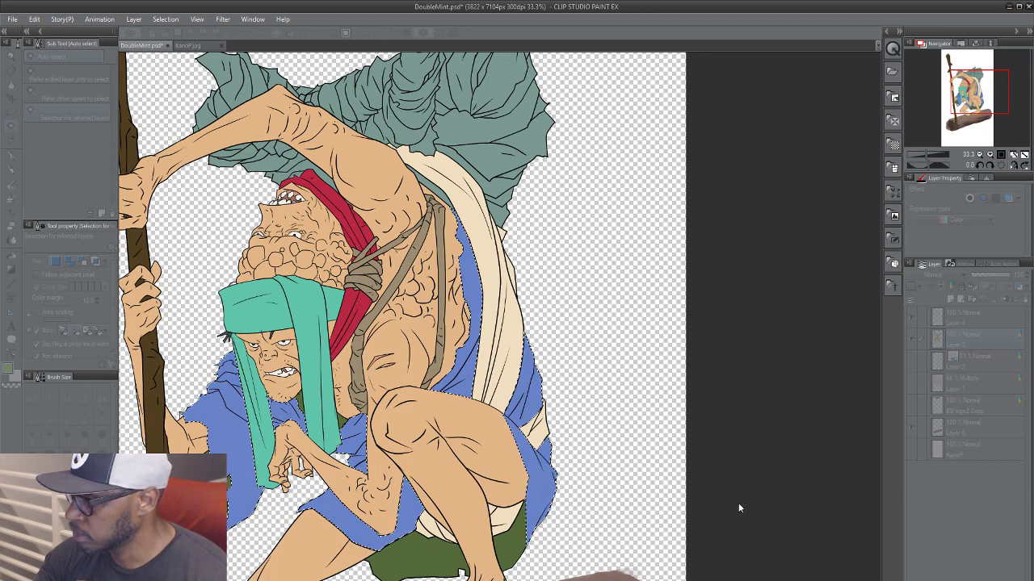
left_click_drag(726, 505, 727, 502)
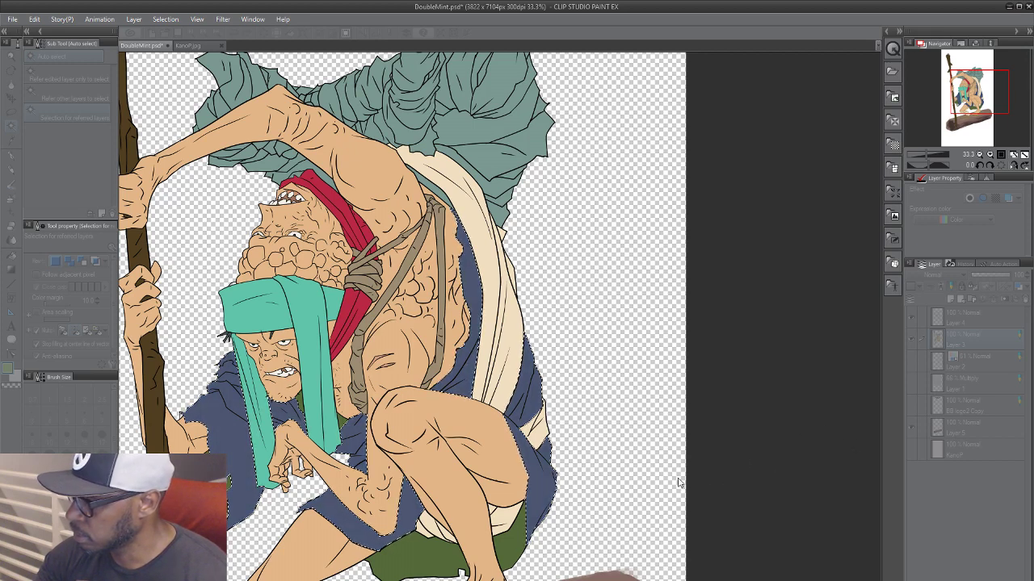
left_click_drag(679, 483, 685, 484)
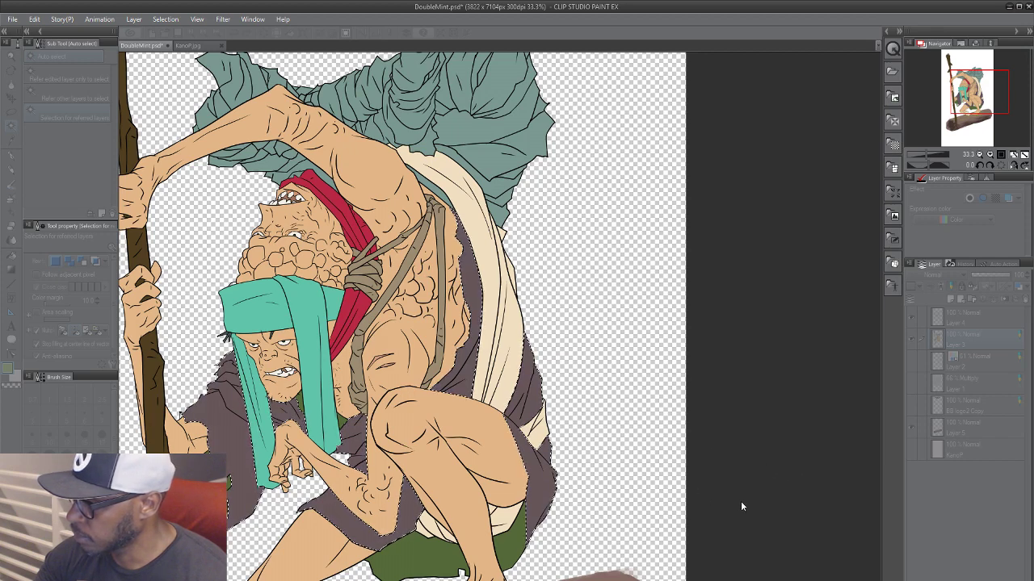
left_click_drag(710, 502, 713, 502)
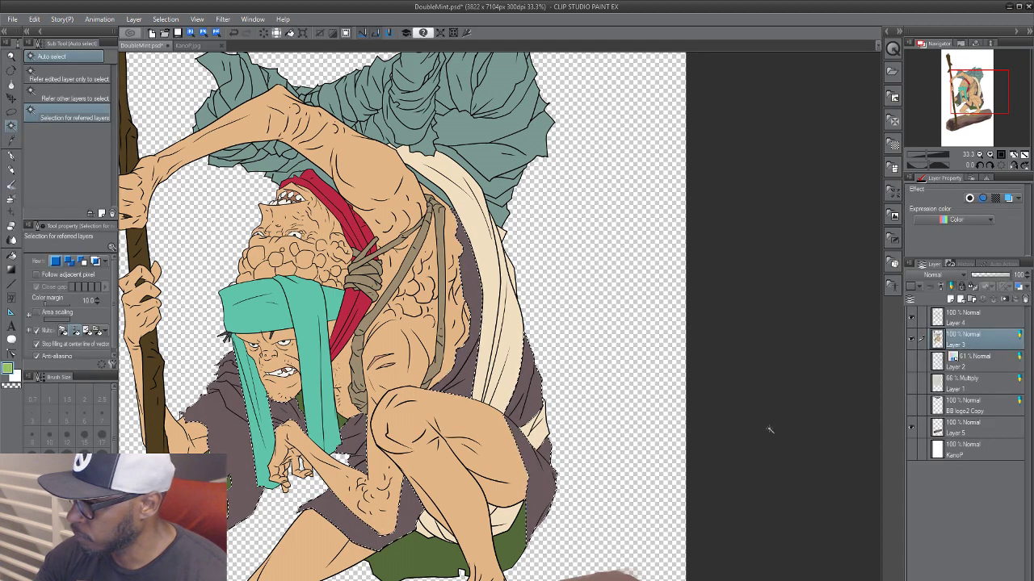
key("ctrl+d")
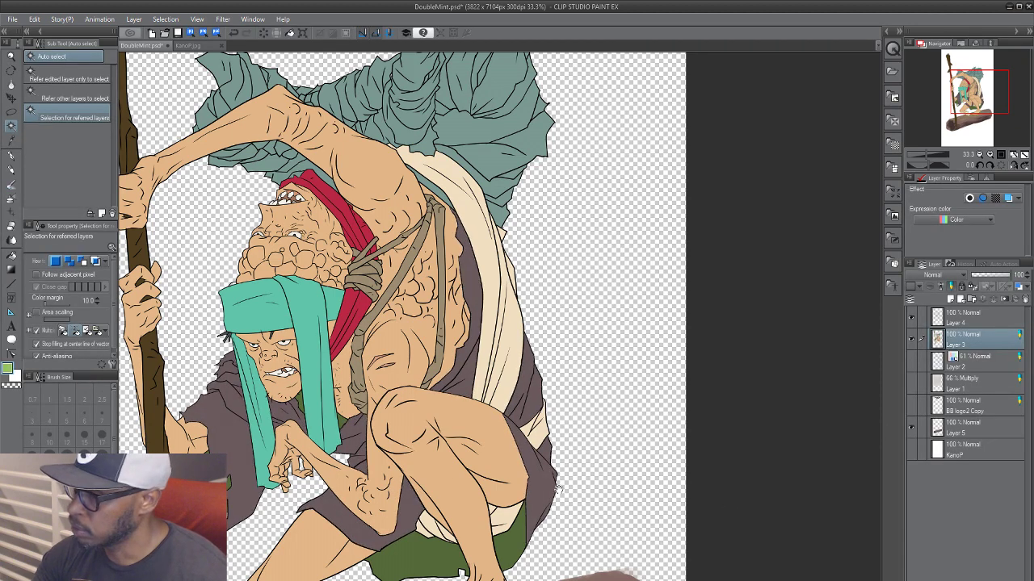
Step: Fill the dark green cloth at the torn sleeve, lower hem and neck with a very dark purplish brown
left_click_drag(558, 489, 655, 460)
left_click_drag(593, 469, 521, 474)
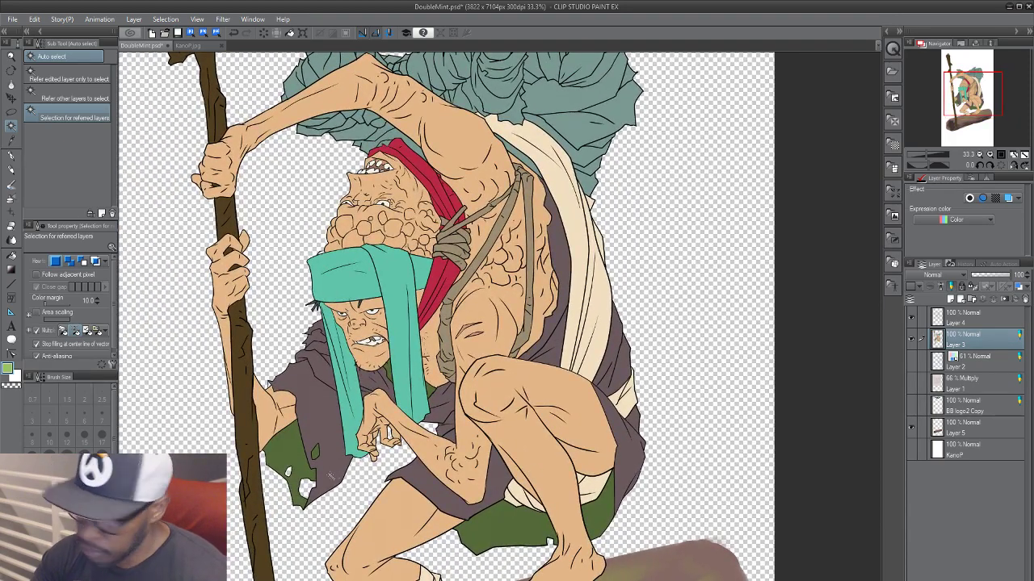
key("g")
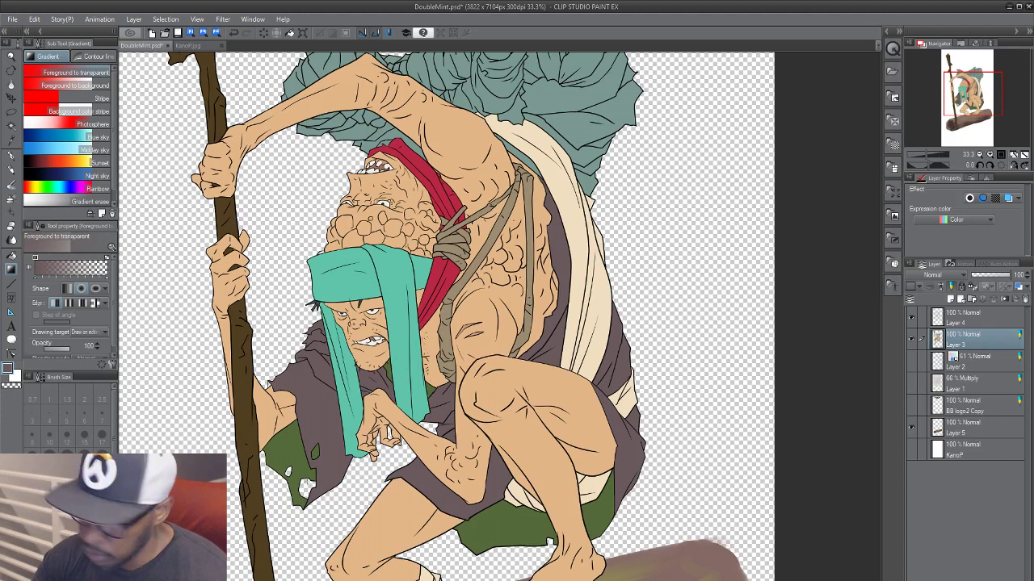
key("g")
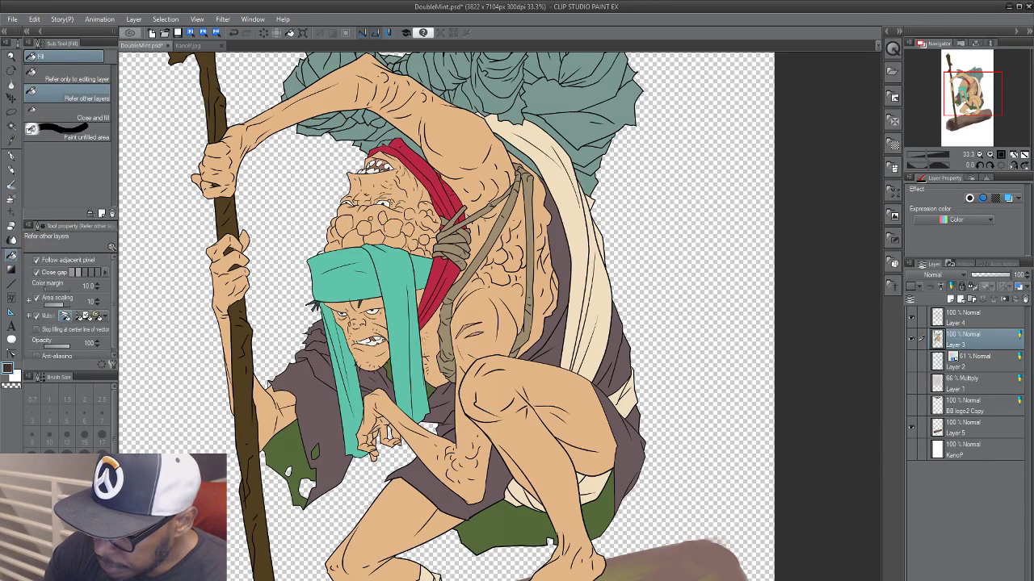
left_click(300, 445)
left_click(507, 513)
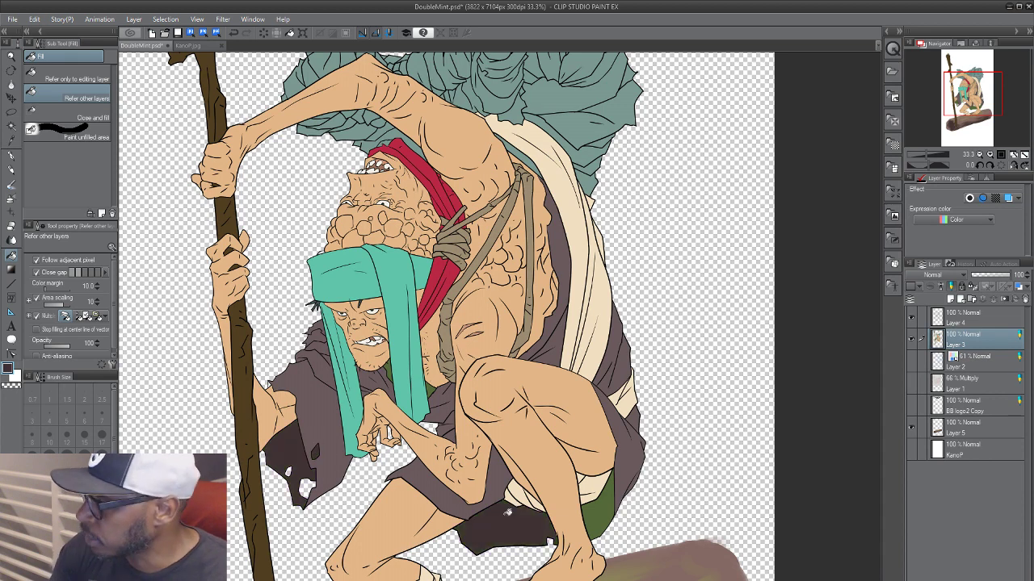
left_click(614, 493)
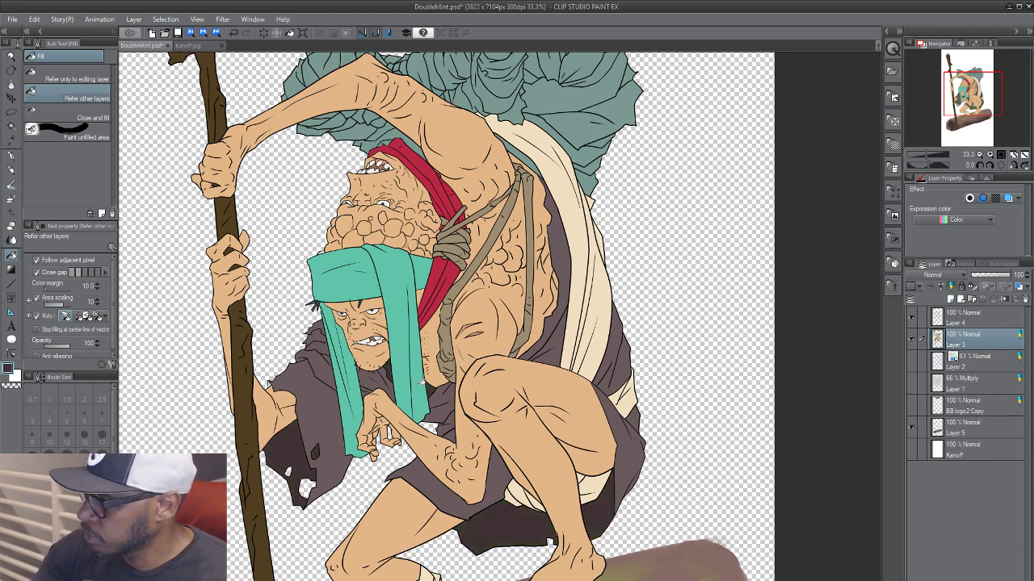
Step: Recolour the lower head's turquoise headband and its hanging ends with the sash's cream colour
left_click_drag(596, 401, 531, 483)
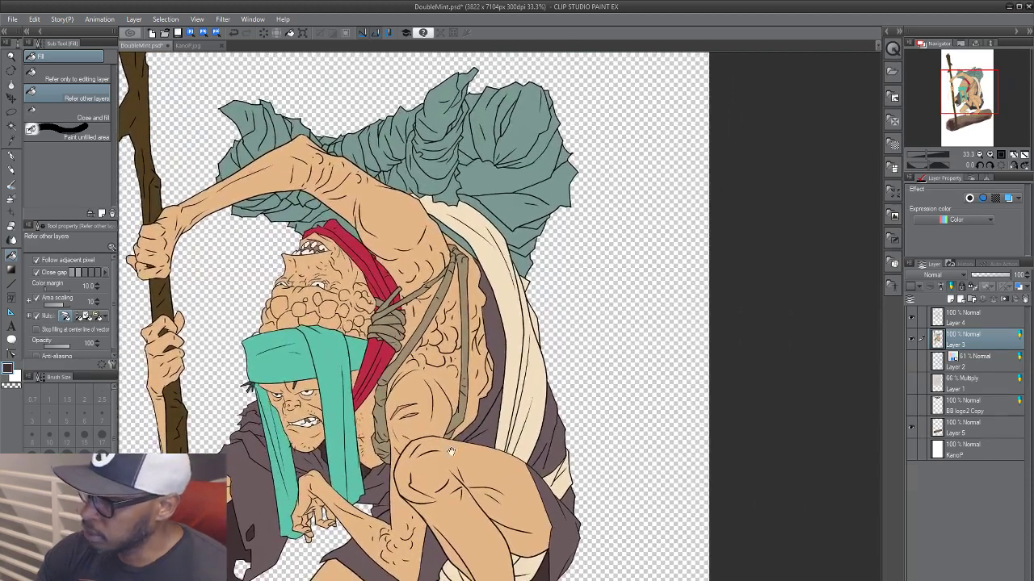
left_click(539, 407, "alt")
left_click(286, 358)
left_click(355, 356)
left_click(289, 461)
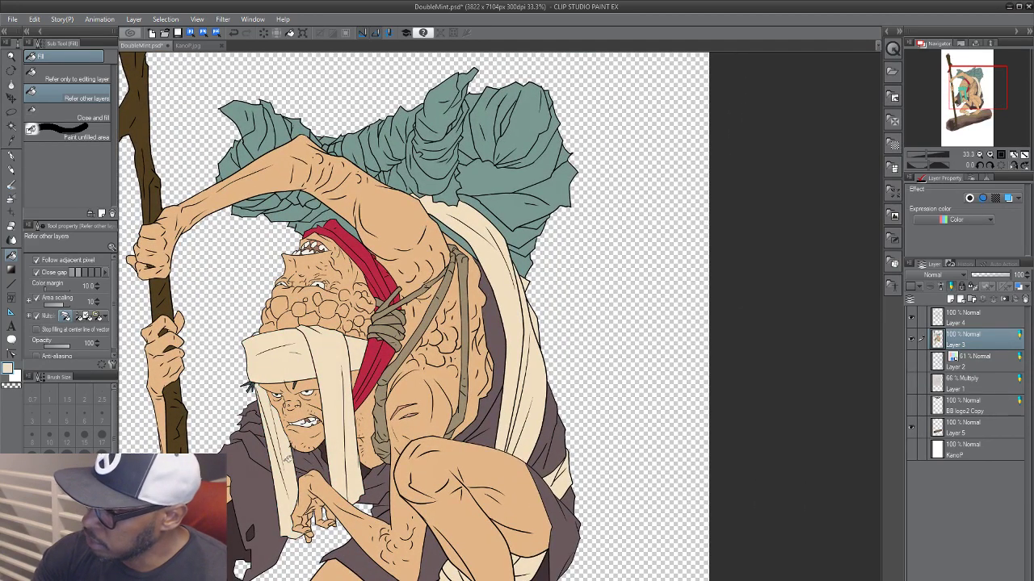
Step: Rotate the canvas view nearly upside down and save the illustration
left_click_drag(615, 502, 572, 485)
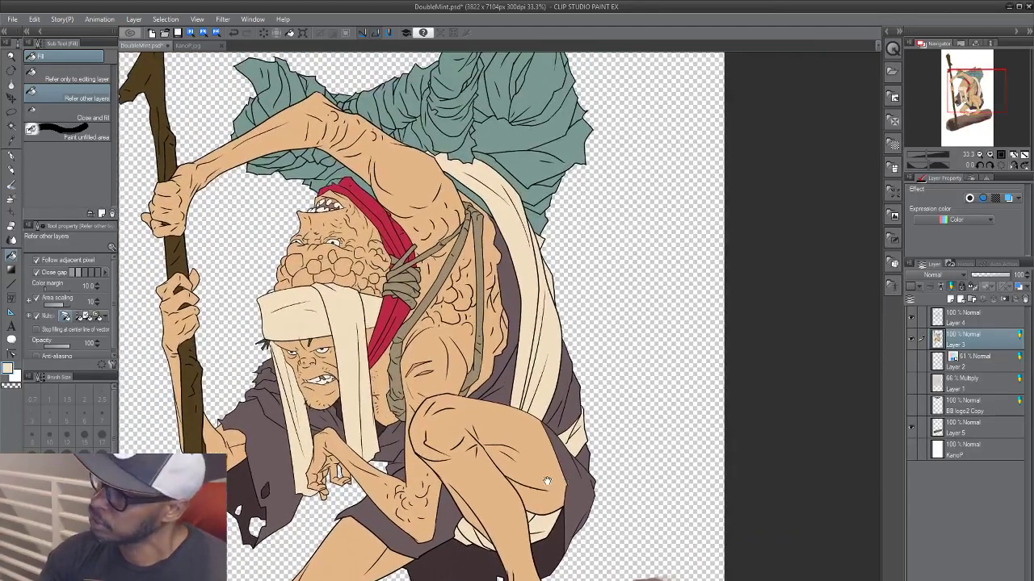
left_click_drag(358, 447, 314, 540)
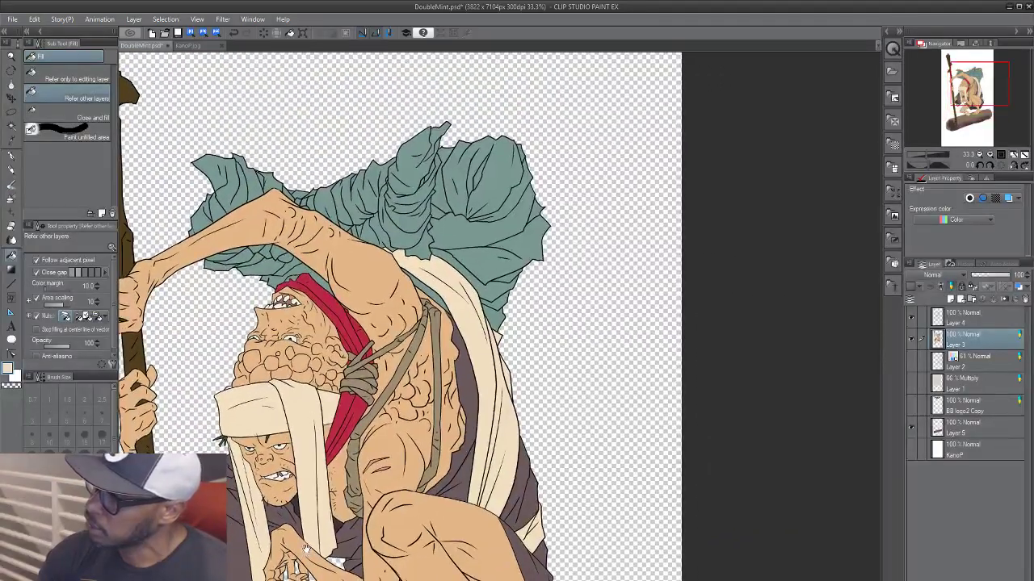
left_click_drag(356, 470, 435, 475)
key("r")
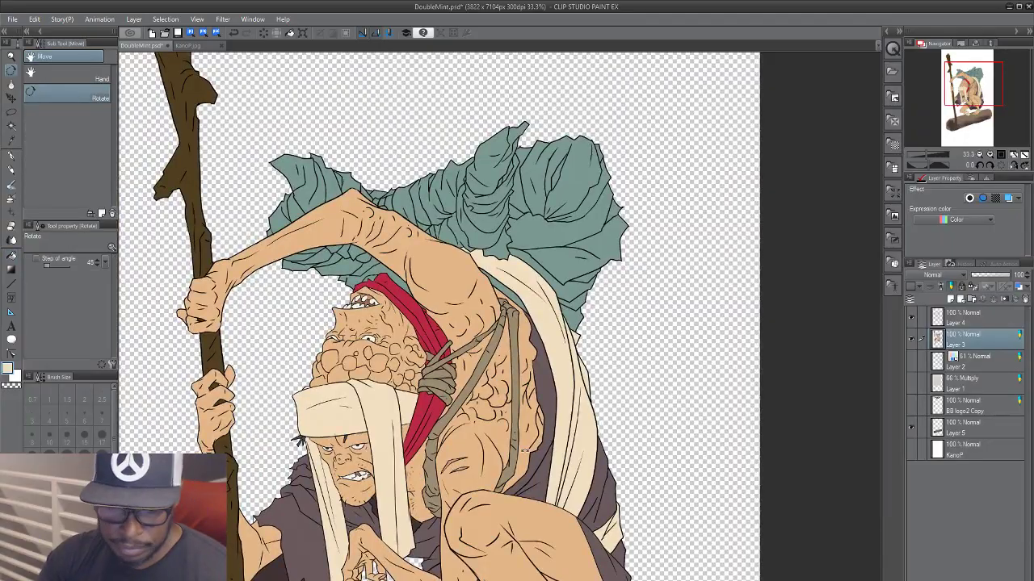
left_click_drag(429, 173, 520, 554)
key("p")
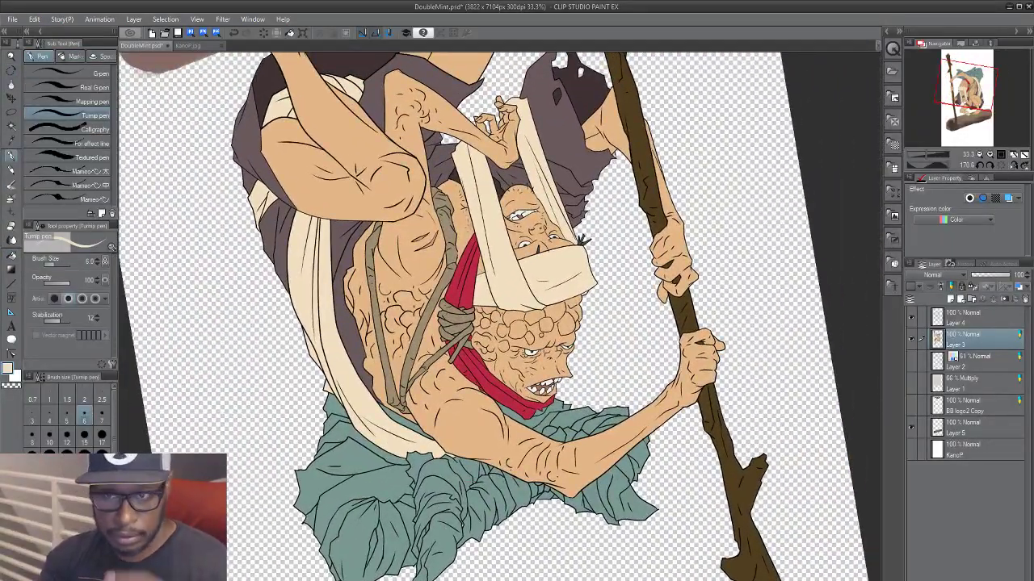
key("ctrl+s")
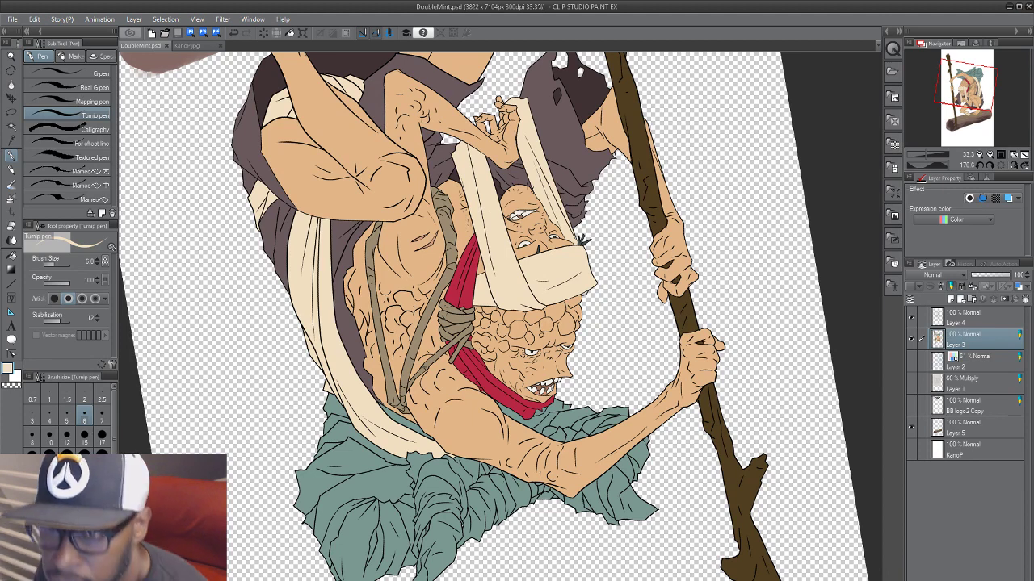
Step: Hide the line art on Layer 4 and bring the red scarf's flat colours into close view
left_click_drag(436, 394, 339, 468)
scroll(339, 468, "up", 1)
key("ctrl+equal")
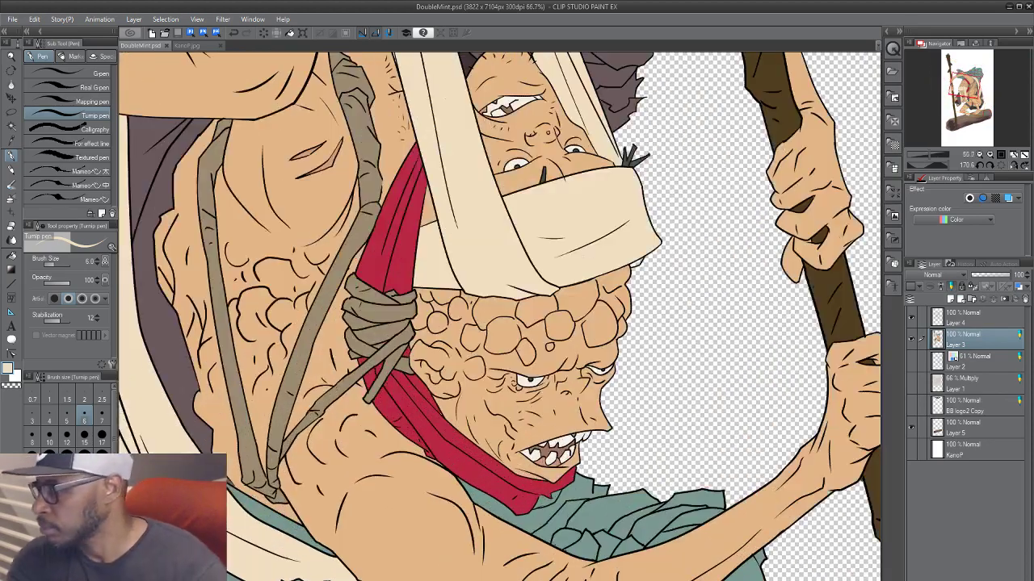
left_click_drag(579, 380, 850, 146)
left_click(911, 317)
scroll(666, 321, "up", 5)
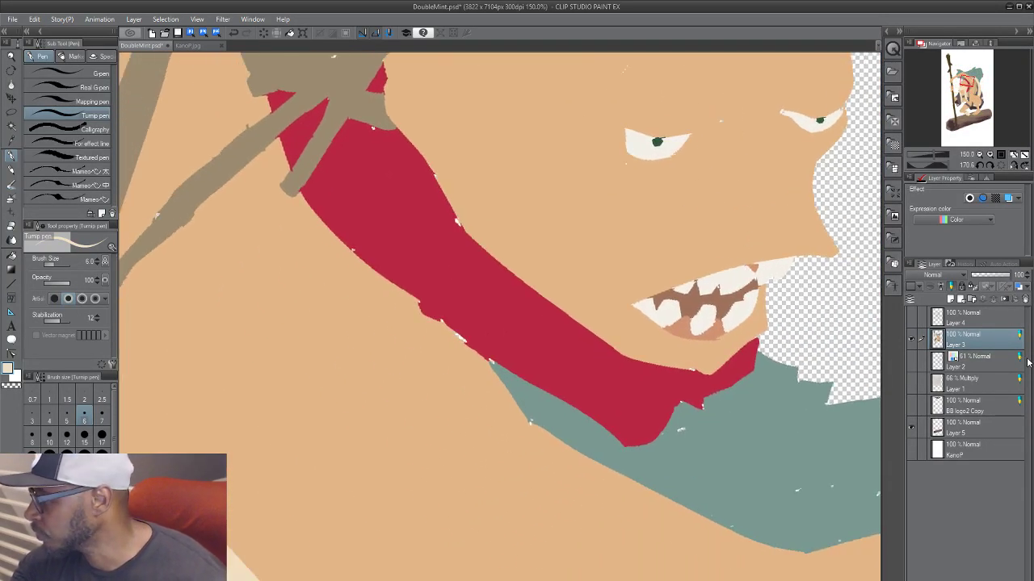
left_click_drag(522, 297, 494, 288)
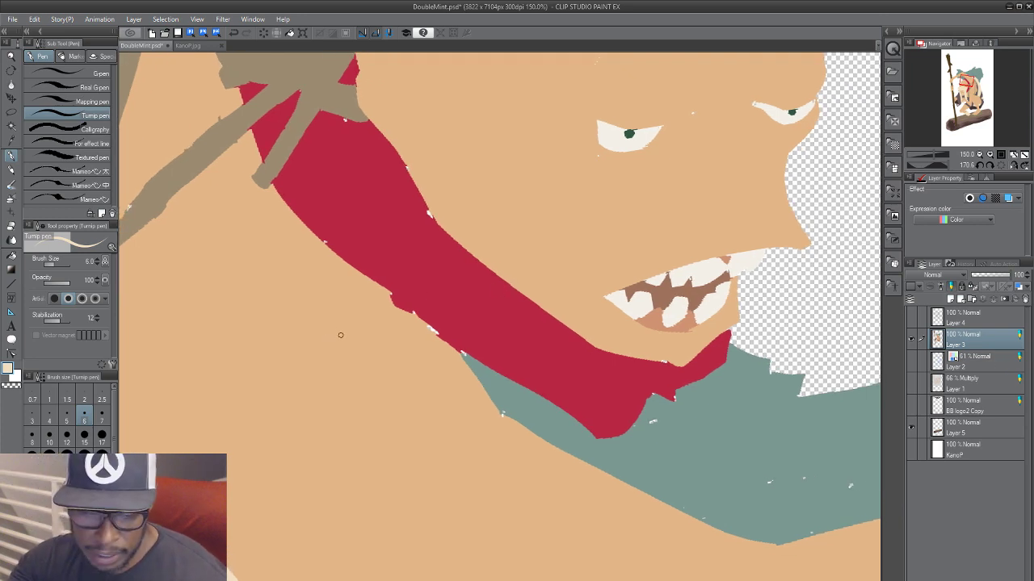
Step: Cover the unpainted specks along the red scarf's edges using Paint unfilled area at brush size 60 with sampled scarf red
key("g")
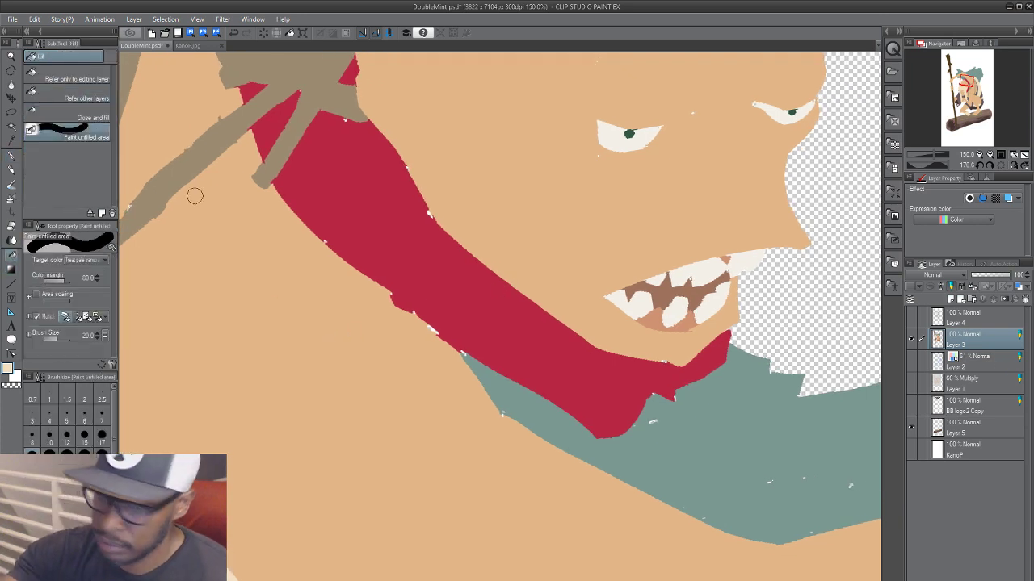
key("]")
key("]")
key("]")
key("]")
key("]")
key("]")
key("]")
key("]")
key("]")
key("[")
key("[")
key("[")
key("[")
key("[")
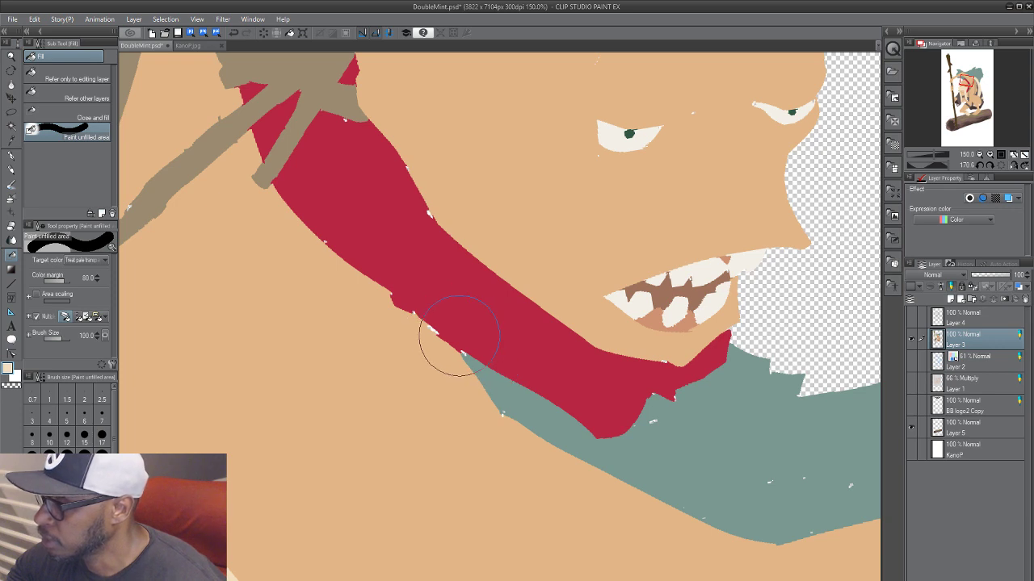
left_click_drag(430, 305, 419, 321)
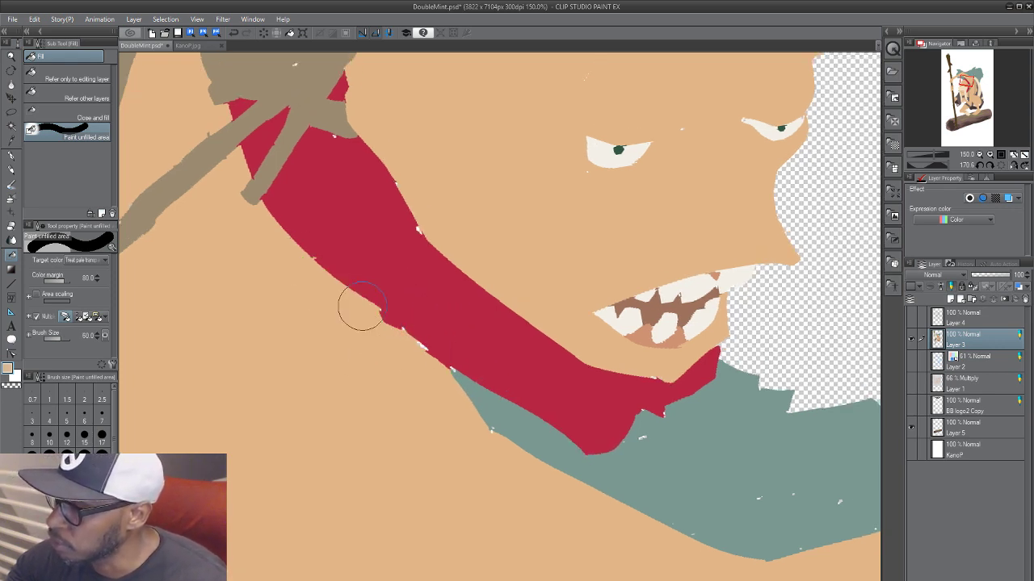
left_click(407, 289, "alt")
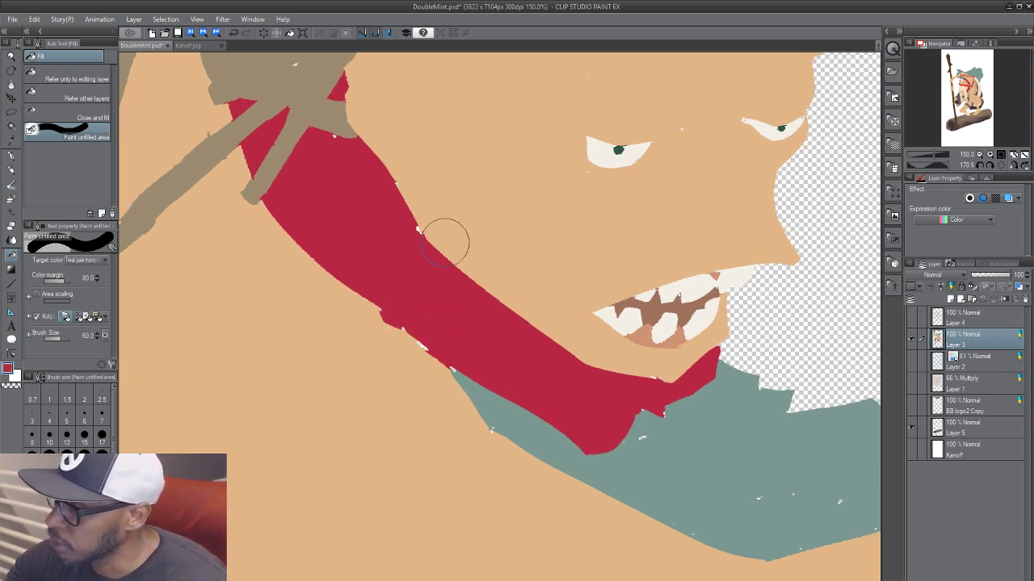
mouse_move(426, 242)
left_mouse_down()
mouse_move(386, 174)
mouse_move(310, 132)
left_mouse_up()
left_click_drag(309, 130, 285, 127)
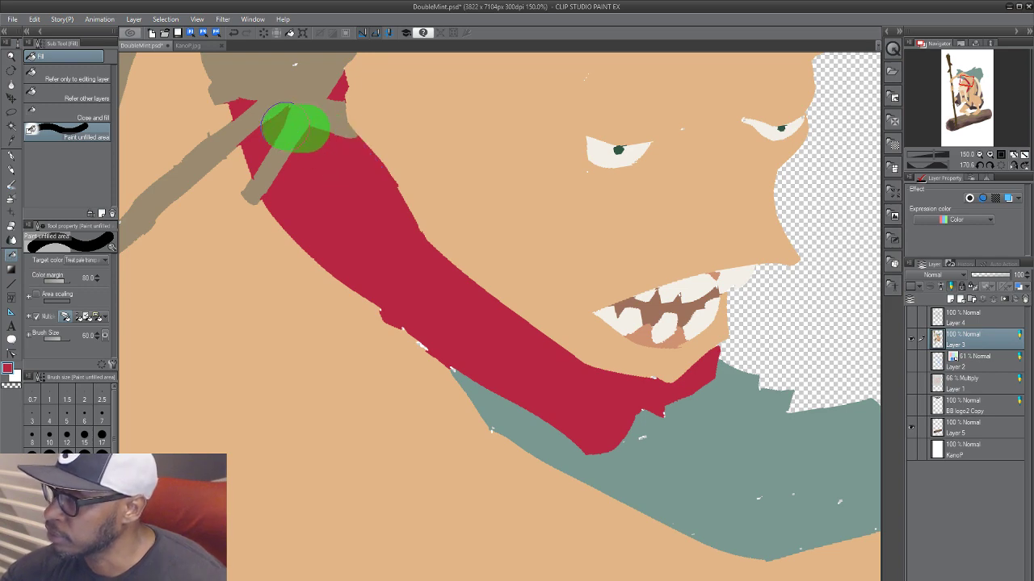
Step: Fill the small unpainted gaps around the rope knot and its straps using colours sampled from the artwork
mouse_move(352, 268)
left_mouse_down()
mouse_move(350, 327)
mouse_move(389, 547)
left_mouse_up()
left_click(343, 329)
mouse_move(343, 301)
left_mouse_down()
mouse_move(332, 279)
mouse_move(272, 295)
mouse_move(352, 273)
left_mouse_up()
left_click(280, 263, "alt")
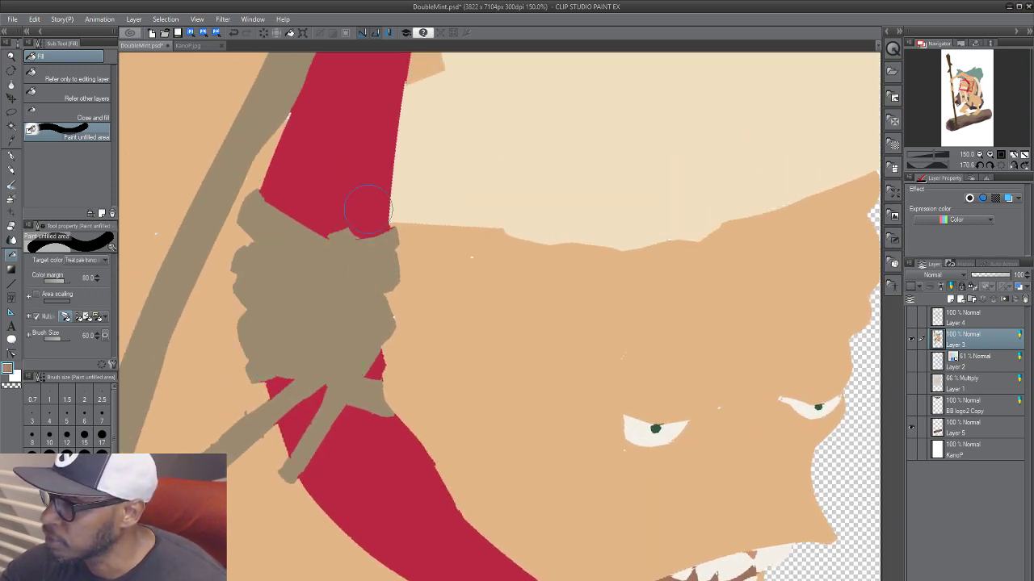
left_click_drag(395, 355, 385, 283)
left_click_drag(311, 411, 342, 204)
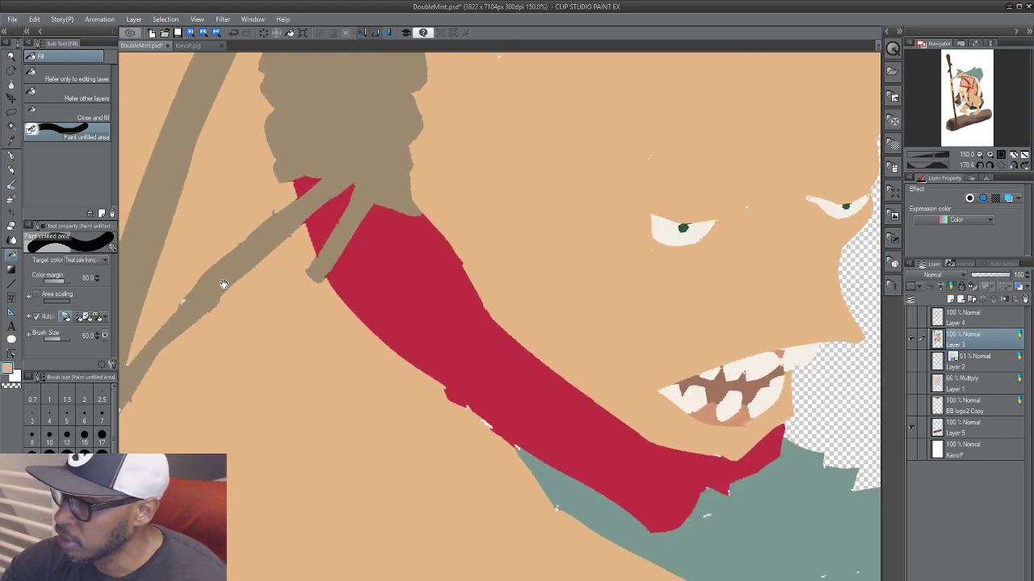
mouse_move(195, 293)
left_mouse_down()
mouse_move(349, 232)
mouse_move(303, 279)
left_mouse_up()
mouse_move(286, 351)
left_mouse_down()
mouse_move(279, 341)
mouse_move(270, 414)
left_mouse_up()
left_click_drag(327, 301, 347, 159)
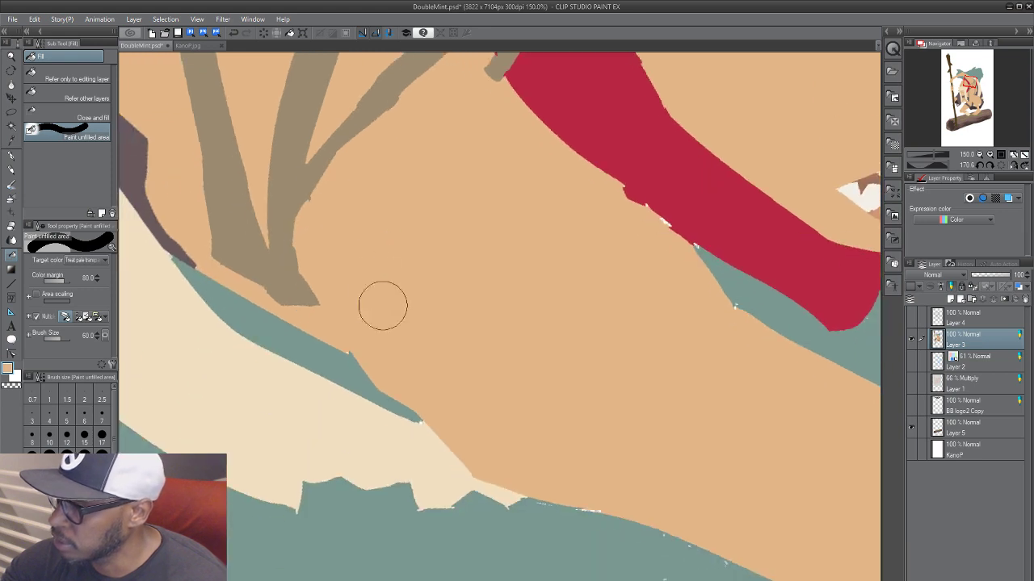
Step: Fill the unpainted specks in the teal bundle below the raised arm and the cream sash with sampled teal
left_click_drag(439, 357, 382, 304)
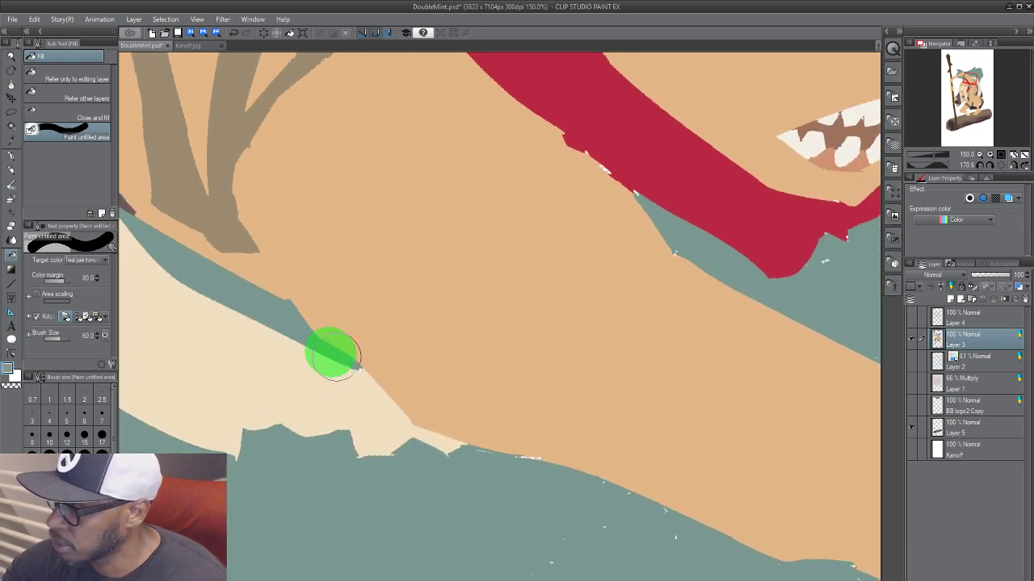
left_click_drag(337, 356, 339, 359)
left_click_drag(492, 343, 470, 273)
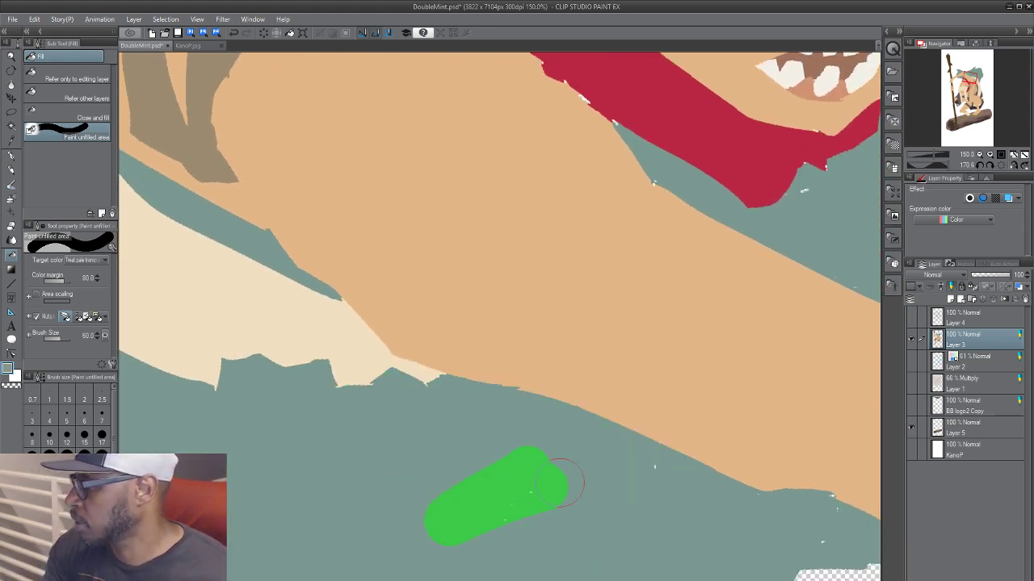
left_click_drag(681, 501, 534, 459)
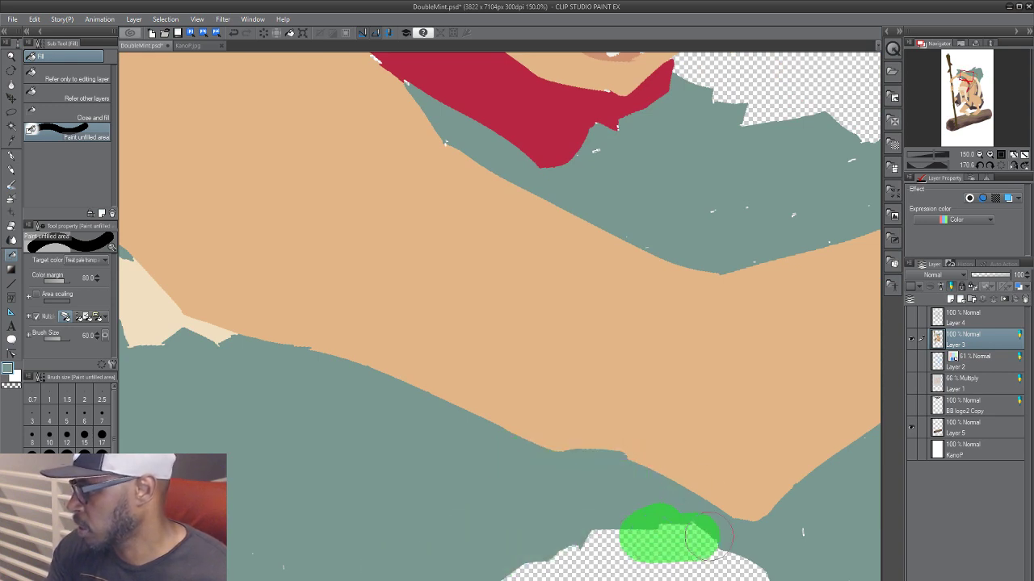
left_click_drag(453, 570, 597, 470)
left_click_drag(501, 478, 386, 525)
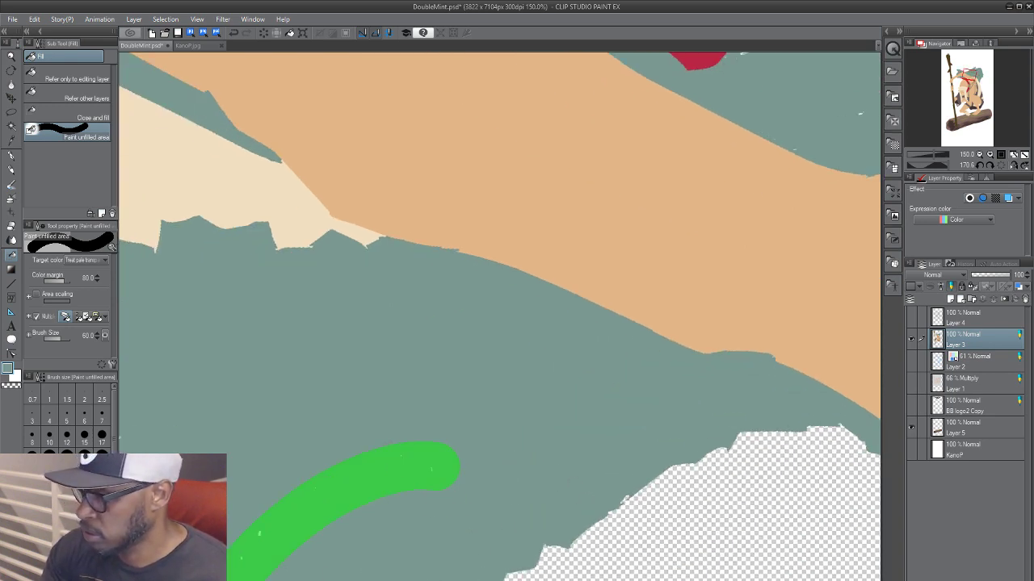
left_click_drag(280, 489, 583, 477)
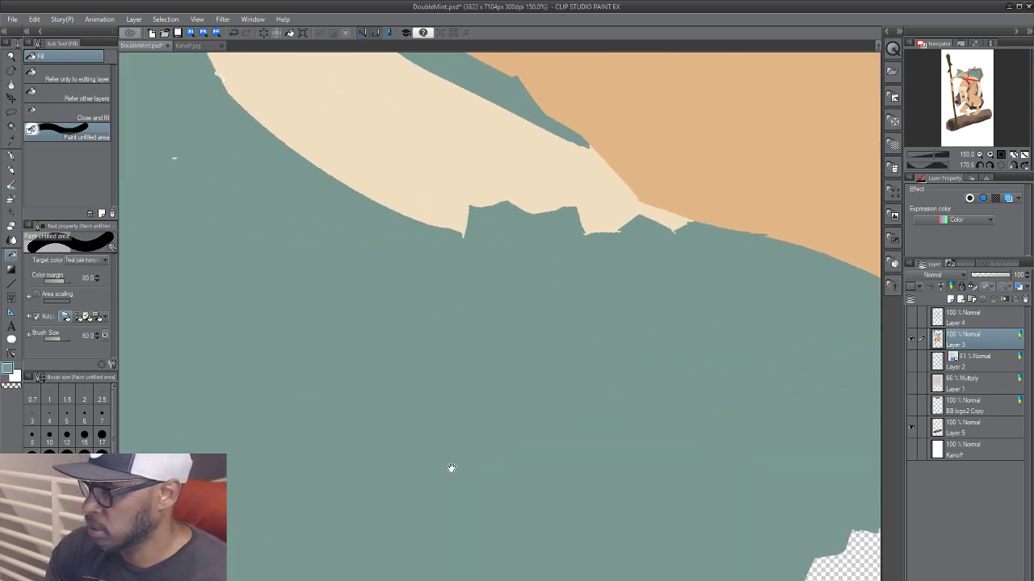
left_click_drag(450, 468, 600, 313)
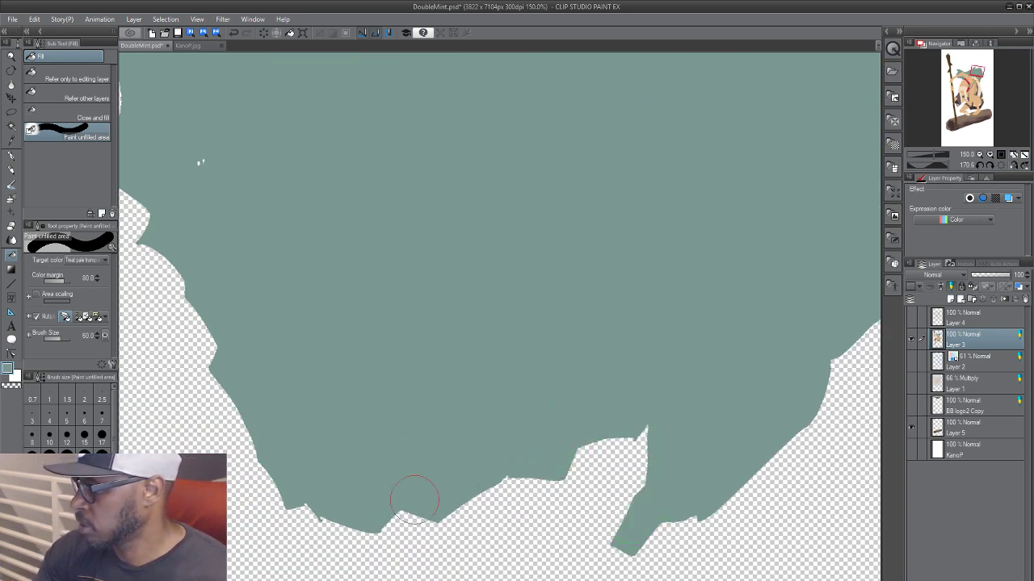
Step: Fill the leftover gaps near the teal bundle's outer rim and along its border with the cream sash
mouse_move(284, 424)
left_mouse_down()
mouse_move(441, 478)
mouse_move(457, 578)
left_mouse_up()
mouse_move(388, 432)
left_mouse_down()
mouse_move(375, 408)
mouse_move(373, 355)
left_mouse_up()
left_click_drag(404, 265, 327, 518)
left_click_drag(401, 343, 427, 306)
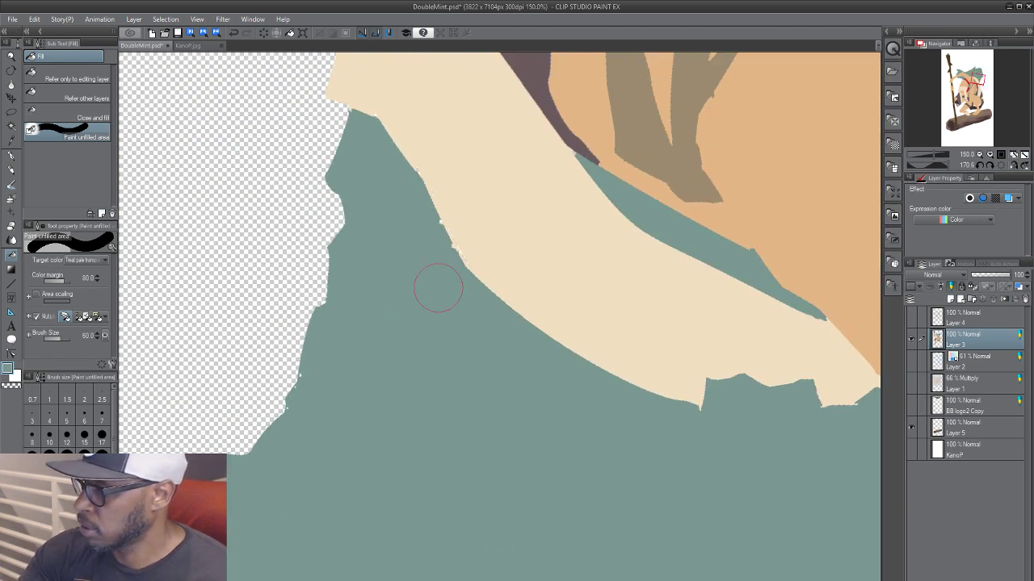
mouse_move(411, 129)
left_mouse_down()
mouse_move(394, 222)
mouse_move(448, 355)
left_mouse_up()
left_click_drag(527, 456, 438, 514)
mouse_move(590, 521)
left_mouse_down()
mouse_move(404, 515)
mouse_move(428, 535)
left_mouse_up()
left_click_drag(266, 312, 410, 503)
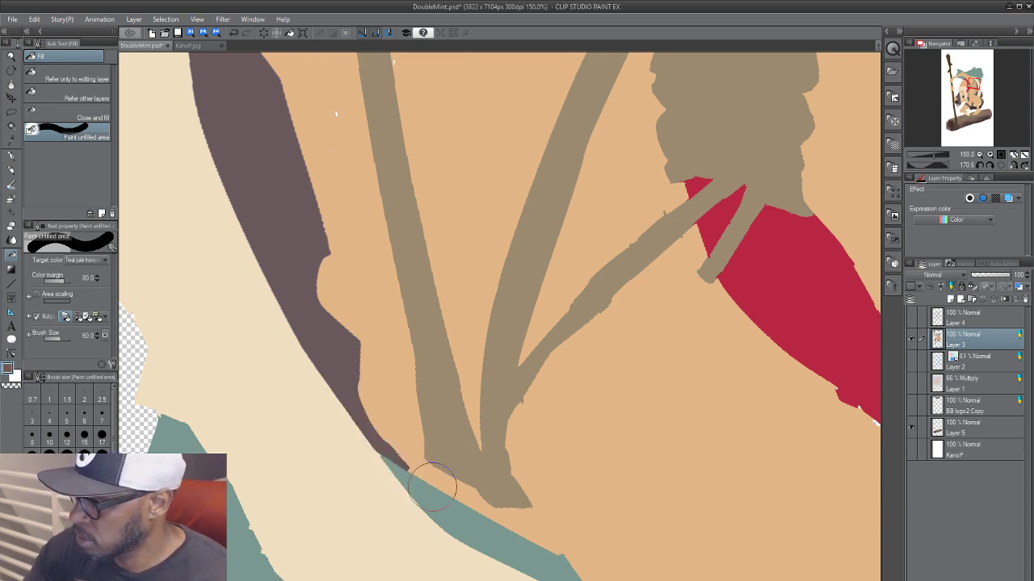
Step: Close the fine gaps along both edges of the purplish robe strip between the cream sash and the back
left_click_drag(398, 415, 410, 539)
scroll(332, 527, "up", 3)
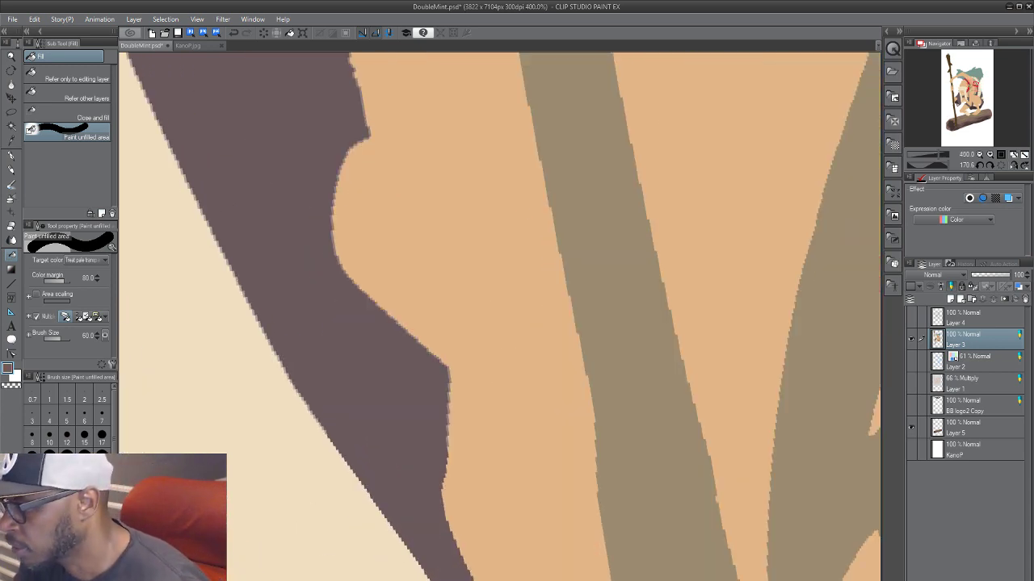
scroll(374, 531, "down", 5)
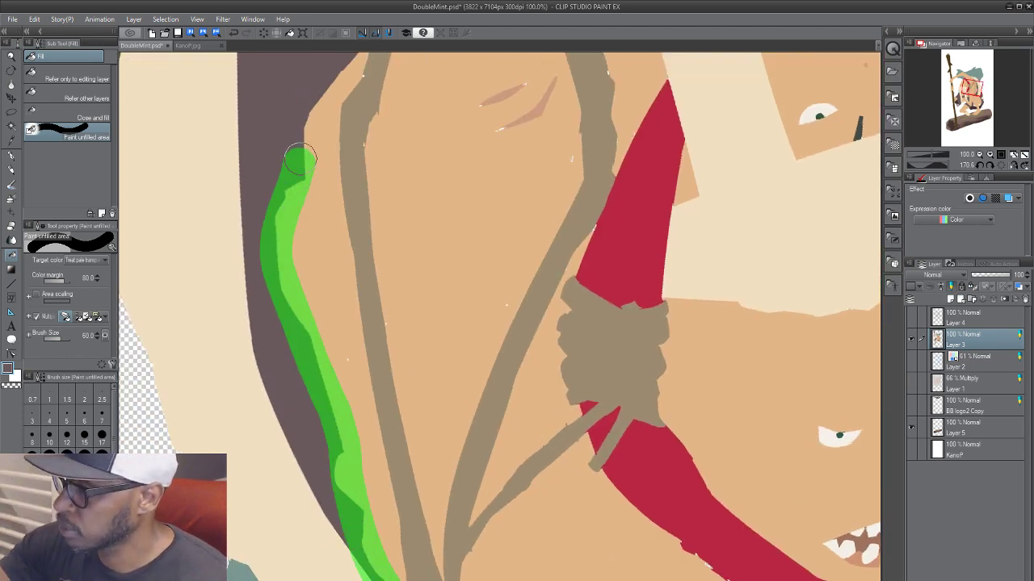
left_click_drag(300, 158, 298, 153)
mouse_move(241, 58)
left_mouse_down()
mouse_move(255, 345)
mouse_move(282, 427)
left_mouse_up()
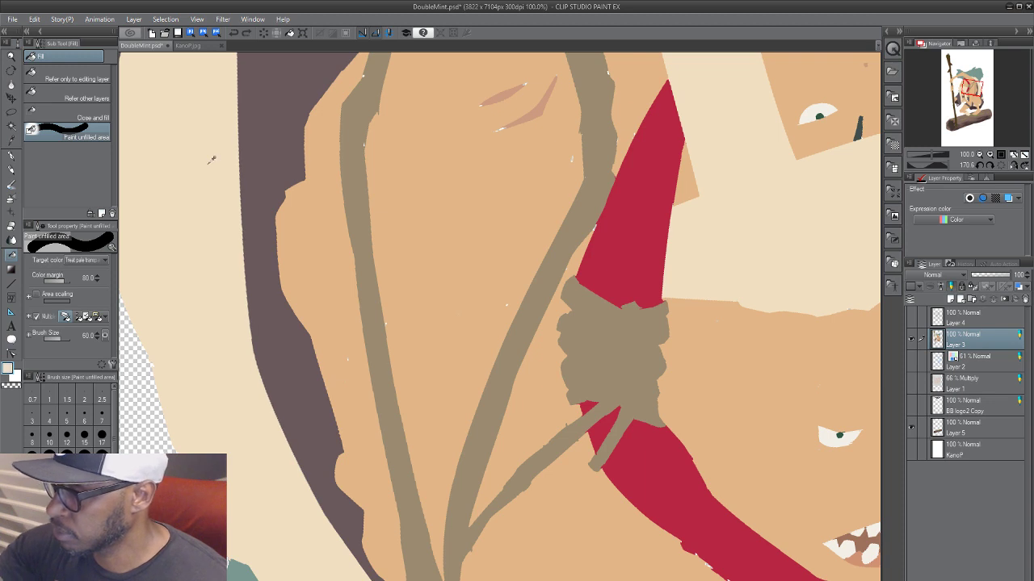
left_click_drag(240, 60, 257, 417)
left_click_drag(254, 293, 302, 467)
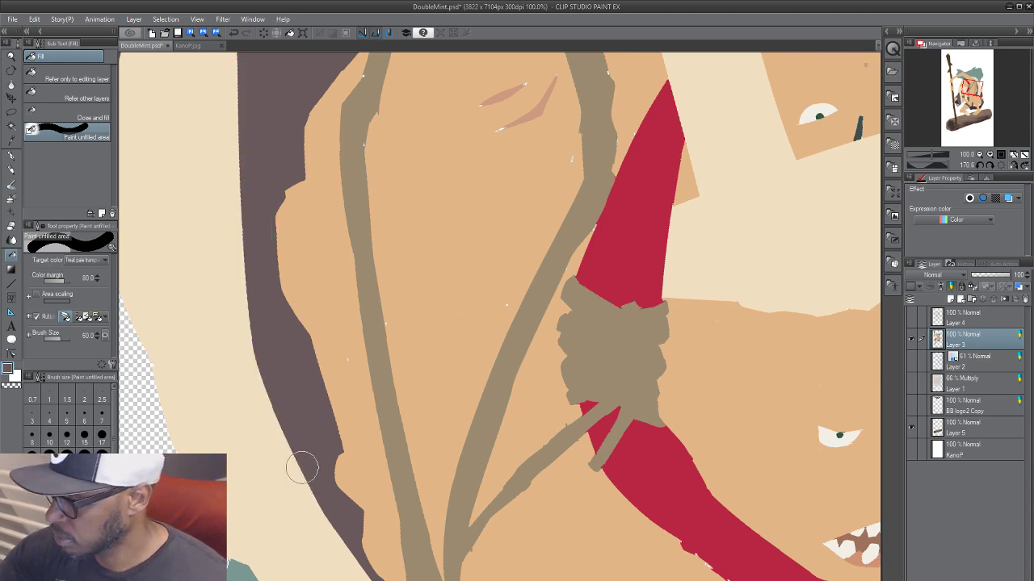
Step: Fill the unpainted specks in the skin between the two rope straps with sampled skin tone
left_click_drag(369, 520, 337, 384)
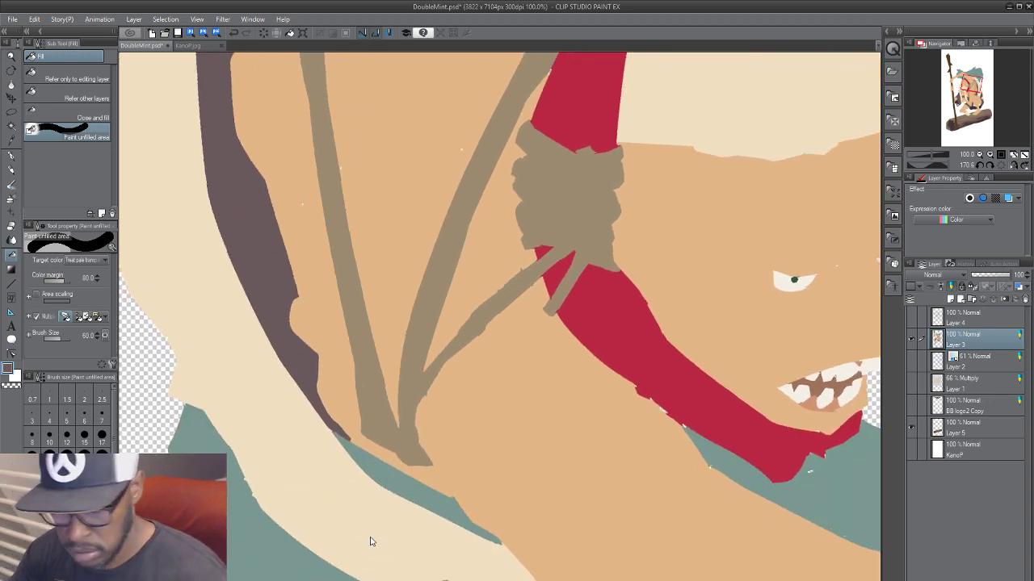
scroll(369, 541, "up", 3)
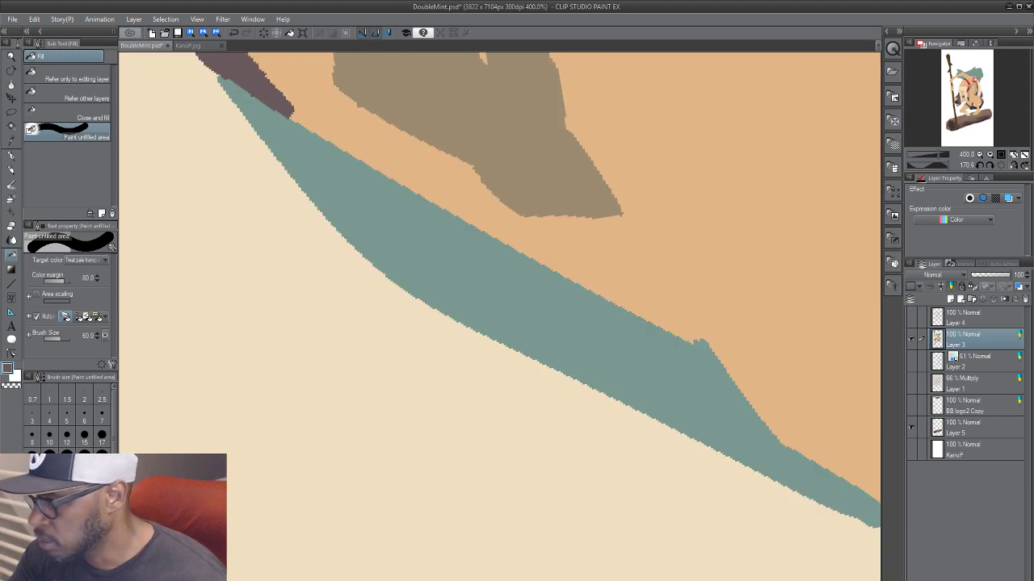
left_click_drag(386, 466, 822, 450)
left_click_drag(511, 421, 457, 479)
scroll(447, 490, "up", 3)
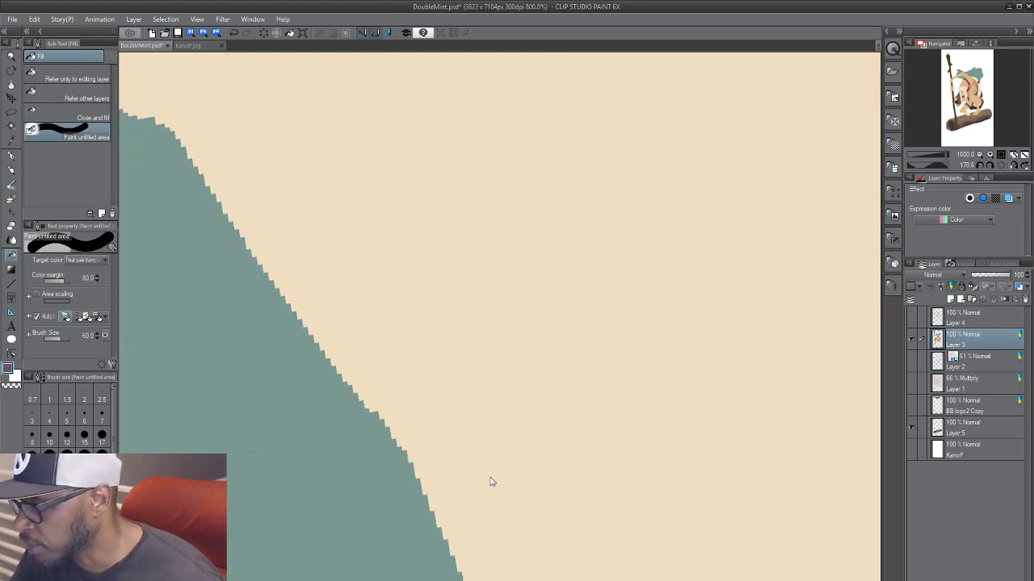
scroll(490, 482, "down", 4)
left_click_drag(608, 425, 408, 424)
left_click(337, 327, "alt")
left_click_drag(348, 374, 362, 516)
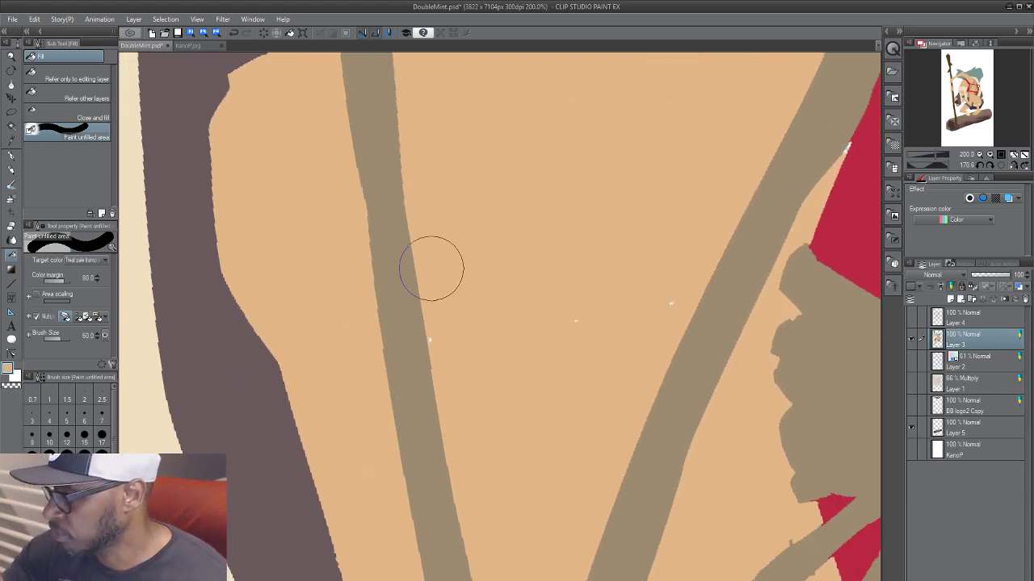
left_click_drag(565, 466, 444, 433)
left_click_drag(505, 406, 515, 266)
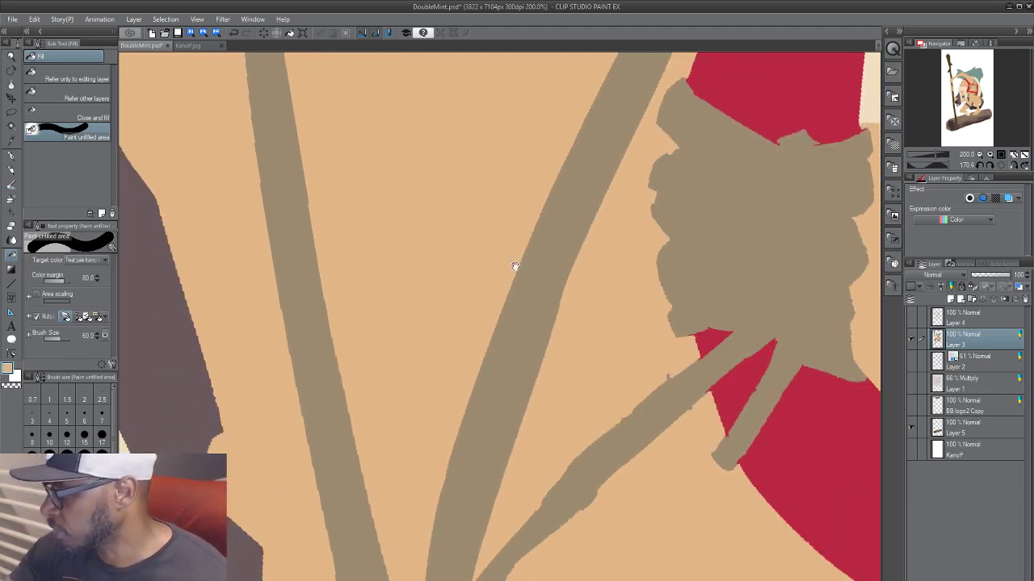
Step: Fill the gaps along the rope strap where it runs beside the red sash, using the rope's brown
left_click_drag(475, 357, 363, 485)
left_click_drag(477, 350, 344, 558)
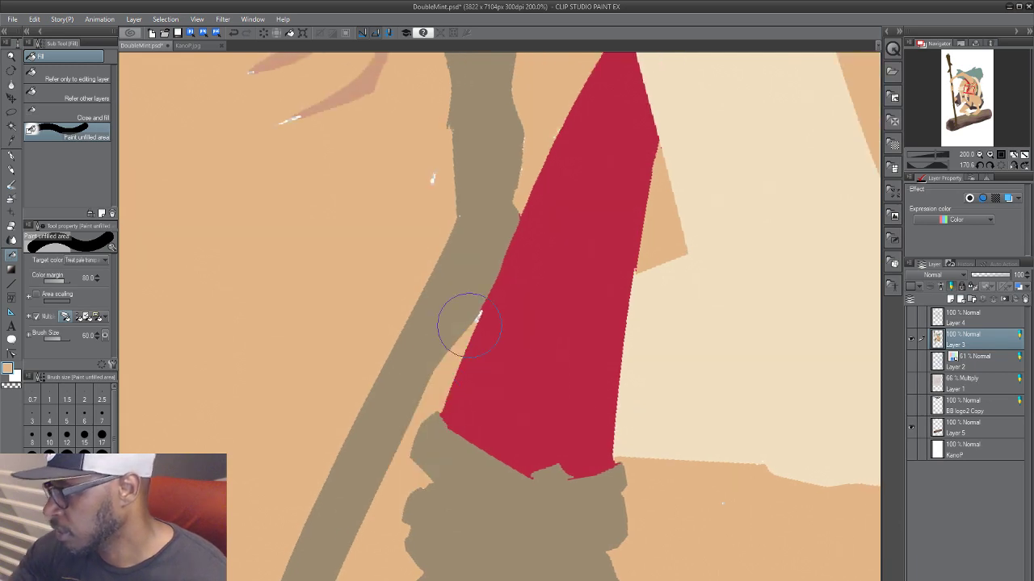
left_click_drag(447, 235, 412, 357)
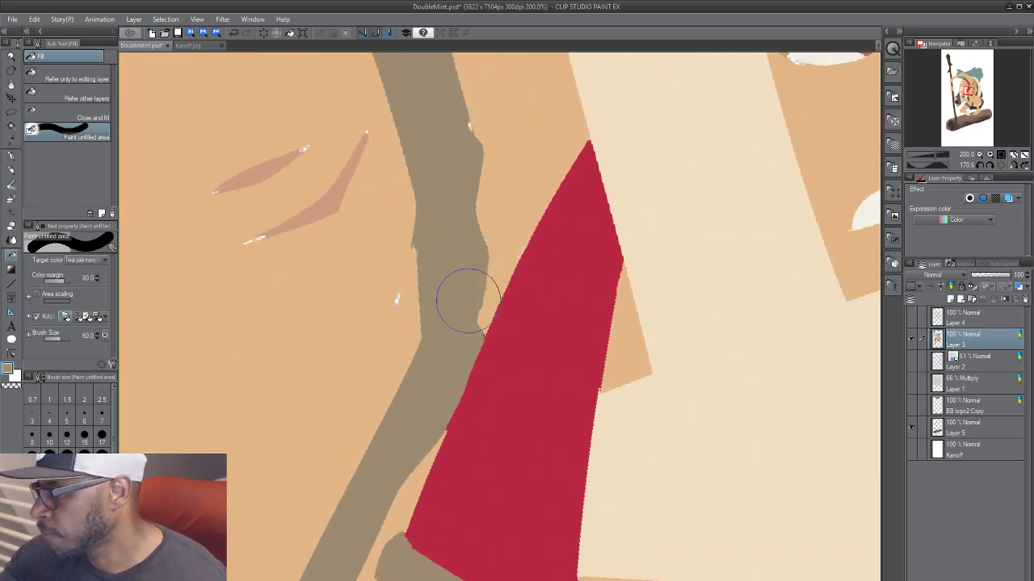
left_click_drag(526, 190, 443, 322)
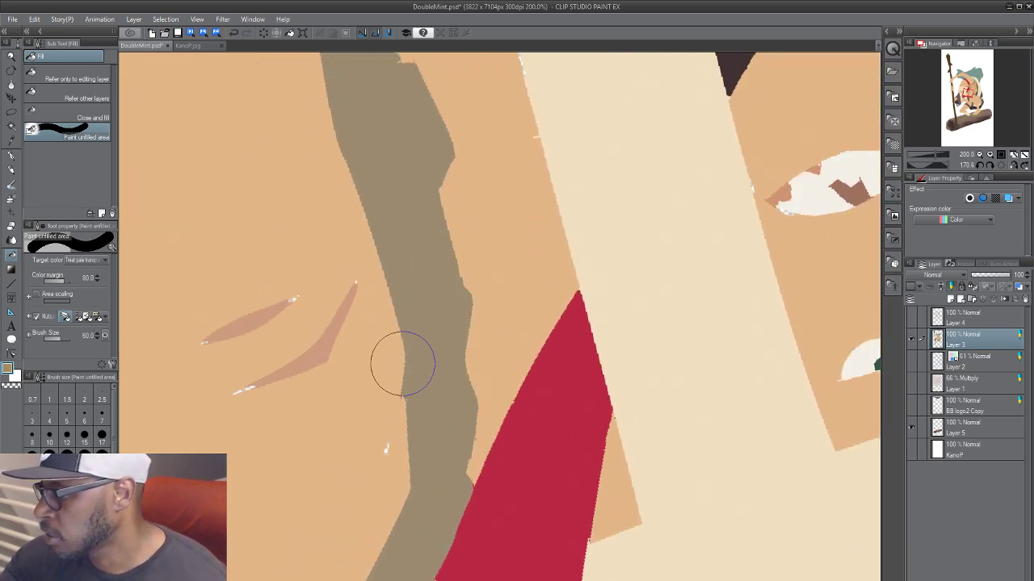
Step: Fill the gaps at the tips of the pinkish skin marks and the nearby speck with sampled skin tone
left_click(325, 349, "alt")
mouse_move(356, 283)
left_mouse_down()
mouse_move(292, 354)
mouse_move(212, 359)
left_mouse_up()
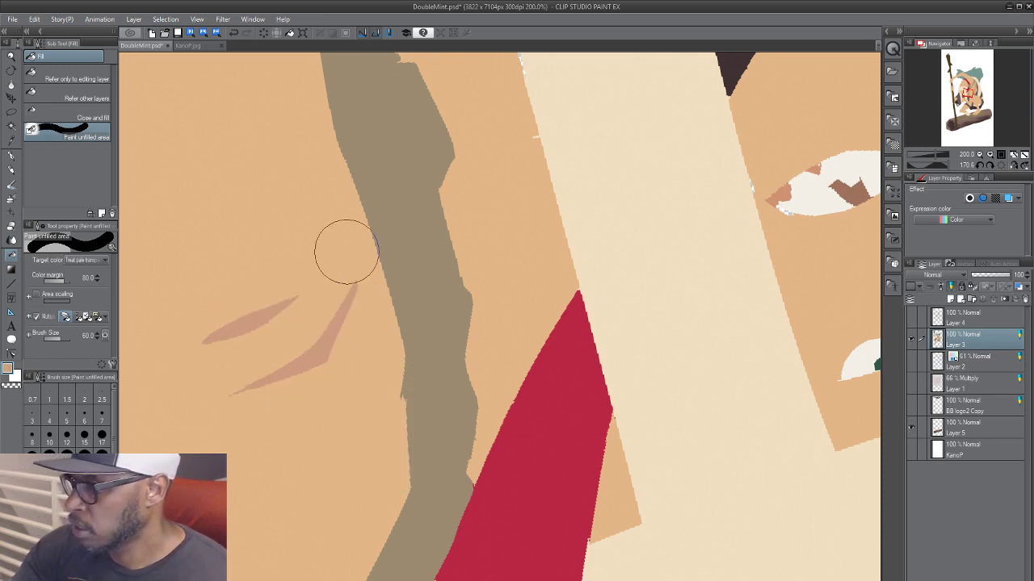
left_click_drag(381, 244, 377, 512)
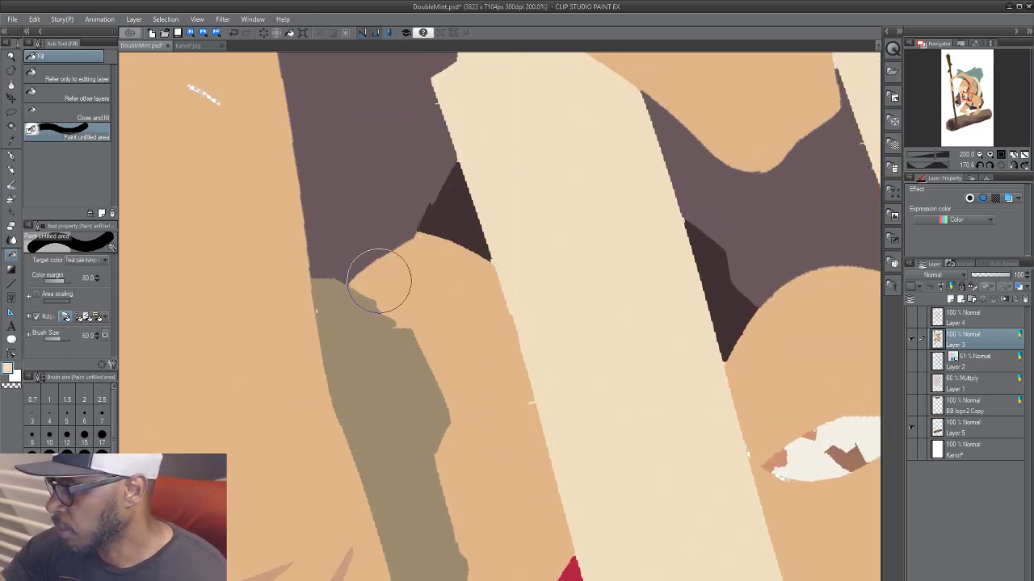
Step: Close the fine gaps along the edges of the purplish robe patch above the rope strap
mouse_move(386, 251)
left_mouse_down()
mouse_move(387, 471)
mouse_move(356, 461)
left_mouse_up()
left_click_drag(445, 273, 413, 244)
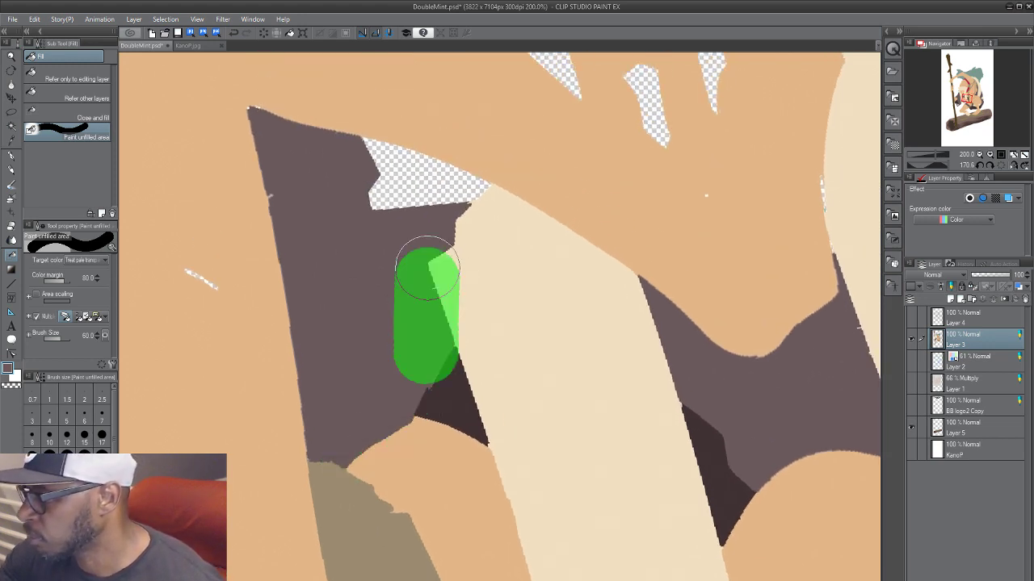
left_click_drag(258, 137, 303, 480)
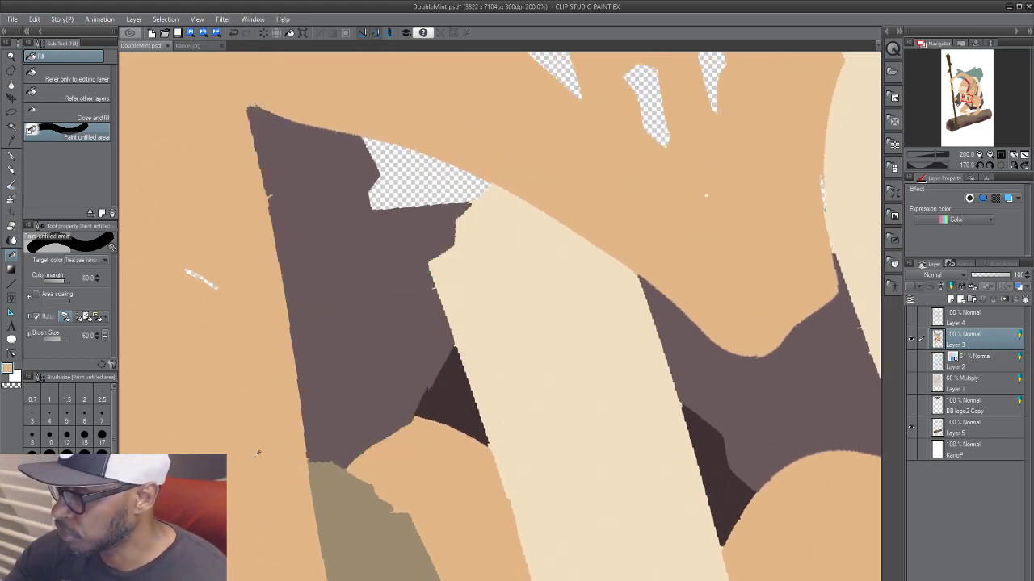
Step: Fill the specks in the open hand and along its border with the cream strip
left_click_drag(448, 416, 345, 574)
left_click_drag(587, 358, 719, 331)
left_click_drag(649, 395, 483, 484)
left_click_drag(523, 301, 512, 269)
left_click_drag(443, 177, 490, 371)
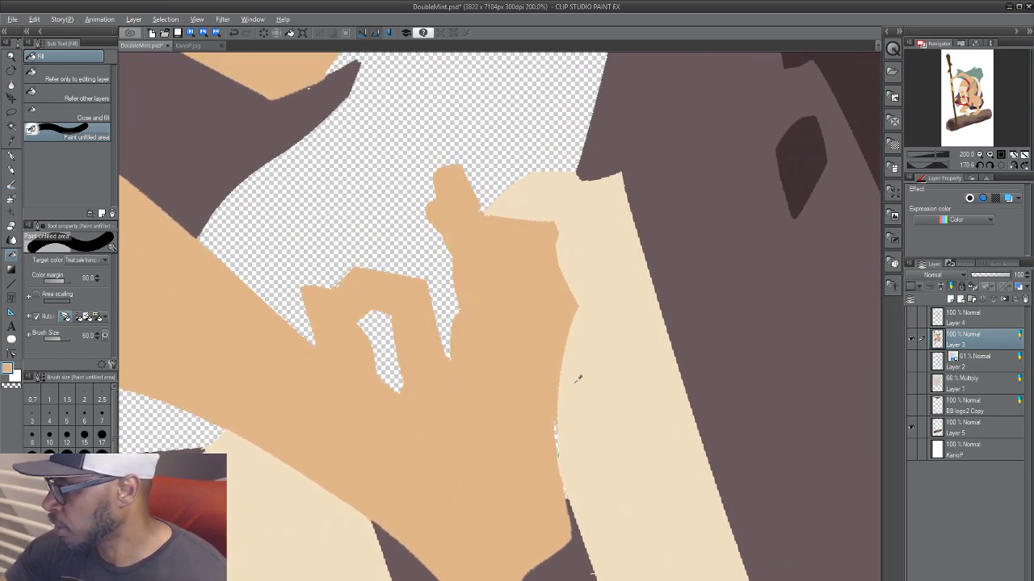
left_click_drag(575, 532, 464, 358)
left_click_drag(499, 483, 454, 379)
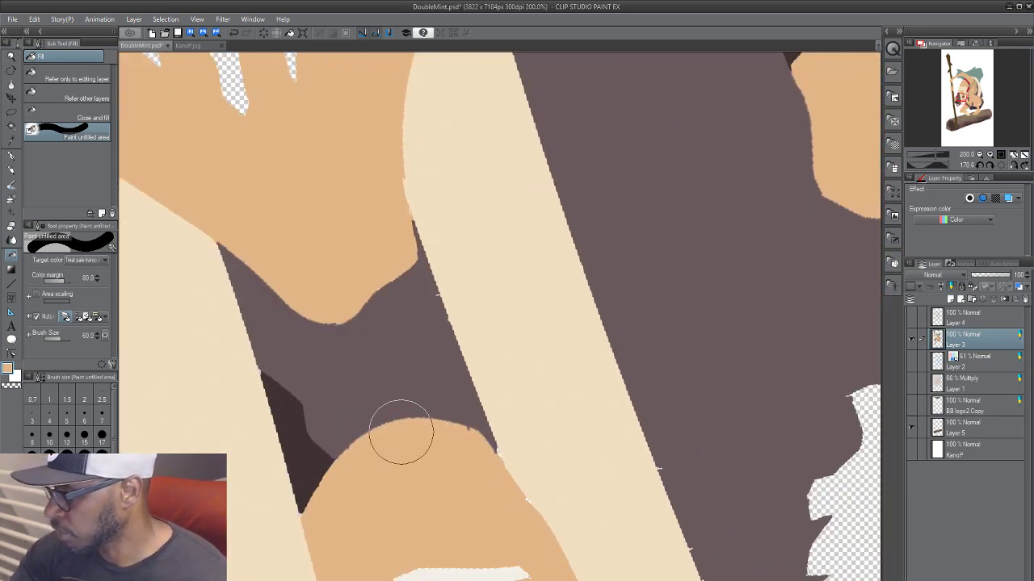
left_click_drag(497, 417, 396, 333)
Step: Fill the unpainted specks in and around the large slanted eye with colours sampled from the artwork
left_click_drag(252, 402, 409, 432)
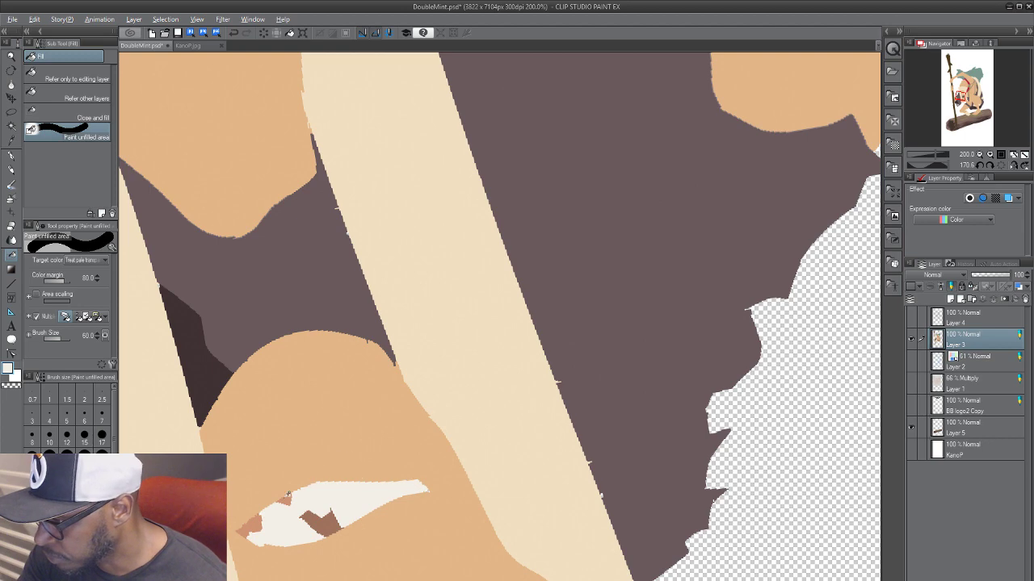
left_click_drag(451, 527, 416, 355)
mouse_move(406, 519)
left_mouse_down()
mouse_move(392, 484)
mouse_move(395, 442)
left_mouse_up()
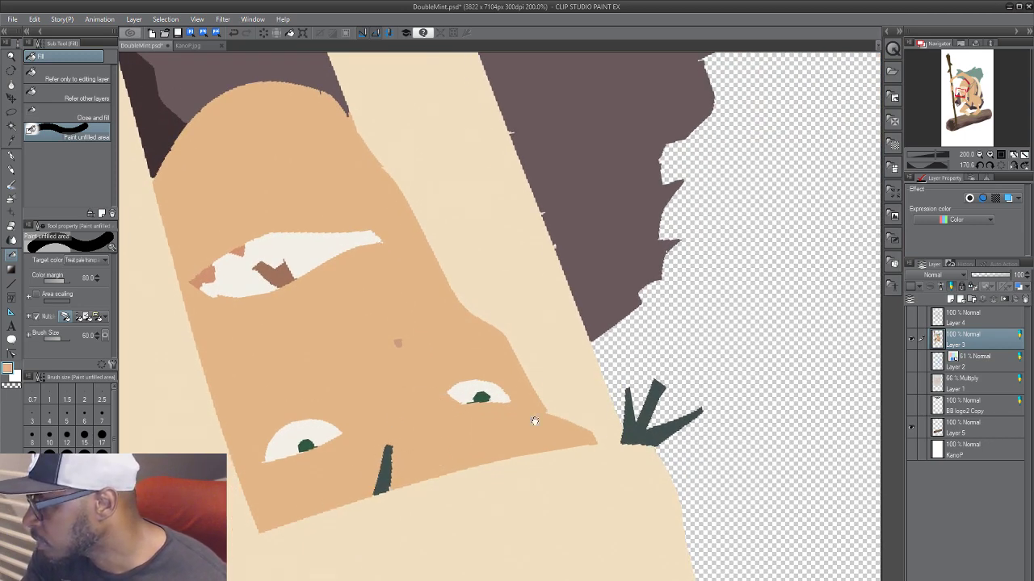
Step: Close the fine gaps around the purplish robe's pointed corner below the skin, using sampled purple
left_click_drag(534, 421, 419, 571)
left_click_drag(529, 363, 438, 473)
left_click(440, 486, "alt")
mouse_move(438, 553)
left_mouse_down()
mouse_move(471, 446)
mouse_move(572, 244)
left_mouse_up()
left_click_drag(514, 297, 363, 533)
scroll(404, 521, "up", 7)
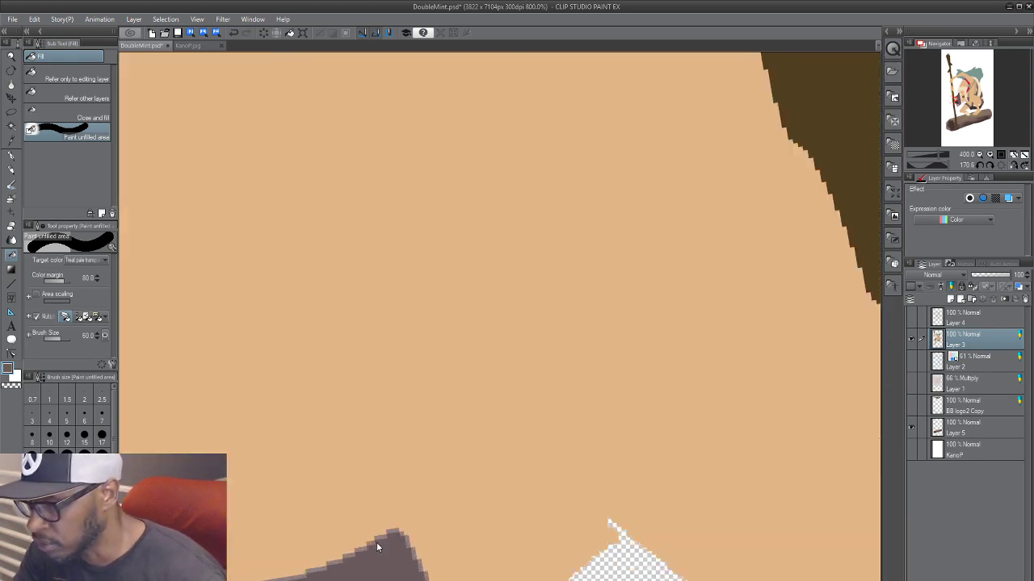
left_click_drag(489, 552, 671, 411)
left_click_drag(433, 538, 454, 457)
left_click_drag(378, 553, 370, 523)
mouse_move(477, 524)
left_mouse_down()
mouse_move(349, 486)
mouse_move(379, 486)
left_mouse_up()
mouse_move(593, 537)
left_mouse_down()
mouse_move(572, 443)
mouse_move(410, 469)
left_mouse_up()
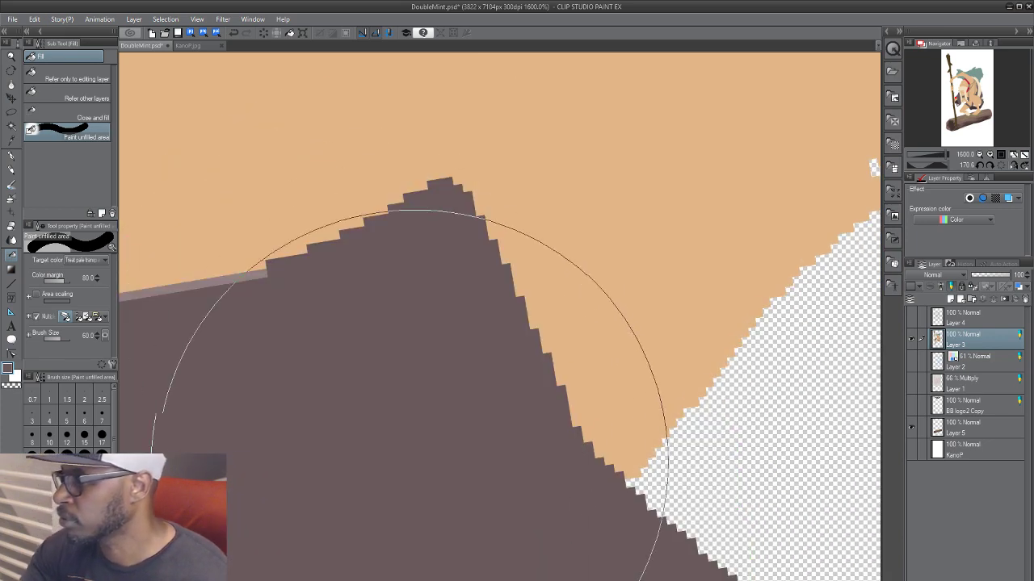
Step: Reduce the brush size to 30 and clean up the purplish robe's curved border with the skin
scroll(403, 463, "down", 4)
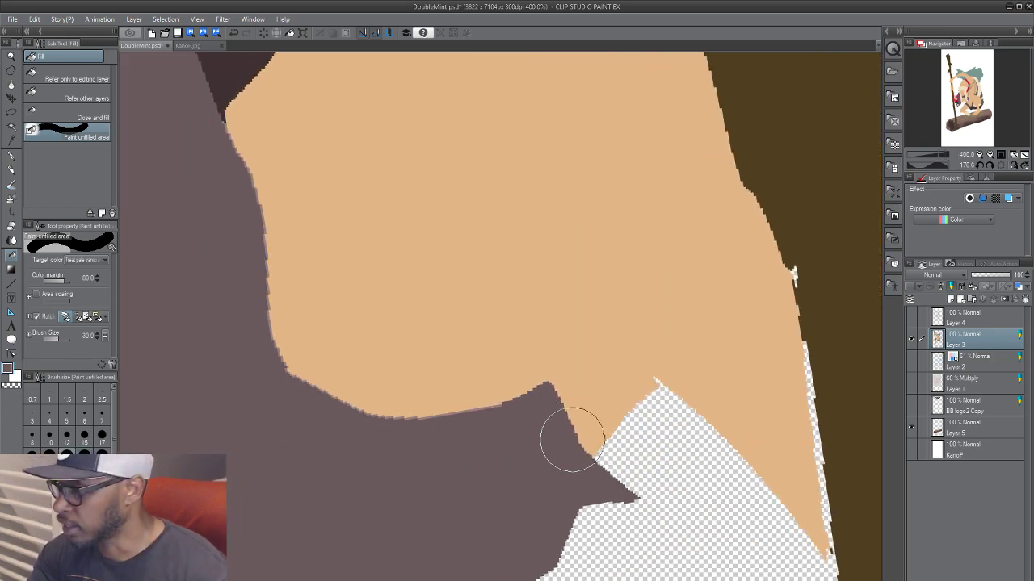
mouse_move(468, 442)
left_mouse_down()
mouse_move(470, 464)
mouse_move(267, 310)
mouse_move(224, 142)
mouse_move(376, 570)
left_mouse_up()
left_click_drag(570, 383, 661, 566)
left_click_drag(389, 482, 662, 530)
left_click_drag(490, 397, 717, 417)
left_click_drag(511, 511, 610, 186)
left_click_drag(395, 514, 404, 473)
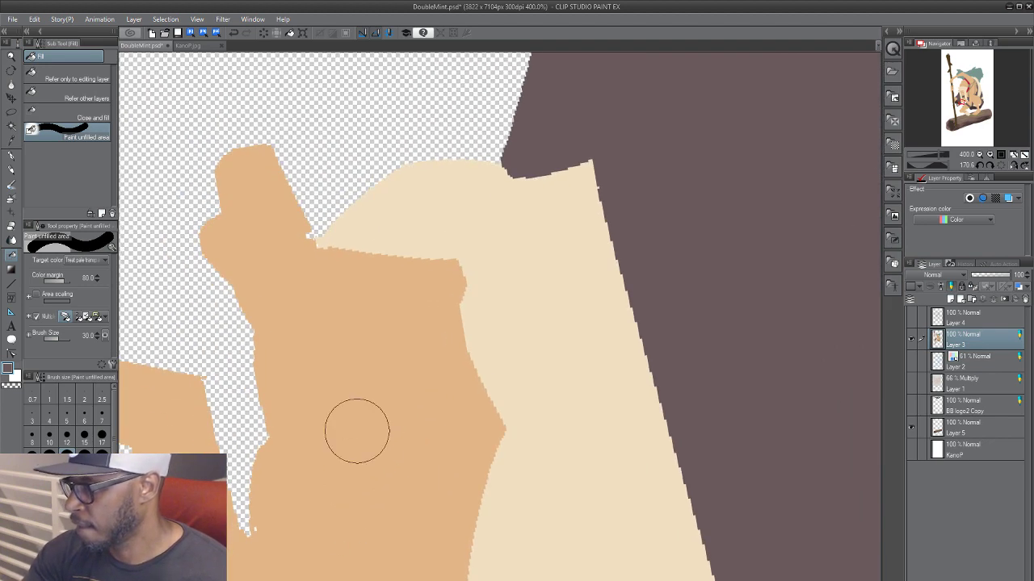
Step: Touch up the hand's border with the cream strip beside the raised finger using sampled skin tone
left_click(403, 224, "alt")
left_click_drag(354, 237, 313, 262)
left_click_drag(388, 528, 416, 440)
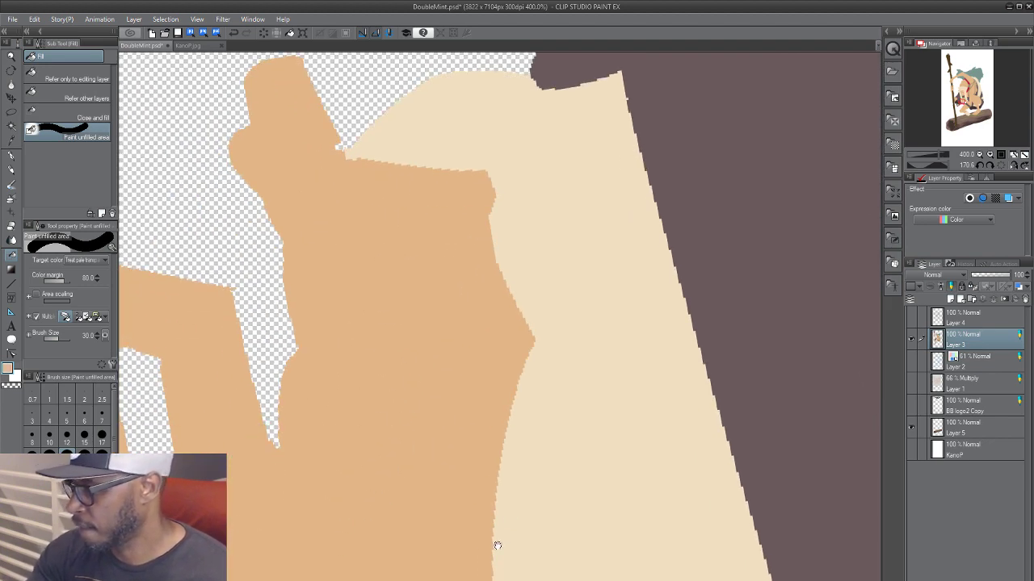
left_click_drag(497, 546, 164, 399)
left_click_drag(361, 462, 365, 461)
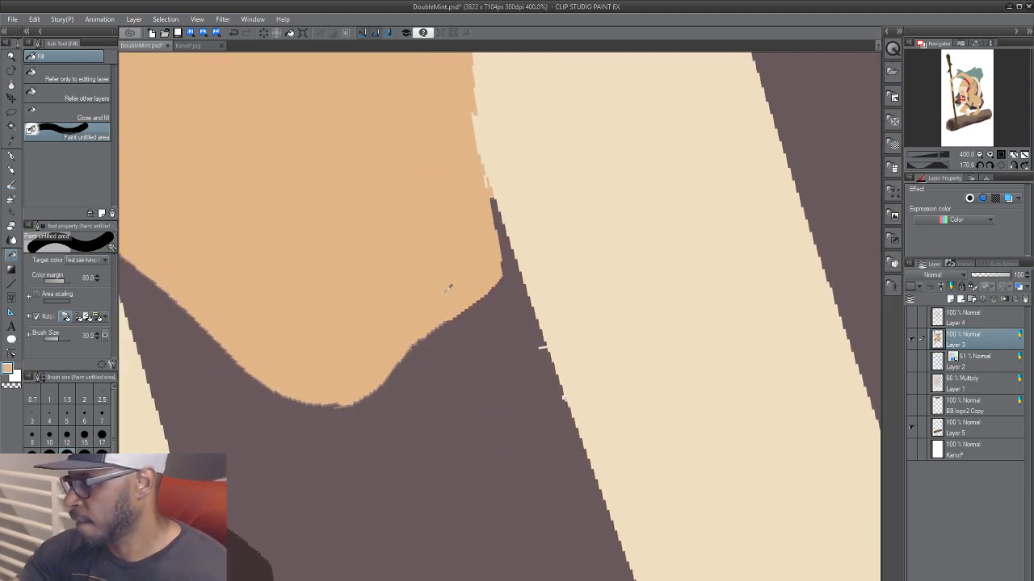
Step: Close the rough edge between the heel of the hand and the purplish robe with sampled purple
mouse_move(469, 313)
left_mouse_down()
mouse_move(342, 415)
mouse_move(484, 528)
left_mouse_up()
left_click_drag(489, 474, 423, 452)
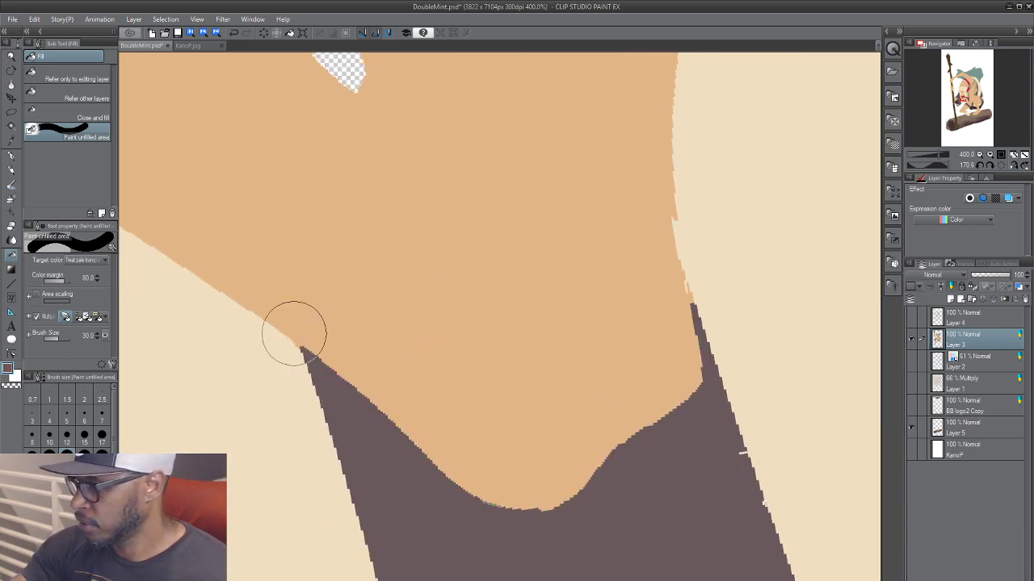
left_click_drag(305, 354, 449, 491)
left_click_drag(542, 543, 415, 183)
left_click_drag(268, 562, 722, 431)
left_click_drag(348, 491, 515, 560)
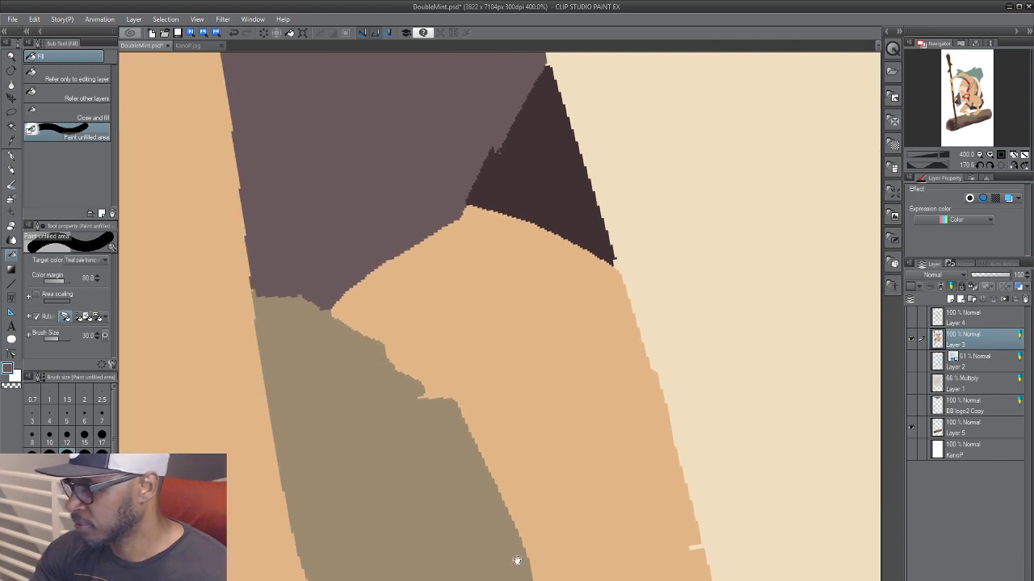
Step: Clean up the borders of the dark maroon shadow triangle and the adjoining robe patch with sampled dark maroon
left_click_drag(399, 360, 364, 482)
left_click_drag(364, 353, 370, 530)
left_click_drag(426, 417, 388, 533)
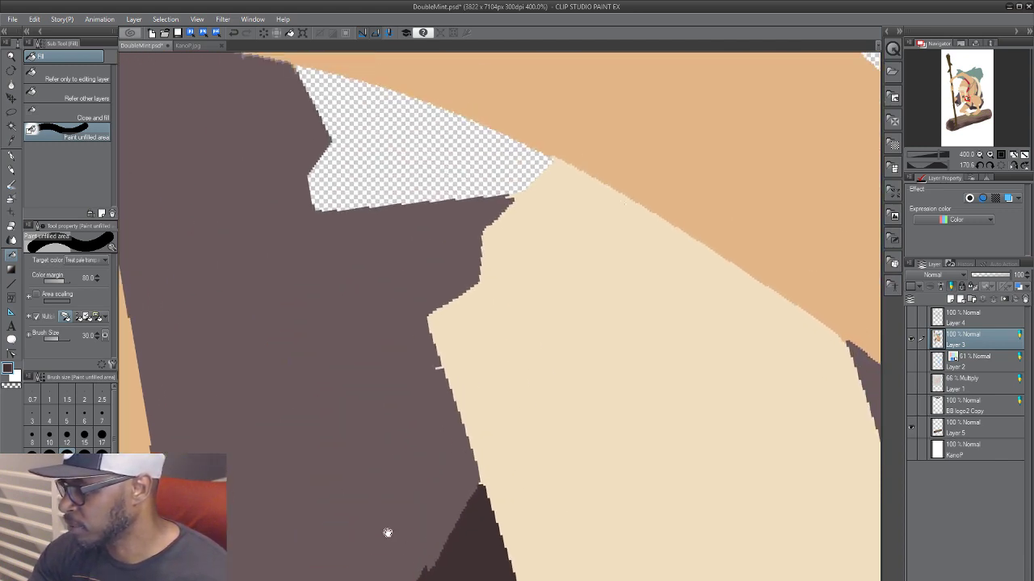
left_click_drag(360, 387, 344, 538)
left_click_drag(217, 460, 384, 580)
Step: Fill the leftover edge gaps around the purplish robe patch and its skin border with sampled colours
left_click(436, 303, "alt")
left_click_drag(454, 327, 331, 324)
left_click_drag(226, 296, 214, 293)
left_click_drag(357, 235, 346, 473)
left_click_drag(333, 364, 335, 364)
mouse_move(490, 314)
left_mouse_down()
mouse_move(542, 459)
mouse_move(482, 496)
left_mouse_up()
mouse_move(636, 501)
left_mouse_down()
mouse_move(452, 345)
mouse_move(171, 171)
left_mouse_up()
left_click_drag(230, 218, 680, 459)
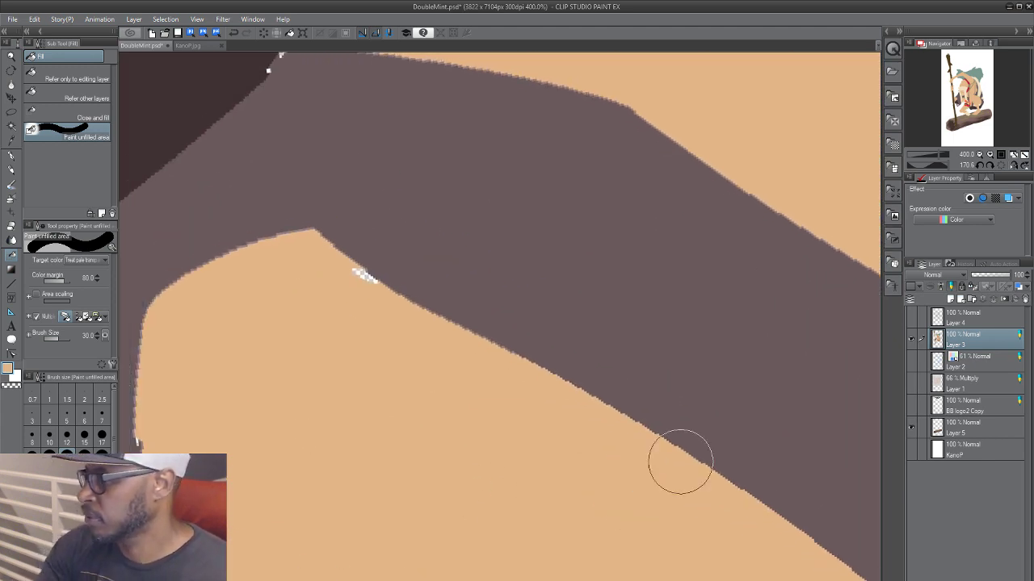
Step: Fill the unpainted specks where the skin meets the purplish robe fold with skin tone
mouse_move(612, 432)
left_mouse_down()
mouse_move(323, 246)
mouse_move(168, 332)
left_mouse_up()
left_click_drag(213, 419, 368, 254)
mouse_move(308, 138)
left_mouse_down()
mouse_move(299, 567)
mouse_move(280, 165)
mouse_move(264, 522)
mouse_move(409, 545)
left_mouse_up()
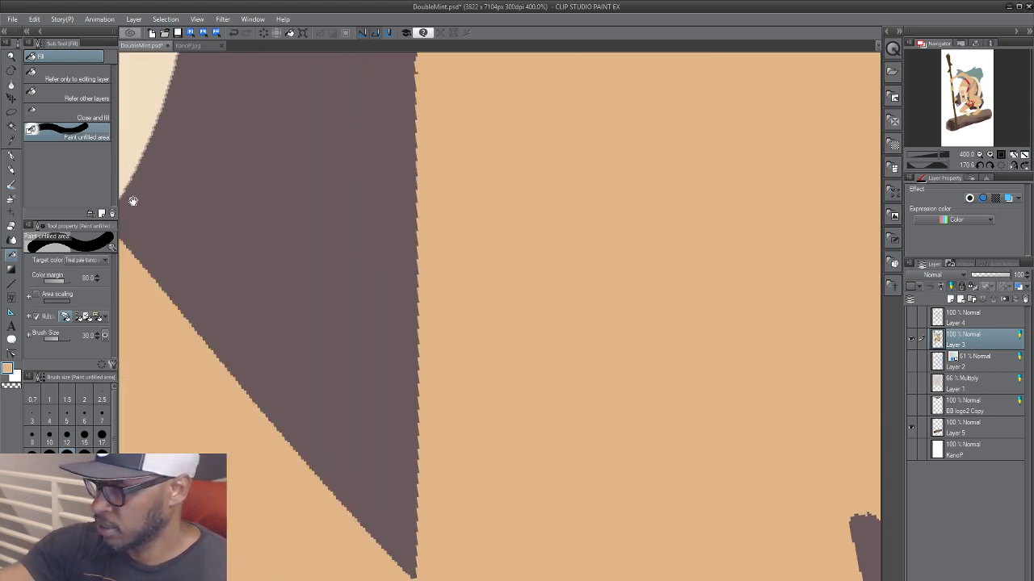
mouse_move(132, 201)
left_mouse_down()
mouse_move(318, 382)
mouse_move(345, 511)
left_mouse_up()
mouse_move(338, 491)
left_mouse_down()
mouse_move(388, 378)
mouse_move(392, 233)
left_mouse_up()
left_click_drag(358, 383, 582, 504)
Step: Sample the robe's purple and close the fine gaps along the robe fold's borders with the skin
left_click(512, 540, "alt")
mouse_move(473, 568)
left_mouse_down()
mouse_move(288, 466)
mouse_move(154, 363)
left_mouse_up()
mouse_move(315, 462)
left_mouse_down()
mouse_move(483, 484)
mouse_move(488, 472)
left_mouse_up()
left_click_drag(361, 335, 345, 401)
mouse_move(453, 514)
left_mouse_down()
mouse_move(447, 382)
mouse_move(830, 332)
left_mouse_up()
left_click_drag(443, 424, 513, 338)
left_click_drag(374, 382, 571, 153)
mouse_move(358, 373)
left_mouse_down()
mouse_move(442, 290)
mouse_move(385, 439)
mouse_move(283, 302)
left_mouse_up()
Step: Clean up the purplish robe's edge against the skin below the dark maroon shadow
left_click_drag(300, 138, 337, 282)
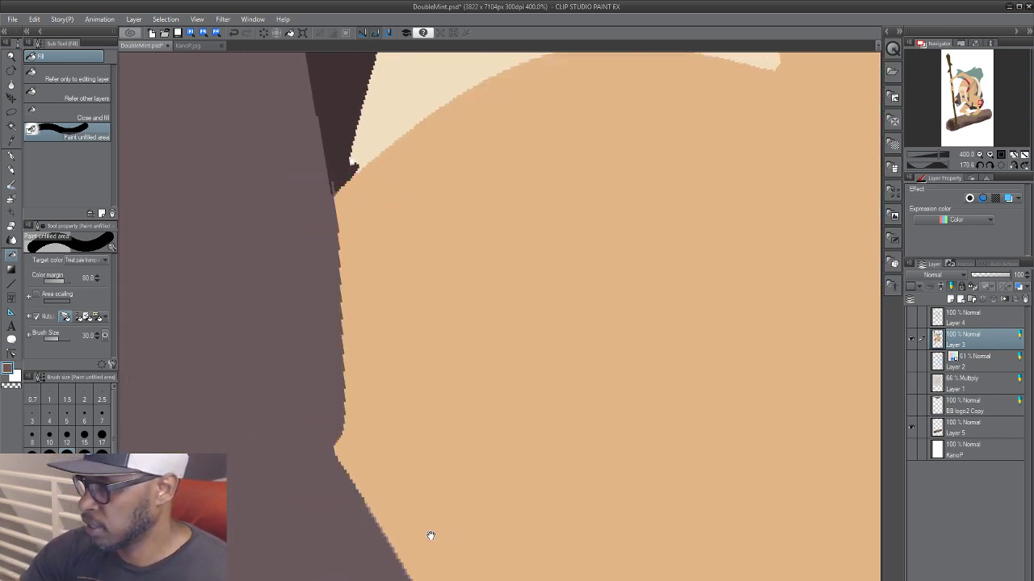
left_click_drag(430, 535, 300, 258)
left_click_drag(232, 192, 420, 553)
left_click_drag(496, 558, 329, 304)
mouse_move(236, 247)
left_mouse_down()
mouse_move(427, 555)
mouse_move(513, 289)
mouse_move(426, 517)
mouse_move(488, 210)
left_mouse_up()
left_click_drag(500, 160, 420, 555)
Step: Close the fine gaps along the purplish robe strip's border with the broad cream cloth
left_click_drag(462, 467, 455, 181)
mouse_move(450, 140)
left_mouse_down()
mouse_move(429, 312)
mouse_move(428, 553)
left_mouse_up()
left_click_drag(441, 531, 380, 283)
left_click_drag(368, 187, 396, 532)
left_click_drag(219, 89, 385, 553)
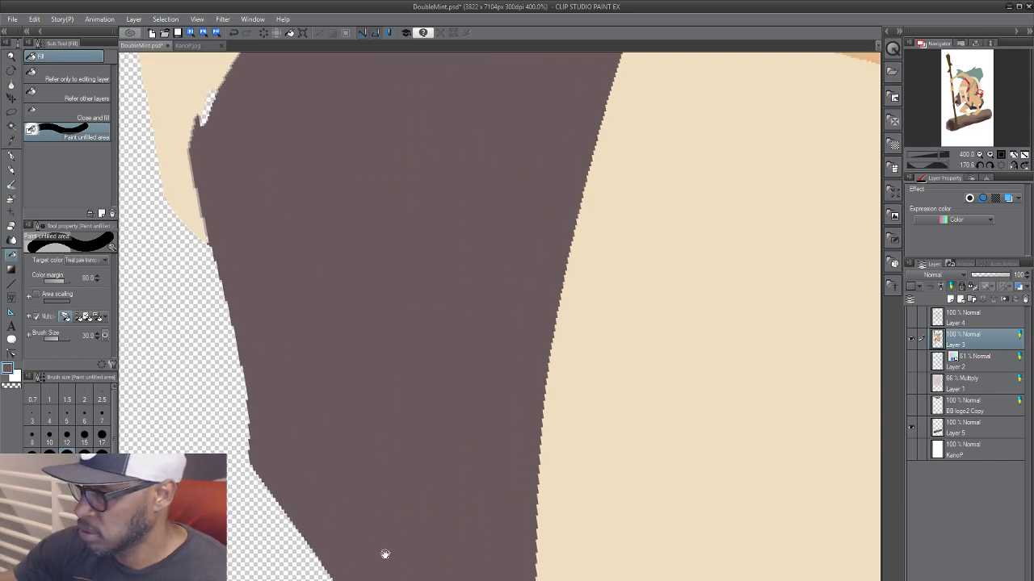
Step: Fill the gap between the cream flap and the purplish robe strip with sampled cream
left_click_drag(270, 309, 328, 552)
left_click(248, 309, "alt")
mouse_move(272, 236)
left_mouse_down()
mouse_move(249, 474)
mouse_move(257, 482)
left_mouse_up()
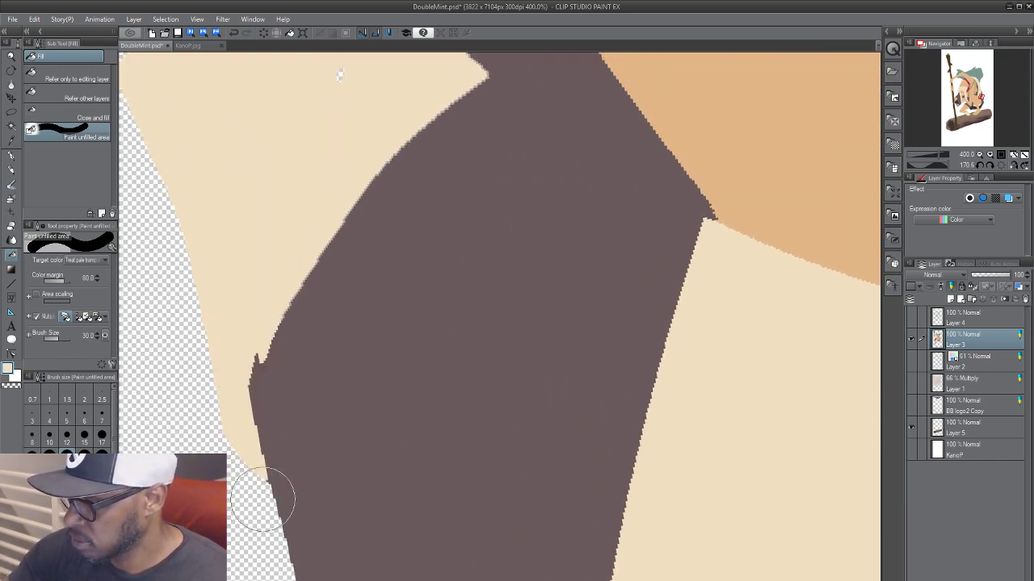
left_click_drag(282, 343, 239, 575)
mouse_move(275, 536)
left_mouse_down()
mouse_move(273, 503)
mouse_move(455, 335)
left_mouse_up()
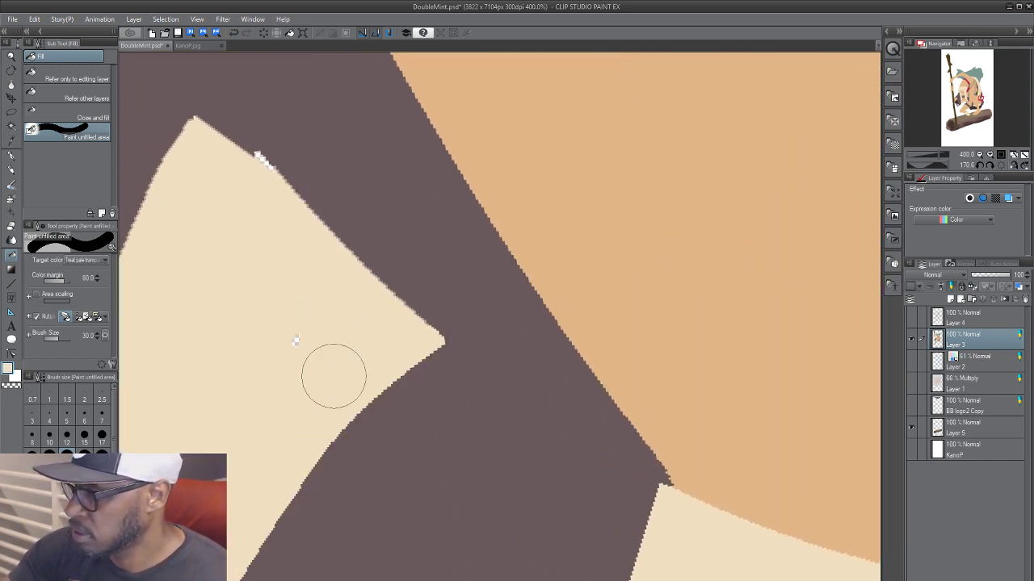
Step: Fill the speck inside the cream flap and close the gaps along its upper edges against the purplish robe
left_click_drag(240, 127, 323, 203)
left_click_drag(337, 357, 543, 458)
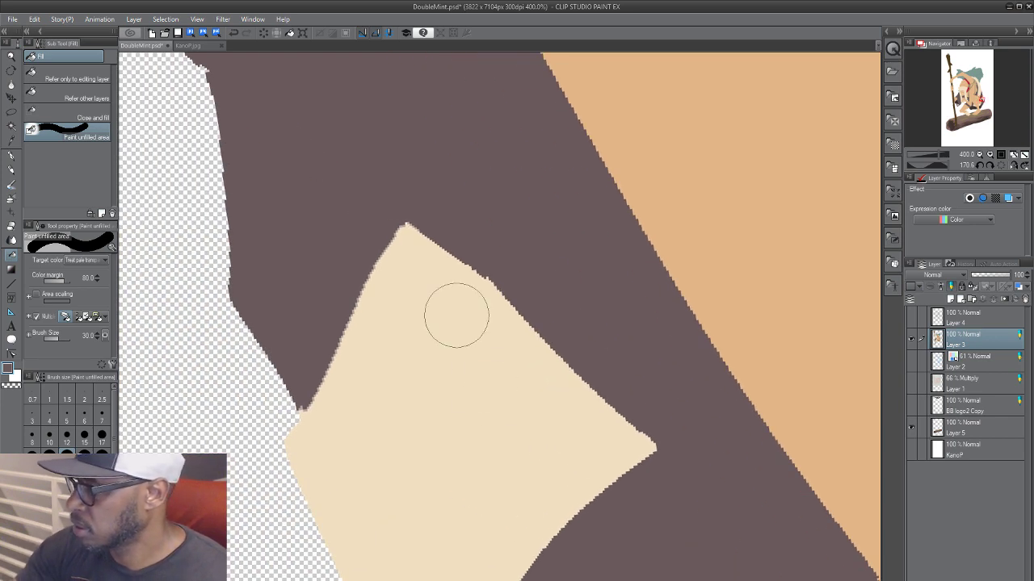
left_click_drag(431, 152, 282, 484)
mouse_move(331, 331)
left_mouse_down()
mouse_move(325, 474)
mouse_move(411, 508)
mouse_move(382, 541)
left_mouse_up()
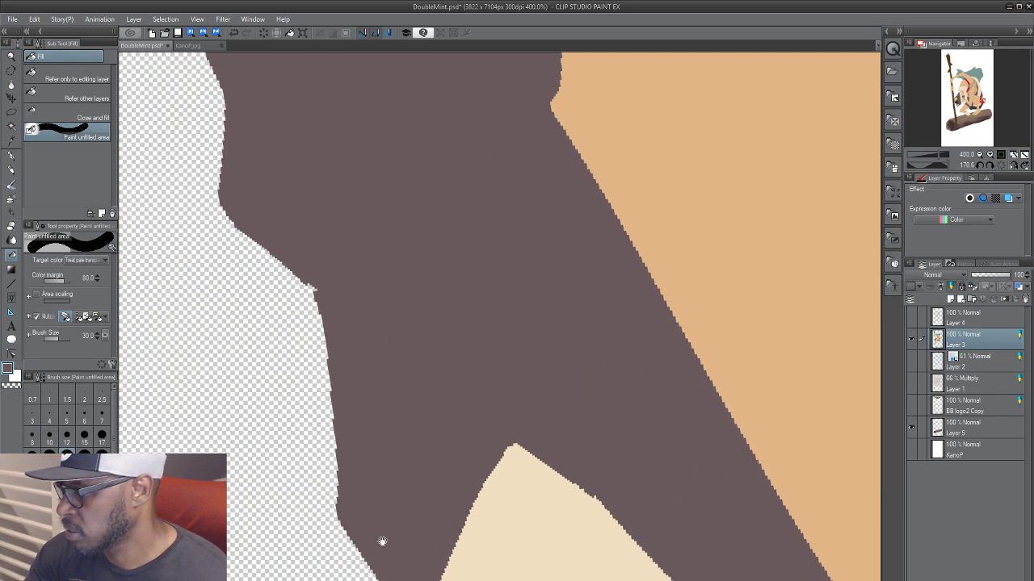
Step: Select the dark maroon areas on both sides of the skin-coloured limb using Auto select without anti-aliasing
left_click_drag(456, 260, 418, 469)
left_click_drag(494, 242, 402, 503)
left_click_drag(480, 303, 412, 503)
left_click_drag(540, 304, 397, 491)
key("w")
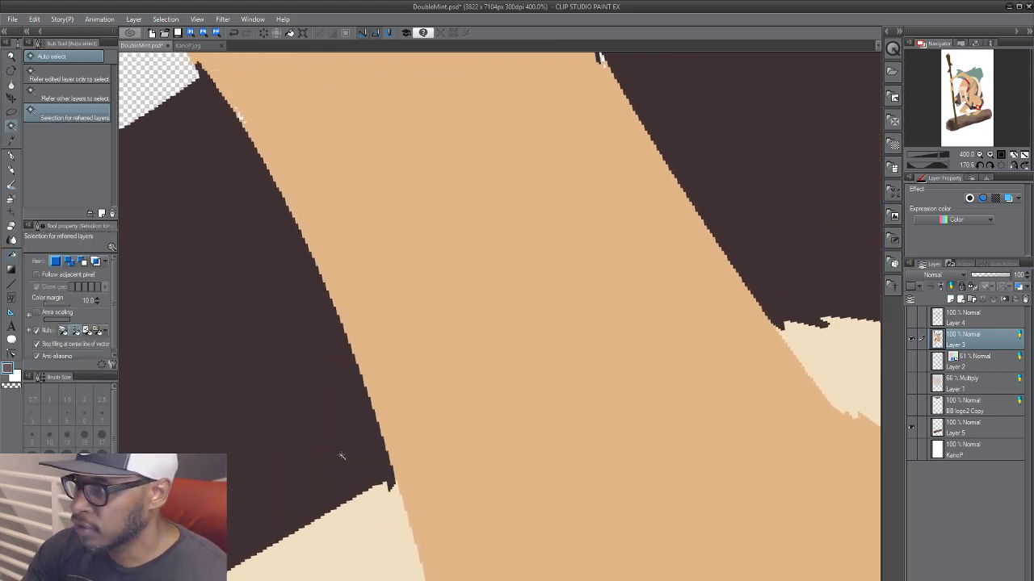
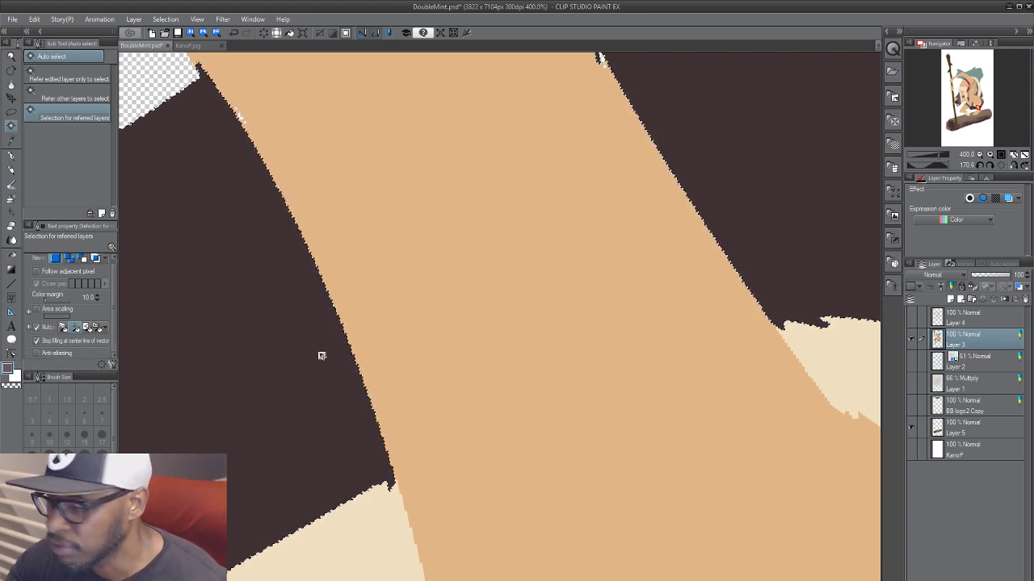
Step: Fill the unfilled specks between the skin-coloured limb and the upper dark maroon area with Paint unfilled area
left_click_drag(485, 228, 452, 337)
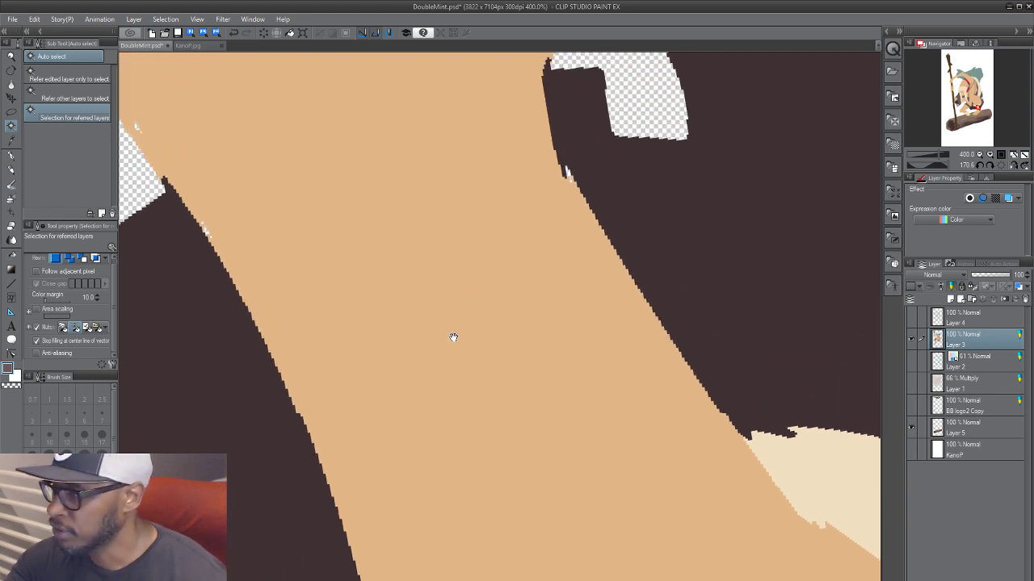
left_click_drag(696, 222, 557, 333)
key("g")
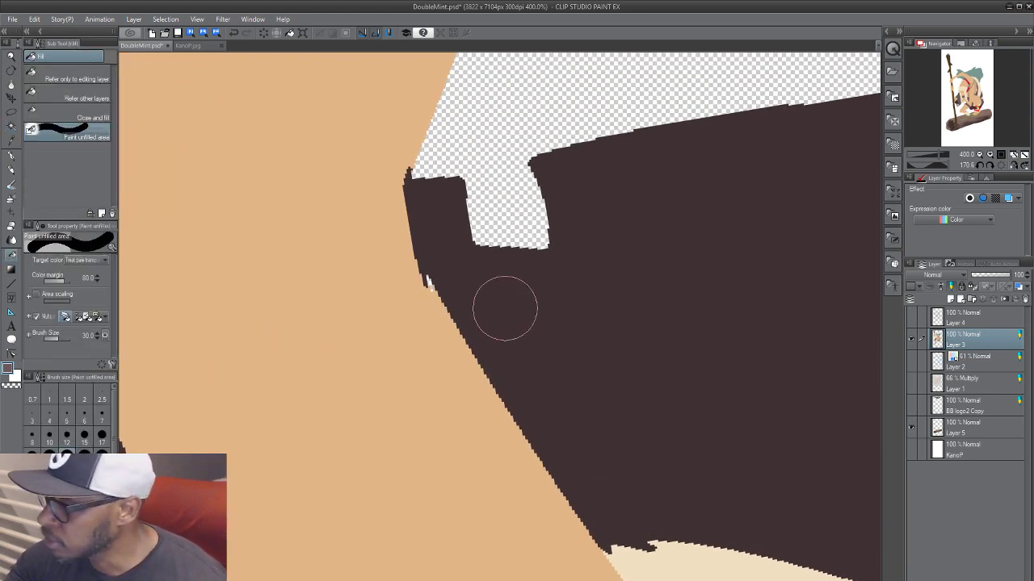
left_click_drag(411, 277, 450, 361)
Step: Hide the log on Layer 5 behind the raised foot
left_click_drag(340, 139, 380, 468)
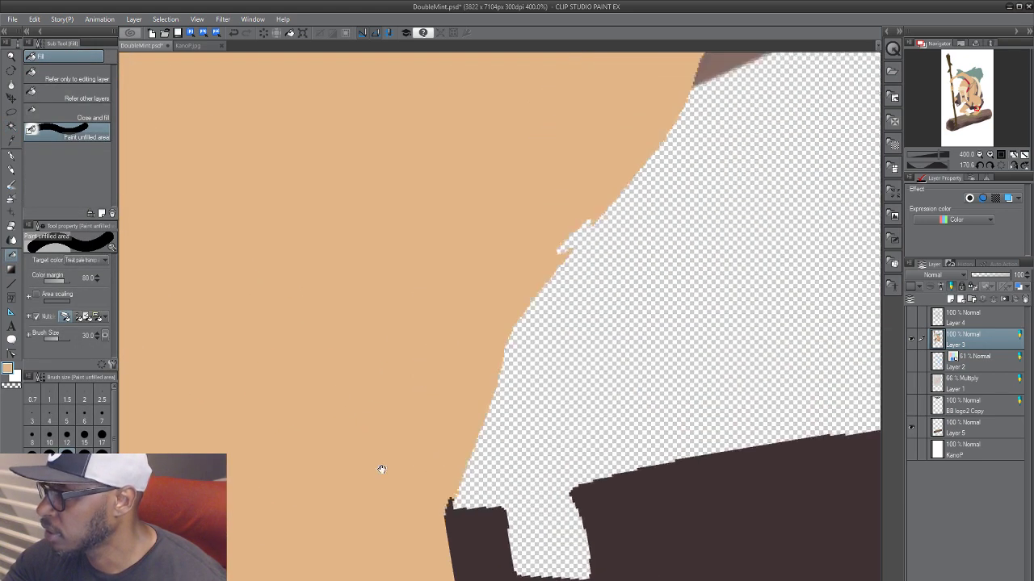
left_click_drag(416, 194, 276, 475)
left_click_drag(433, 326, 269, 547)
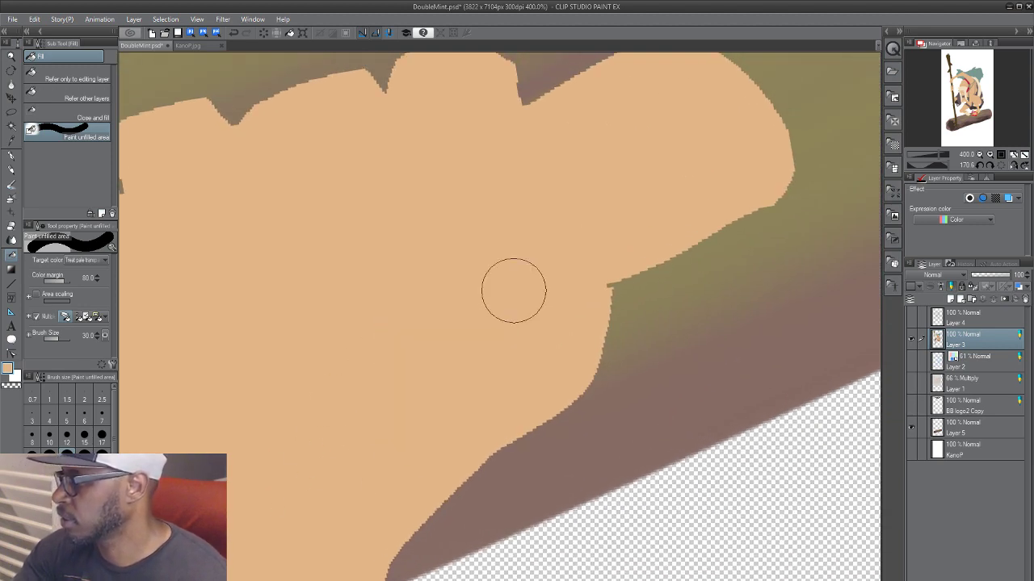
left_click_drag(359, 495, 355, 515)
left_click(910, 428)
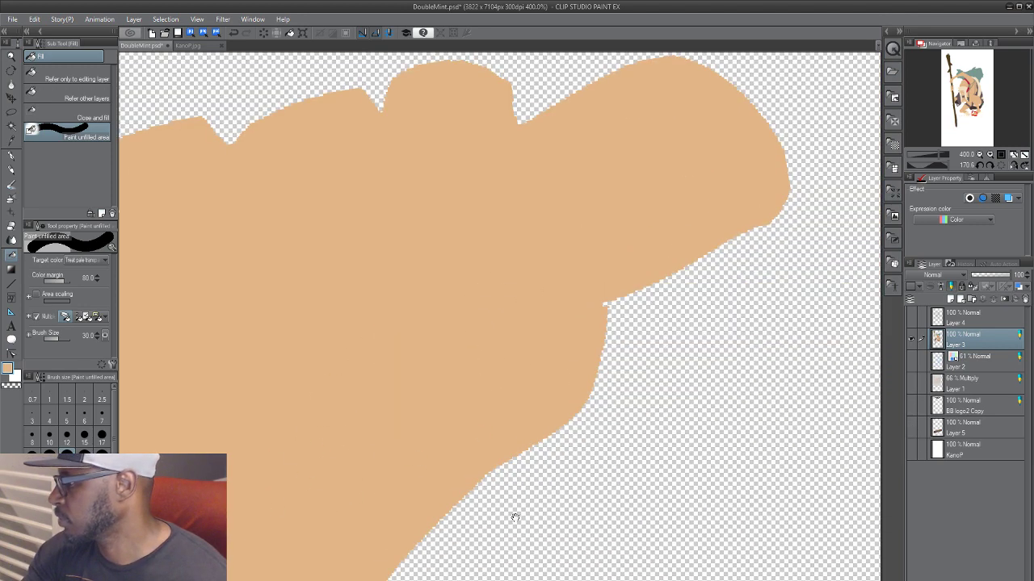
Step: Paint over the unfilled gaps along the ankle's edge above the dark maroon cloth with the skin colour
left_click_drag(428, 576, 406, 466)
left_click_drag(251, 560, 486, 351)
mouse_move(326, 457)
left_mouse_down()
mouse_move(403, 515)
mouse_move(457, 474)
mouse_move(401, 286)
left_mouse_up()
left_click_drag(460, 506, 425, 428)
left_click_drag(341, 231, 380, 312)
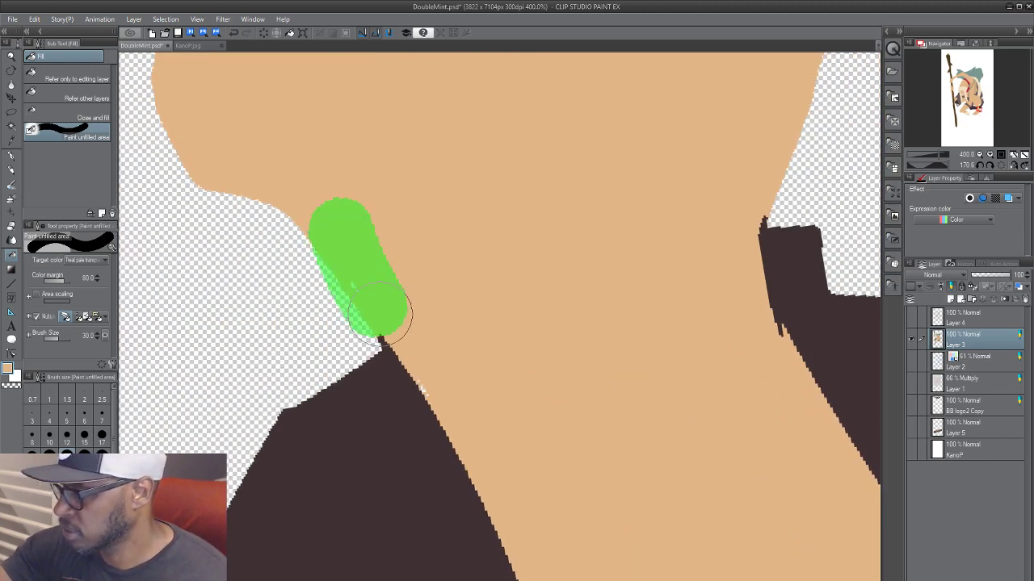
Step: Sample the dark maroon and fill the small gaps where it meets the purplish robe strip near the leg
left_click_drag(650, 462, 519, 392)
left_click_drag(679, 575, 445, 349)
left_click_drag(691, 440, 437, 525)
left_click_drag(455, 483, 384, 490)
left_click_drag(562, 435, 483, 443)
left_click_drag(725, 464, 233, 539)
left_click_drag(598, 442, 386, 555)
left_click(323, 354, "alt")
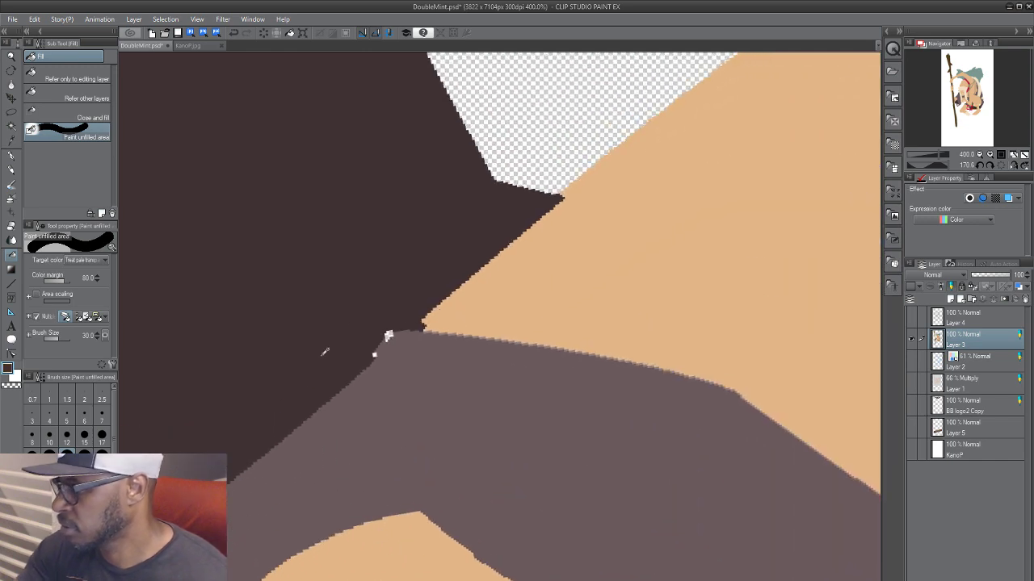
left_click_drag(436, 376, 246, 579)
left_click_drag(549, 327, 444, 51)
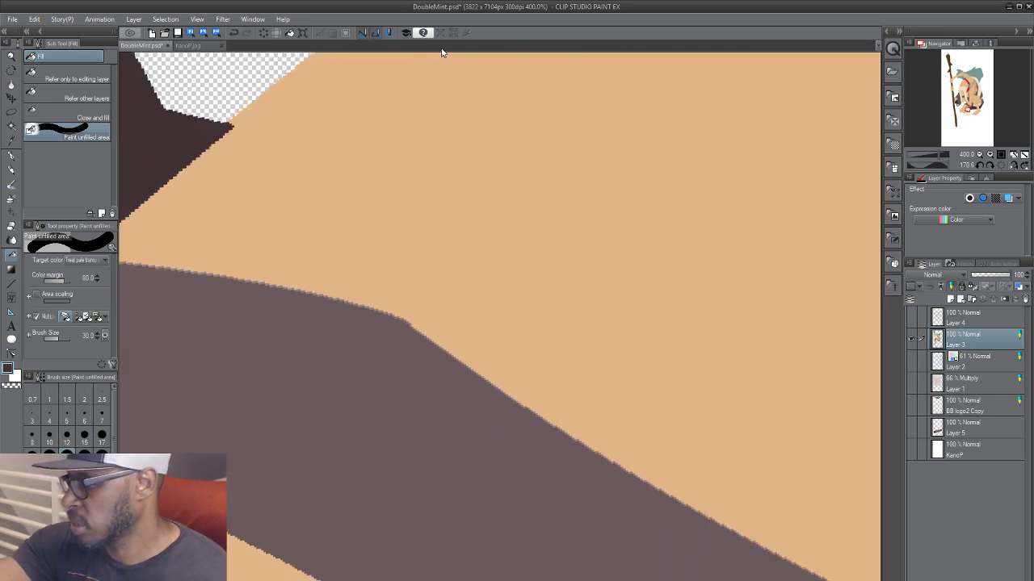
Step: Clean the fine blurred line along the purplish robe strip's border with the skin-coloured leg
left_click_drag(617, 427, 905, 499)
mouse_move(337, 343)
left_mouse_down()
mouse_move(529, 353)
mouse_move(834, 502)
left_mouse_up()
mouse_move(745, 483)
left_mouse_down()
mouse_move(595, 399)
mouse_move(347, 310)
left_mouse_up()
mouse_move(443, 318)
left_mouse_down()
mouse_move(736, 490)
mouse_move(362, 416)
left_mouse_up()
left_click_drag(348, 514, 695, 401)
left_click_drag(492, 482, 699, 554)
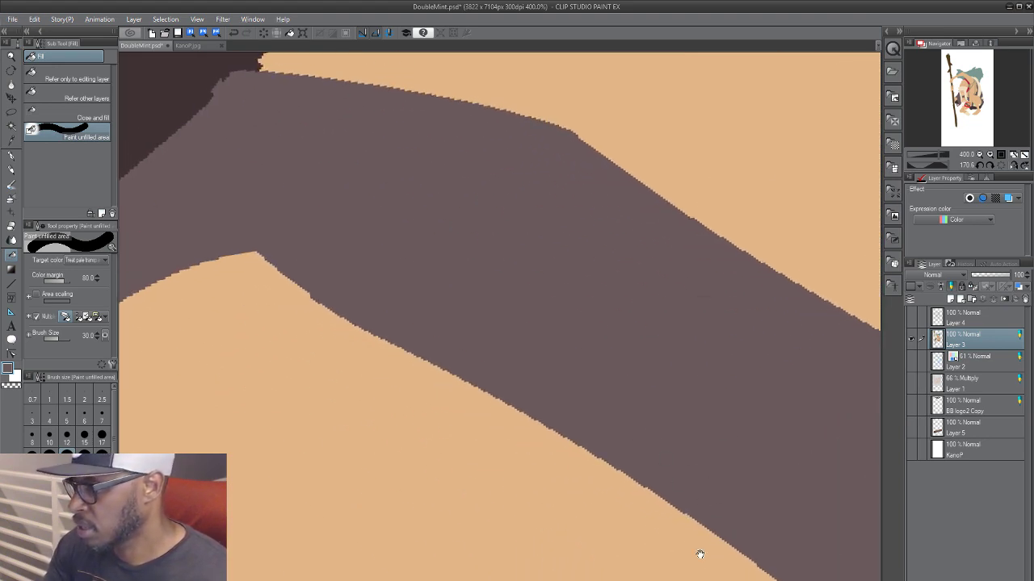
left_click_drag(547, 516, 797, 531)
left_click_drag(556, 535, 514, 285)
left_click_drag(602, 397, 230, 531)
Step: Examine the feet, torn robe, lower face and headwrap for leftover unfilled gaps
scroll(561, 422, "down", 8)
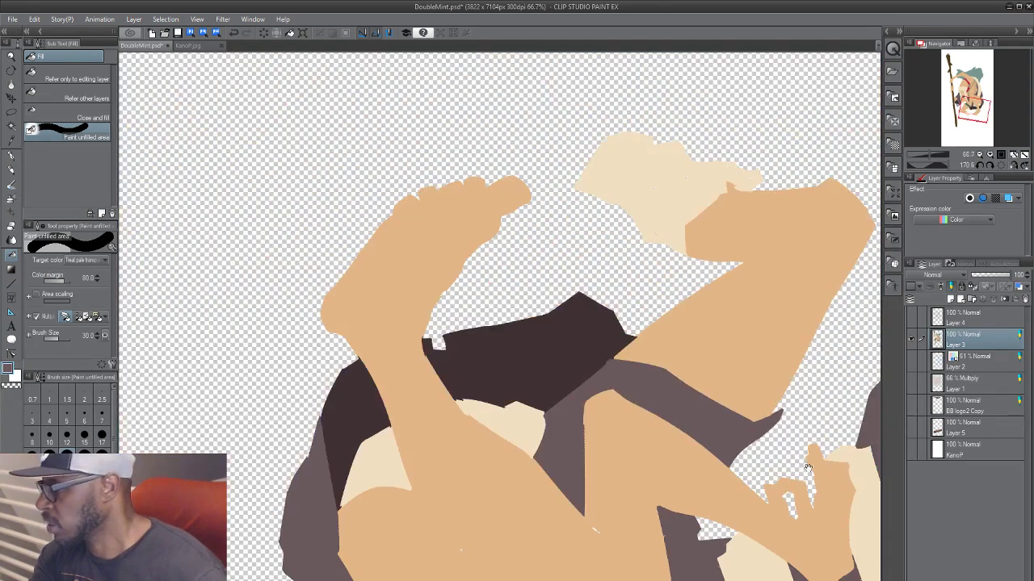
left_click_drag(807, 468, 519, 530)
scroll(525, 517, "up", 3)
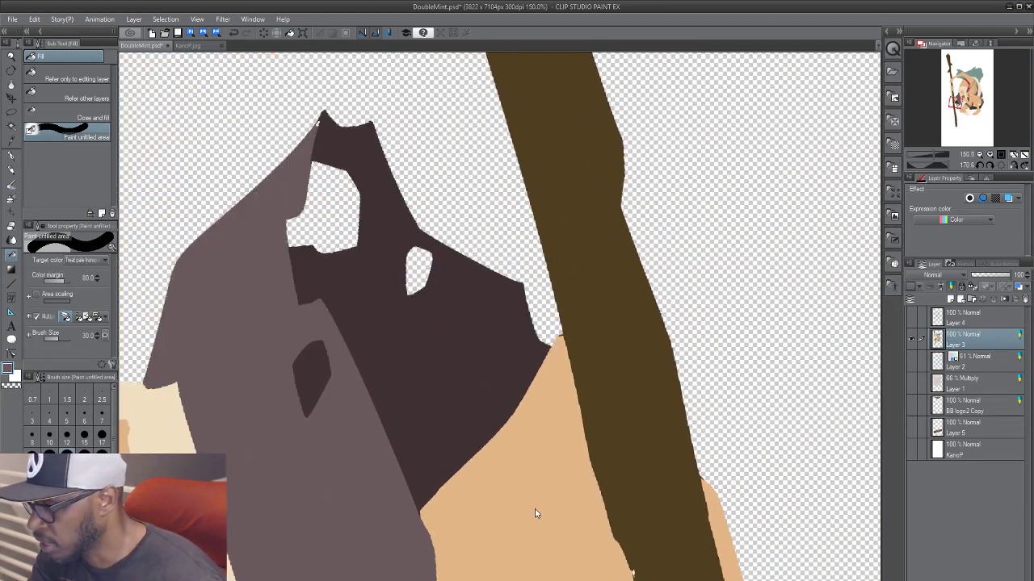
left_click_drag(446, 494, 515, 476)
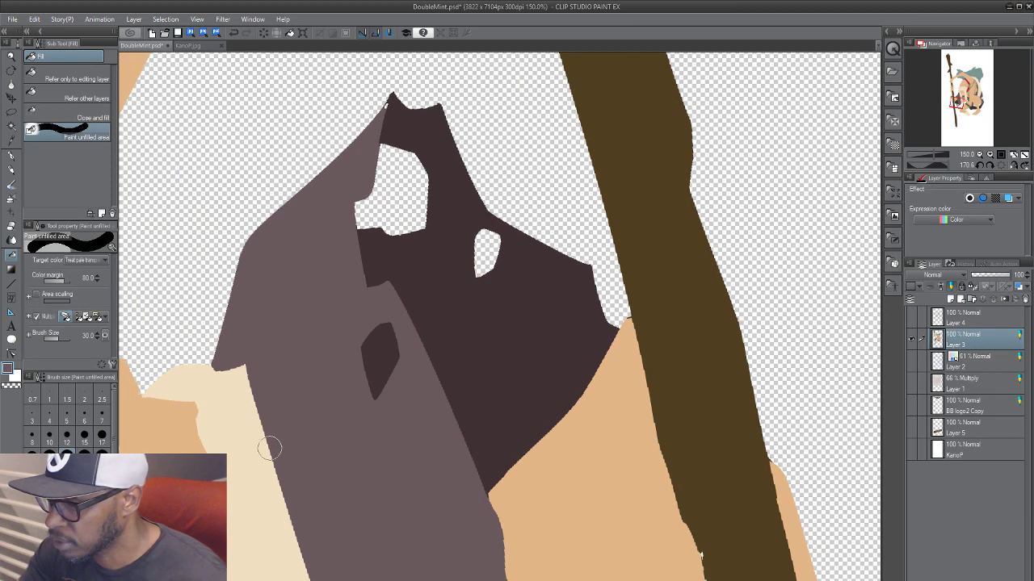
left_click_drag(321, 296, 433, 575)
mouse_move(373, 561)
left_mouse_down()
mouse_move(517, 457)
mouse_move(540, 355)
left_mouse_up()
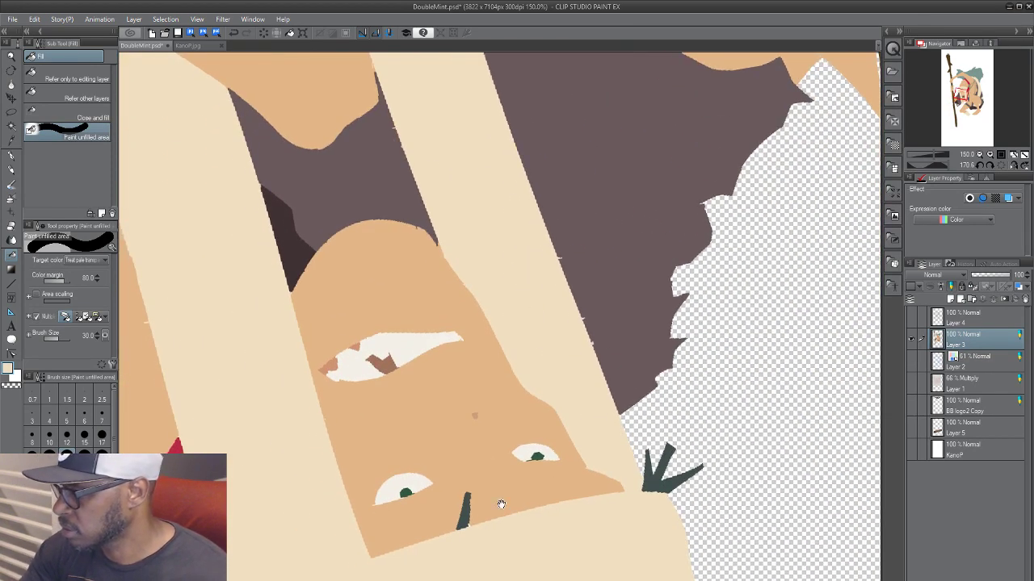
left_click_drag(372, 555, 485, 506)
left_click_drag(363, 566, 521, 113)
left_click_drag(413, 507, 400, 509)
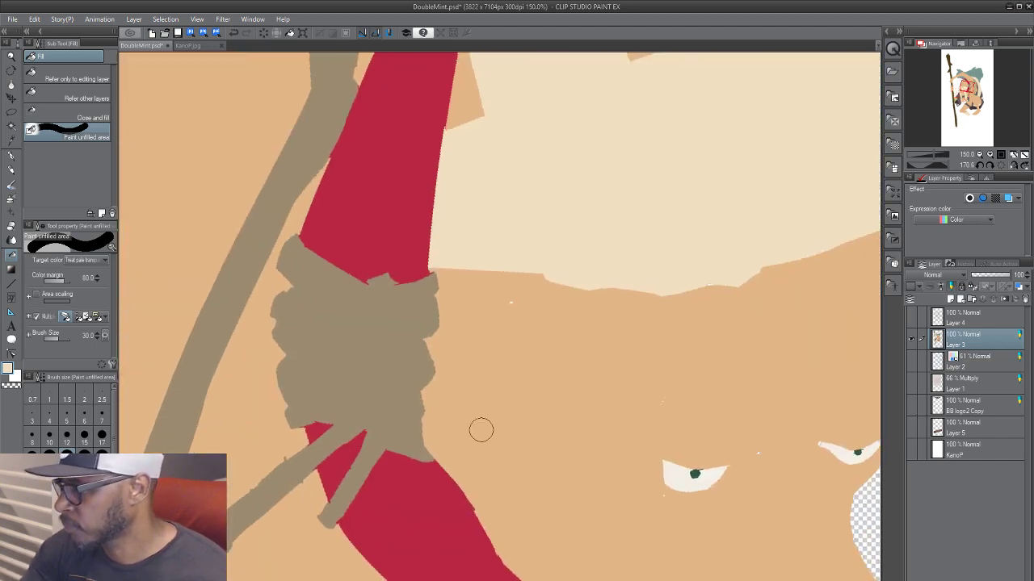
Step: Fill the tiny specks on the upper head's forehead and around its eyes with sampled skin colour
left_click(481, 428, "alt")
left_click_drag(509, 299, 523, 307)
left_click_drag(610, 414, 323, 482)
left_click_drag(263, 575, 241, 400)
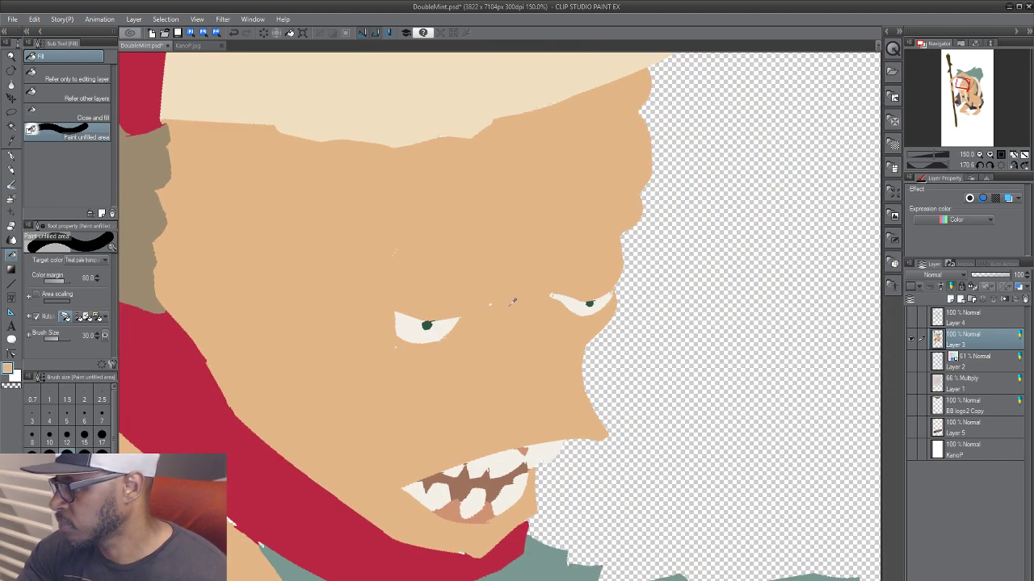
left_click_drag(462, 333, 430, 316)
left_click(365, 360, "alt")
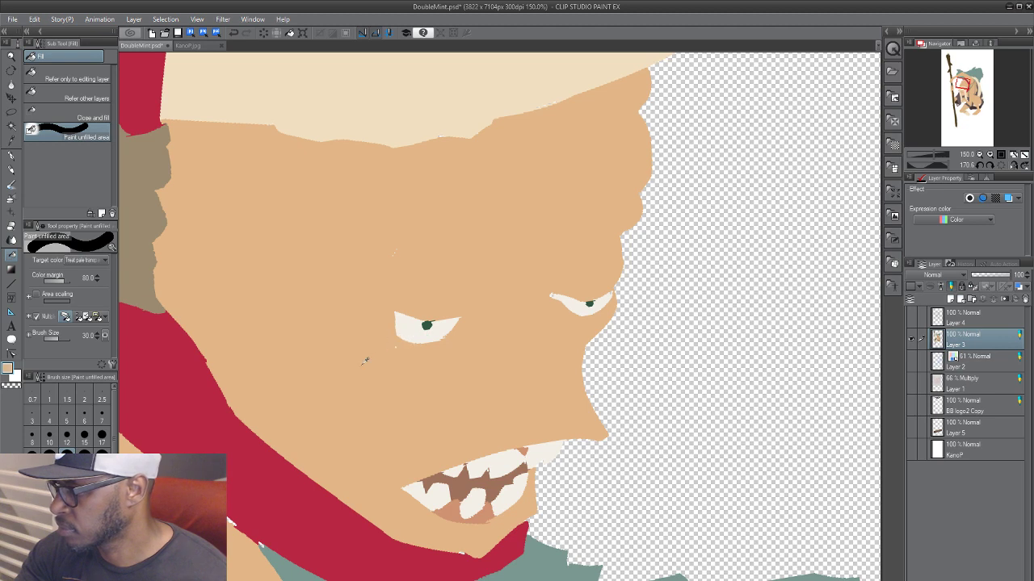
mouse_move(372, 336)
left_mouse_down()
mouse_move(371, 298)
mouse_move(397, 248)
left_mouse_up()
Step: Sample the eye and tooth whites and fill the small gaps in the upper head's eye corner and teeth
left_click(563, 301, "alt")
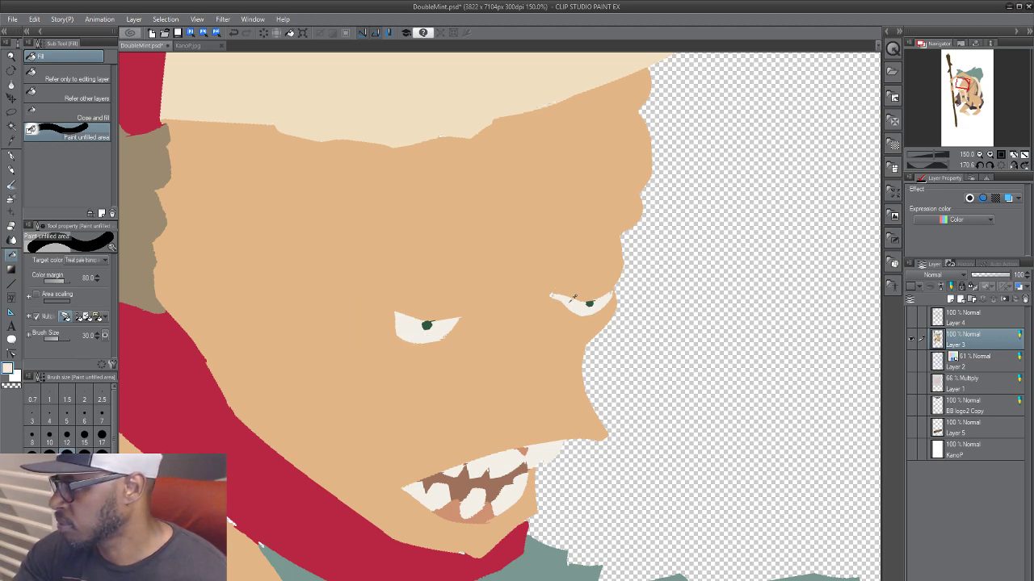
left_click_drag(604, 281, 615, 305)
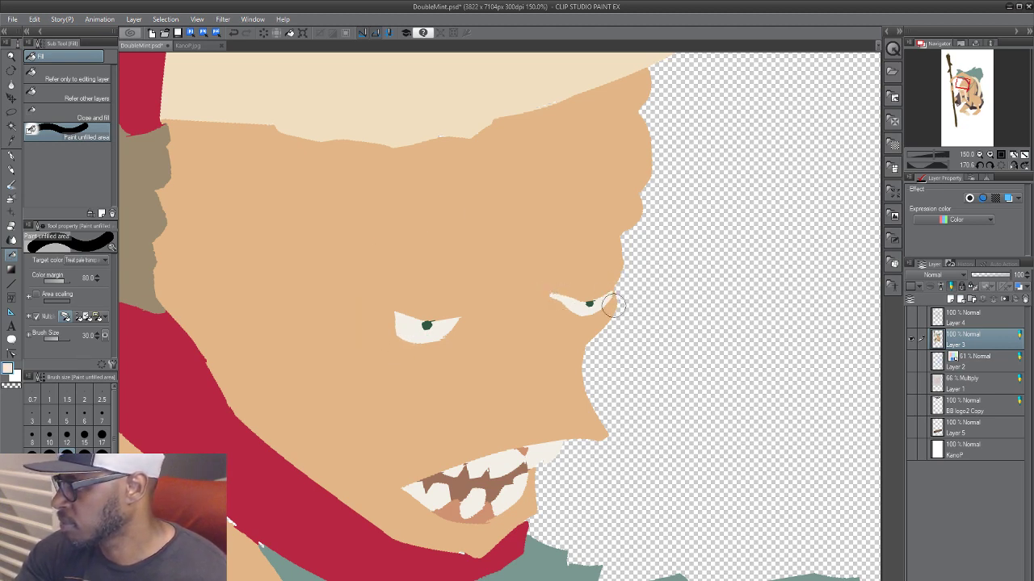
left_click(467, 460)
left_click(482, 468)
left_click(513, 466, "alt")
left_click(533, 462)
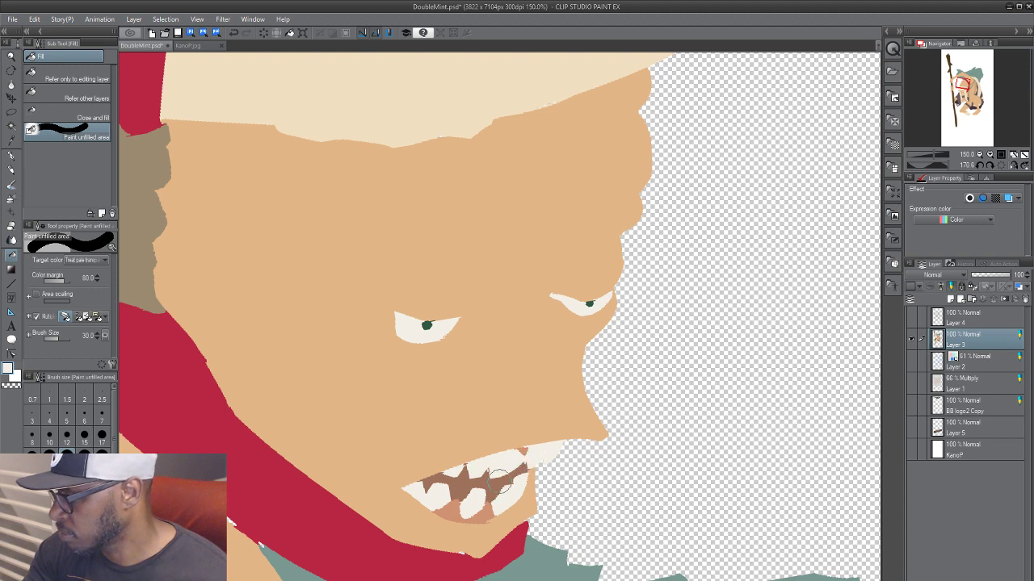
mouse_move(530, 474)
left_mouse_down()
mouse_move(505, 464)
mouse_move(494, 480)
mouse_move(485, 473)
mouse_move(524, 476)
left_mouse_up()
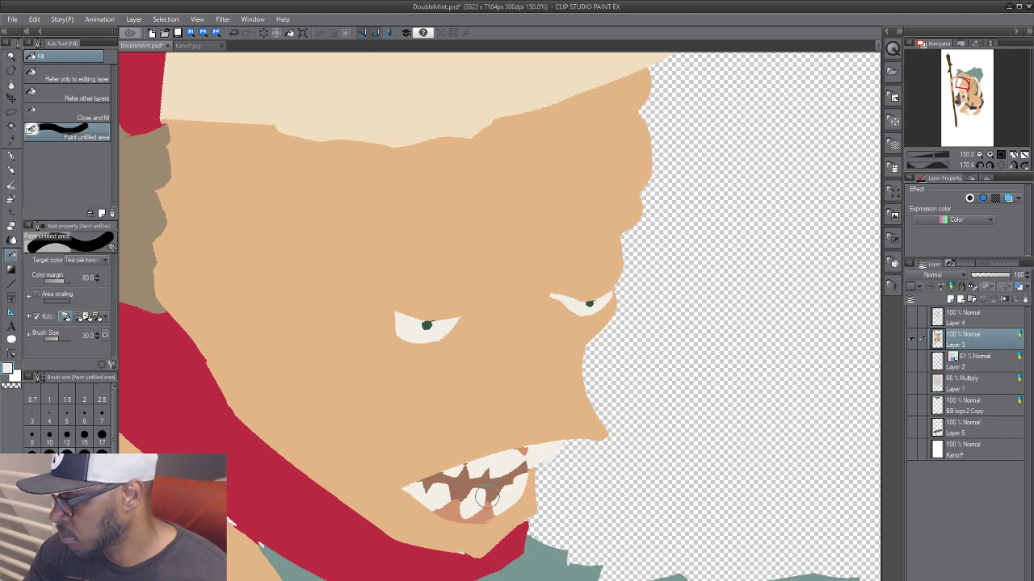
Step: Close the small gaps along the red scarf's edge beside the teal cloth with colours sampled nearby
left_click_drag(498, 550, 492, 445)
left_click(436, 469, "alt")
left_click_drag(441, 477, 484, 490)
left_click_drag(204, 393, 192, 399)
left_click_drag(196, 394, 150, 343)
left_click(279, 465, "alt")
left_click_drag(241, 421, 299, 499)
Step: Fill the leftover gaps around the teal cloth's edges with the sampled teal
left_click_drag(411, 523, 436, 509)
left_click_drag(601, 566, 723, 510)
mouse_move(690, 564)
left_mouse_down()
mouse_move(716, 569)
mouse_move(667, 518)
left_mouse_up()
left_click_drag(616, 545, 685, 522)
left_click_drag(667, 549, 597, 562)
left_click_drag(459, 534, 549, 547)
left_click_drag(612, 549, 452, 517)
mouse_move(547, 528)
left_mouse_down()
mouse_move(403, 498)
mouse_move(396, 485)
left_mouse_up()
left_click_drag(530, 489, 585, 270)
left_click_drag(512, 428, 584, 363)
left_click_drag(470, 488, 530, 437)
left_click_drag(530, 391, 467, 440)
Step: Examine the teal cloth's border with the raised arm, up to the hand gripping the staff, for gaps
left_click_drag(362, 524, 517, 492)
left_click_drag(401, 512, 680, 464)
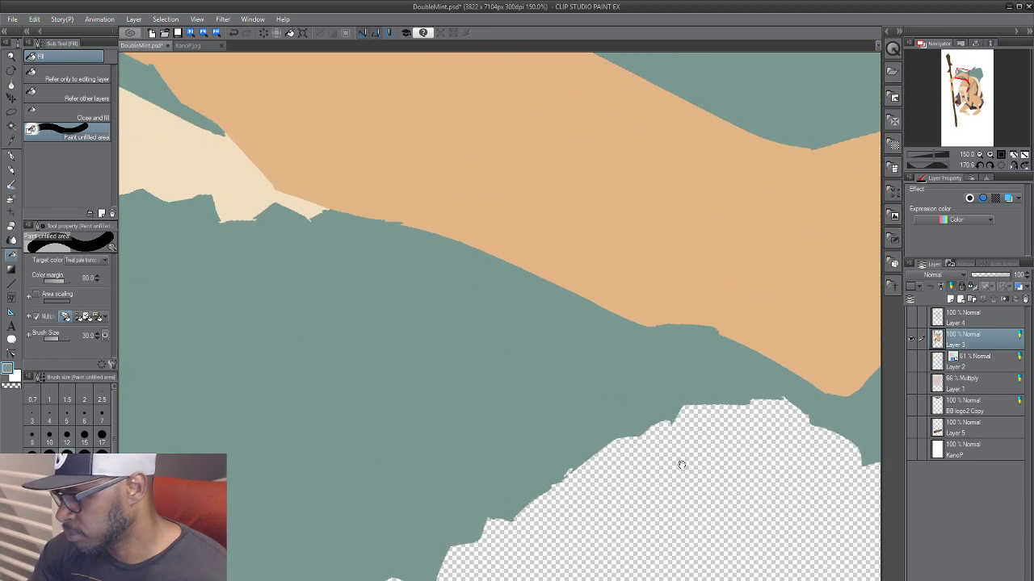
left_click_drag(404, 537, 703, 466)
left_click_drag(453, 490, 579, 286)
scroll(330, 503, "up", 10)
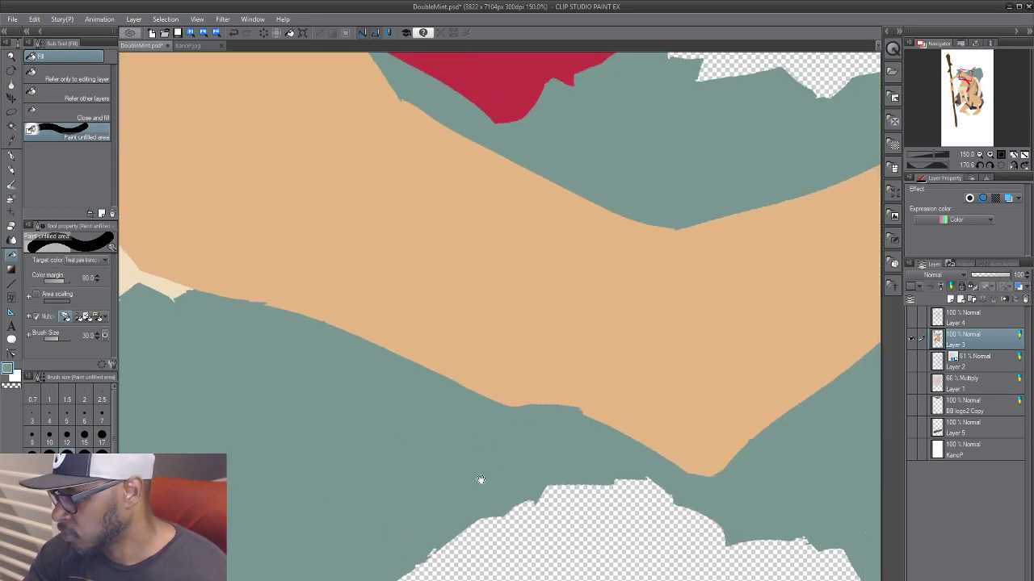
left_click_drag(752, 338, 404, 529)
left_click_drag(560, 408, 404, 529)
left_click_drag(683, 386, 350, 560)
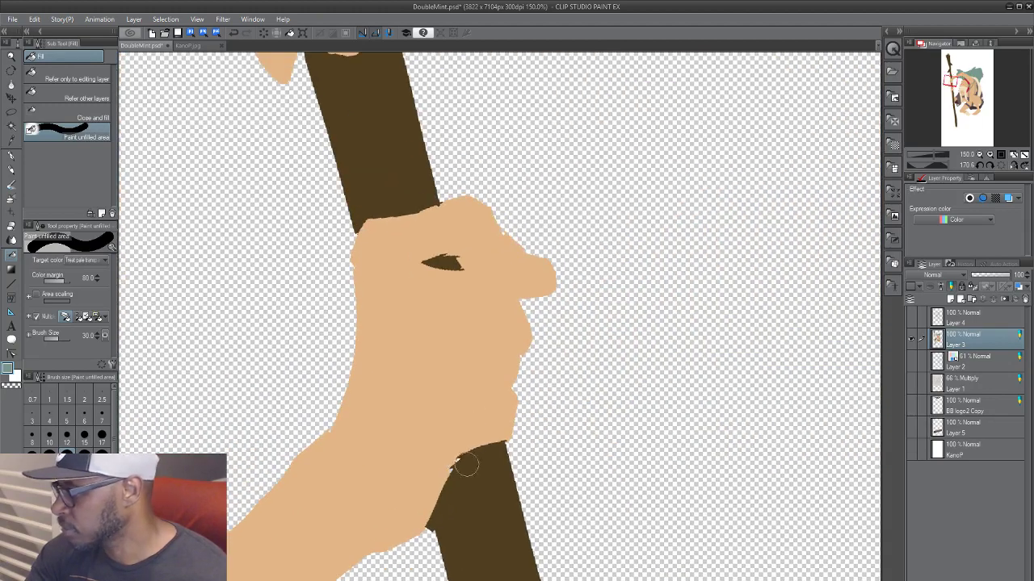
Step: Sample a colour at the upper hand and fill the small notches where the hand meets the staff
left_click(457, 449, "alt")
left_click_drag(487, 434, 402, 541)
left_click_drag(461, 526, 301, 142)
Step: Sample the staff's brown and fill the small gaps along the staff's edges between the hand and its tip
left_click(341, 305, "alt")
left_click_drag(340, 310, 339, 309)
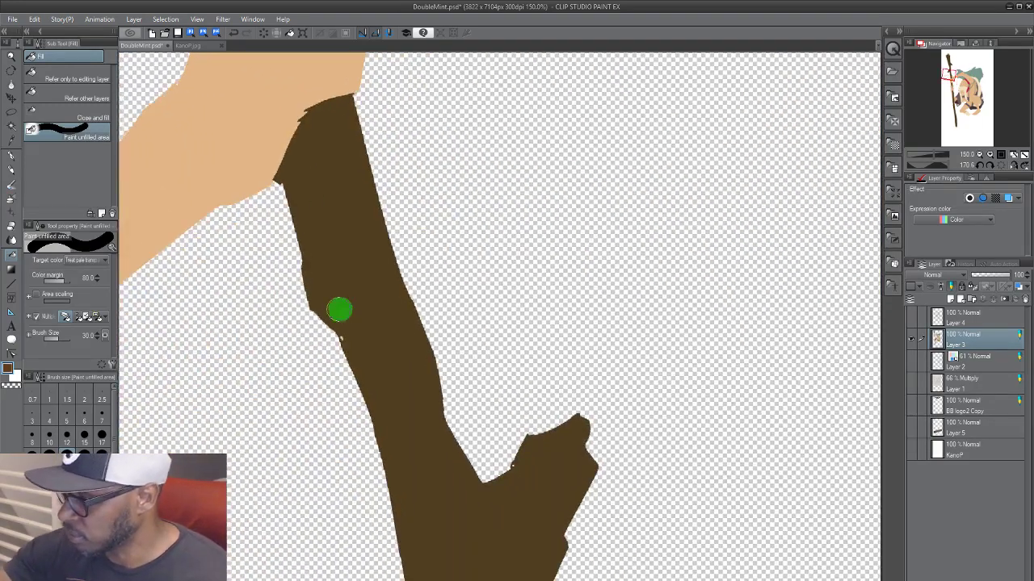
left_click_drag(568, 512, 538, 396)
left_click_drag(498, 333, 444, 414)
left_click_drag(475, 526, 382, 138)
left_click_drag(389, 427, 358, 341)
left_click_drag(327, 296, 298, 323)
mouse_move(339, 417)
left_mouse_down()
mouse_move(302, 336)
mouse_move(247, 146)
left_mouse_up()
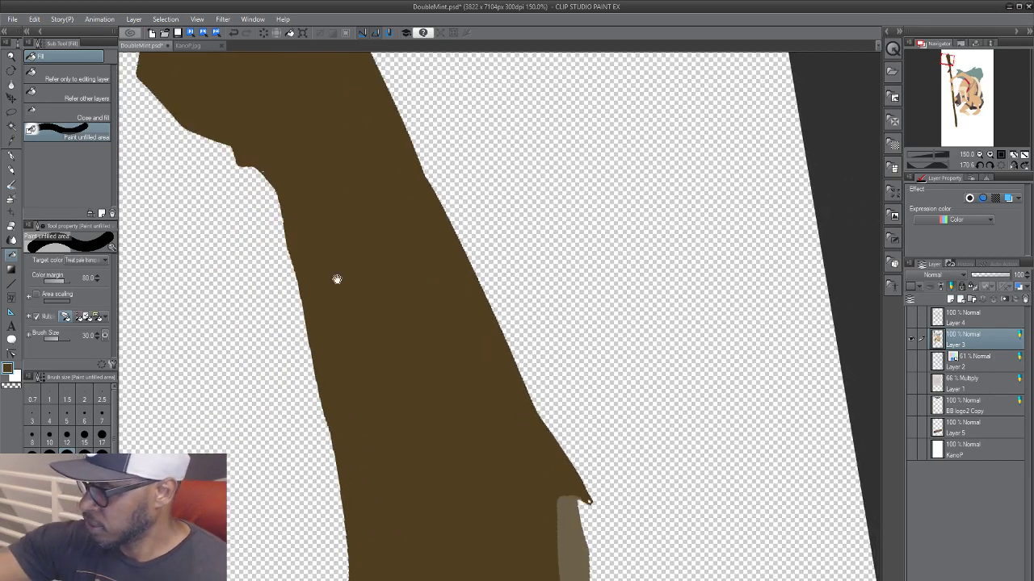
left_click_drag(337, 279, 292, 142)
left_click_drag(512, 339, 560, 409)
Step: Fill the small gaps where the lower hand's fingers meet the staff with sampled skin colour and brown
left_click_drag(327, 205, 450, 568)
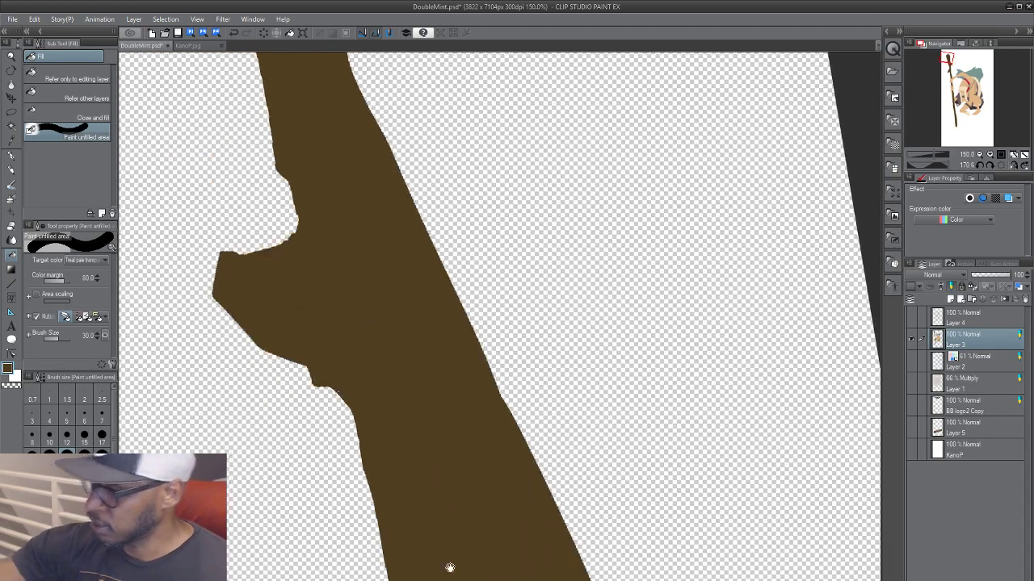
left_click_drag(307, 80, 452, 566)
left_click_drag(311, 142, 380, 504)
mouse_move(315, 72)
left_mouse_down()
mouse_move(358, 158)
mouse_move(406, 549)
left_mouse_up()
left_click_drag(396, 420, 399, 563)
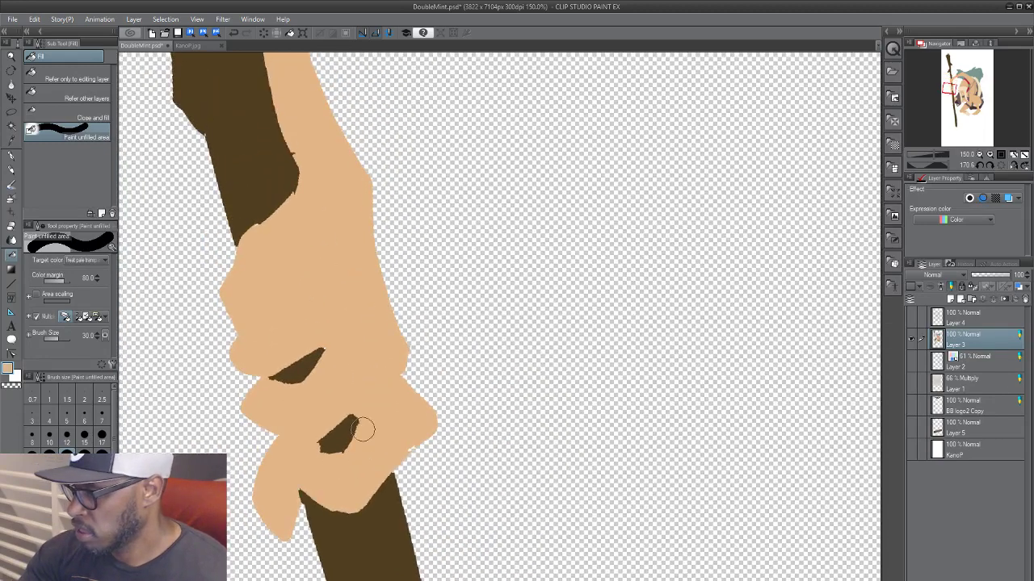
left_click_drag(337, 450, 331, 538)
left_click(302, 580, "alt")
left_click(293, 575)
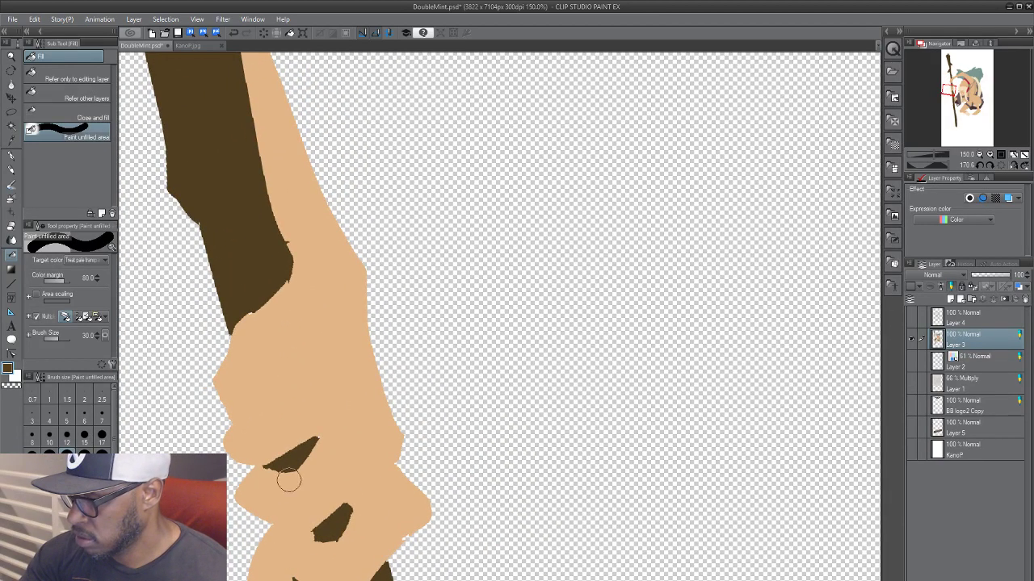
left_click_drag(255, 286, 284, 434)
left_click_drag(271, 309, 299, 501)
Step: Paint the narrow unfilled gap between the staff and the skin-coloured limb beside the torn robe
left_click(248, 342, "alt")
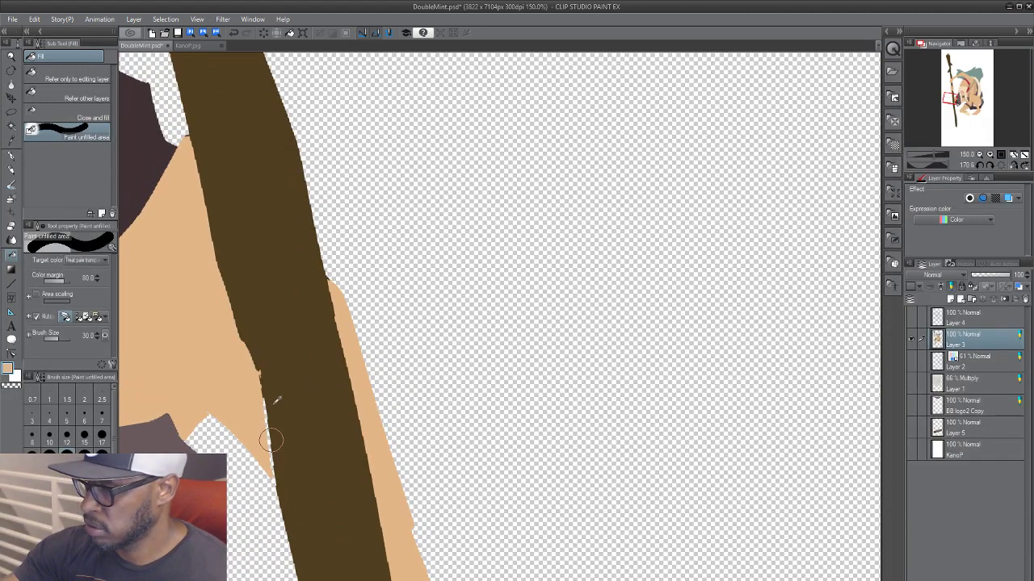
left_click_drag(241, 346, 494, 339)
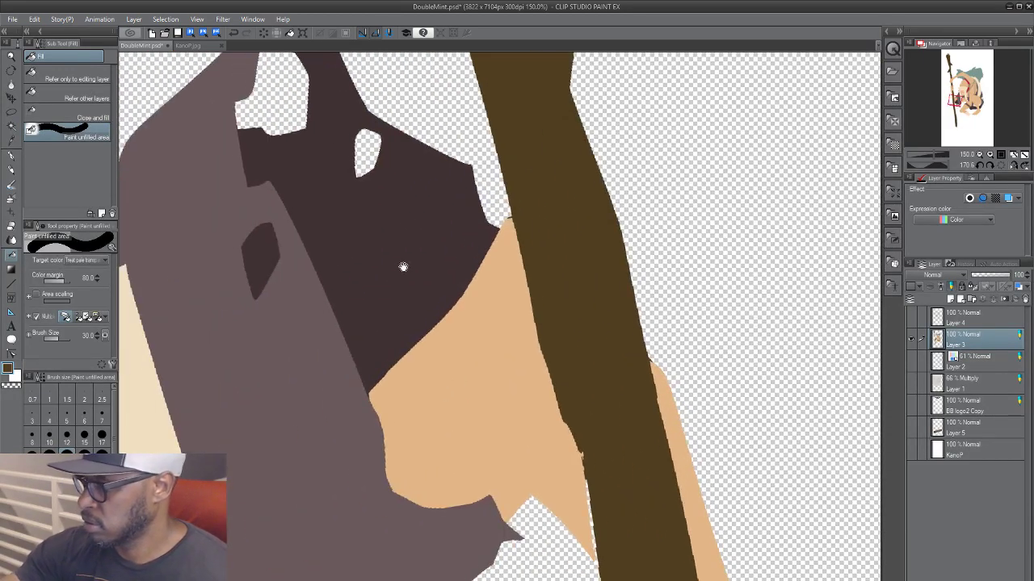
left_click_drag(401, 121, 344, 575)
left_click_drag(349, 338, 356, 405)
Step: Fill the small nicks along both edges of the staff's lower part with the sampled brown
left_click_drag(365, 367, 399, 572)
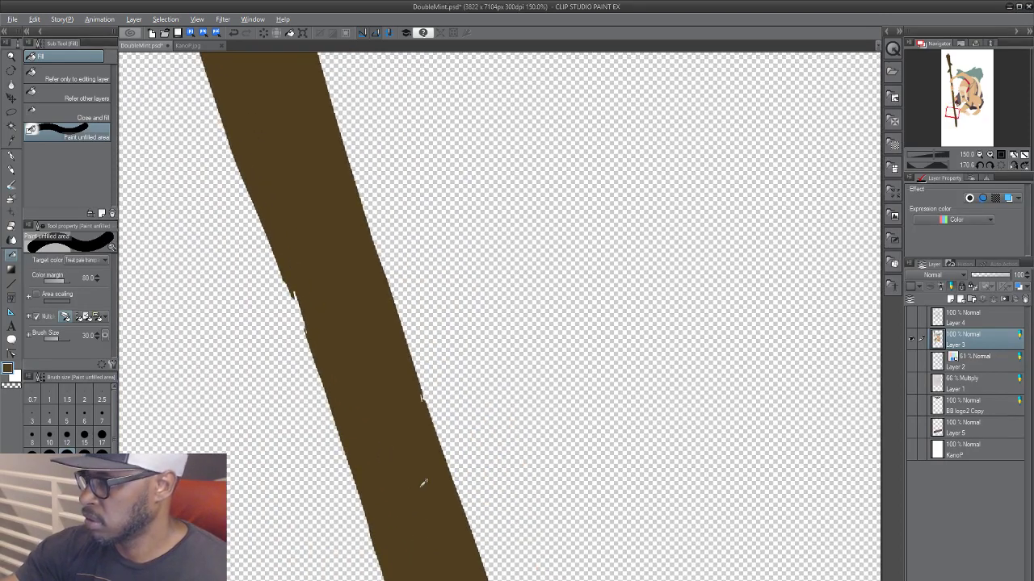
left_click(414, 391)
left_click_drag(386, 386, 313, 305)
left_click_drag(281, 236, 324, 385)
left_click_drag(305, 275, 370, 573)
left_click_drag(347, 355, 395, 573)
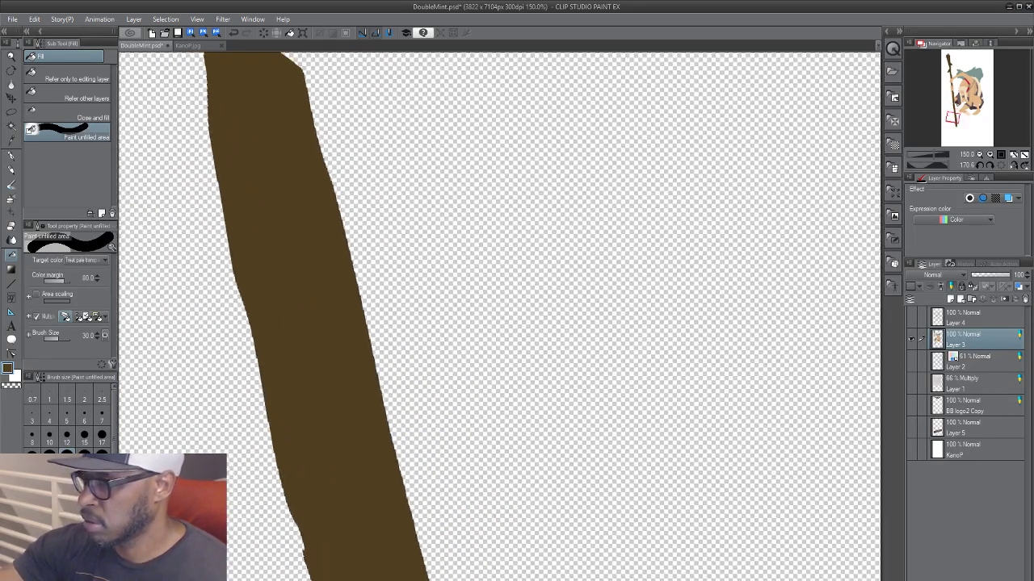
left_click_drag(278, 313, 344, 297)
Step: Turn the canvas upright and show the line art on Layer 4 over the flat colours
key("r")
left_click_drag(348, 443, 596, 233)
key("ctrl+0")
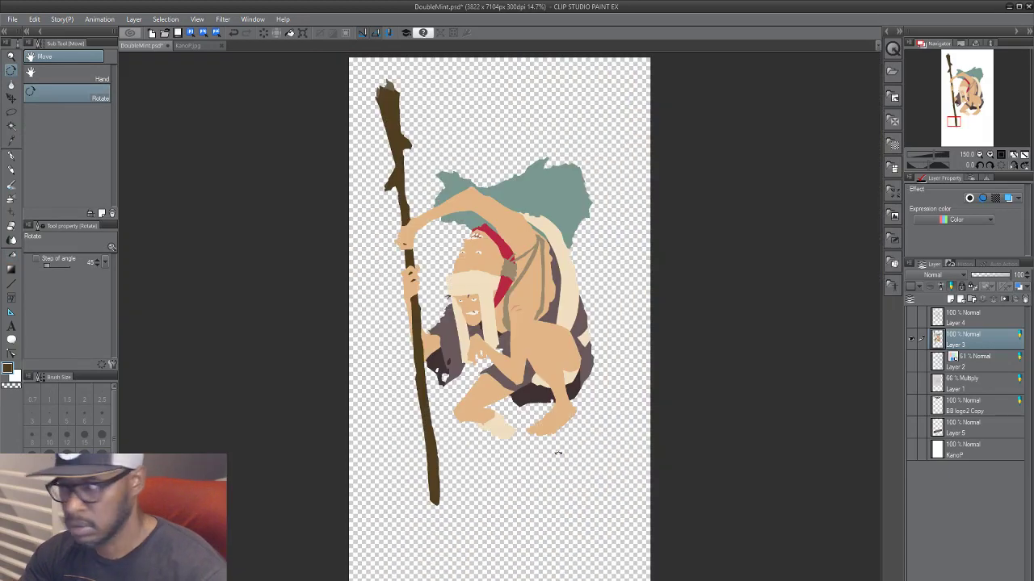
left_click(911, 319)
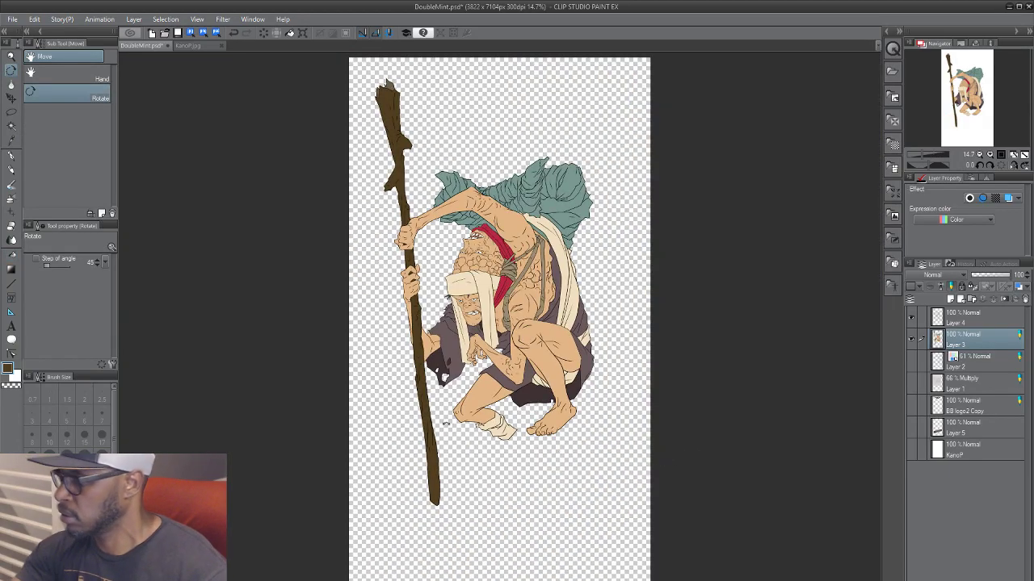
scroll(413, 509, "up", 4)
left_click_drag(590, 88, 444, 507)
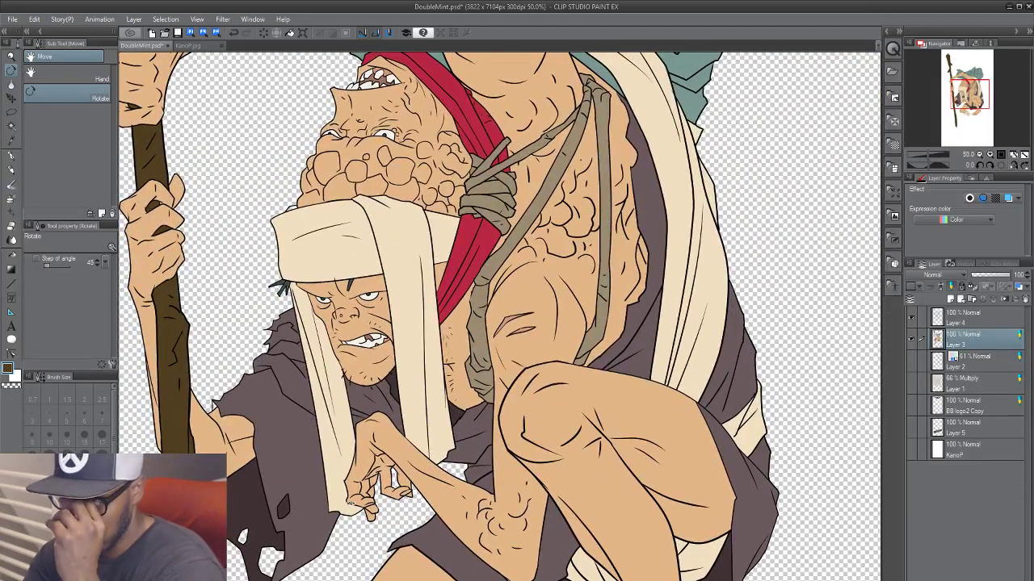
Step: Add a new layer directly above Layer 3's flat colours and switch to the Real G-pen
left_click(957, 299)
key("p")
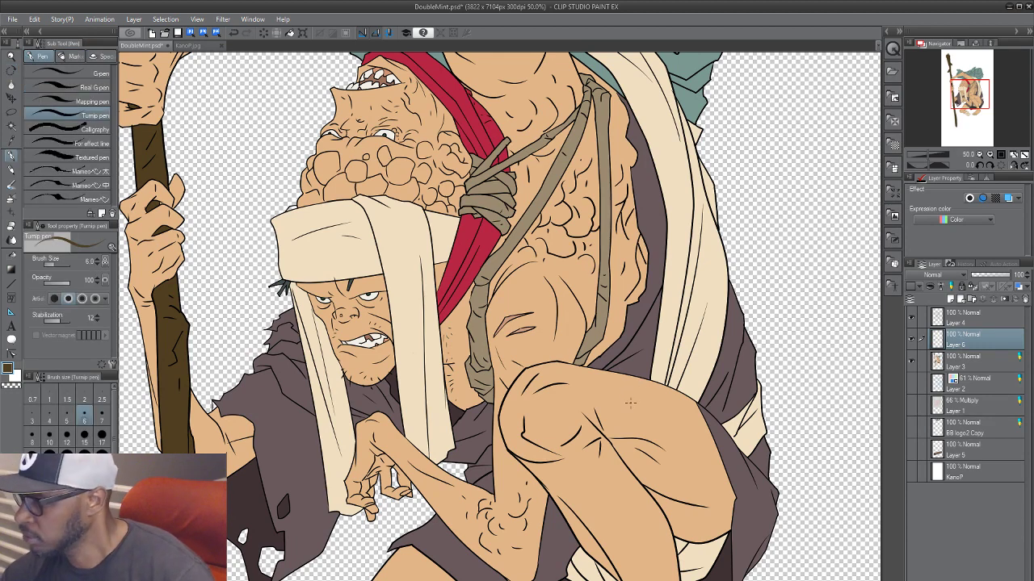
left_click(81, 74)
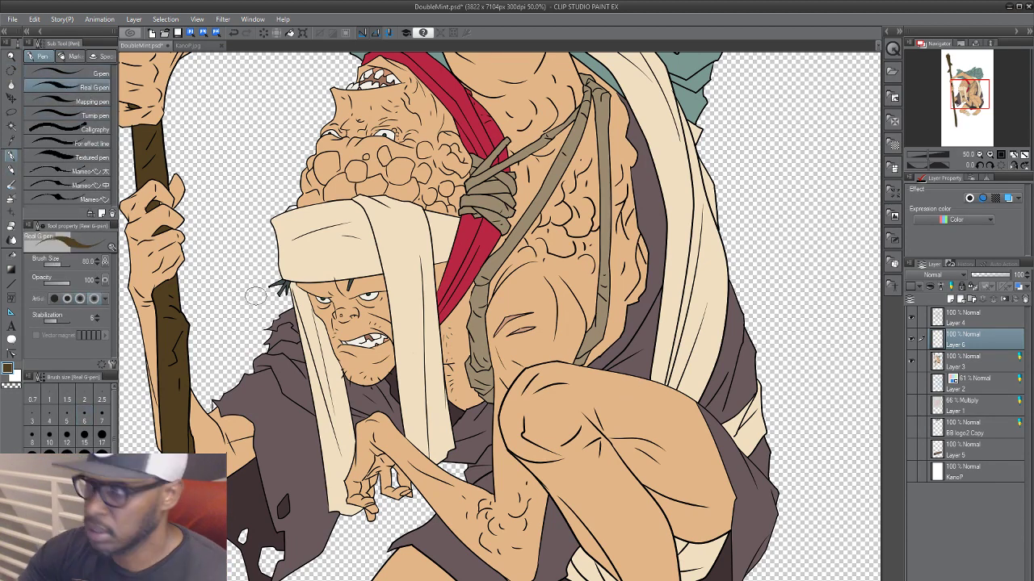
Step: Try a thick brown G-pen stroke across the crouching legs on Layer 6 at brush size 100
key("bracketright")
key("bracketright")
key("bracketright")
key("bracketright")
key("bracketright")
key("bracketright")
key("bracketright")
key("bracketright")
key("bracketright")
key("bracketright")
key("bracketright")
key("bracketright")
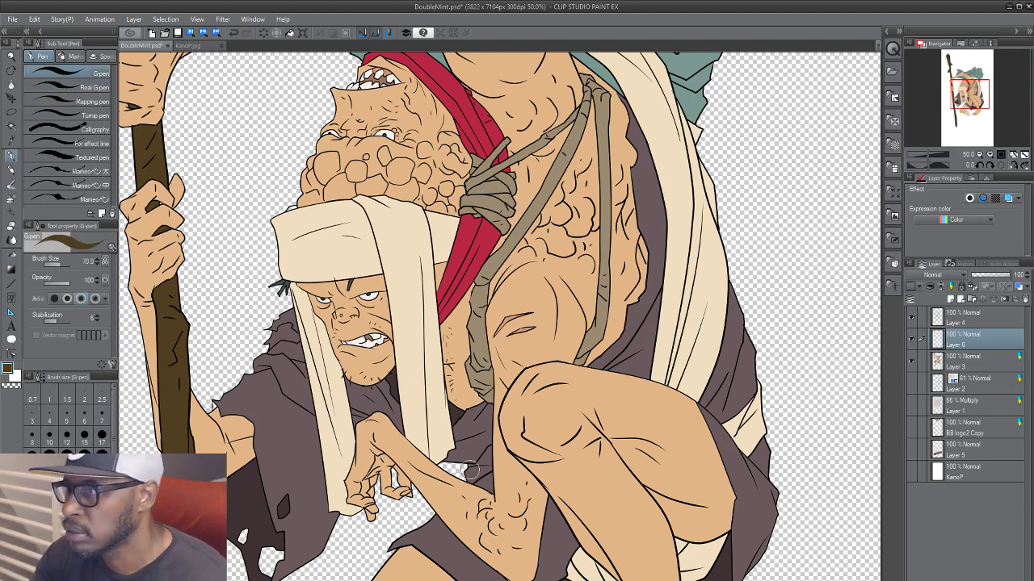
key("bracketright")
mouse_move(599, 432)
left_mouse_down()
mouse_move(445, 543)
mouse_move(705, 421)
left_mouse_up()
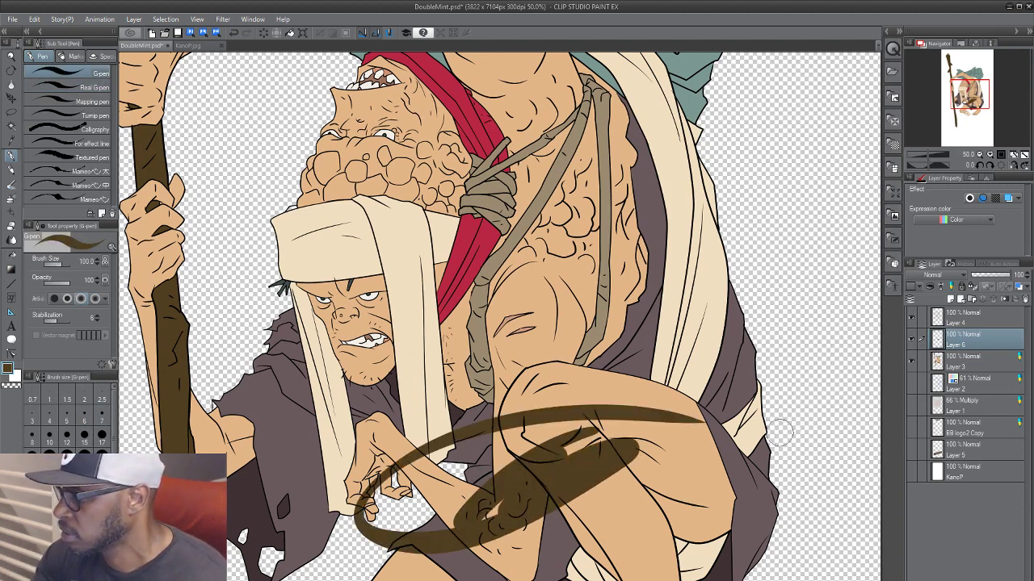
key("ctrl+z")
Step: Set Layer 6's opacity to 50% and the G-pen to black at brush size 30
mouse_move(273, 485)
left_mouse_down()
mouse_move(363, 512)
mouse_move(365, 557)
left_mouse_up()
key("bracketleft")
key("bracketleft")
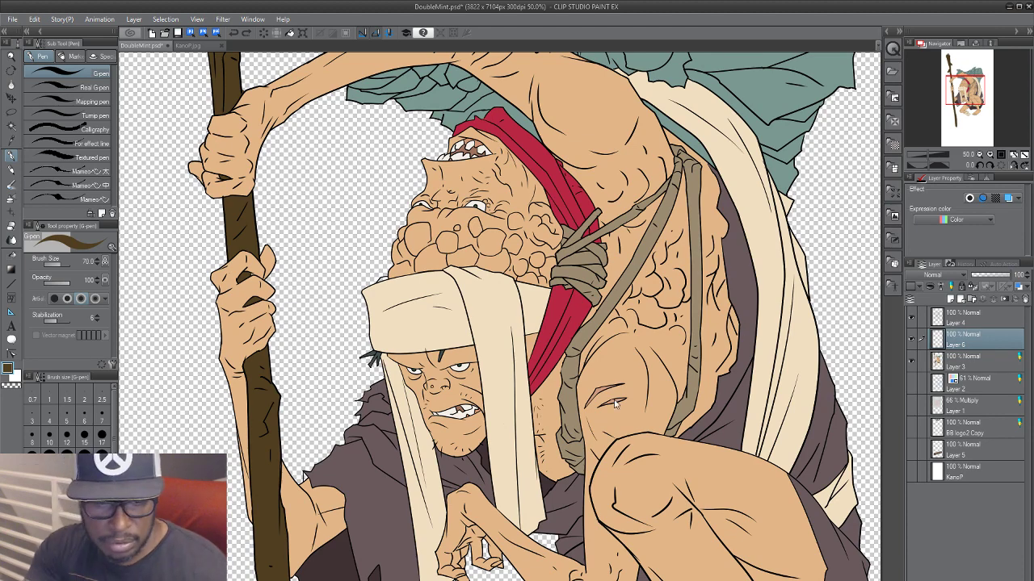
left_click(991, 275)
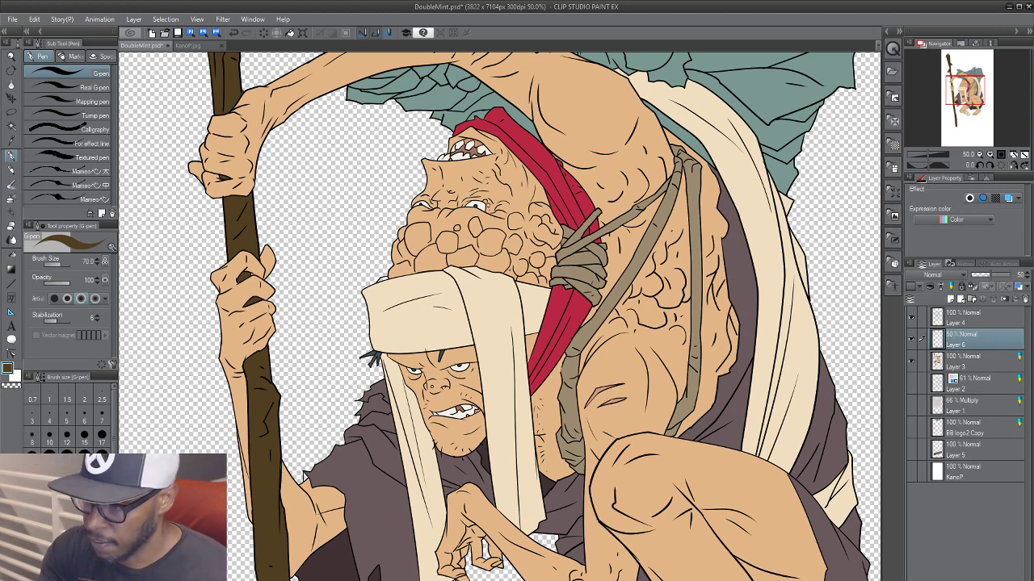
scroll(533, 419, "up", 2)
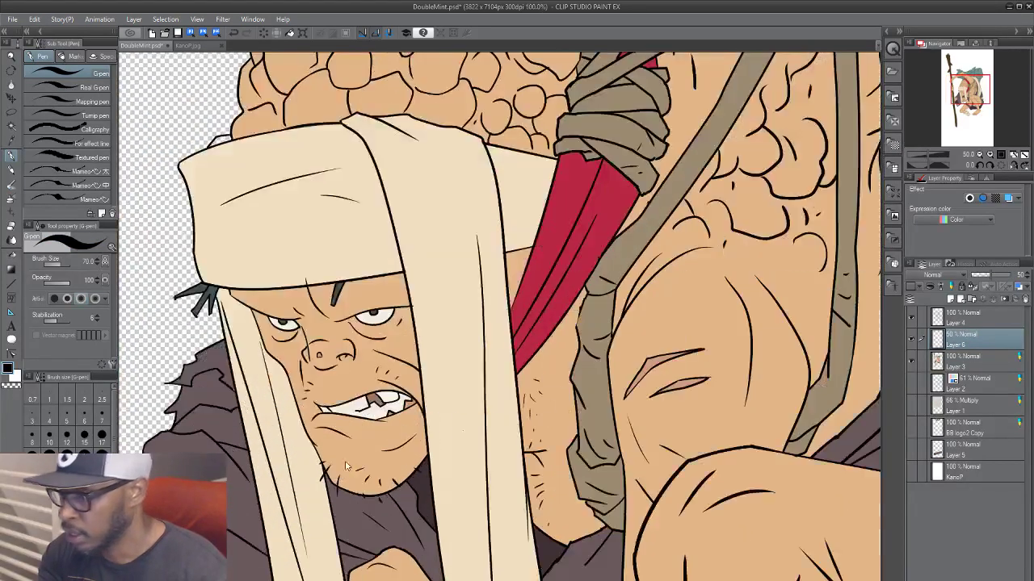
left_click_drag(353, 453, 356, 486)
key("bracketleft")
key("bracketleft")
key("bracketleft")
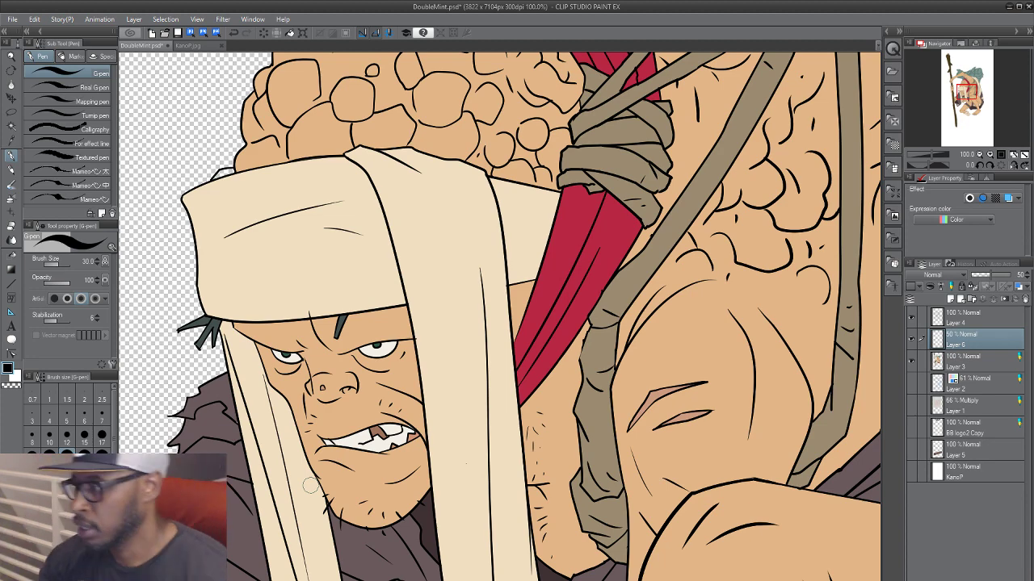
left_click_drag(576, 460, 392, 519)
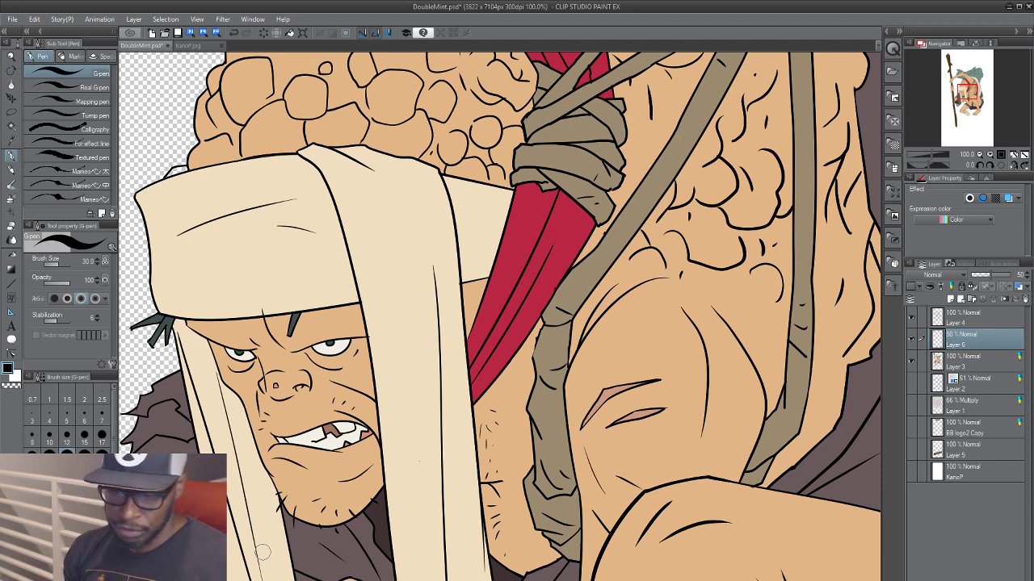
key("ctrl+minus")
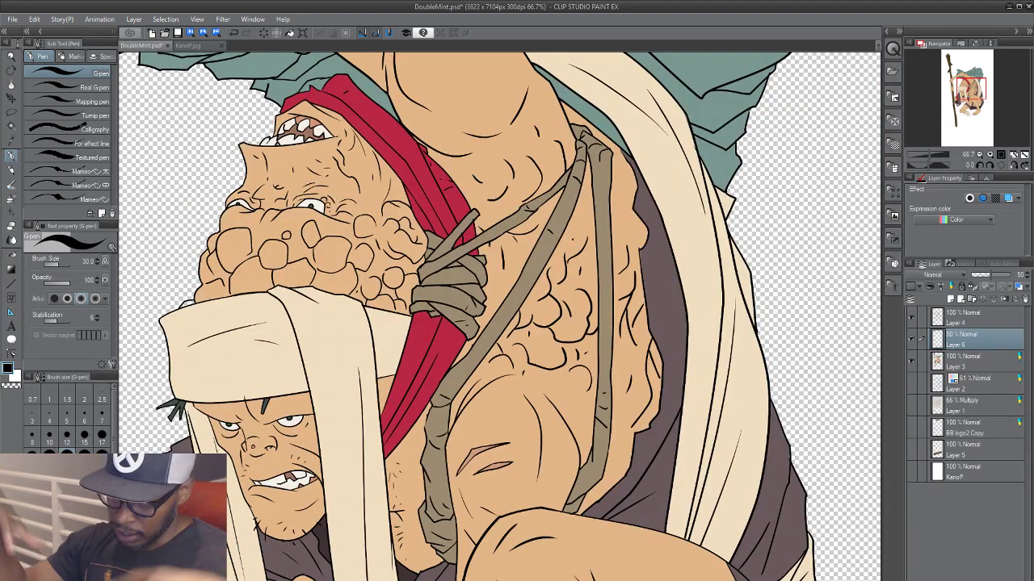
left_click_drag(373, 549, 401, 509)
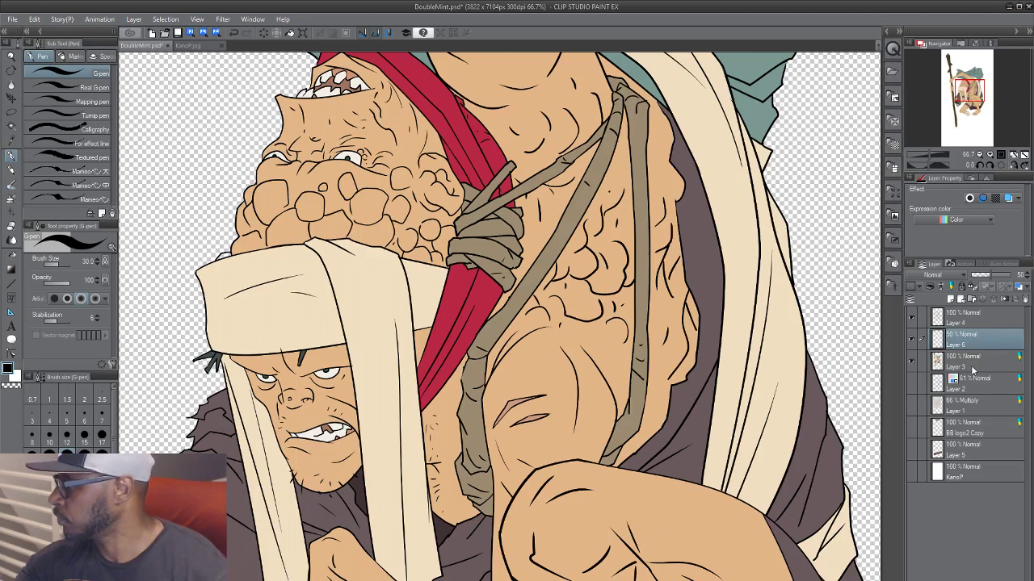
left_click(972, 369)
key("w")
left_click(402, 471)
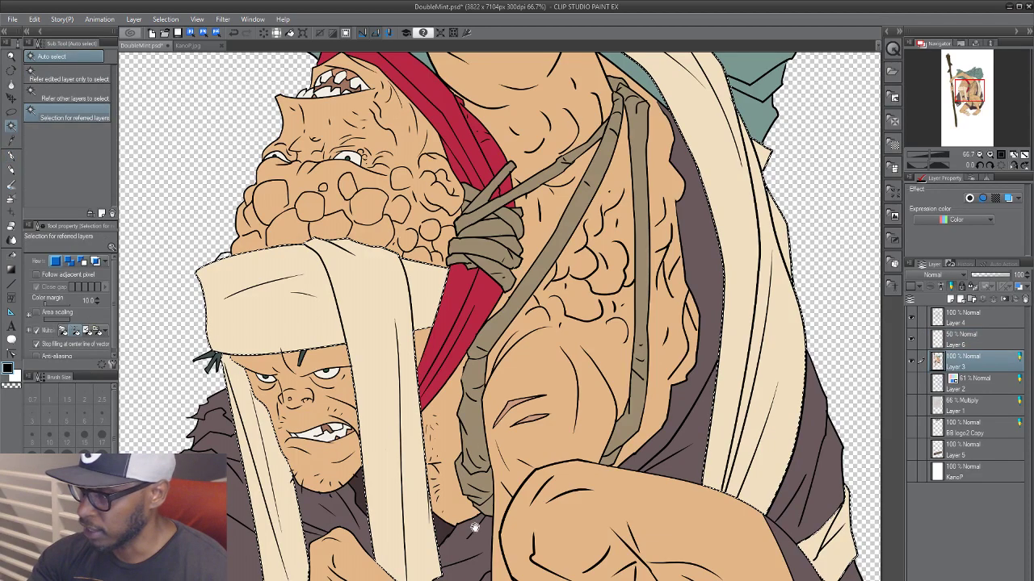
left_click_drag(532, 503, 586, 490)
left_click(975, 338)
left_click_drag(432, 422, 392, 496)
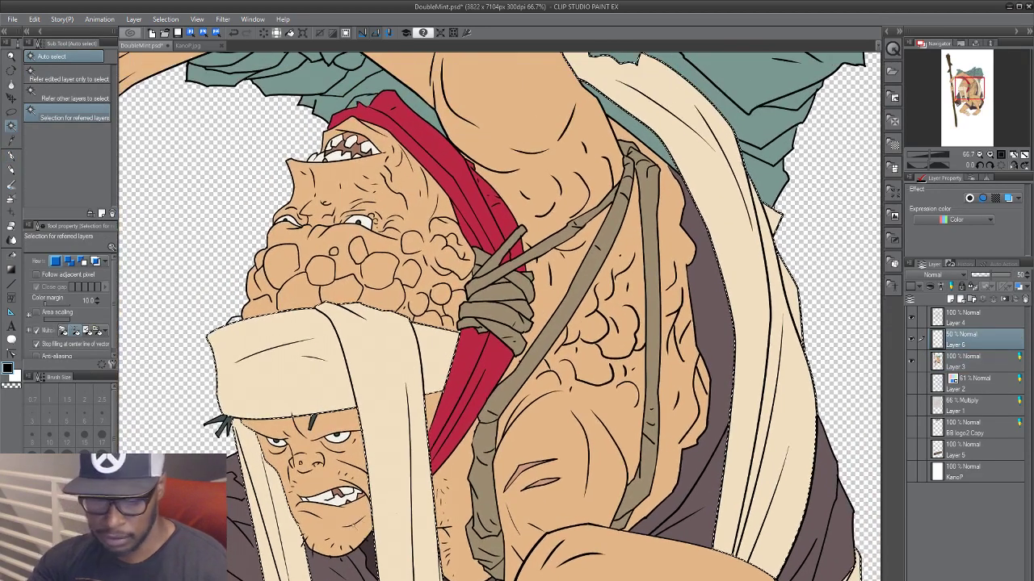
scroll(392, 496, "up", 1)
key("p")
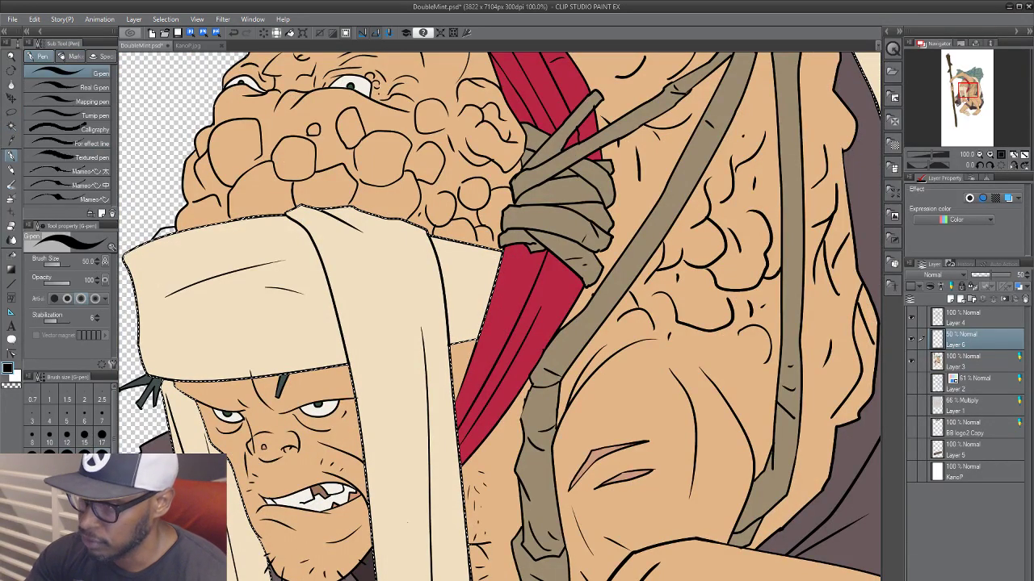
left_click(102, 458)
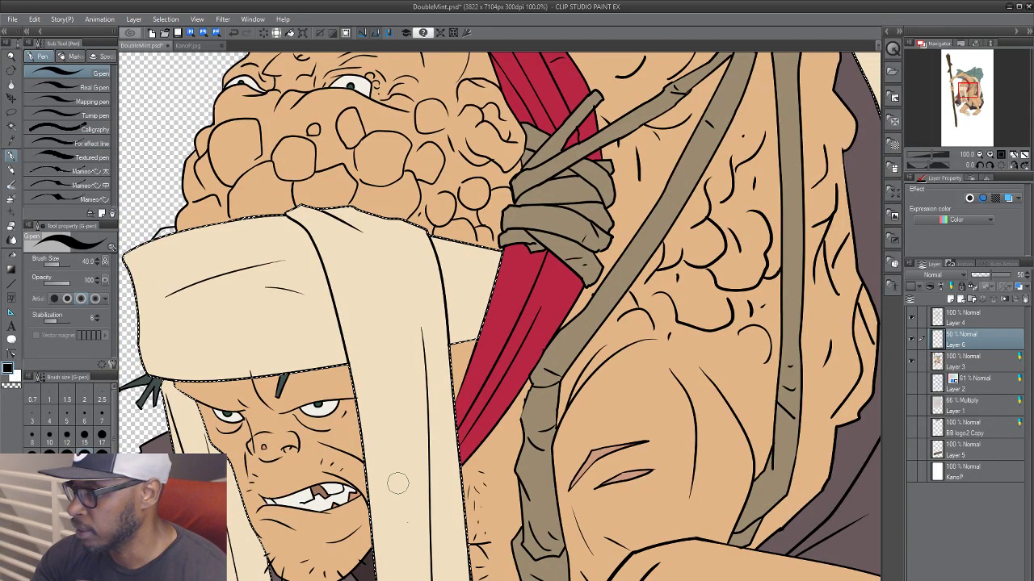
key("bracketleft")
key("bracketleft")
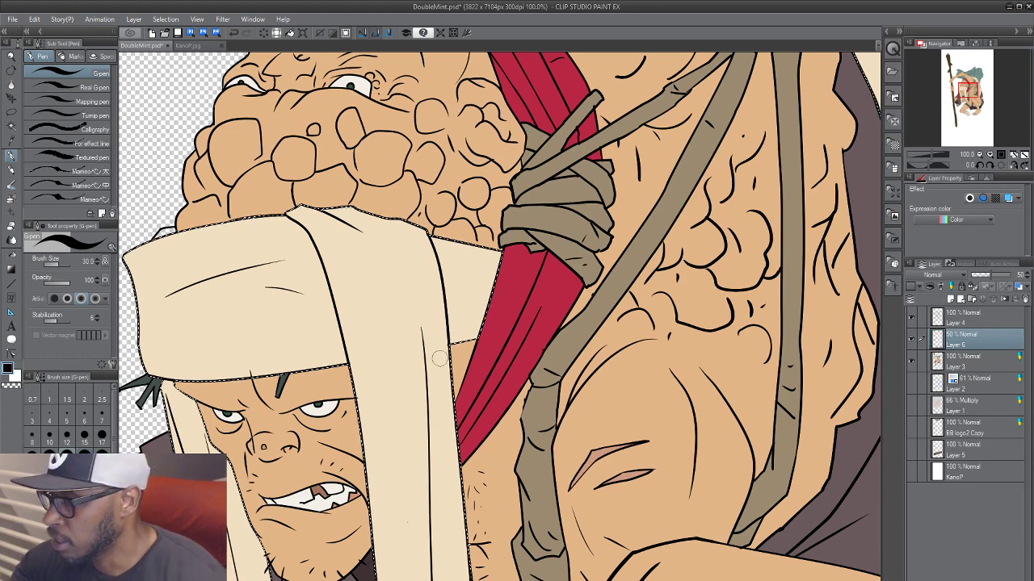
left_click_drag(449, 357, 463, 324)
key("ctrl+d")
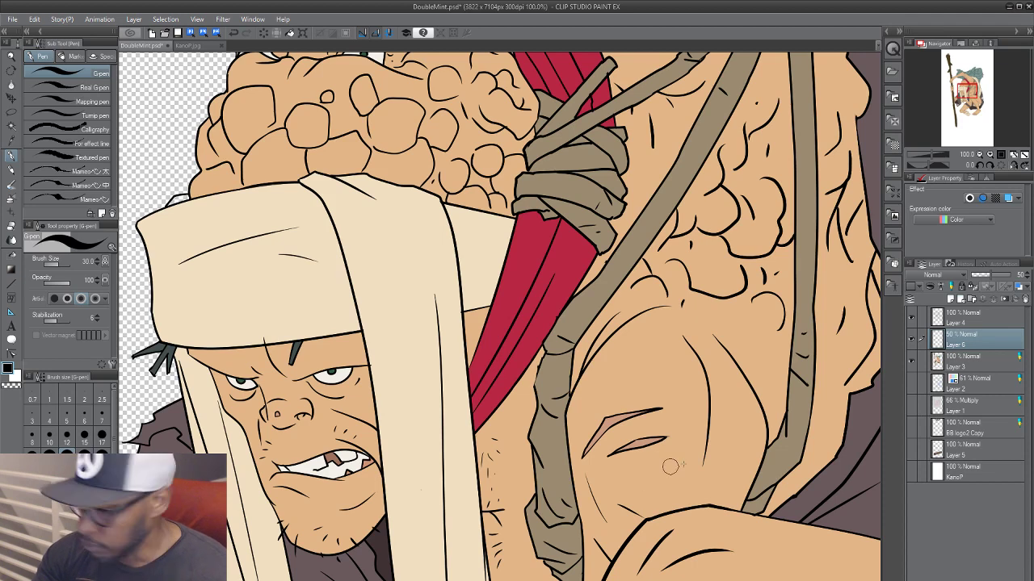
Step: Fill the headwrap's hanging cloth strips on Layer 3 with a darker greyish tan, referring to other layers
key("g")
key("g")
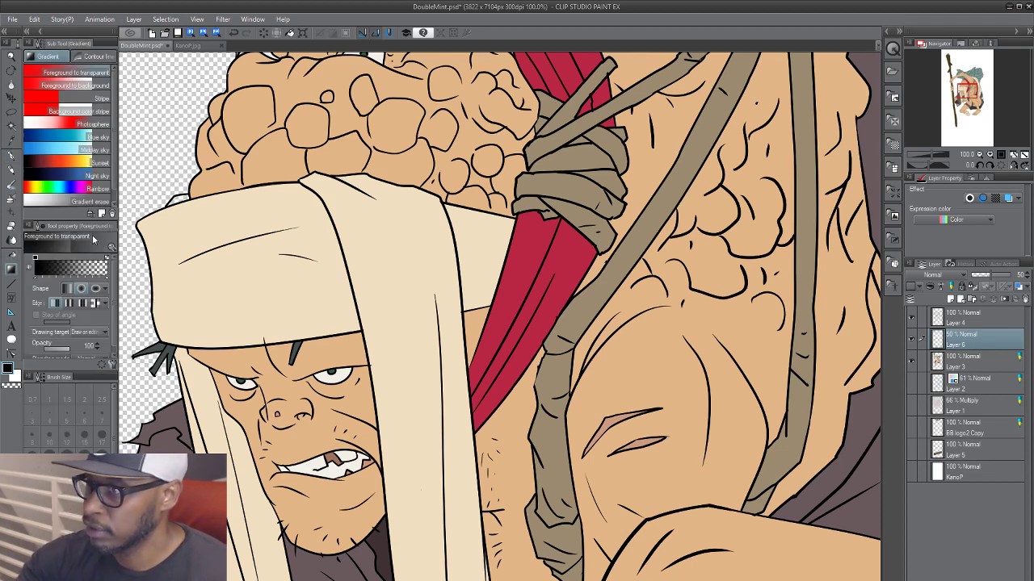
key("g")
left_click(71, 96)
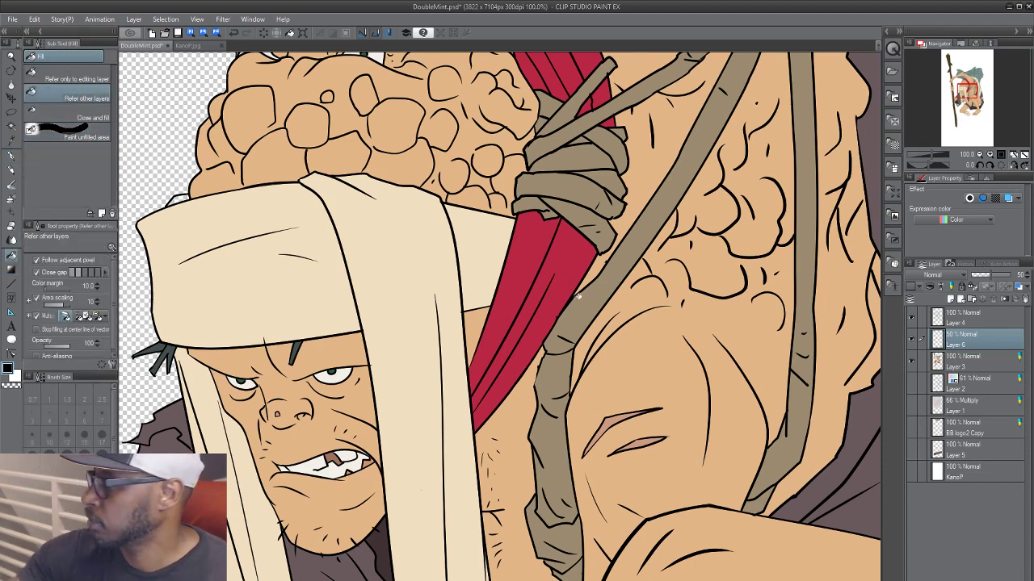
left_click(963, 368)
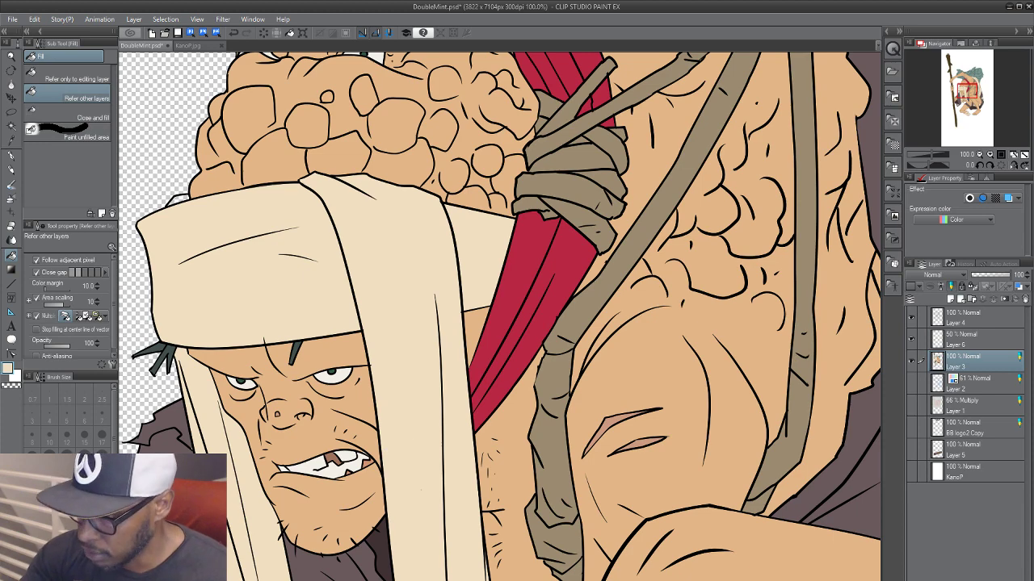
left_click(423, 400)
left_click(267, 522)
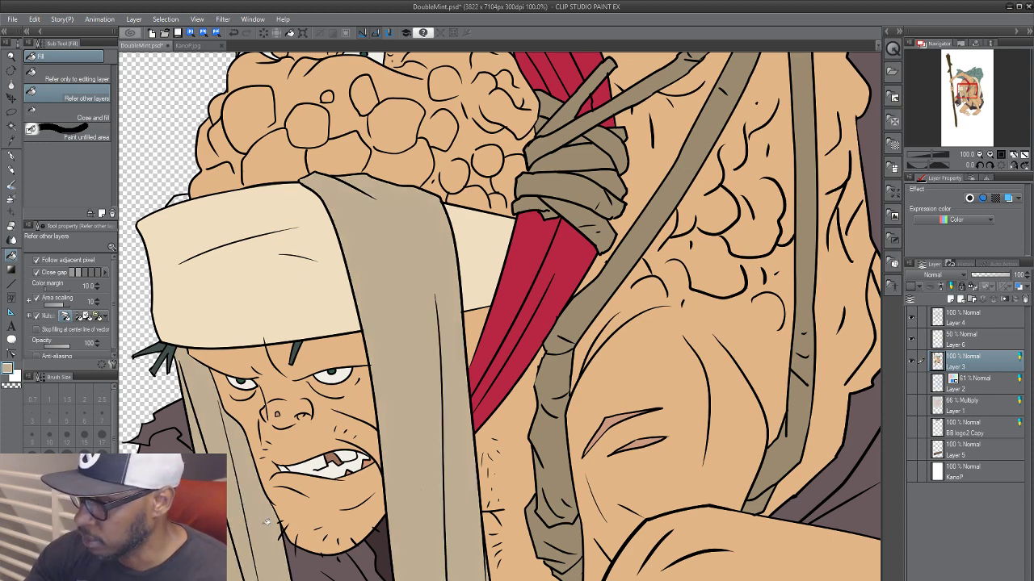
left_click_drag(280, 507, 339, 283)
left_click_drag(574, 348, 524, 487)
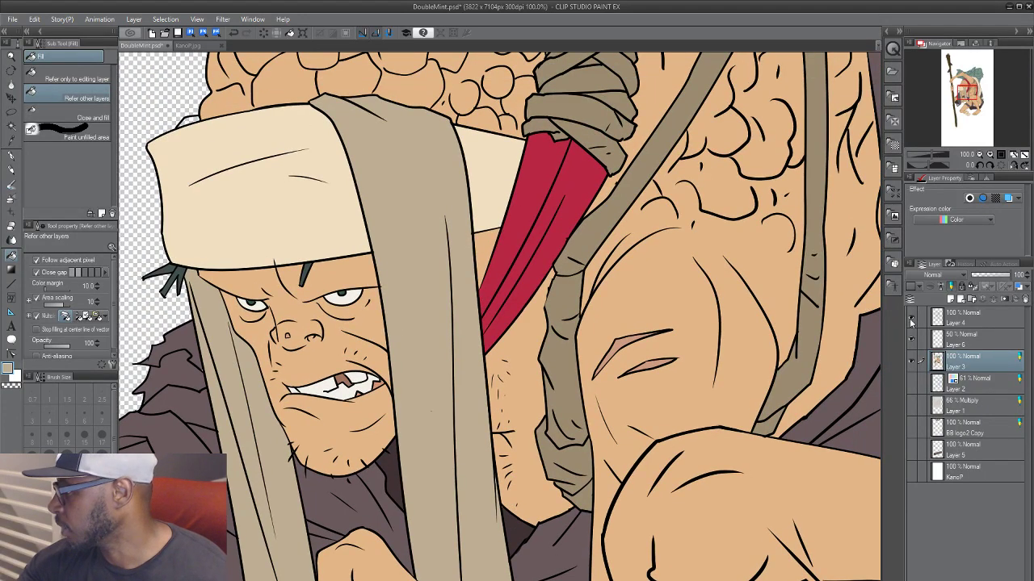
Step: Hide Layers 4 and 6 and paint the unfilled gaps along the edges of the hanging strip beside the face
left_click(912, 339)
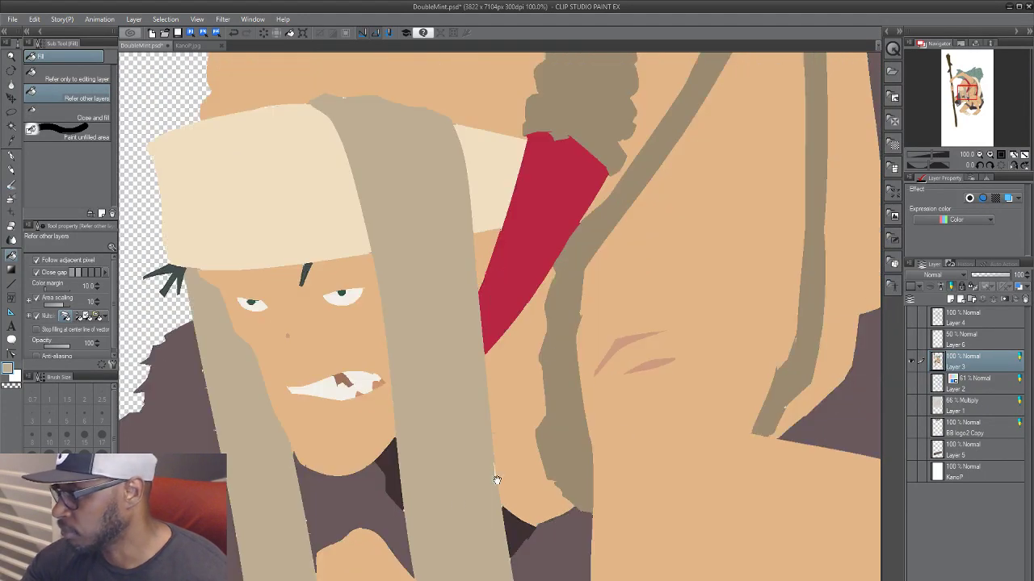
left_click_drag(496, 479, 321, 549)
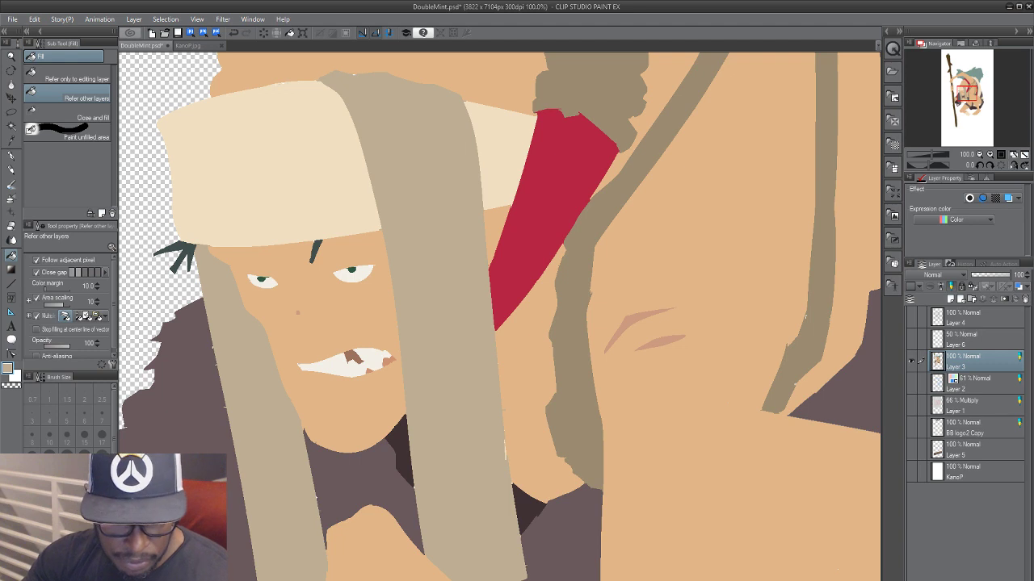
left_click(77, 129)
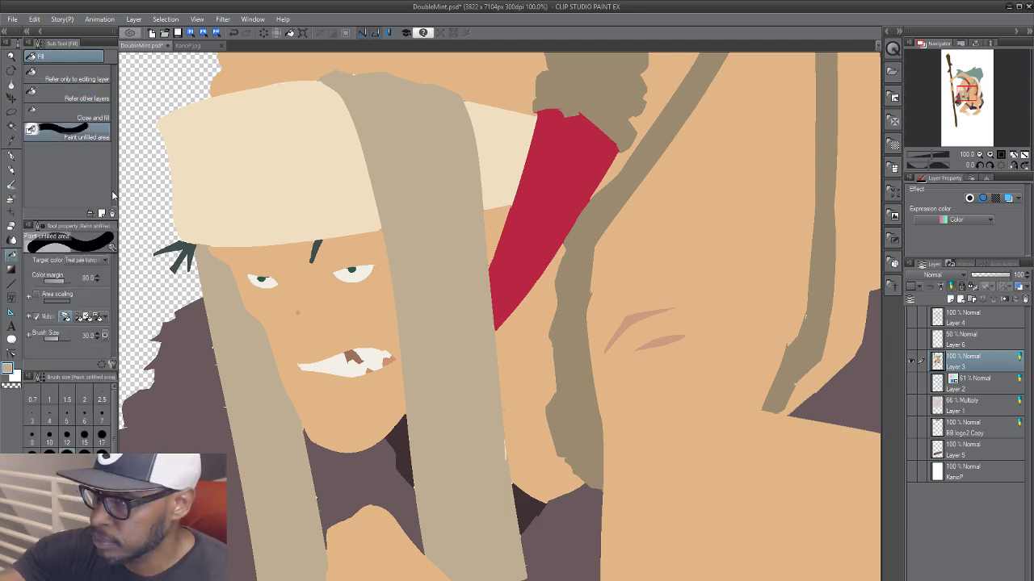
left_click_drag(214, 311, 231, 435)
left_click_drag(293, 528, 316, 474)
left_click_drag(321, 488, 321, 501)
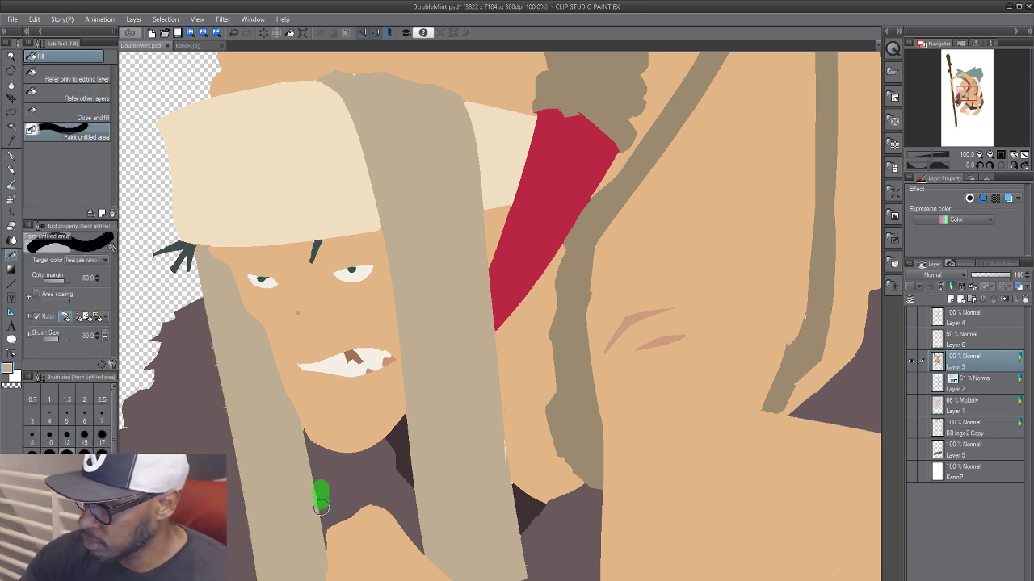
left_click_drag(354, 559, 334, 483)
Step: Fill the remaining gaps along both tan strips down to their lower ends with Paint unfilled area at brush size 60
key("bracketright")
key("bracketright")
key("bracketright")
left_click_drag(475, 317, 483, 396)
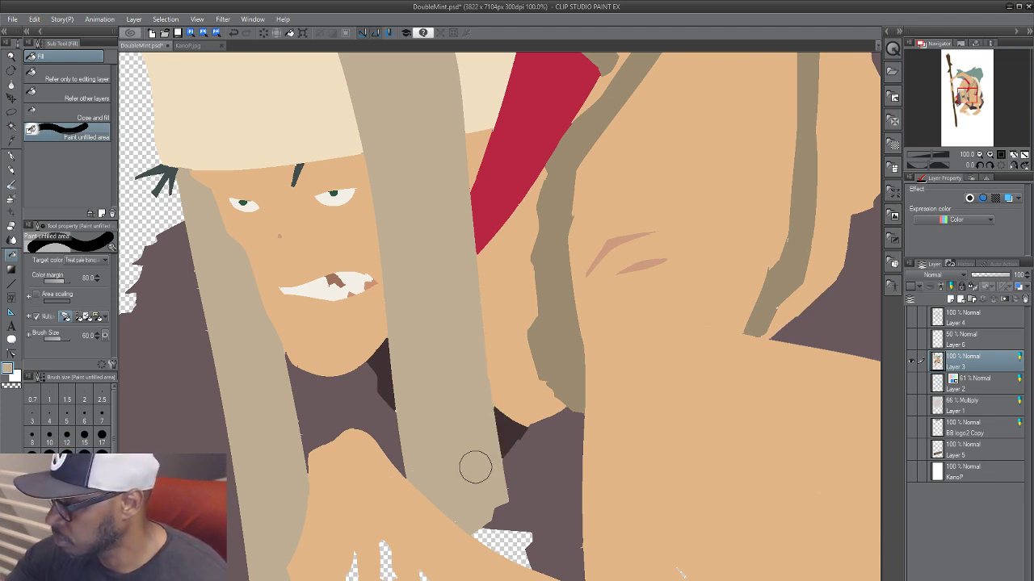
left_click_drag(500, 483, 476, 513)
left_click_drag(407, 505, 447, 430)
left_click_drag(306, 451, 306, 513)
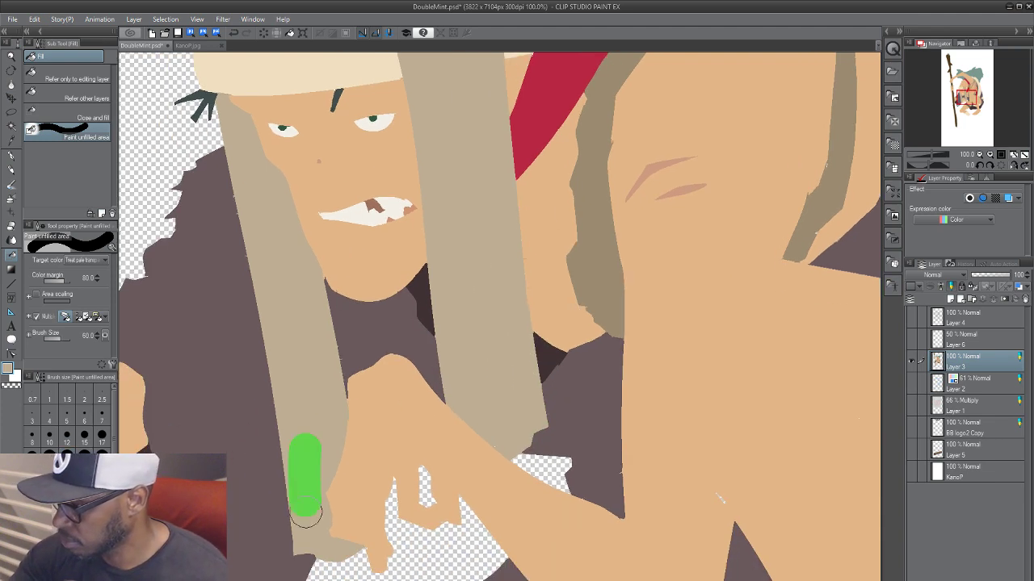
left_click_drag(294, 564, 263, 310)
left_click_drag(272, 198, 298, 418)
left_click_drag(341, 535, 347, 574)
left_click_drag(386, 134, 452, 169)
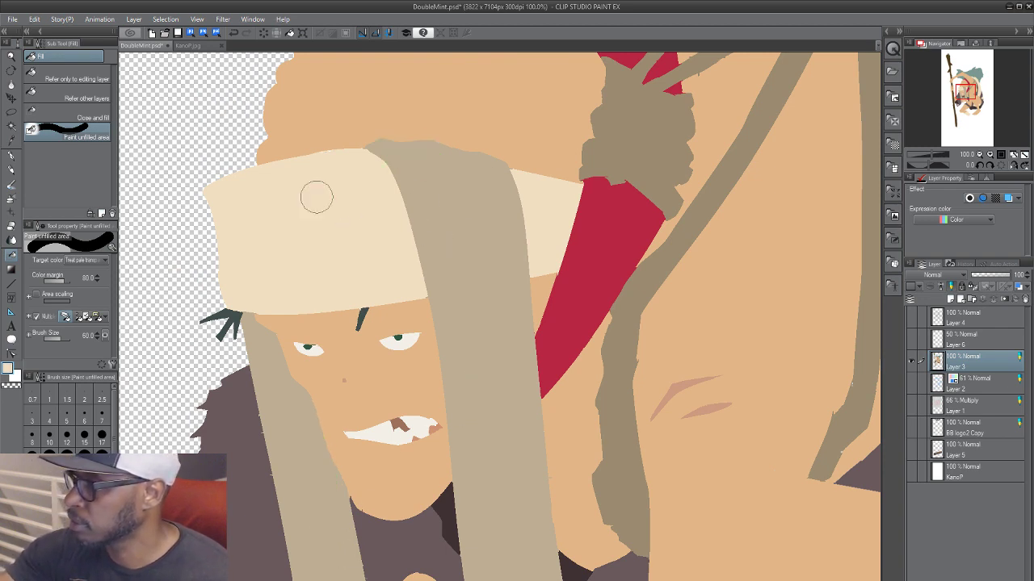
Step: Fill the small gaps in the headwrap's forehead band and the section beside the red cloth with cream
left_click_drag(286, 174, 247, 197)
left_click_drag(545, 182, 578, 185)
left_click_drag(539, 245, 547, 261)
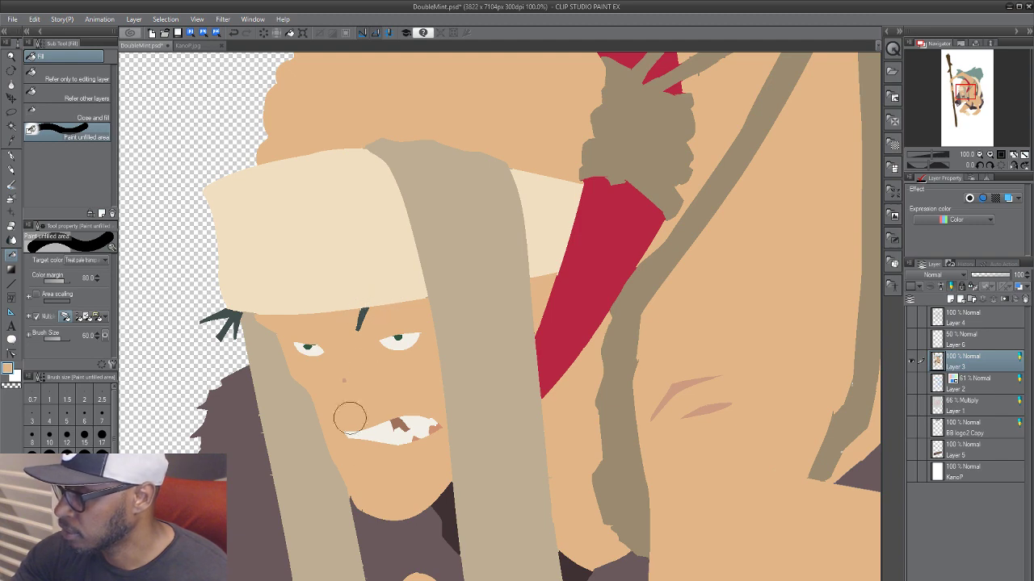
Step: Sample the robe's purple and paint the unfilled gaps along its jagged shoulder edge
left_click_drag(314, 478, 365, 314)
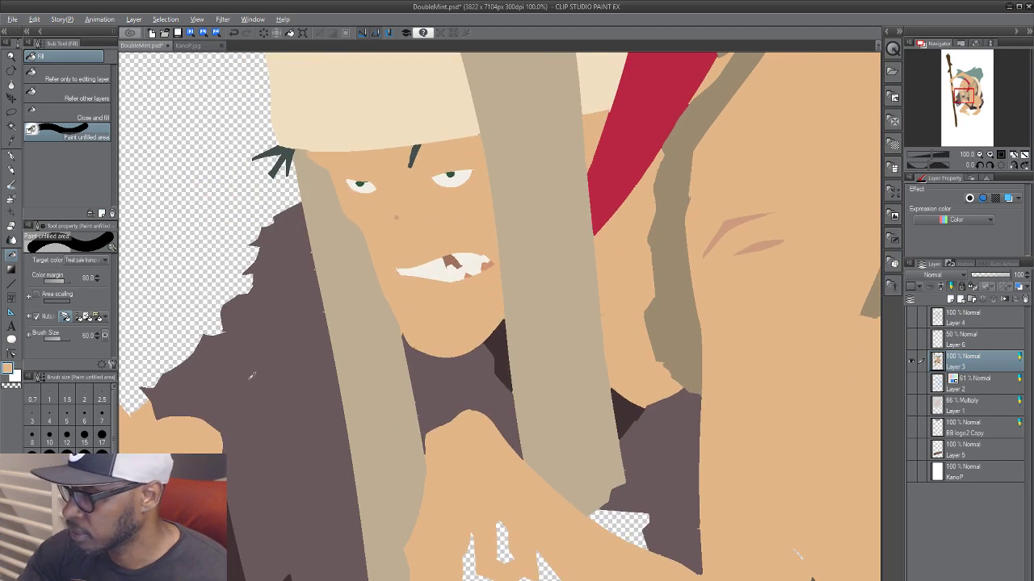
left_click(250, 379, "alt")
left_click_drag(234, 335, 220, 315)
left_click_drag(506, 379, 428, 481)
left_click_drag(542, 479, 508, 506)
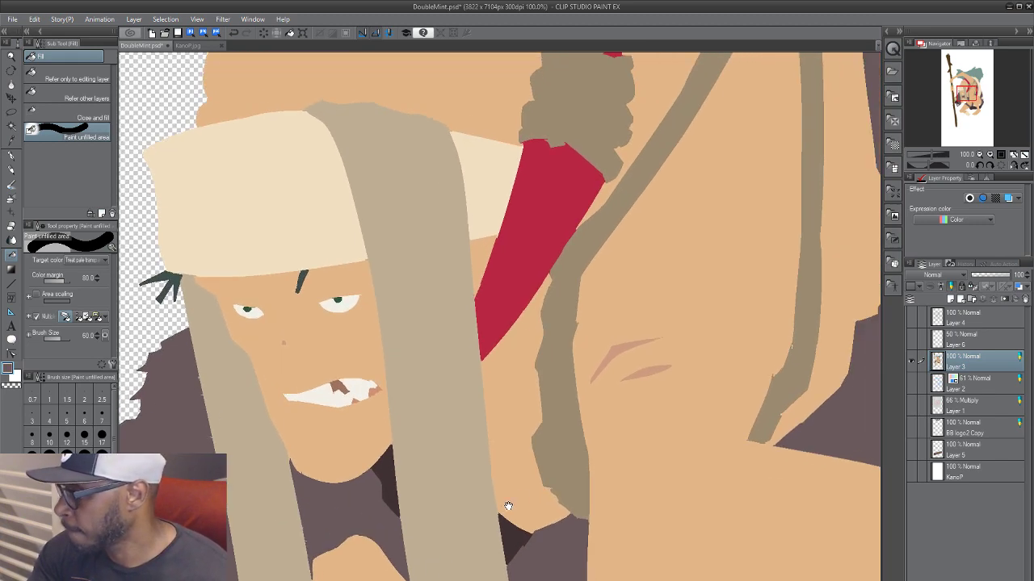
Step: Show Layers 4 and 6 over the flat colours again and make Layer 4 the active layer
left_click_drag(911, 339, 911, 318)
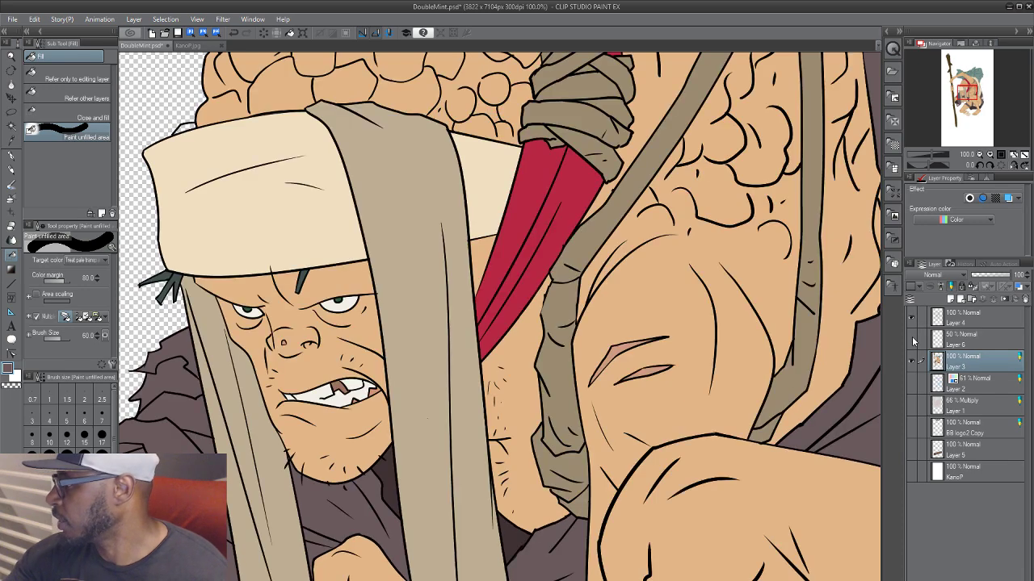
left_click(912, 319)
left_click(911, 318)
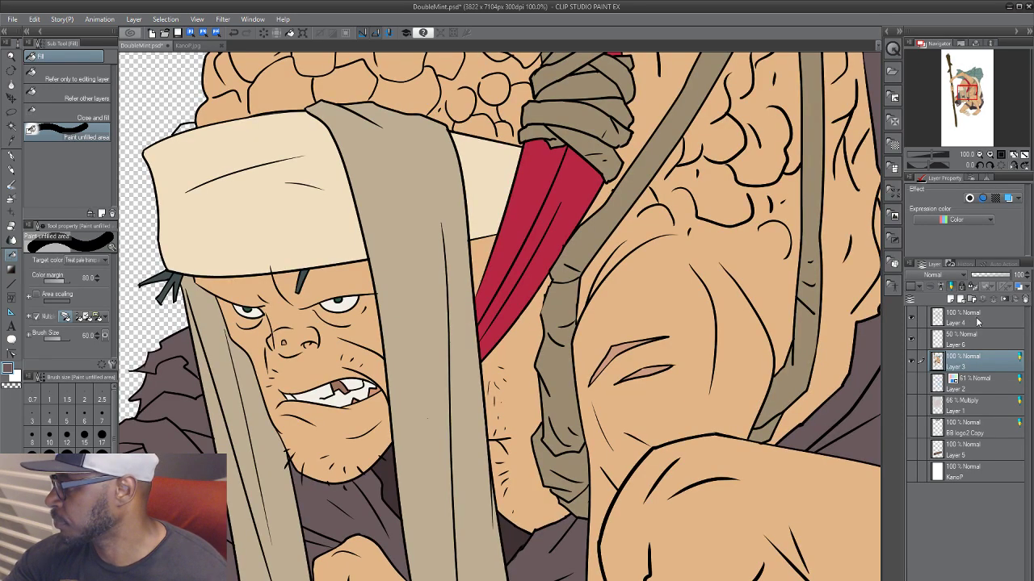
left_click(981, 317)
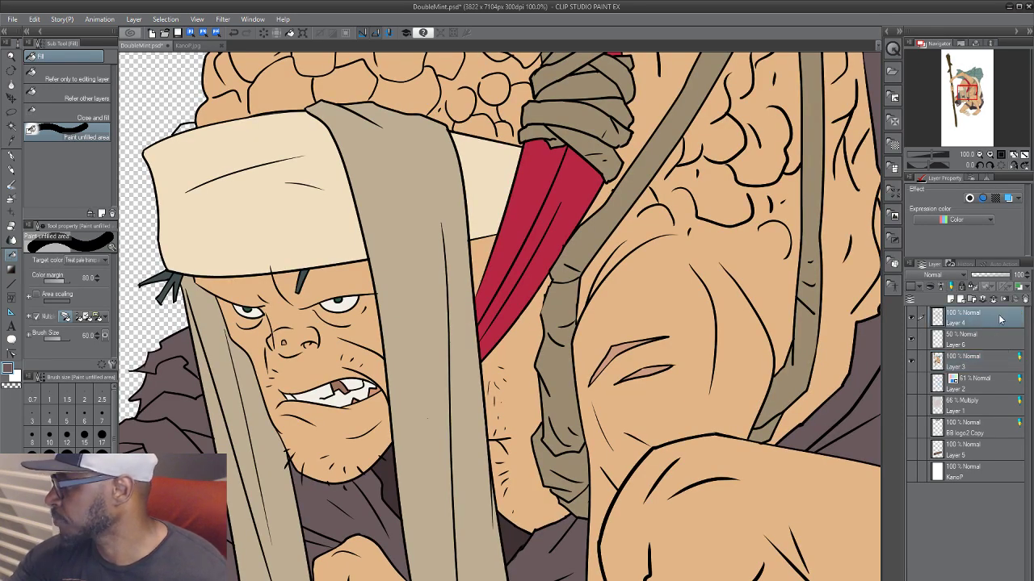
Step: Select the tan headwrap cloth areas on Layer 3 and sample black from the line art for the G-pen
left_click_drag(569, 421, 541, 455)
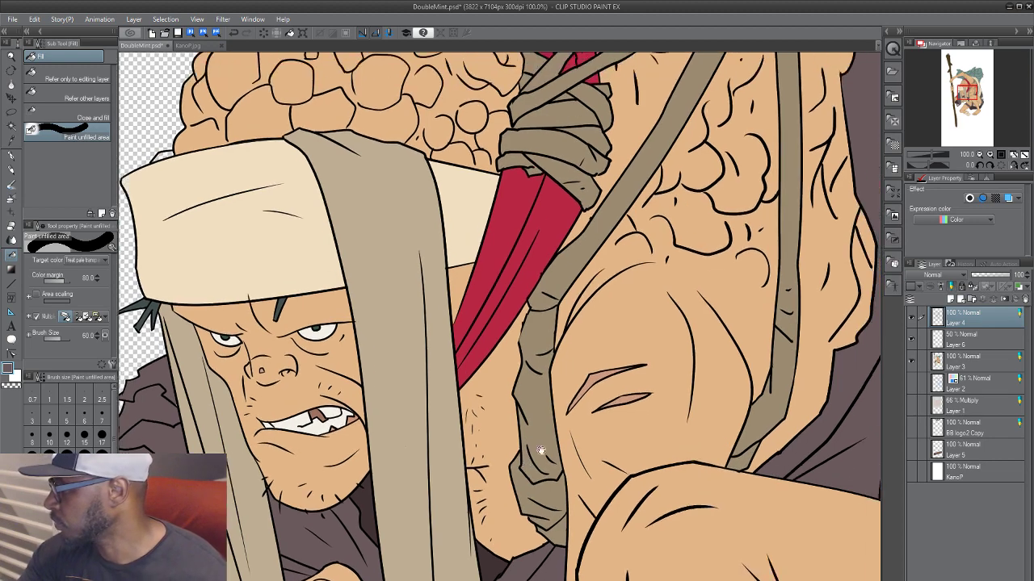
mouse_move(594, 394)
left_mouse_down()
mouse_move(528, 477)
mouse_move(494, 481)
left_mouse_up()
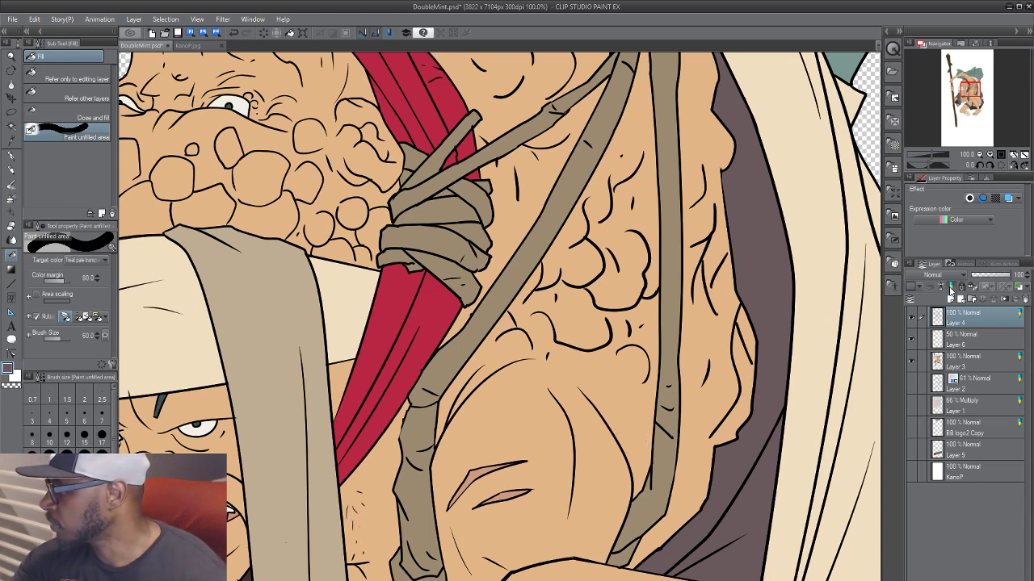
left_click_drag(363, 474, 419, 512)
left_click(968, 363)
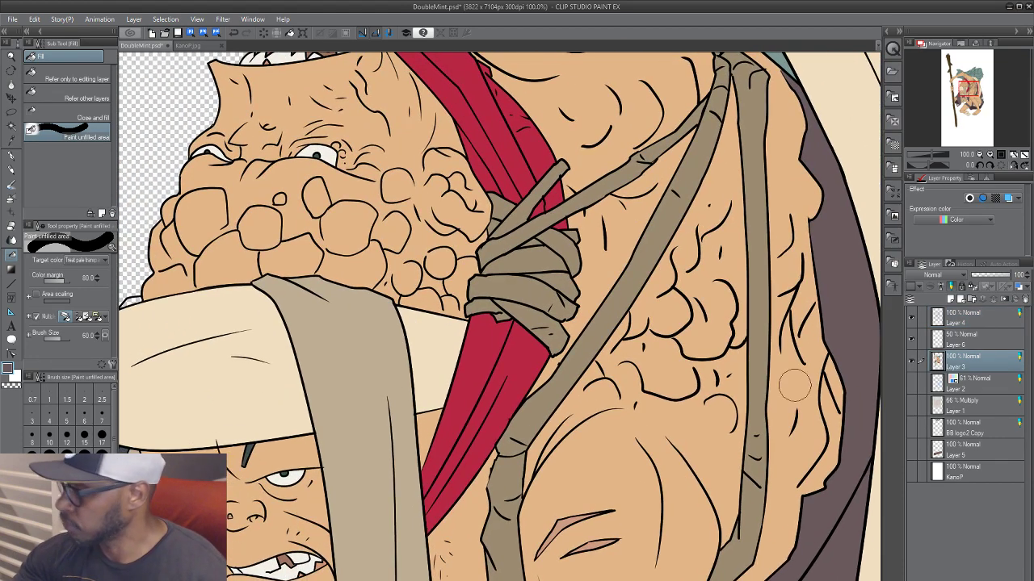
key("w")
left_click(368, 486)
left_click_drag(424, 554, 568, 434)
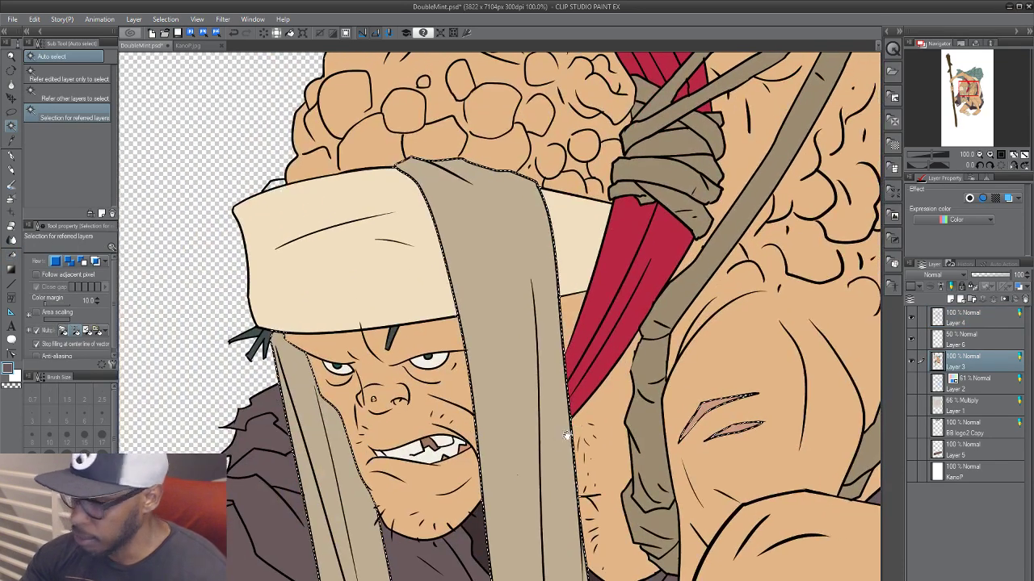
key("p")
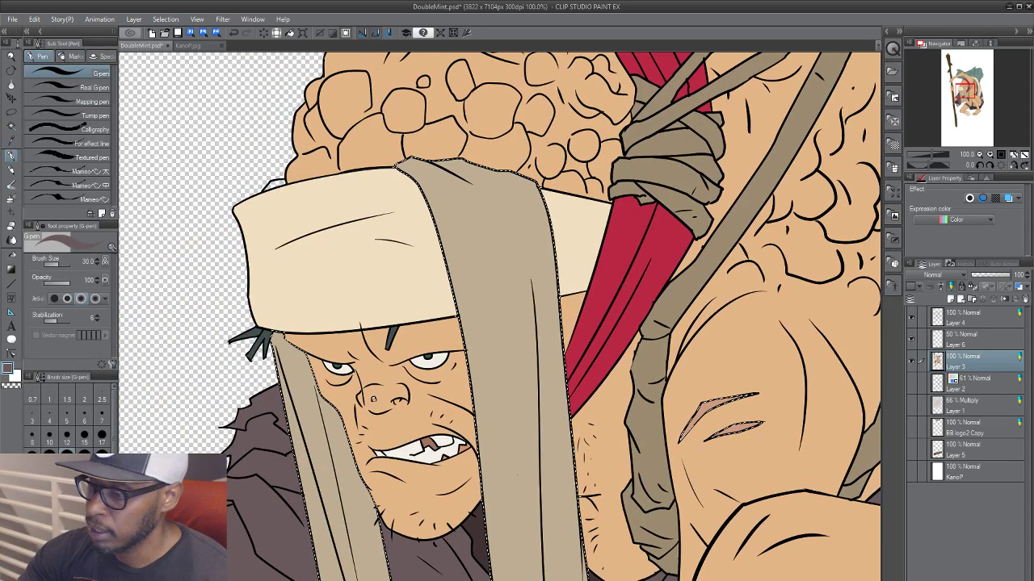
left_click(440, 464, "alt")
left_click_drag(494, 494, 482, 443)
left_click_drag(422, 558, 434, 439)
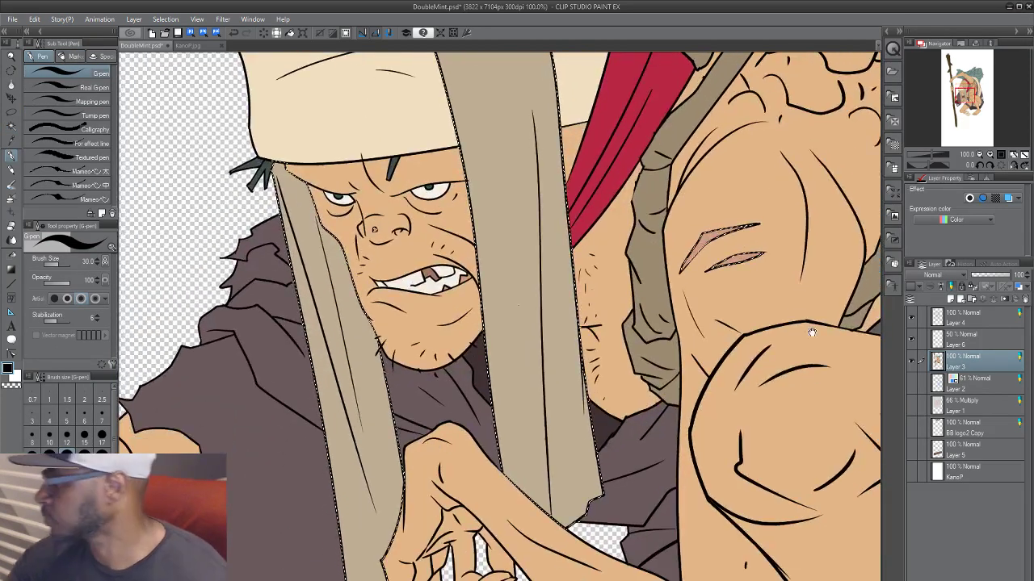
Step: Rename Layer 6 as Shadows, clear the selection and save the document
left_click(975, 340)
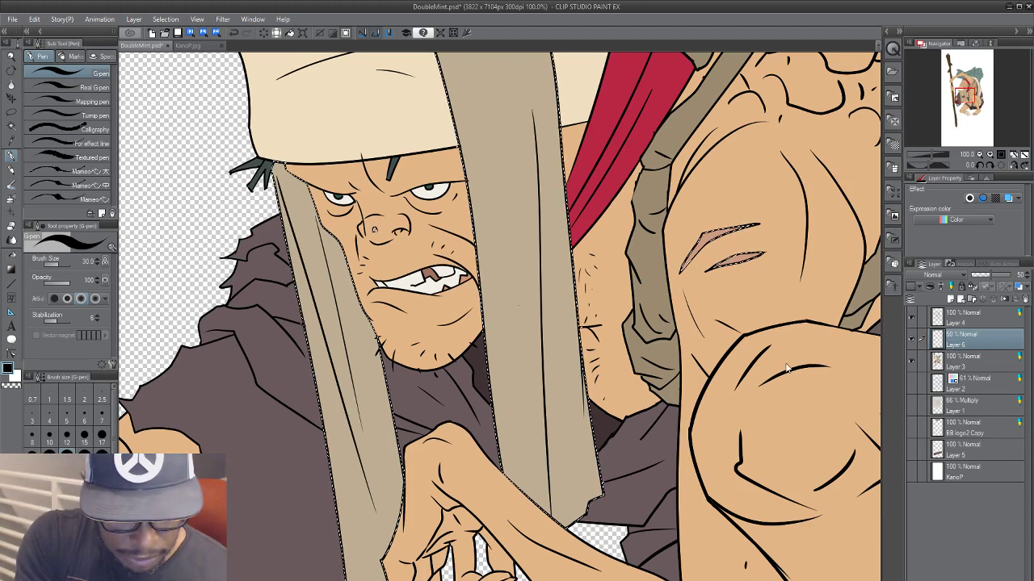
type("SHadows")
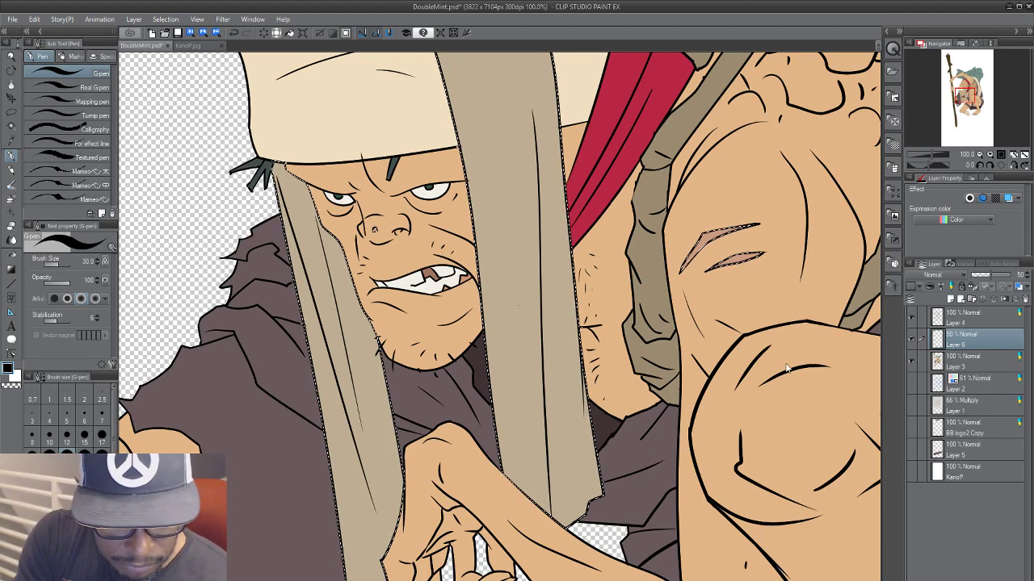
key("Return")
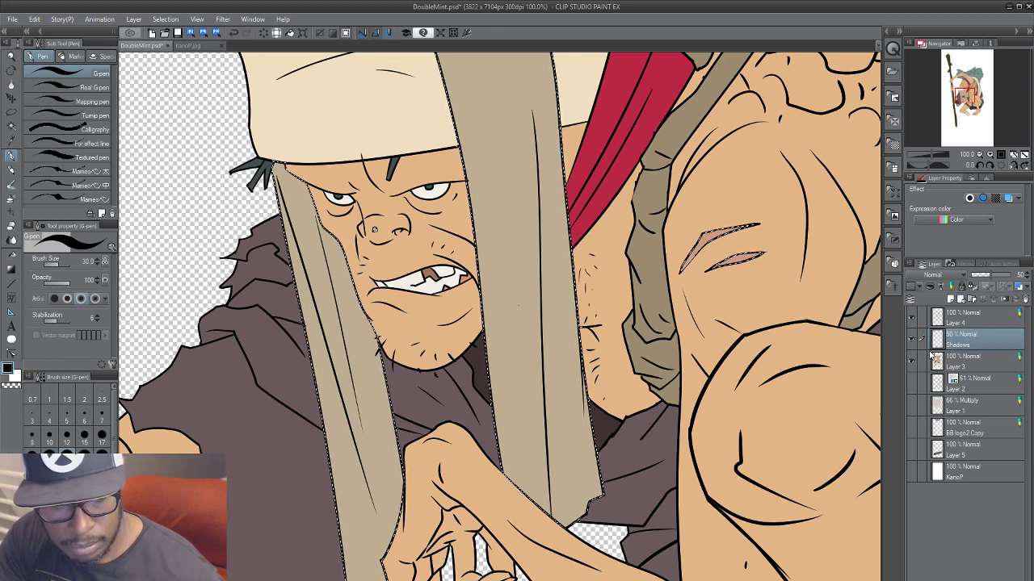
key("ctrl+d")
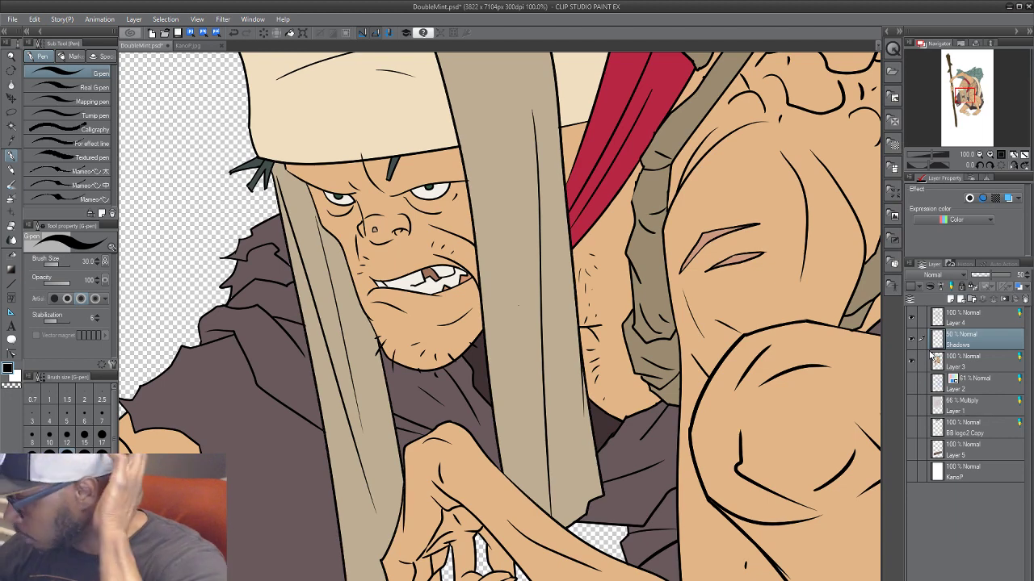
key("ctrl+s")
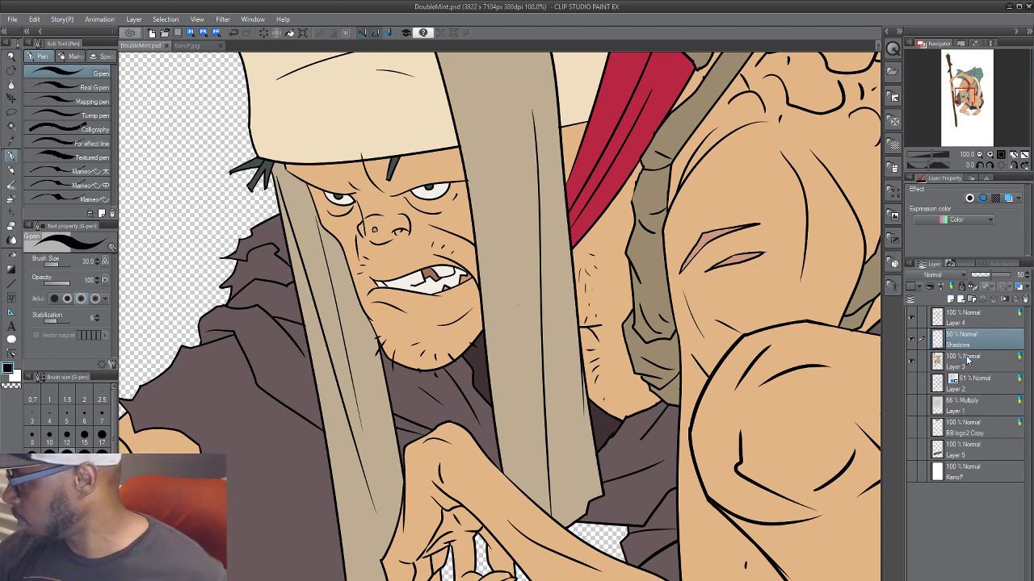
Step: Select the tan headwrap strips from Layer 3 and make the Shadows layer active for inking with the G-pen
left_click(967, 361)
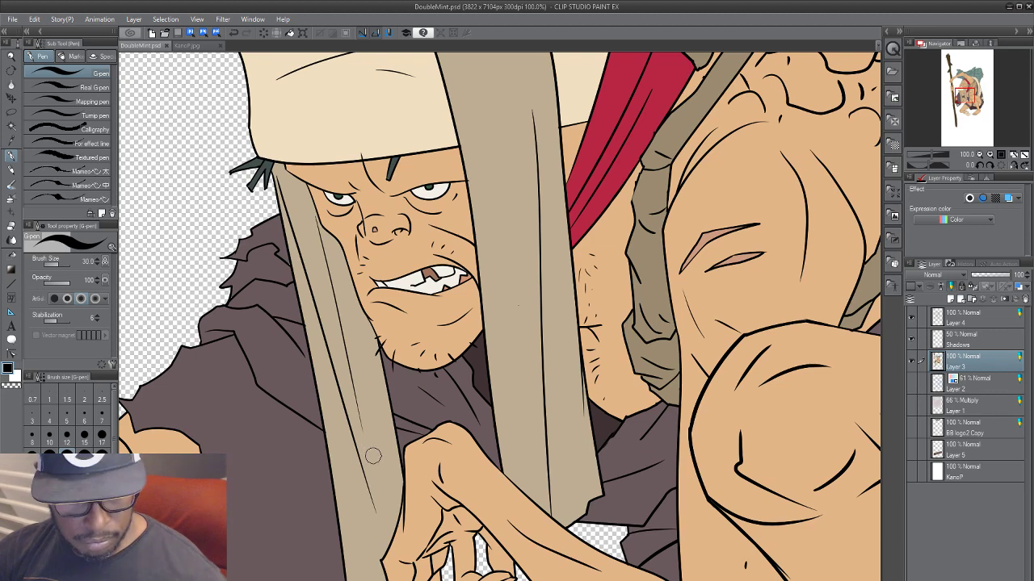
key("w")
left_click(369, 410)
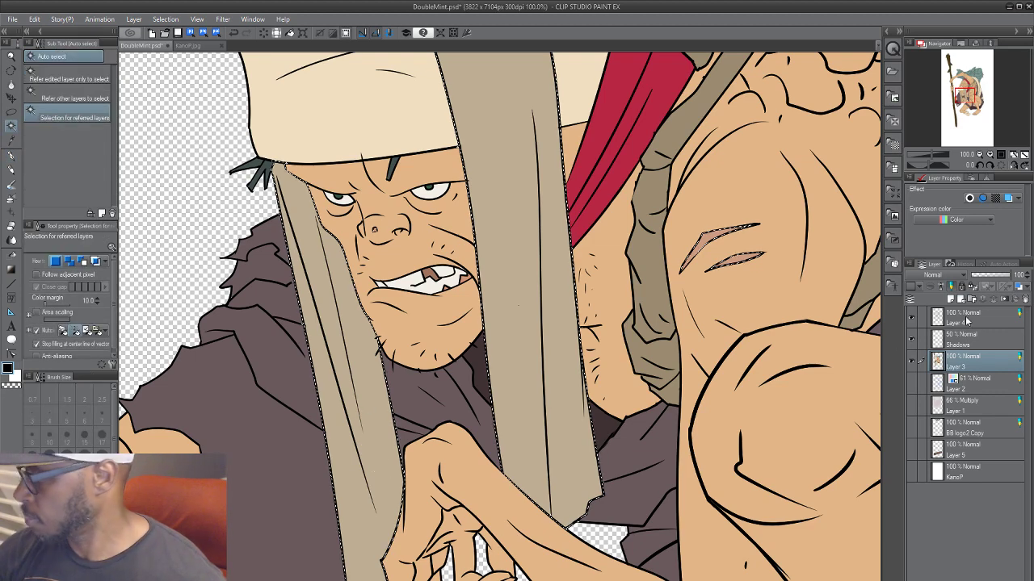
left_click(971, 345)
left_click_drag(366, 396, 354, 433)
key("p")
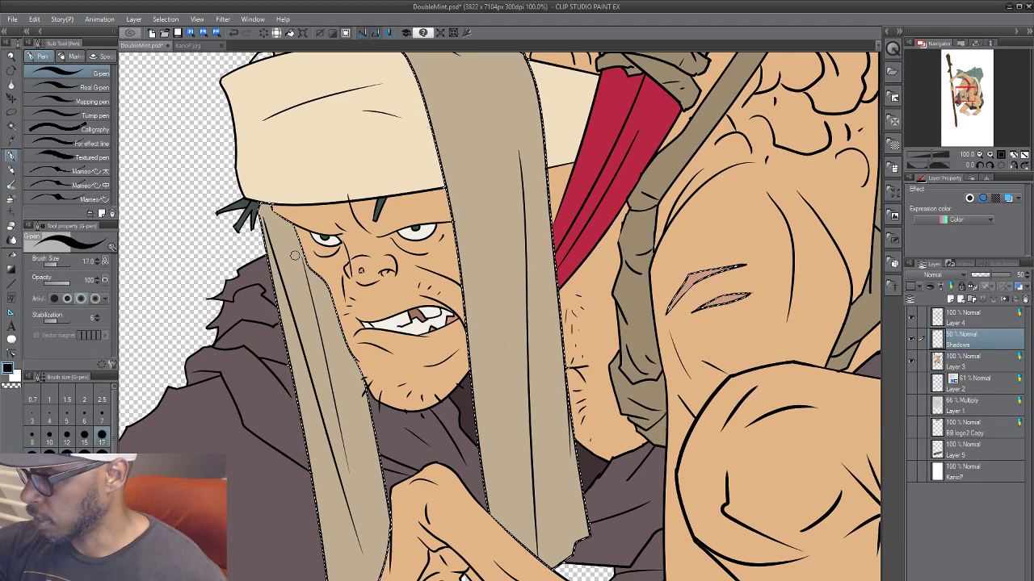
Step: Paint black shadows along the narrow tan strip's edge beside the face and beneath its fold line, using brush sizes 25 to 50
key("bracketleft")
key("bracketright")
key("bracketright")
key("bracketright")
mouse_move(249, 175)
left_mouse_down()
mouse_move(306, 262)
mouse_move(375, 406)
left_mouse_up()
key("bracketleft")
key("bracketleft")
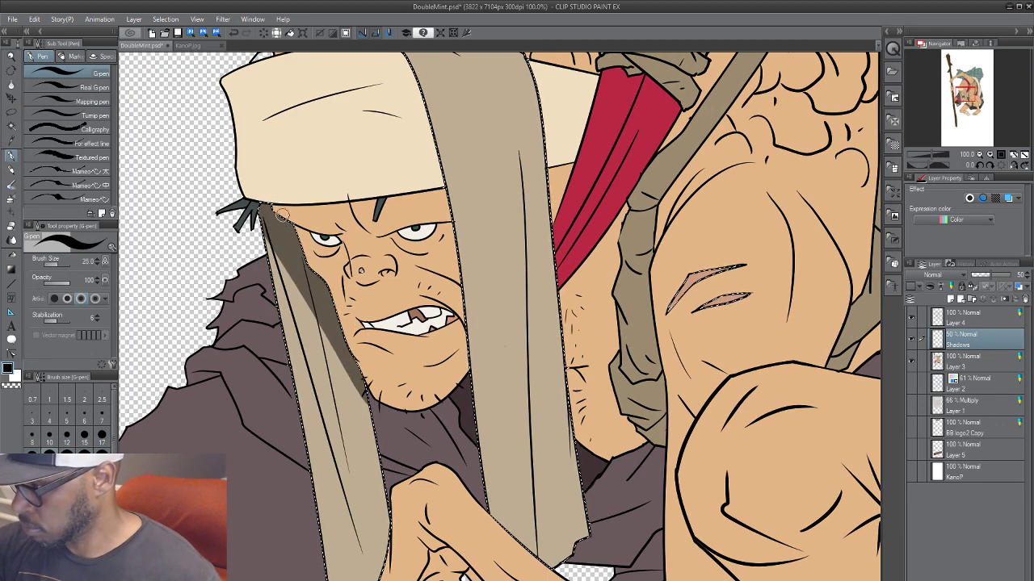
left_click_drag(310, 303, 355, 494)
left_click_drag(319, 296, 386, 543)
key("bracketright")
key("bracketright")
left_click_drag(354, 390, 380, 487)
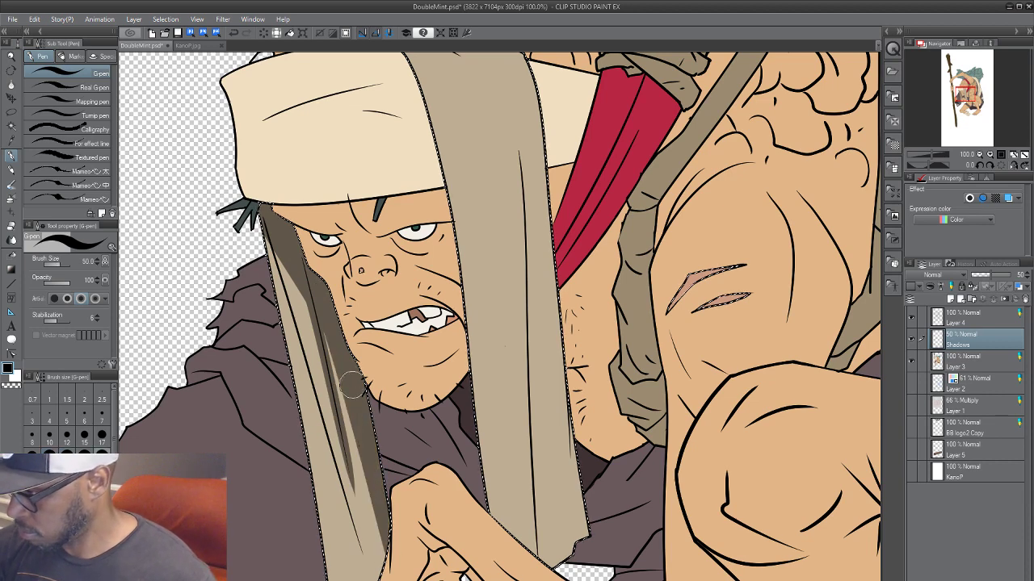
Step: Paint a tapered fold shadow at the lower end of the narrow tan strip, beside the hand
left_click_drag(402, 546, 366, 307)
left_click_drag(307, 143, 356, 457)
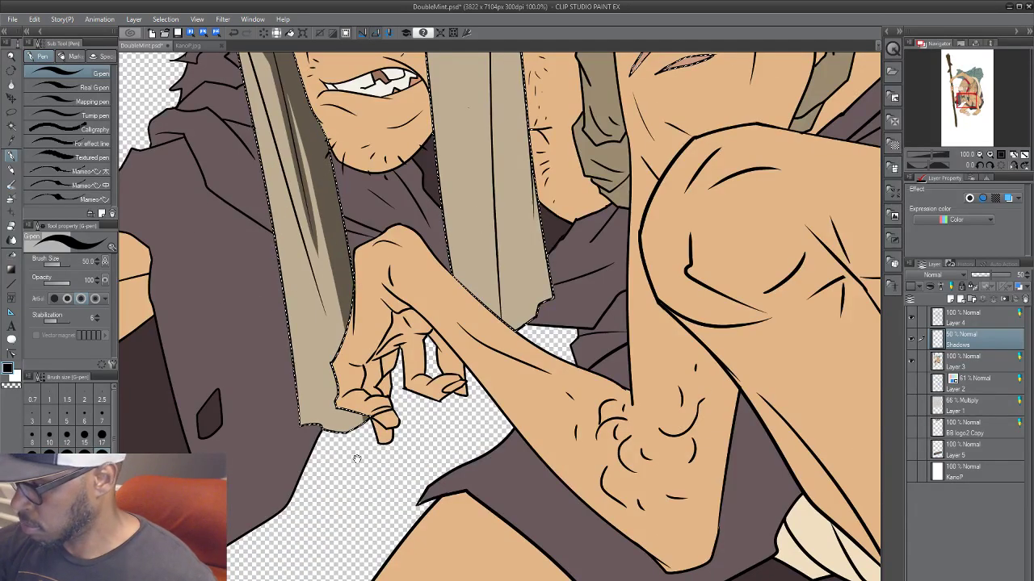
left_click_drag(255, 117, 334, 473)
left_click_drag(289, 264, 331, 395)
key("ctrl+z")
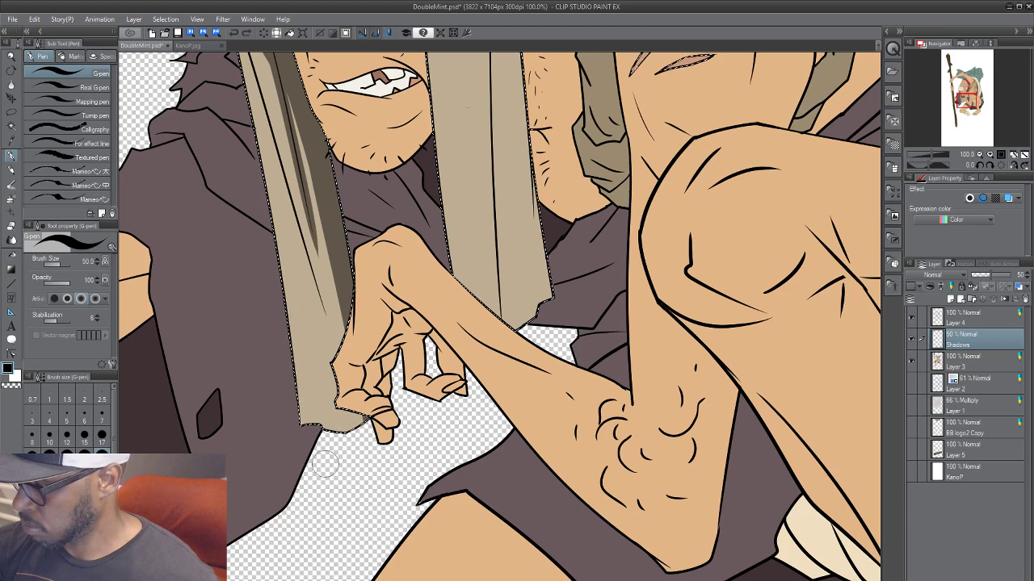
left_click_drag(264, 218, 325, 485)
key("ctrl+z")
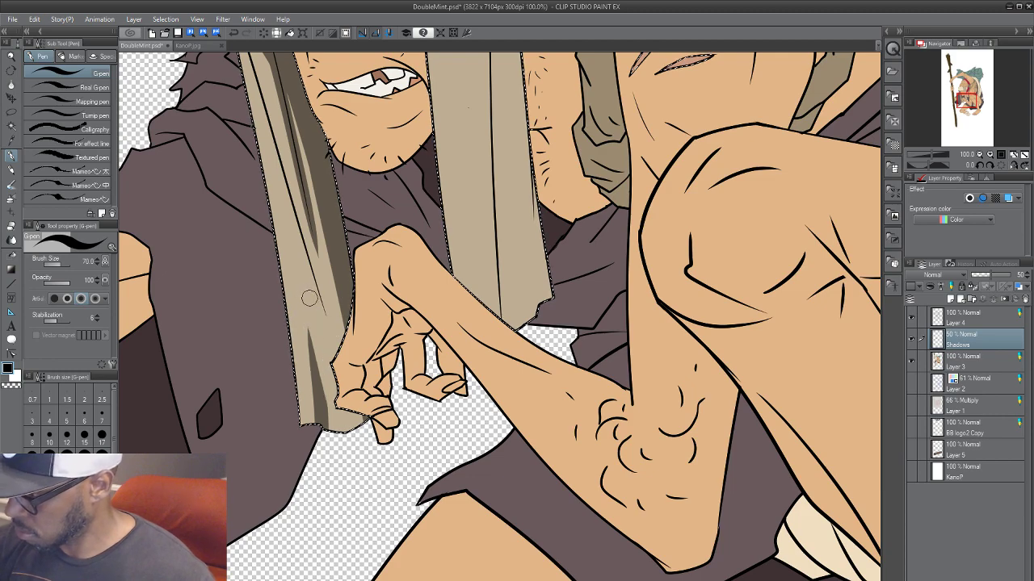
Step: Paint tapered shadows beside the wide tan strip's central crease and along its outer edge with brush size 70
scroll(380, 356, "up", 5)
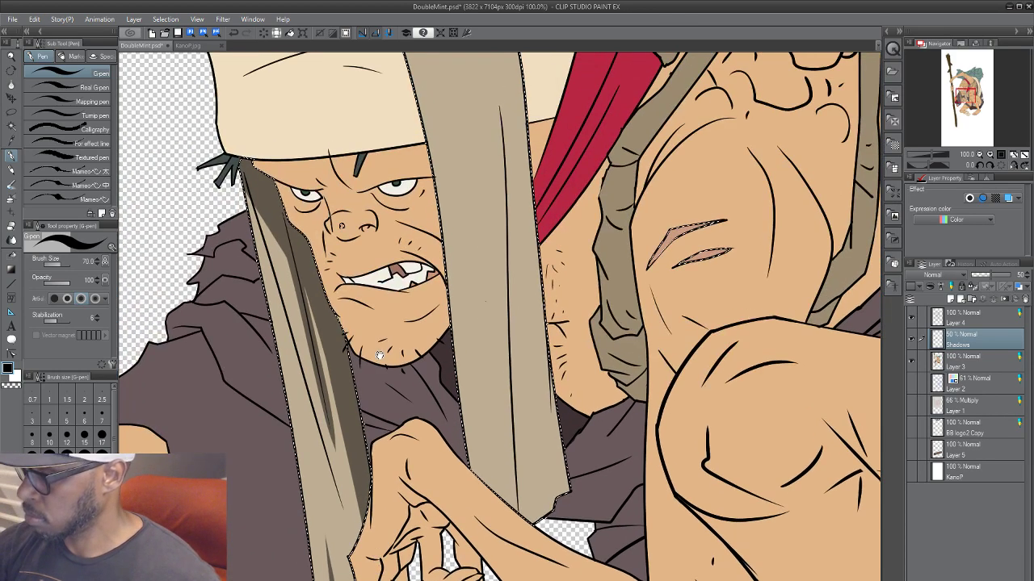
left_click_drag(451, 310, 366, 195)
scroll(388, 242, "up", 5)
left_click_drag(399, 575, 392, 239)
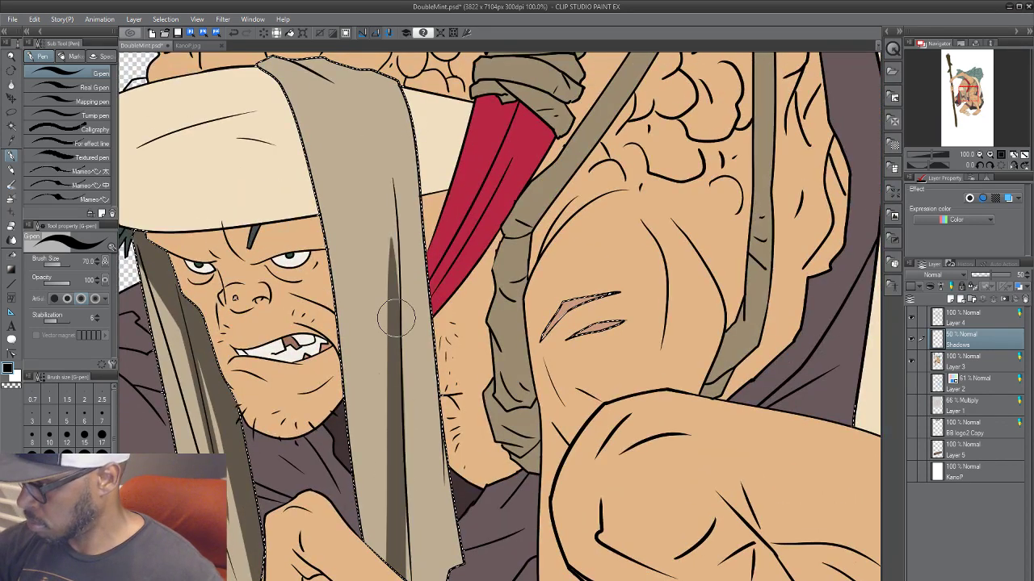
key("ctrl+z")
left_click_drag(392, 143, 398, 577)
key("ctrl+z")
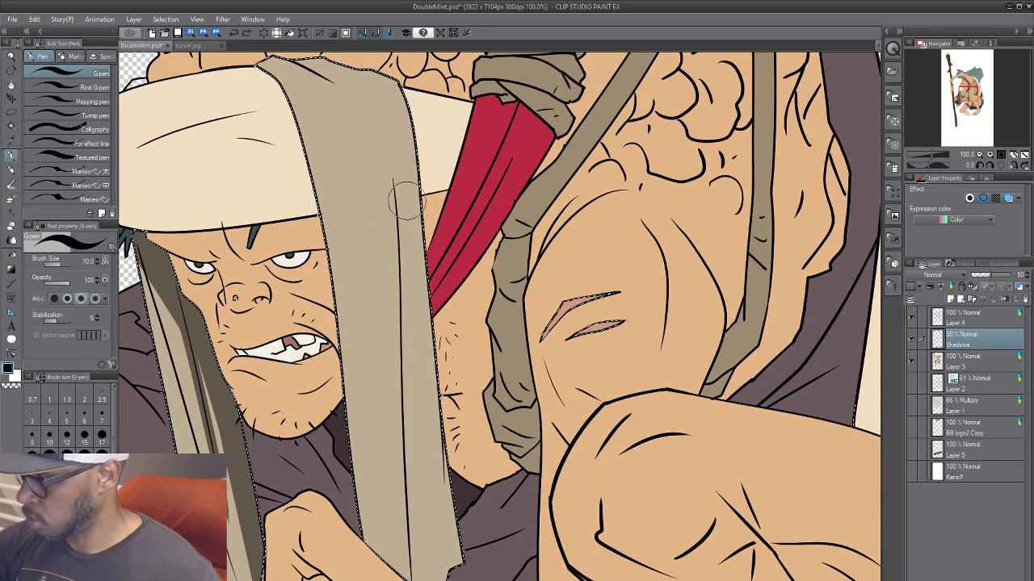
mouse_move(395, 279)
left_mouse_down()
mouse_move(399, 577)
mouse_move(444, 391)
mouse_move(447, 566)
left_mouse_up()
key("ctrl+z")
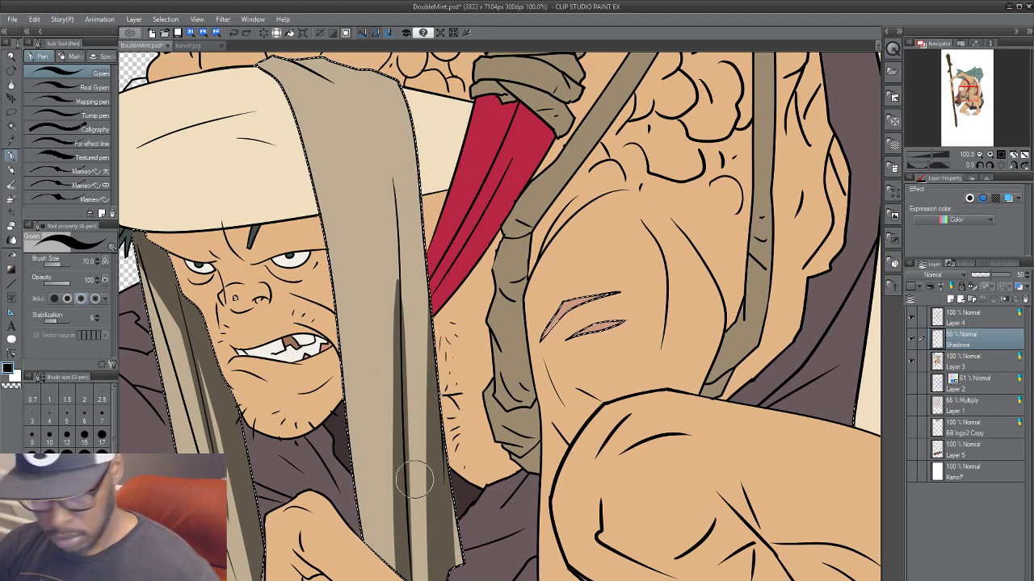
Step: Try to extend the wide strip's crease shadow upward with a G-pen stroke at brush size 20
key("[")
key("[")
key("bracketleft")
key("bracketleft")
key("bracketleft")
left_click_drag(391, 183, 396, 549)
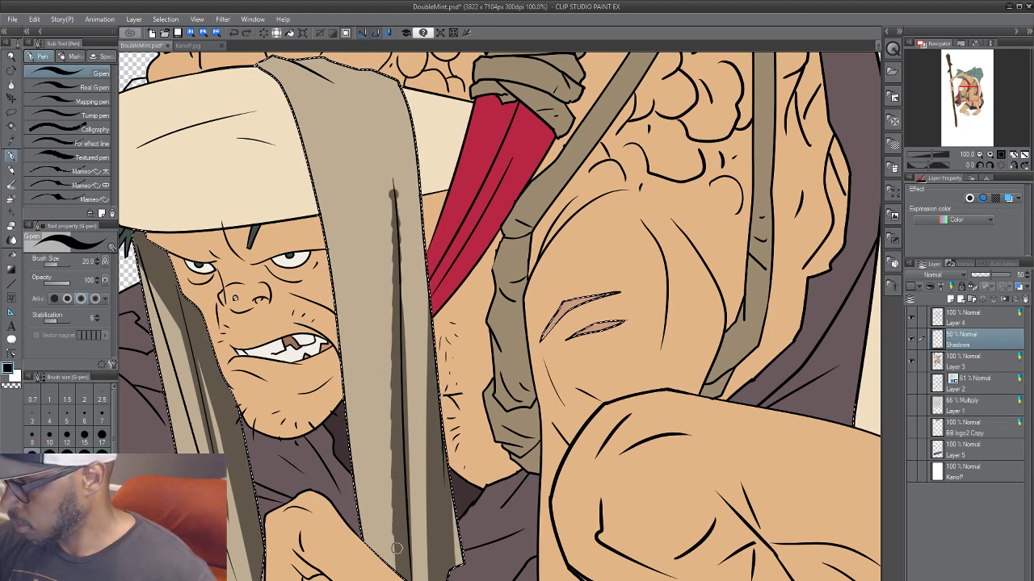
mouse_move(364, 173)
left_mouse_down()
mouse_move(348, 299)
mouse_move(373, 305)
mouse_move(377, 283)
left_mouse_up()
key("ctrl+z")
key("ctrl+z")
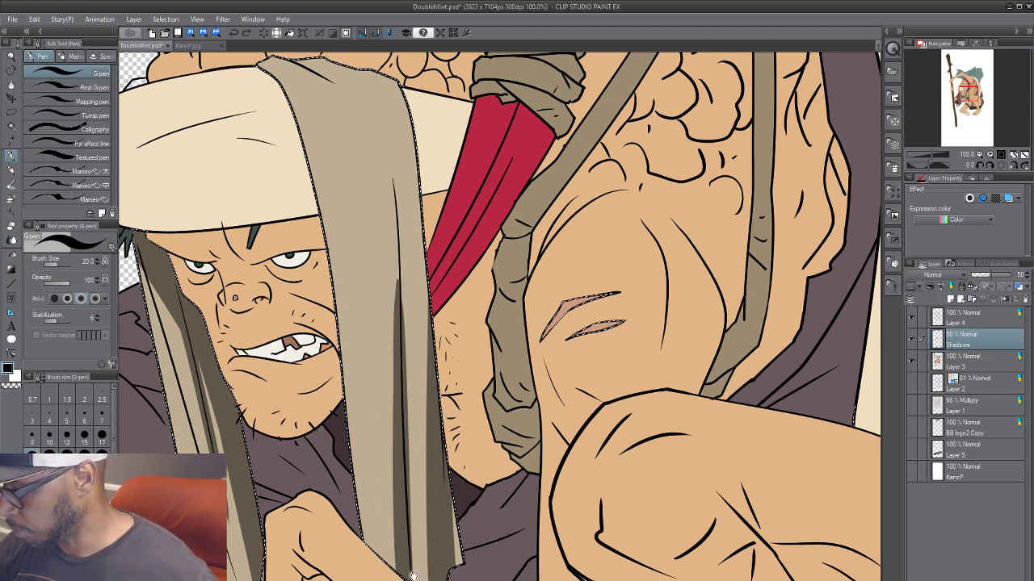
Step: Paint pointed fold shadows on the lower part of the wide tan strip nearest the face, using brush sizes 25 to 40
left_click_drag(409, 565, 404, 488)
key("]")
key("]")
key("]")
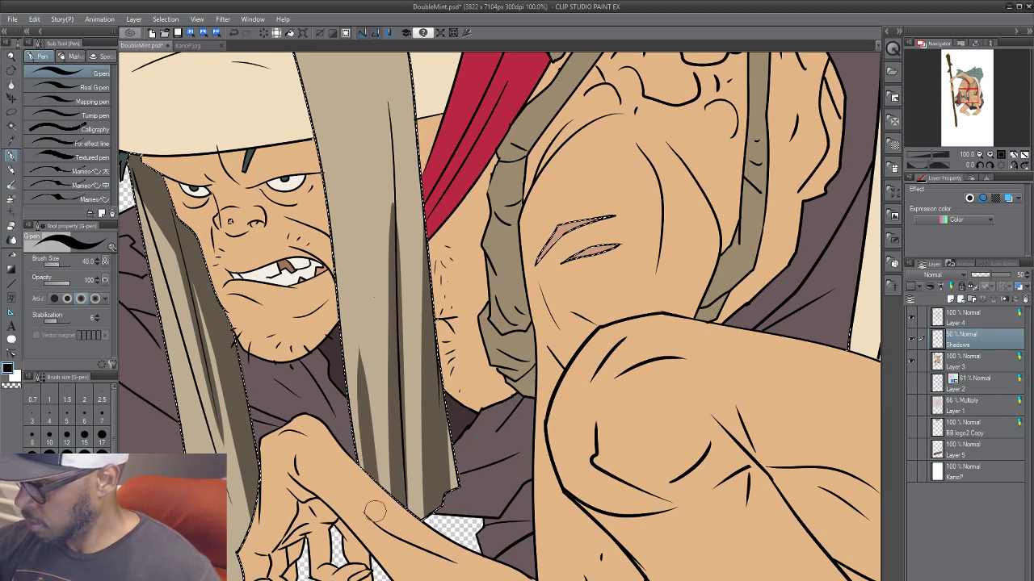
key("bracketleft")
key("bracketleft")
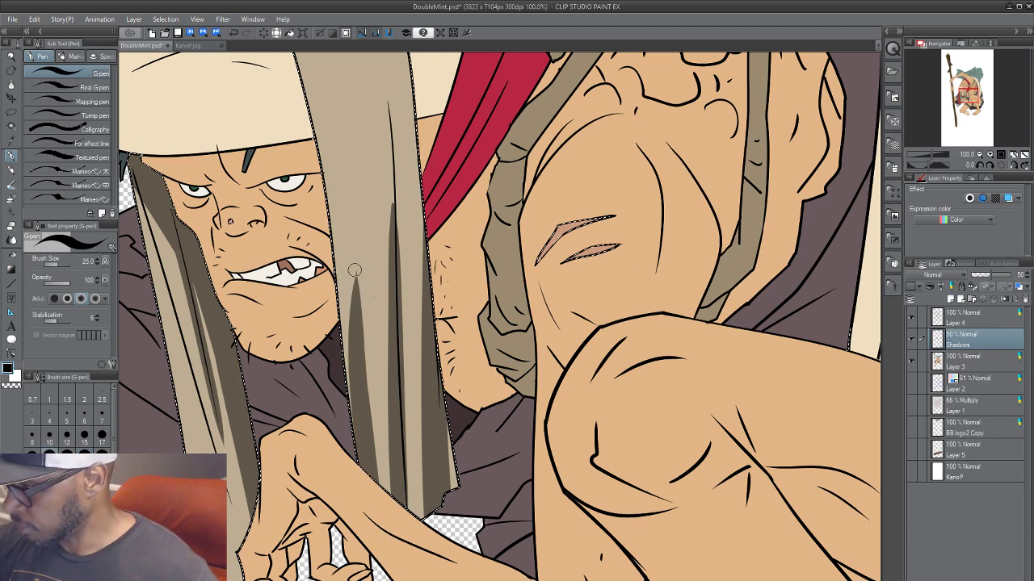
left_click_drag(365, 365, 369, 414)
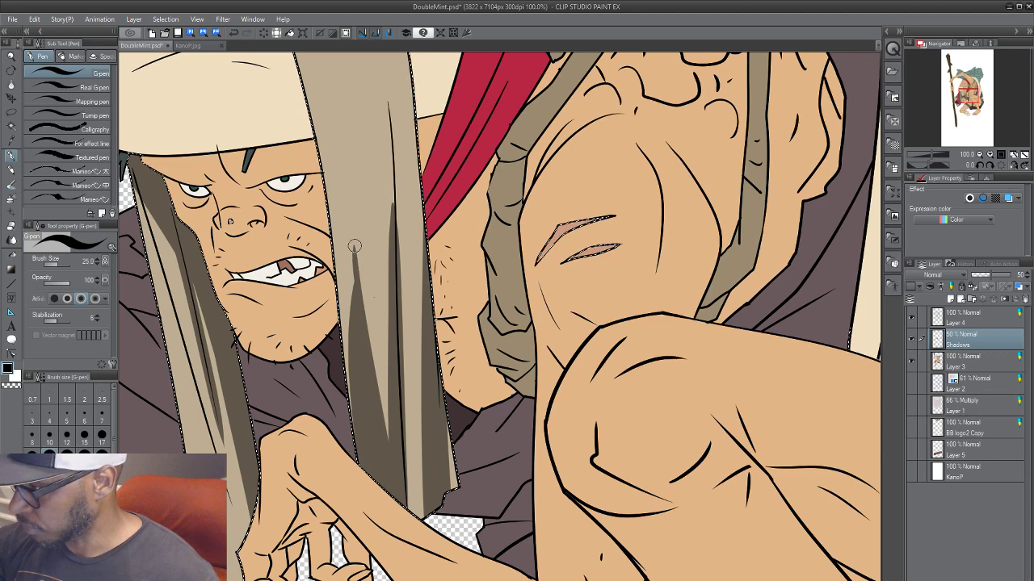
key("bracketright")
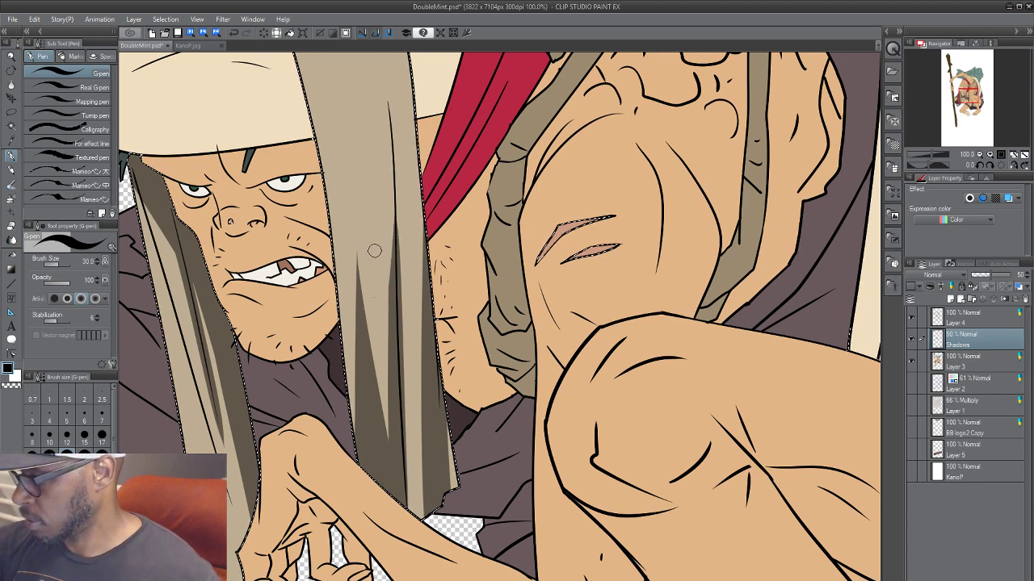
mouse_move(388, 243)
left_mouse_down()
mouse_move(399, 329)
mouse_move(439, 468)
left_mouse_up()
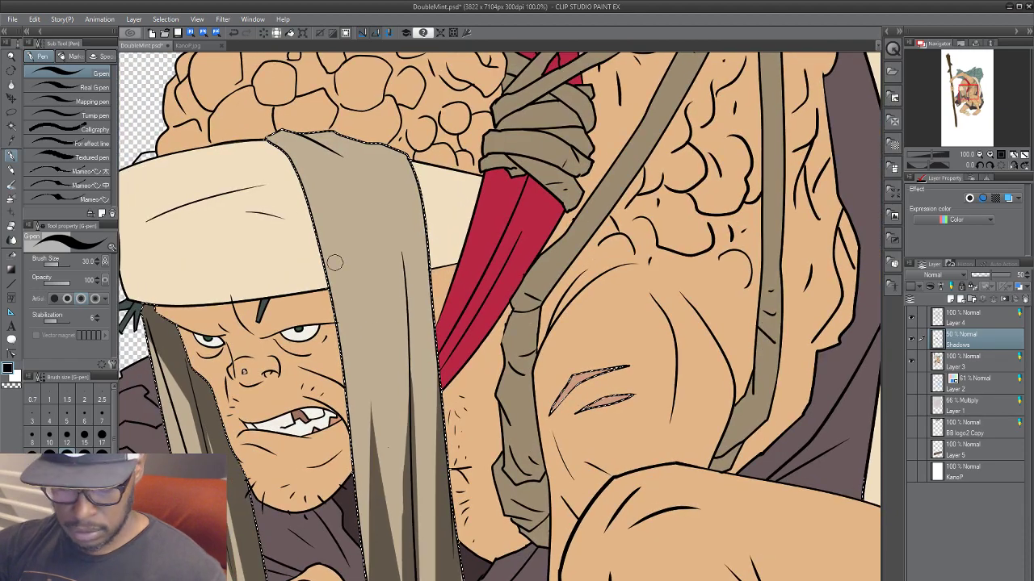
Step: Replace the tan selection with the cream headband colour picked from Layer 3, and make the Shadows layer active
scroll(442, 414, "down", 2)
scroll(511, 398, "up", 1)
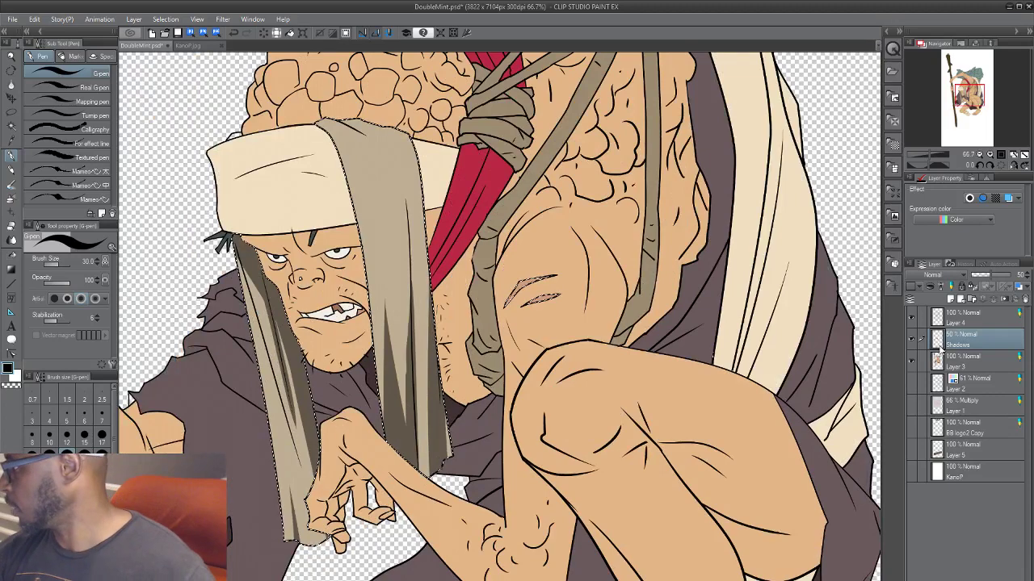
left_click(965, 361)
key("ctrl+d")
key("w")
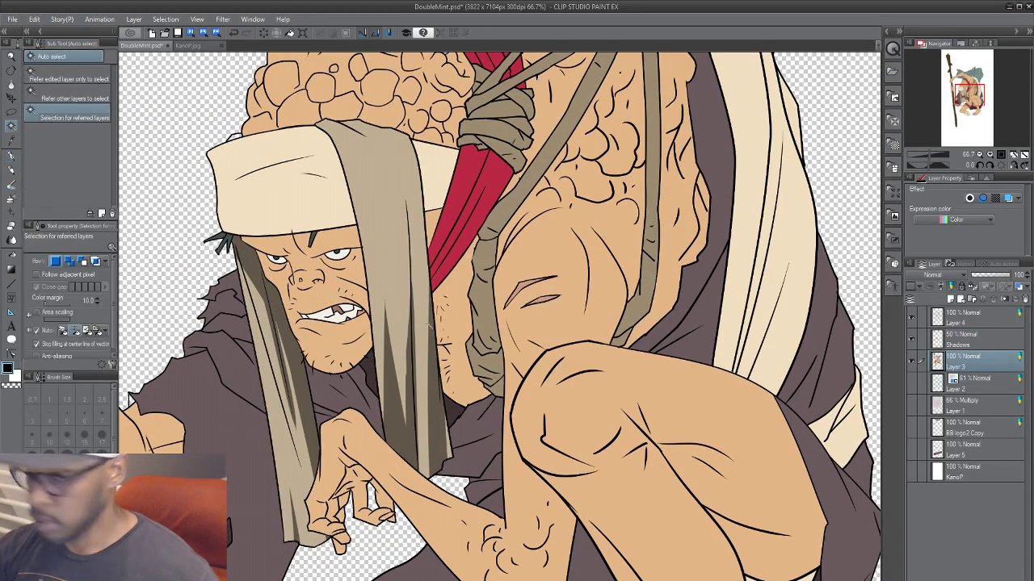
left_click(323, 194)
left_click_drag(572, 358, 588, 413)
left_click(986, 342)
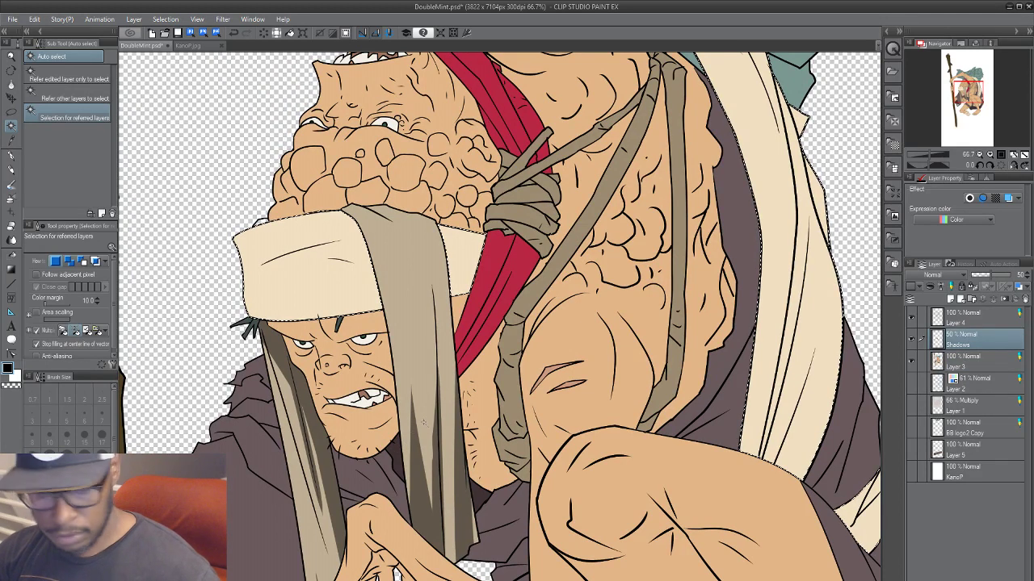
Step: Paint G-pen shadows along the headband's lower edge and outer end, plus a pointed fold shadow, at brush size 40
key("p")
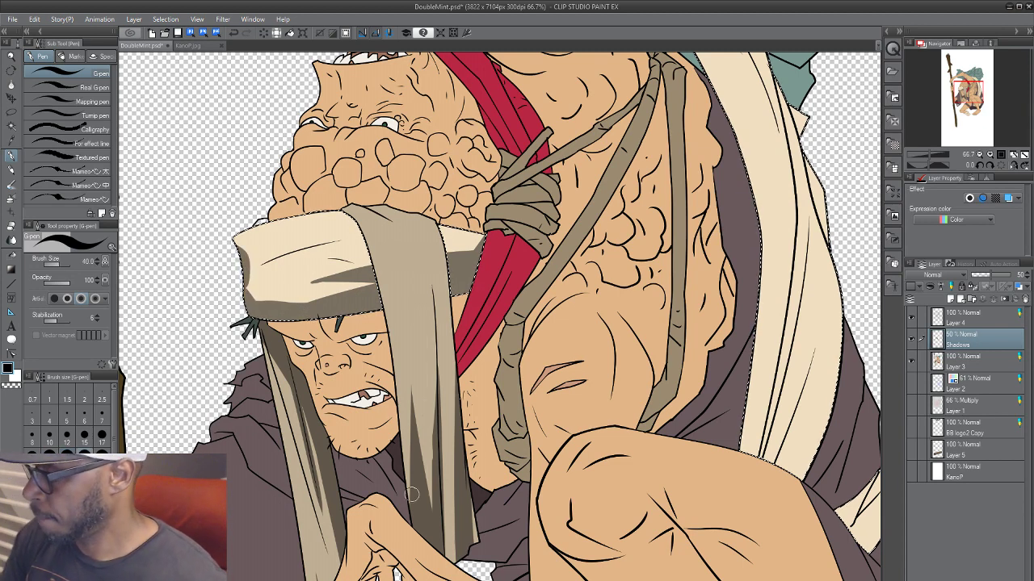
key("bracketright")
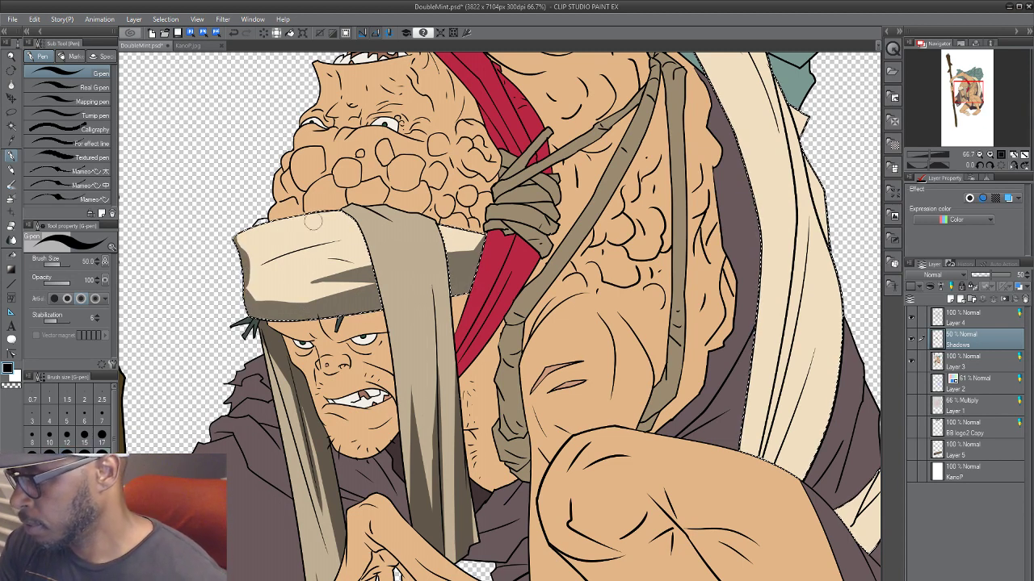
Step: Try a shadow stroke along the headband's upper edge at brush size 30, and undo it
key("bracketleft")
key("bracketleft")
scroll(402, 256, "up", 8)
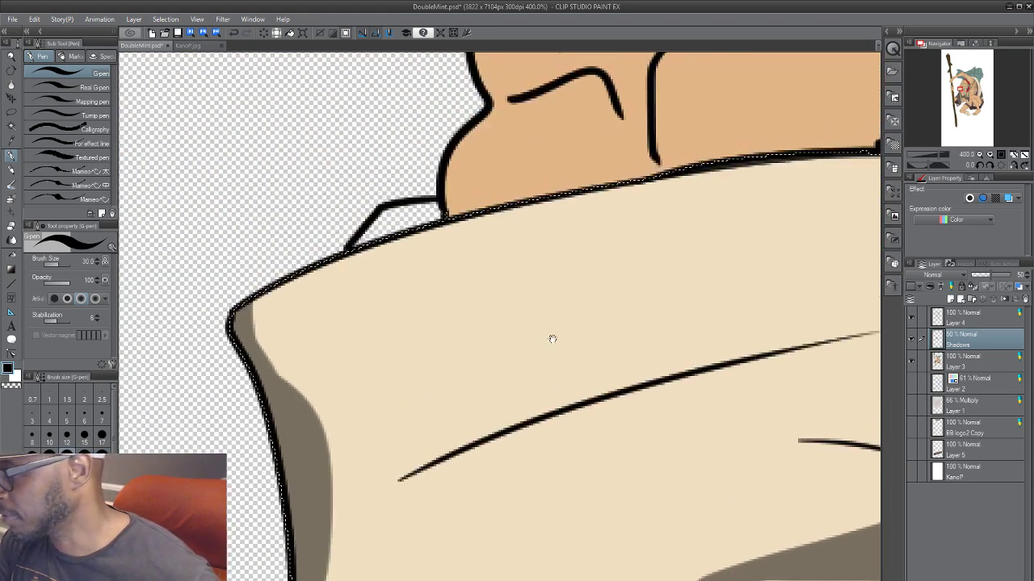
left_click_drag(552, 339, 586, 441)
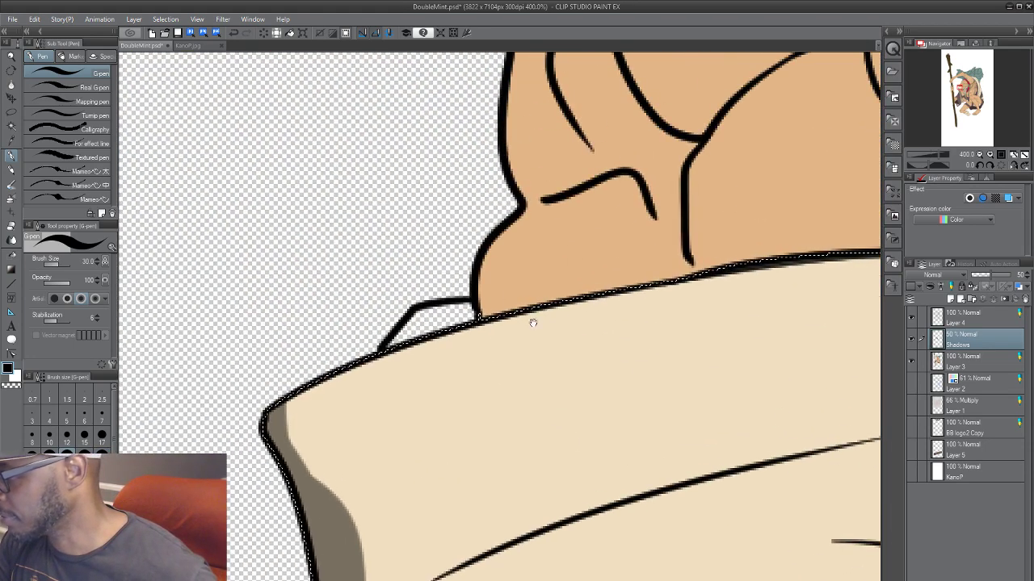
mouse_move(449, 324)
left_mouse_down()
mouse_move(433, 344)
mouse_move(414, 344)
left_mouse_up()
key("ctrl+z")
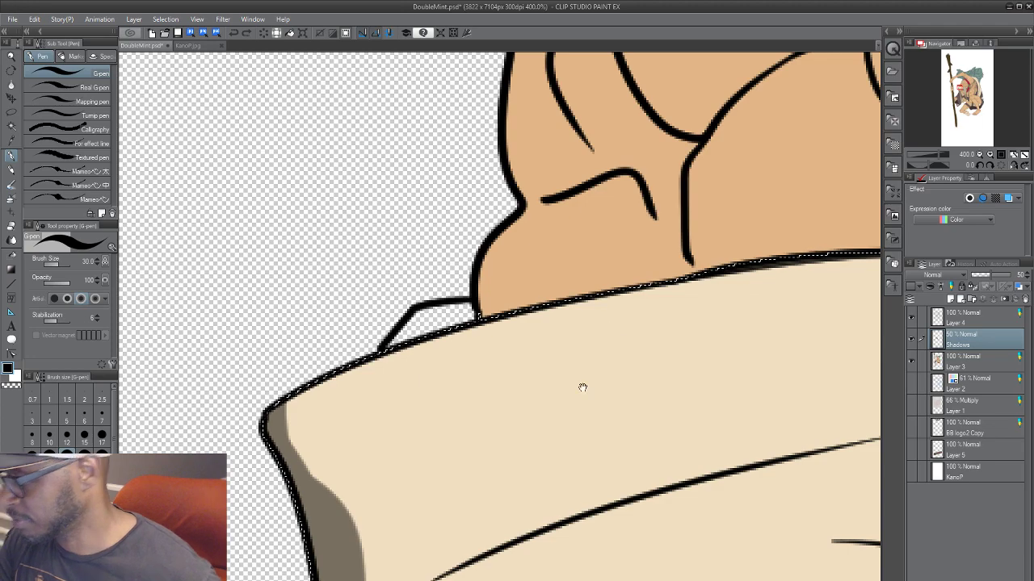
scroll(581, 385, "down", 4)
scroll(515, 458, "down", 3)
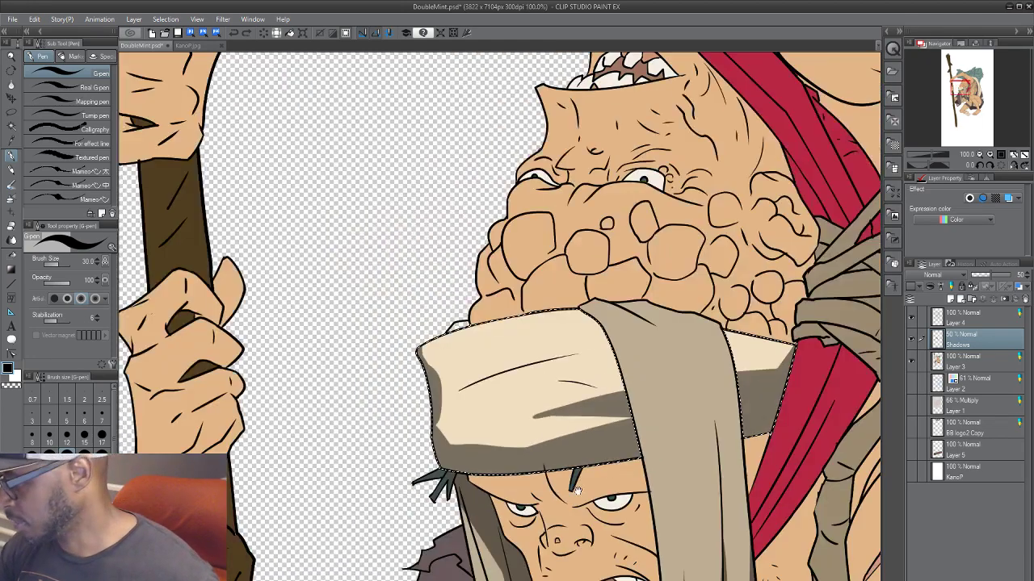
Step: Refine the headband's pointed fold shadow beside the tan strip, reducing the brush size to 10
scroll(365, 384, "up", 1)
mouse_move(387, 404)
left_mouse_down()
mouse_move(456, 425)
mouse_move(546, 426)
left_mouse_up()
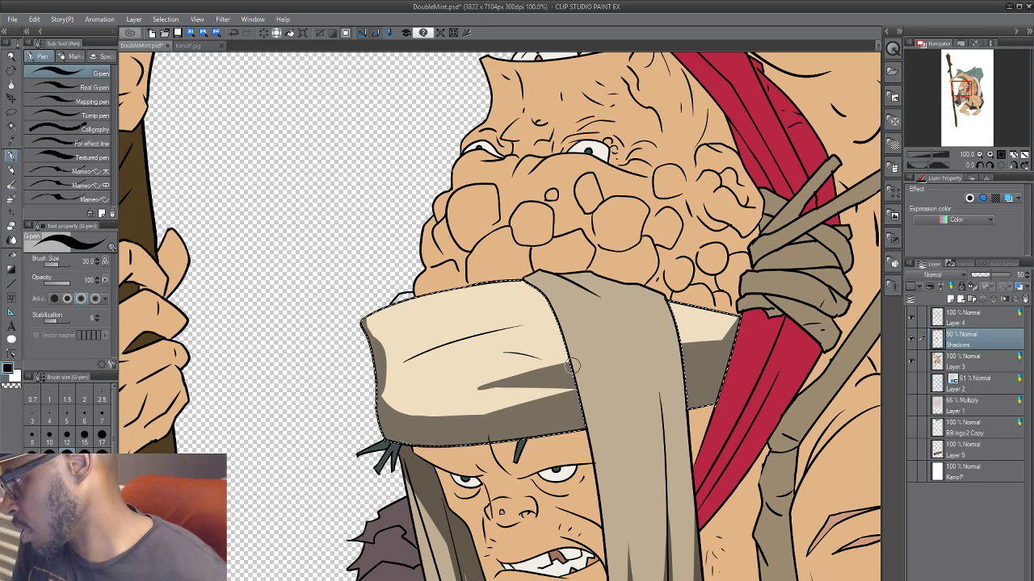
mouse_move(467, 392)
left_mouse_down()
mouse_move(541, 389)
mouse_move(537, 349)
left_mouse_up()
key("bracketleft")
key("bracketleft")
key("bracketleft")
key("bracketleft")
key("bracketleft")
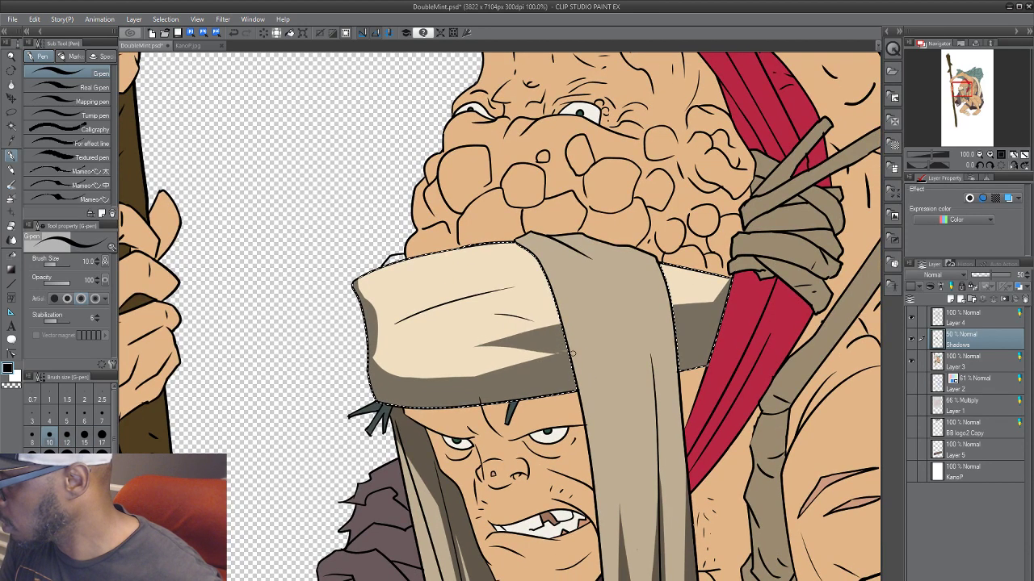
Step: Paint a narrow shadow on the headband along the wide tan strip's edge, using brush sizes 17 to 25
key("bracketright")
key("bracketright")
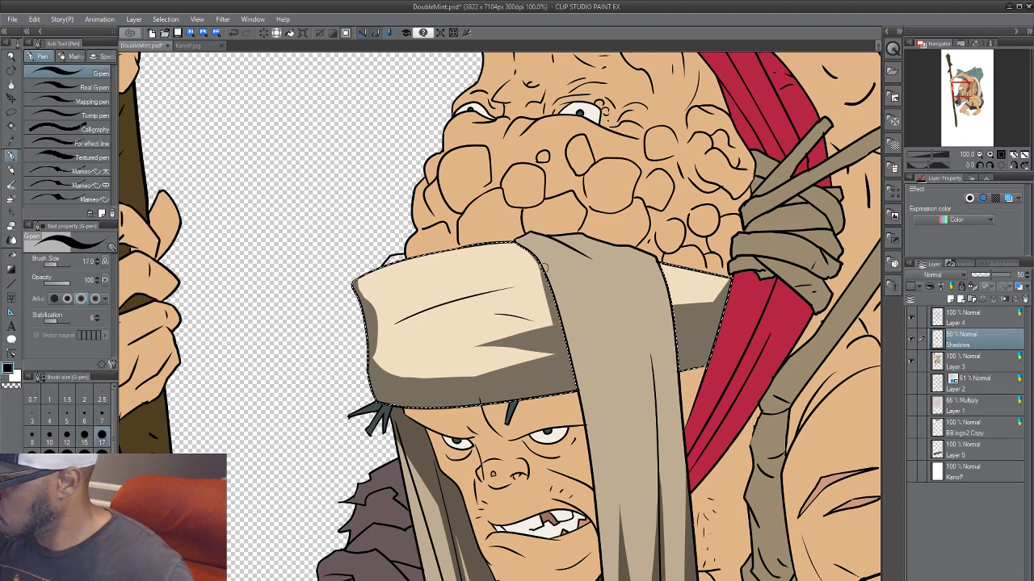
key("bracketright")
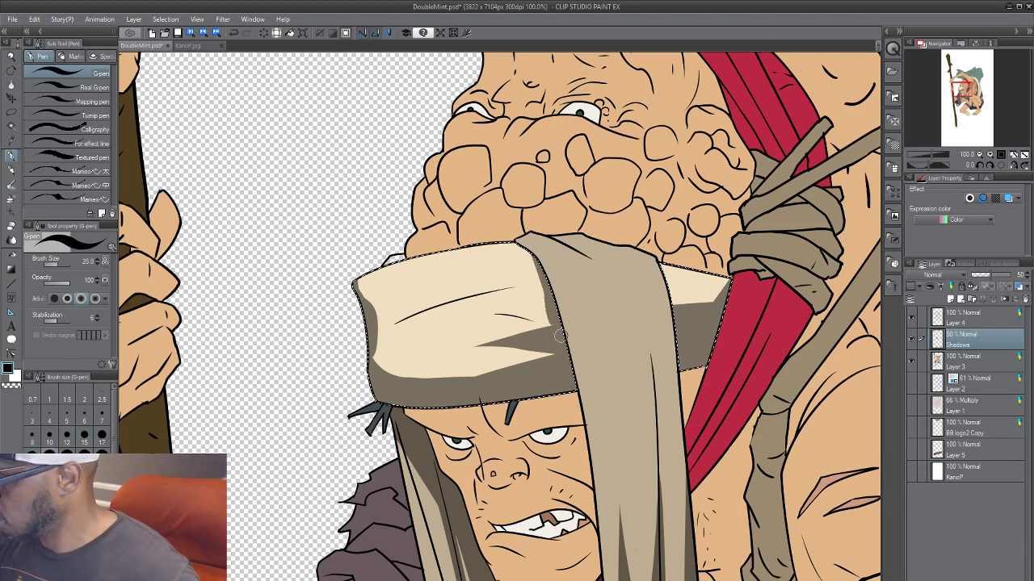
key("bracketleft")
key("bracketleft")
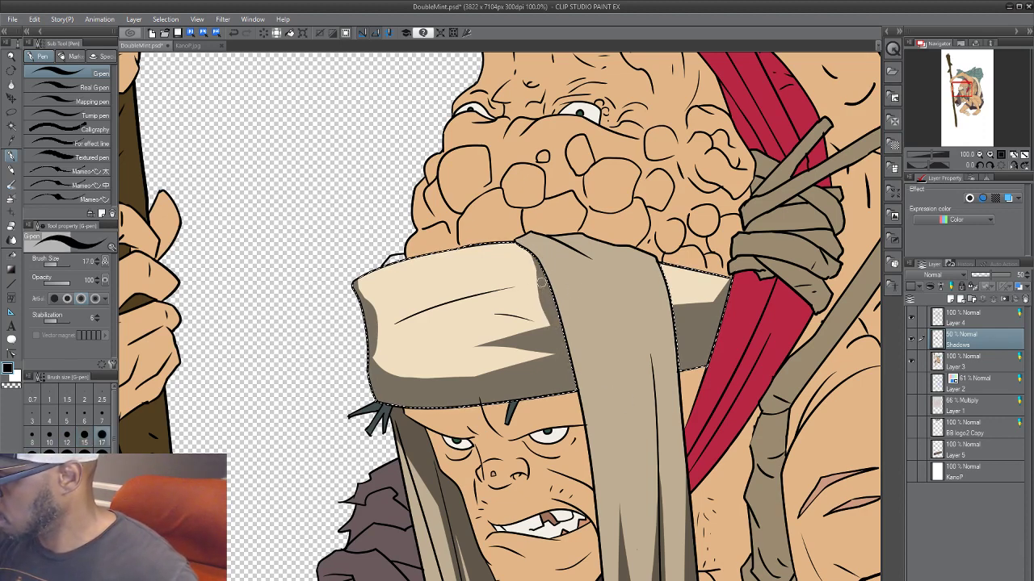
key("bracketright")
key("bracketright")
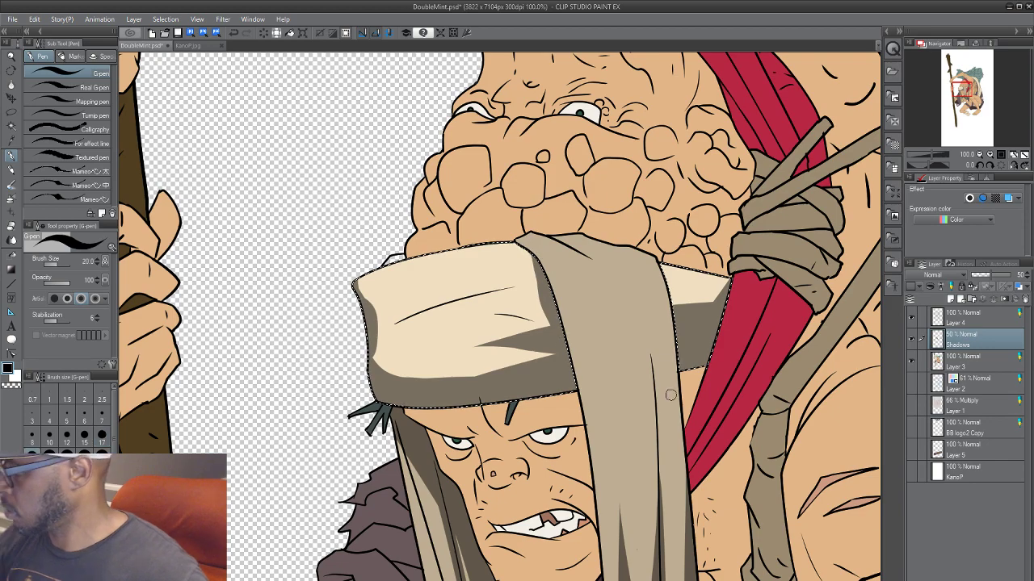
Step: Try the blue layer colour effect on the Shadows layer, and turn it off again
left_click_drag(585, 521, 554, 395)
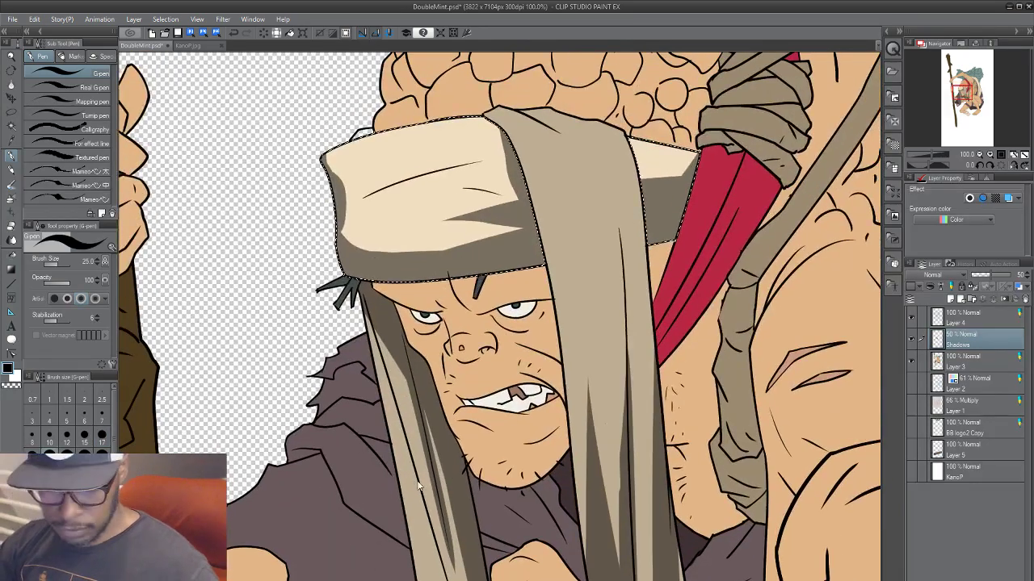
scroll(411, 484, "down", 2)
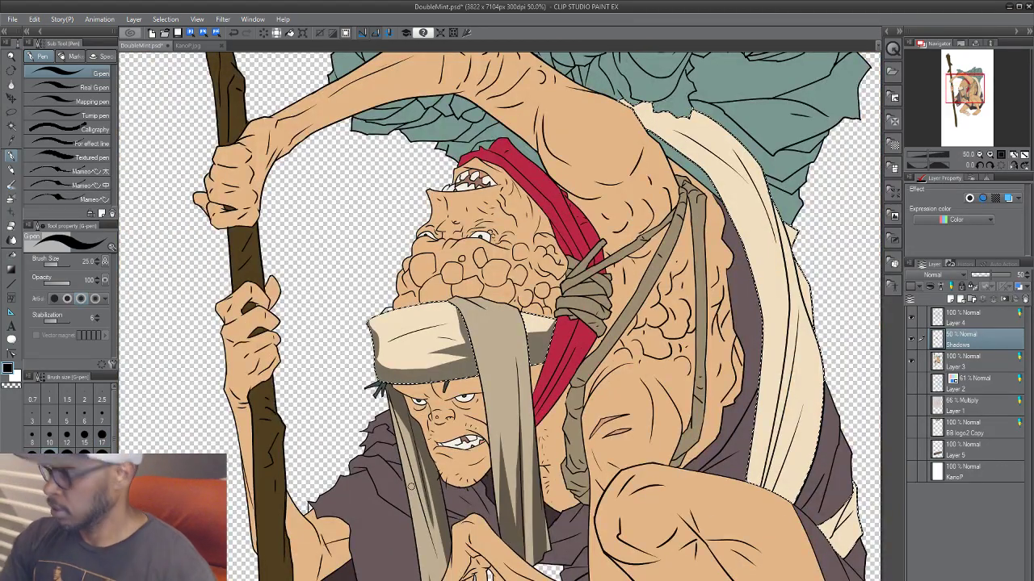
scroll(530, 467, "down", 2)
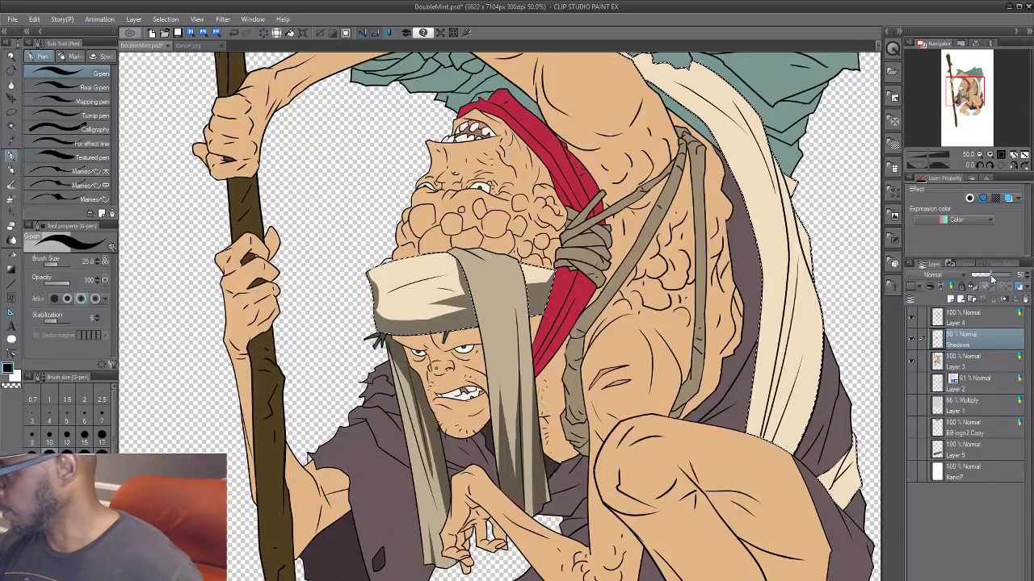
left_click(994, 277)
mouse_move(994, 277)
left_mouse_down()
mouse_move(972, 279)
mouse_move(991, 278)
left_mouse_up()
left_click(1008, 197)
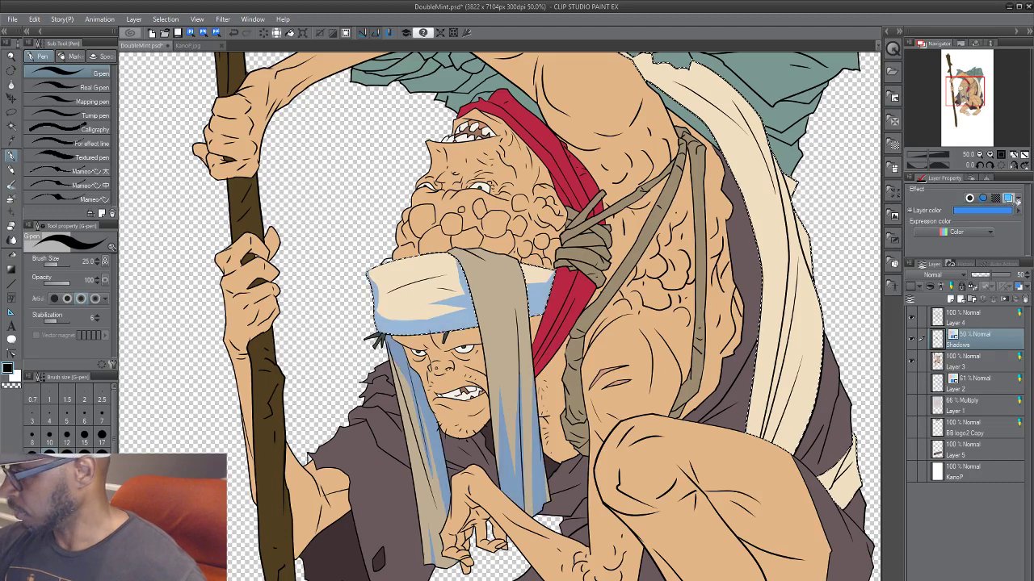
left_click(1018, 286)
left_click_drag(432, 521, 406, 501)
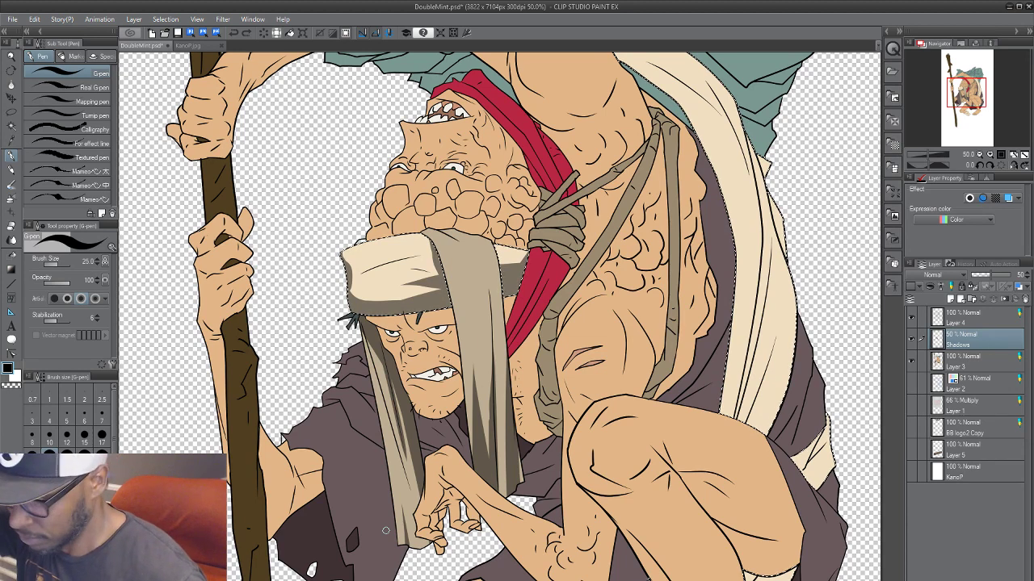
Step: Select the painted content of the Shadows layer, and clear that selection
key("ctrl+d")
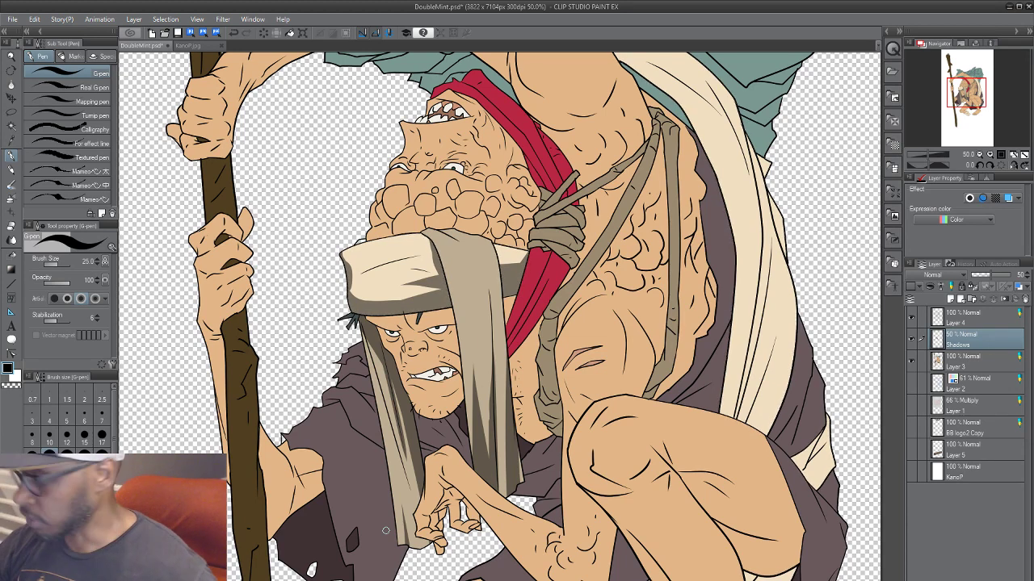
left_click(939, 342, "ctrl")
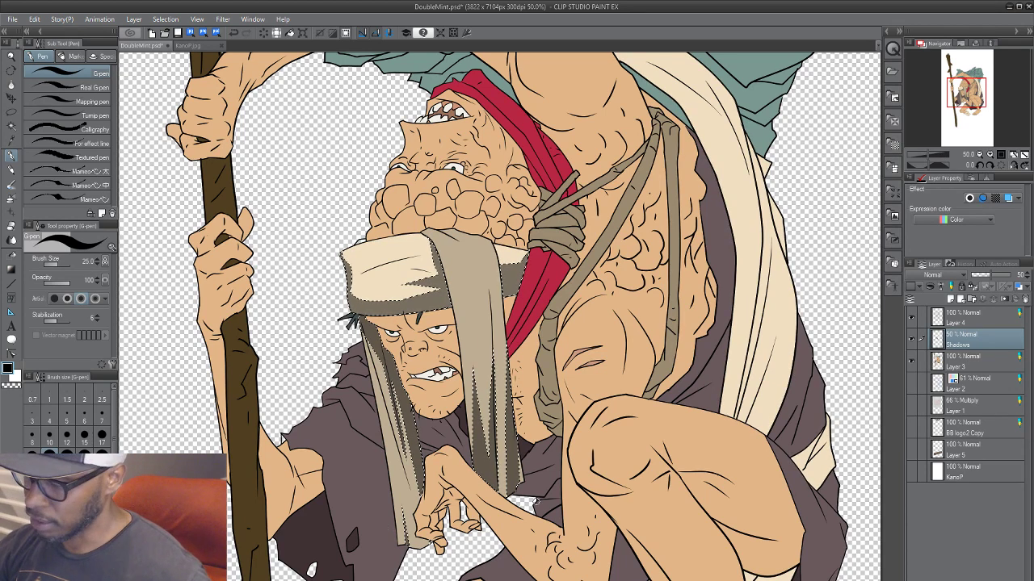
scroll(534, 502, "up", 3)
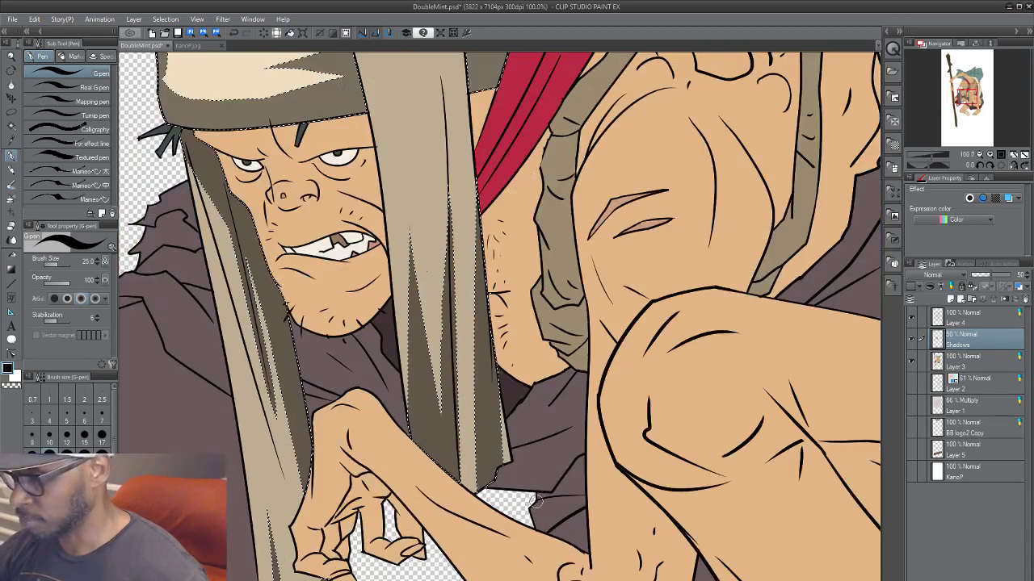
key("ctrl+d")
Step: Select the skin colour areas on Layer 3, and make the Shadows layer active
left_click_drag(710, 193, 800, 365)
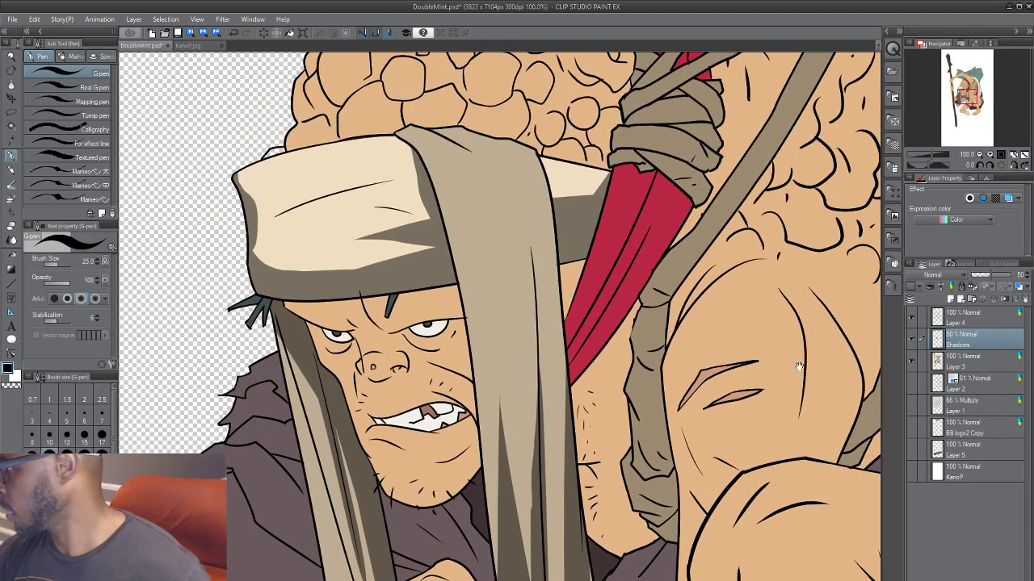
scroll(600, 376, "down", 2)
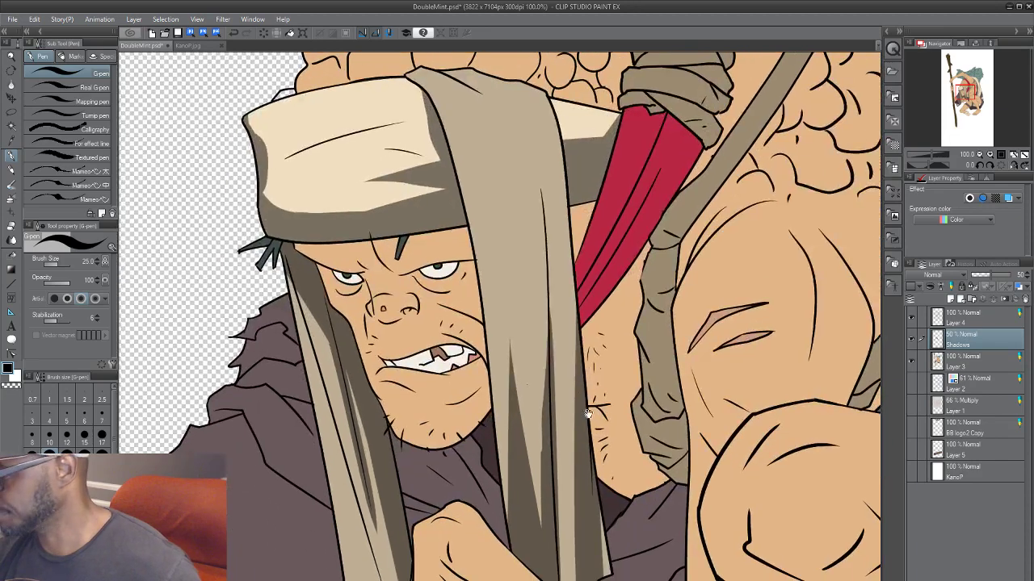
left_click(972, 360)
key("w")
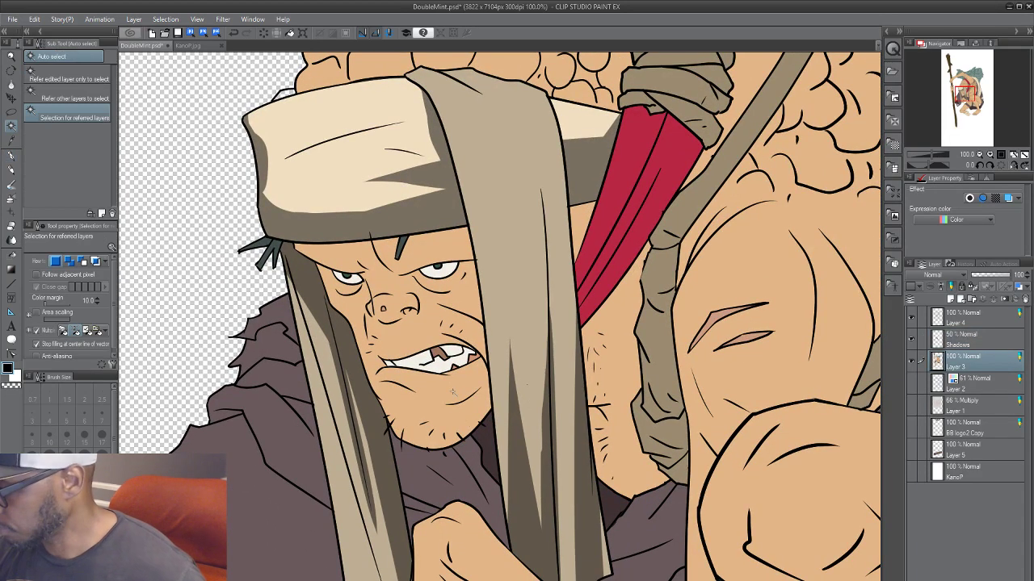
left_click(698, 348)
left_click(984, 341)
left_click_drag(490, 406, 544, 436)
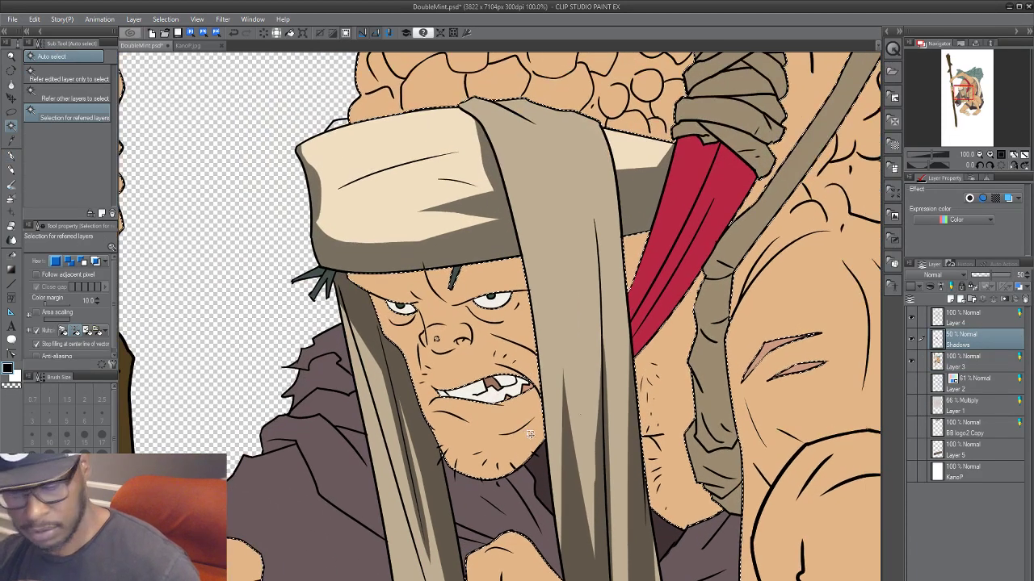
Step: Paint the headband's cast shadow across the forehead and brow, and on the skin between tan strip and red scarf
key("p")
left_click_drag(632, 255, 626, 291)
key("[")
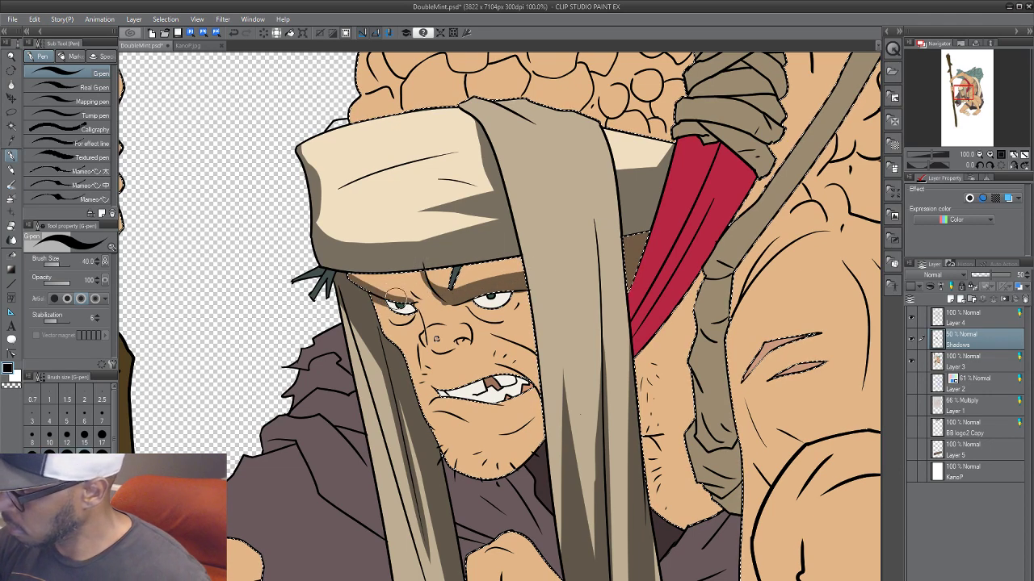
Step: Paint shadows in the sockets and under both eyes of the lower face
left_click_drag(397, 296, 401, 310)
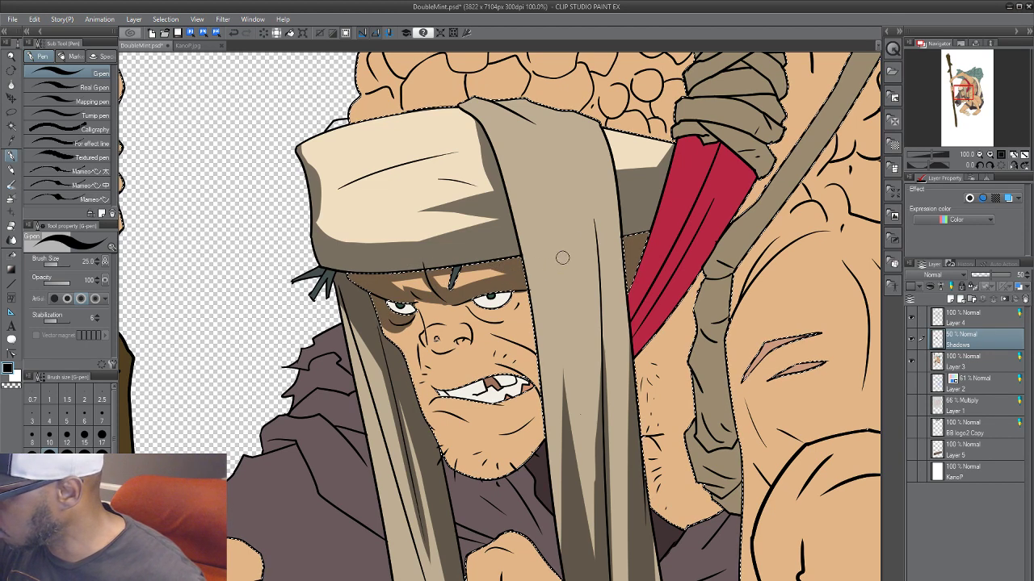
key("bracketright")
left_click_drag(464, 306, 537, 289)
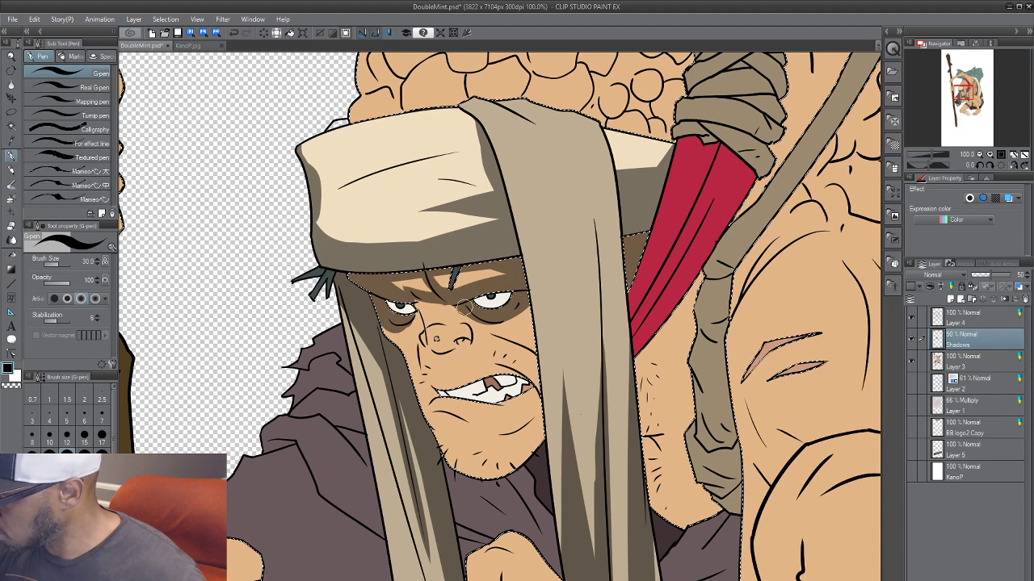
Step: Paint shadows around the nose and down the face's edge beside the narrow strip, using brush sizes 17 and 20
key("bracketleft")
key("bracketleft")
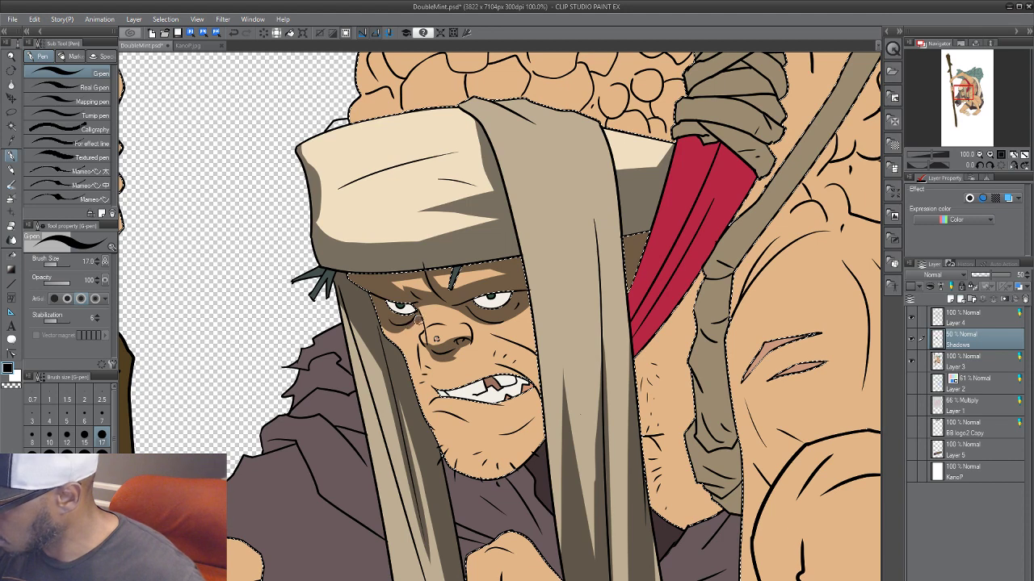
key("bracketright")
key("bracketright")
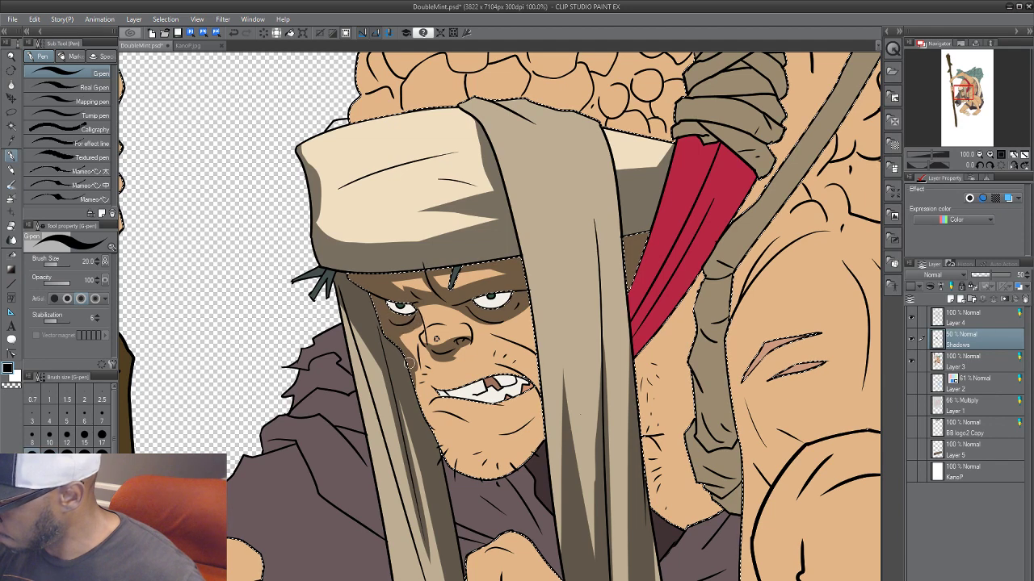
Step: Paint shadows on the cheek creases, around the mouth and under the chin, using brush sizes 17 to 30
key("bracketleft")
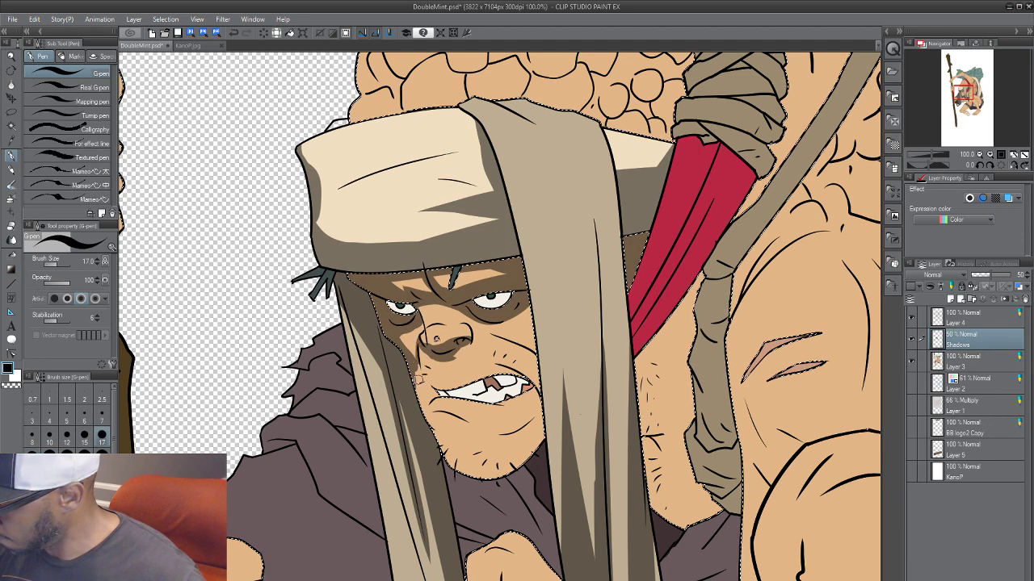
key("bracketright")
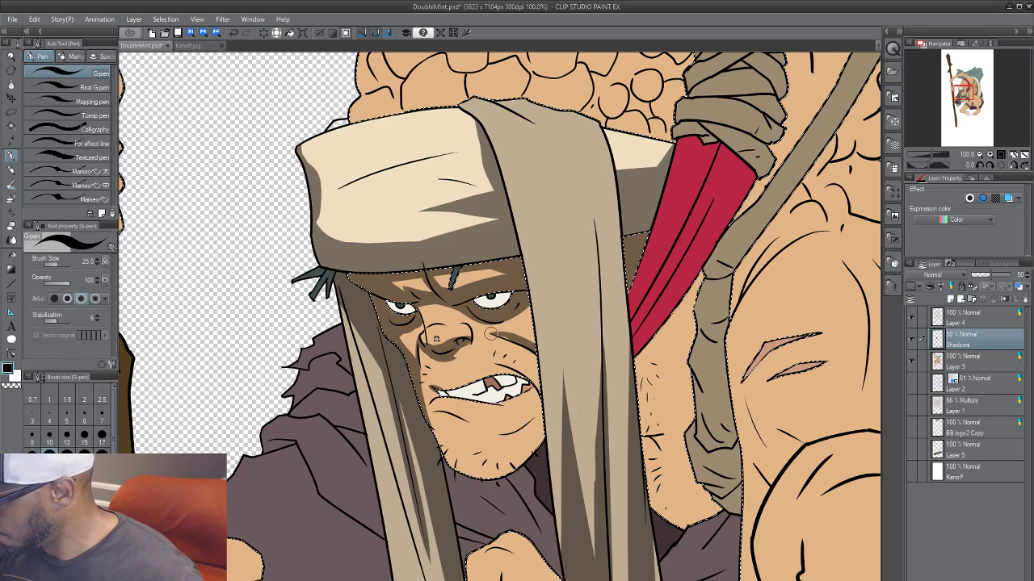
key("bracketright")
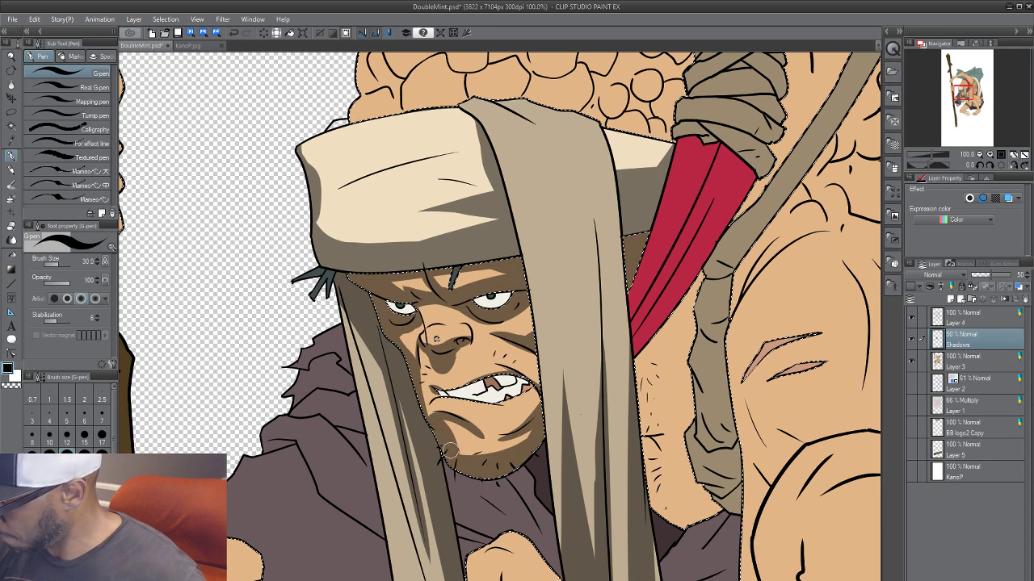
Step: Refine the shadows around the chin and the jaw edge beside the wide headband strip, using brush sizes 12 to 25
key("bracketleft")
key("bracketleft")
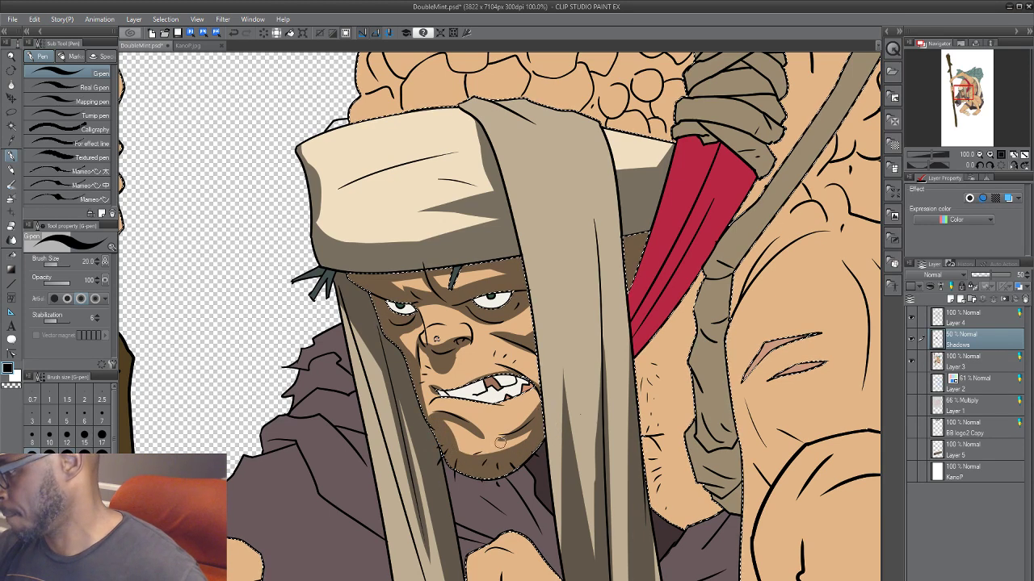
key("bracketleft")
key("bracketleft")
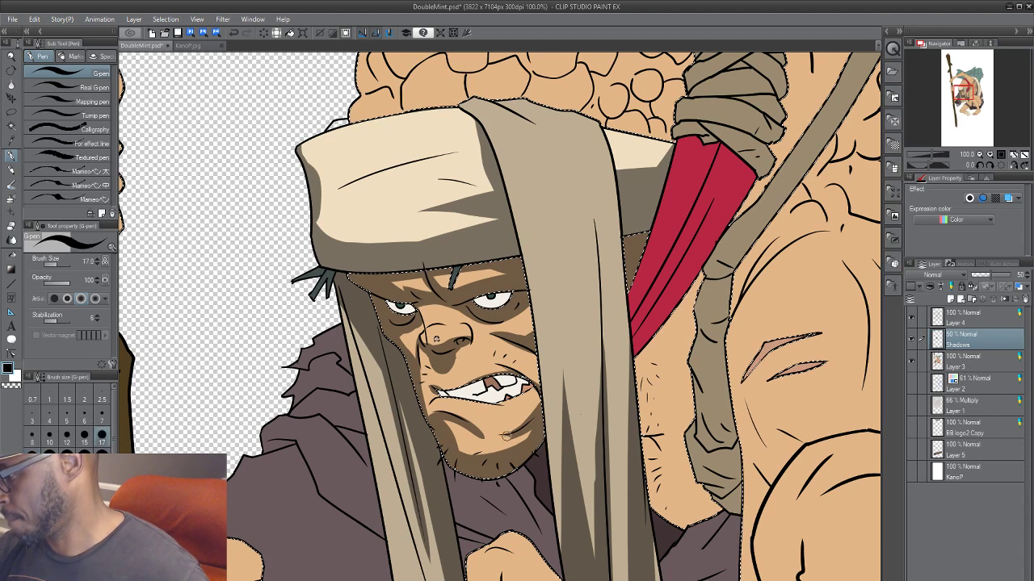
key("bracketleft")
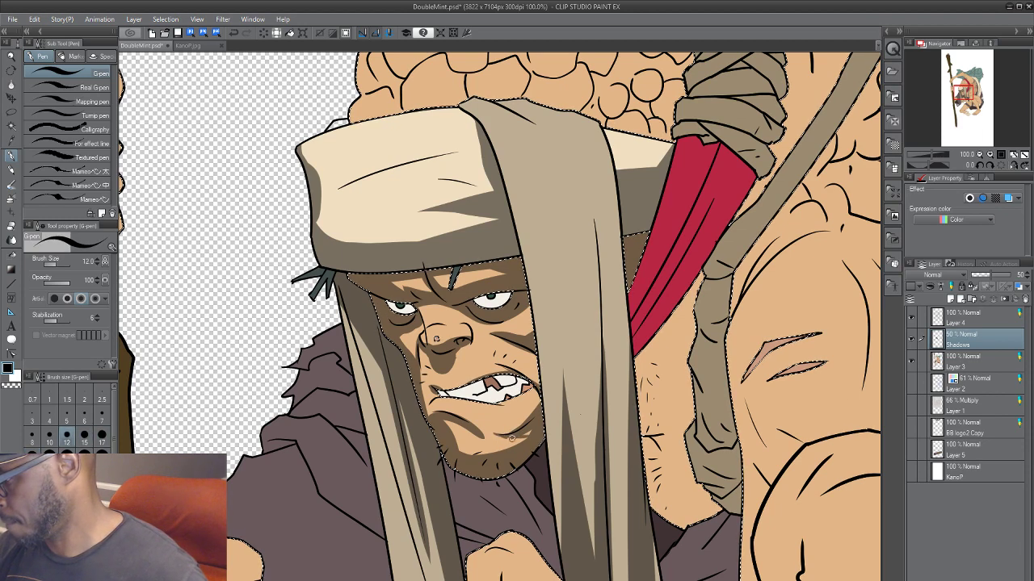
key("bracketright")
key("bracketright")
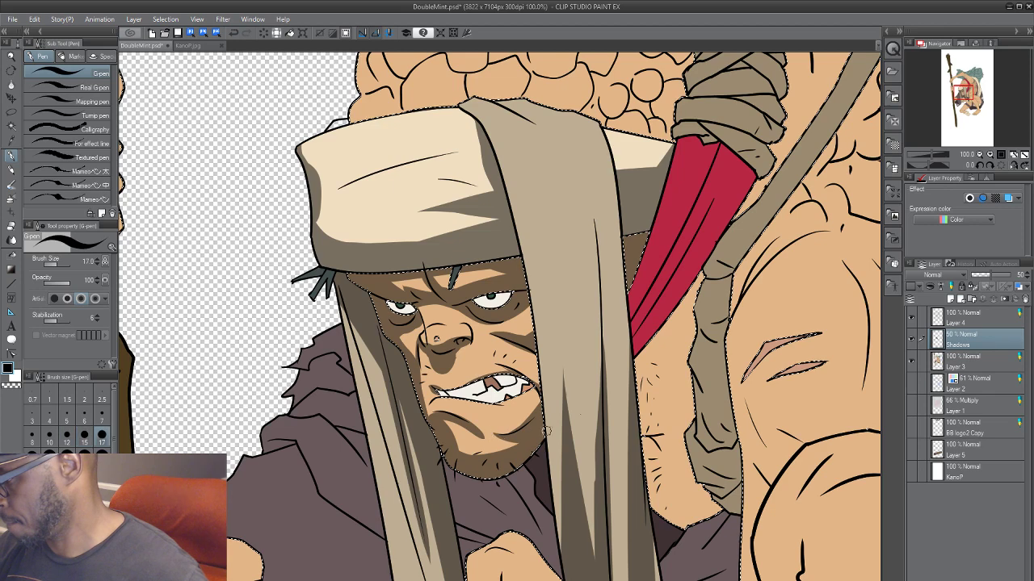
key("bracketright")
key("bracketright")
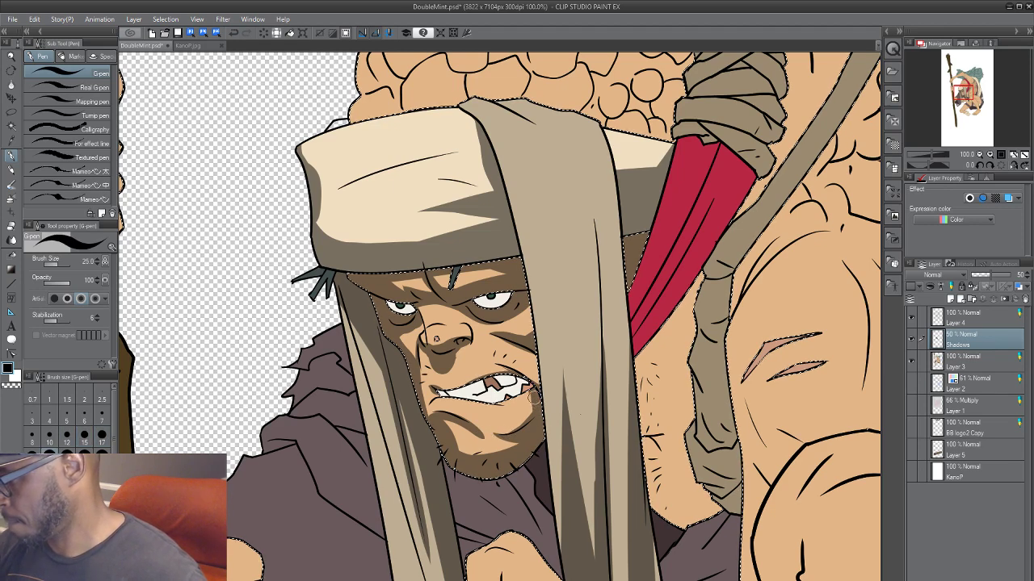
Step: Refine the shadows beside the mouth corner and around the nose of the lower face, using brush sizes 12 to 17
key("bracketleft")
key("bracketleft")
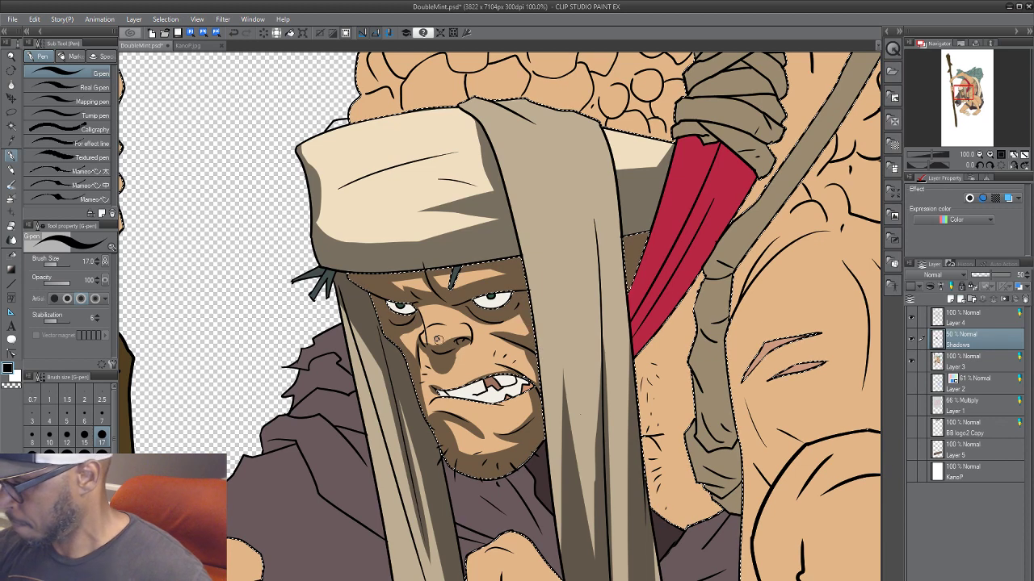
key("bracketleft")
key("bracketleft")
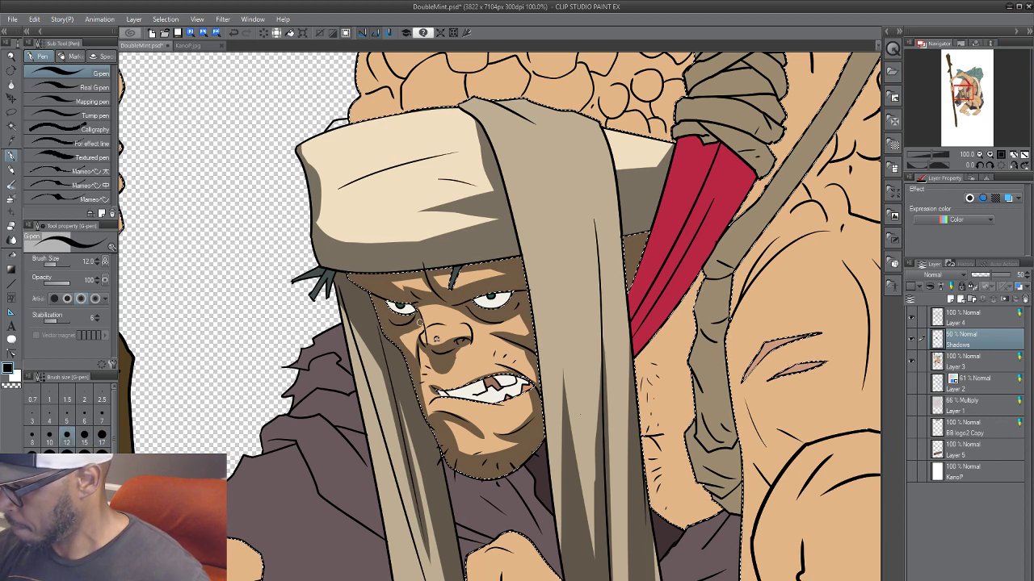
key("bracketright")
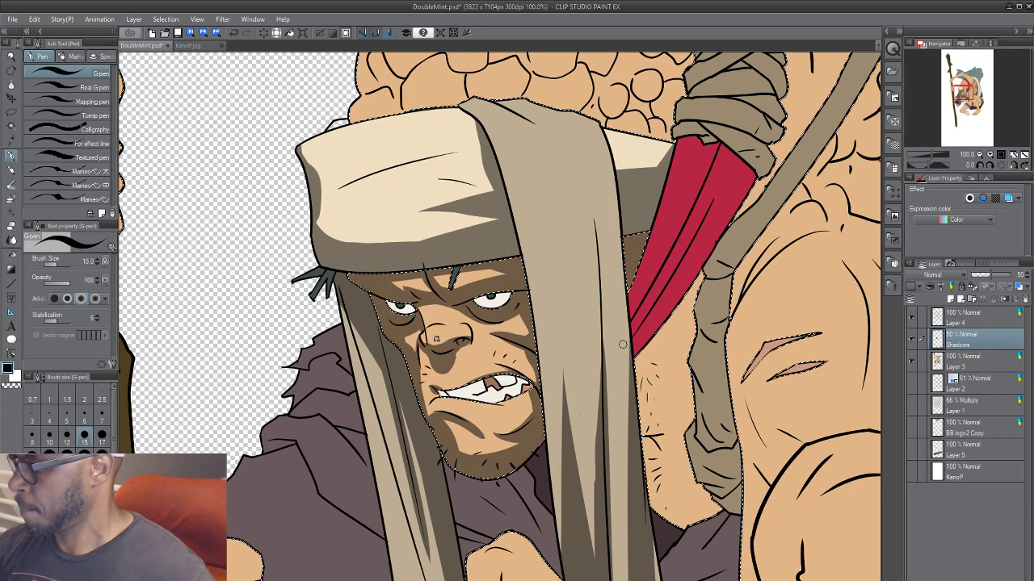
key("bracketleft")
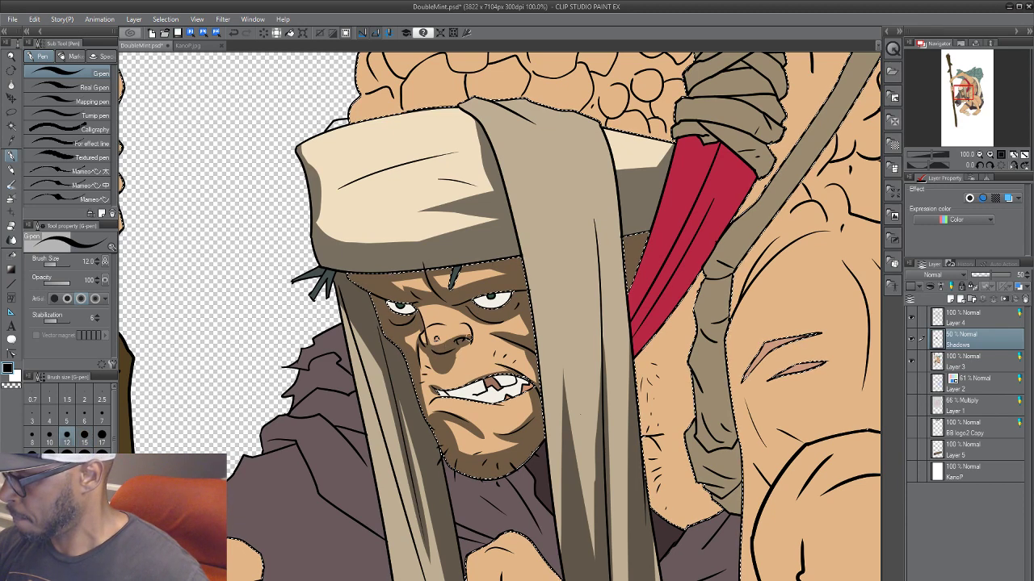
Step: Touch up the shadows on the chin and the lower cheek next to the narrow strip, using brush sizes 12 to 20
key("bracketright")
key("bracketright")
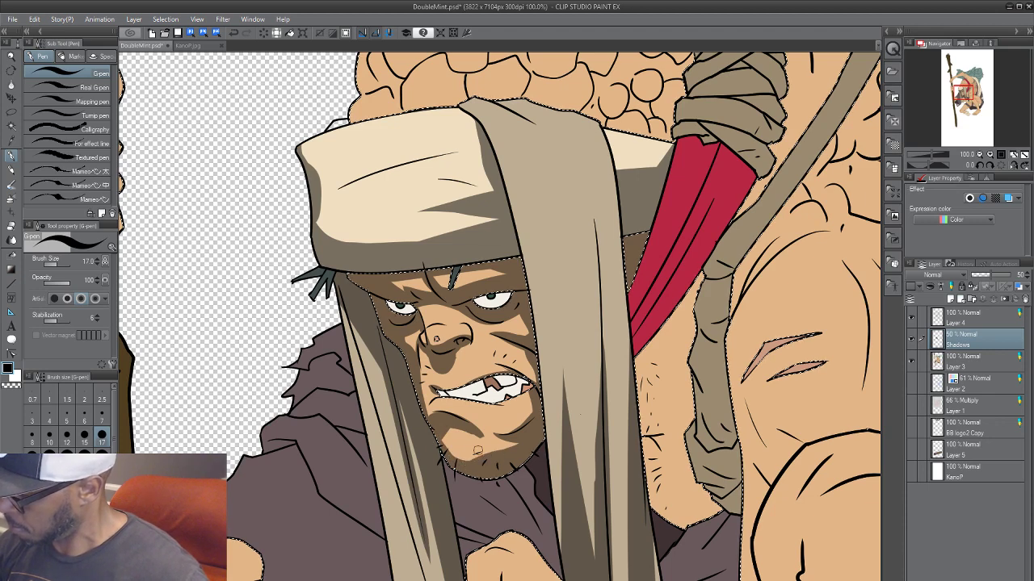
key("bracketleft")
key("bracketleft")
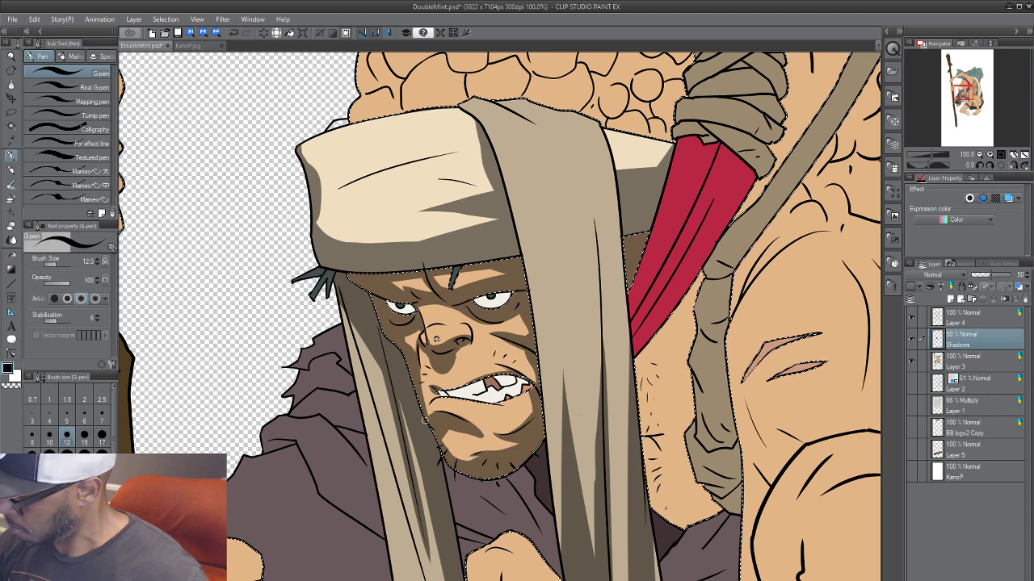
key("bracketright")
key("bracketright")
key("bracketright")
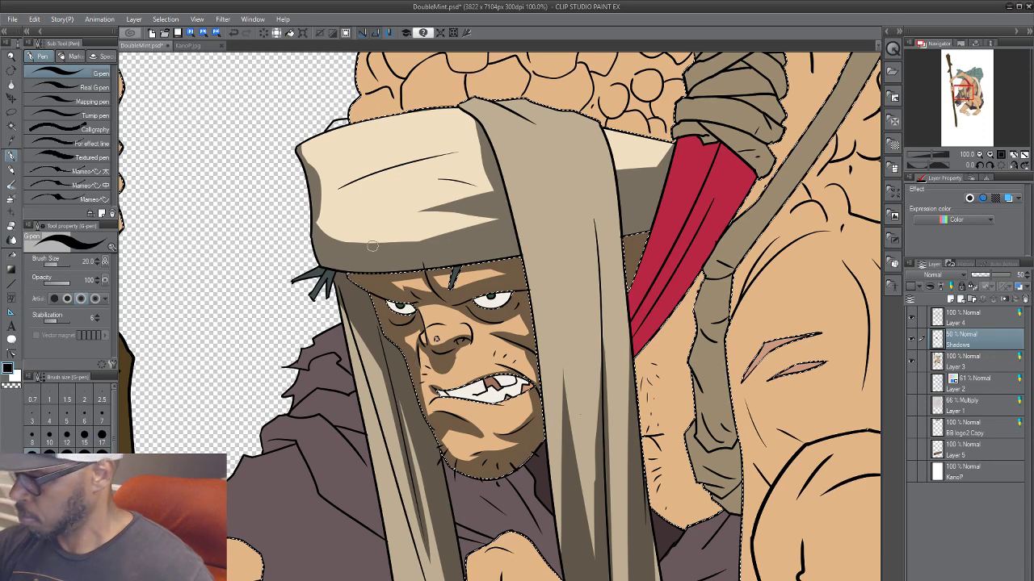
scroll(507, 458, "down", 3)
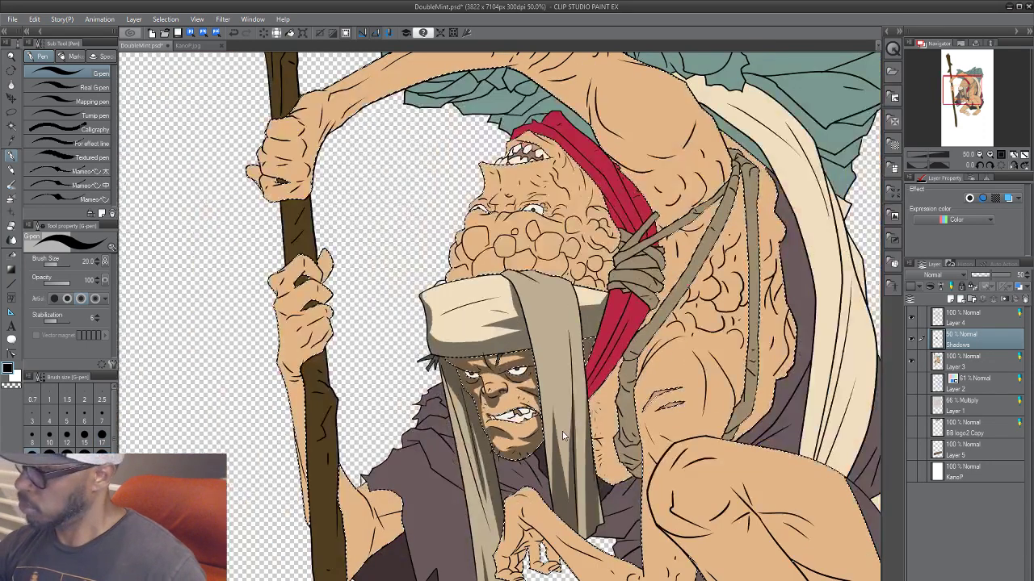
scroll(563, 436, "up", 1)
scroll(563, 436, "up", 1)
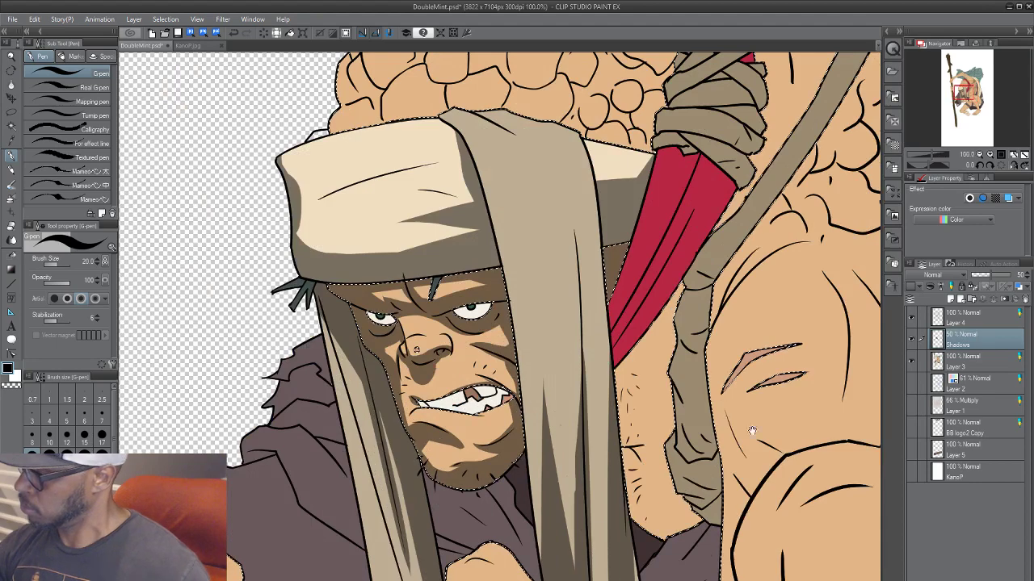
Step: Paint shadows on the skin between the red scarf, the wide tan strip and the rope, using brush sizes 30 to 50
left_click_drag(752, 434, 511, 418)
key("bracketright")
key("bracketright")
mouse_move(442, 283)
left_mouse_down()
mouse_move(382, 350)
mouse_move(415, 331)
mouse_move(369, 352)
left_mouse_up()
key("bracketright")
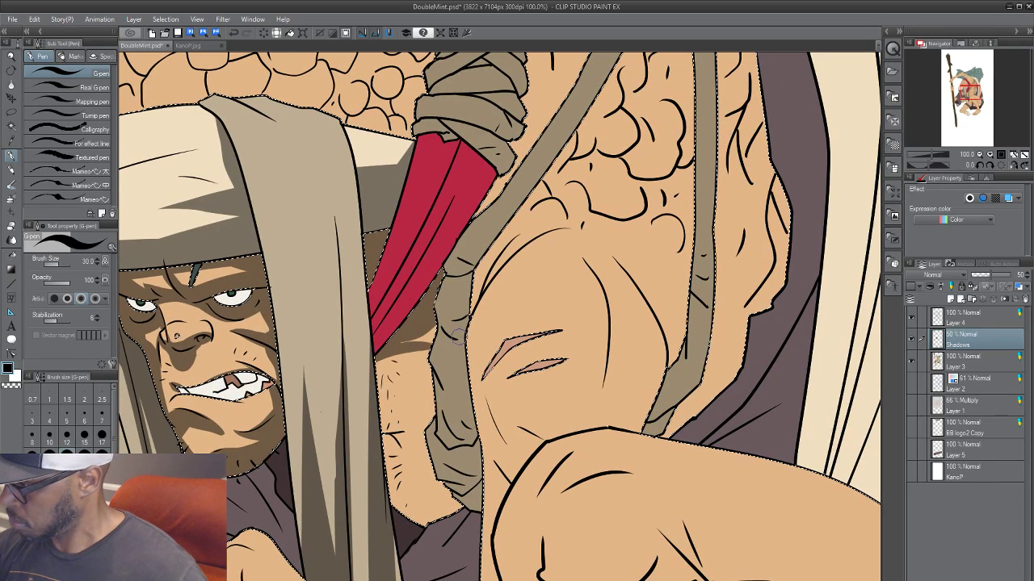
mouse_move(433, 373)
left_mouse_down()
mouse_move(391, 401)
mouse_move(403, 396)
left_mouse_up()
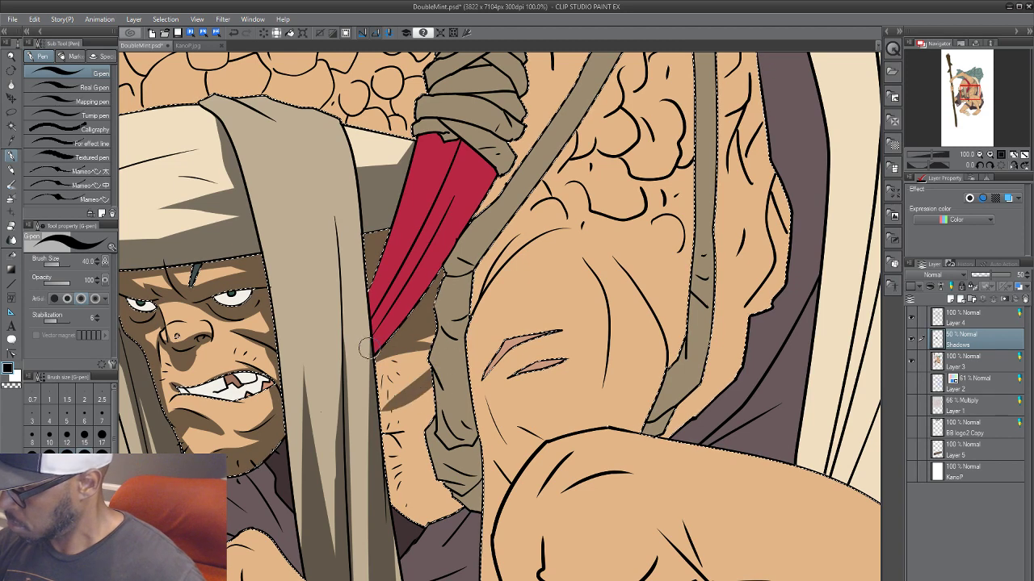
left_click_drag(370, 348, 379, 433)
key("bracketright")
mouse_move(412, 398)
left_mouse_down()
mouse_move(437, 387)
mouse_move(382, 423)
mouse_move(425, 423)
mouse_move(414, 436)
mouse_move(375, 419)
mouse_move(436, 544)
mouse_move(408, 481)
mouse_move(414, 402)
left_mouse_up()
key("bracketright")
left_click_drag(442, 484, 452, 502)
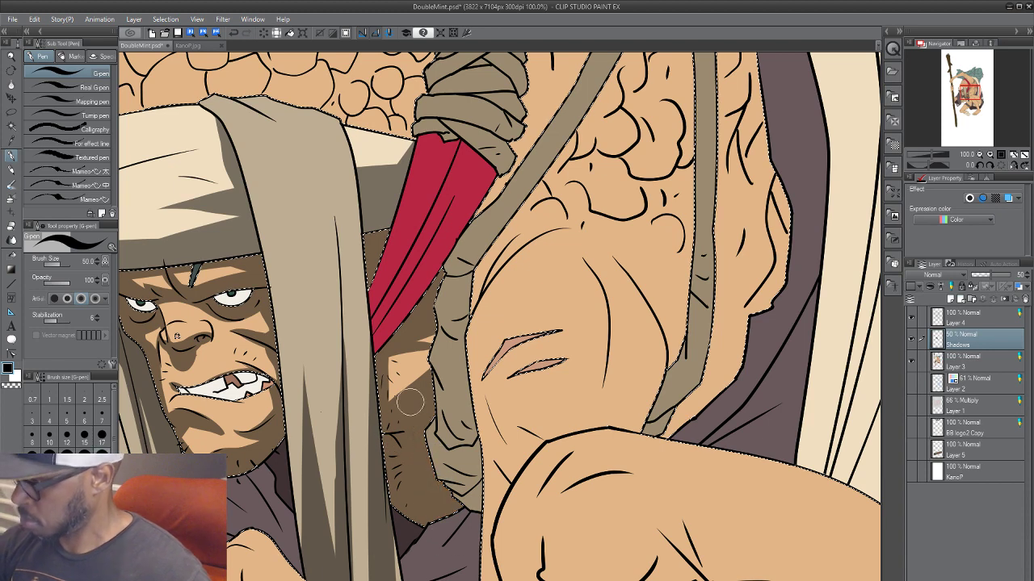
Step: Refine the shadow edge around the lit patch of skin below the red scarf's tip, reducing the brush to size 20
key("bracketleft")
key("bracketleft")
key("bracketleft")
left_click_drag(390, 387, 389, 402)
key("bracketleft")
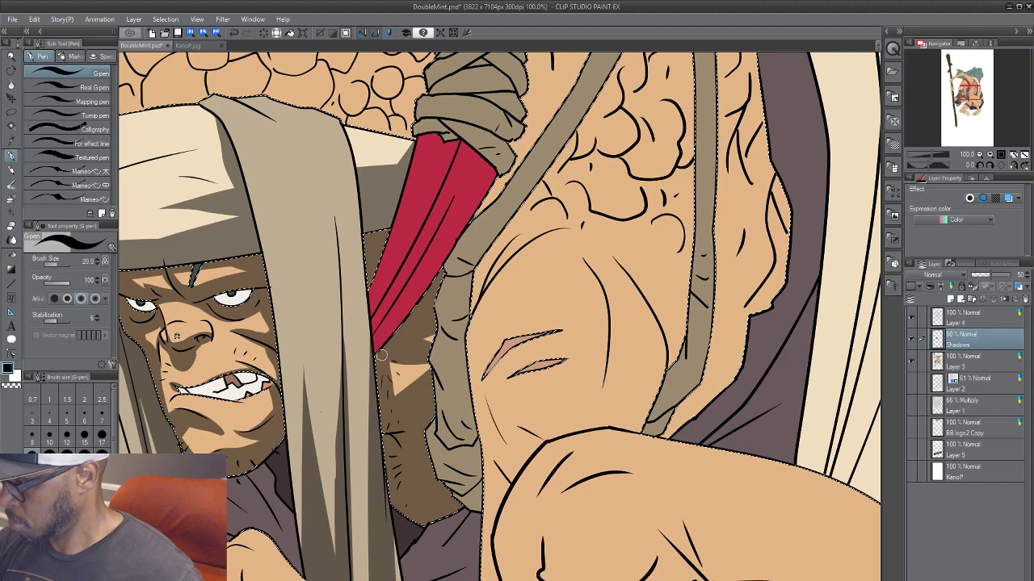
Step: Refine the forehead and brow shadows under the headband, using brush sizes 15 and 20
scroll(443, 399, "down", 4)
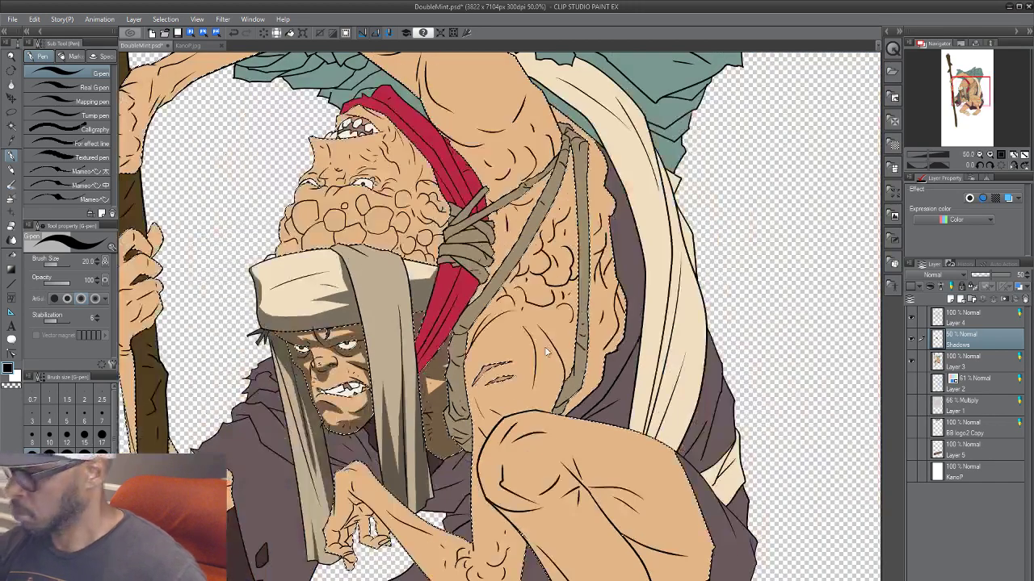
scroll(495, 395, "up", 3)
scroll(494, 395, "up", 1)
left_click_drag(423, 388, 630, 422)
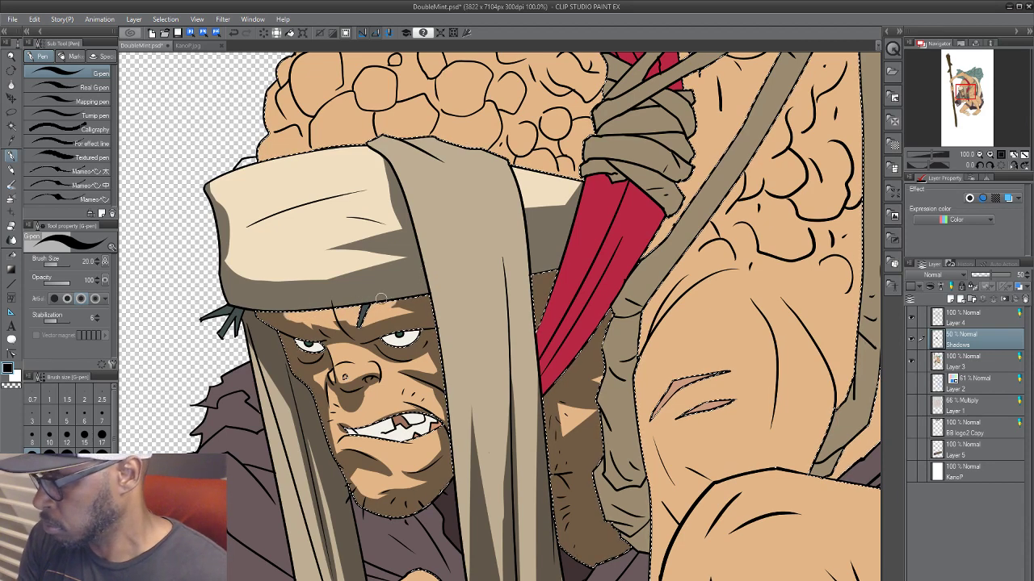
key("bracketleft")
key("bracketleft")
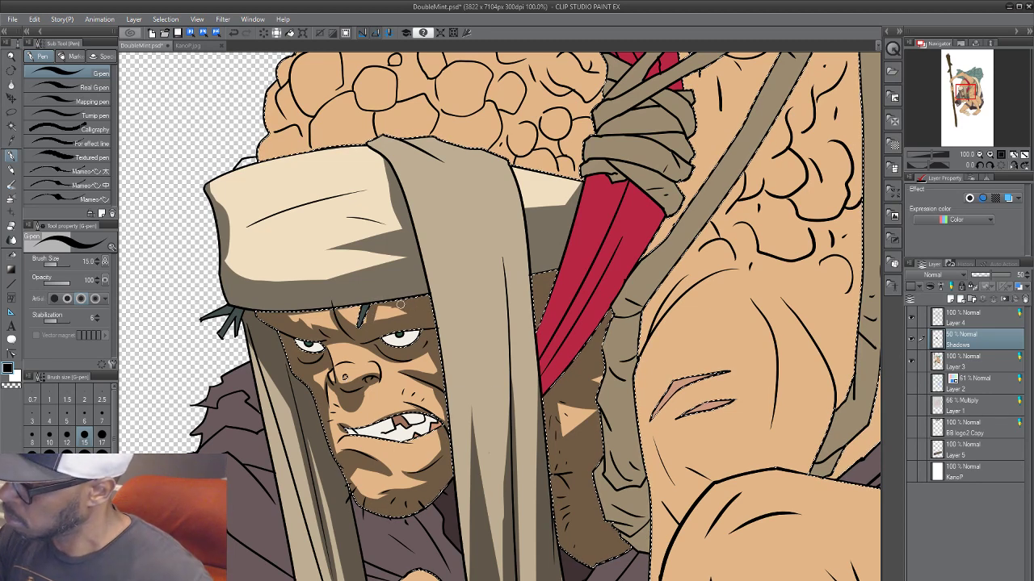
key("bracketright")
key("bracketright")
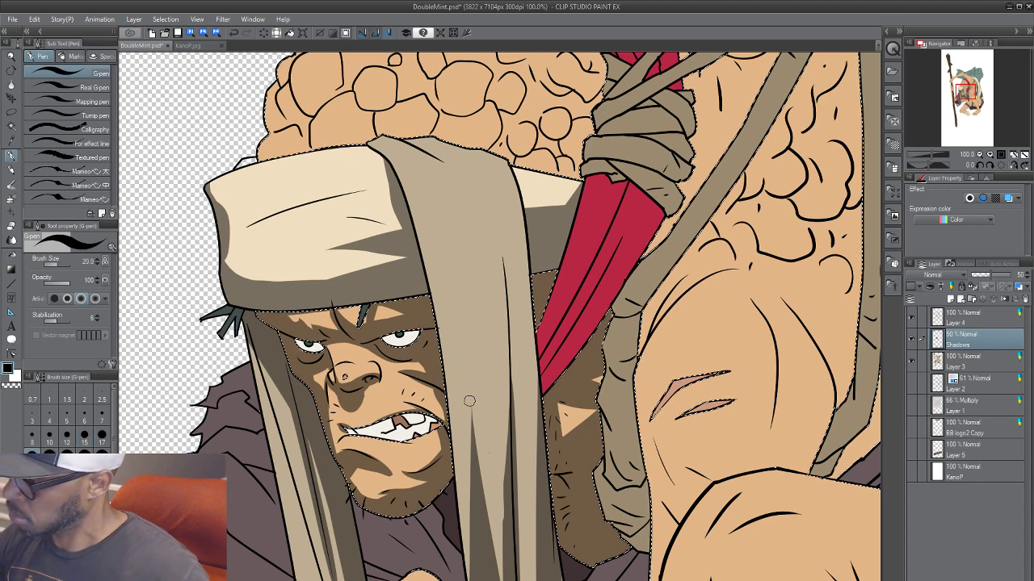
key("bracketleft")
key("bracketleft")
Step: Add a new layer above Shadows, set its blending mode to Overlay and choose a teal drawing colour
scroll(342, 440, "down", 2)
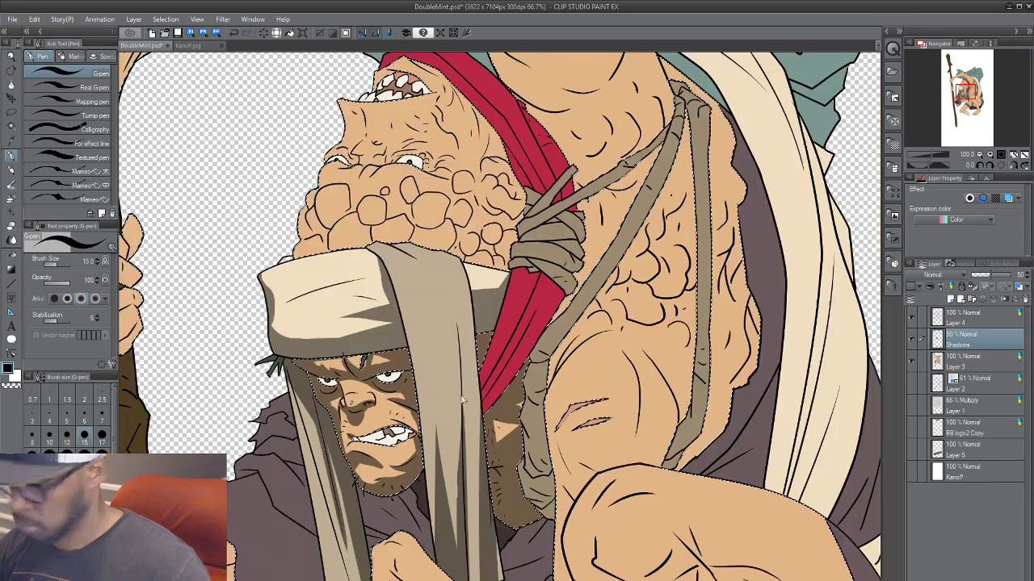
scroll(524, 436, "up", 1)
left_click_drag(523, 436, 550, 339)
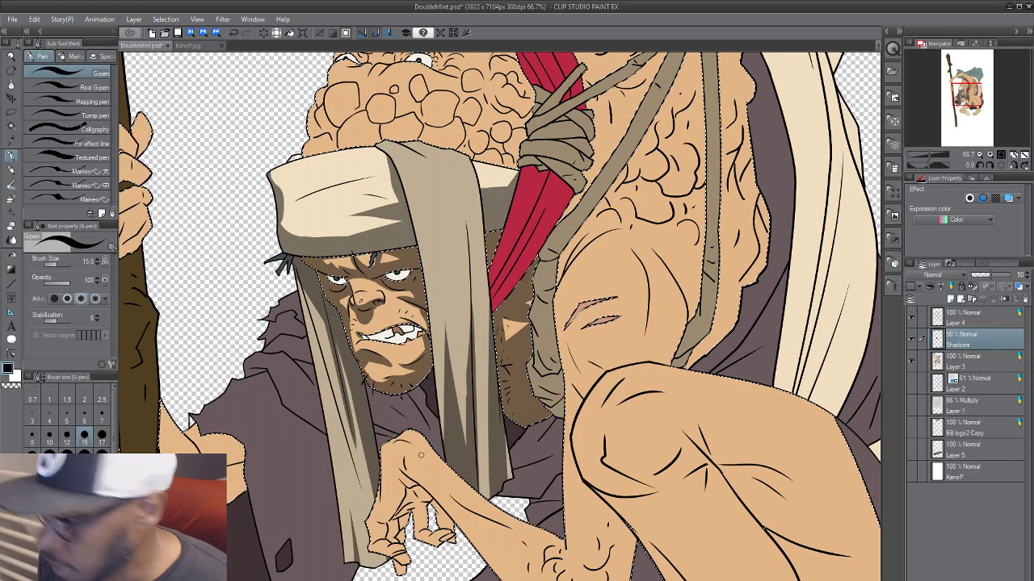
left_click_drag(551, 484, 520, 528)
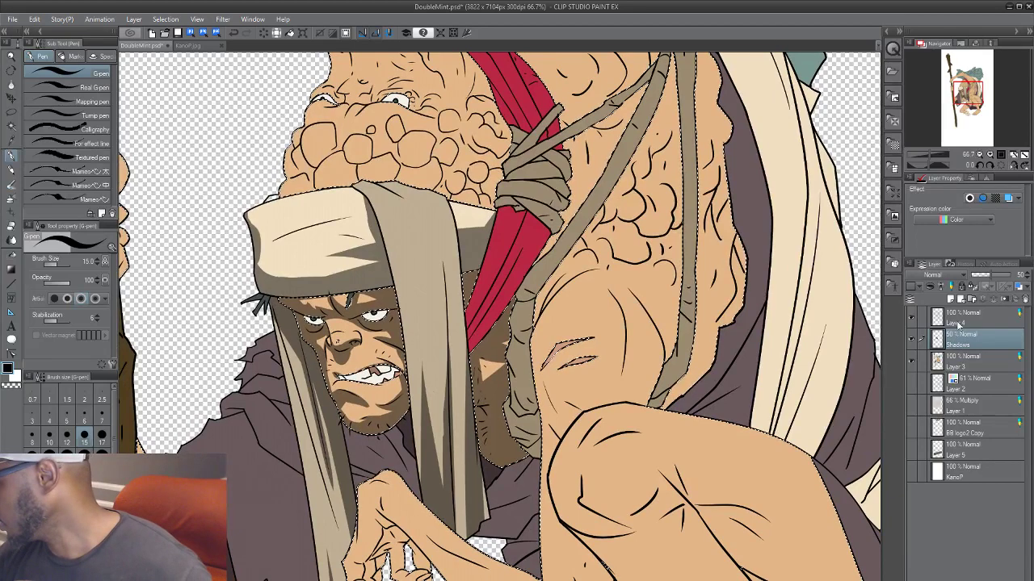
key("ctrl+shift+n")
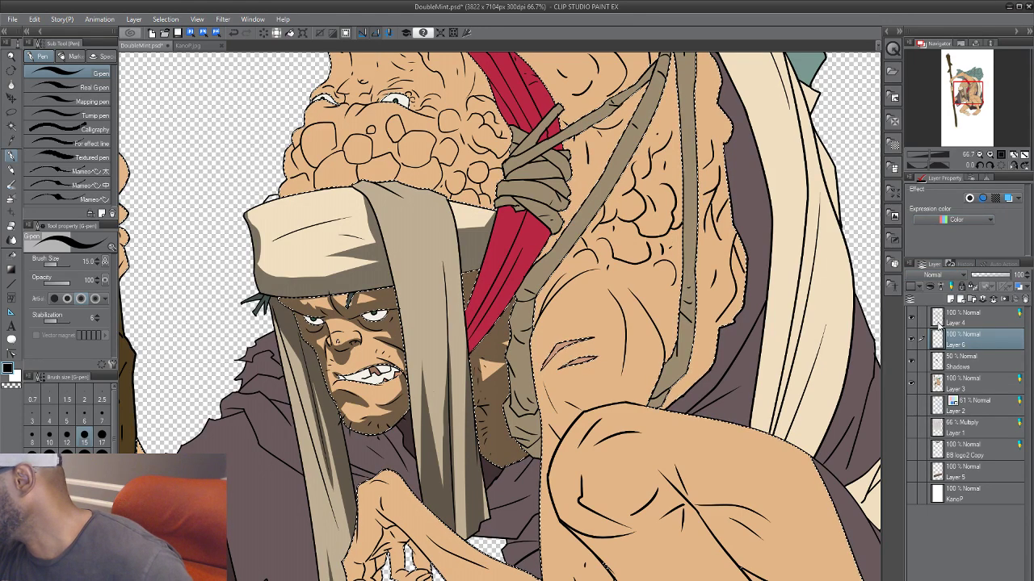
left_click(926, 412)
left_click_drag(481, 302, 487, 268)
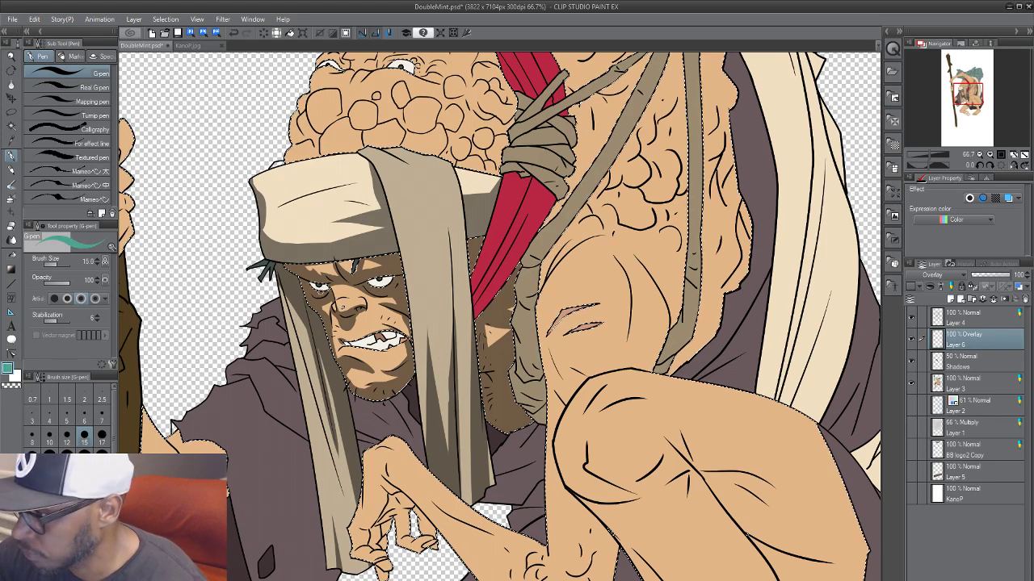
Step: Paint a light teal rim light along the face's edge beside the narrow strip and under the jaw, using brush sizes 10 to 15
scroll(359, 290, "up", 3)
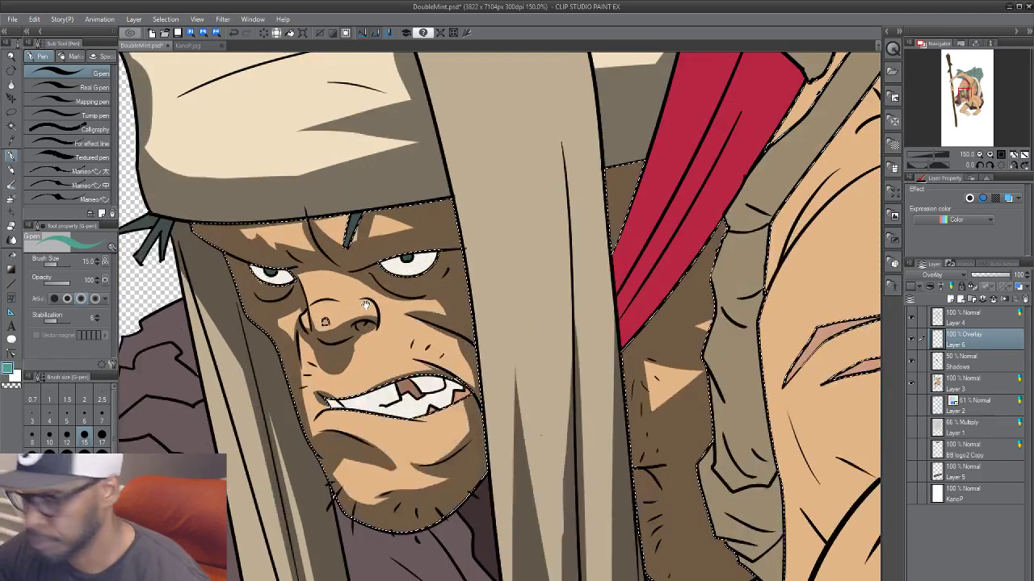
left_click_drag(381, 281, 424, 258)
key("bracketright")
key("bracketright")
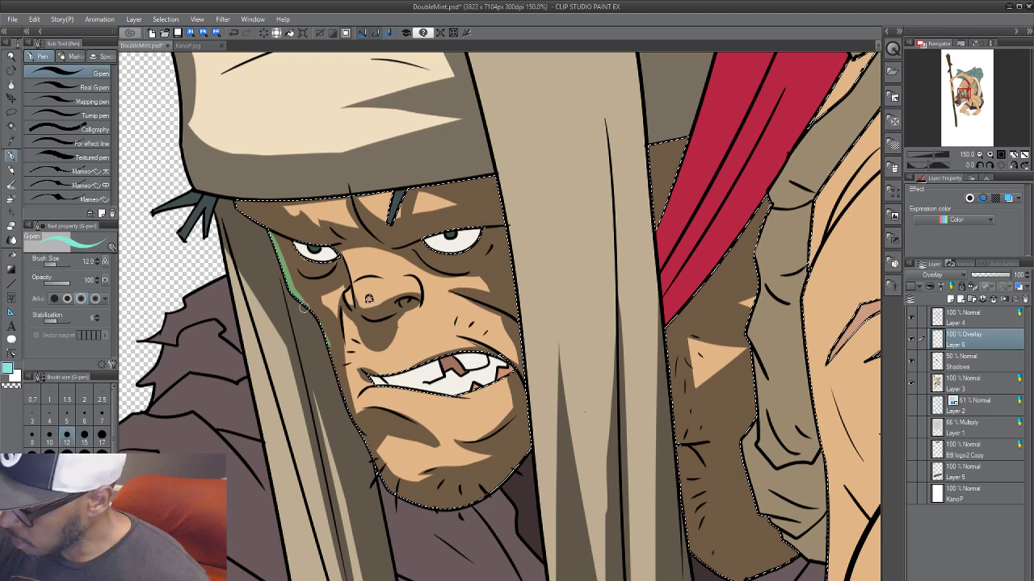
key("bracketleft")
left_click_drag(303, 307, 339, 377)
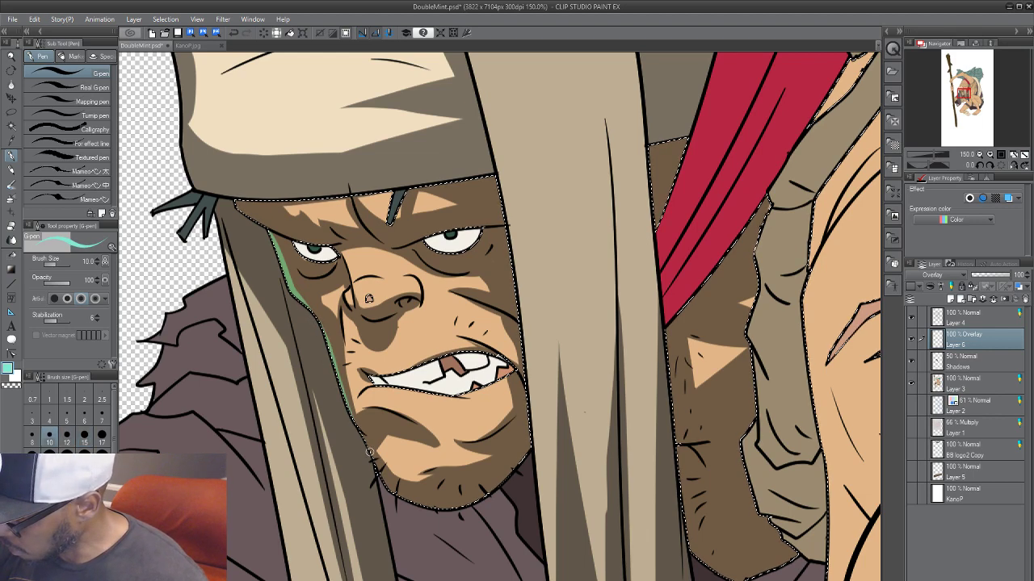
key("bracketright")
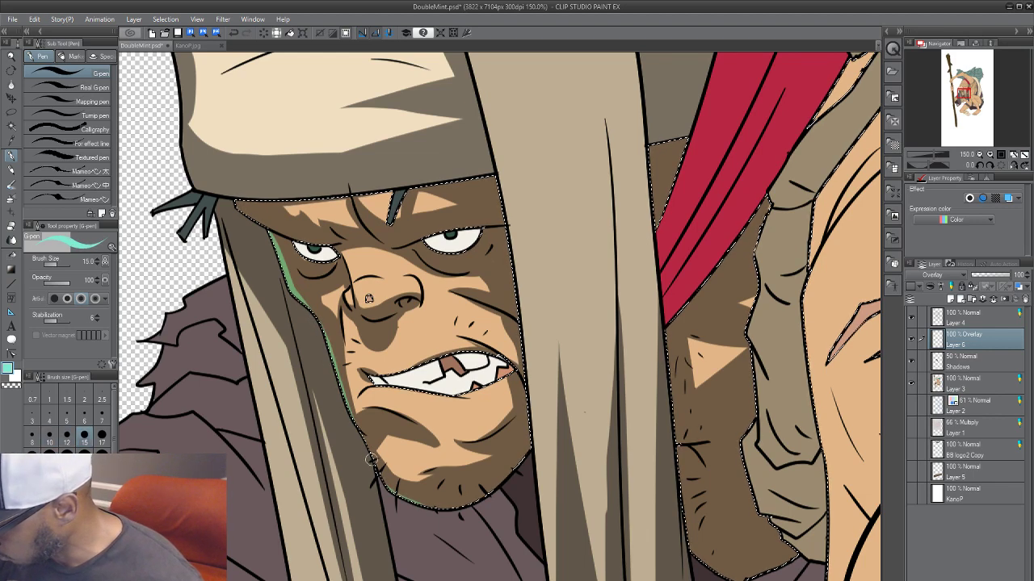
Step: Paint teal rim light under the nose, along the brow crease and on the forehead's outer edge, using brush sizes 8 and 12
key("bracketleft")
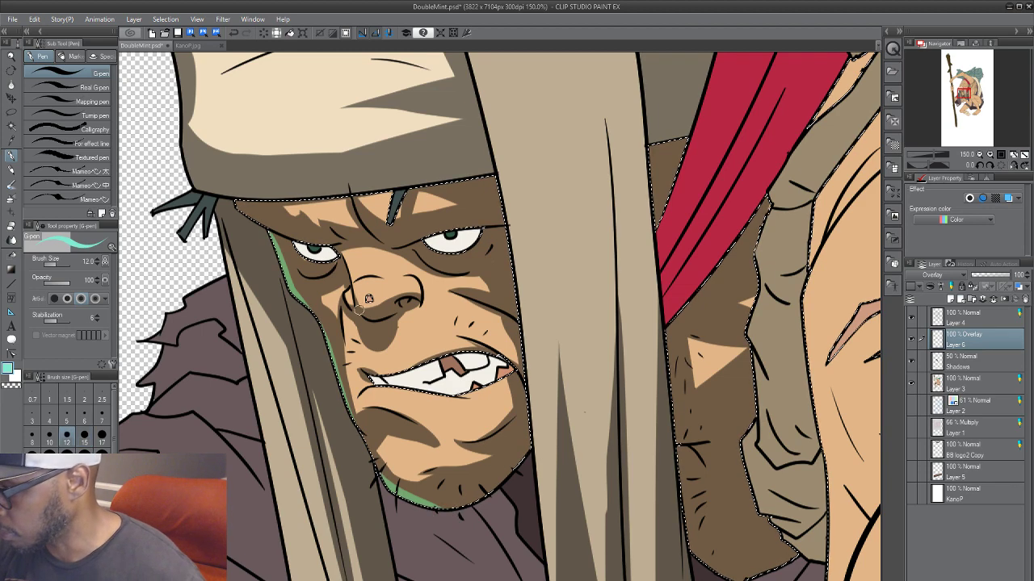
key("bracketleft")
key("bracketleft")
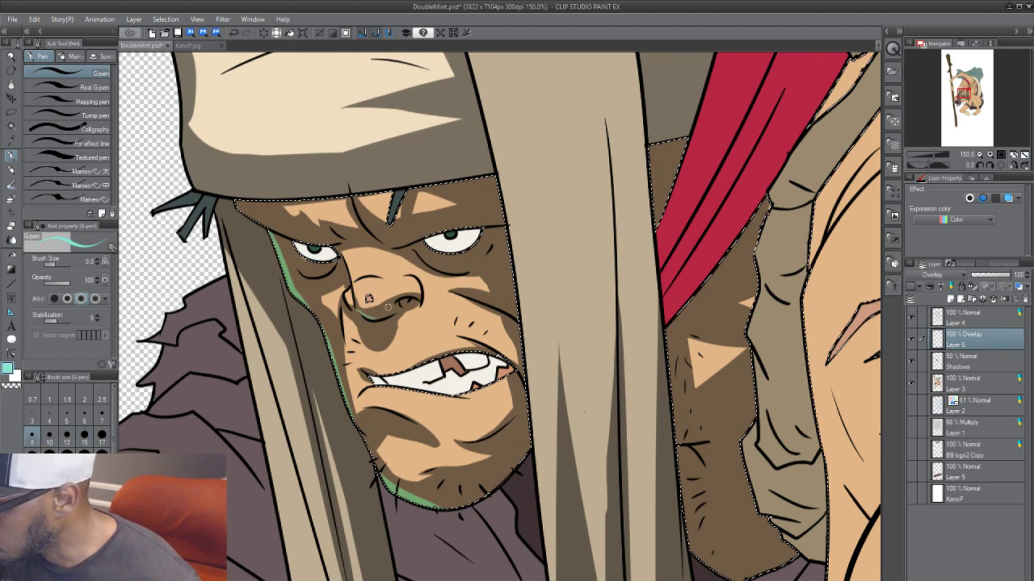
key("bracketright")
key("bracketright")
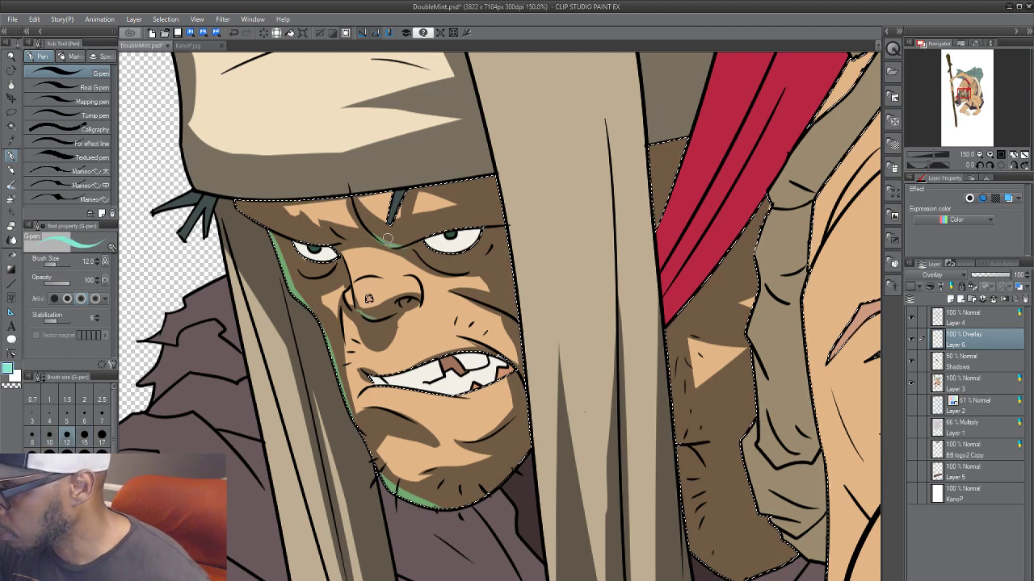
left_click_drag(387, 239, 364, 219)
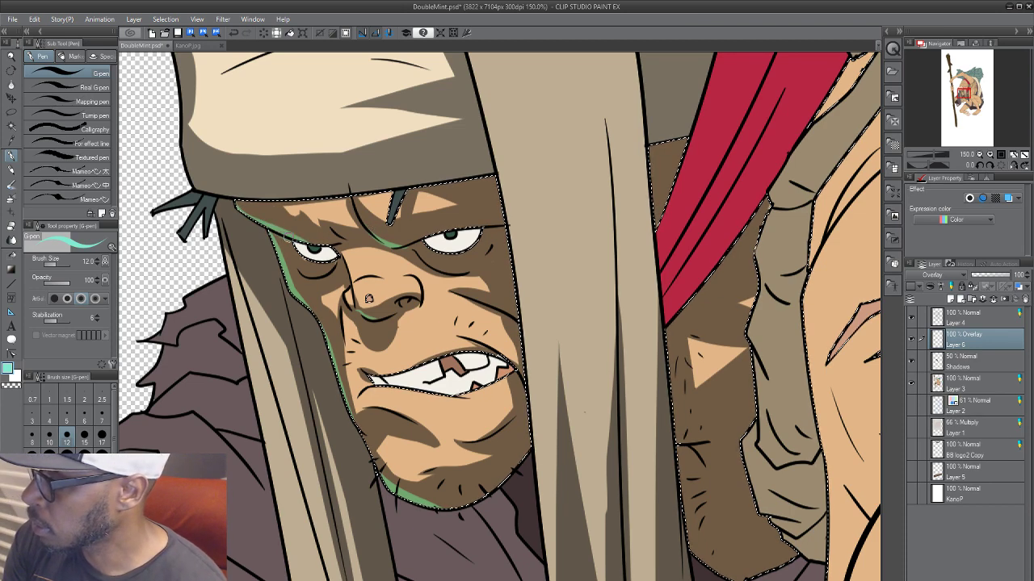
Step: Set the pen's brush size to 15 and clear the selection around the skin areas
key("[")
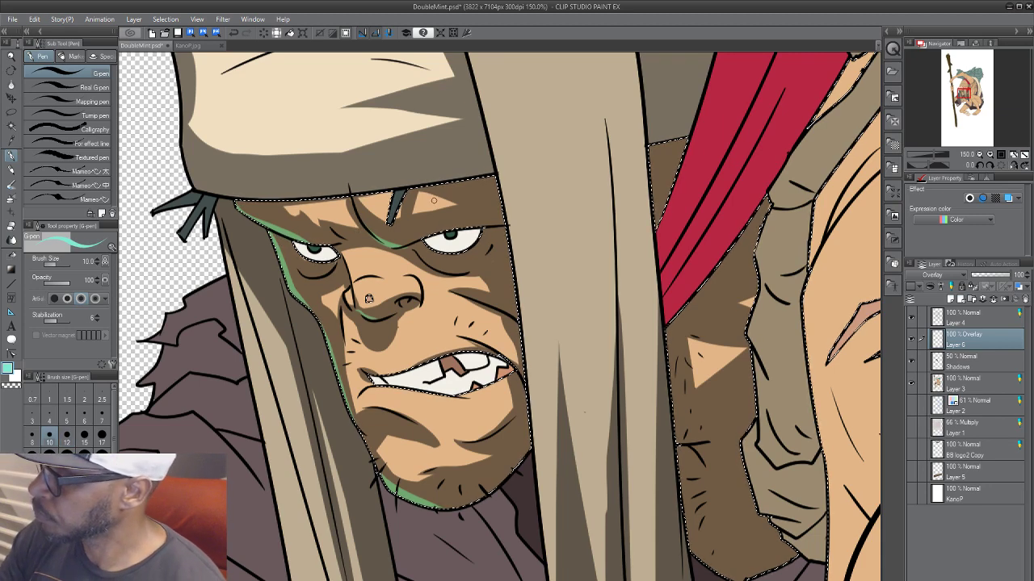
key("bracketright")
key("bracketright")
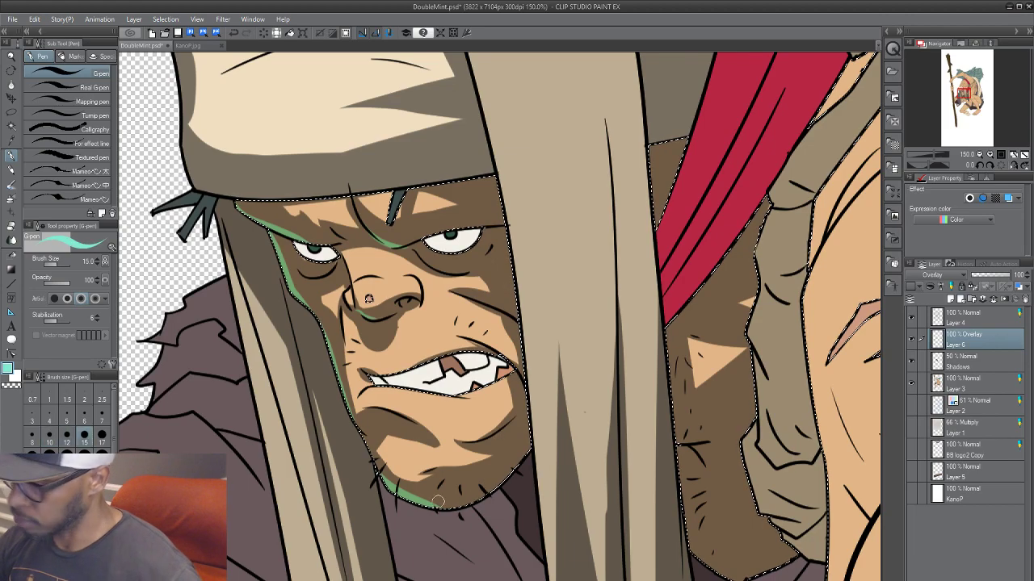
scroll(393, 542, "down", 2)
scroll(449, 465, "up", 1)
left_click_drag(461, 476, 462, 409)
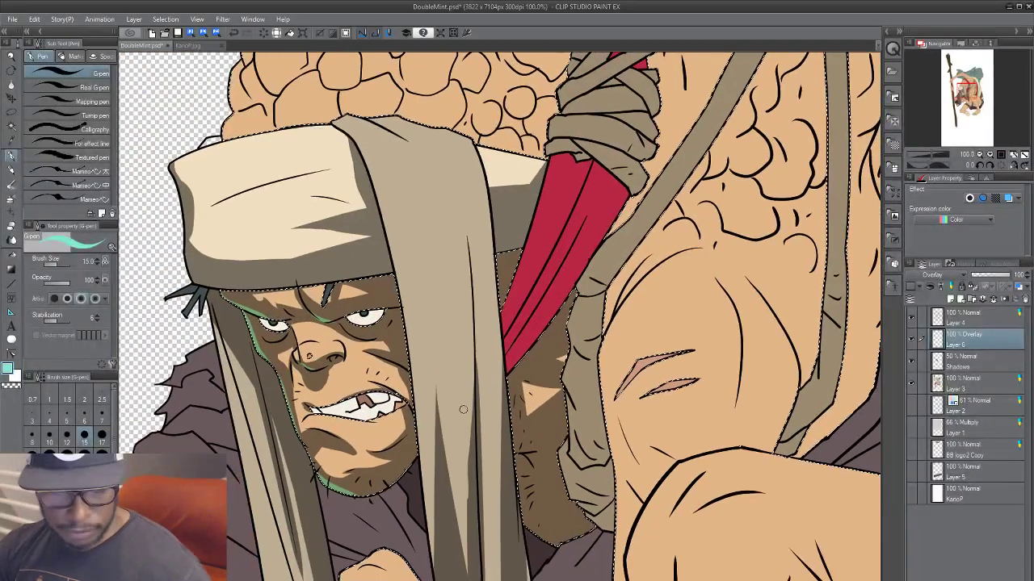
key("ctrl+d")
Step: Try shifting the hue of the face's teal rim light on Layer 6 to pink
left_click_drag(446, 497, 491, 439)
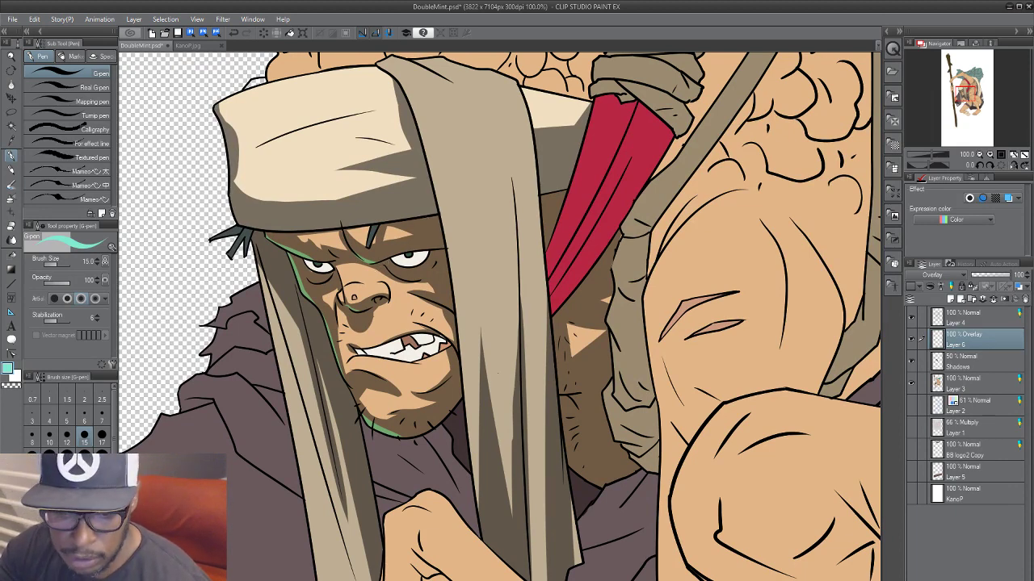
key("ctrl+s")
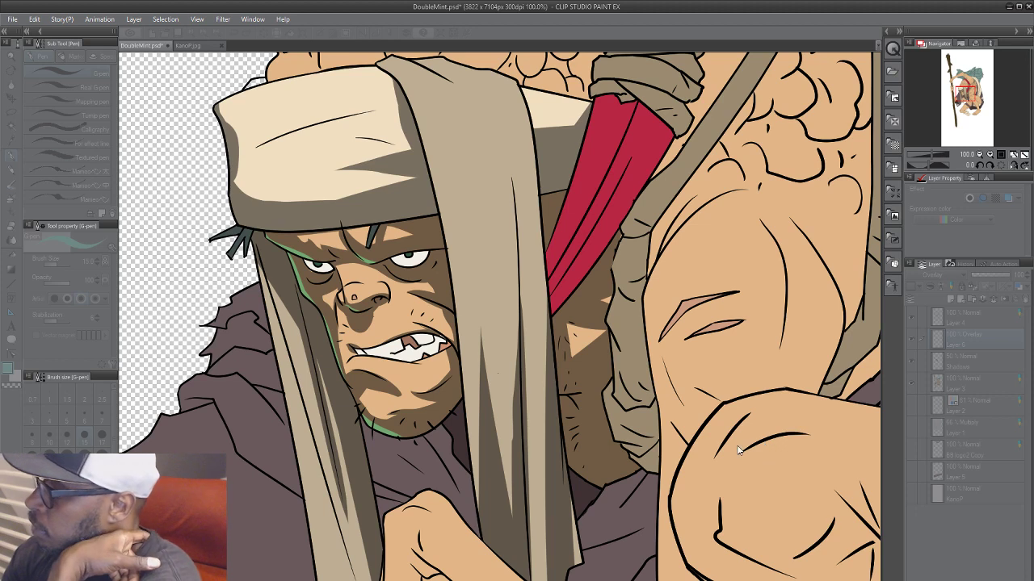
left_click_drag(738, 445, 838, 449)
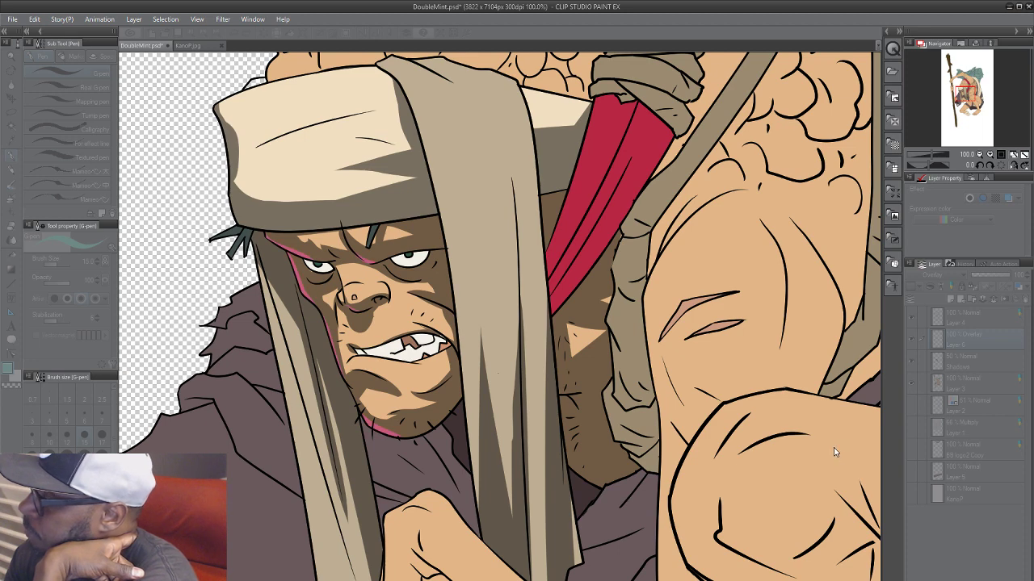
left_click(888, 428)
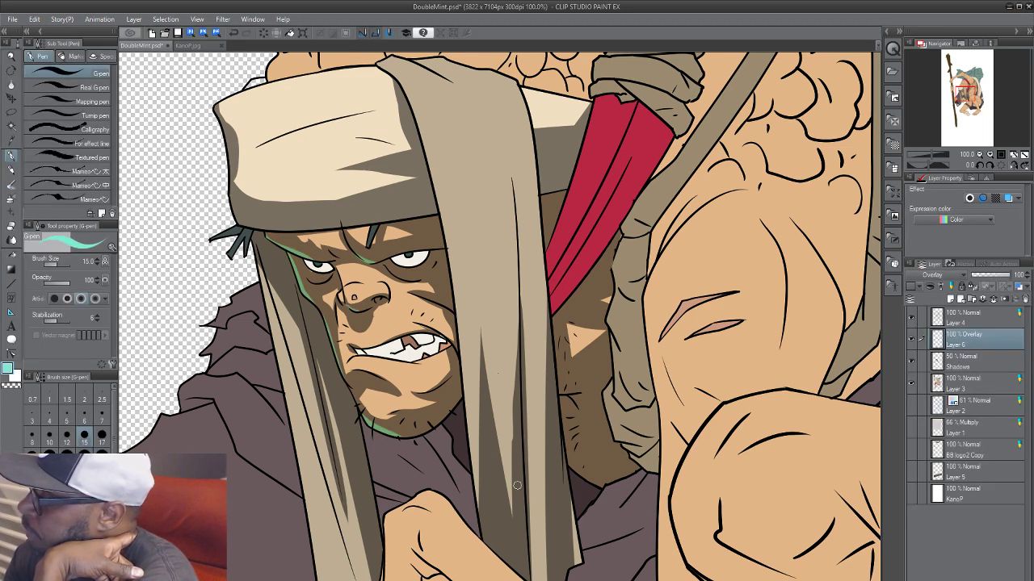
Step: Hide and show the Shadows layer again to compare the face with and without its shading
left_click(962, 361)
left_click(911, 361)
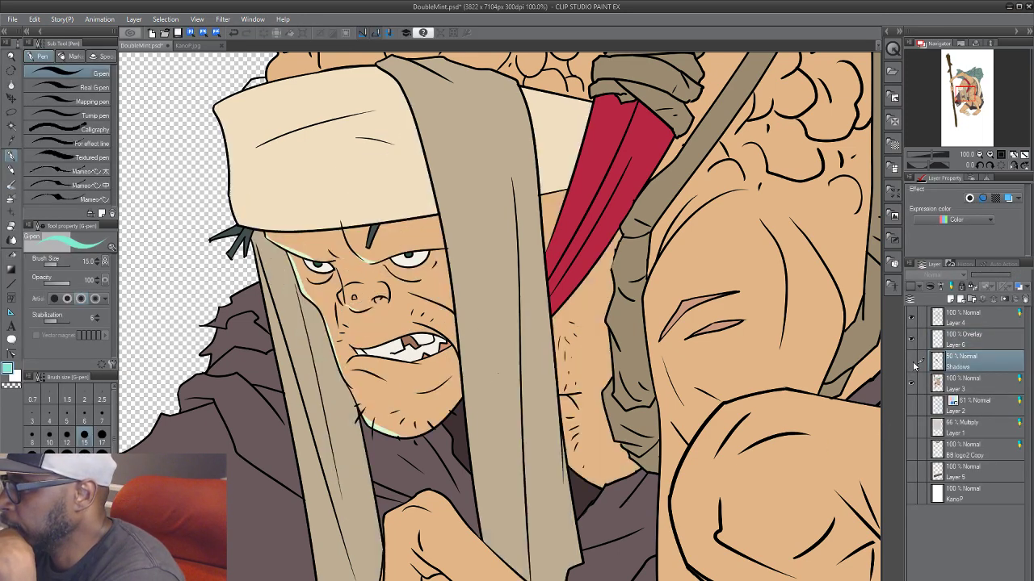
left_click(911, 361)
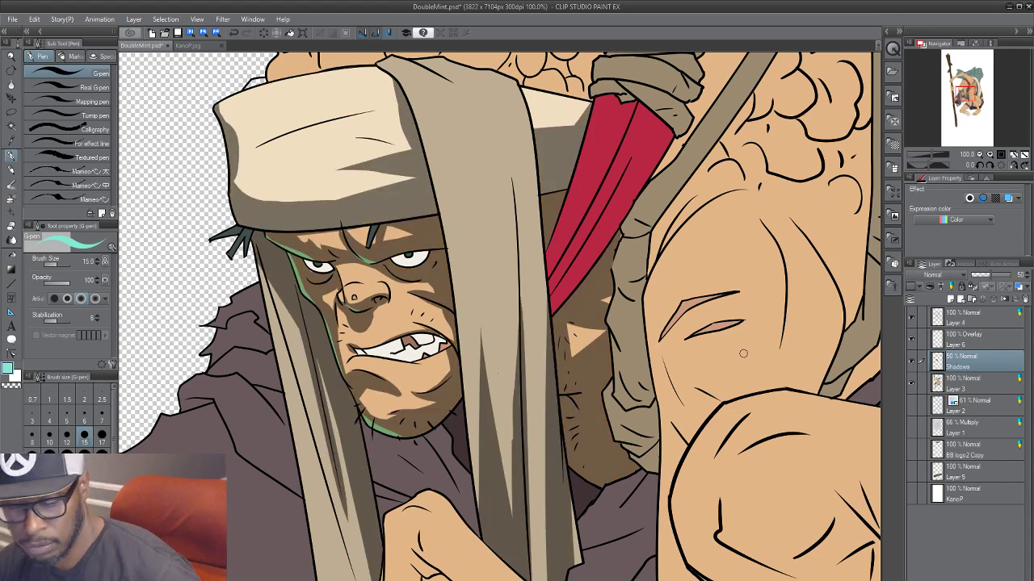
Step: Select the skin colour areas on Layer 3 and add a new layer directly above the Shadows layer
left_click(980, 386)
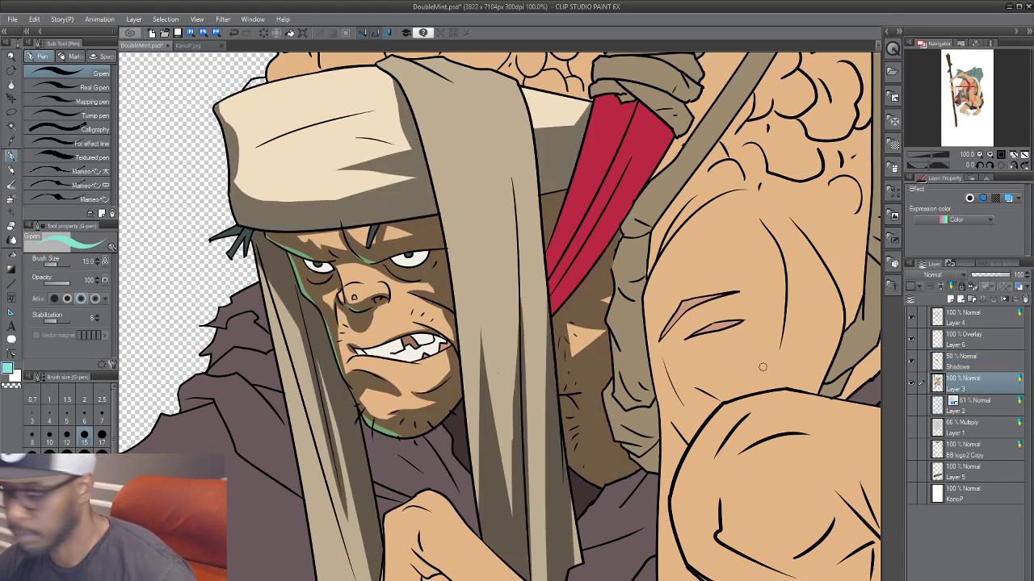
key("w")
left_click(440, 404)
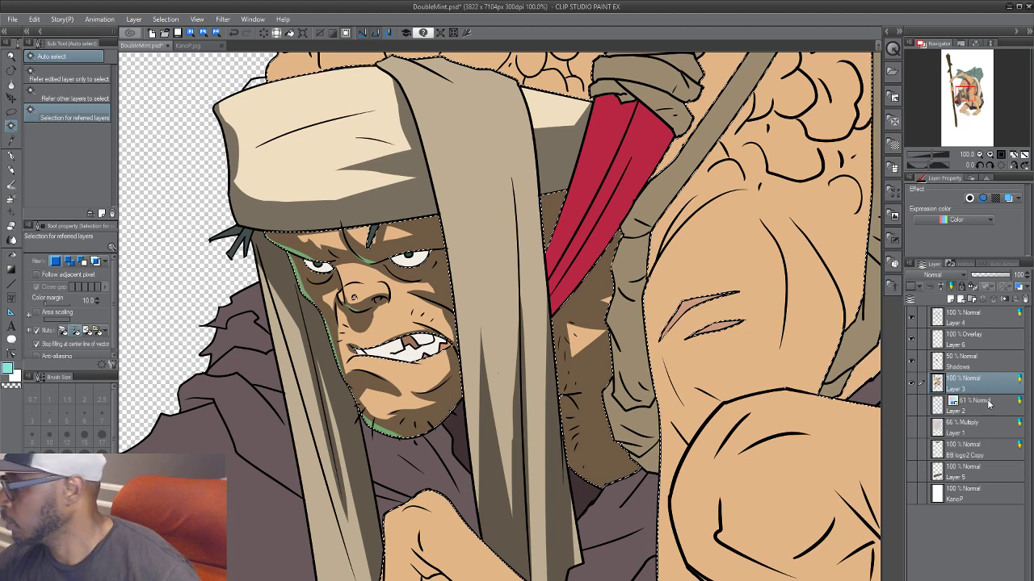
left_click(981, 365)
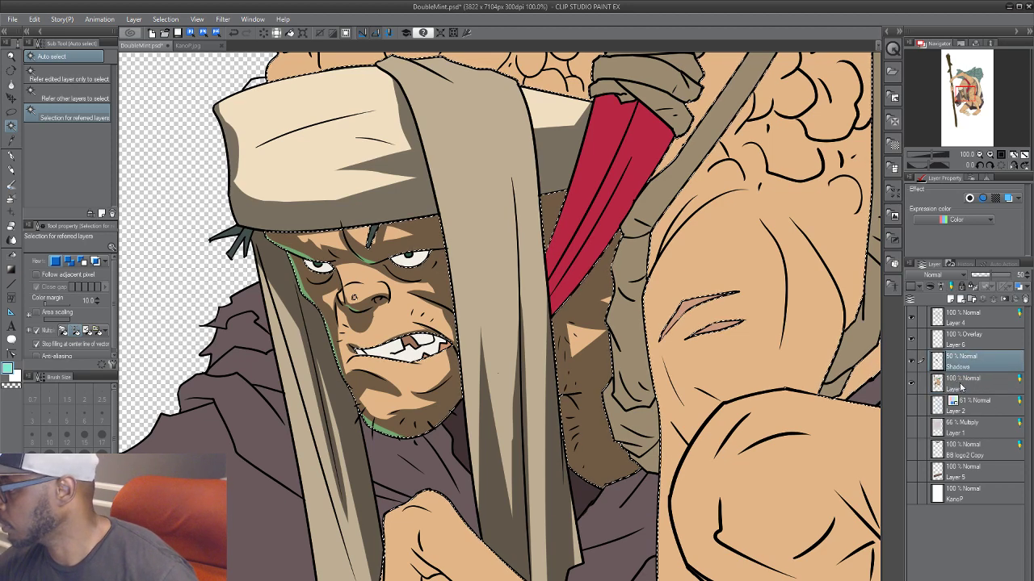
left_click(949, 300)
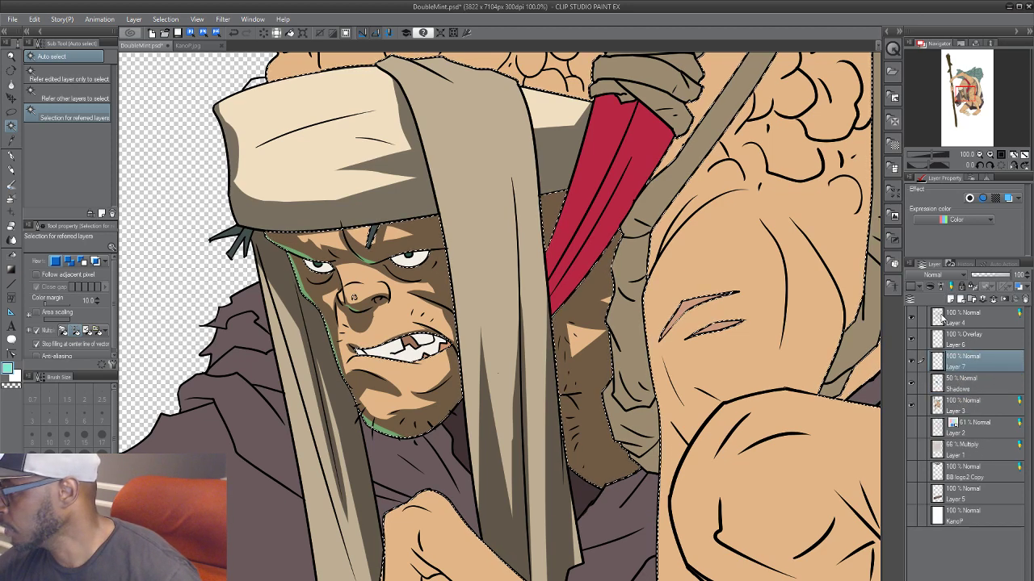
Step: Choose the foreground-to-transparent Gradient tool and restrict the skin selection to the painted areas of the Shadows layer
scroll(798, 317, "down", 2)
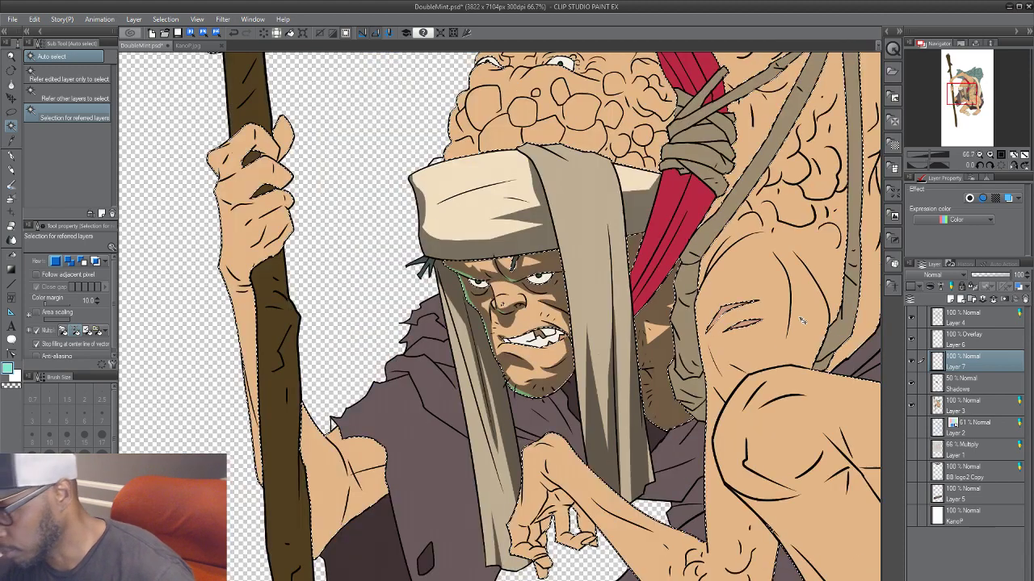
left_click_drag(655, 411, 608, 362)
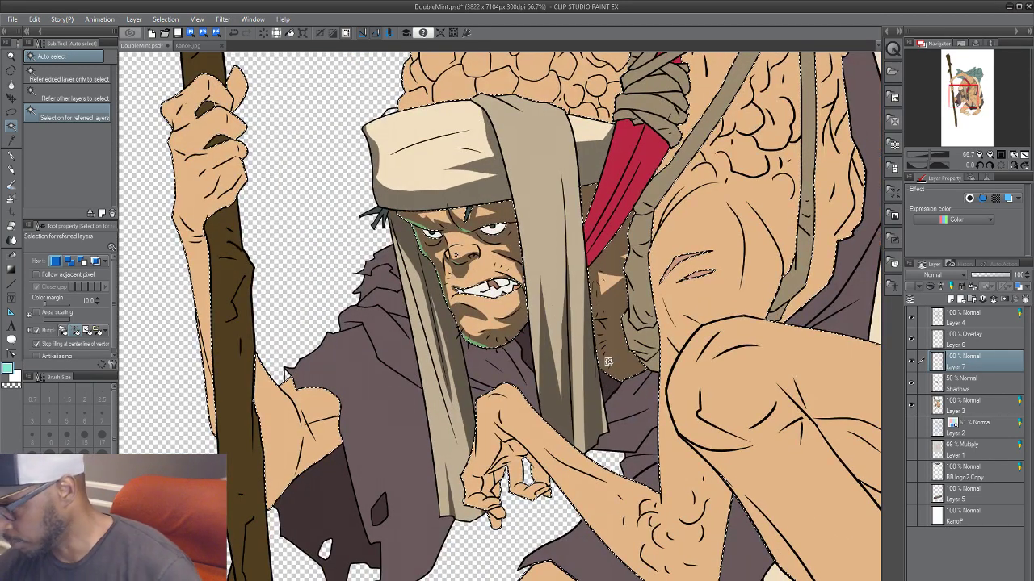
key("g")
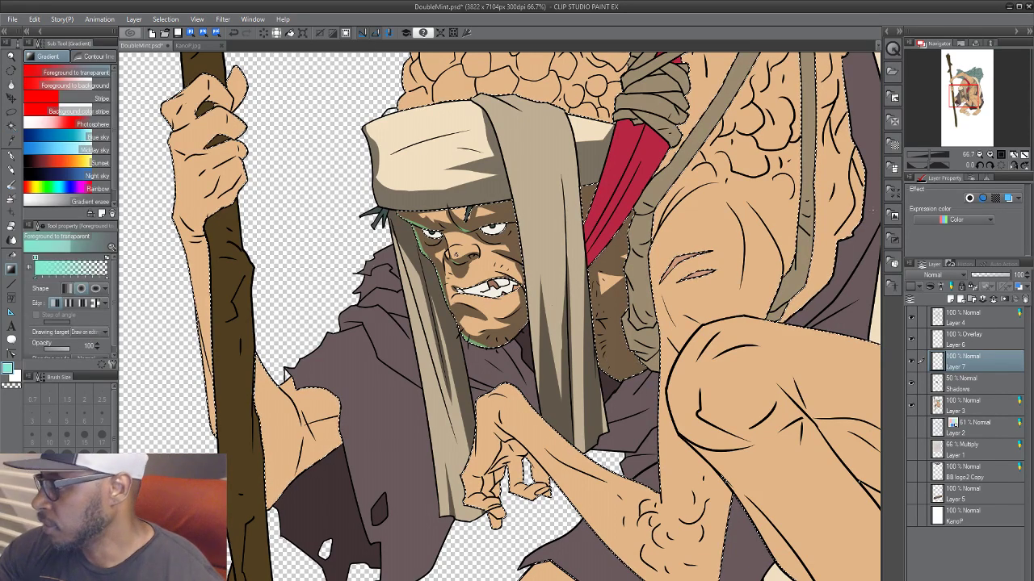
left_click(938, 385, "ctrl+alt+shift")
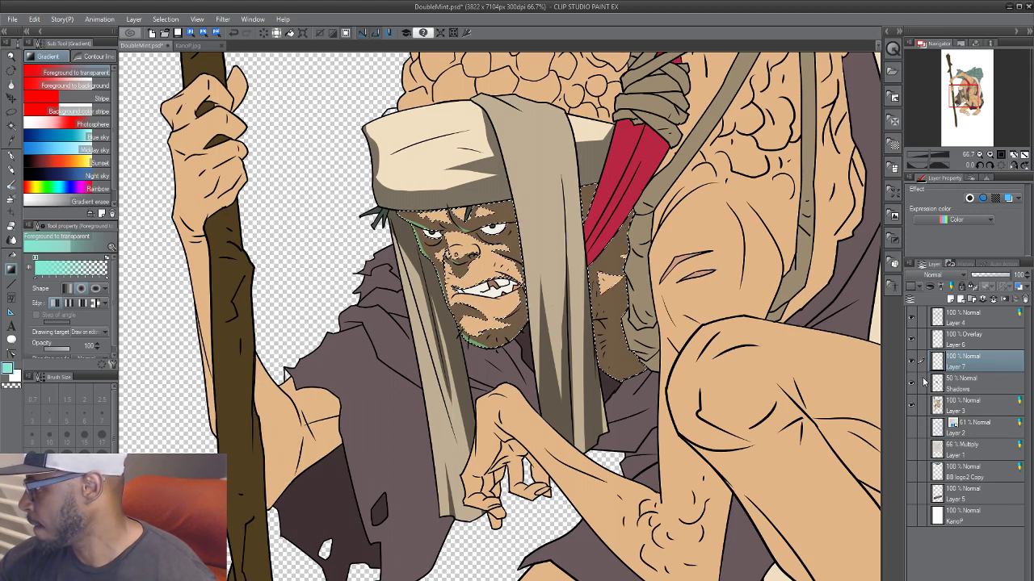
Step: Set Layer 7 to Overlay, apply an orange foreground-to-transparent gradient over the face's selected shadows, and clear the selection
left_click(917, 414)
left_click_drag(460, 505, 364, 527)
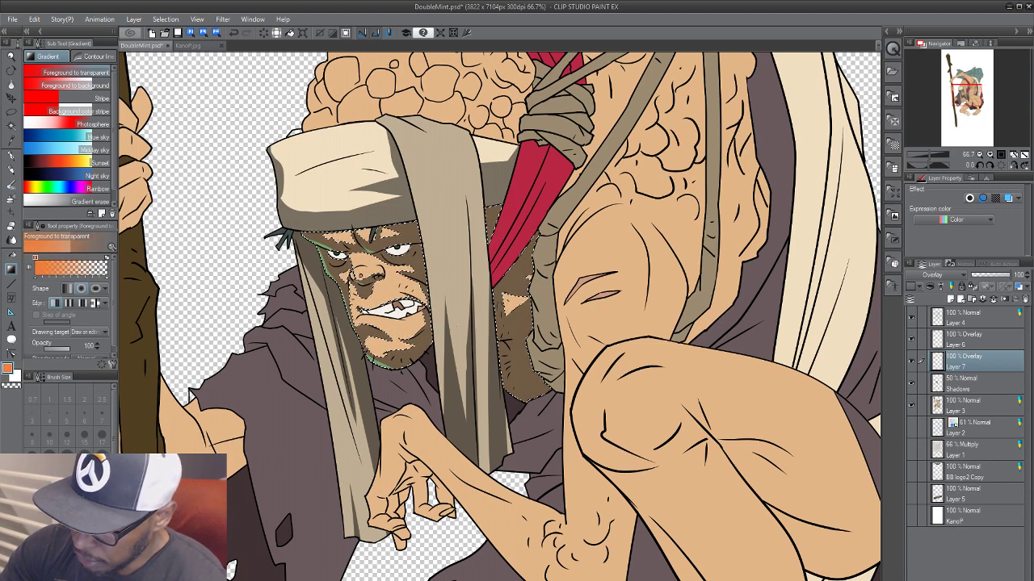
left_click_drag(315, 340, 372, 321)
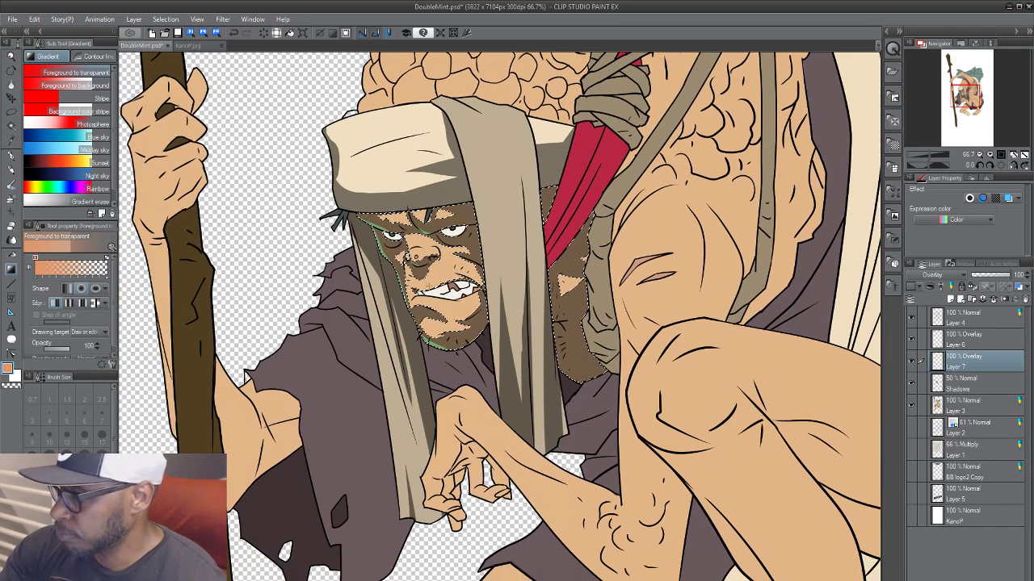
left_click_drag(272, 425, 220, 409)
left_click_drag(297, 322, 514, 160)
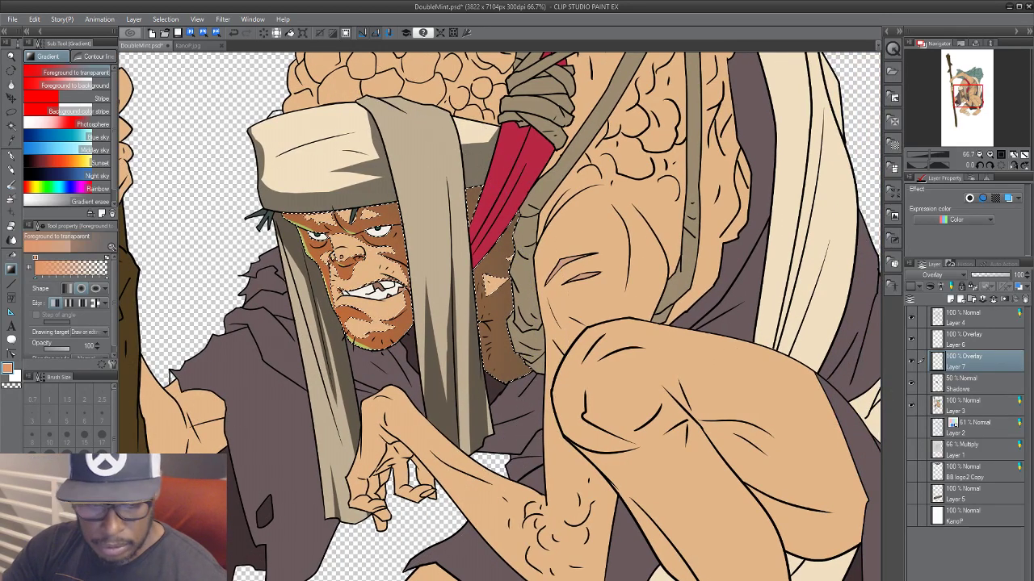
key("ctrl+d")
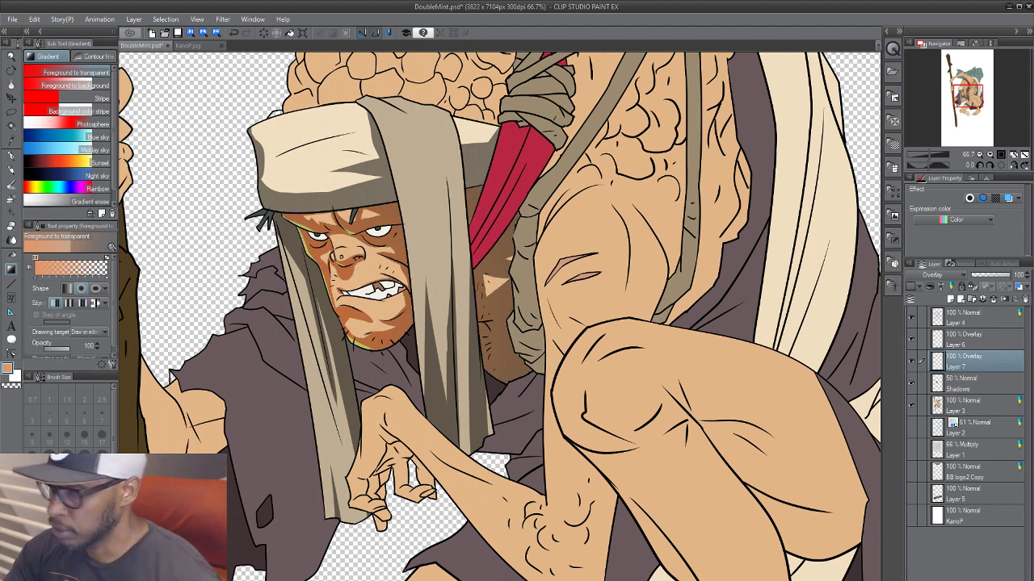
key("ctrl+minus")
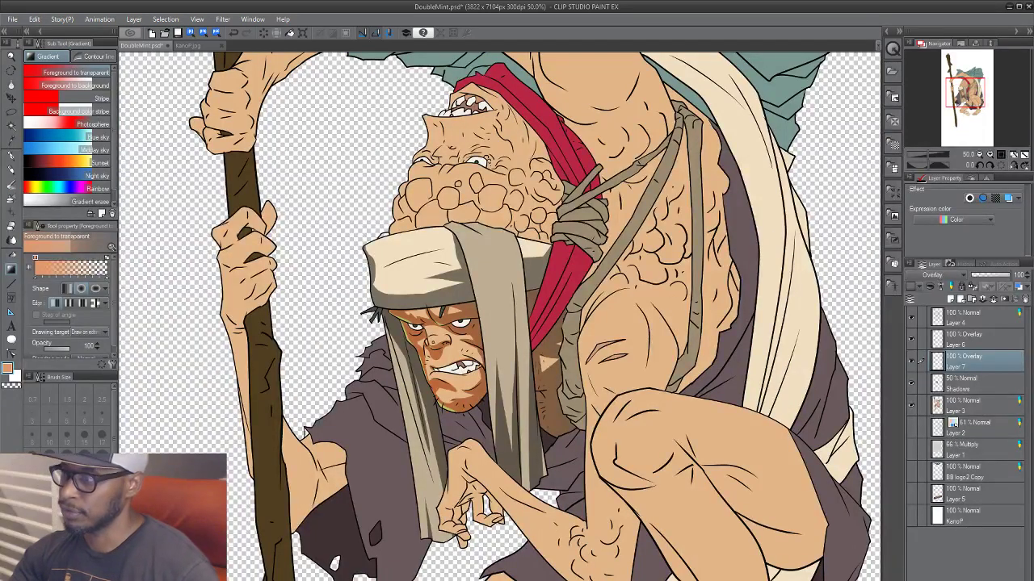
scroll(709, 565, "up", 2)
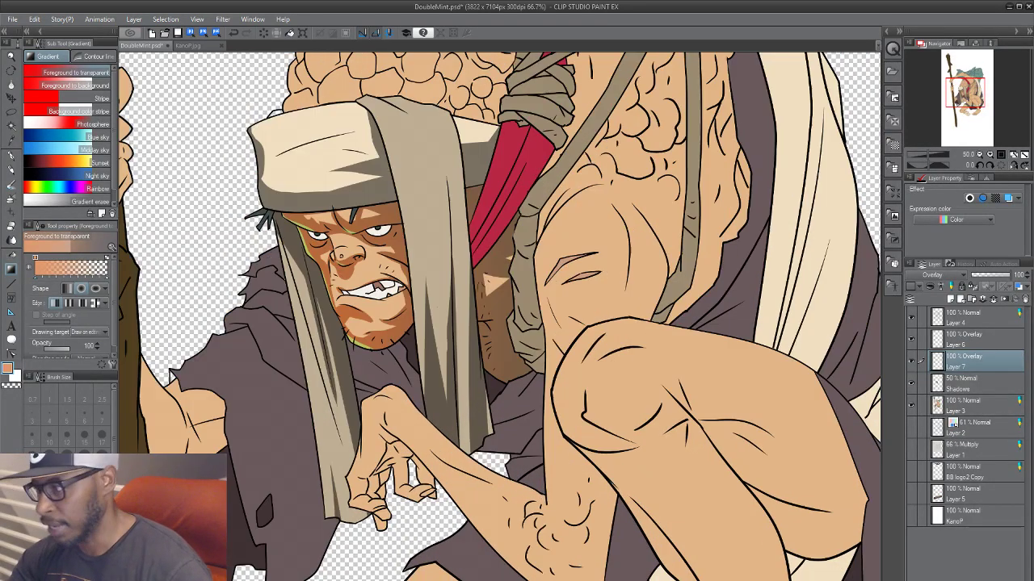
Step: Shift the hue of the face's rim light on Layer 6 to orange
left_click_drag(506, 407, 791, 457)
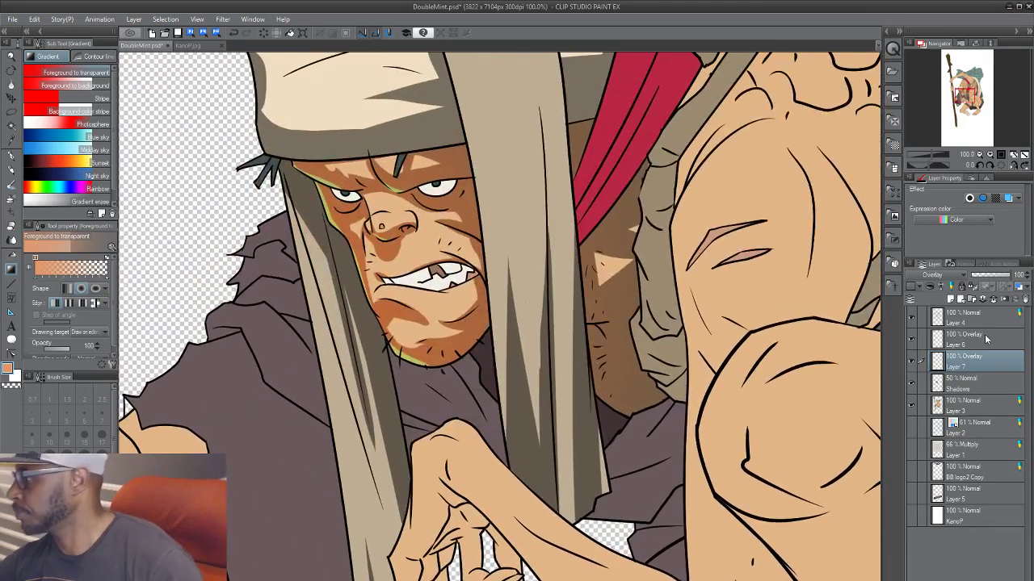
left_click(920, 344)
key("ctrl+u")
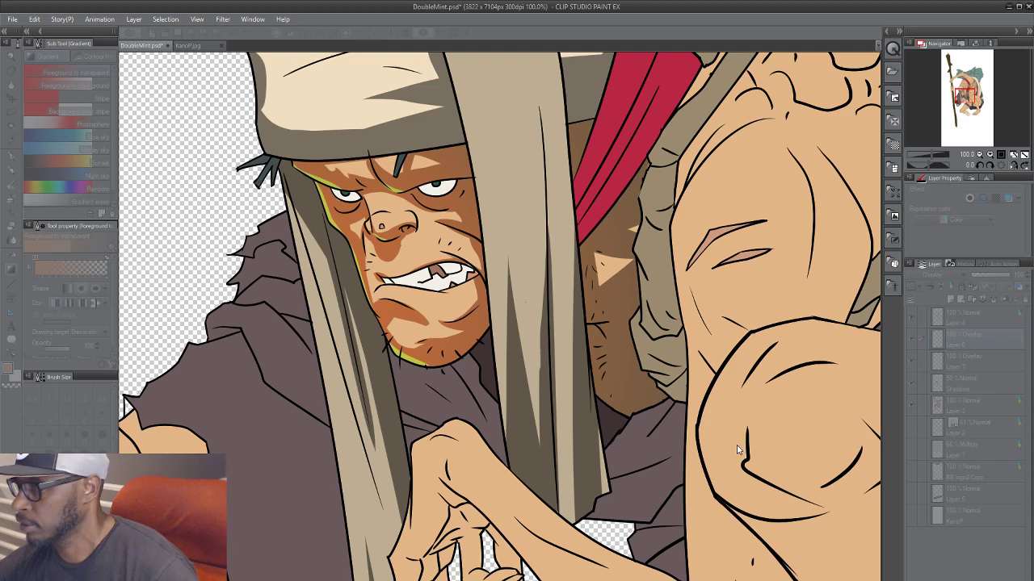
left_click_drag(736, 447, 693, 451)
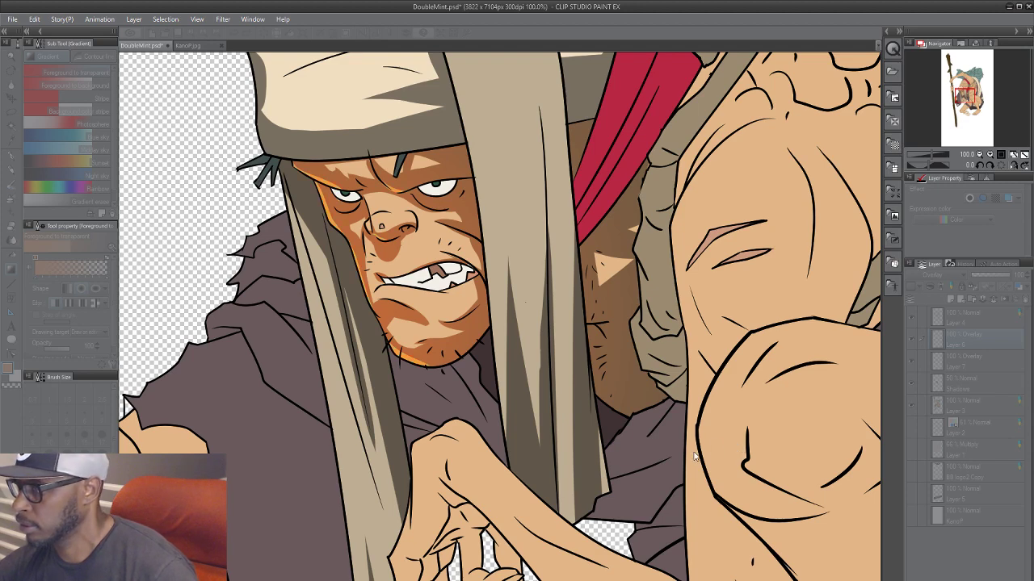
left_click(895, 429)
Step: Try a dark brown layer colour on the line art in Layer 4
left_click_drag(531, 405, 616, 511)
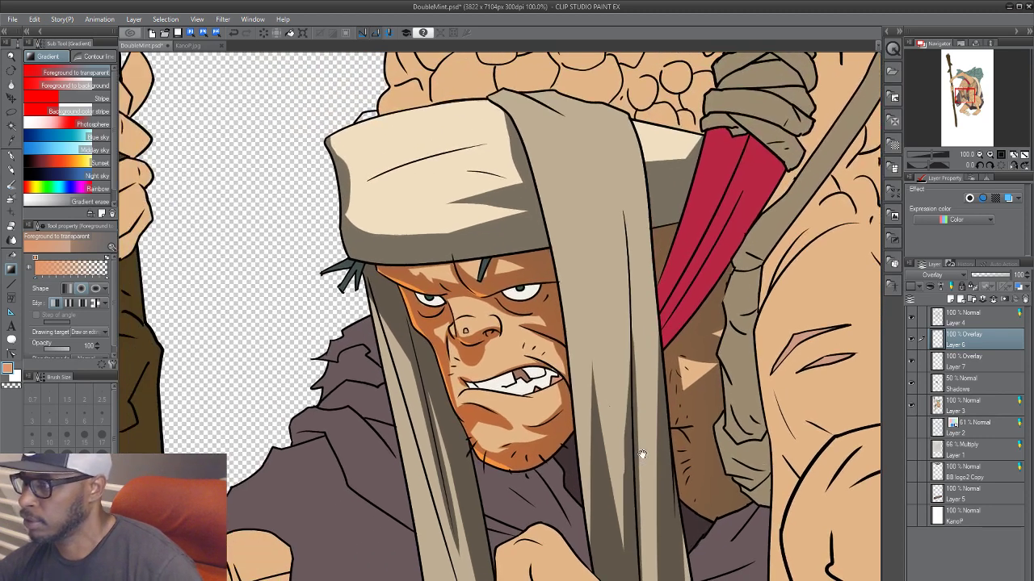
scroll(626, 438, "up", 1)
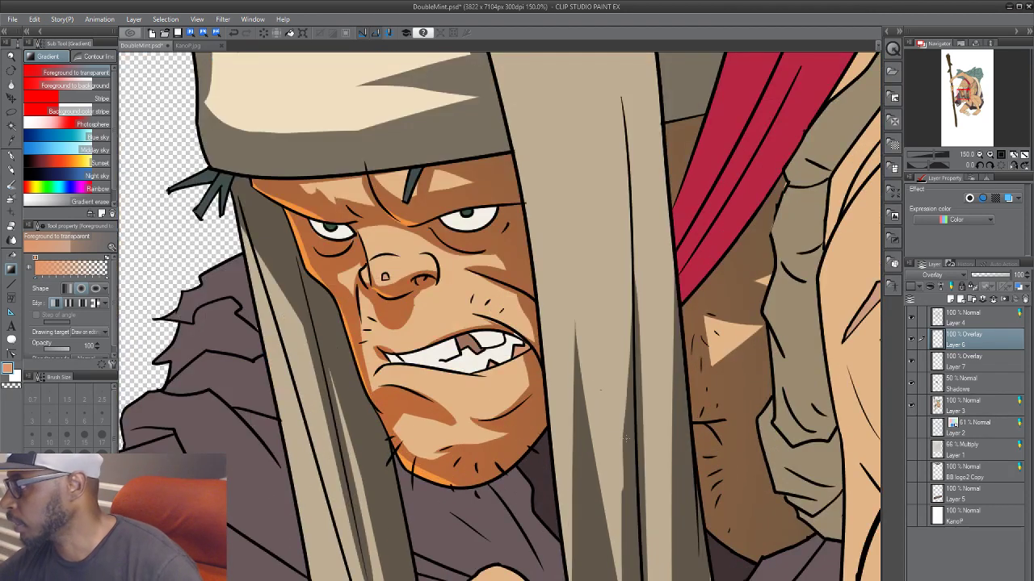
left_click(973, 320)
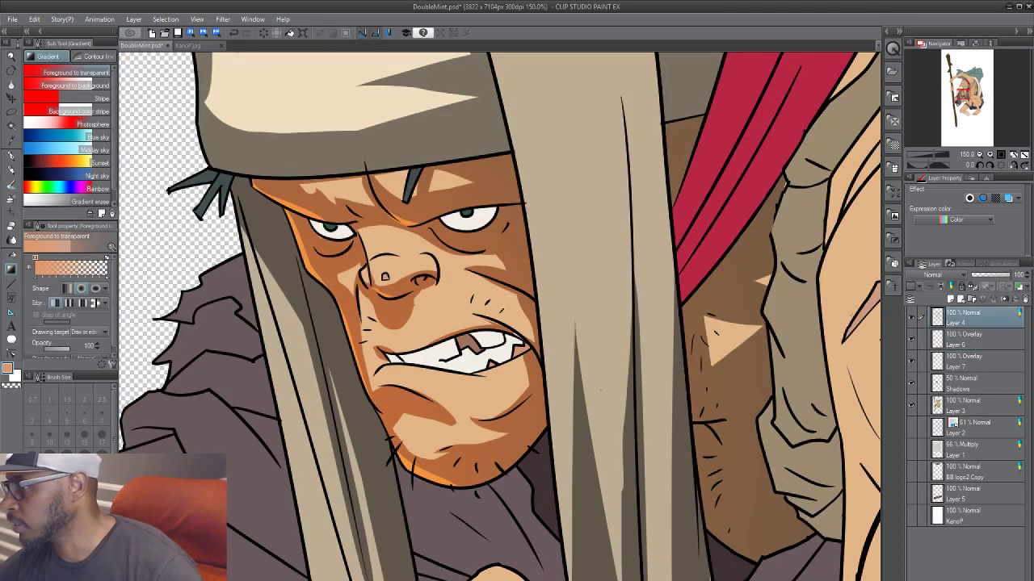
left_click(1008, 198)
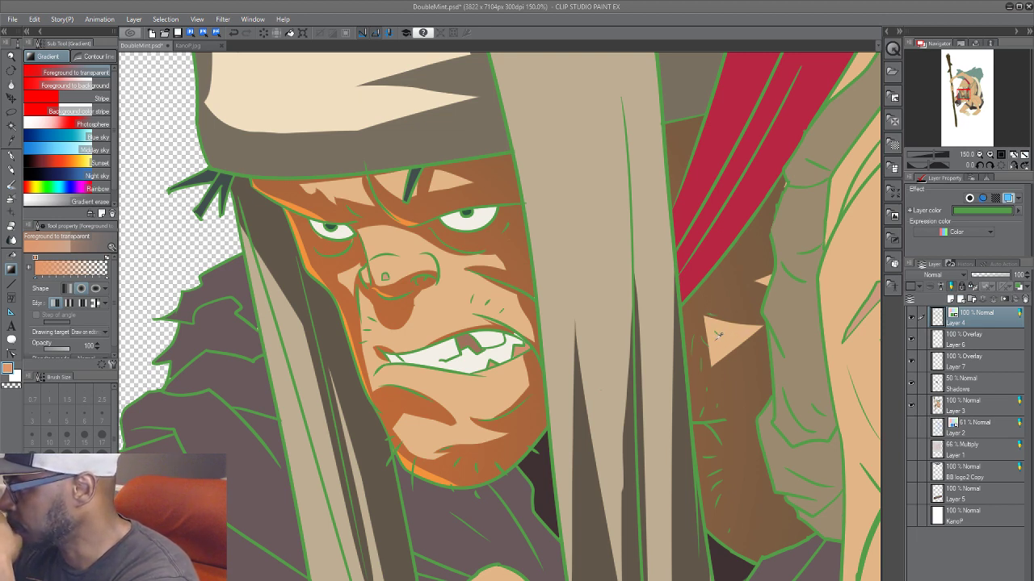
left_click(878, 257)
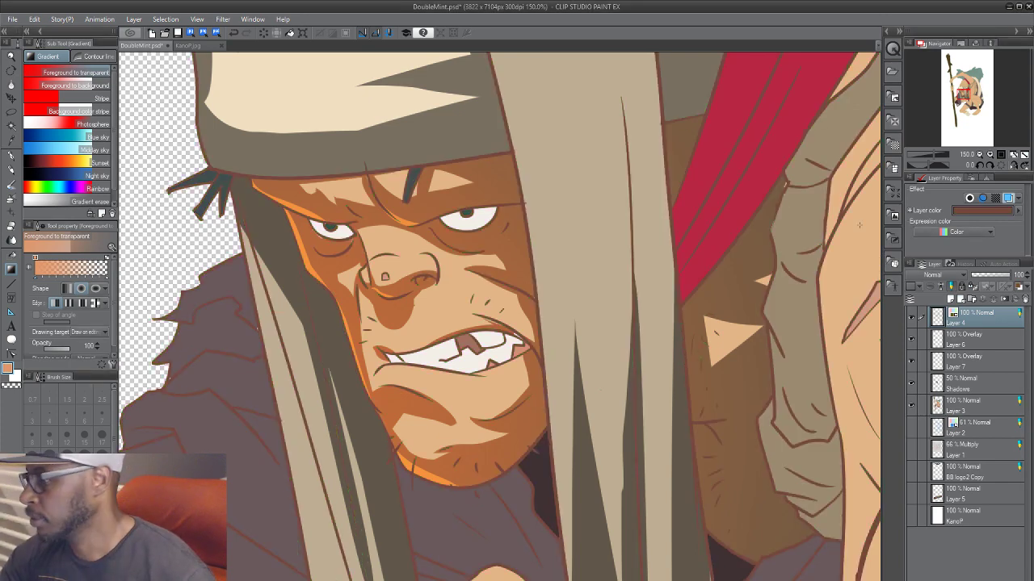
left_click_drag(518, 512, 519, 524)
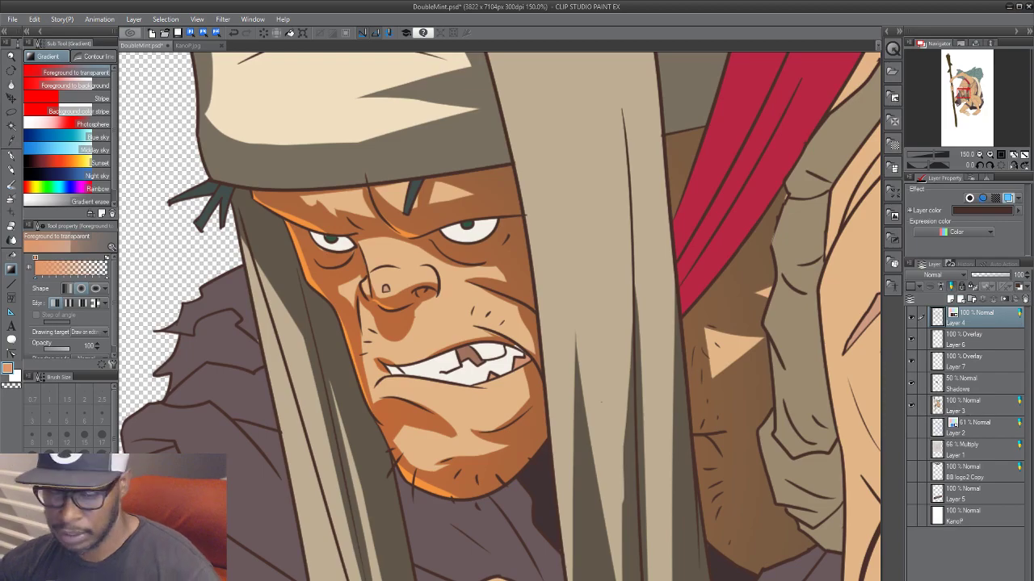
Step: Turn off the layer colour effect on the Layer 4 line art
scroll(251, 575, "down", 2)
left_click_drag(378, 580, 531, 533)
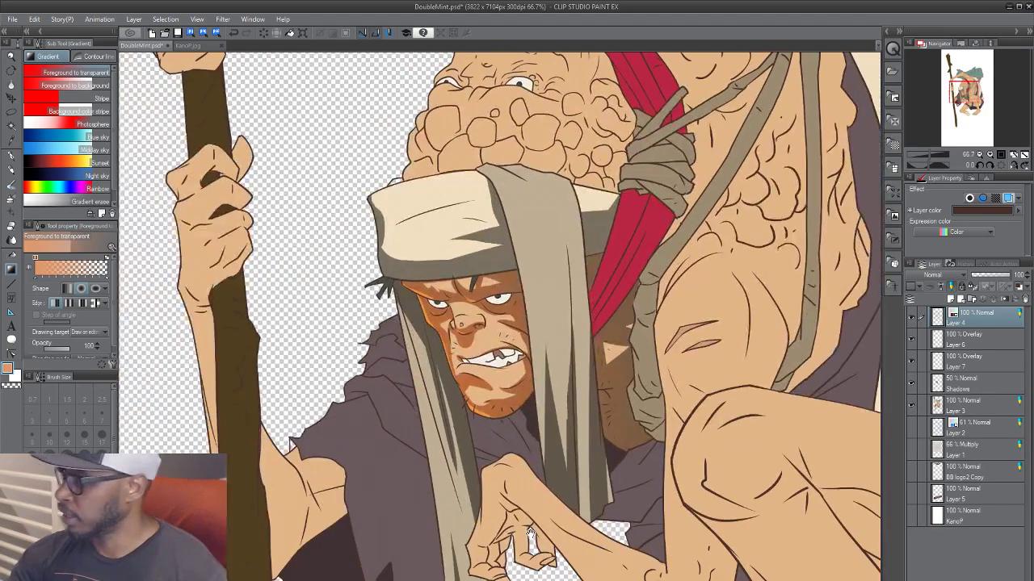
mouse_move(673, 418)
left_mouse_down()
mouse_move(743, 408)
mouse_move(742, 395)
left_mouse_up()
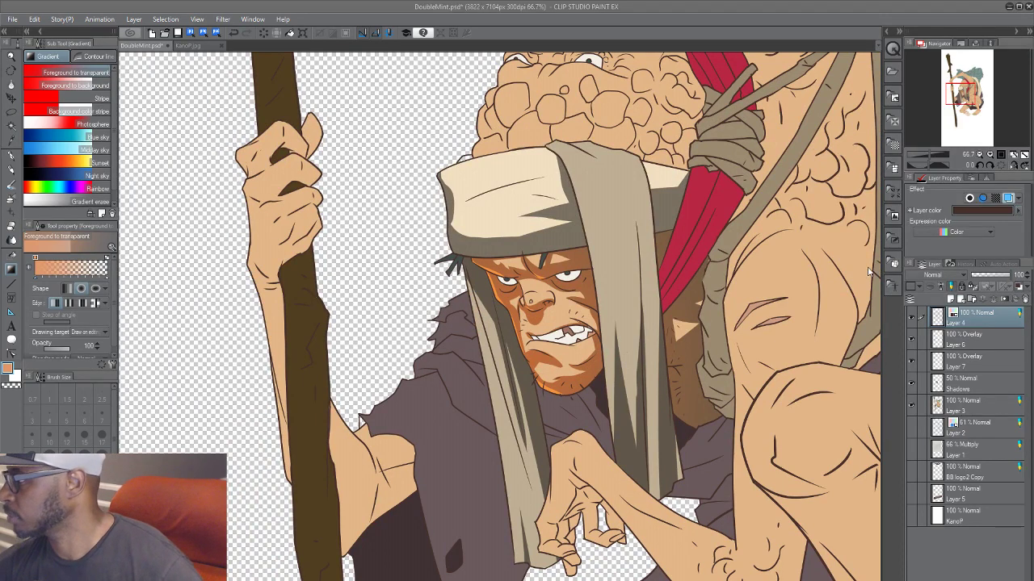
left_click(1010, 199)
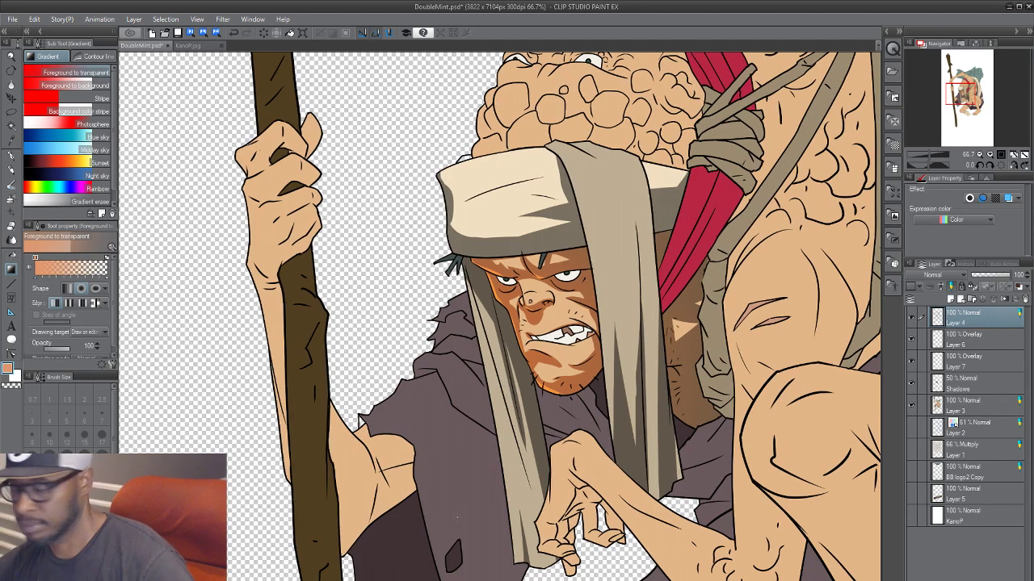
Step: Save the DoubleMint.psd illustration
scroll(457, 517, "up", 2)
left_click_drag(457, 517, 517, 533)
left_click_drag(568, 330, 477, 521)
left_click_drag(736, 416, 578, 420)
scroll(569, 418, "down", 1)
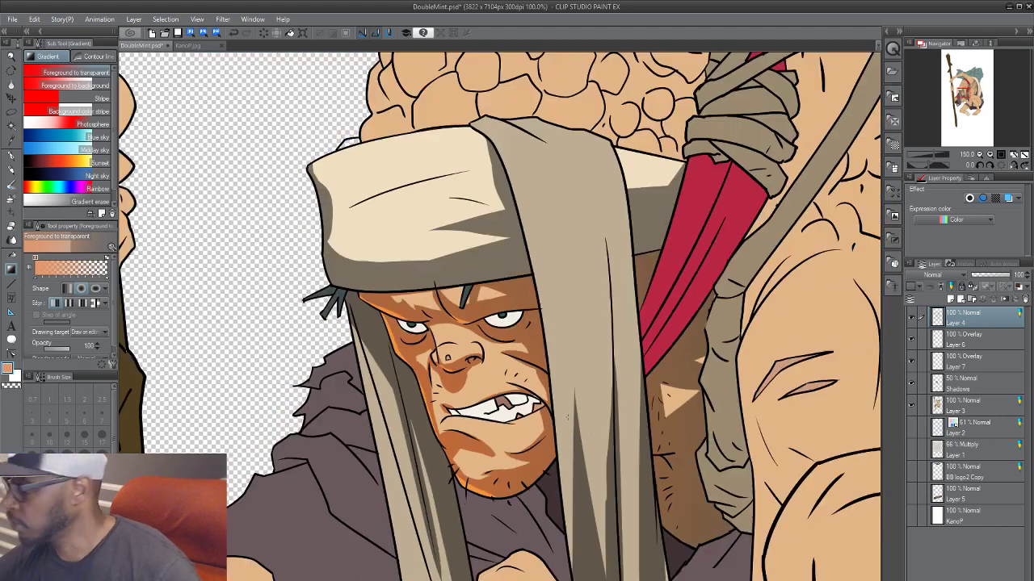
scroll(568, 418, "down", 2)
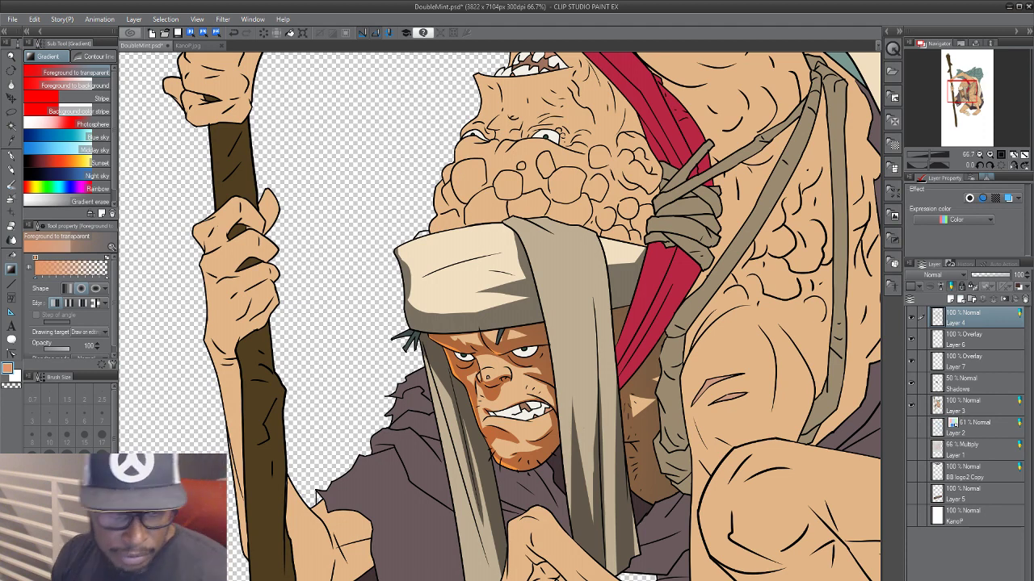
key("ctrl+s")
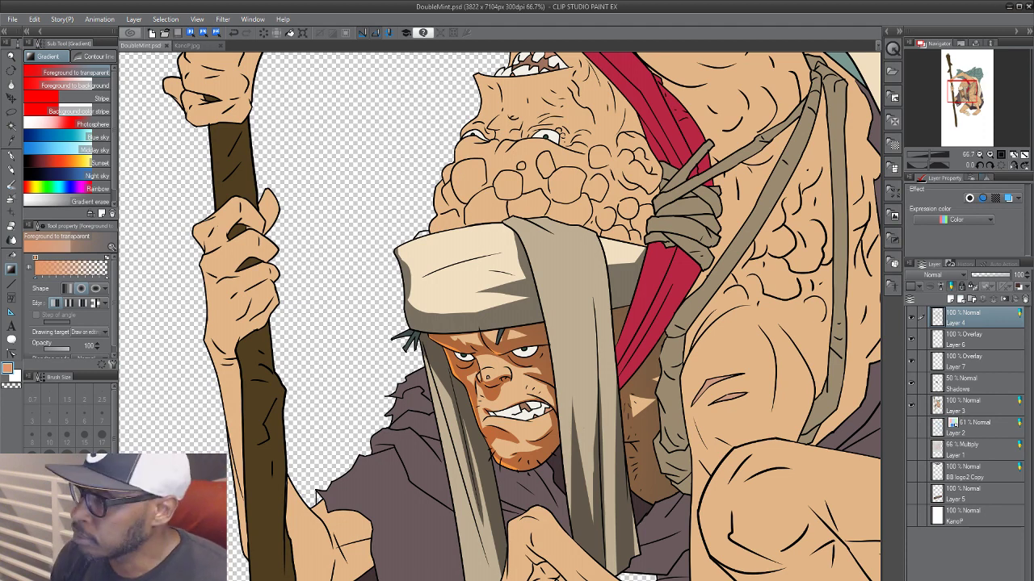
Step: Show the white KanoP background layer and the BB logo2 Copy layer behind the figure
key("ctrl+minus")
key("ctrl+minus")
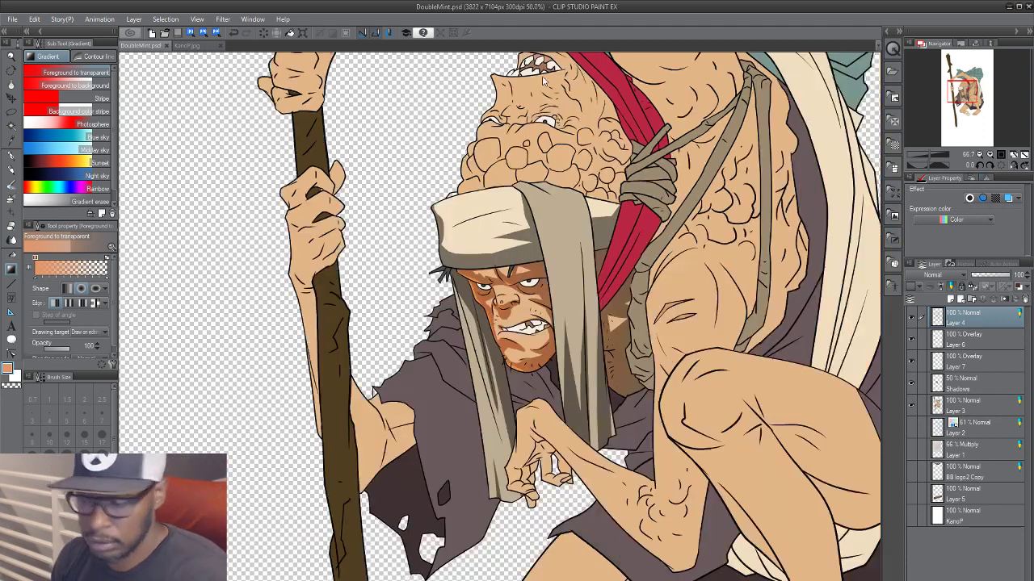
left_click_drag(644, 193, 523, 349)
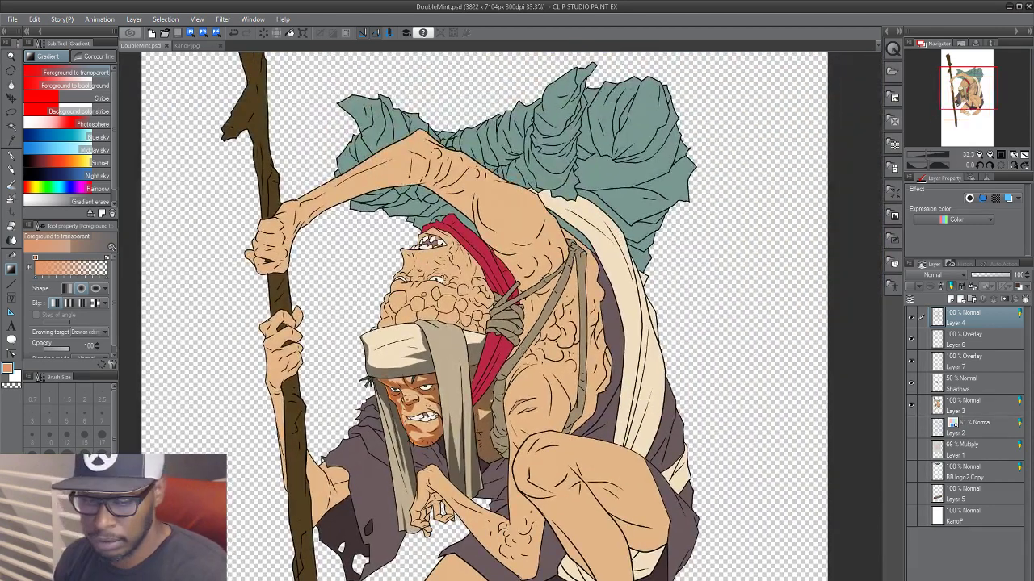
scroll(522, 348, "down", 3)
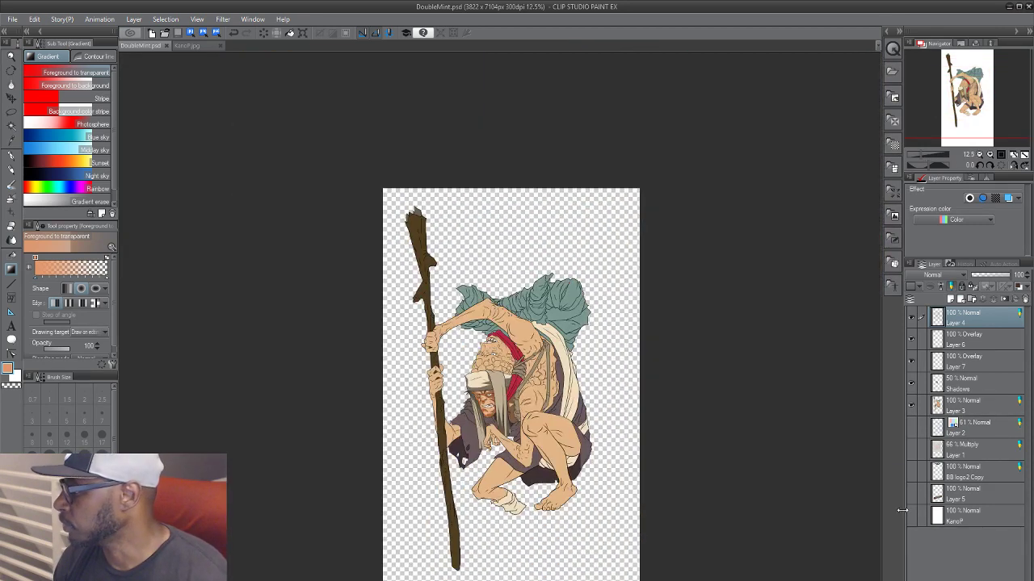
left_click(912, 514)
left_click(912, 471)
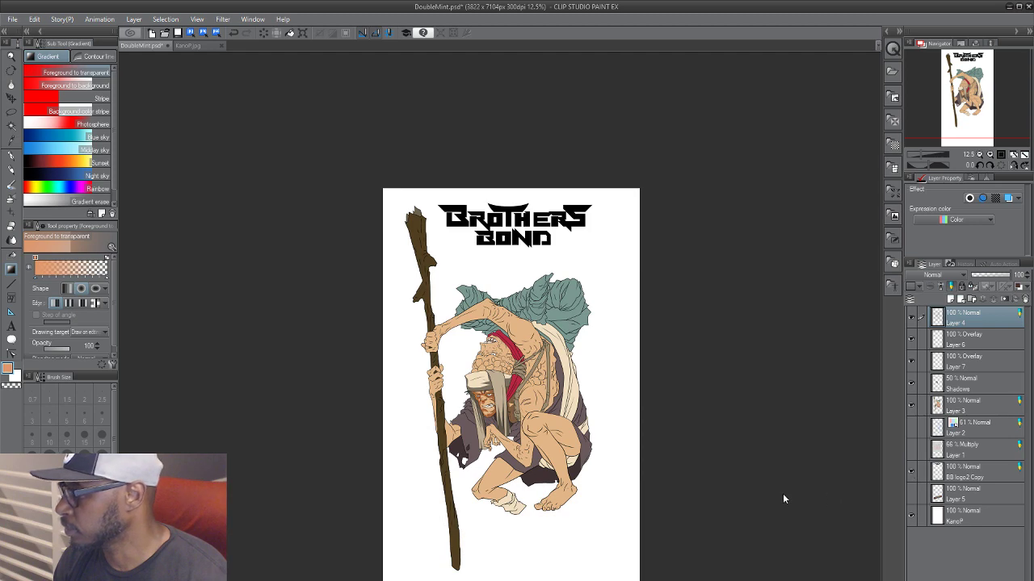
scroll(557, 413, "up", 2)
left_click_drag(557, 414, 707, 474)
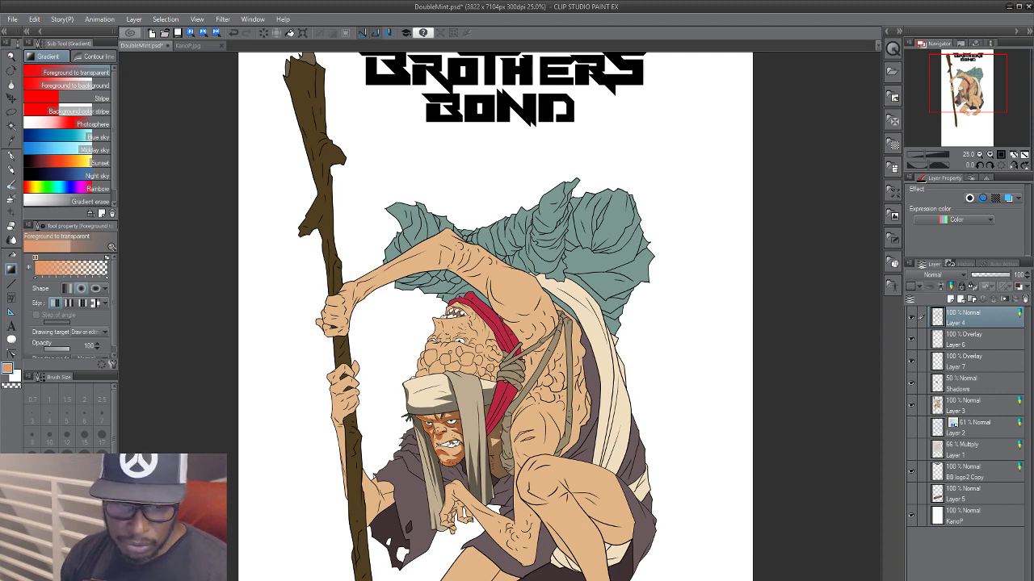
Step: Rotate the canvas 180 degrees to examine the figure upside down, and return it upright
key("r")
left_click_drag(521, 441, 452, 205)
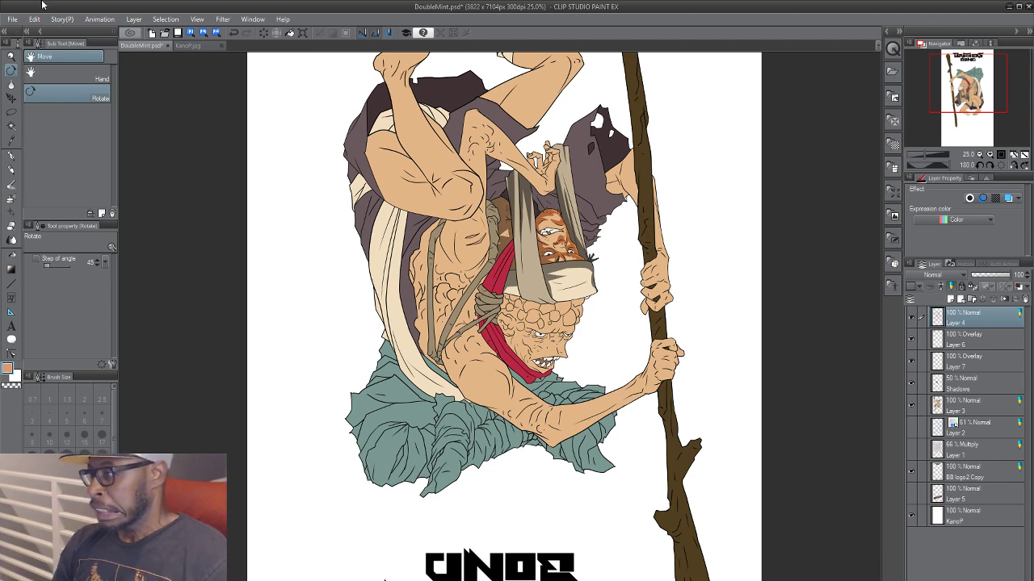
left_click_drag(575, 168, 423, 465)
left_click_drag(561, 462, 565, 336)
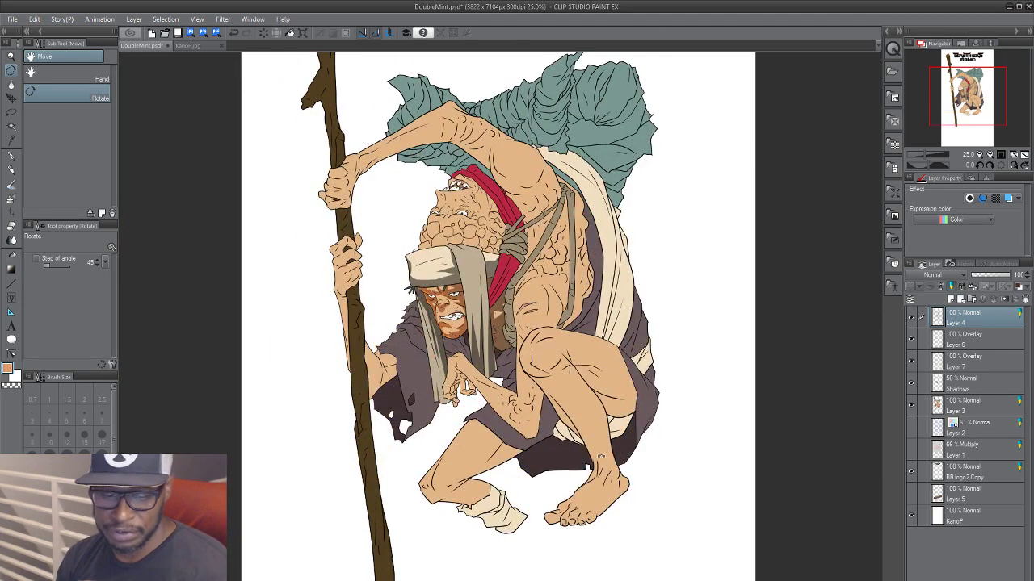
Step: Save the illustration with its logo and white background layers shown
scroll(569, 559, "down", 2)
scroll(551, 574, "up", 2)
mouse_move(609, 418)
left_mouse_down()
mouse_move(610, 408)
mouse_move(628, 450)
mouse_move(611, 500)
left_mouse_up()
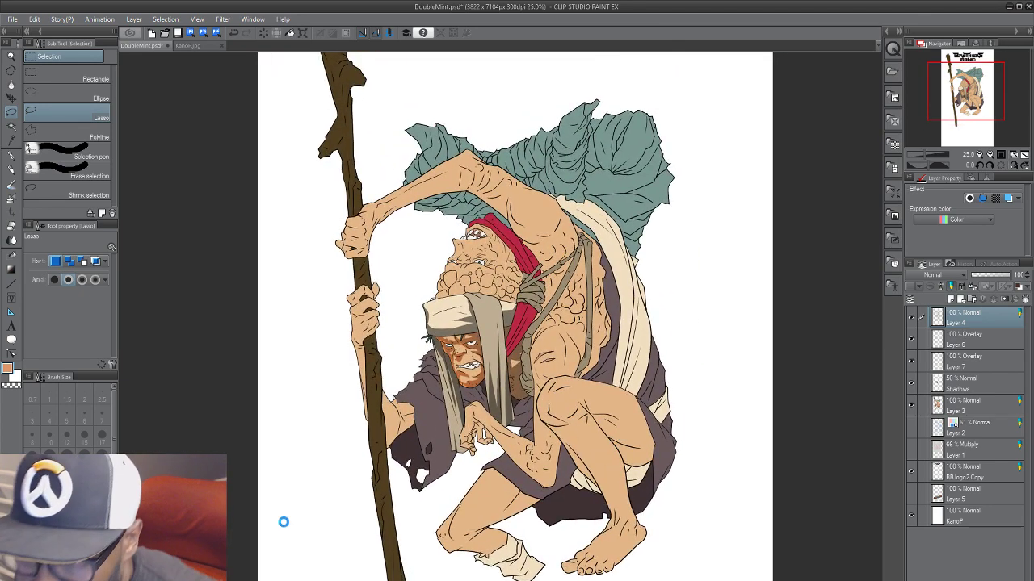
key("ctrl+s")
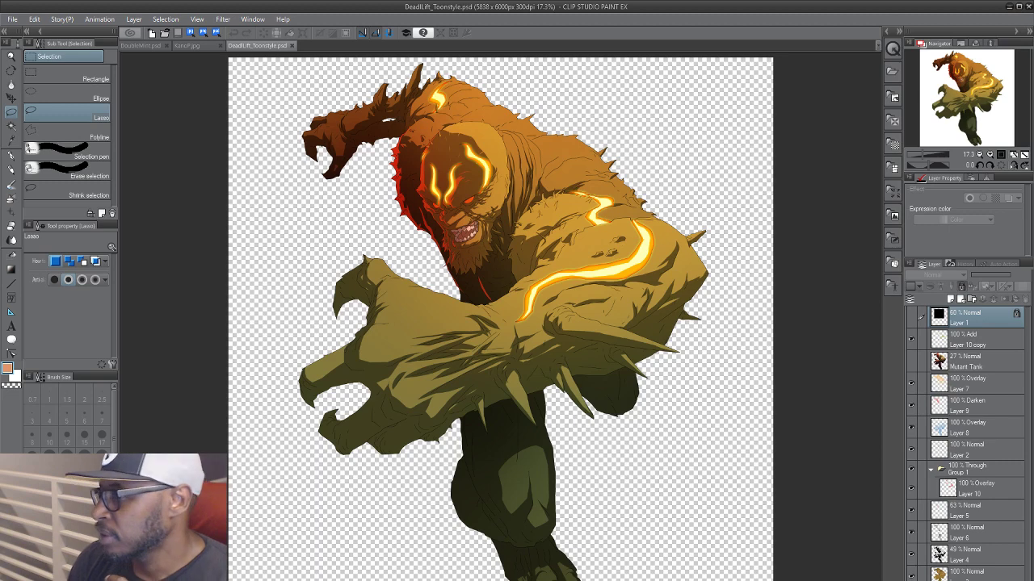
Step: In DeadLift_Toonstyle.psd, preview the Mutant Tank layer, and hide the layers from Mutant Tank down to Layer 2
left_click(912, 361)
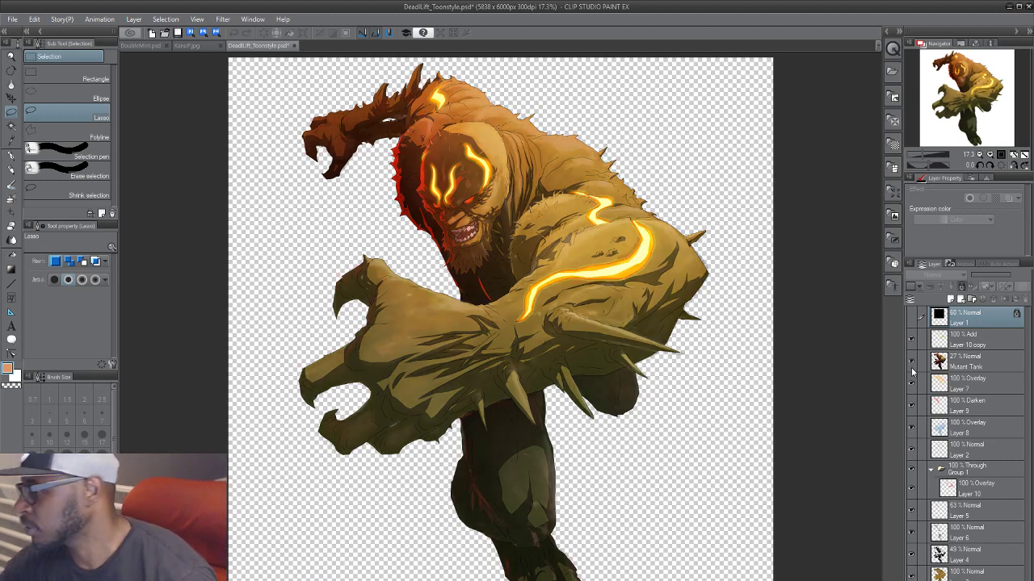
left_click(912, 472)
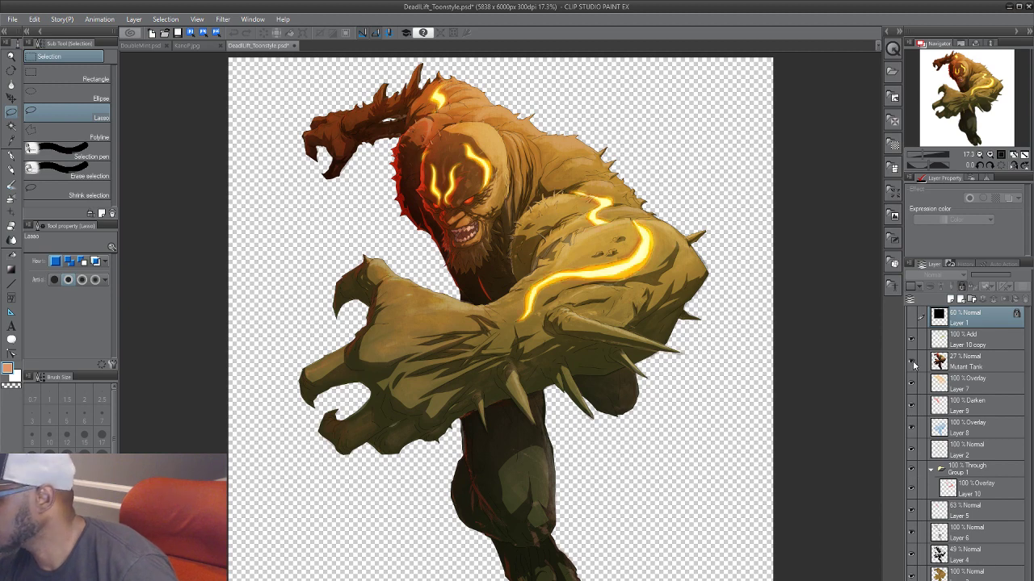
left_click_drag(912, 361, 912, 452)
left_click(912, 456)
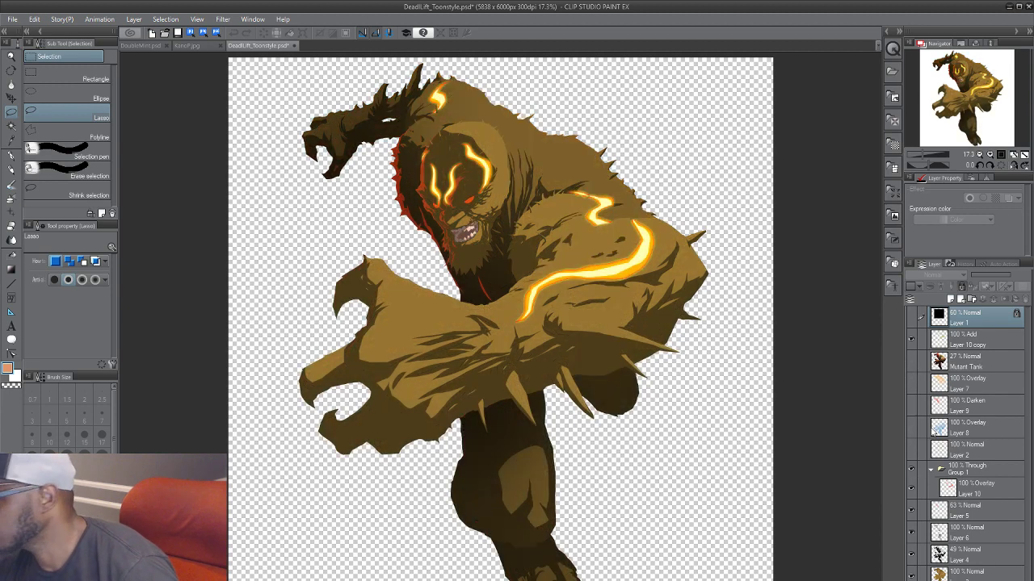
Step: Hide Group 1, the remaining layers down to the flat colours, and Layer 10 copy
left_click(911, 472)
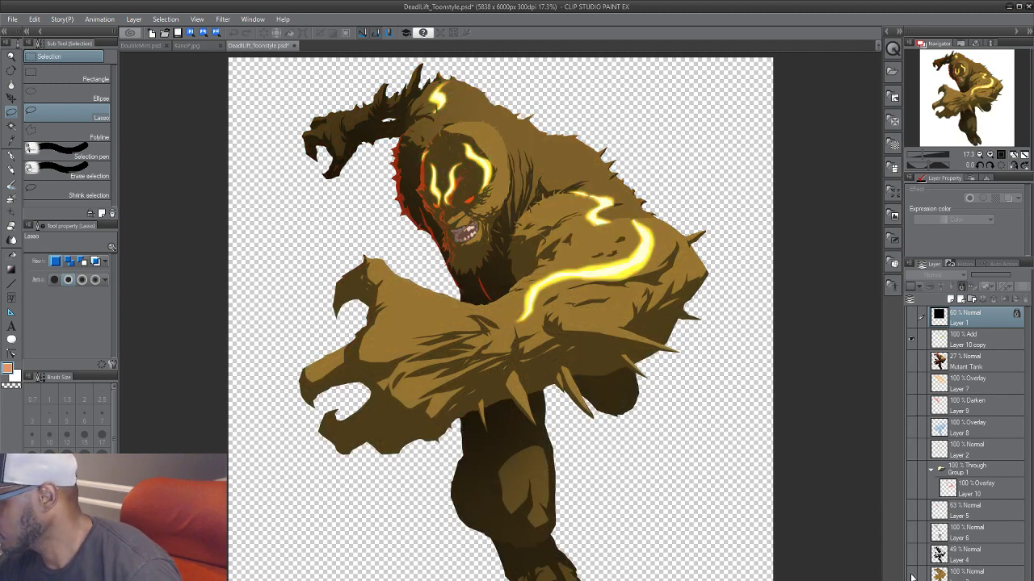
left_click(912, 573)
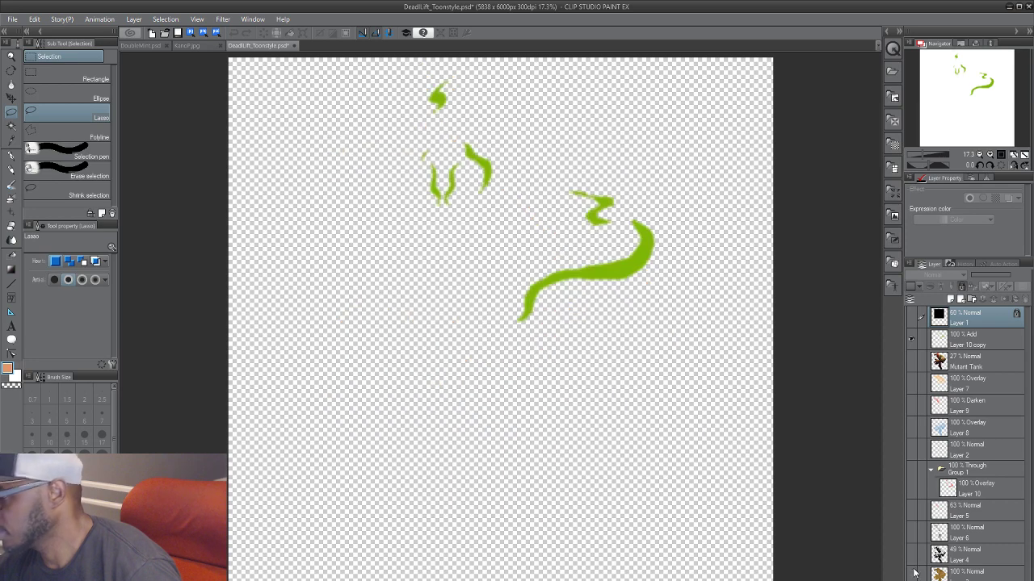
left_click(913, 340)
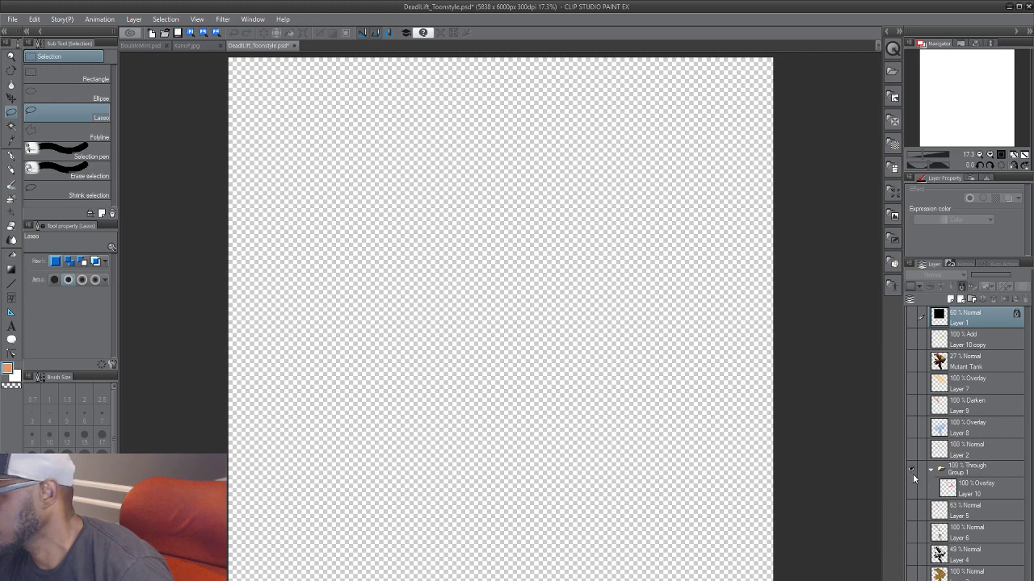
left_click(912, 511)
left_click(911, 511)
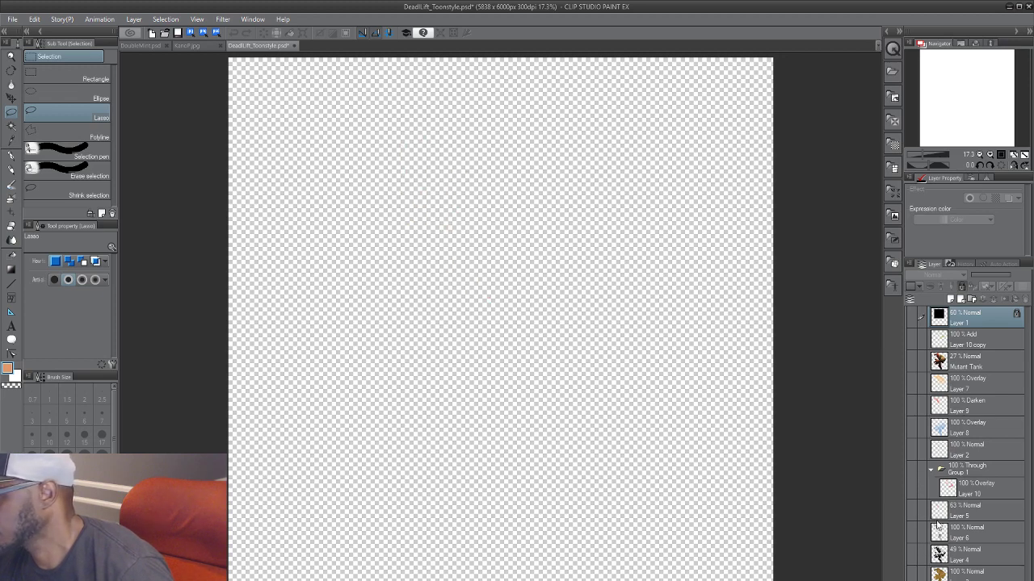
left_click(913, 339)
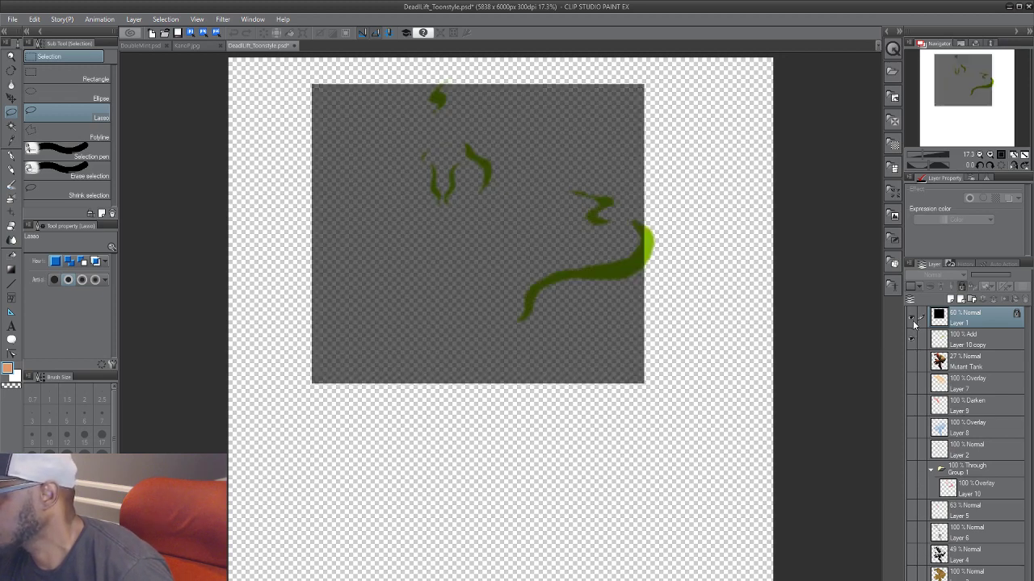
left_click(911, 338)
left_click(913, 383)
left_click(911, 360)
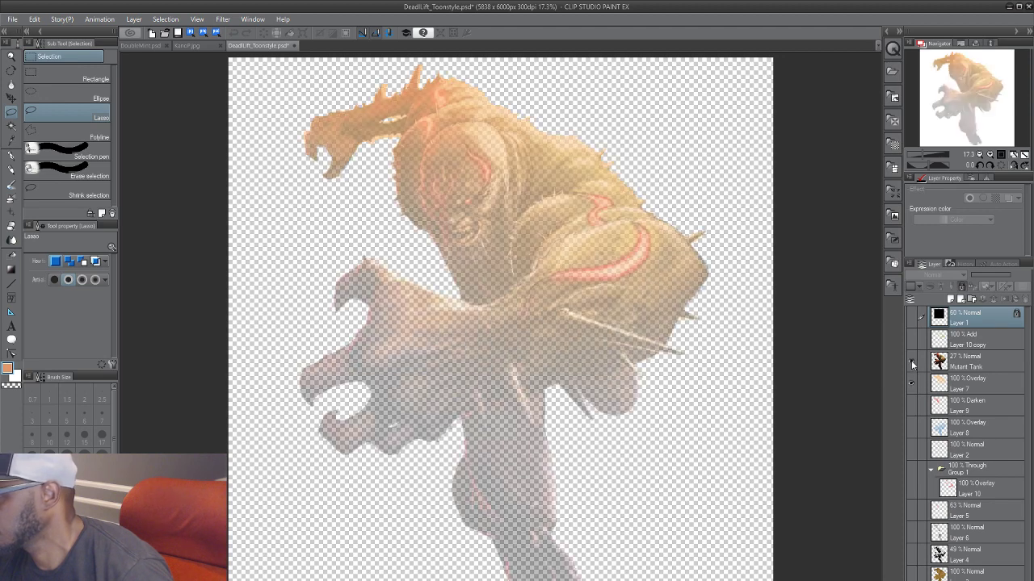
left_click(910, 361)
left_click(912, 385)
Step: Show the Layer 2 line art and select the layer below Layer 4 at the end of the visible layer stack
left_click(914, 449)
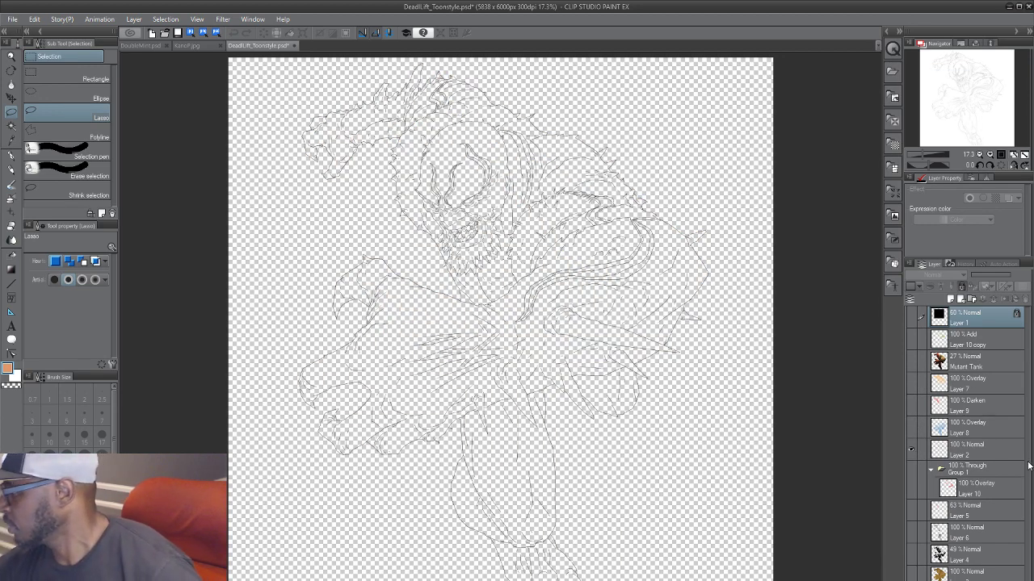
left_click(969, 579)
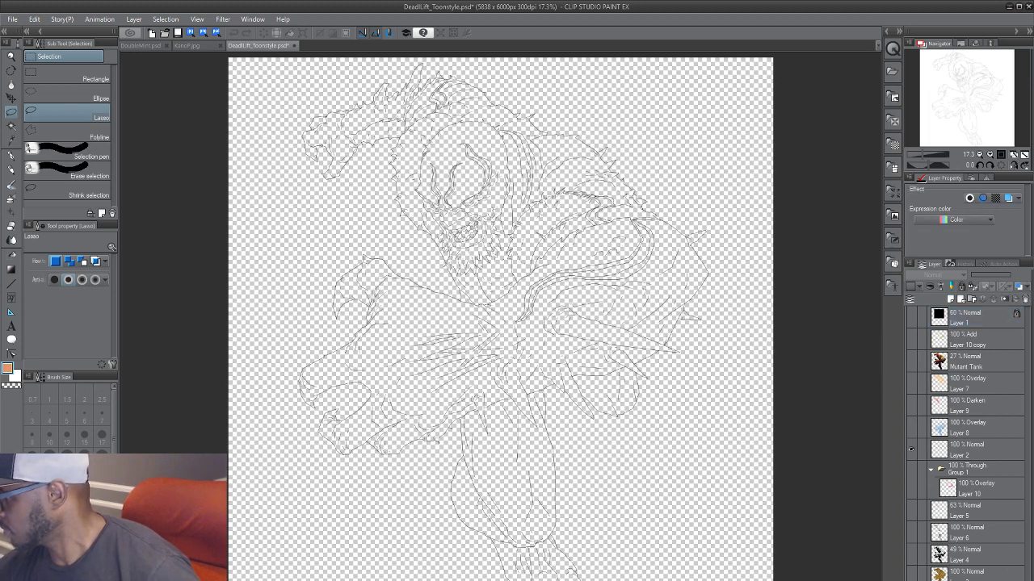
left_click(912, 579)
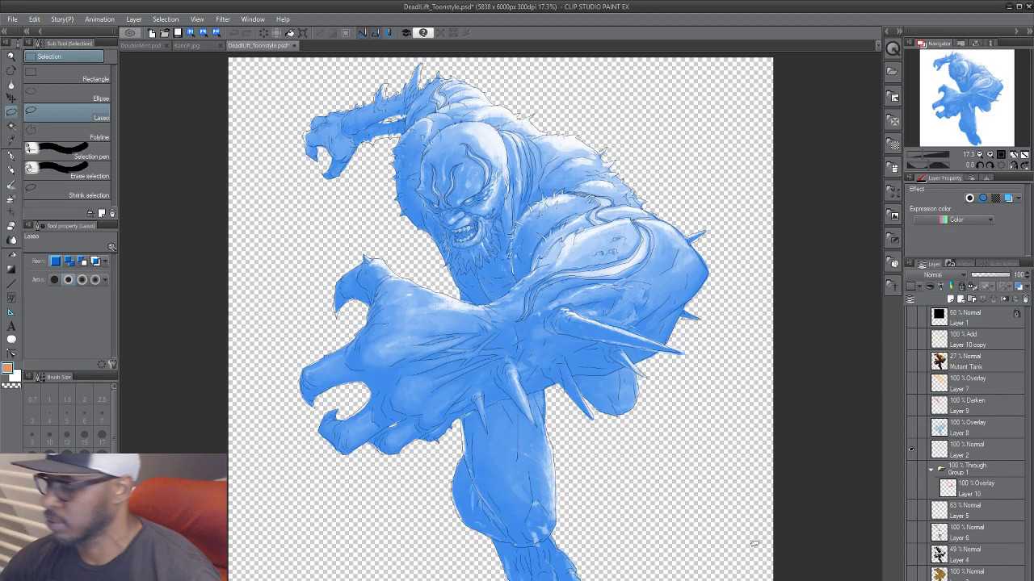
Step: Fill the canvas behind the line art with white
key("alt+Delete")
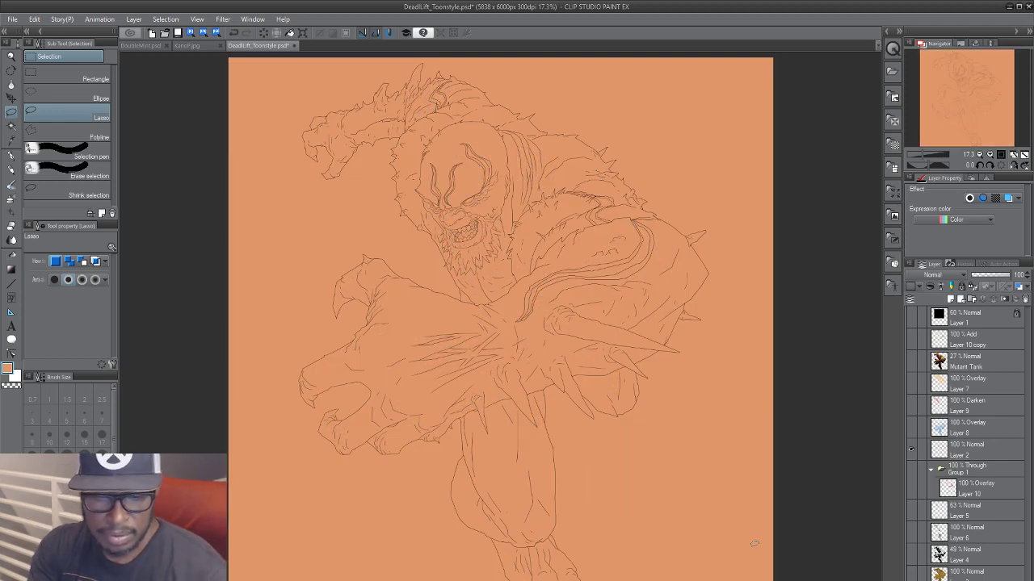
left_click(65, 518)
left_click_drag(65, 518, 51, 557)
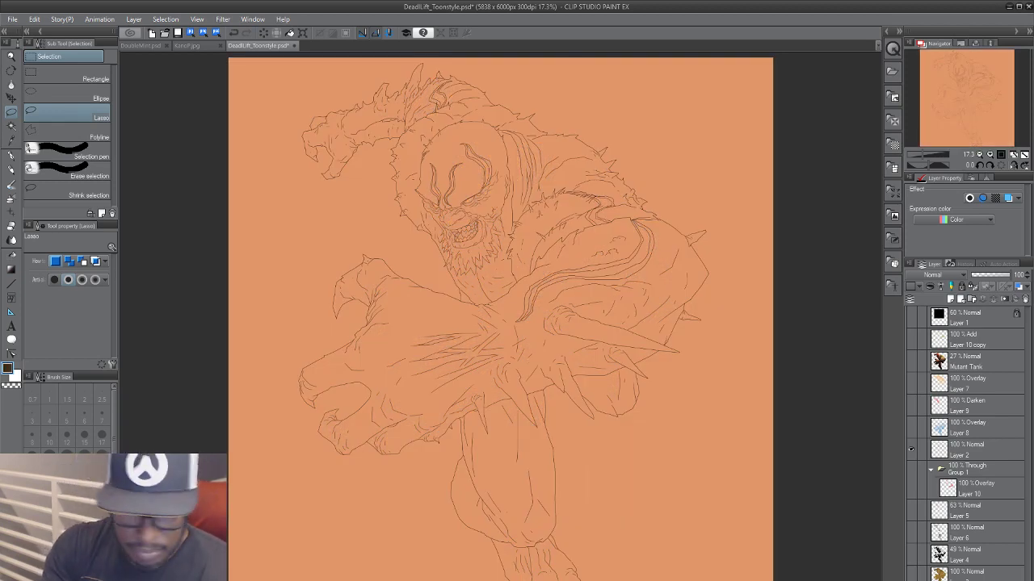
key("x")
key("alt+Delete")
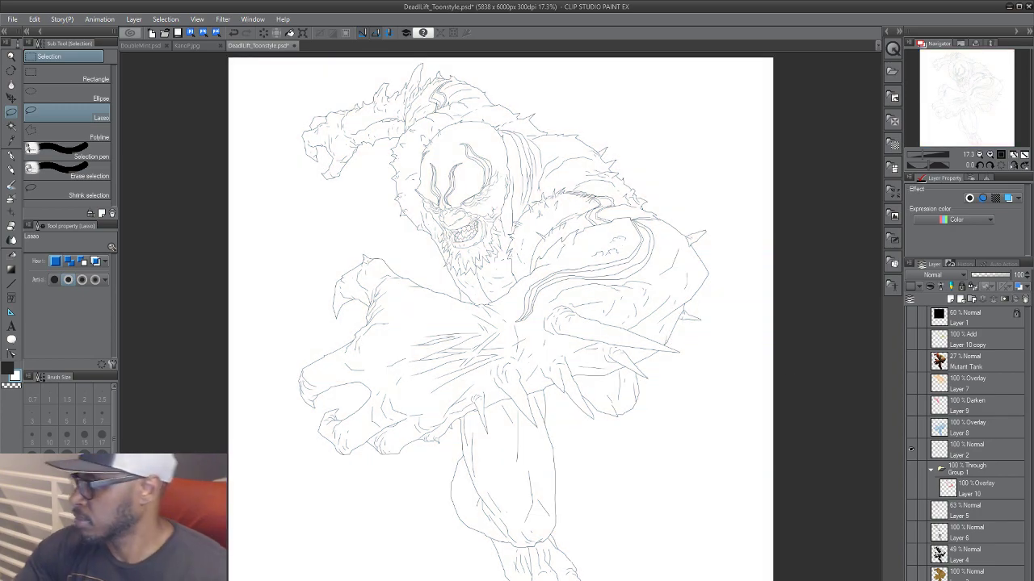
Step: Show the brown flat colours layer beneath the creature's line art
scroll(602, 457, "up", 1)
left_click_drag(485, 311, 539, 456)
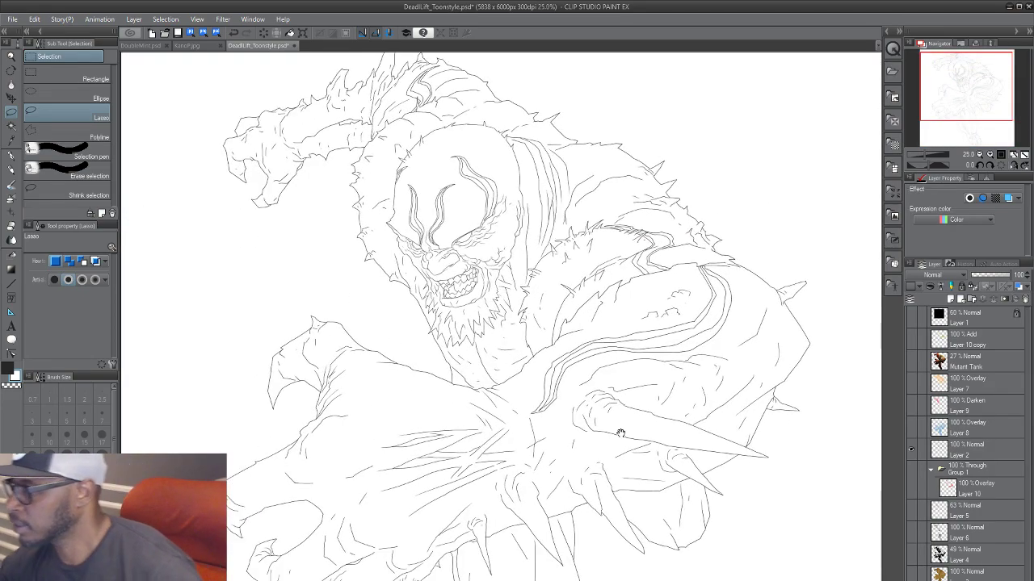
key("ctrl+plus")
key("ctrl+plus")
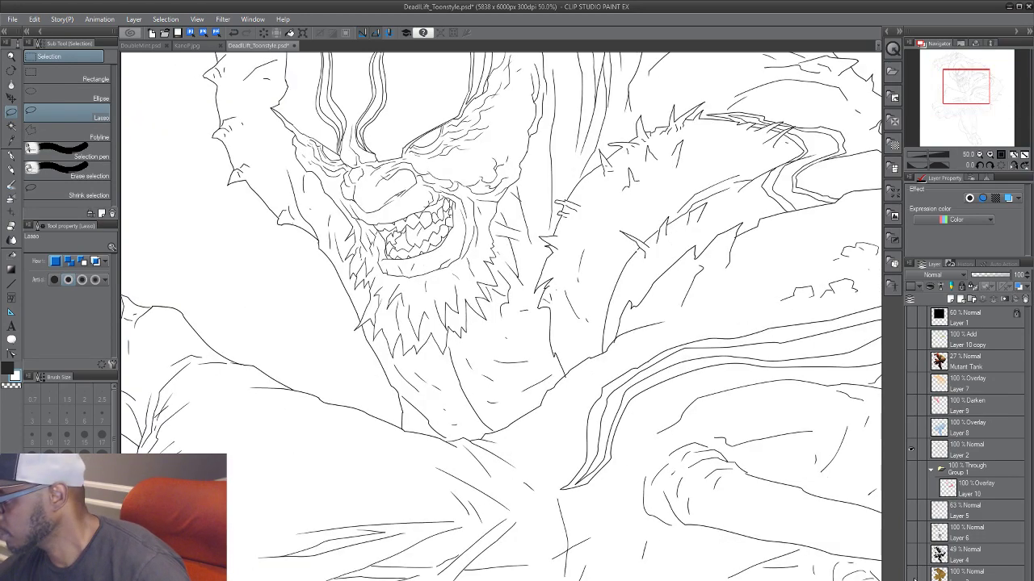
left_click(910, 576)
left_click_drag(575, 420, 556, 506)
left_click_drag(805, 495, 837, 556)
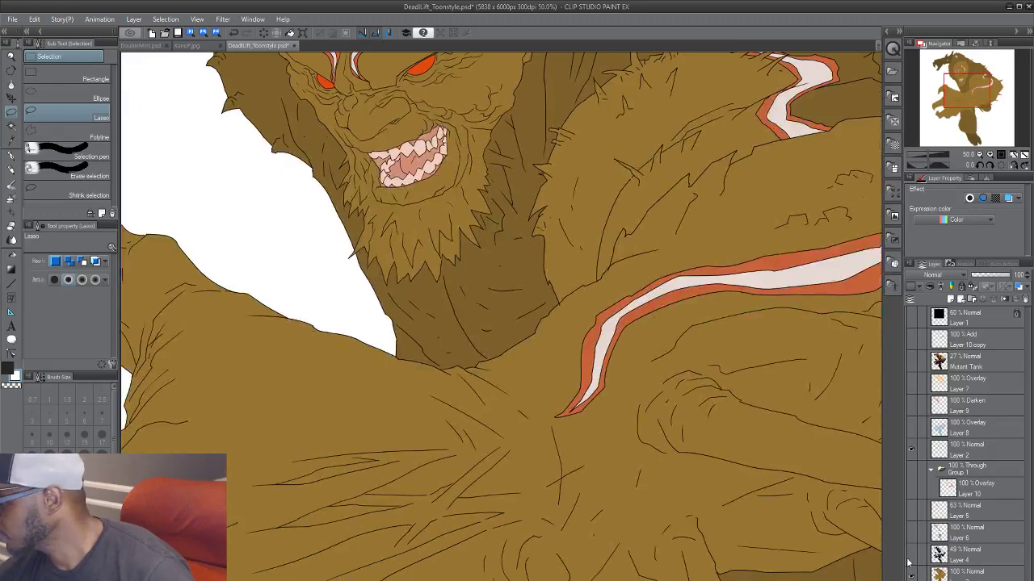
Step: Show the Layer 4 shadows over the creature's flat colours
left_click(911, 556)
left_click_drag(795, 529, 771, 580)
left_click_drag(752, 491, 732, 564)
left_click_drag(634, 452, 578, 485)
scroll(528, 303, "down", 2)
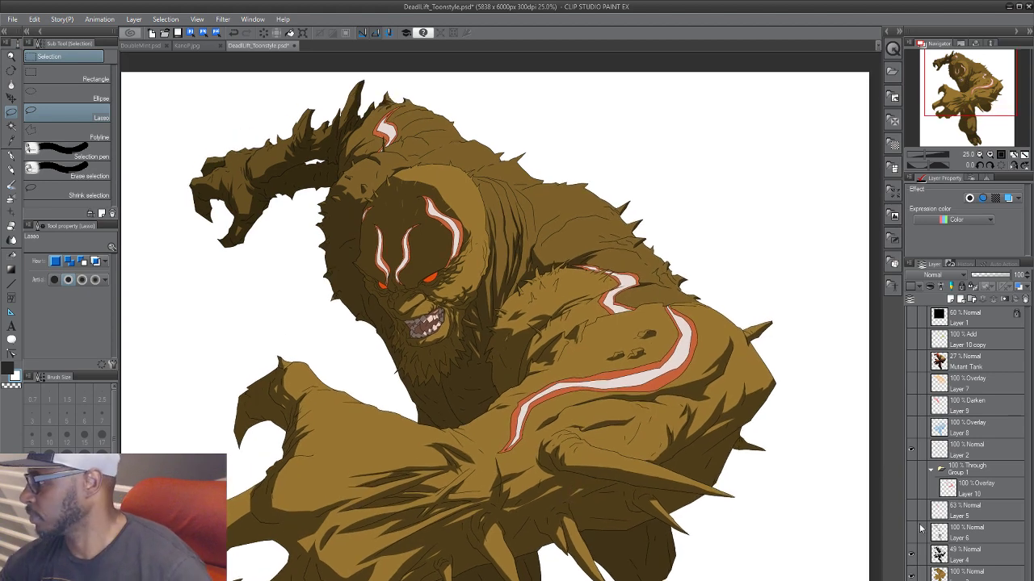
Step: Show Layer 6 and the red rim light on Layer 5 above the creature's shadows
left_click_drag(790, 543, 845, 480)
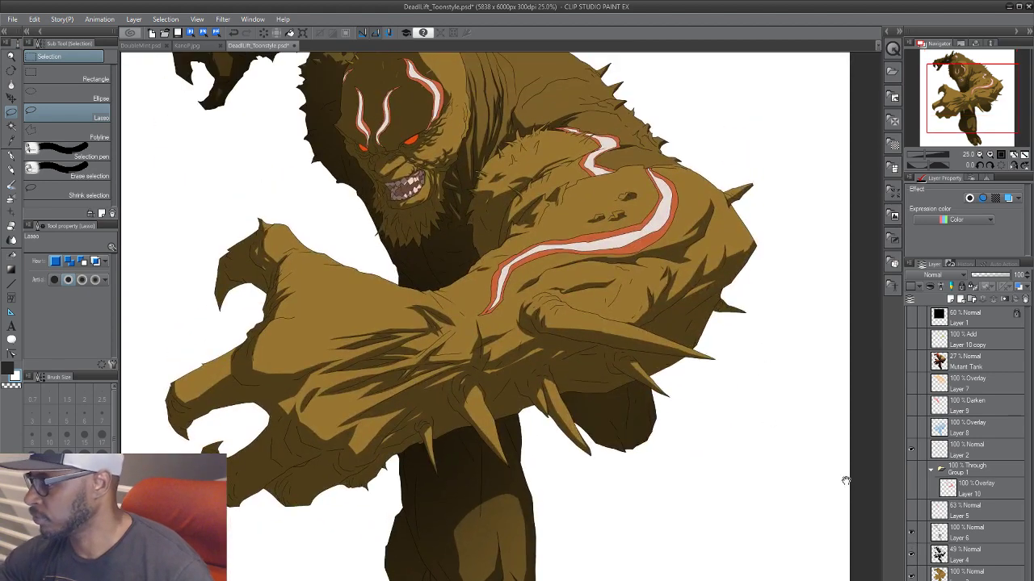
scroll(666, 496, "down", 3)
left_click_drag(664, 496, 597, 434)
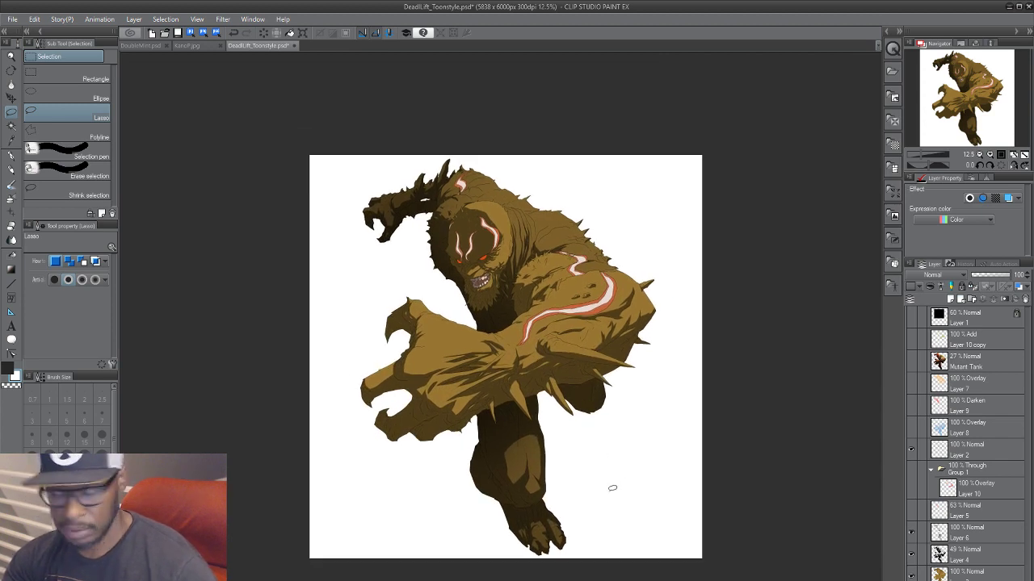
key("alt")
key("alt")
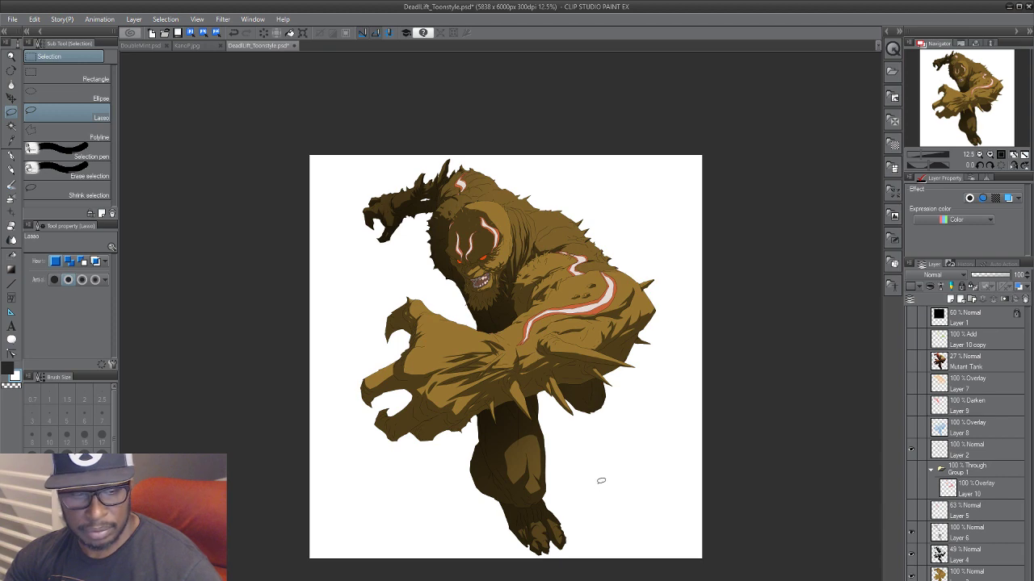
left_click(911, 511)
scroll(629, 484, "up", 2)
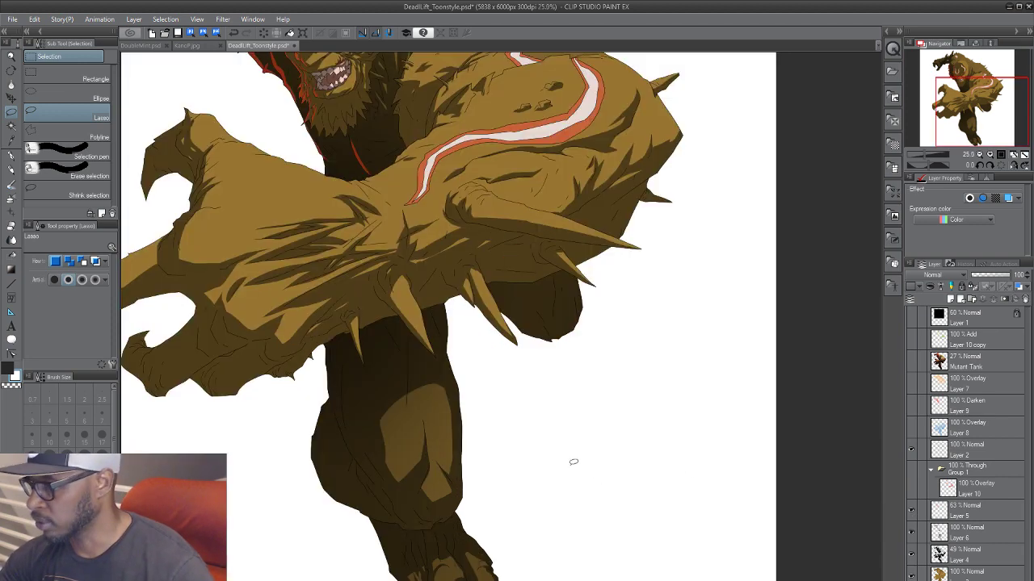
Step: Show the Layer 8 overlay, the Layer 9 darkening and the orange Layer 7 overlay above the creature's shading
left_click_drag(524, 338, 596, 564)
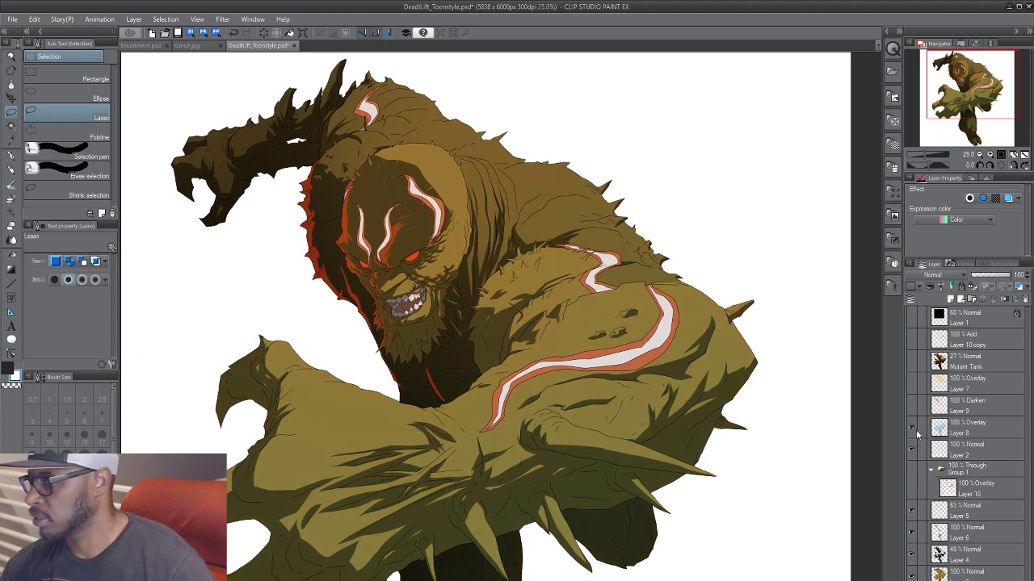
left_click(912, 406)
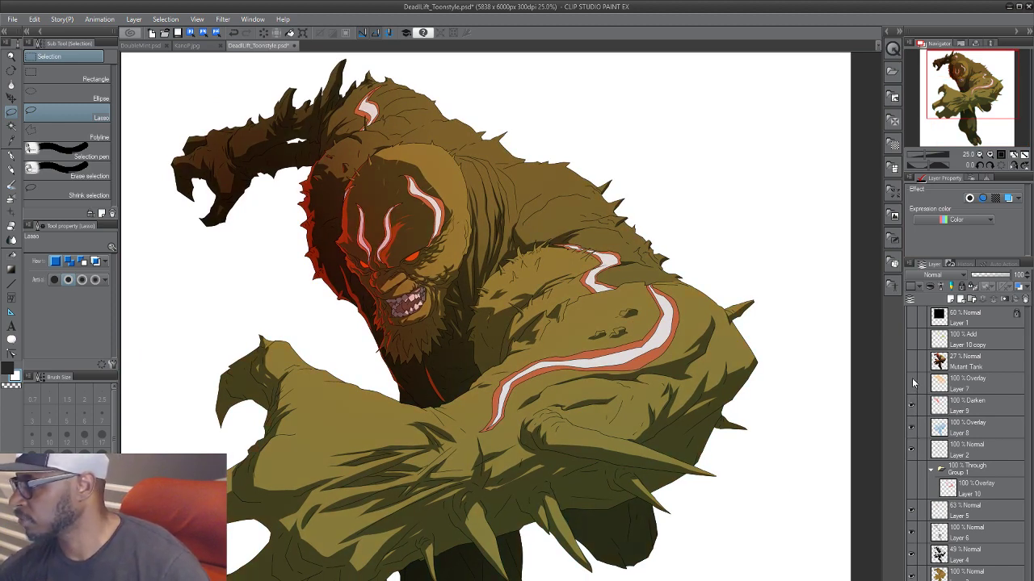
left_click(912, 381)
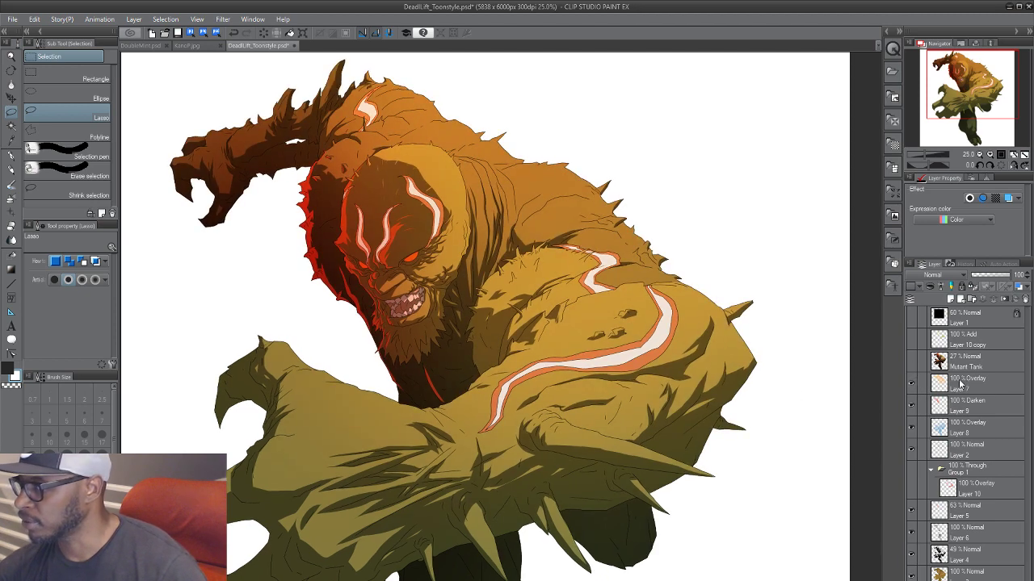
Step: Compare the creature with and without Layer 7's orange overlay, and shift that overlay's colour to green
left_click(961, 385)
left_click(911, 383)
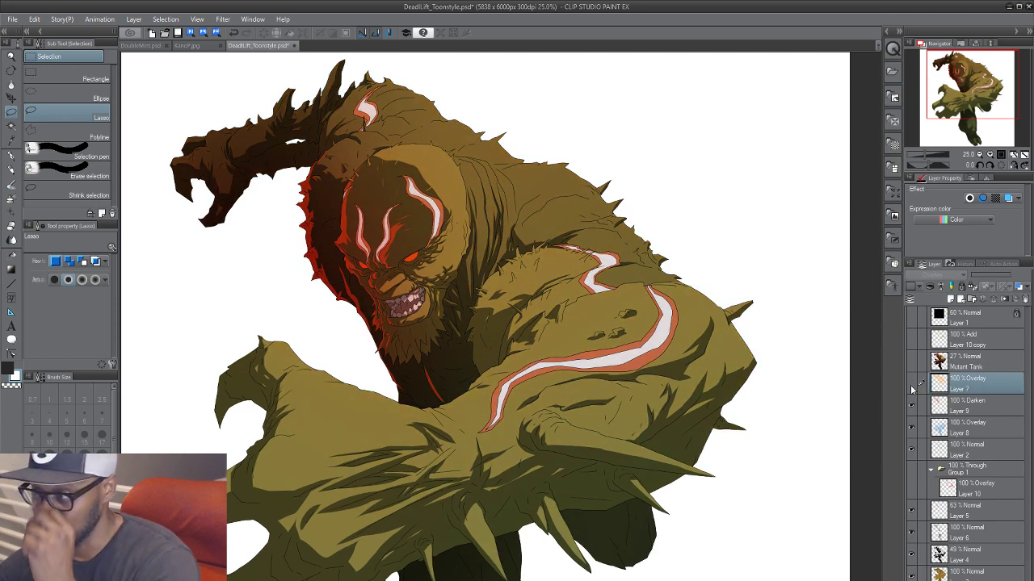
left_click(910, 385)
left_click(908, 386)
left_click(907, 387)
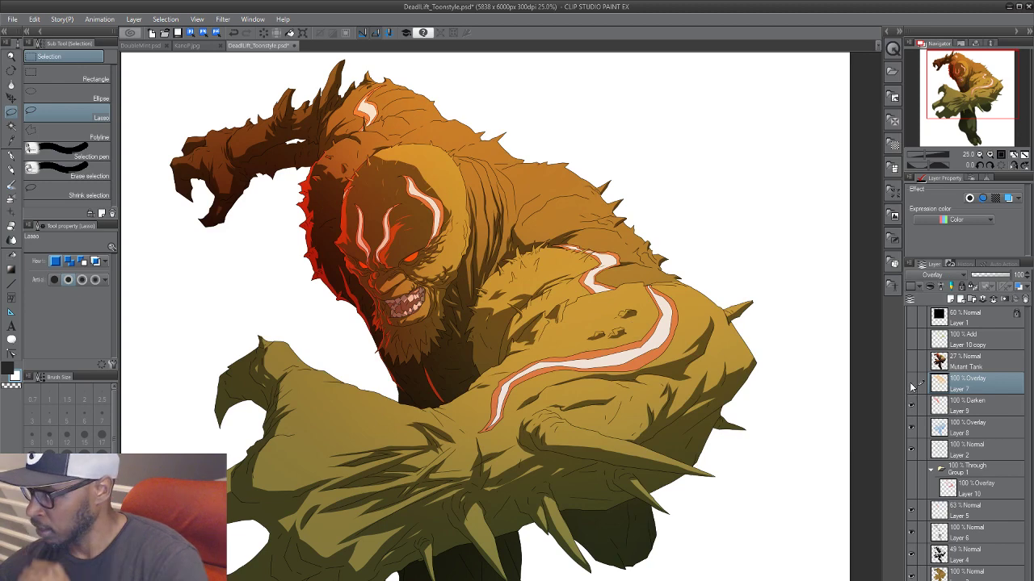
left_click(909, 383)
left_click(909, 383)
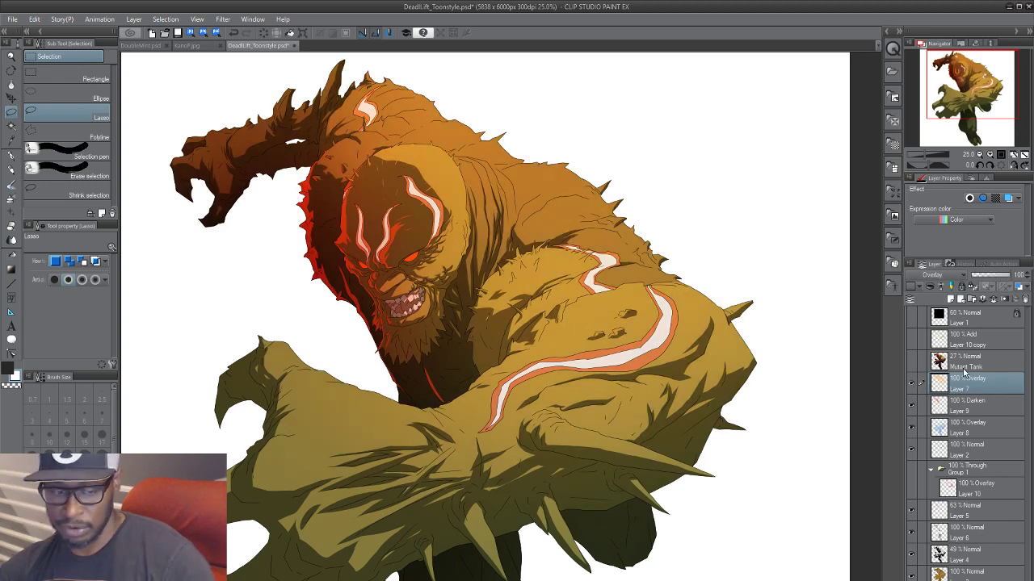
key("ctrl+s")
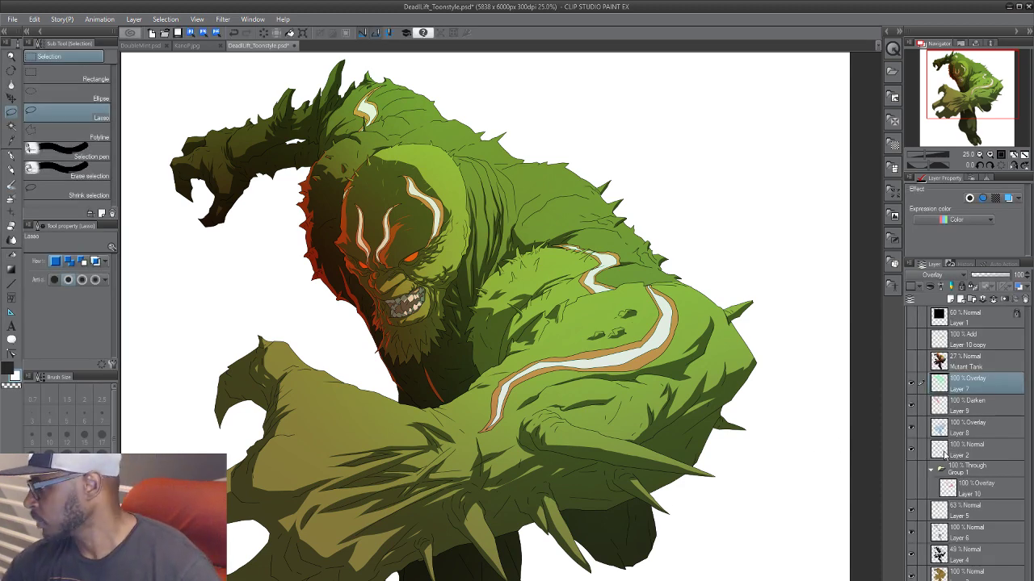
Step: Preview the Layer 10 and Layer 10 copy stripe effects, and show the Mutant Tank painting layer over the creature
left_click(911, 488)
left_click(910, 489)
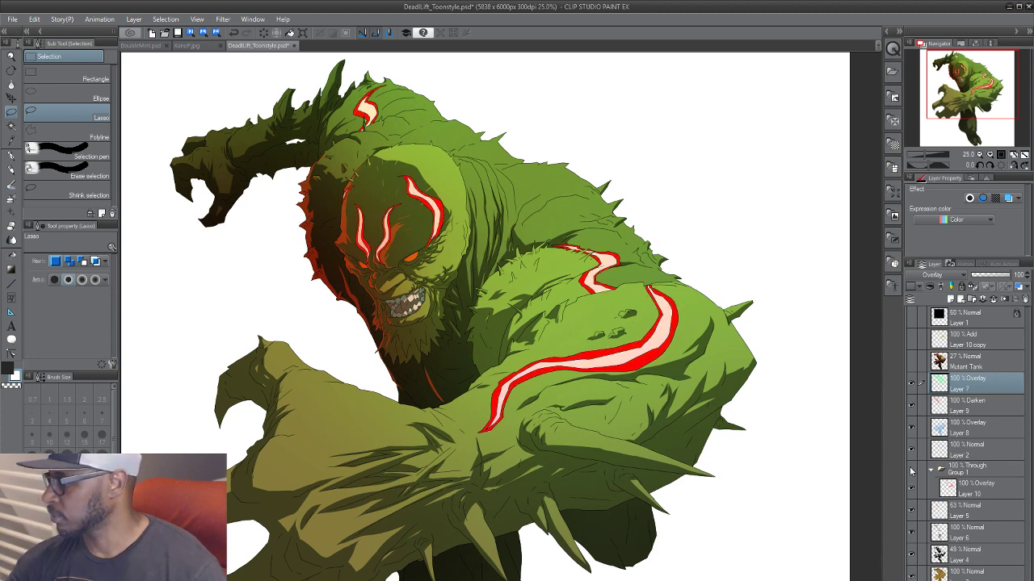
left_click(912, 360)
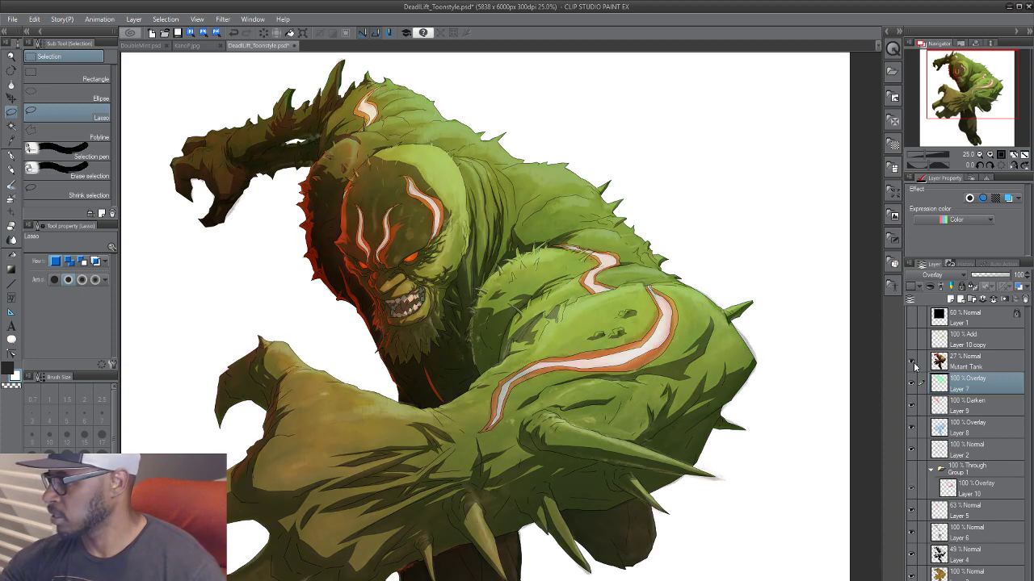
left_click(912, 339)
left_click(911, 339)
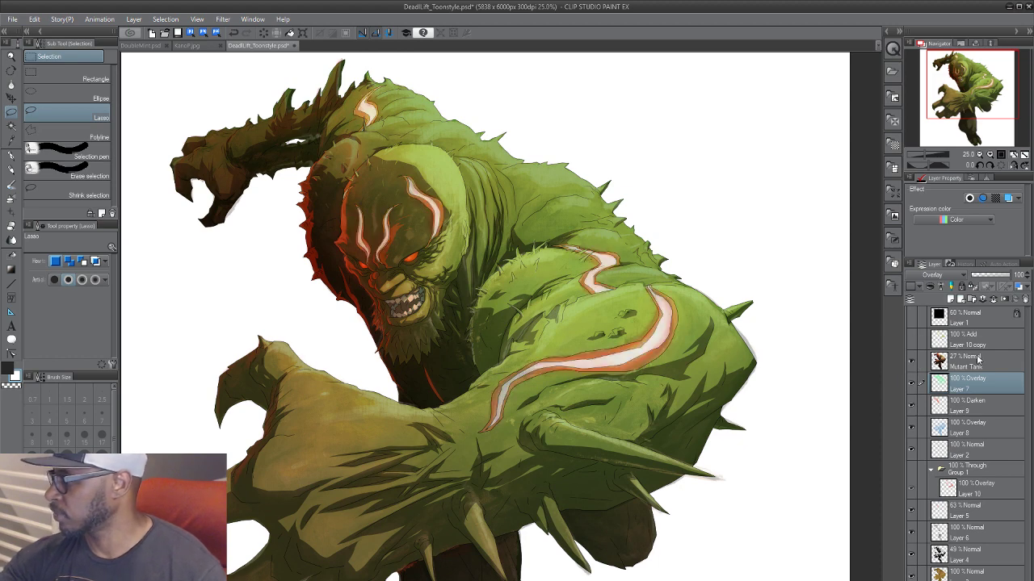
Step: Raise the Mutant Tank layer's opacity to 100%
left_click(965, 356)
left_click_drag(985, 277, 1016, 280)
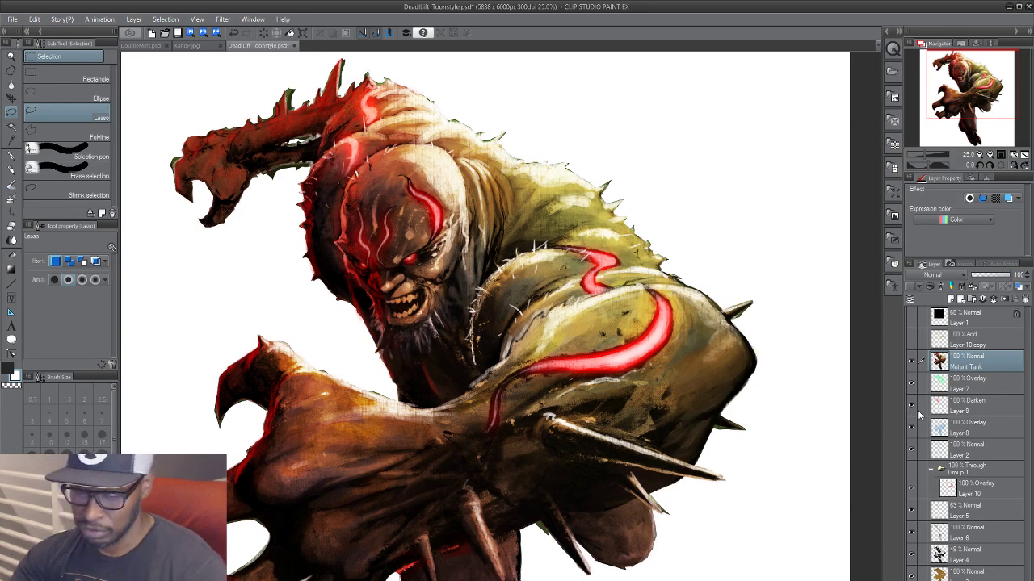
key("ctrl+plus")
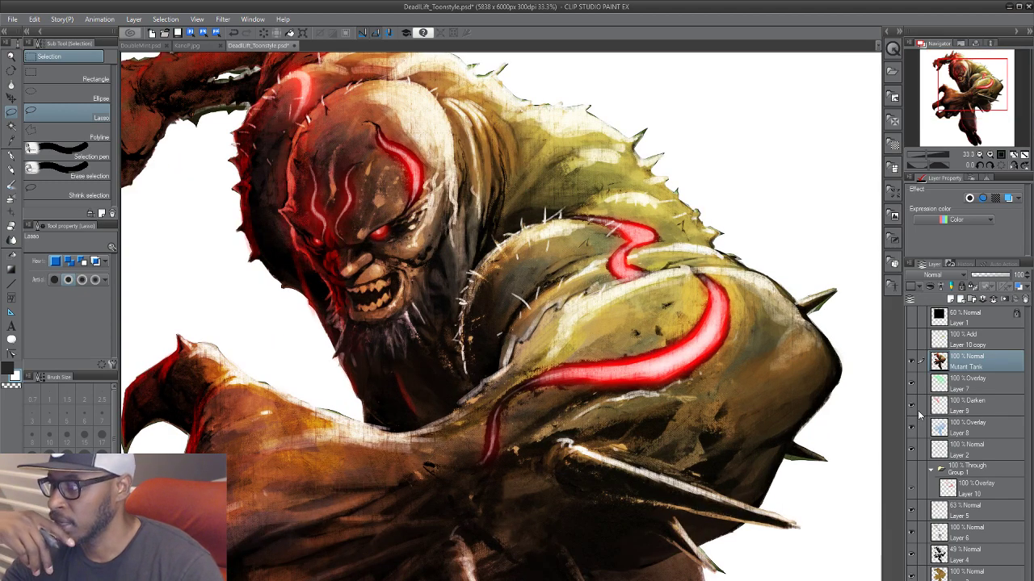
key("ctrl+minus")
key("ctrl+plus")
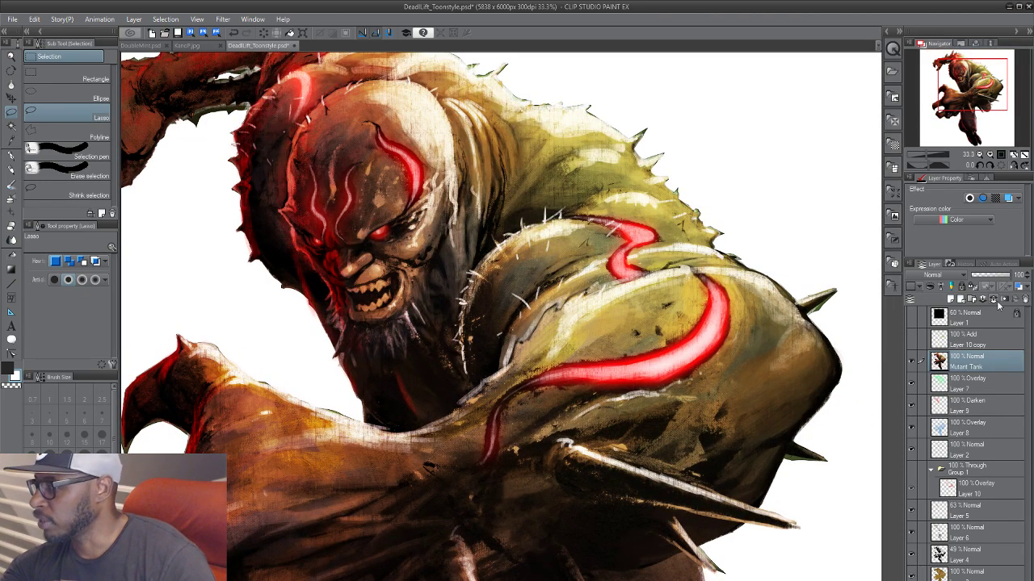
Step: Toggle the Mutant Tank layer's visibility to compare the rendered painting with the cel-shaded version
left_click(912, 362)
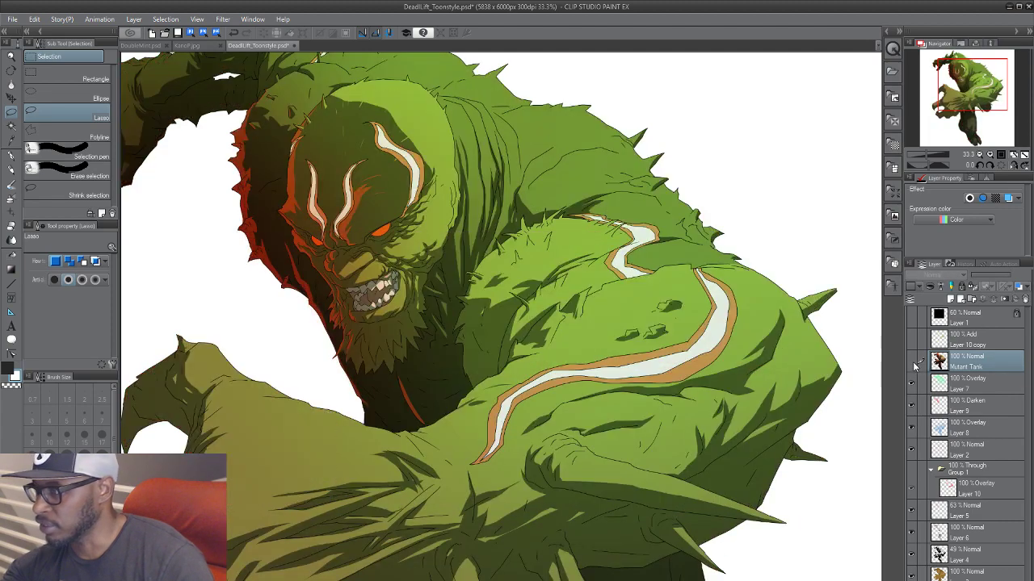
left_click(913, 365)
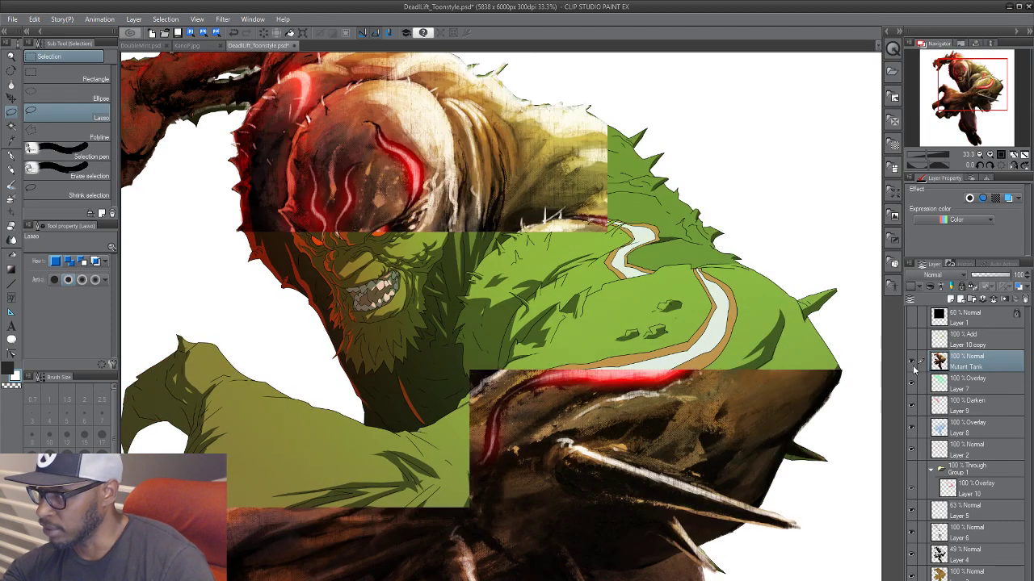
left_click(916, 365)
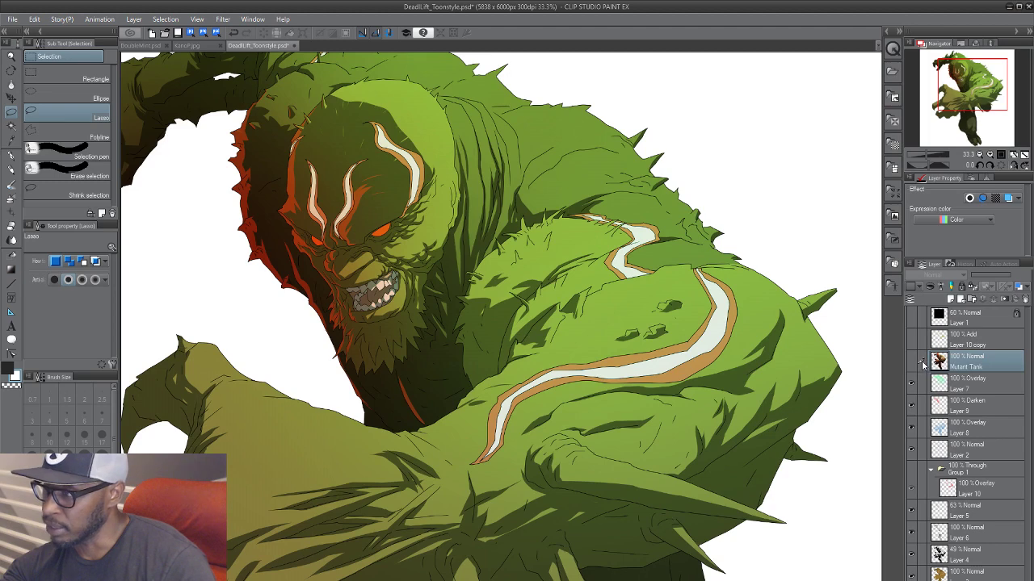
left_click(915, 364)
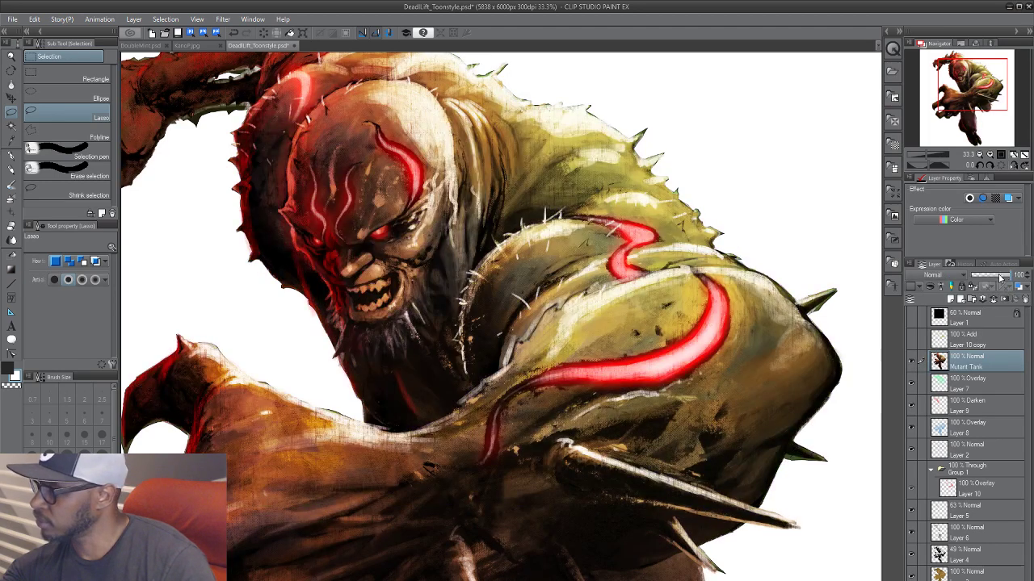
Step: Set the Mutant Tank layer's opacity to 41% and show the yellow stripe glow on Layer 10 copy
left_click_drag(1002, 276, 986, 280)
left_click(912, 339)
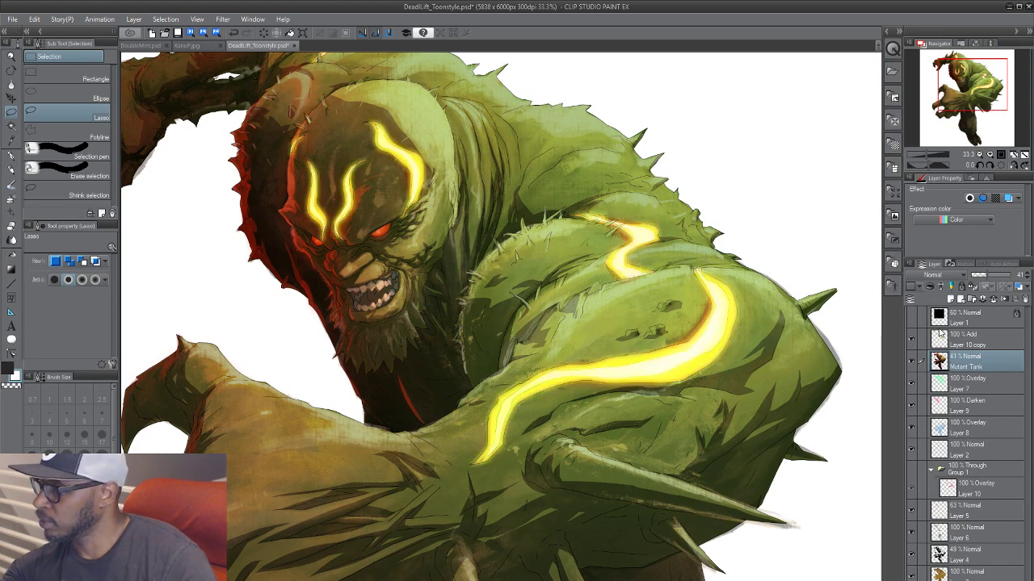
Step: Examine the blended creature as a whole and up close around the face, arm and glowing stripes
left_click_drag(497, 420, 578, 509)
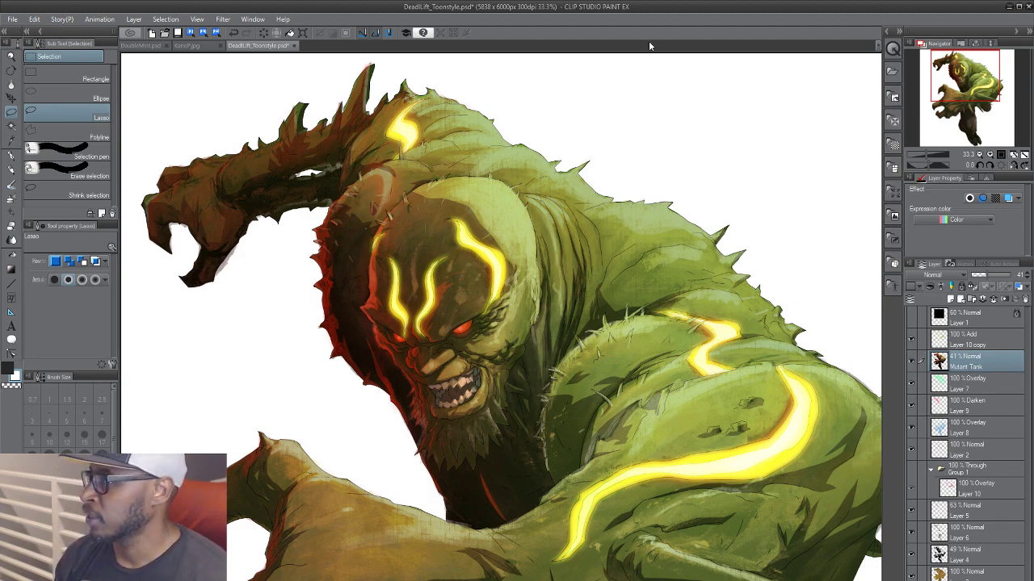
scroll(557, 396, "down", 3)
left_click_drag(650, 527, 619, 415)
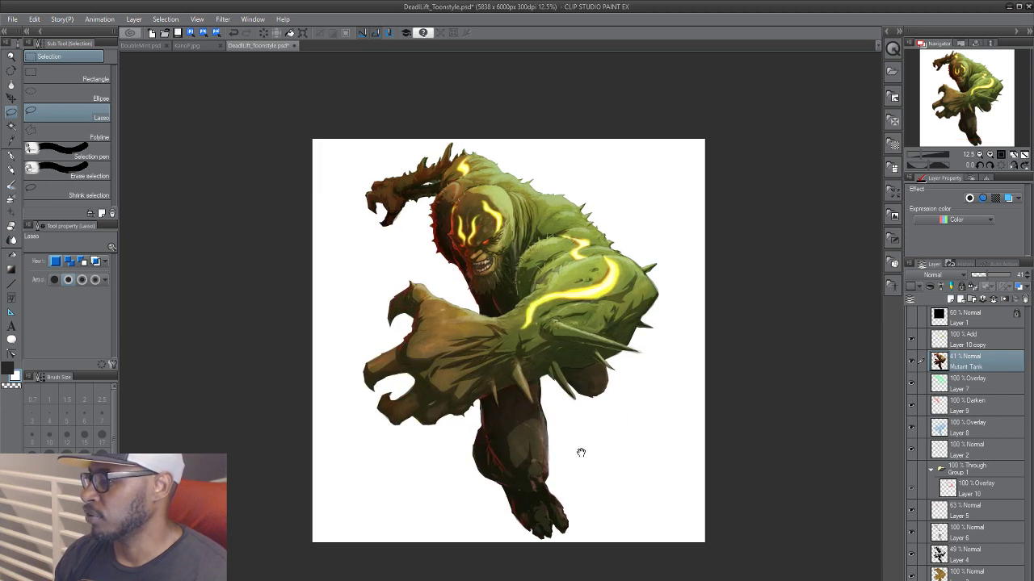
left_click_drag(580, 452, 556, 439)
scroll(557, 440, "up", 2)
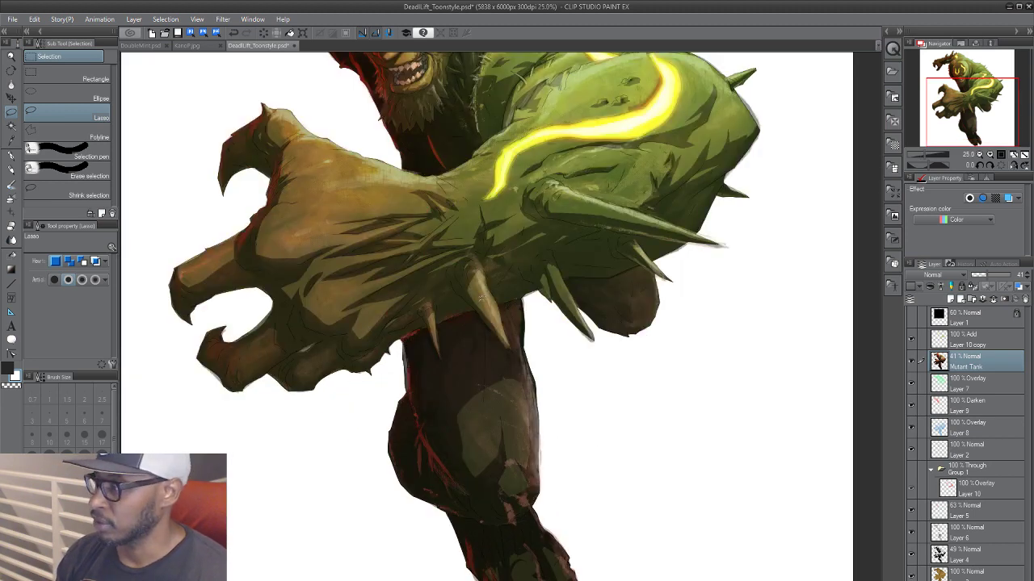
left_click_drag(515, 255, 549, 559)
scroll(466, 516, "up", 2)
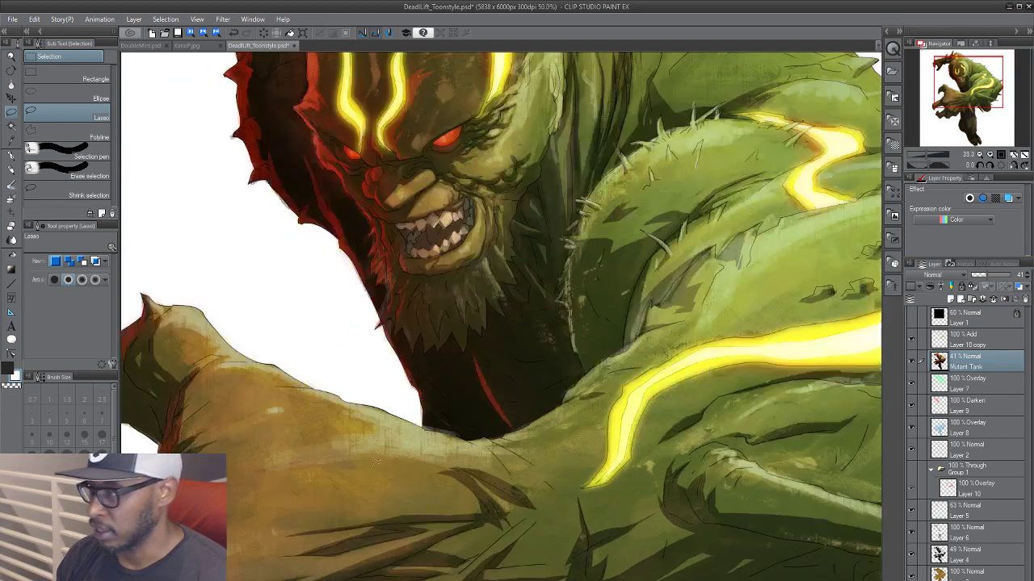
scroll(378, 462, "up", 1)
left_click_drag(444, 181, 459, 473)
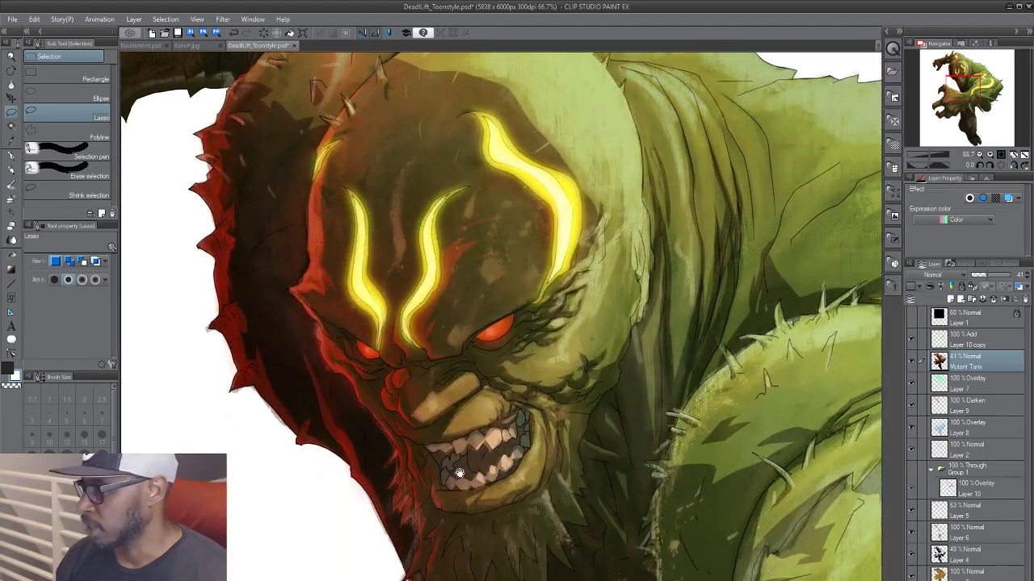
left_click_drag(516, 514, 447, 479)
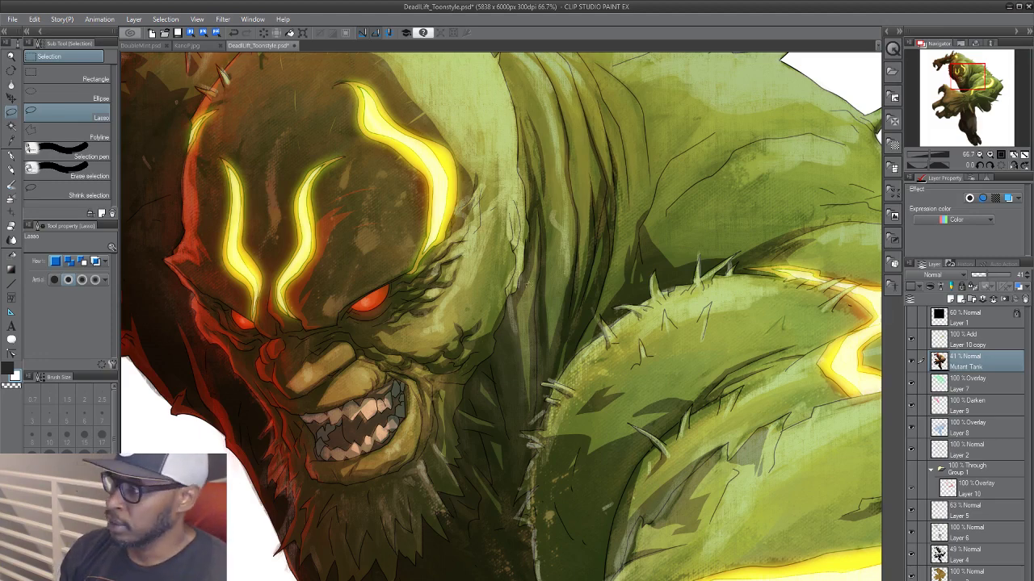
scroll(503, 355, "down", 3)
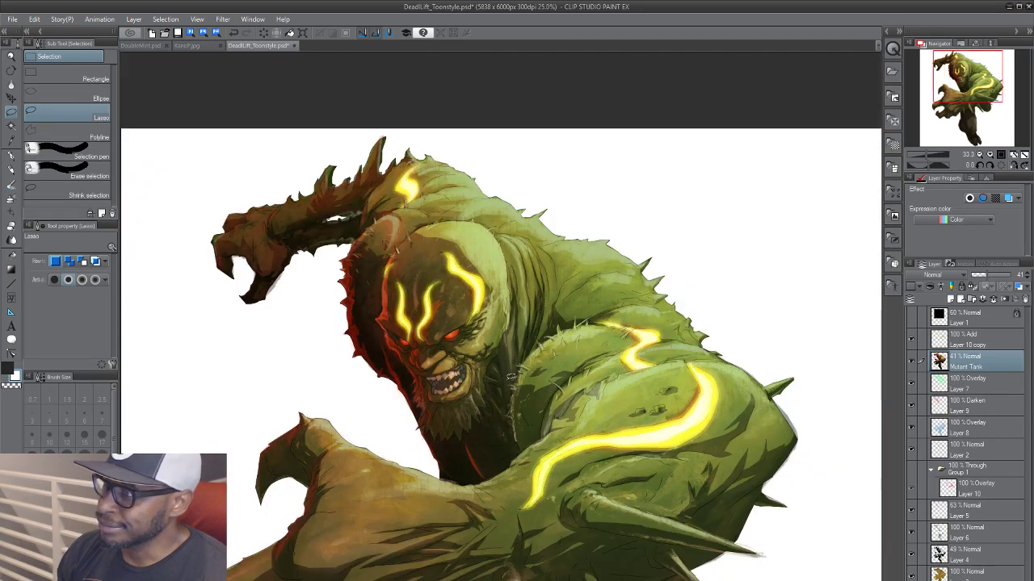
scroll(510, 376, "down", 1)
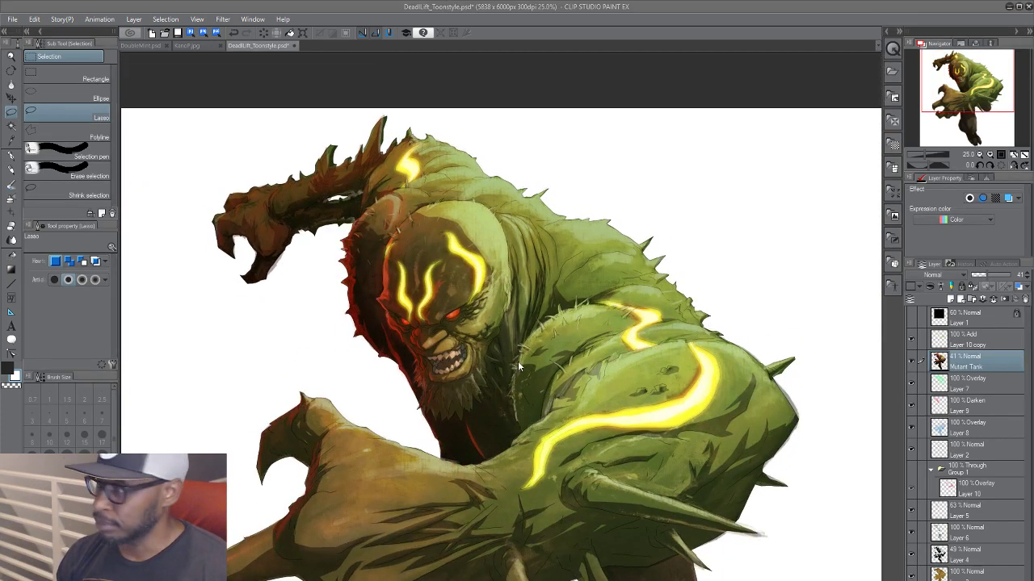
Step: Close DeadLift_Toonstyle.psd and view both characters in KanoP.jpg
left_click(536, 245)
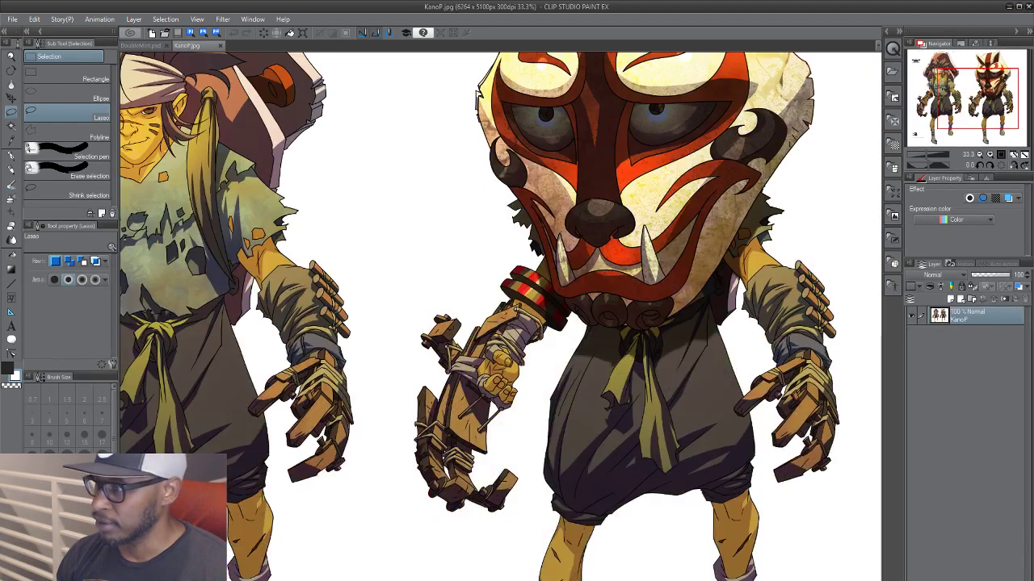
left_click_drag(396, 337, 541, 390)
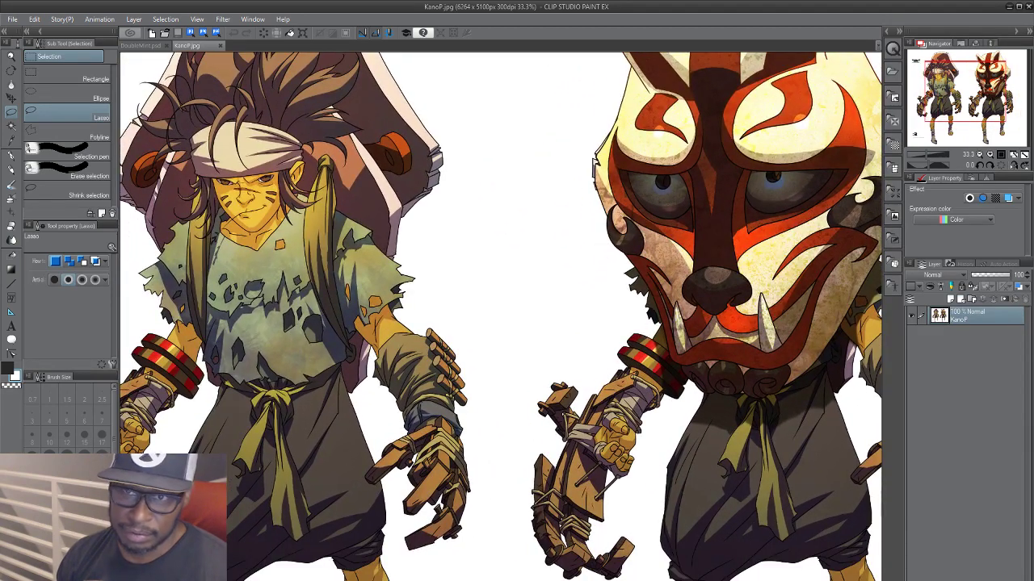